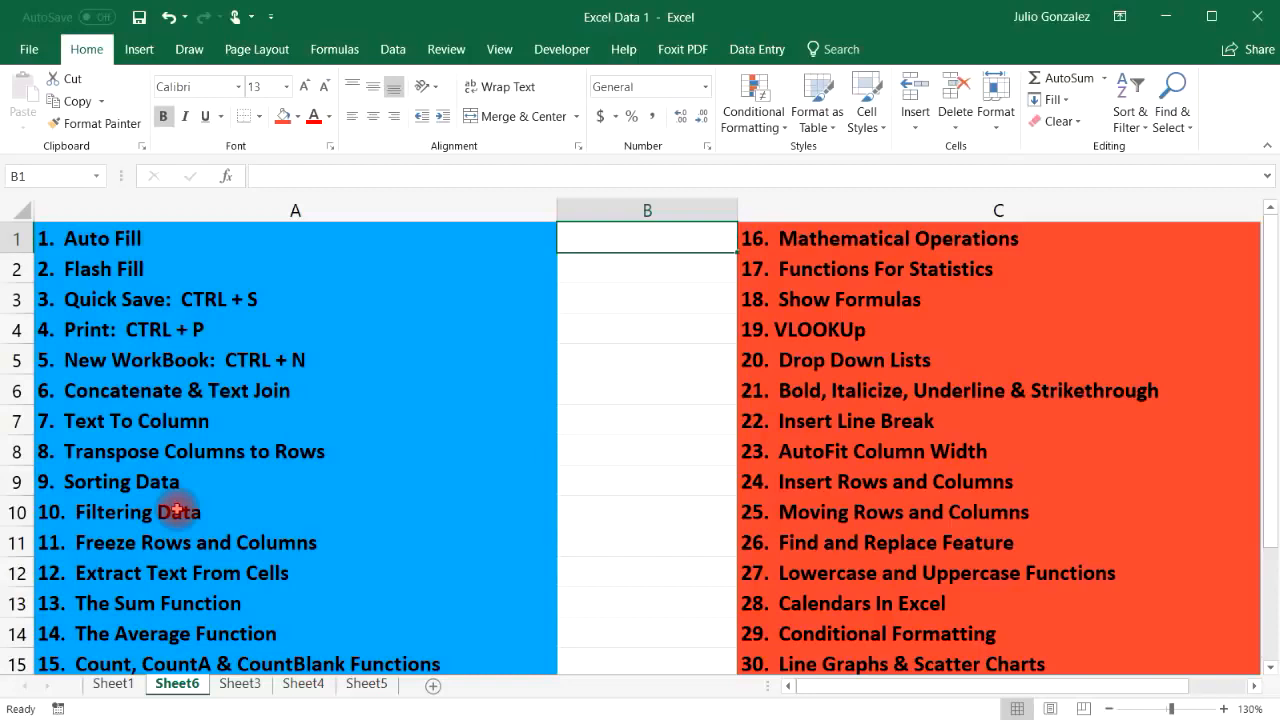
Step: Examine the numbered list of Excel topics in columns A and C of Sheet6
{"action": "left_click", "coordinate": [904, 244]}
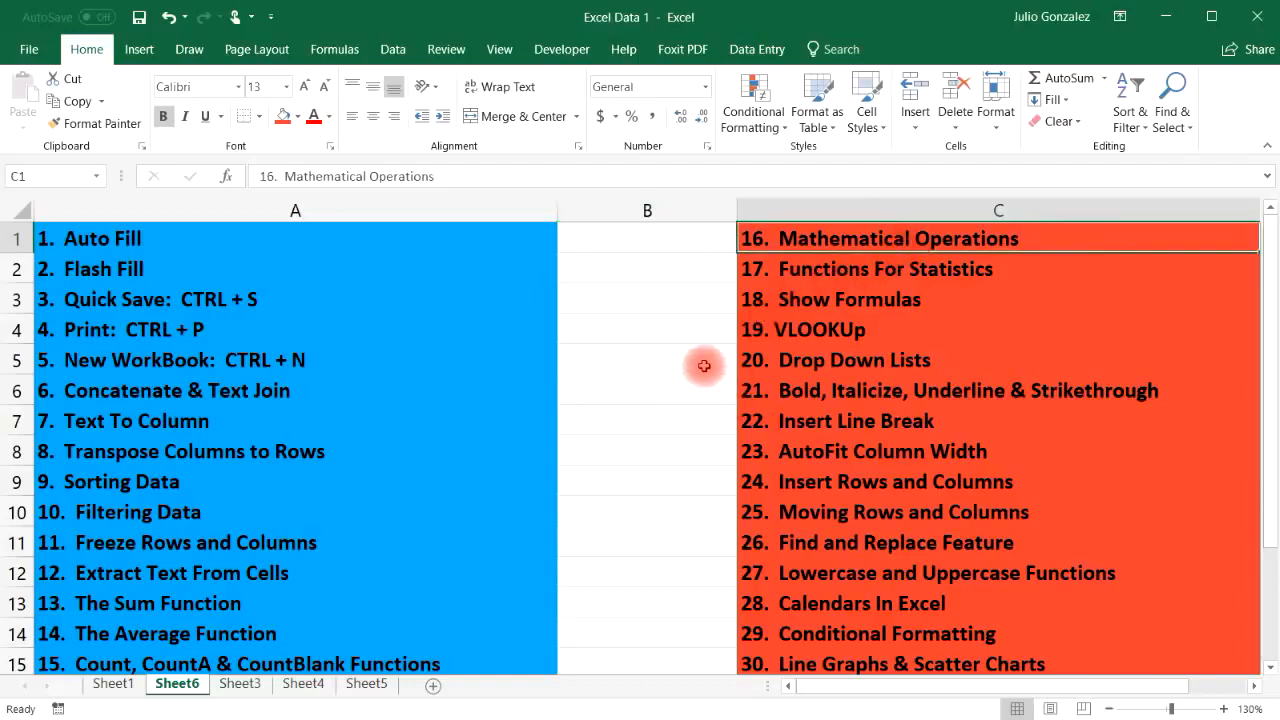
{"action": "left_click", "coordinate": [220, 605]}
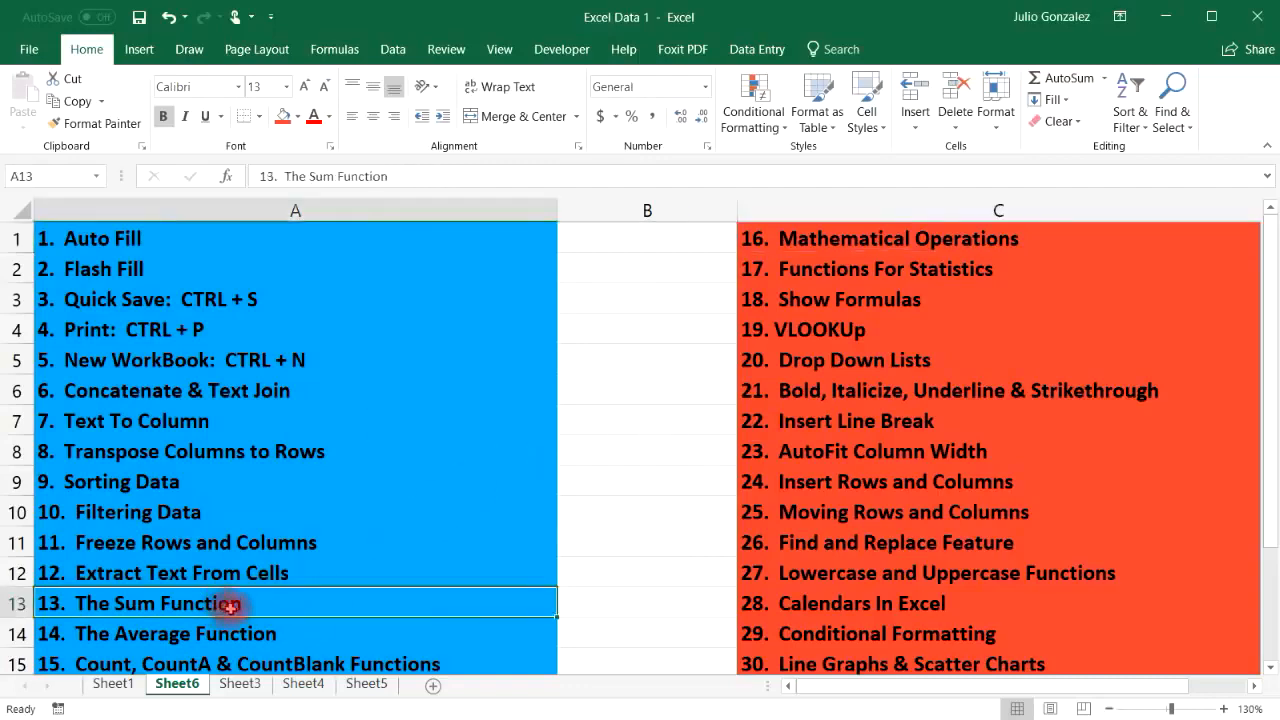
{"action": "left_click", "coordinate": [249, 641]}
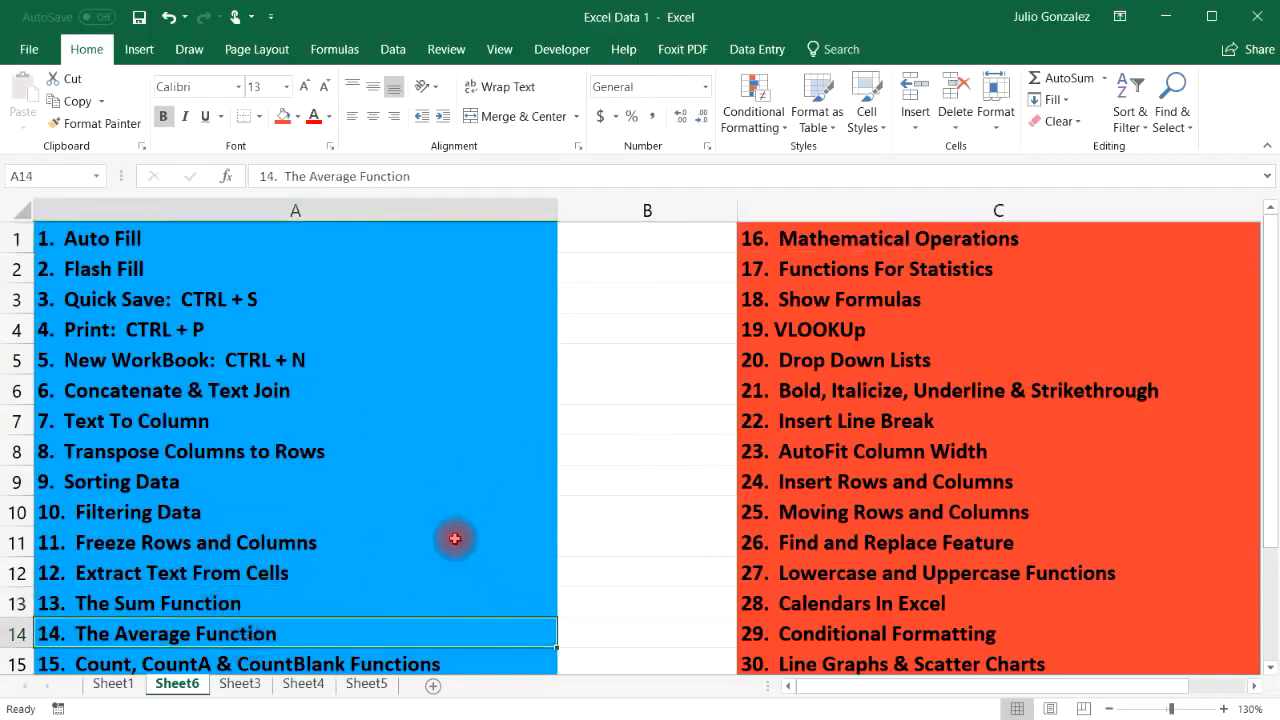
{"action": "left_click", "coordinate": [876, 280]}
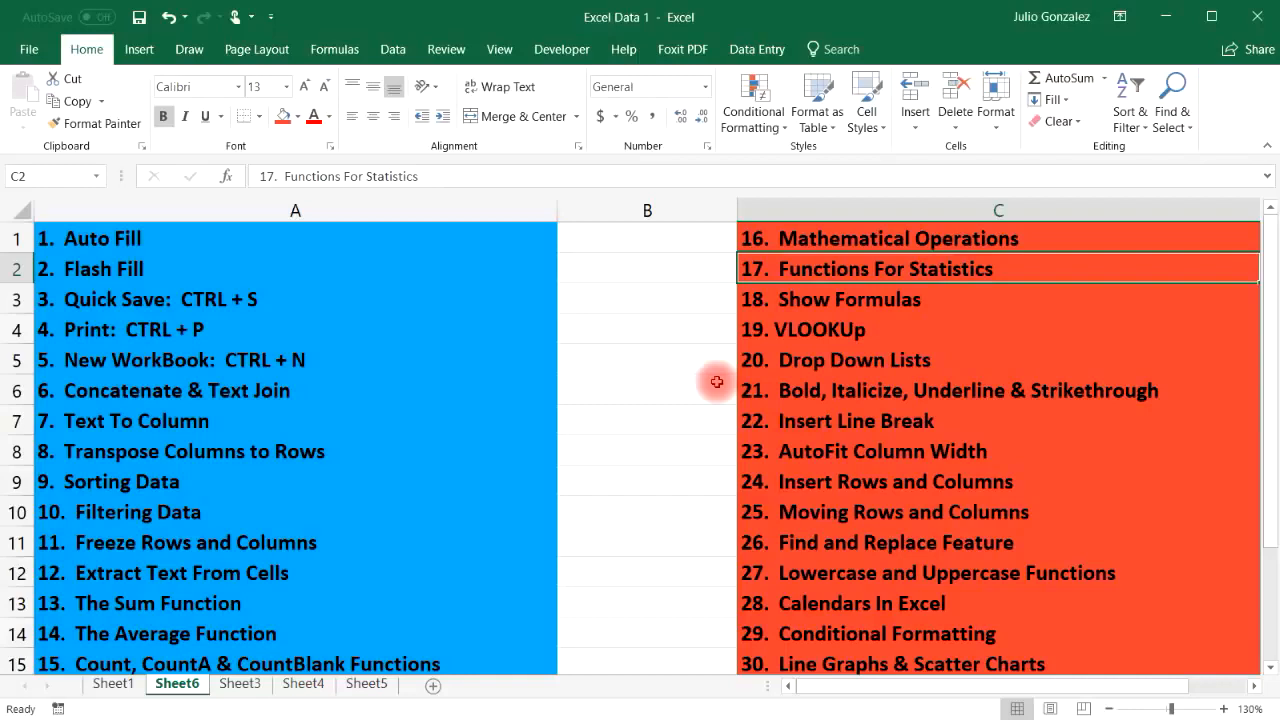
{"action": "left_click", "coordinate": [857, 333]}
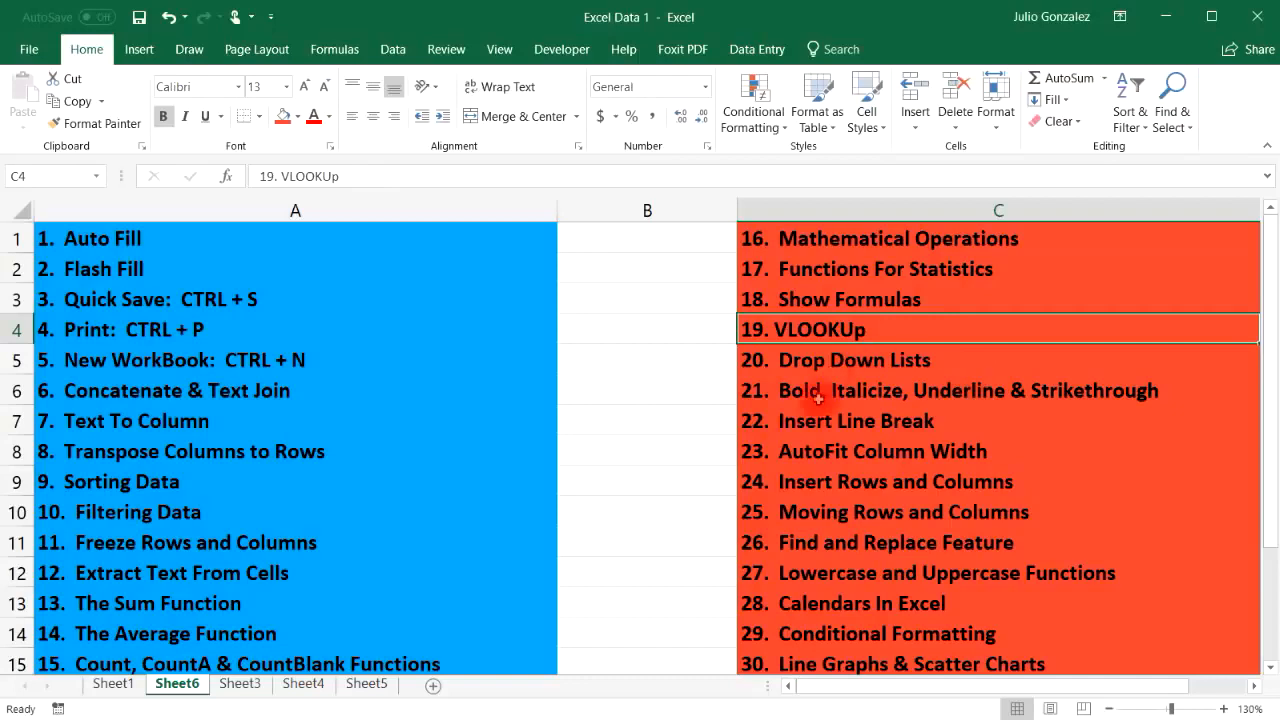
{"action": "left_click", "coordinate": [848, 398]}
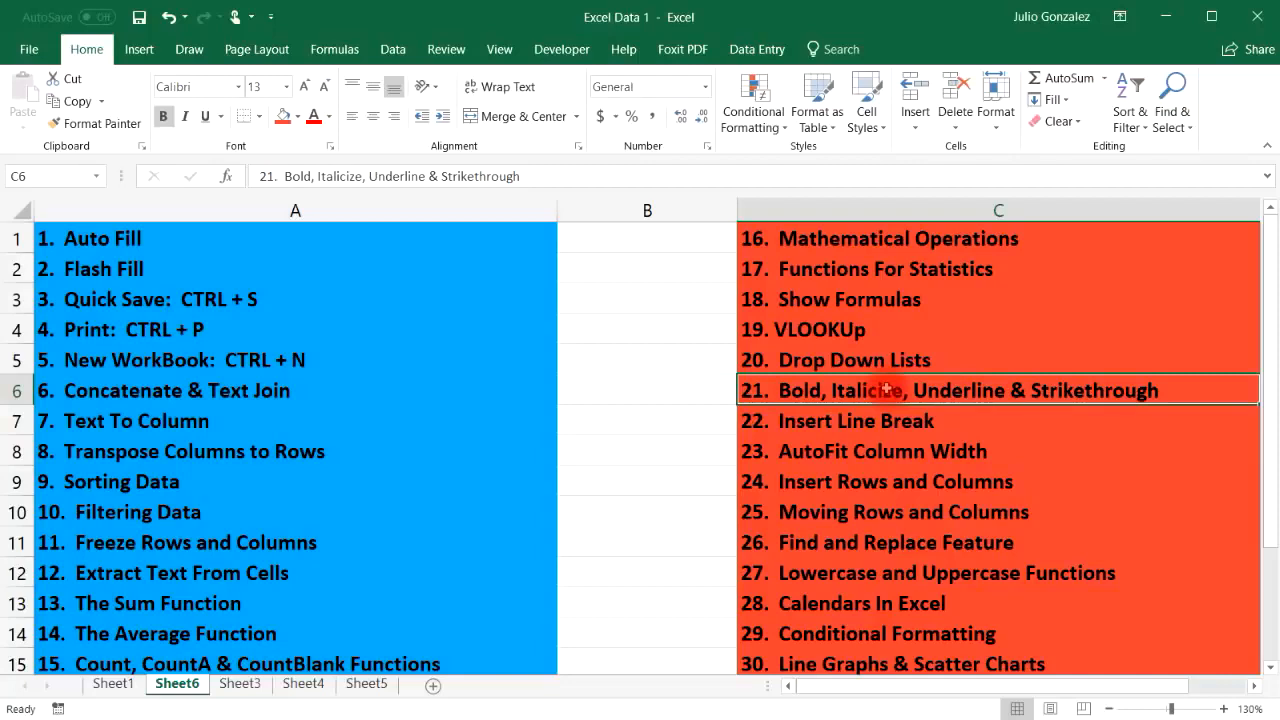
{"action": "left_click", "coordinate": [872, 515]}
{"action": "left_click", "coordinate": [900, 541]}
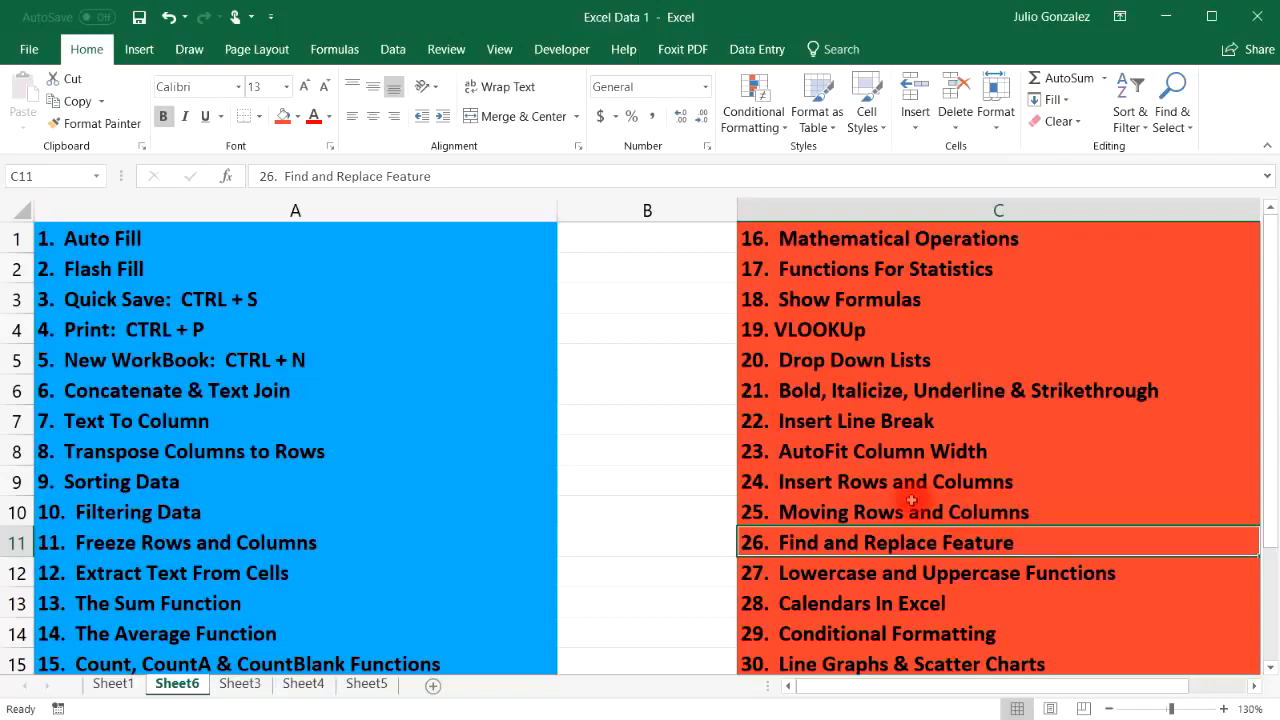
{"action": "left_click", "coordinate": [852, 607]}
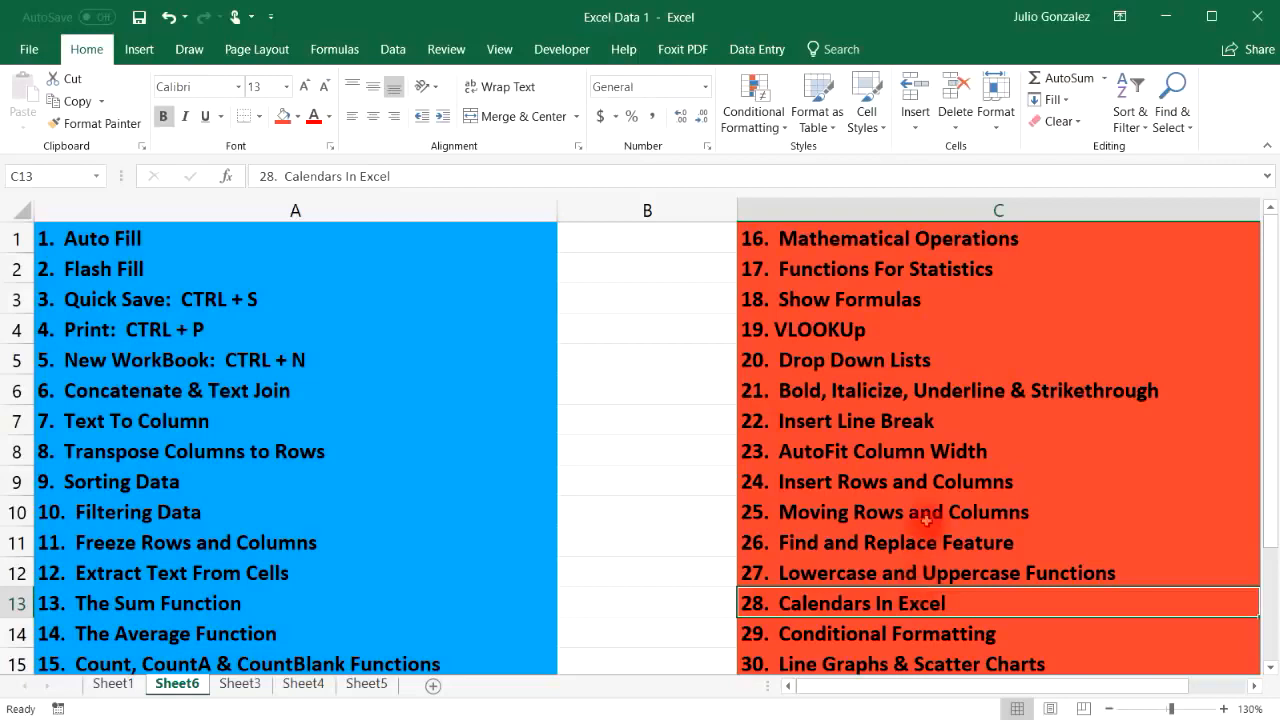
{"action": "left_click", "coordinate": [903, 665]}
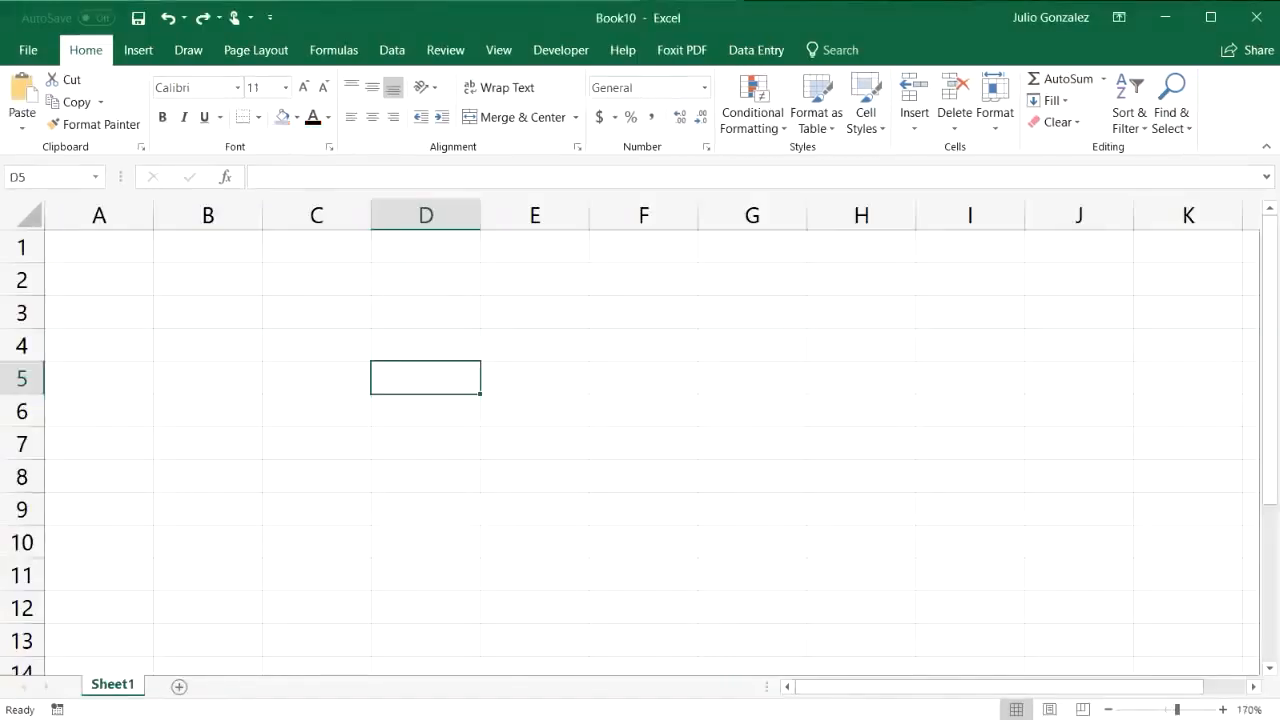
Step: Merge and center cells D1 to F1 and enter the heading "1. Autofill"
{"action": "left_click_drag", "start_coordinate": [419, 248], "coordinate": [638, 258]}
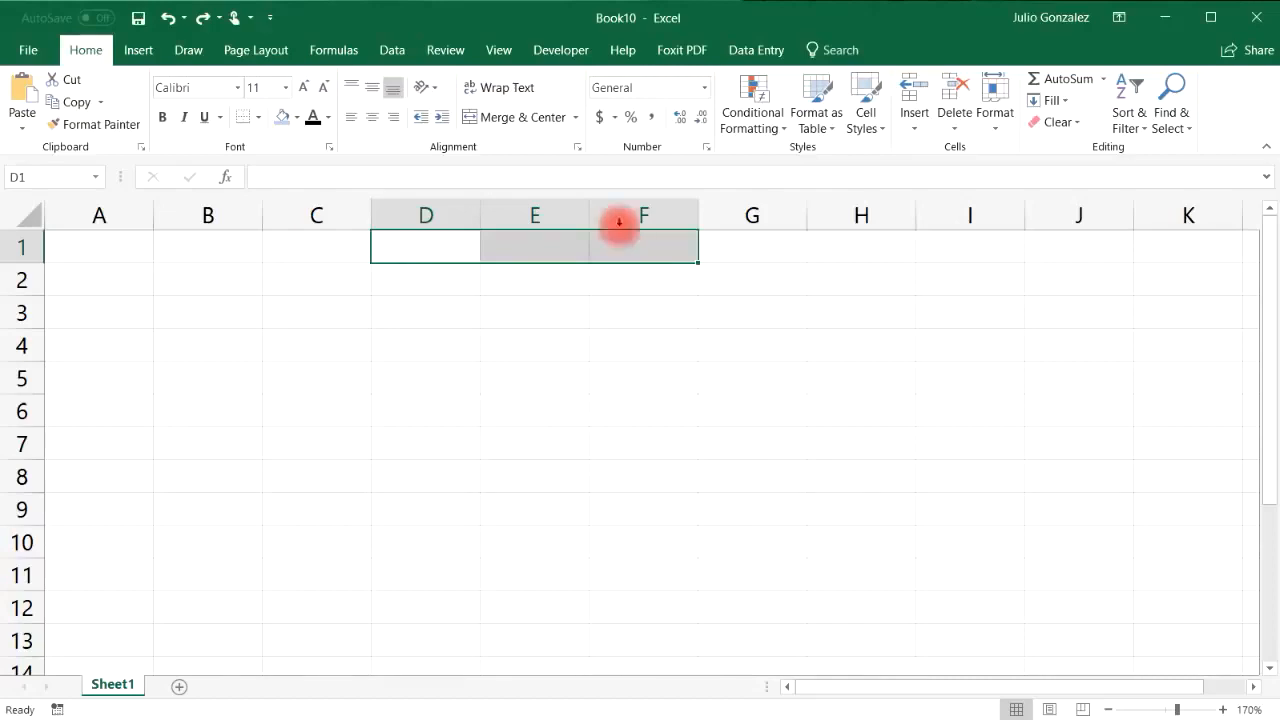
{"action": "left_click", "coordinate": [575, 118]}
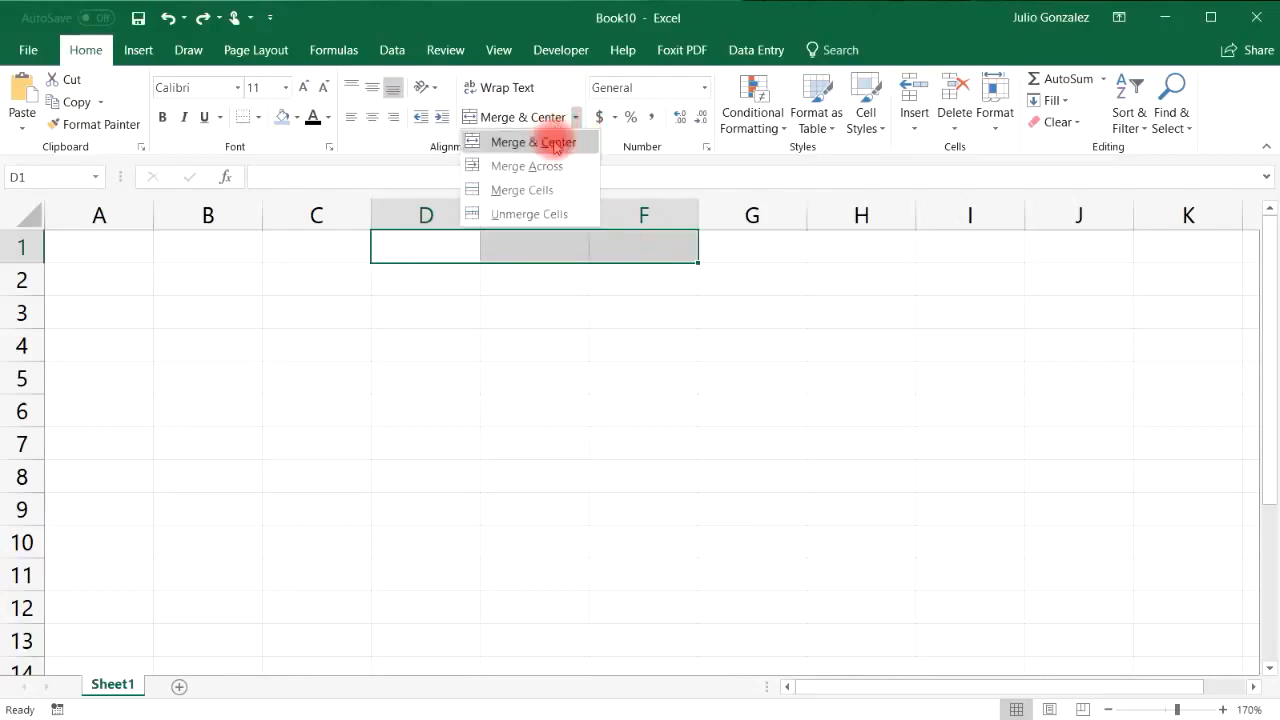
{"action": "left_click", "coordinate": [551, 141]}
{"action": "type", "text": "1.  "}
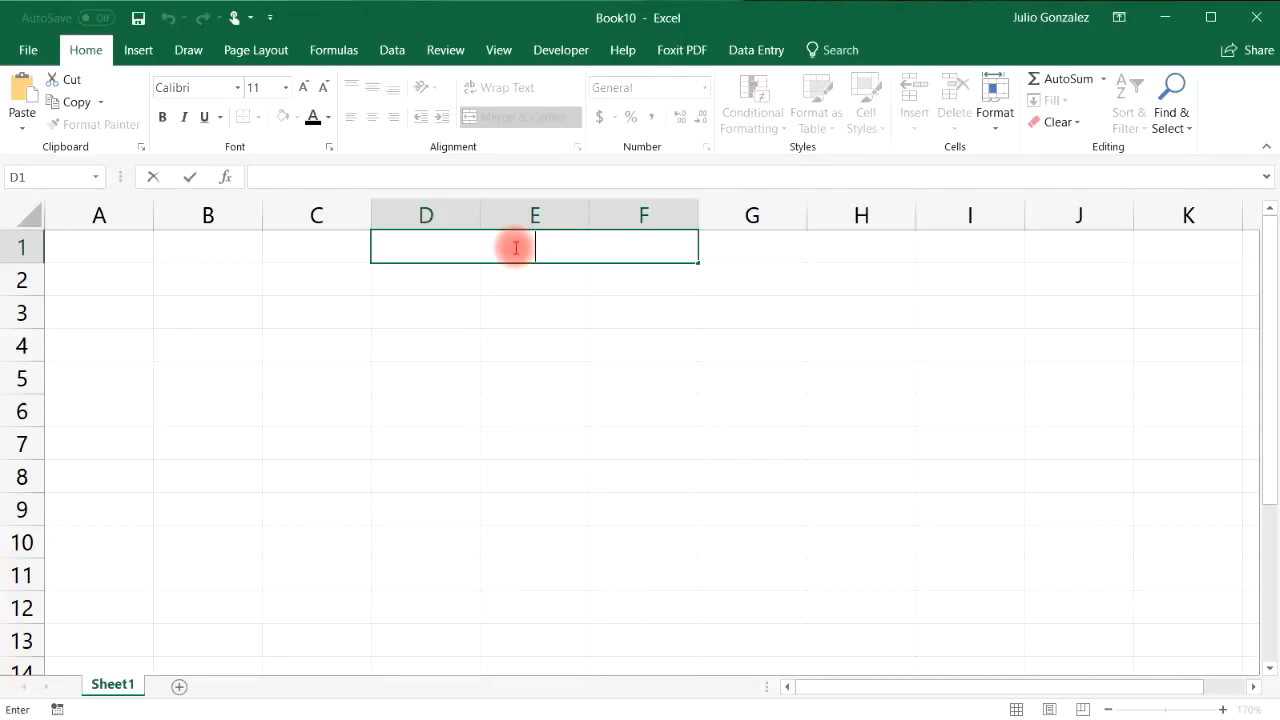
{"action": "type", "text": "Autofill"}
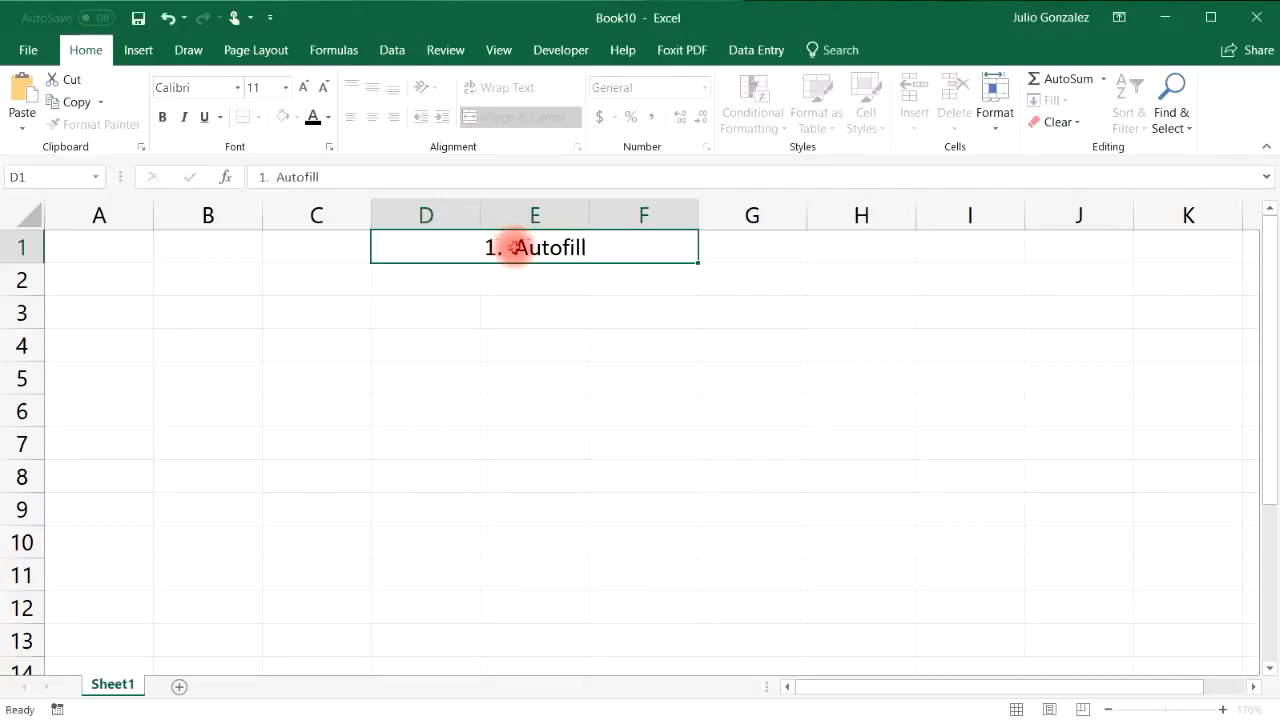
{"action": "key", "text": "Return"}
Step: Enter January in cell B2 and autofill the month series down to B12
{"action": "left_click", "coordinate": [222, 284]}
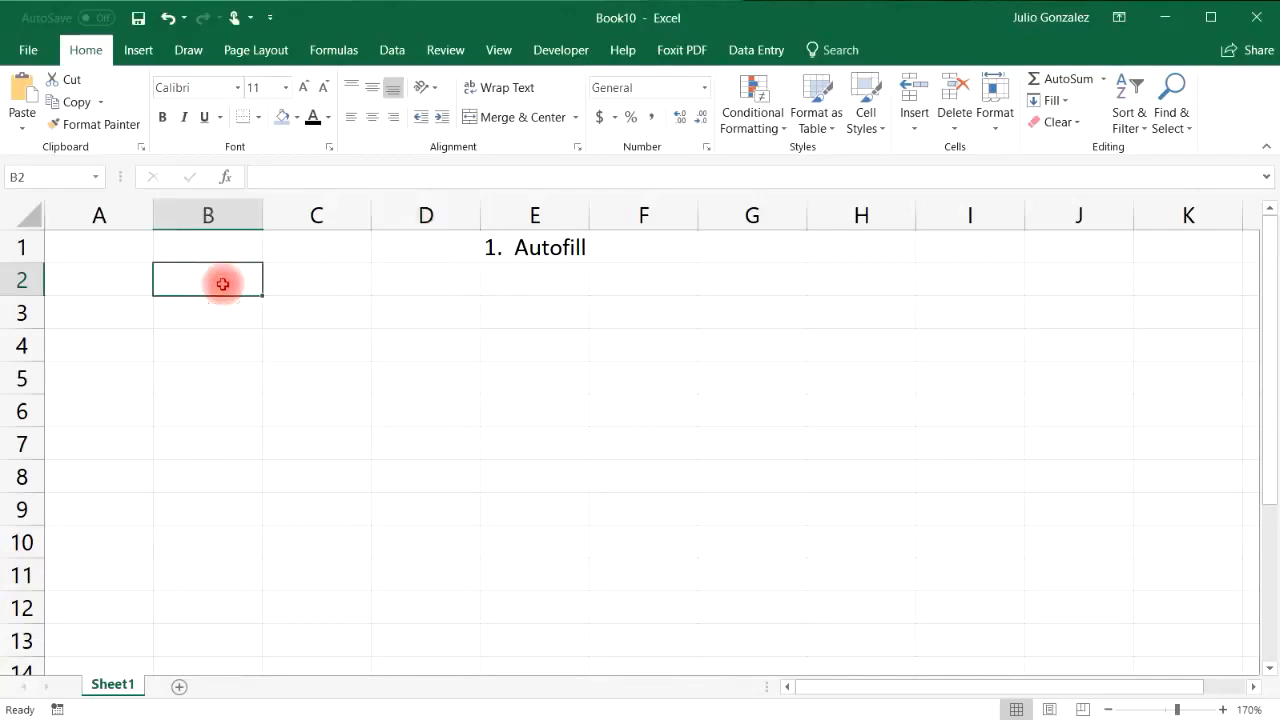
{"action": "type", "text": "Januarry"}
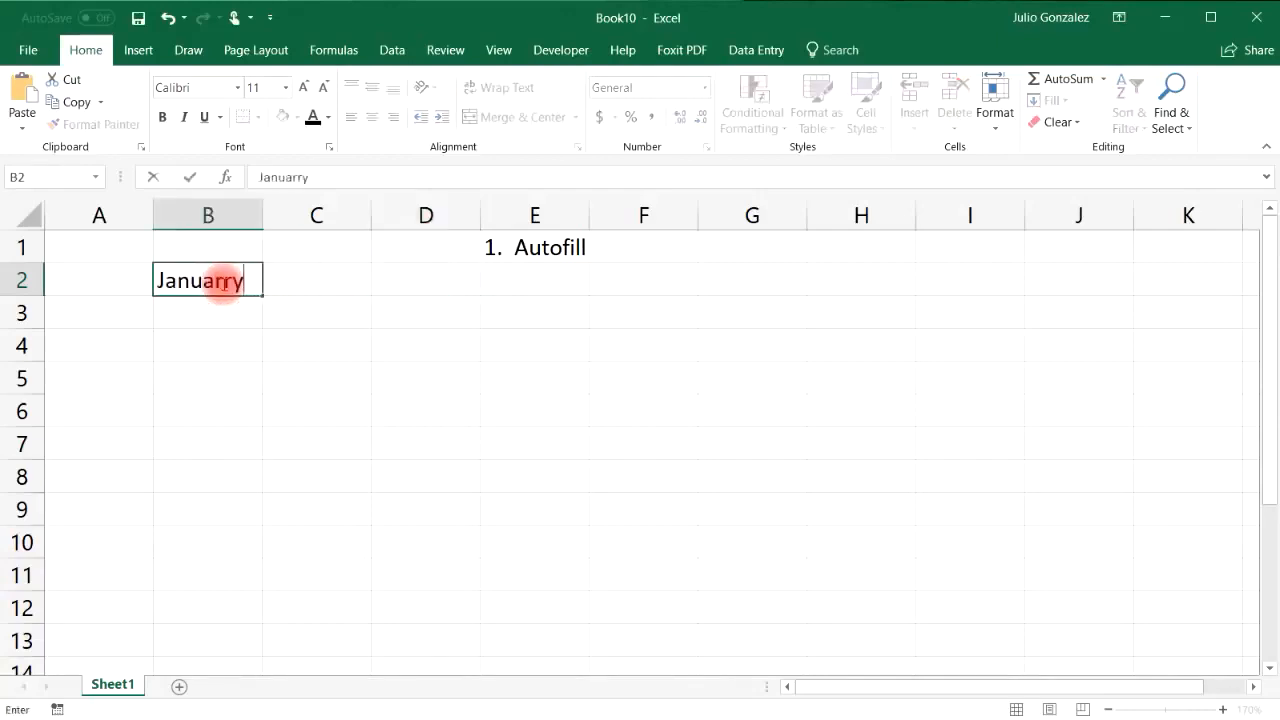
{"action": "key", "text": "BackSpace"}
{"action": "key", "text": "BackSpace"}
{"action": "type", "text": "y"}
{"action": "key", "text": "Return"}
{"action": "left_click", "coordinate": [224, 283]}
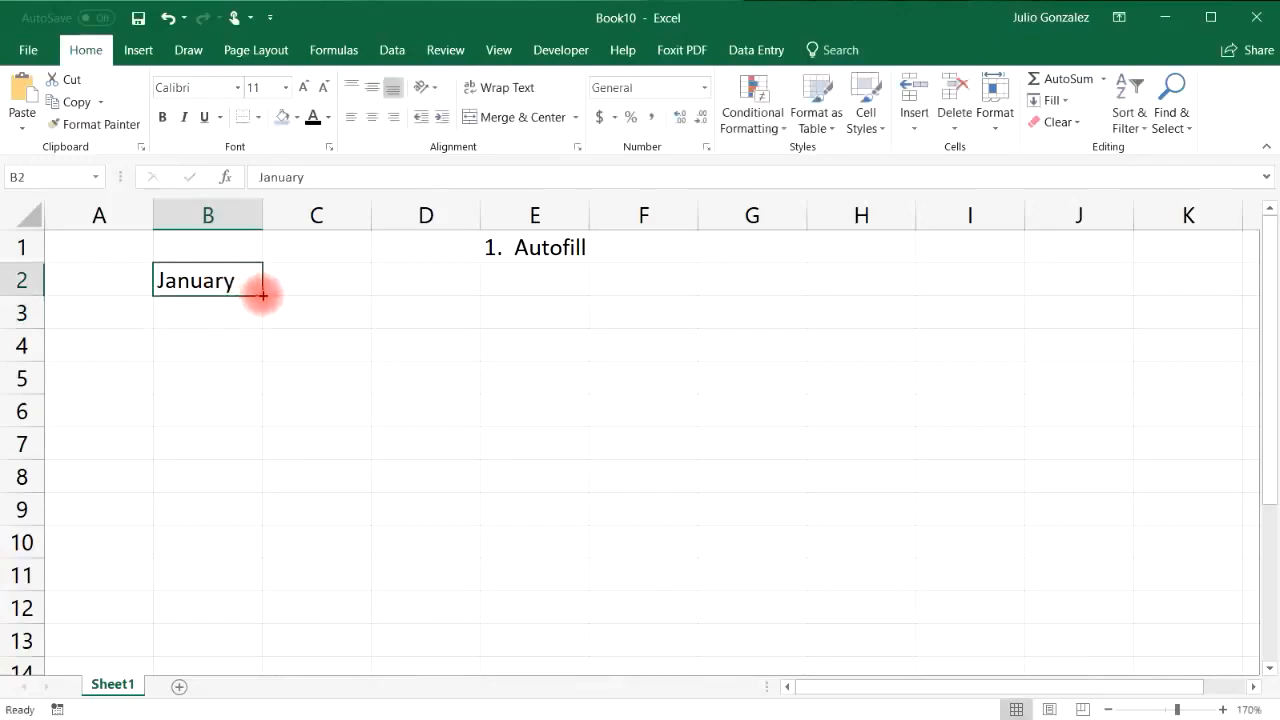
{"action": "left_click_drag", "start_coordinate": [263, 295], "coordinate": [253, 614]}
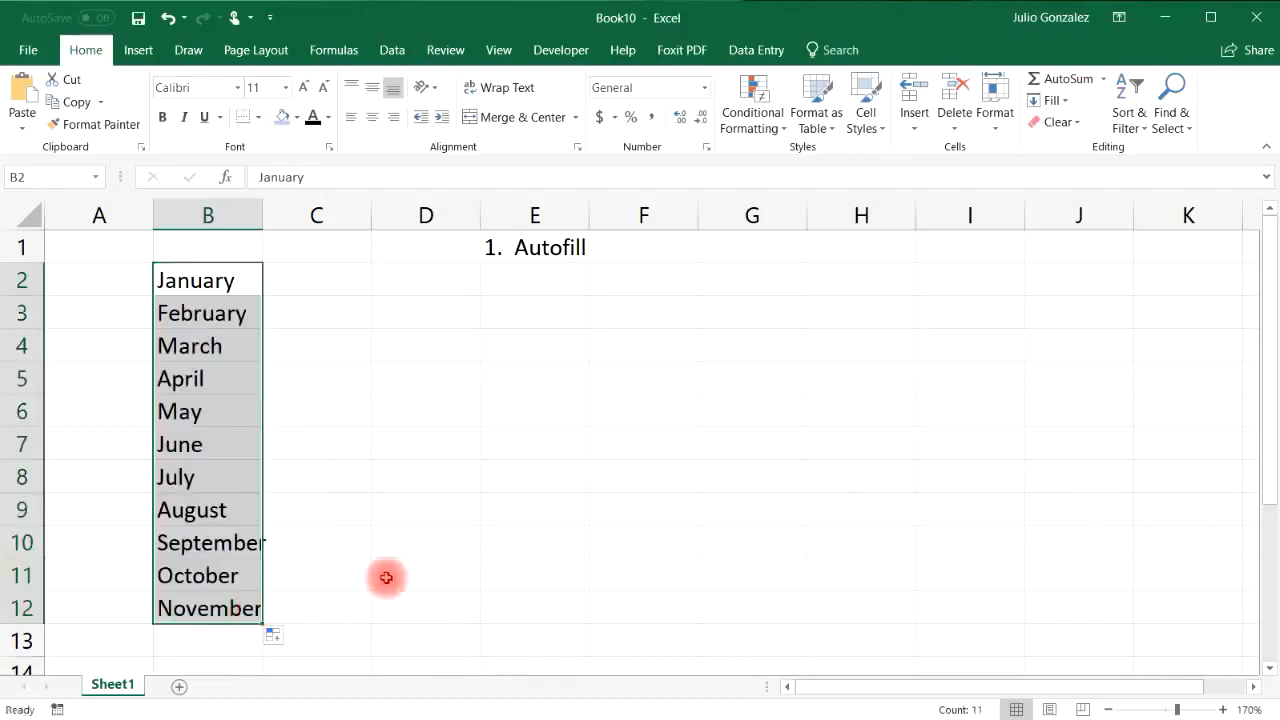
{"action": "left_click", "coordinate": [341, 610]}
Step: Autofill the months from B2 across row 2 to column I, and undo that fill
{"action": "left_click", "coordinate": [228, 280]}
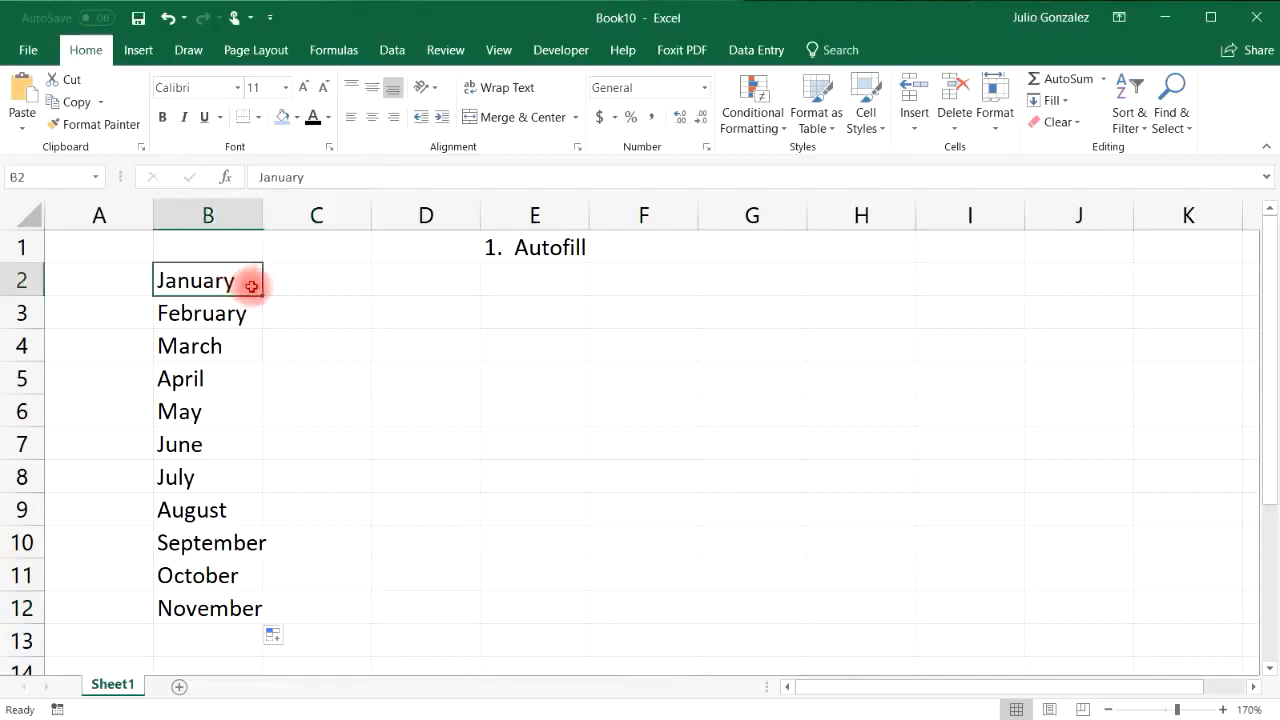
{"action": "left_click_drag", "start_coordinate": [263, 292], "coordinate": [988, 284]}
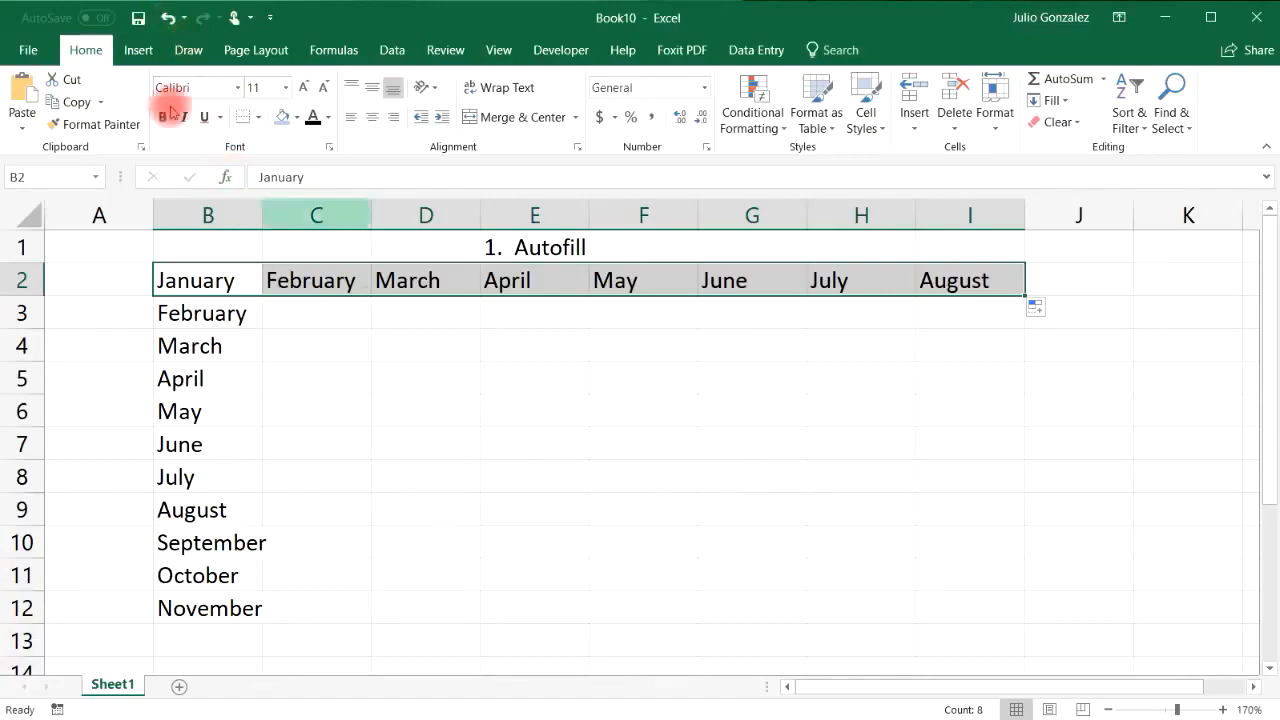
{"action": "left_click", "coordinate": [168, 19]}
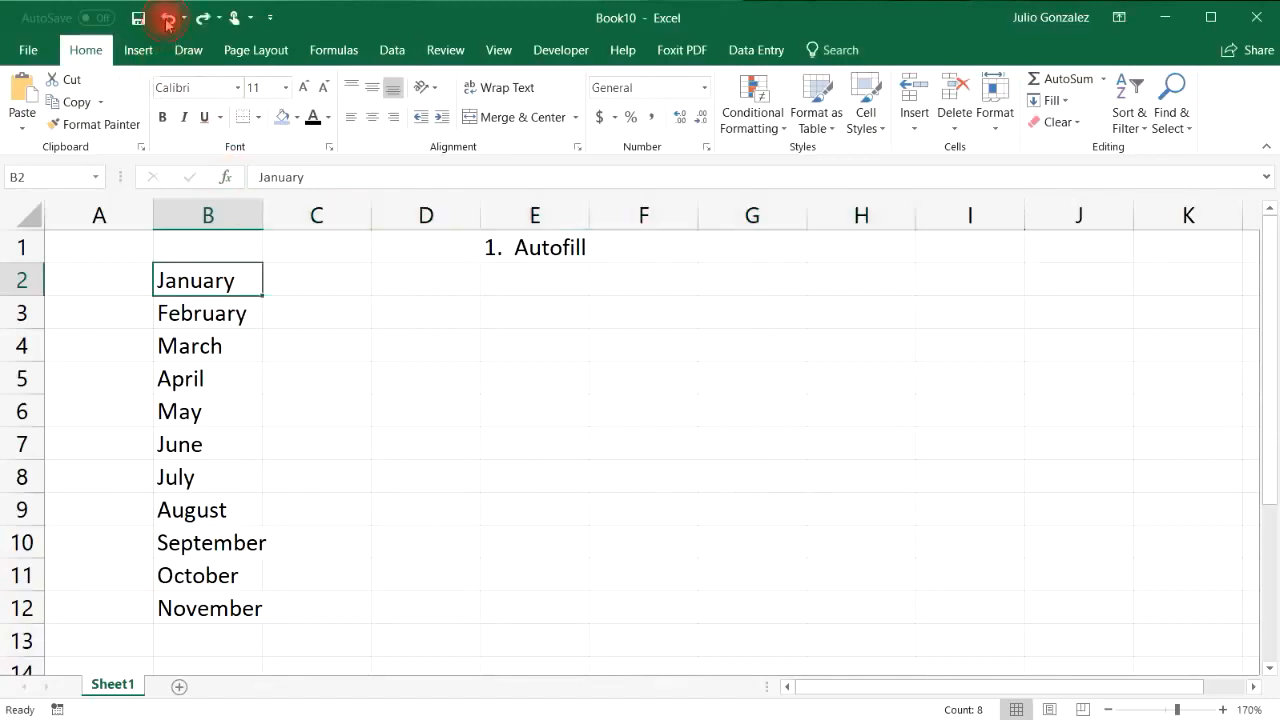
Step: Widen column B slightly so the longest month name fits inside it
{"action": "left_click", "coordinate": [345, 278]}
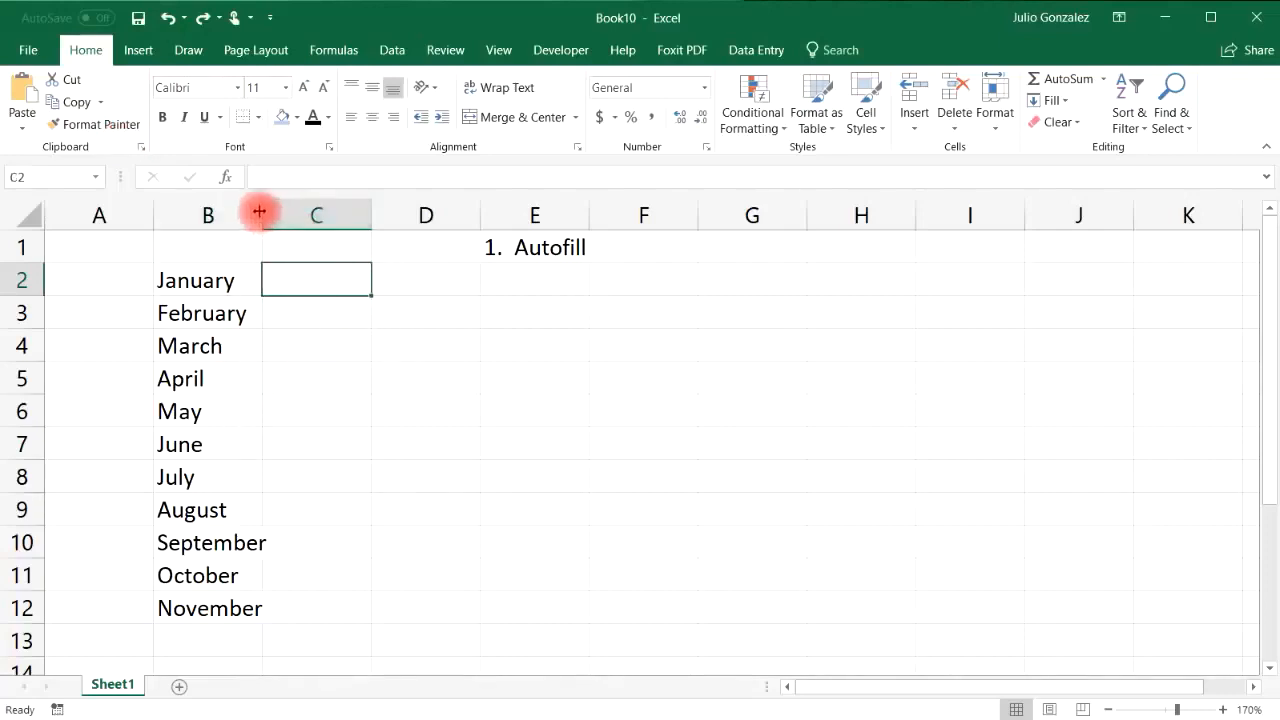
{"action": "left_click_drag", "start_coordinate": [259, 211], "coordinate": [280, 209]}
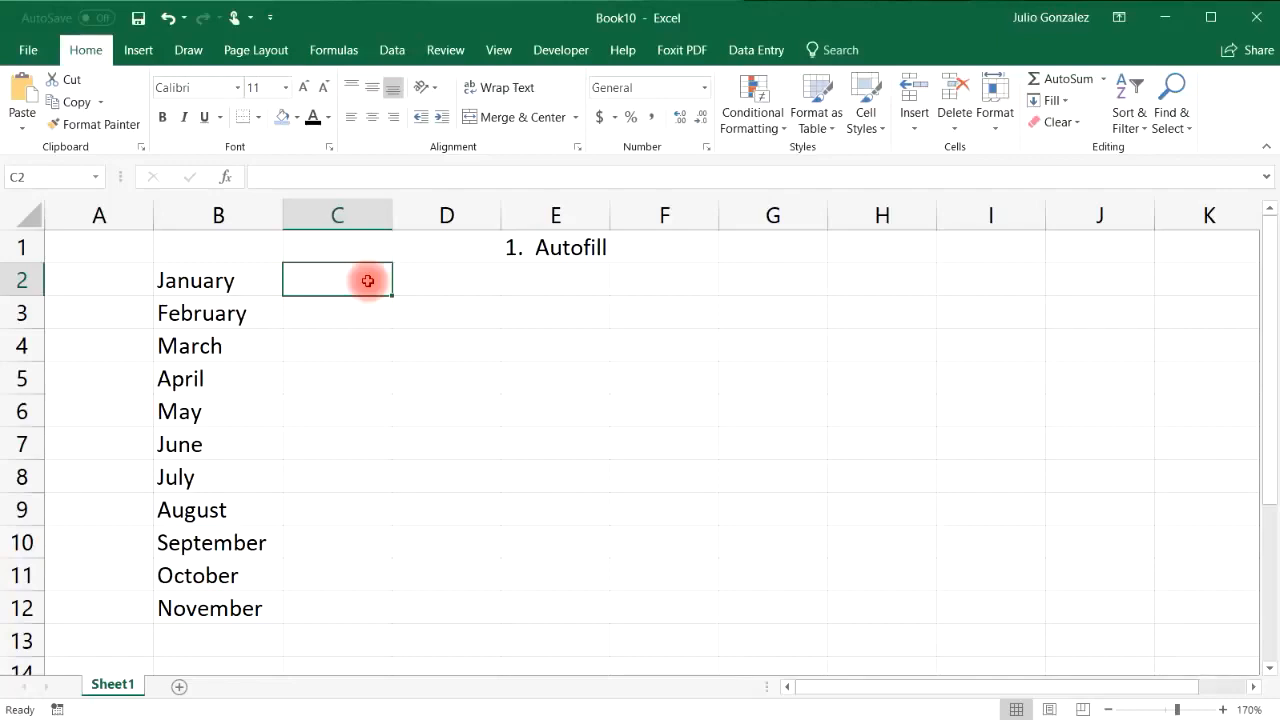
Step: Enter the person's first name in cell C2 and autofill it down to C12
{"action": "type", "text": "Mary"}
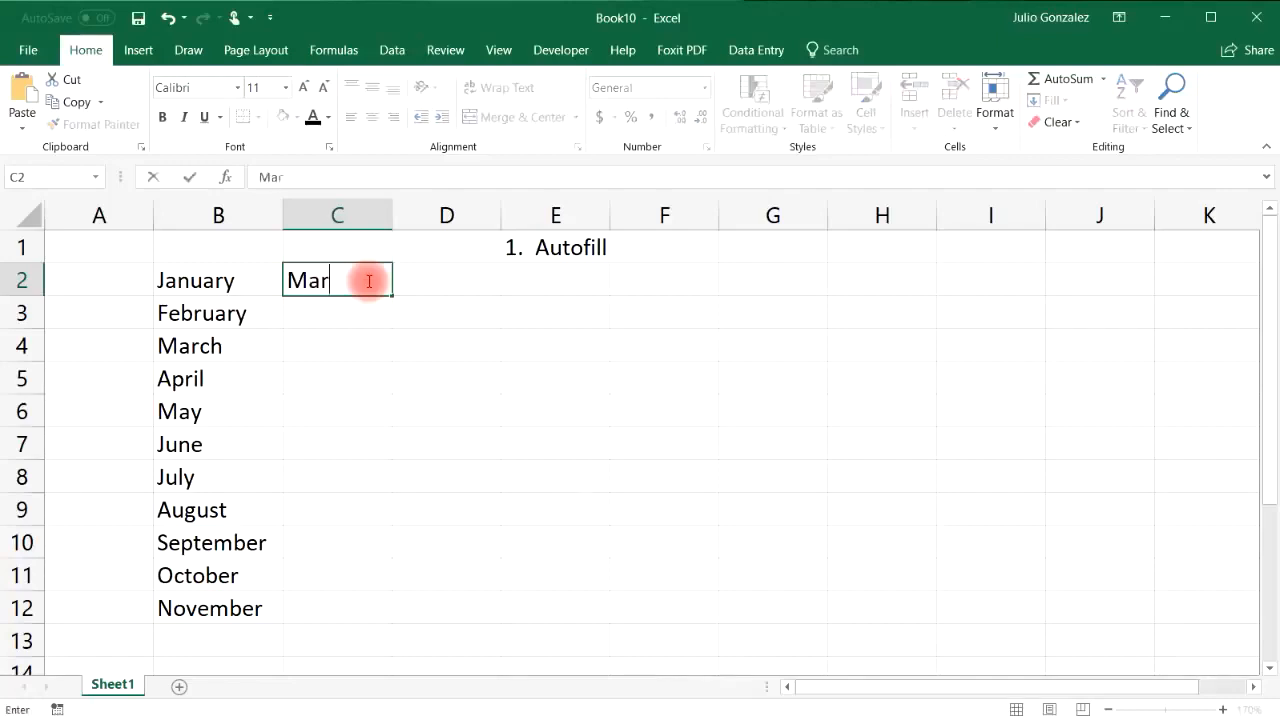
{"action": "key", "text": "Return"}
{"action": "left_click", "coordinate": [368, 281]}
{"action": "left_click_drag", "start_coordinate": [391, 294], "coordinate": [377, 612]}
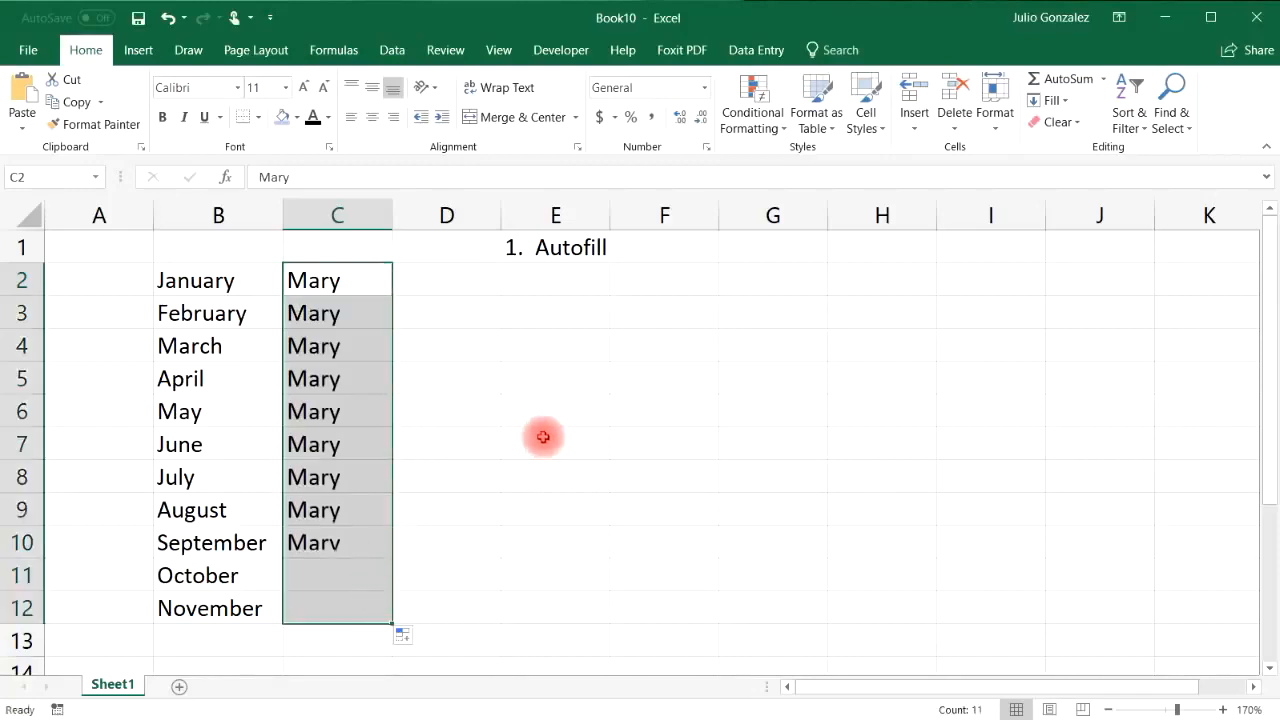
Step: Enter 5 in cell D2 and autofill it down to D12
{"action": "left_click", "coordinate": [457, 277]}
{"action": "type", "text": "5"}
{"action": "left_click", "coordinate": [497, 346]}
{"action": "left_click", "coordinate": [488, 279]}
{"action": "left_click_drag", "start_coordinate": [498, 292], "coordinate": [478, 614]}
Step: Enter Jan in cell E2 and autofill the abbreviated months down to E13
{"action": "left_click", "coordinate": [570, 279]}
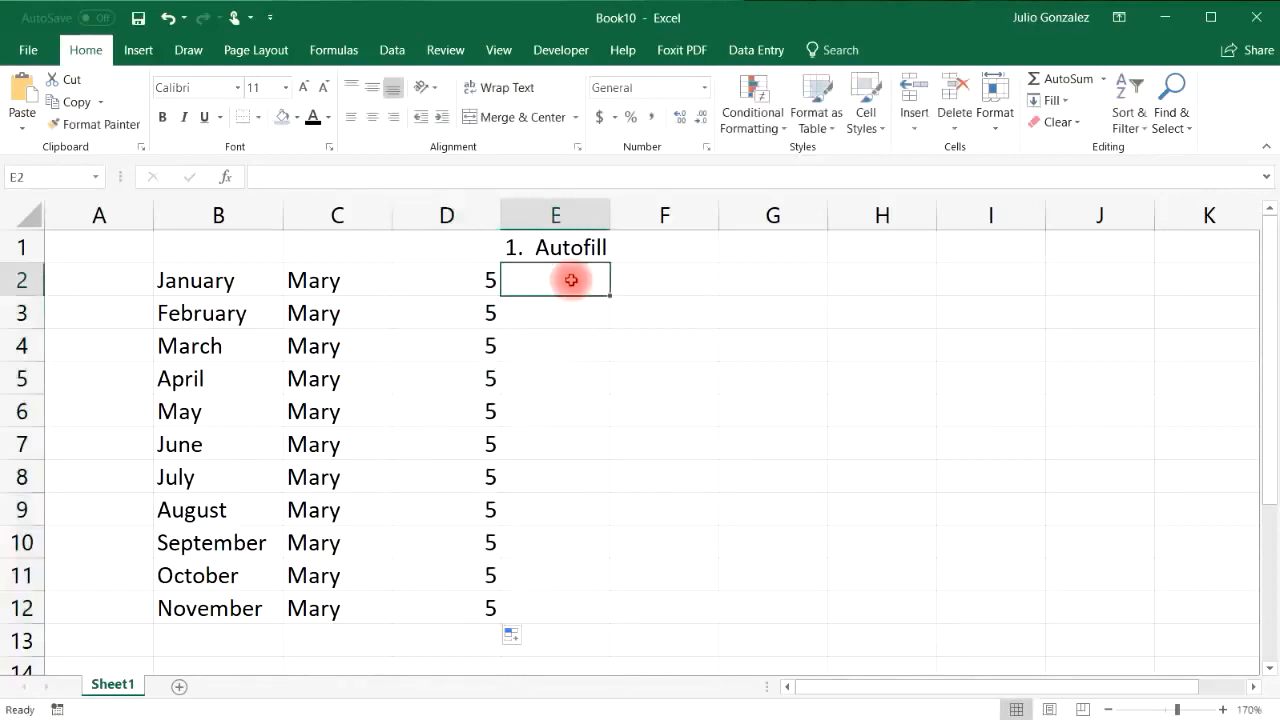
{"action": "type", "text": "Jan"}
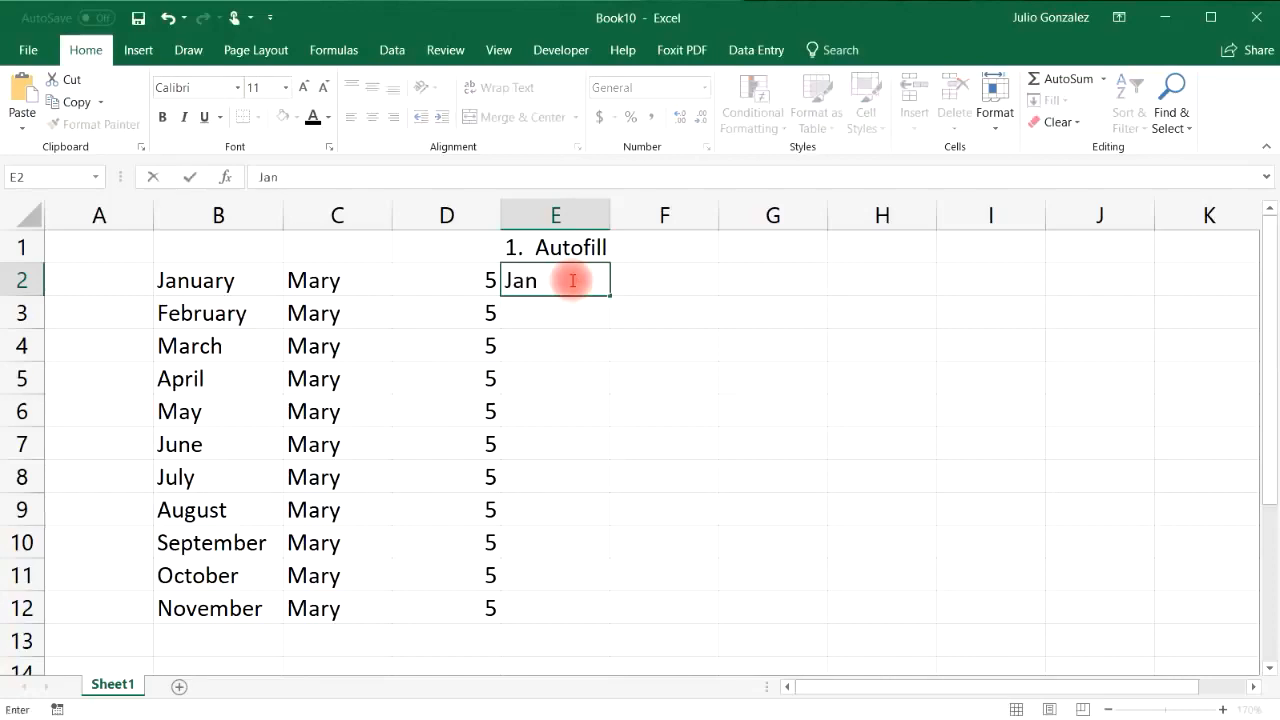
{"action": "key", "text": "Return"}
{"action": "left_click", "coordinate": [571, 280]}
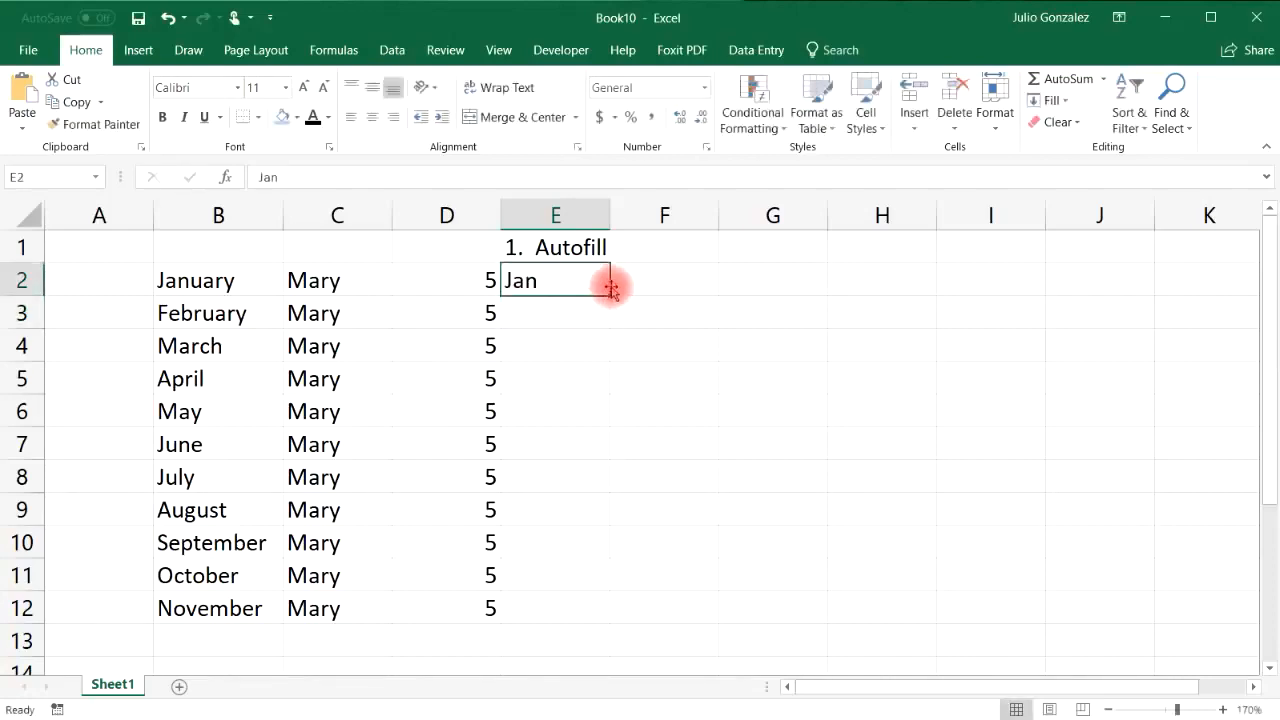
{"action": "left_click_drag", "start_coordinate": [608, 294], "coordinate": [600, 650]}
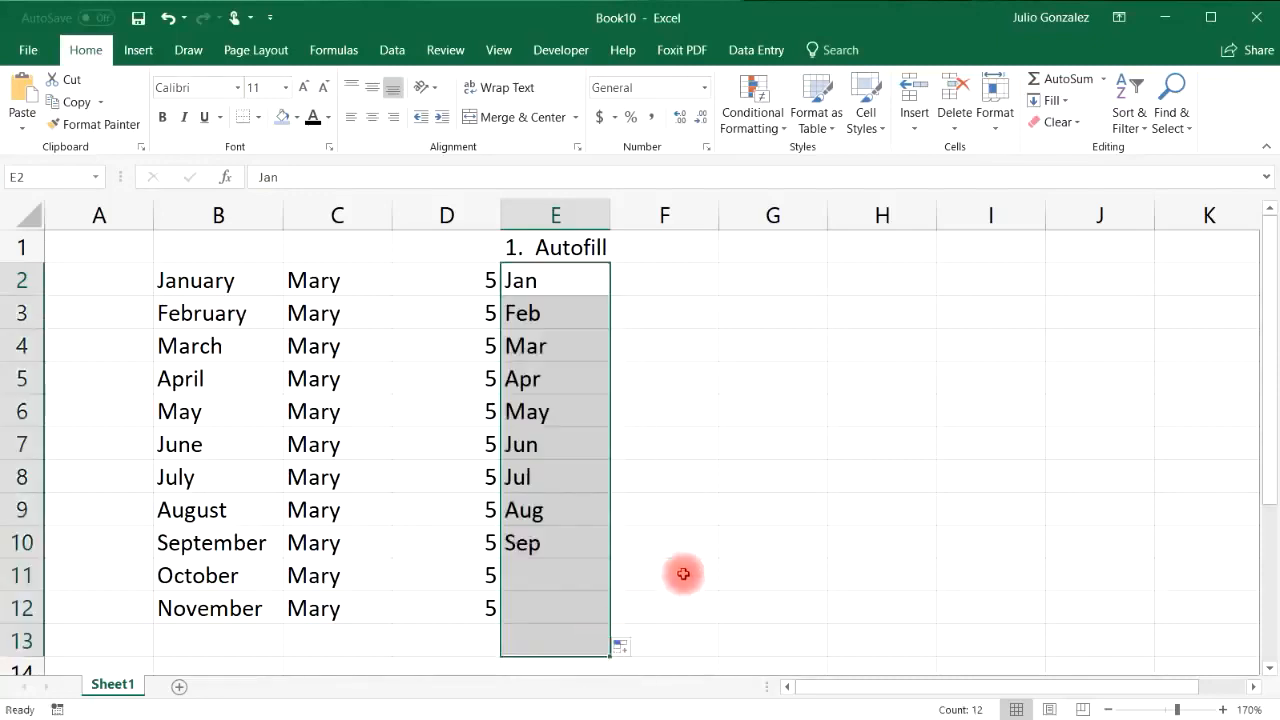
Step: Enter 3 in F2 and 6 in F3, and autofill the number pattern from both cells down to F12
{"action": "left_click", "coordinate": [687, 274]}
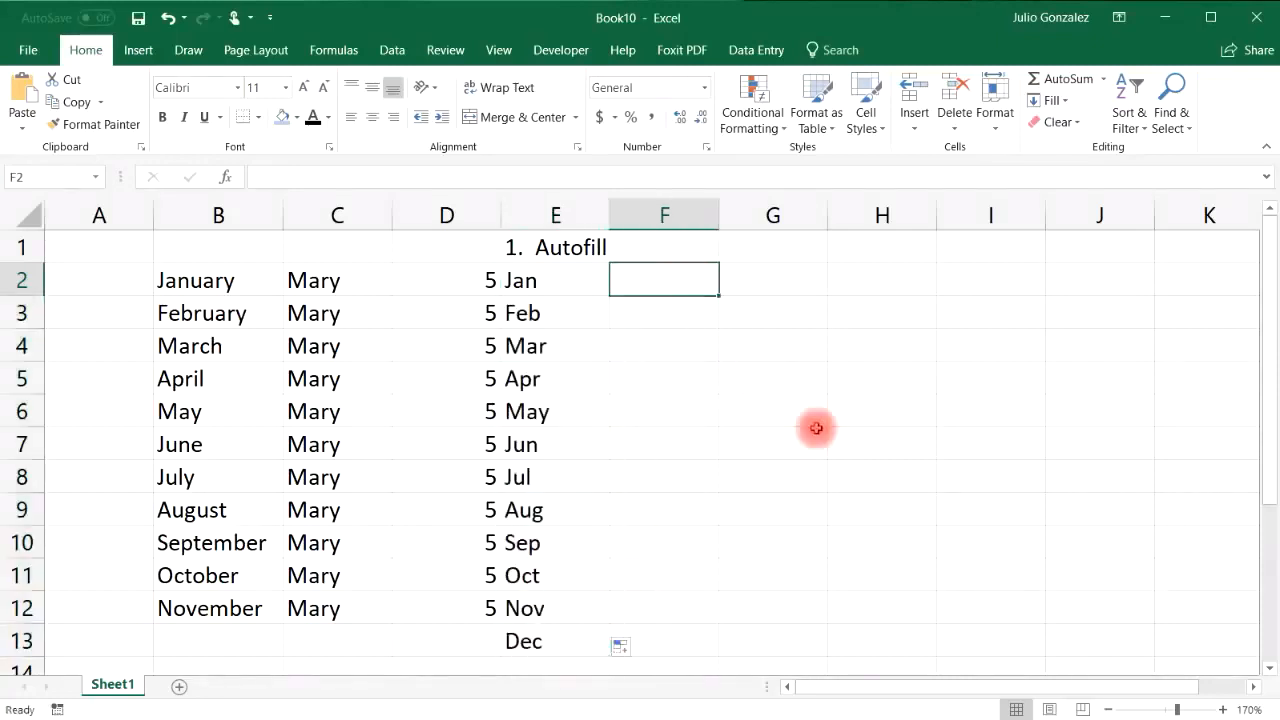
{"action": "key", "text": "ctrl+n"}
{"action": "left_click", "coordinate": [667, 283]}
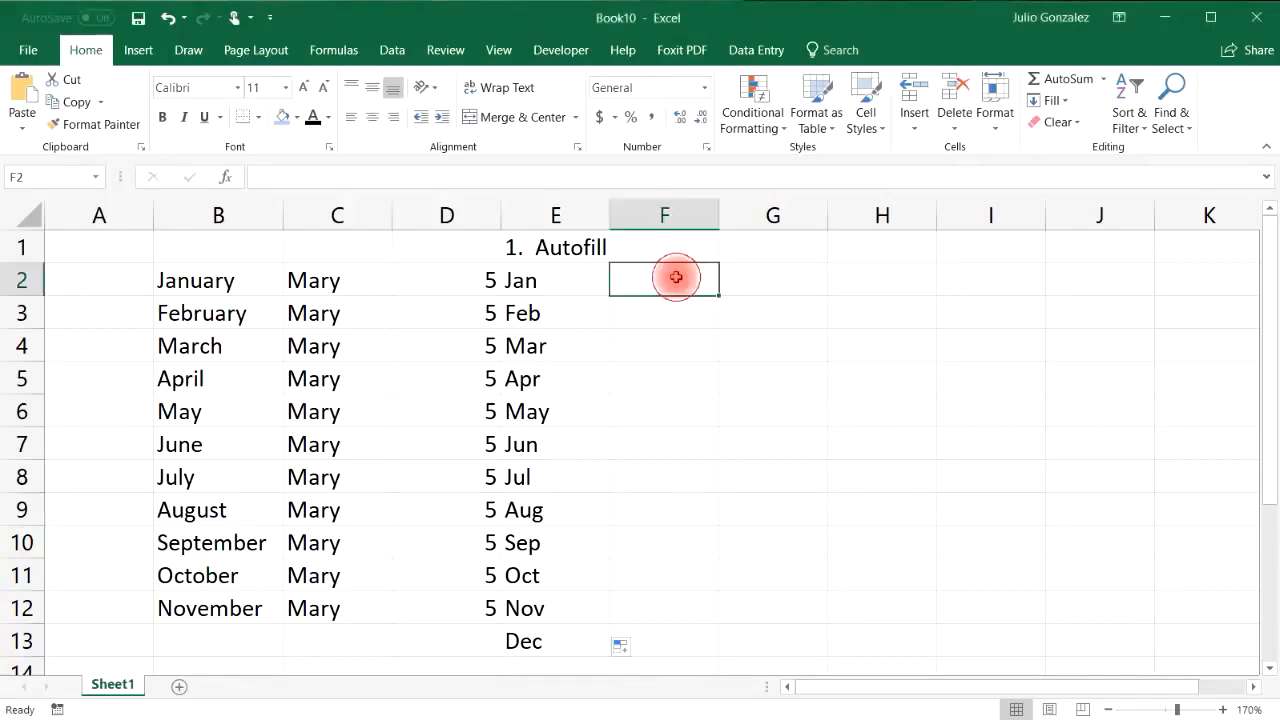
{"action": "type", "text": "3"}
{"action": "key", "text": "Return"}
{"action": "type", "text": "6"}
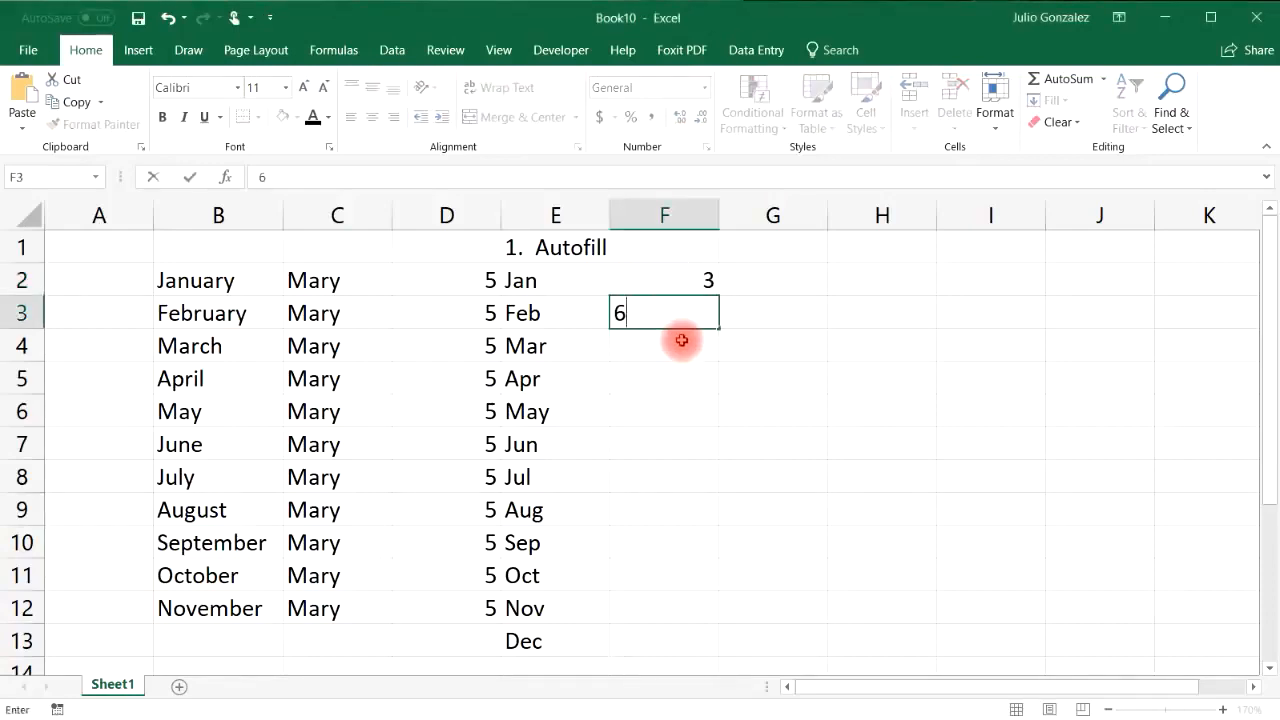
{"action": "key", "text": "Return"}
{"action": "left_click", "coordinate": [708, 279]}
{"action": "left_click_drag", "start_coordinate": [708, 279], "coordinate": [712, 315]}
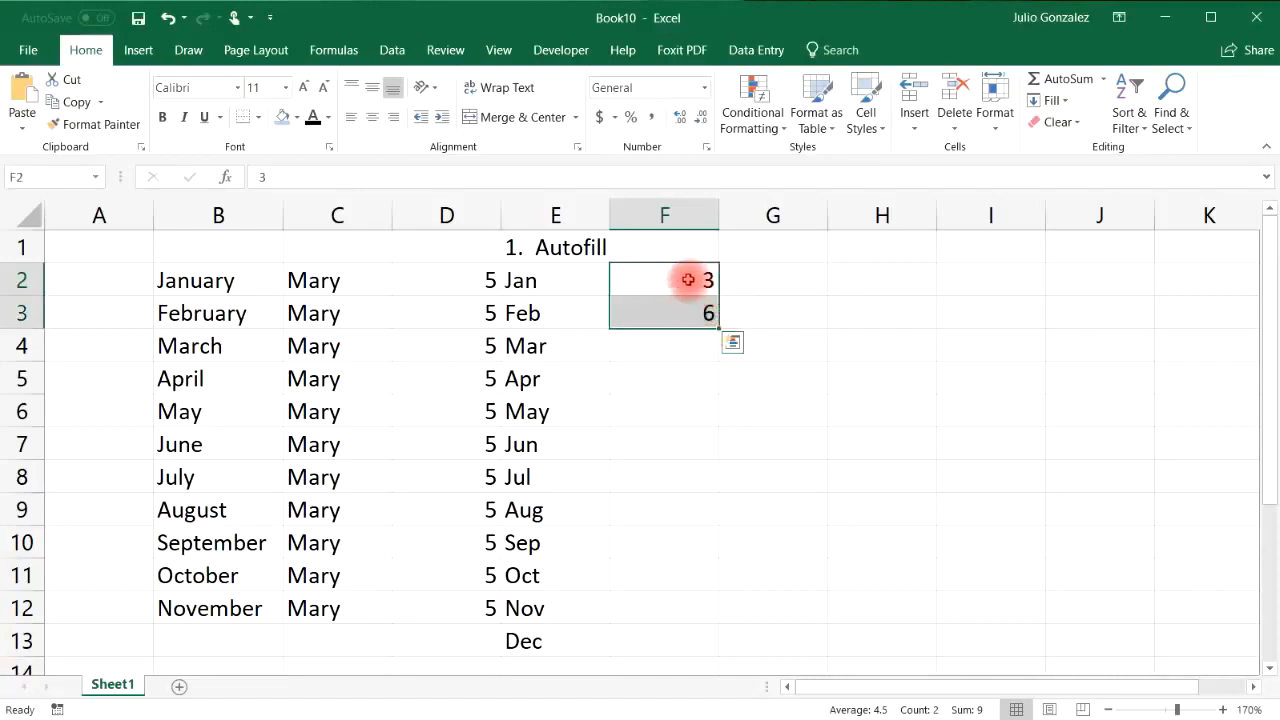
{"action": "left_click_drag", "start_coordinate": [719, 329], "coordinate": [695, 626]}
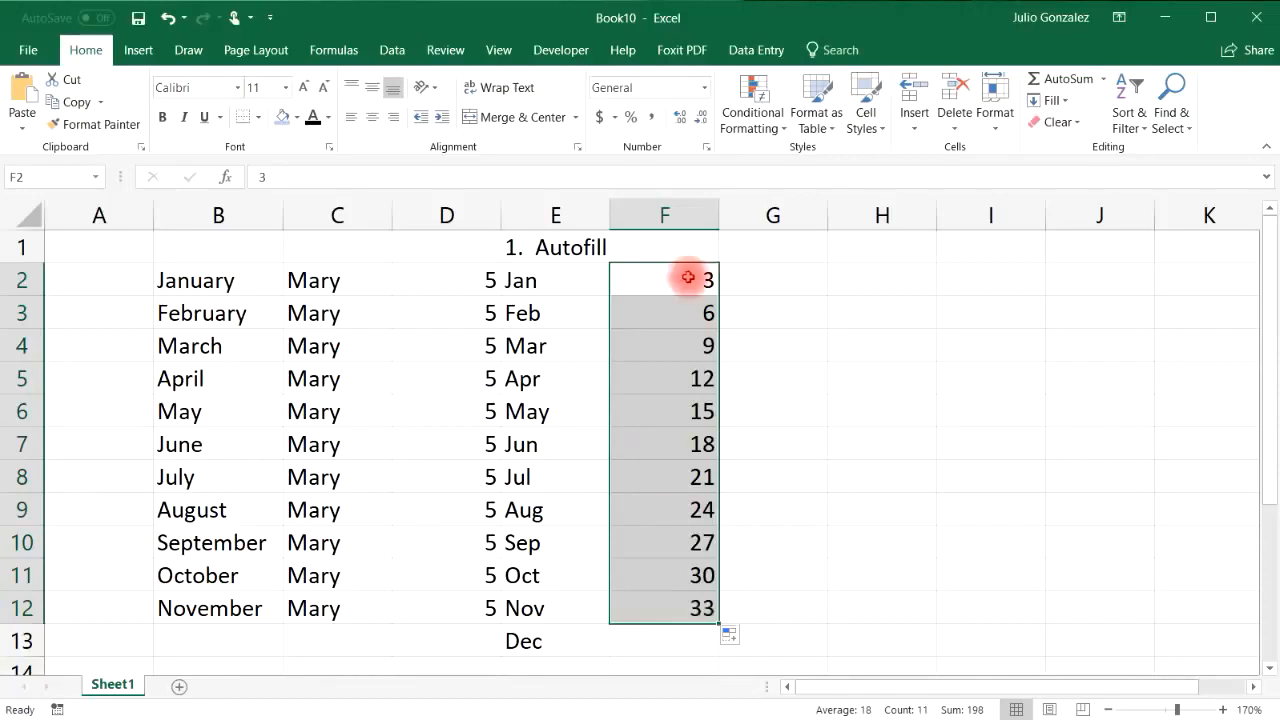
Step: Enter 7, 12 and 17 in cells G2 to G4 and autofill the number pattern down to G12
{"action": "left_click", "coordinate": [792, 279]}
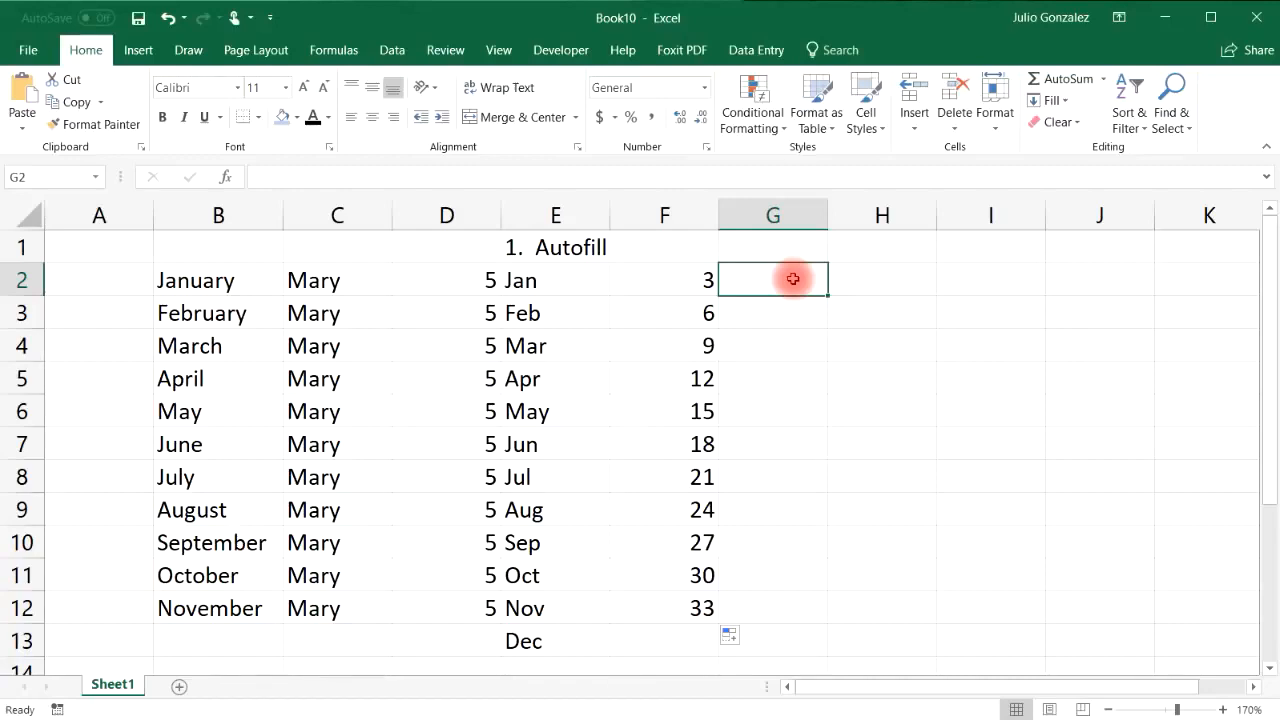
{"action": "type", "text": "7"}
{"action": "key", "text": "Return"}
{"action": "type", "text": "12"}
{"action": "key", "text": "Return"}
{"action": "type", "text": "17"}
{"action": "key", "text": "Return"}
{"action": "left_click_drag", "start_coordinate": [793, 279], "coordinate": [797, 344]}
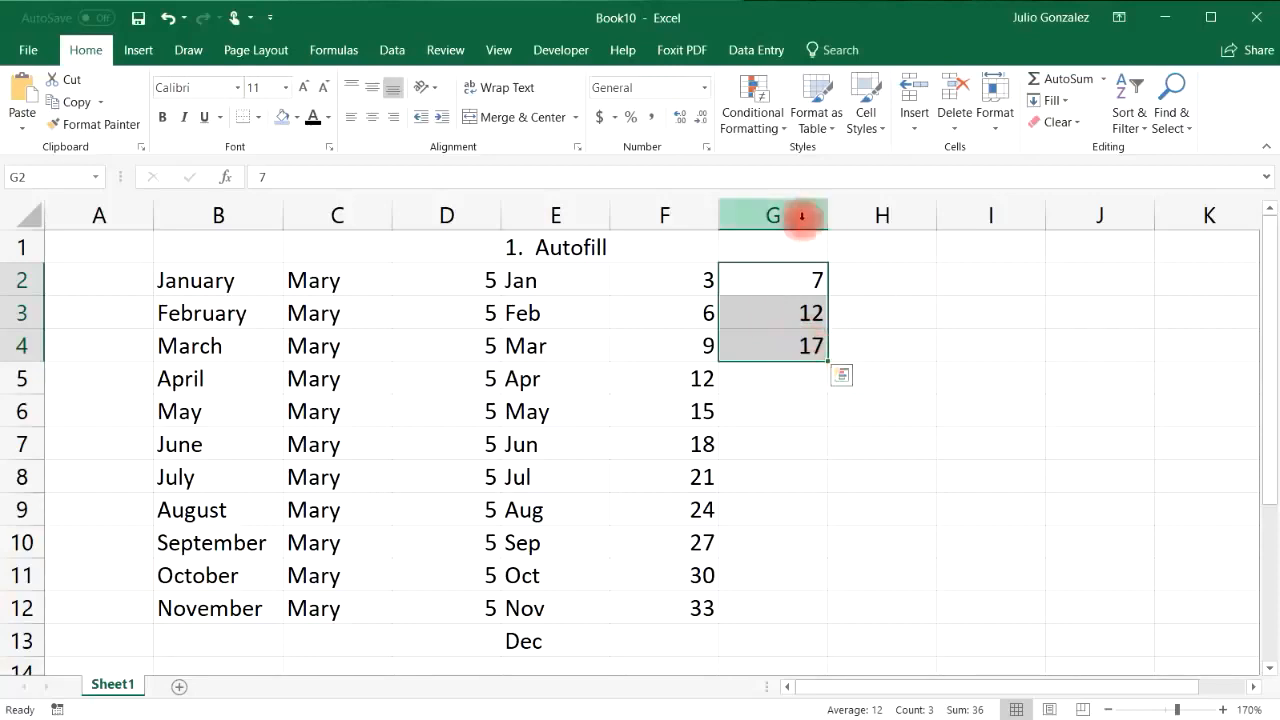
{"action": "left_click_drag", "start_coordinate": [826, 364], "coordinate": [829, 612]}
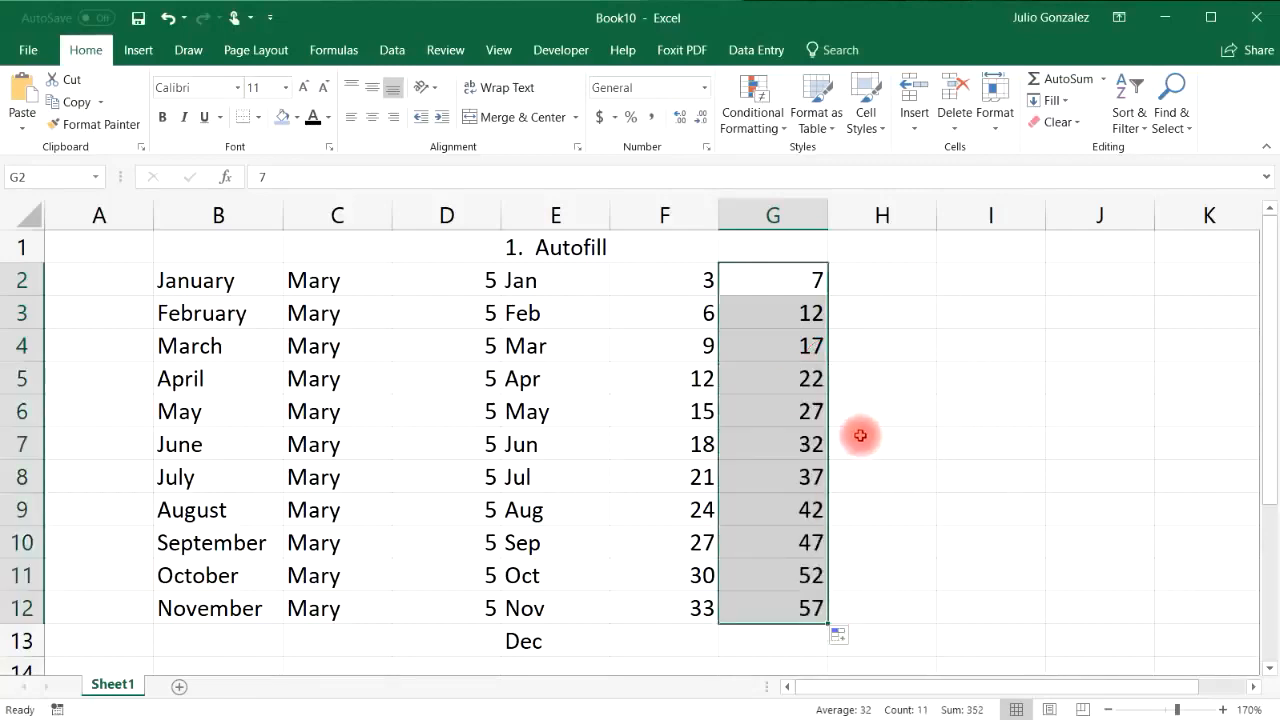
Step: Enter 2, 4, 8 and 16 in cells H2 to H5
{"action": "left_click", "coordinate": [914, 281]}
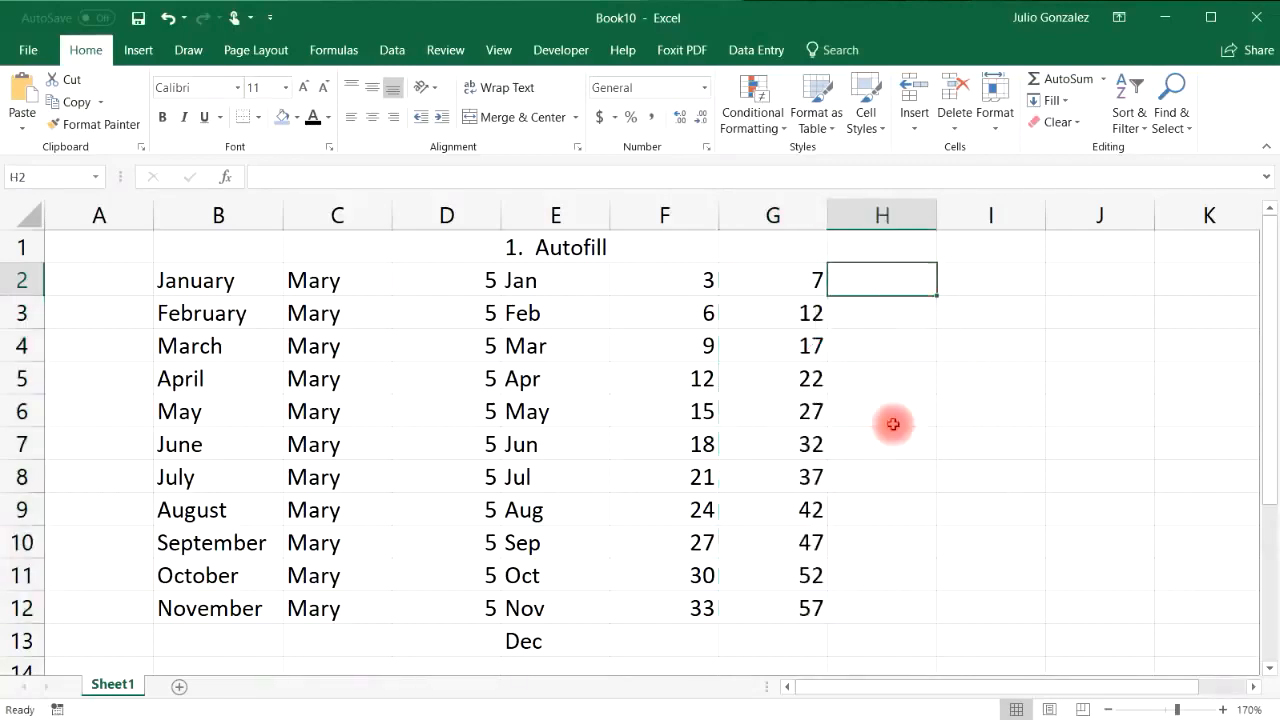
{"action": "key", "text": "alt+Tab"}
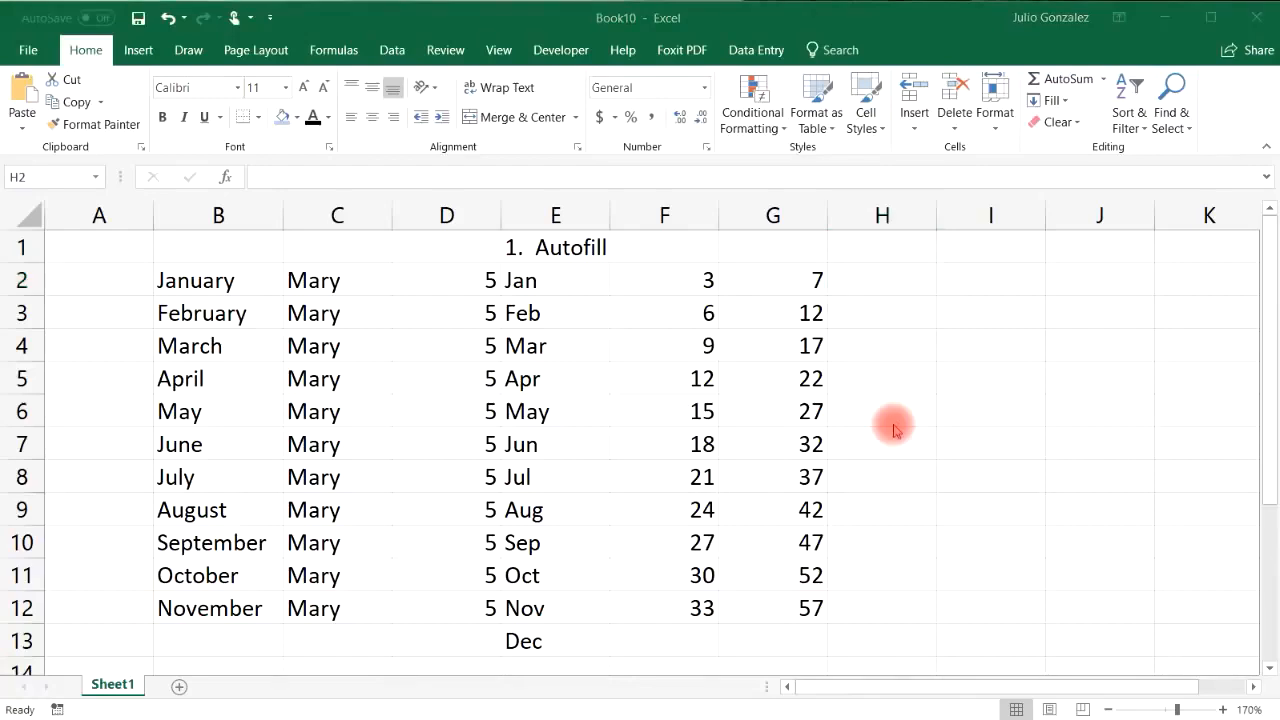
{"action": "left_click", "coordinate": [884, 272]}
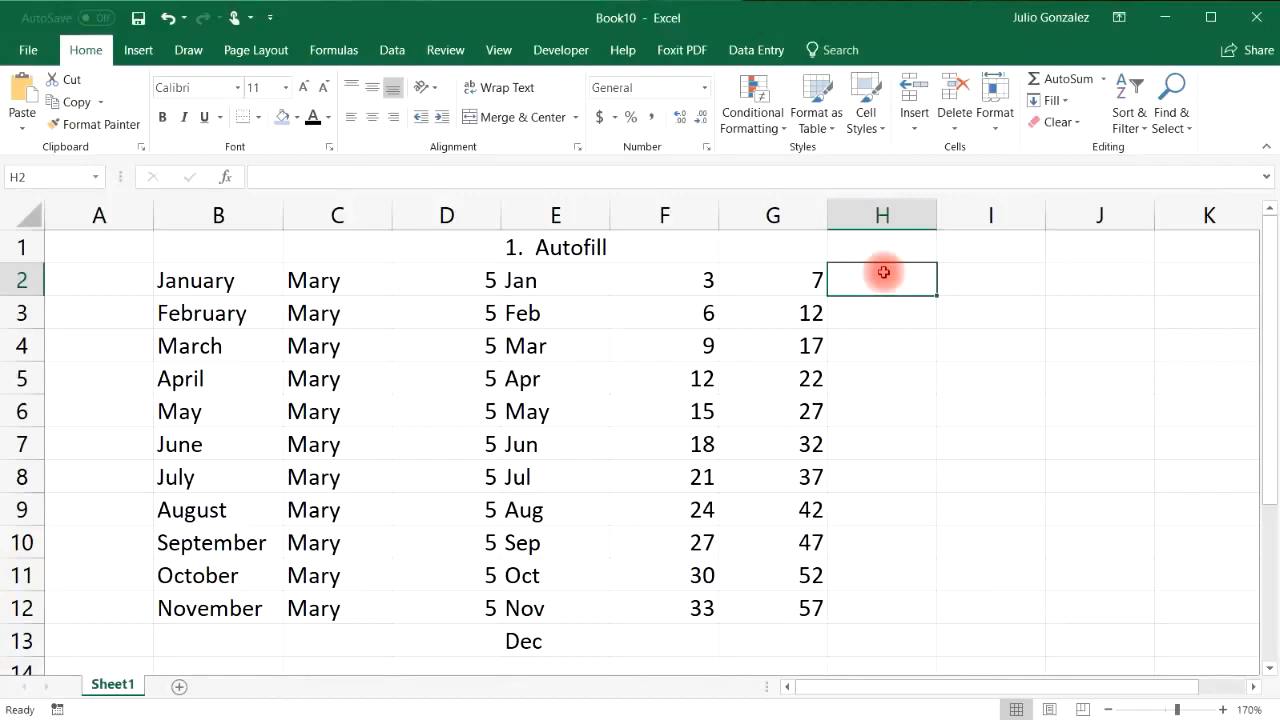
{"action": "type", "text": "2"}
{"action": "left_click", "coordinate": [886, 320]}
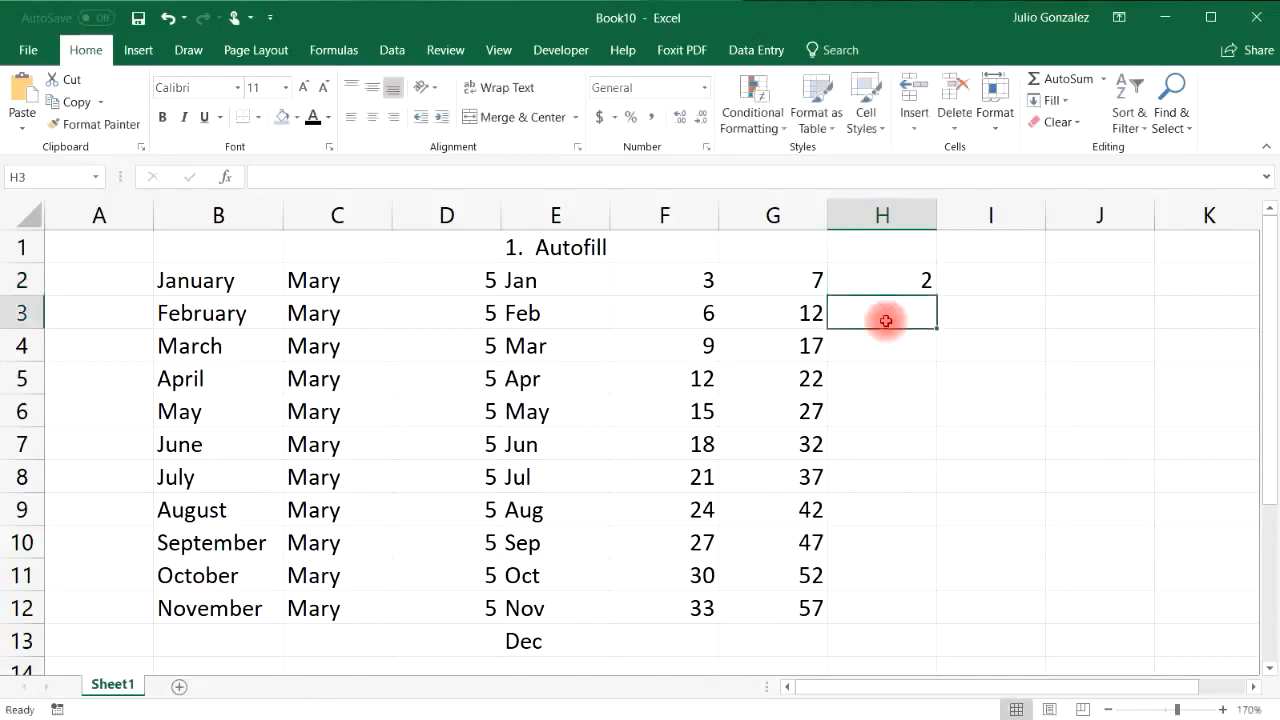
{"action": "type", "text": "4"}
{"action": "left_click", "coordinate": [900, 340]}
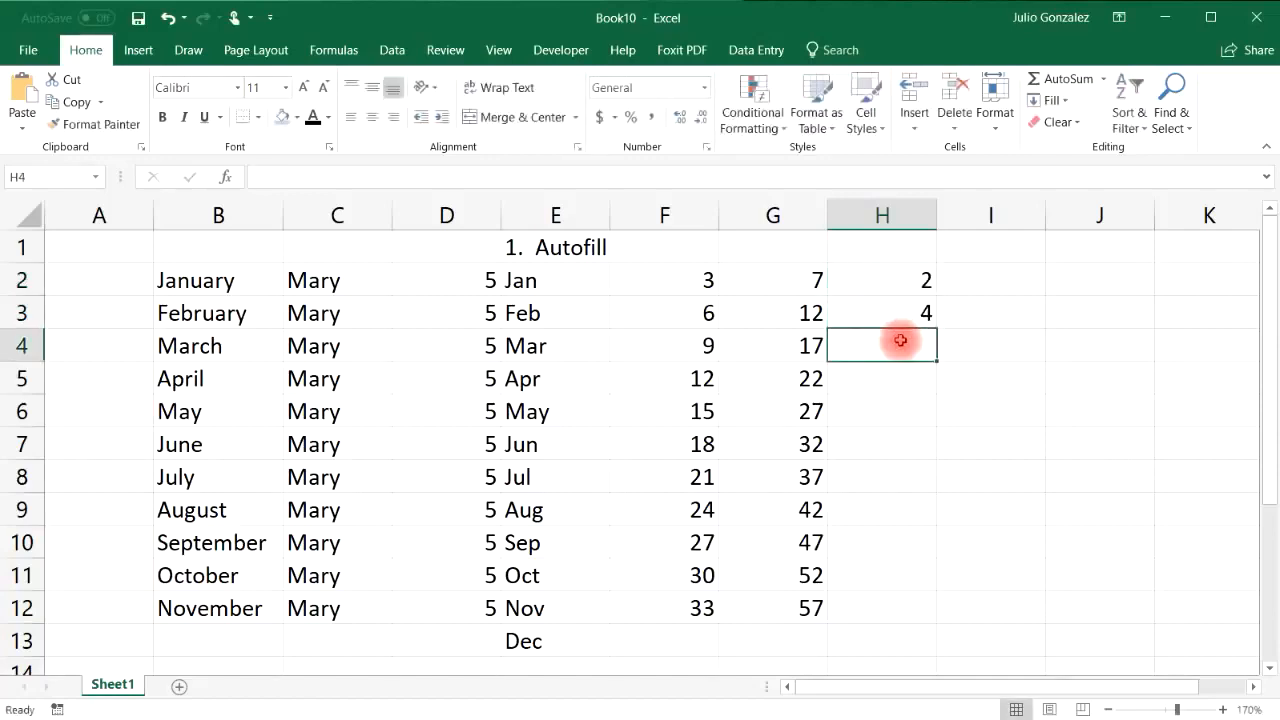
{"action": "type", "text": "8"}
{"action": "left_click", "coordinate": [903, 380]}
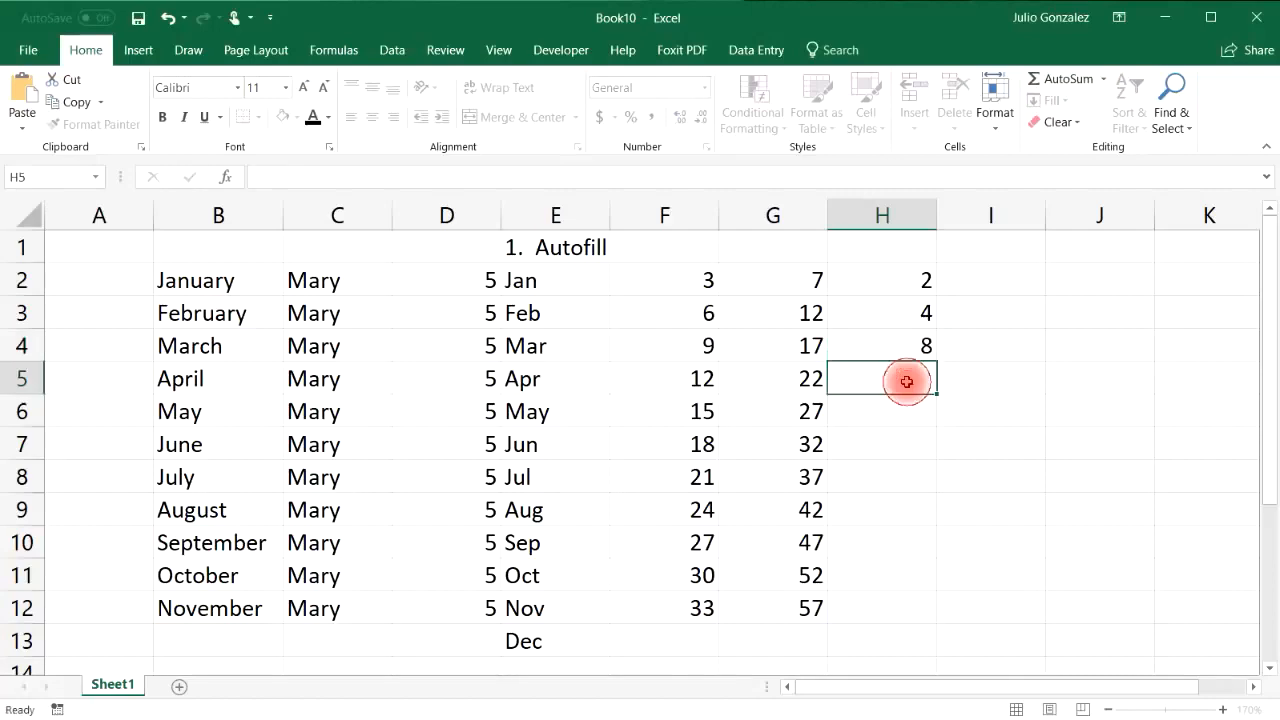
{"action": "type", "text": "16"}
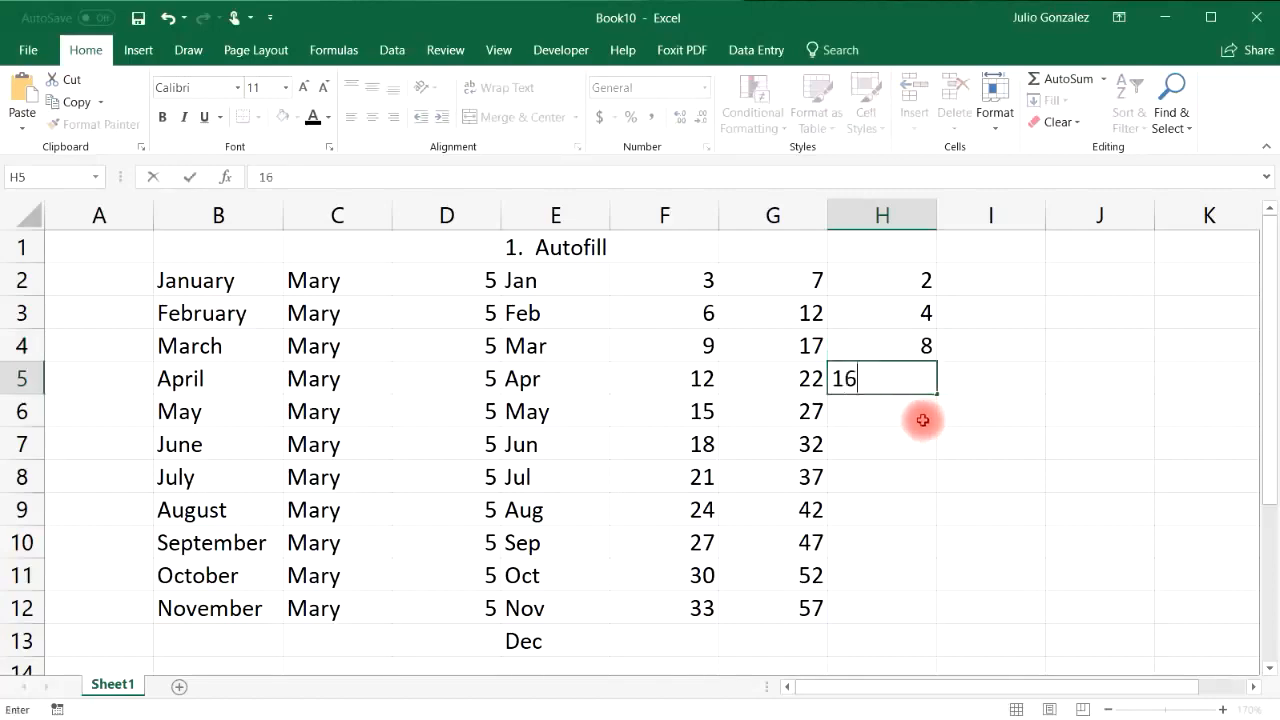
{"action": "left_click", "coordinate": [918, 418]}
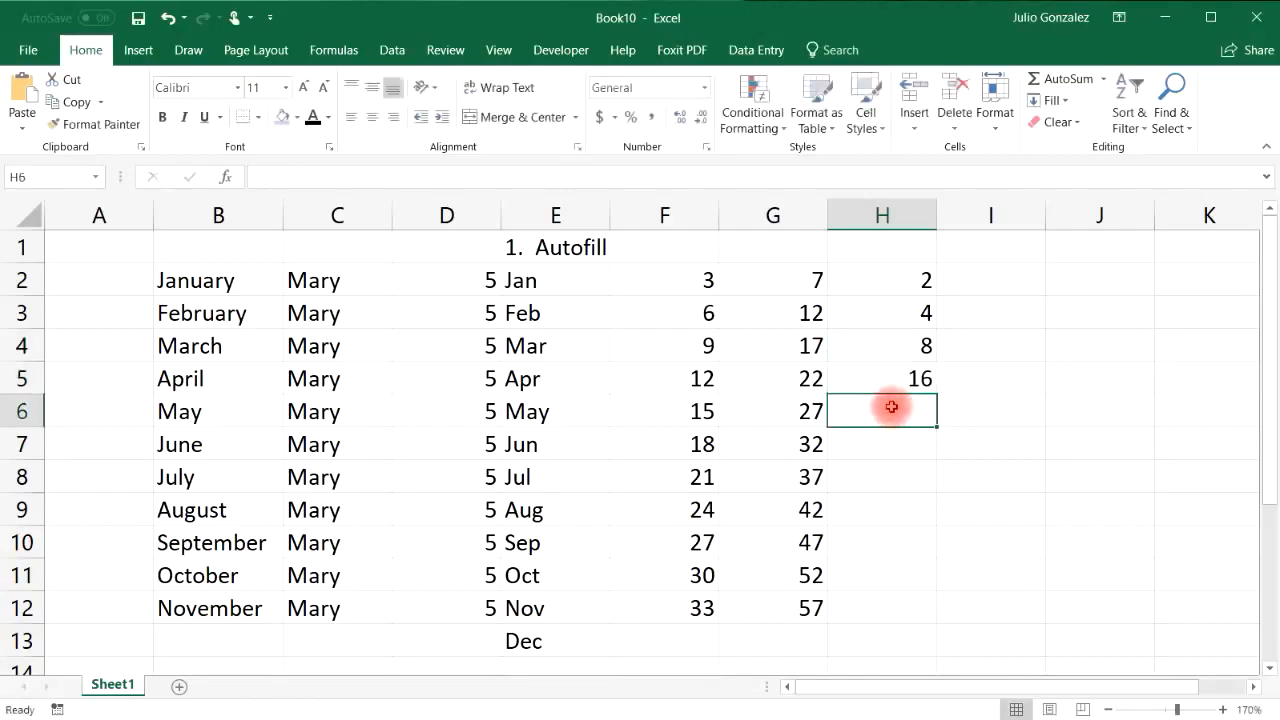
Step: Fill the doubling pattern from H2:H5 down to H12 using the Growth Trend option
{"action": "left_click_drag", "start_coordinate": [916, 279], "coordinate": [930, 381]}
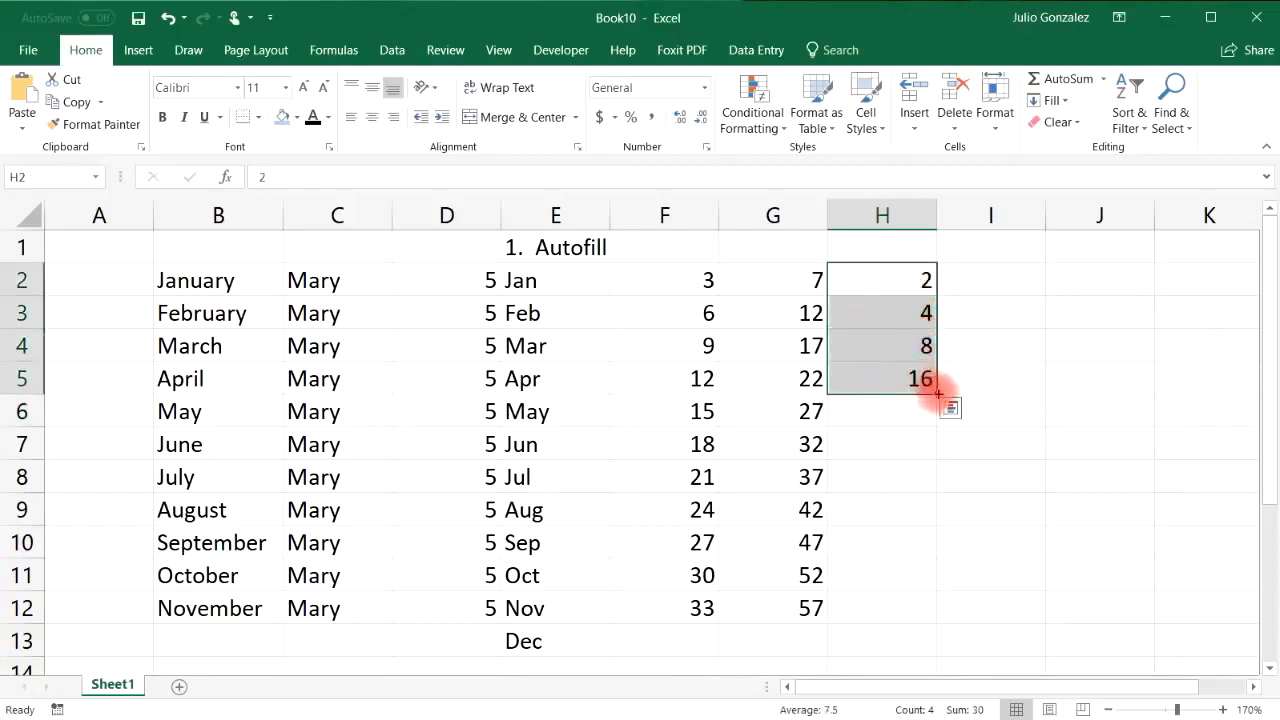
{"action": "left_click_drag", "start_coordinate": [938, 393], "coordinate": [946, 612]}
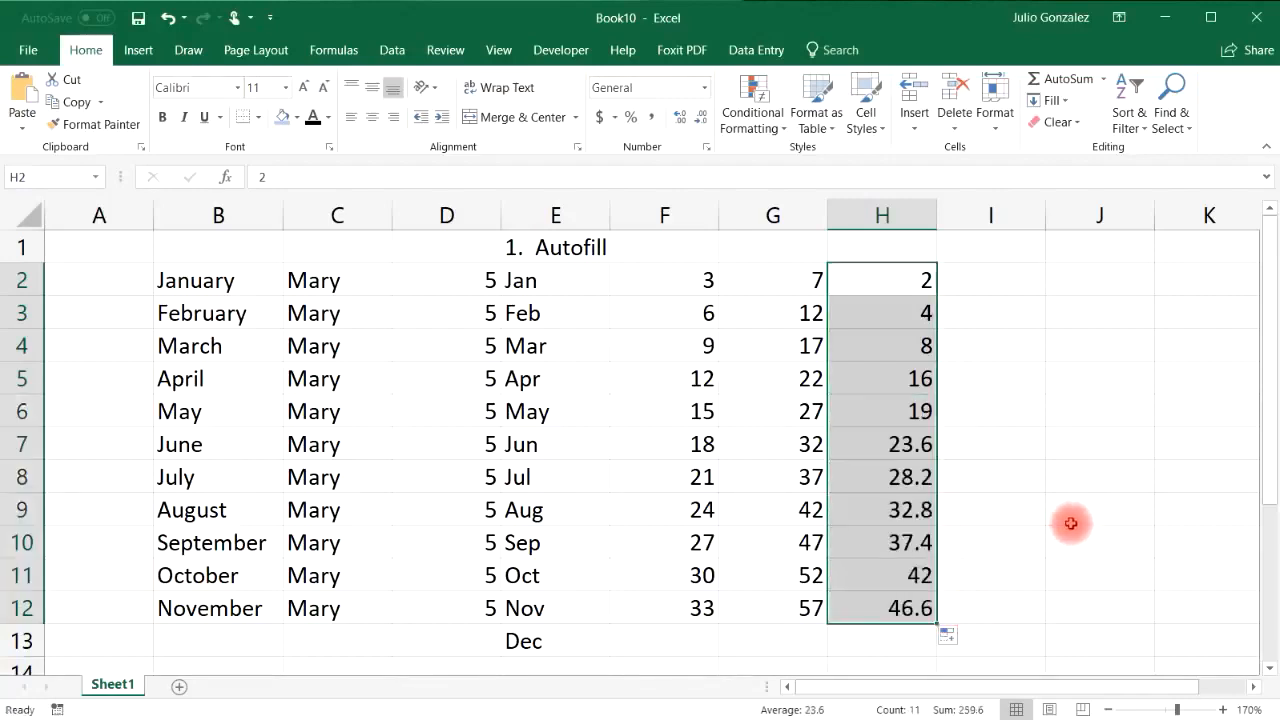
{"action": "left_click", "coordinate": [167, 19]}
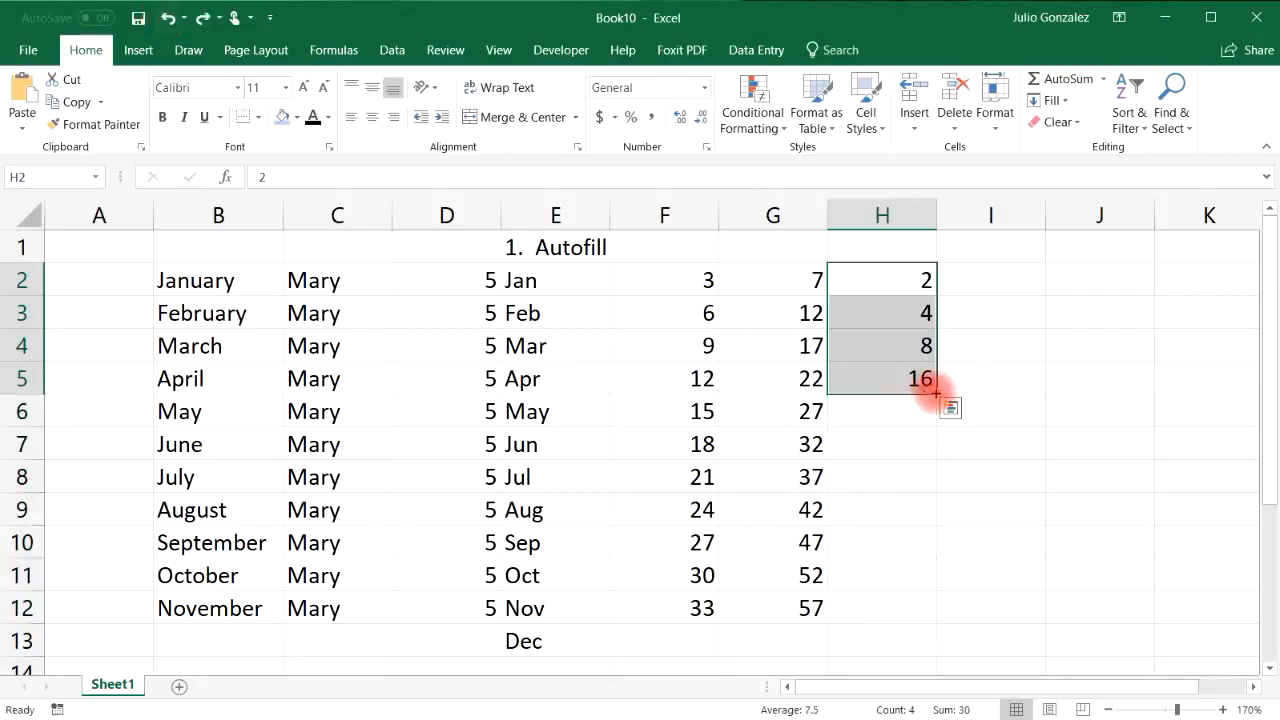
{"action": "left_click_drag", "start_coordinate": [935, 393], "coordinate": [930, 622]}
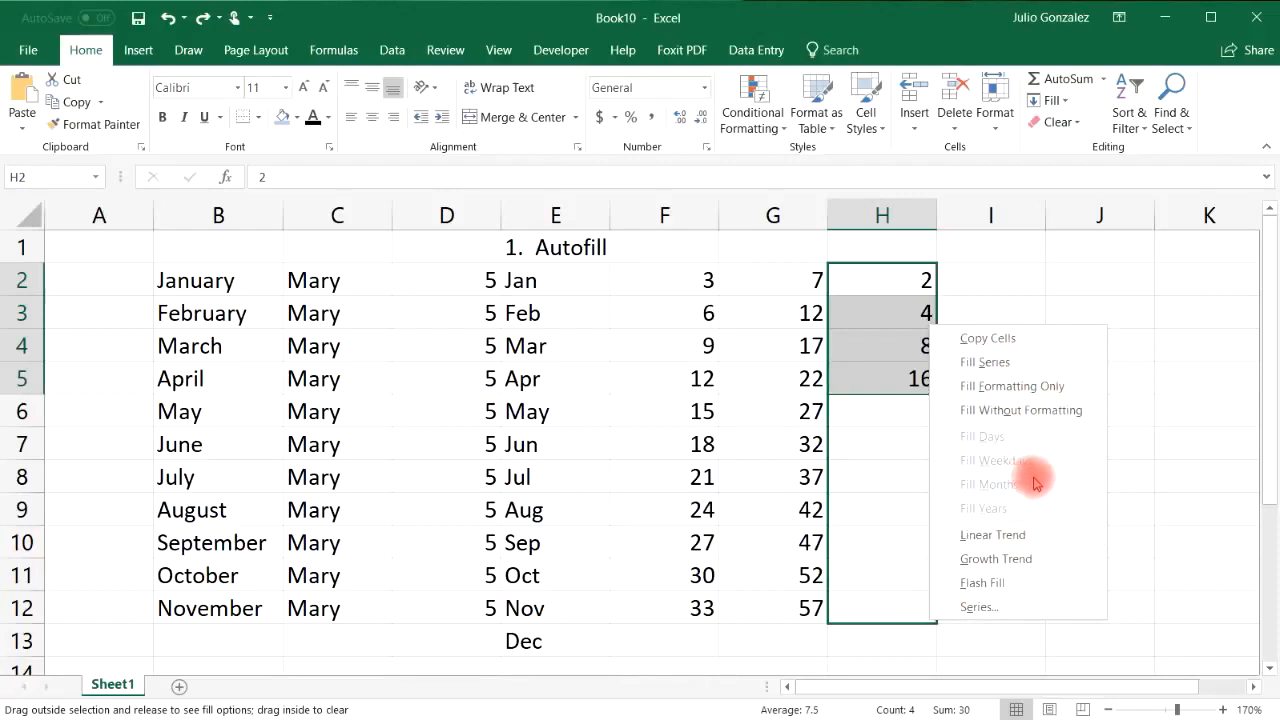
{"action": "left_click", "coordinate": [1040, 559]}
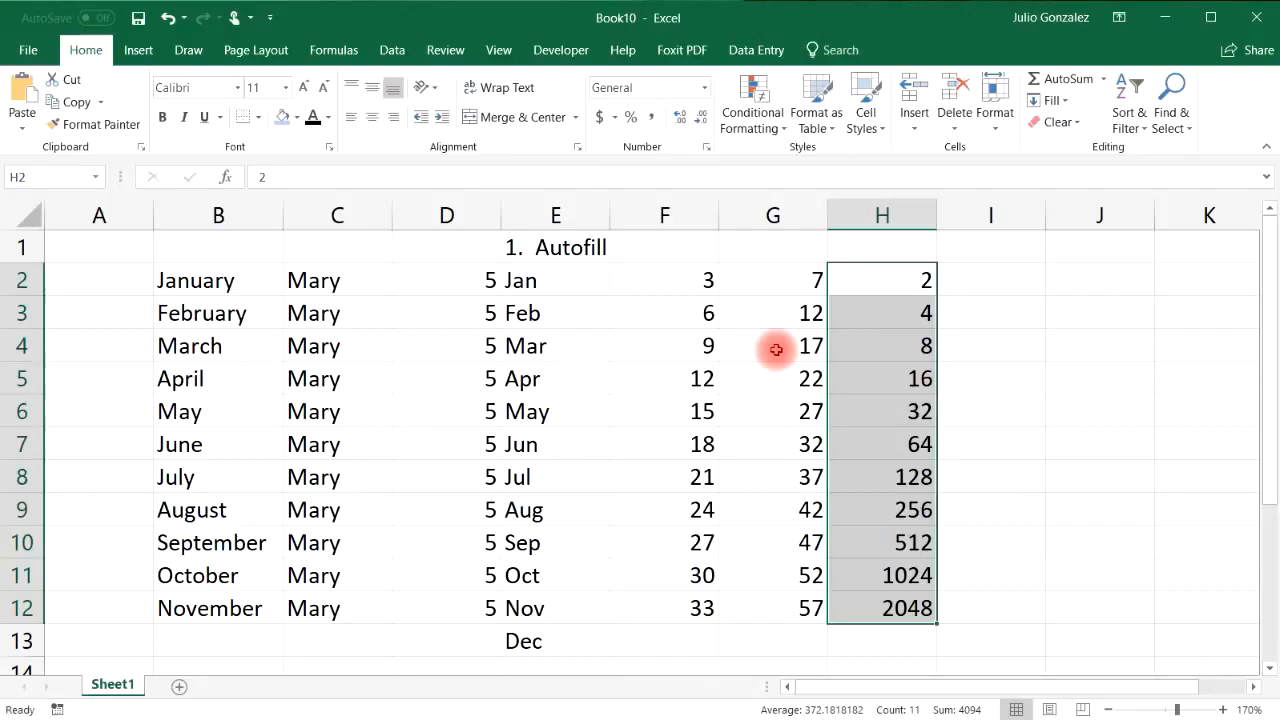
Step: Enter the date 5/1/2018 in cell I2
{"action": "left_click", "coordinate": [993, 278]}
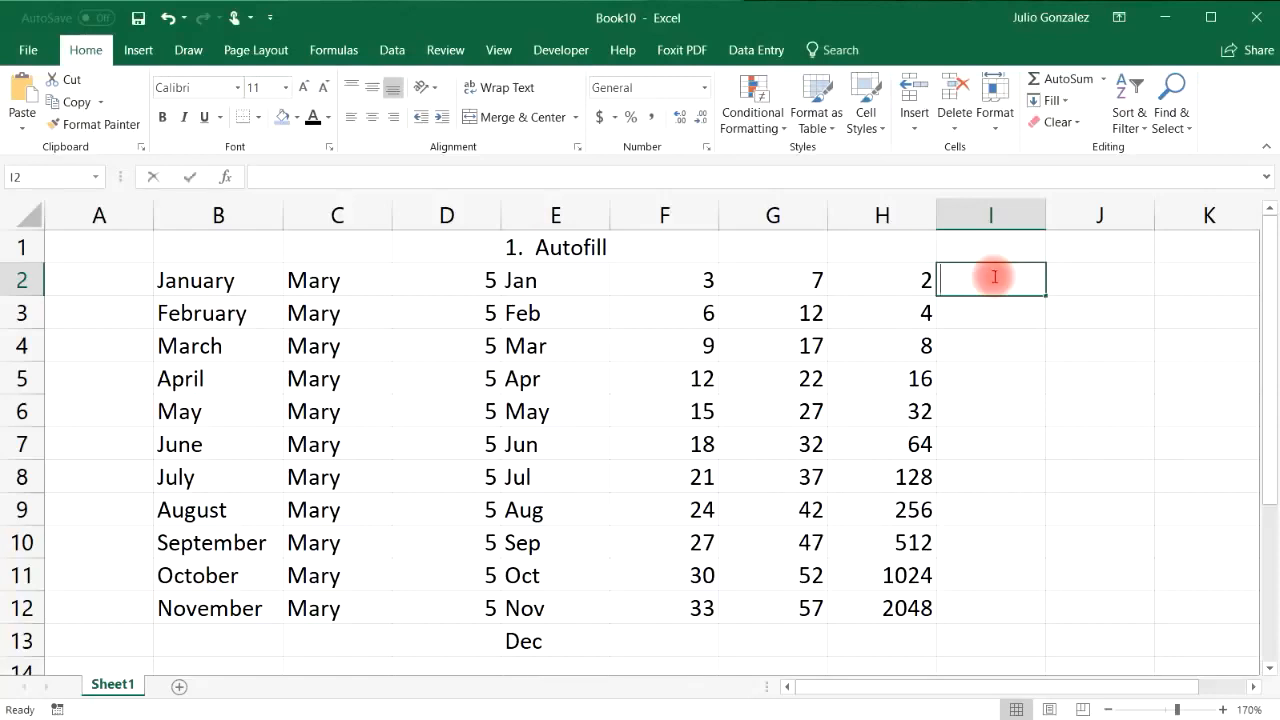
{"action": "type", "text": "5/1/2018"}
{"action": "key", "text": "Return"}
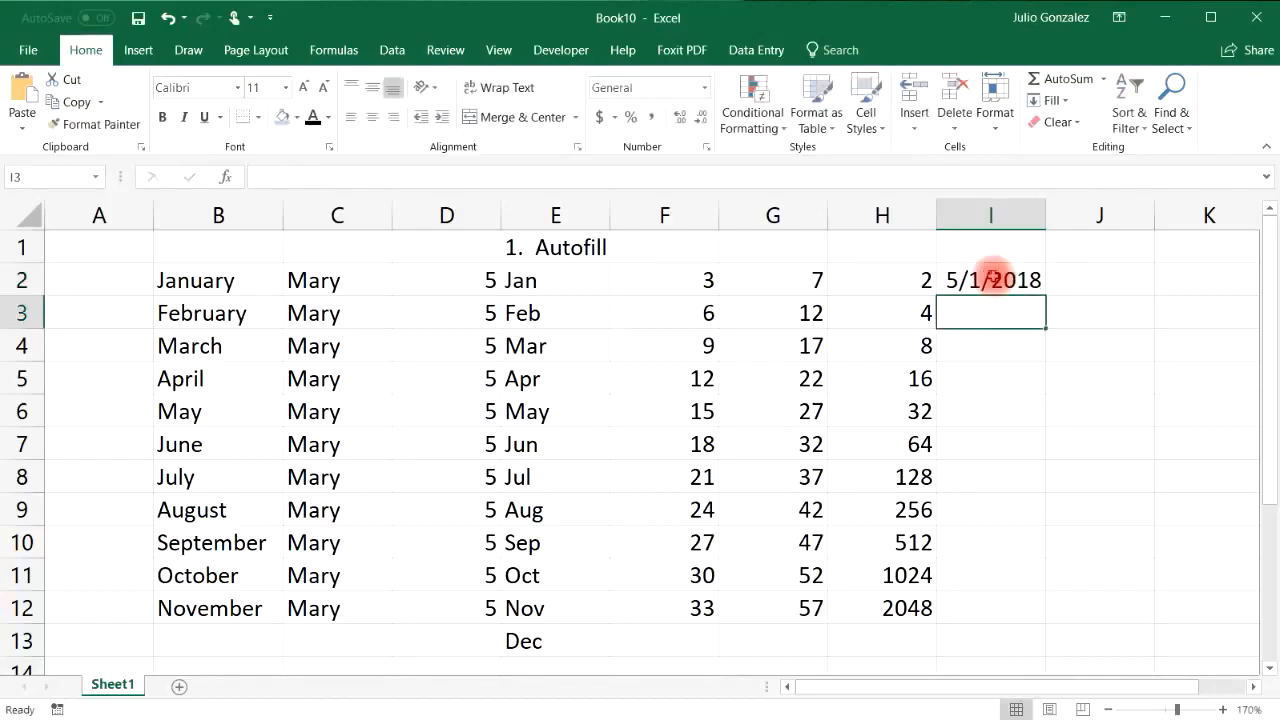
Step: Try autofilling the date in I2 down to I12 by day and widening column I, and undo both changes
{"action": "left_click", "coordinate": [990, 280]}
{"action": "left_click_drag", "start_coordinate": [1046, 296], "coordinate": [1046, 626]}
{"action": "left_click_drag", "start_coordinate": [1046, 222], "coordinate": [1070, 217]}
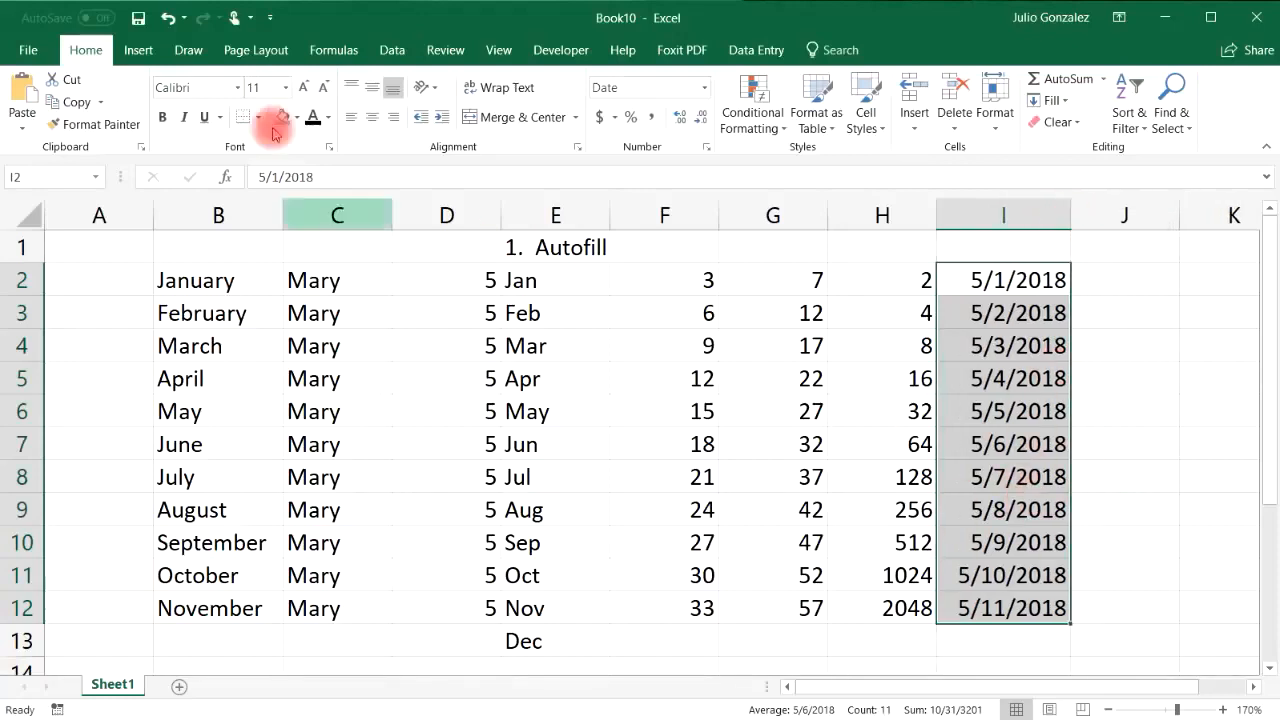
{"action": "left_click", "coordinate": [166, 17]}
{"action": "left_click", "coordinate": [166, 17]}
{"action": "left_click", "coordinate": [166, 17]}
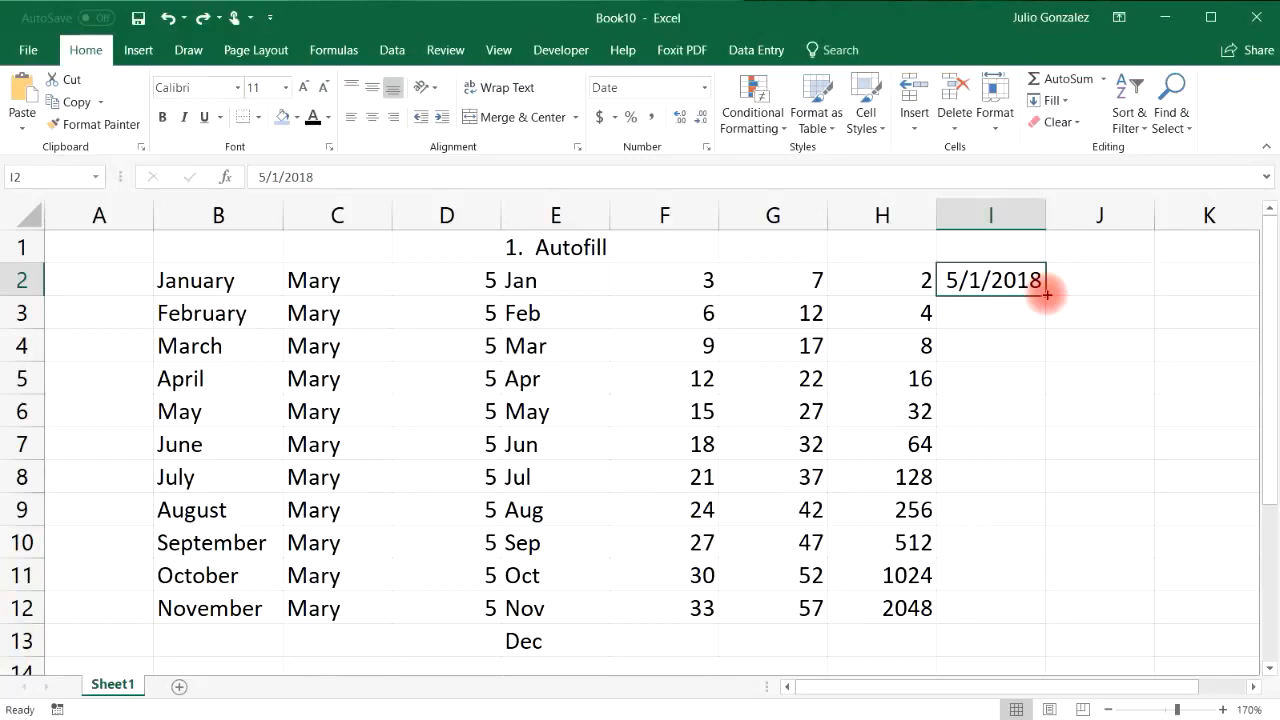
Step: Fill the date from I2 down to I12 by months and widen column I to fit the dates
{"action": "left_click_drag", "start_coordinate": [1046, 295], "coordinate": [1043, 608]}
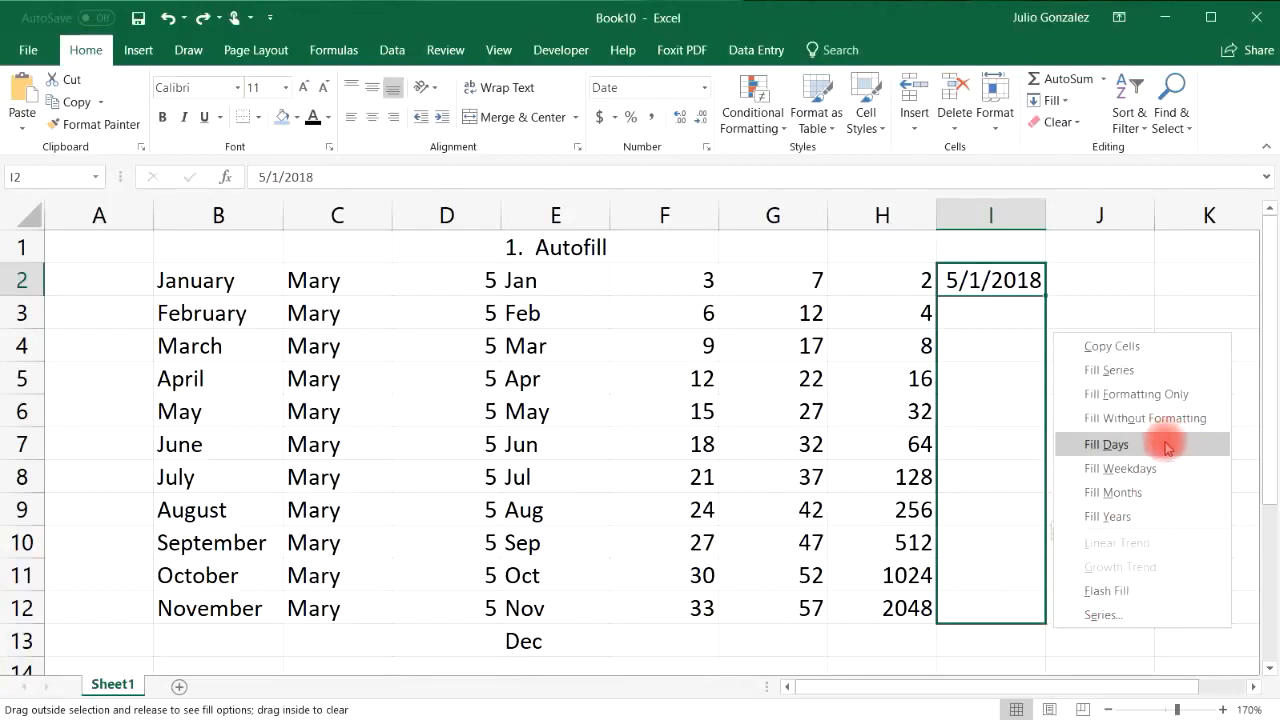
{"action": "left_click", "coordinate": [1149, 492]}
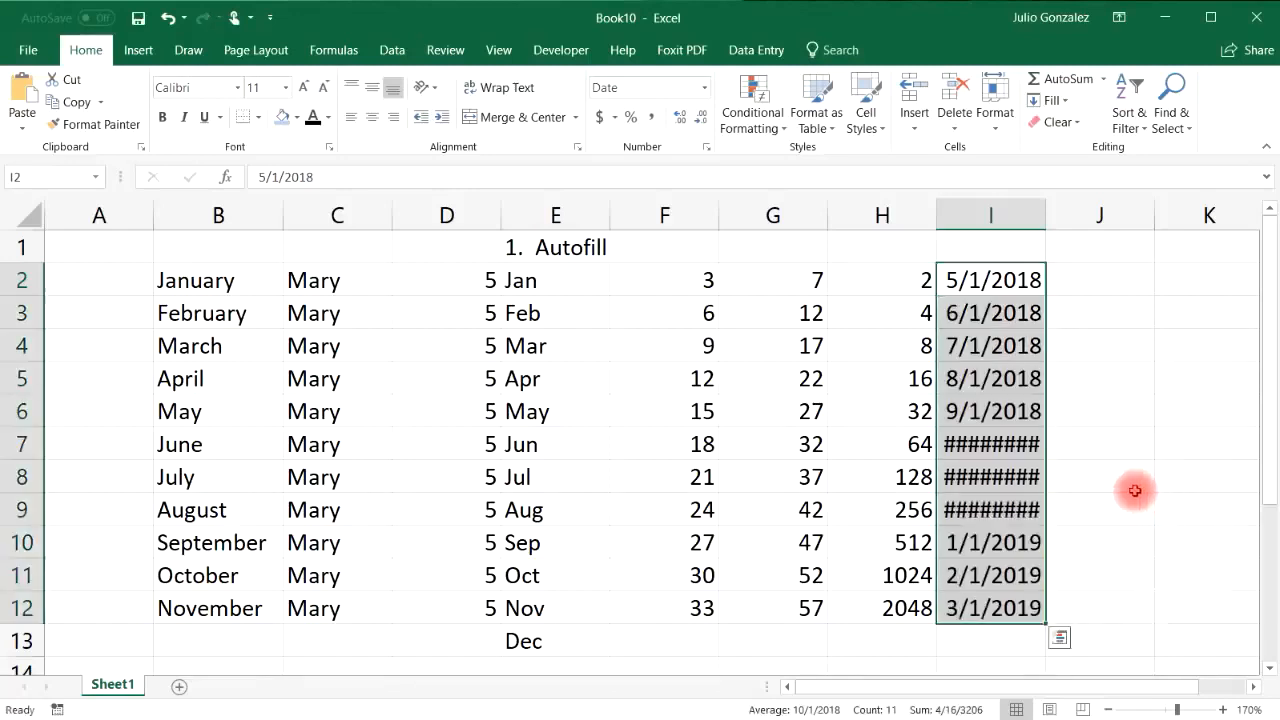
{"action": "left_click_drag", "start_coordinate": [1046, 214], "coordinate": [1080, 214]}
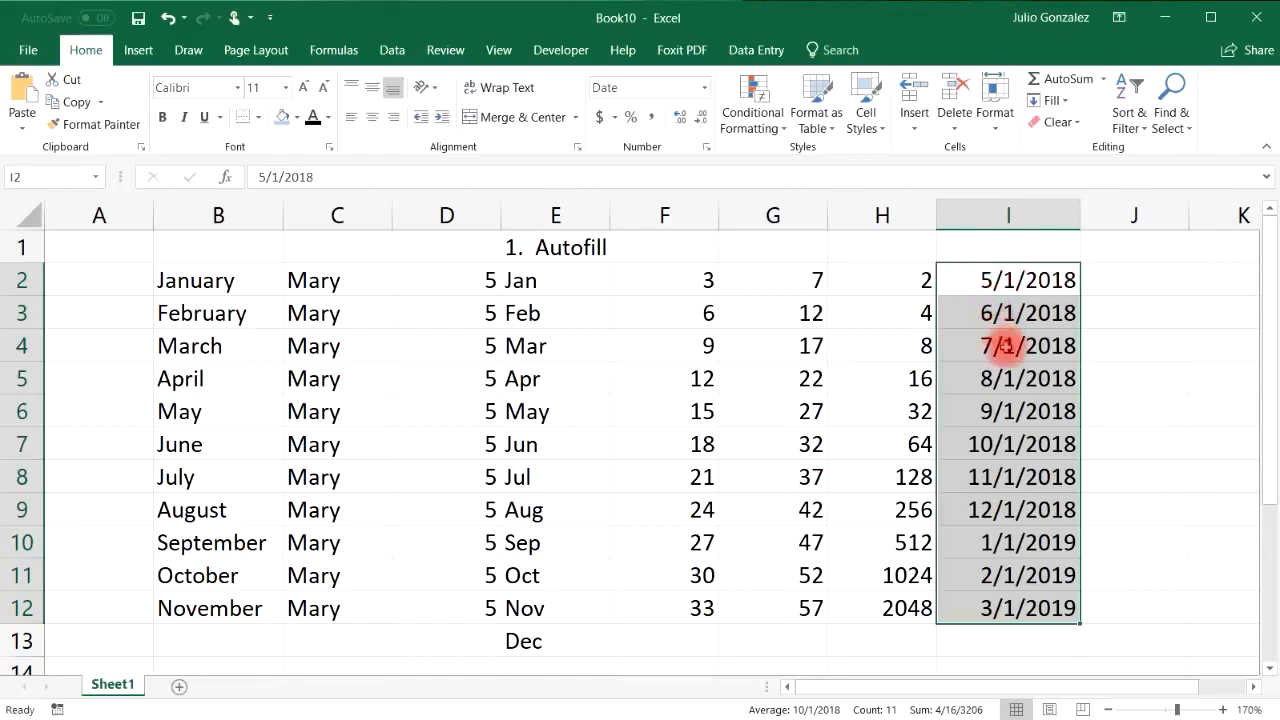
Step: Widen column J, enter 5/1/2018 in J2 and fill the date down to J12 by years
{"action": "left_click_drag", "start_coordinate": [1188, 214], "coordinate": [1230, 225]}
{"action": "left_click", "coordinate": [1134, 279]}
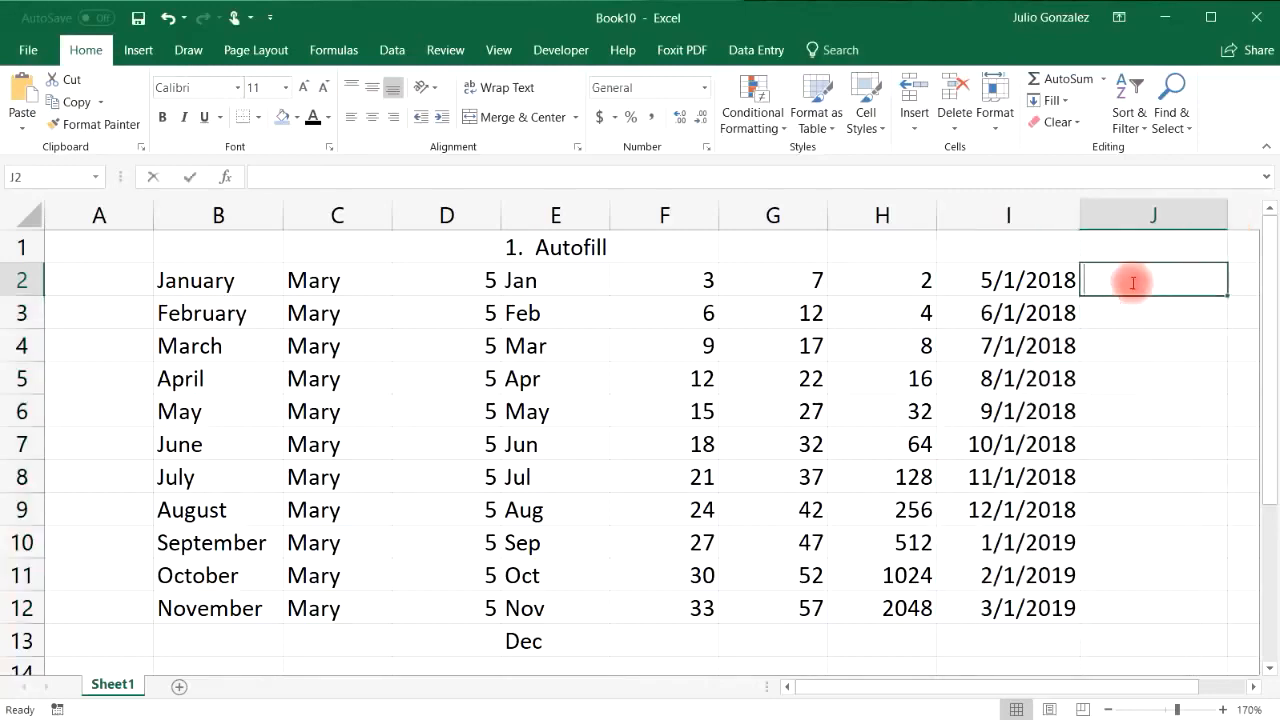
{"action": "type", "text": "5/1/2018"}
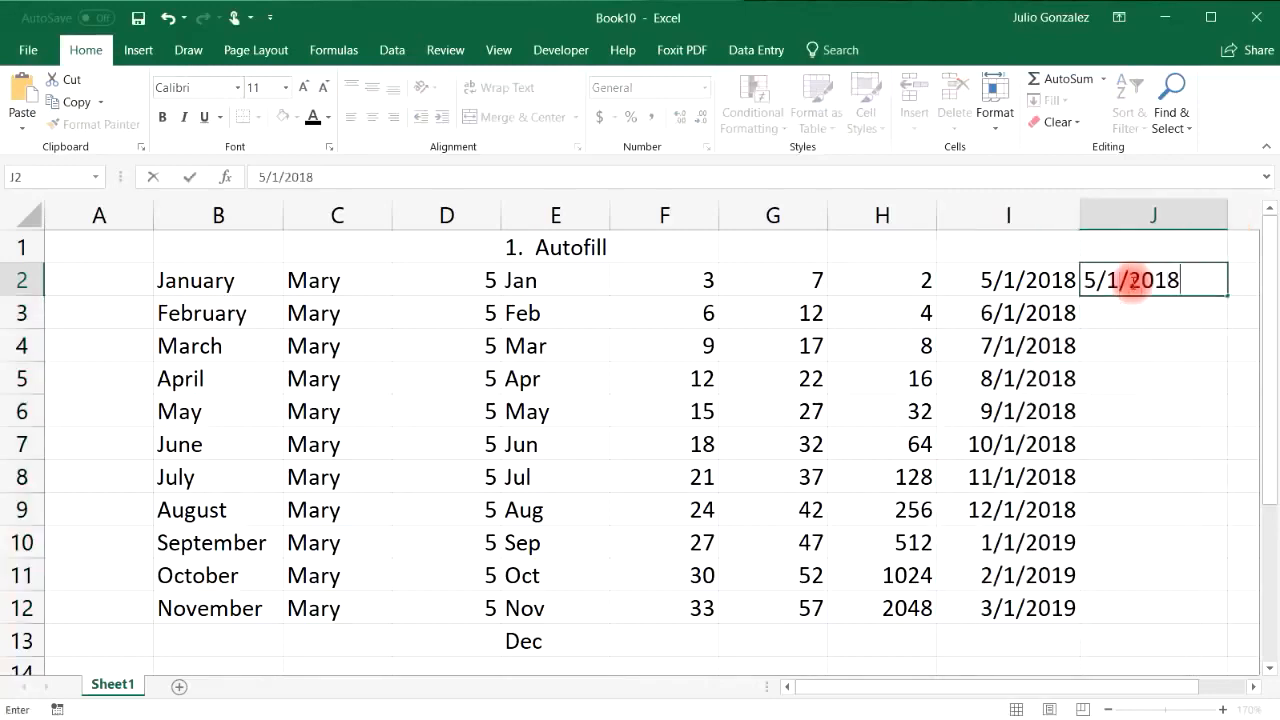
{"action": "key", "text": "Return"}
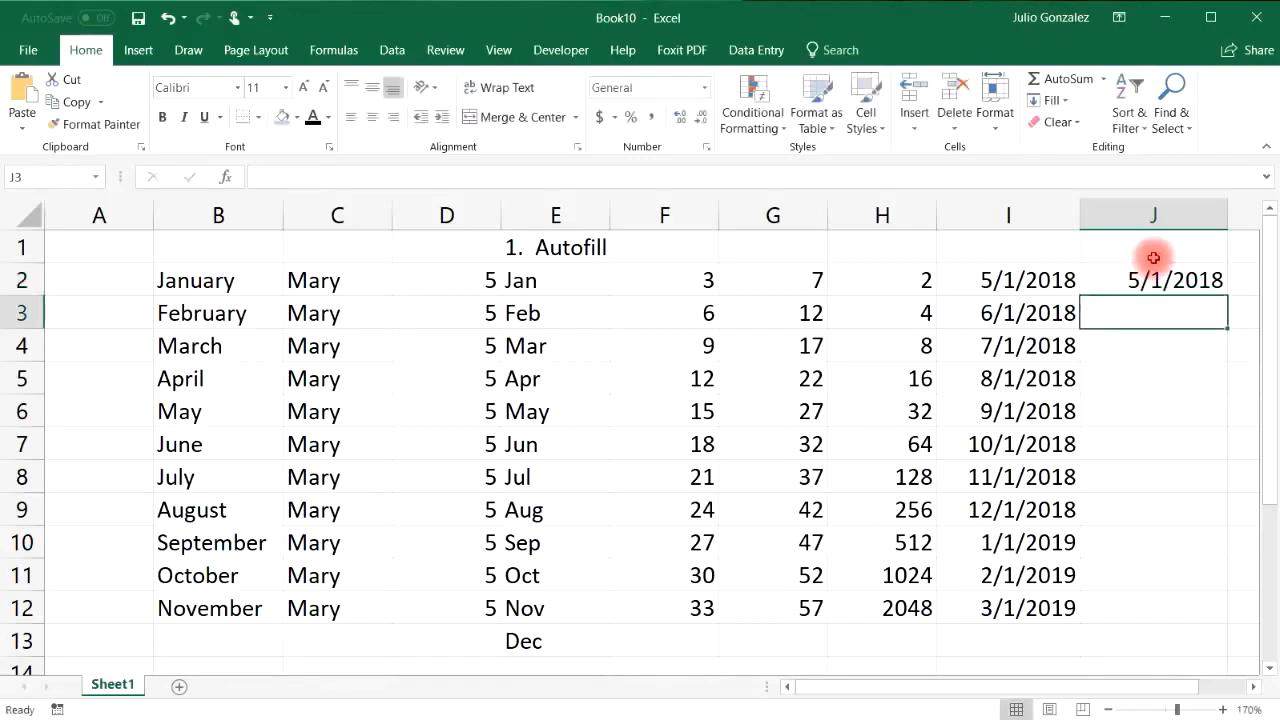
{"action": "left_click", "coordinate": [1155, 268]}
{"action": "left_click_drag", "start_coordinate": [1227, 294], "coordinate": [1216, 618]}
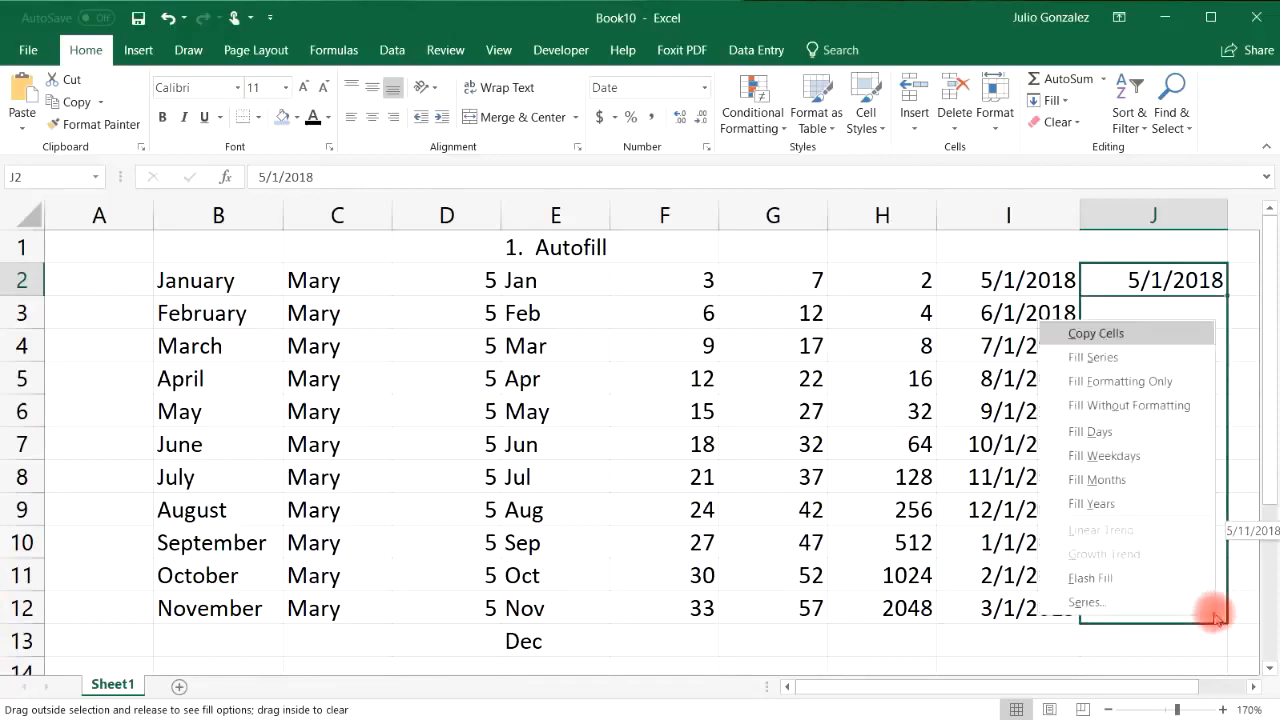
{"action": "left_click", "coordinate": [1143, 503]}
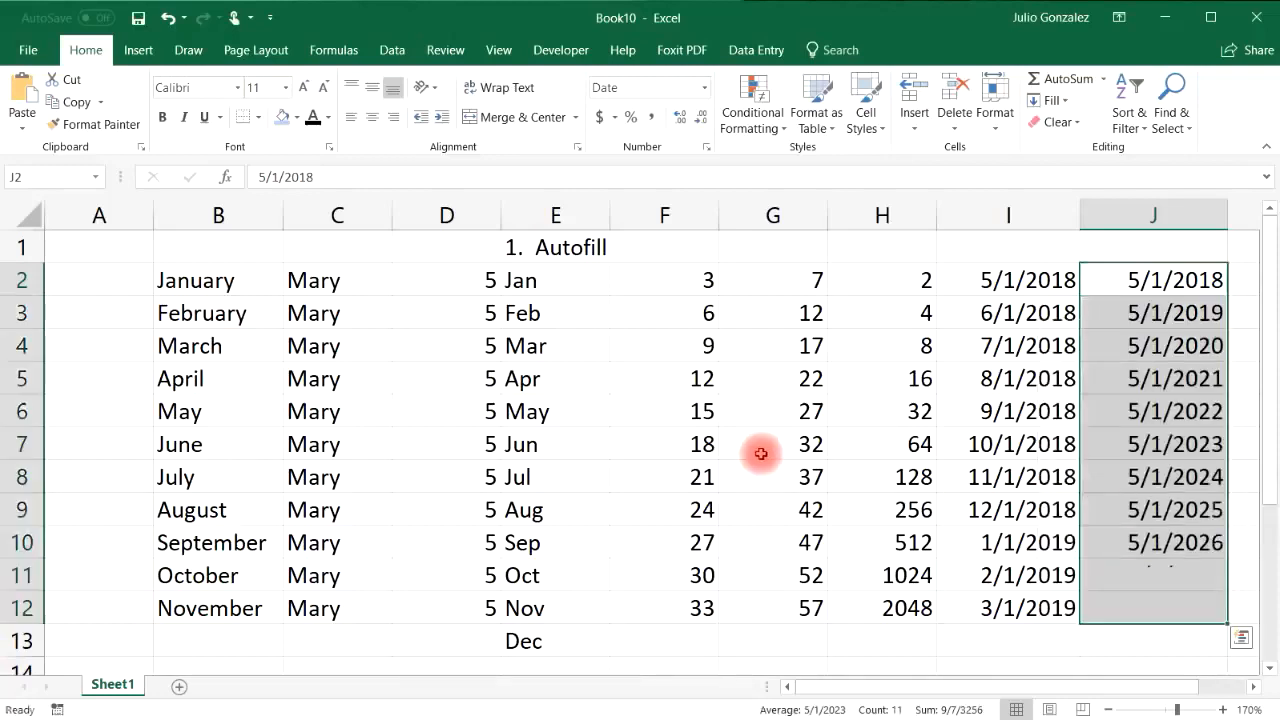
{"action": "left_click", "coordinate": [1214, 279]}
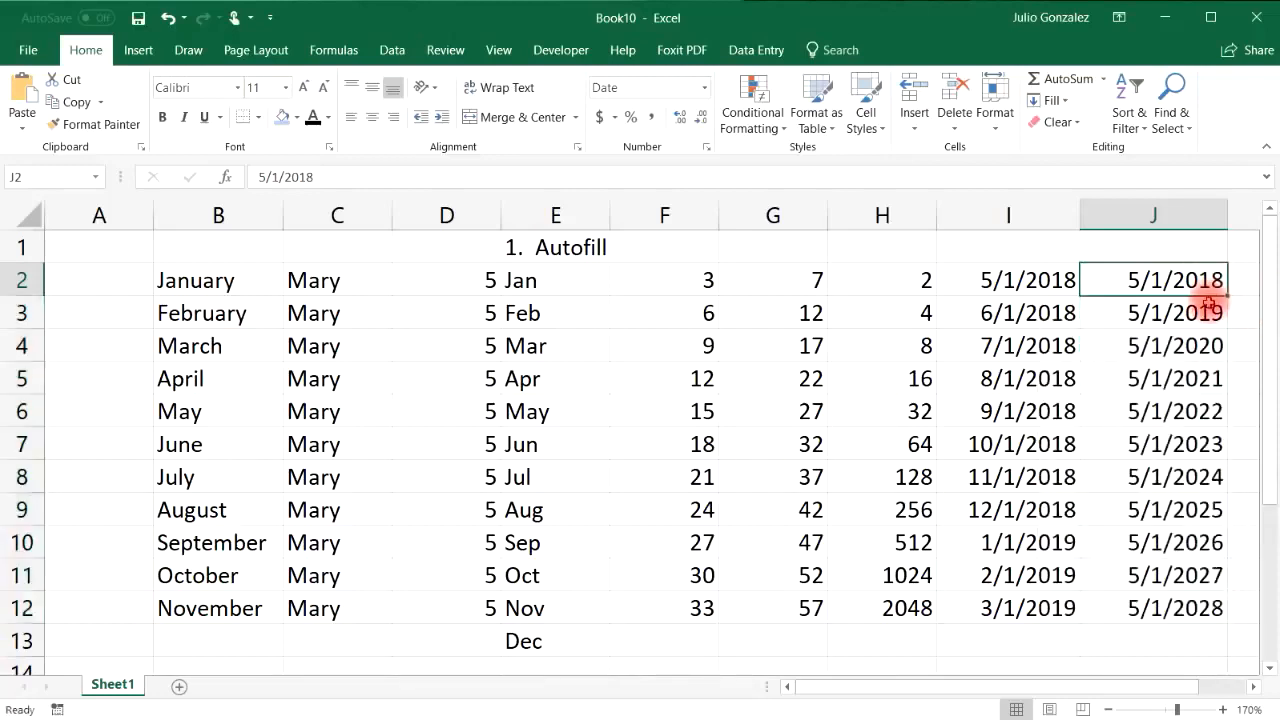
{"action": "left_click", "coordinate": [1210, 315]}
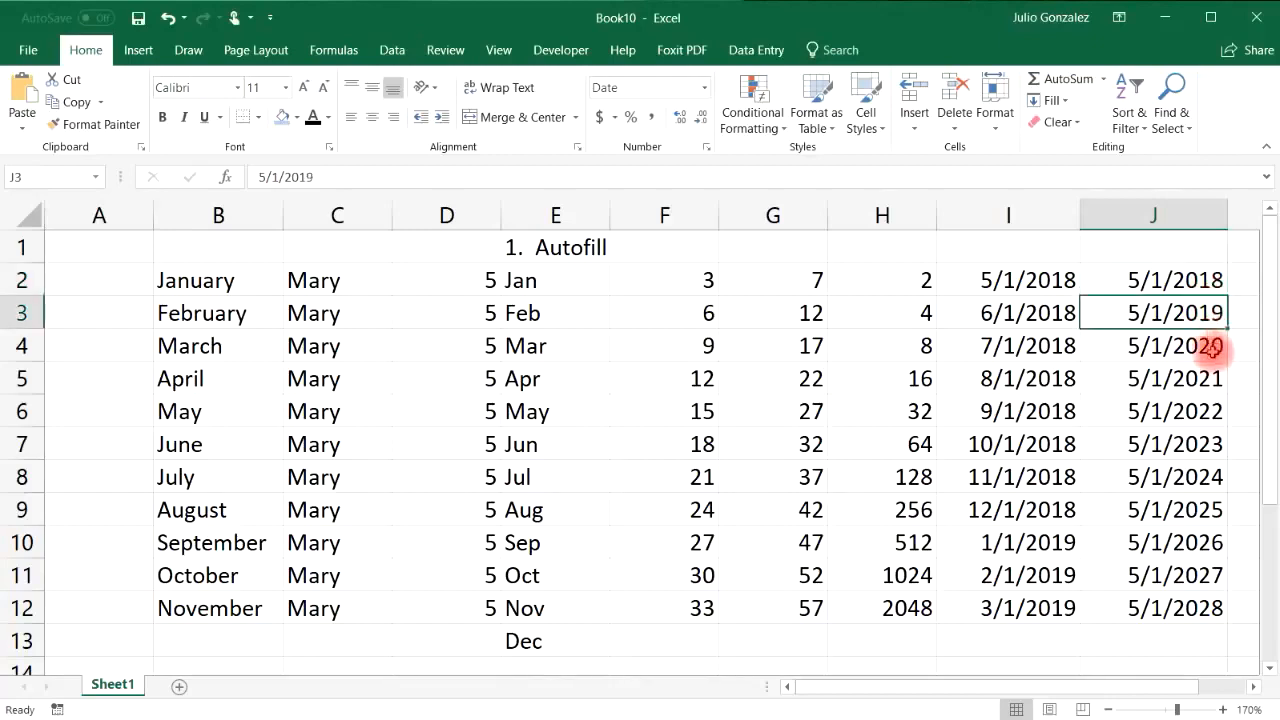
{"action": "left_click", "coordinate": [1212, 347]}
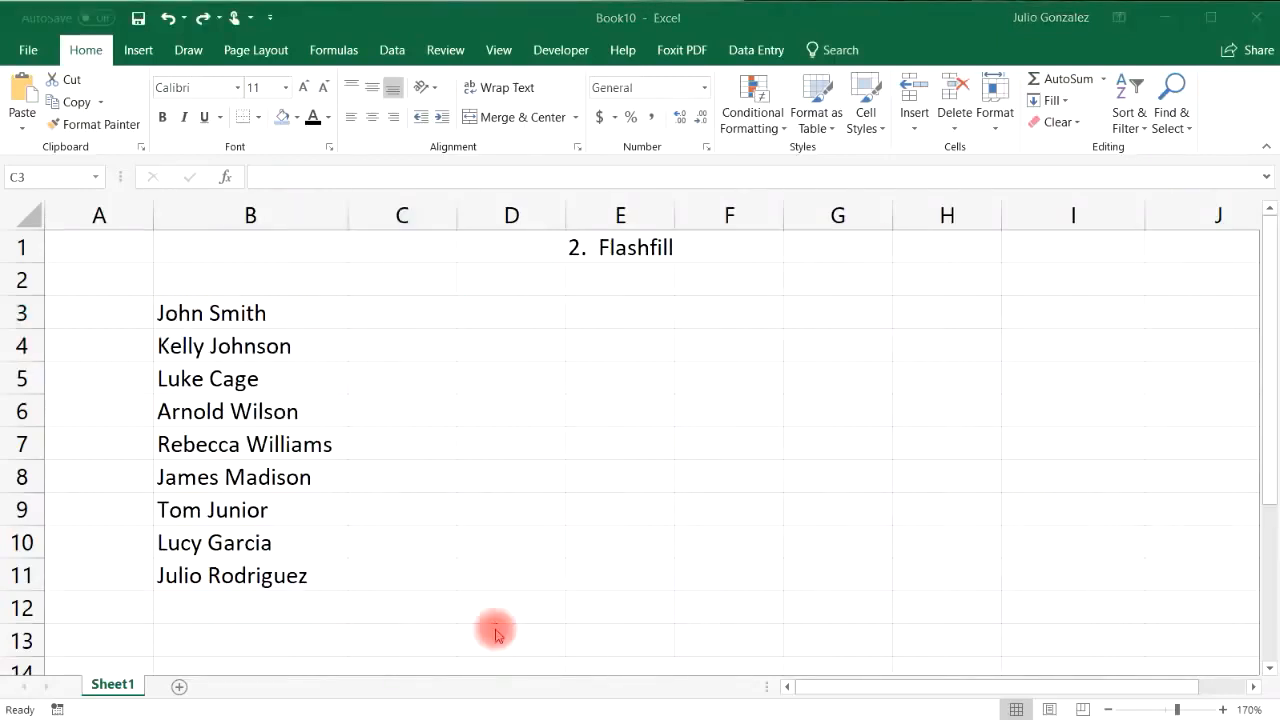
Step: Enter the header Full Name in cell B2 above the list of names
{"action": "left_click", "coordinate": [225, 278]}
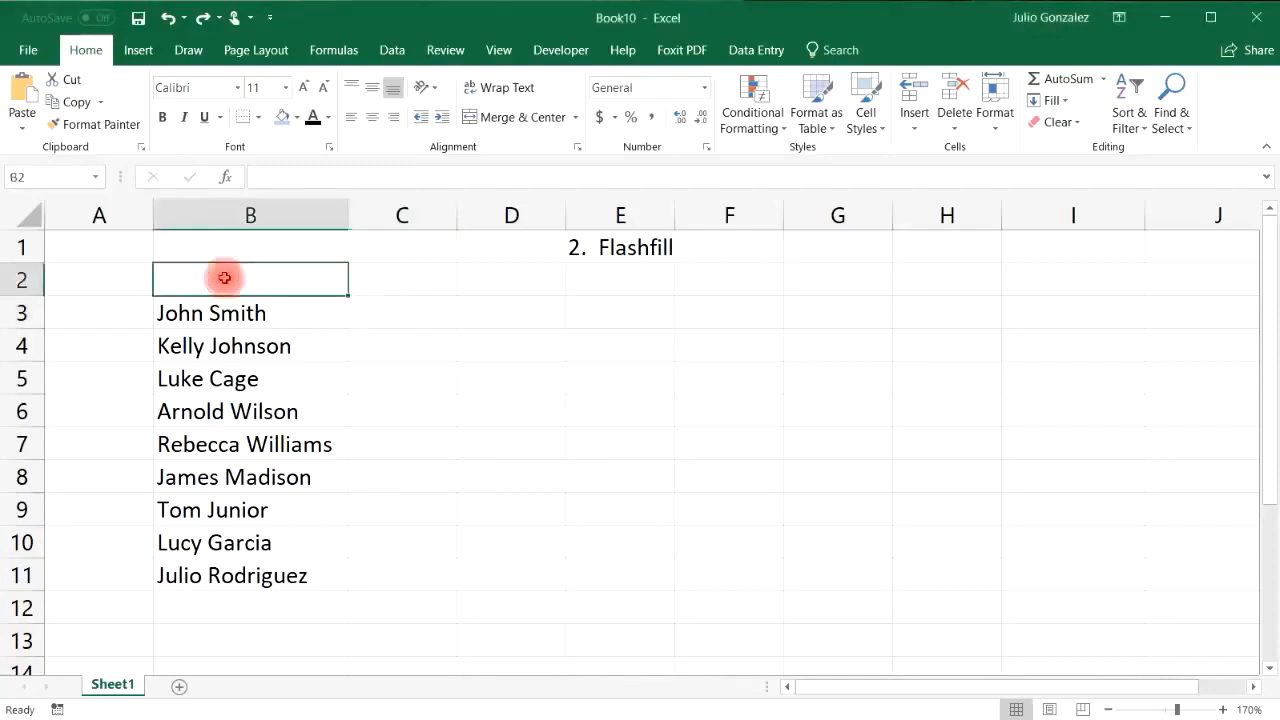
{"action": "type", "text": "Full "}
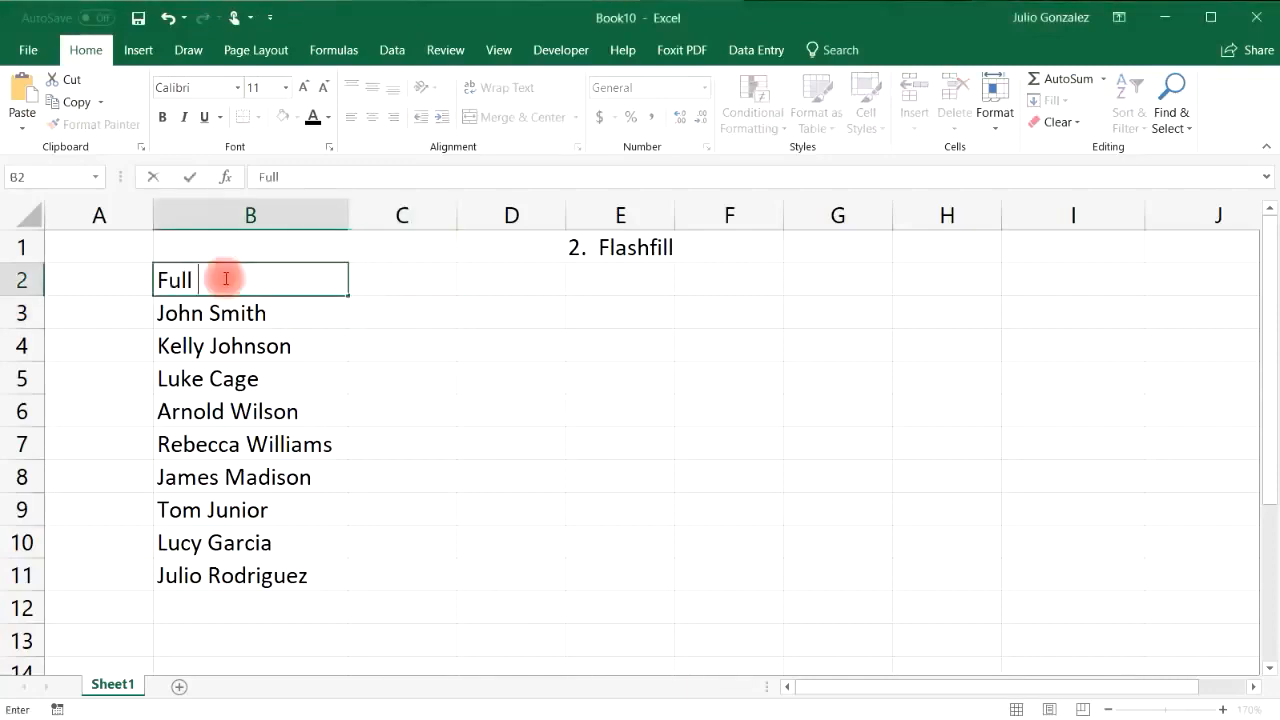
{"action": "type", "text": "Name"}
{"action": "key", "text": "Return"}
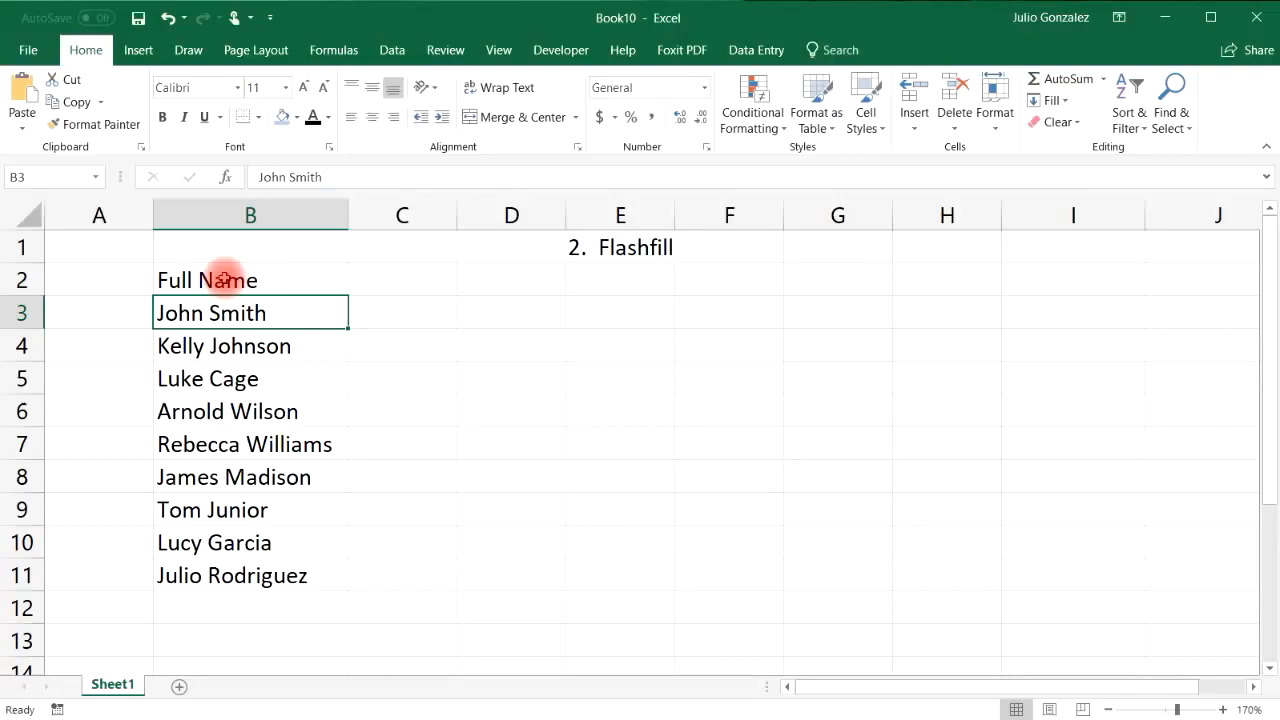
Step: Enter the headers "First:" in cell C2 and "Last:" in cell D2 beside the Full Name header
{"action": "left_click", "coordinate": [424, 284]}
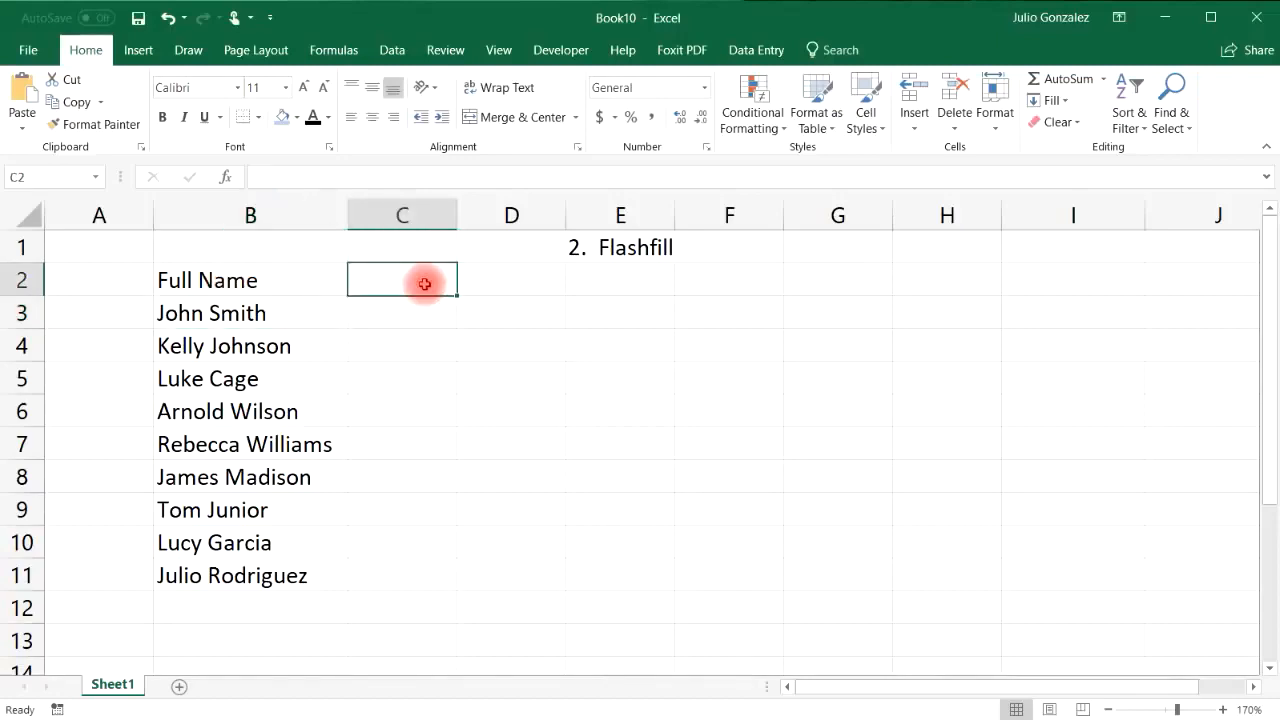
{"action": "type", "text": "First:"}
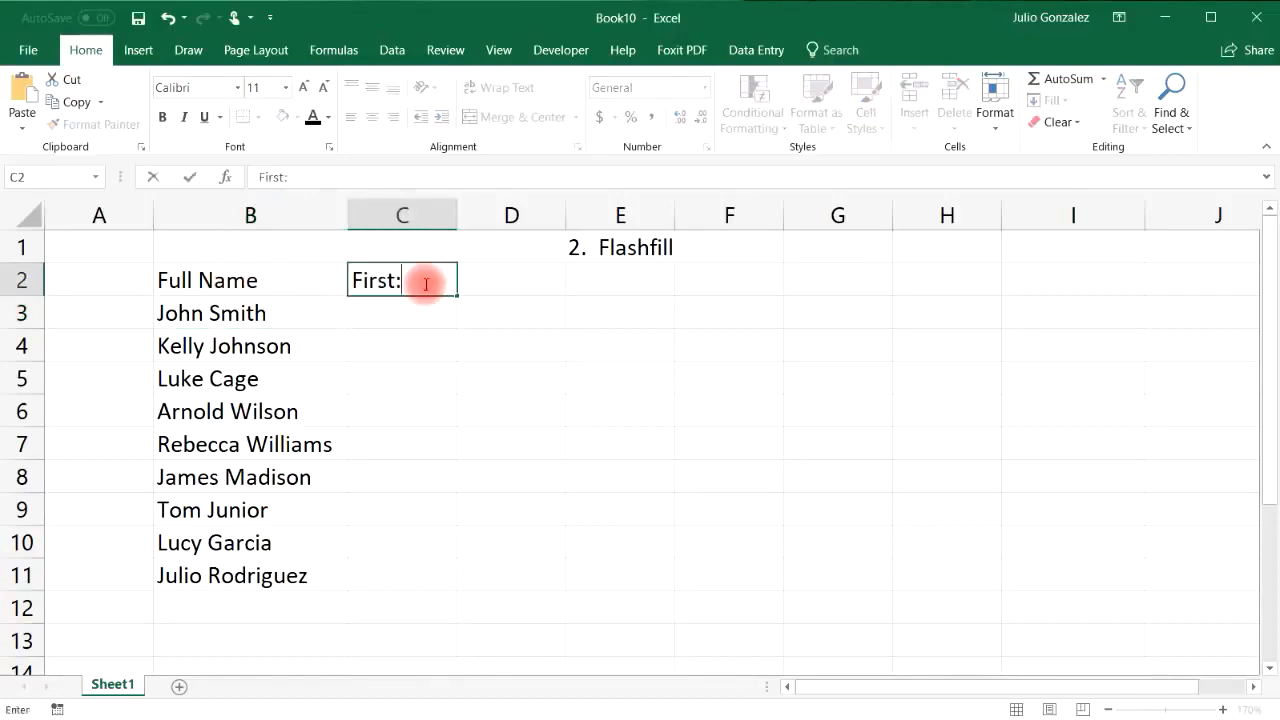
{"action": "key", "text": "Tab"}
{"action": "type", "text": "Last"}
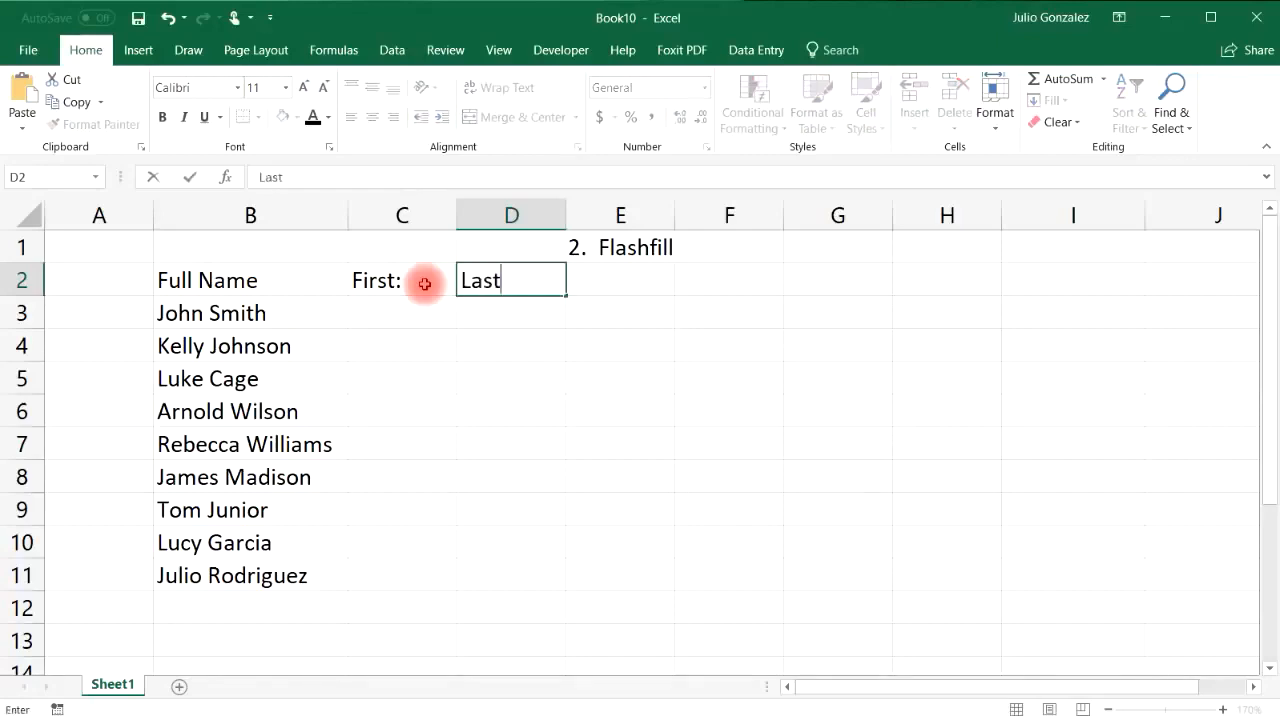
{"action": "type", "text": ":"}
{"action": "key", "text": "Tab"}
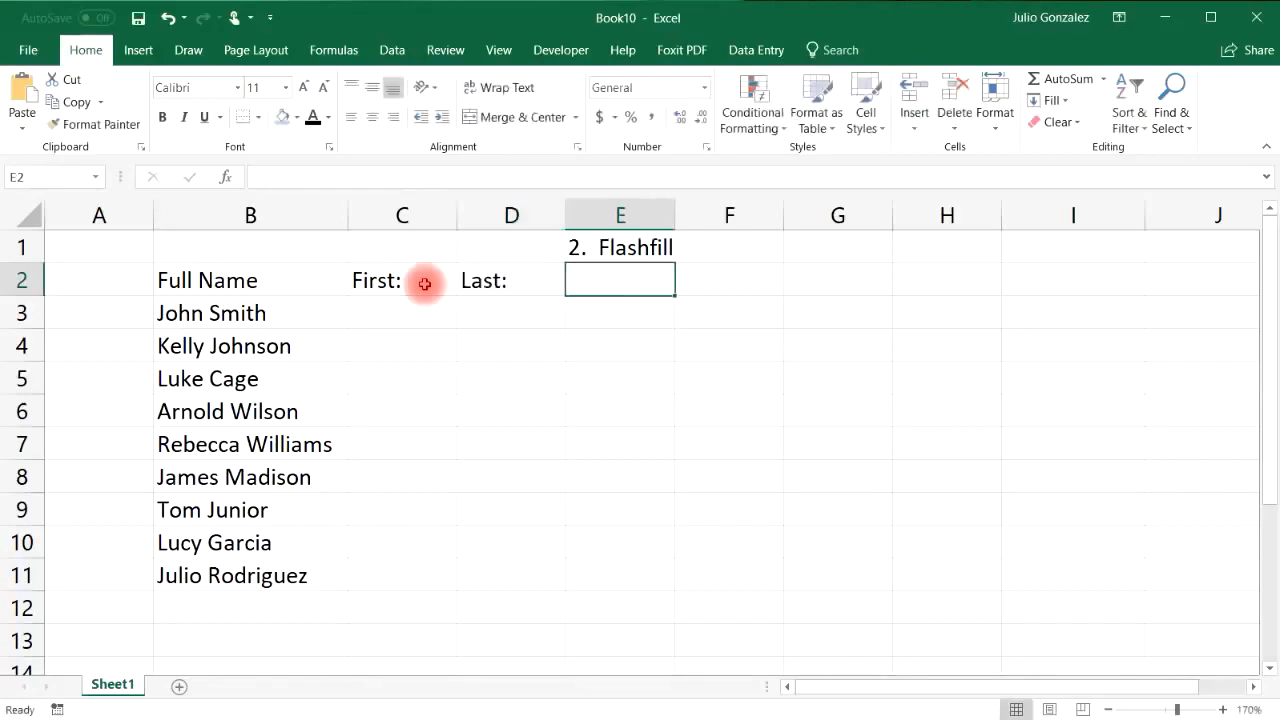
Step: Enter the first name from B3 in cell C3 and Flash Fill the remaining first names down to C11
{"action": "left_click", "coordinate": [396, 311]}
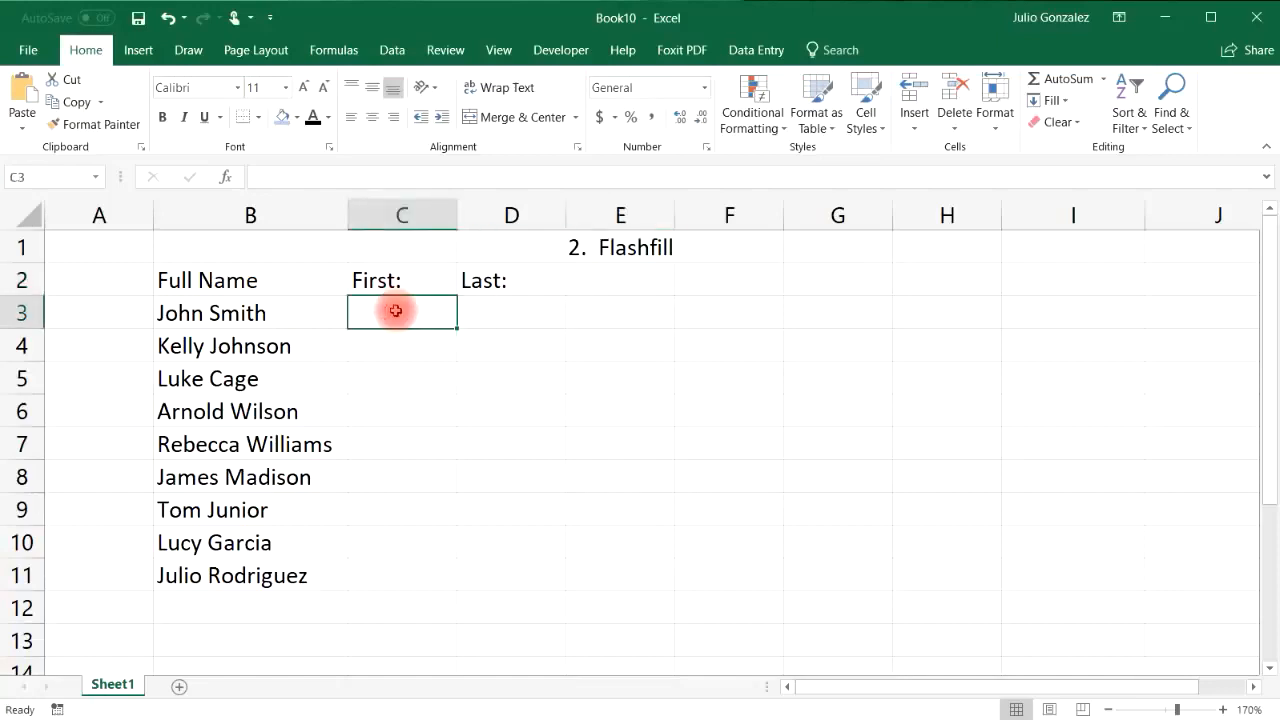
{"action": "type", "text": "John"}
{"action": "key", "text": "Return"}
{"action": "left_click", "coordinate": [396, 312]}
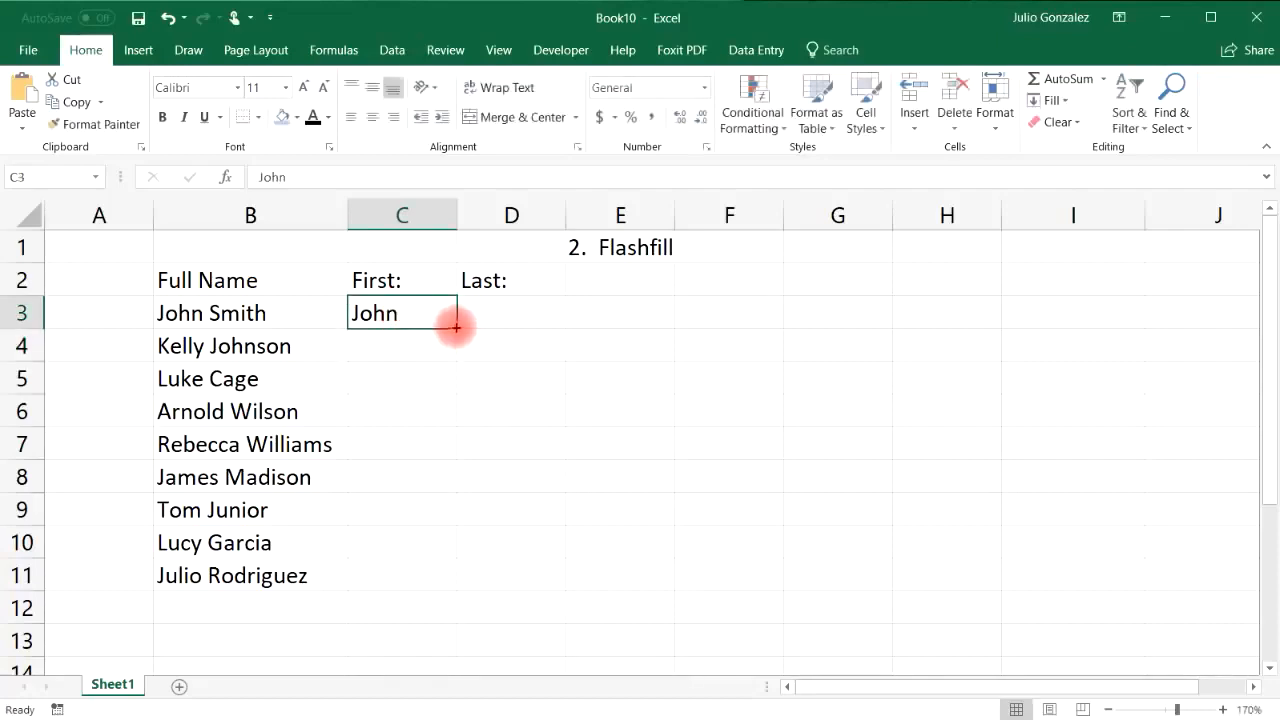
{"action": "left_click_drag", "start_coordinate": [456, 327], "coordinate": [461, 590]}
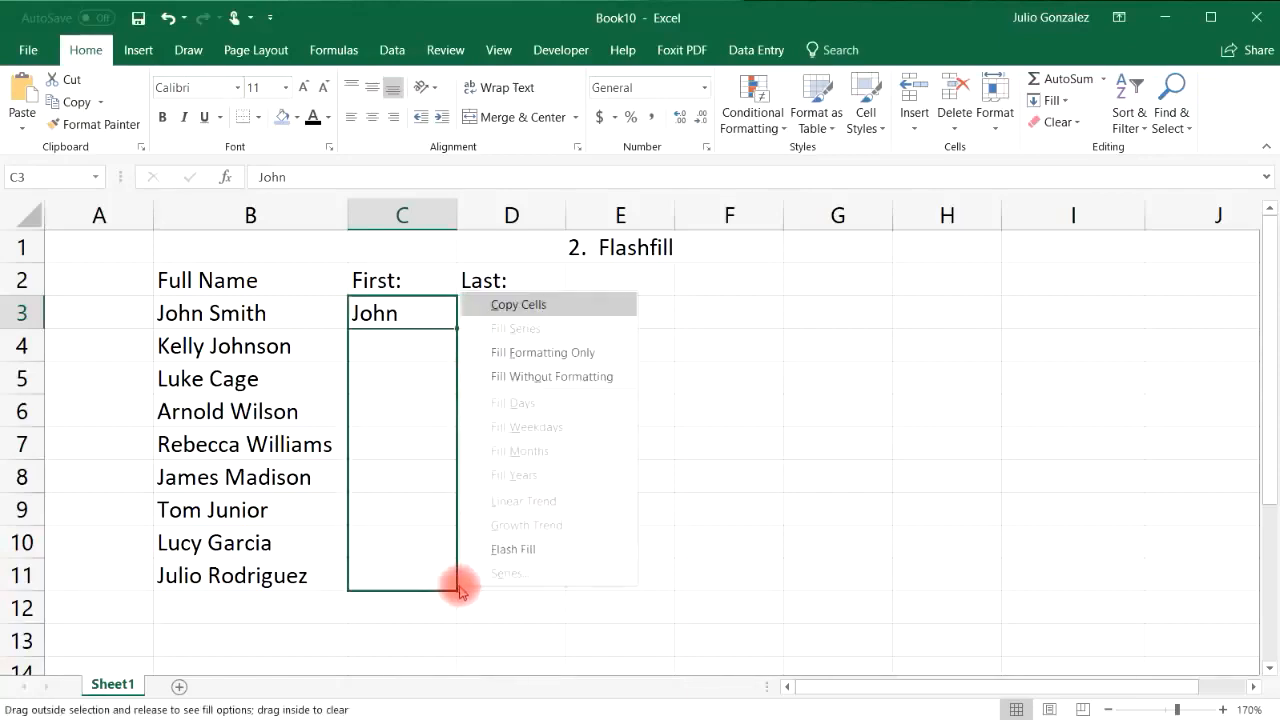
{"action": "left_click", "coordinate": [533, 550]}
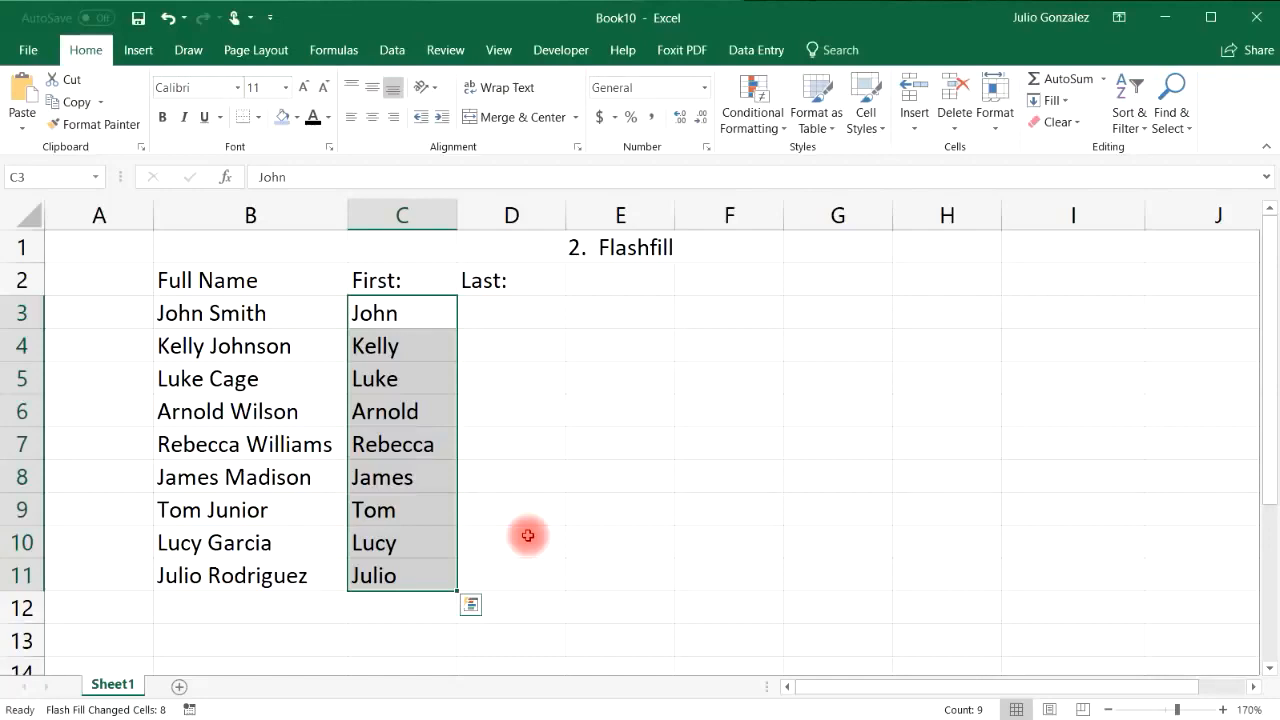
Step: Enter the last name from B3 in cell D3 and Flash Fill the remaining last names down to D11
{"action": "left_click", "coordinate": [478, 314]}
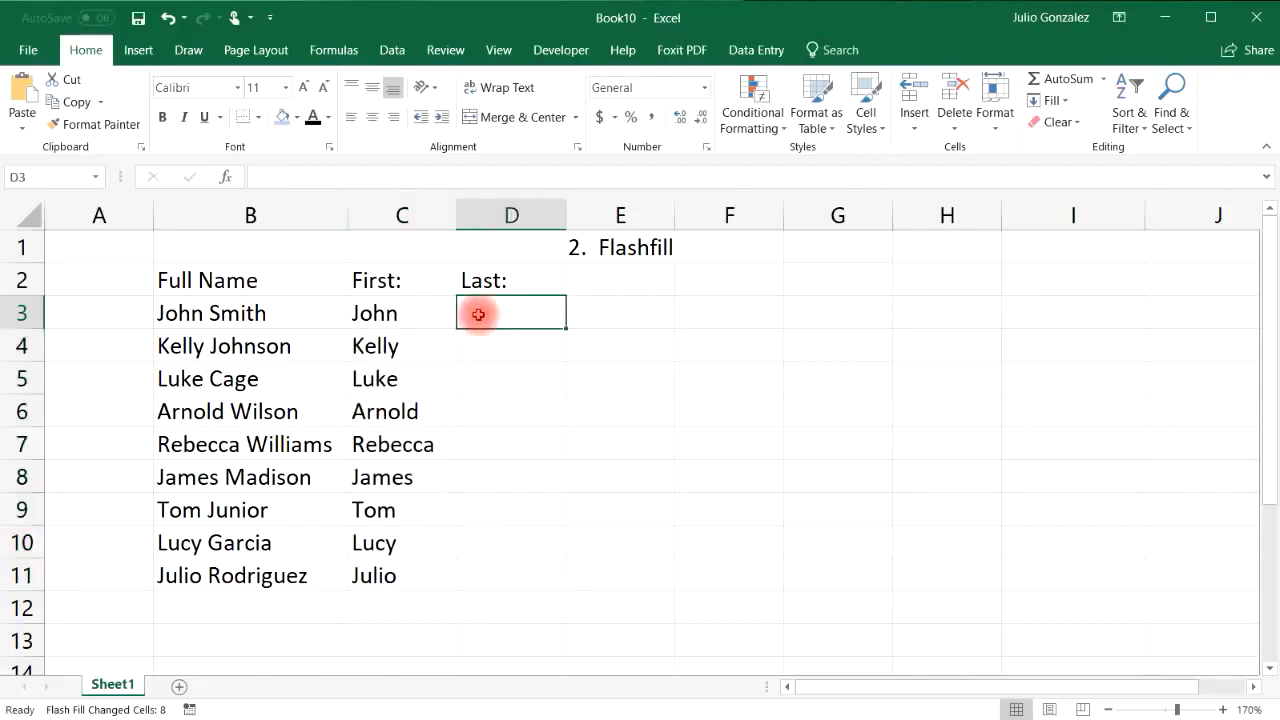
{"action": "type", "text": "S"}
{"action": "type", "text": "h"}
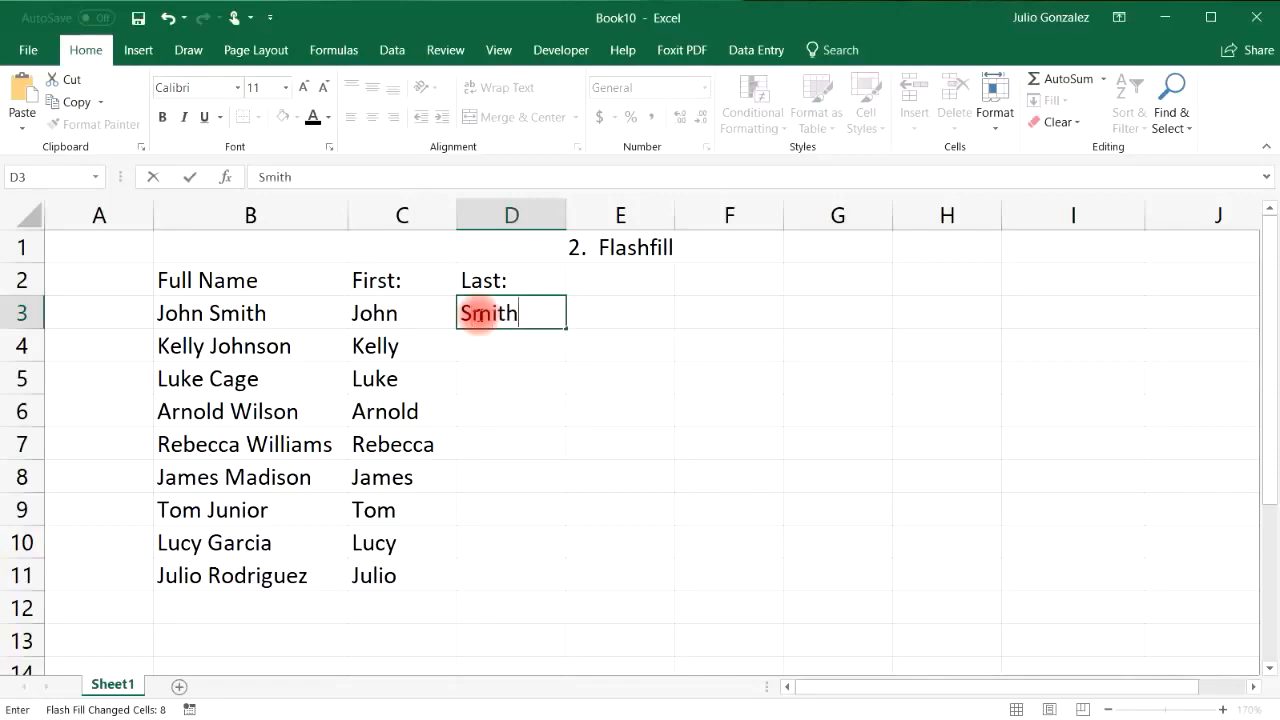
{"action": "key", "text": "Return"}
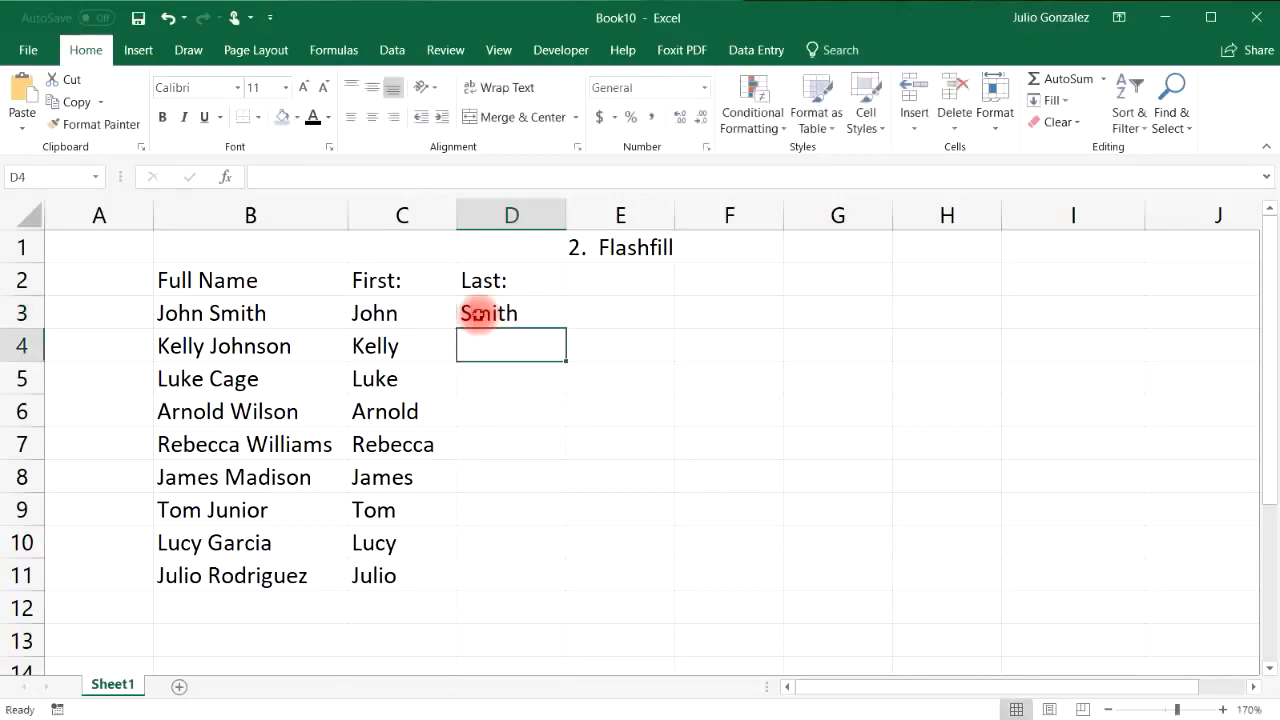
{"action": "left_click", "coordinate": [478, 314]}
{"action": "left_click_drag", "start_coordinate": [566, 327], "coordinate": [549, 586]}
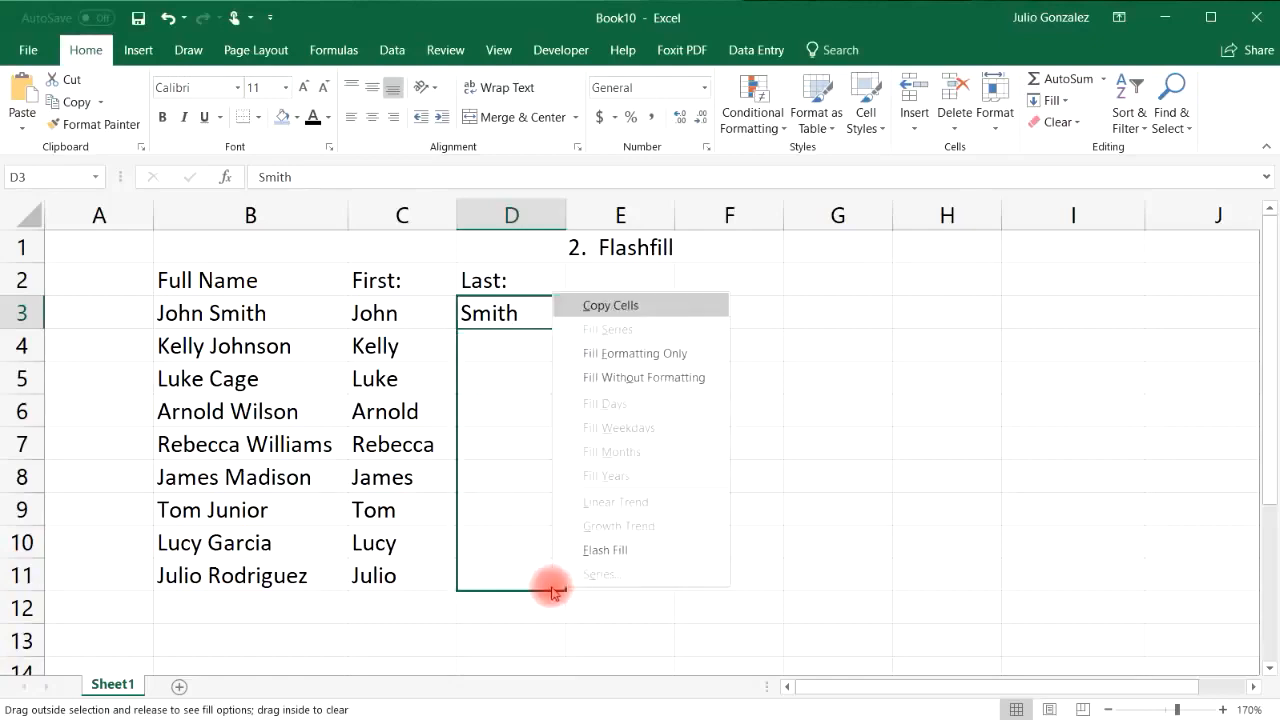
{"action": "left_click", "coordinate": [596, 550]}
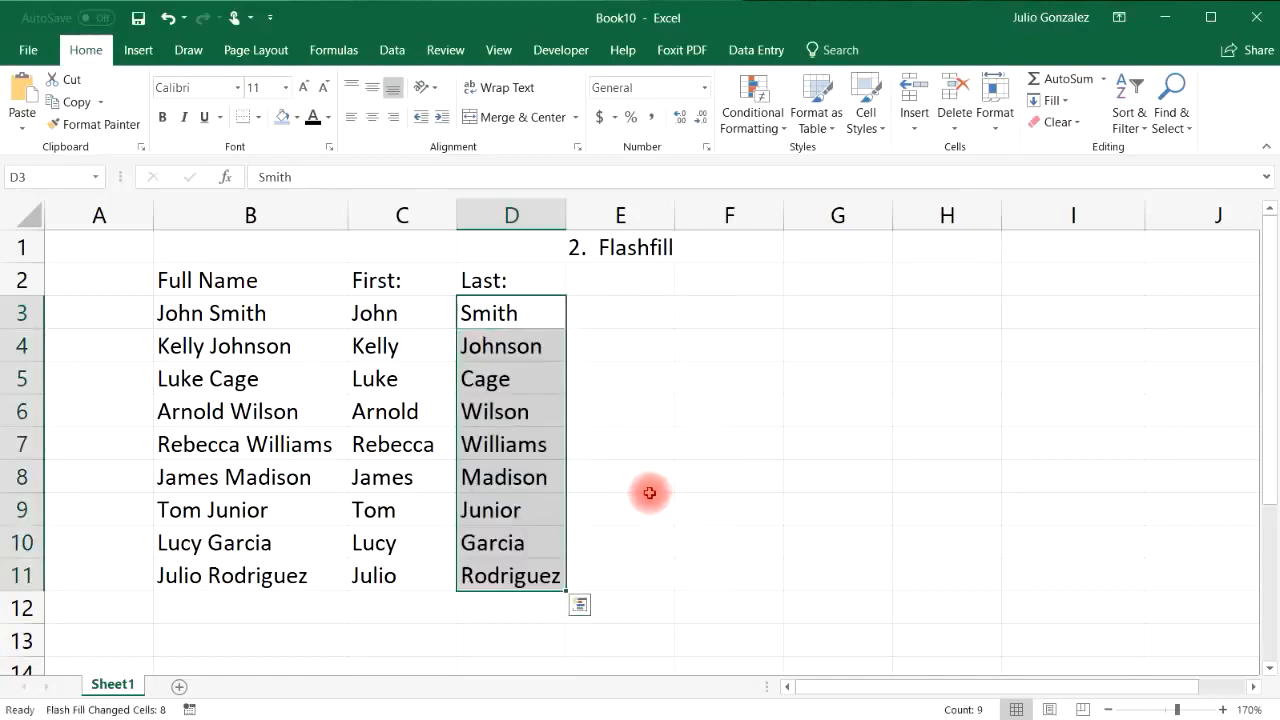
{"action": "left_click", "coordinate": [634, 347]}
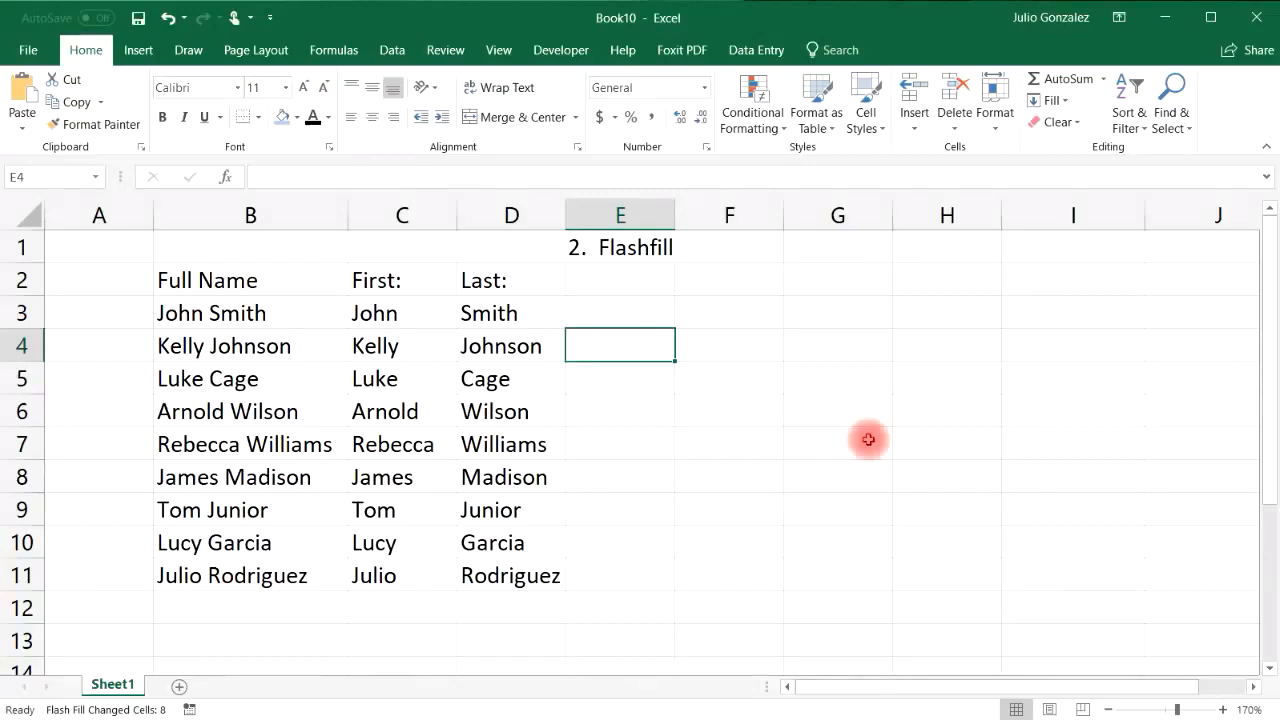
Step: Replace the title in merged cell D1 with "3. Quick Save"
{"action": "left_click", "coordinate": [621, 250]}
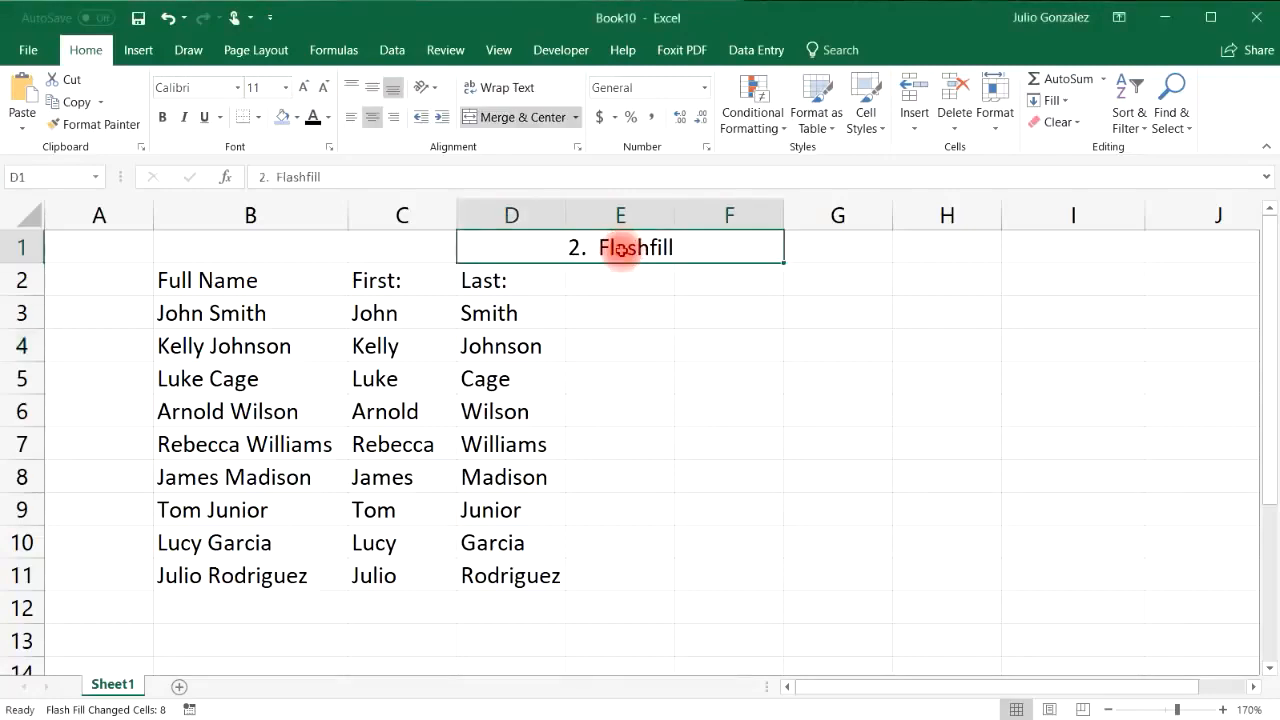
{"action": "type", "text": "3.  Q"}
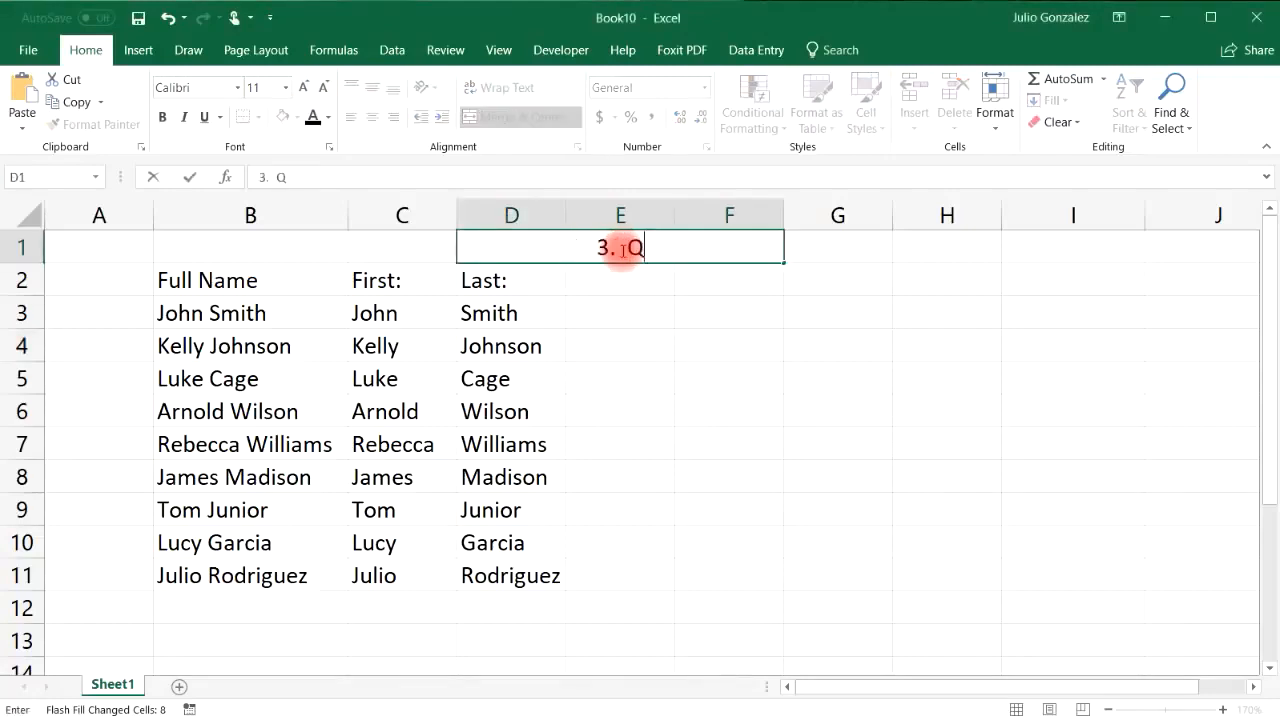
{"action": "type", "text": "uick Save"}
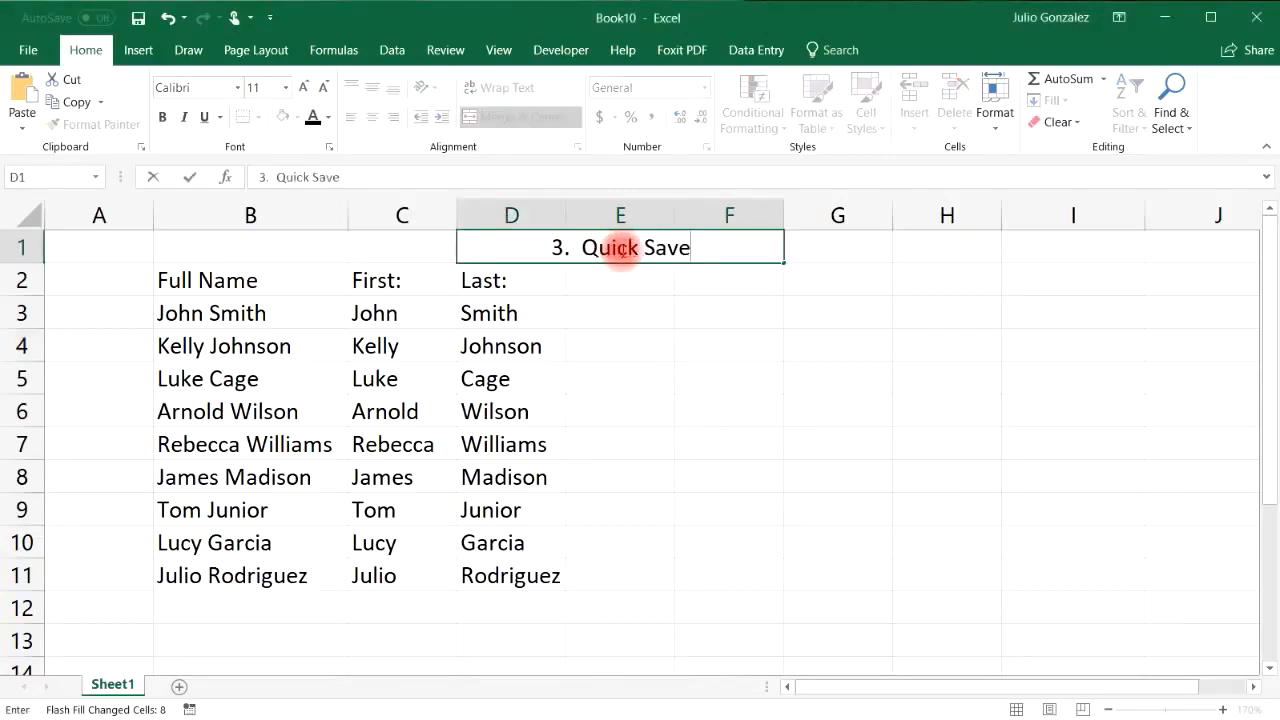
Step: Enter the shortcut text "Ctrl + S" in cell F3, then start saving the workbook and return to the sheet without saving
{"action": "left_click", "coordinate": [759, 316]}
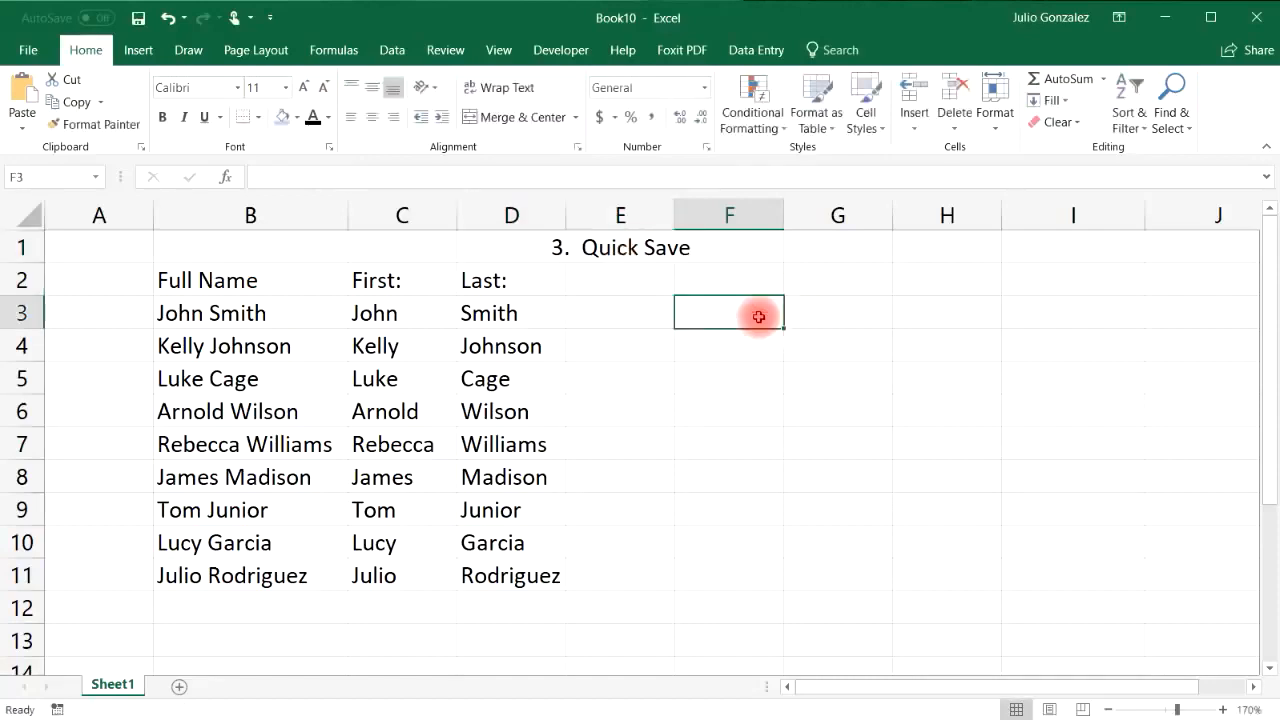
{"action": "type", "text": "Ctrl + S"}
{"action": "key", "text": "Return"}
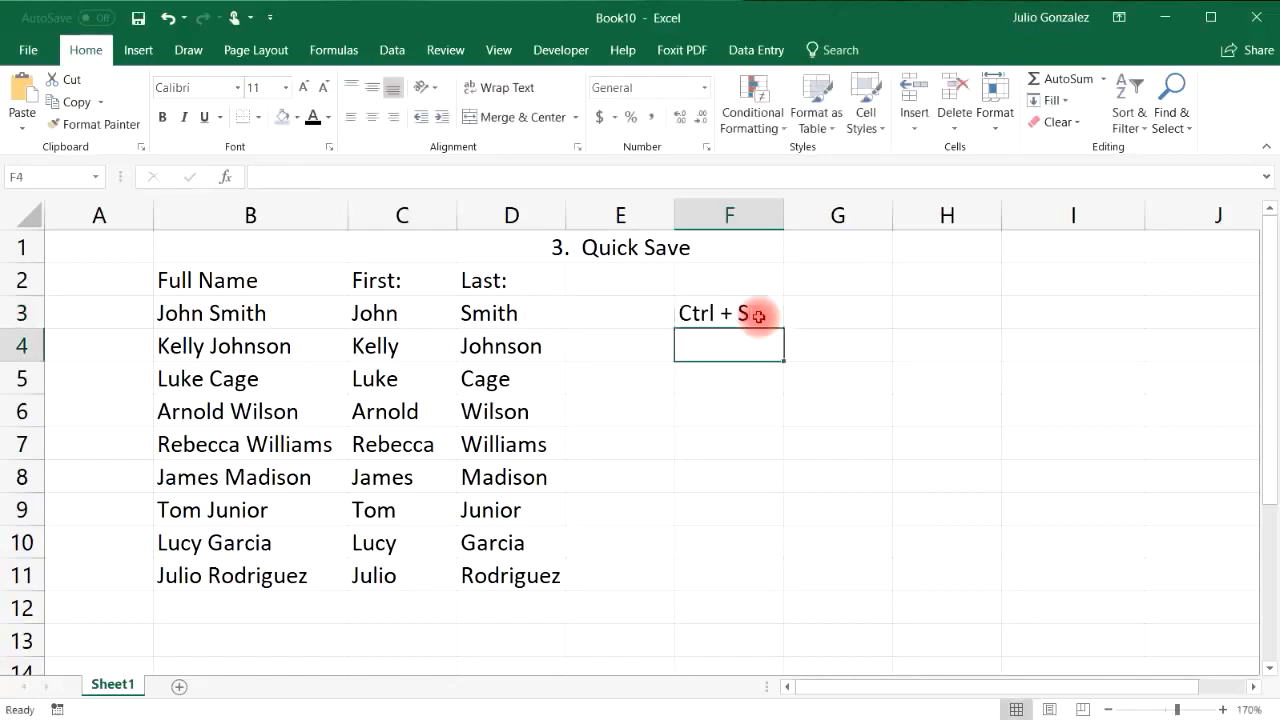
{"action": "key", "text": "ctrl+s"}
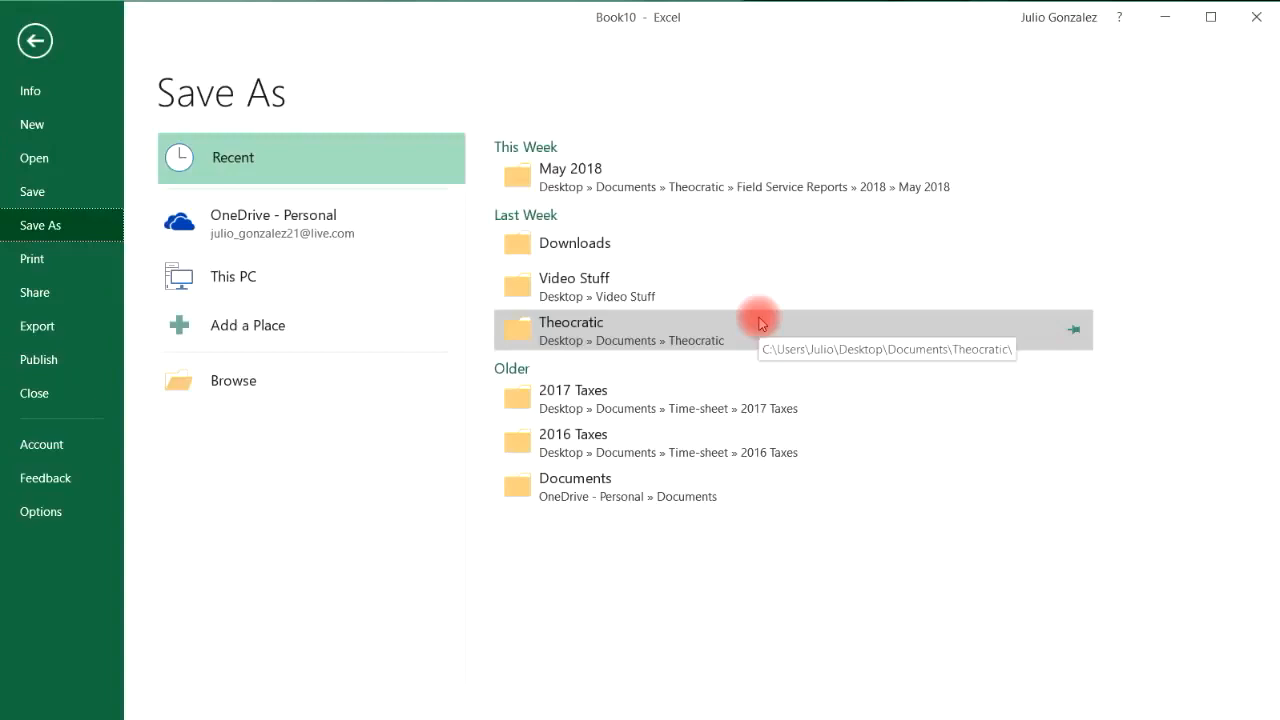
{"action": "left_click", "coordinate": [45, 35]}
Step: Replace the title in merged cell D1 with "4. Quick Print"
{"action": "left_click", "coordinate": [652, 249]}
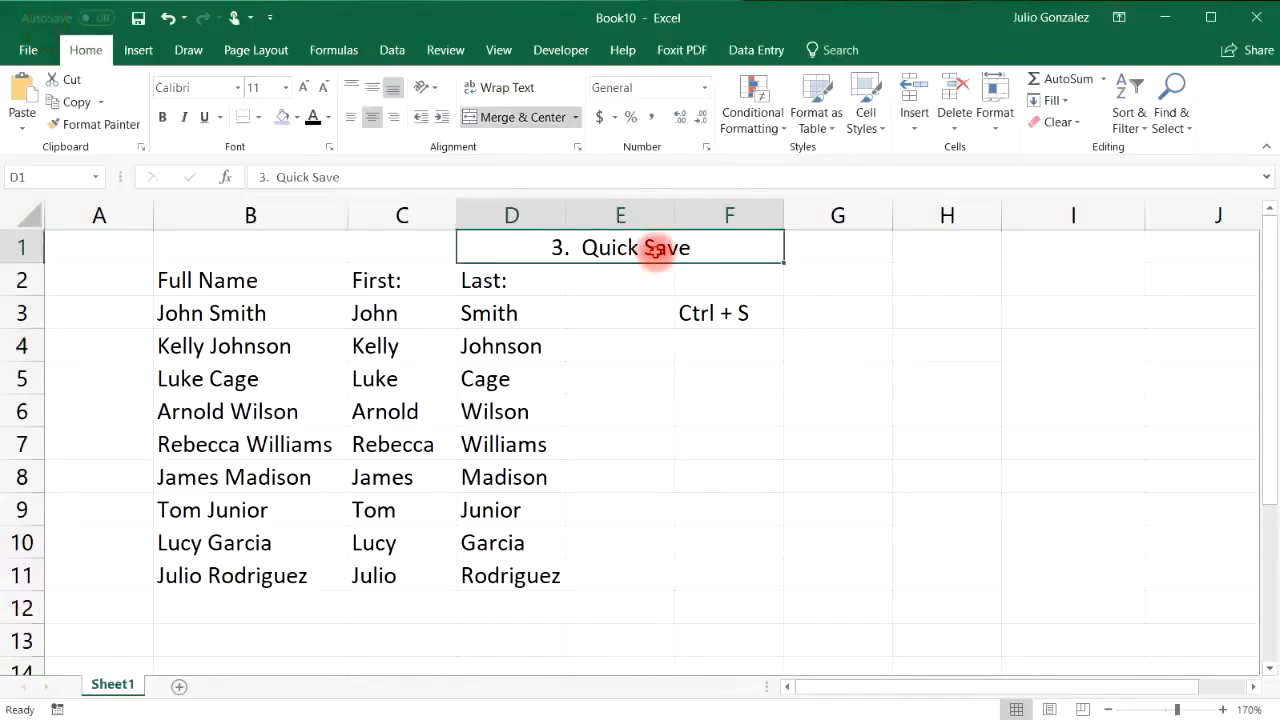
{"action": "type", "text": "4.  Quick Print"}
{"action": "key", "text": "Return"}
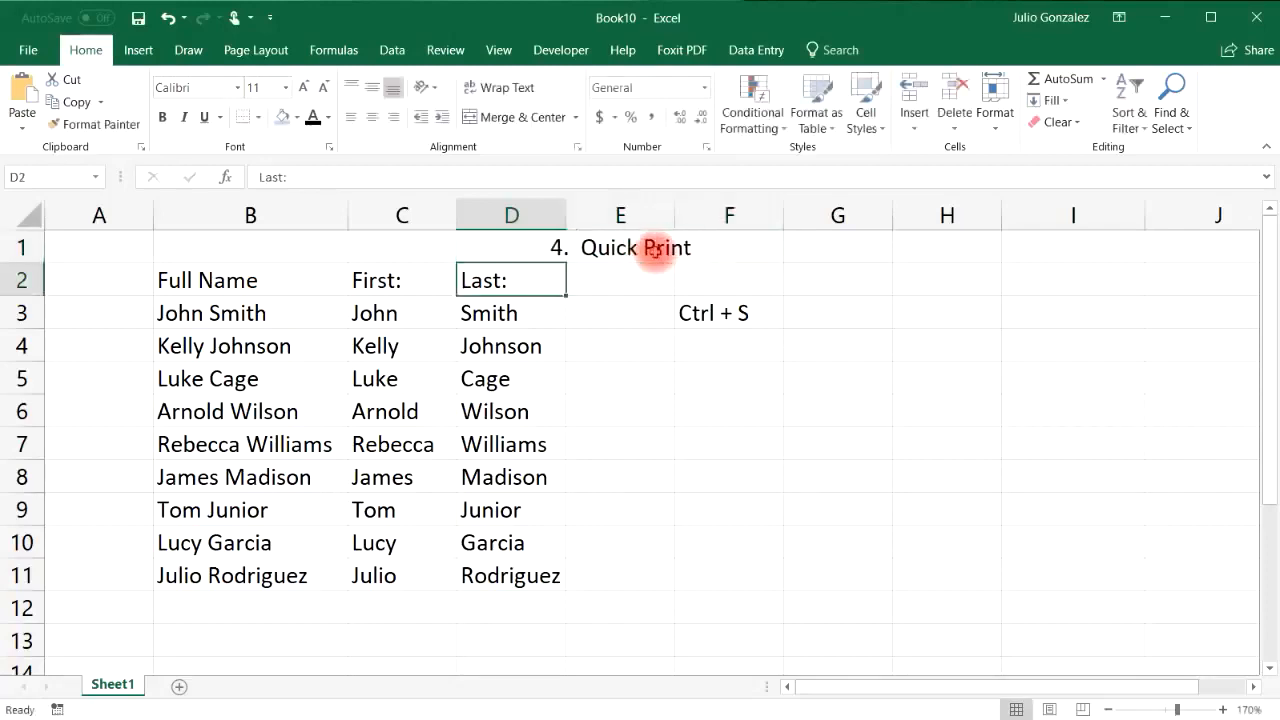
Step: Enter the shortcut text "Ctrl + P" in cell F4, then view the print settings and return to the sheet without printing
{"action": "left_click", "coordinate": [724, 344]}
{"action": "type", "text": "Ctrl + S"}
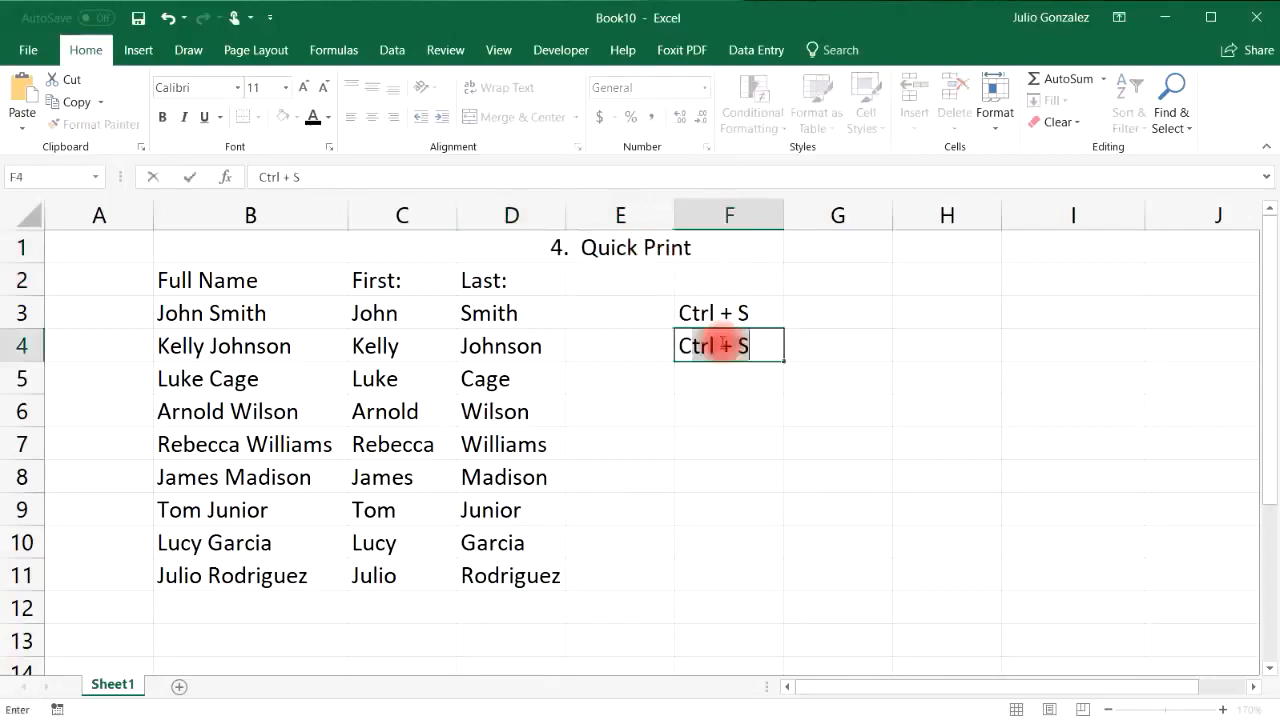
{"action": "key", "text": "BackSpace"}
{"action": "type", "text": "P"}
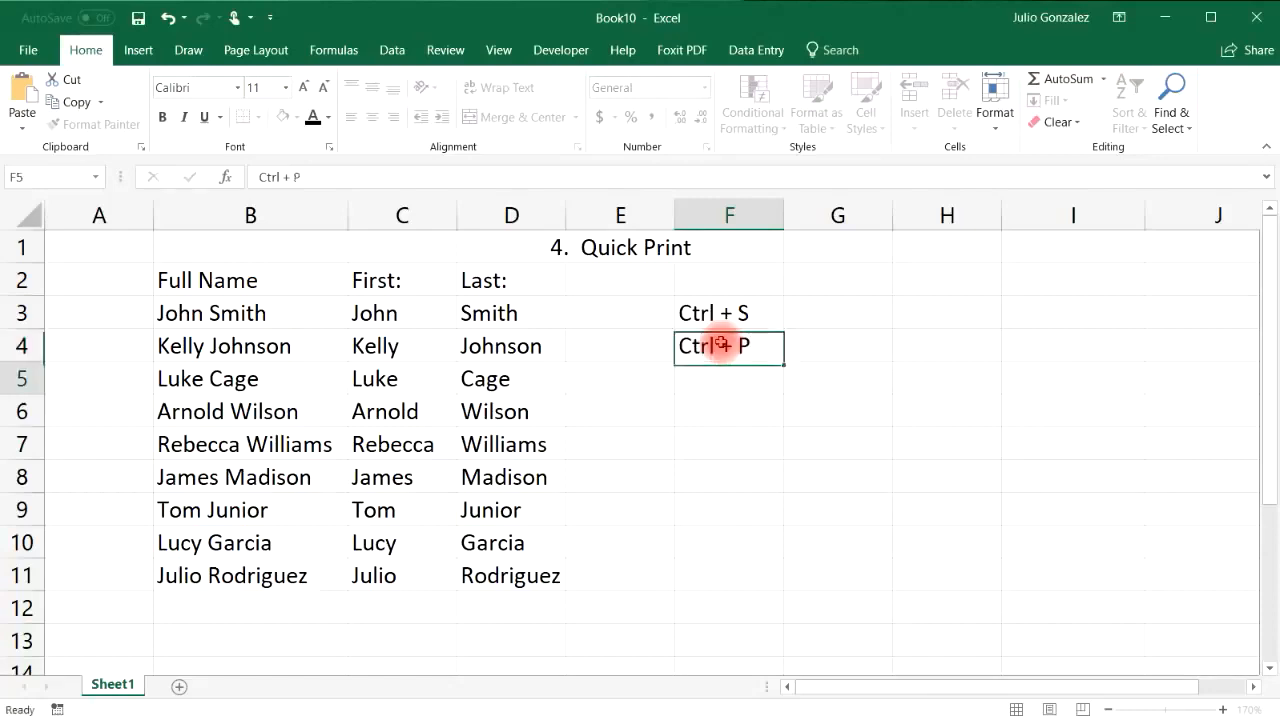
{"action": "key", "text": "Return"}
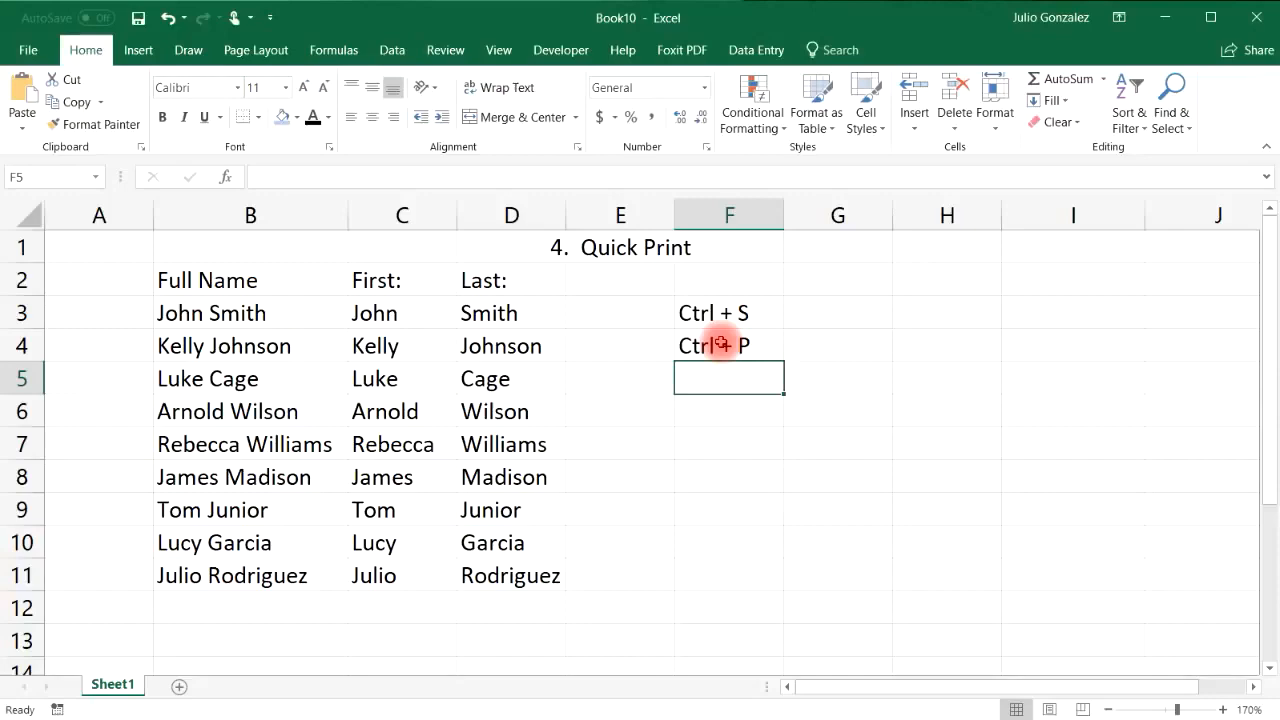
{"action": "key", "text": "ctrl+p"}
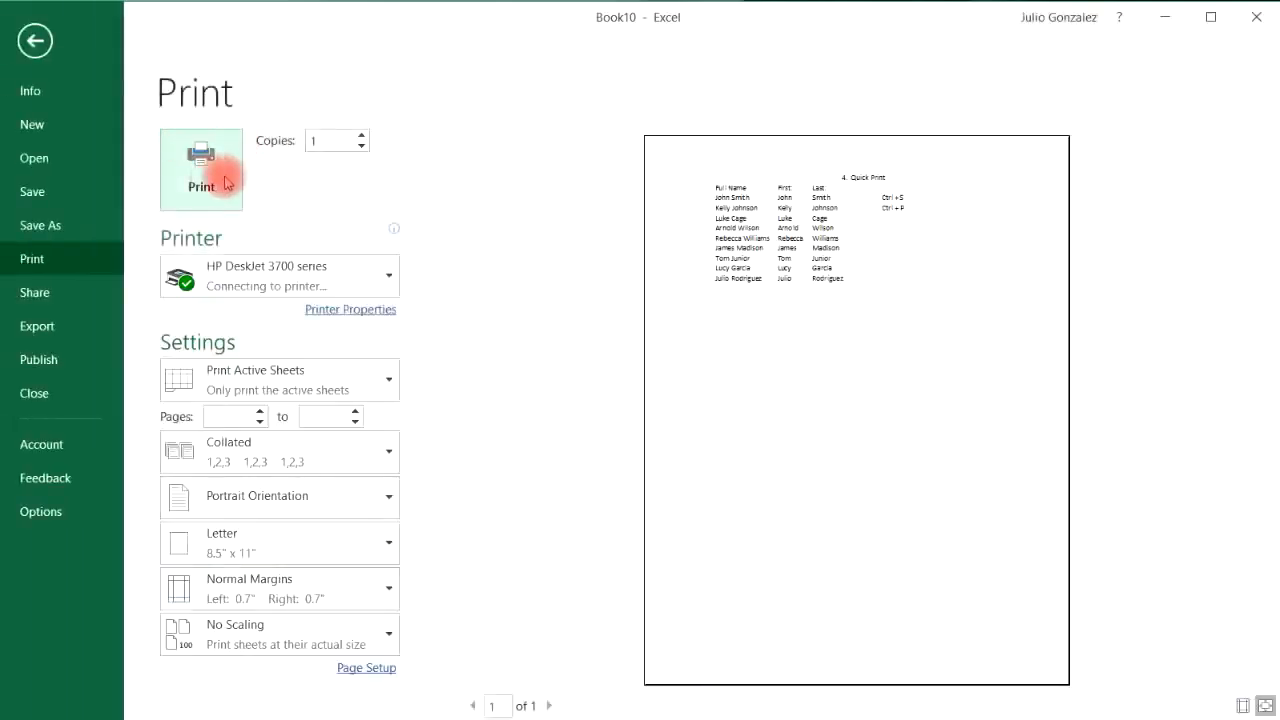
{"action": "left_click", "coordinate": [35, 40]}
Step: Replace the title in merged cell D1 with "5. New Workbook"
{"action": "left_click", "coordinate": [655, 253]}
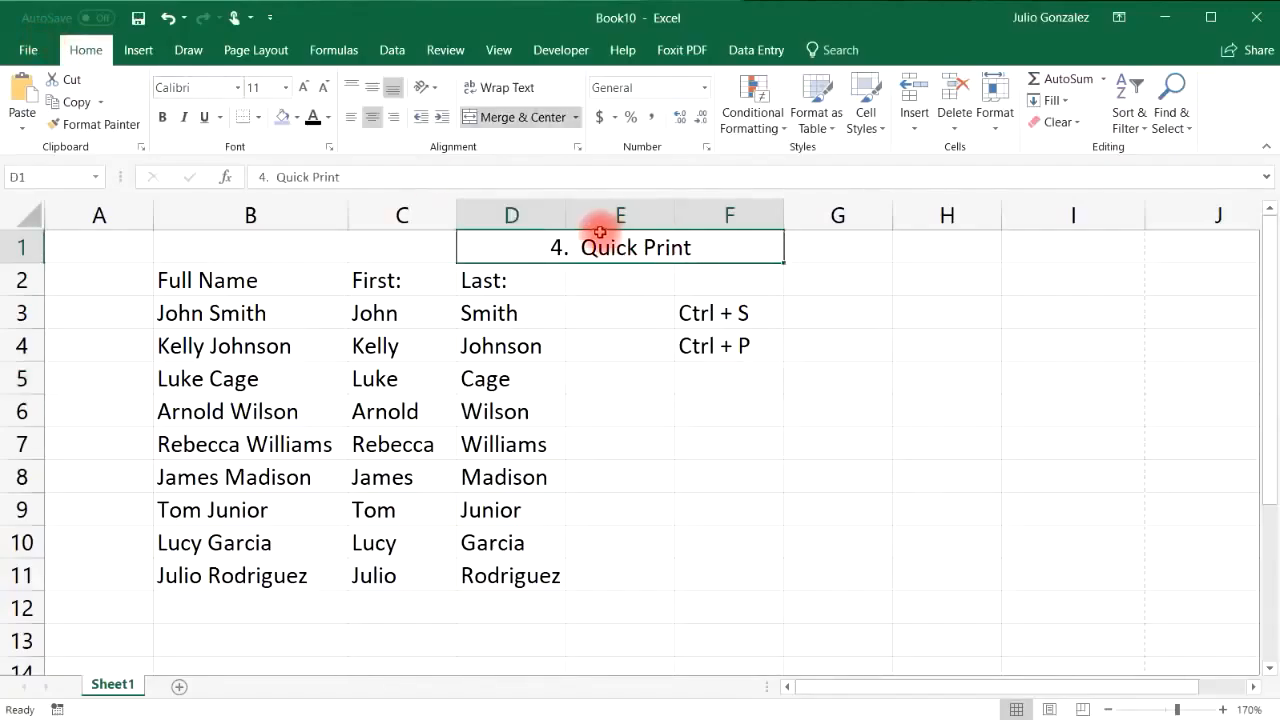
{"action": "type", "text": "5. N"}
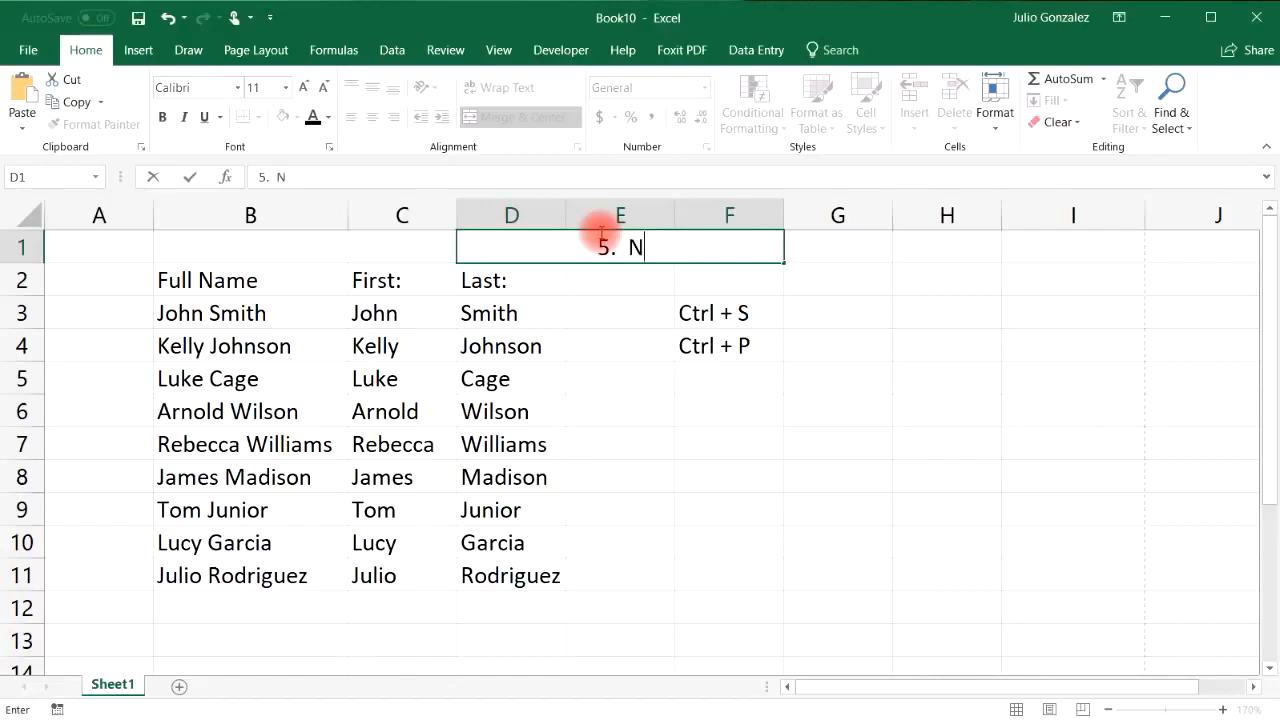
{"action": "type", "text": "ew Wor"}
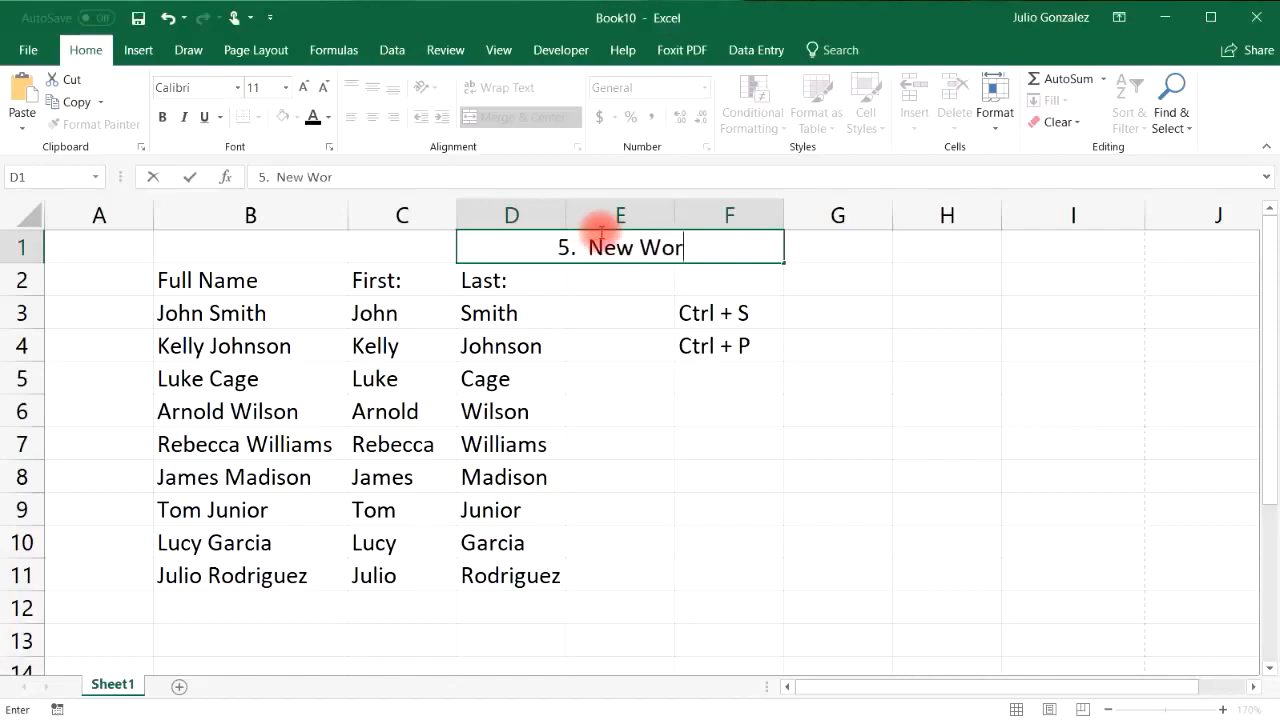
{"action": "type", "text": "kbook"}
{"action": "key", "text": "Return"}
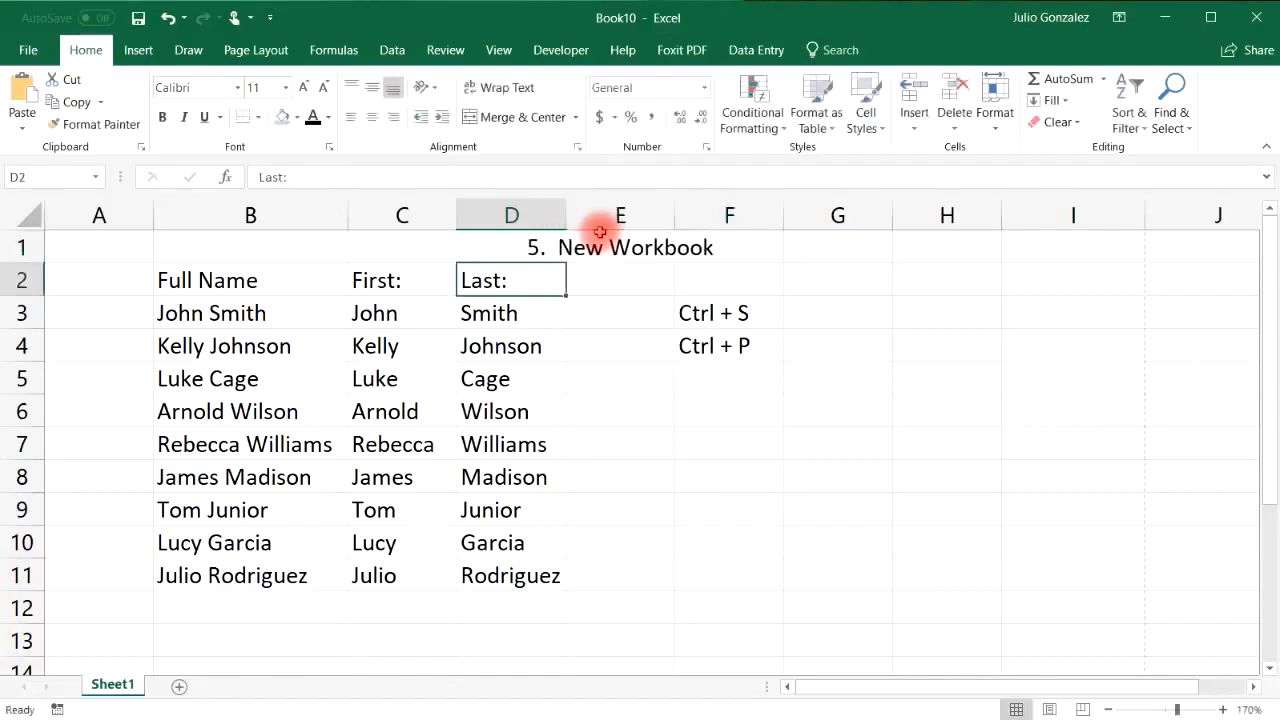
Step: Create a new blank workbook, move its window down and close it again
{"action": "left_click", "coordinate": [29, 55]}
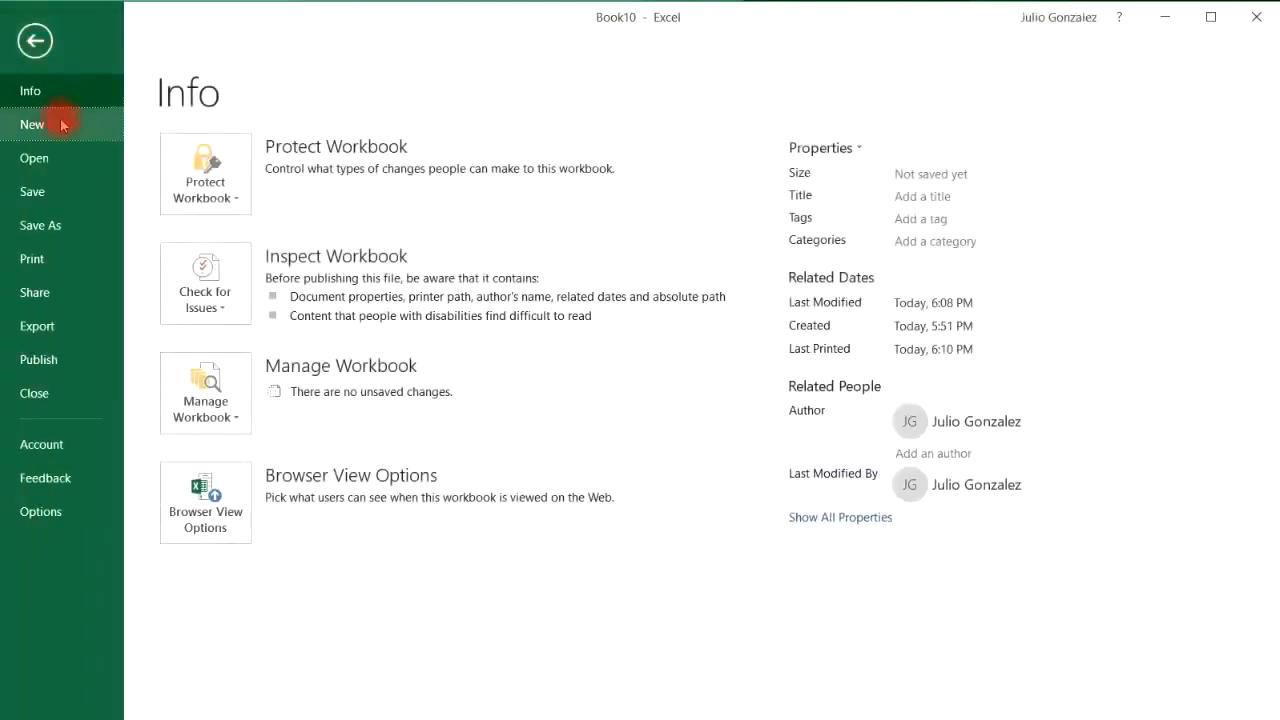
{"action": "left_click", "coordinate": [77, 132]}
{"action": "left_click", "coordinate": [262, 366]}
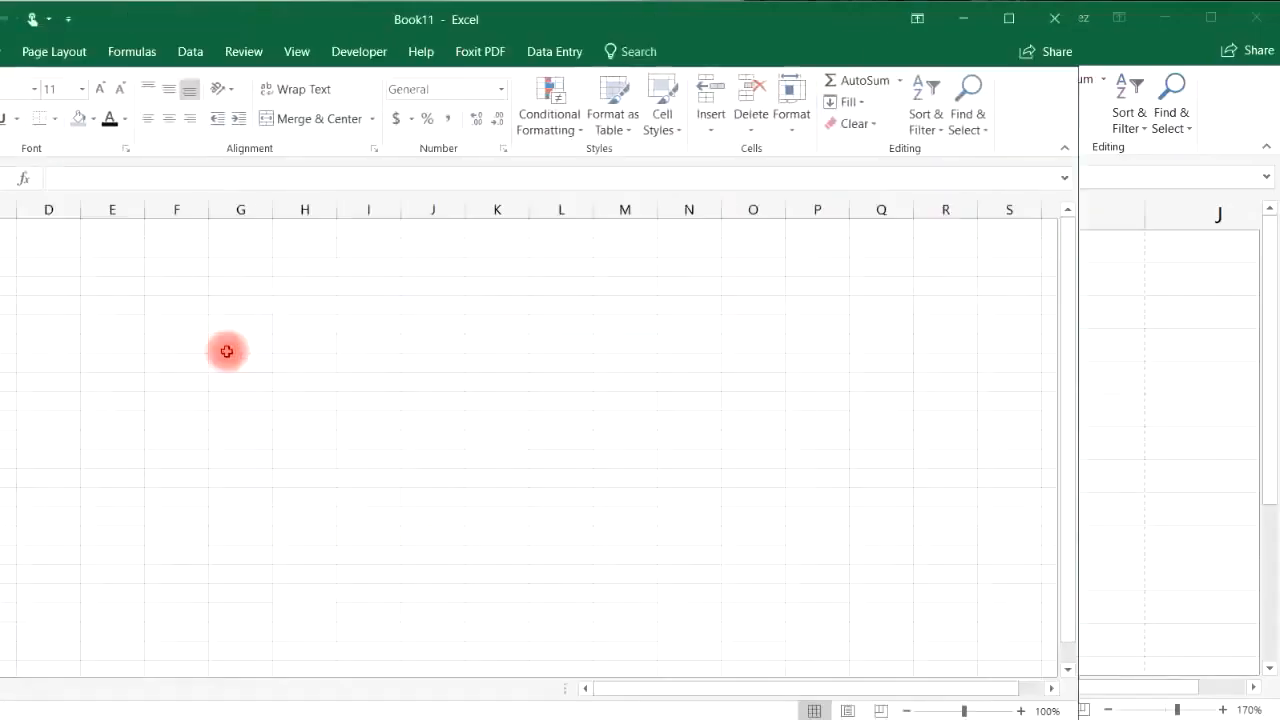
{"action": "left_click_drag", "start_coordinate": [734, 14], "coordinate": [734, 120]}
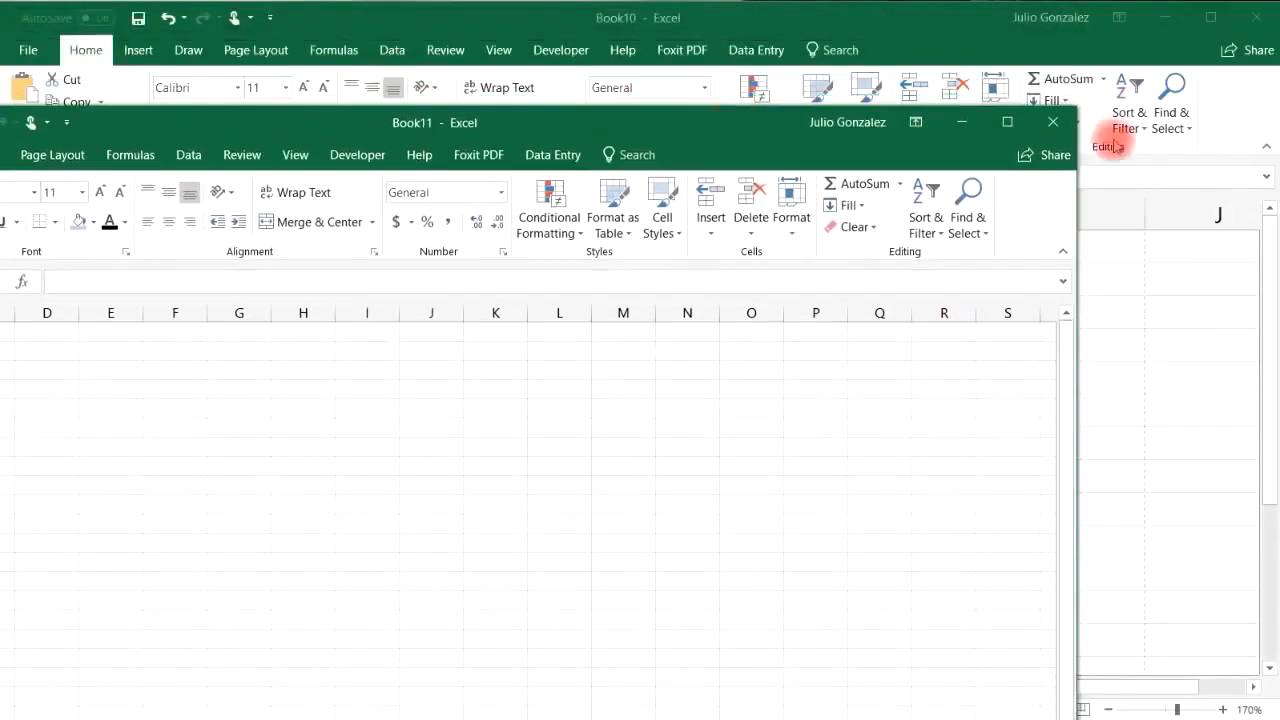
{"action": "left_click", "coordinate": [1068, 127]}
Step: Enter the shortcut text "Ctrl + N" in cell F5, then create a new blank workbook and close it again
{"action": "left_click", "coordinate": [740, 380]}
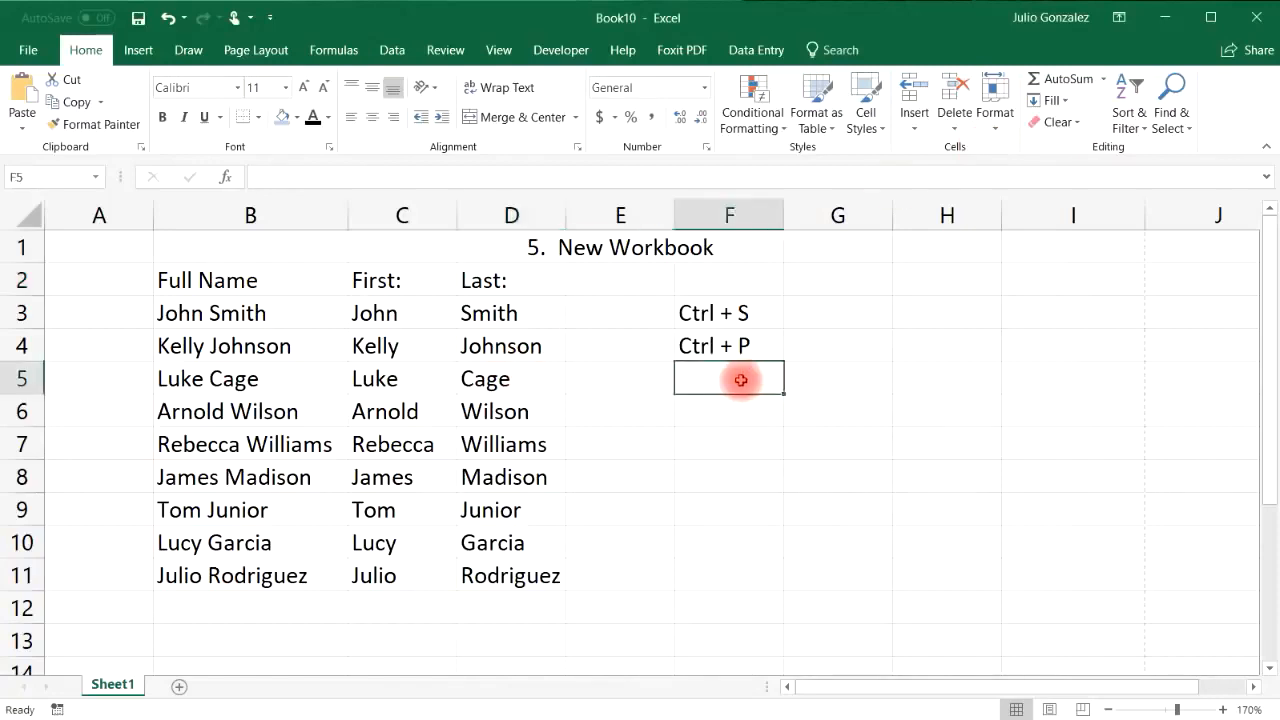
{"action": "type", "text": "Ctrl + N"}
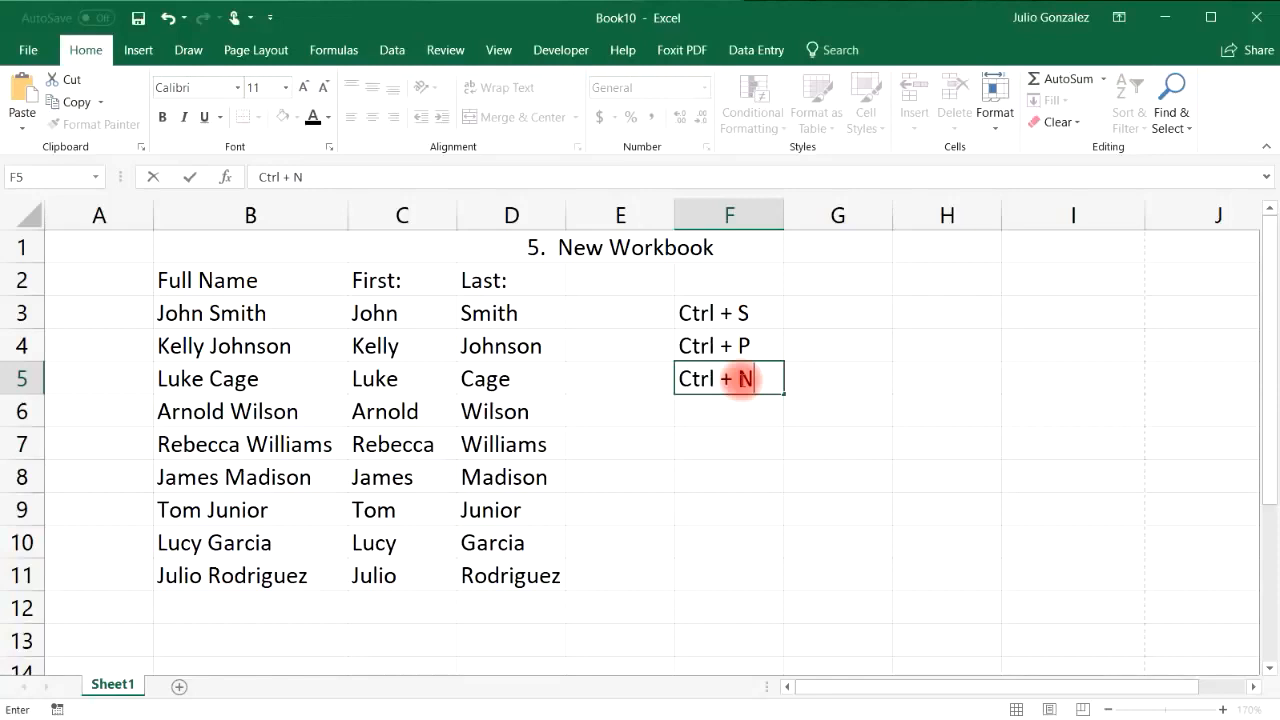
{"action": "key", "text": "Return"}
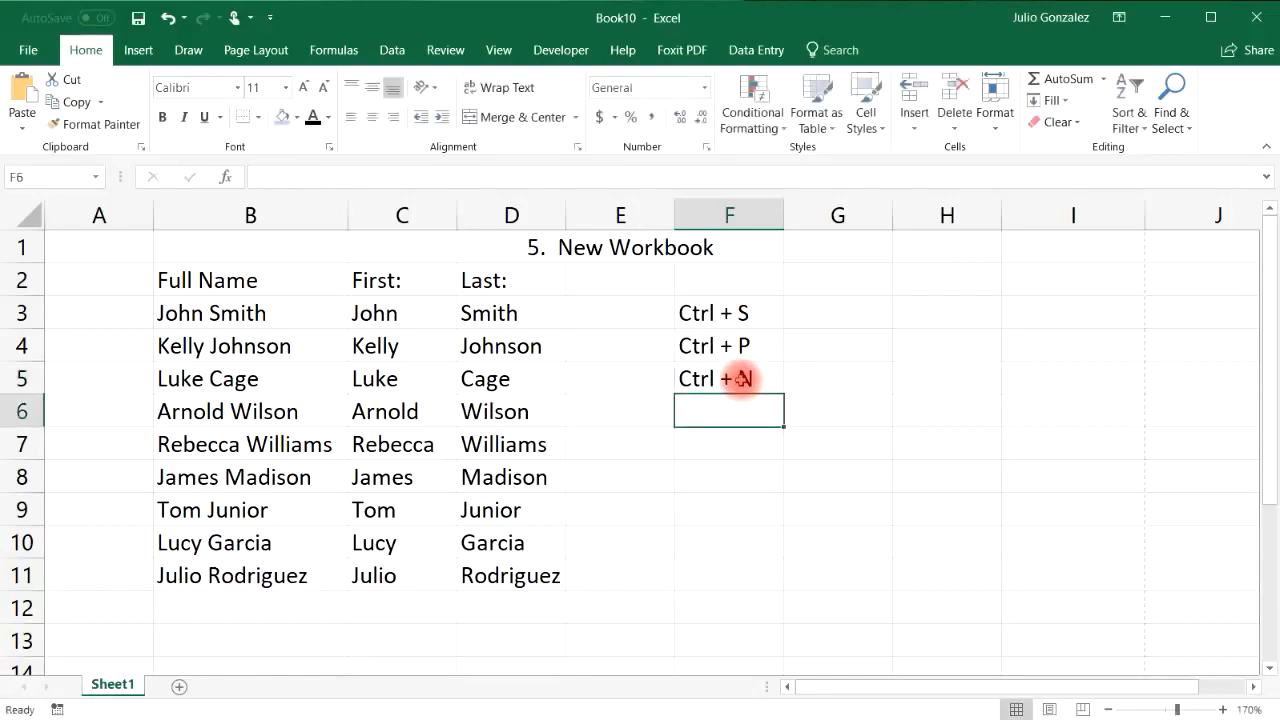
{"action": "key", "text": "ctrl+n"}
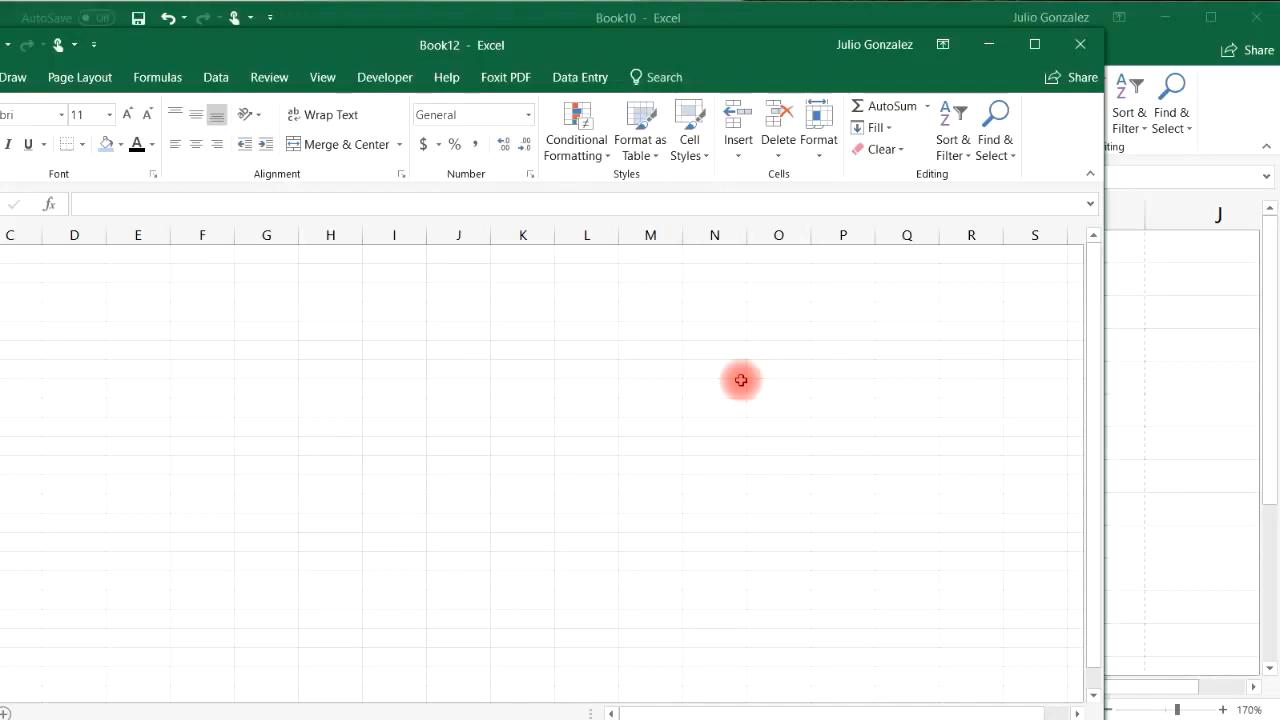
{"action": "left_click", "coordinate": [1078, 44]}
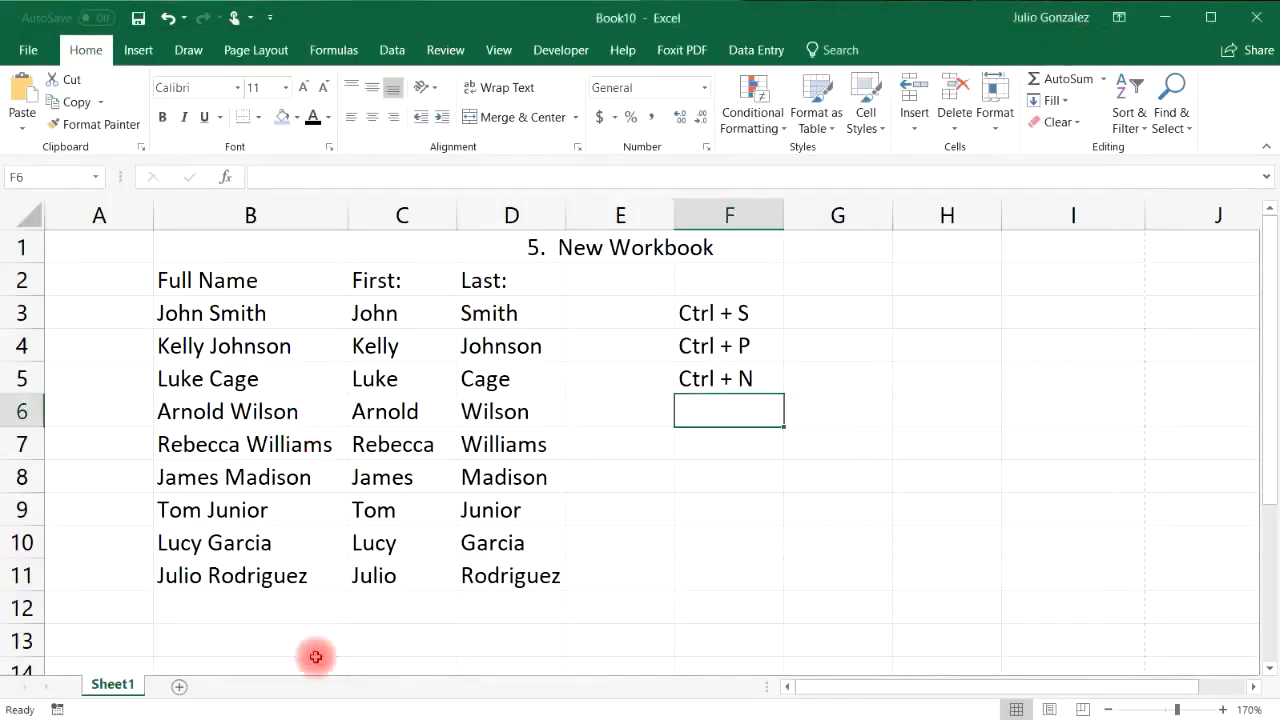
Step: Add two new blank worksheets after Sheet1 and return to Sheet1
{"action": "left_click", "coordinate": [181, 690]}
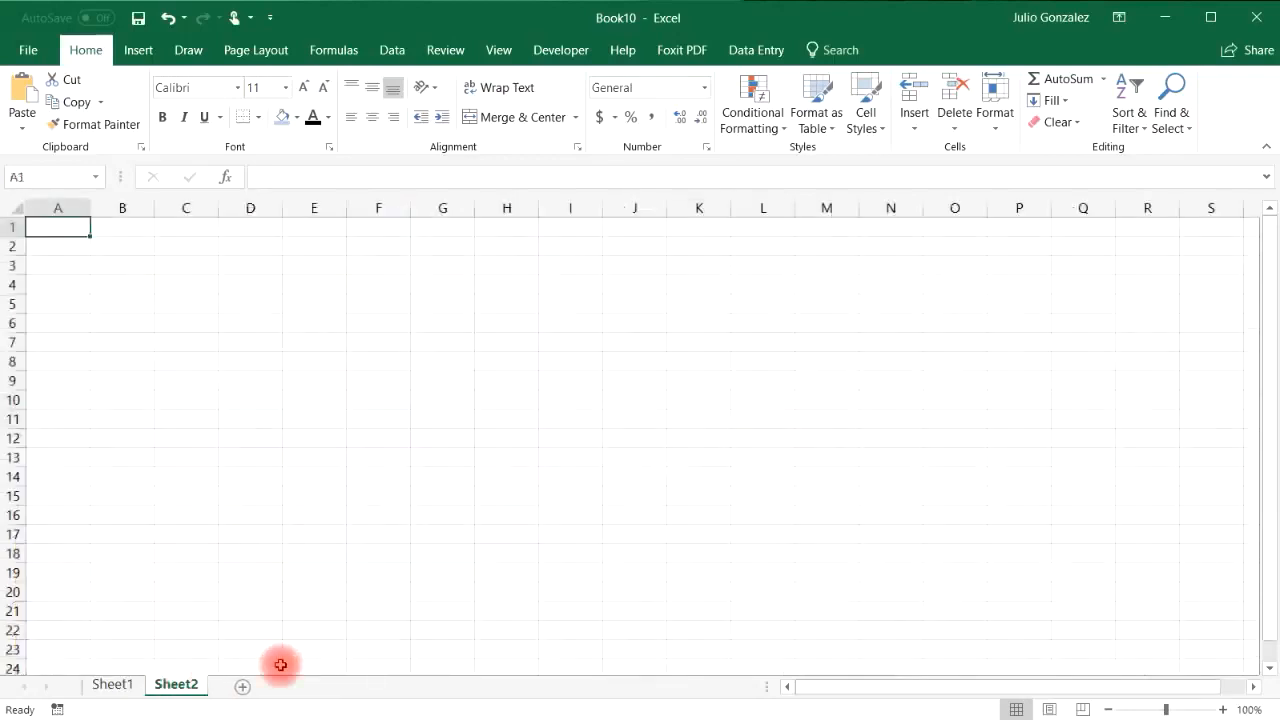
{"action": "left_click", "coordinate": [113, 685]}
{"action": "key", "text": "ctrl+n"}
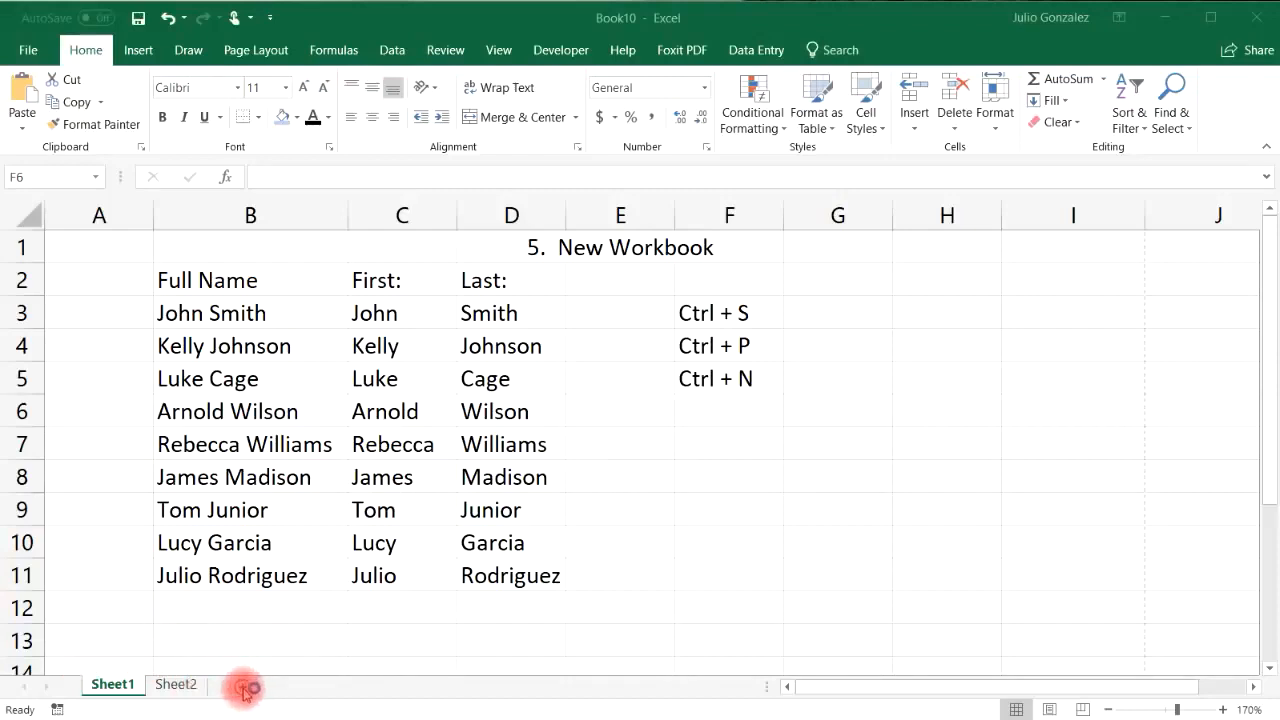
{"action": "left_click", "coordinate": [183, 684]}
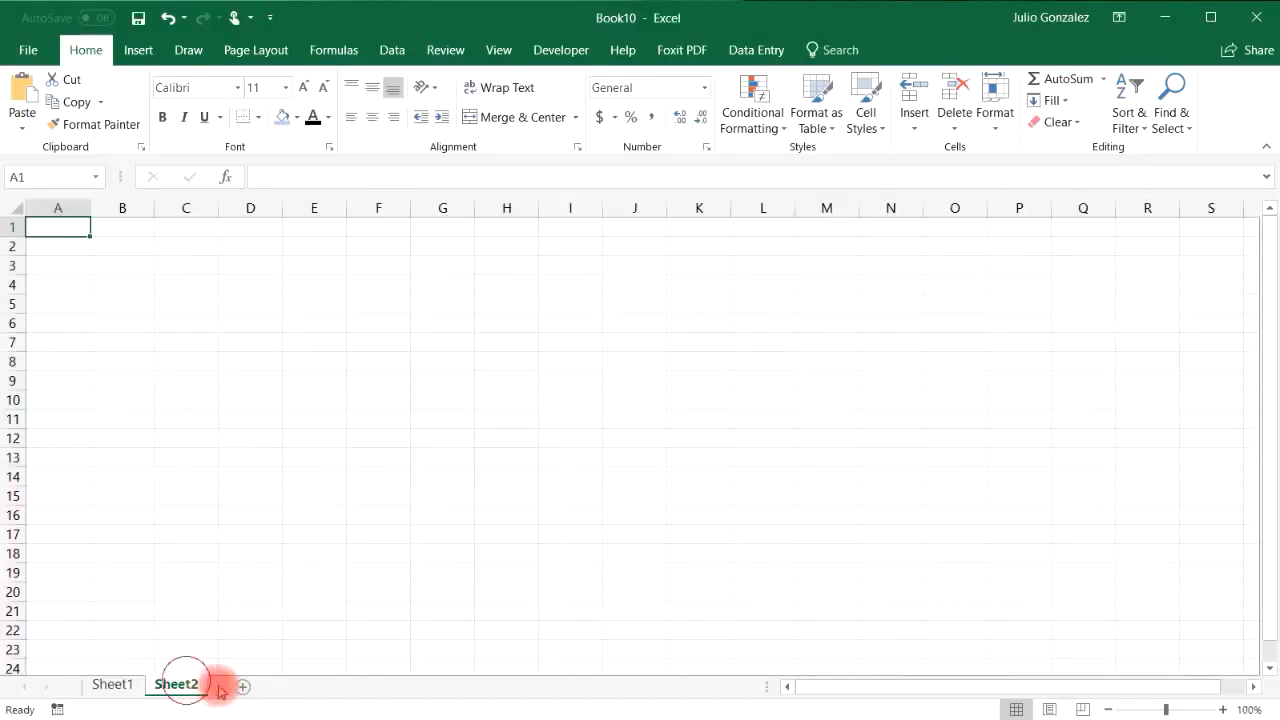
{"action": "left_click", "coordinate": [242, 686]}
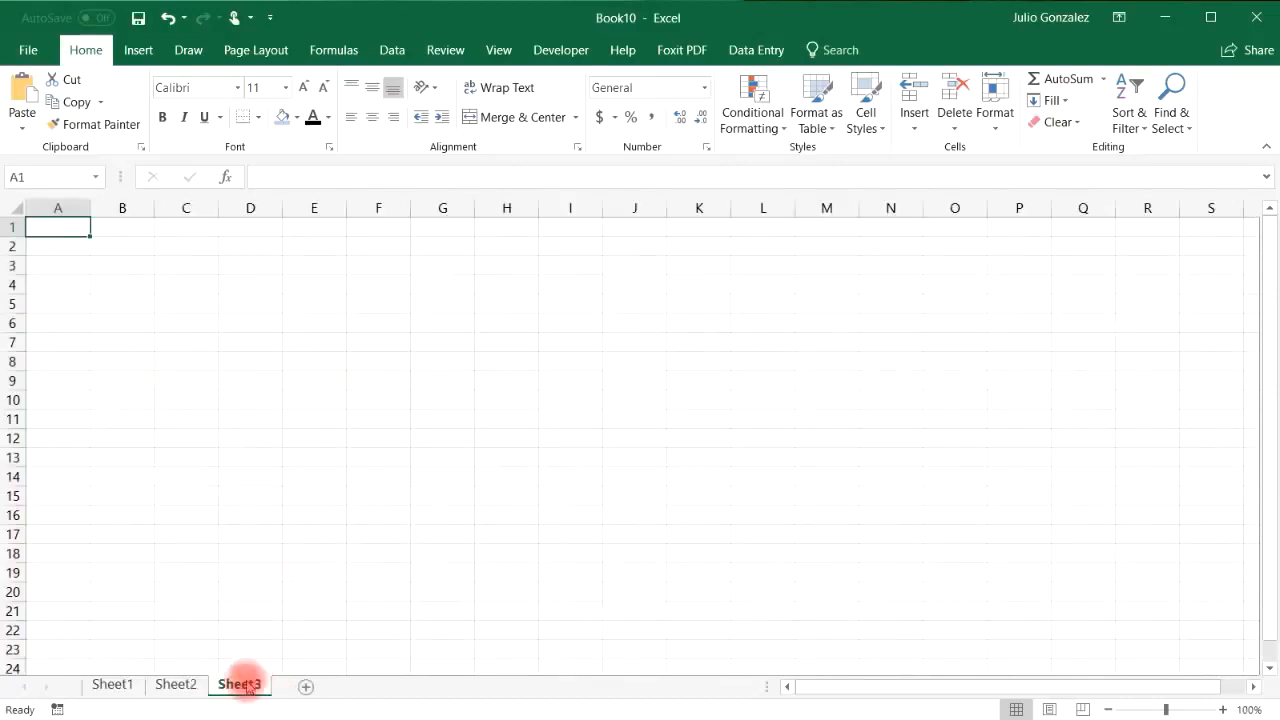
{"action": "left_click", "coordinate": [113, 686]}
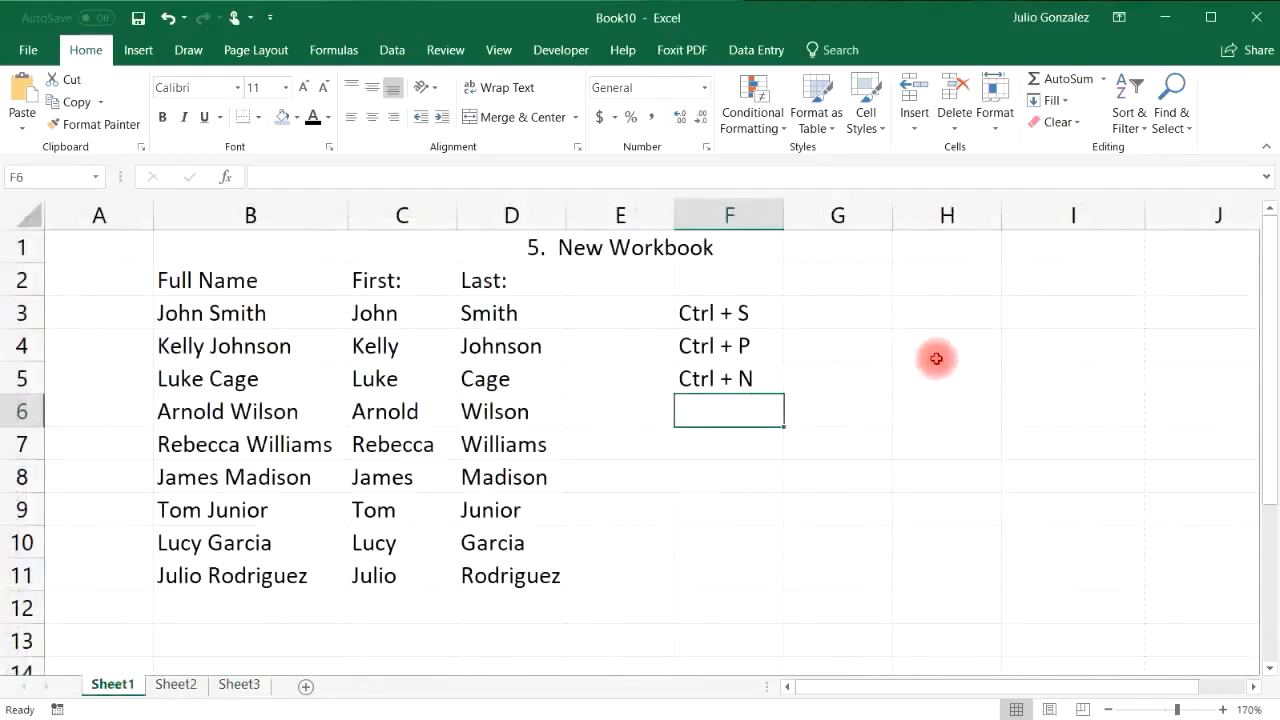
Step: Merge and center cells D1:F1 on Sheet2
{"action": "left_click", "coordinate": [176, 687]}
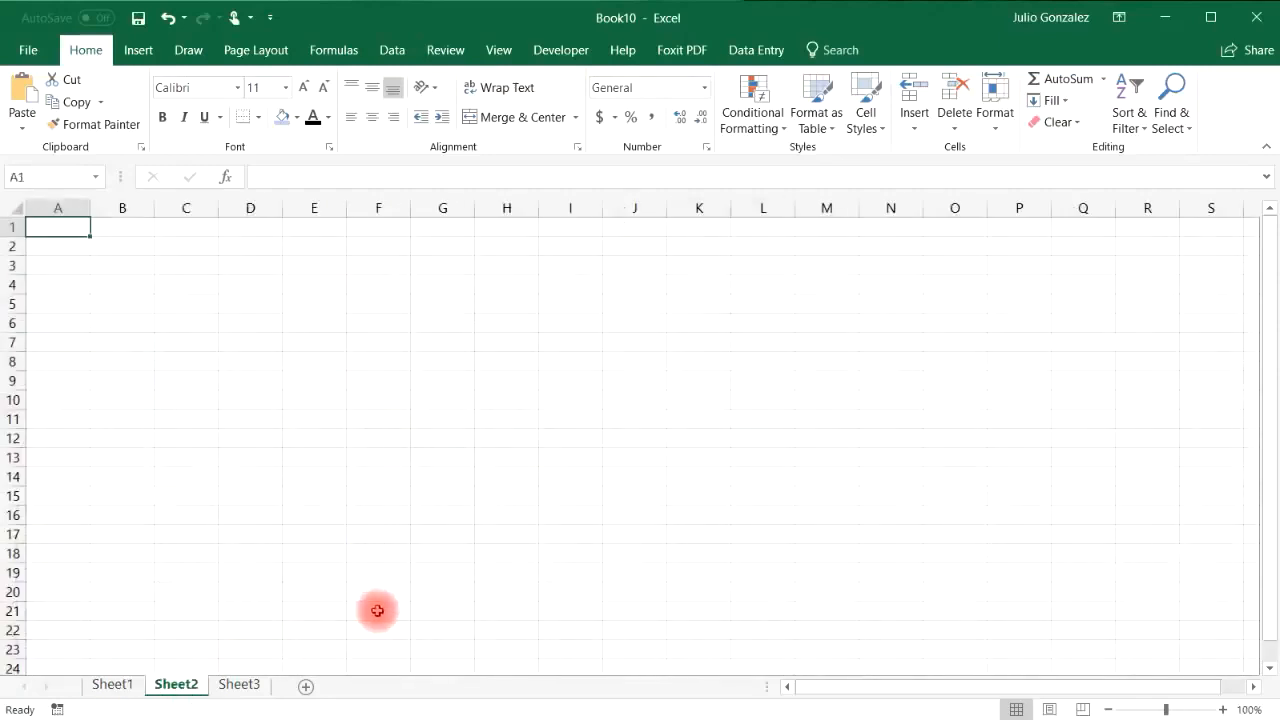
{"action": "left_click", "coordinate": [1222, 709]}
{"action": "left_click", "coordinate": [1222, 709]}
{"action": "left_click", "coordinate": [1222, 709]}
{"action": "left_click", "coordinate": [1222, 709]}
{"action": "left_click", "coordinate": [1222, 709]}
{"action": "left_click", "coordinate": [1222, 709]}
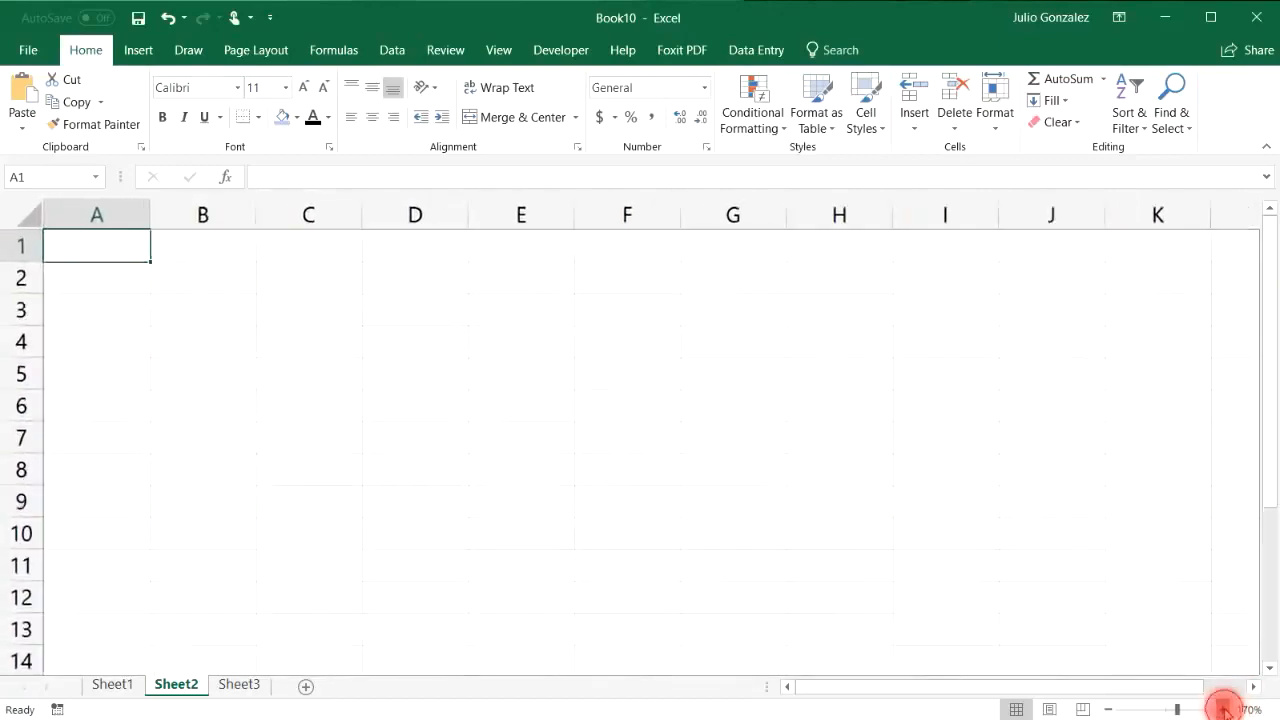
{"action": "left_click", "coordinate": [1222, 709]}
{"action": "left_click", "coordinate": [437, 256]}
{"action": "left_click_drag", "start_coordinate": [437, 256], "coordinate": [654, 249]}
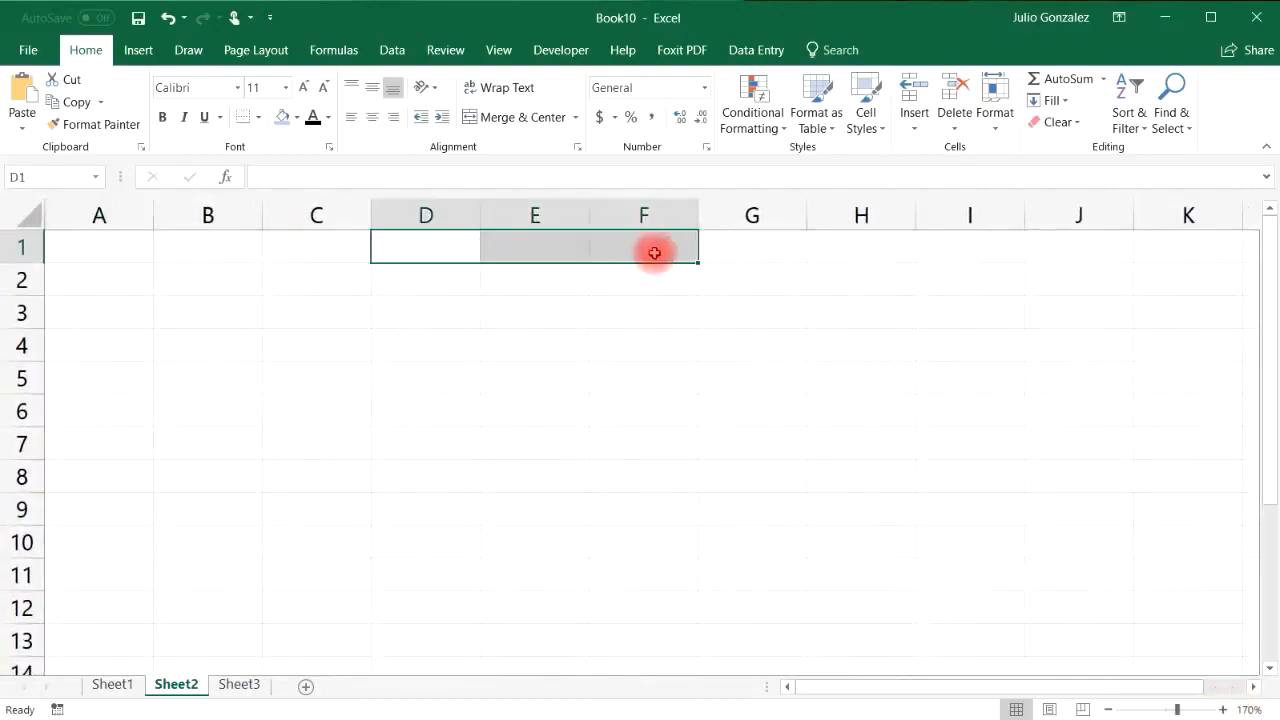
{"action": "left_click", "coordinate": [576, 117]}
{"action": "left_click", "coordinate": [558, 150]}
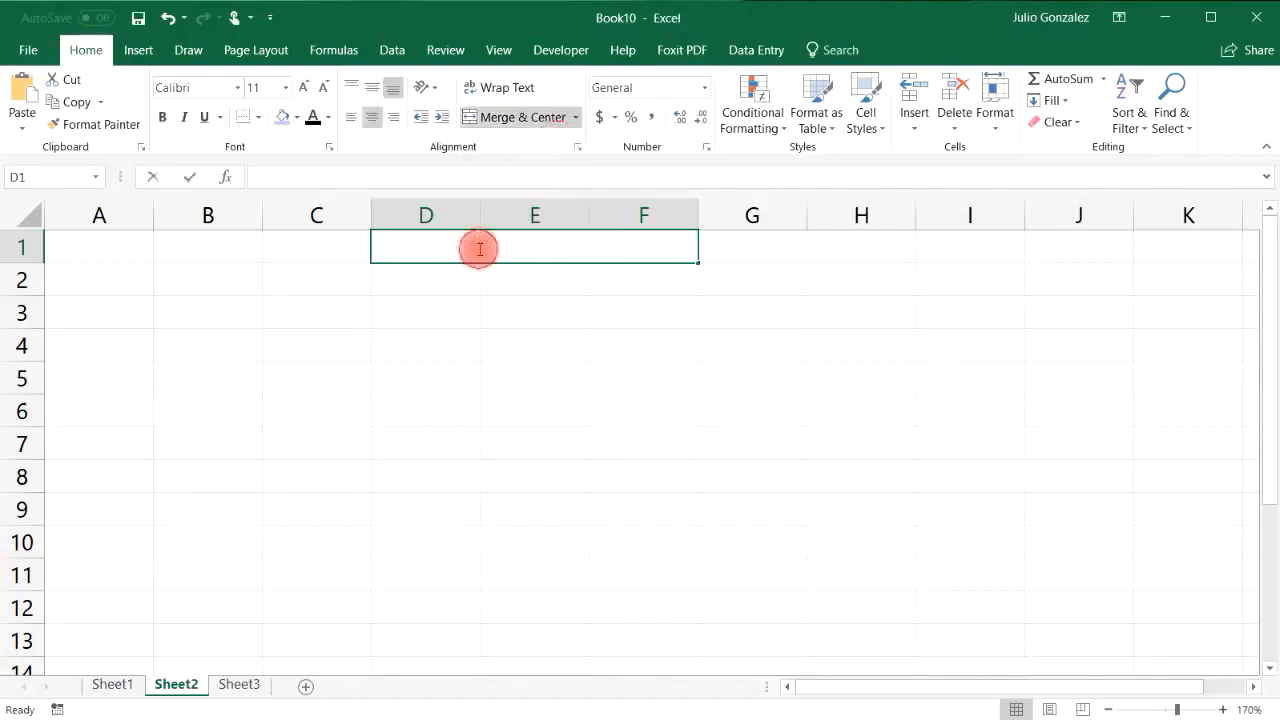
Step: Enter the title "6. Concatenate" in the merged cell D1 of Sheet2
{"action": "double_click", "coordinate": [480, 250]}
{"action": "type", "text": "6.  C"}
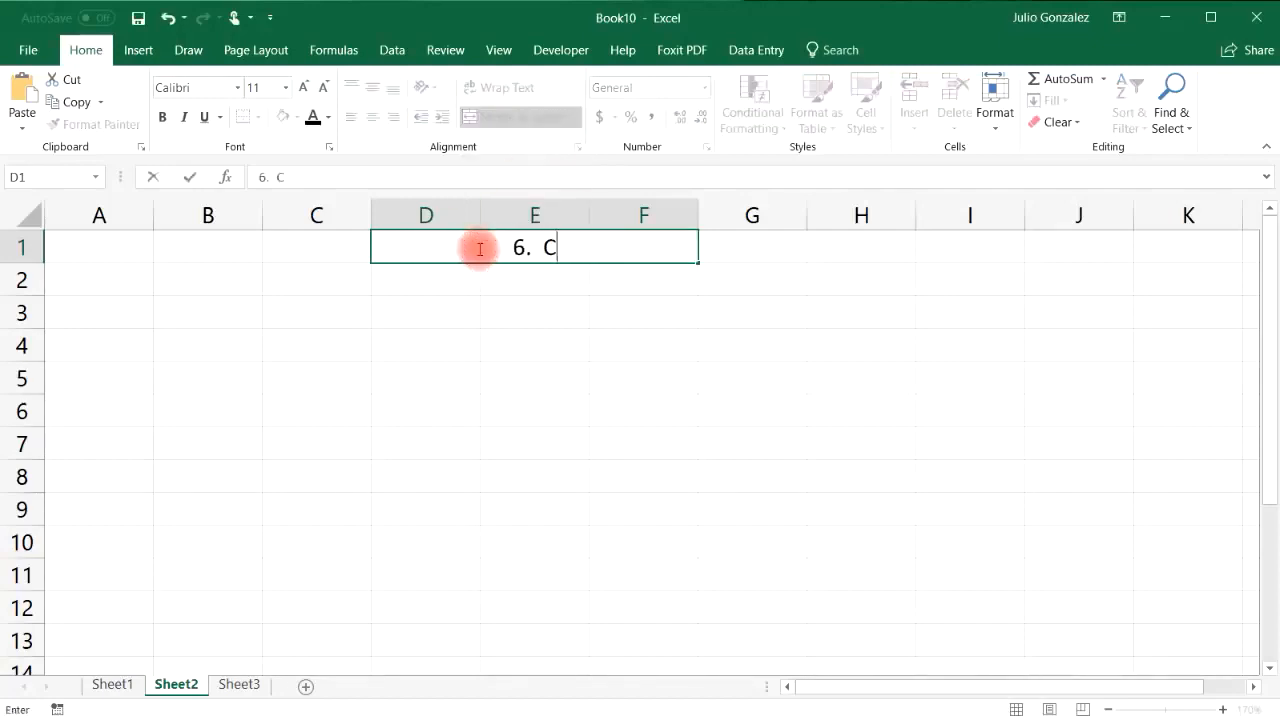
{"action": "type", "text": "oncatenate"}
{"action": "key", "text": "Return"}
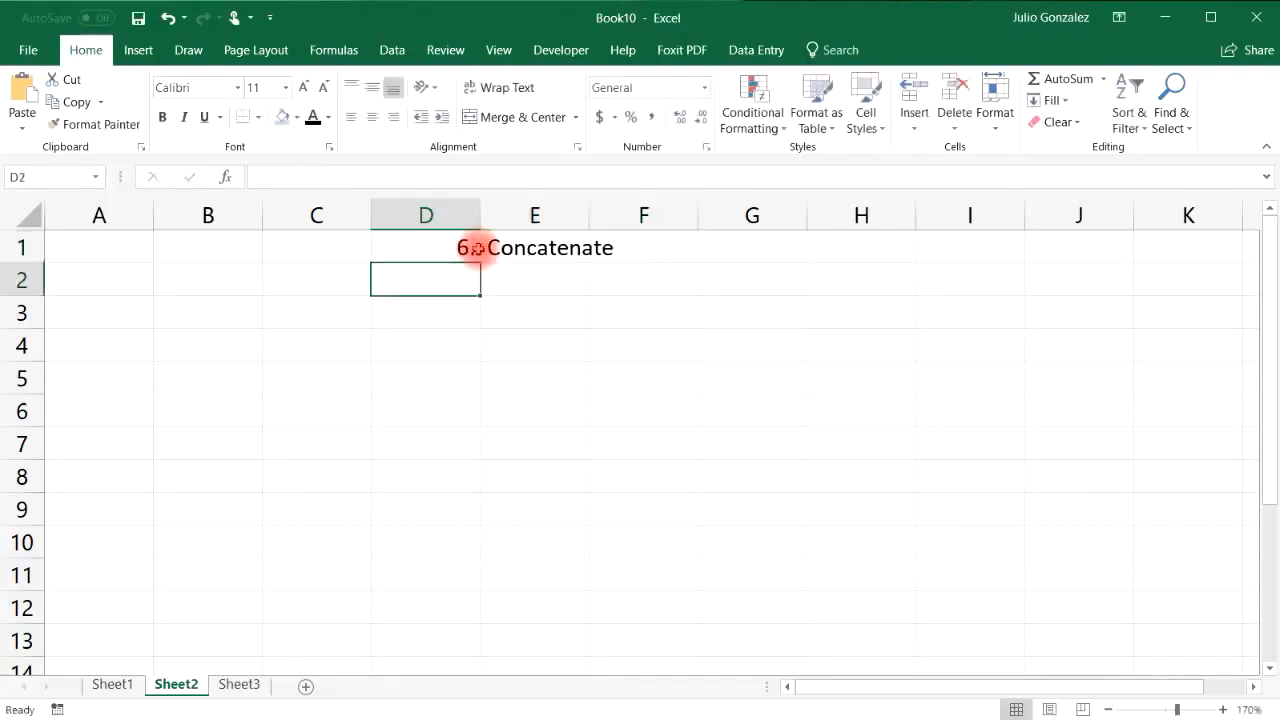
Step: Enter the column headers "First:" in cell B3 and "Last:" in cell C3
{"action": "left_click", "coordinate": [206, 314]}
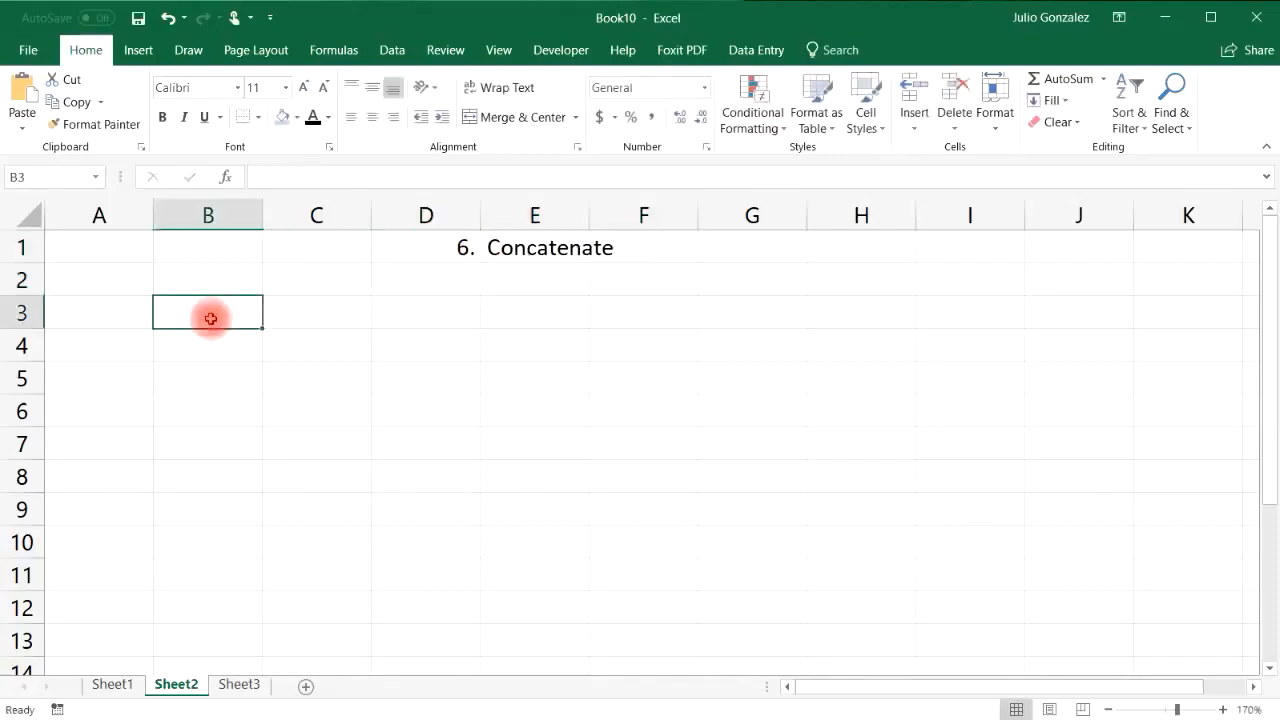
{"action": "type", "text": "First"}
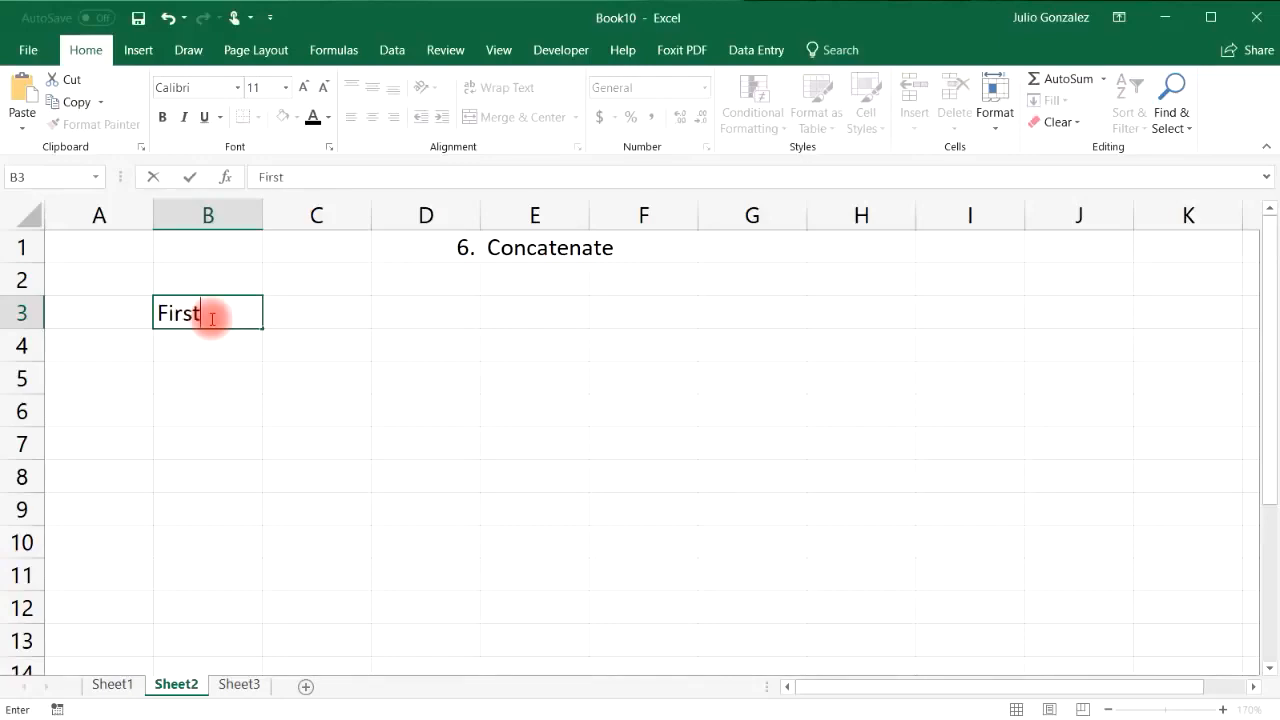
{"action": "key", "text": "Tab"}
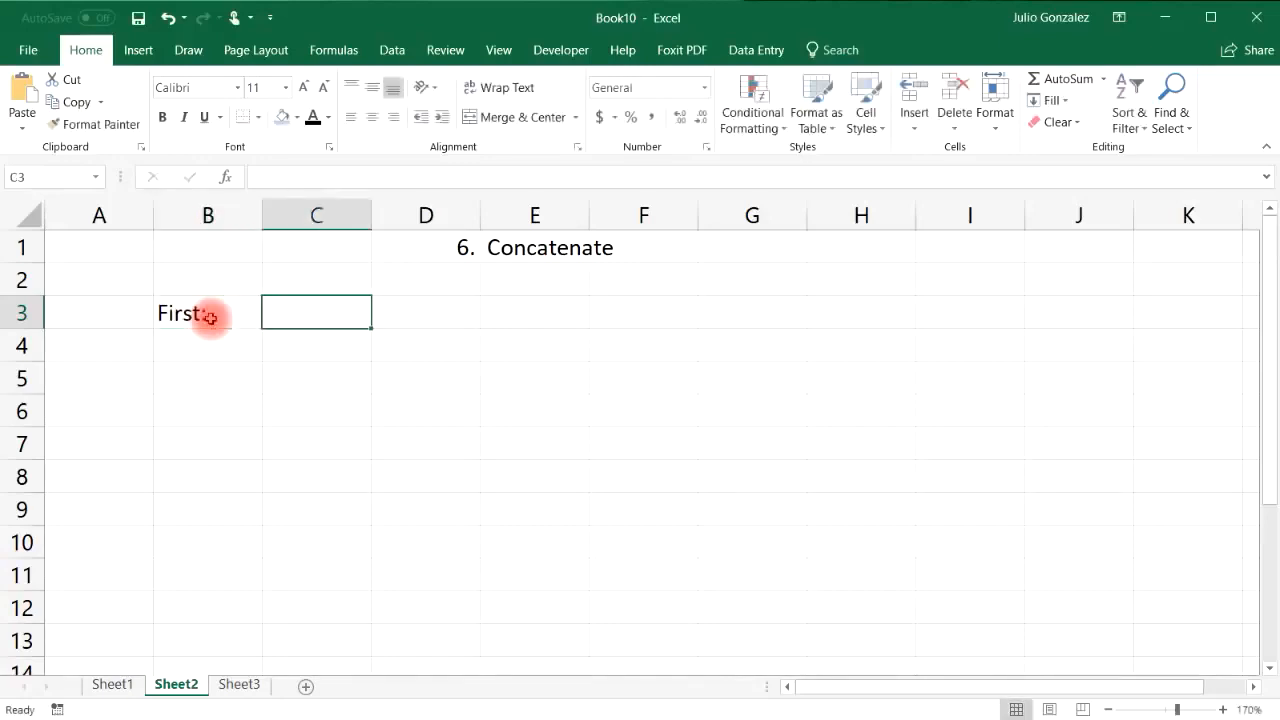
{"action": "type", "text": "Last"}
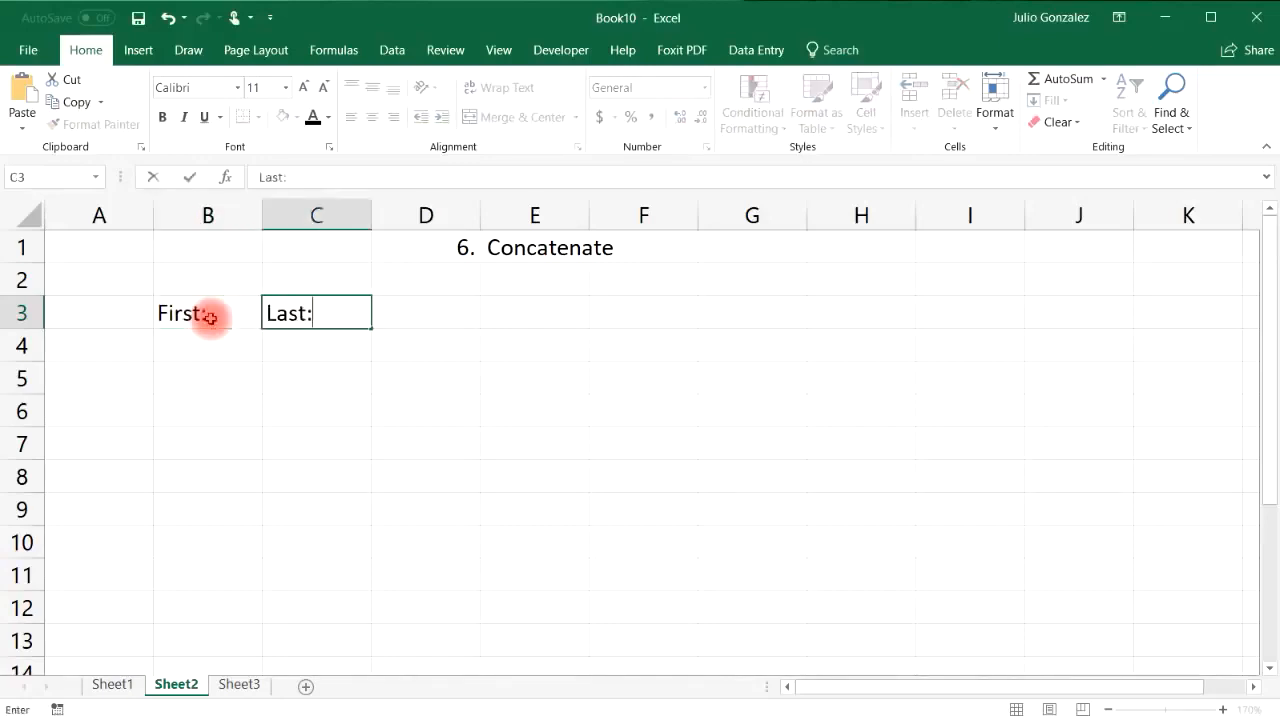
{"action": "type", "text": ":"}
{"action": "key", "text": "Return"}
Step: Fill rows 4 and 5 with two people's names, first names in column B and last names in column C
{"action": "key", "text": "Left"}
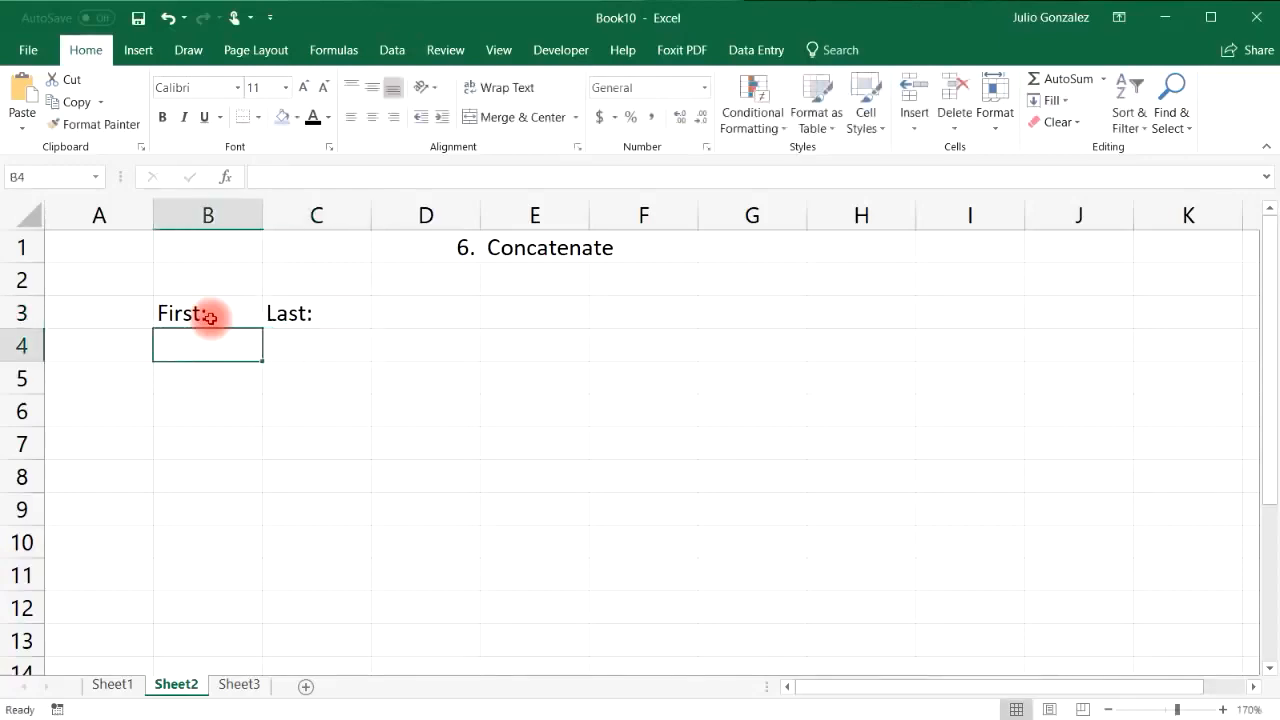
{"action": "type", "text": "John"}
{"action": "key", "text": "Tab"}
{"action": "type", "text": "S"}
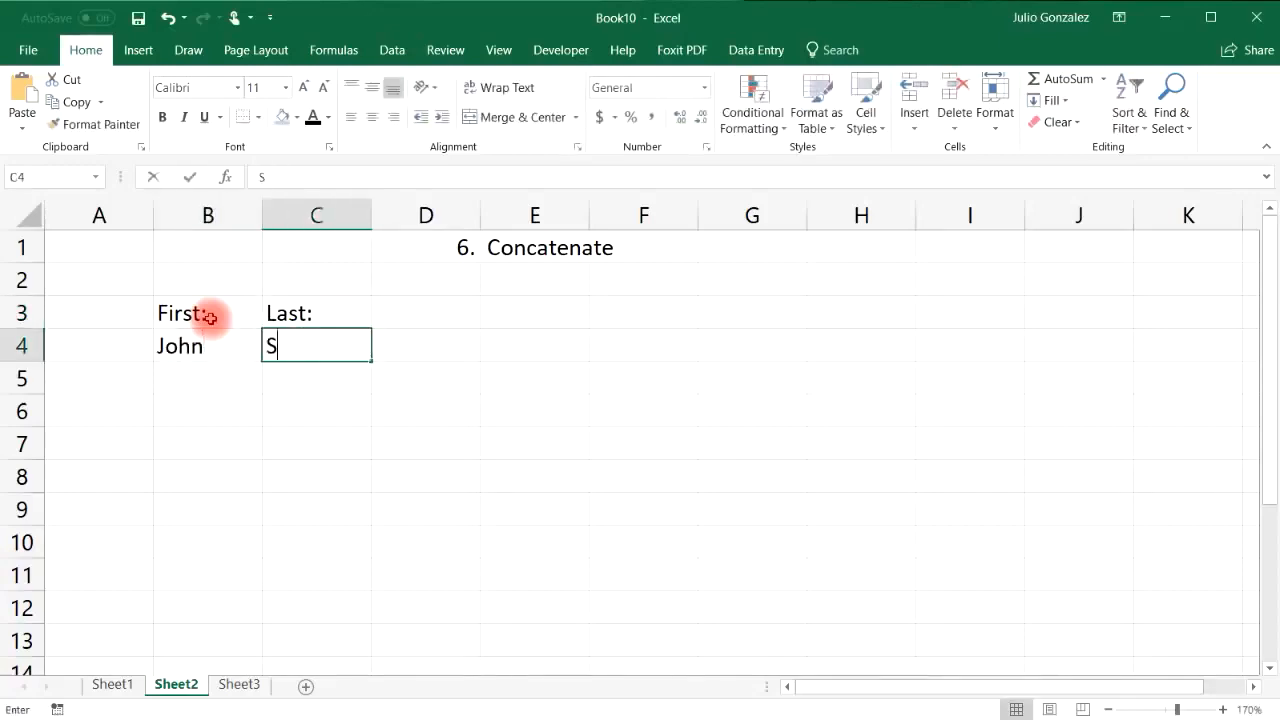
{"action": "type", "text": "mith"}
{"action": "key", "text": "Return"}
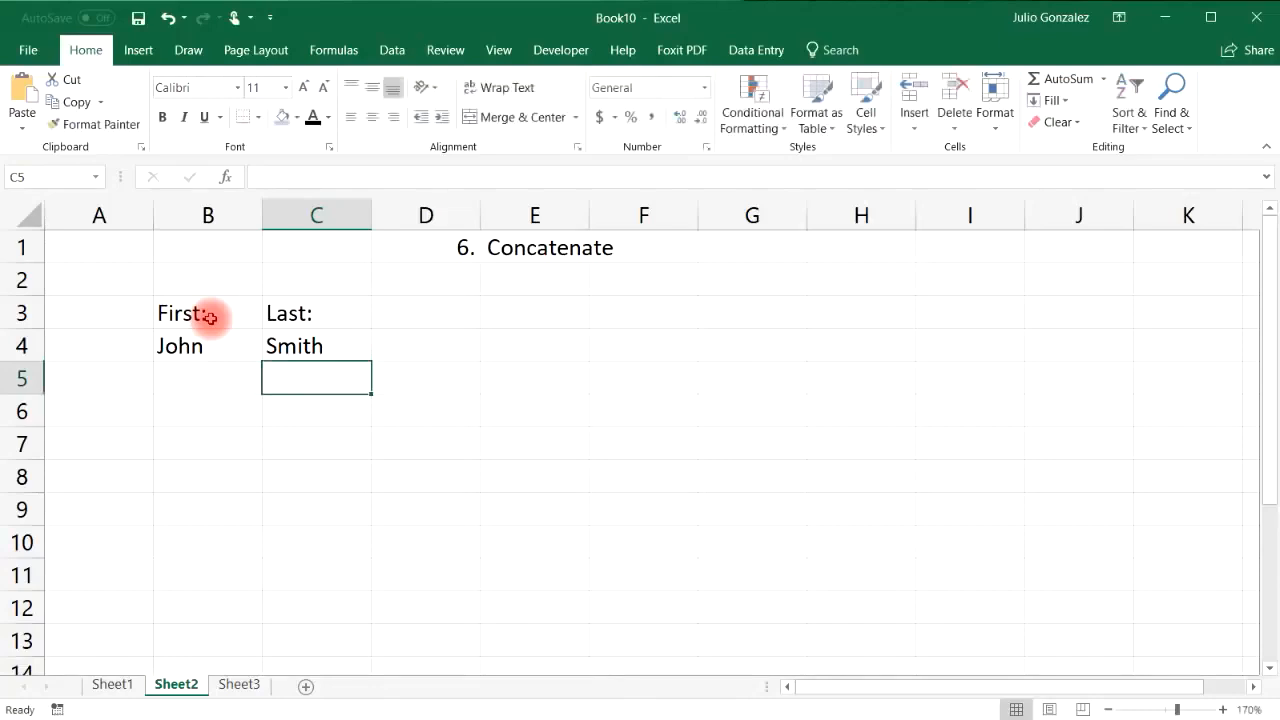
{"action": "key", "text": "Left"}
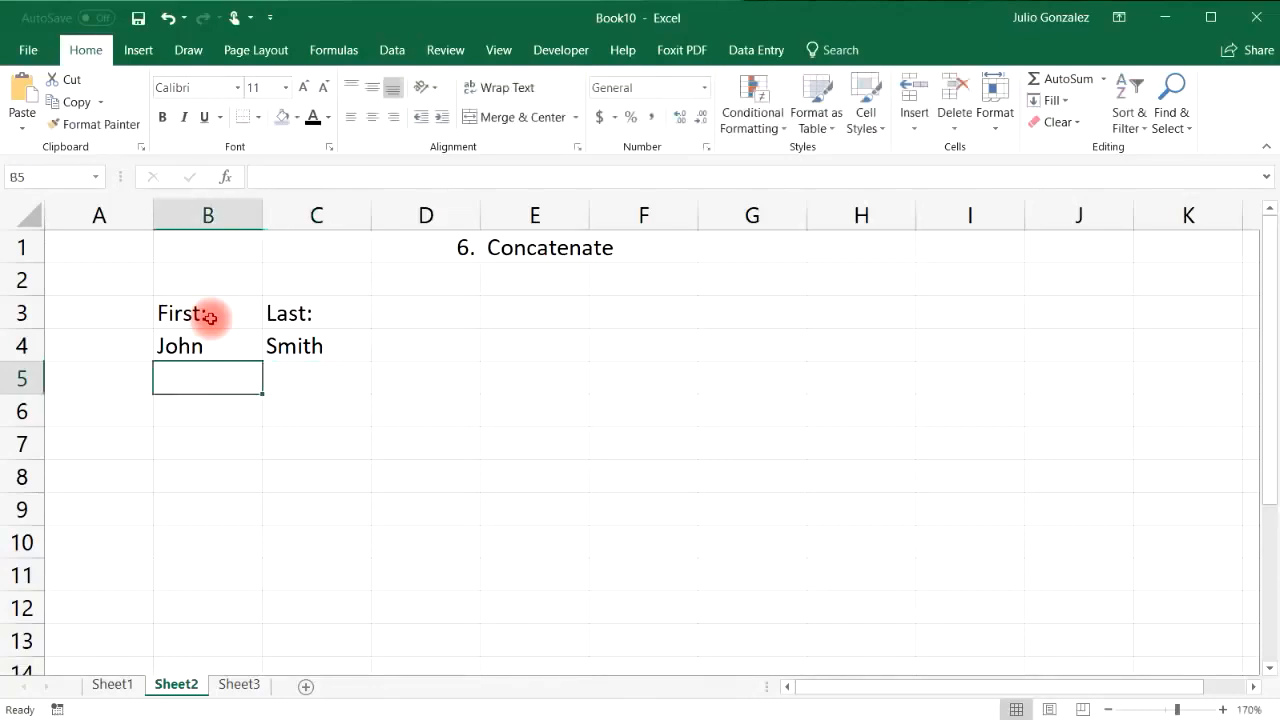
{"action": "type", "text": "Karen"}
{"action": "key", "text": "Tab"}
{"action": "type", "text": "Wilson"}
{"action": "key", "text": "Return"}
Step: Add the first and last names of two more people in rows 6 and 7 of columns B and C
{"action": "key", "text": "Left"}
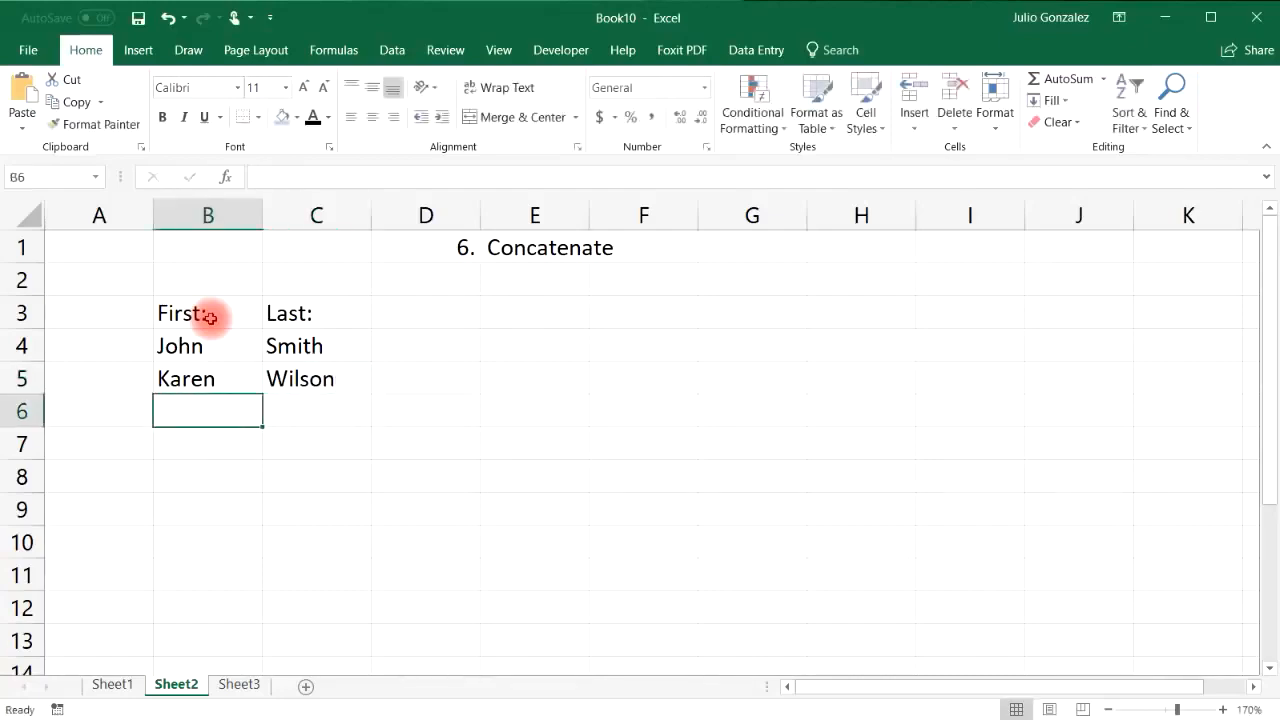
{"action": "type", "text": "Luke"}
{"action": "key", "text": "Tab"}
{"action": "type", "text": "Williams"}
{"action": "key", "text": "Return"}
{"action": "key", "text": "Left"}
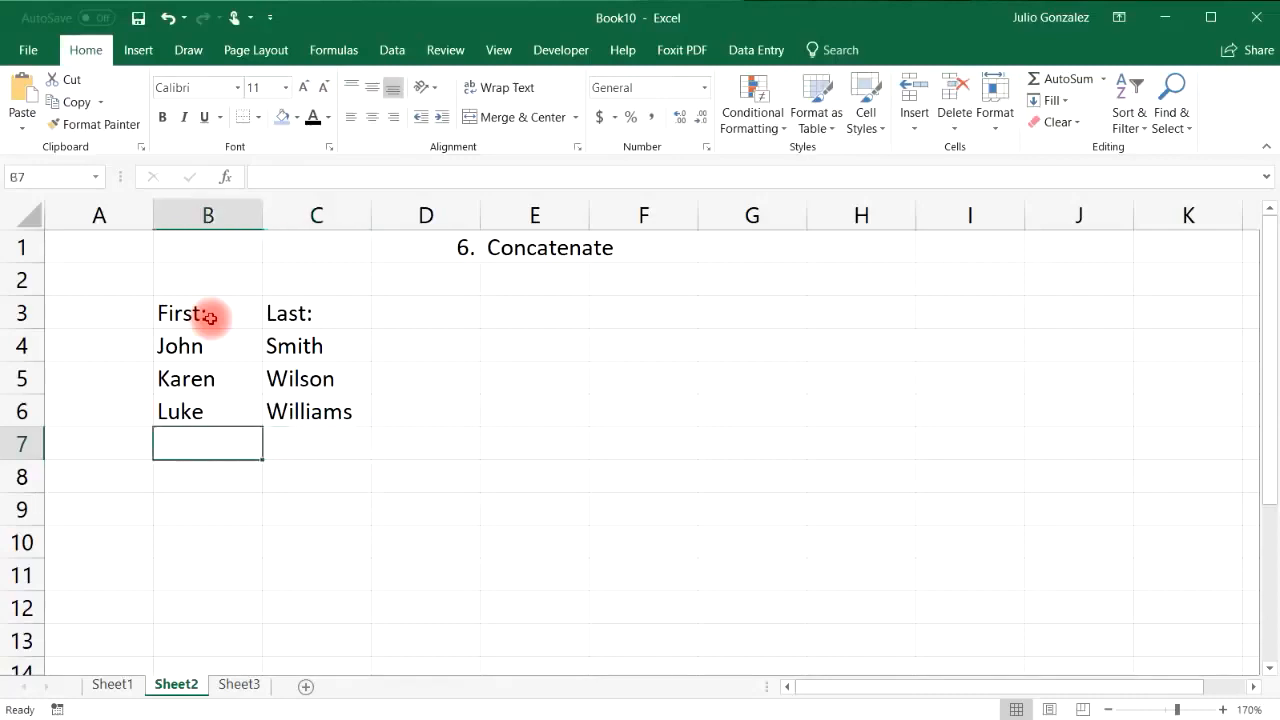
{"action": "type", "text": "Ron"}
{"action": "key", "text": "Tab"}
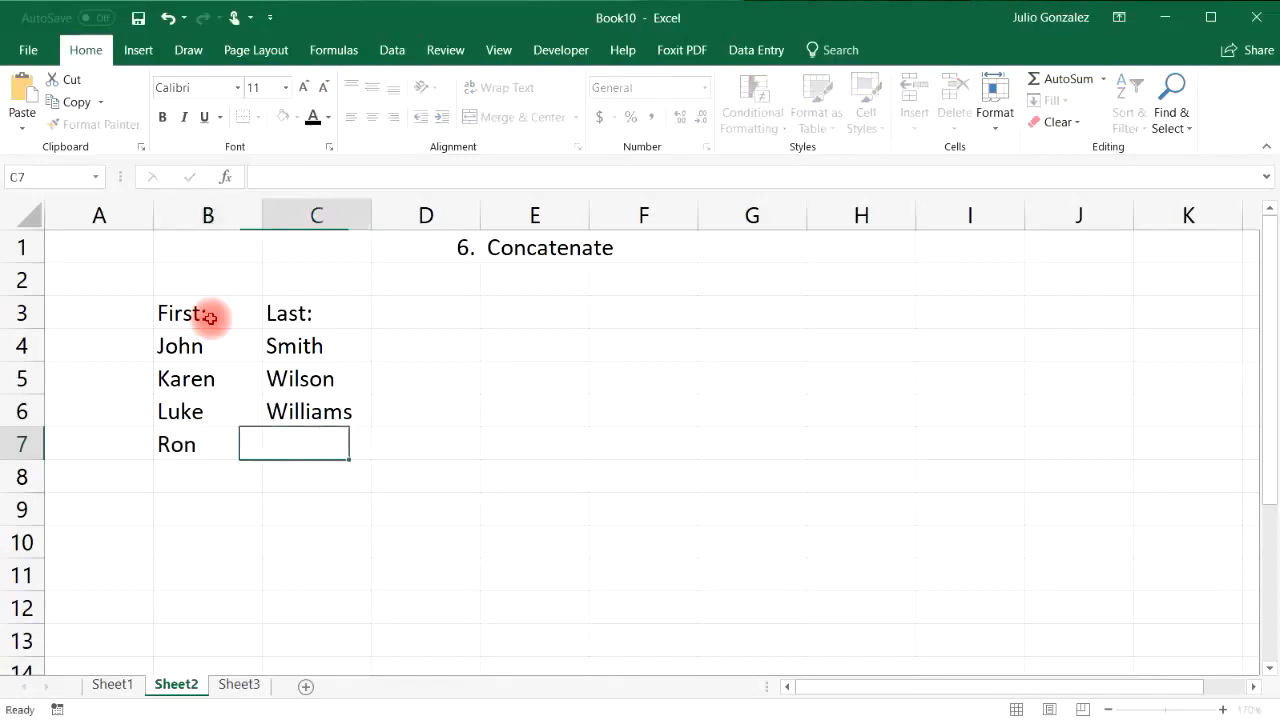
{"action": "type", "text": "Go"}
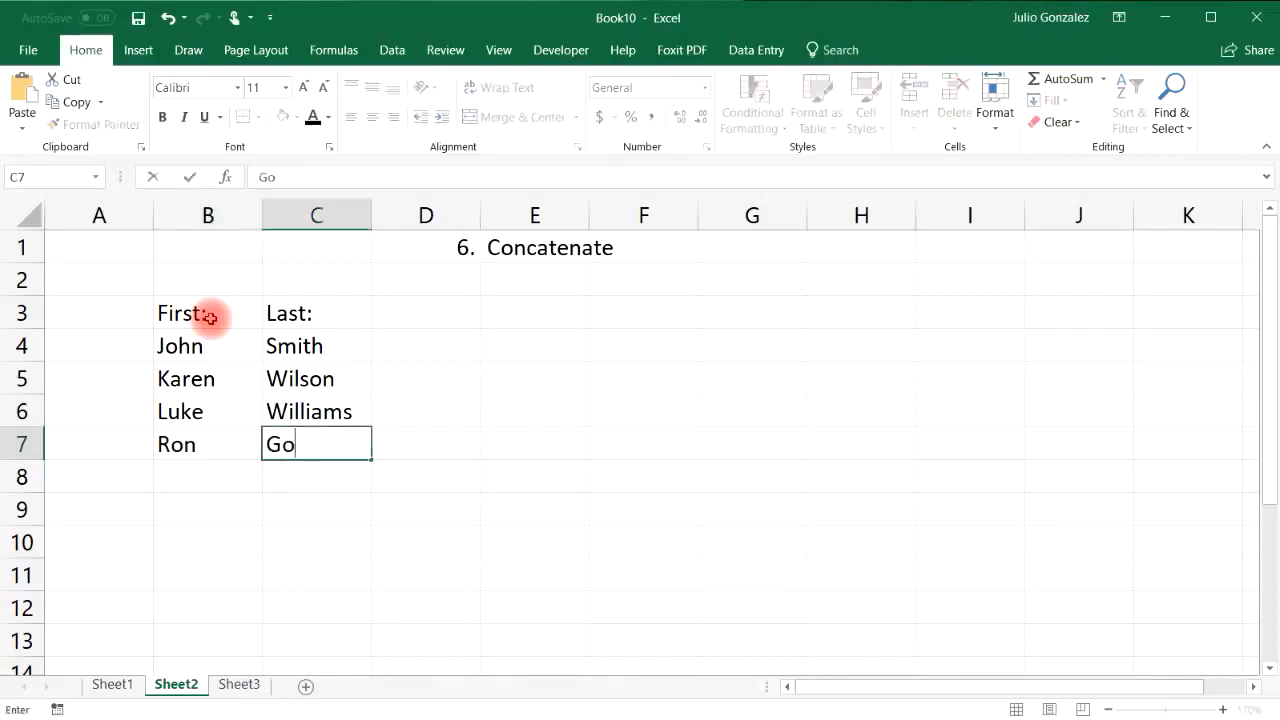
{"action": "type", "text": "nzale"}
{"action": "key", "text": "BackSpace"}
{"action": "type", "text": "lez"}
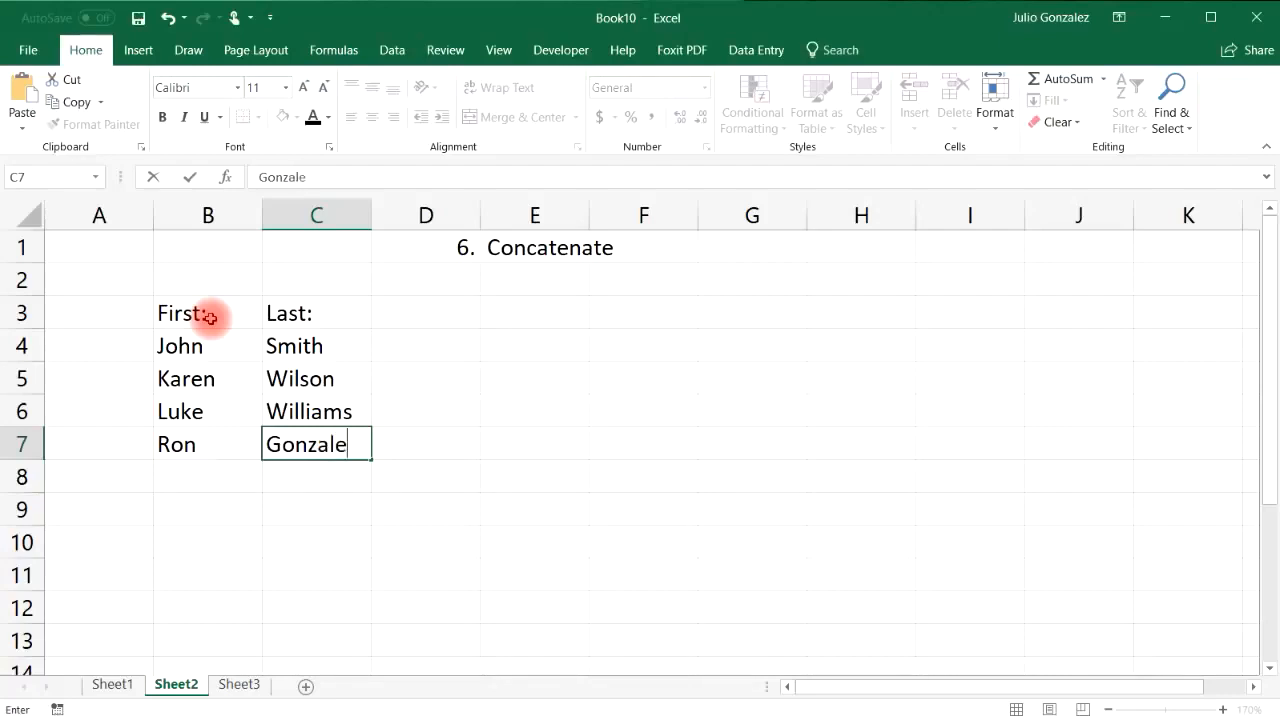
{"action": "key", "text": "Return"}
Step: Enter the fifth person's first name in cell B8 and last name in cell C8
{"action": "key", "text": "Left"}
{"action": "type", "text": "Susan"}
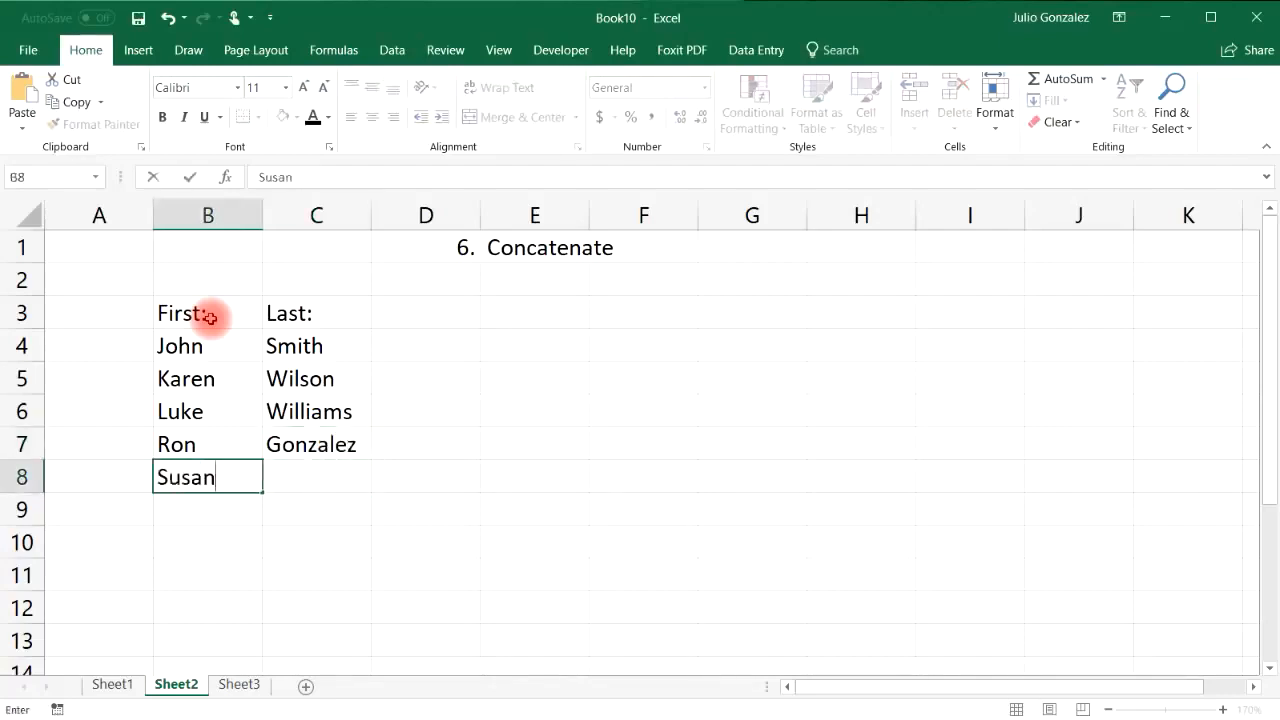
{"action": "key", "text": "Right"}
{"action": "type", "text": "Garcia"}
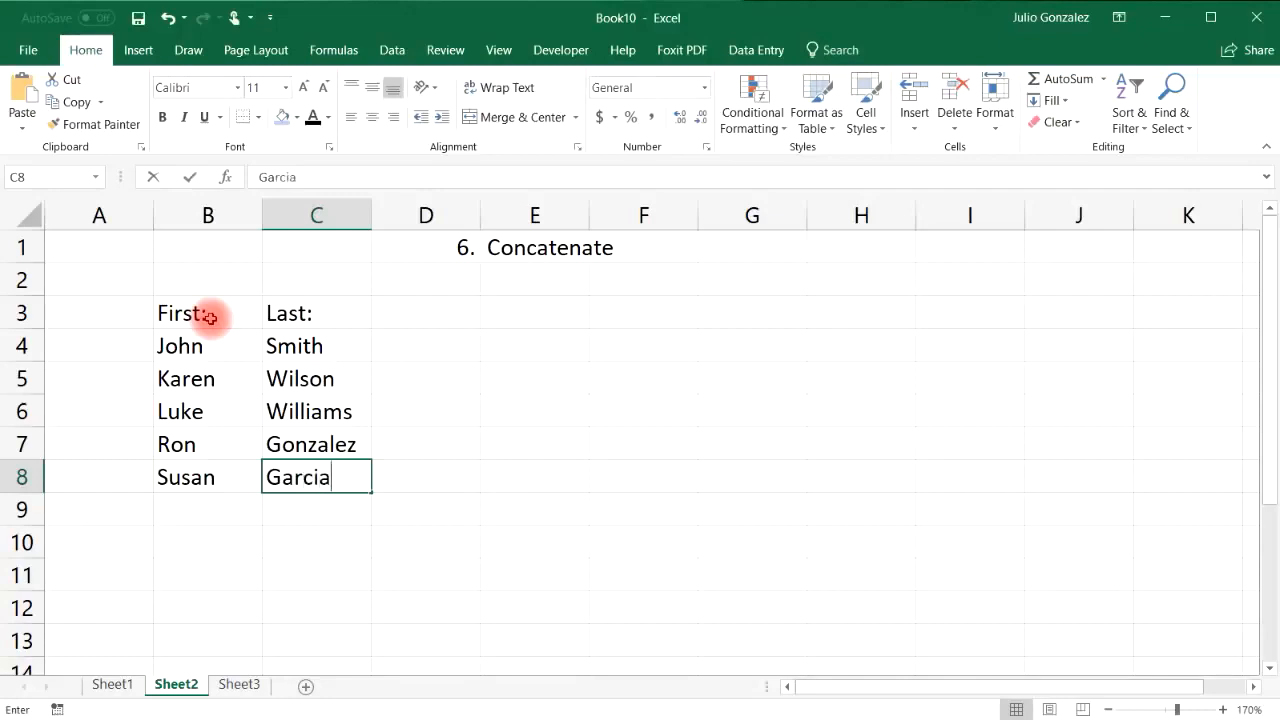
{"action": "key", "text": "Return"}
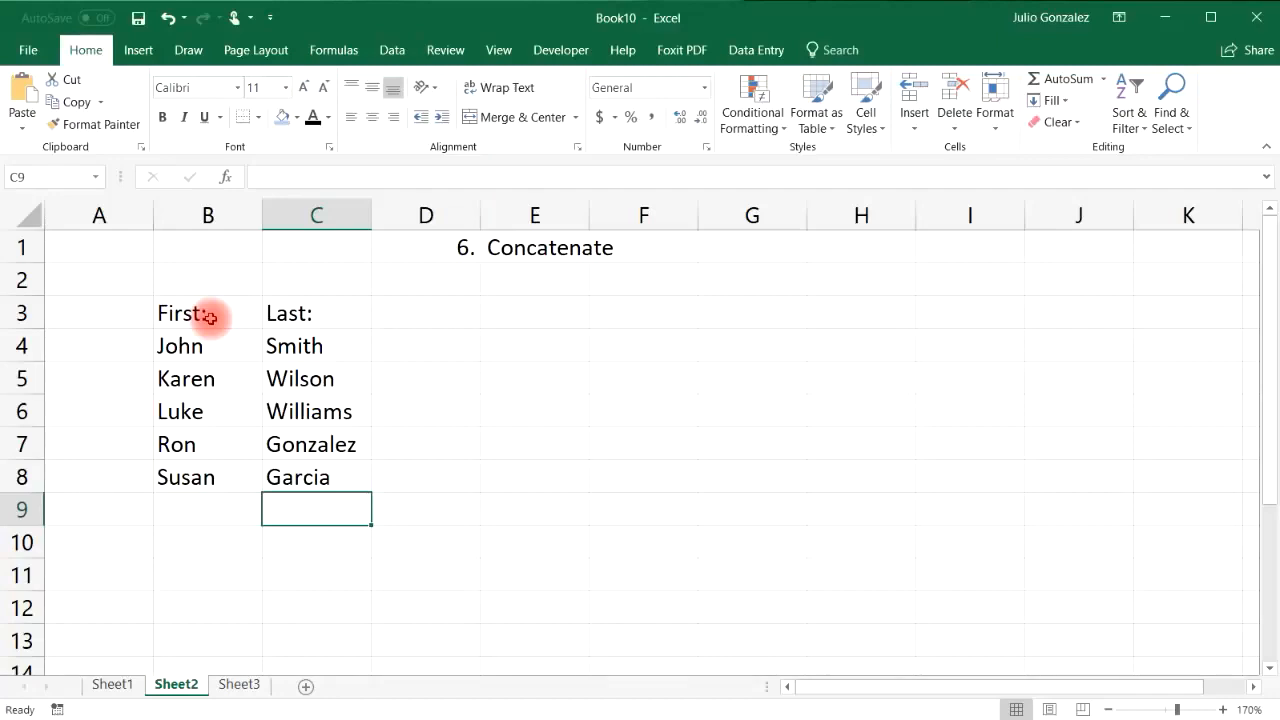
Step: Enter the header "Full Name:" in cell D3 and widen column D to fit it
{"action": "left_click", "coordinate": [463, 313]}
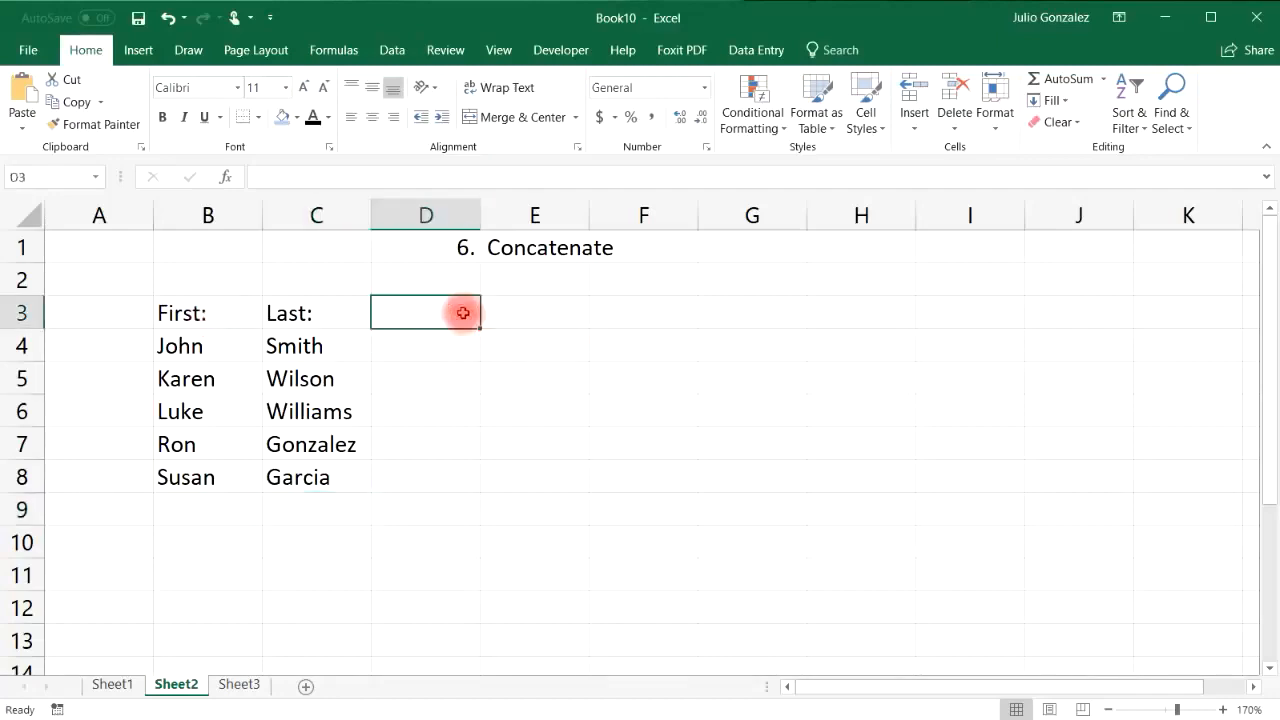
{"action": "type", "text": "Full Name"}
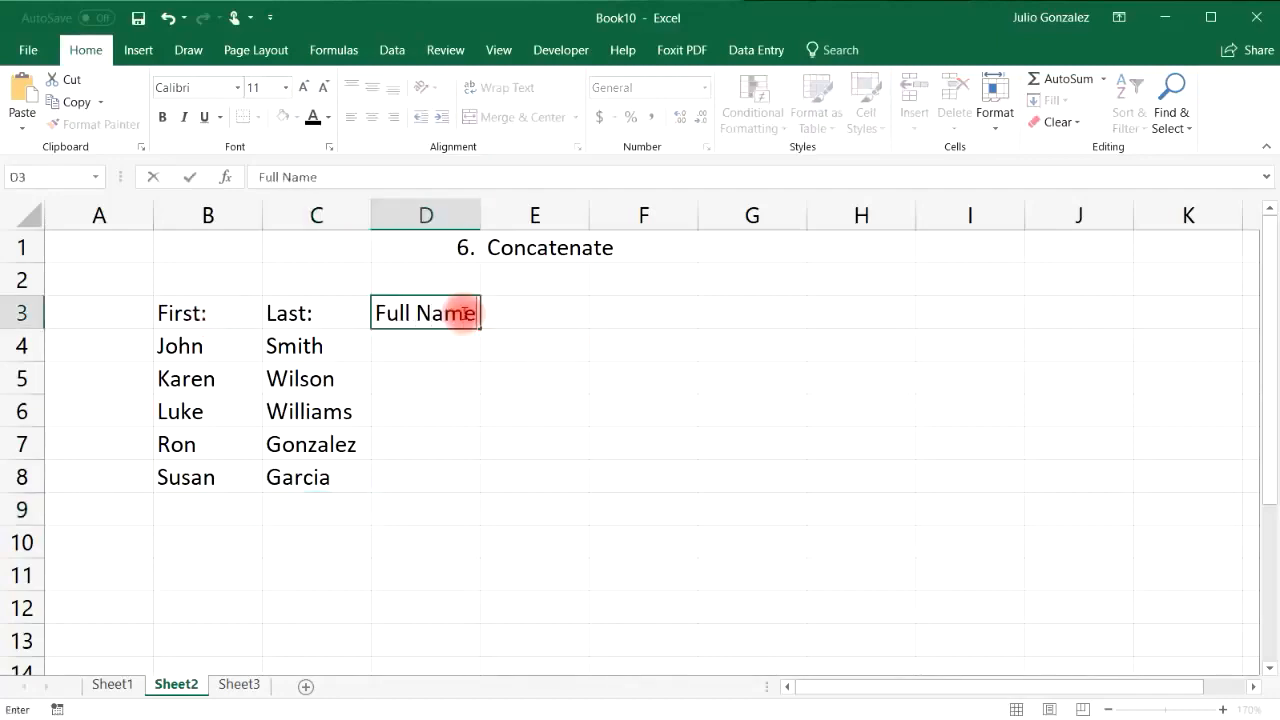
{"action": "type", "text": ":"}
{"action": "key", "text": "Tab"}
{"action": "left_click_drag", "start_coordinate": [480, 219], "coordinate": [524, 220]}
{"action": "left_click", "coordinate": [449, 346]}
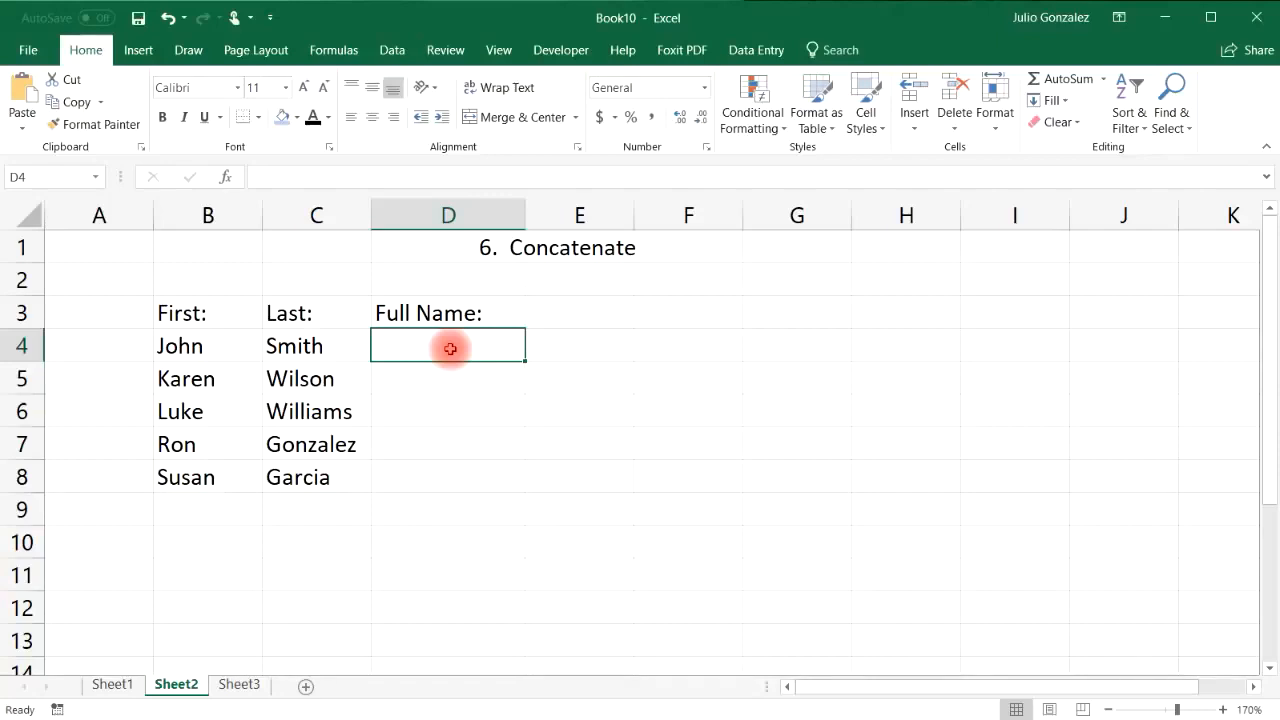
Step: Enter the formula =CONCATENATE(B4,C4) in cell D4 to join the first and last name
{"action": "type", "text": "=concatan"}
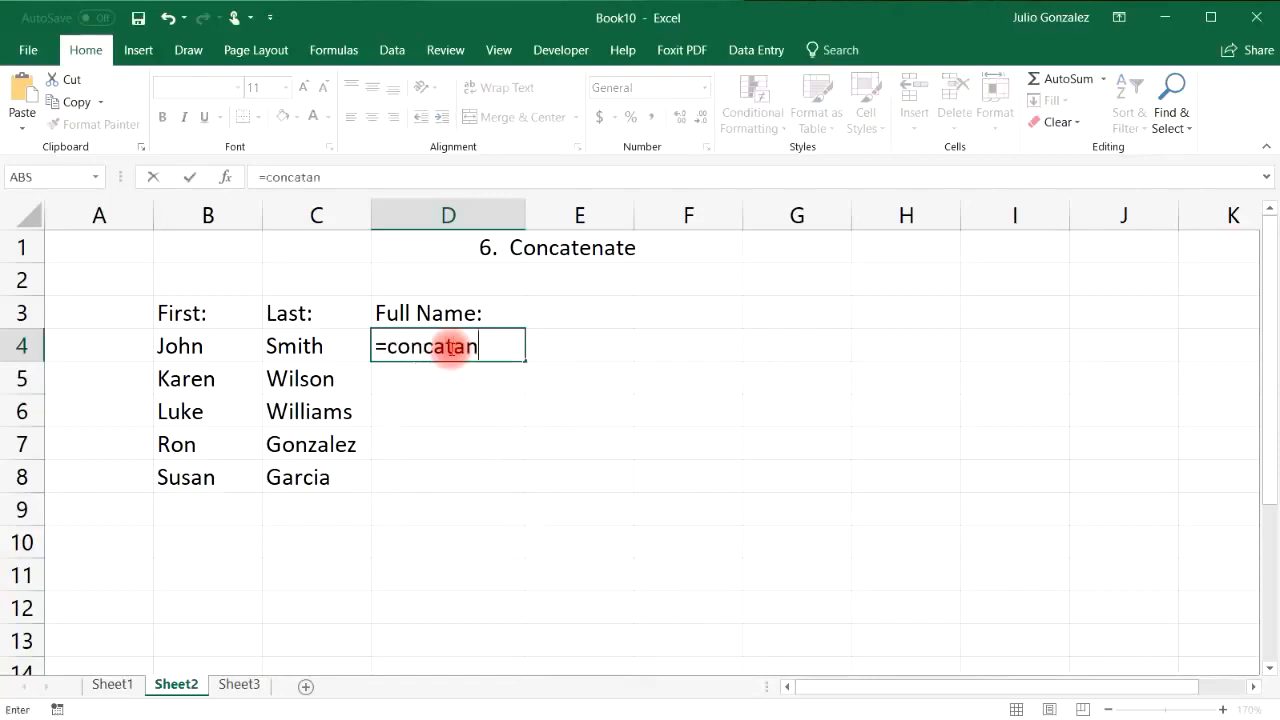
{"action": "key", "text": "BackSpace"}
{"action": "key", "text": "BackSpace"}
{"action": "type", "text": "enta"}
{"action": "key", "text": "BackSpace"}
{"action": "key", "text": "BackSpace"}
{"action": "type", "text": "ate("}
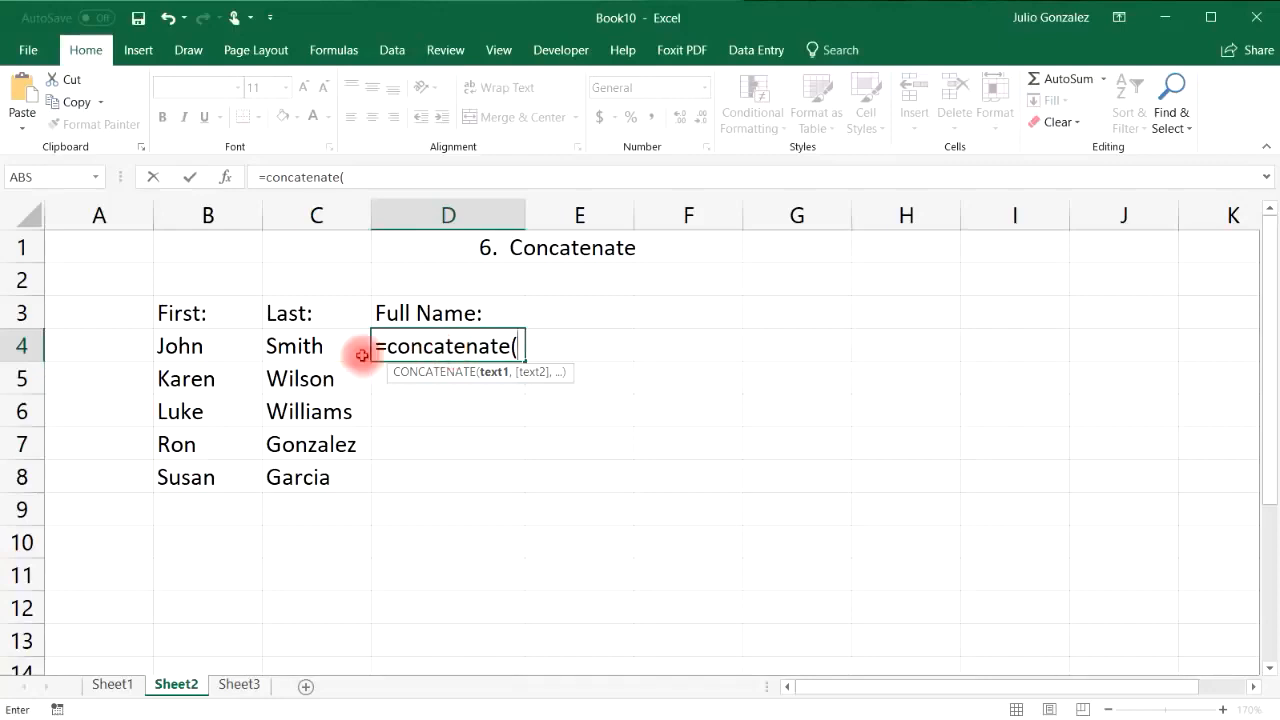
{"action": "left_click", "coordinate": [210, 344]}
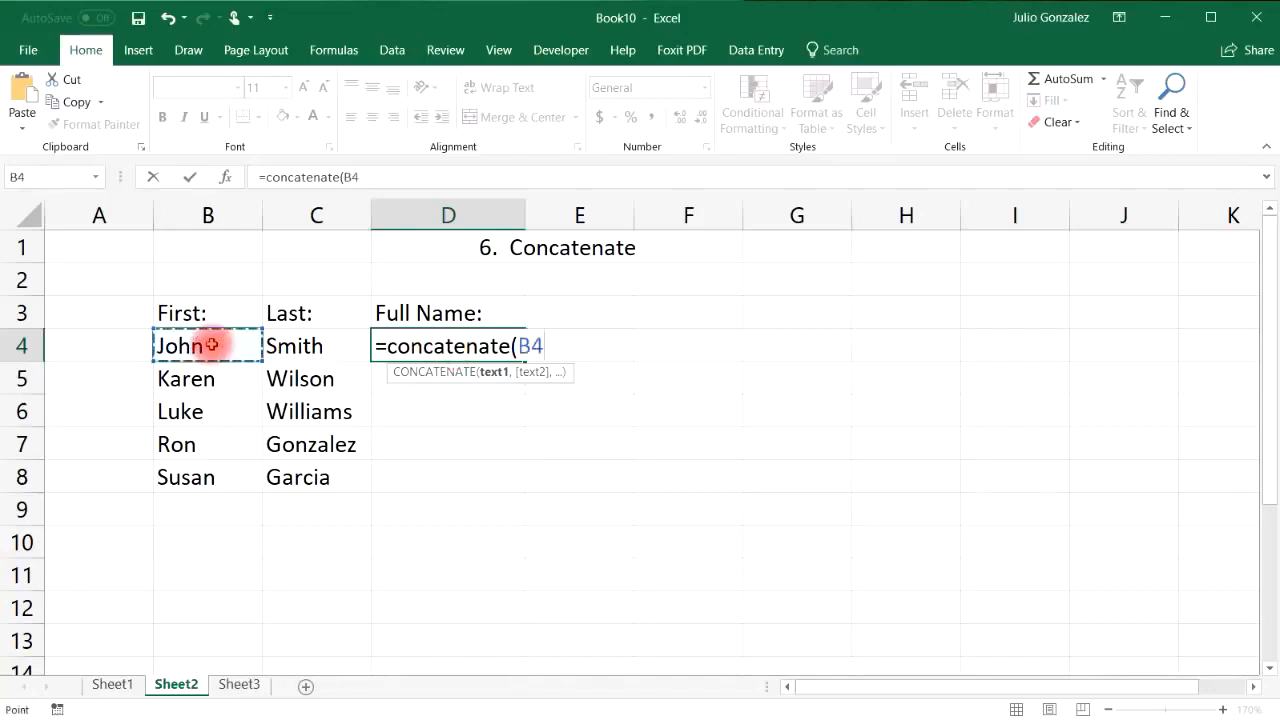
{"action": "type", "text": ","}
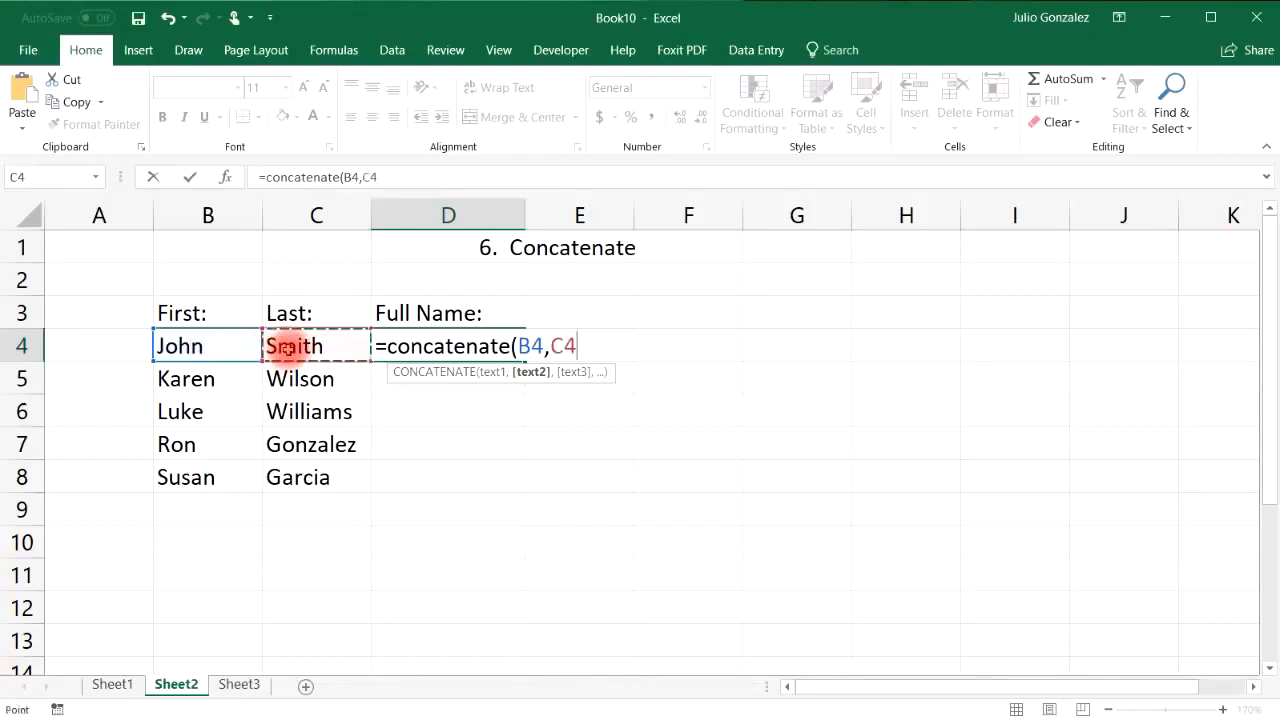
{"action": "type", "text": ")"}
{"action": "key", "text": "Return"}
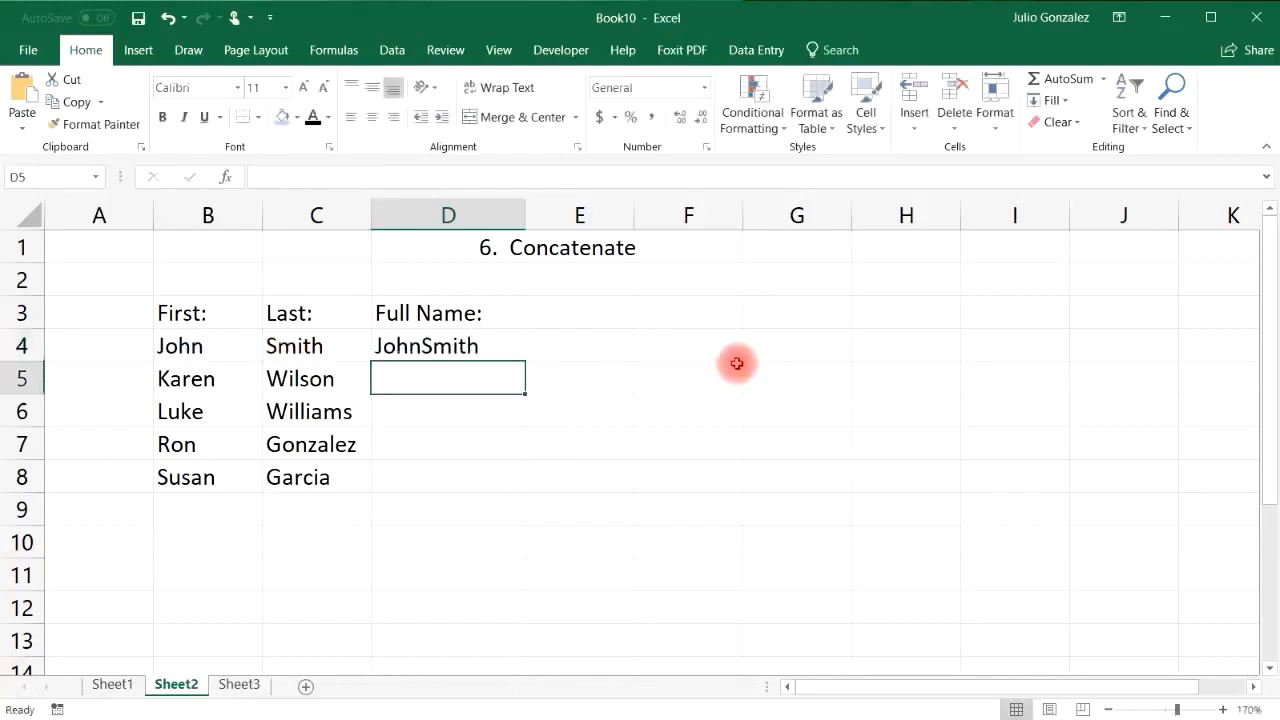
Step: Insert a space between the names by changing the D4 formula to =CONCATENATE(B4," ",C4)
{"action": "left_click", "coordinate": [484, 347]}
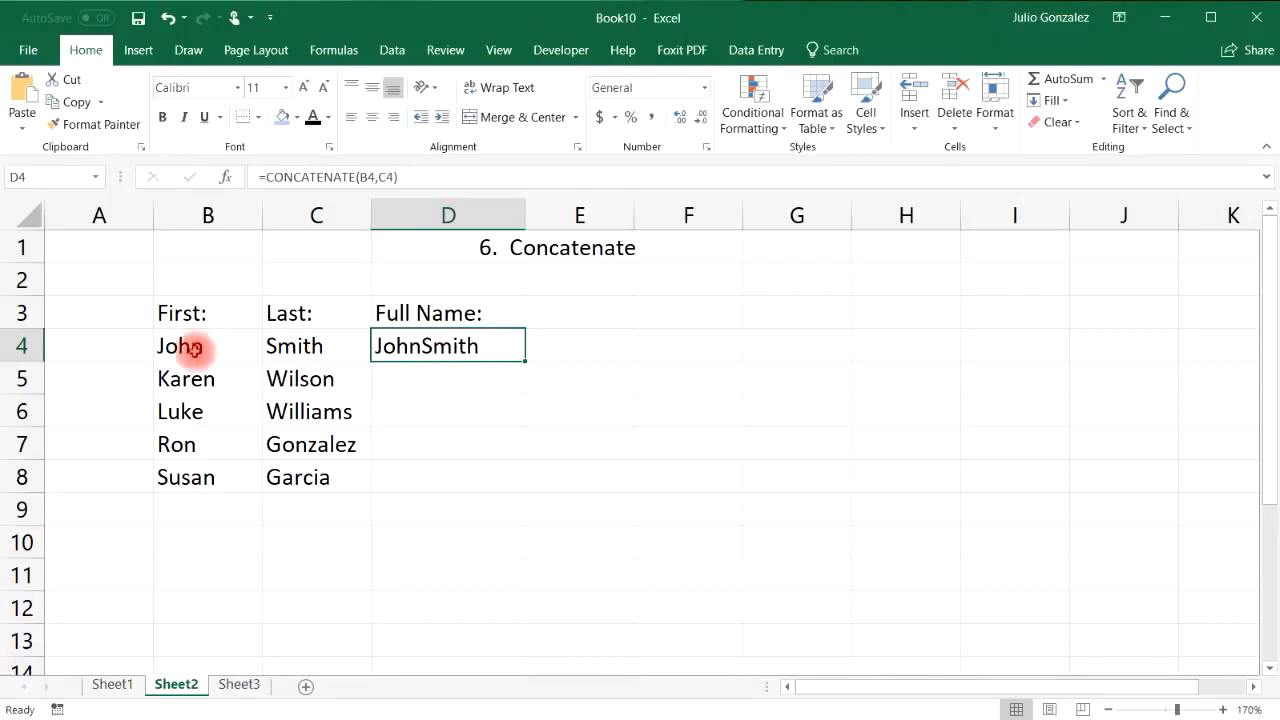
{"action": "left_click", "coordinate": [190, 349]}
{"action": "left_click", "coordinate": [303, 346]}
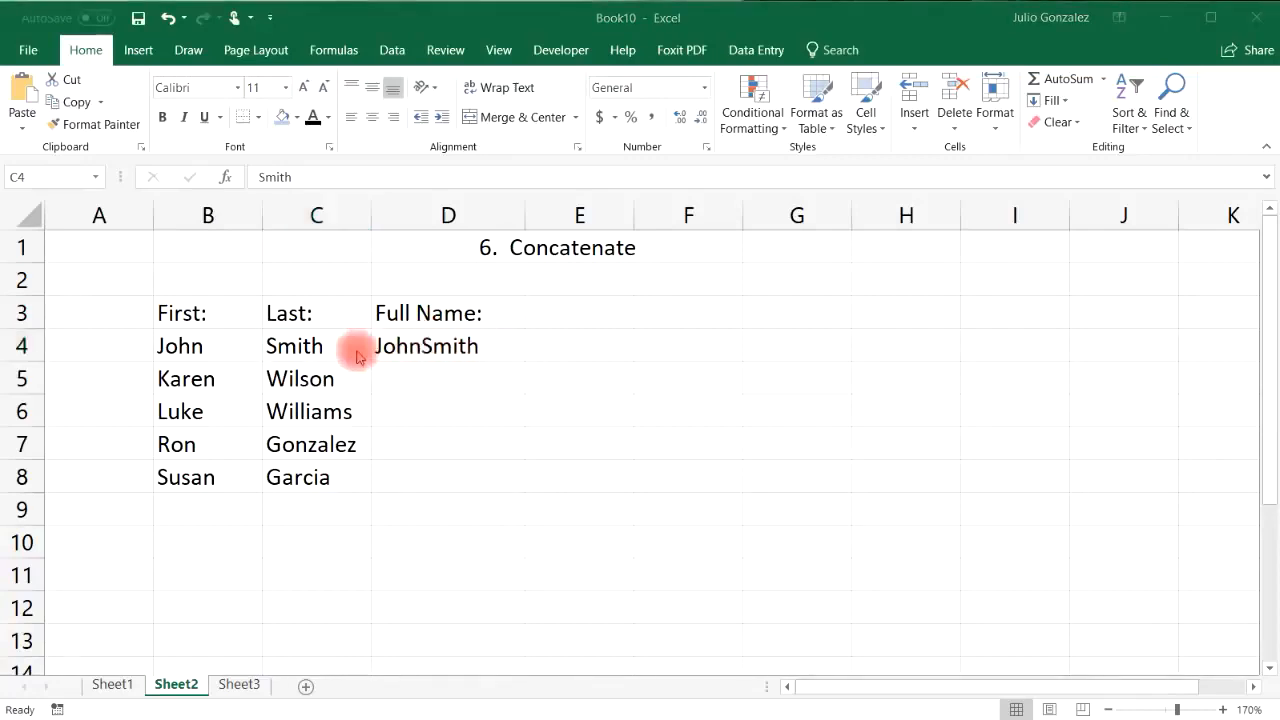
{"action": "left_click", "coordinate": [430, 339]}
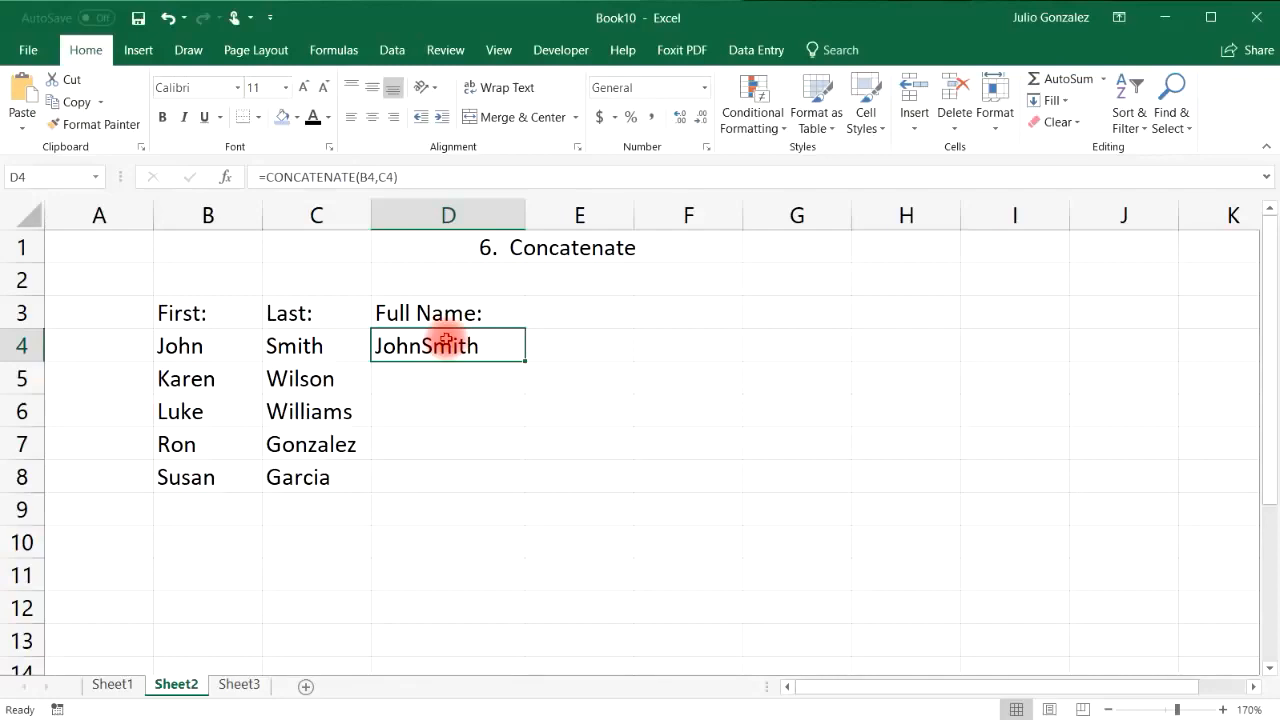
{"action": "double_click", "coordinate": [452, 345]}
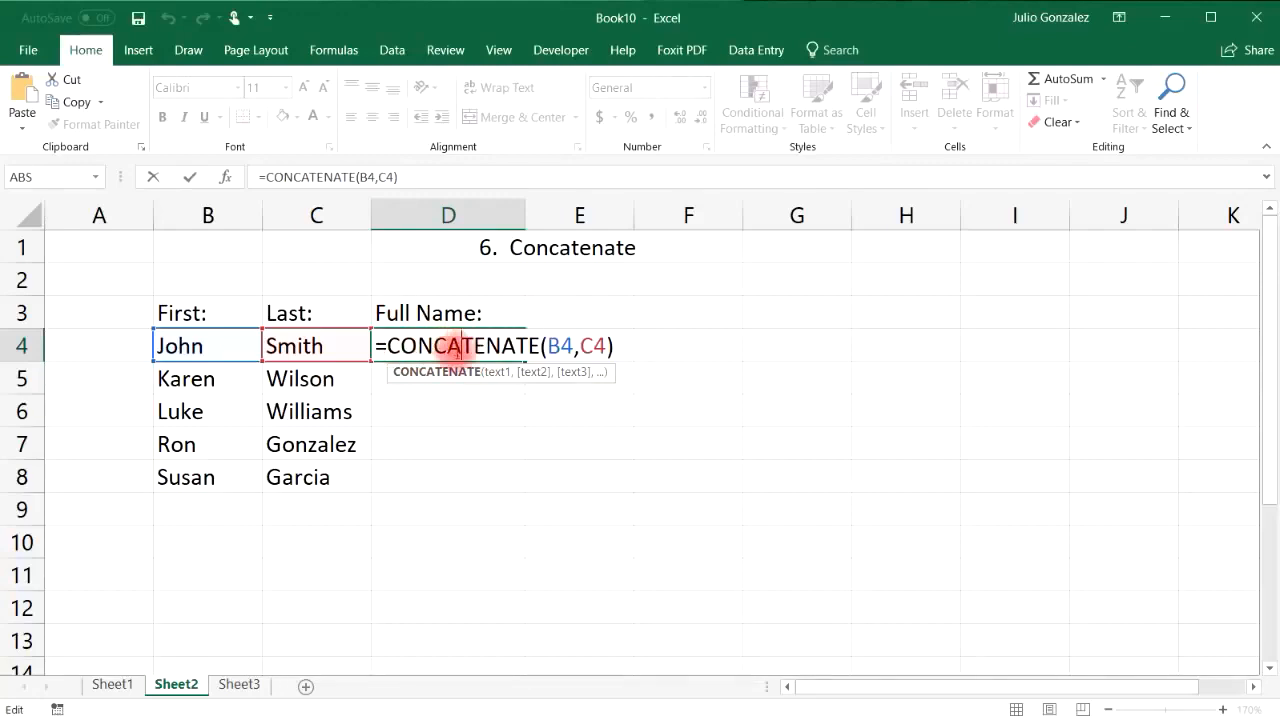
{"action": "left_click", "coordinate": [579, 345]}
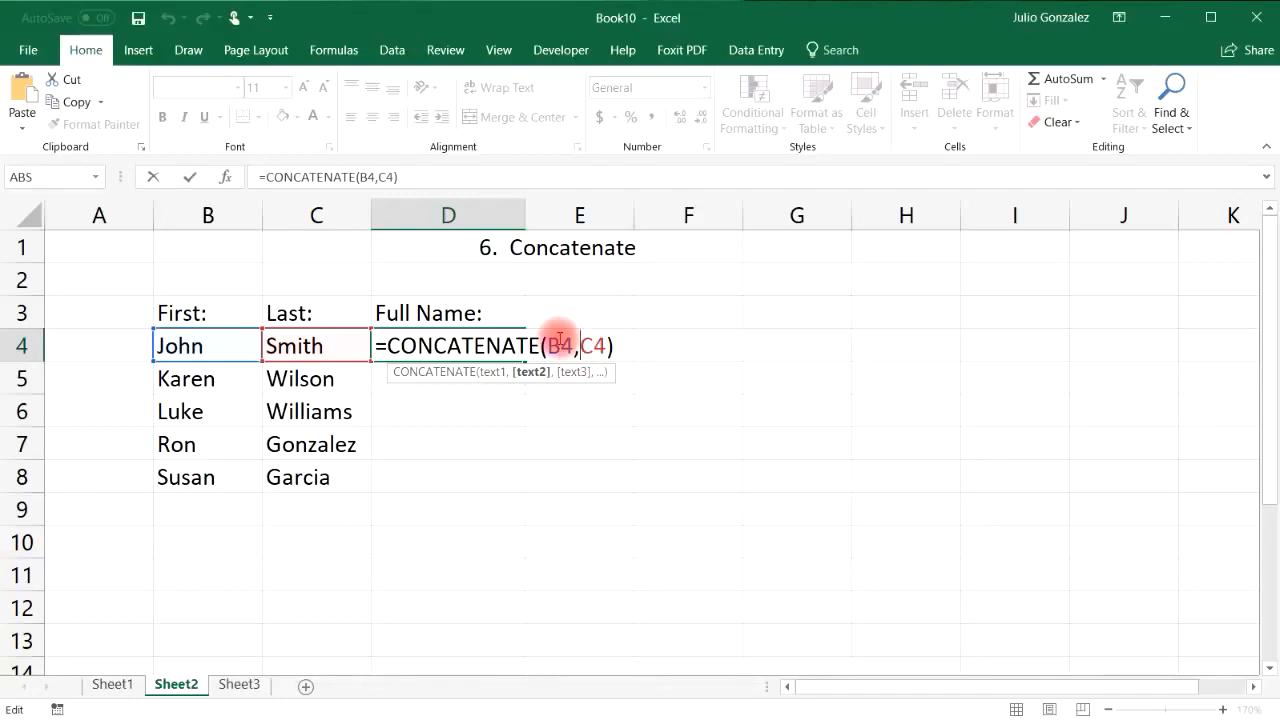
{"action": "type", "text": "\" \","}
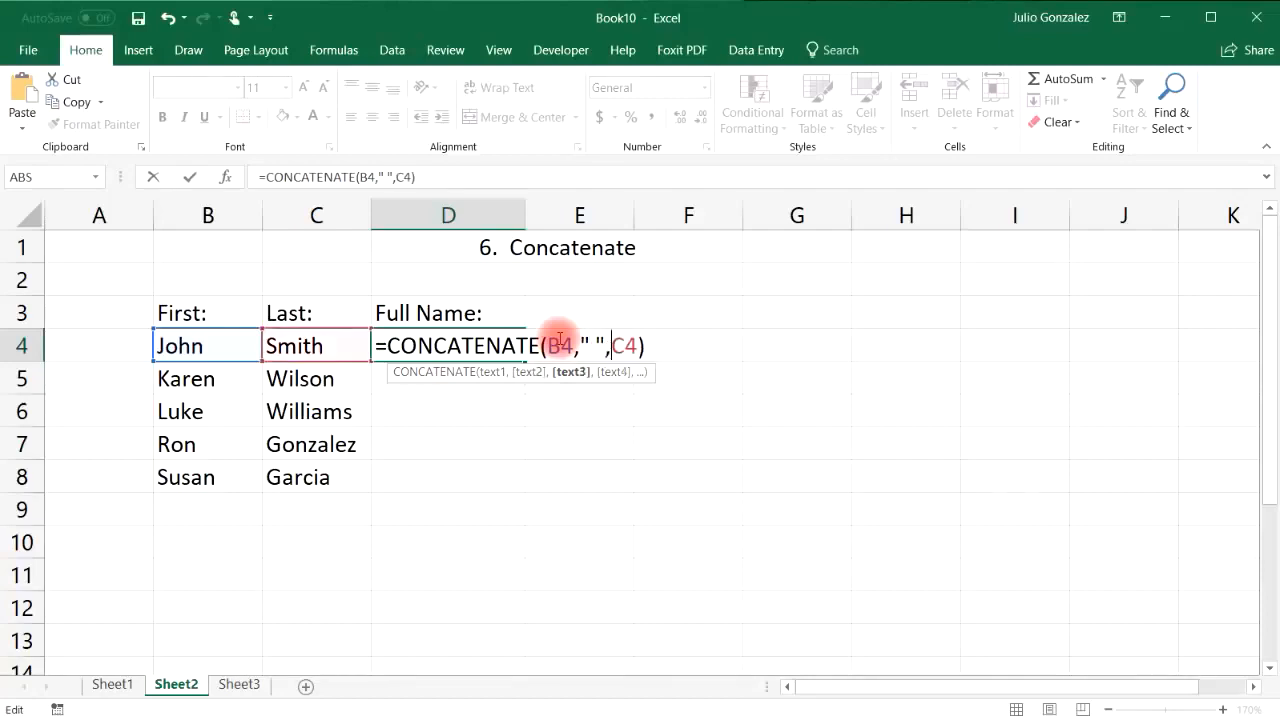
{"action": "key", "text": "Return"}
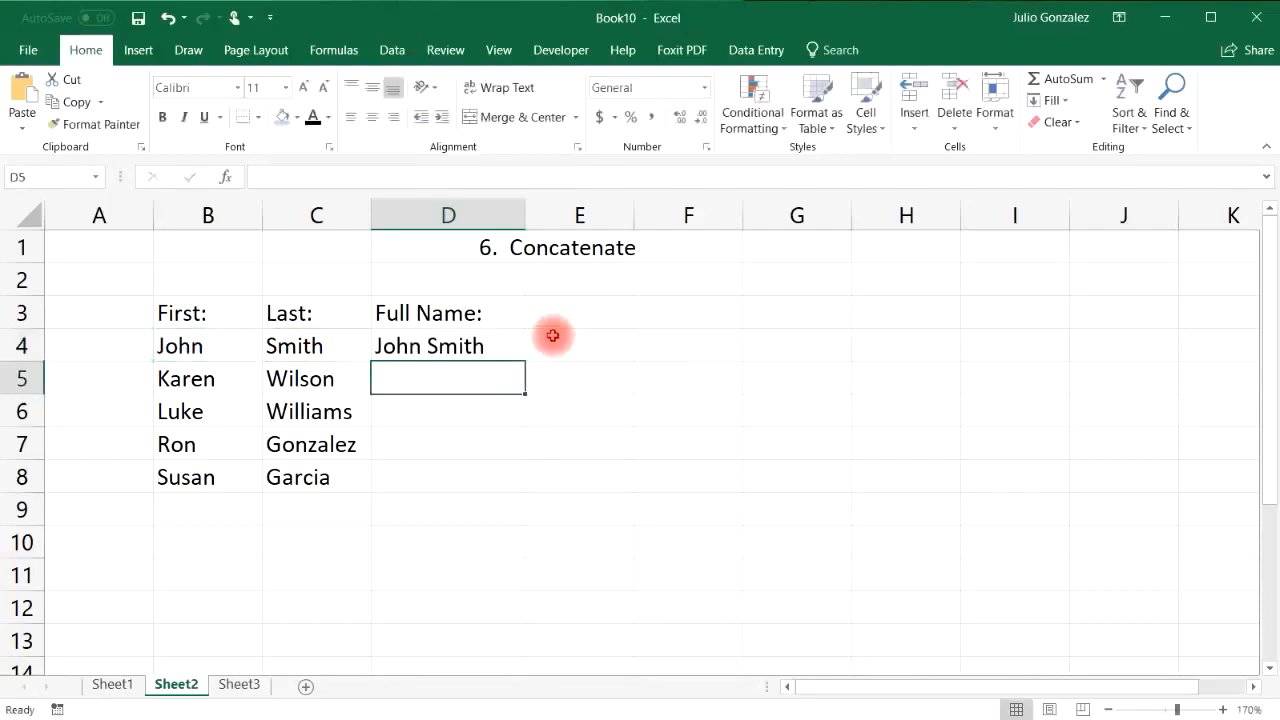
Step: Fill the CONCATENATE formula from D4 down through D8
{"action": "left_click", "coordinate": [480, 343]}
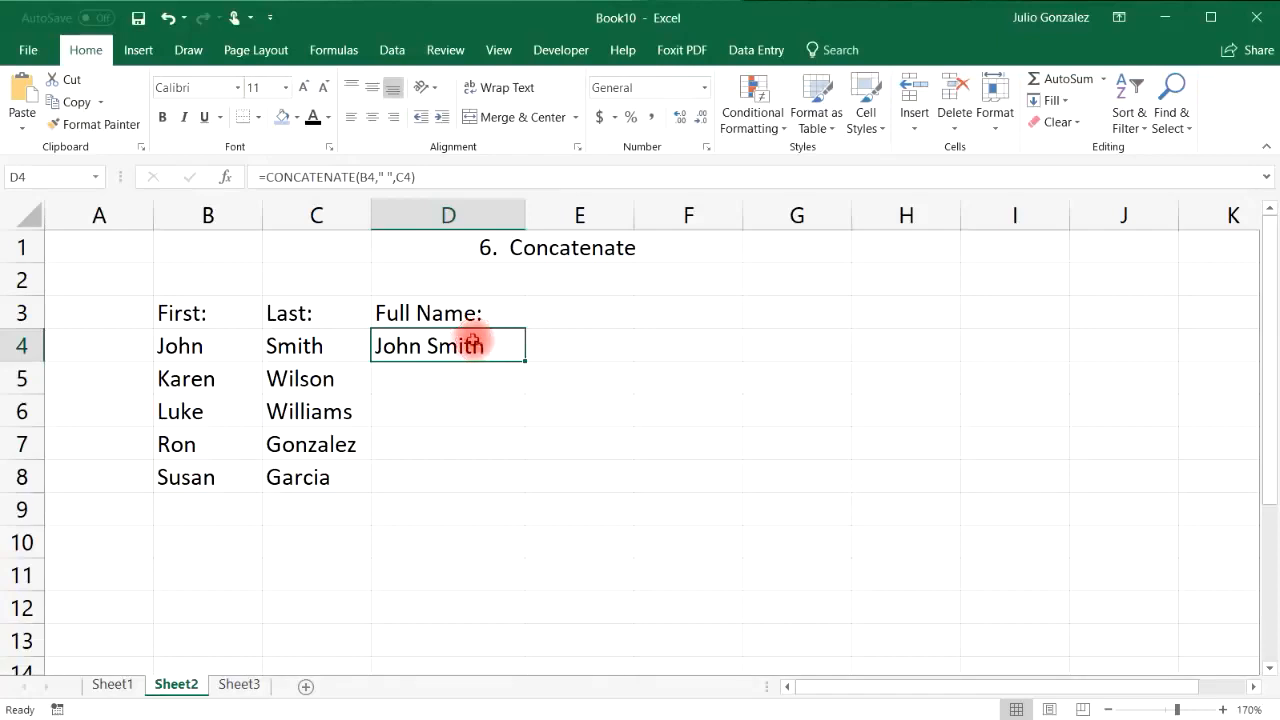
{"action": "left_click_drag", "start_coordinate": [524, 361], "coordinate": [520, 488]}
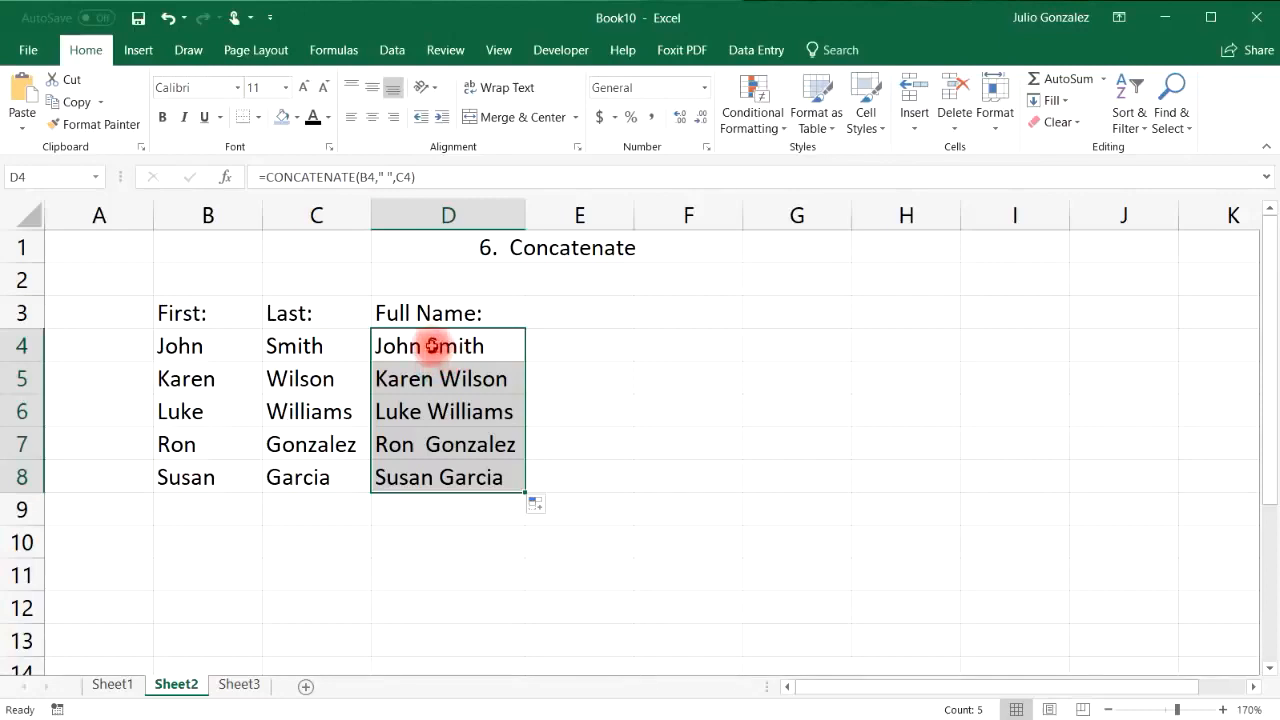
{"action": "left_click", "coordinate": [598, 336]}
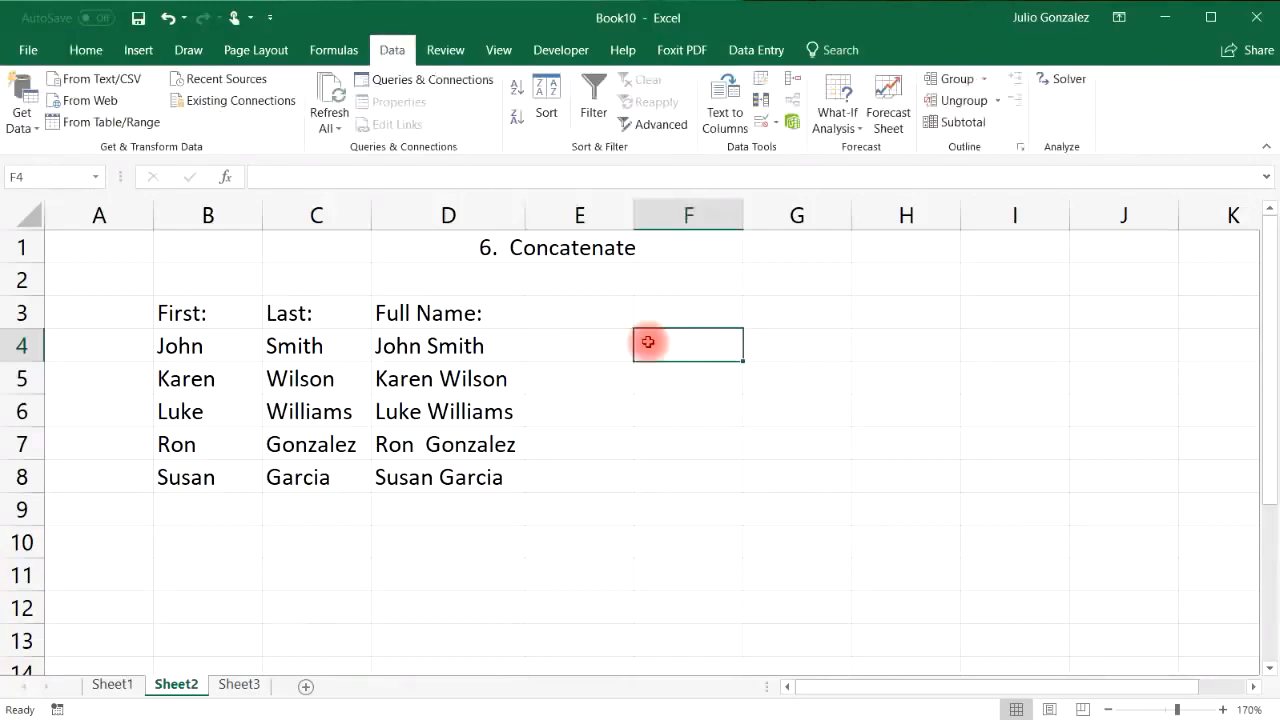
Step: Enter the formula =TEXTJOIN(" ",TRUE,B4,C4) in cell E4
{"action": "left_click", "coordinate": [586, 343]}
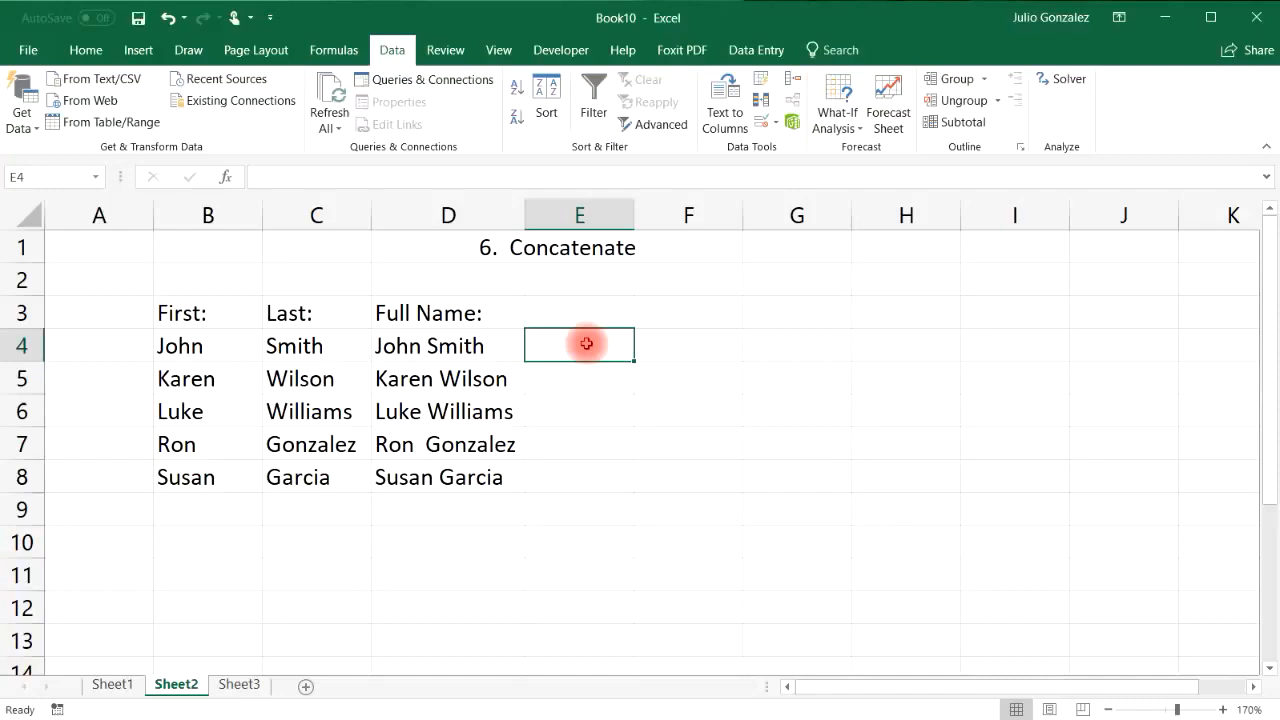
{"action": "type", "text": "="}
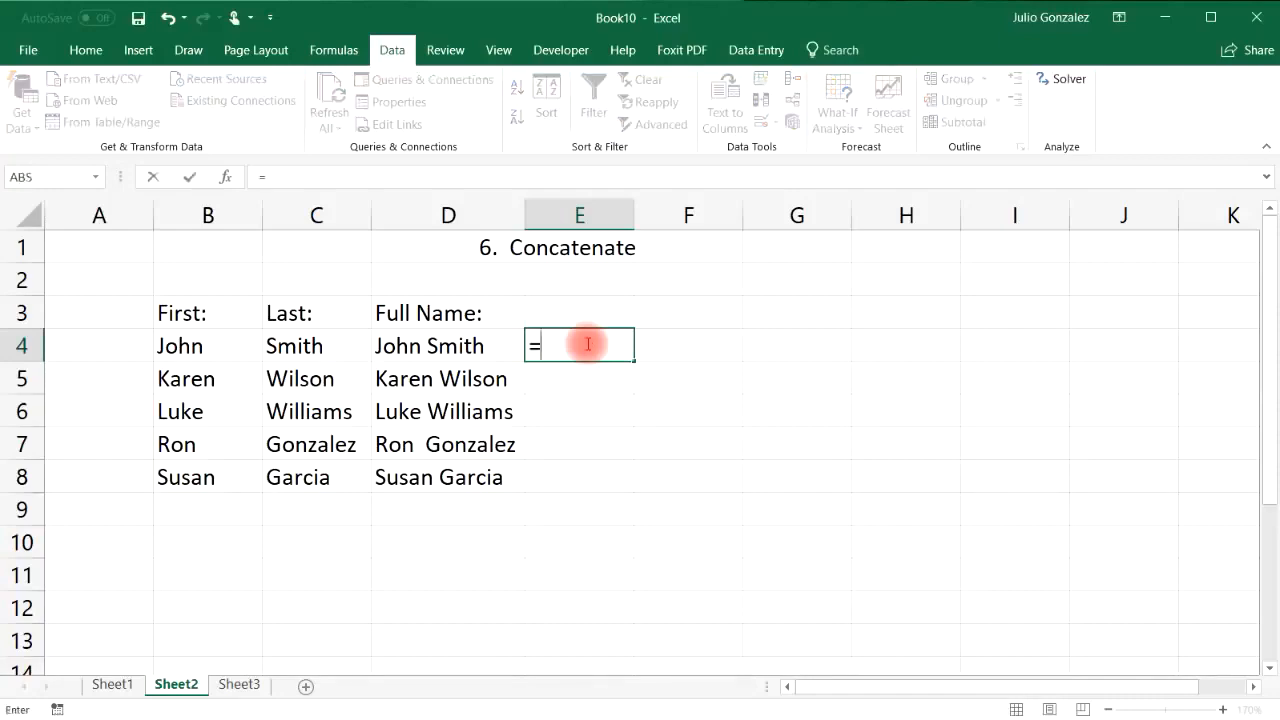
{"action": "type", "text": "textjoin"}
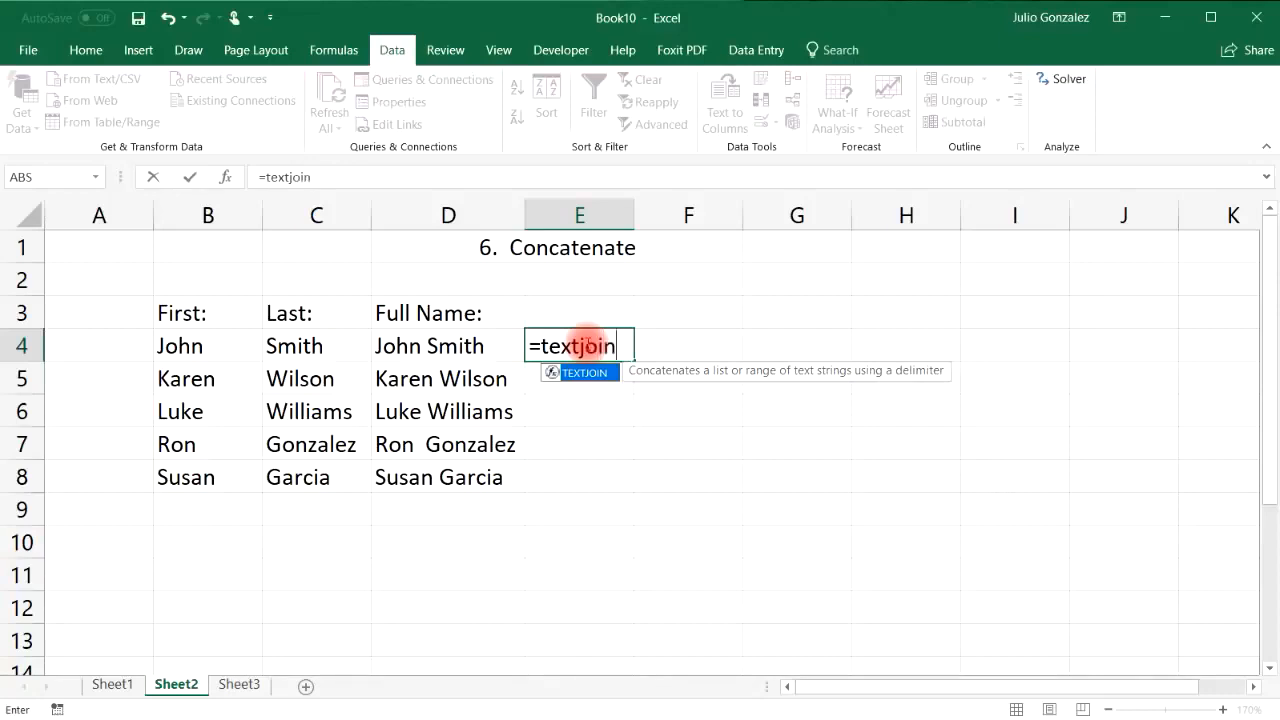
{"action": "type", "text": "("}
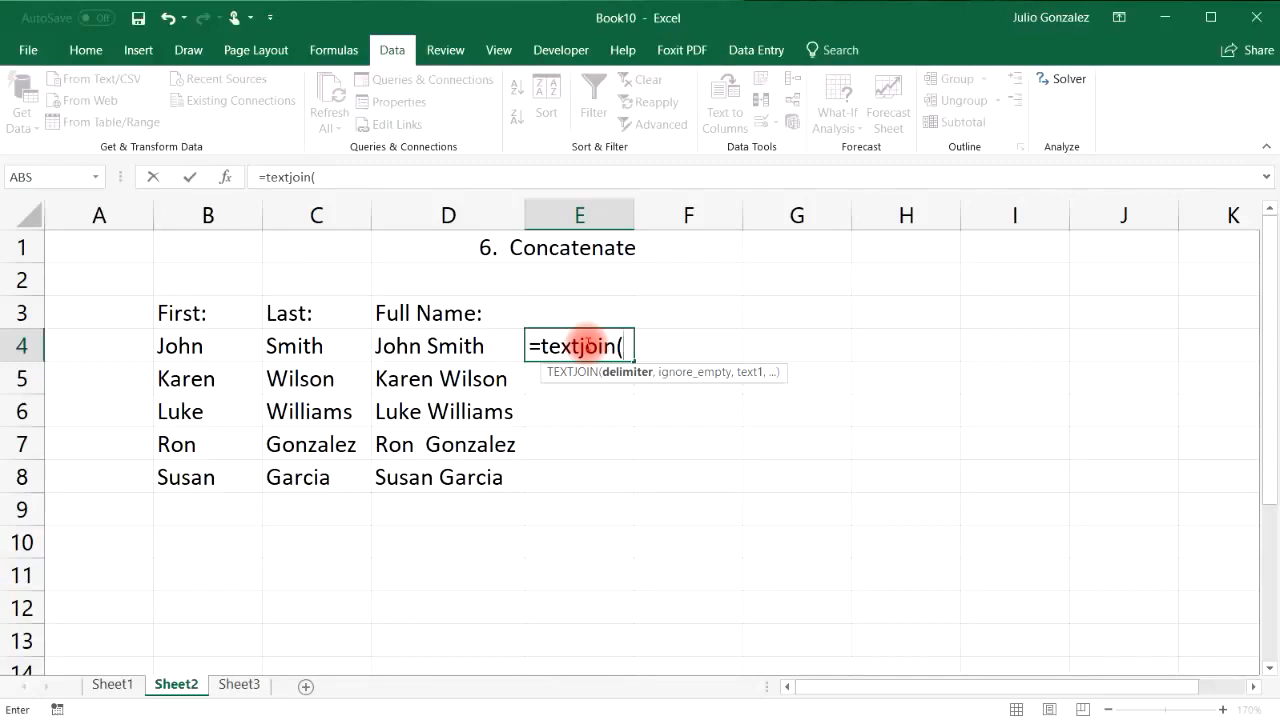
{"action": "type", "text": "\" \","}
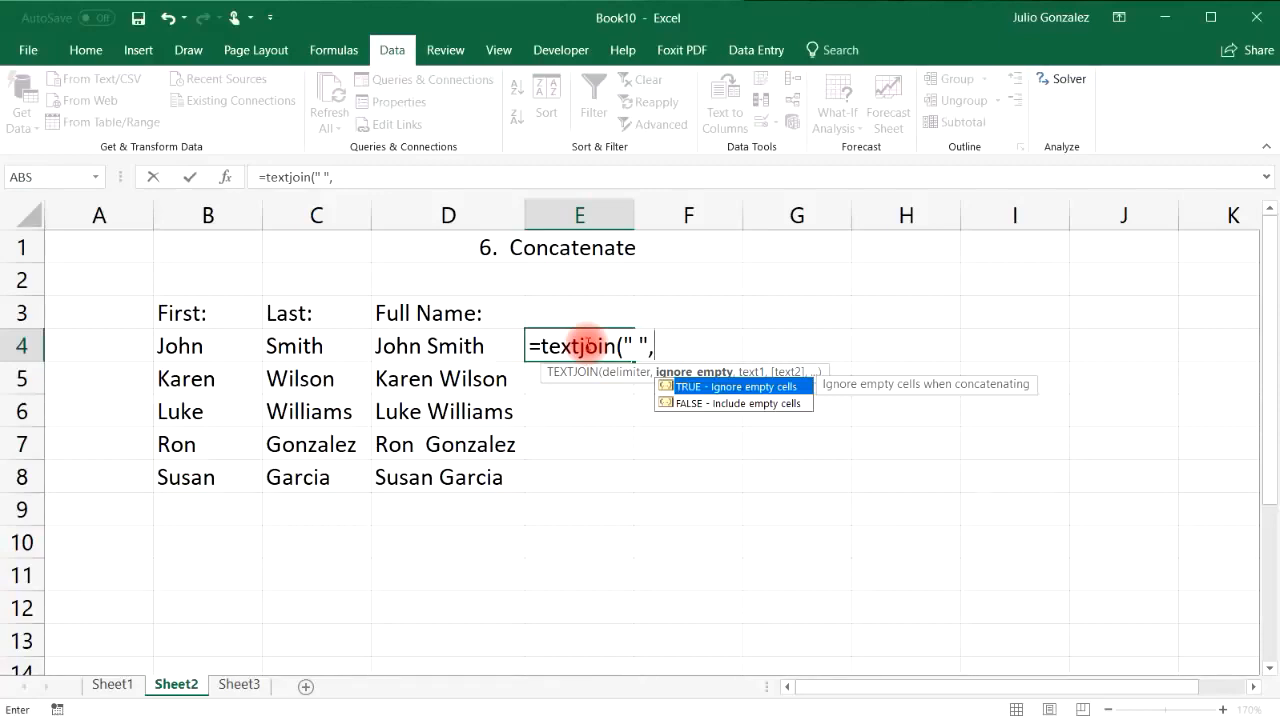
{"action": "type", "text": "true,"}
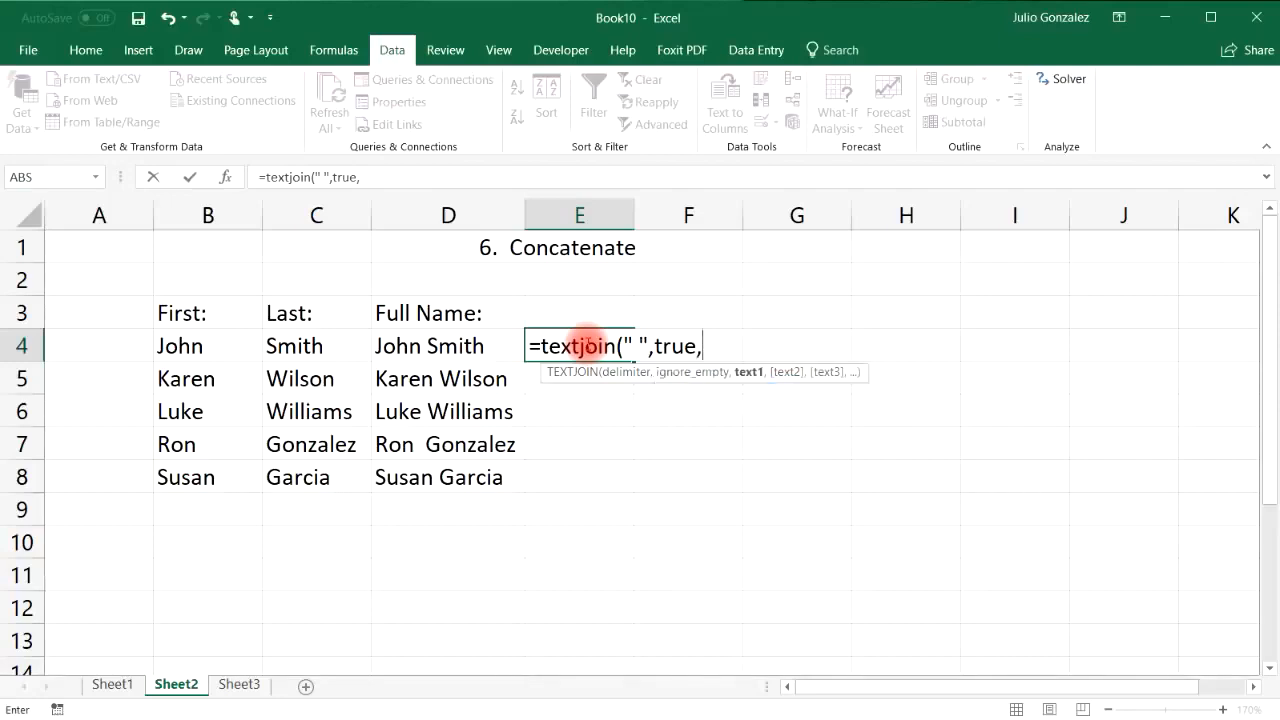
{"action": "left_click", "coordinate": [186, 345]}
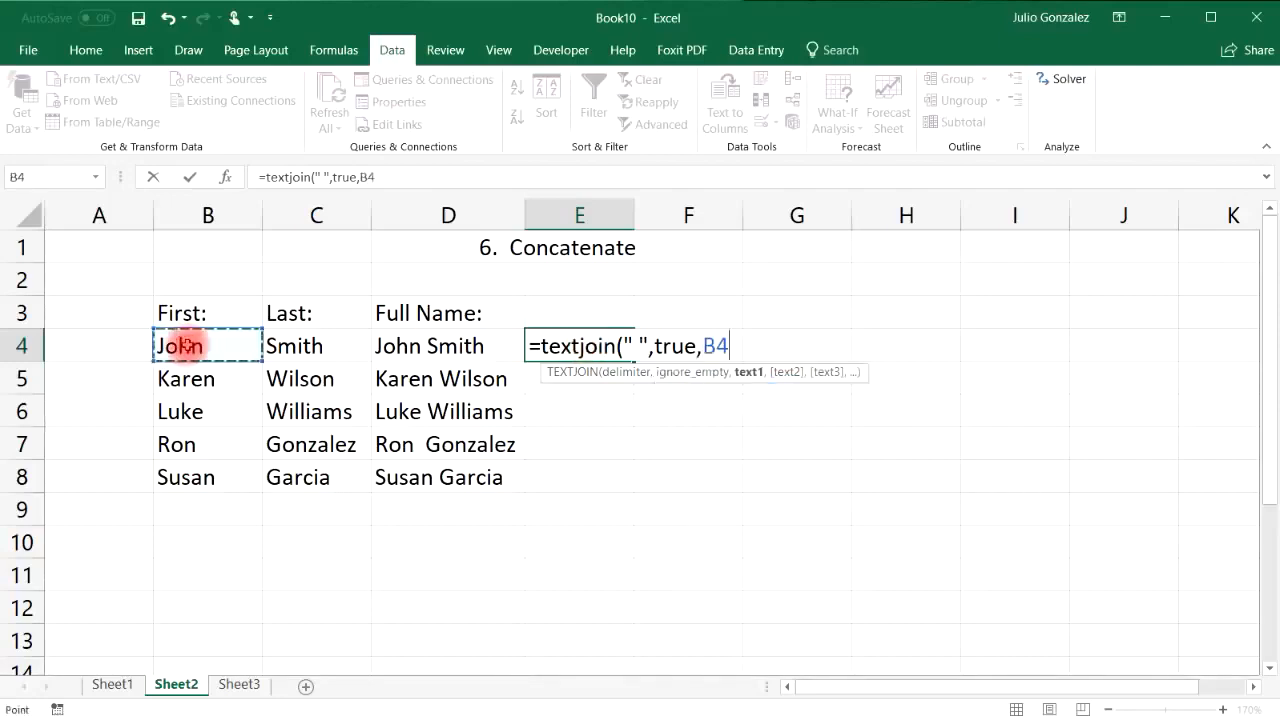
{"action": "type", "text": ","}
{"action": "left_click", "coordinate": [298, 345]}
{"action": "type", "text": ")"}
{"action": "key", "text": "Return"}
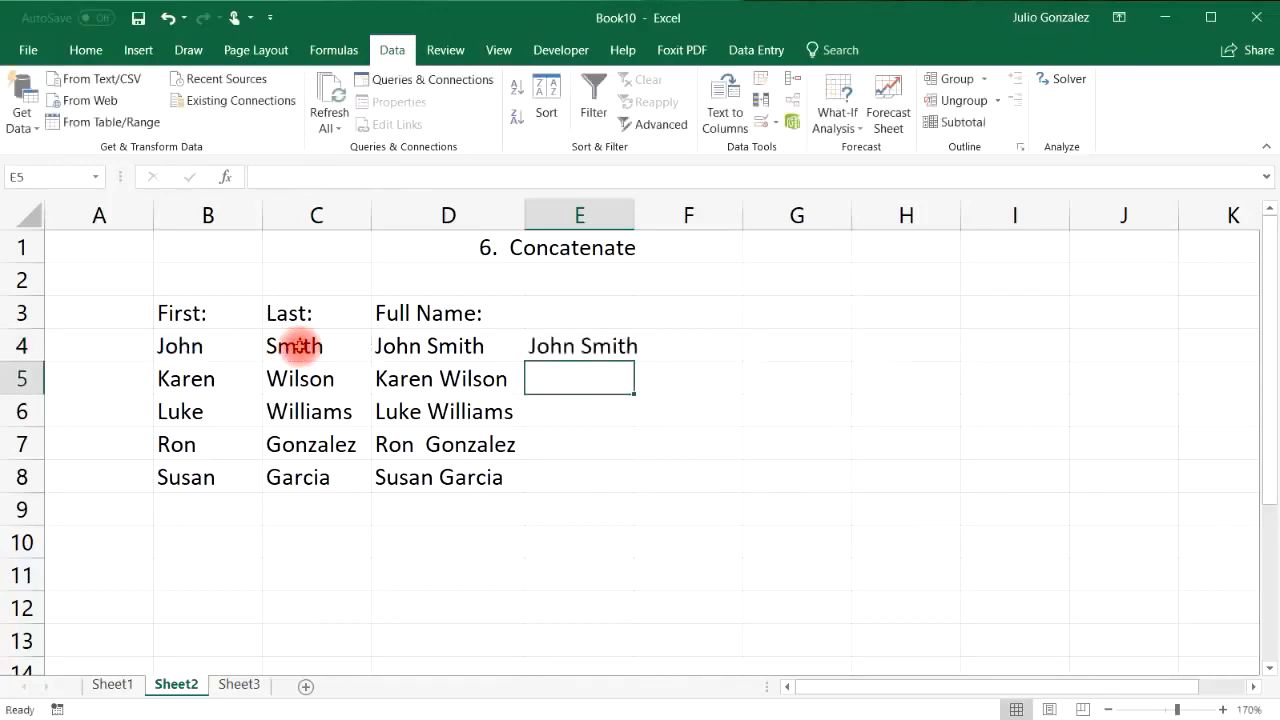
Step: Fill the TEXTJOIN formula from E4 down through E8 and widen column E to fit the names
{"action": "left_click_drag", "start_coordinate": [637, 207], "coordinate": [659, 210]}
{"action": "left_click", "coordinate": [608, 343]}
{"action": "left_click_drag", "start_coordinate": [659, 360], "coordinate": [651, 484]}
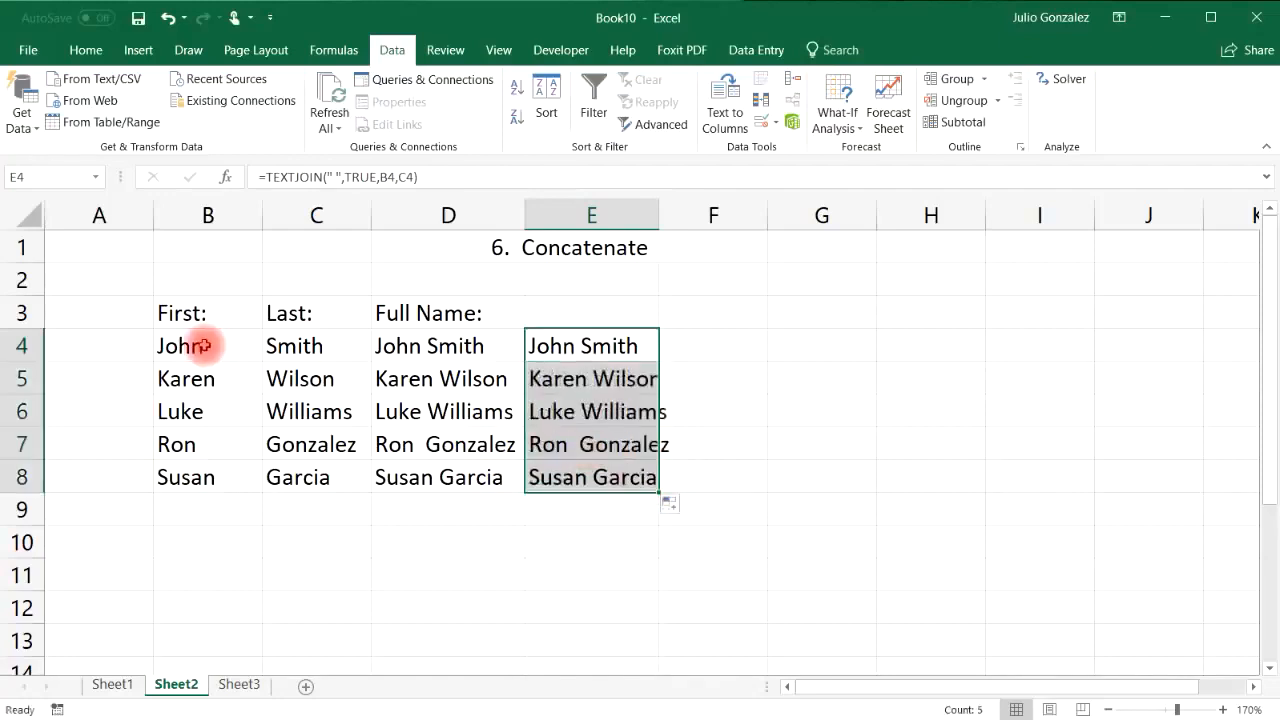
{"action": "left_click_drag", "start_coordinate": [673, 212], "coordinate": [686, 209]}
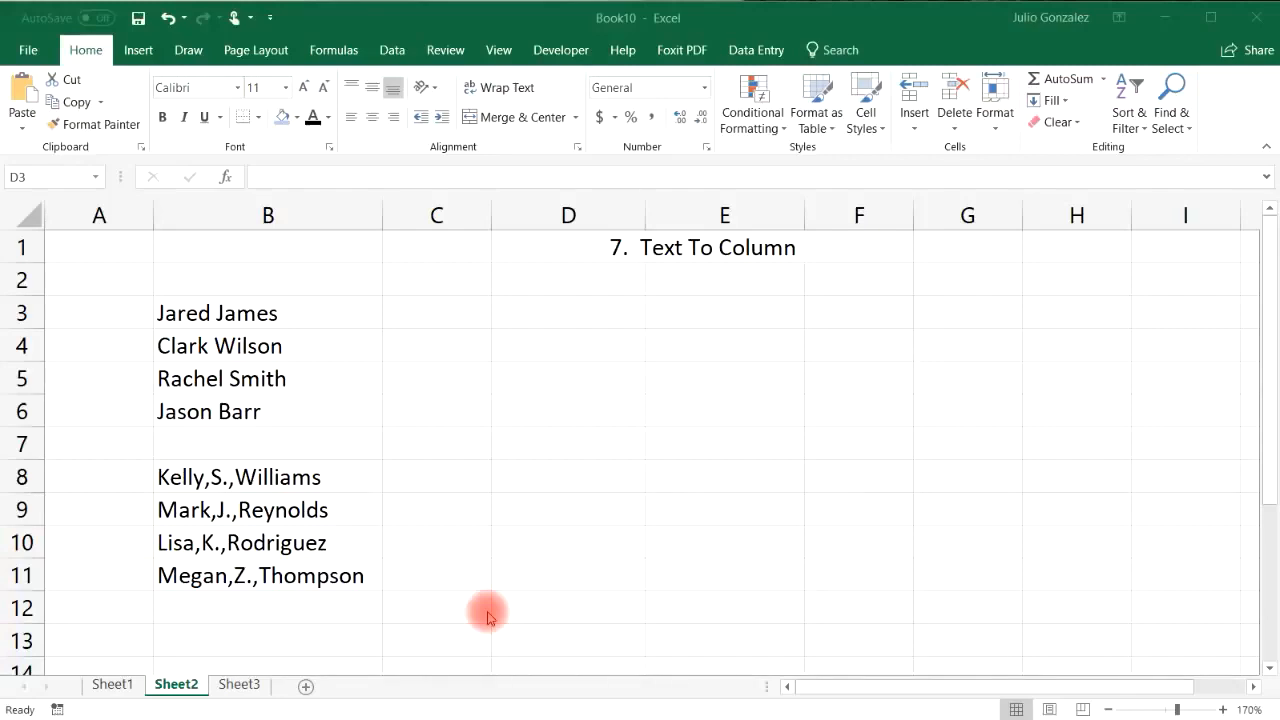
Step: Start Text to Columns on B3:B6 as delimited data, with Space as the only delimiter instead of Tab
{"action": "left_click_drag", "start_coordinate": [263, 309], "coordinate": [279, 410]}
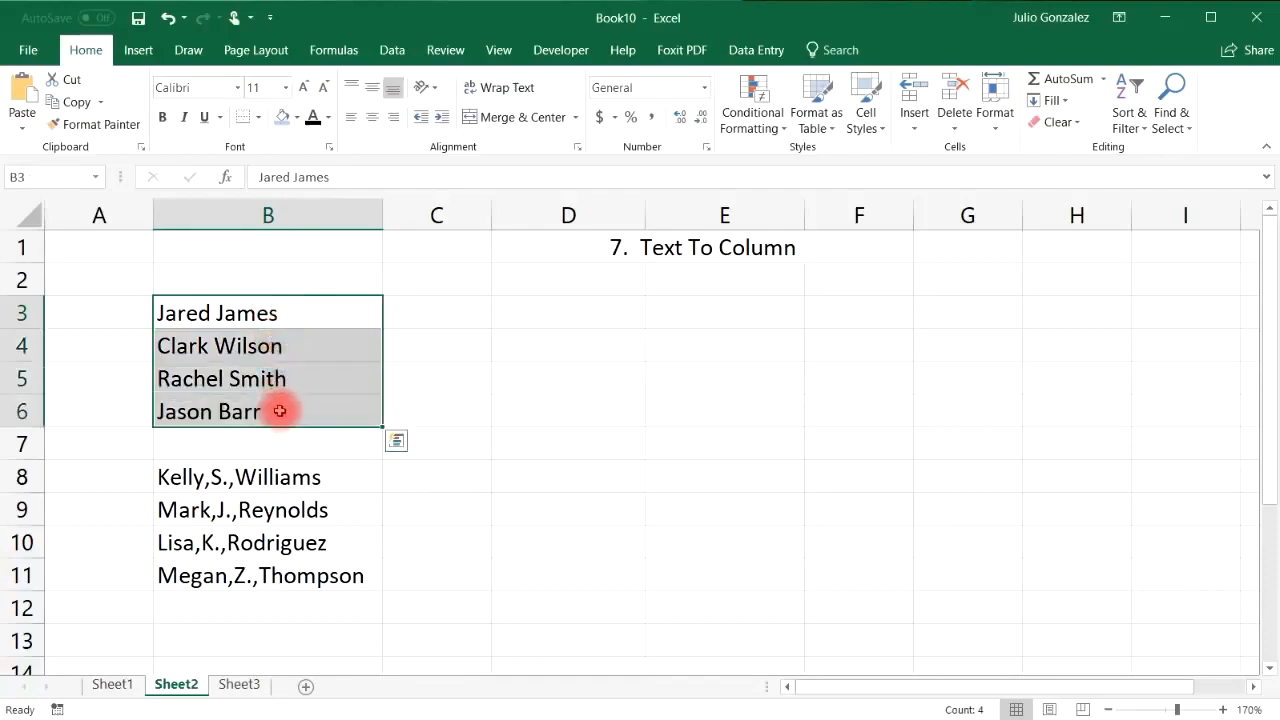
{"action": "left_click", "coordinate": [394, 48]}
{"action": "left_click", "coordinate": [727, 105]}
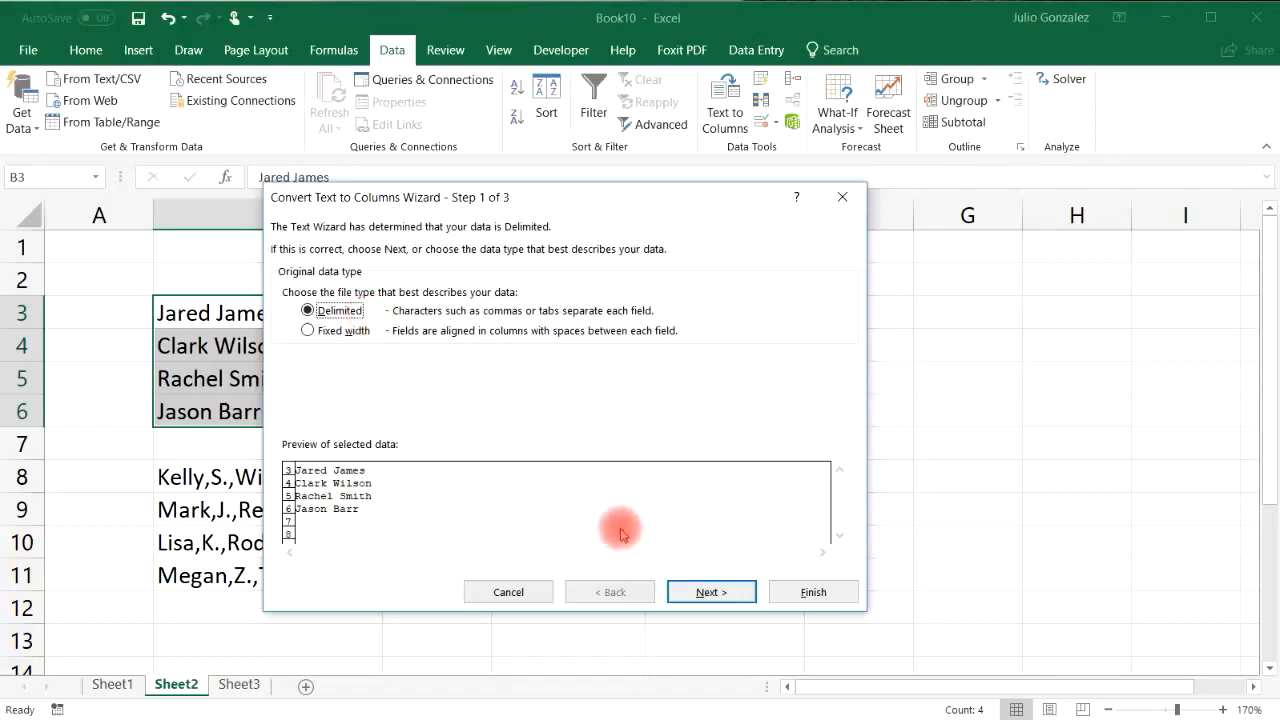
{"action": "left_click", "coordinate": [712, 593]}
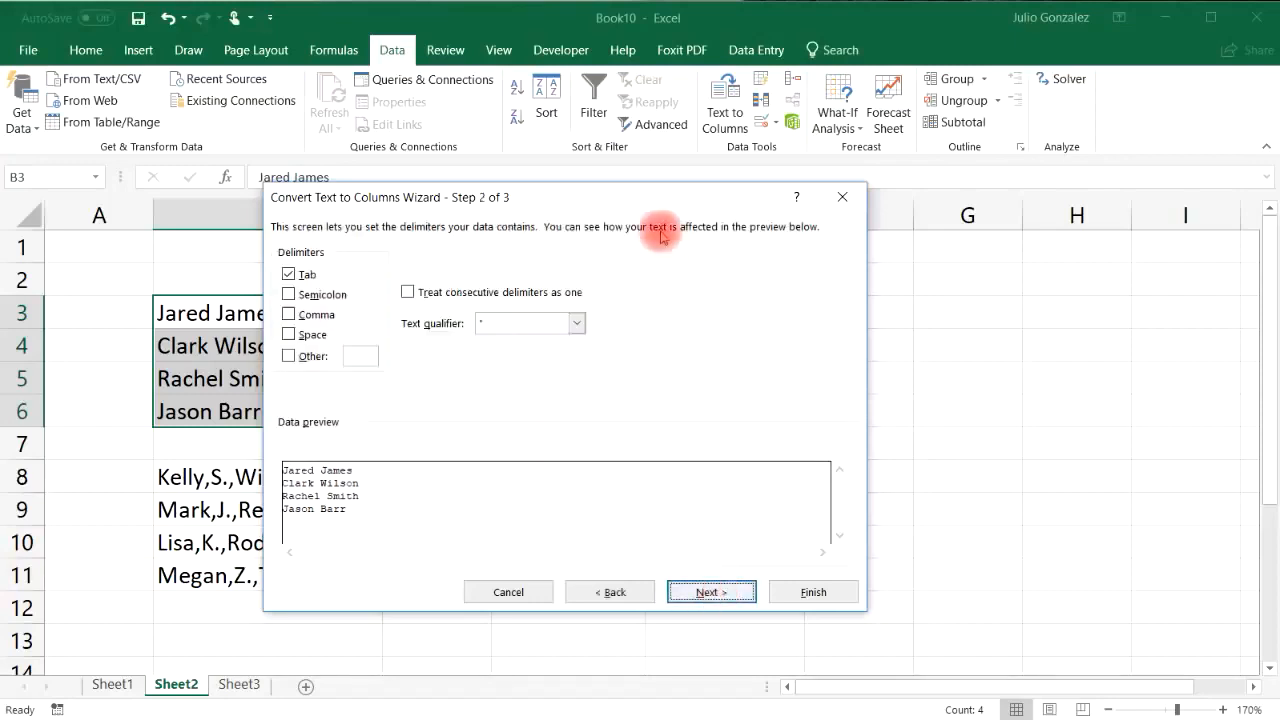
{"action": "left_click_drag", "start_coordinate": [657, 194], "coordinate": [840, 204]}
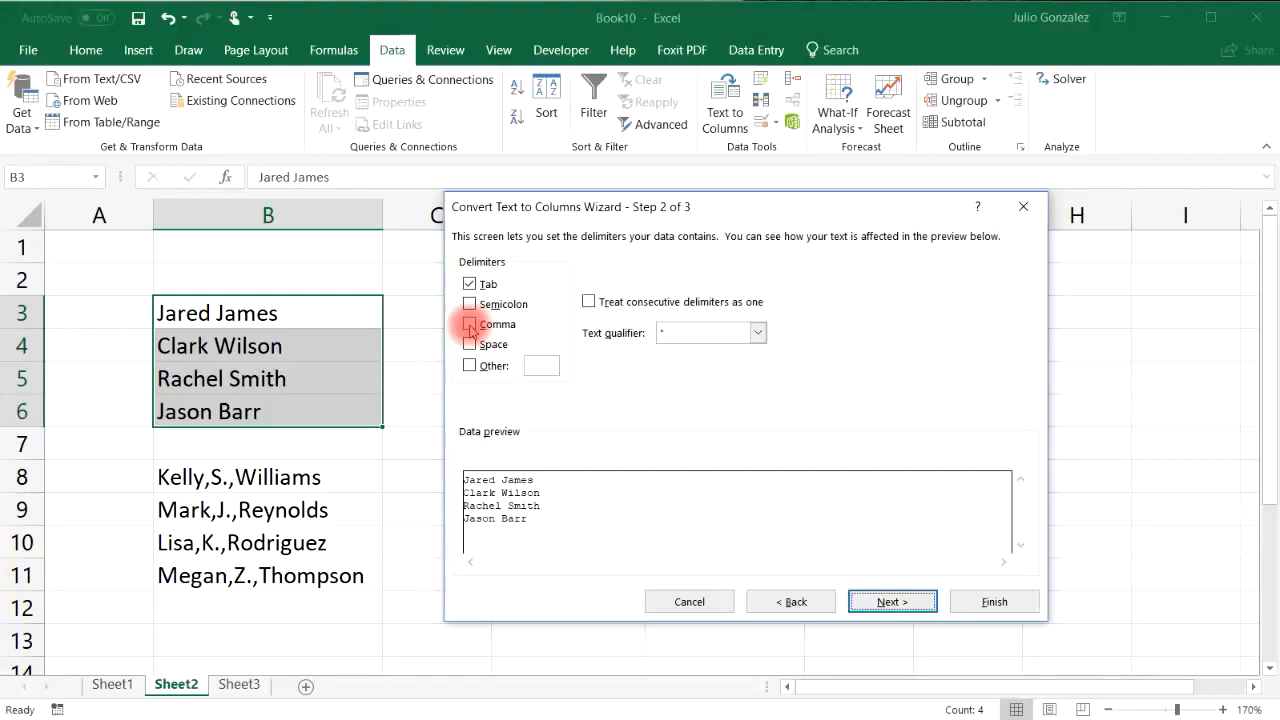
{"action": "left_click", "coordinate": [469, 284]}
{"action": "left_click", "coordinate": [469, 344]}
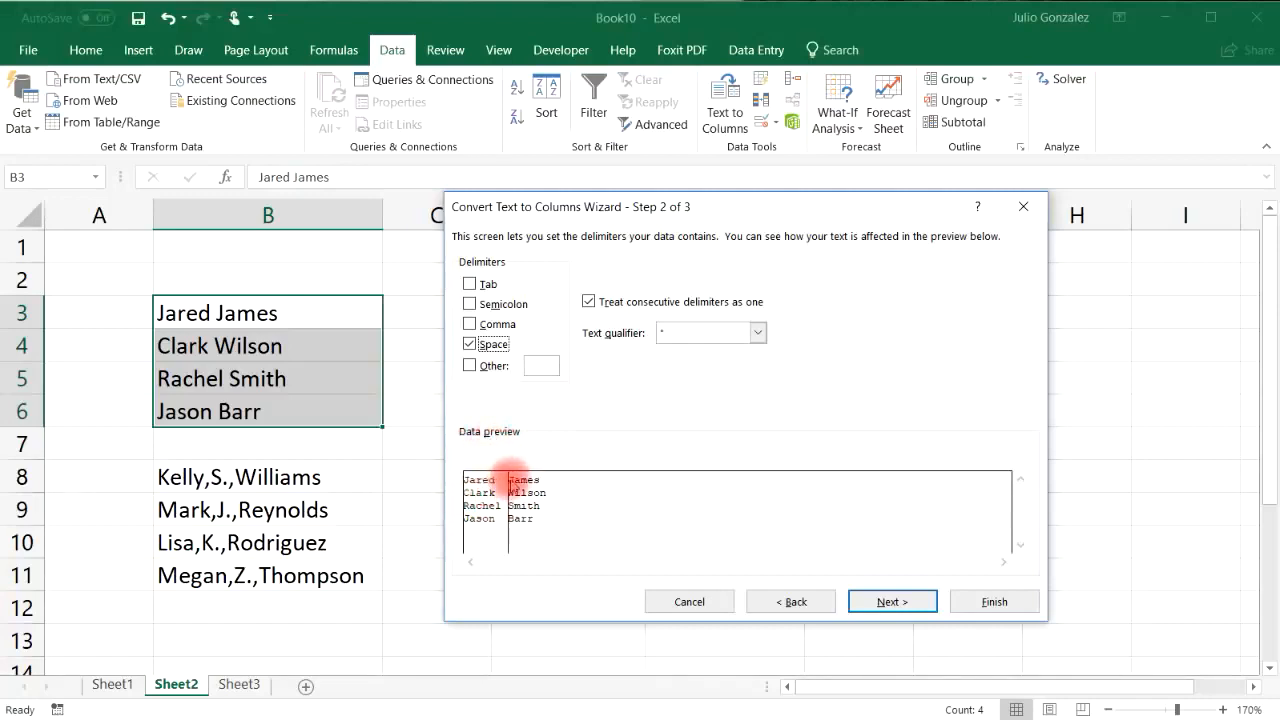
Step: Set the Text to Columns destination to $D$3:$E$6 and finish splitting the names
{"action": "left_click", "coordinate": [886, 605]}
{"action": "left_click", "coordinate": [580, 383]}
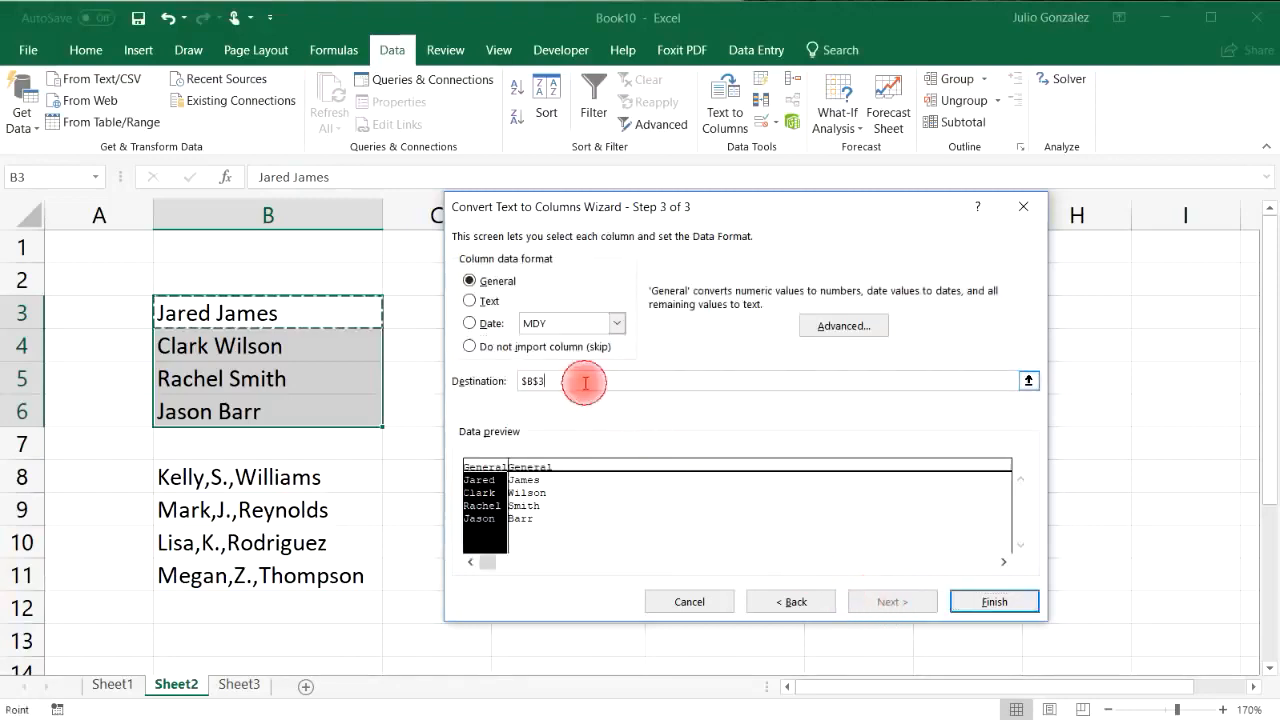
{"action": "double_click", "coordinate": [573, 383]}
{"action": "key", "text": "BackSpace"}
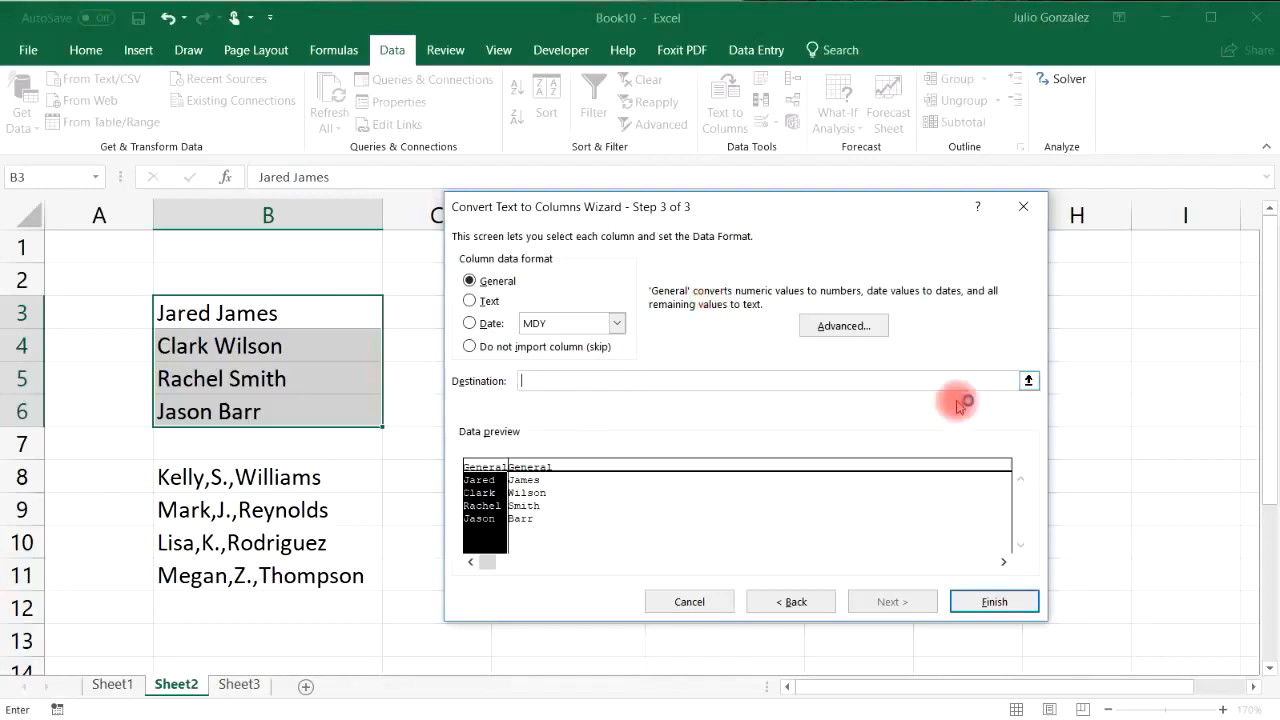
{"action": "left_click", "coordinate": [1029, 380]}
{"action": "left_click_drag", "start_coordinate": [514, 312], "coordinate": [806, 326]}
{"action": "key", "text": "Return"}
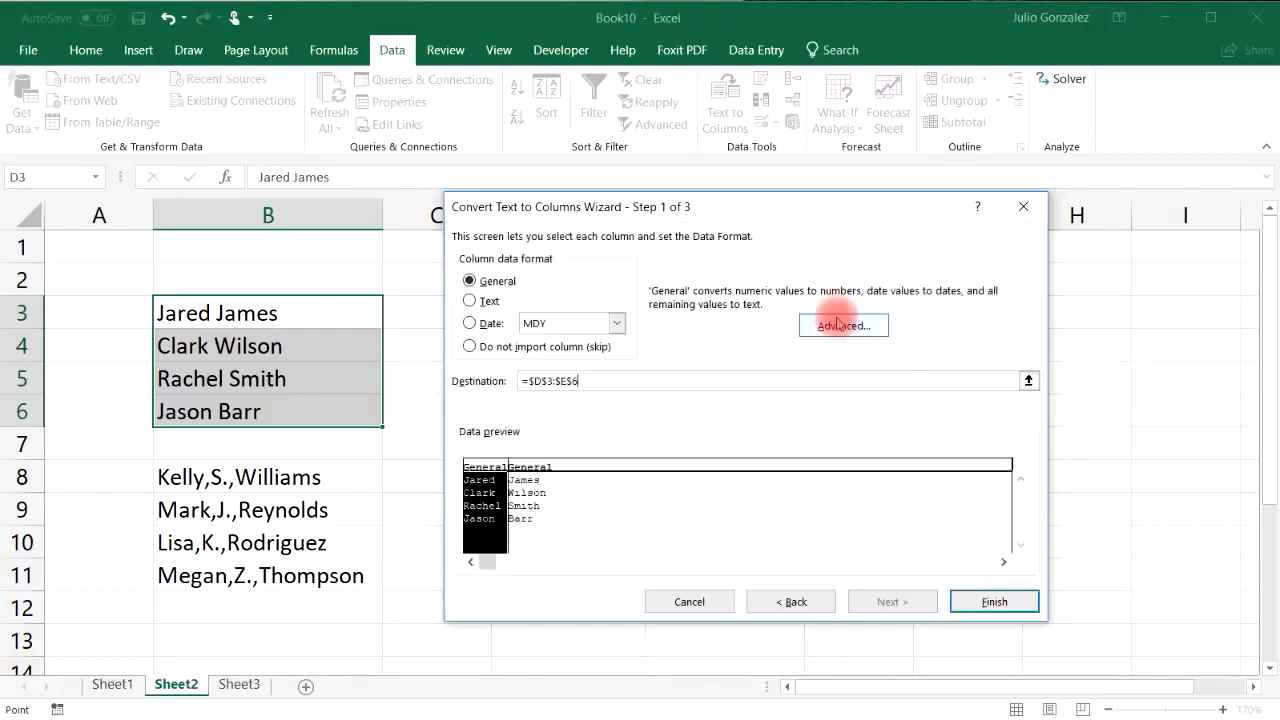
{"action": "left_click", "coordinate": [991, 598]}
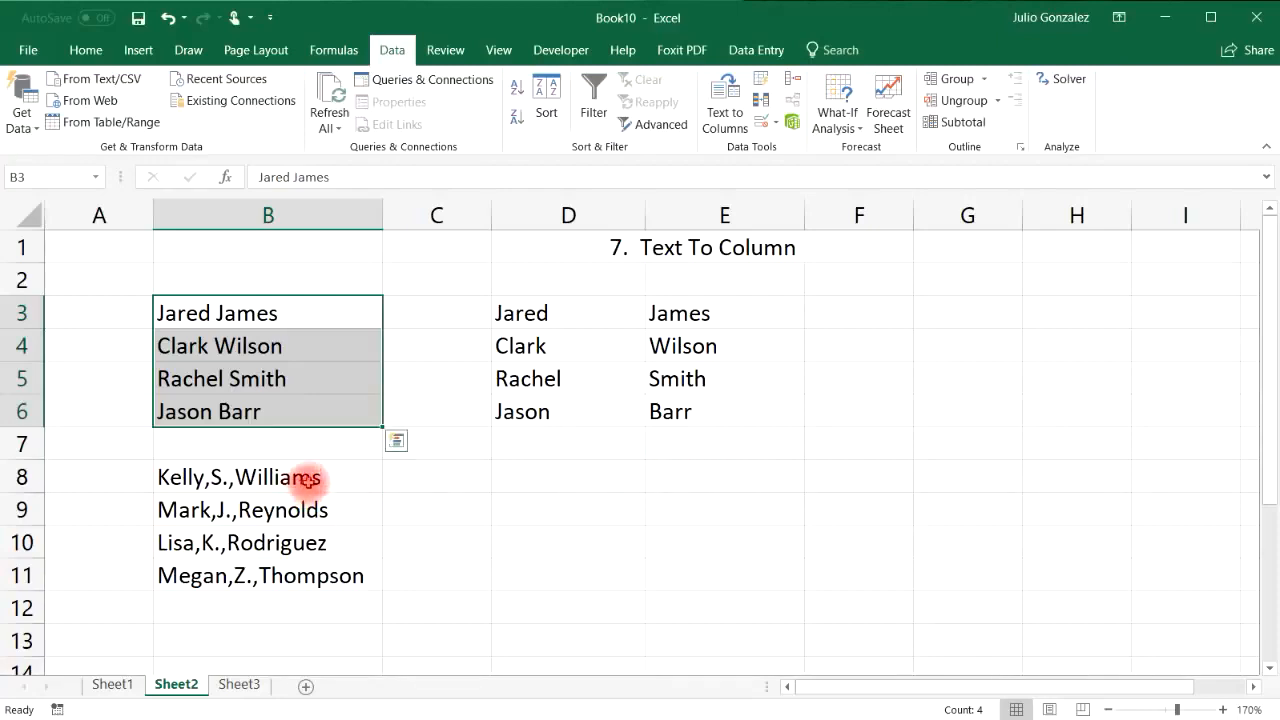
Step: Start Text to Columns on B8:B11 as delimited data, with Comma as the only delimiter instead of Space
{"action": "left_click_drag", "start_coordinate": [310, 480], "coordinate": [310, 578]}
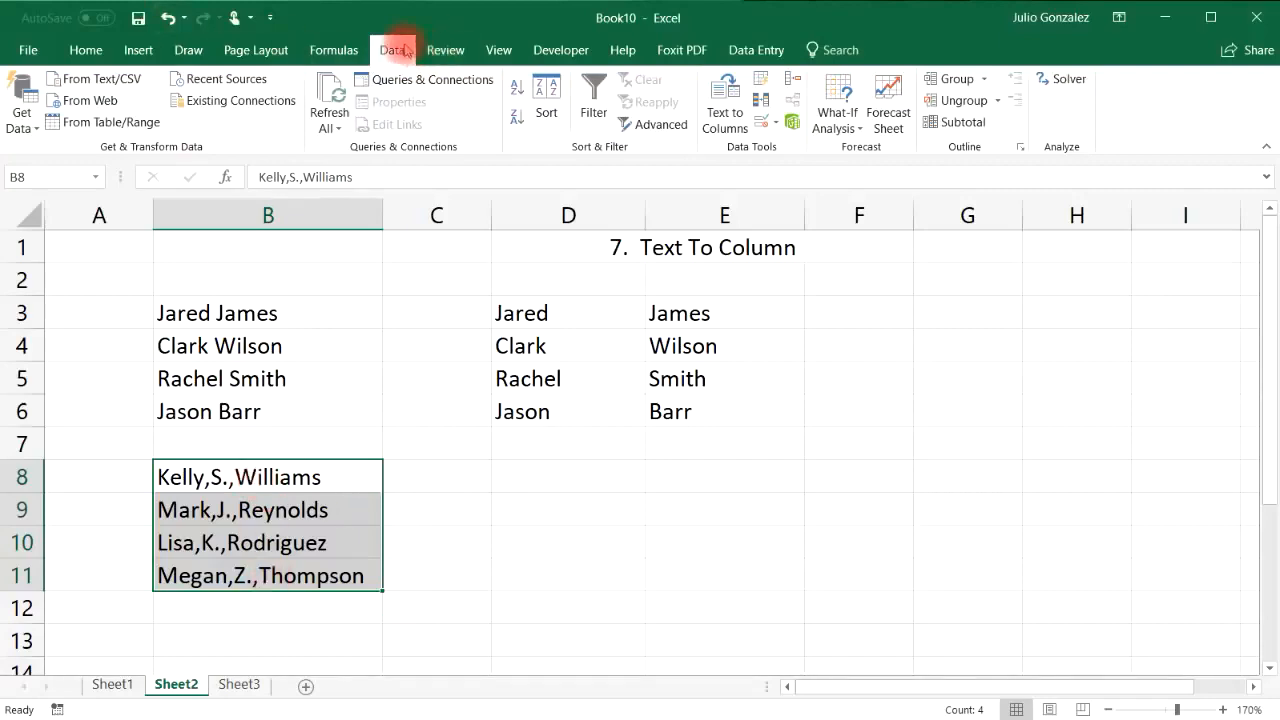
{"action": "left_click", "coordinate": [722, 110]}
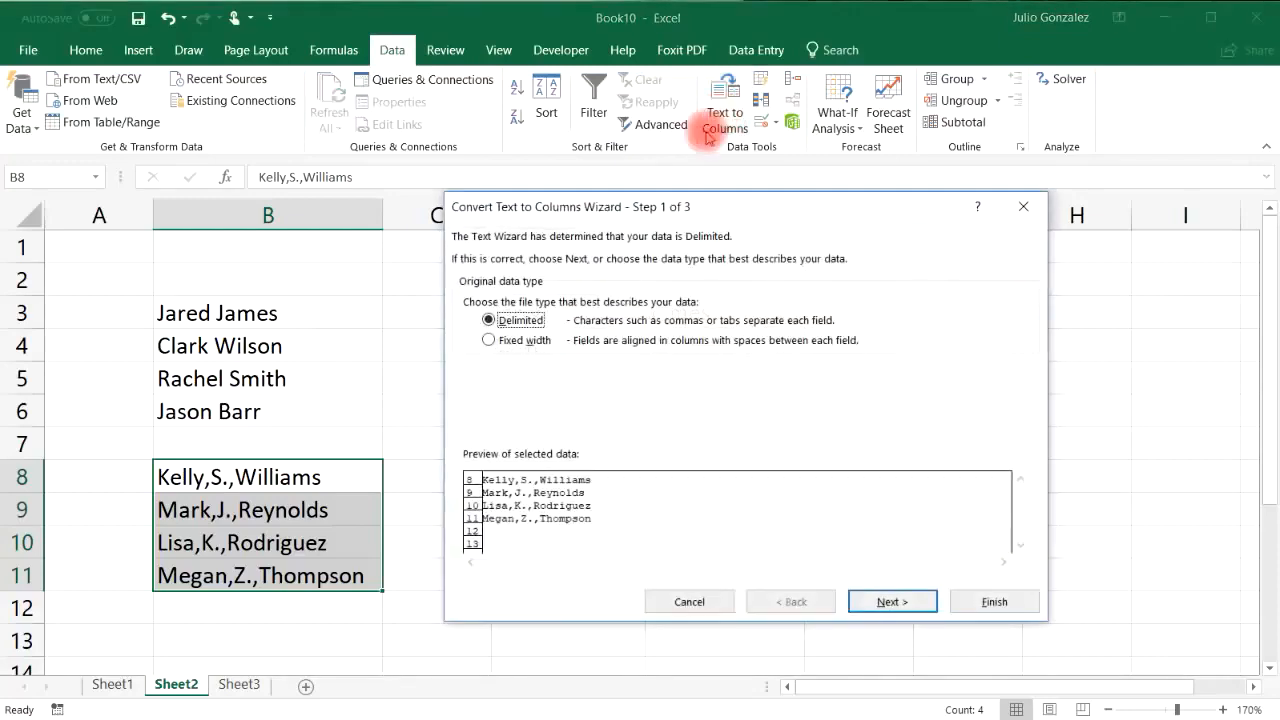
{"action": "left_click", "coordinate": [908, 601]}
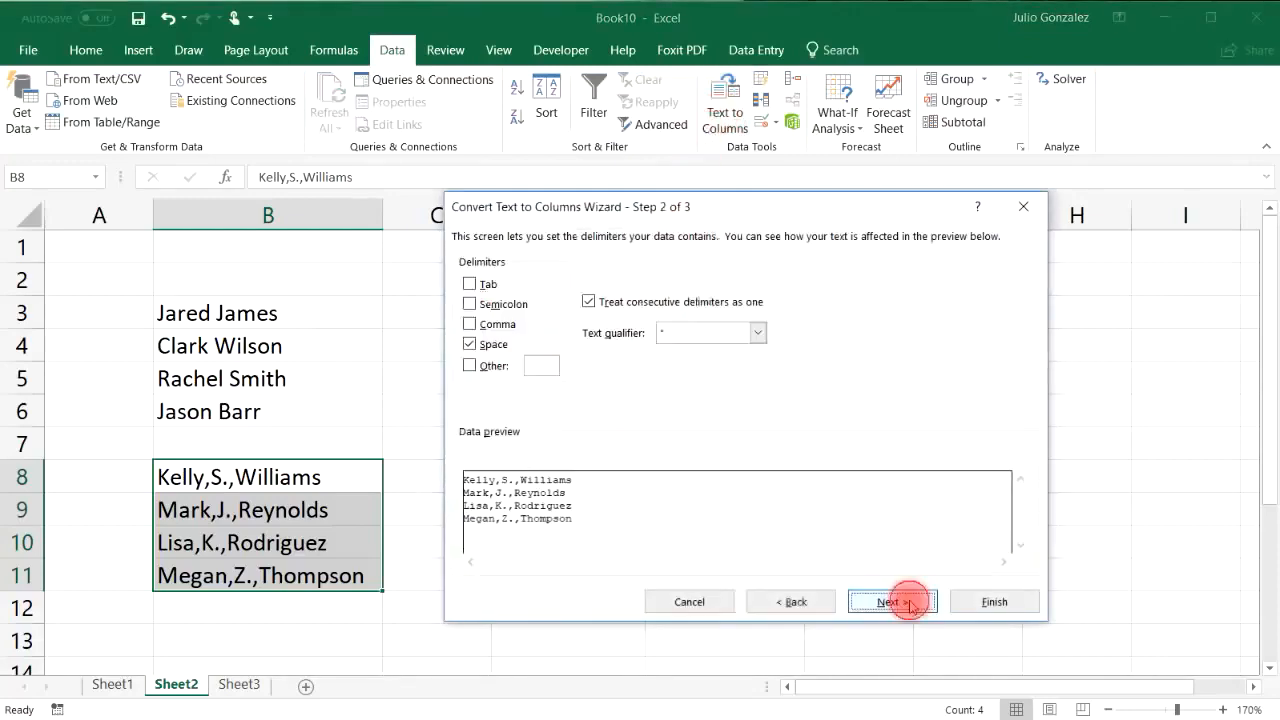
{"action": "left_click", "coordinate": [469, 344]}
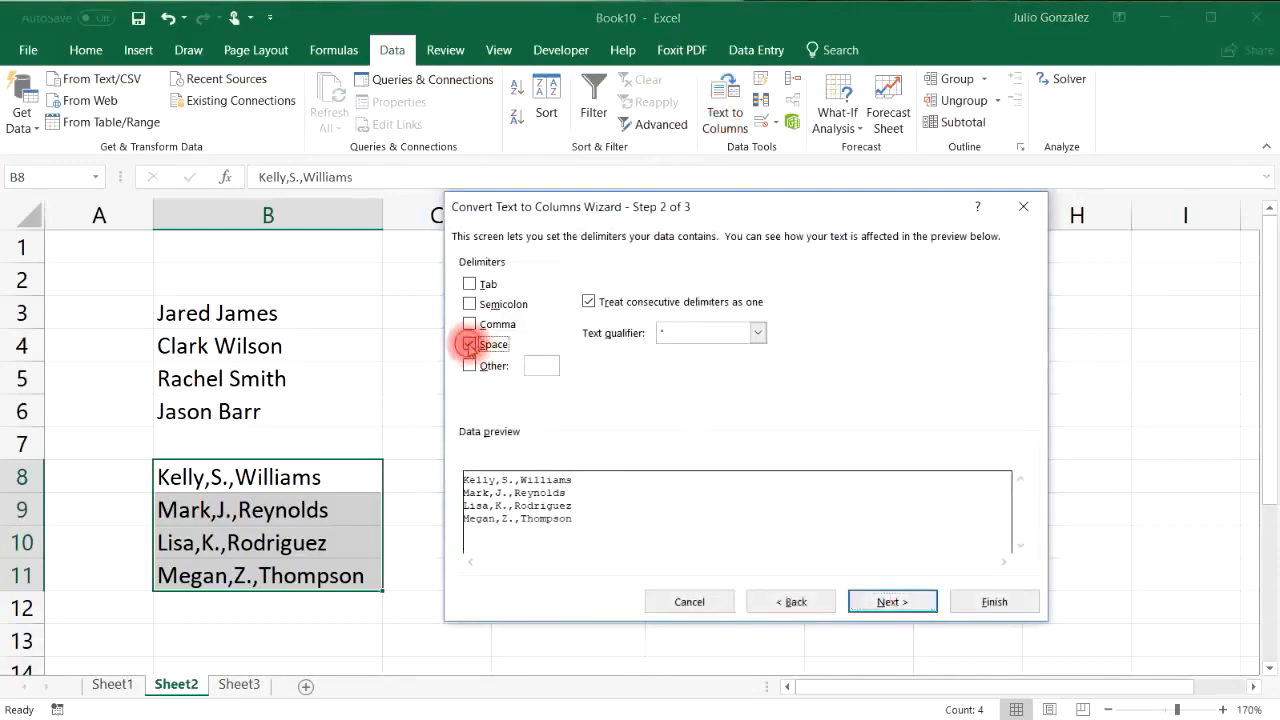
{"action": "left_click", "coordinate": [469, 324]}
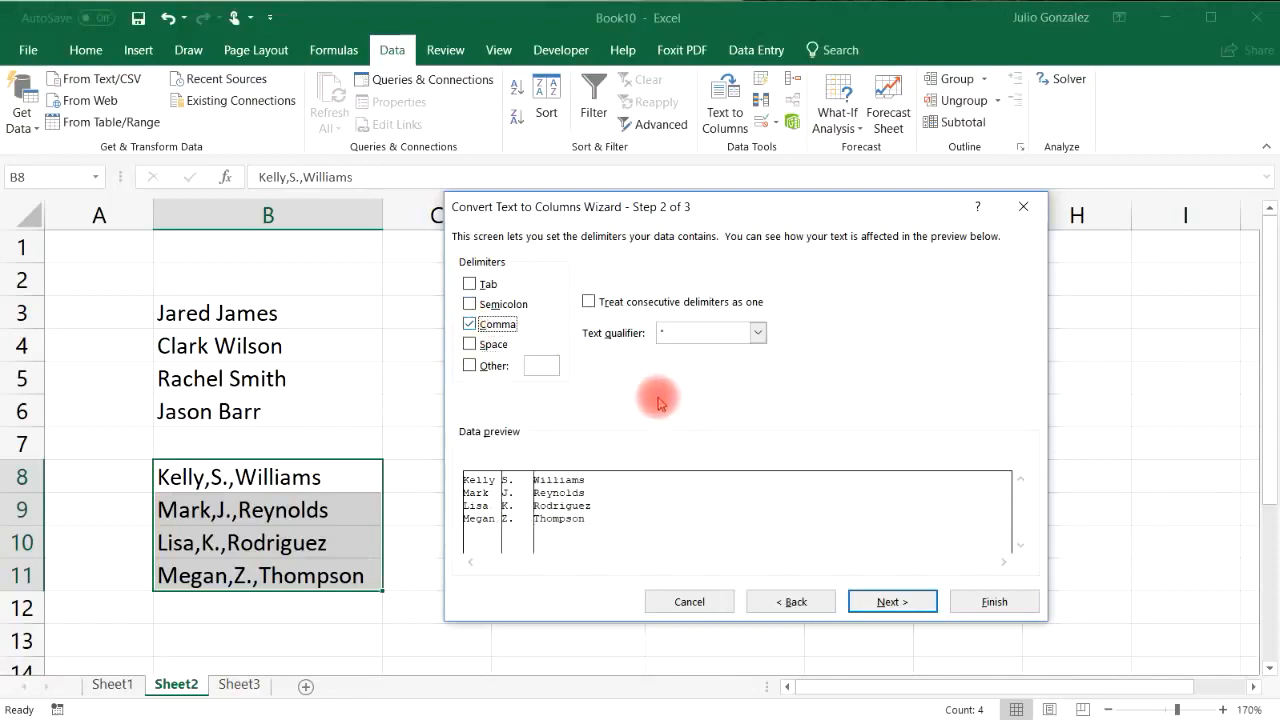
Step: Set the Text to Columns destination to $D$8:$F$11 and finish splitting the comma-separated names
{"action": "left_click", "coordinate": [920, 604]}
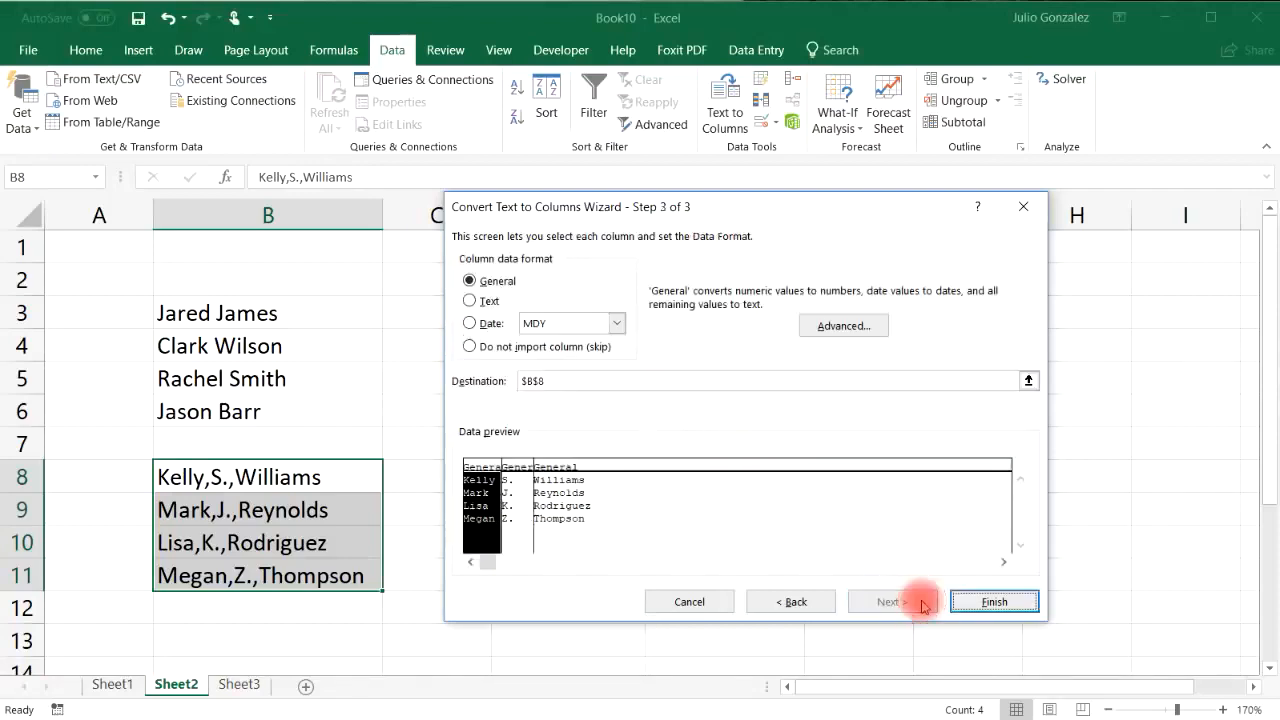
{"action": "left_click_drag", "start_coordinate": [543, 381], "coordinate": [494, 381]}
{"action": "key", "text": "BackSpace"}
{"action": "left_click", "coordinate": [1028, 380]}
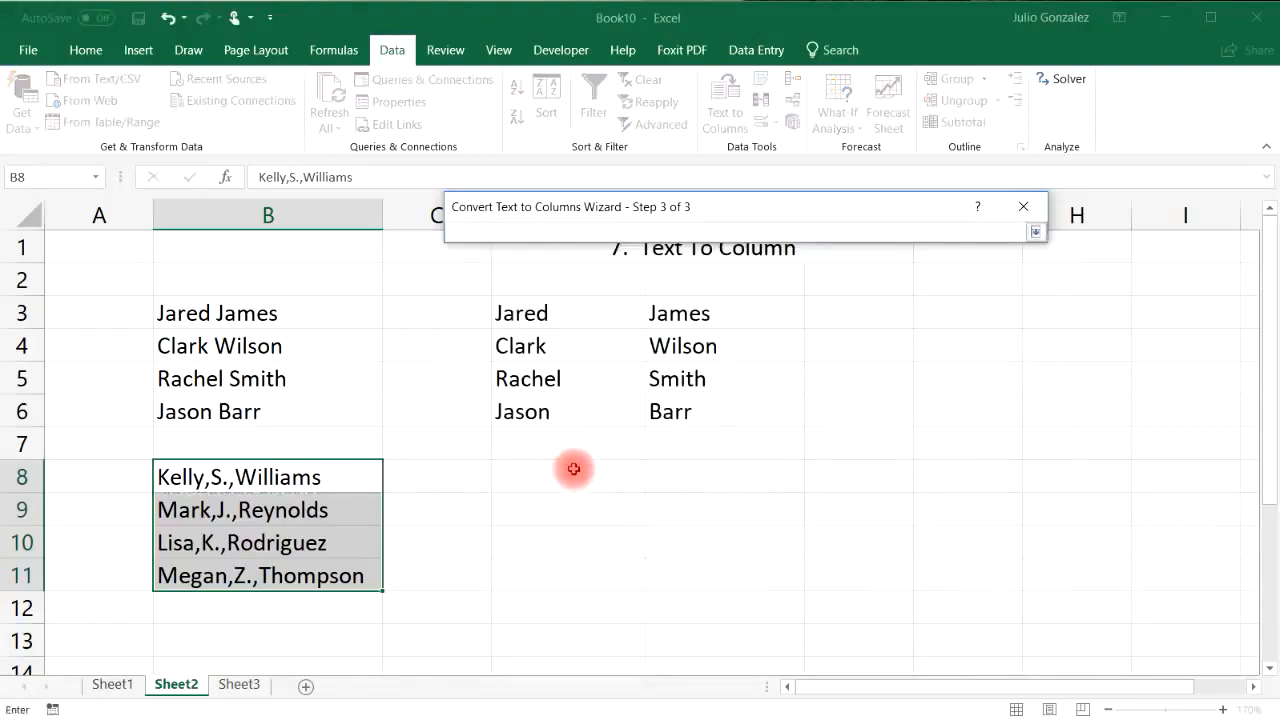
{"action": "left_click_drag", "start_coordinate": [537, 474], "coordinate": [823, 580]}
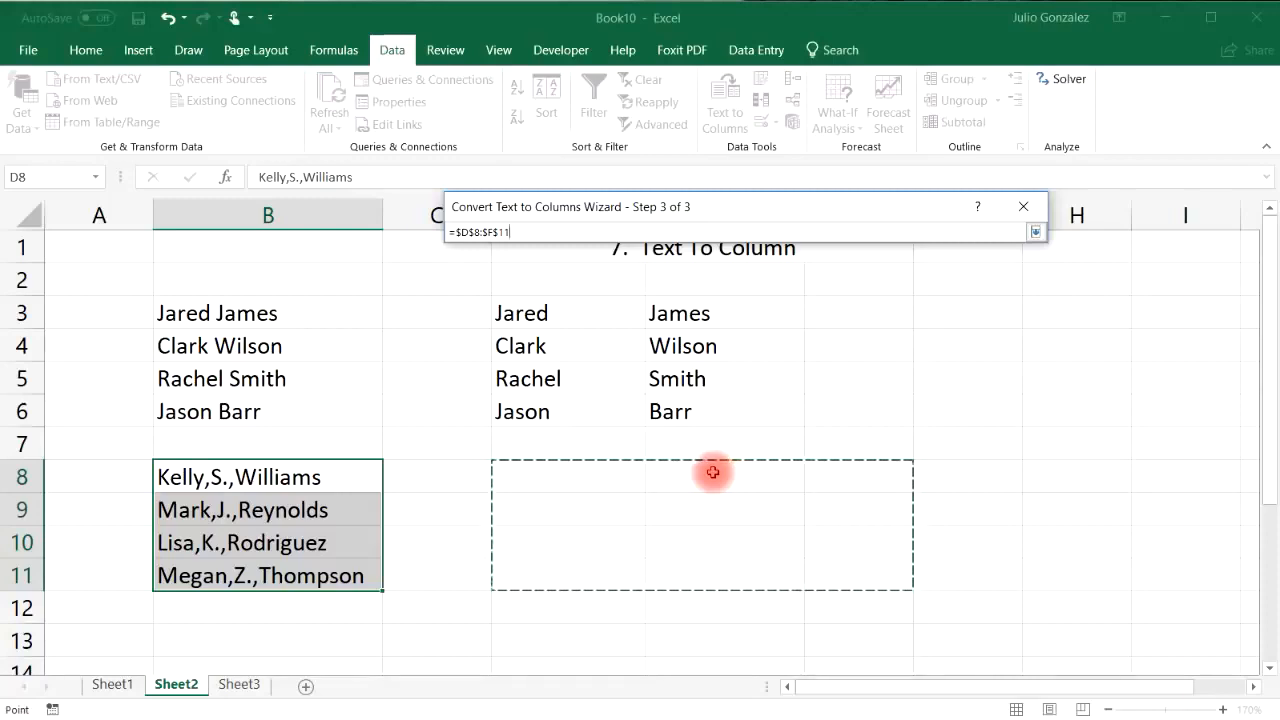
{"action": "key", "text": "Return"}
{"action": "left_click", "coordinate": [1012, 603]}
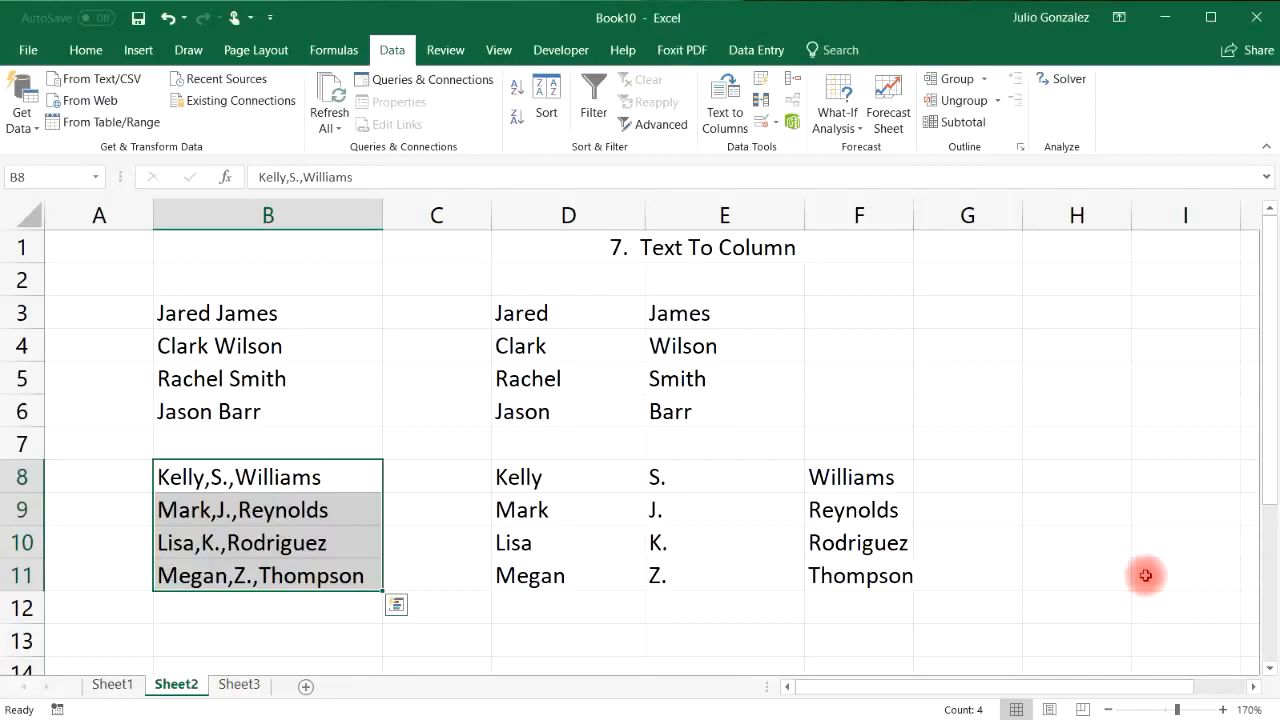
Step: Clear the contents of all cells on Sheet2
{"action": "left_click", "coordinate": [568, 444]}
{"action": "left_click", "coordinate": [869, 346]}
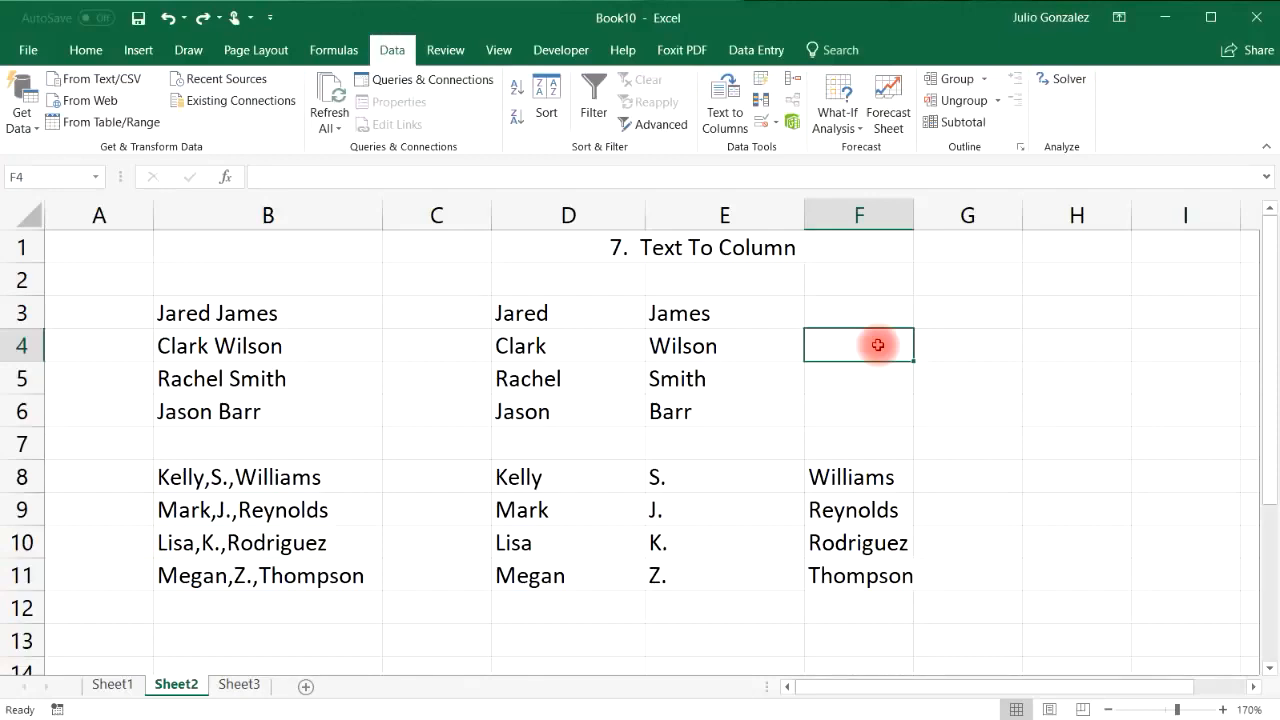
{"action": "key", "text": "ctrl+a"}
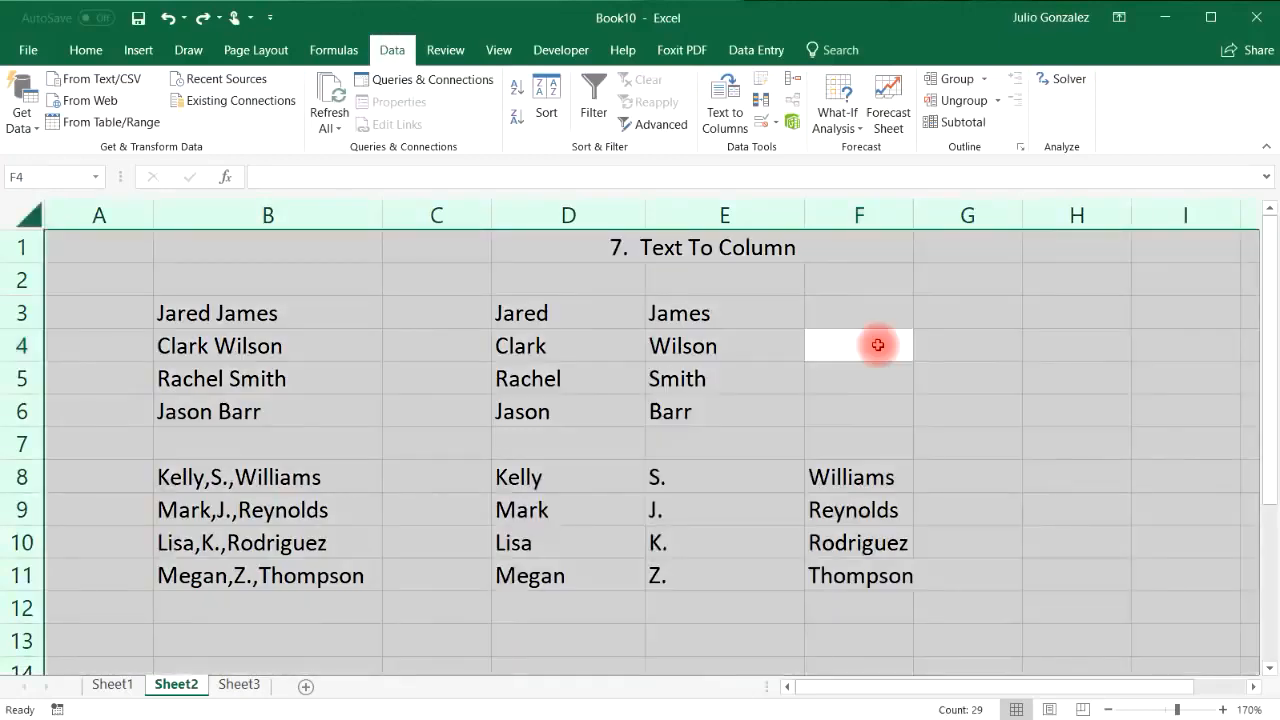
{"action": "key", "text": "Delete"}
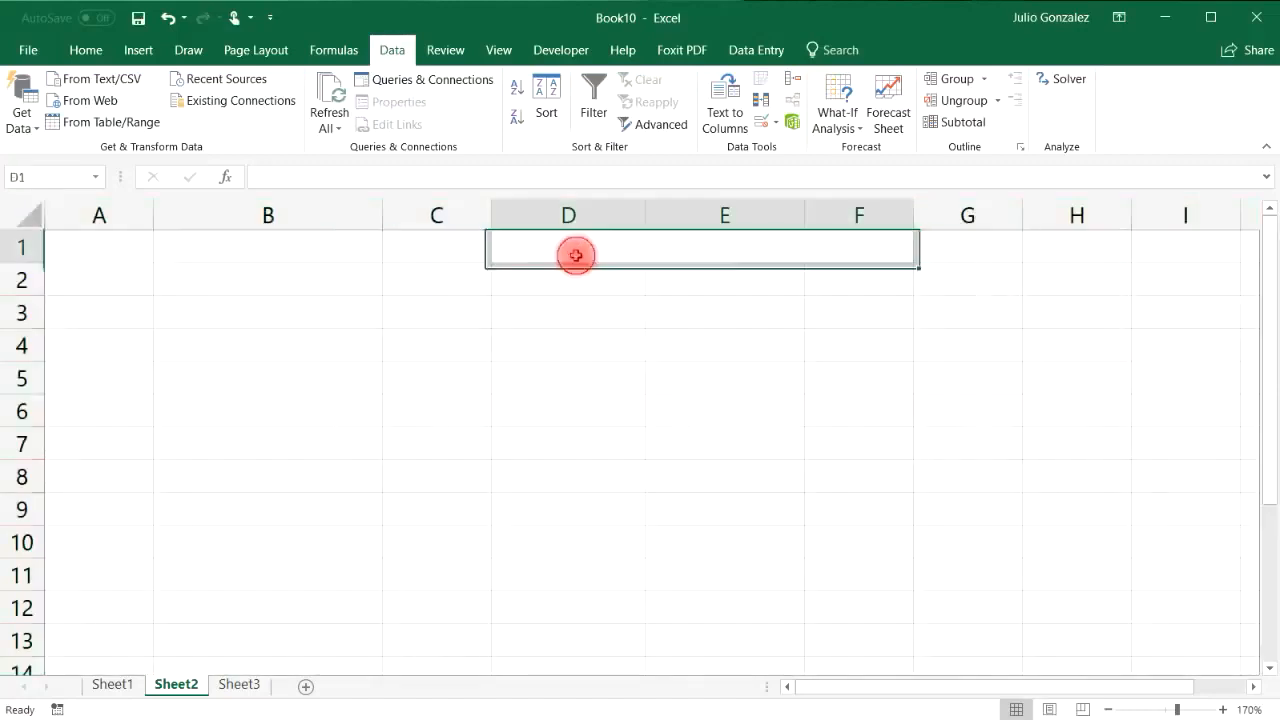
Step: Enter the heading "8. Transpose" in the merged cell D1
{"action": "left_click", "coordinate": [575, 252]}
{"action": "double_click", "coordinate": [594, 246]}
{"action": "type", "text": "8.  Transpose"}
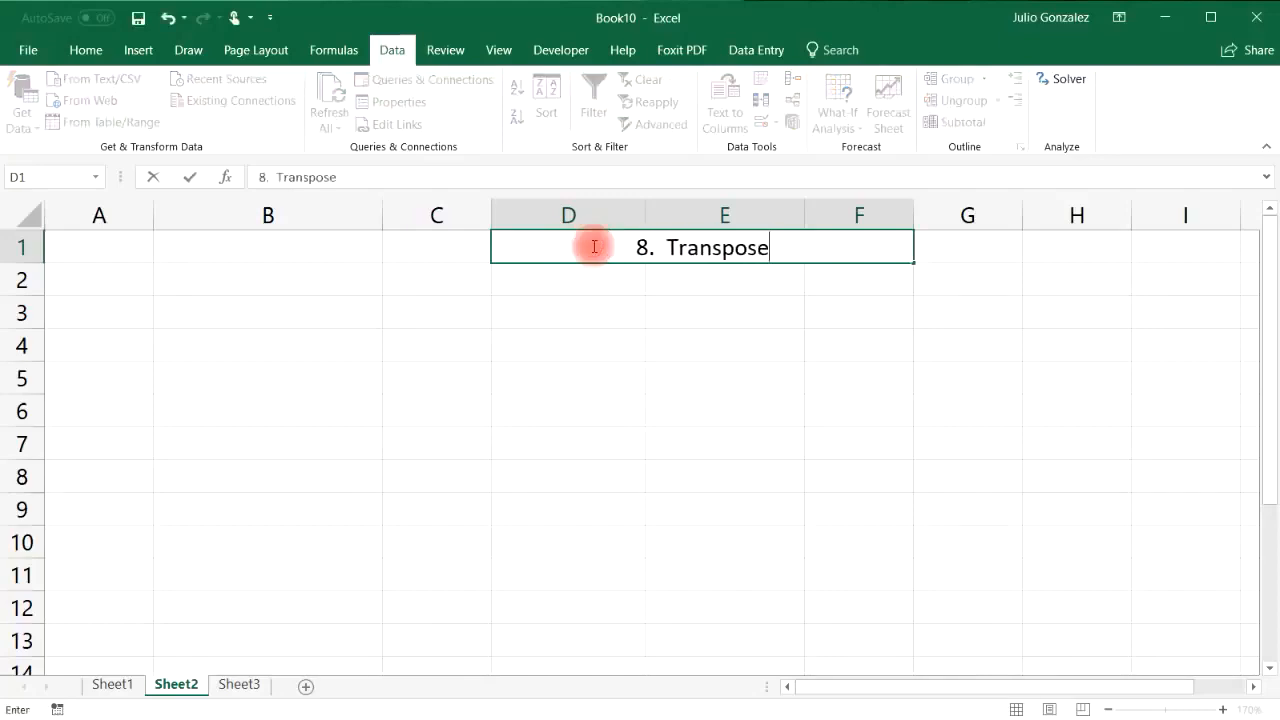
{"action": "key", "text": "Return"}
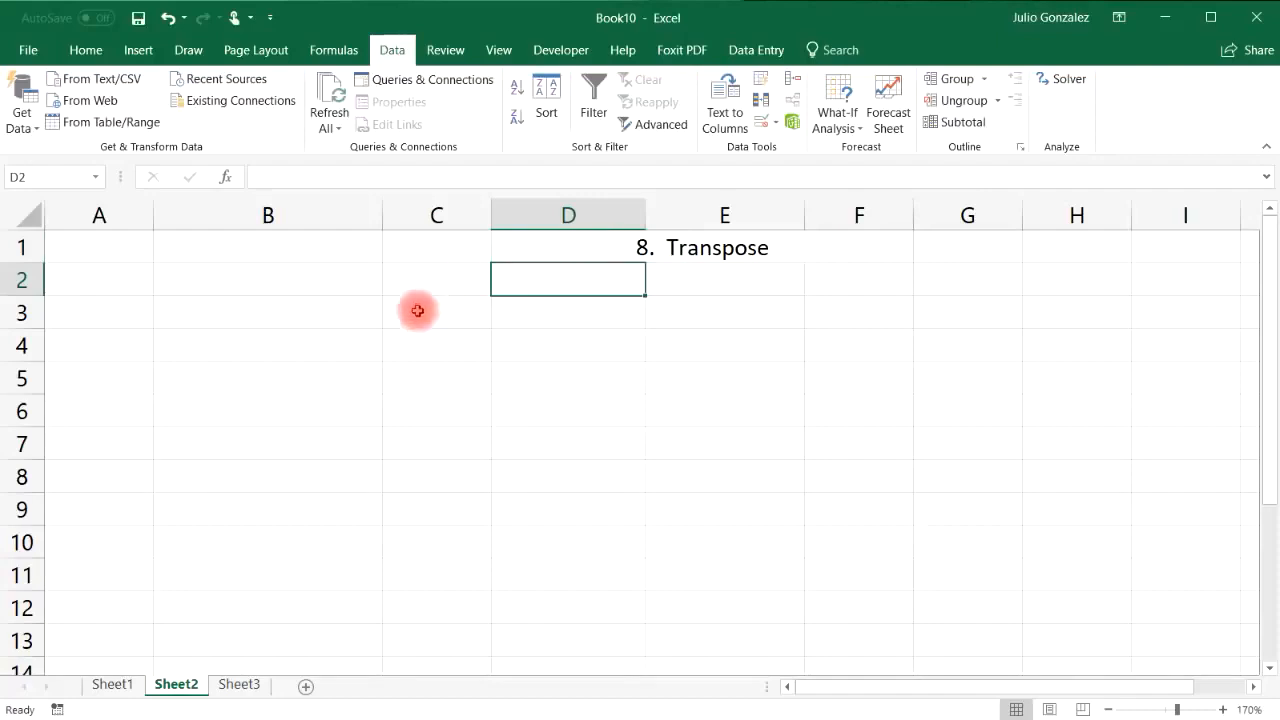
Step: Narrow column B and enter six sample first names down cells B3 to B8
{"action": "left_click", "coordinate": [237, 306]}
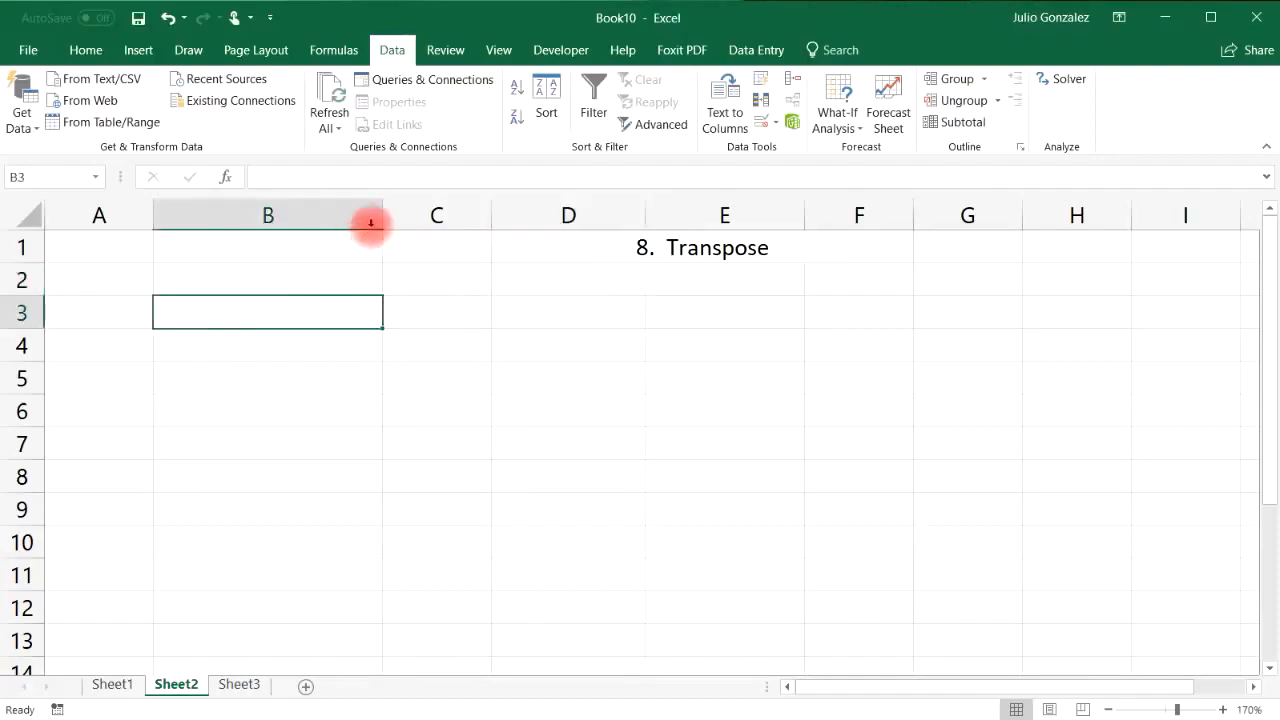
{"action": "left_click_drag", "start_coordinate": [382, 214], "coordinate": [277, 214]}
{"action": "type", "text": "Joh"}
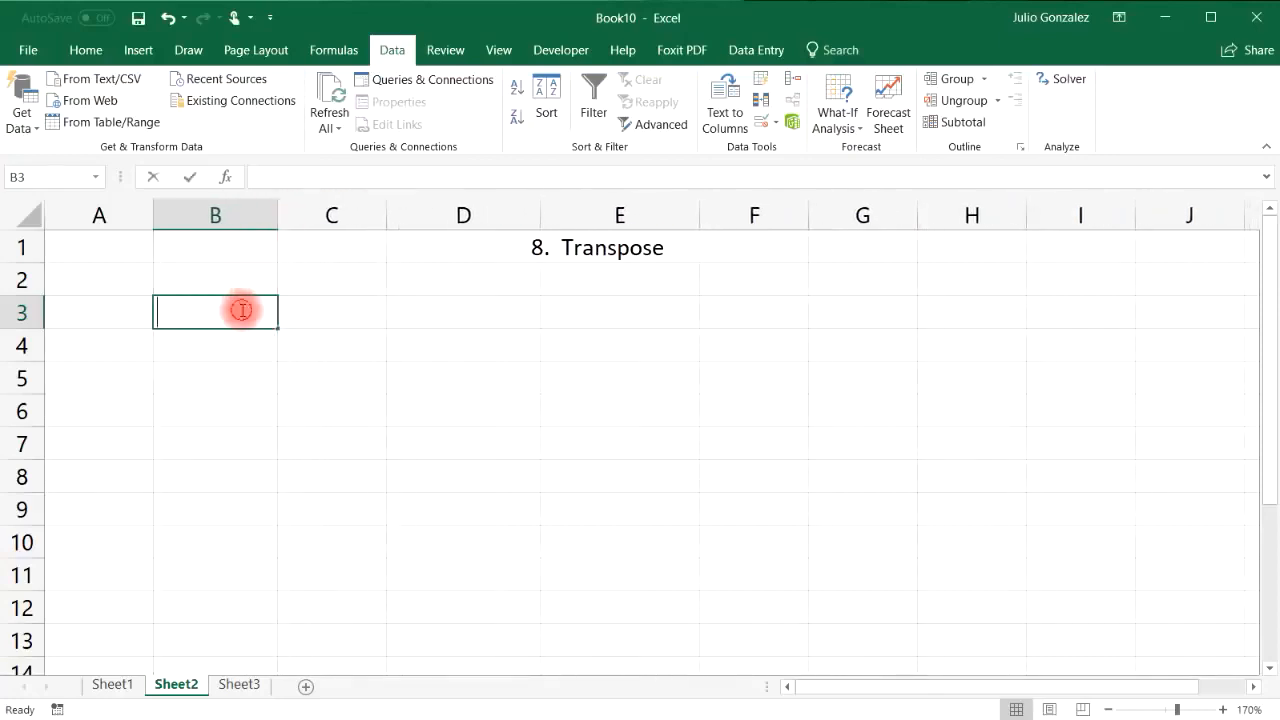
{"action": "type", "text": "n"}
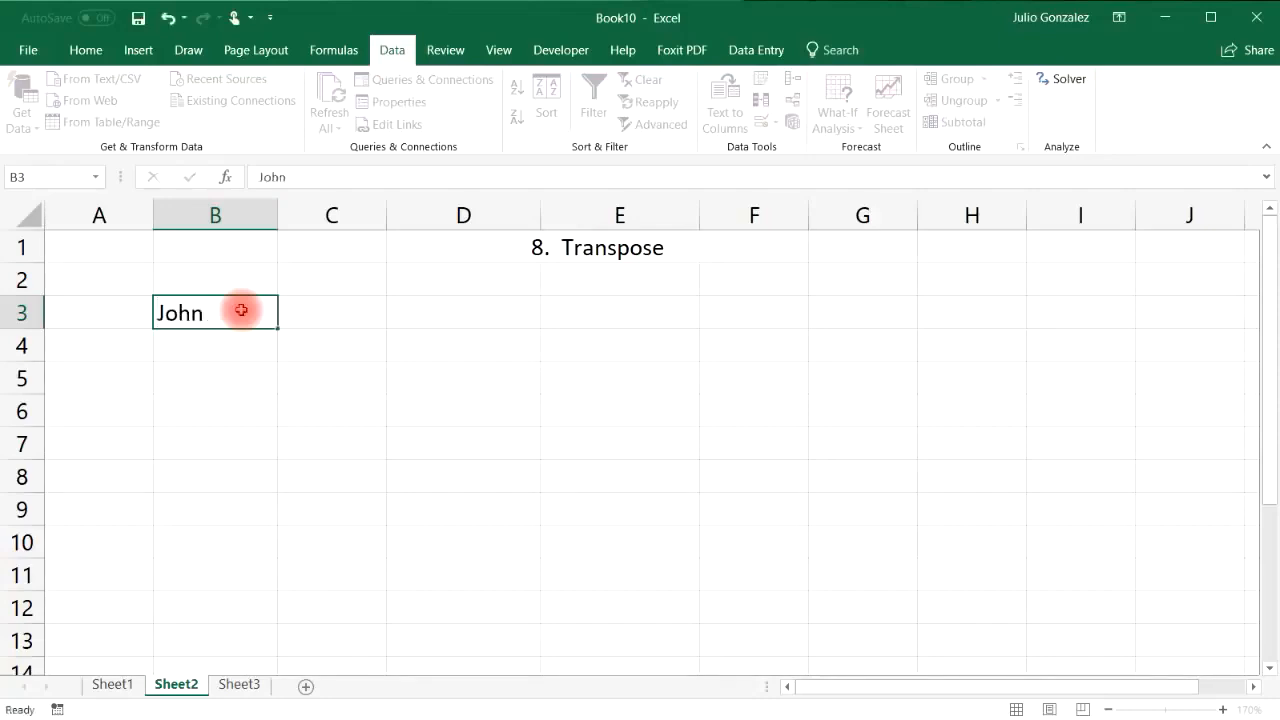
{"action": "key", "text": "Return"}
{"action": "type", "text": "Sally"}
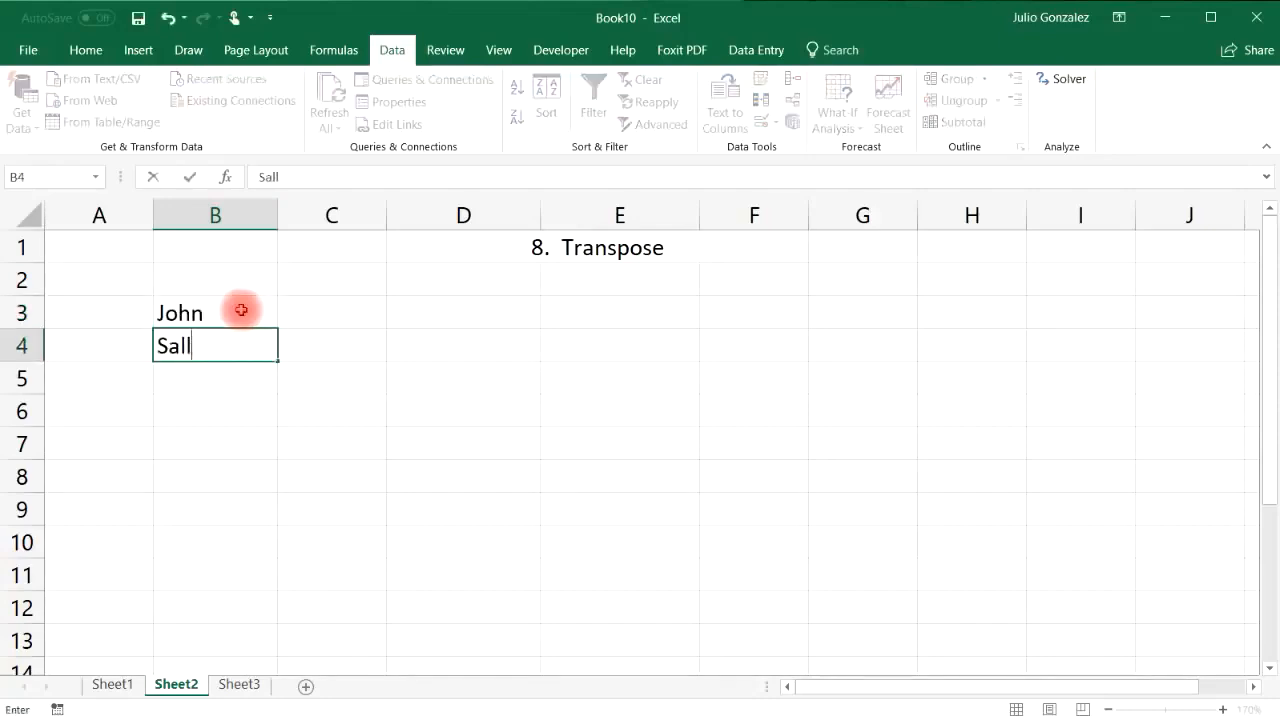
{"action": "key", "text": "Return"}
{"action": "type", "text": "Newton"}
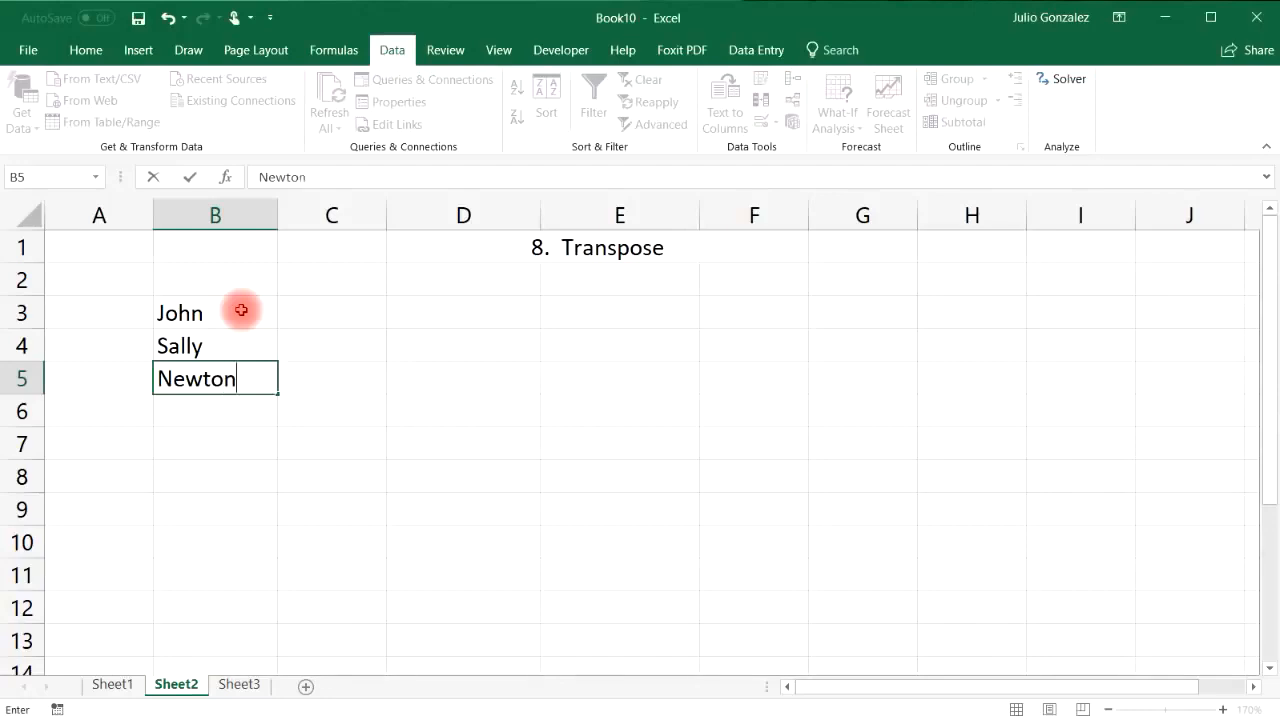
{"action": "key", "text": "Return"}
{"action": "type", "text": "Mike"}
{"action": "key", "text": "Return"}
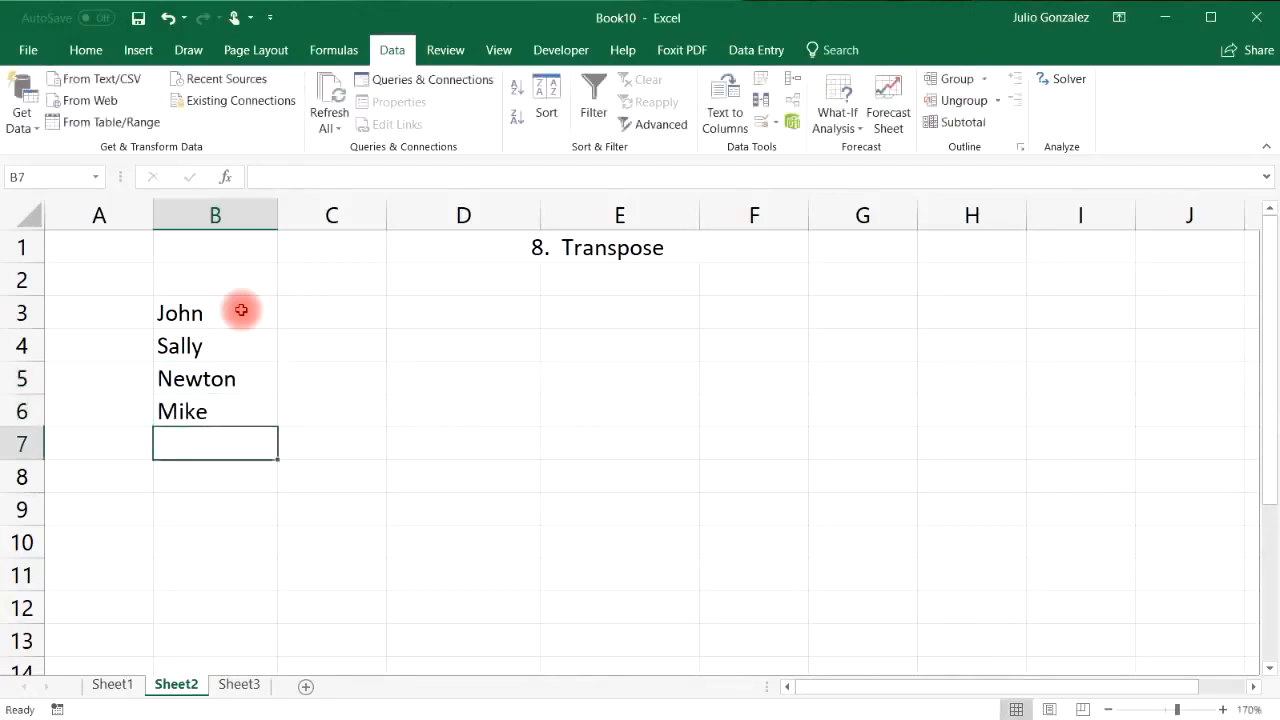
{"action": "type", "text": "Crystal"}
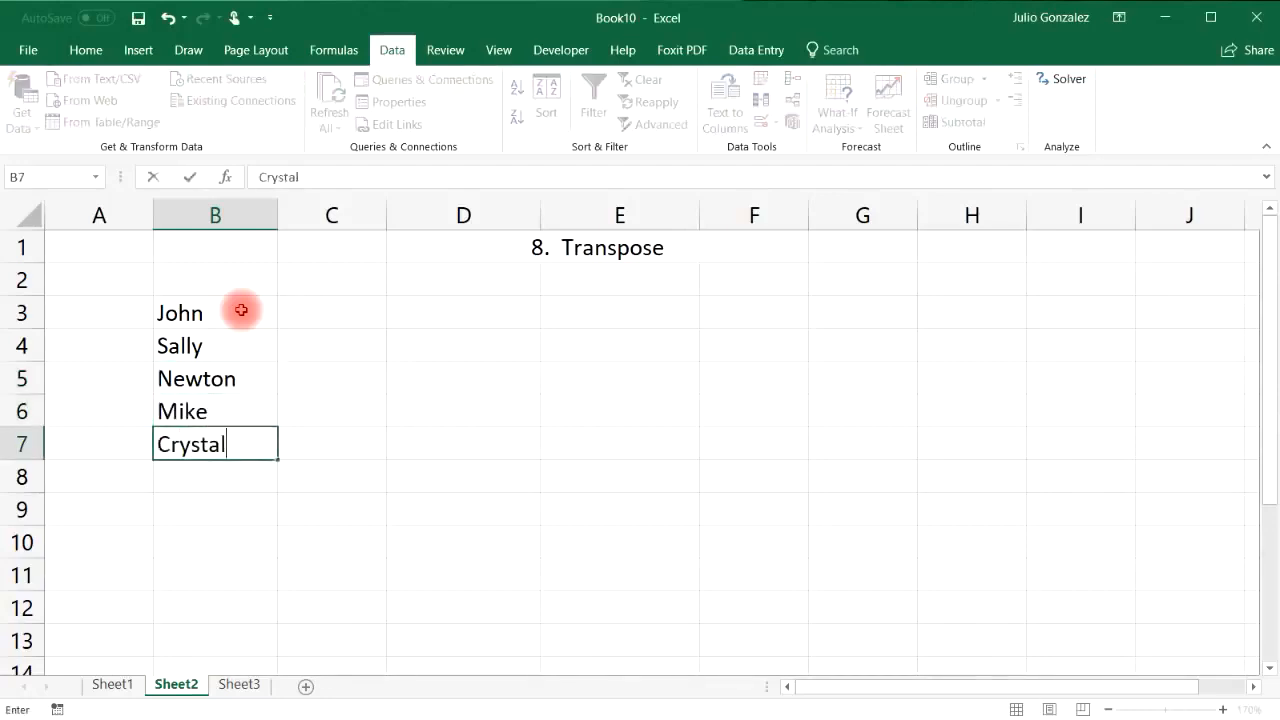
{"action": "key", "text": "Return"}
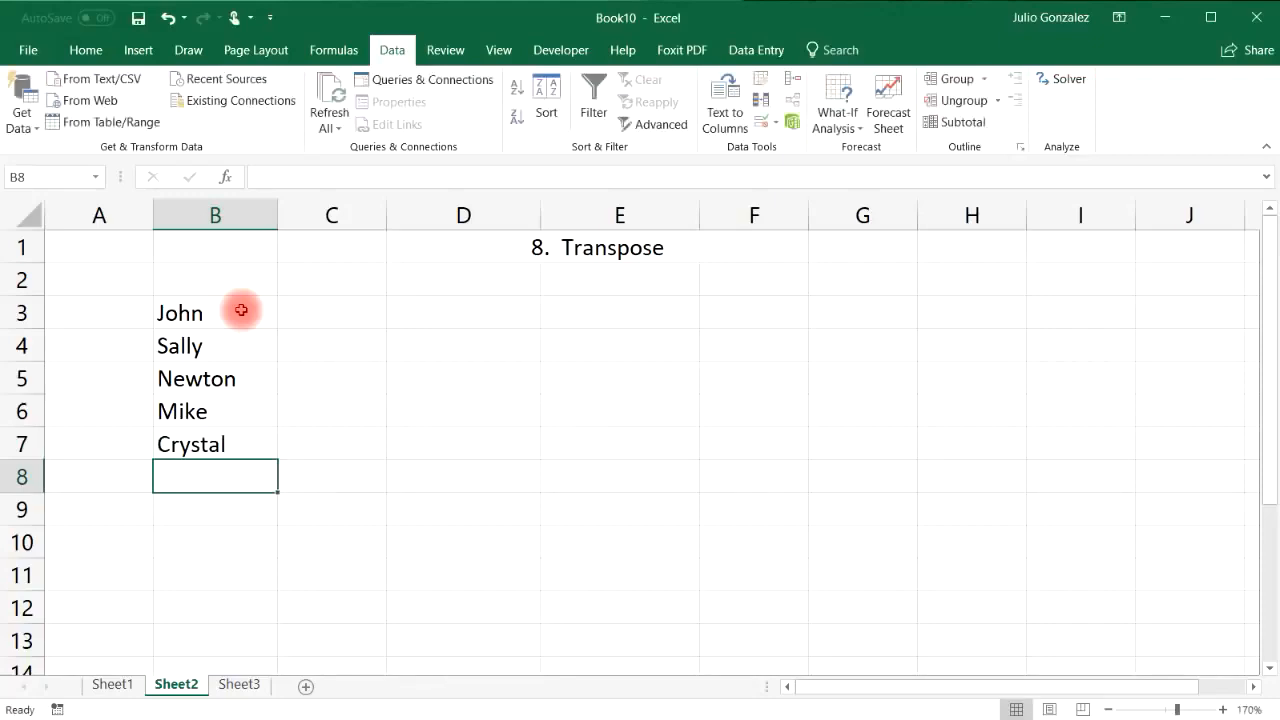
{"action": "type", "text": "Kristen"}
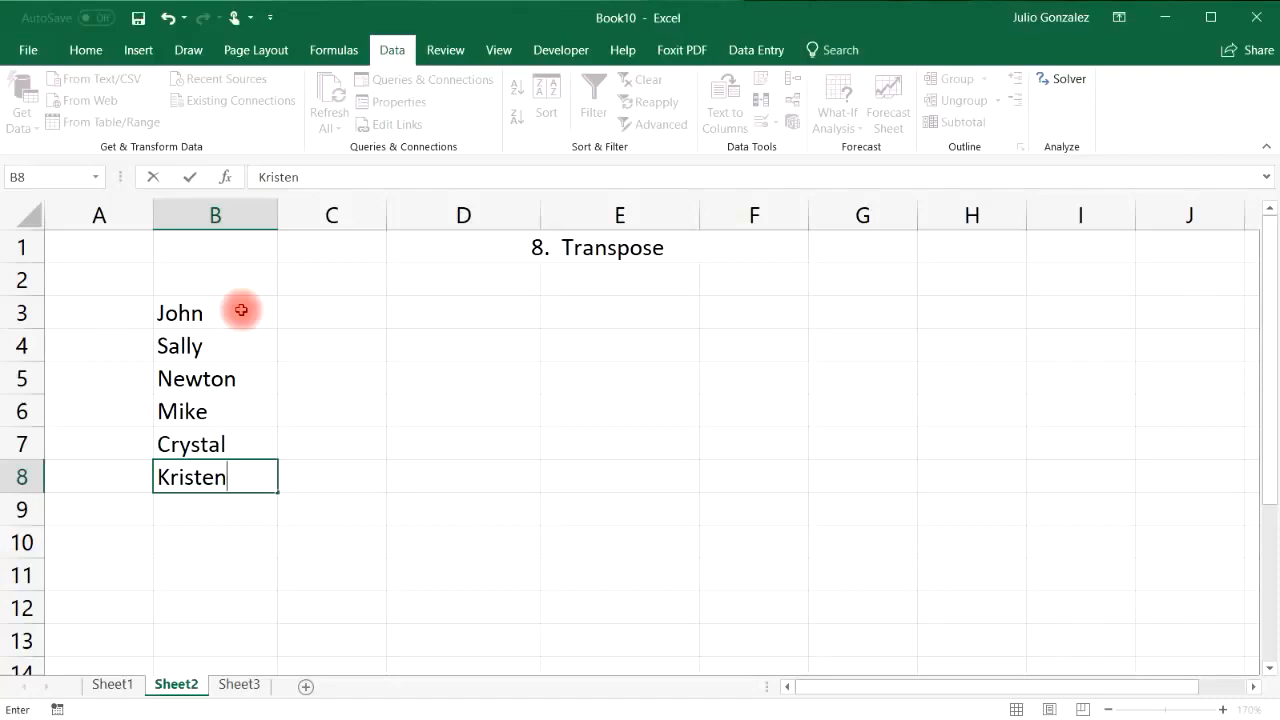
{"action": "key", "text": "Return"}
Step: Copy the list of first names in B3:B8
{"action": "left_click_drag", "start_coordinate": [241, 310], "coordinate": [246, 475]}
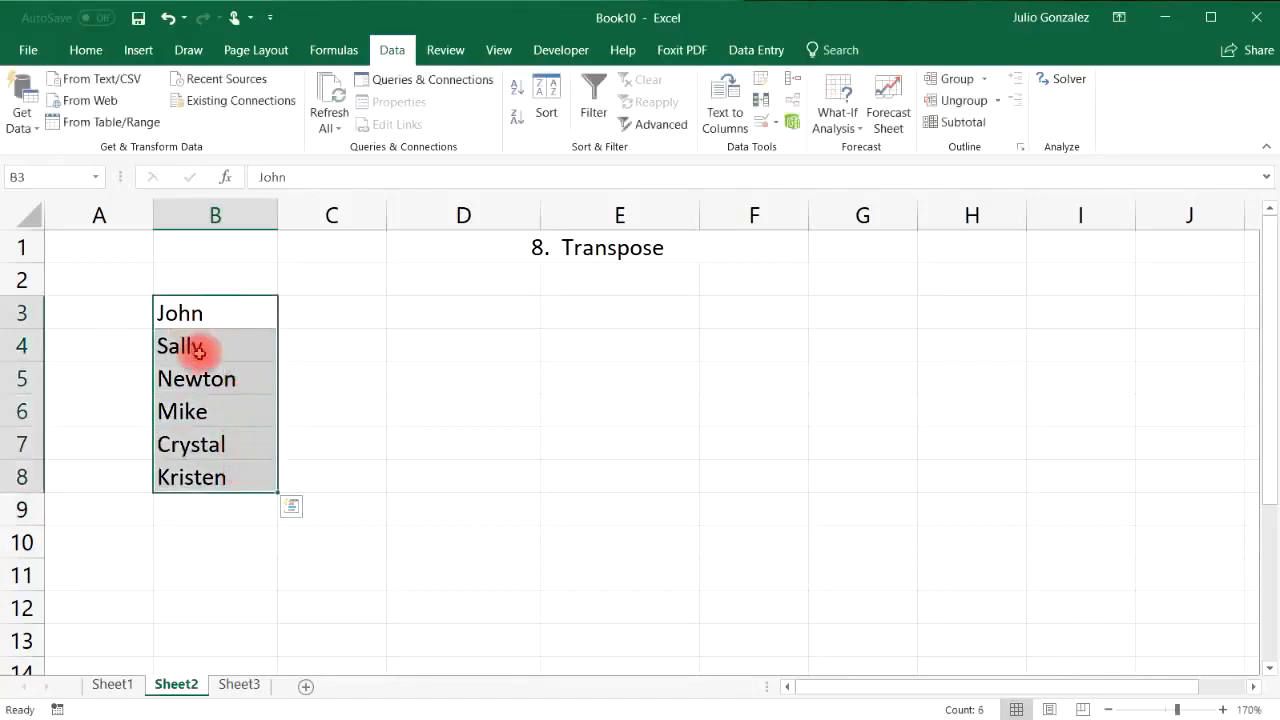
{"action": "left_click", "coordinate": [30, 48]}
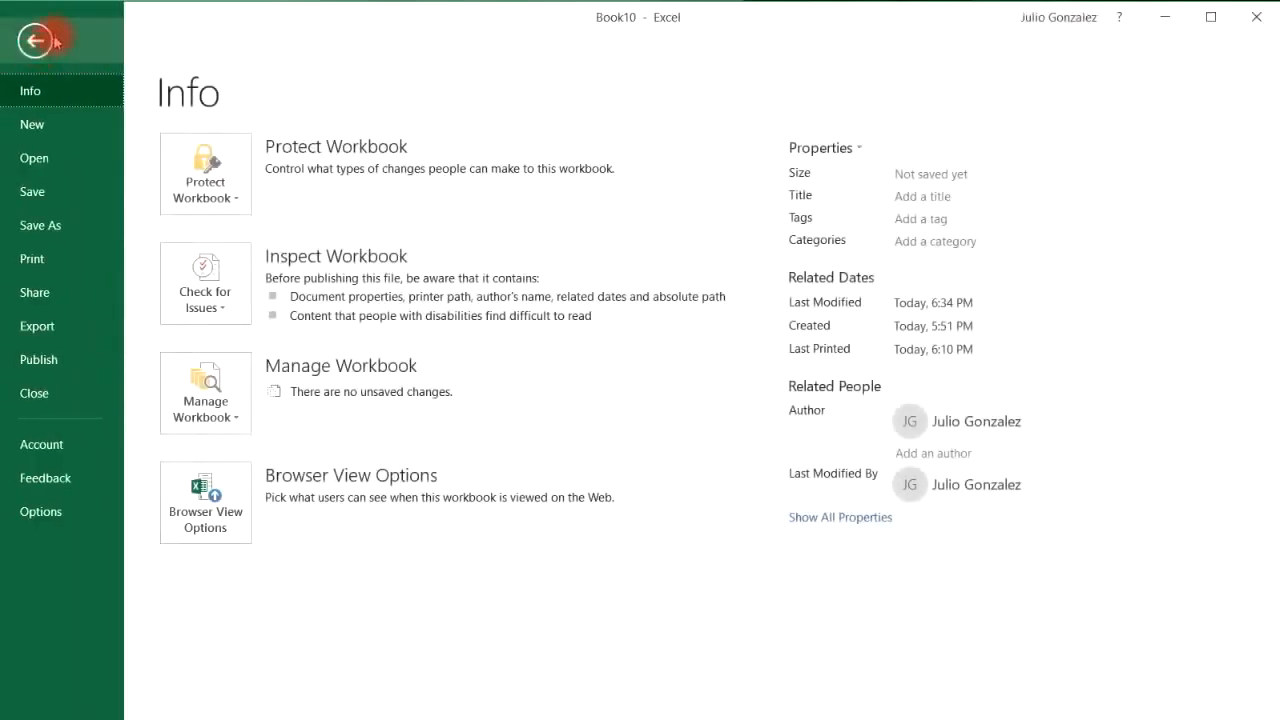
{"action": "left_click", "coordinate": [36, 42]}
{"action": "left_click", "coordinate": [87, 55]}
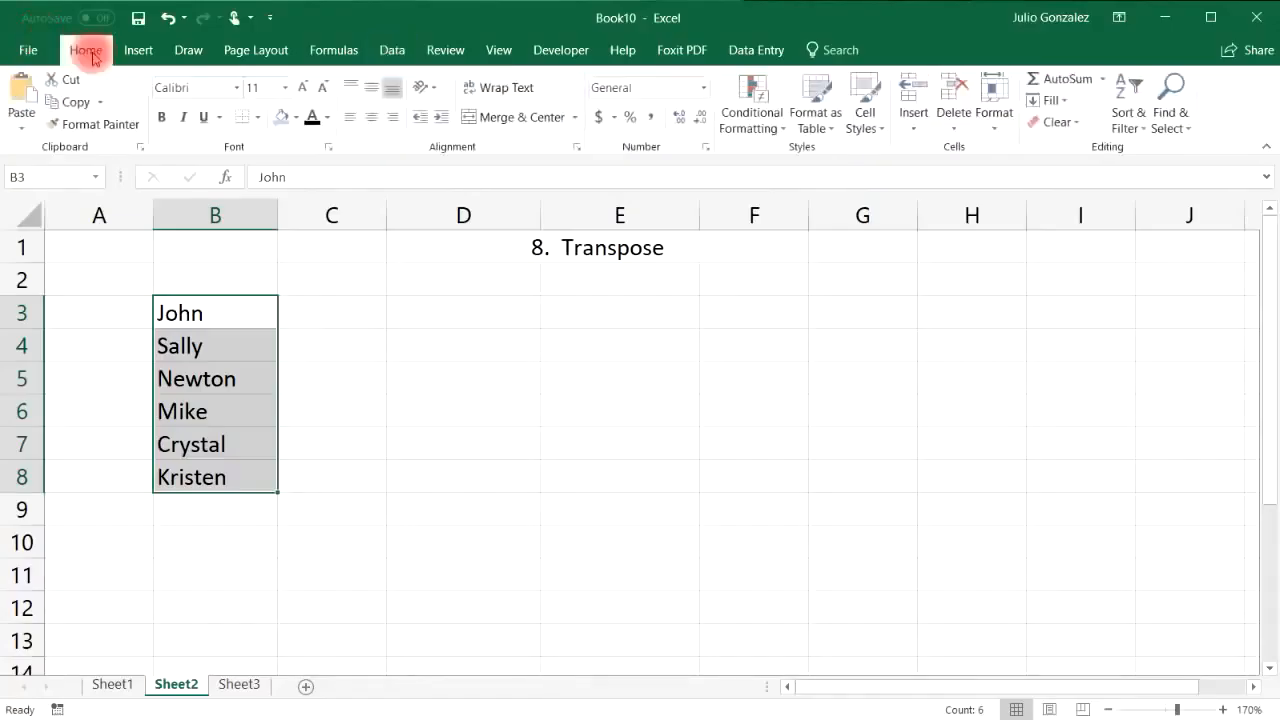
{"action": "left_click", "coordinate": [85, 106]}
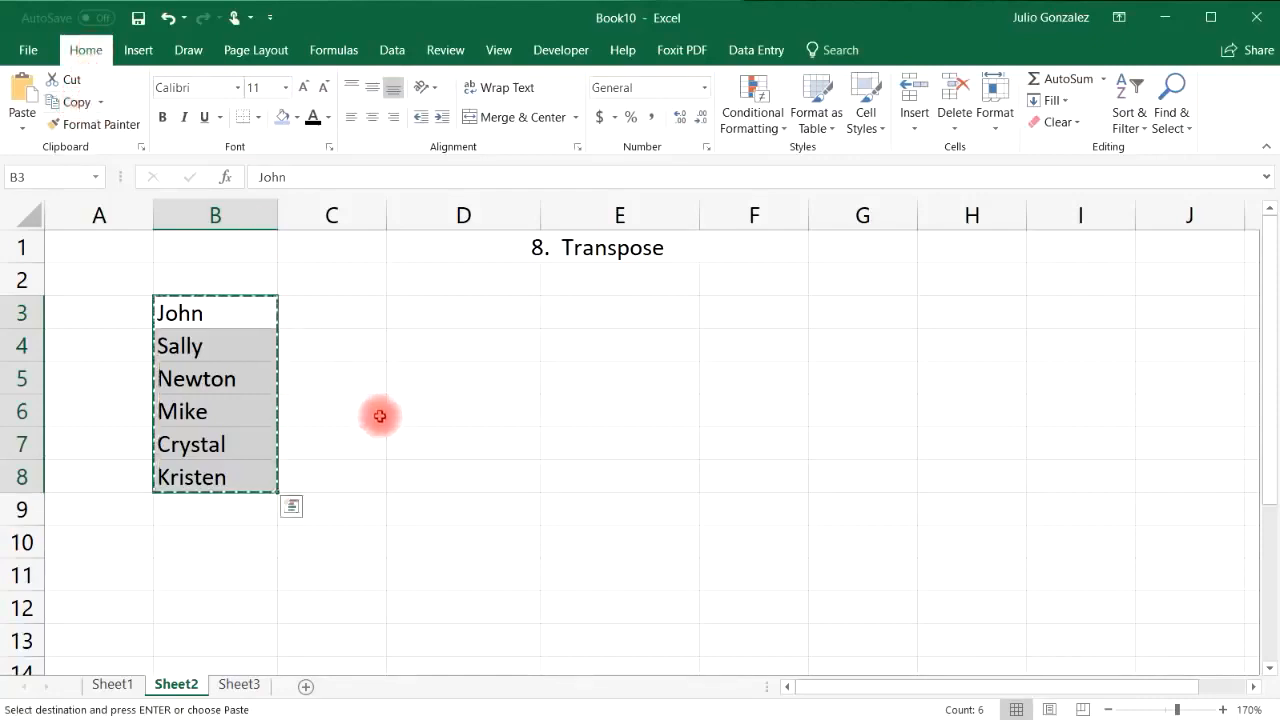
Step: Paste the copied names as a horizontal row starting at D3, using Paste Special with Transpose
{"action": "left_click", "coordinate": [426, 313]}
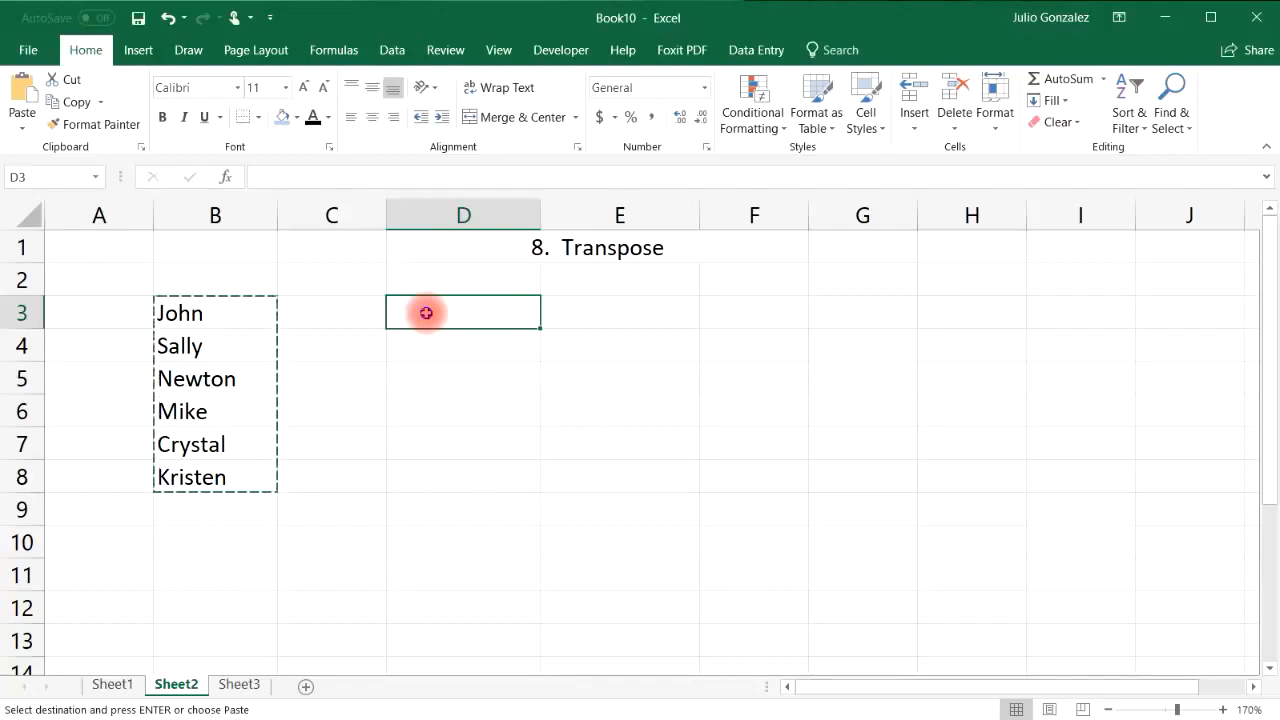
{"action": "right_click", "coordinate": [426, 313]}
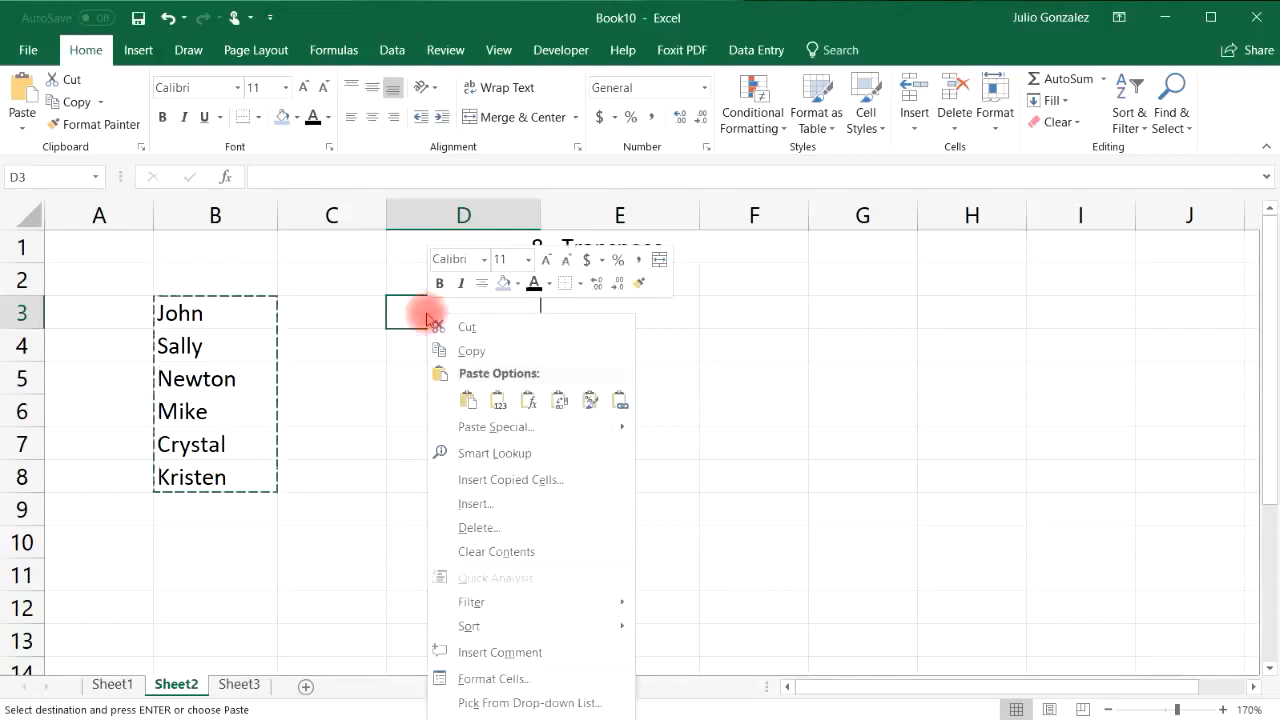
{"action": "left_click", "coordinate": [481, 428]}
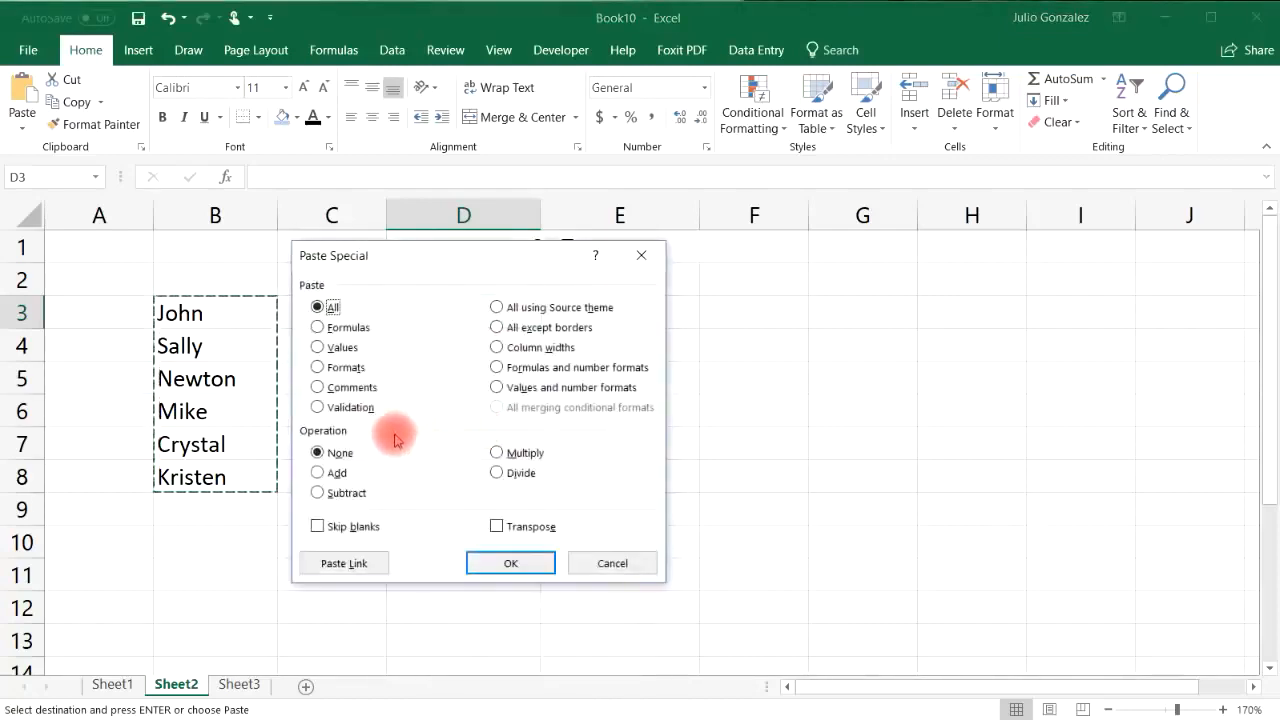
{"action": "left_click", "coordinate": [497, 526]}
{"action": "left_click", "coordinate": [507, 568]}
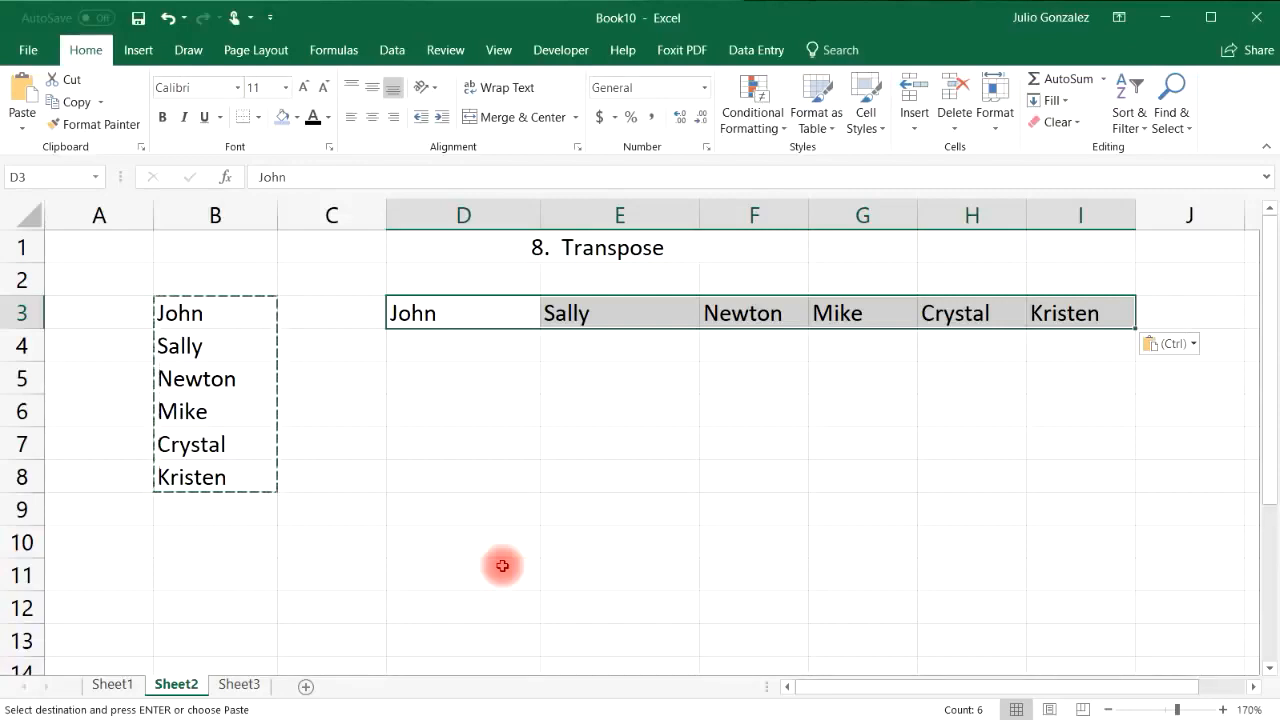
Step: Undo the transposed paste in row 3
{"action": "left_click", "coordinate": [502, 566]}
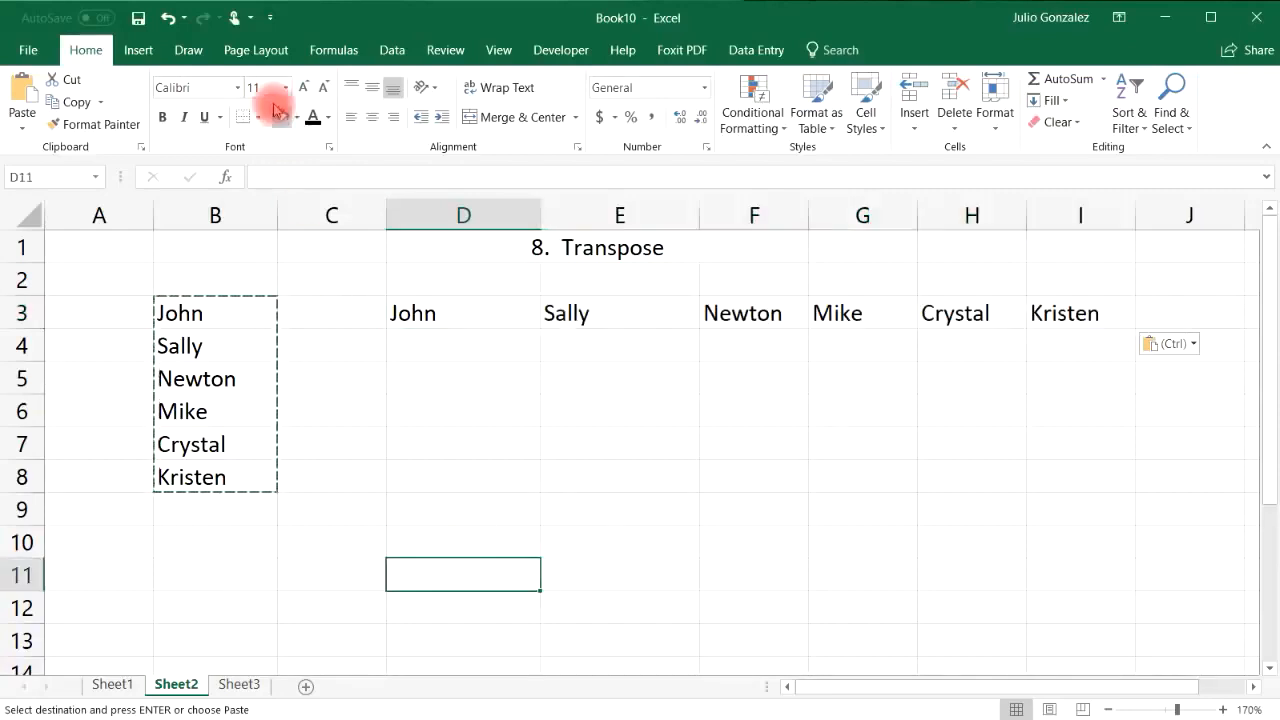
{"action": "left_click", "coordinate": [169, 18]}
{"action": "left_click", "coordinate": [390, 432]}
Step: Enter six sample last names down cells C3 to C8, beside the first names
{"action": "left_click", "coordinate": [337, 314]}
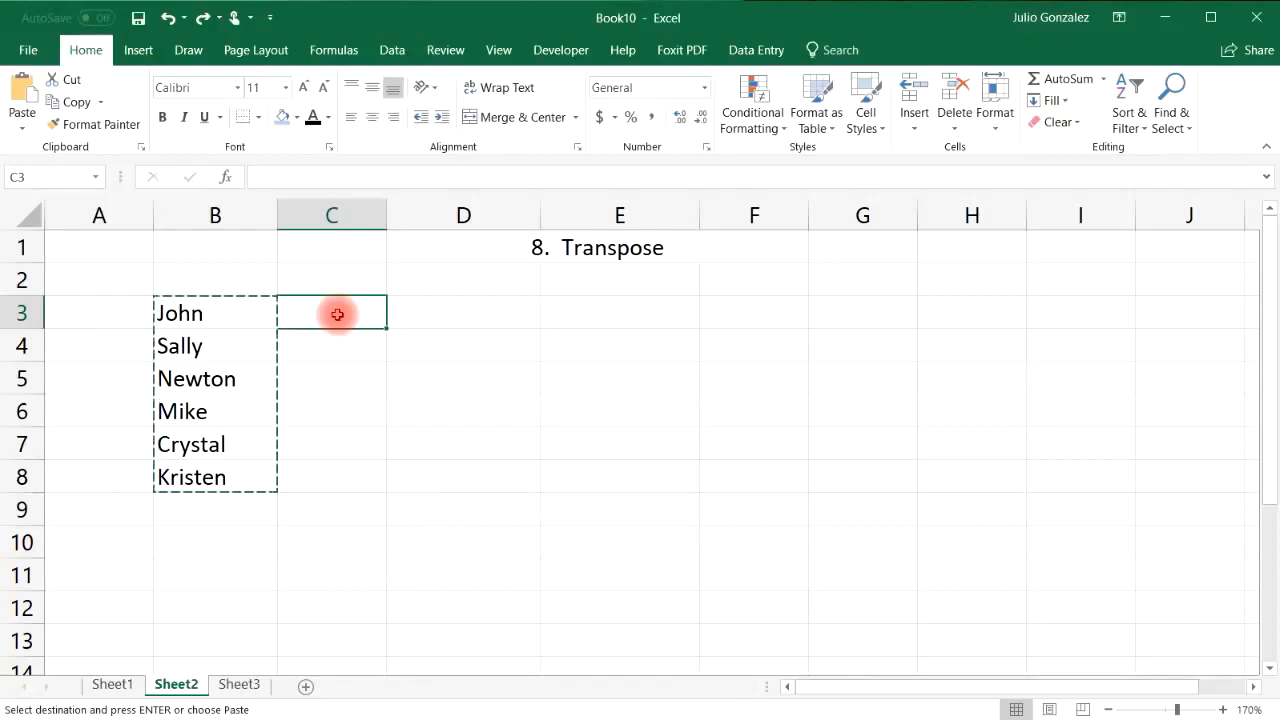
{"action": "type", "text": "Williams"}
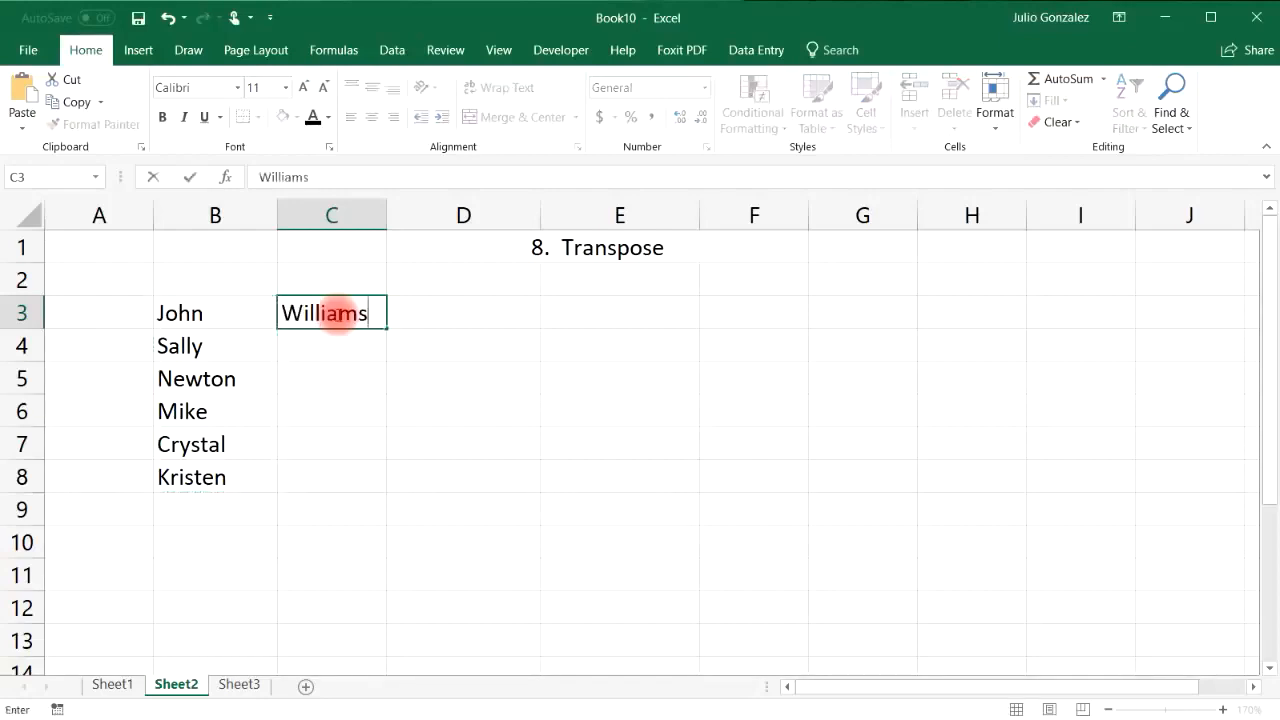
{"action": "key", "text": "Return"}
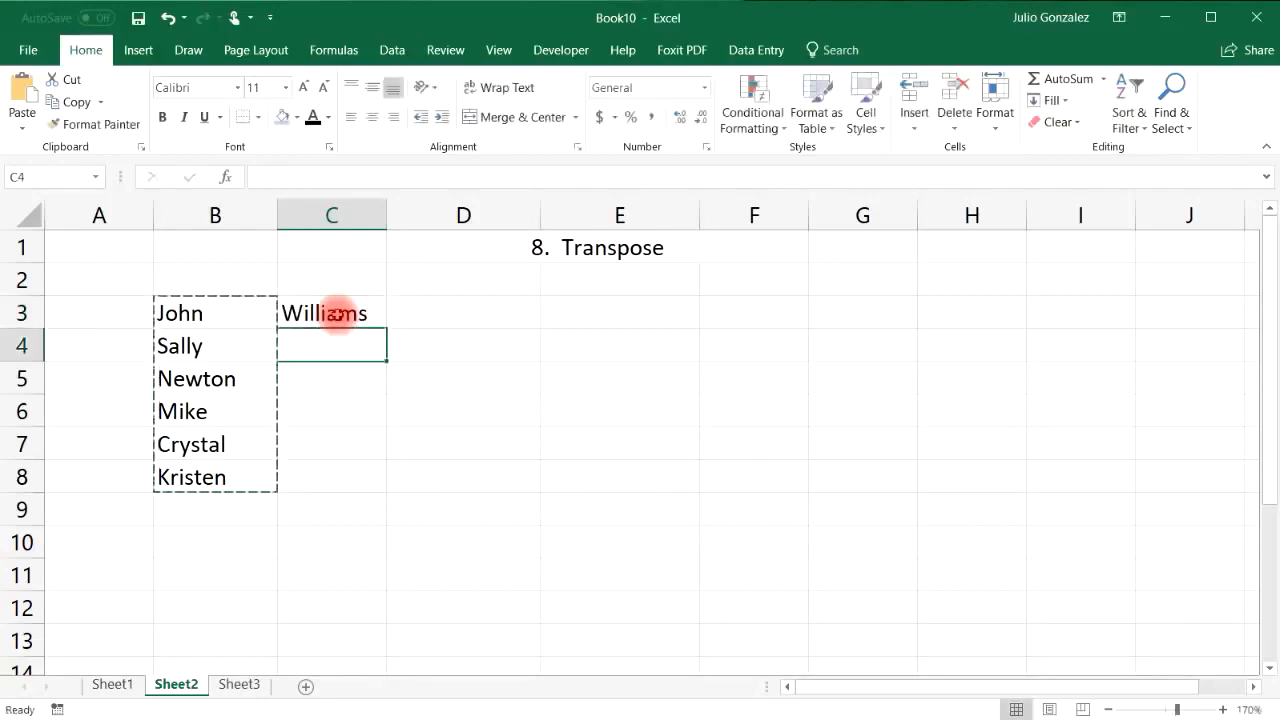
{"action": "type", "text": "Gonzalez"}
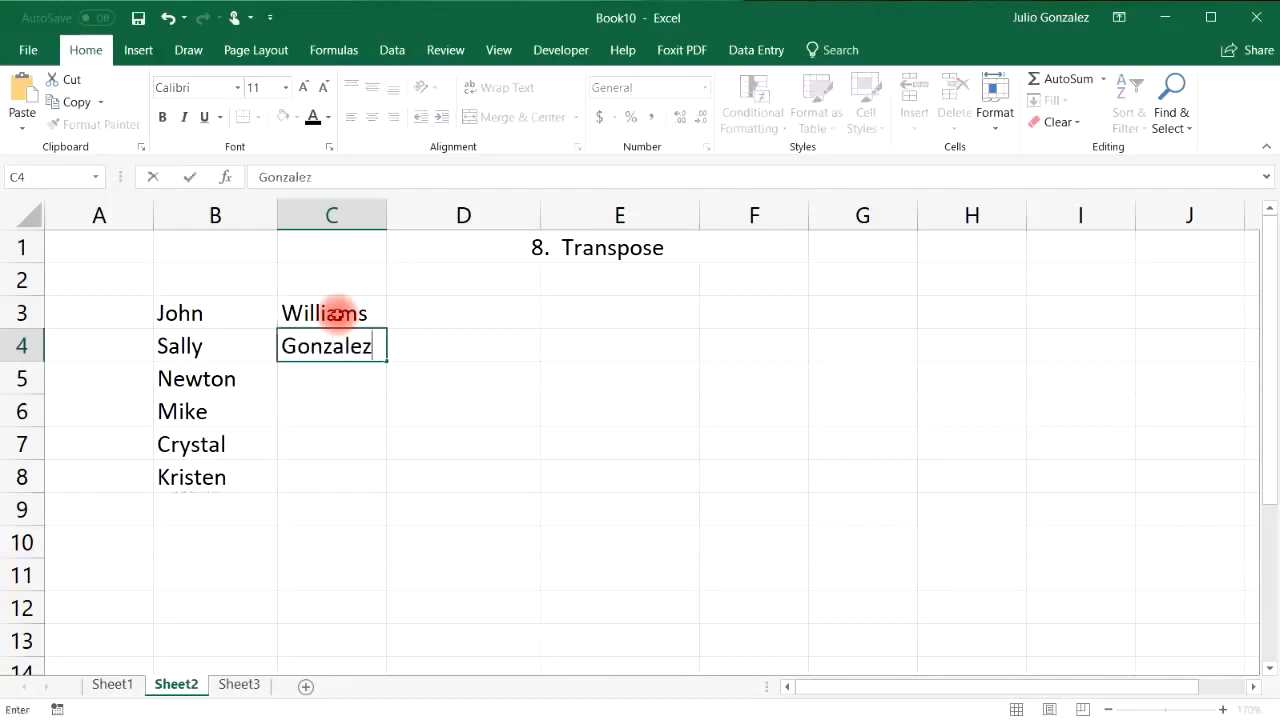
{"action": "key", "text": "Return"}
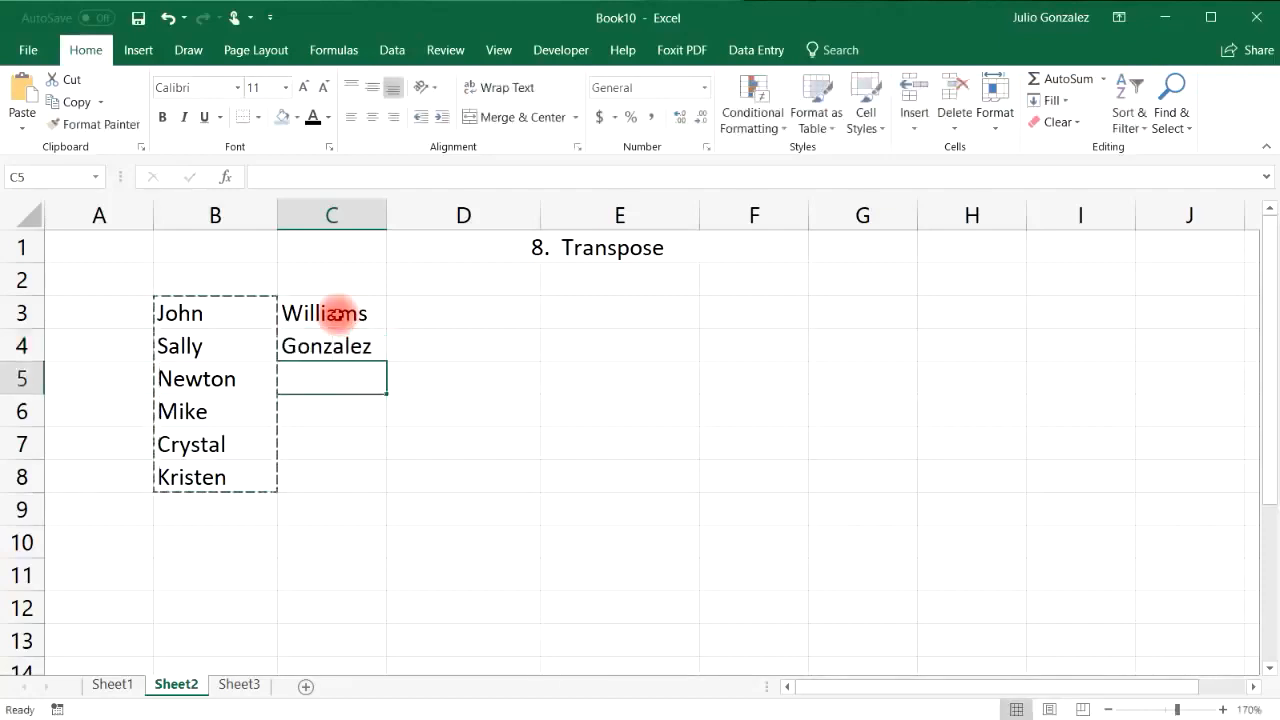
{"action": "type", "text": "C"}
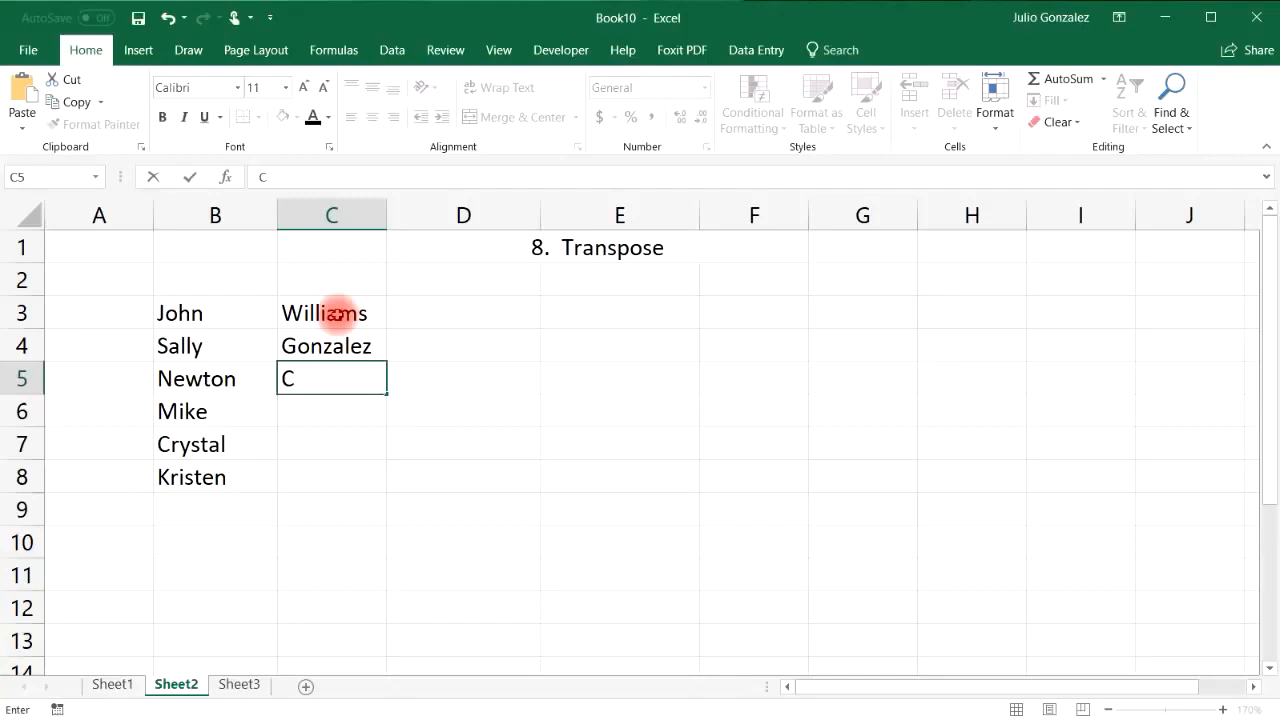
{"action": "type", "text": "lark"}
{"action": "key", "text": "Return"}
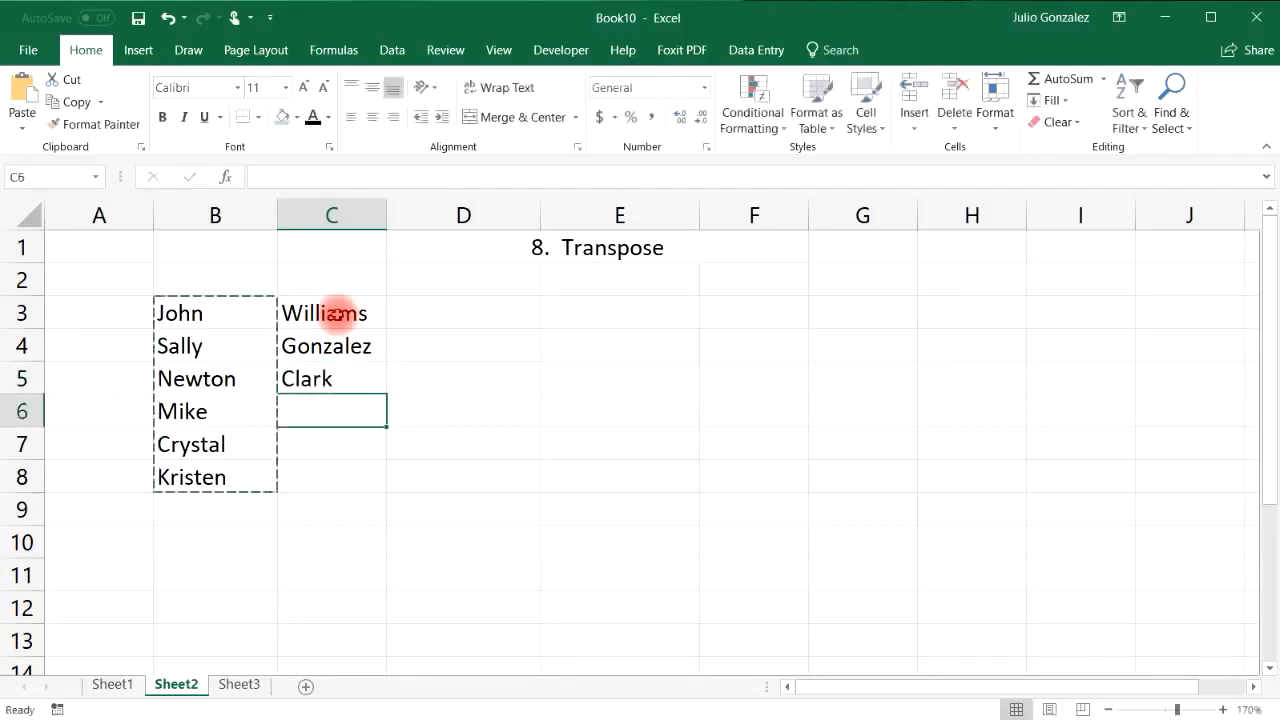
{"action": "type", "text": "Johnson"}
{"action": "key", "text": "Return"}
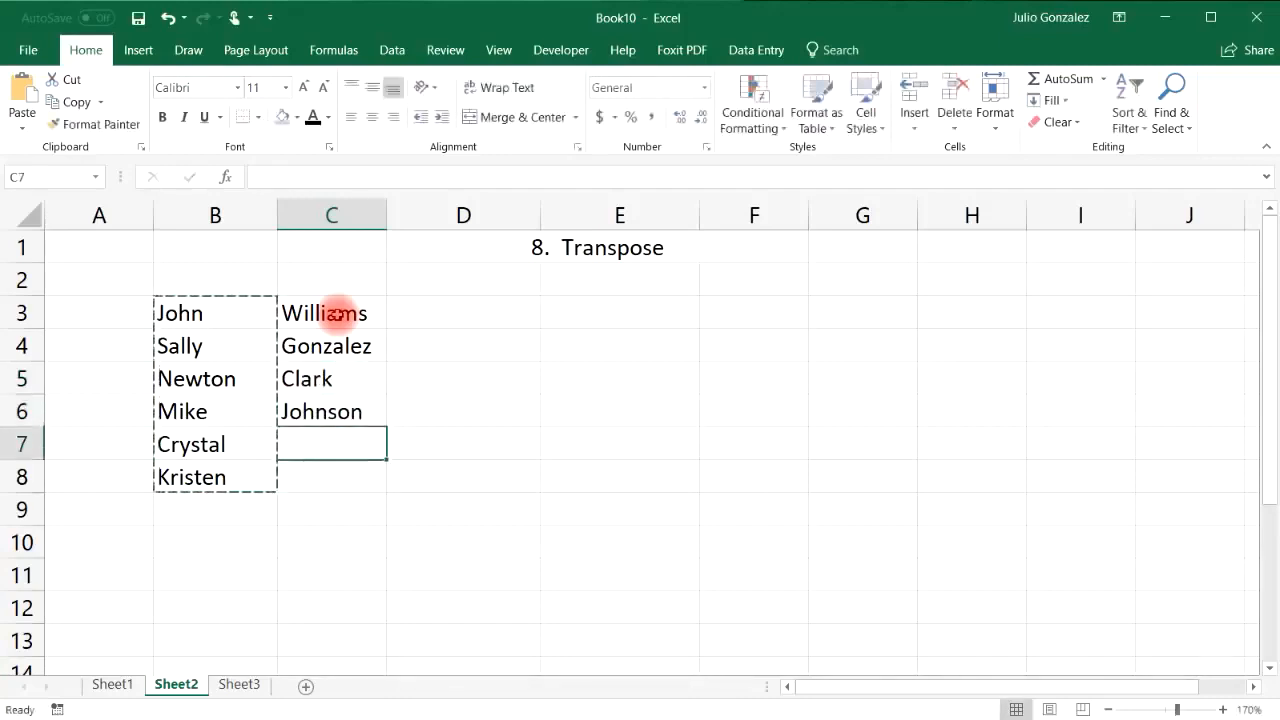
{"action": "type", "text": "W"}
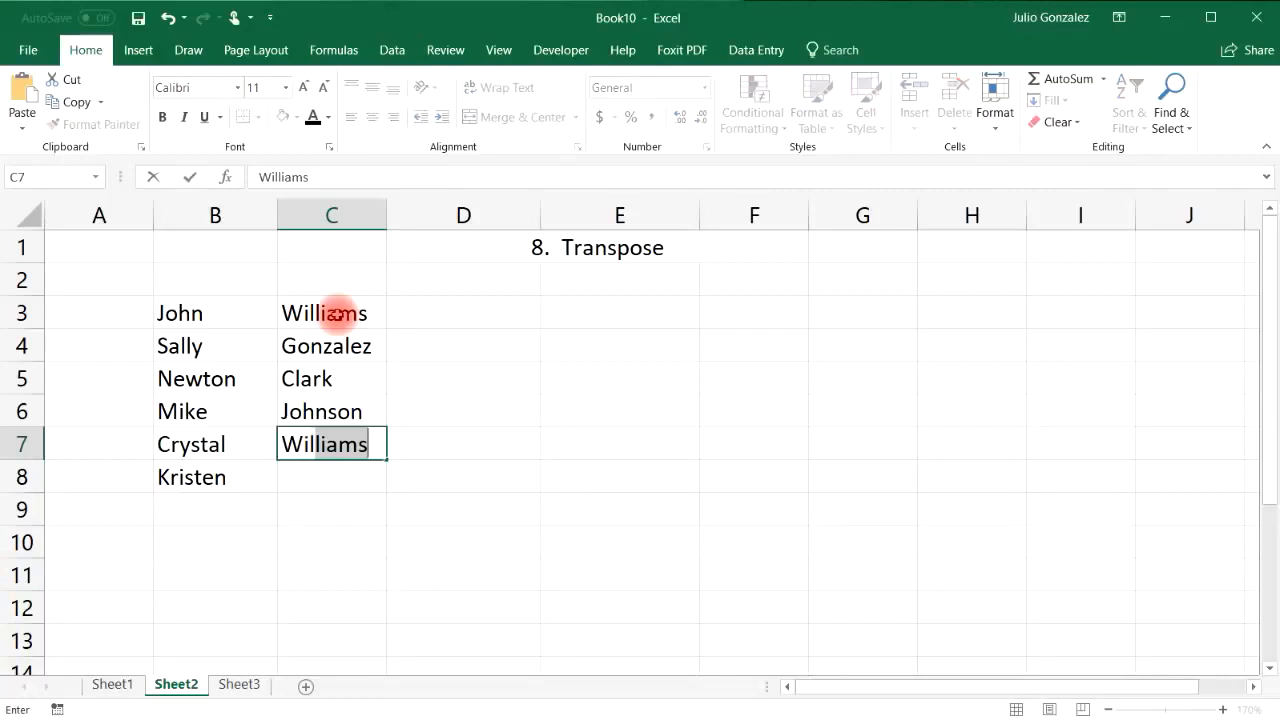
{"action": "type", "text": "ilson"}
{"action": "key", "text": "Return"}
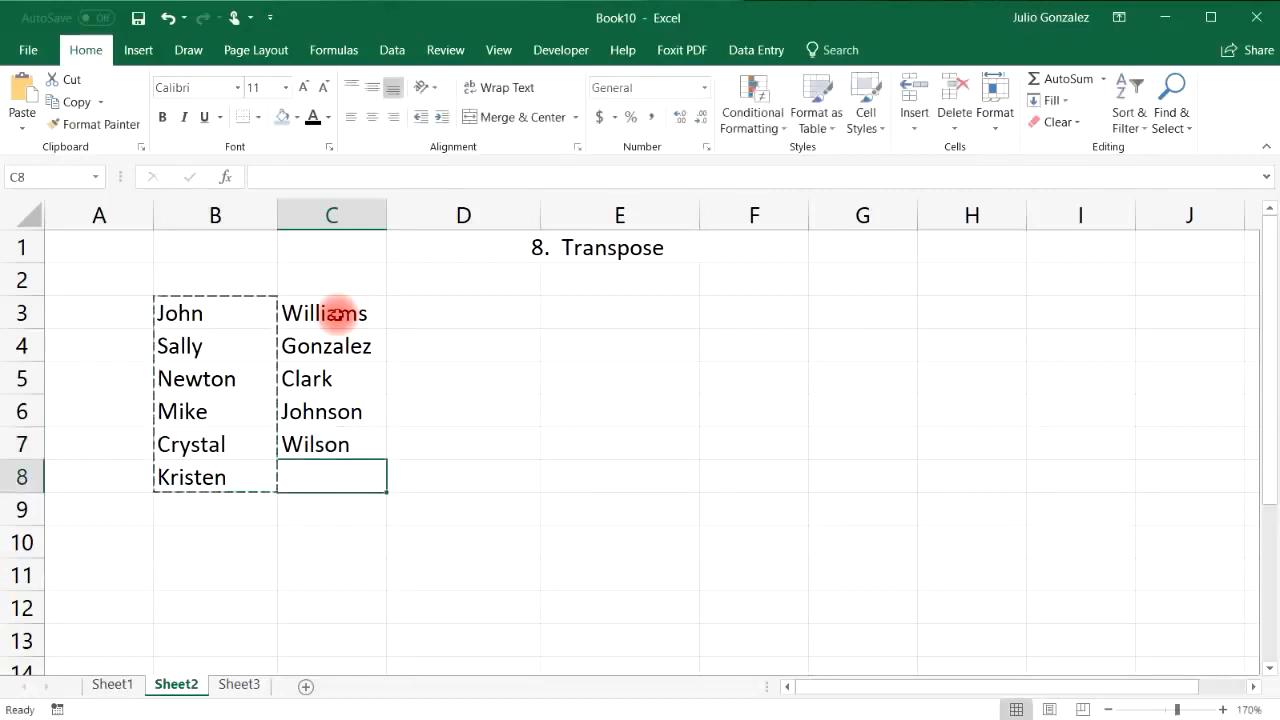
{"action": "type", "text": "Smith"}
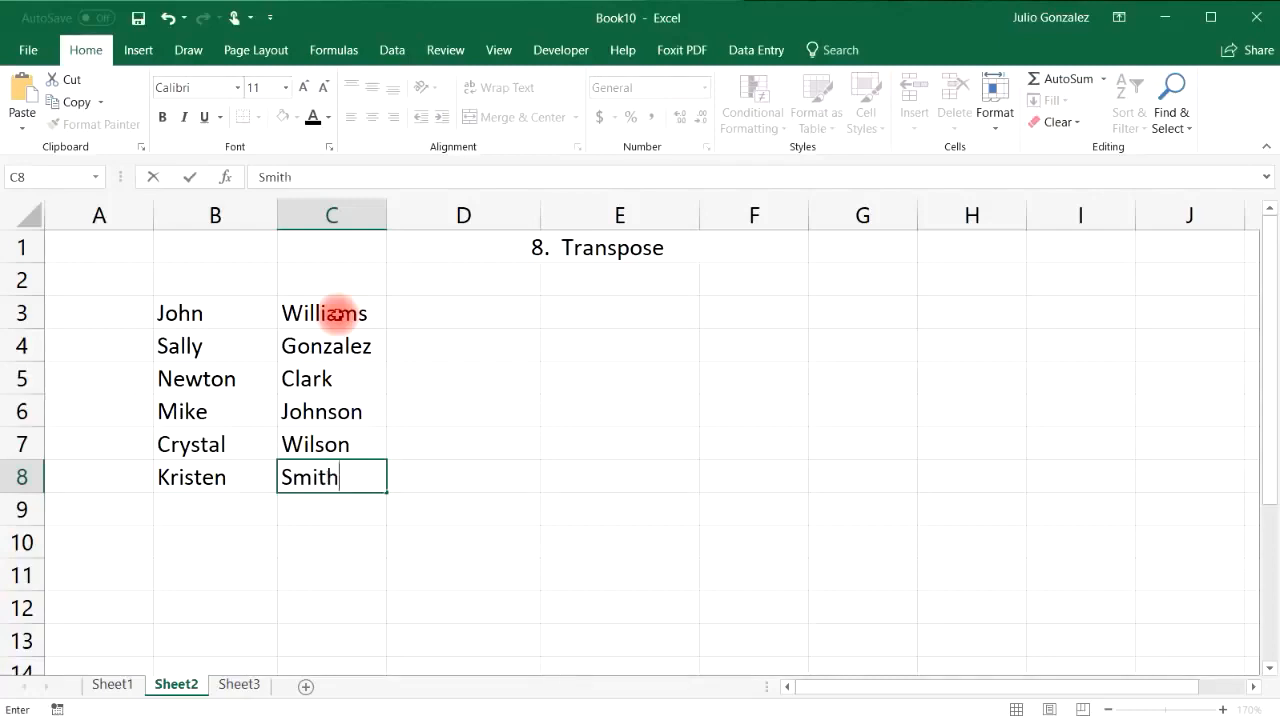
{"action": "key", "text": "Return"}
Step: Copy the first and last names in B3:C8 and paste them transposed into rows starting at E3, using Paste Special
{"action": "left_click_drag", "start_coordinate": [214, 303], "coordinate": [352, 476]}
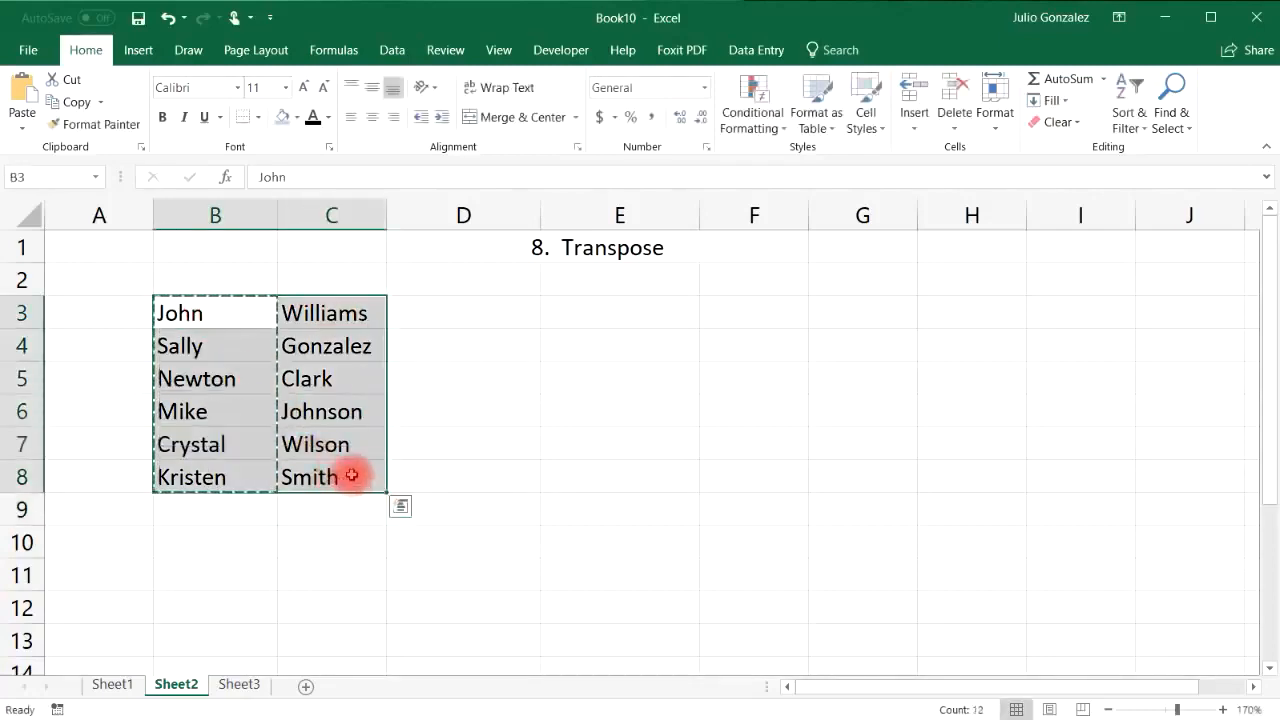
{"action": "key", "text": "ctrl+c"}
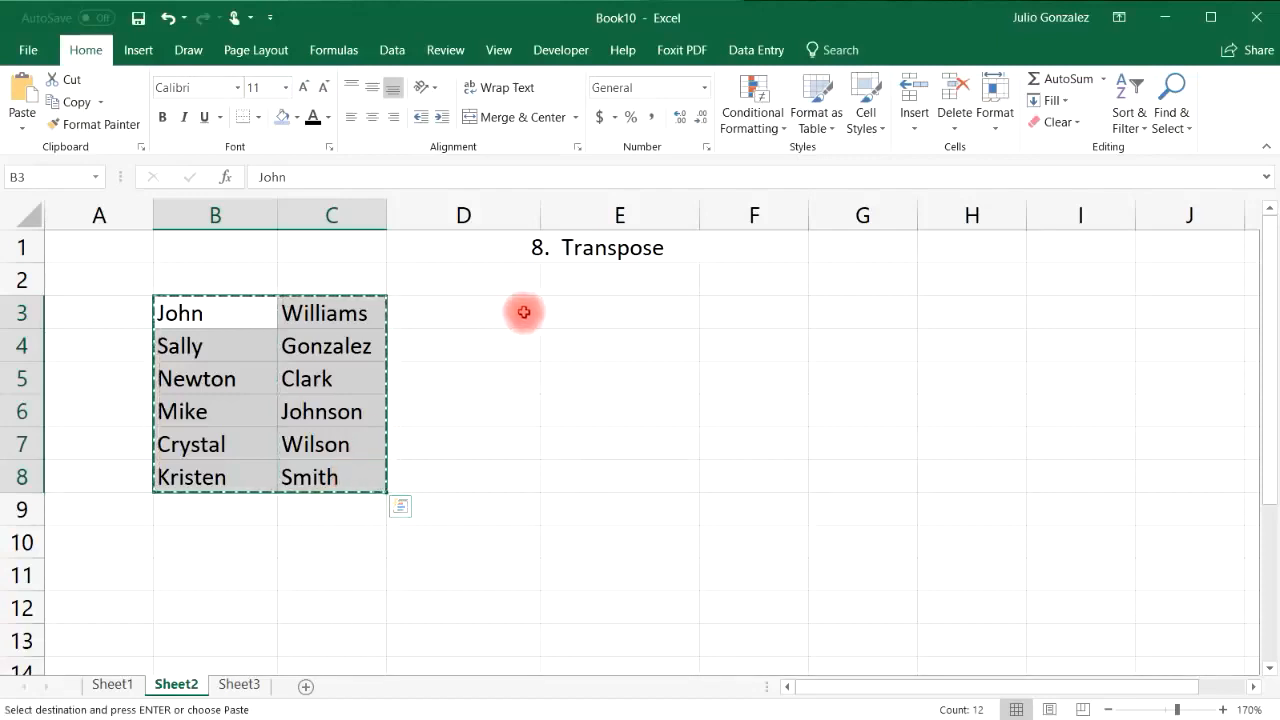
{"action": "left_click", "coordinate": [560, 310]}
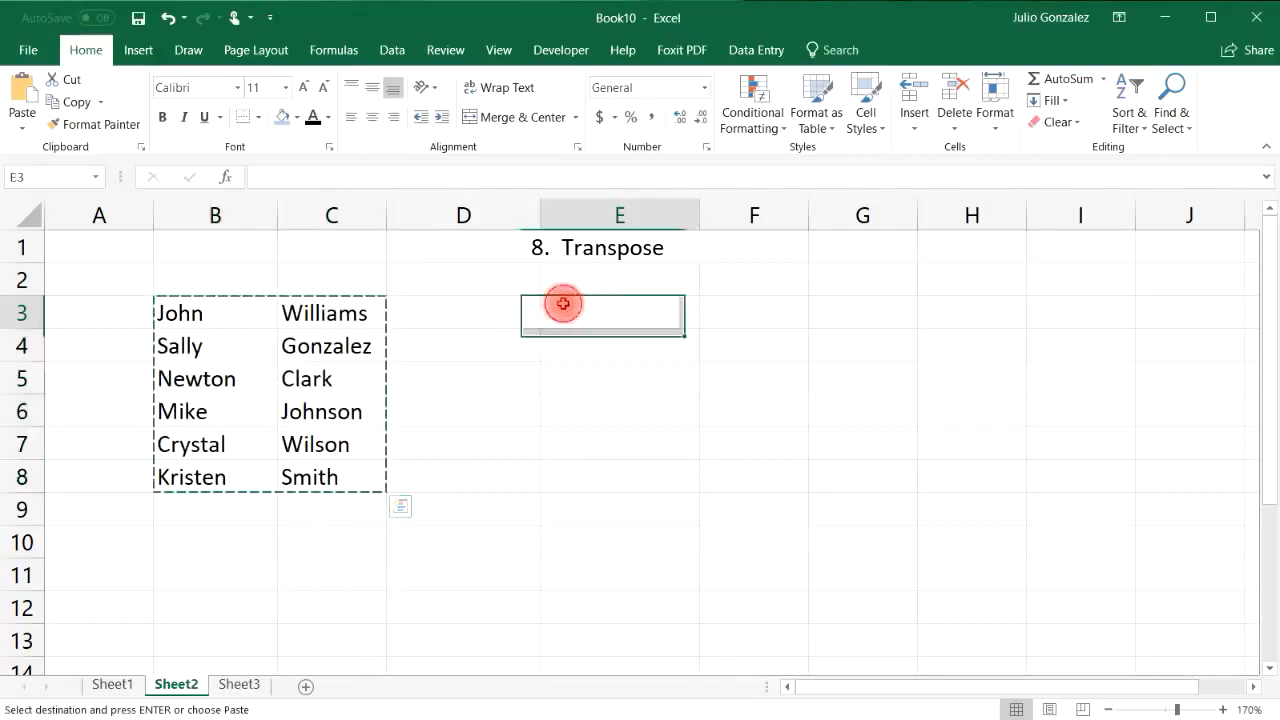
{"action": "right_click", "coordinate": [615, 308]}
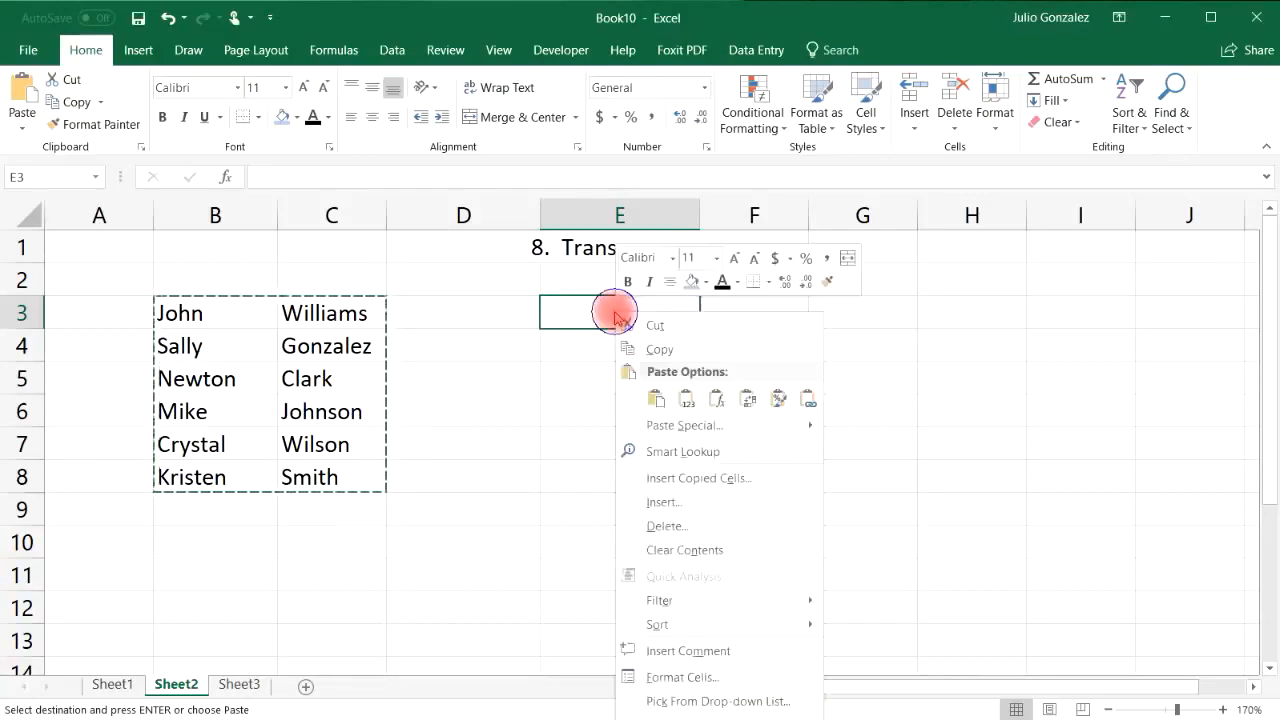
{"action": "left_click", "coordinate": [690, 425]}
{"action": "left_click", "coordinate": [711, 520]}
{"action": "left_click", "coordinate": [724, 555]}
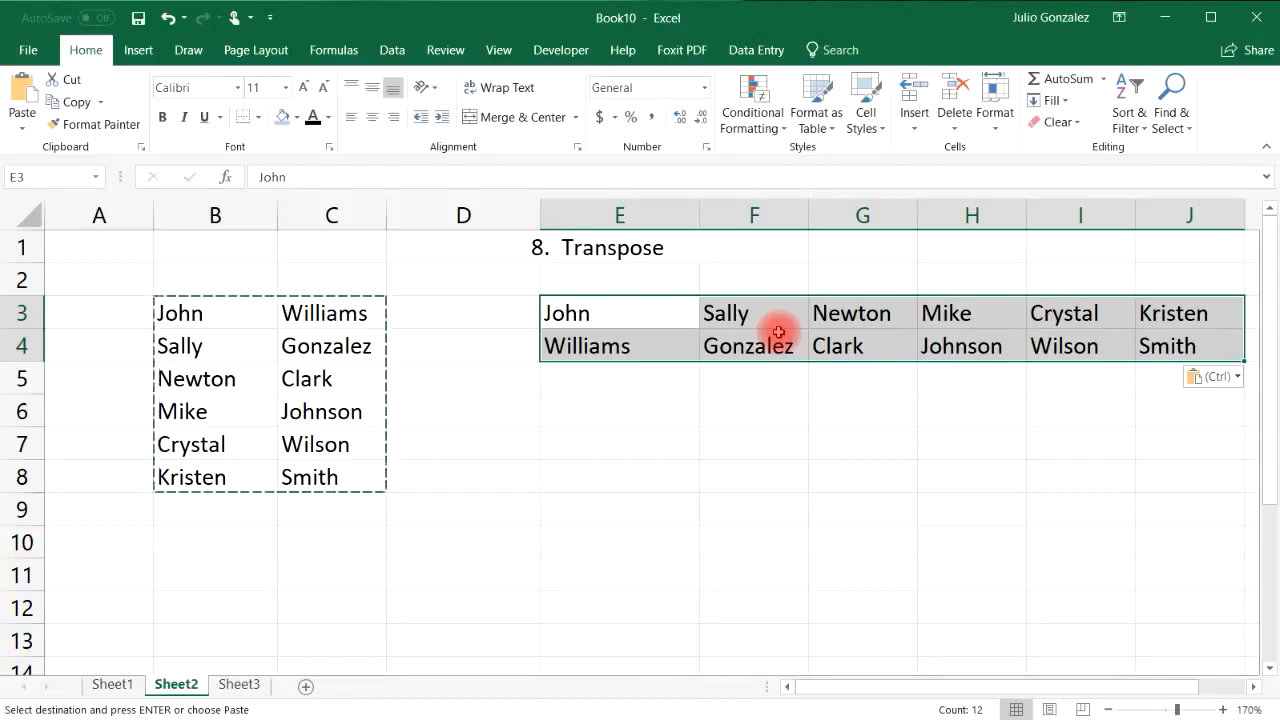
Step: Copy the horizontal names in E3:J4 and paste them back as vertical columns starting at E6, using Paste Special with Transpose
{"action": "key", "text": "ctrl+c"}
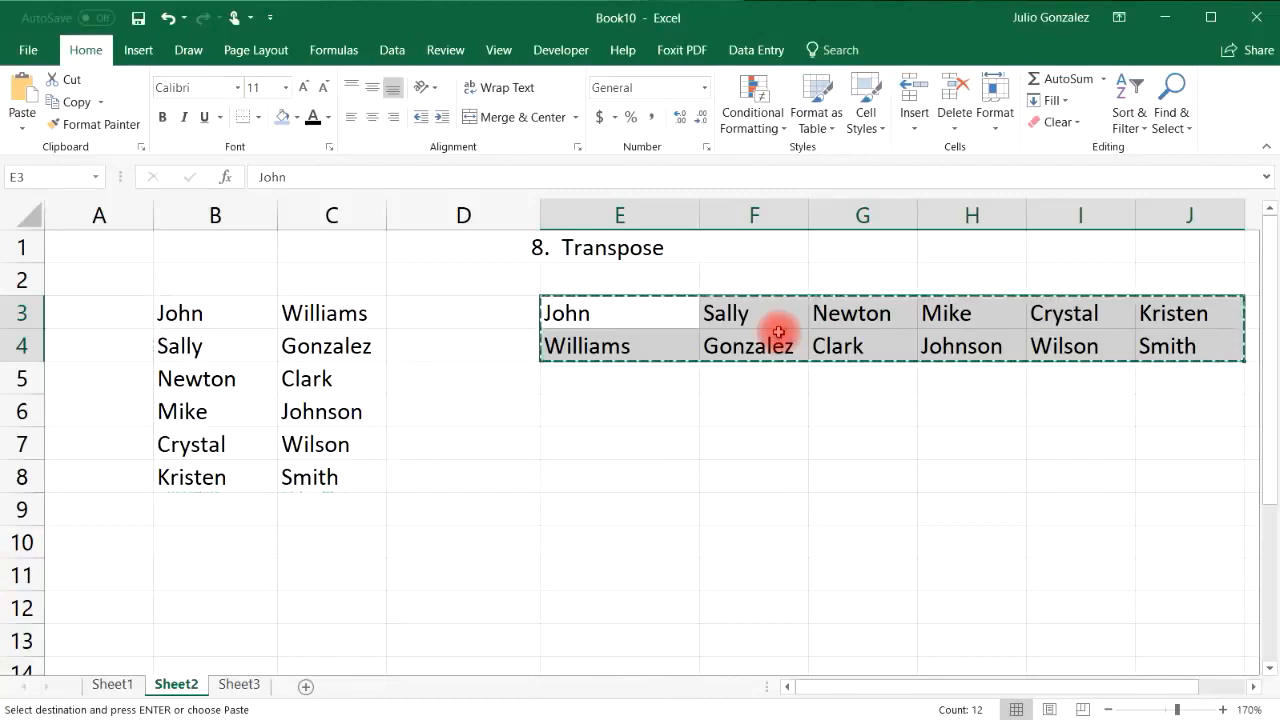
{"action": "left_click", "coordinate": [668, 409]}
{"action": "right_click", "coordinate": [667, 409]}
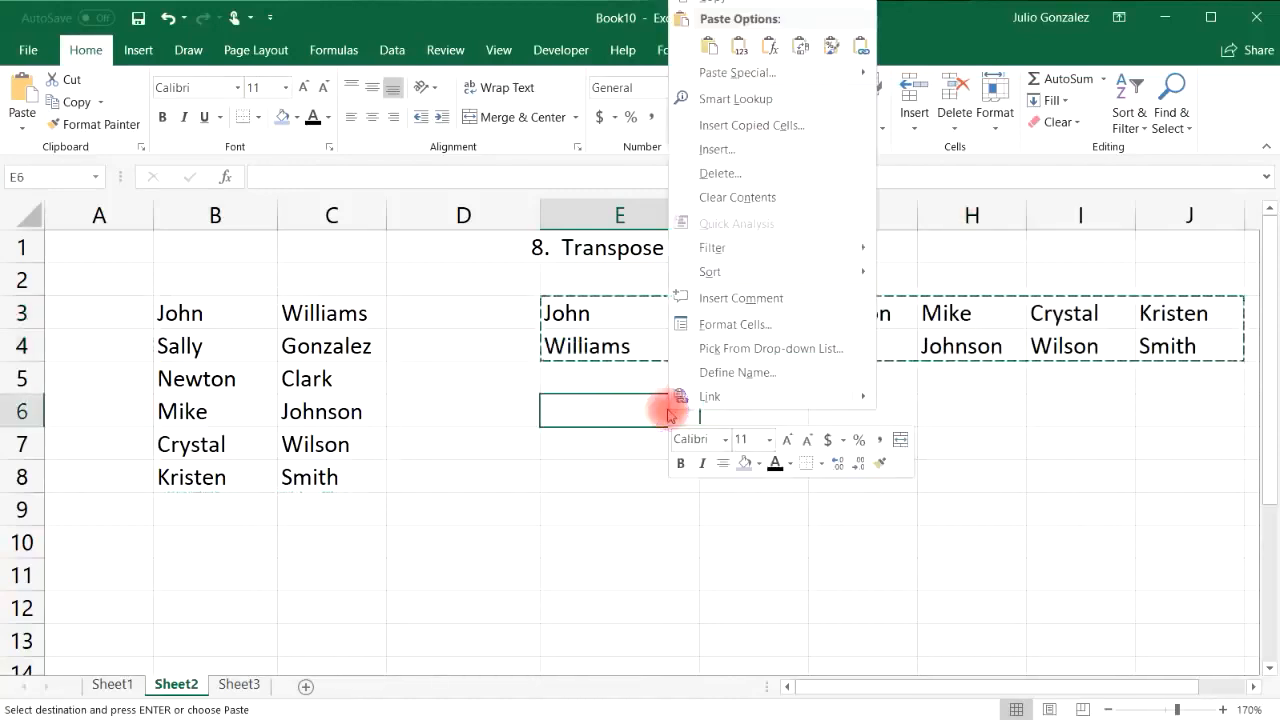
{"action": "left_click", "coordinate": [792, 72]}
{"action": "left_click", "coordinate": [817, 238]}
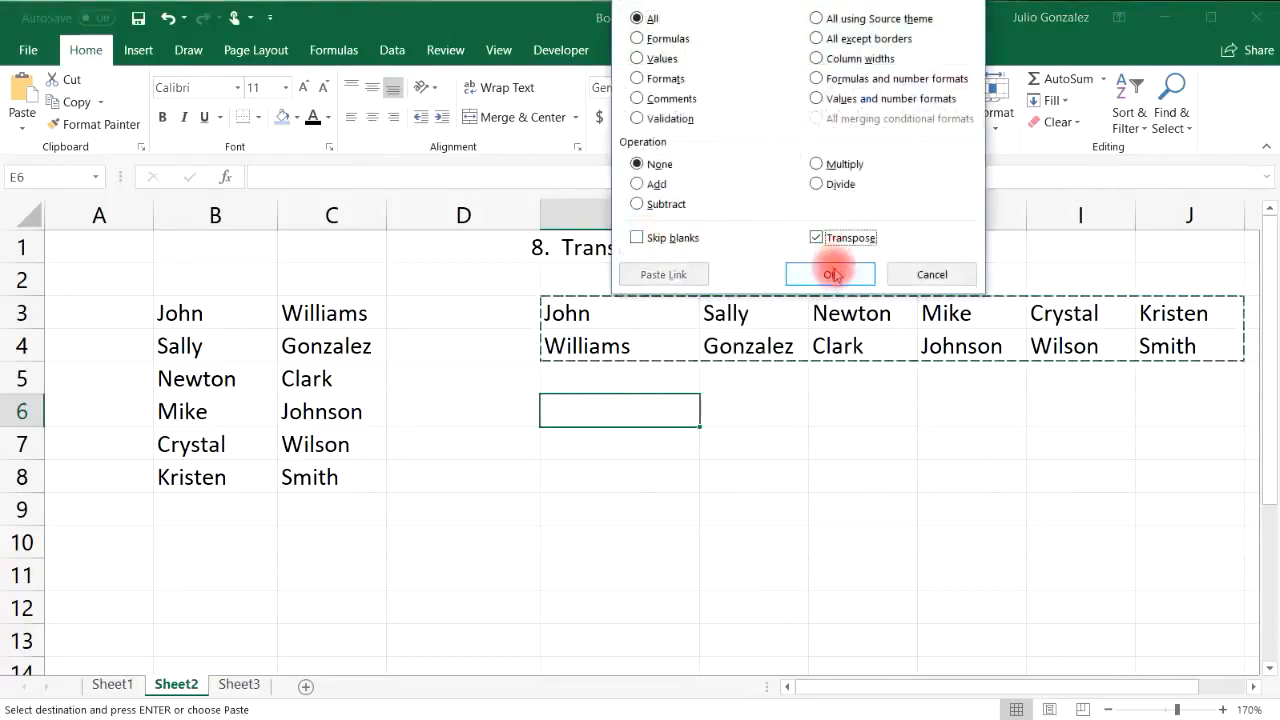
{"action": "left_click", "coordinate": [830, 274]}
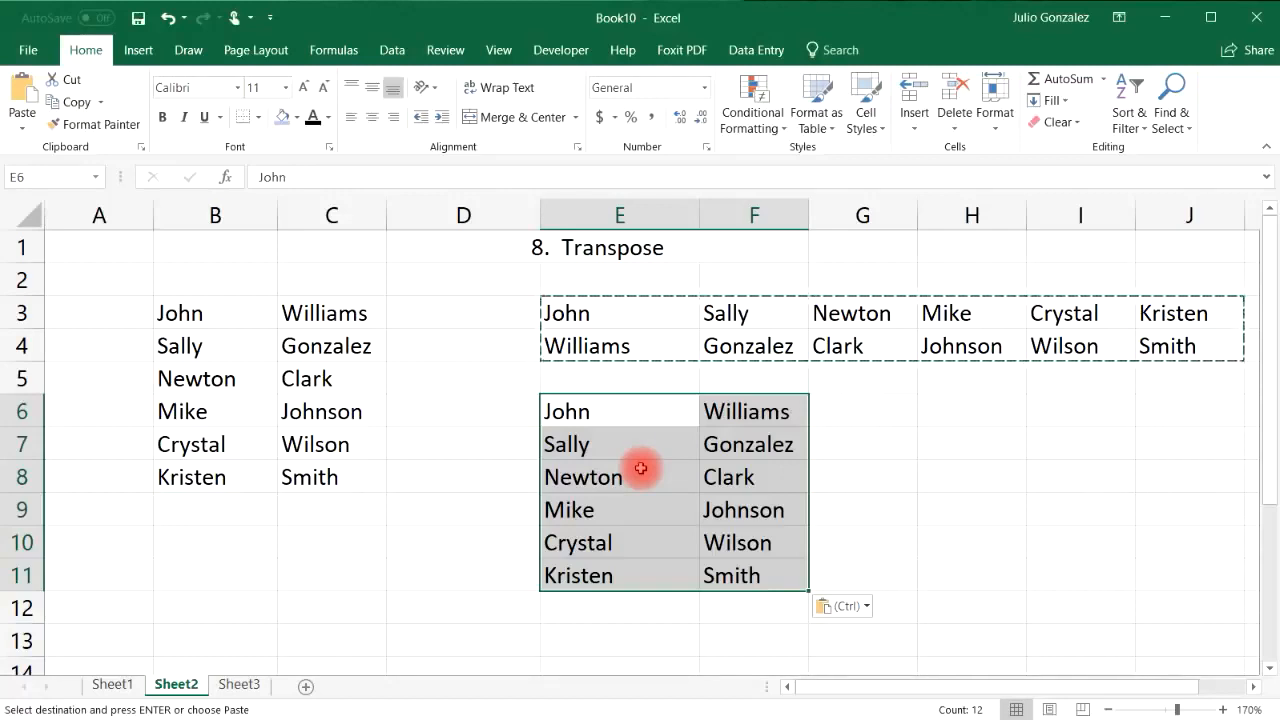
Step: Replace the heading in merged cell D1 with "9. Sorting Data"
{"action": "left_click", "coordinate": [716, 249]}
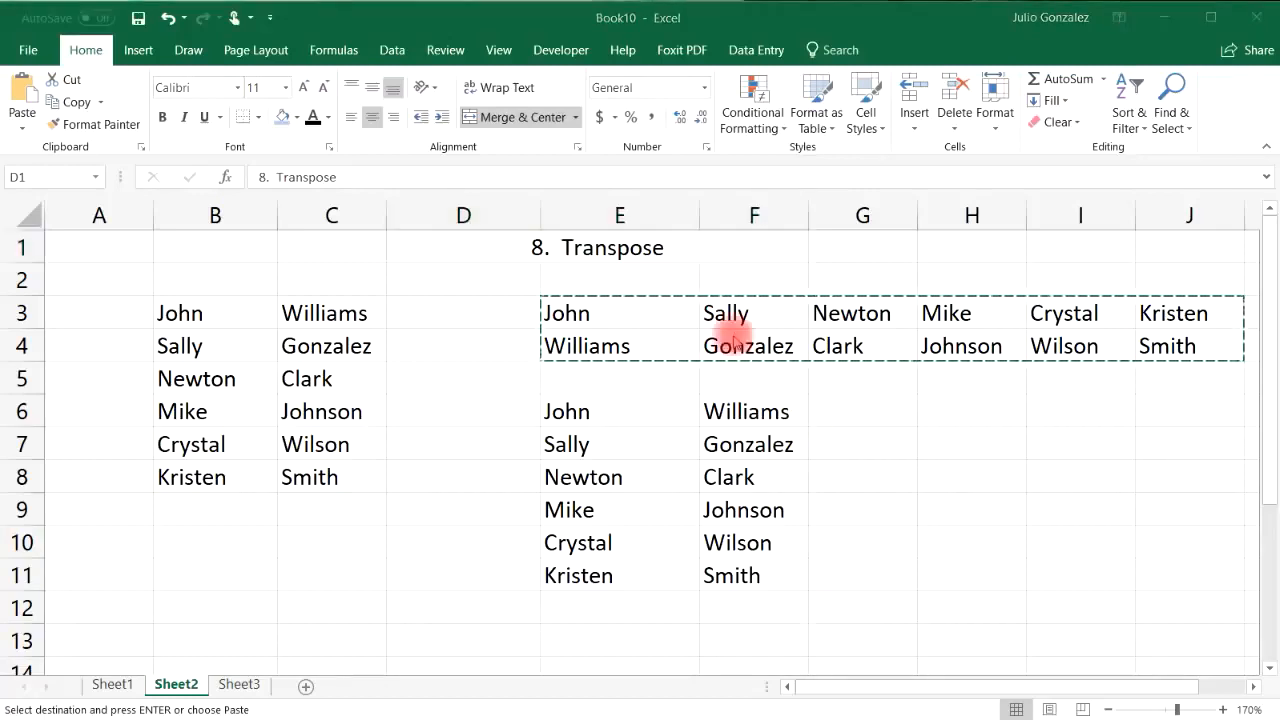
{"action": "type", "text": "9"}
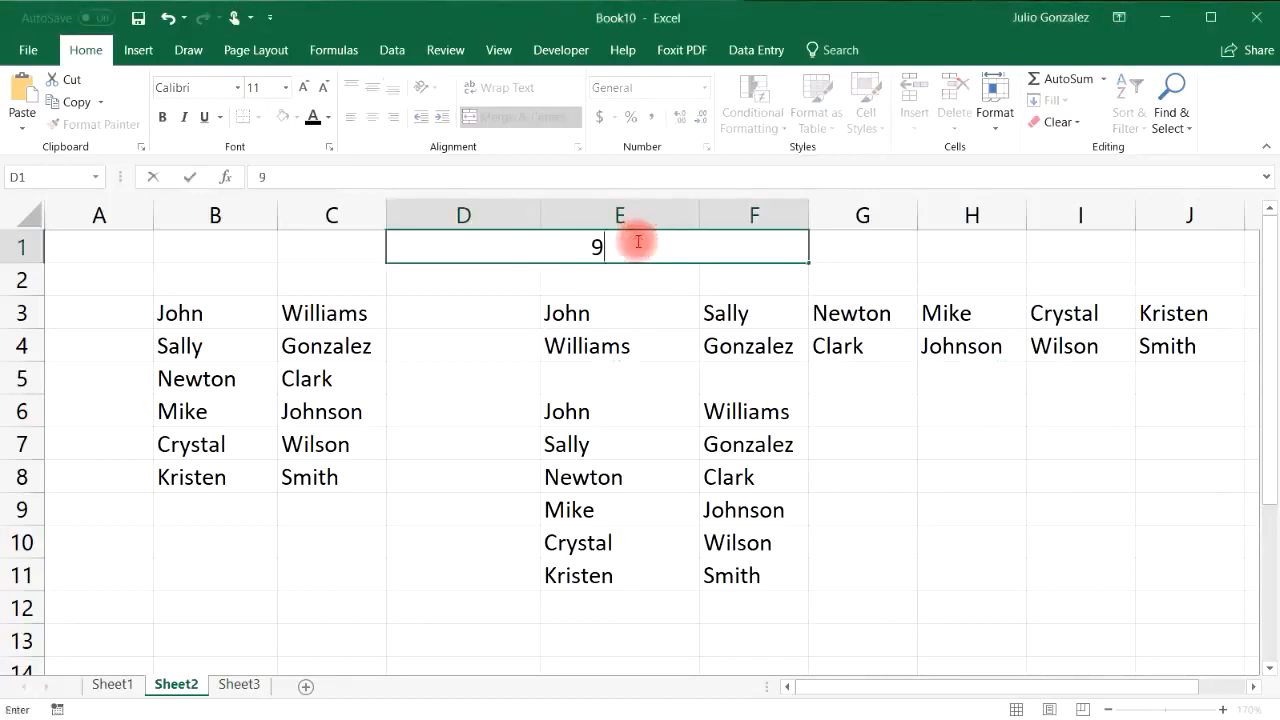
{"action": "type", "text": ". Sorting Data"}
{"action": "key", "text": "Return"}
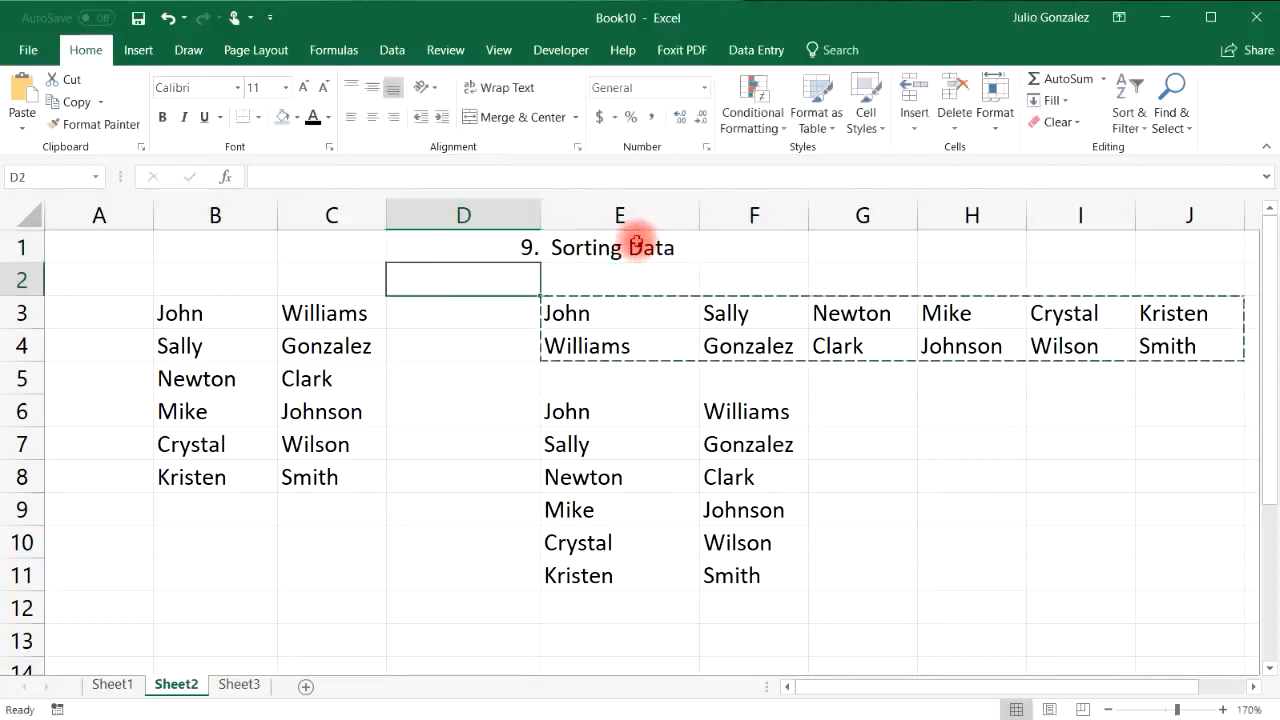
Step: Try sorting the first names in B3:B8 from A to Z with only the current selection, and undo that sort
{"action": "left_click_drag", "start_coordinate": [178, 314], "coordinate": [177, 486]}
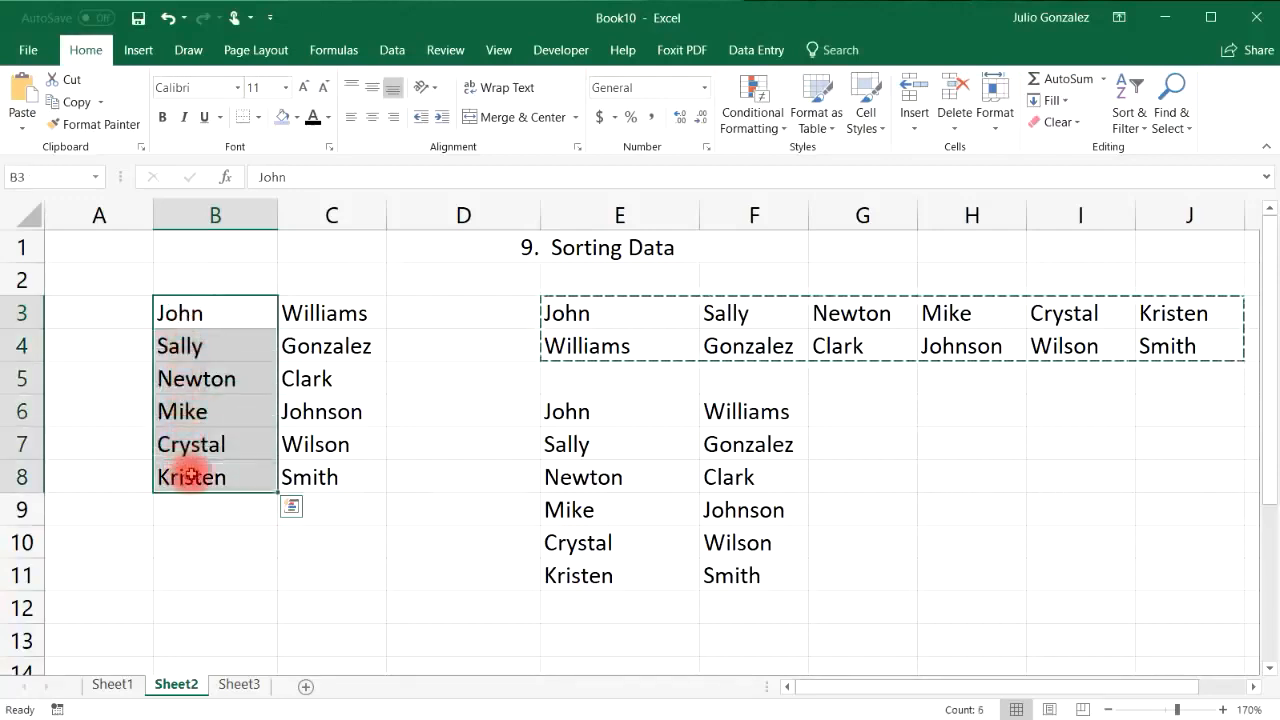
{"action": "right_click", "coordinate": [228, 336]}
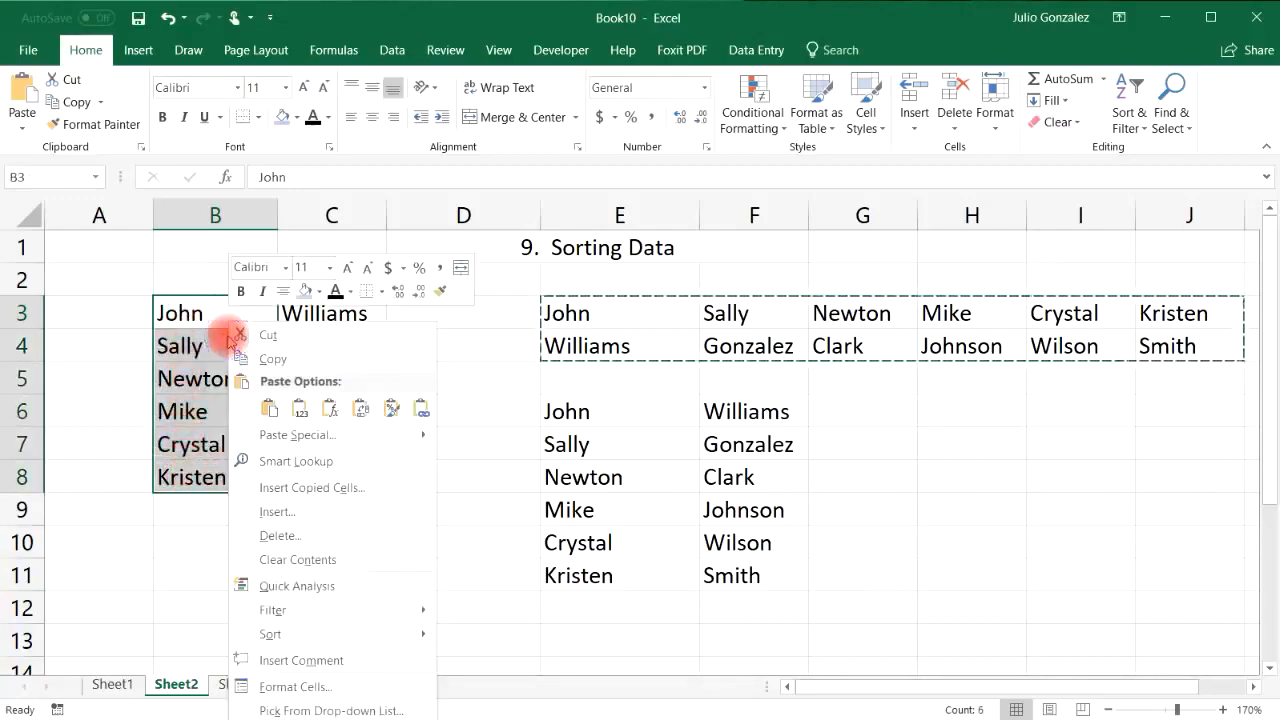
{"action": "mouse_move", "coordinate": [322, 636]}
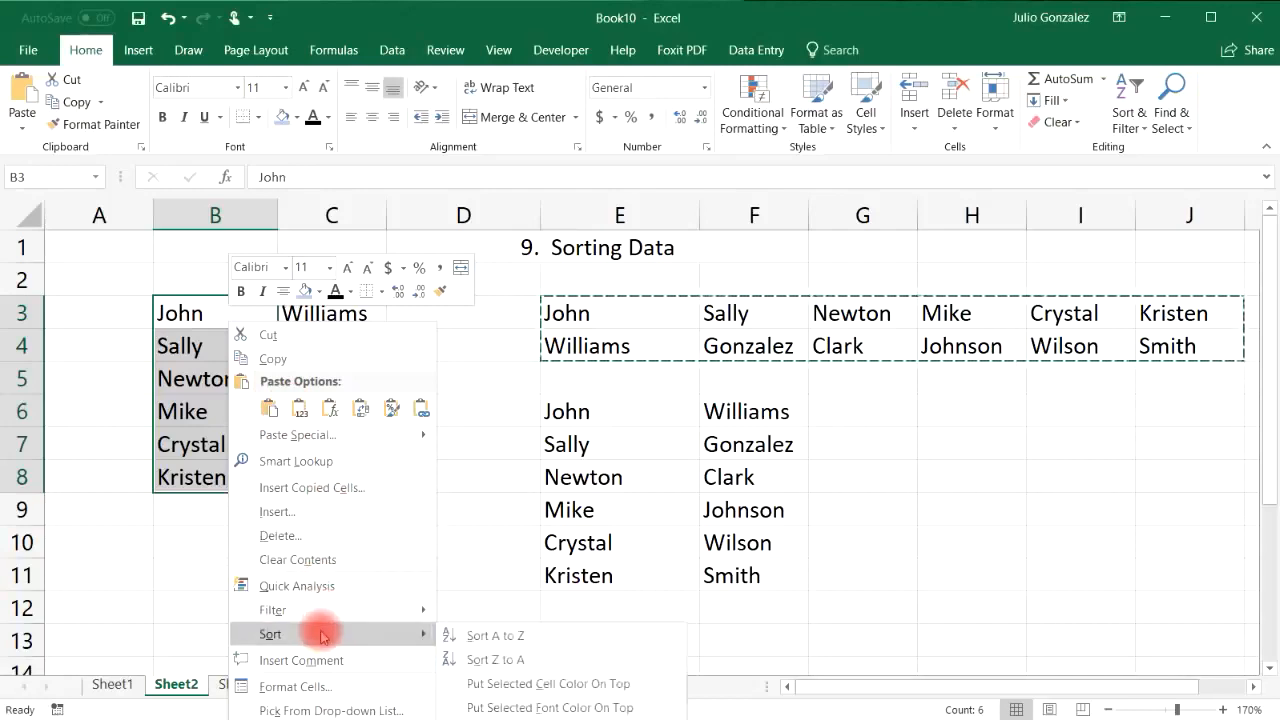
{"action": "left_click", "coordinate": [486, 640]}
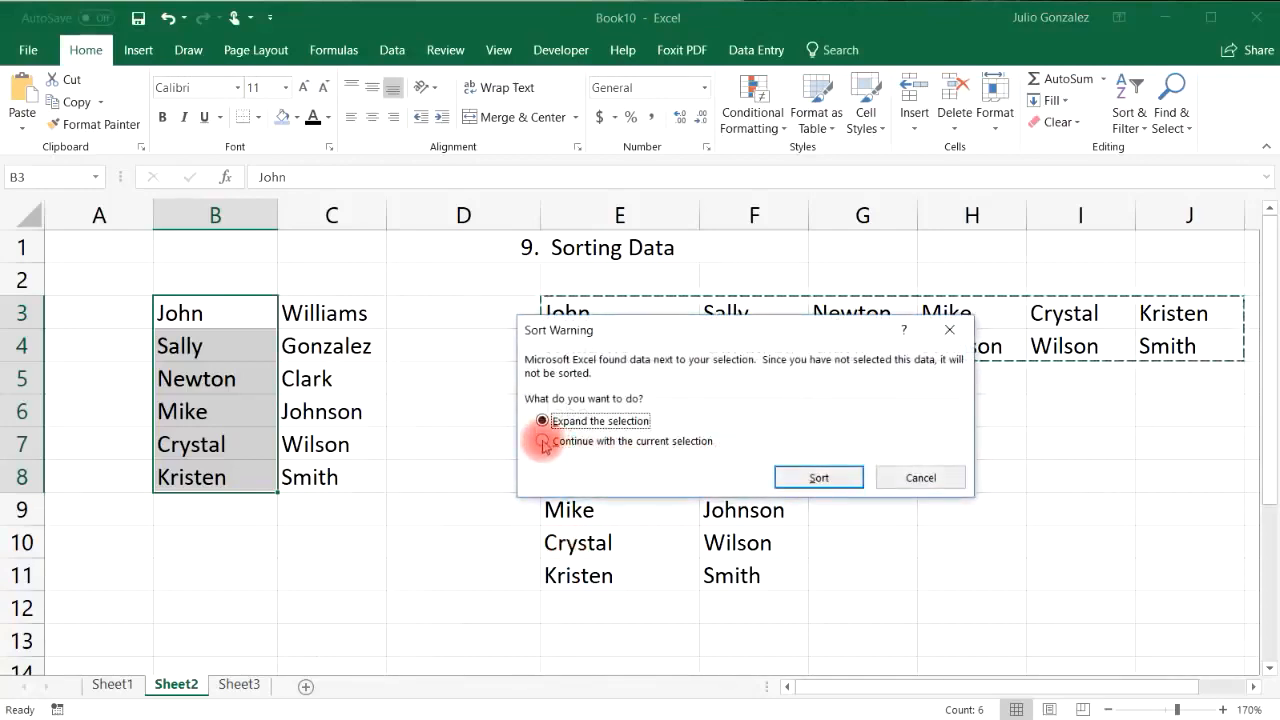
{"action": "left_click", "coordinate": [543, 442]}
{"action": "left_click", "coordinate": [826, 475]}
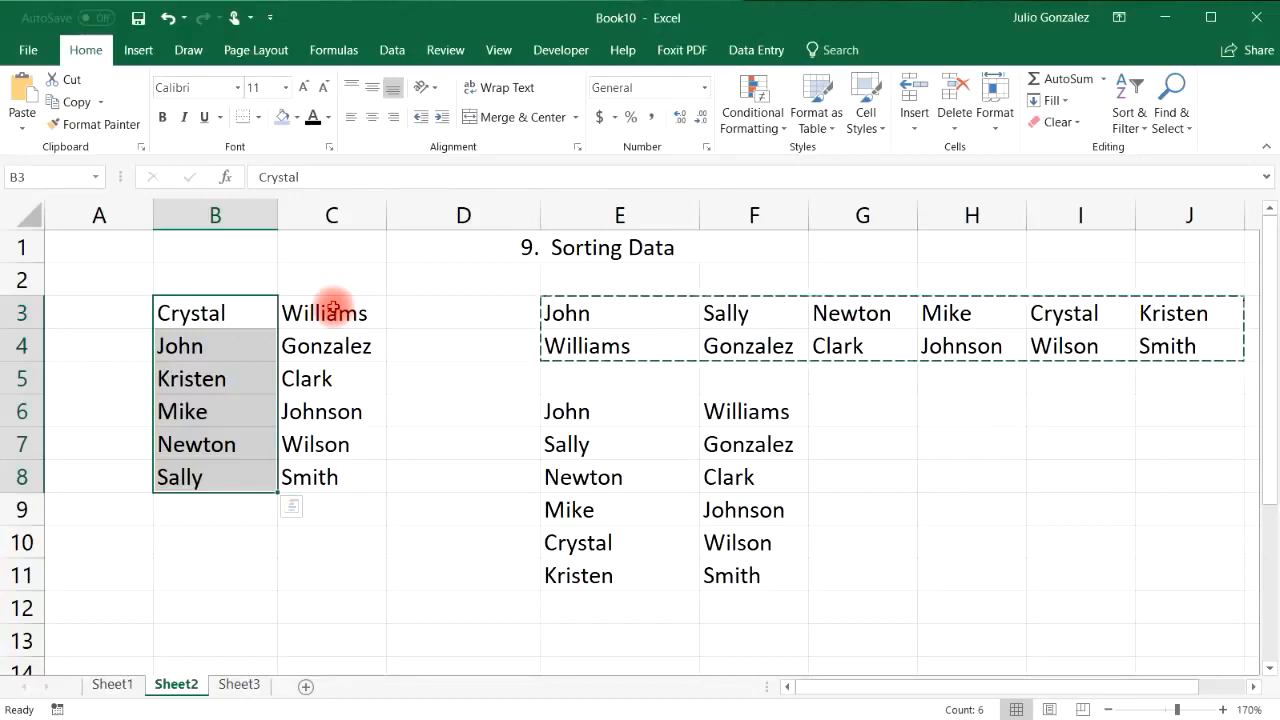
{"action": "left_click", "coordinate": [166, 20]}
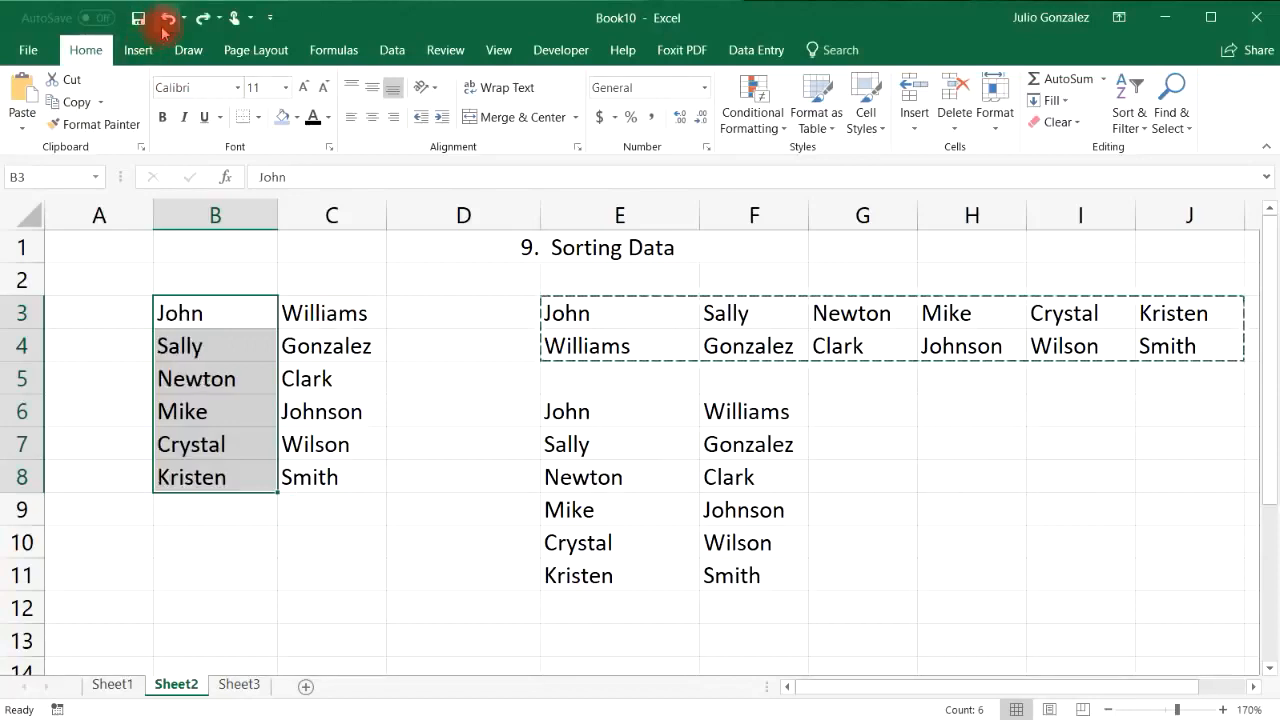
Step: Sort the first names in B3:B8 from A to Z, expanding the selection to include the adjacent last names
{"action": "right_click", "coordinate": [238, 341]}
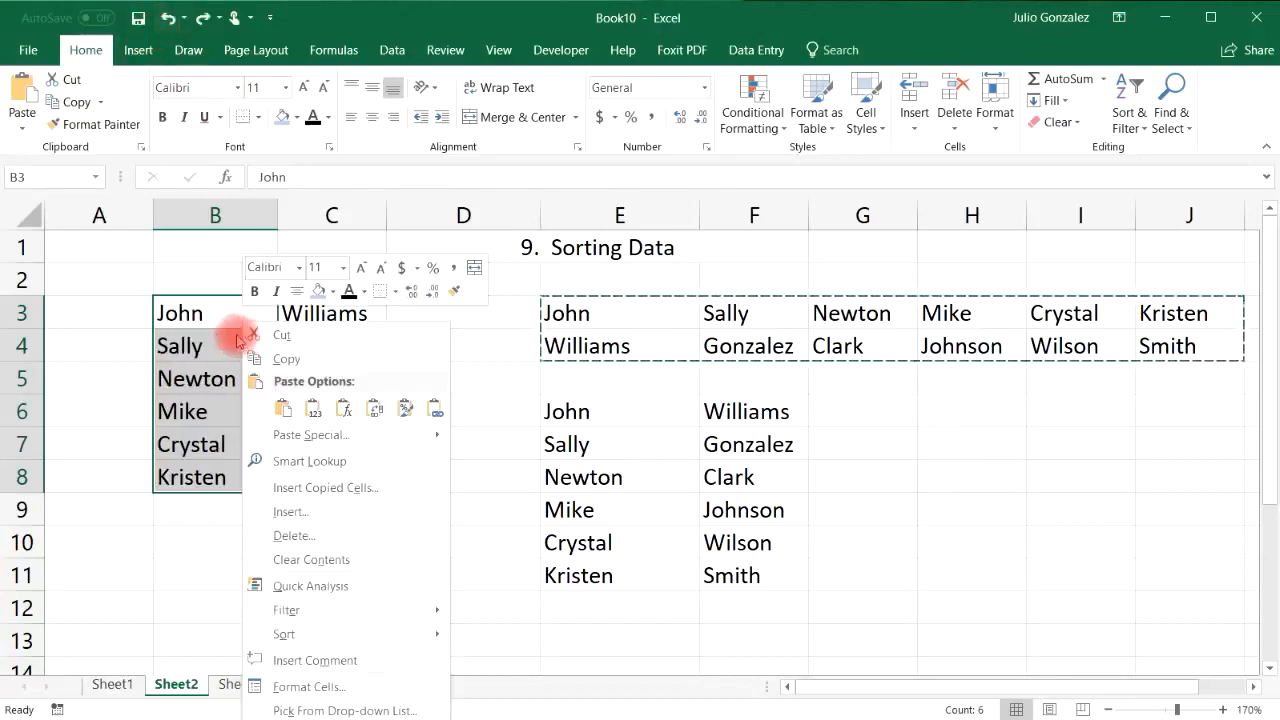
{"action": "mouse_move", "coordinate": [357, 634]}
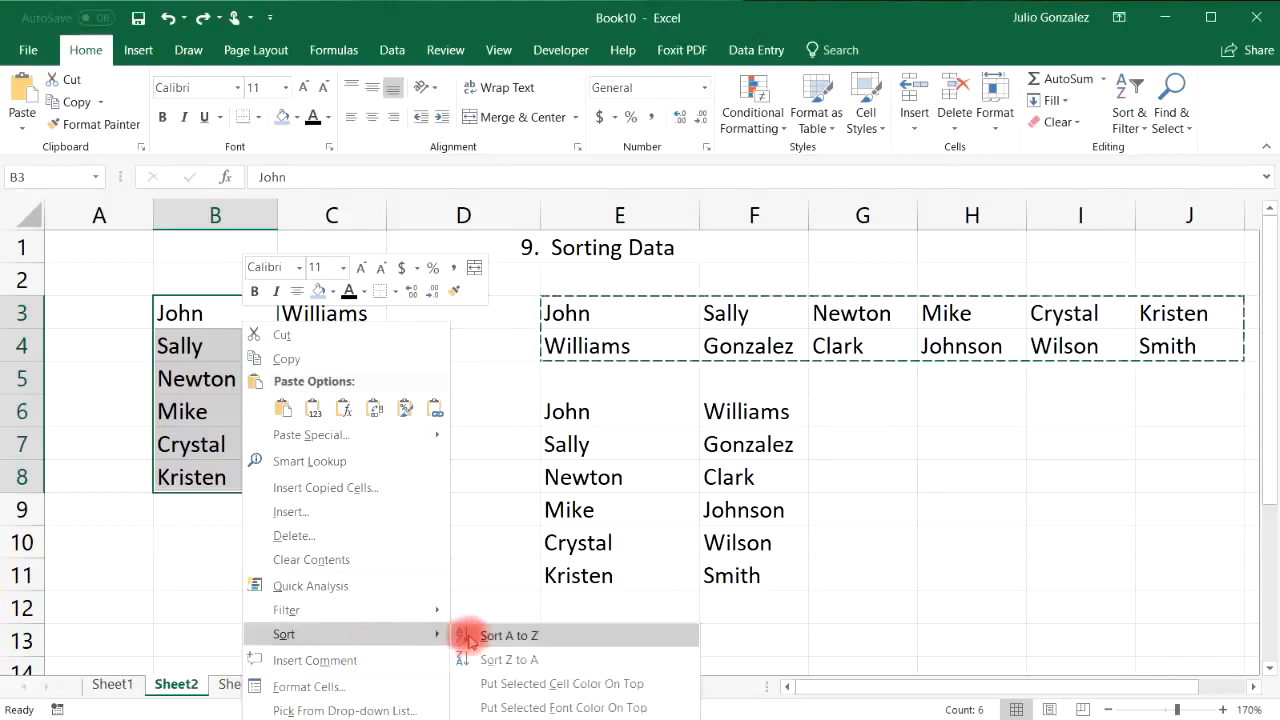
{"action": "left_click", "coordinate": [469, 638]}
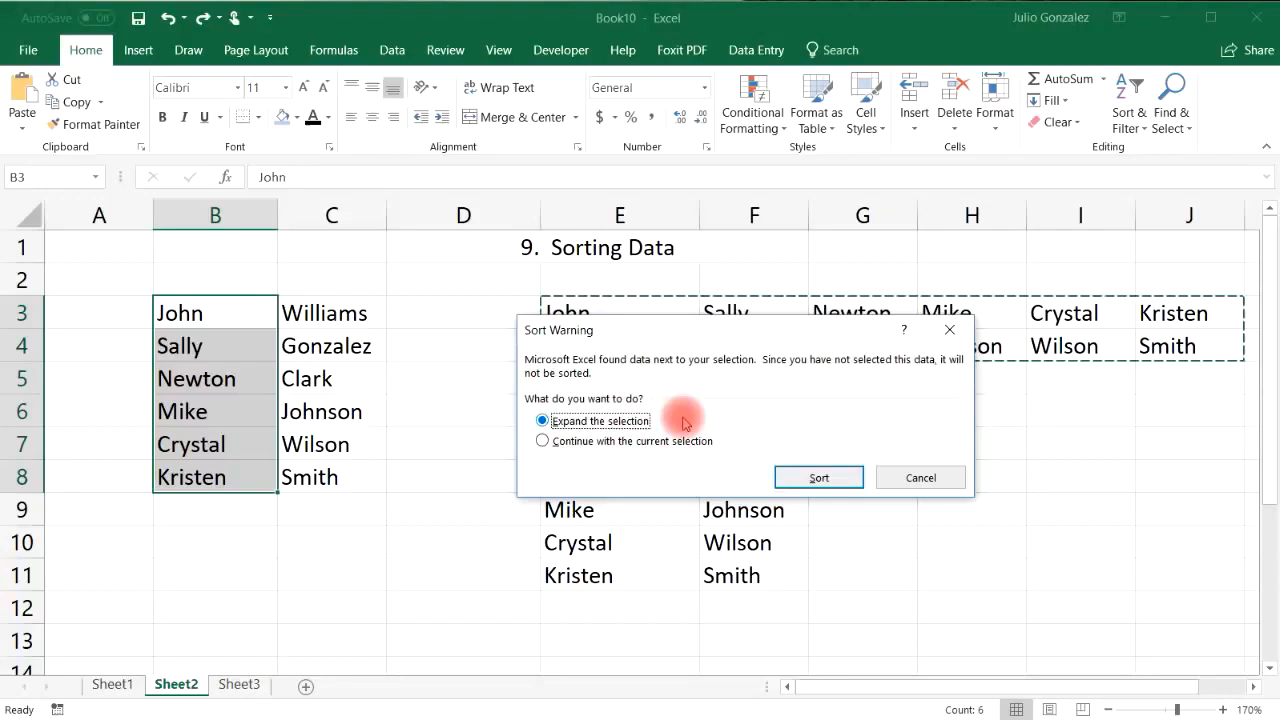
{"action": "left_click", "coordinate": [800, 478]}
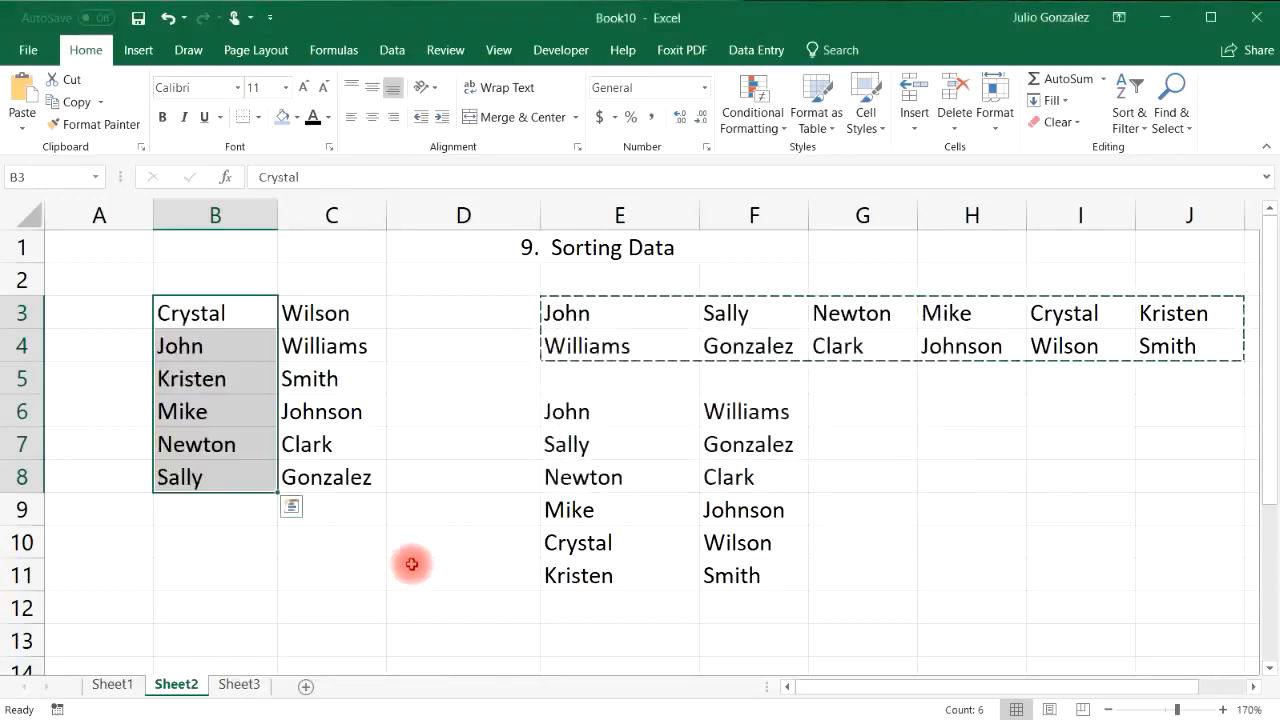
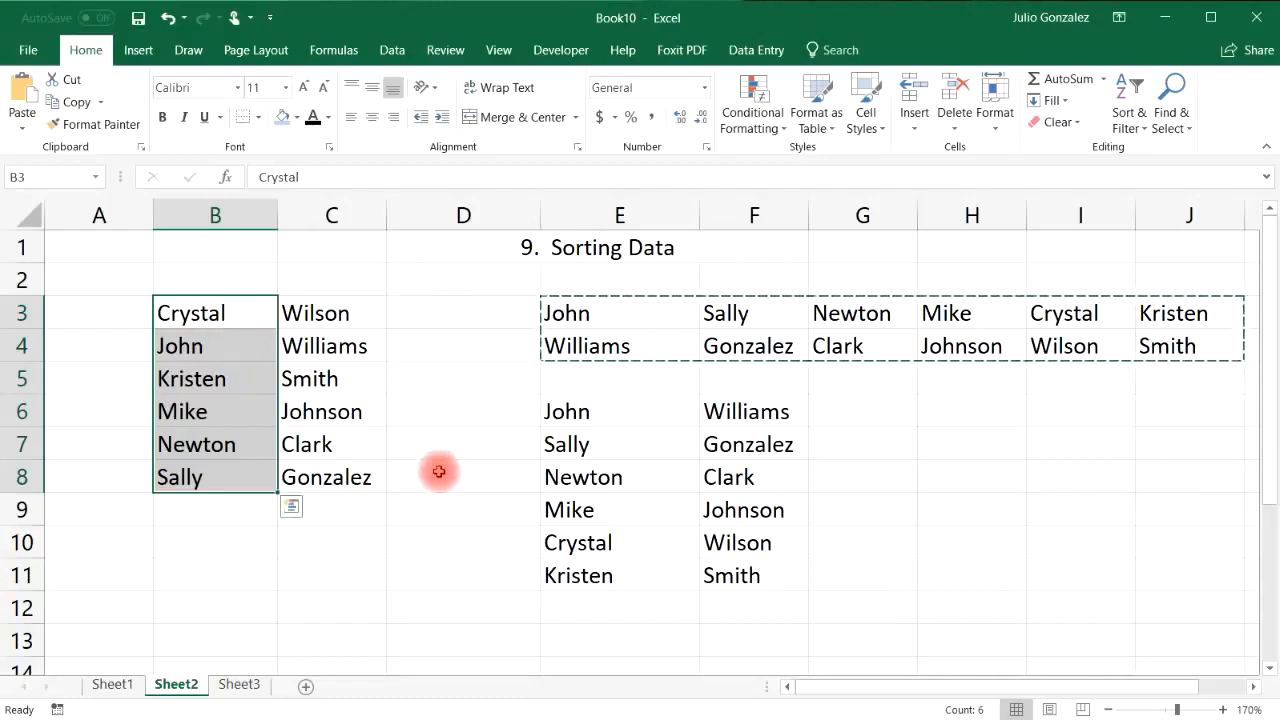
Step: Enter the numbers 23, 45, 17, 85, 63 and 45 down cells D3 to D8
{"action": "left_click", "coordinate": [451, 319]}
{"action": "type", "text": "23"}
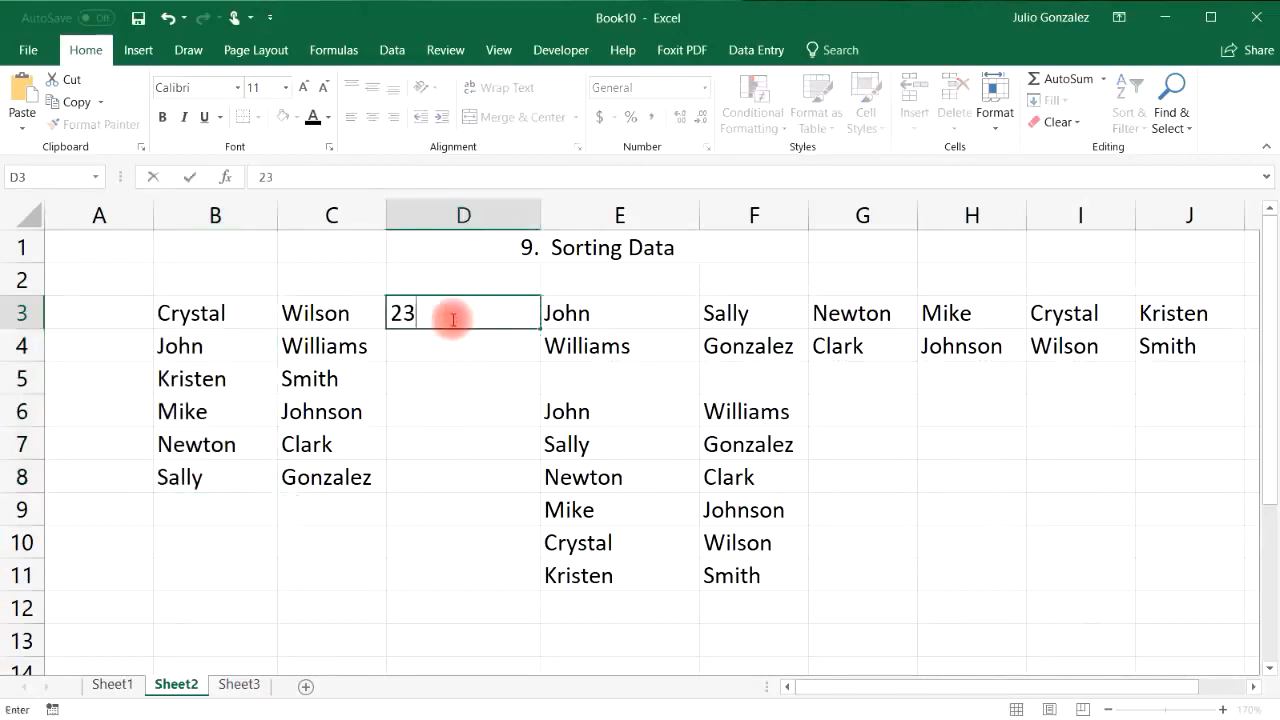
{"action": "key", "text": "Return"}
{"action": "type", "text": "45"}
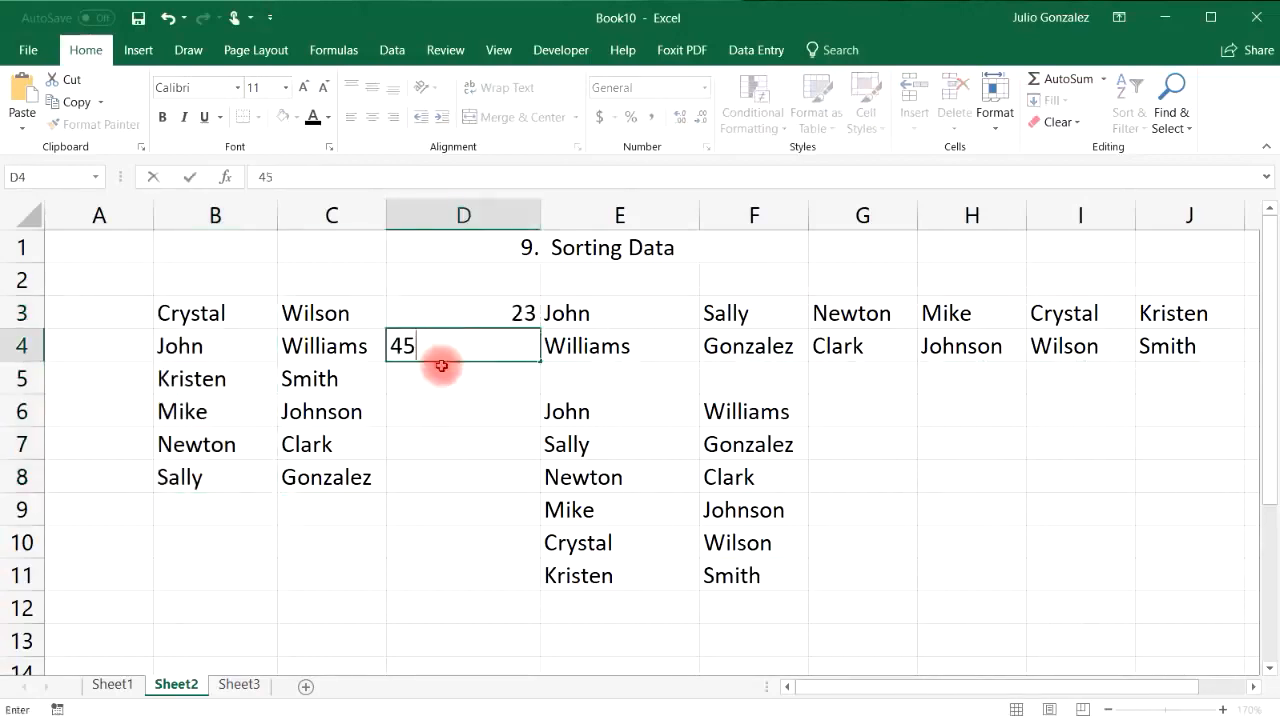
{"action": "key", "text": "Return"}
{"action": "type", "text": "17"}
{"action": "key", "text": "Return"}
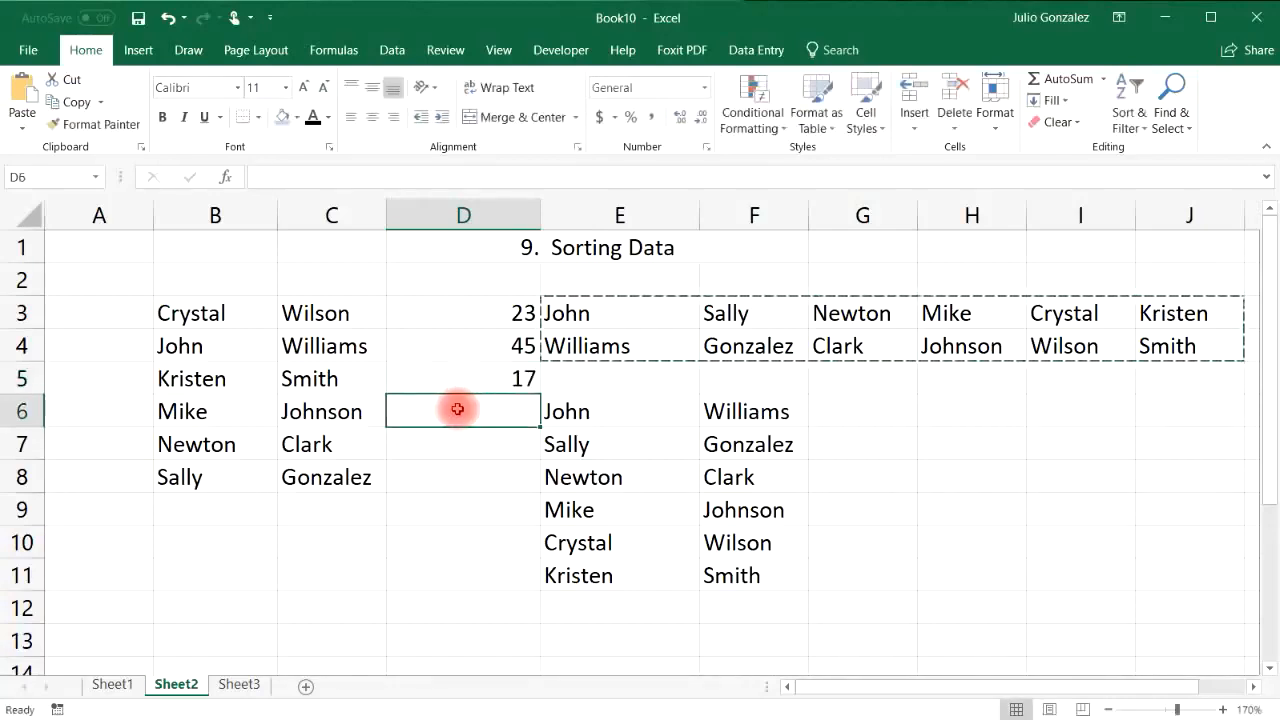
{"action": "type", "text": "85"}
{"action": "key", "text": "Return"}
{"action": "type", "text": "63"}
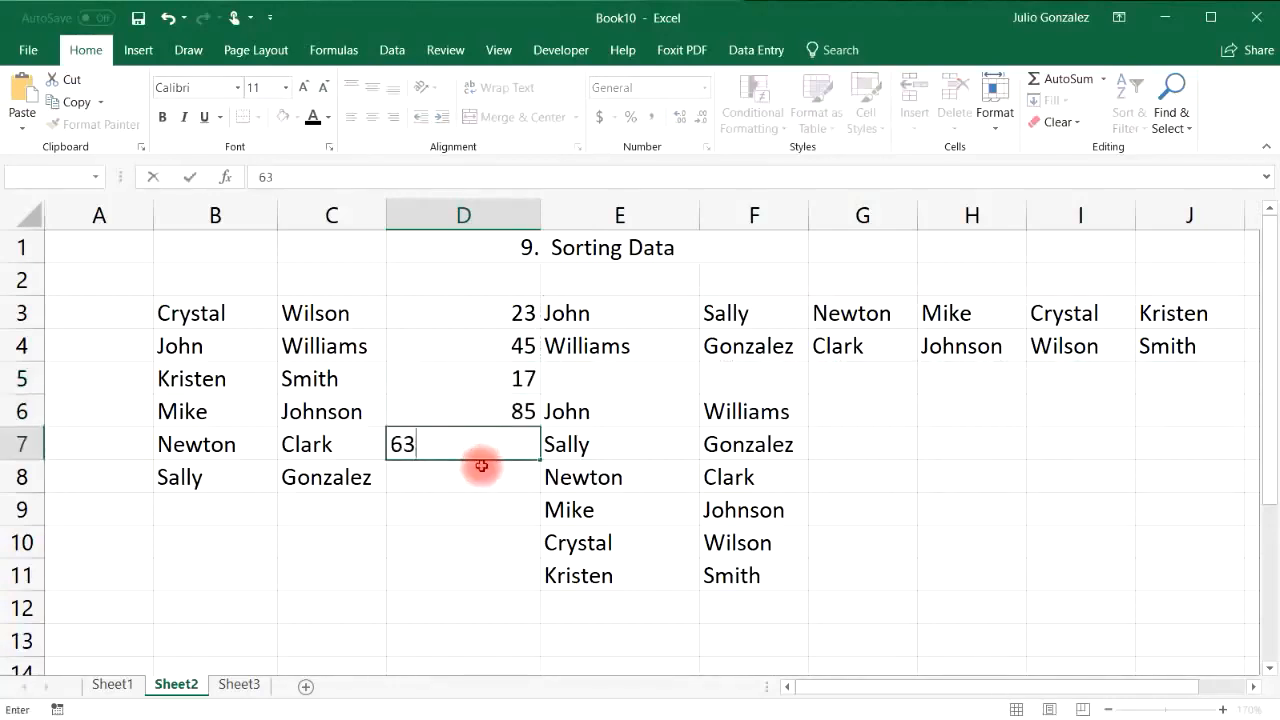
{"action": "key", "text": "Return"}
{"action": "type", "text": "45"}
{"action": "key", "text": "Return"}
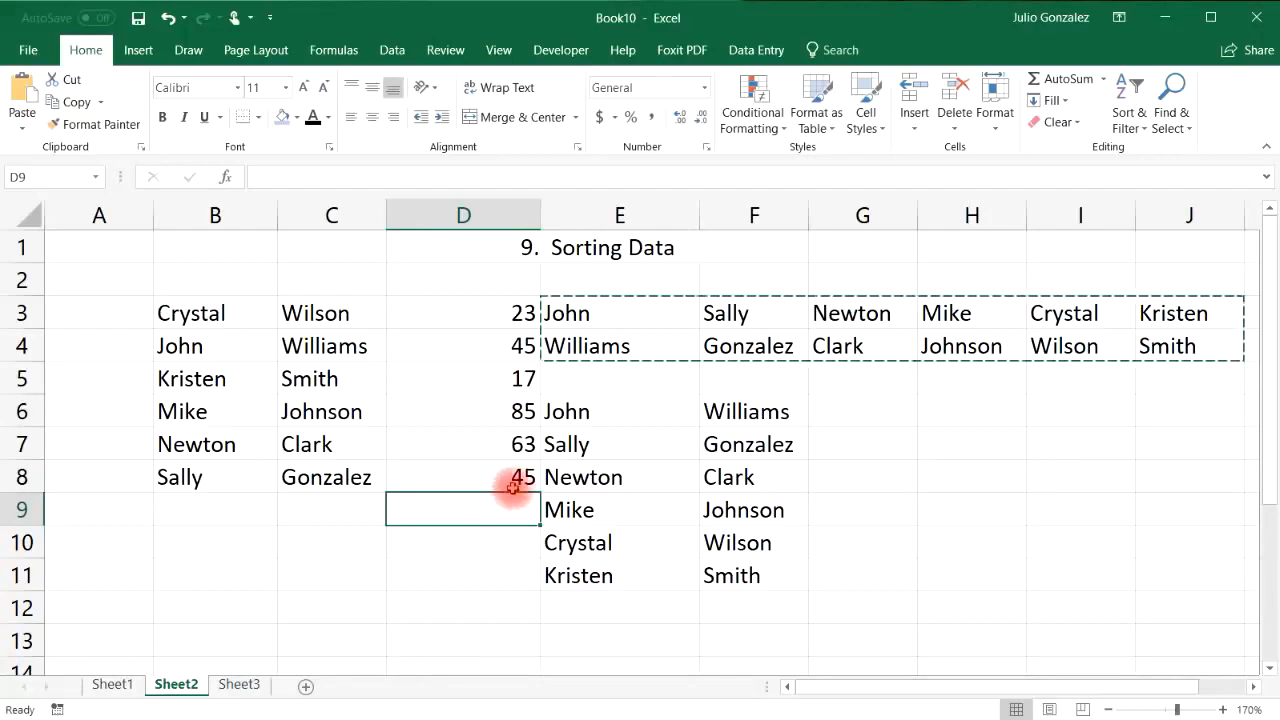
Step: Replace the value in D8 with 42, and enter 19 in D9 and 6 in D10
{"action": "left_click", "coordinate": [520, 480]}
{"action": "type", "text": "42"}
{"action": "key", "text": "Return"}
{"action": "type", "text": "19"}
{"action": "key", "text": "Return"}
{"action": "type", "text": "6"}
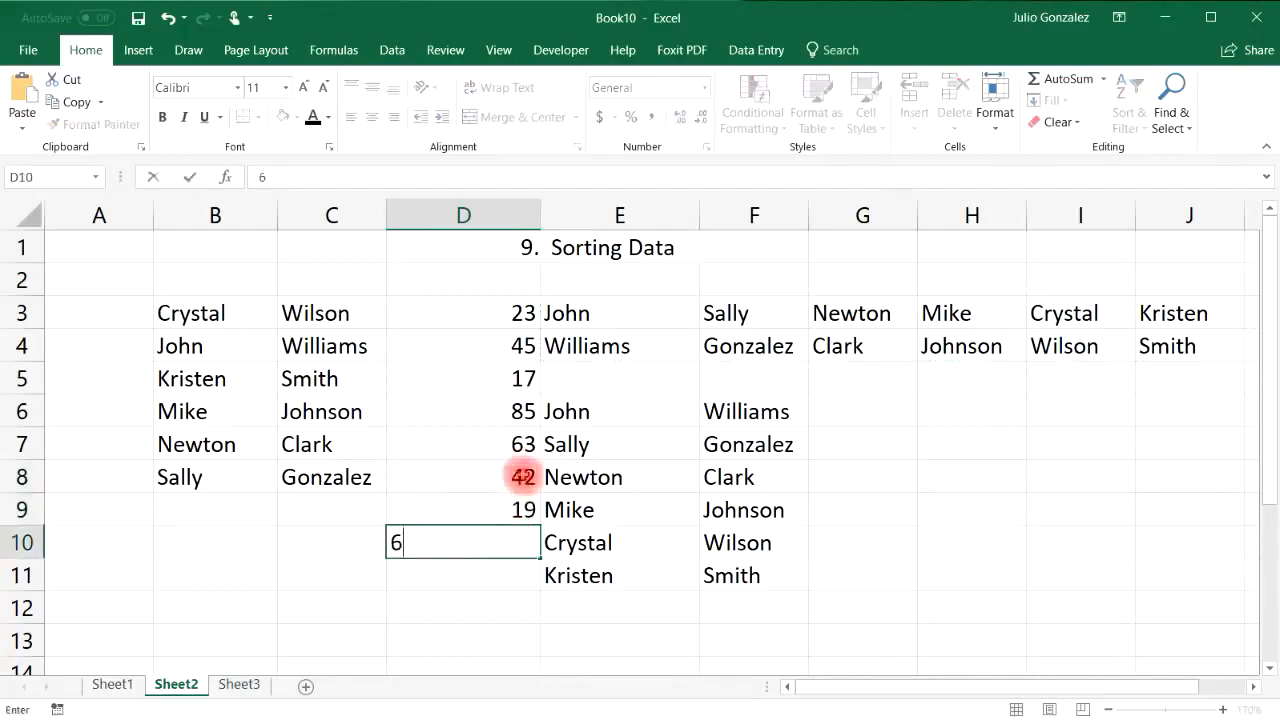
{"action": "left_click", "coordinate": [520, 310]}
Step: Sort the numbers in D3:D10 from largest to smallest, continuing with only the current selection
{"action": "left_click_drag", "start_coordinate": [486, 310], "coordinate": [500, 540]}
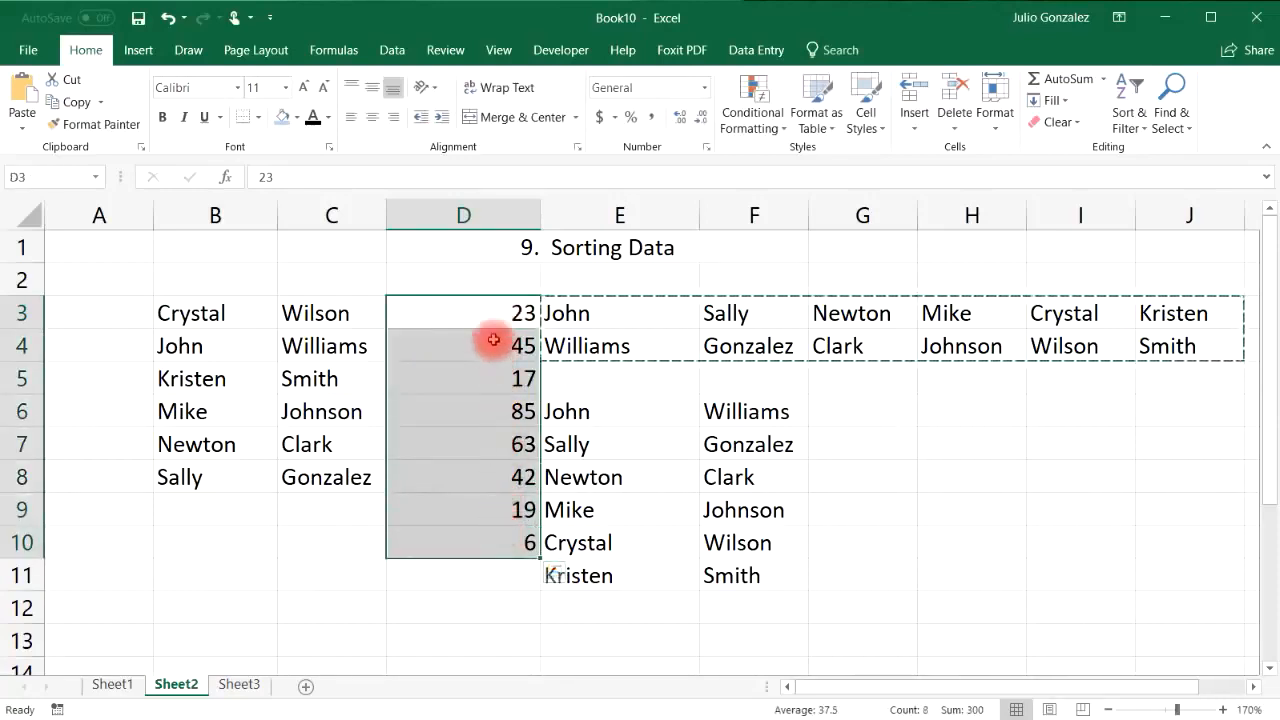
{"action": "right_click", "coordinate": [474, 312]}
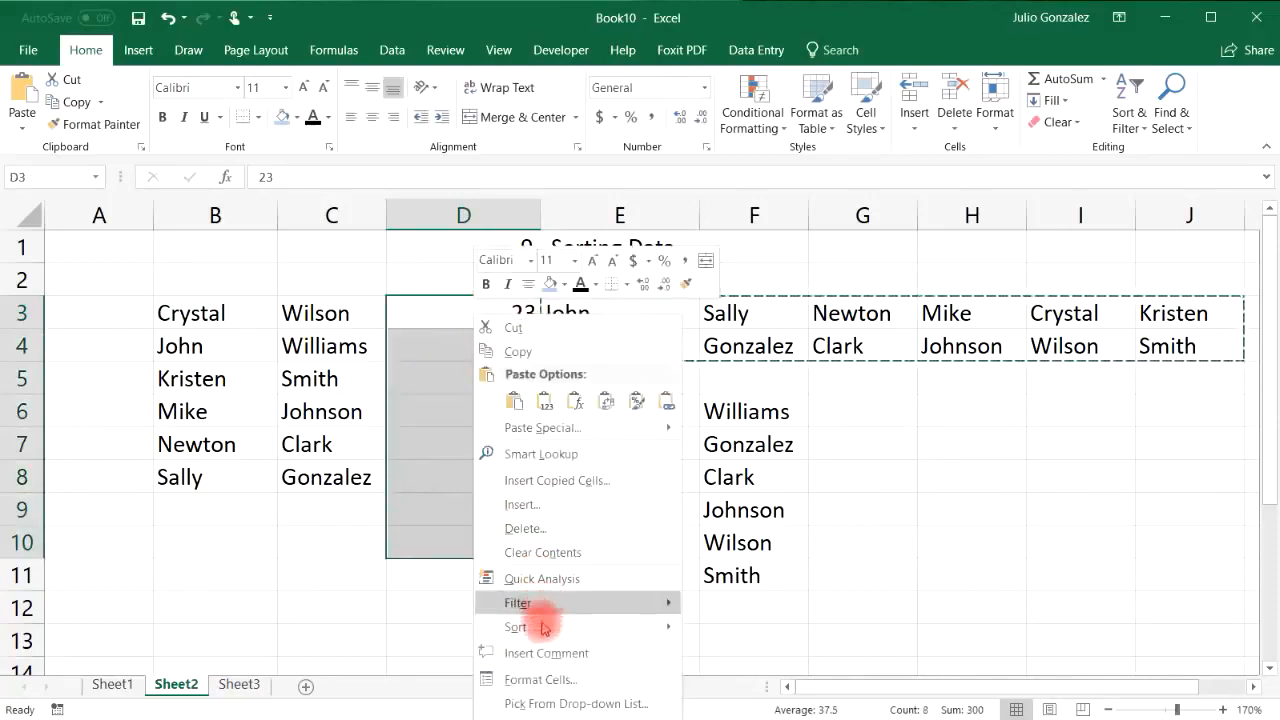
{"action": "mouse_move", "coordinate": [543, 628]}
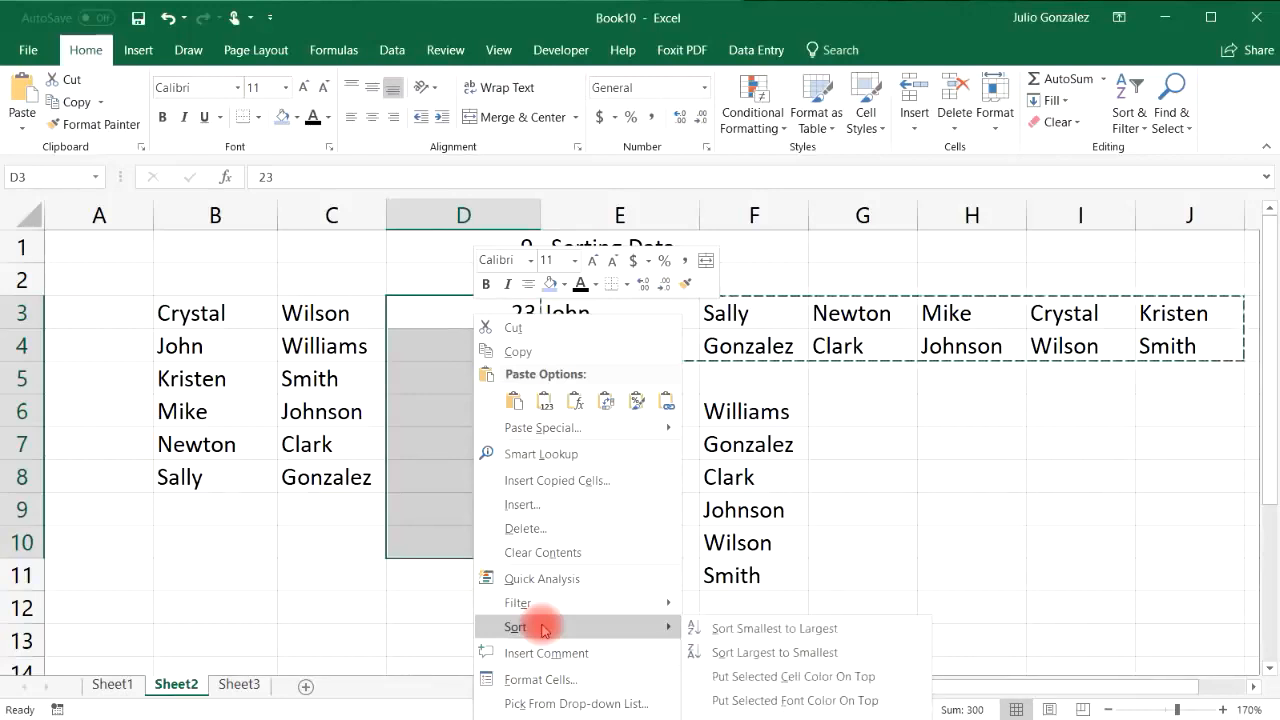
{"action": "left_click", "coordinate": [772, 656]}
{"action": "left_click", "coordinate": [548, 441]}
{"action": "left_click", "coordinate": [824, 477]}
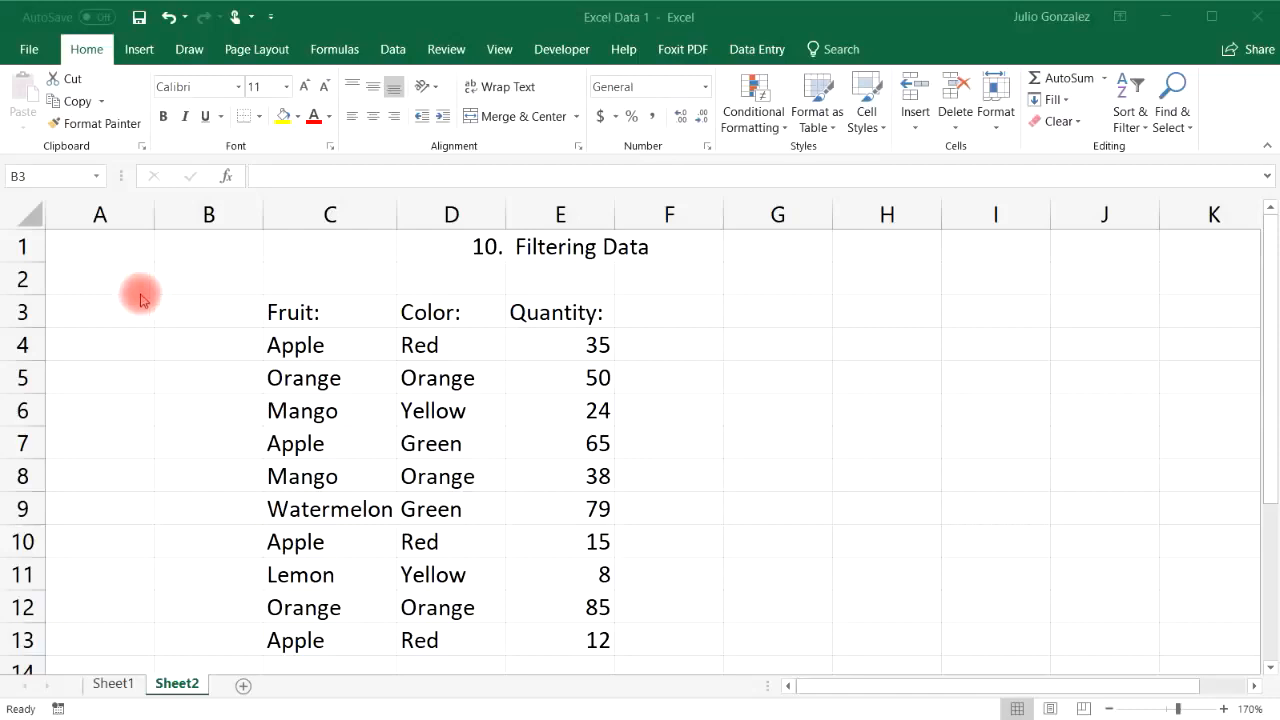
Step: Convert the fruit data in C3:E13 into a table that has headers
{"action": "left_click_drag", "start_coordinate": [304, 305], "coordinate": [558, 629]}
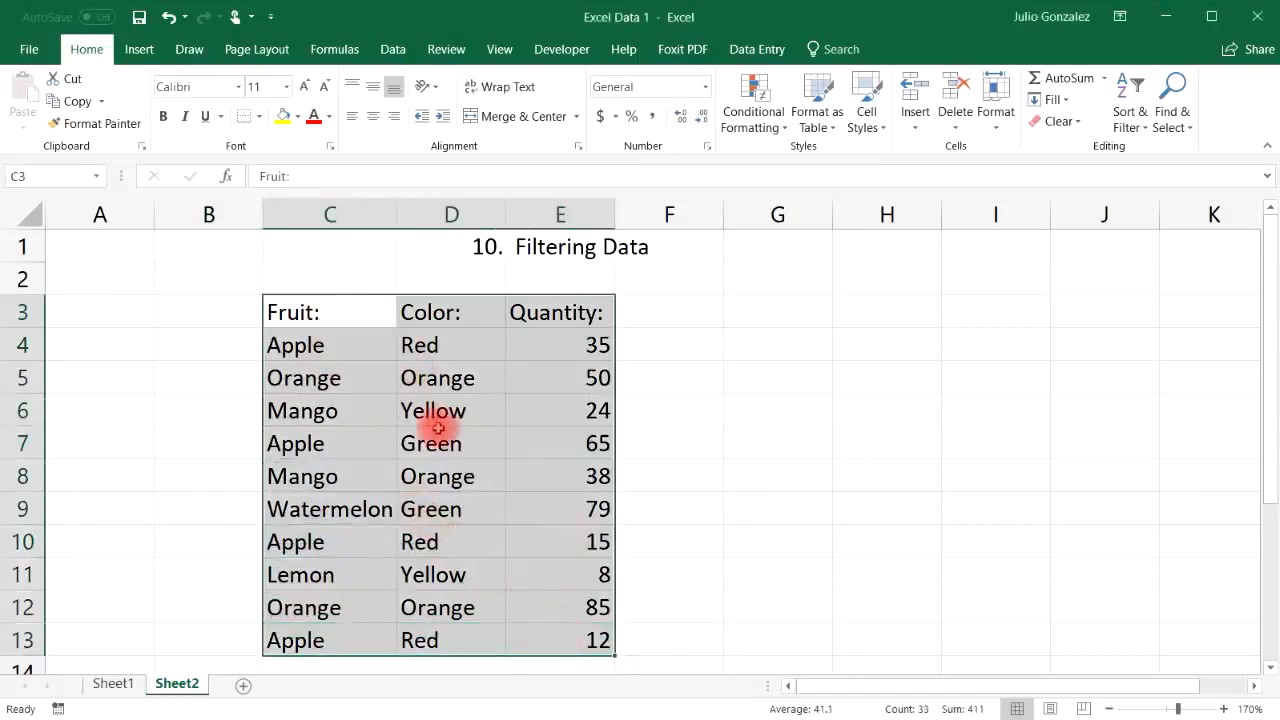
{"action": "left_click", "coordinate": [139, 50]}
{"action": "left_click", "coordinate": [166, 100]}
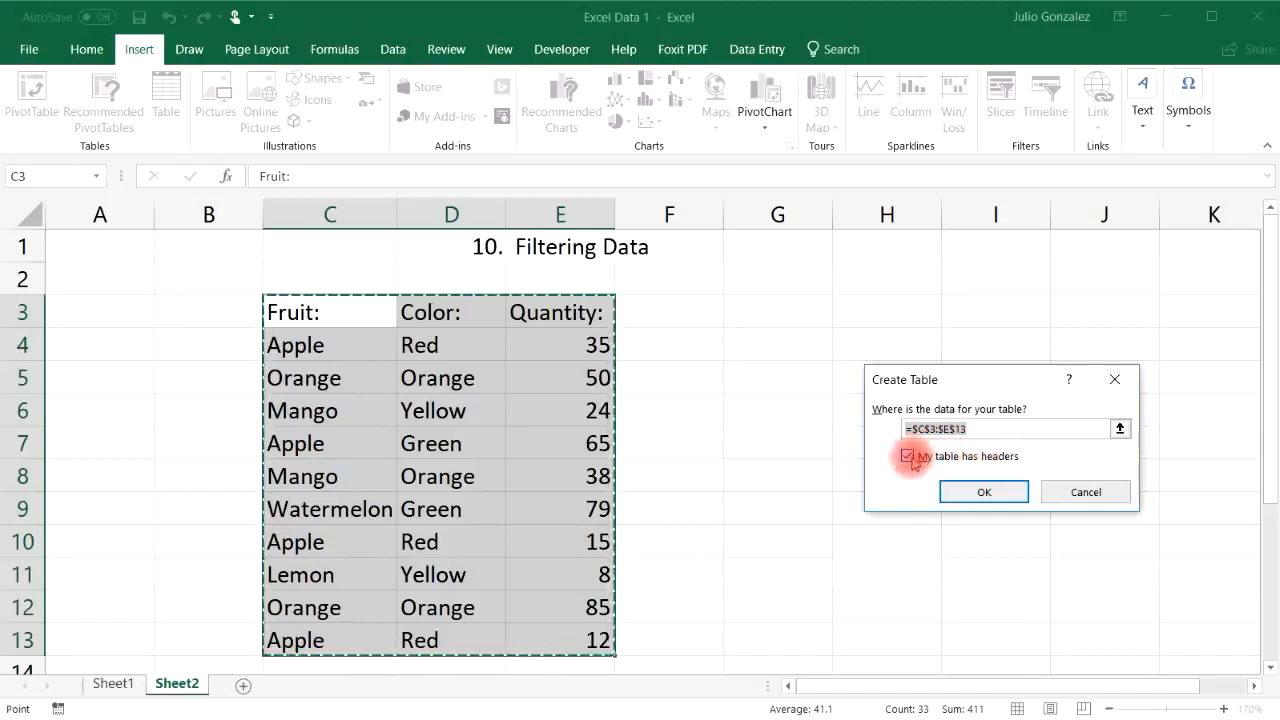
{"action": "left_click", "coordinate": [983, 489]}
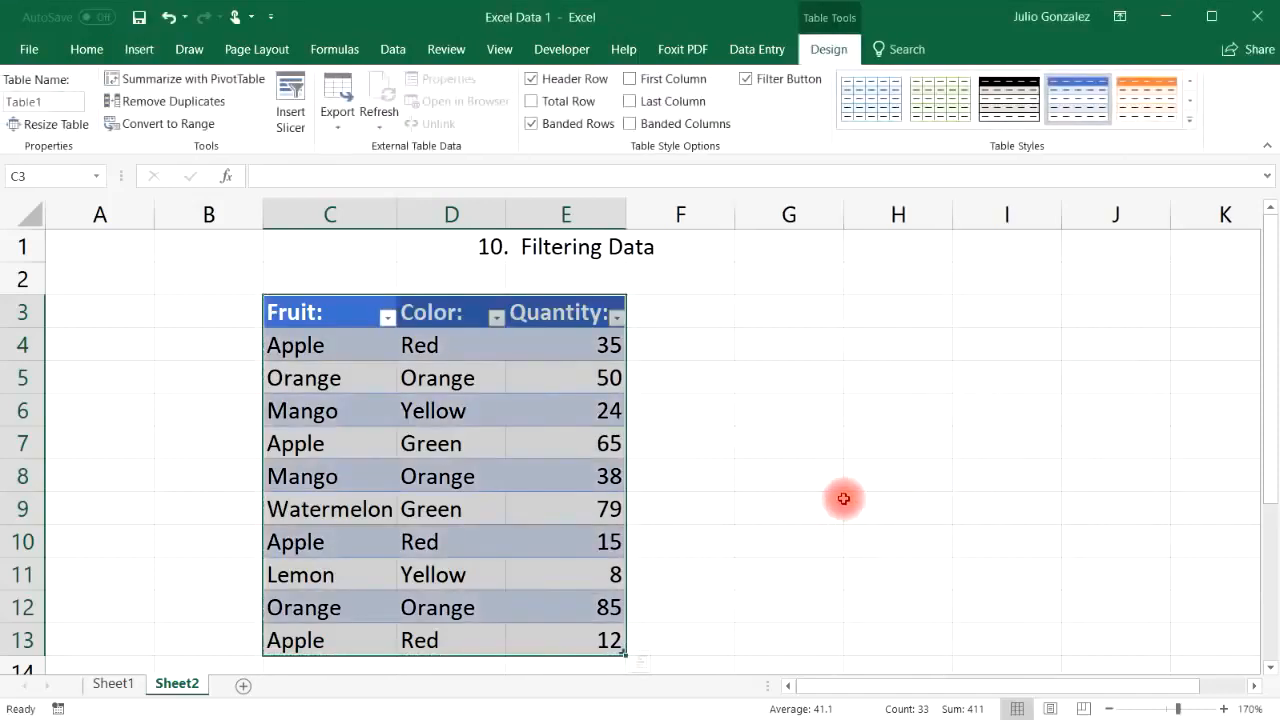
Step: Filter the Fruit column to show only Apple
{"action": "left_click", "coordinate": [387, 318]}
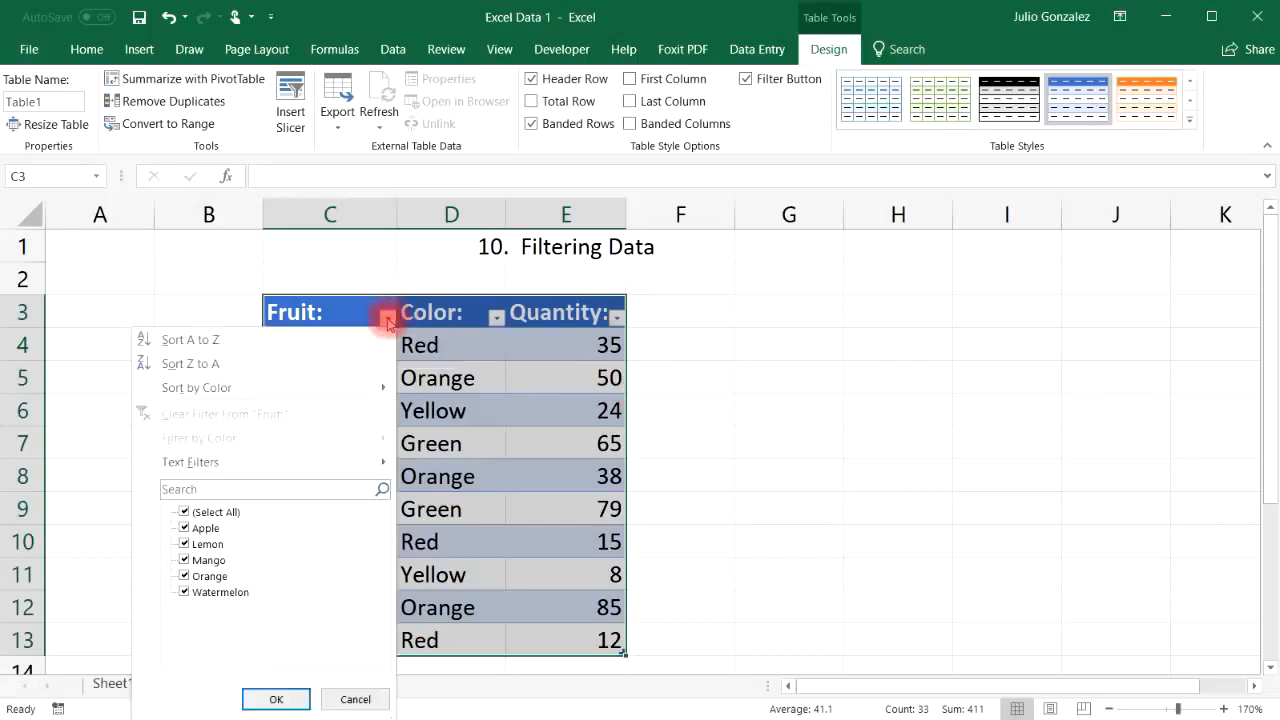
{"action": "left_click", "coordinate": [184, 511]}
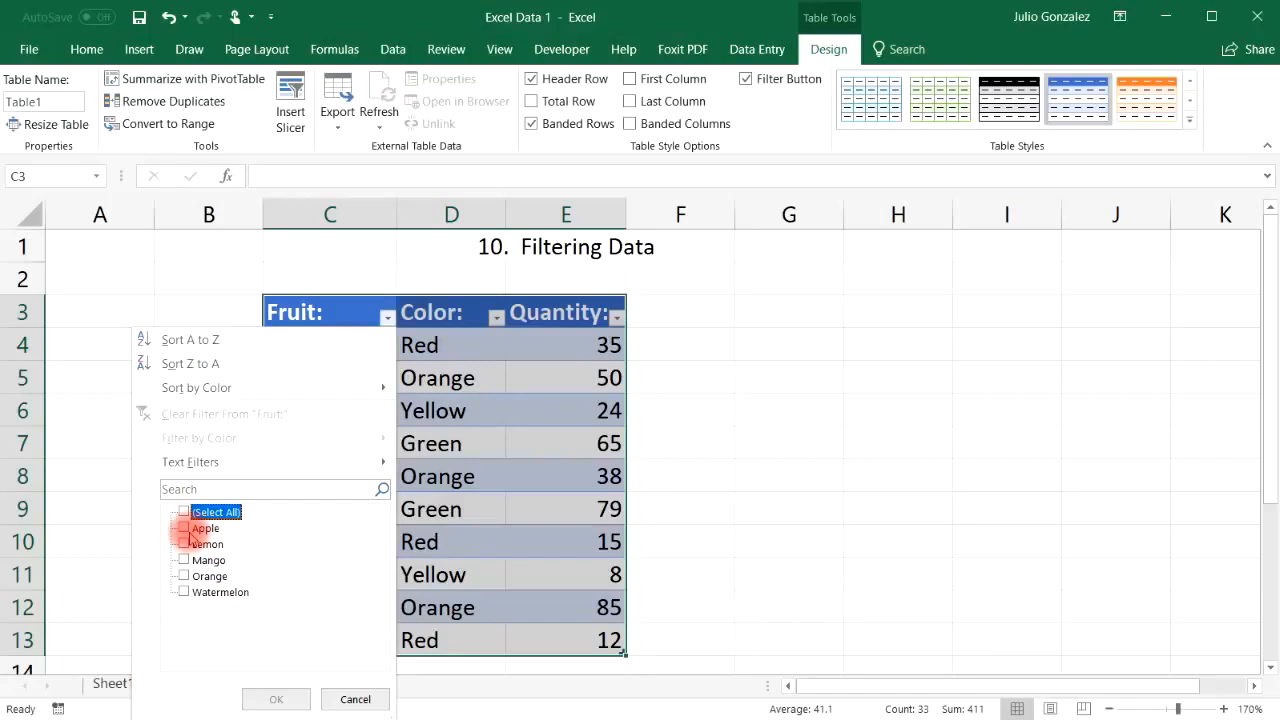
{"action": "left_click", "coordinate": [184, 528]}
{"action": "left_click", "coordinate": [276, 699]}
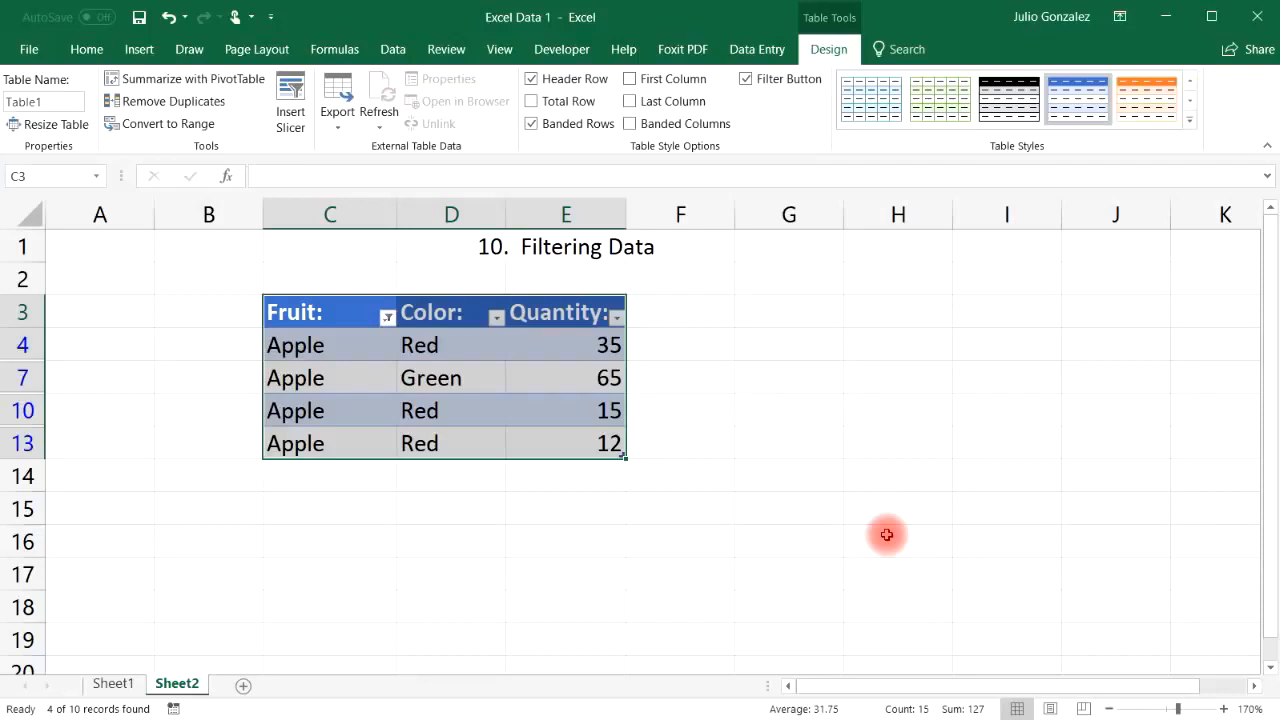
Step: Add Orange to the Fruit filter, and remove it again to leave only Apple
{"action": "left_click", "coordinate": [387, 317]}
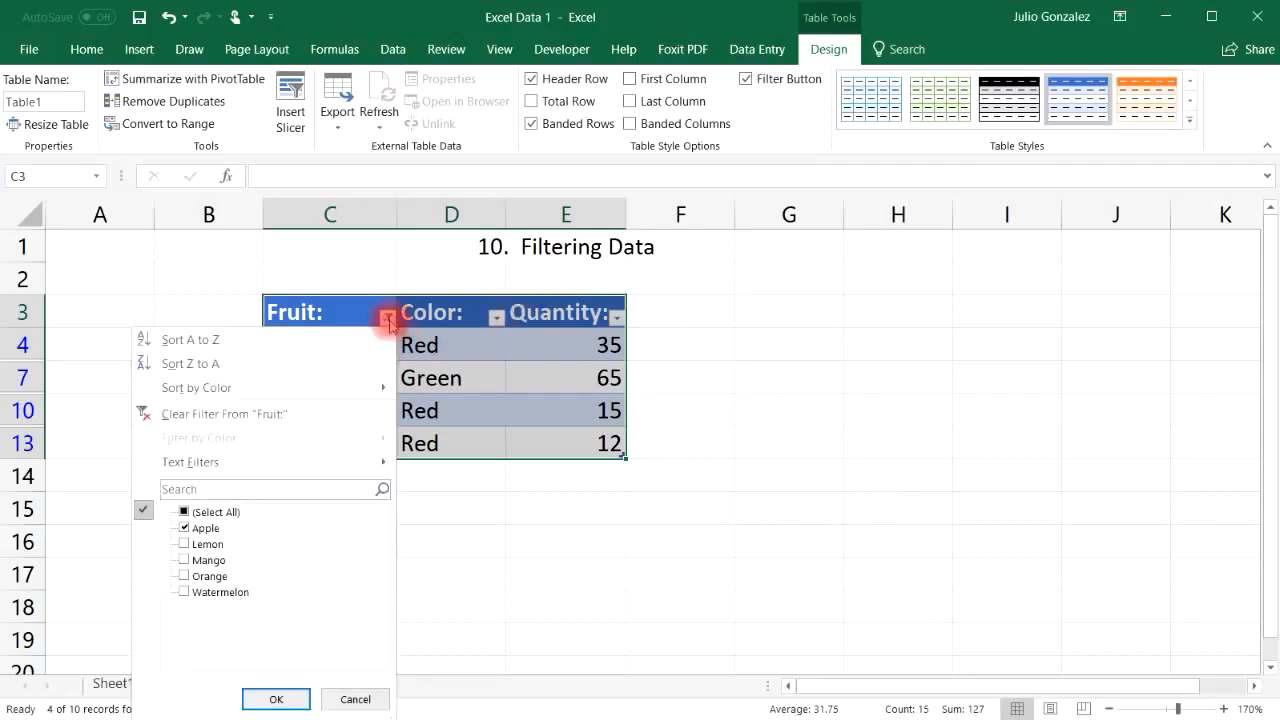
{"action": "left_click", "coordinate": [182, 577]}
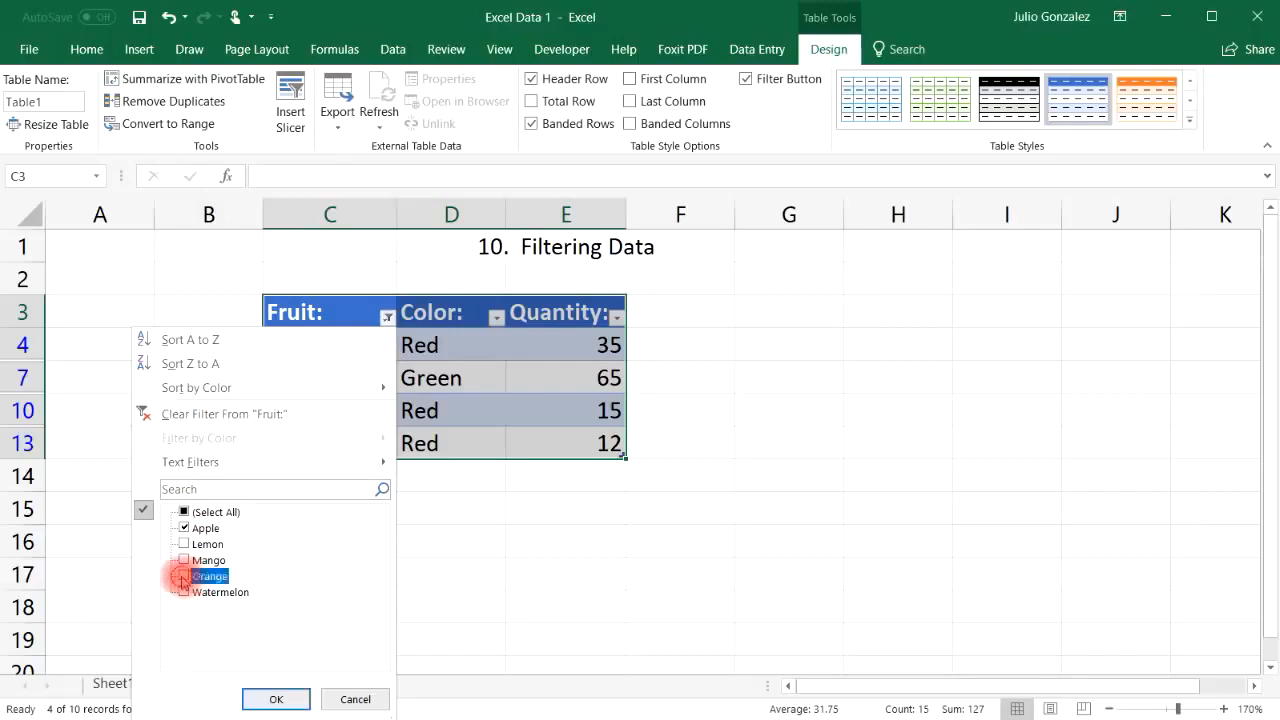
{"action": "left_click", "coordinate": [276, 699]}
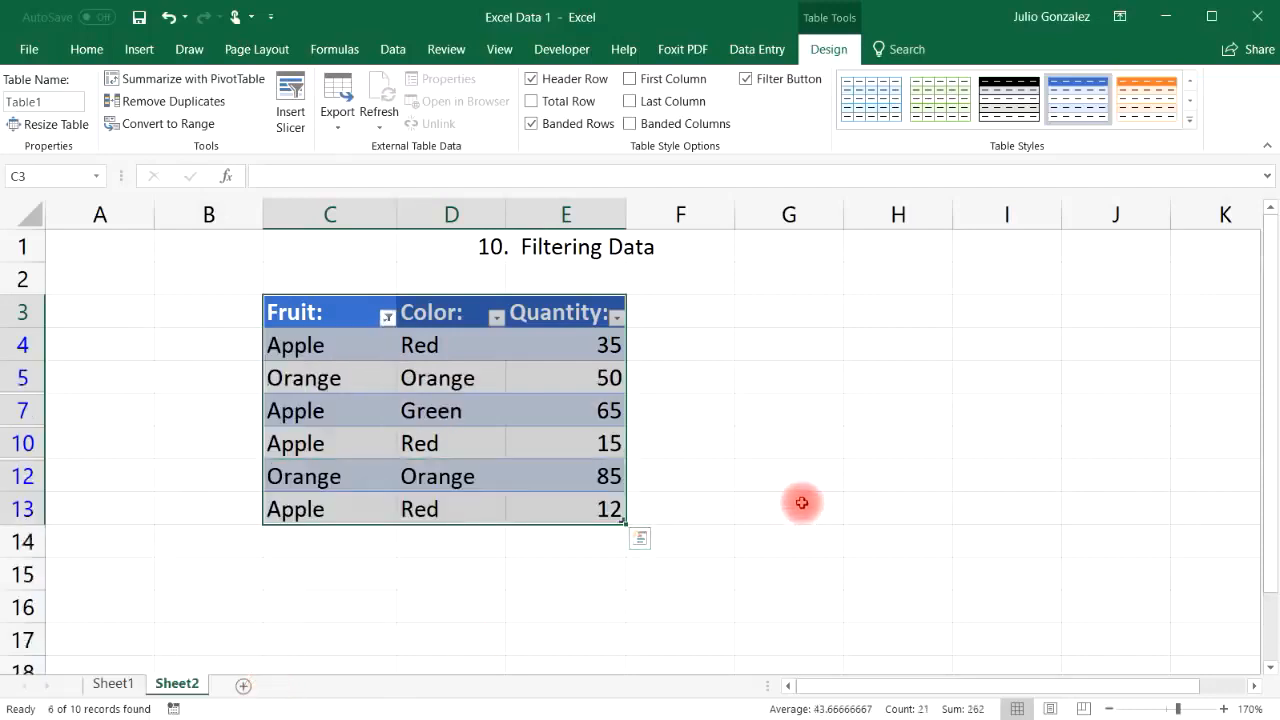
{"action": "left_click", "coordinate": [387, 317]}
{"action": "left_click", "coordinate": [186, 578]}
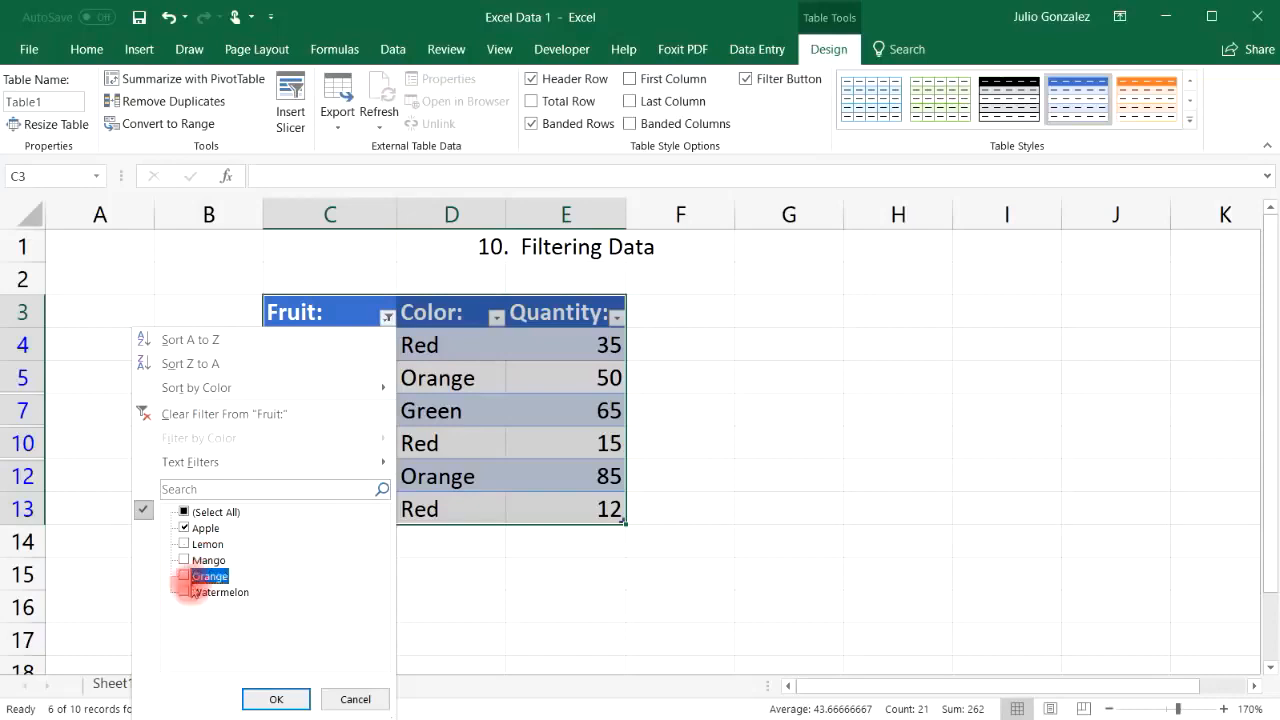
{"action": "left_click", "coordinate": [257, 697]}
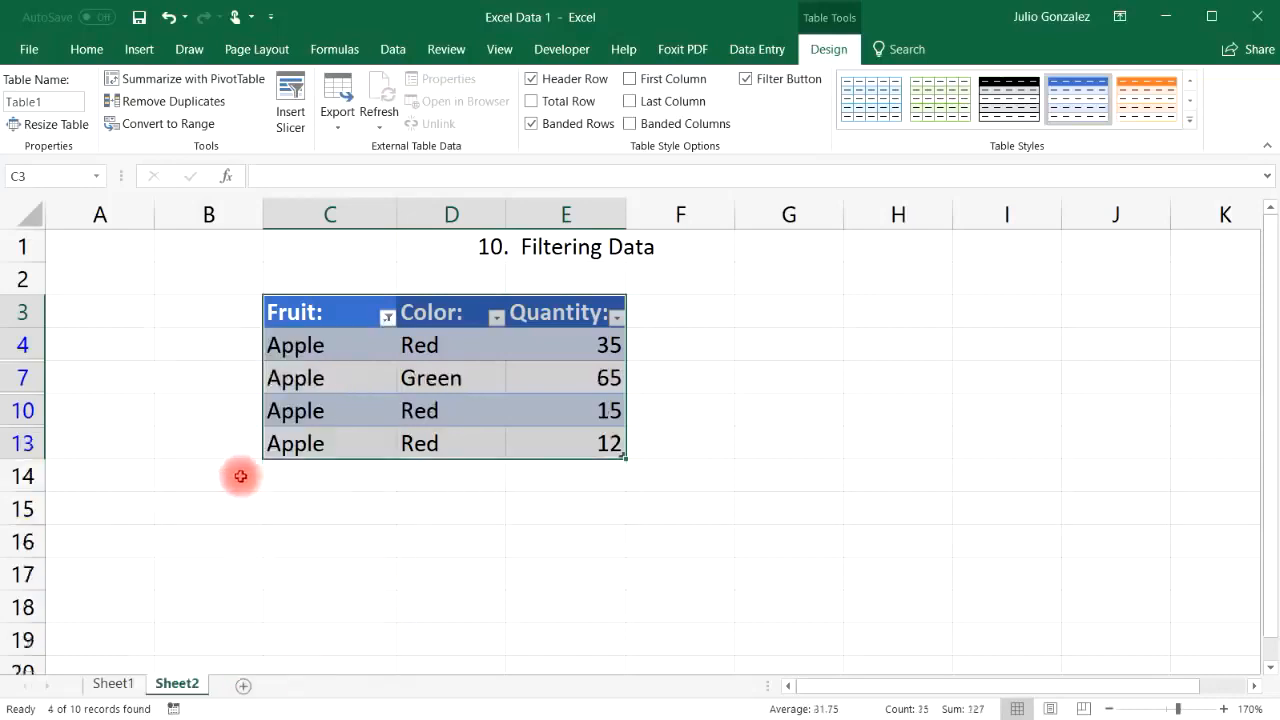
Step: Filter the Color column to show only Green by excluding Red
{"action": "left_click", "coordinate": [497, 317]}
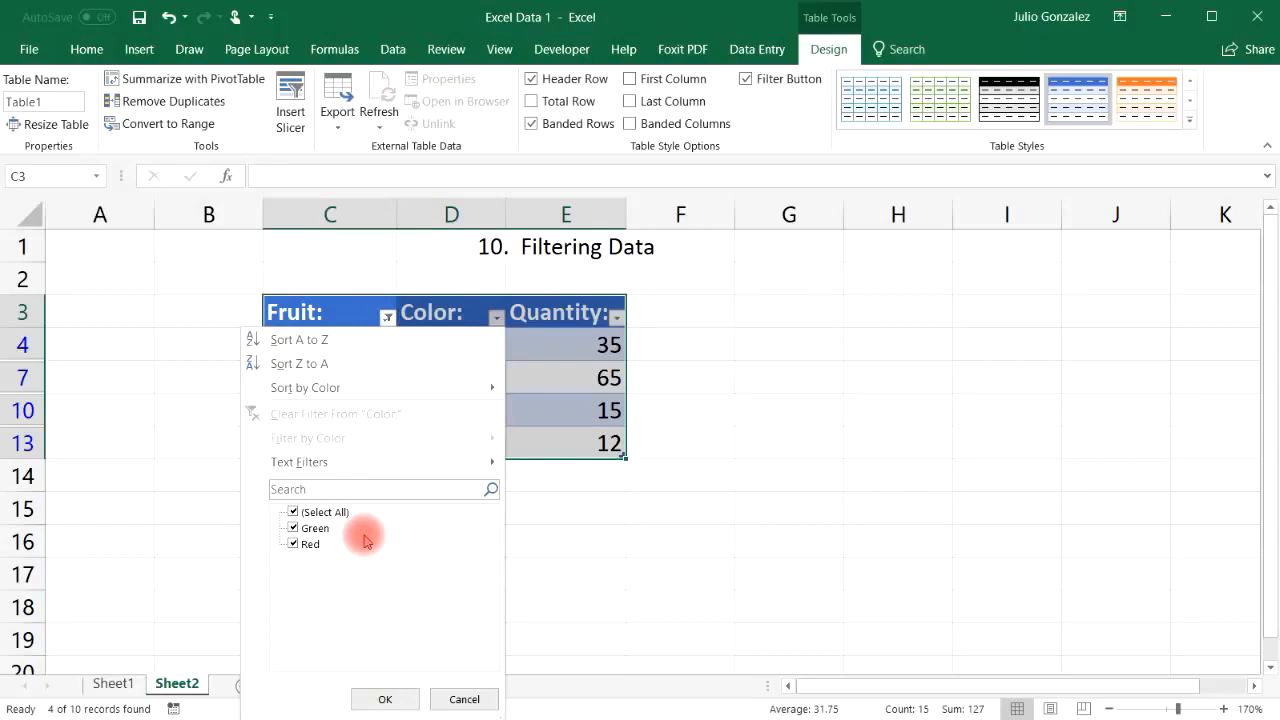
{"action": "left_click", "coordinate": [292, 544]}
{"action": "left_click", "coordinate": [382, 697]}
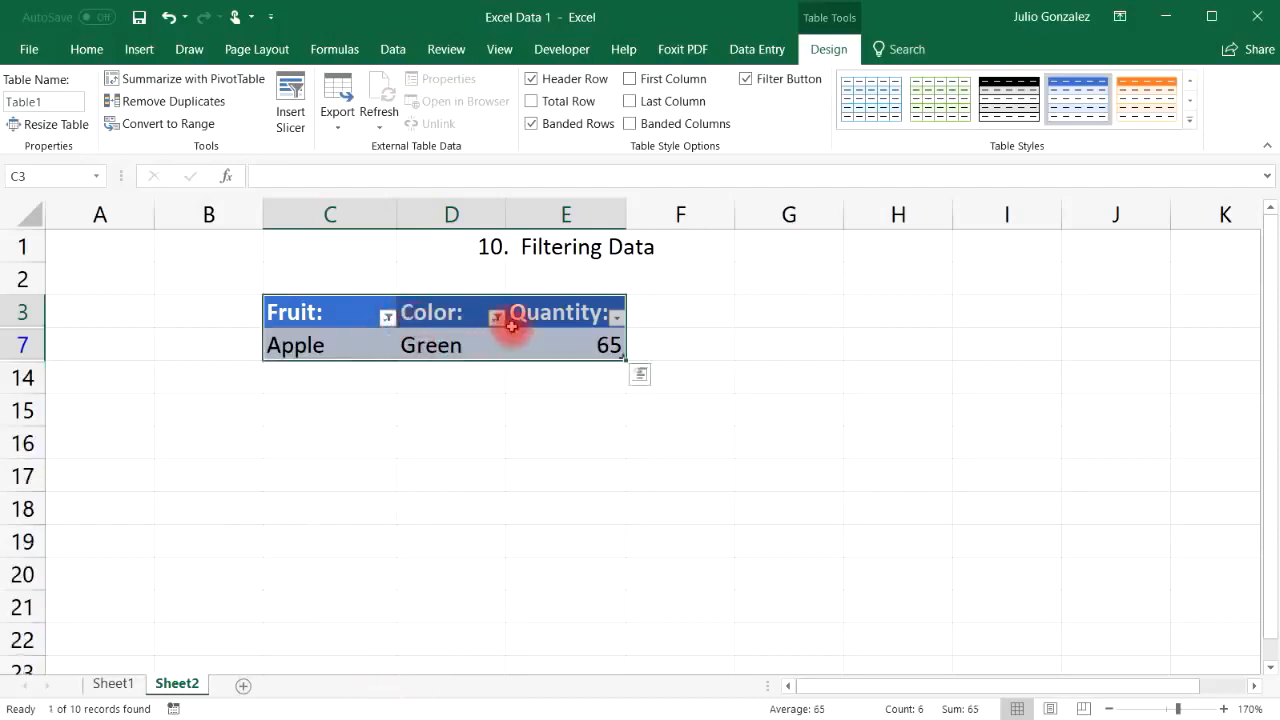
Step: Include Watermelon alongside Apple in the Fruit column's filter
{"action": "left_click", "coordinate": [387, 317]}
{"action": "mouse_move", "coordinate": [304, 465]}
{"action": "left_click", "coordinate": [182, 544]}
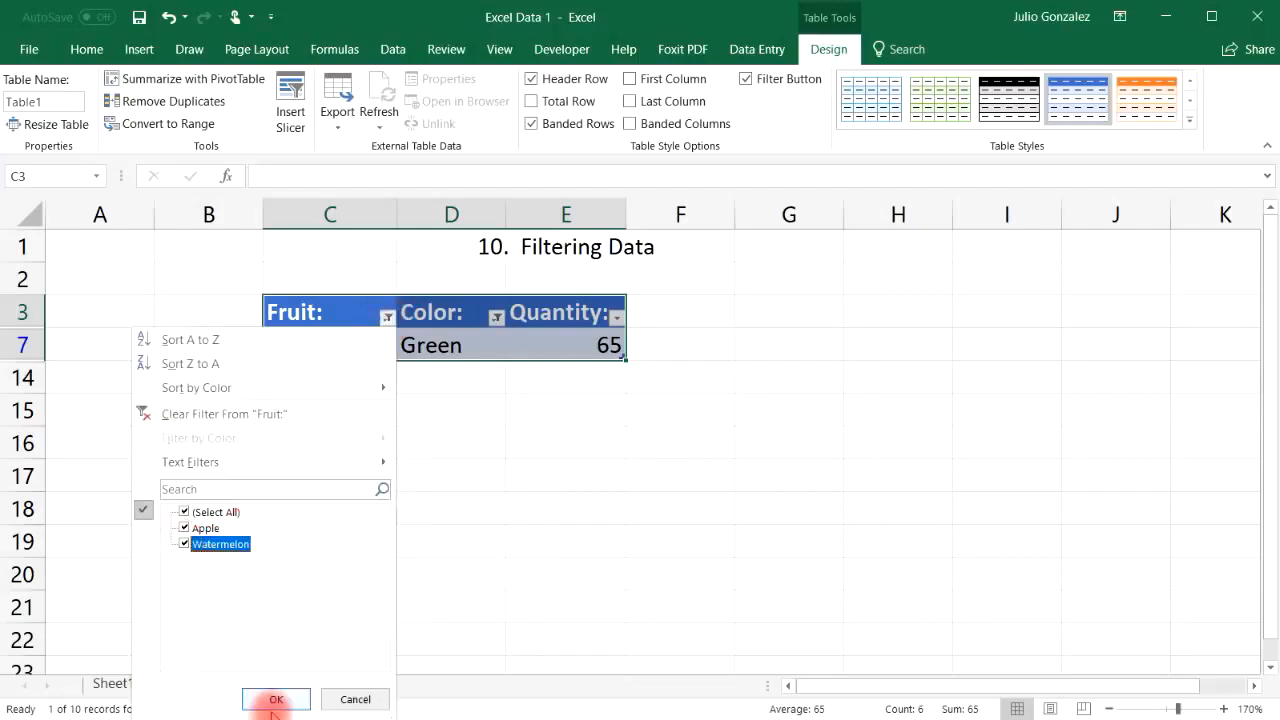
{"action": "left_click", "coordinate": [276, 699]}
Step: Reset the Color filter to include all colors, and apply the Fruit filter with every fruit selected
{"action": "left_click", "coordinate": [496, 317]}
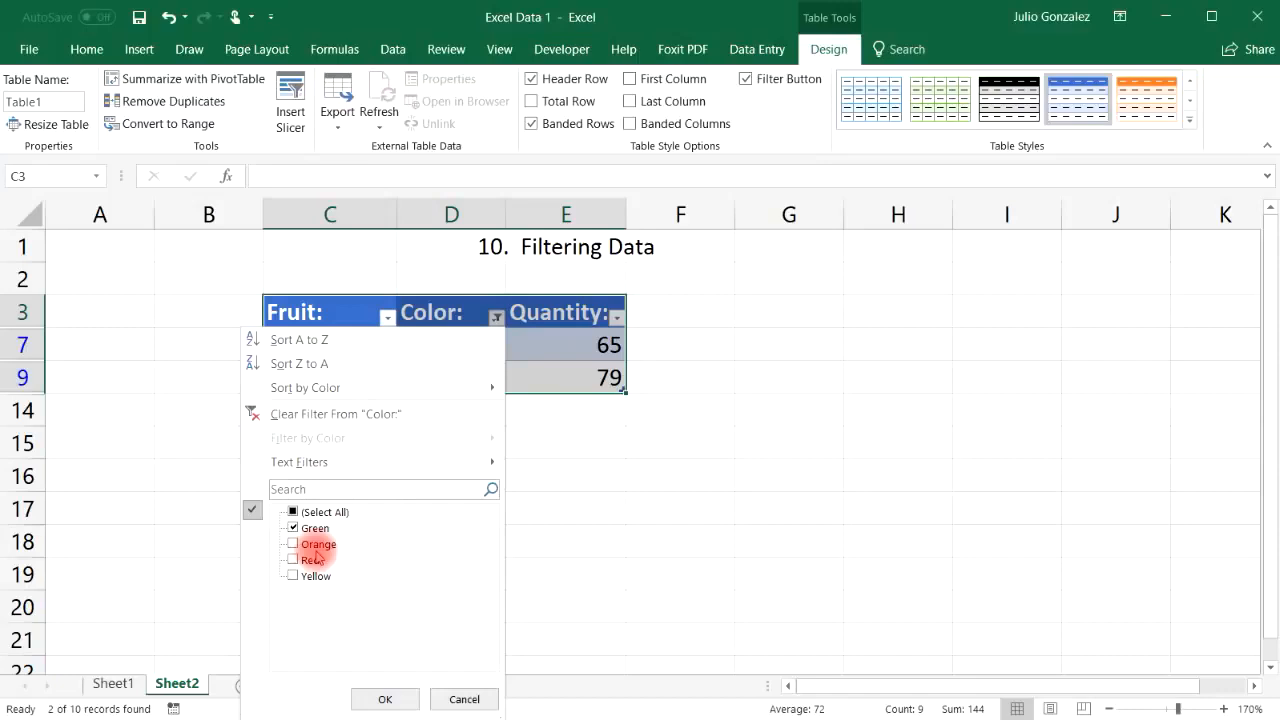
{"action": "left_click", "coordinate": [290, 512]}
{"action": "left_click", "coordinate": [384, 699]}
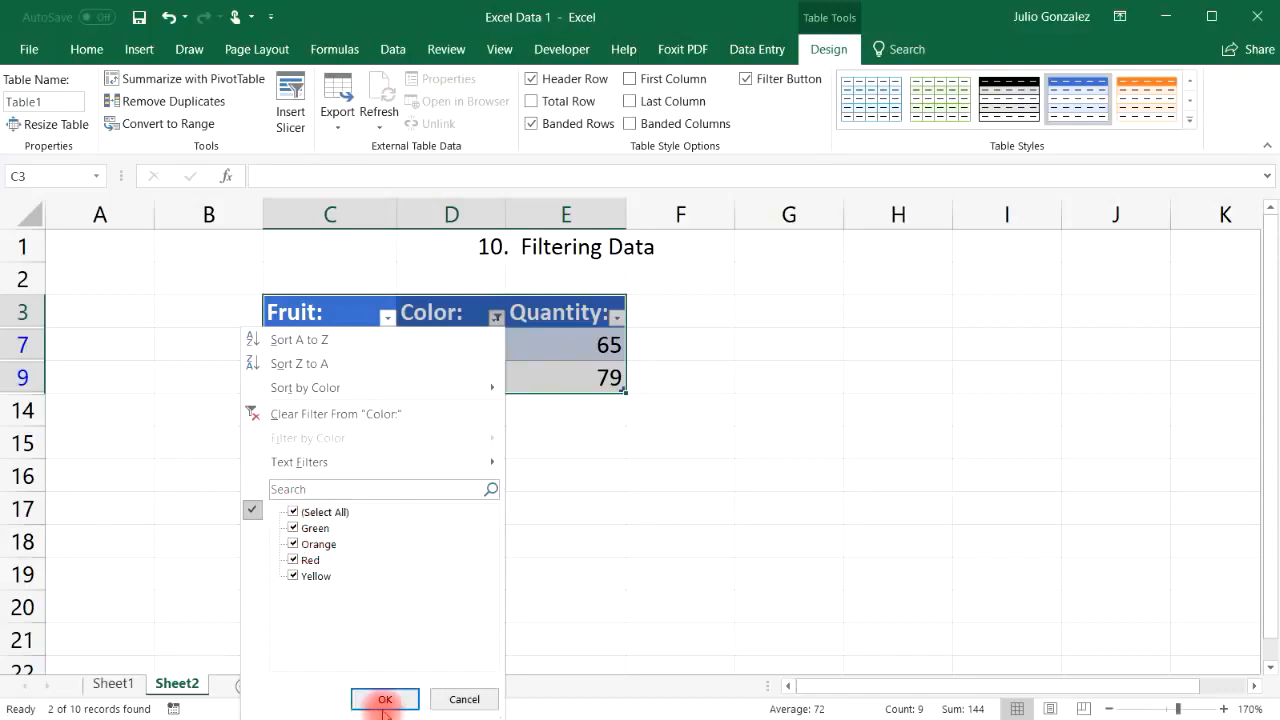
{"action": "left_click", "coordinate": [388, 328]}
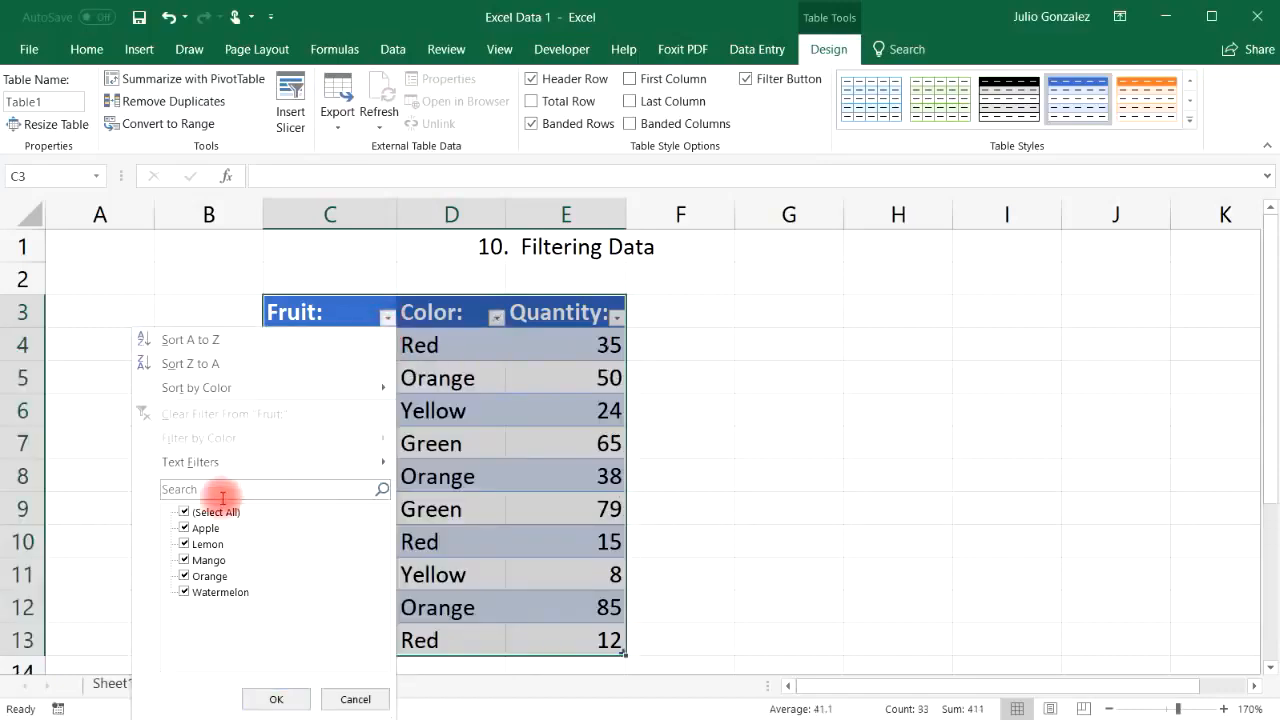
{"action": "left_click", "coordinate": [279, 699]}
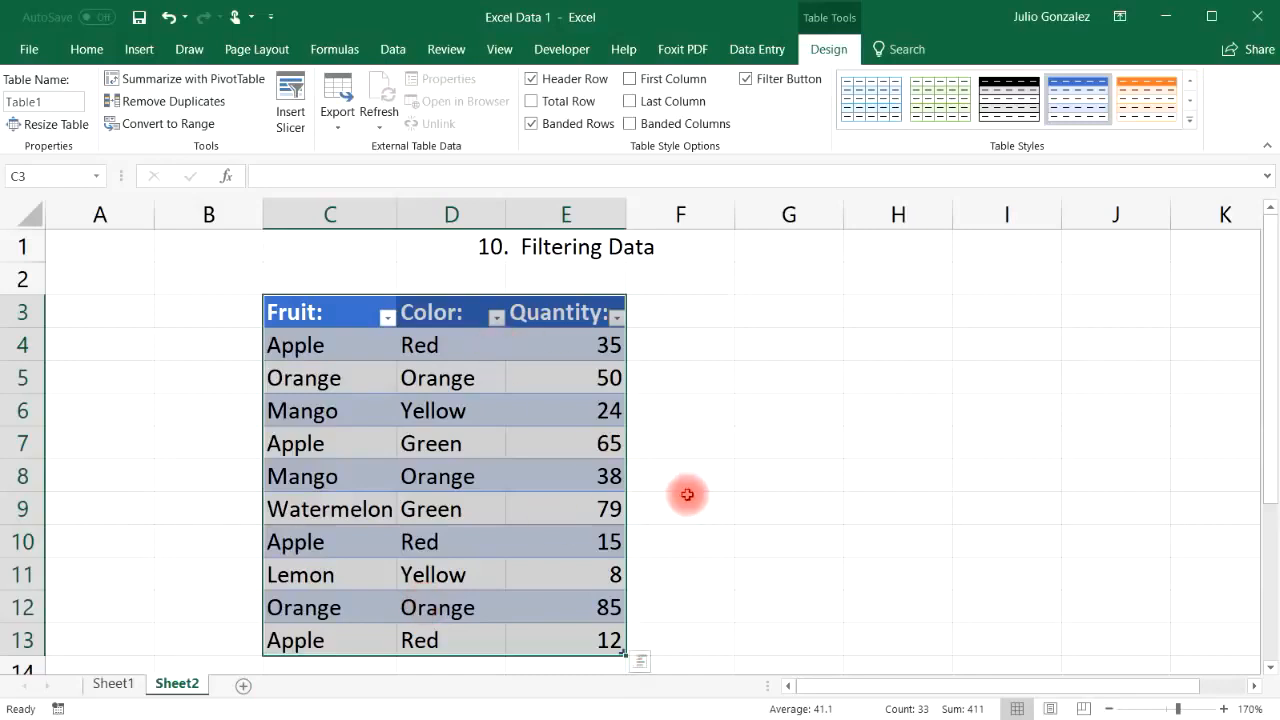
Step: Apply a Between number filter to the Quantity column, greater than or equal to 20 and less than or equal to 50
{"action": "left_click", "coordinate": [616, 317]}
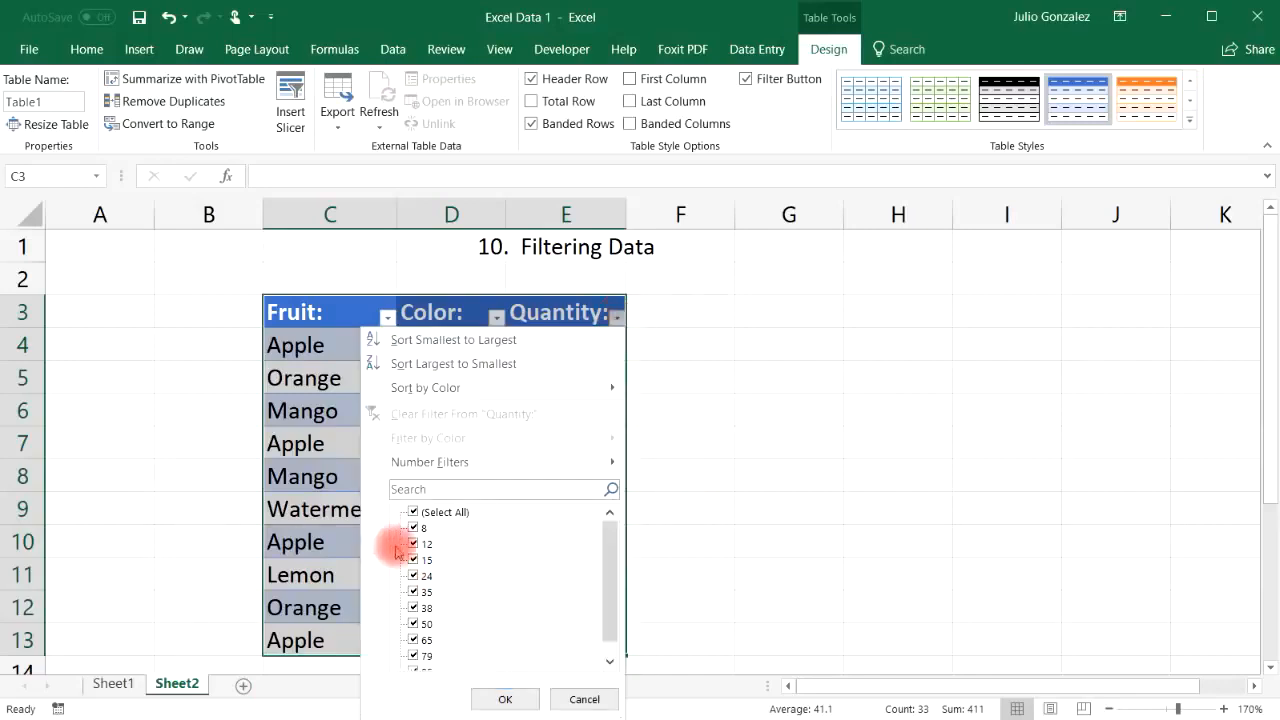
{"action": "left_click", "coordinate": [413, 512]}
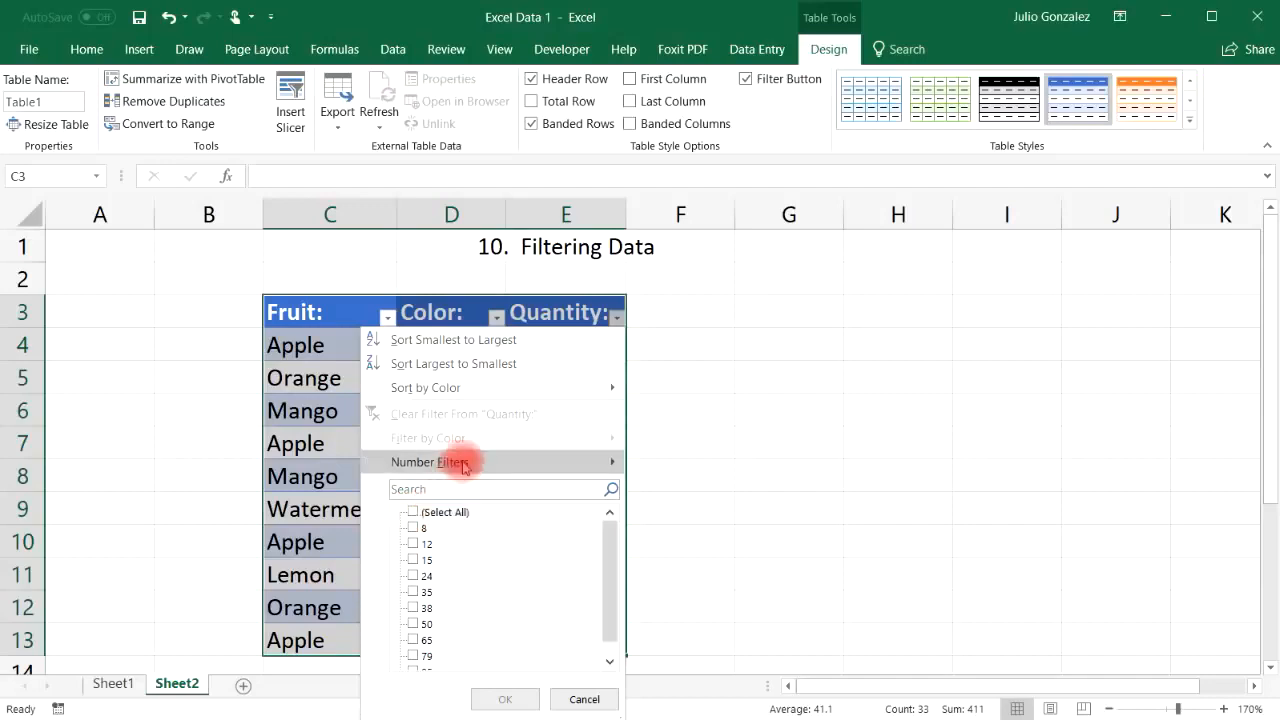
{"action": "mouse_move", "coordinate": [465, 466]}
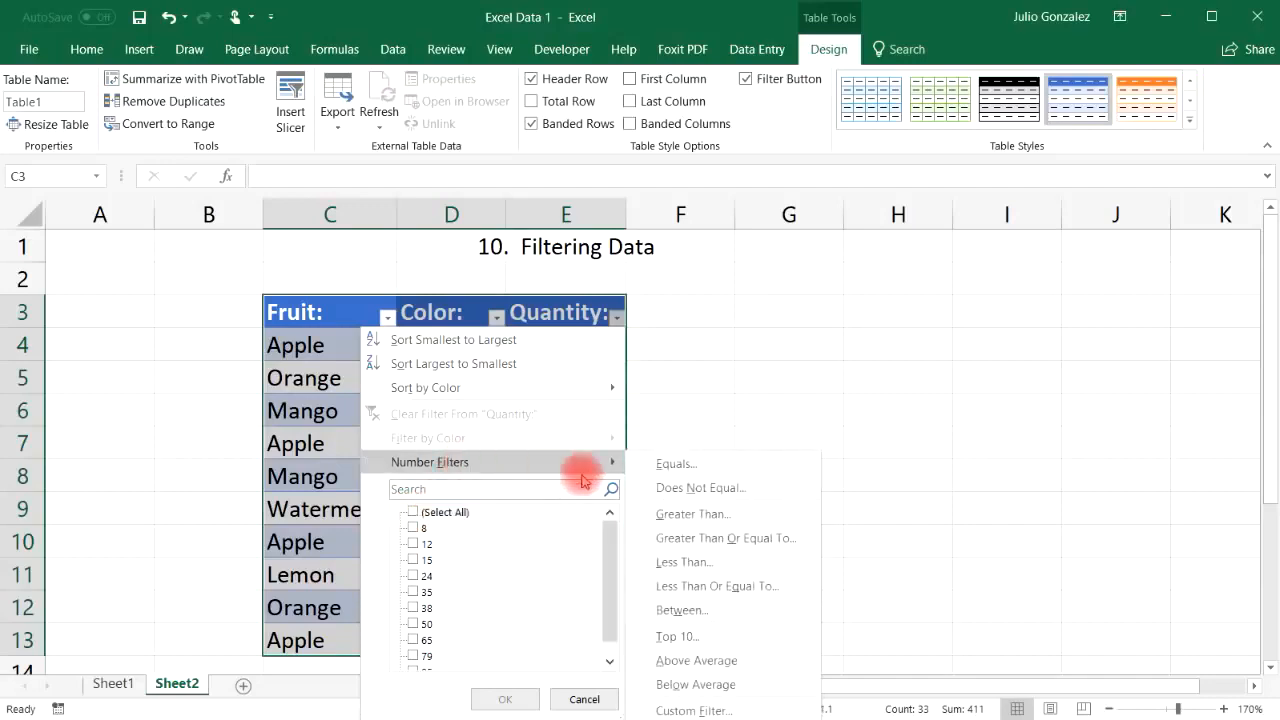
{"action": "left_click", "coordinate": [724, 606]}
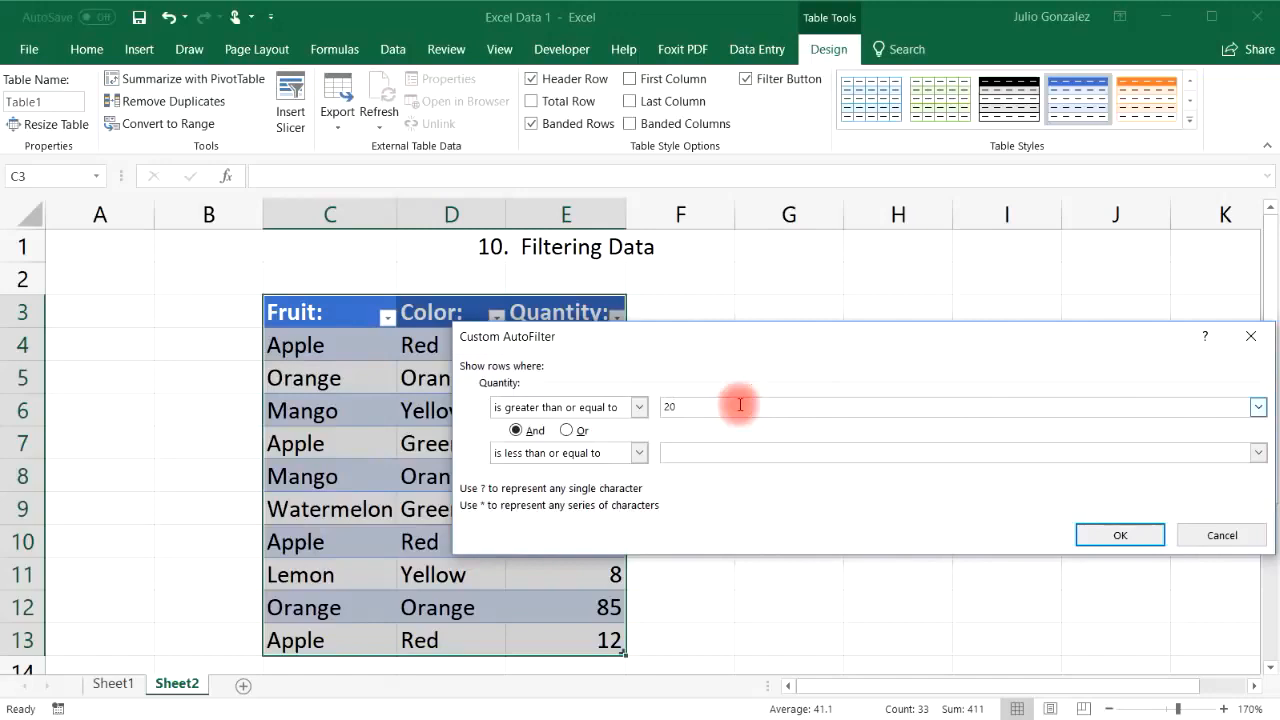
{"action": "left_click", "coordinate": [753, 455]}
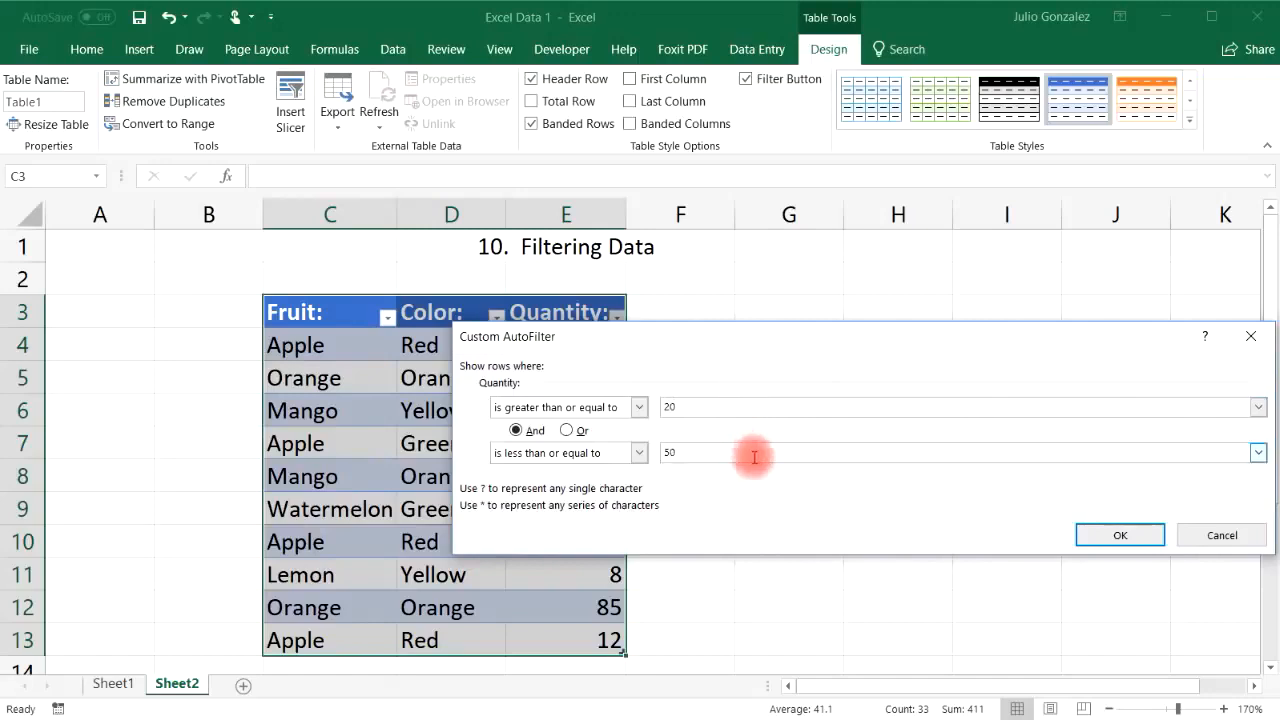
{"action": "left_click", "coordinate": [1120, 535]}
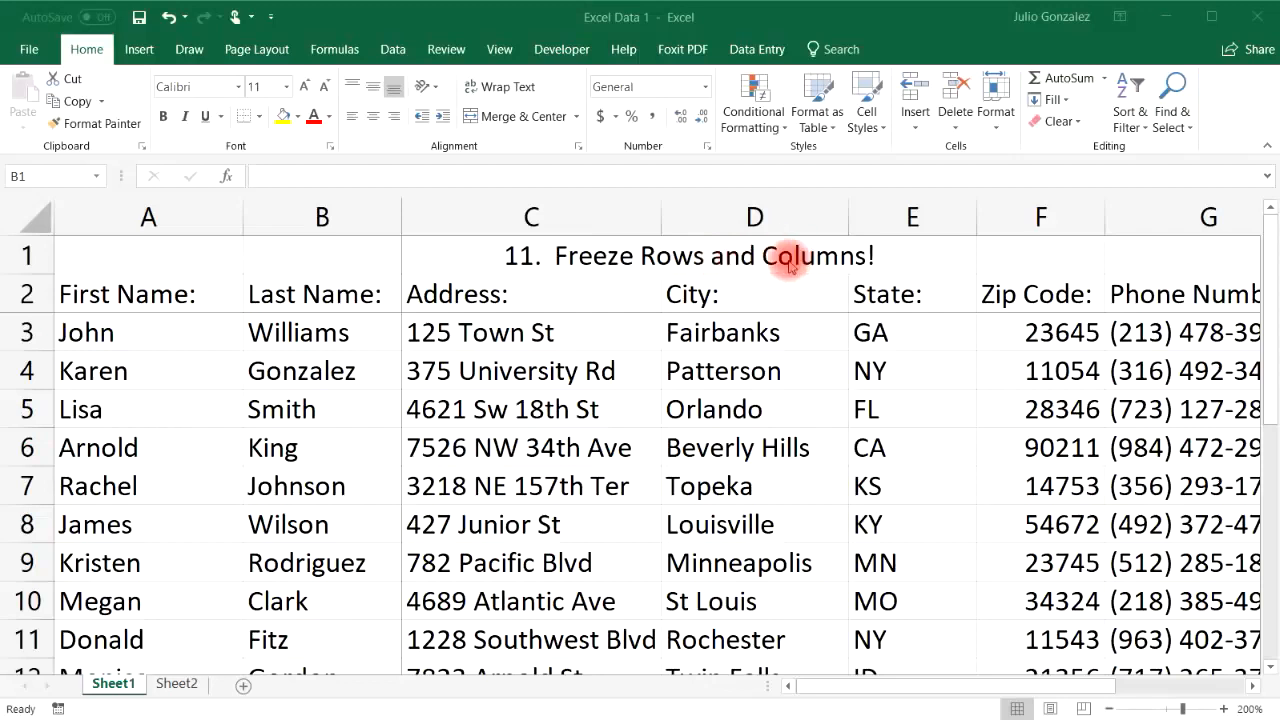
Step: Delete row 1 containing the "11. Freeze Rows and Columns!" heading on Sheet1
{"action": "left_click", "coordinate": [38, 253]}
{"action": "right_click", "coordinate": [35, 253]}
{"action": "left_click", "coordinate": [75, 402]}
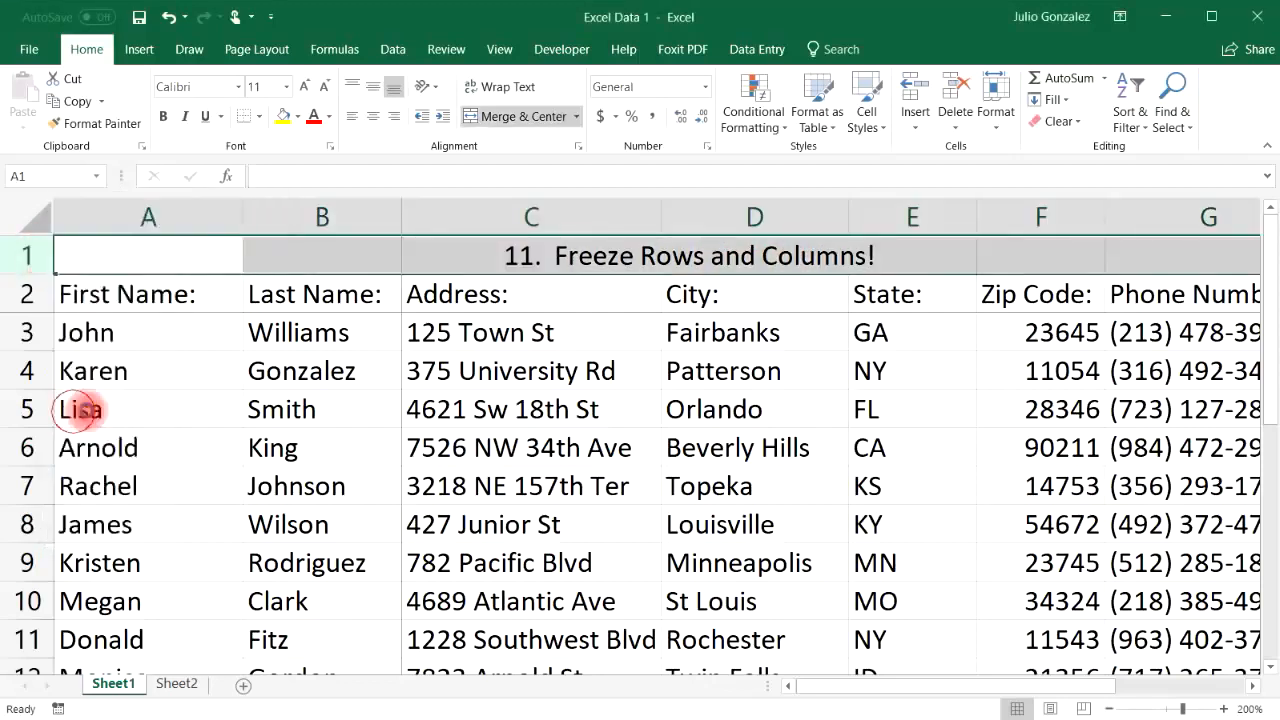
Step: Freeze the top row so the column headers stay fixed while scrolling through the contact list
{"action": "left_click", "coordinate": [388, 320]}
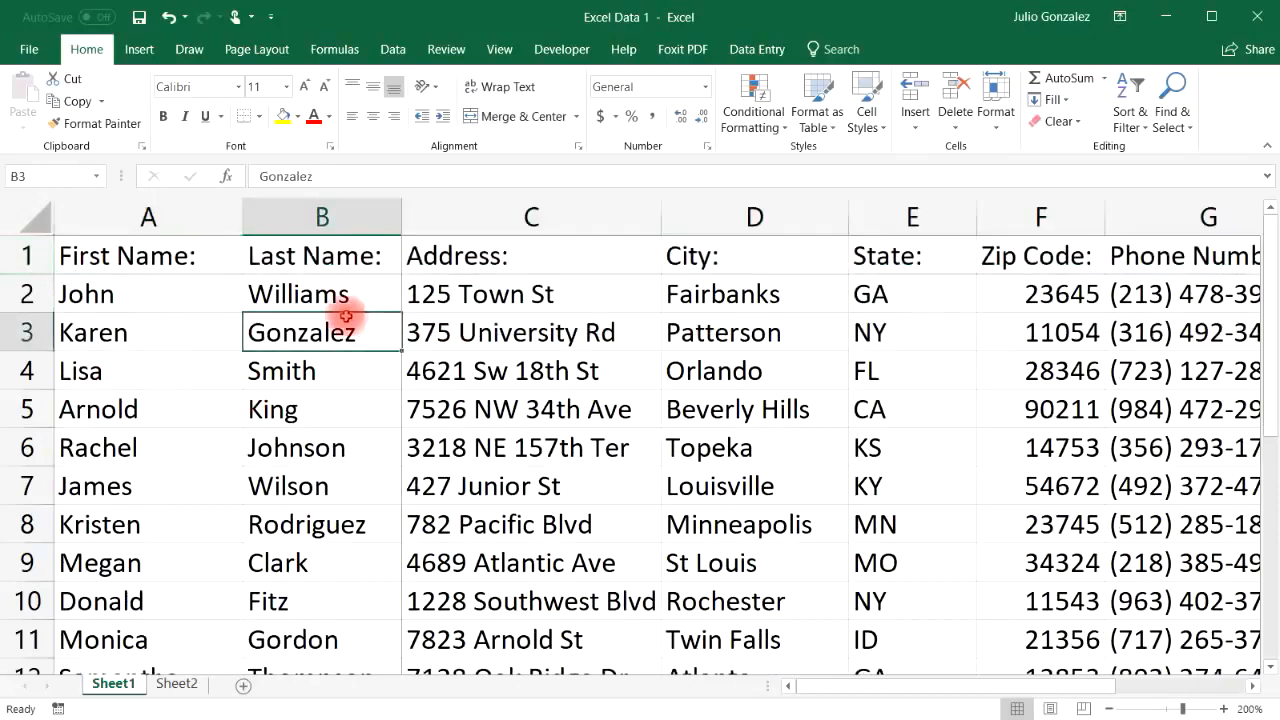
{"action": "left_click", "coordinate": [224, 293]}
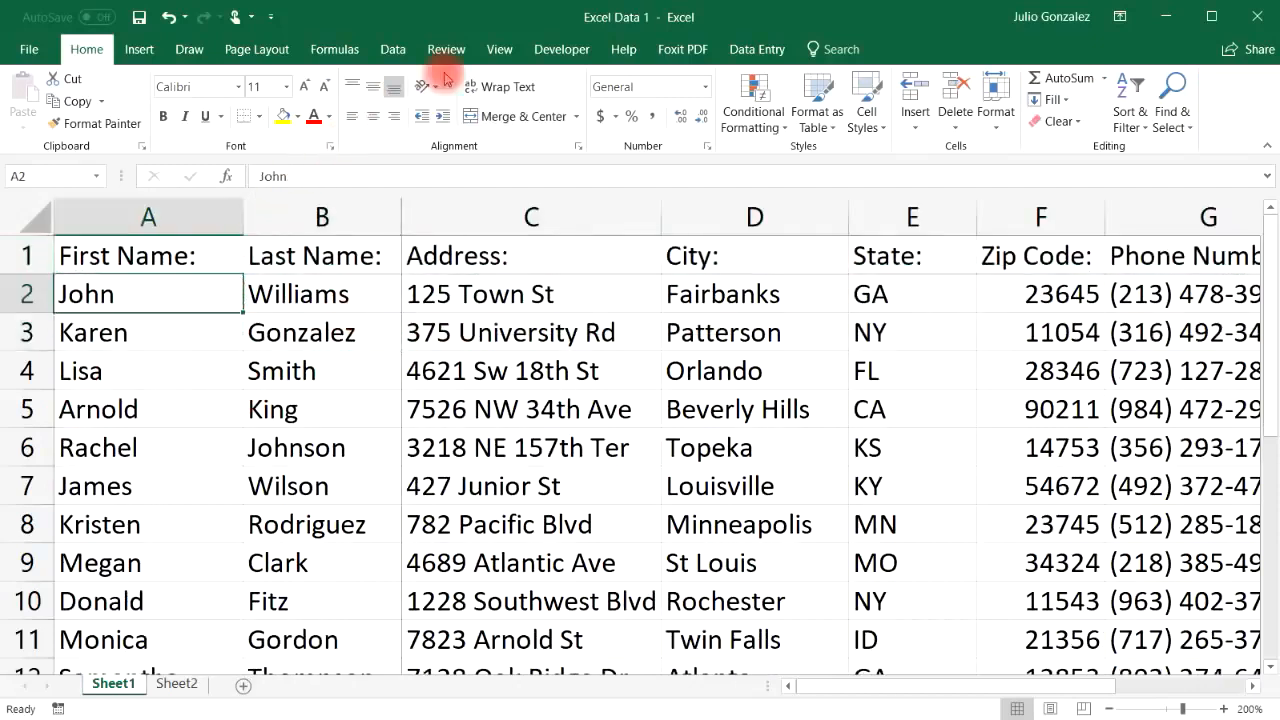
{"action": "left_click", "coordinate": [514, 54]}
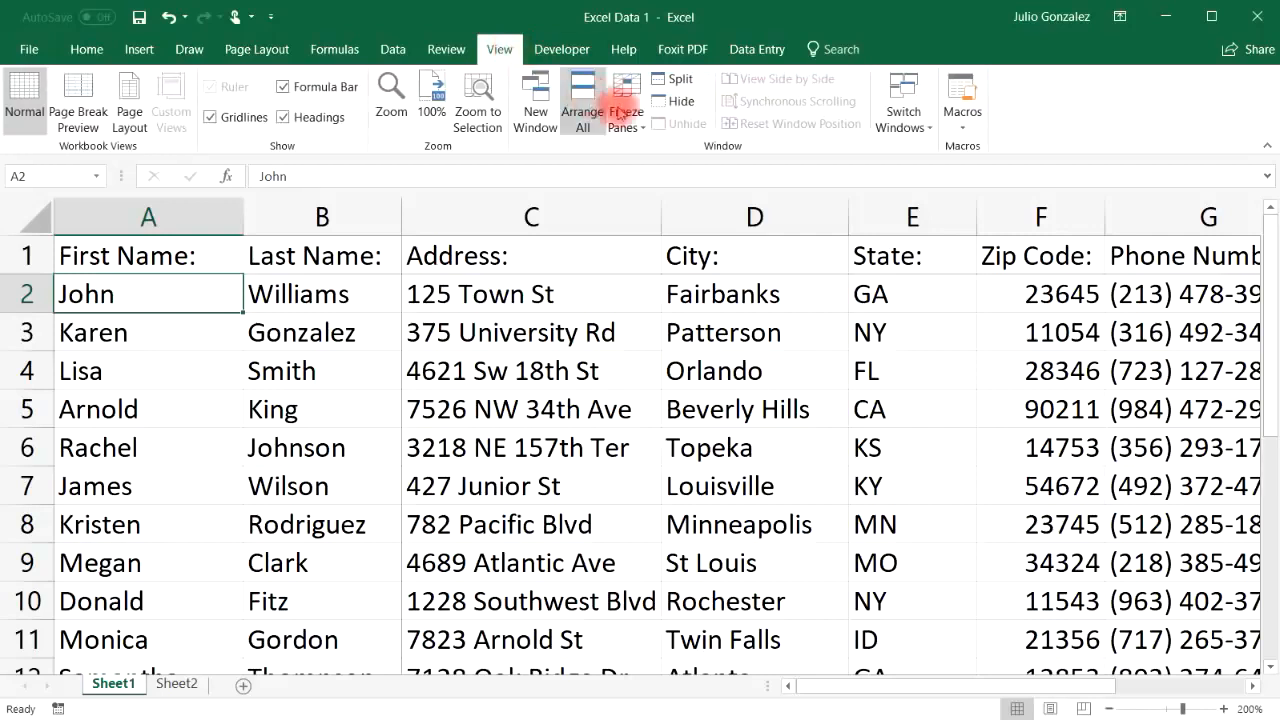
{"action": "left_click", "coordinate": [643, 121]}
{"action": "left_click", "coordinate": [624, 218]}
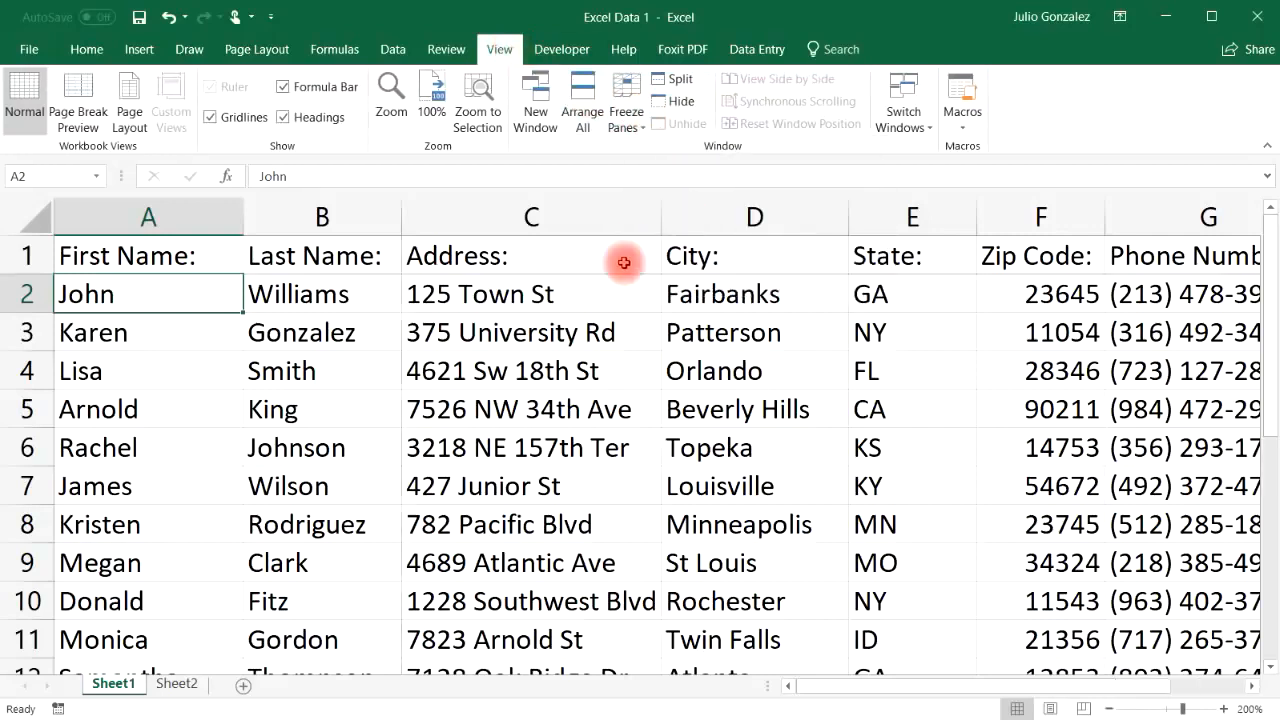
Step: Examine the records further down the list against the frozen headers, checking row 15's first name, city, state and zip code
{"action": "left_click_drag", "start_coordinate": [1274, 290], "coordinate": [1249, 497]}
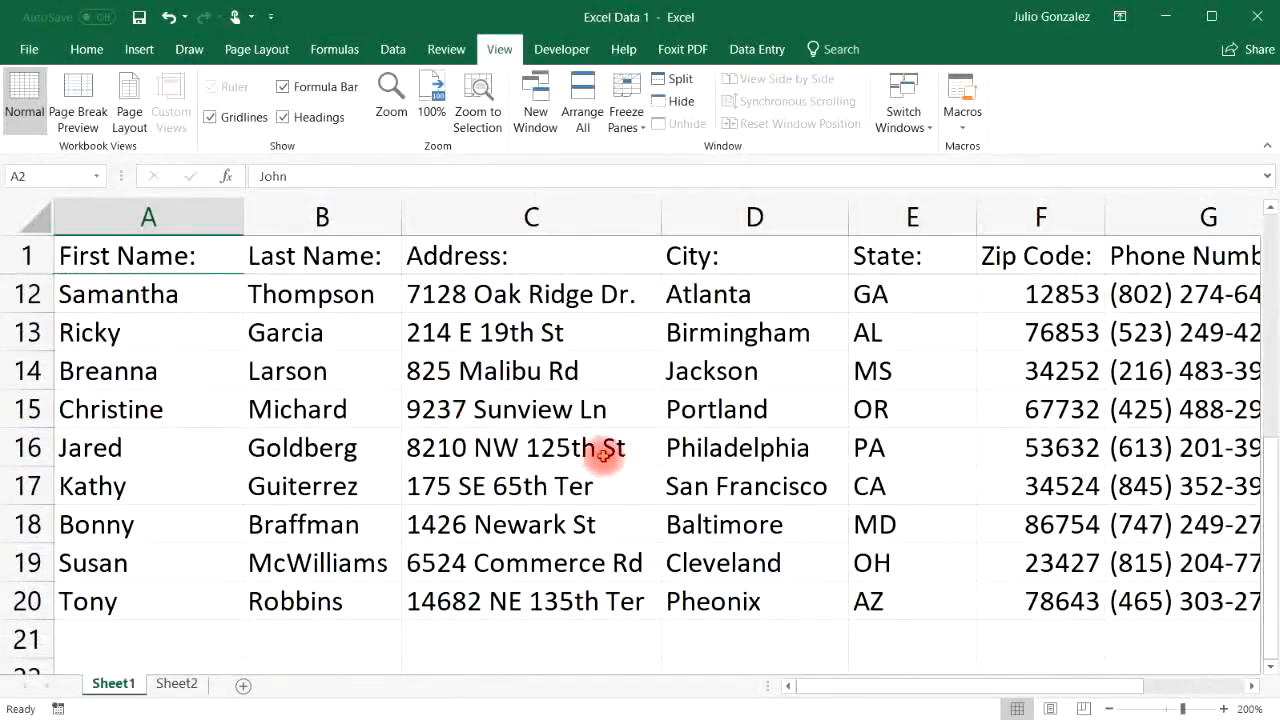
{"action": "left_click", "coordinate": [727, 407]}
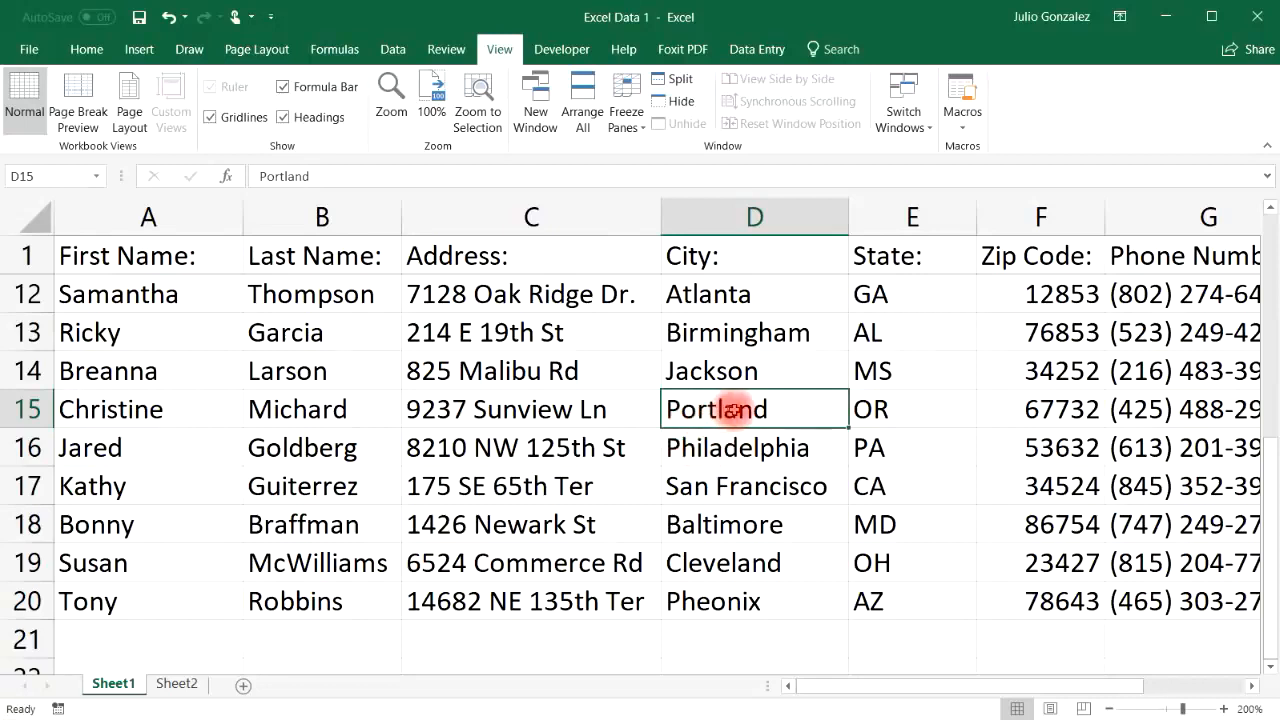
{"action": "left_click", "coordinate": [94, 410]}
{"action": "left_click", "coordinate": [719, 409]}
{"action": "left_click", "coordinate": [874, 410]}
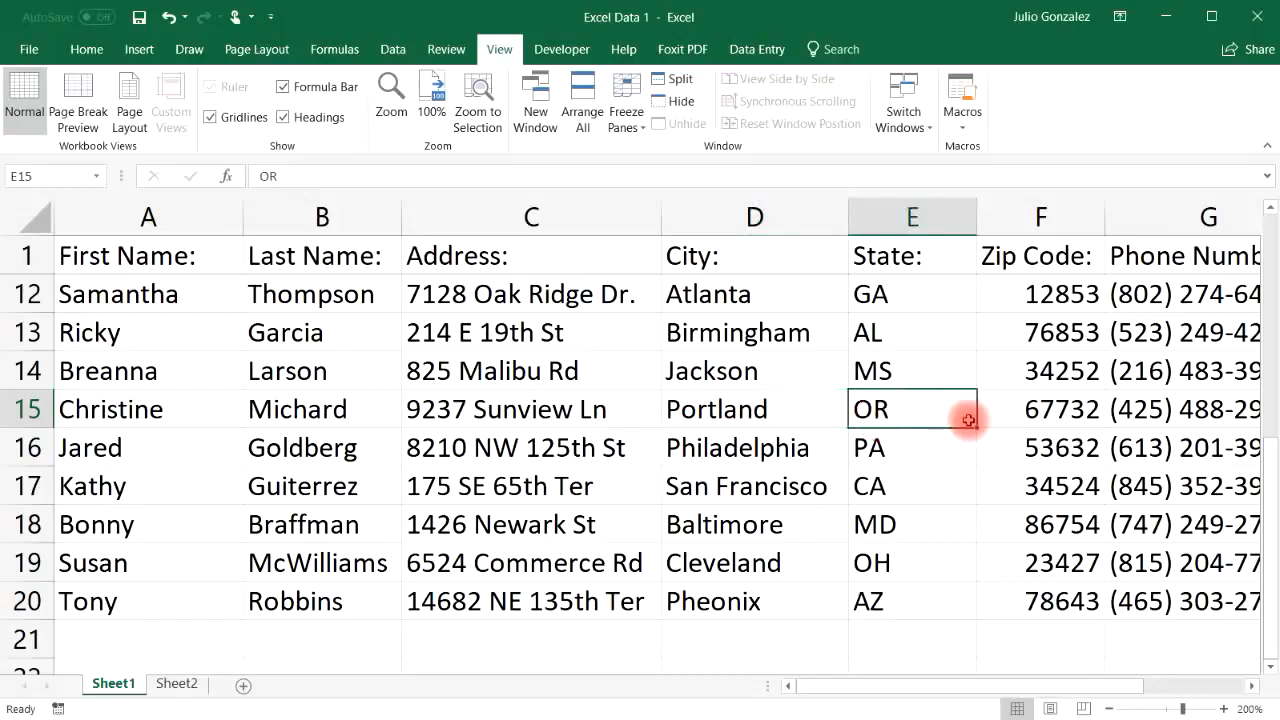
{"action": "left_click", "coordinate": [1062, 410]}
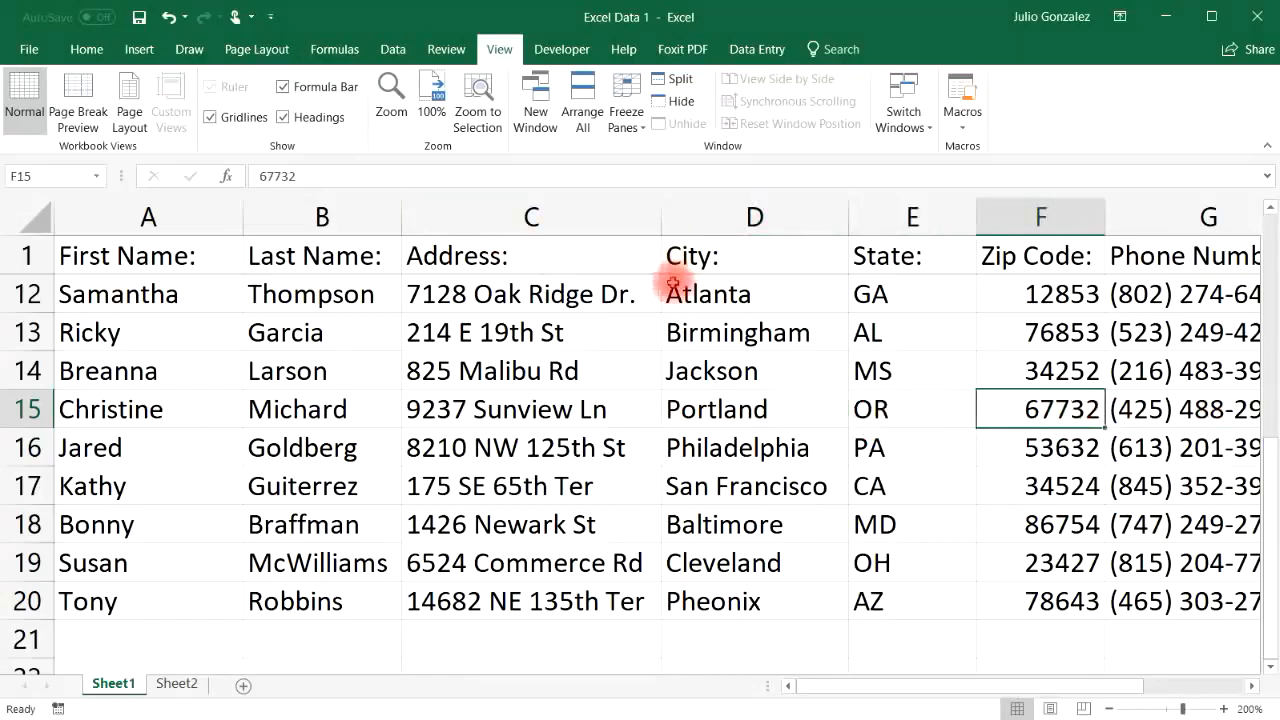
{"action": "left_click_drag", "start_coordinate": [1264, 470], "coordinate": [1265, 250]}
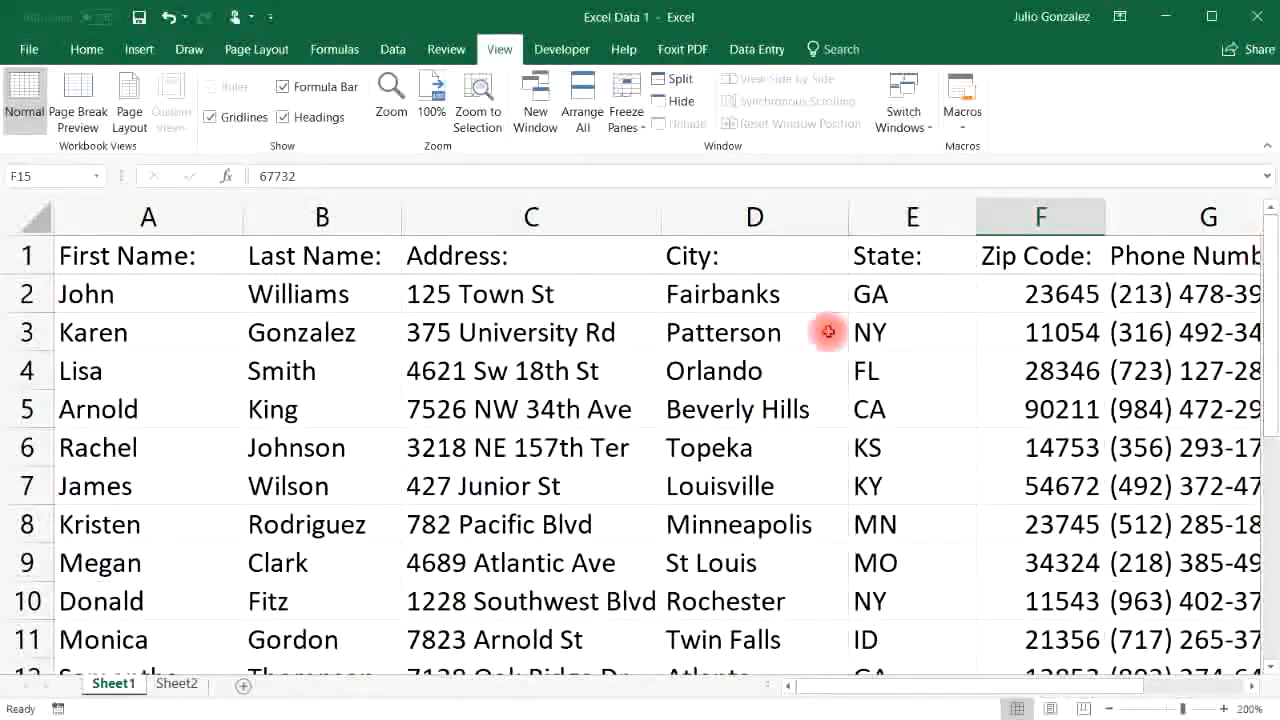
Step: Unfreeze the top row and check how the header row behaves when scrolling down
{"action": "left_click", "coordinate": [628, 114]}
{"action": "left_click", "coordinate": [664, 149]}
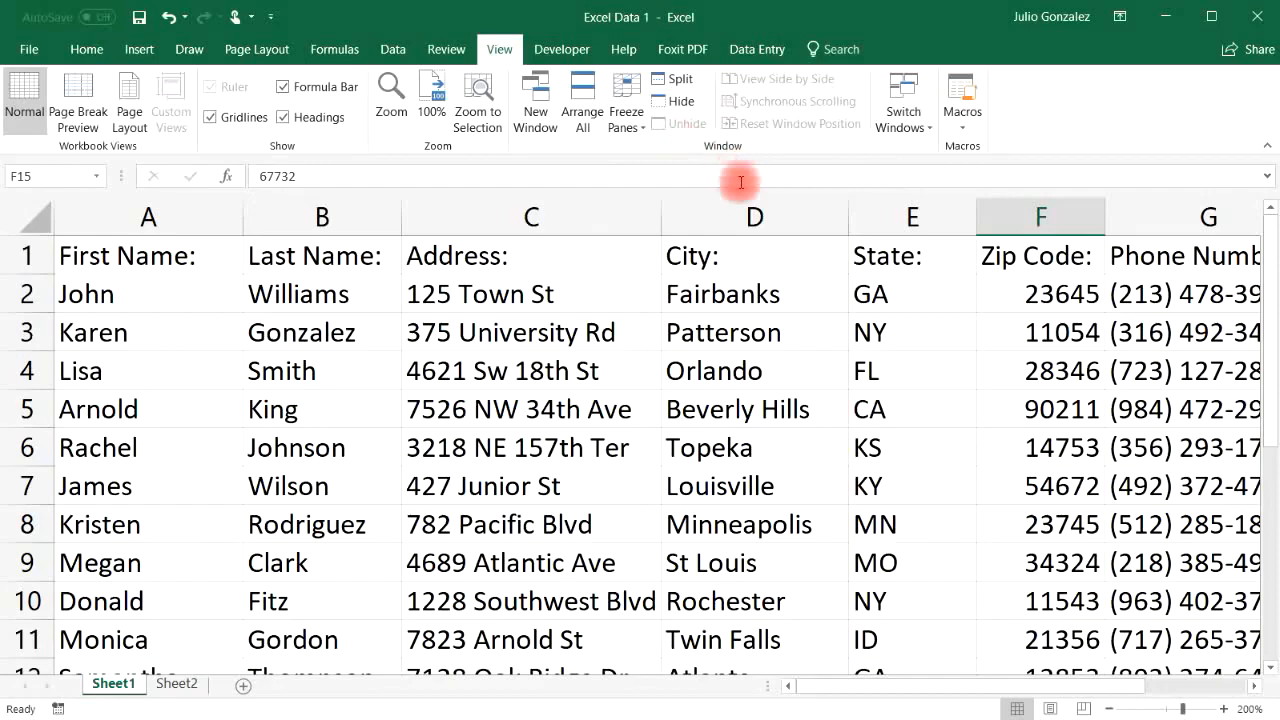
{"action": "mouse_move", "coordinate": [1270, 262]}
{"action": "left_mouse_down"}
{"action": "mouse_move", "coordinate": [1268, 460]}
{"action": "mouse_move", "coordinate": [1270, 282]}
{"action": "left_mouse_up"}
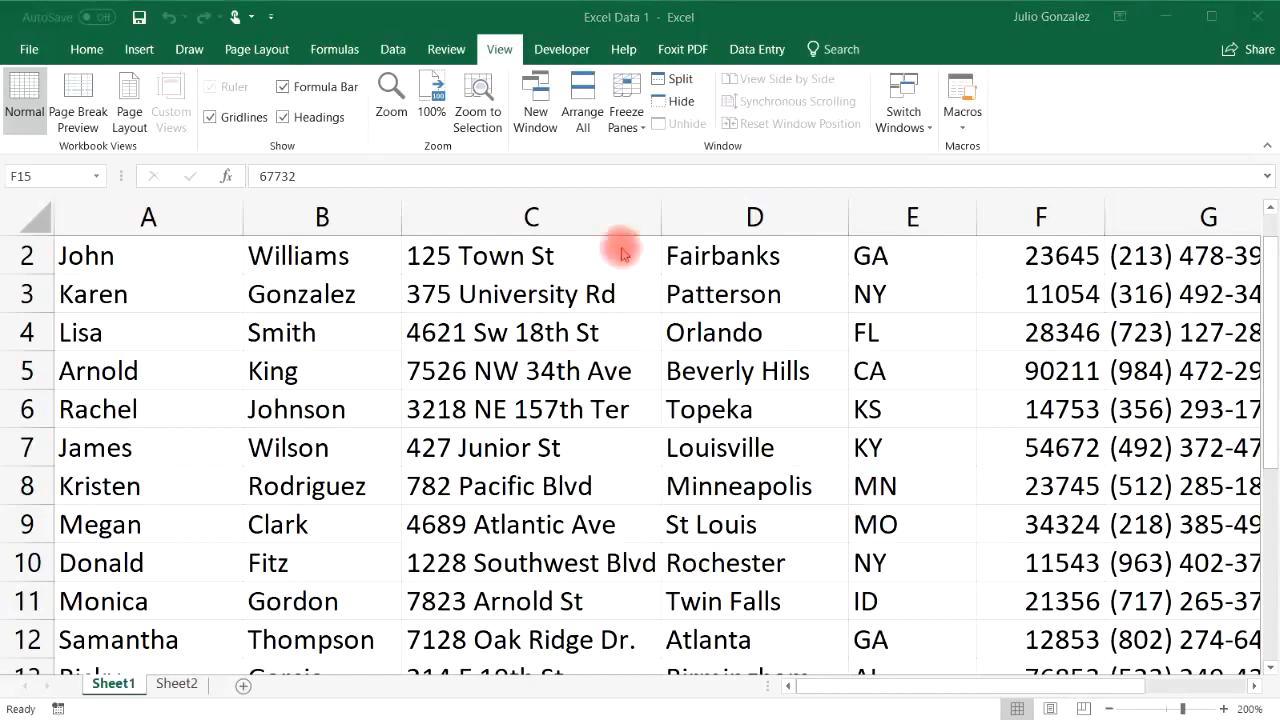
Step: Freeze the first column and check it while scrolling sideways through the sheet
{"action": "left_click", "coordinate": [626, 117]}
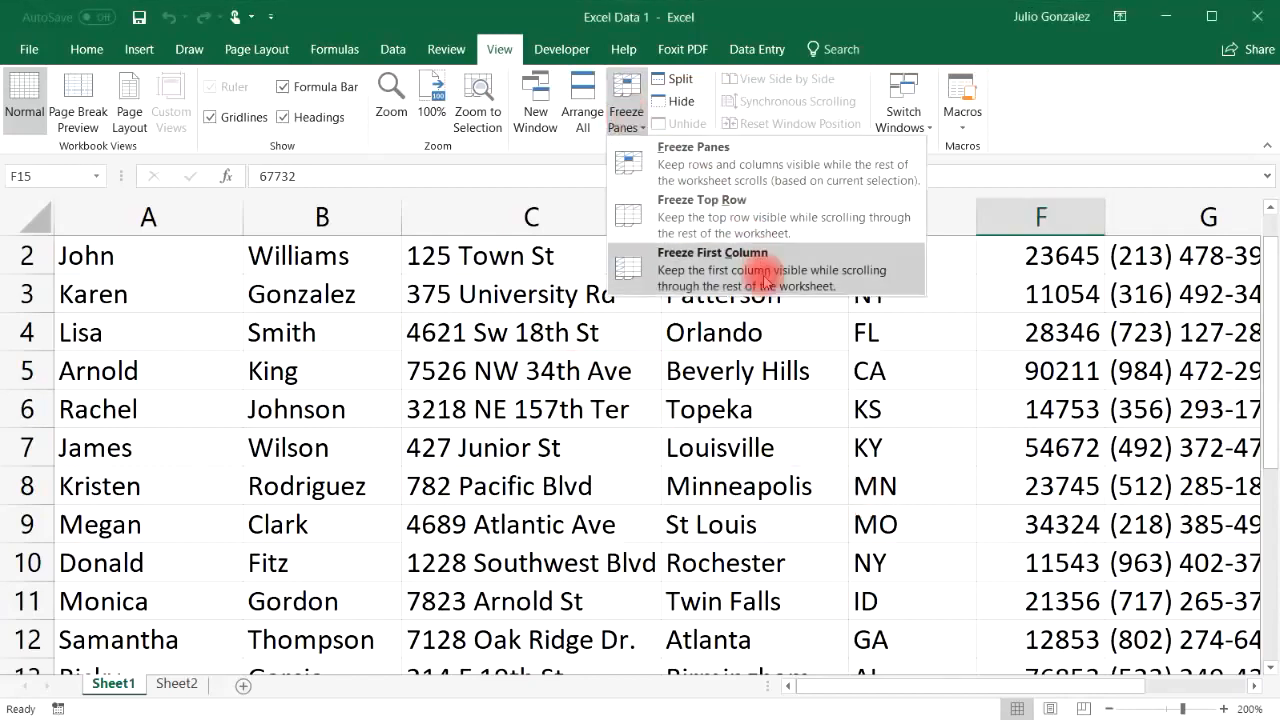
{"action": "left_click", "coordinate": [765, 272]}
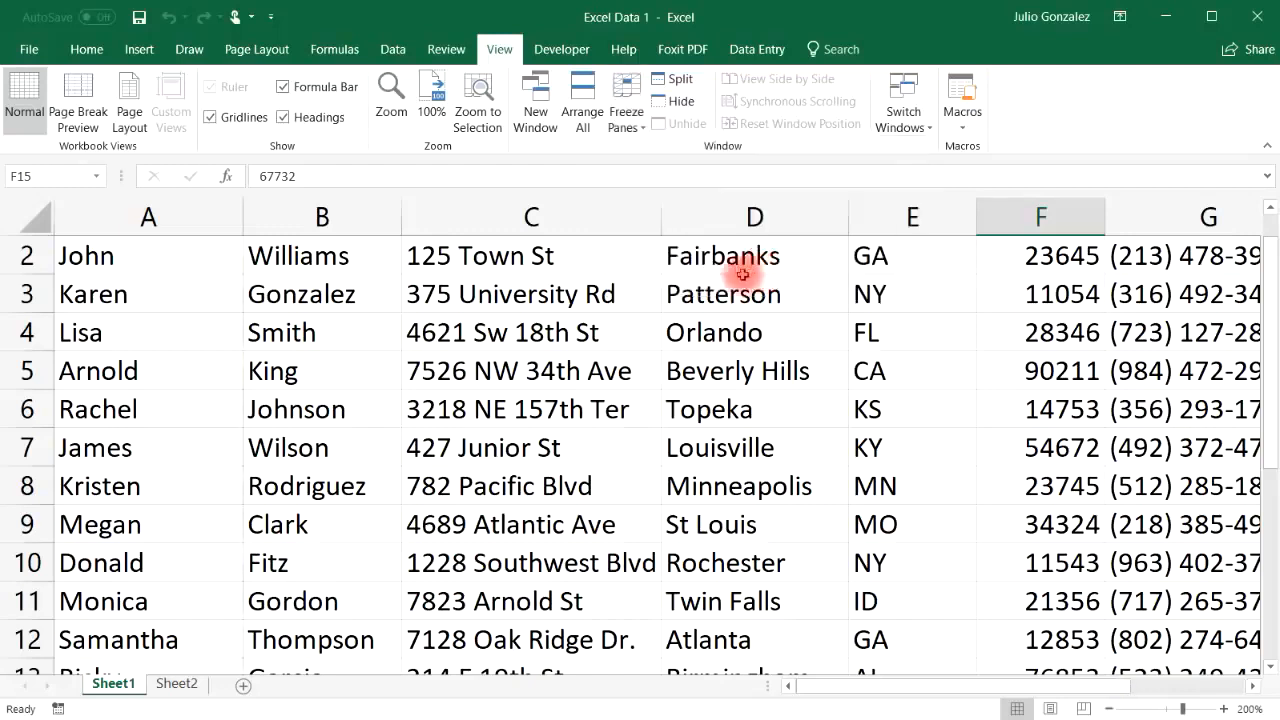
{"action": "mouse_move", "coordinate": [845, 690]}
{"action": "left_mouse_down"}
{"action": "mouse_move", "coordinate": [968, 685]}
{"action": "mouse_move", "coordinate": [823, 684]}
{"action": "left_mouse_up"}
Step: Unfreeze the first column and return the view to the top of the sheet
{"action": "left_click", "coordinate": [628, 118]}
{"action": "left_click", "coordinate": [645, 150]}
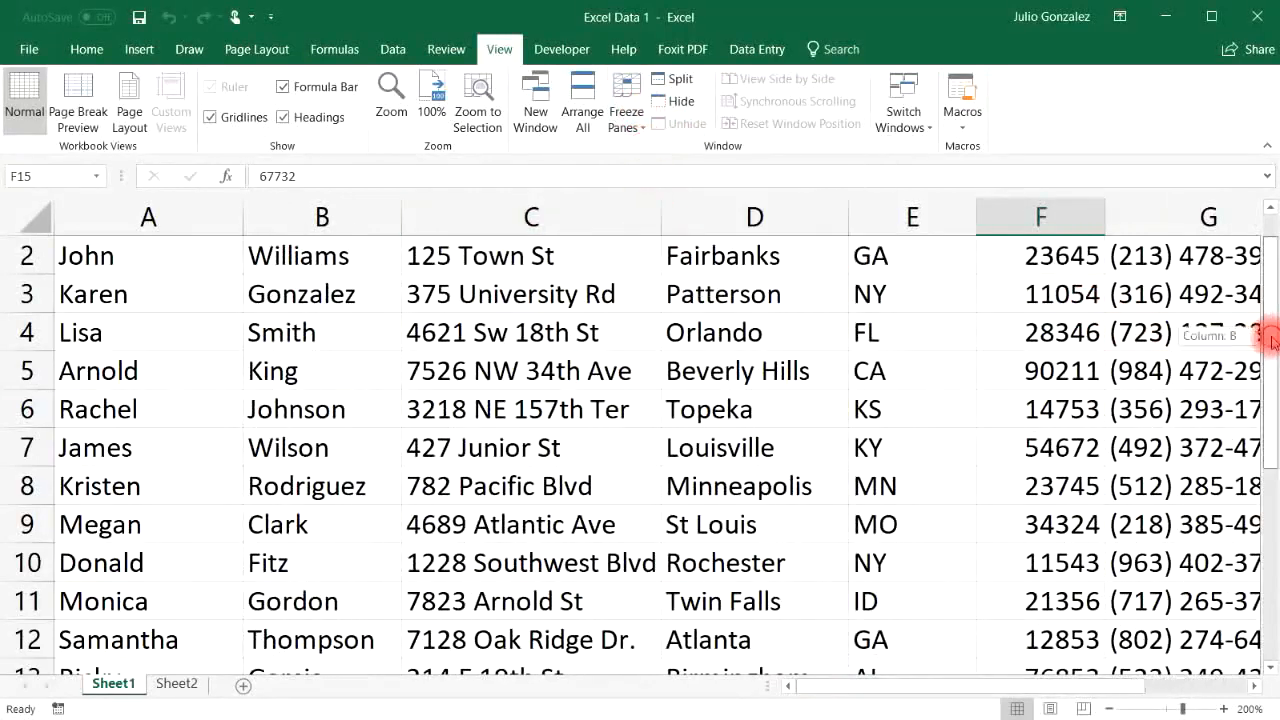
{"action": "scroll", "coordinate": [1270, 340], "scroll_direction": "up", "scroll_amount": 1}
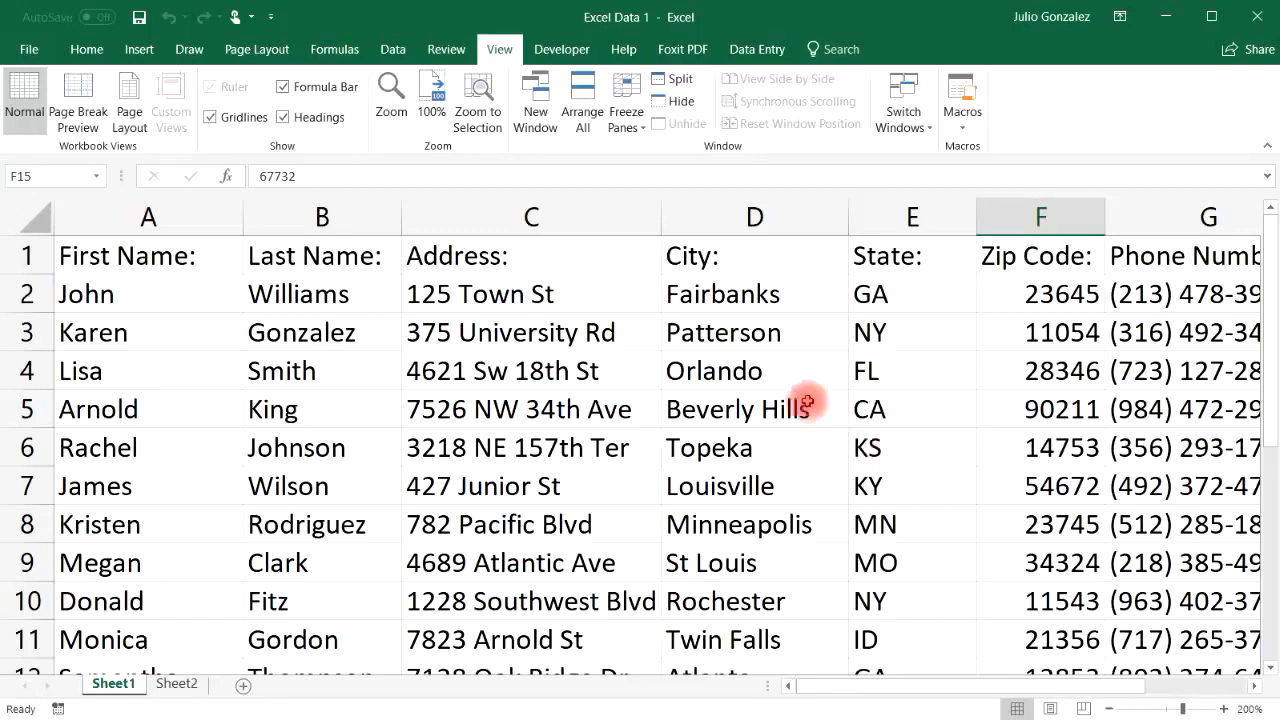
Step: Freeze panes at cell B2 to lock row 1 and column A, and check scrolling in both directions
{"action": "left_click", "coordinate": [288, 293]}
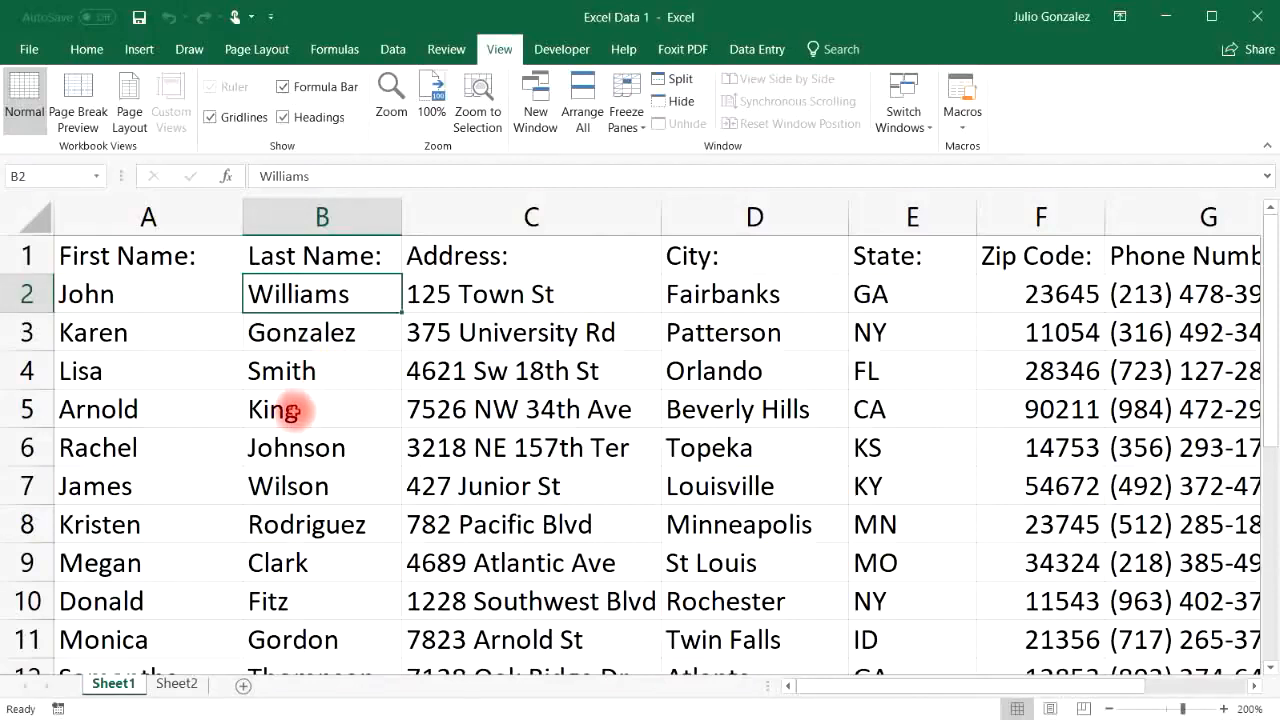
{"action": "left_click", "coordinate": [627, 116]}
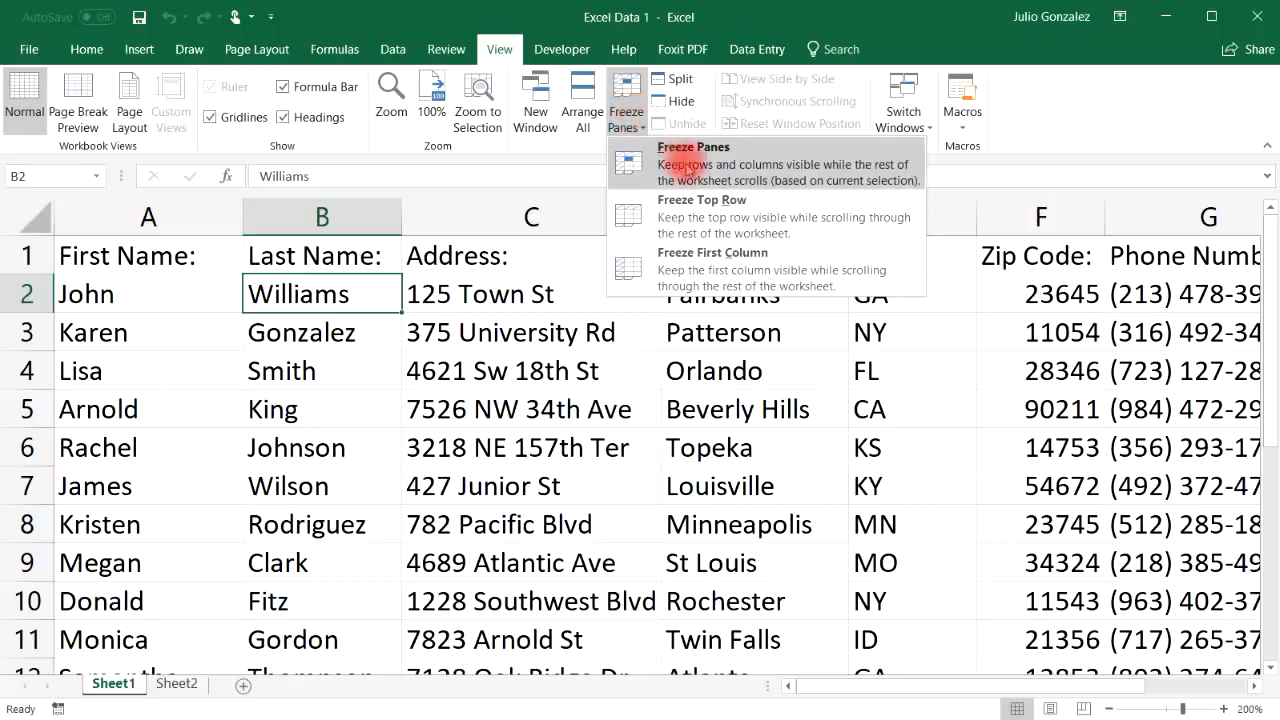
{"action": "left_click", "coordinate": [687, 170]}
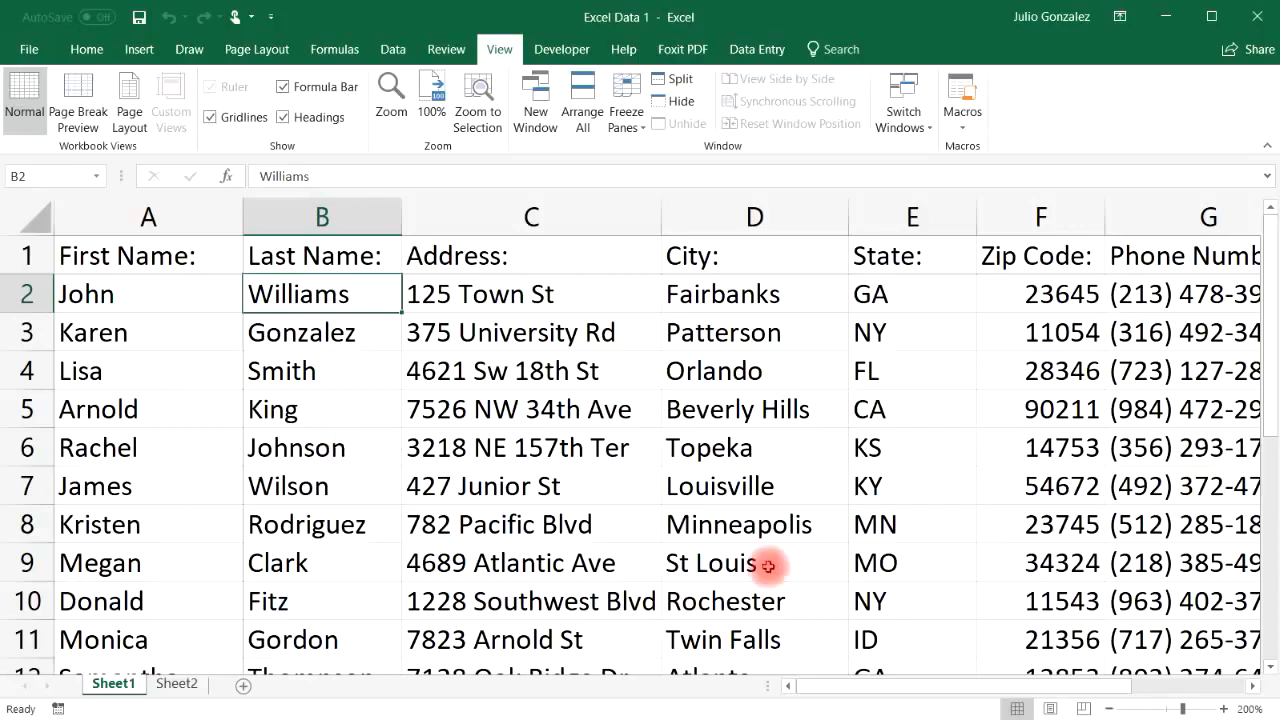
{"action": "mouse_move", "coordinate": [826, 686]}
{"action": "left_mouse_down"}
{"action": "mouse_move", "coordinate": [986, 682]}
{"action": "mouse_move", "coordinate": [802, 682]}
{"action": "left_mouse_up"}
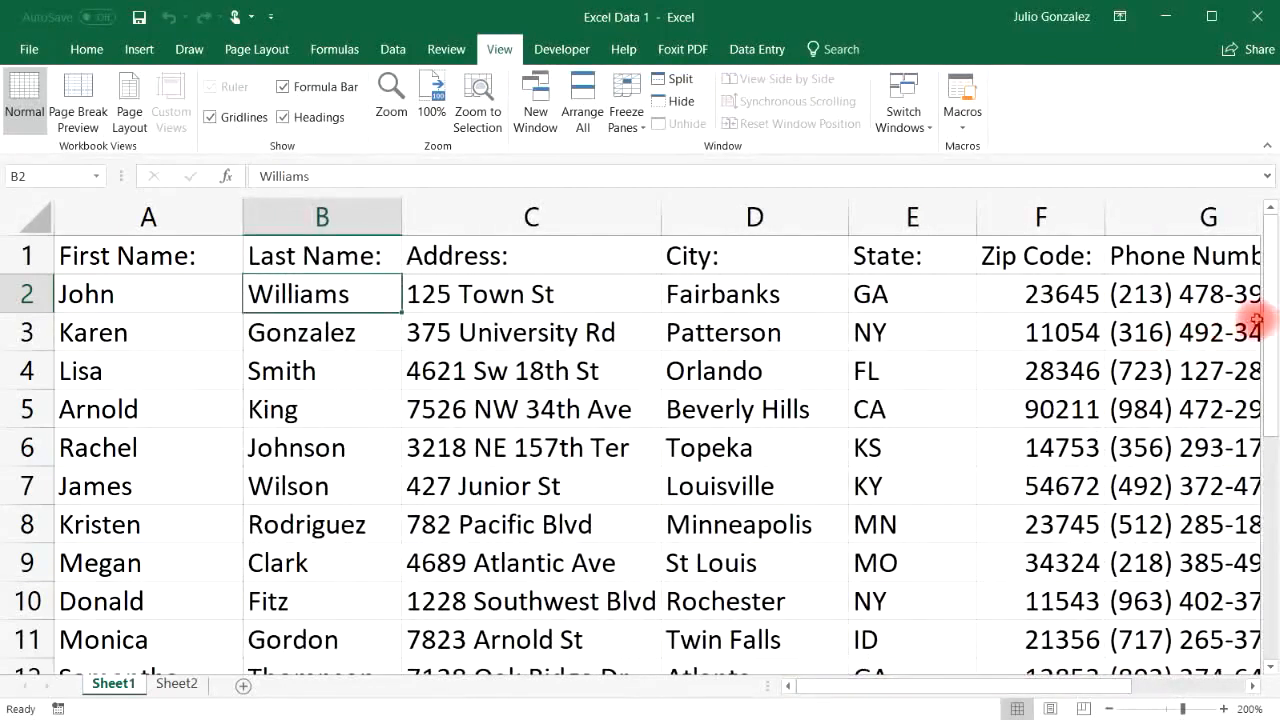
{"action": "left_click_drag", "start_coordinate": [1272, 325], "coordinate": [1243, 294]}
Step: Replace the current freeze with panes frozen at cell C2, locking row 1 and columns A and B, and check the scrolling
{"action": "left_click", "coordinate": [648, 120]}
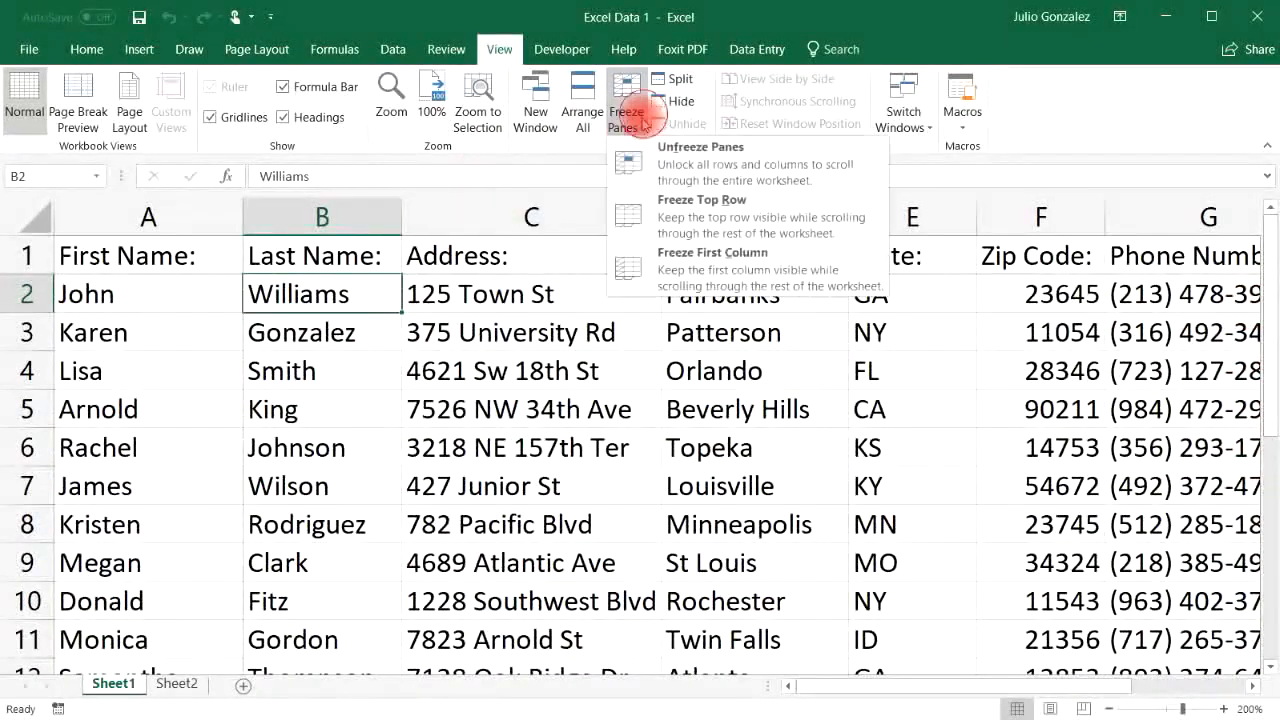
{"action": "left_click", "coordinate": [651, 157]}
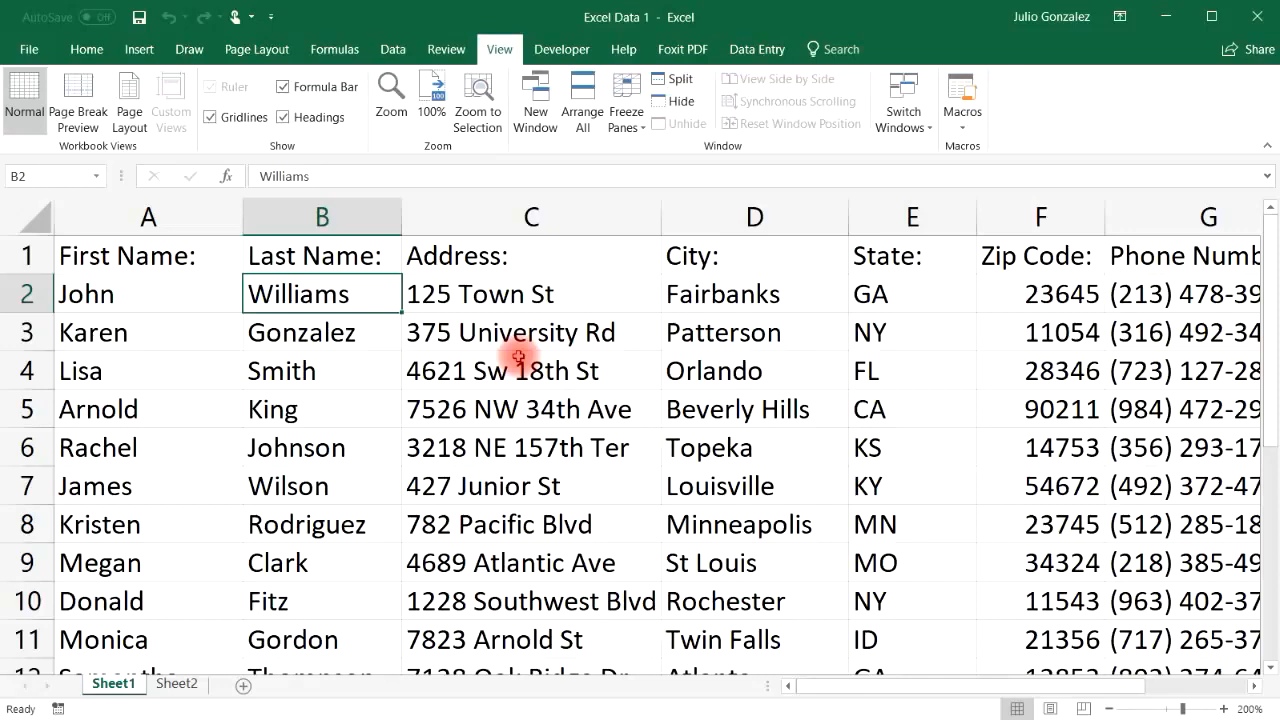
{"action": "left_click", "coordinate": [498, 286]}
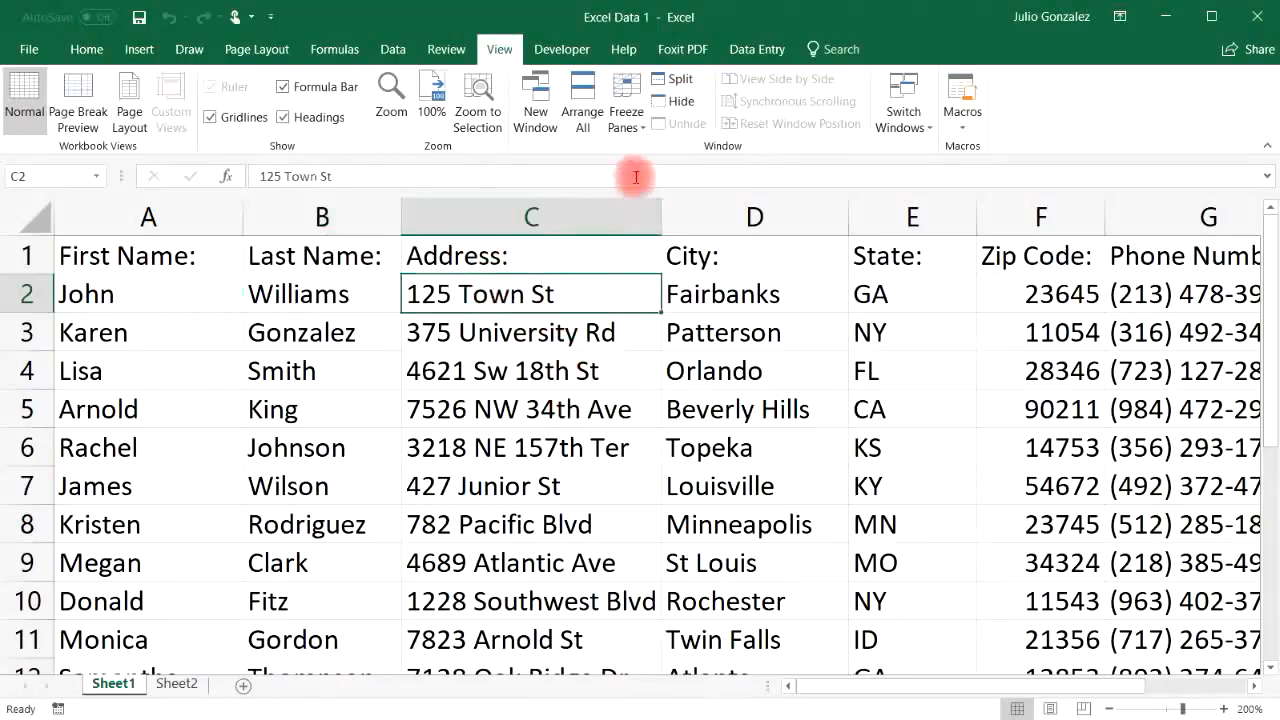
{"action": "left_click", "coordinate": [627, 118]}
{"action": "left_click", "coordinate": [656, 152]}
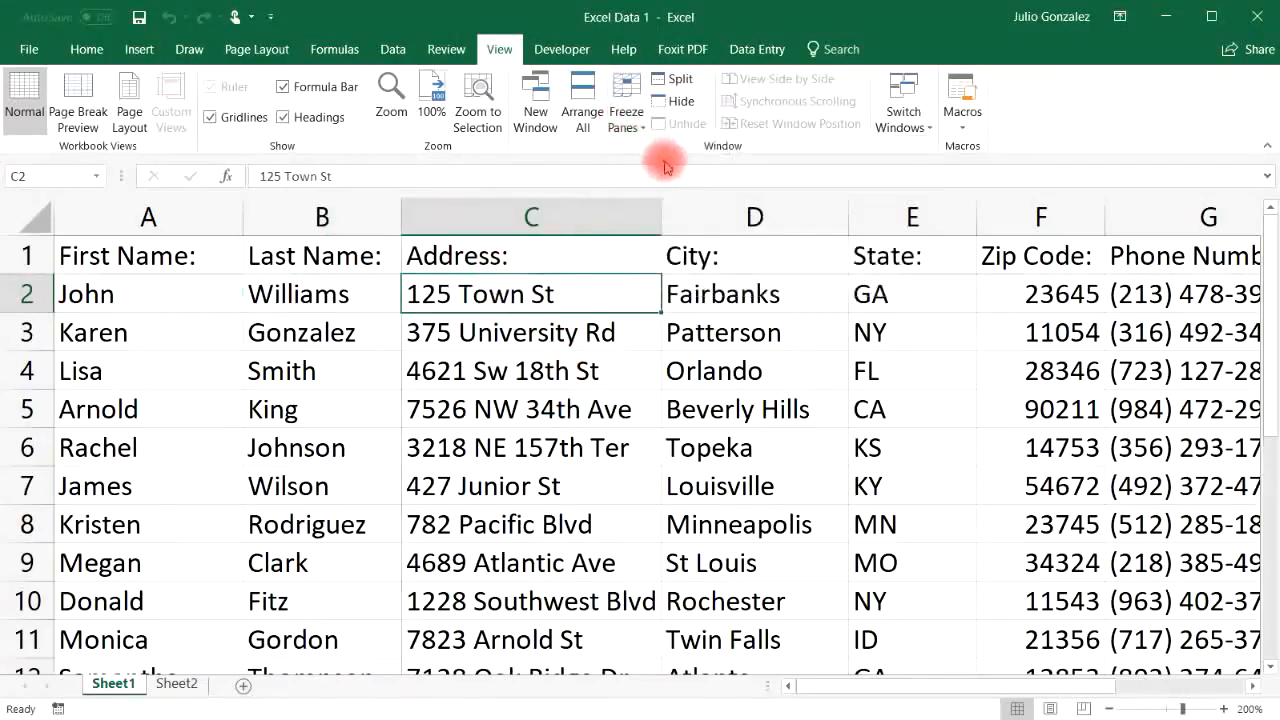
{"action": "left_click_drag", "start_coordinate": [848, 683], "coordinate": [1022, 694]}
{"action": "mouse_move", "coordinate": [1268, 358]}
{"action": "left_mouse_down"}
{"action": "mouse_move", "coordinate": [1243, 600]}
{"action": "mouse_move", "coordinate": [1250, 340]}
{"action": "left_mouse_up"}
{"action": "left_click_drag", "start_coordinate": [957, 686], "coordinate": [818, 688]}
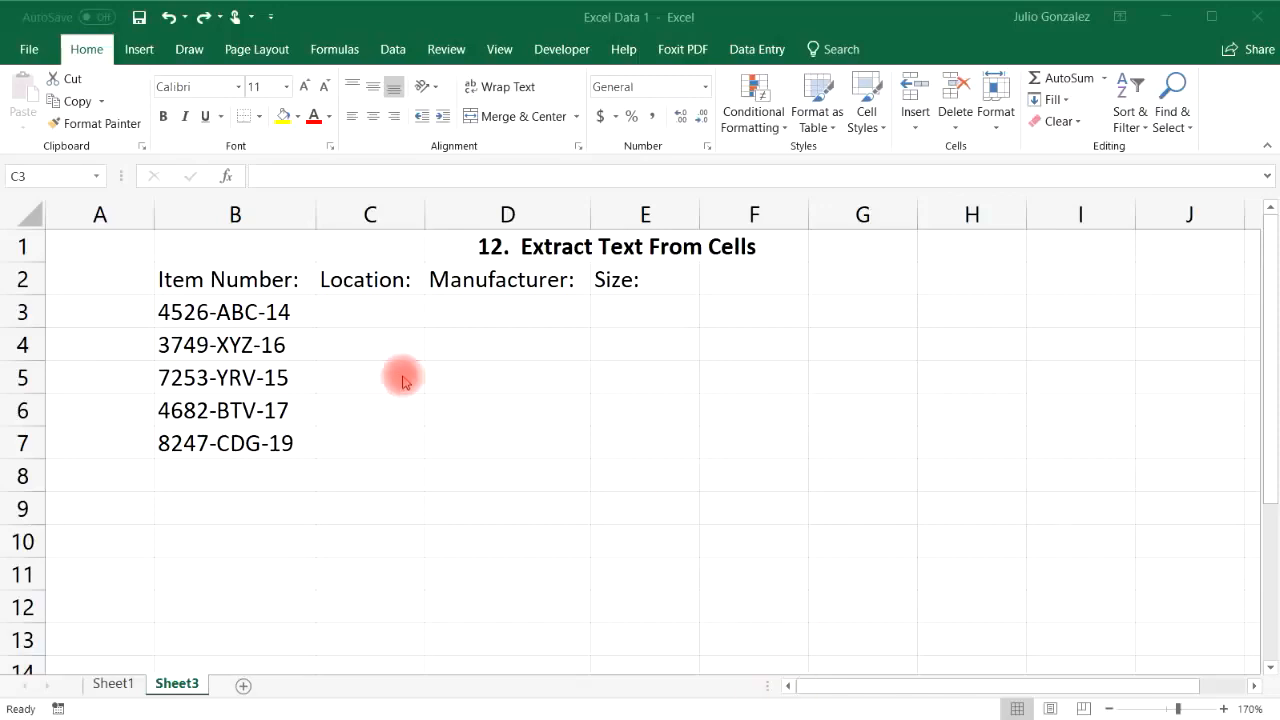
Step: Examine the item numbers in B3:B7 on Sheet3 and how B3 relates to the Location, Manufacturer and Size columns
{"action": "left_click", "coordinate": [238, 316]}
{"action": "left_click_drag", "start_coordinate": [242, 313], "coordinate": [257, 437]}
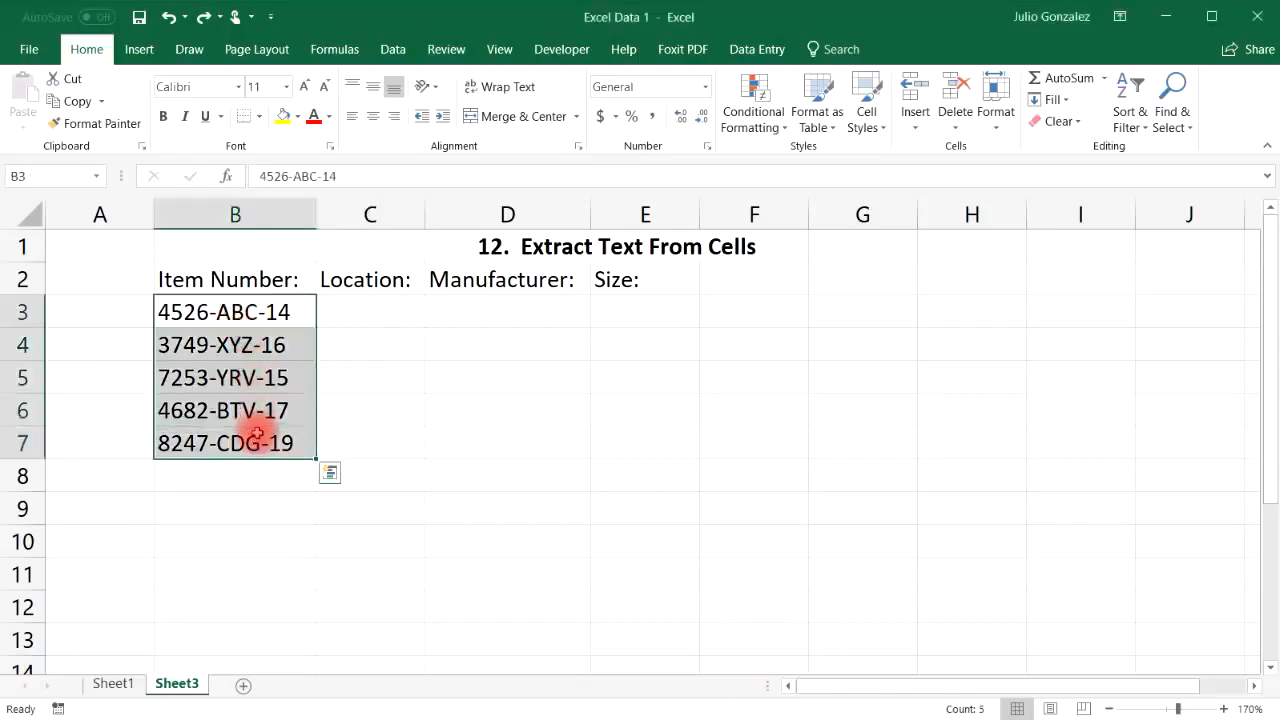
{"action": "left_click", "coordinate": [383, 317]}
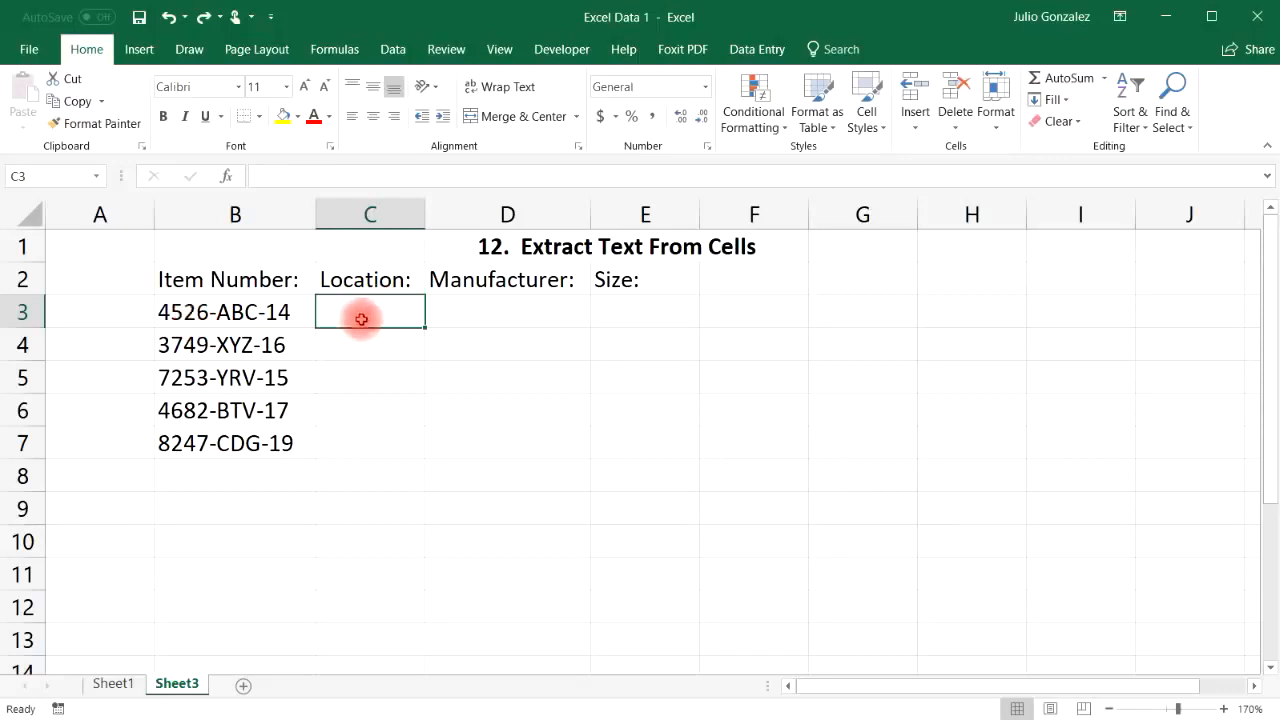
{"action": "left_click", "coordinate": [248, 314]}
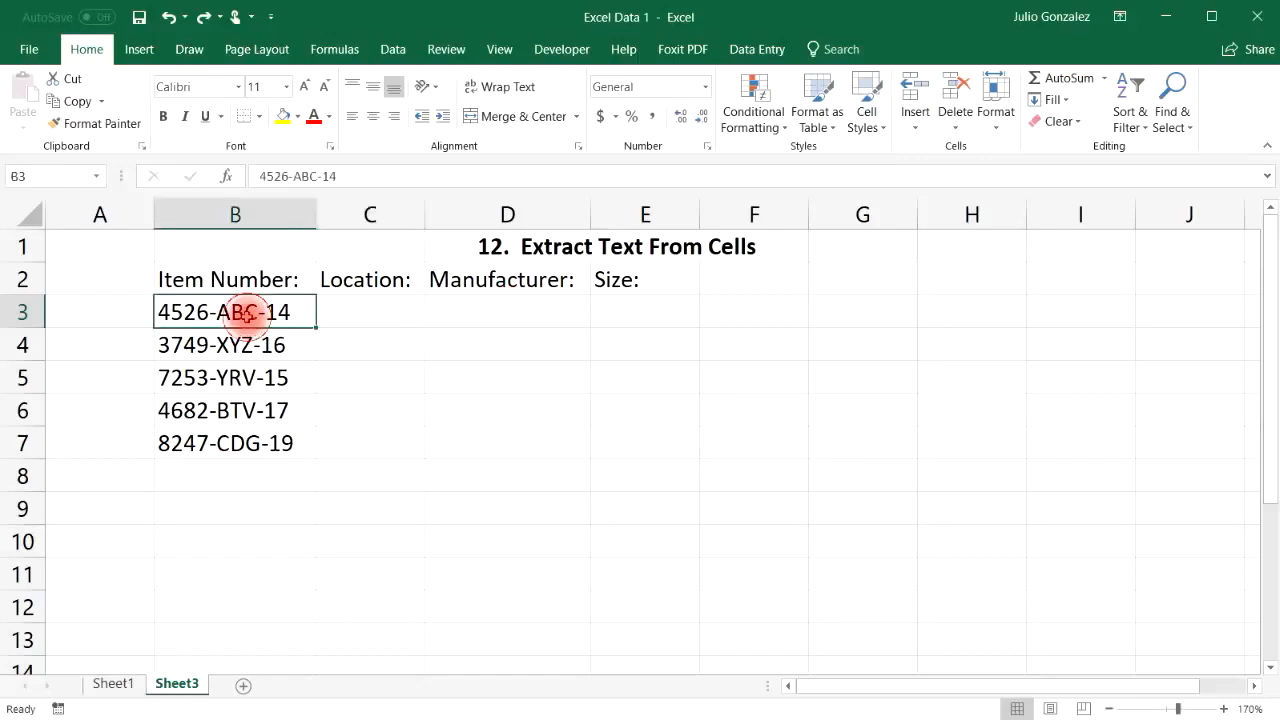
{"action": "left_click", "coordinate": [551, 314]}
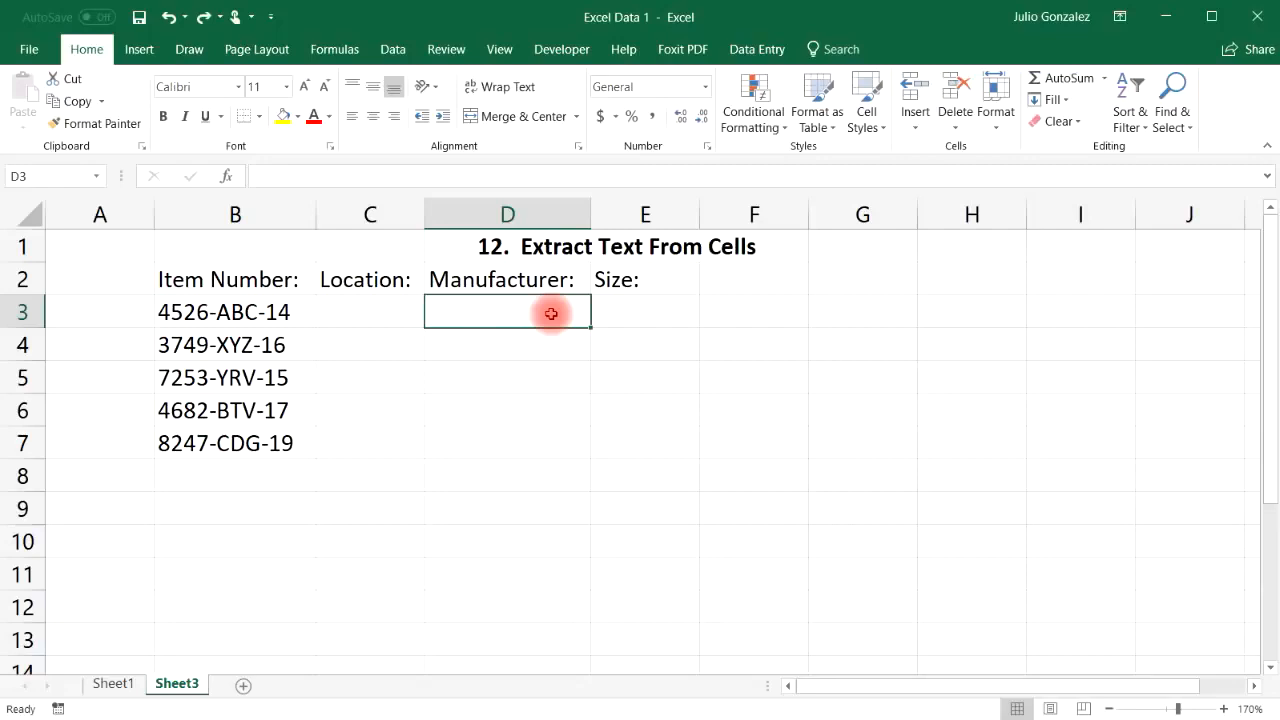
{"action": "left_click", "coordinate": [290, 313]}
{"action": "left_click", "coordinate": [628, 312]}
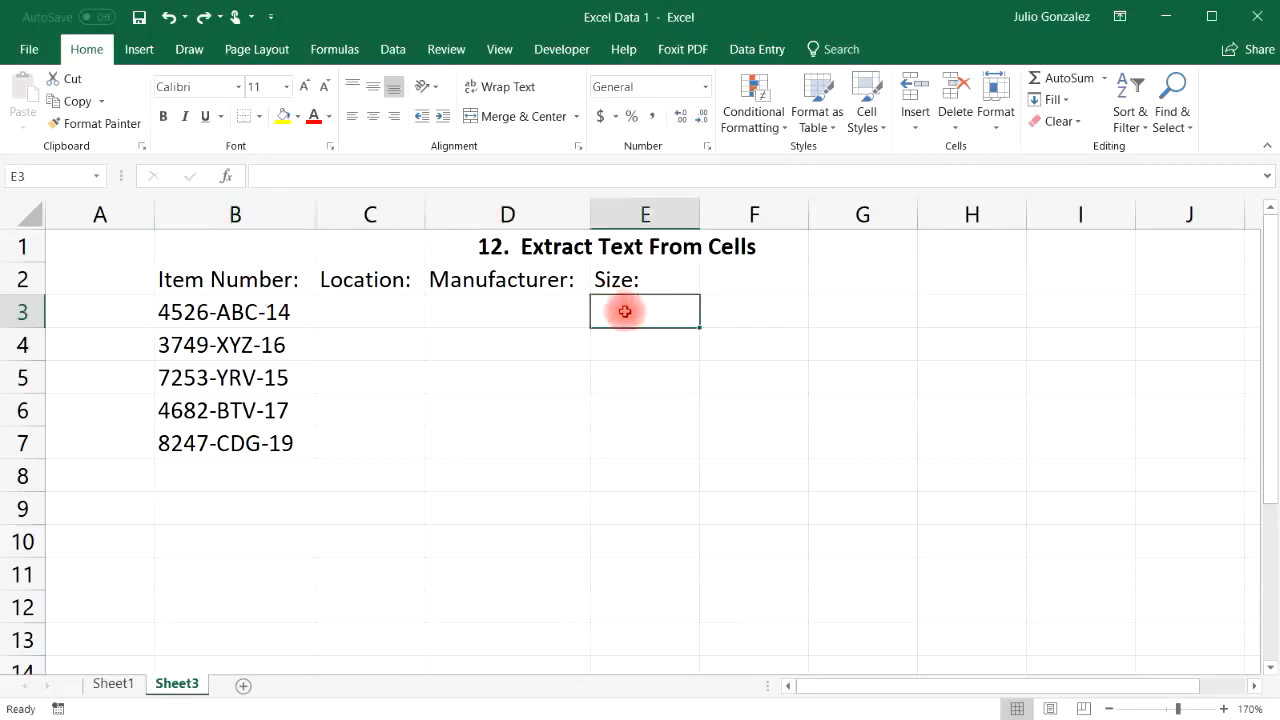
{"action": "left_click", "coordinate": [265, 312]}
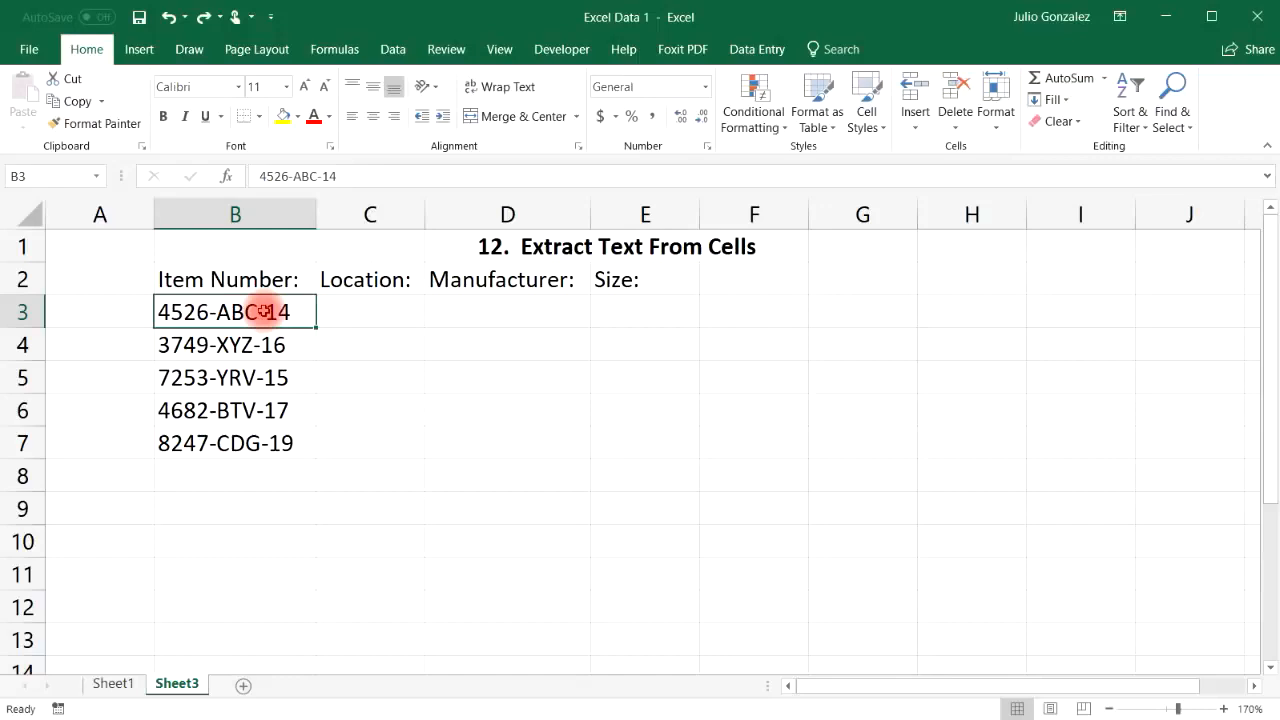
Step: Extract the first four characters of B3 in C3 with =LEFT(B3,4) and fill the formula down to C7
{"action": "left_click", "coordinate": [361, 308]}
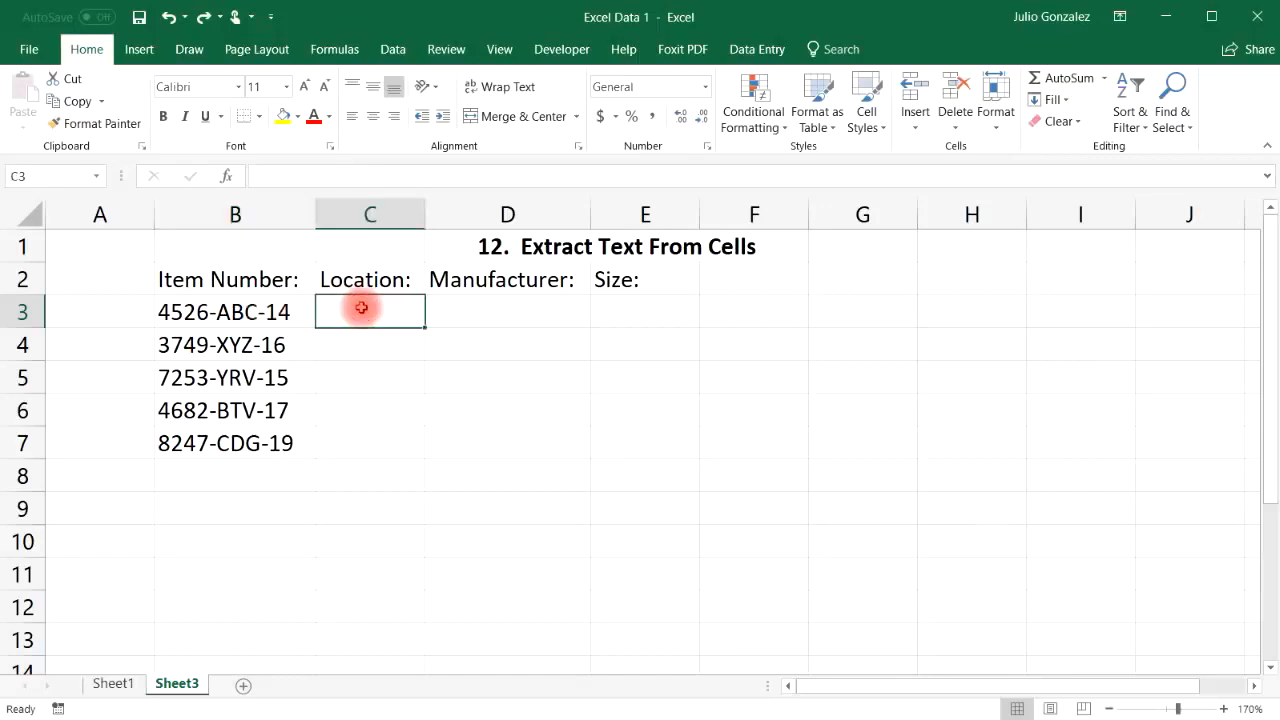
{"action": "type", "text": "="}
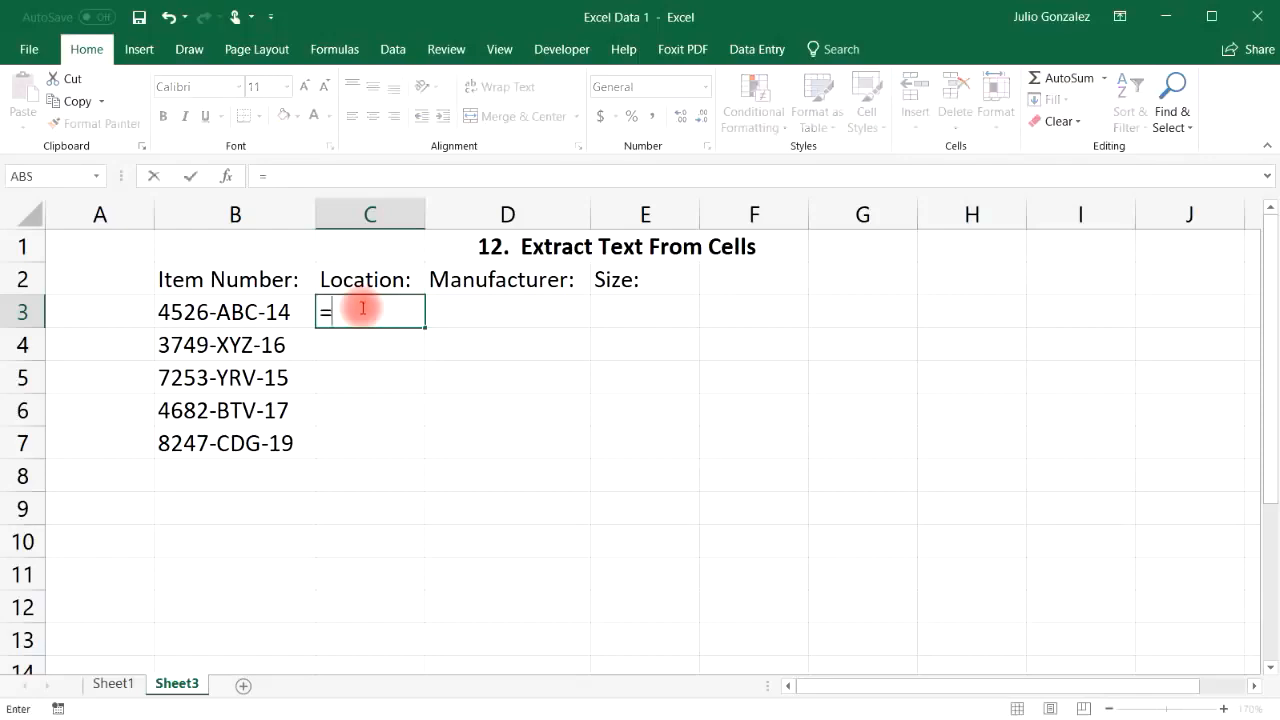
{"action": "type", "text": "lef"}
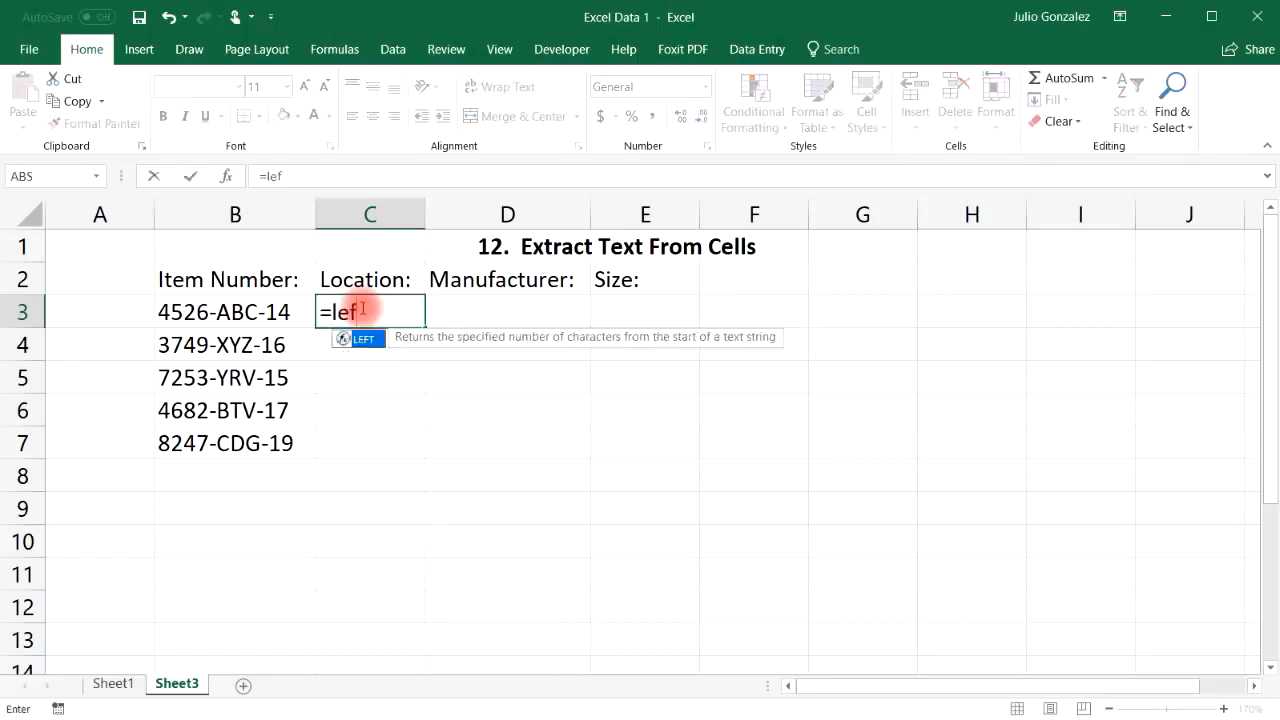
{"action": "type", "text": "t("}
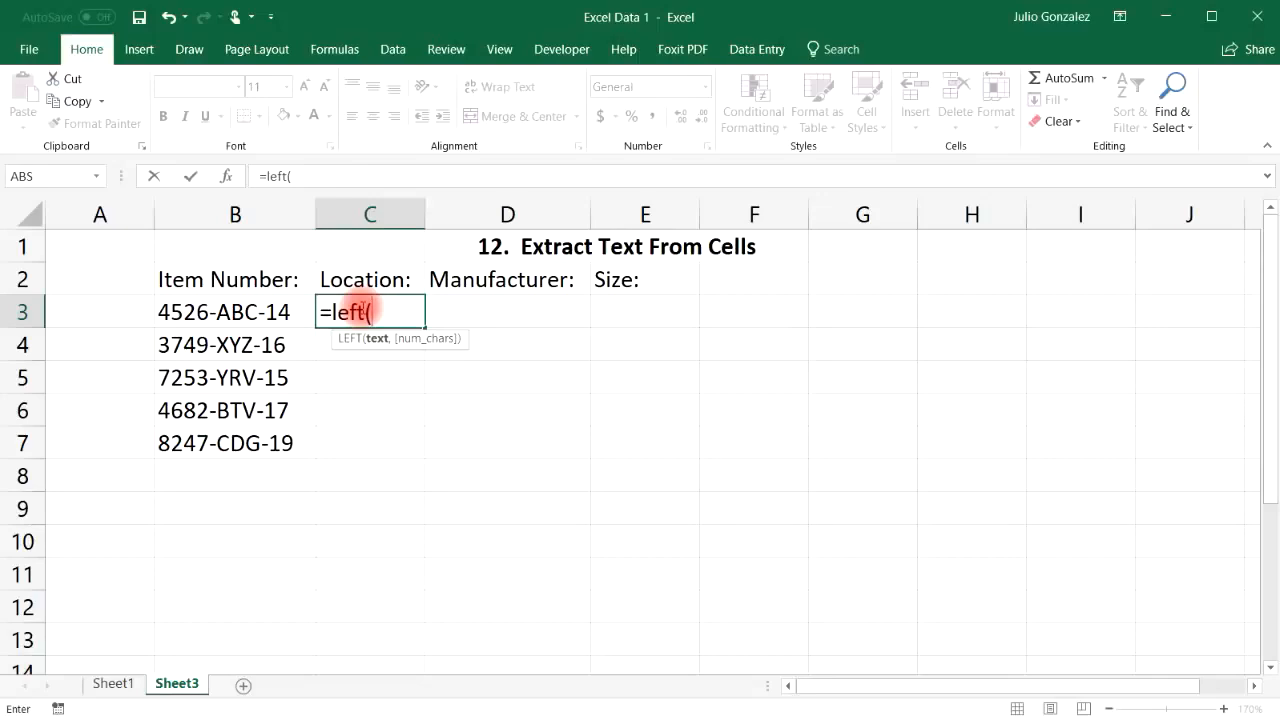
{"action": "left_click", "coordinate": [237, 313]}
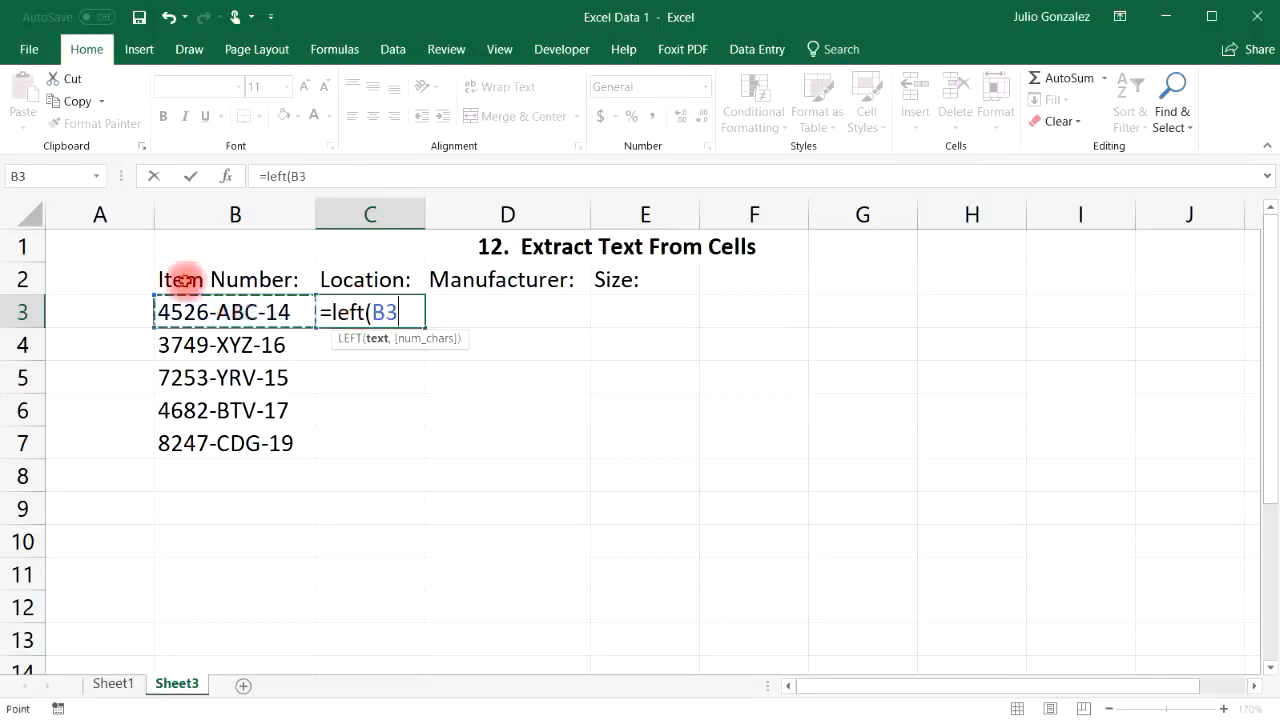
{"action": "type", "text": ","}
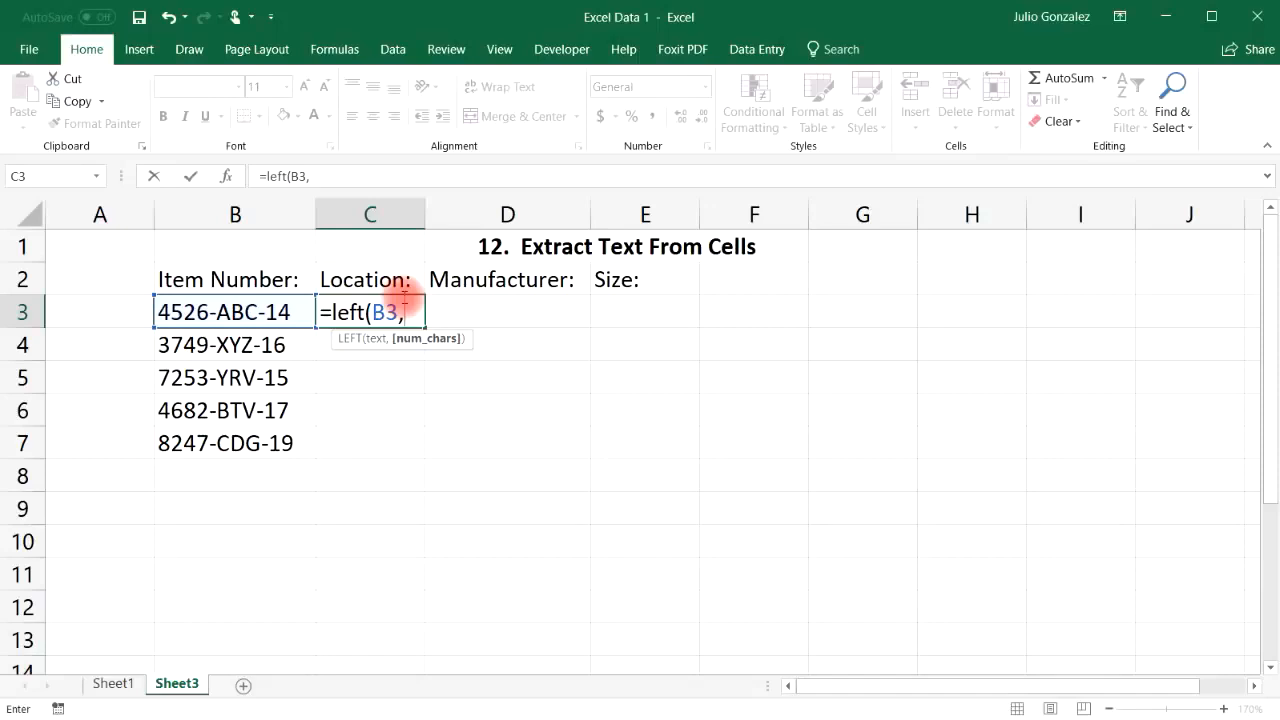
{"action": "type", "text": "4)"}
{"action": "key", "text": "Return"}
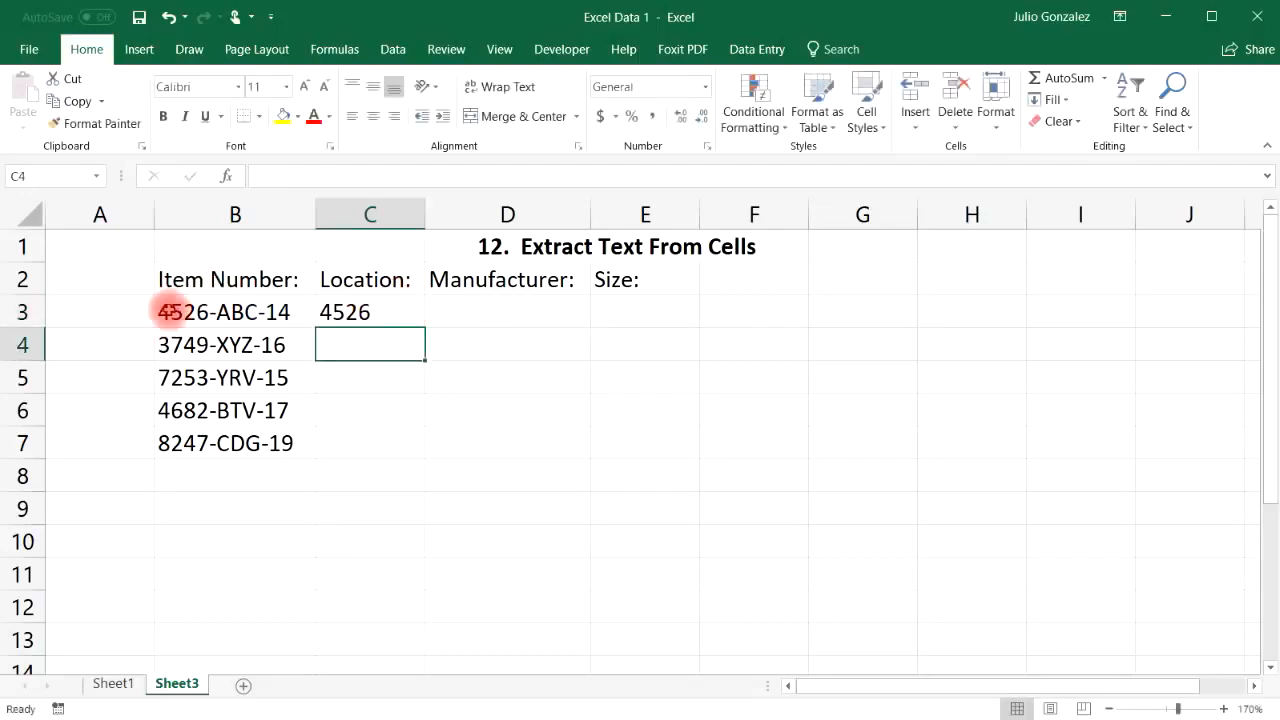
{"action": "left_click", "coordinate": [366, 314]}
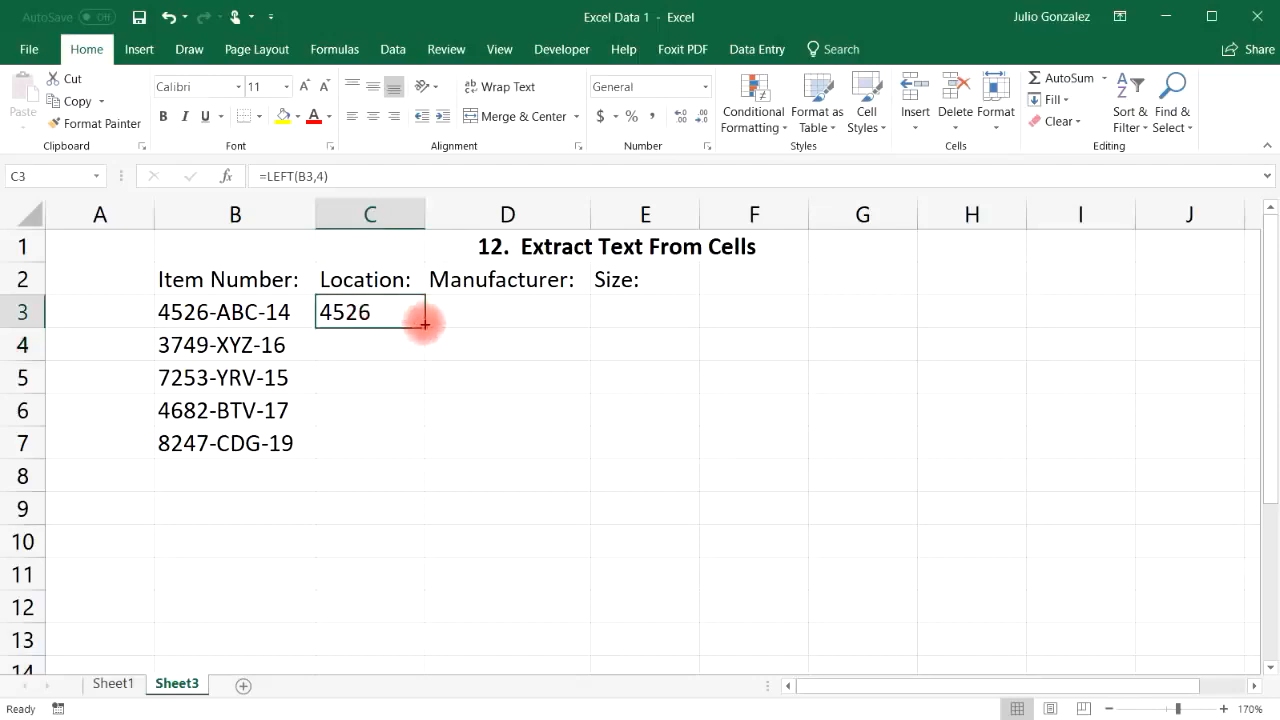
{"action": "left_click_drag", "start_coordinate": [424, 324], "coordinate": [434, 434]}
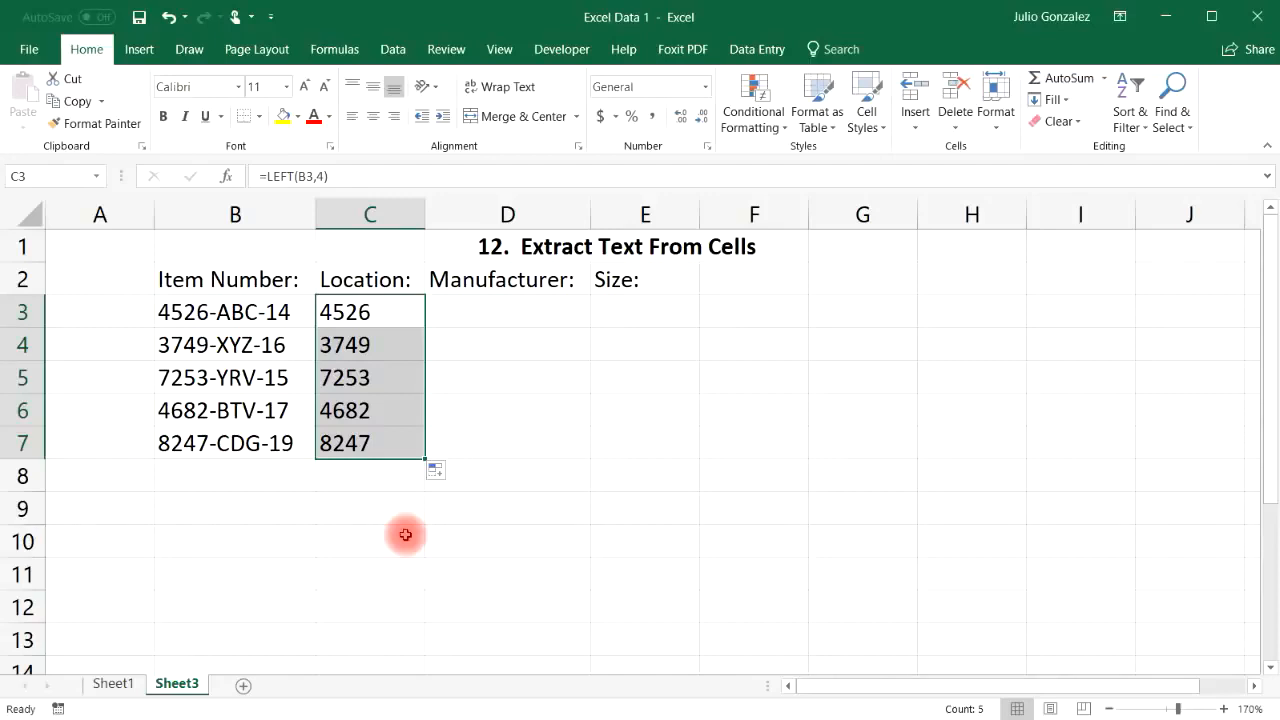
Step: Extract the manufacturer code in D3 with =MID(B3,6,3) and fill the formula down to D7
{"action": "left_click", "coordinate": [532, 308]}
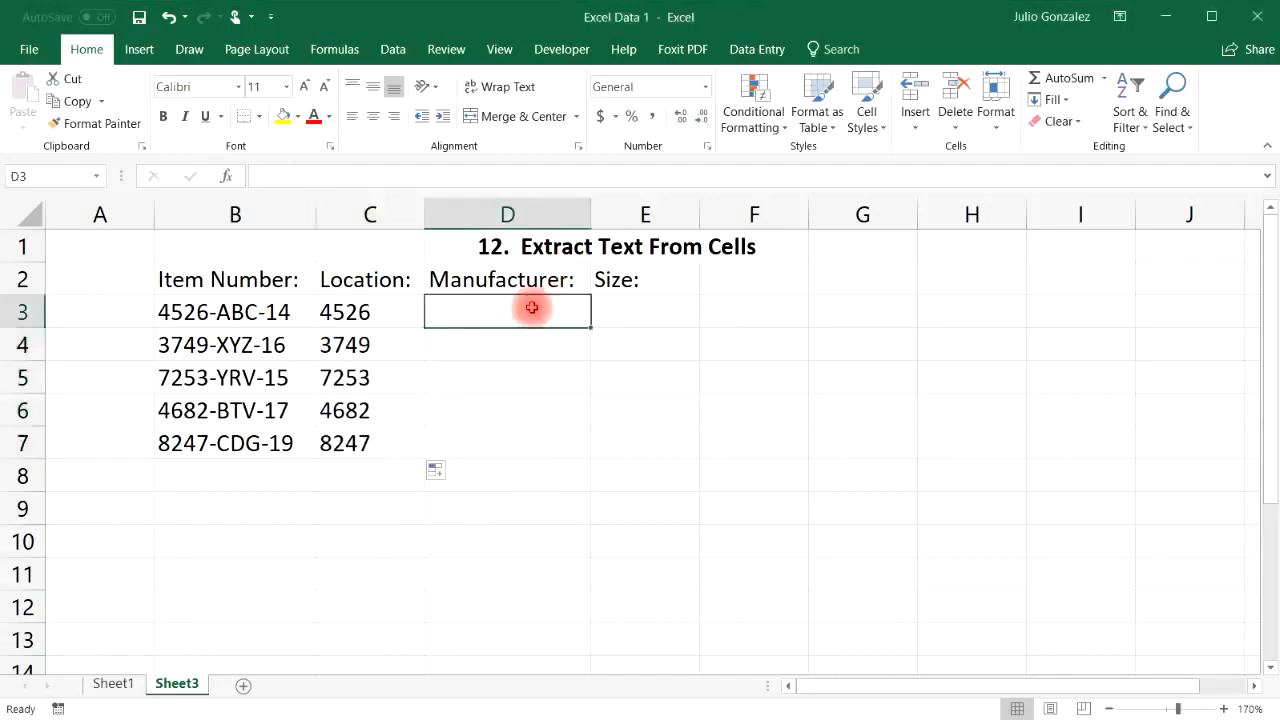
{"action": "type", "text": "="}
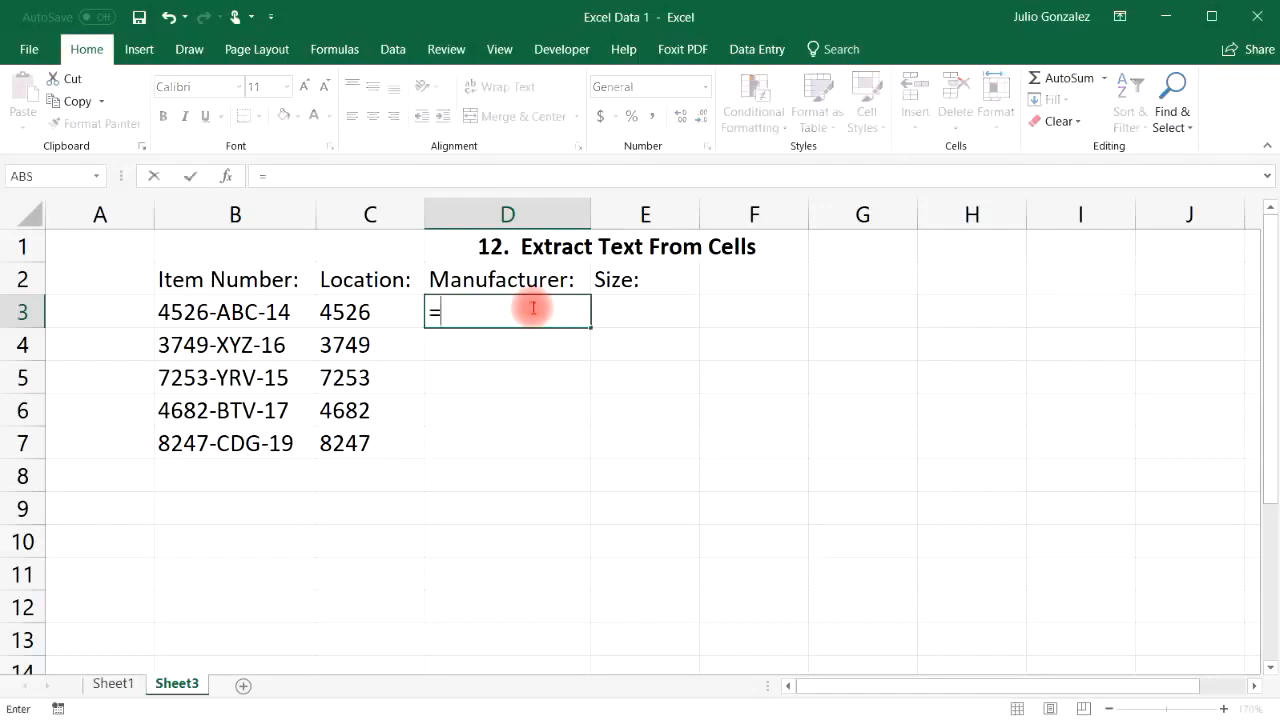
{"action": "type", "text": "mid"}
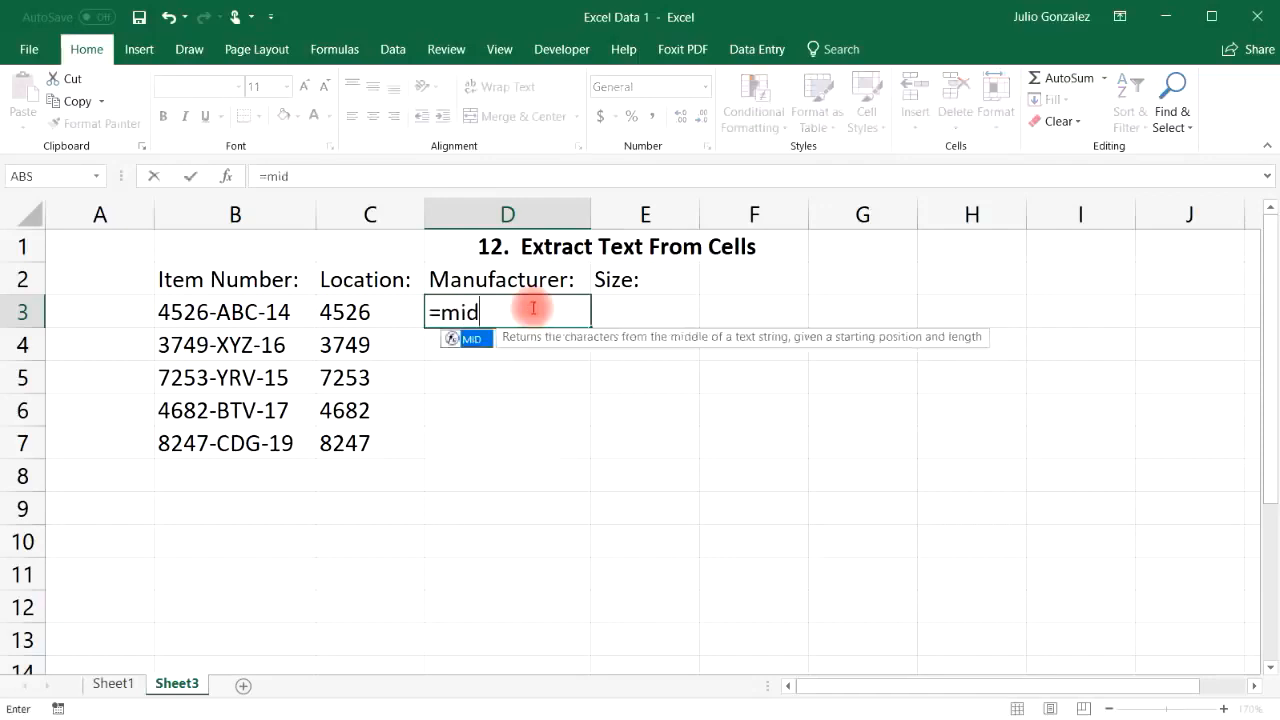
{"action": "type", "text": "("}
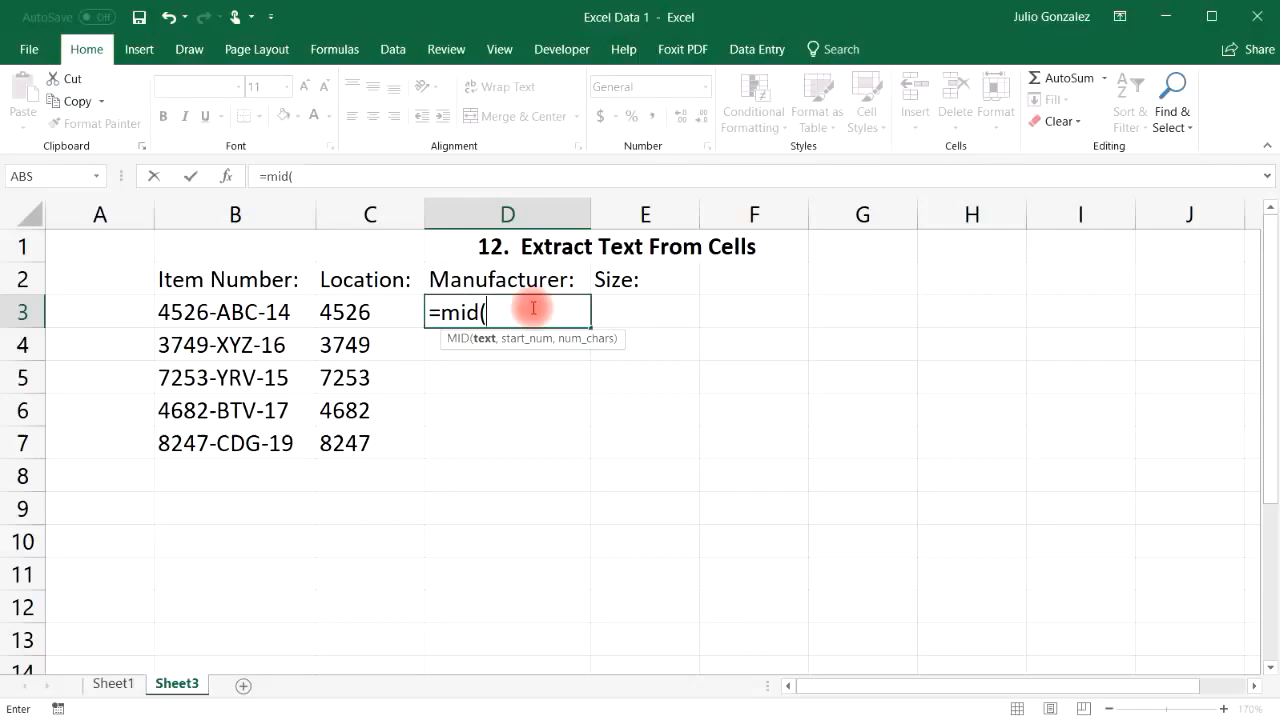
{"action": "left_click", "coordinate": [264, 312]}
{"action": "type", "text": ",6"}
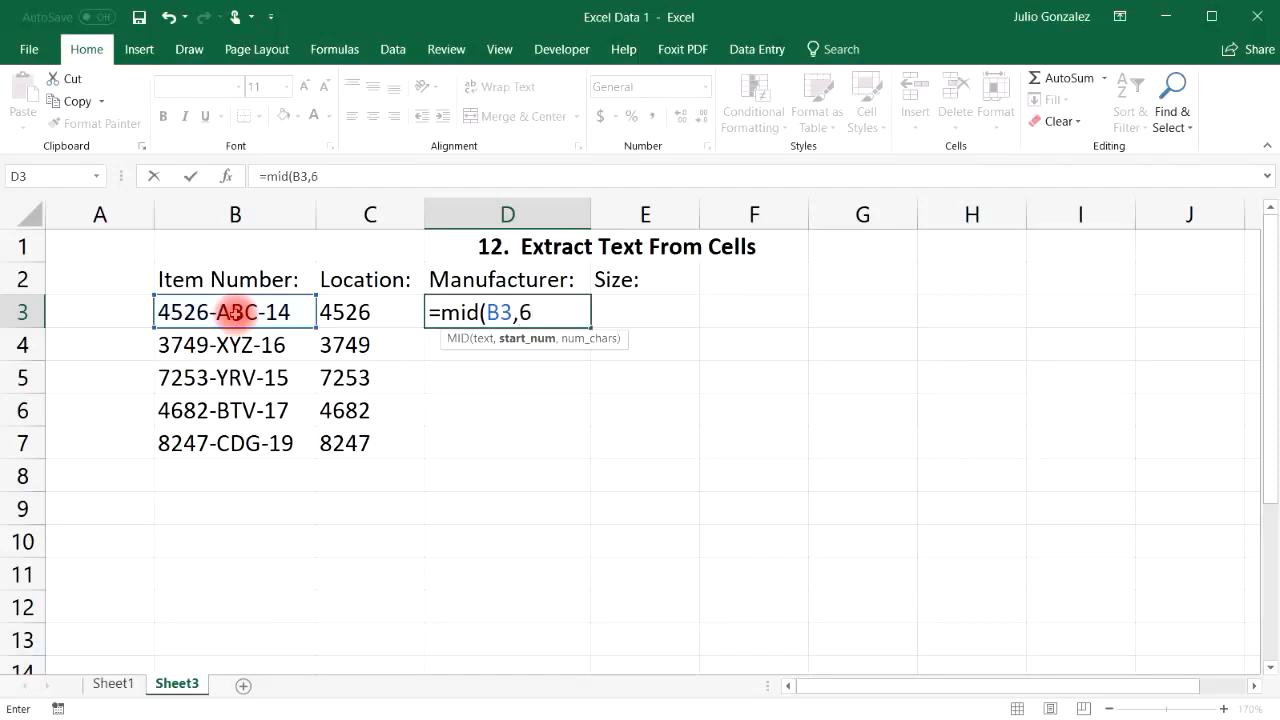
{"action": "type", "text": ","}
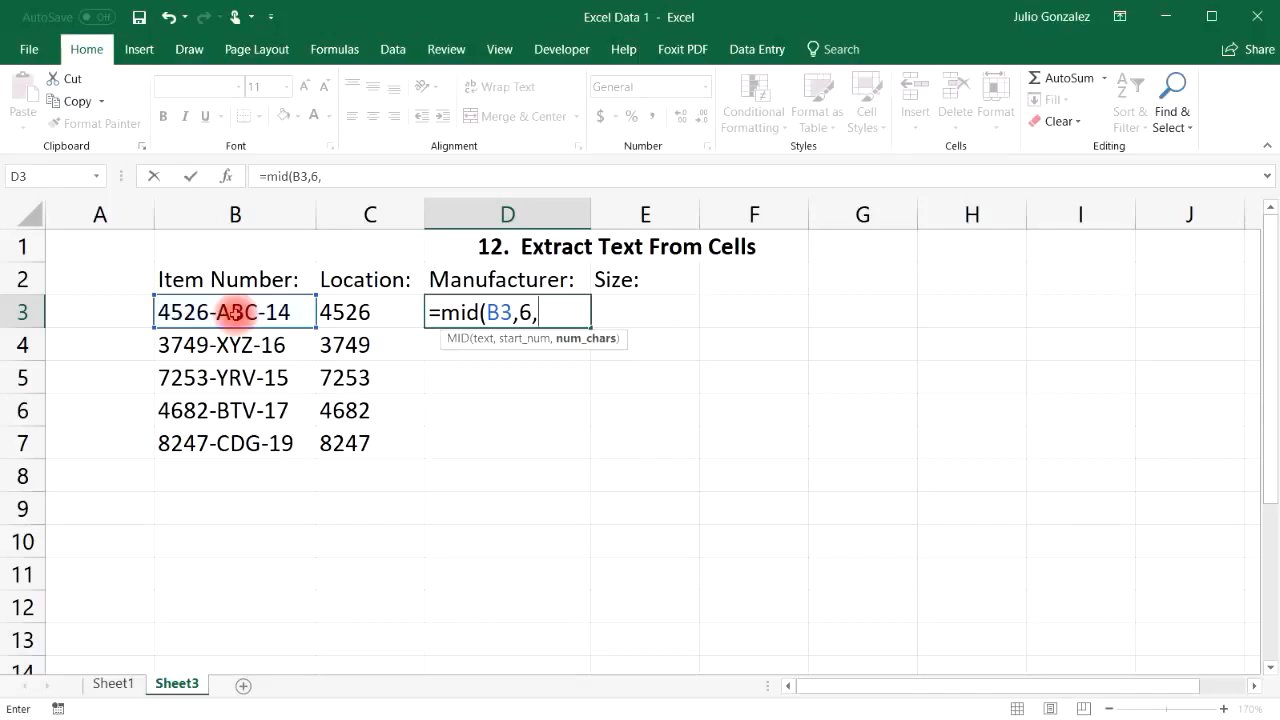
{"action": "type", "text": "3)"}
{"action": "key", "text": "Return"}
{"action": "key", "text": "Return"}
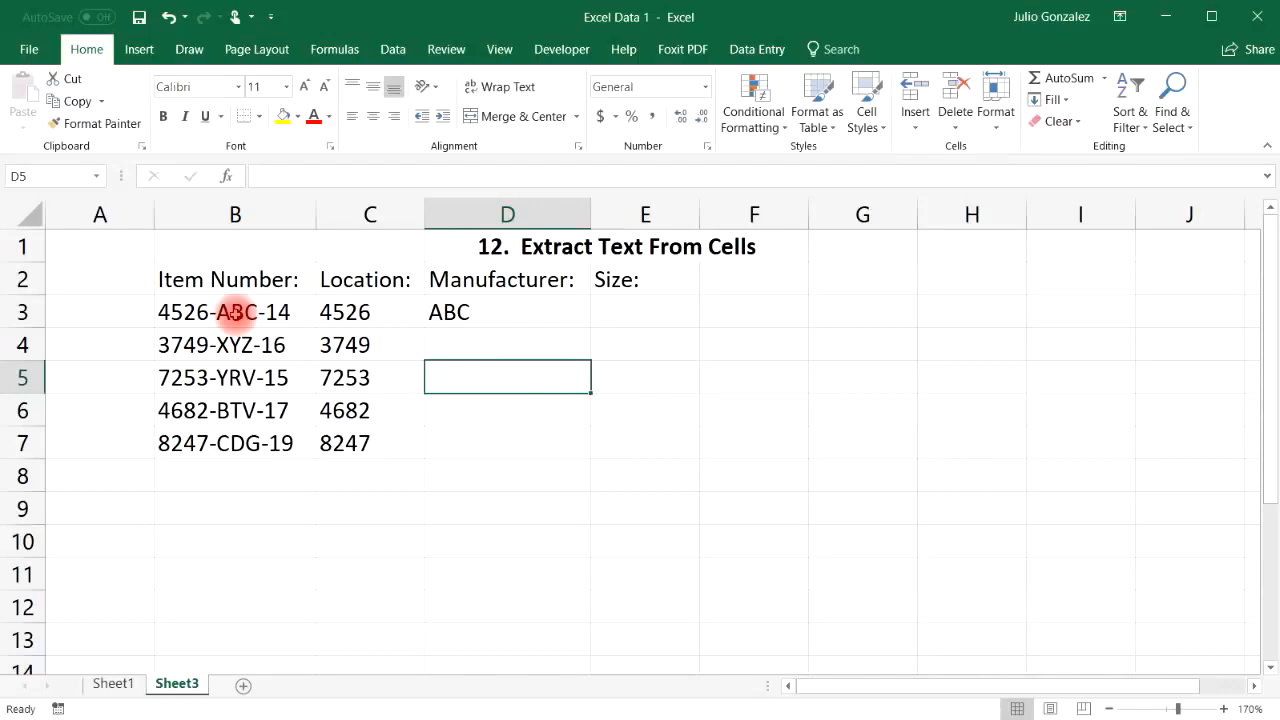
{"action": "left_click", "coordinate": [550, 319]}
{"action": "left_click_drag", "start_coordinate": [590, 327], "coordinate": [589, 458]}
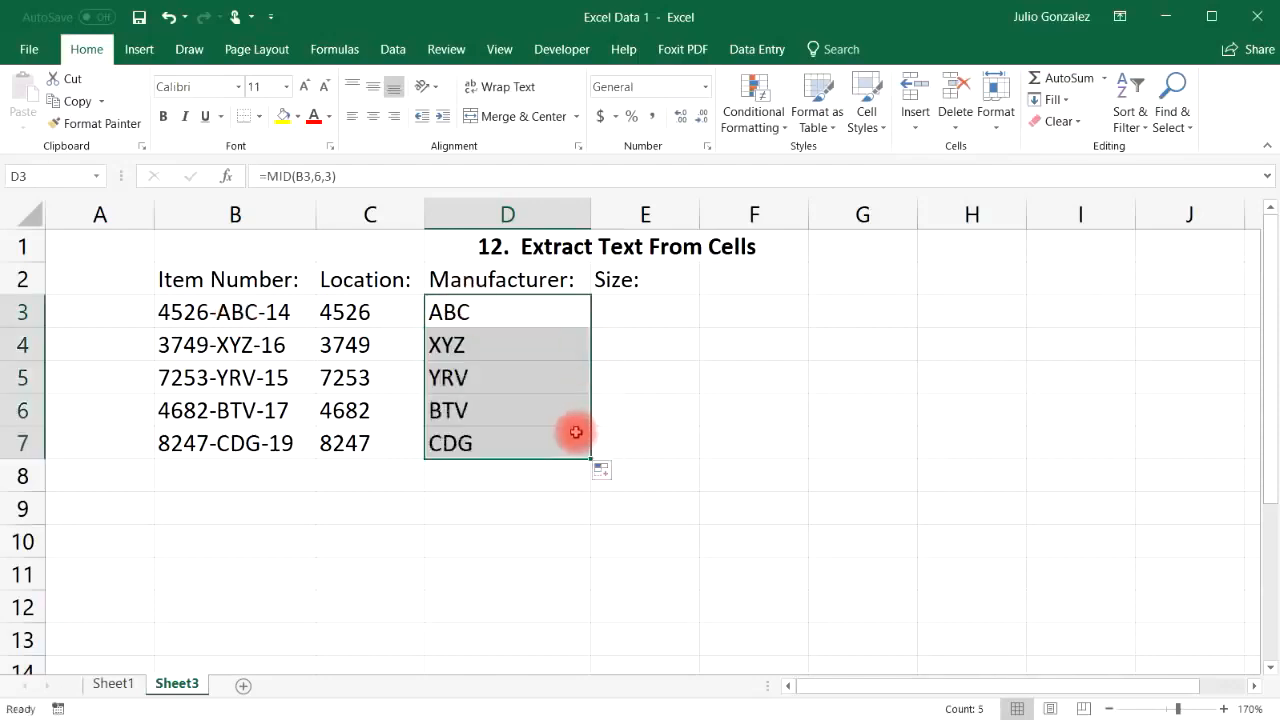
Step: Extract the last two characters of B3 in E3 with =RIGHT(B3,2) and fill the formula down to E7
{"action": "left_click", "coordinate": [654, 314]}
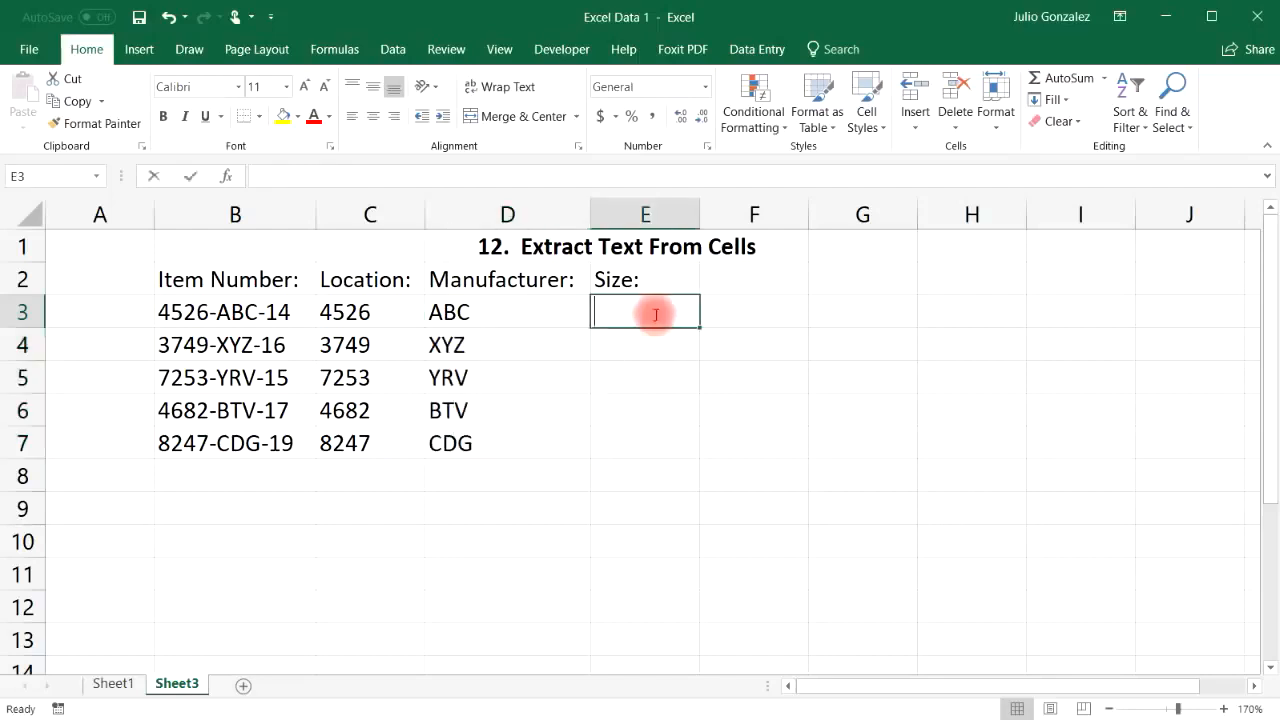
{"action": "type", "text": "=Right"}
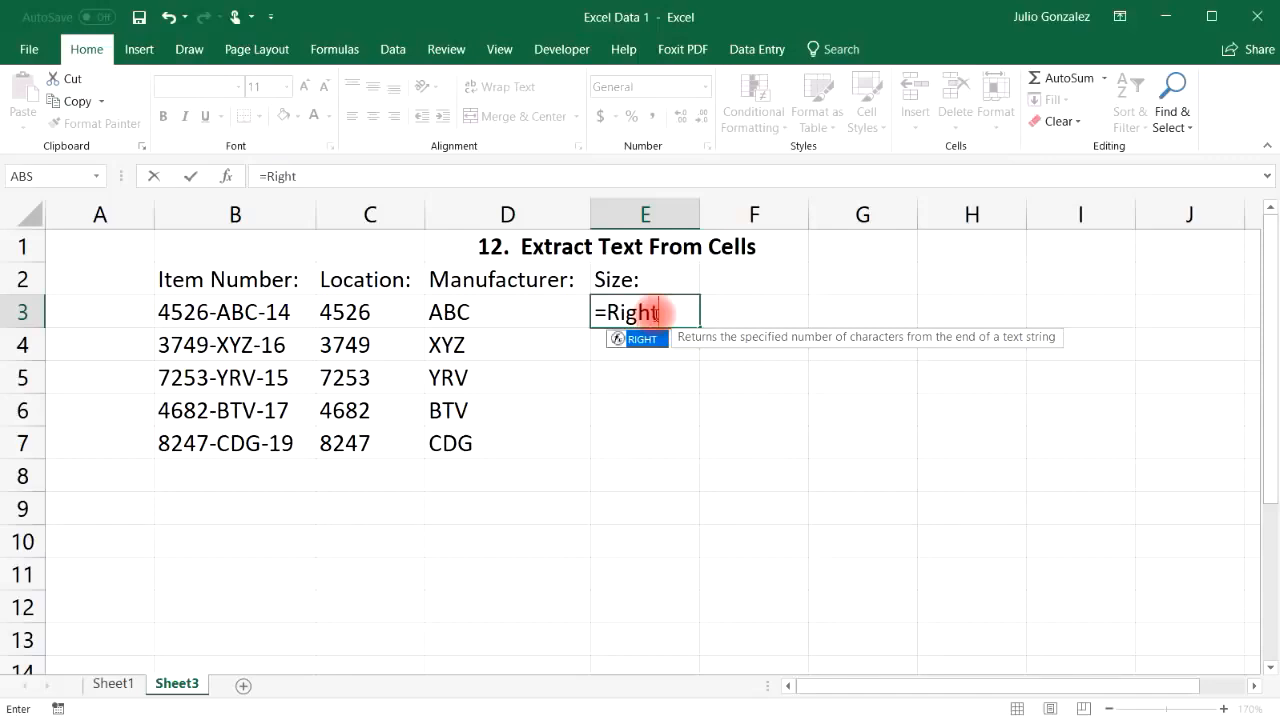
{"action": "key", "text": "BackSpace"}
{"action": "type", "text": "t("}
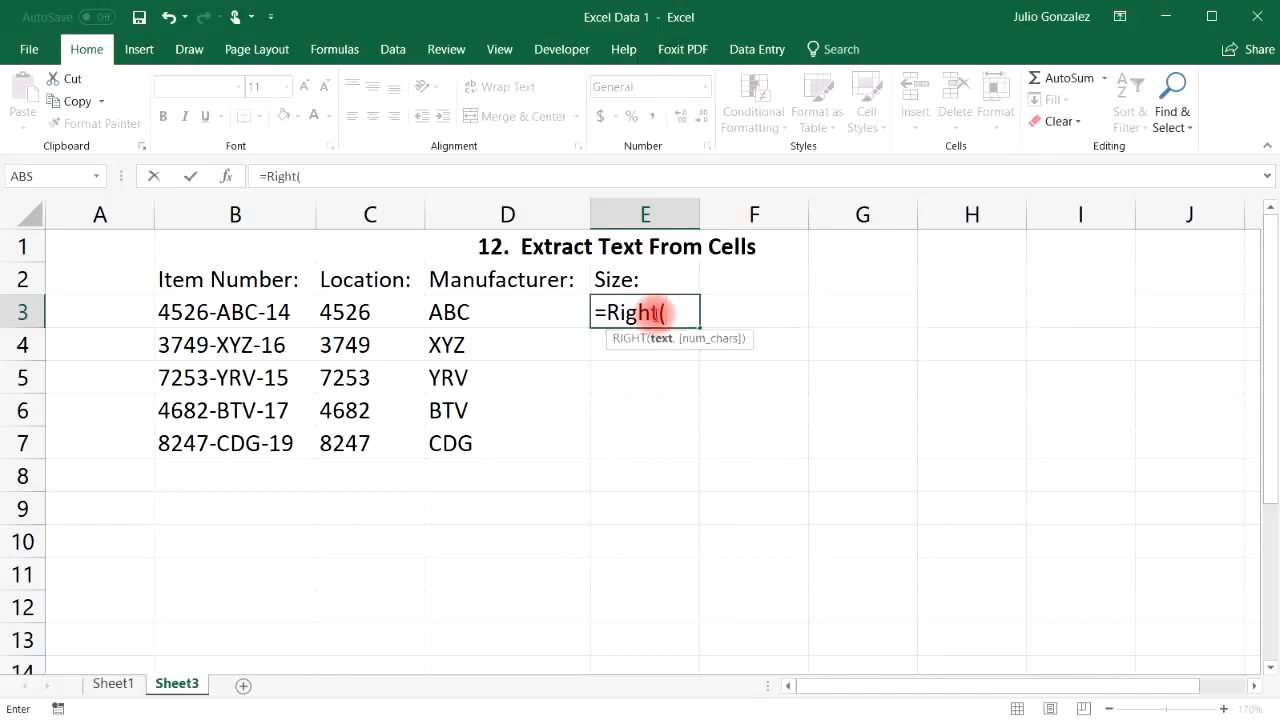
{"action": "left_click", "coordinate": [234, 311]}
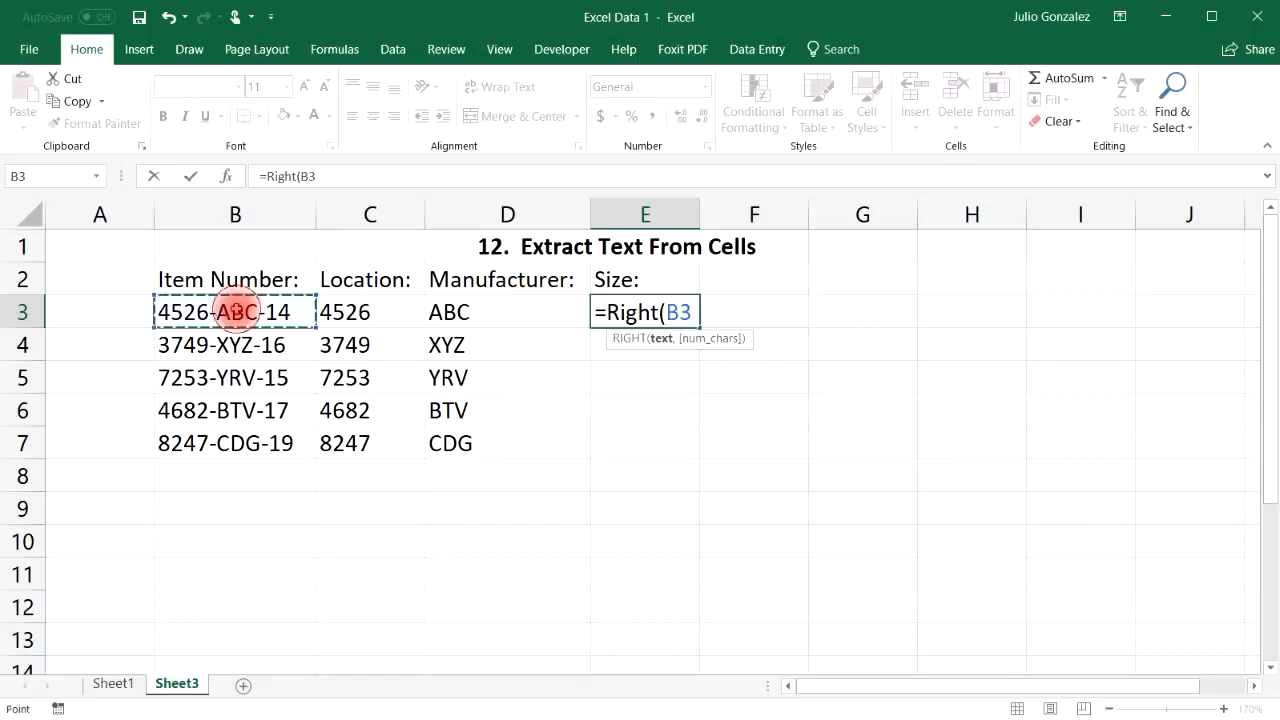
{"action": "type", "text": ","}
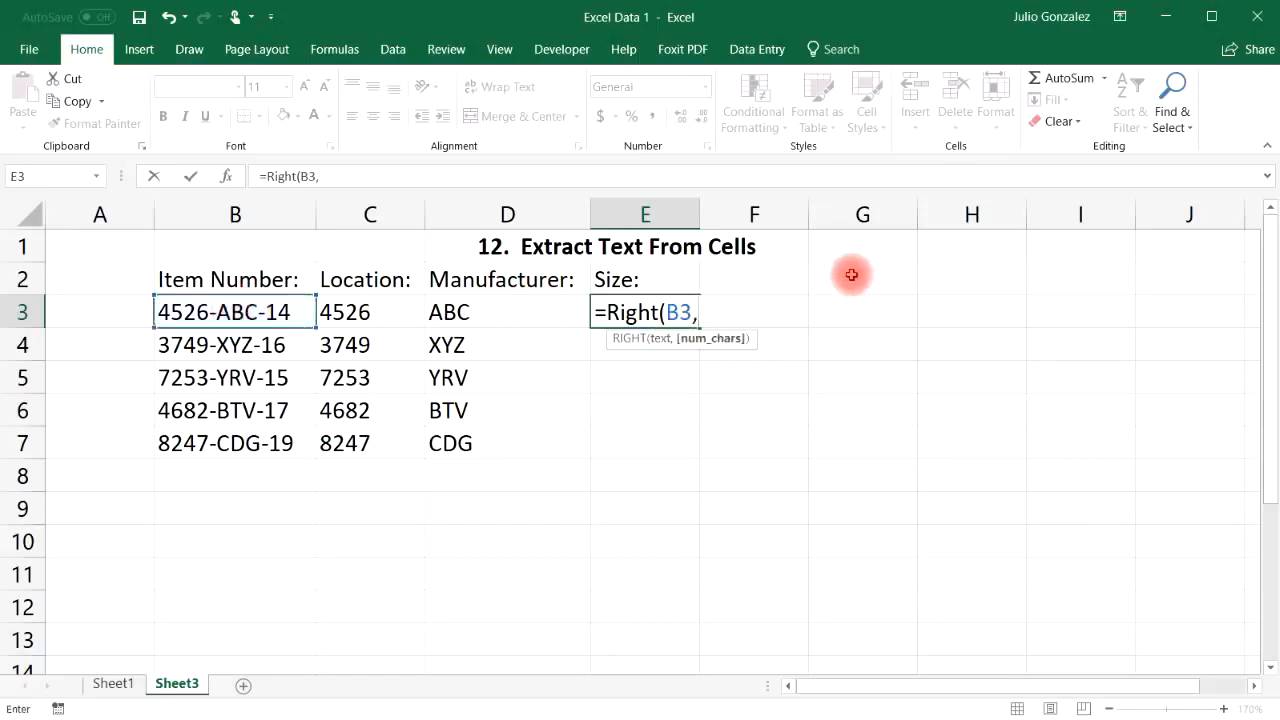
{"action": "type", "text": "2)"}
{"action": "key", "text": "Return"}
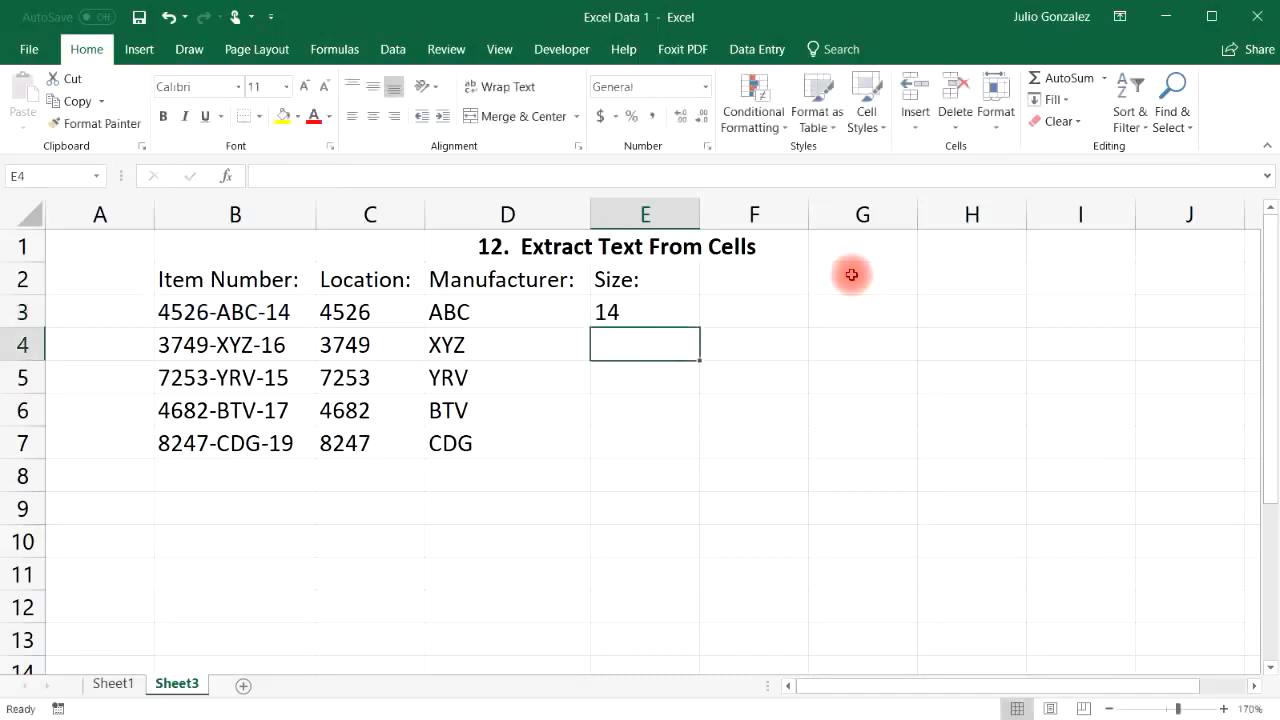
{"action": "left_click", "coordinate": [662, 311]}
{"action": "left_click_drag", "start_coordinate": [697, 327], "coordinate": [692, 455]}
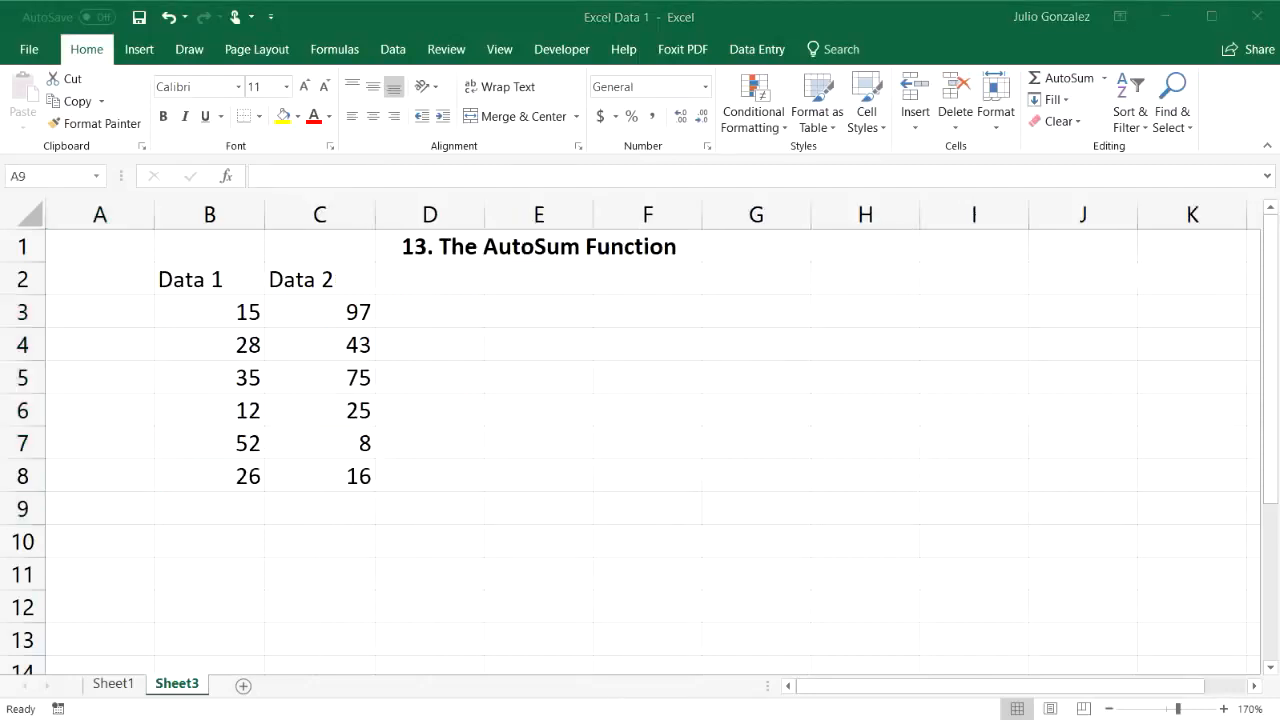
Step: Enter the label "Sum:" in A9 and total the Data 1 column in B9 with =SUM(B3:B8)
{"action": "left_click", "coordinate": [97, 511]}
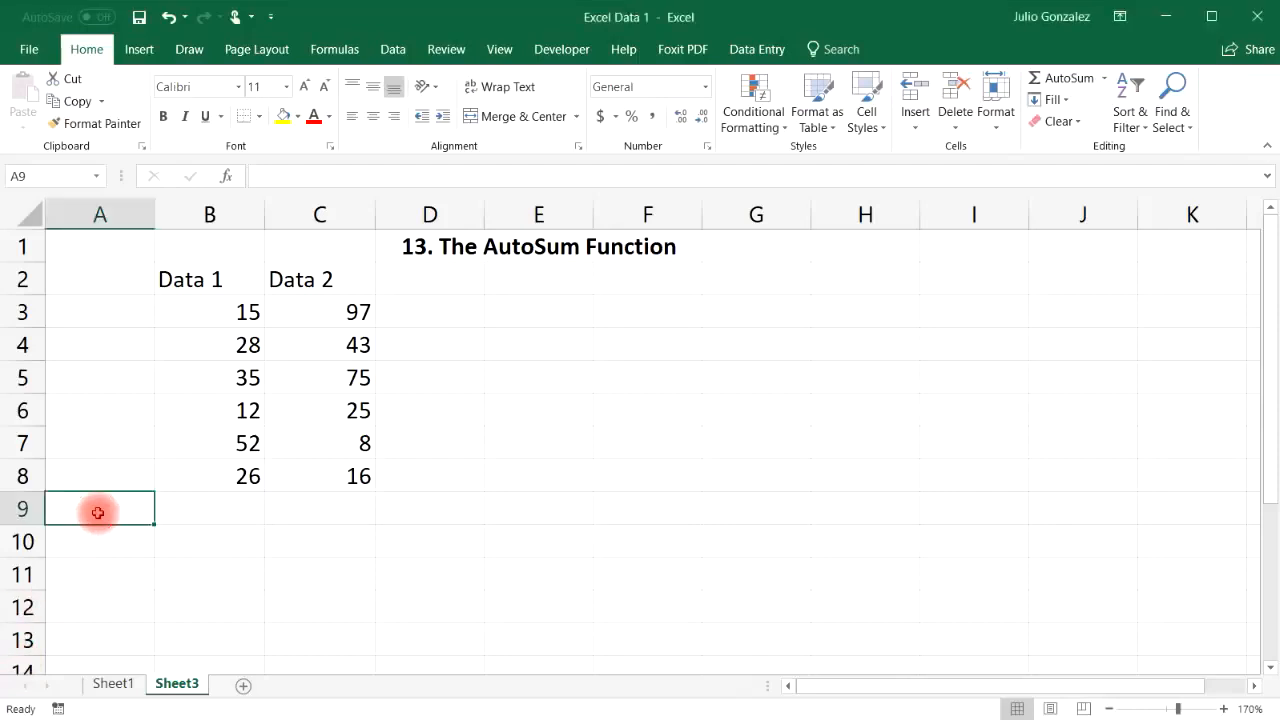
{"action": "type", "text": "Sum:"}
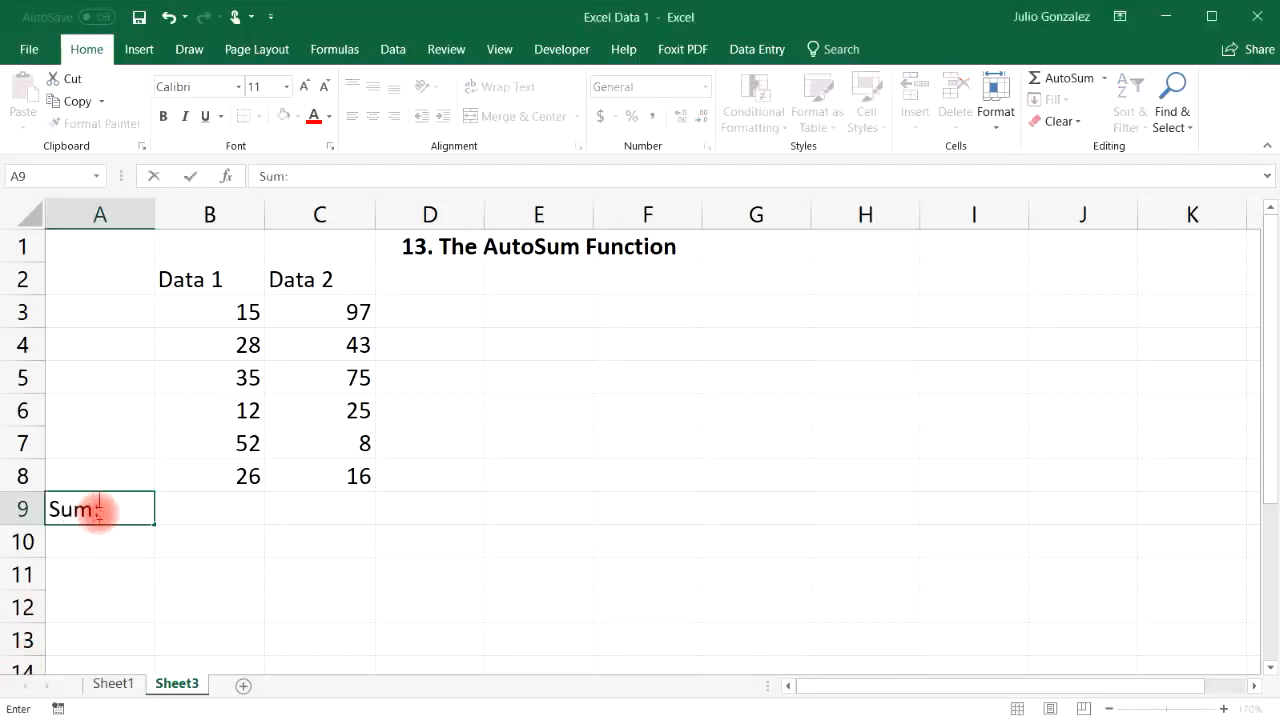
{"action": "key", "text": "Tab"}
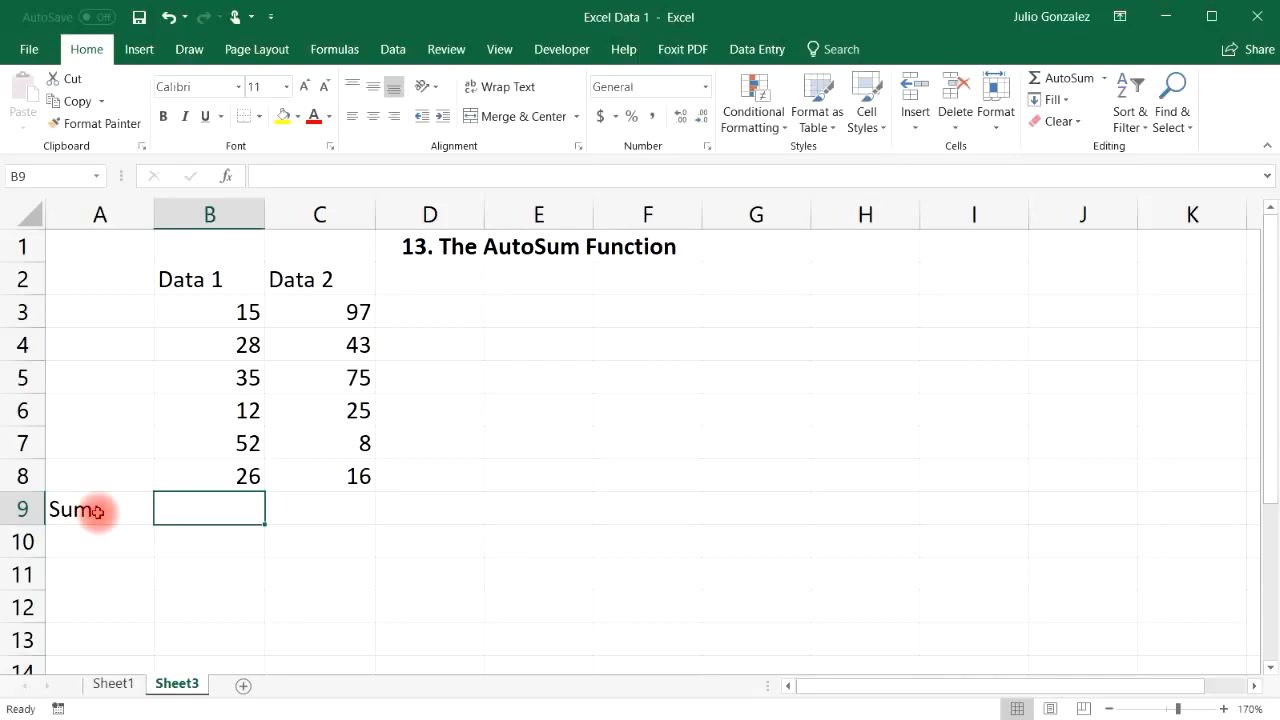
{"action": "type", "text": "="}
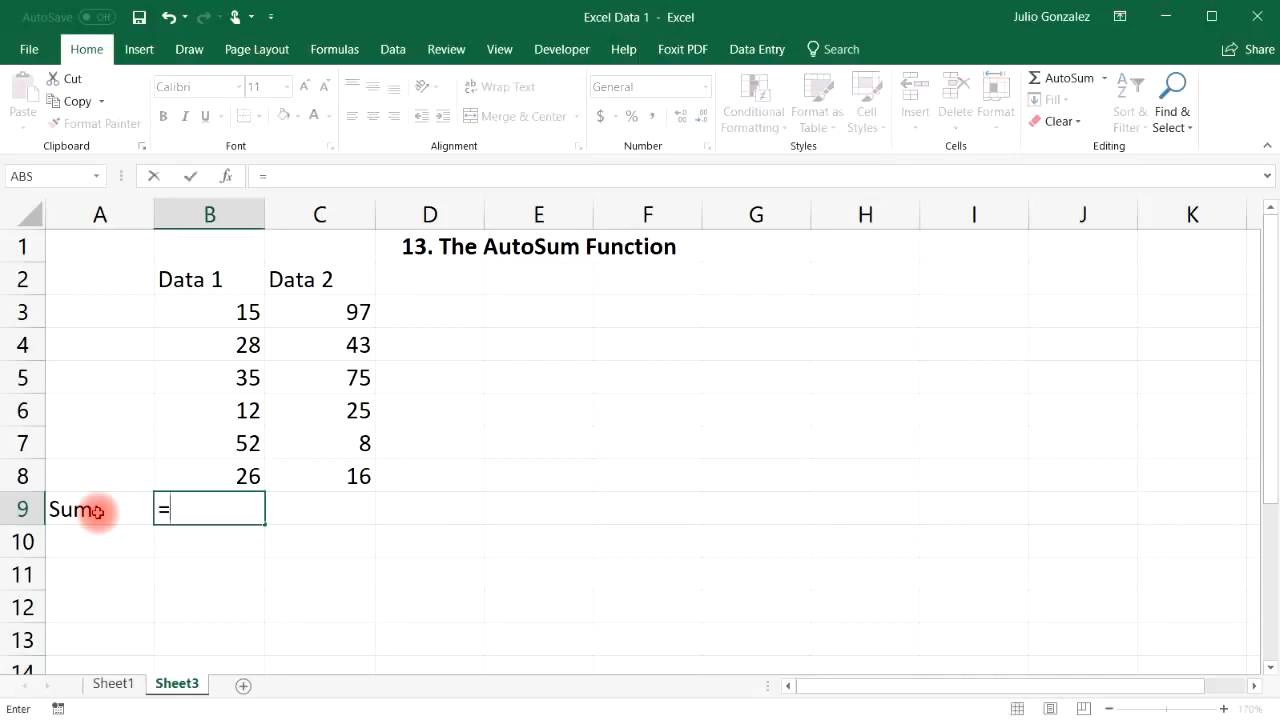
{"action": "type", "text": "sum("}
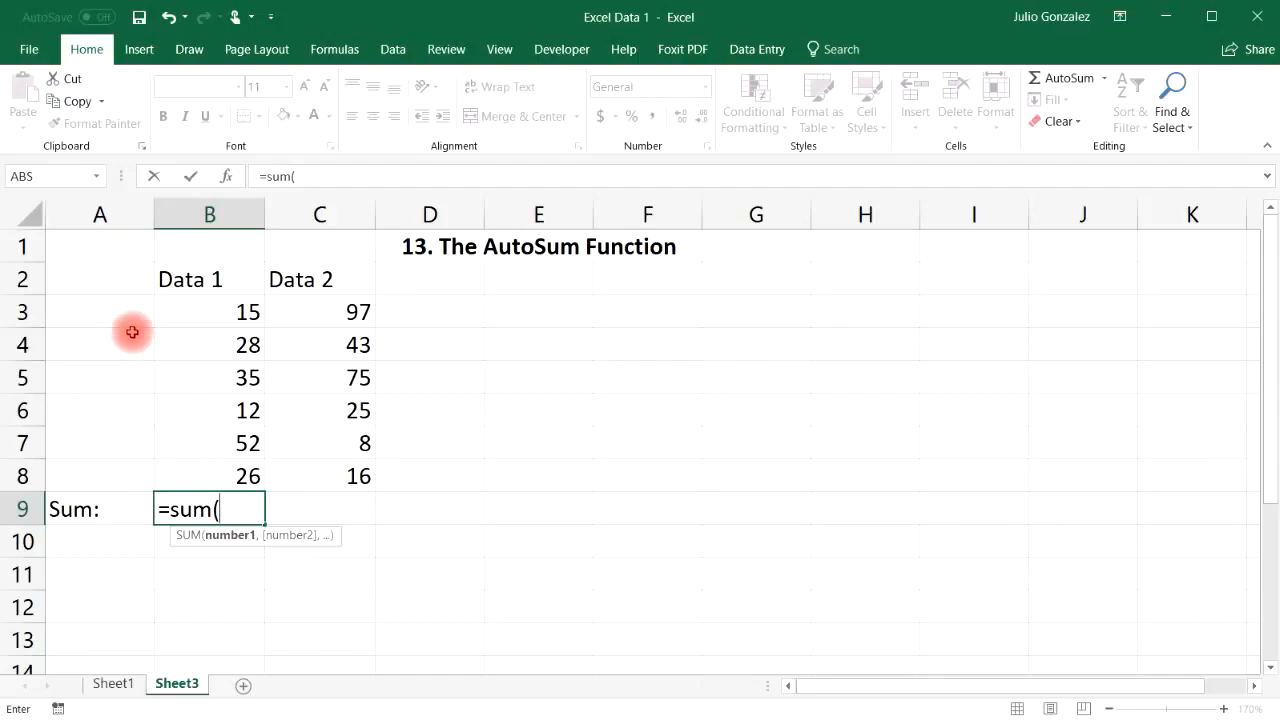
{"action": "left_click_drag", "start_coordinate": [226, 309], "coordinate": [215, 472]}
{"action": "type", "text": ")"}
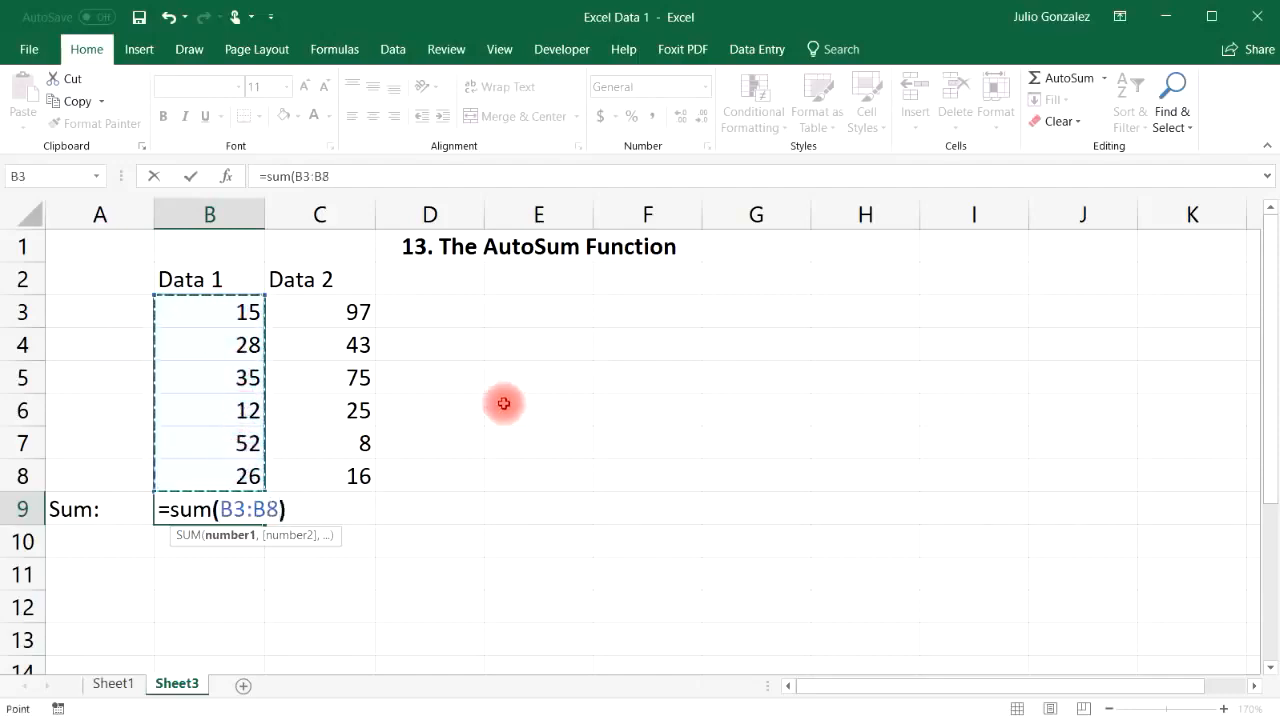
{"action": "key", "text": "Return"}
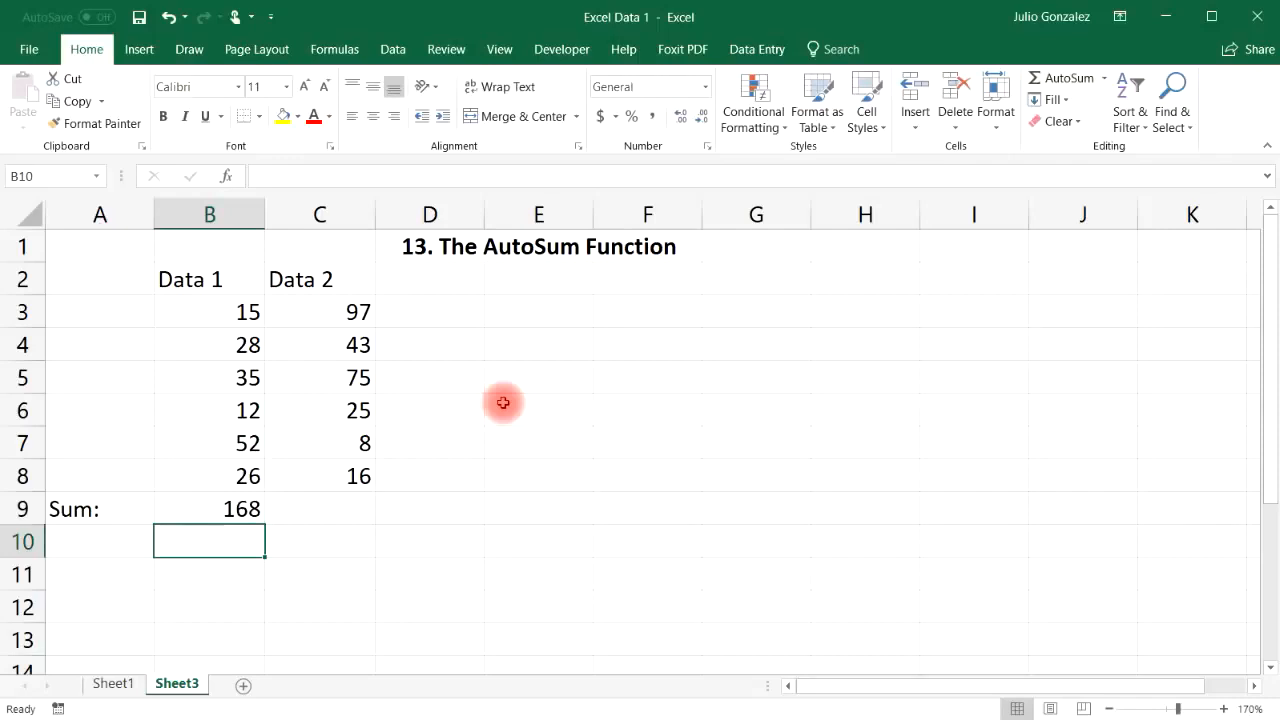
Step: Total the Data 2 column in C9 with the formula =SUM(C3:C8)
{"action": "left_click_drag", "start_coordinate": [221, 320], "coordinate": [228, 472]}
{"action": "left_click", "coordinate": [309, 513]}
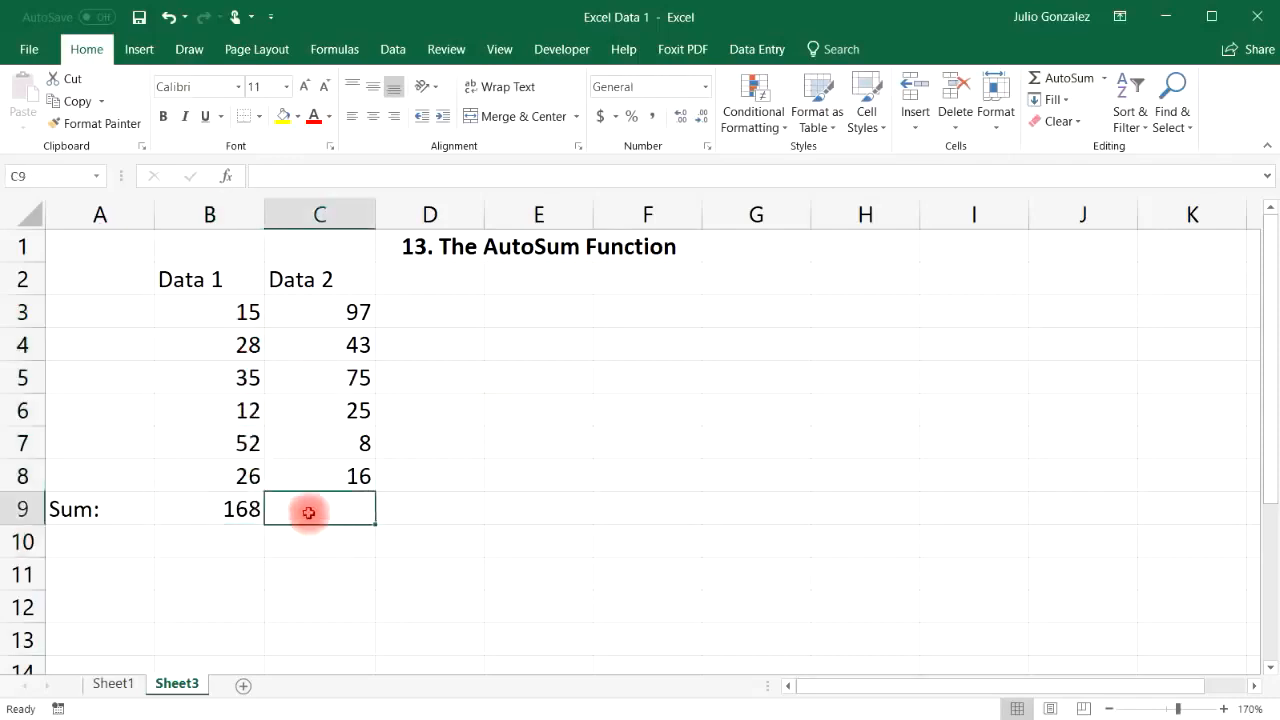
{"action": "type", "text": "=sum("}
{"action": "left_click_drag", "start_coordinate": [336, 312], "coordinate": [350, 475]}
{"action": "type", "text": ")"}
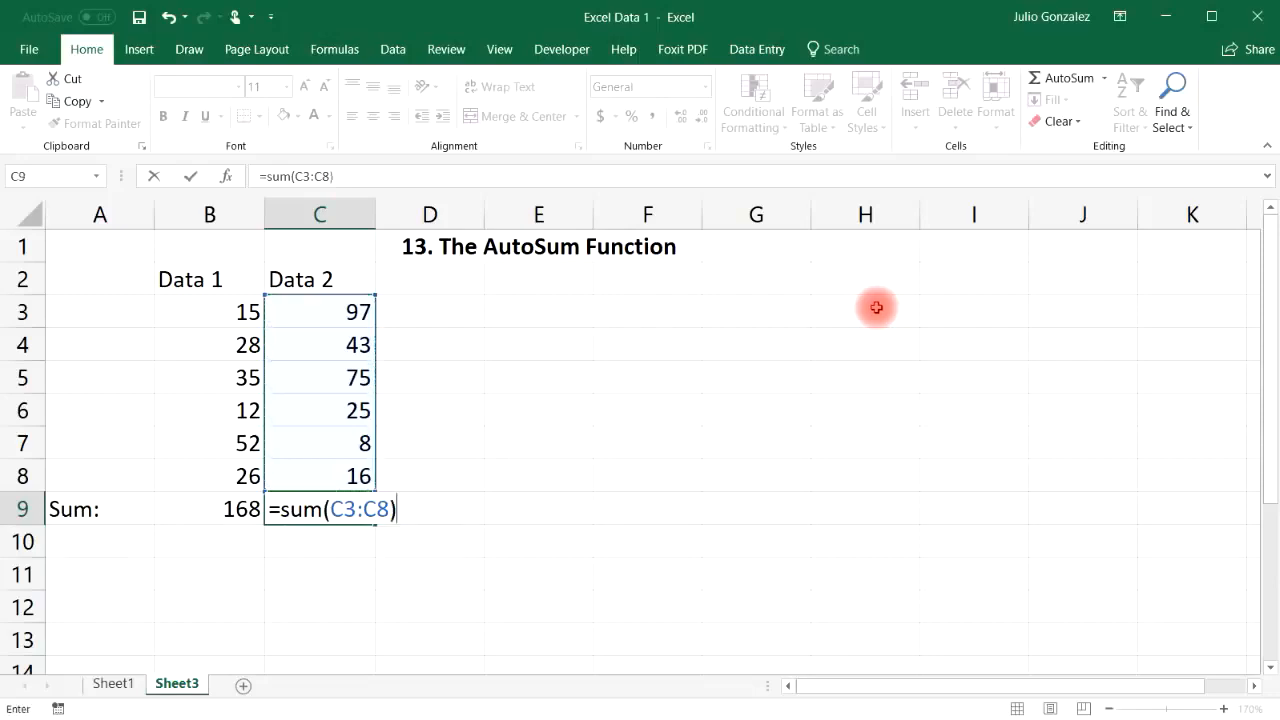
{"action": "key", "text": "Return"}
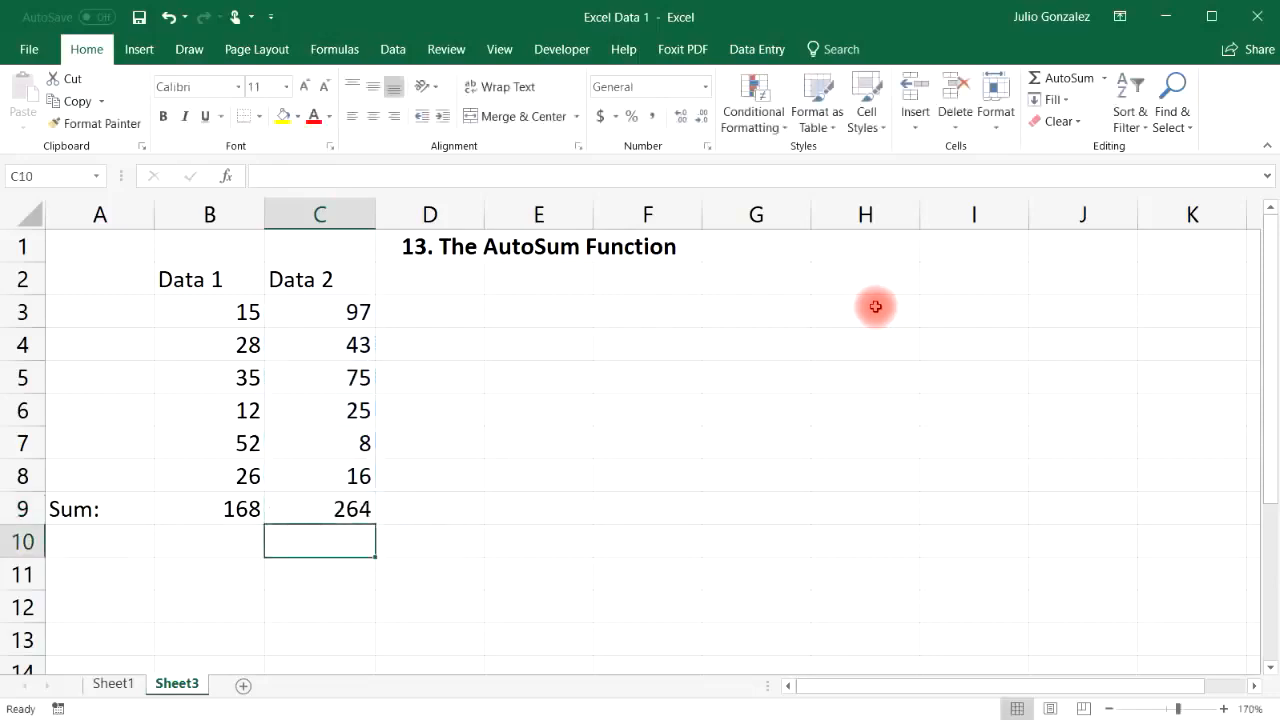
{"action": "left_click", "coordinate": [538, 474]}
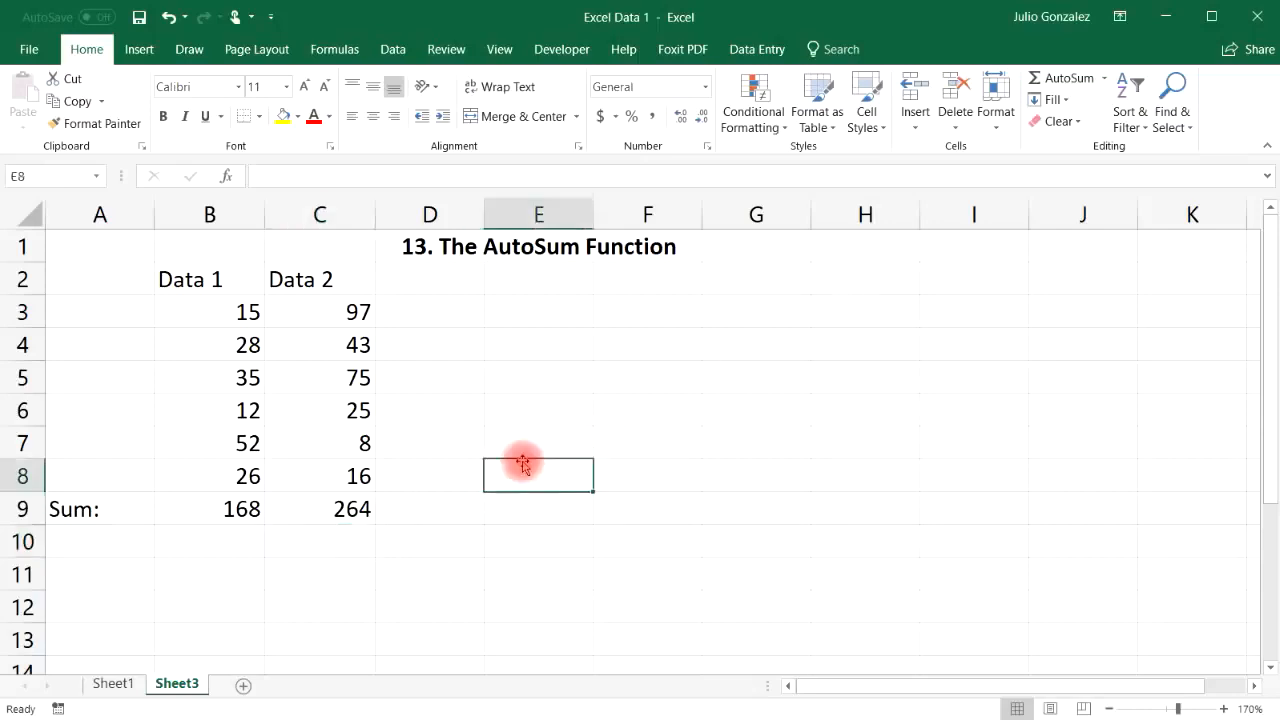
Step: Add the constants 20 and 30 in E8 with the formula =SUM(20,30)
{"action": "type", "text": "=sum("}
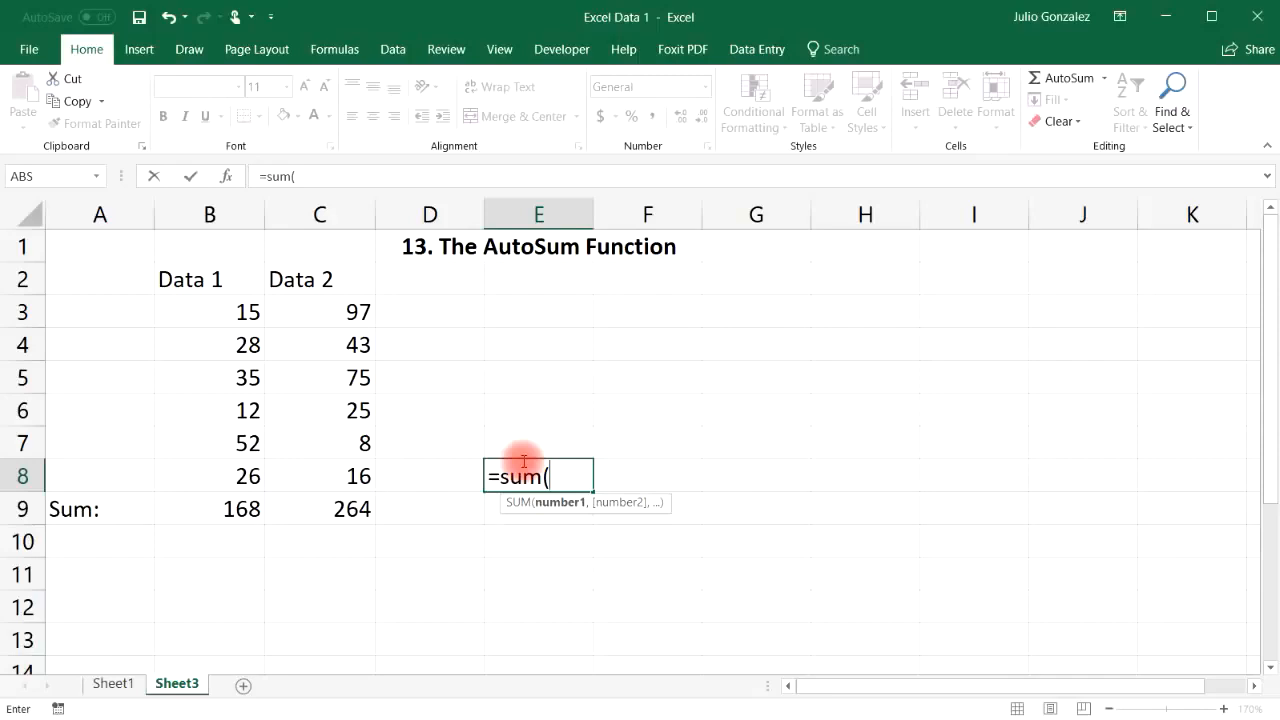
{"action": "type", "text": "20,30)"}
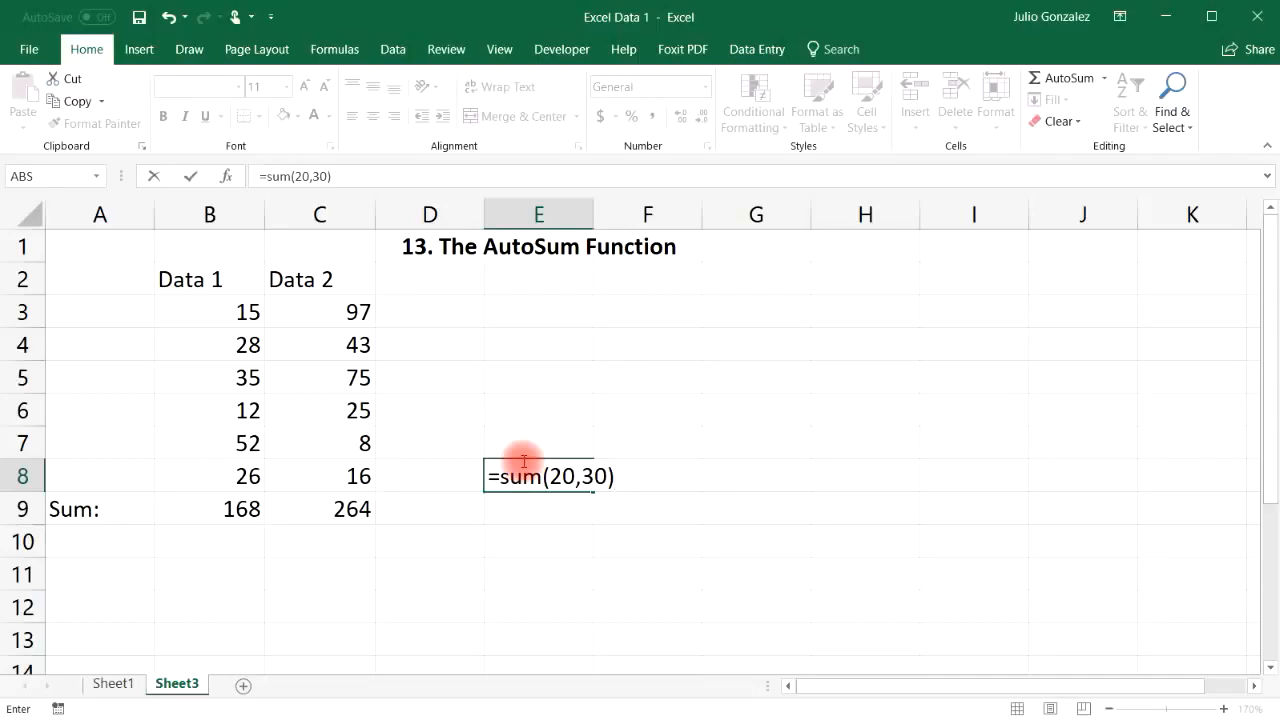
{"action": "key", "text": "Return"}
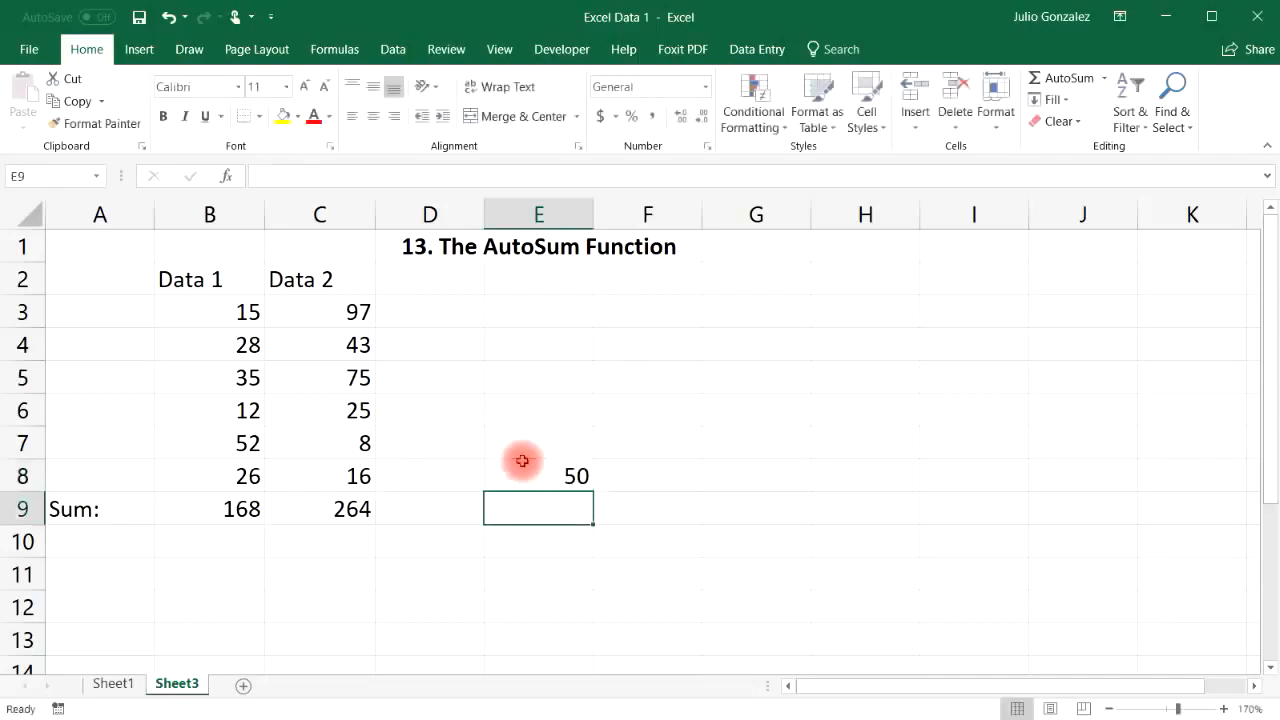
Step: Add three constants in E7 with the formula =SUM(20,30,40)
{"action": "left_click", "coordinate": [541, 446]}
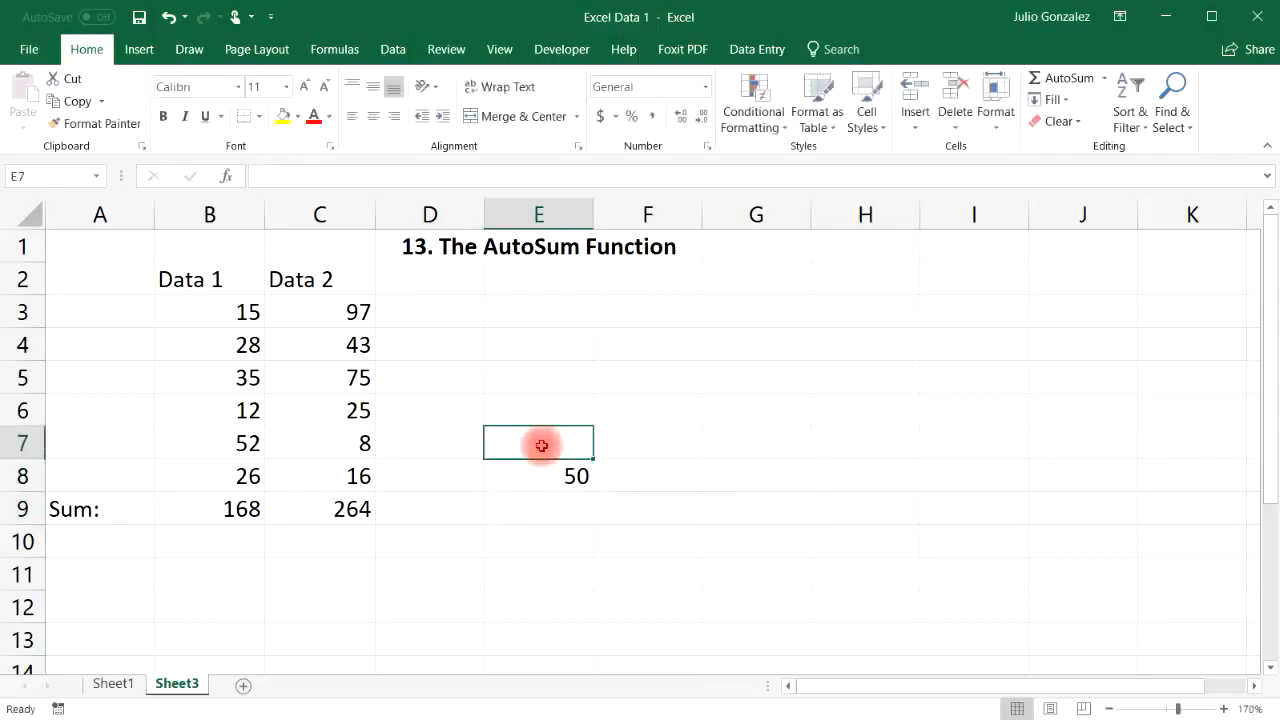
{"action": "type", "text": "=sum"}
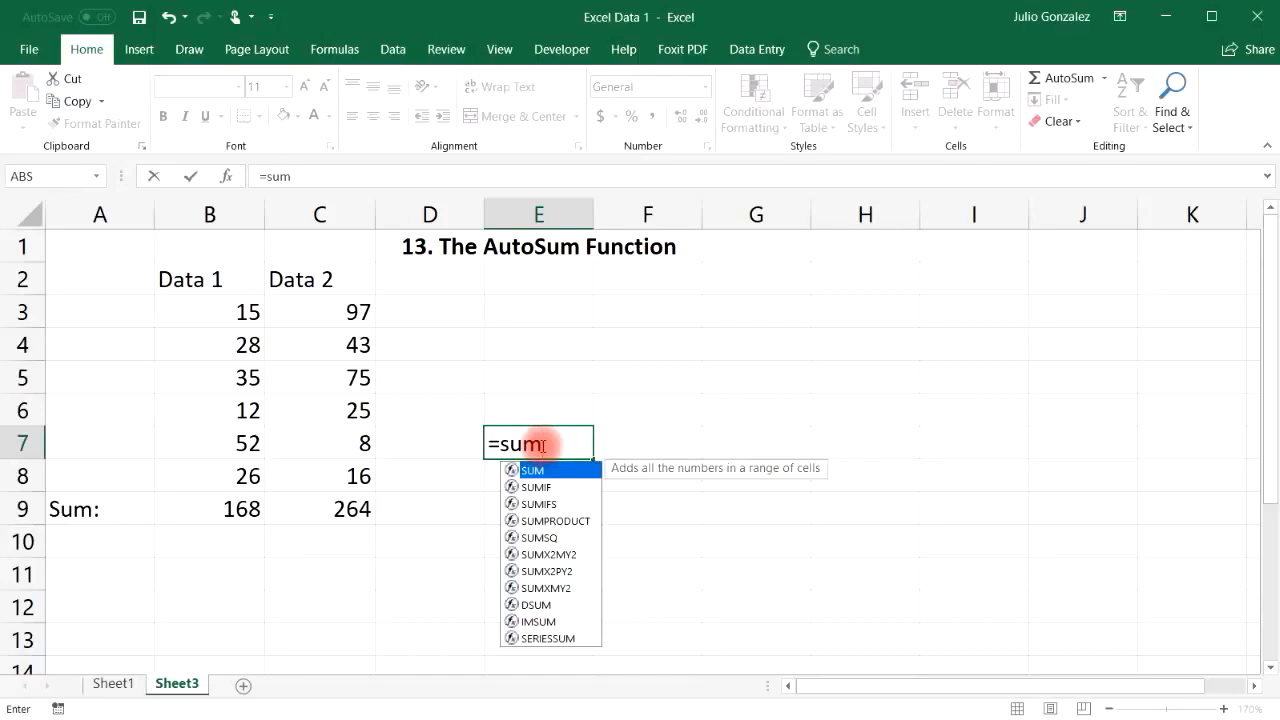
{"action": "type", "text": "(20,30,"}
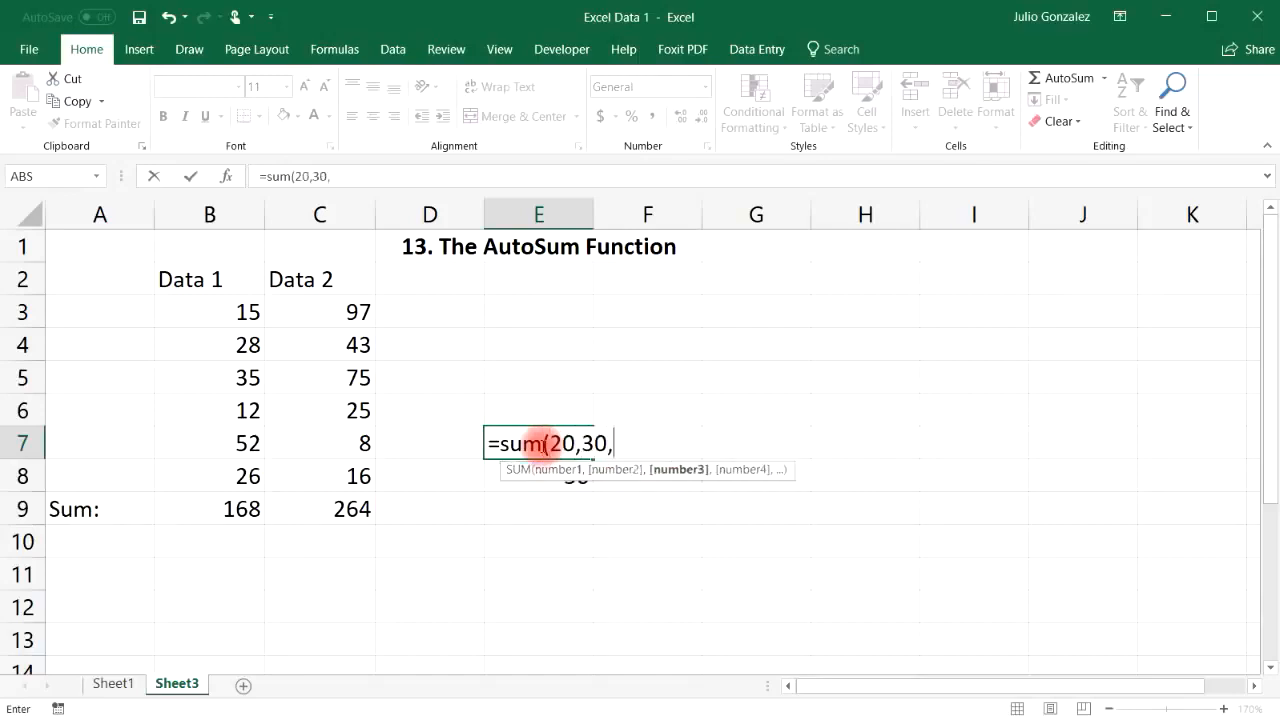
{"action": "type", "text": "40"}
{"action": "key", "text": "Return"}
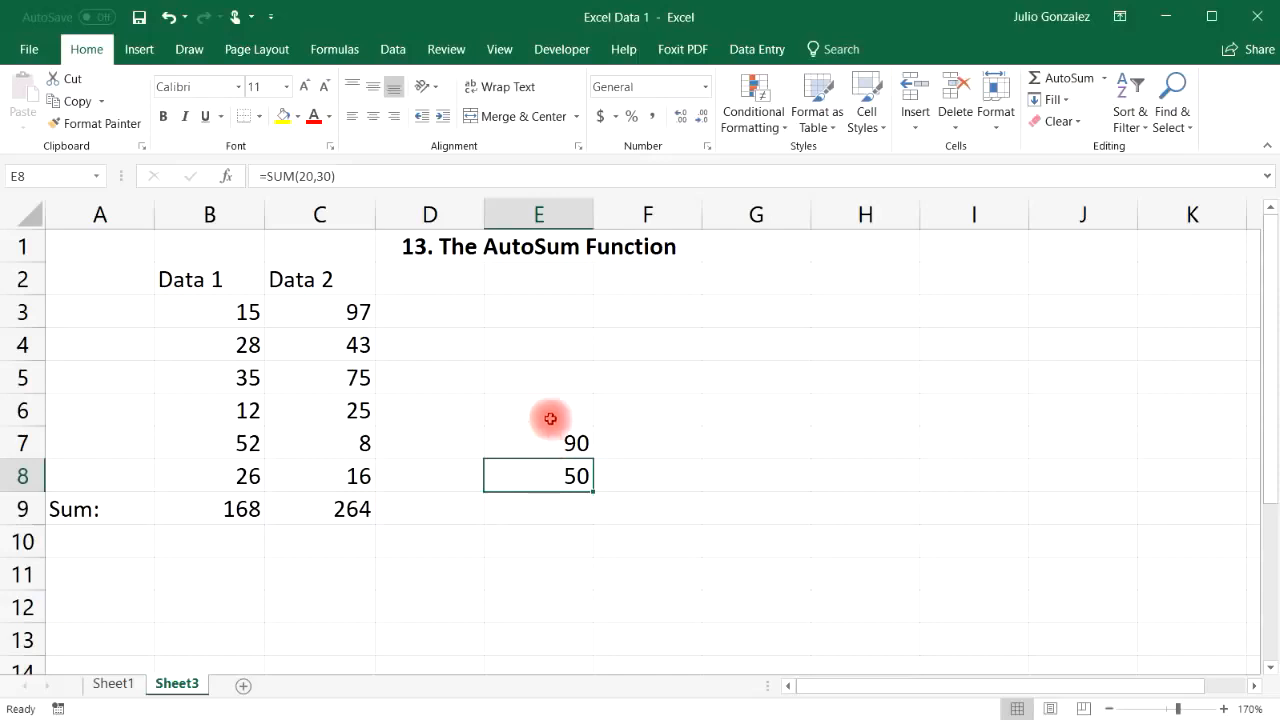
Step: Add 20 and 30 in E6 with the plus operator, using the formula =20+30
{"action": "left_click", "coordinate": [552, 412]}
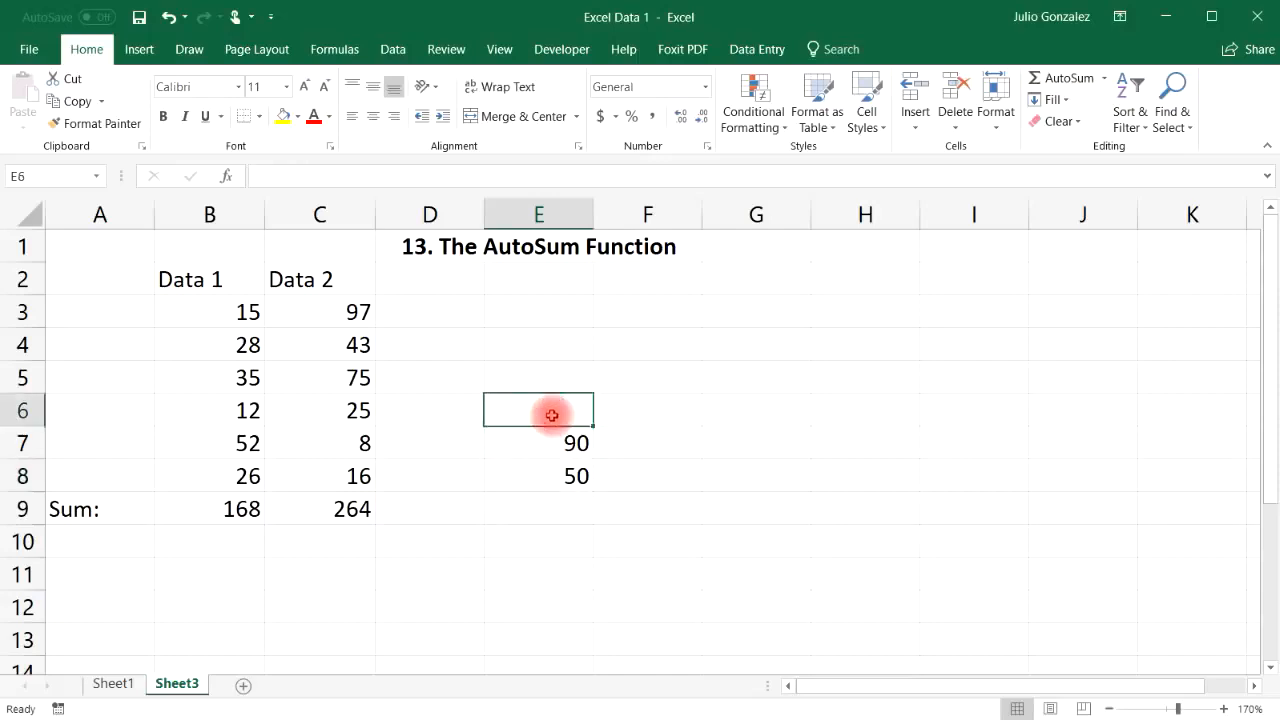
{"action": "type", "text": "=20+3-"}
{"action": "key", "text": "Return"}
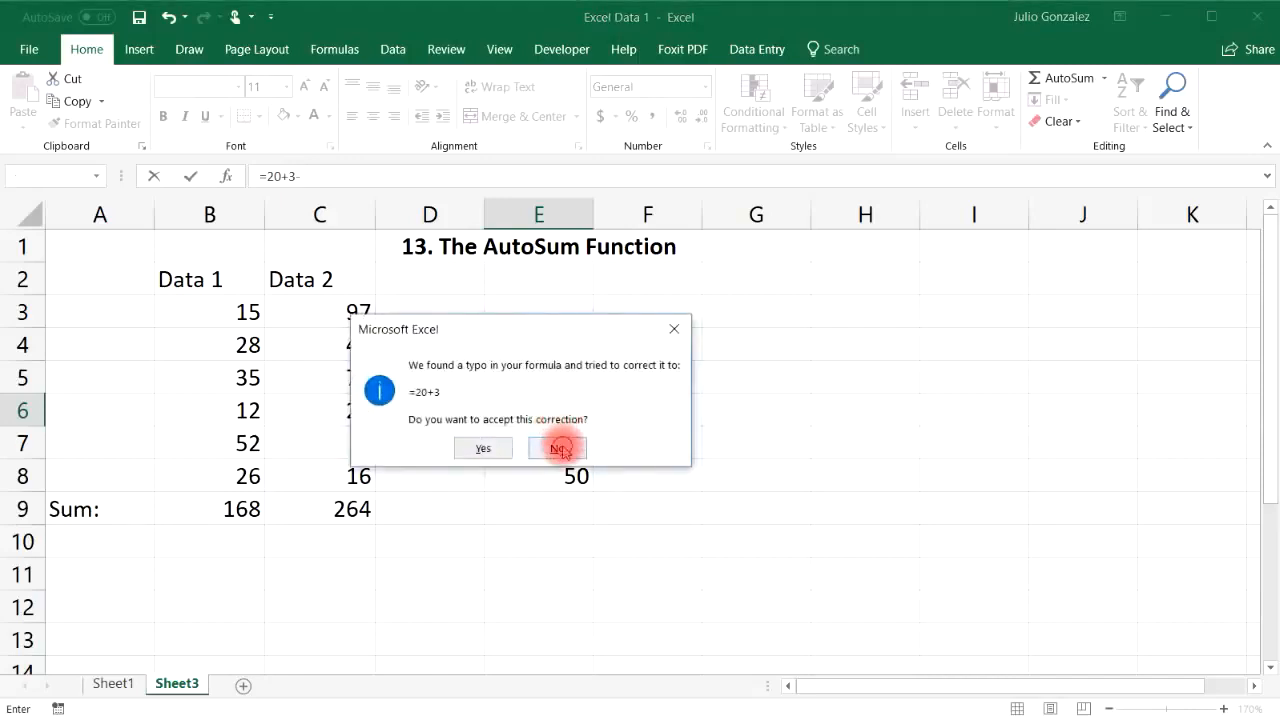
{"action": "left_click", "coordinate": [557, 446]}
{"action": "left_click", "coordinate": [517, 446]}
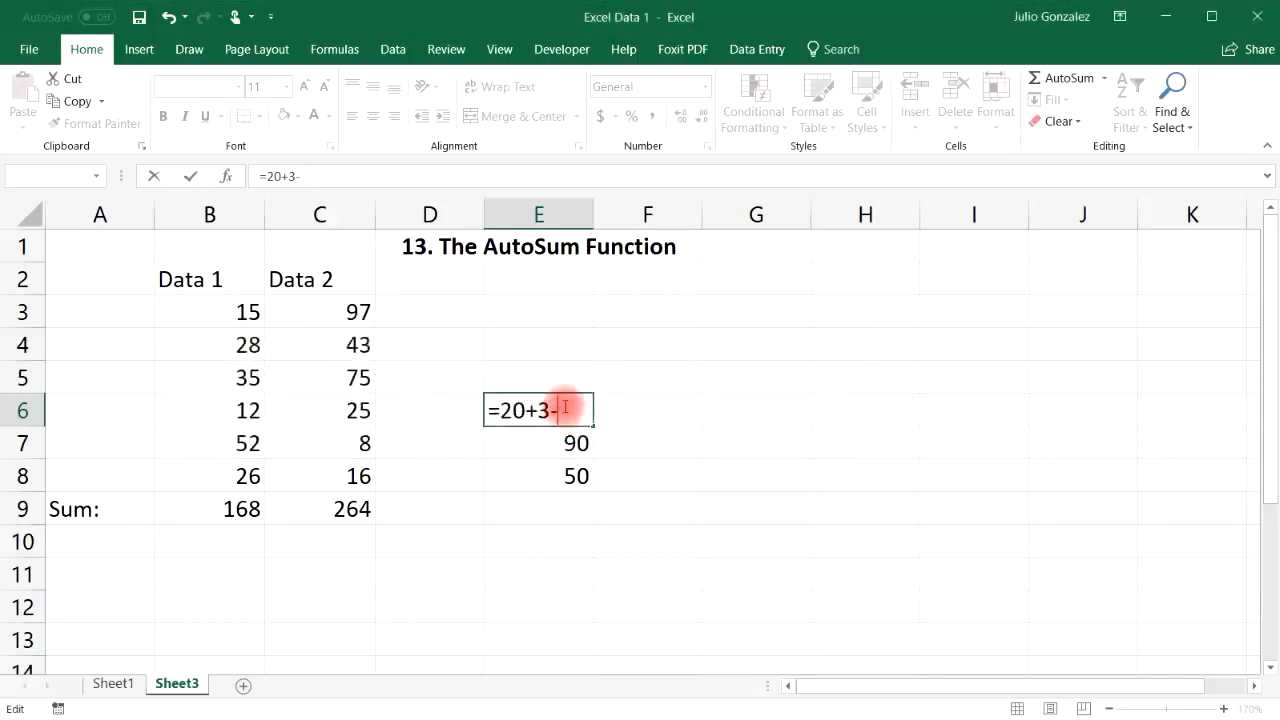
{"action": "key", "text": "BackSpace"}
{"action": "type", "text": "0"}
{"action": "key", "text": "Return"}
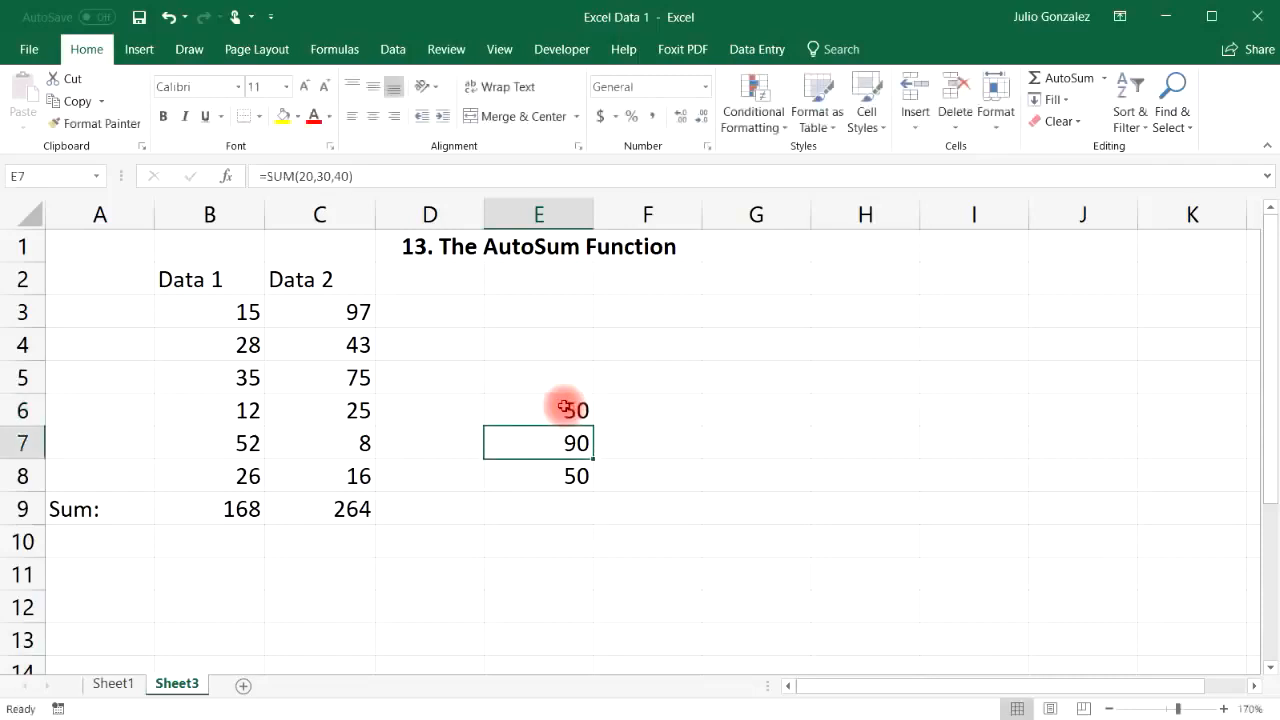
Step: Add three constants in E5 with the plus operator, using the formula =20+30+40
{"action": "left_click", "coordinate": [555, 378]}
{"action": "type", "text": "="}
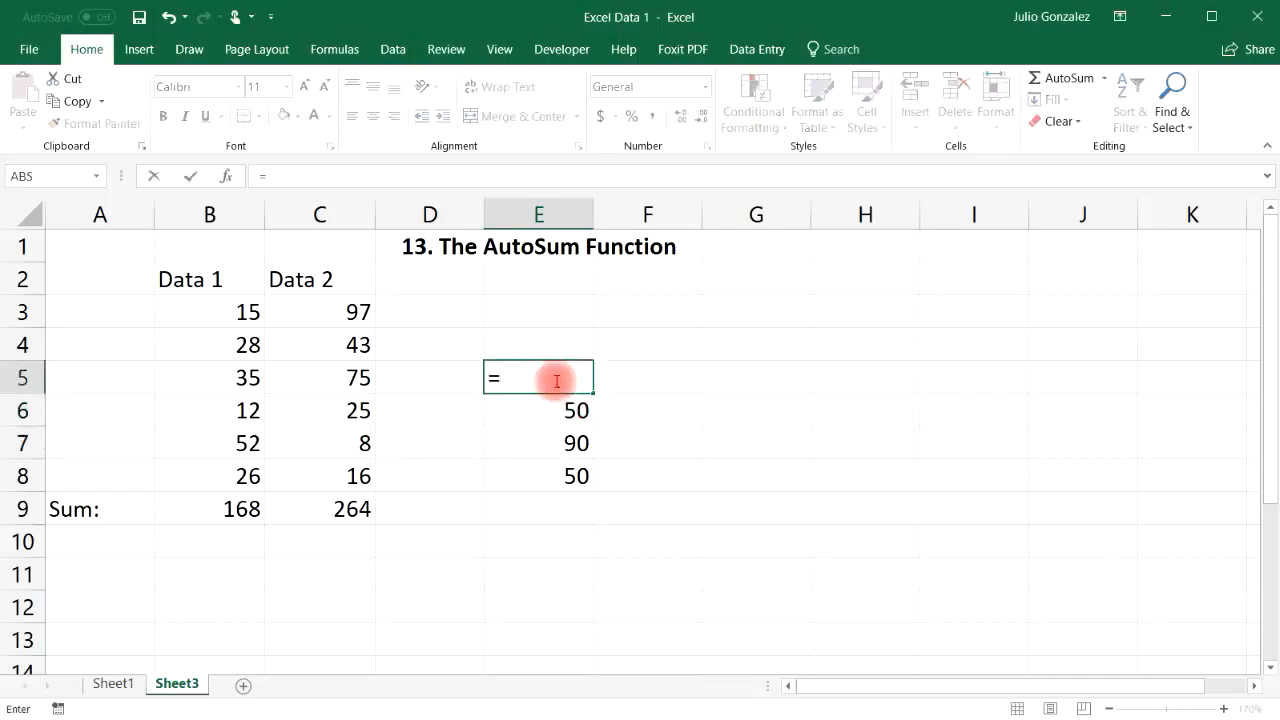
{"action": "type", "text": "20+30+40"}
{"action": "key", "text": "Return"}
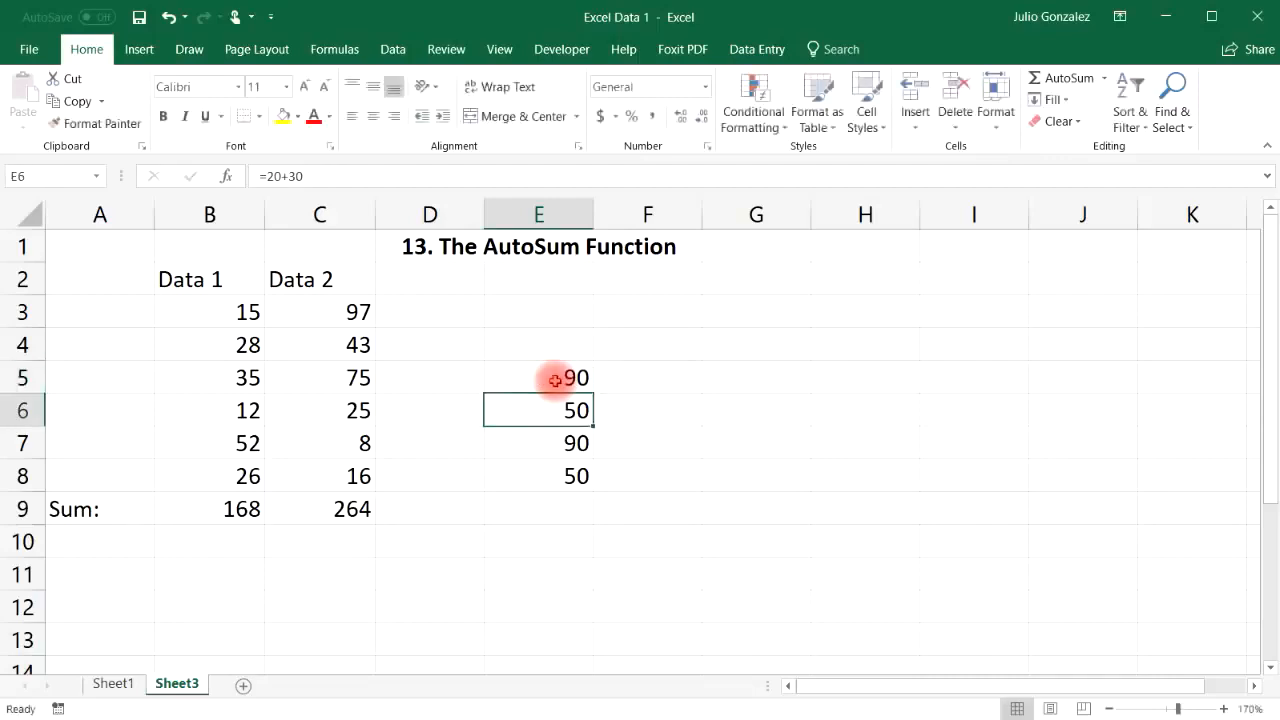
Step: Clear the example formulas from cells E5 to E8
{"action": "left_click", "coordinate": [566, 380]}
{"action": "left_click", "coordinate": [566, 408]}
{"action": "left_click_drag", "start_coordinate": [565, 377], "coordinate": [583, 474]}
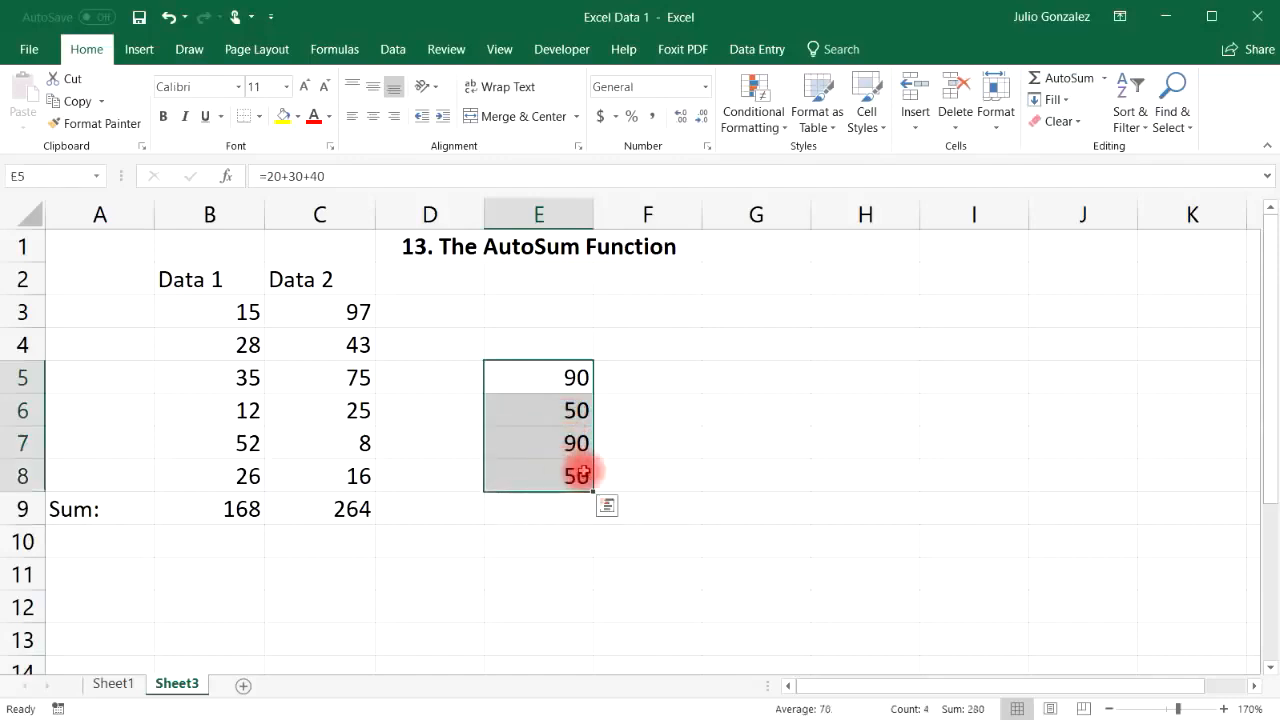
{"action": "key", "text": "Delete"}
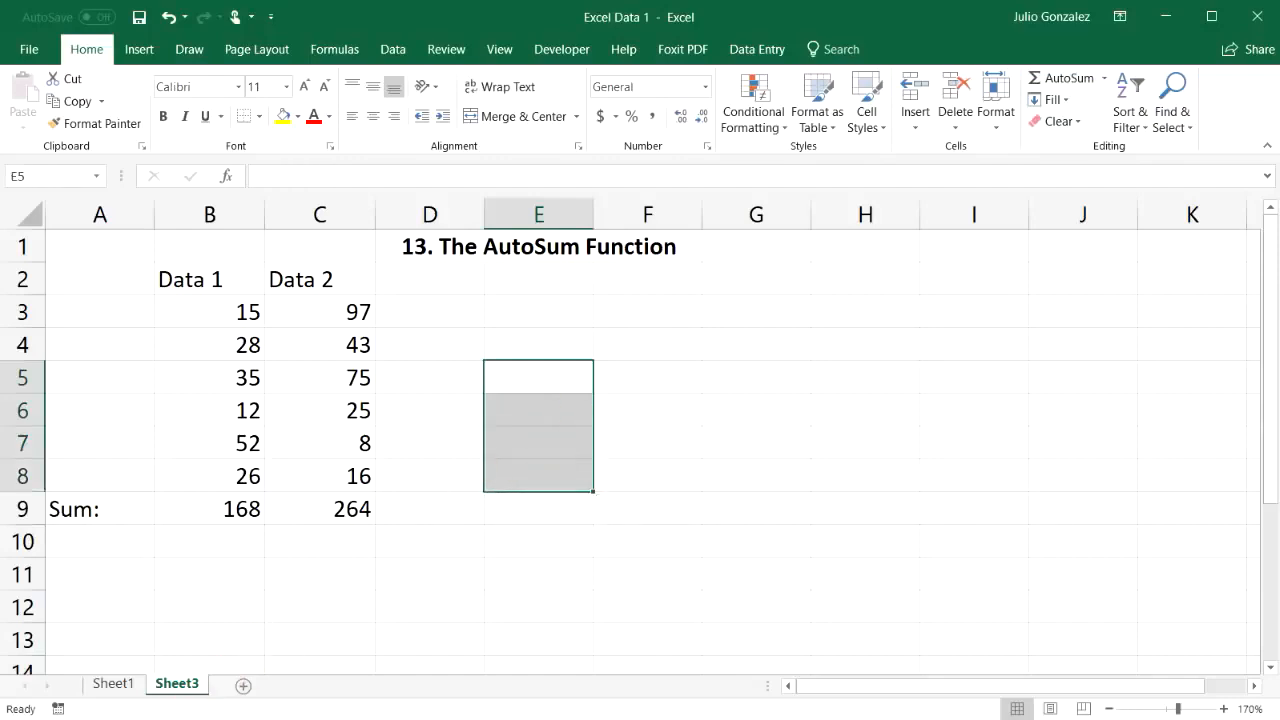
Step: Replace the lesson heading in the merged cell D1 with "14. Averages"
{"action": "left_click", "coordinate": [541, 249]}
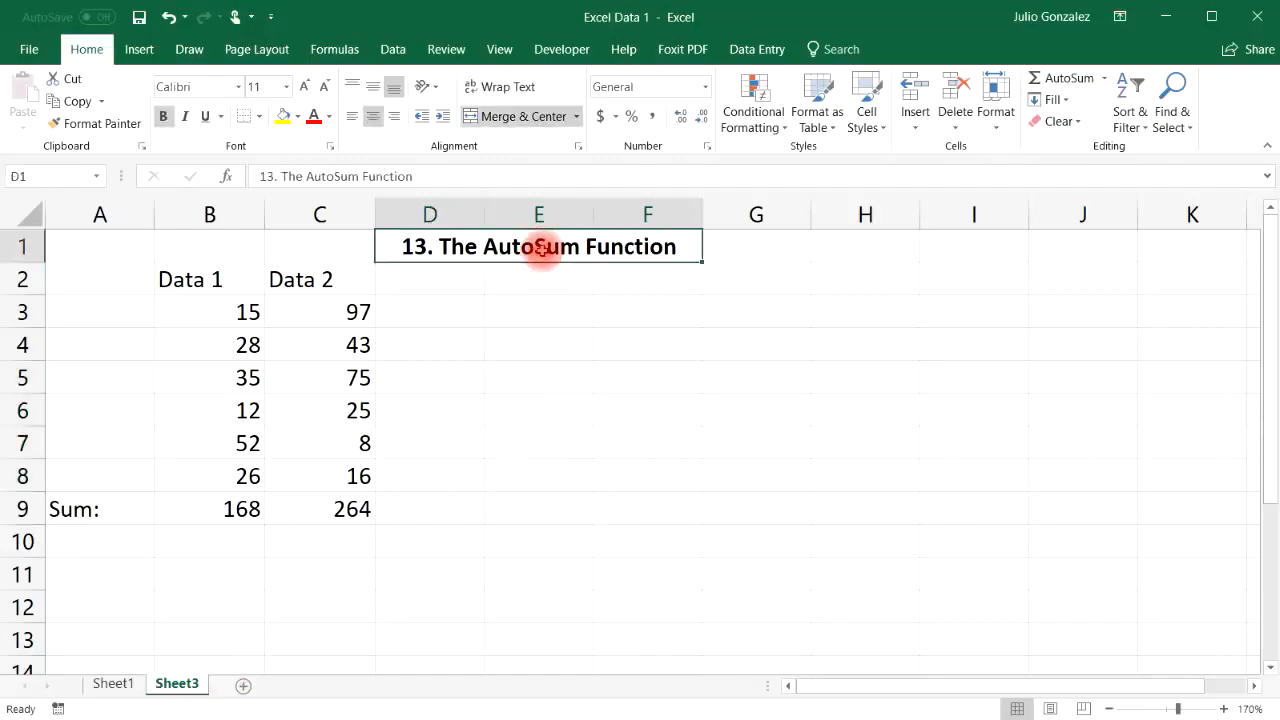
{"action": "type", "text": "14.  "}
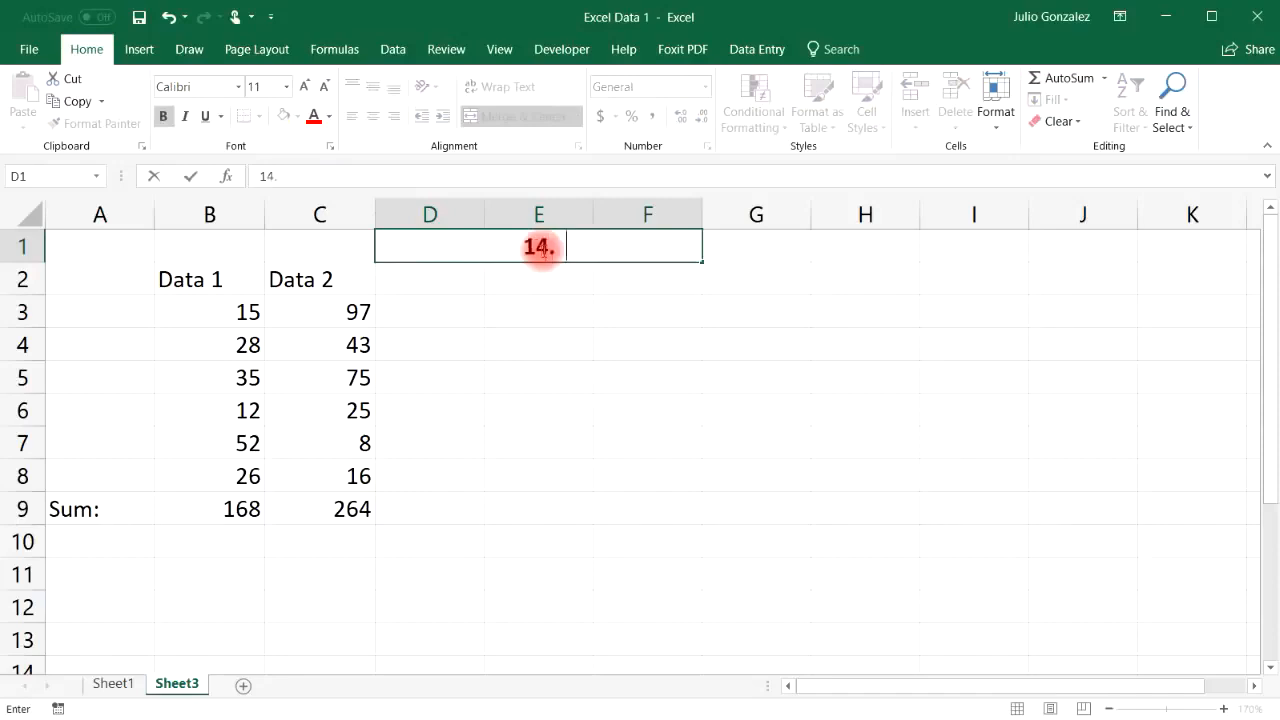
{"action": "type", "text": "Averages"}
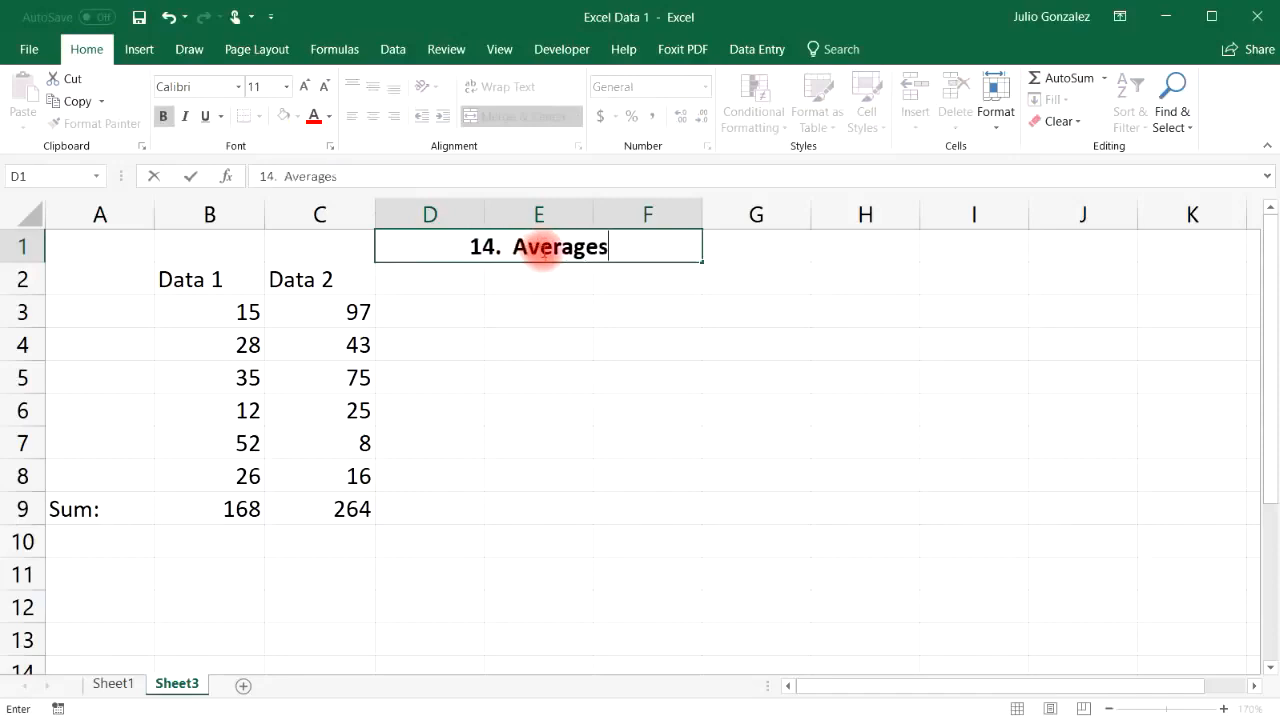
{"action": "key", "text": "Return"}
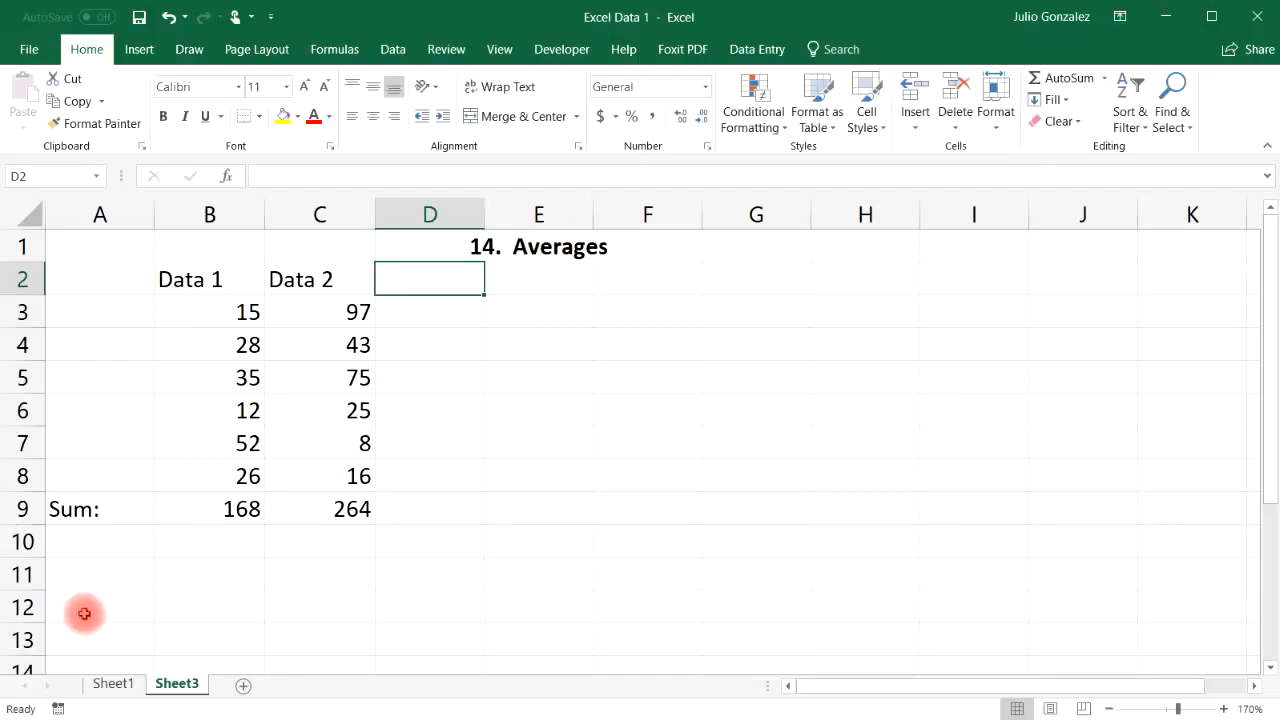
Step: Enter the label "Average" in A10, below the "Sum:" label
{"action": "left_click", "coordinate": [94, 535]}
{"action": "type", "text": "A"}
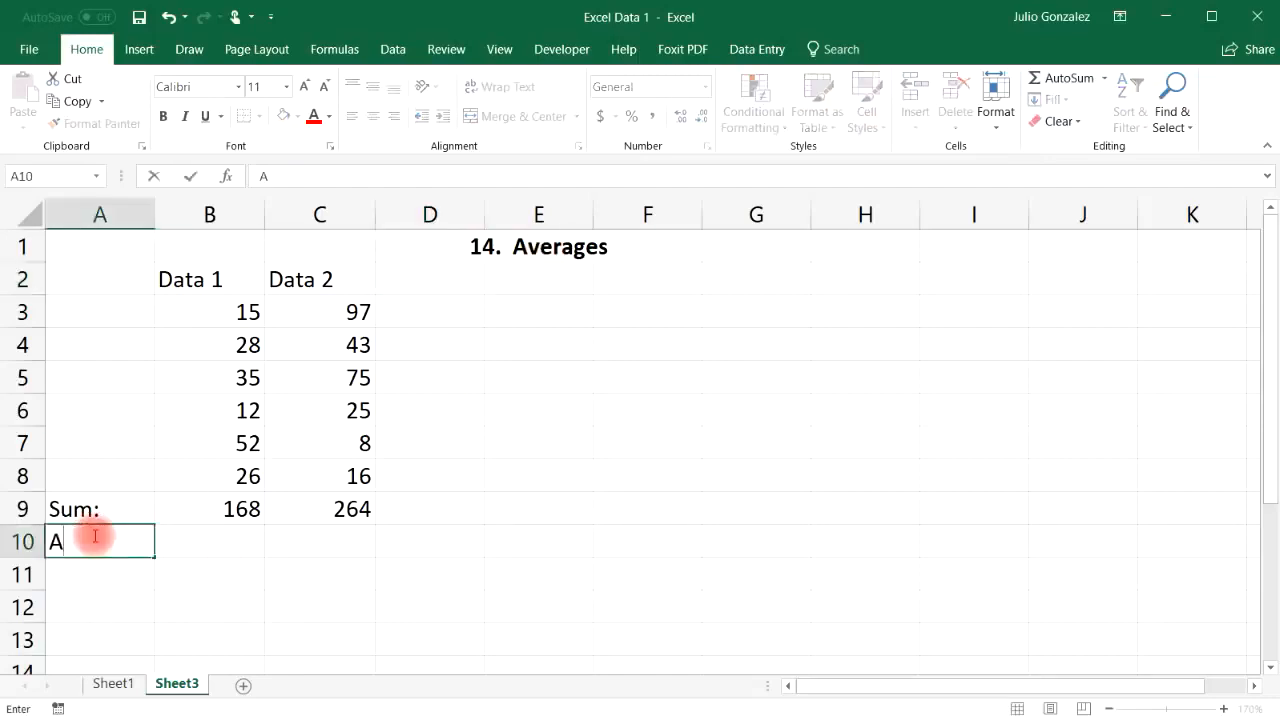
{"action": "type", "text": "verage:"}
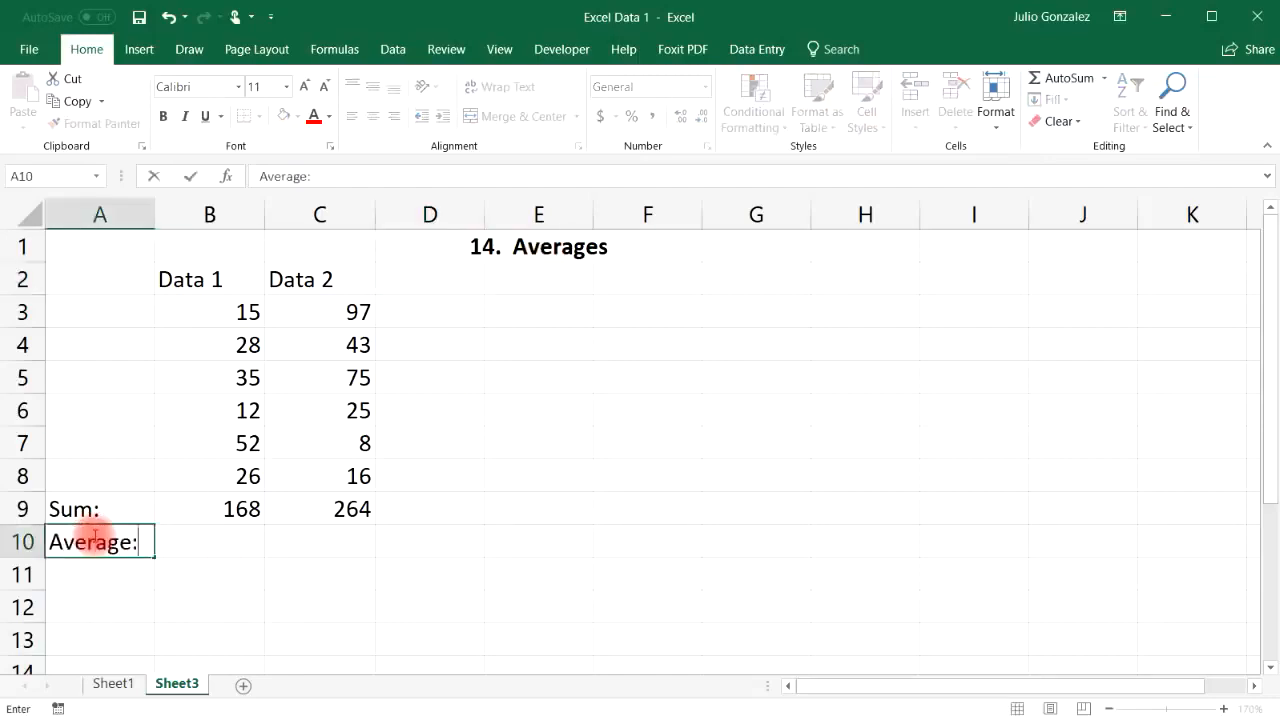
{"action": "key", "text": "Tab"}
{"action": "left_click", "coordinate": [94, 535]}
{"action": "type", "text": "="}
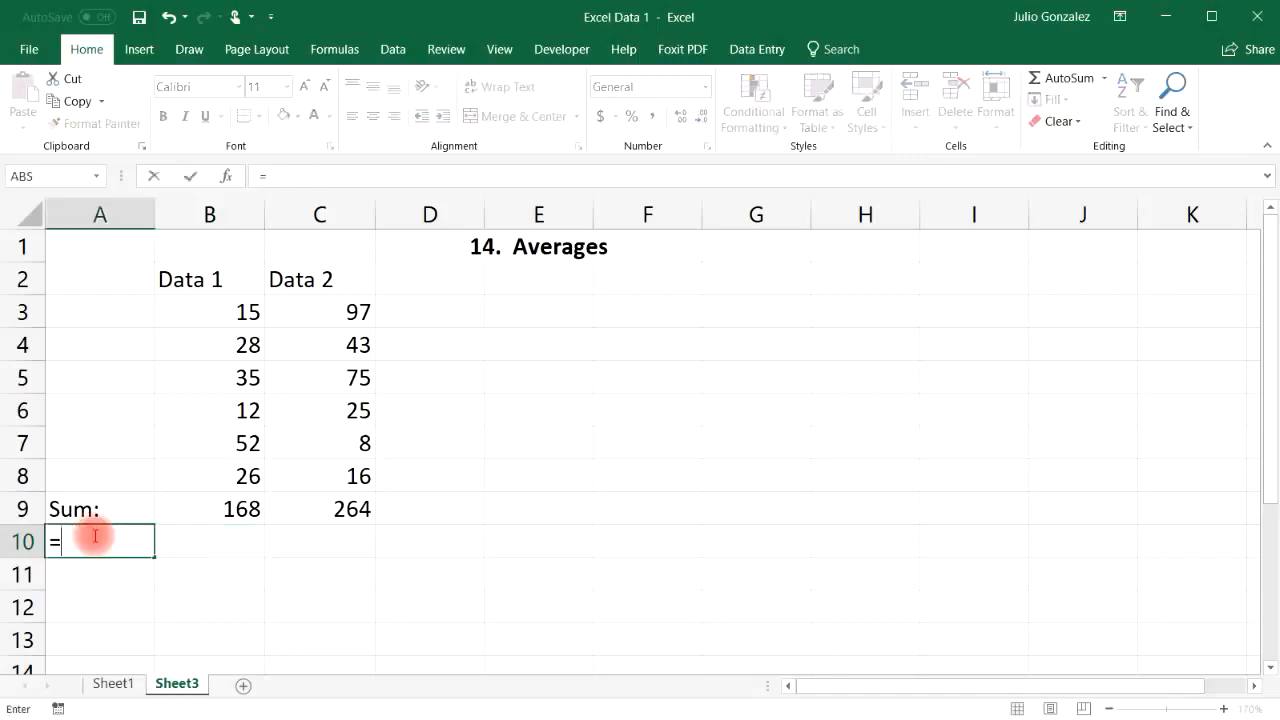
{"action": "key", "text": "BackSpace"}
{"action": "type", "text": "Ae"}
{"action": "key", "text": "BackSpace"}
{"action": "type", "text": "verage"}
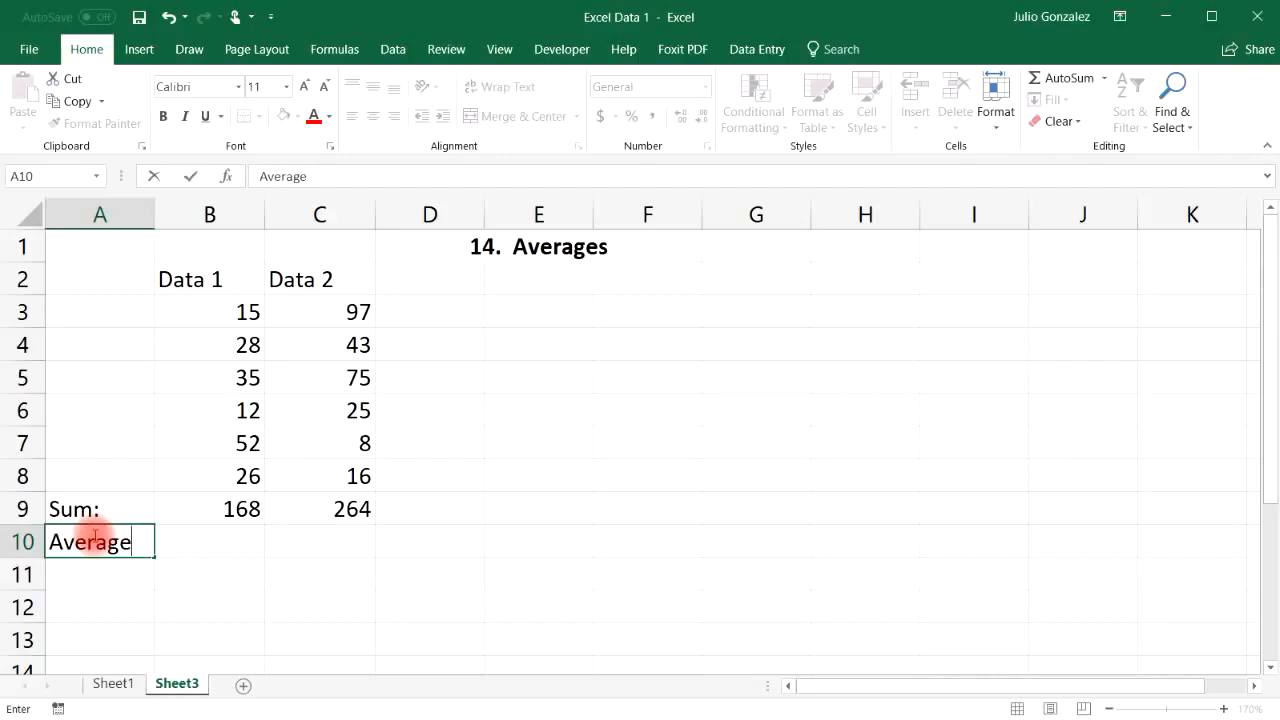
{"action": "key", "text": "Return"}
Step: Calculate the average of the Data 1 column in B10 with =AVERAGE(B3:B8)
{"action": "left_click", "coordinate": [246, 540]}
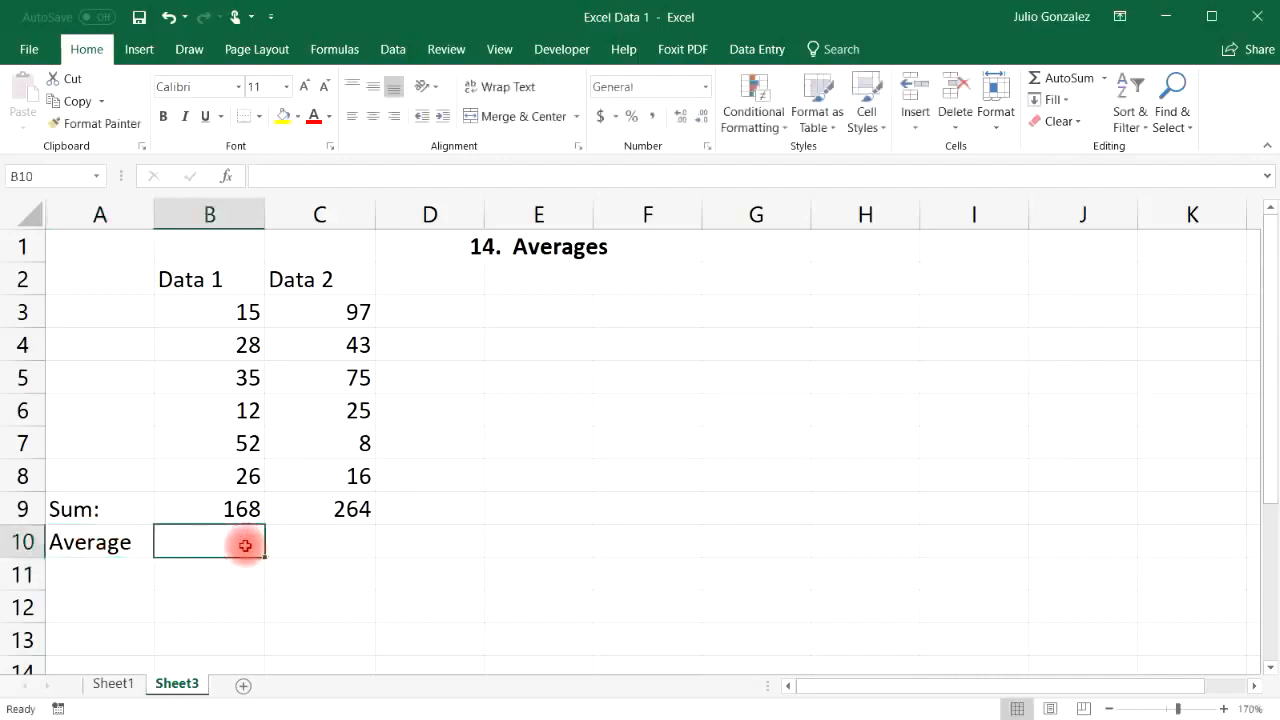
{"action": "type", "text": "=average"}
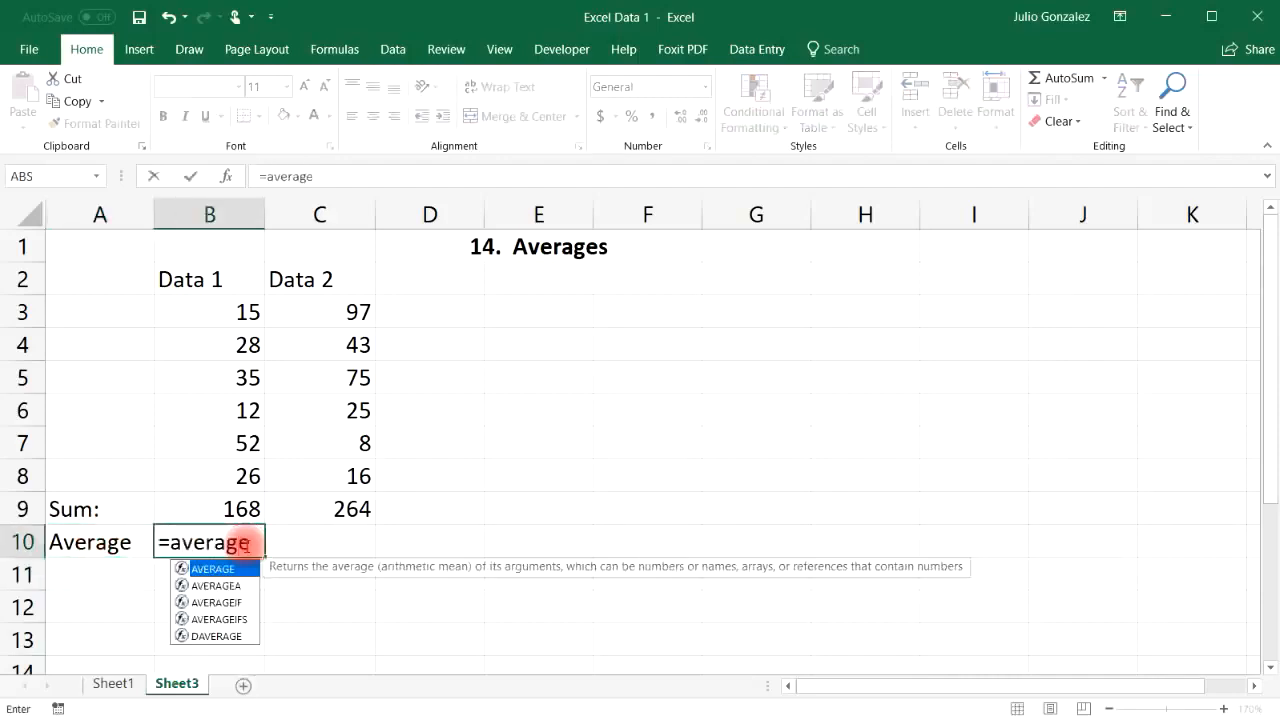
{"action": "type", "text": "("}
{"action": "left_click_drag", "start_coordinate": [235, 315], "coordinate": [236, 458]}
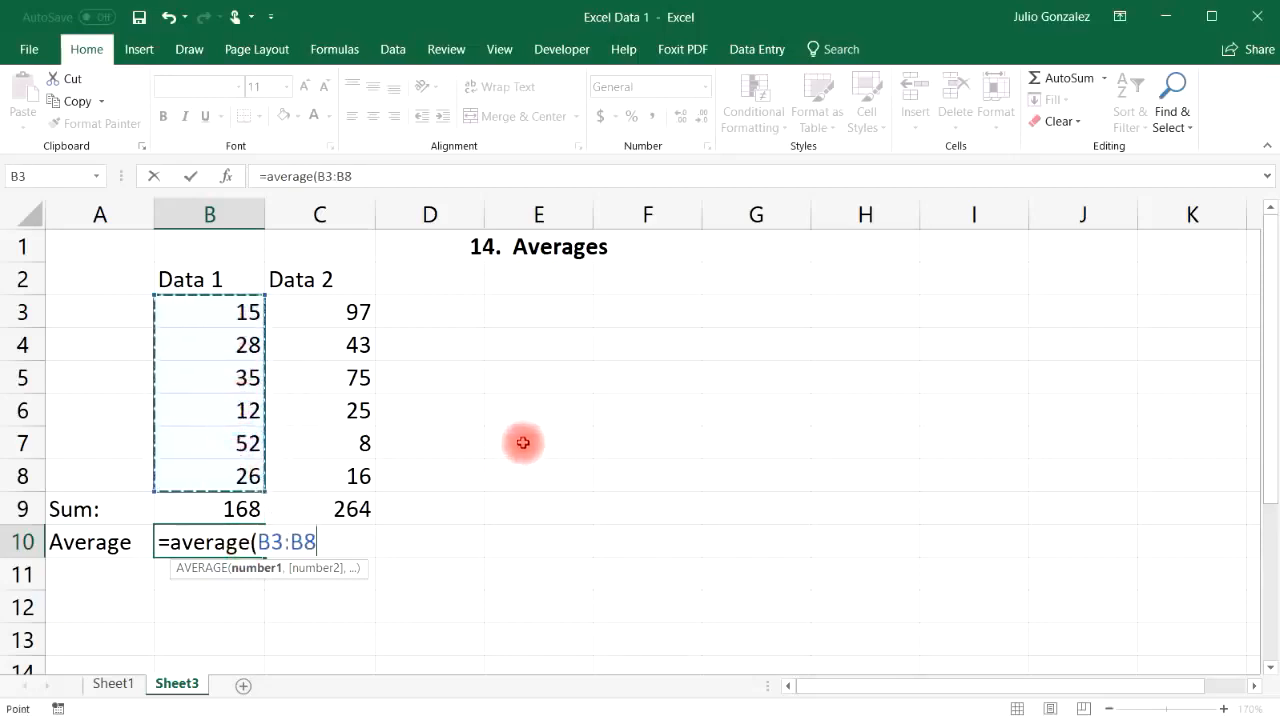
{"action": "type", "text": ")"}
{"action": "key", "text": "Return"}
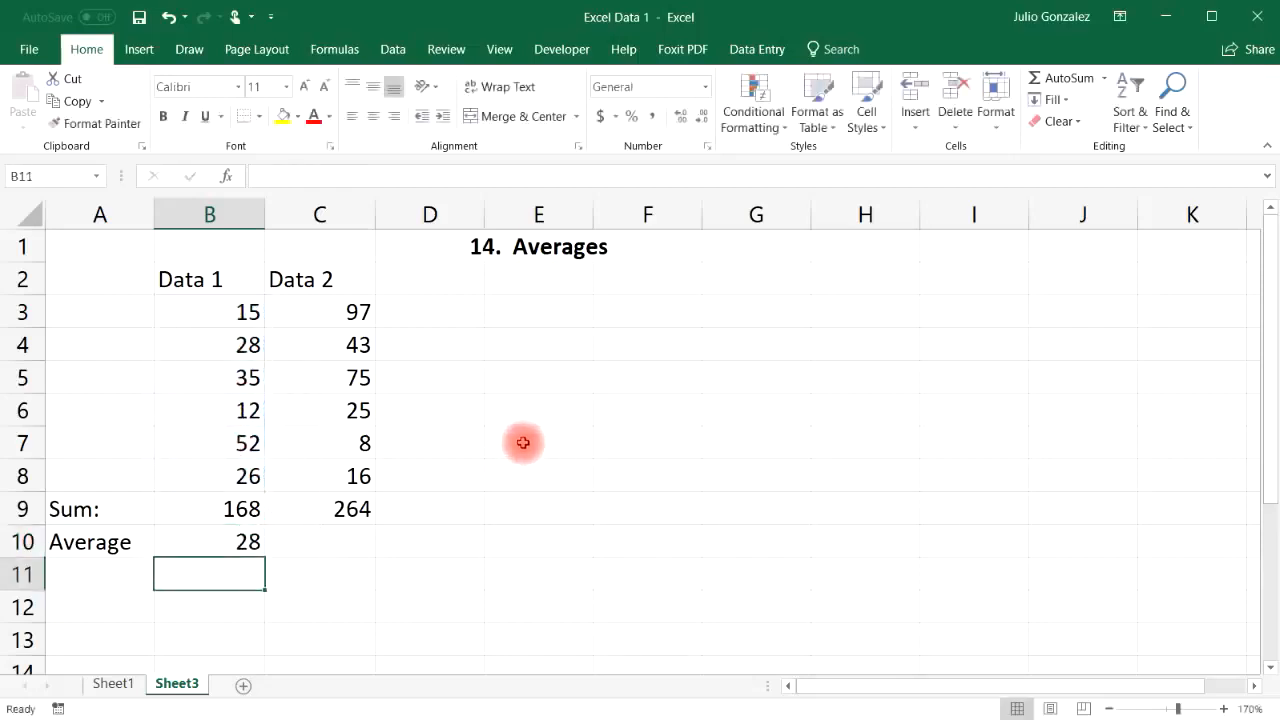
Step: Fill the average formula from B10 across to C10 to average the Data 2 values
{"action": "left_click_drag", "start_coordinate": [242, 314], "coordinate": [252, 476]}
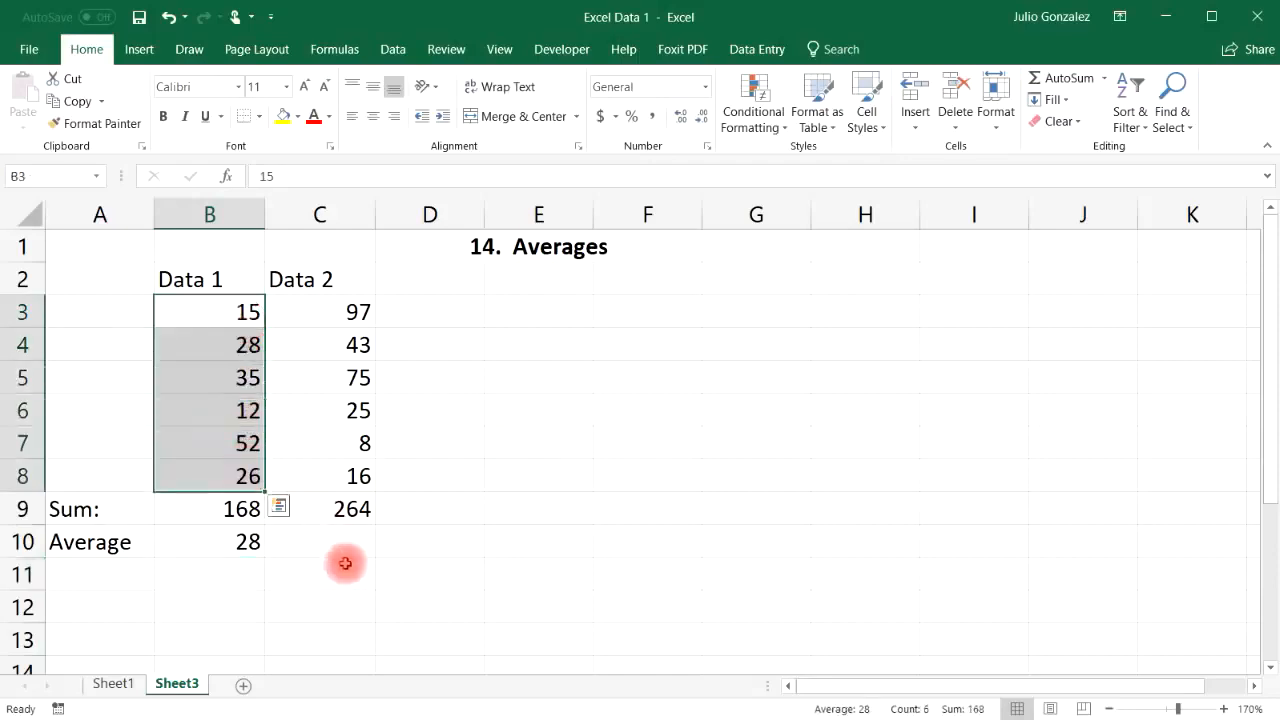
{"action": "left_click", "coordinate": [337, 543]}
{"action": "left_click", "coordinate": [230, 545]}
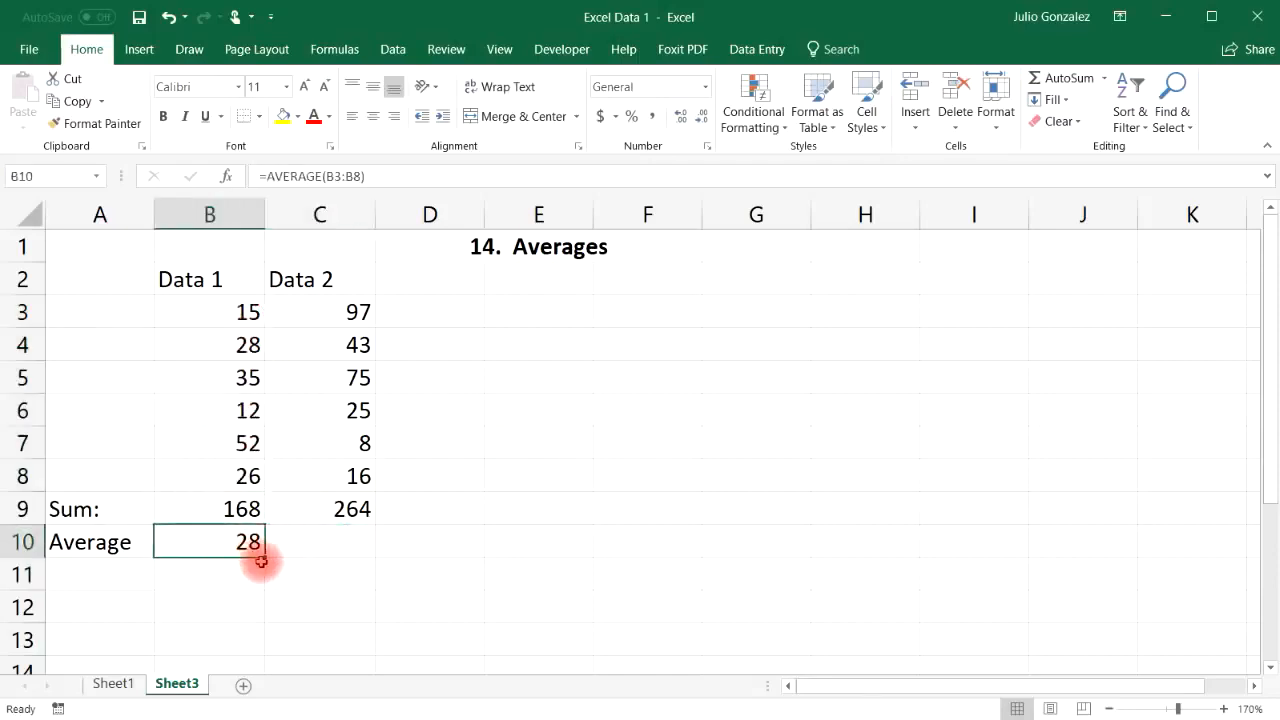
{"action": "left_click_drag", "start_coordinate": [266, 558], "coordinate": [372, 552]}
{"action": "left_click", "coordinate": [363, 313]}
{"action": "left_click_drag", "start_coordinate": [363, 314], "coordinate": [362, 473]}
{"action": "left_click", "coordinate": [468, 539]}
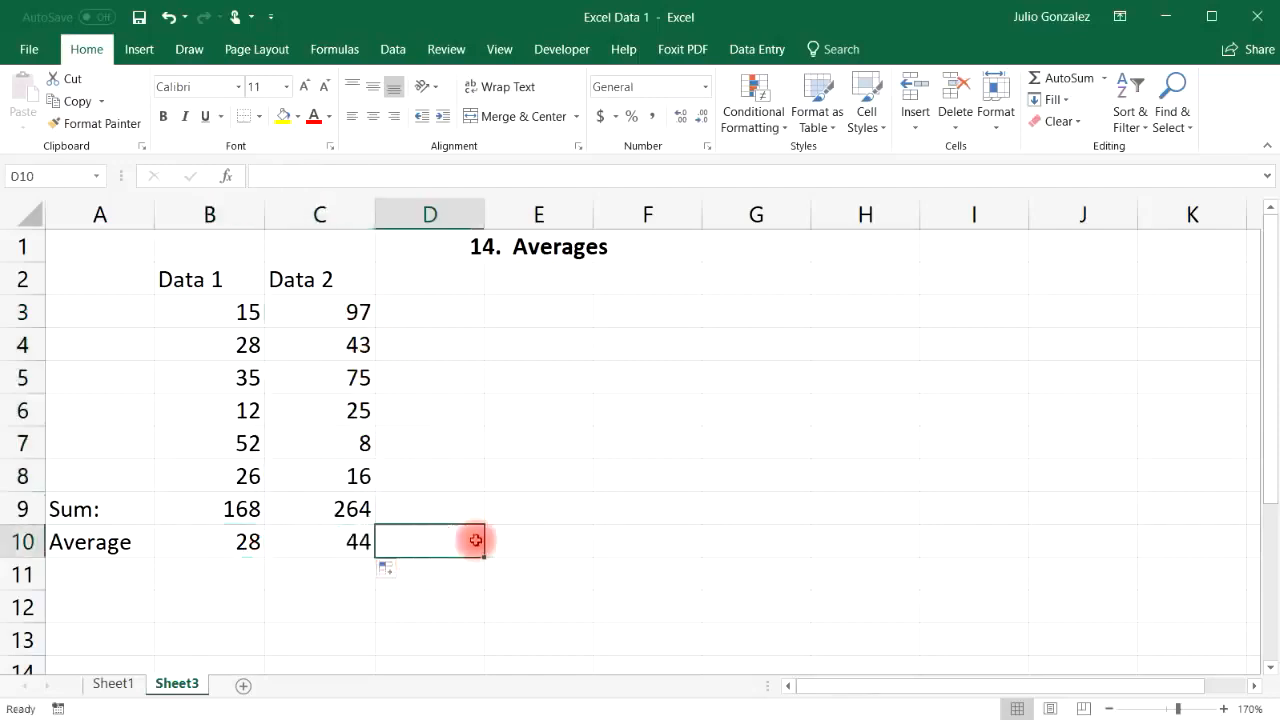
Step: Average the constants 20 and 30 in E7 with the formula =AVERAGE(20,30)
{"action": "left_click", "coordinate": [521, 446]}
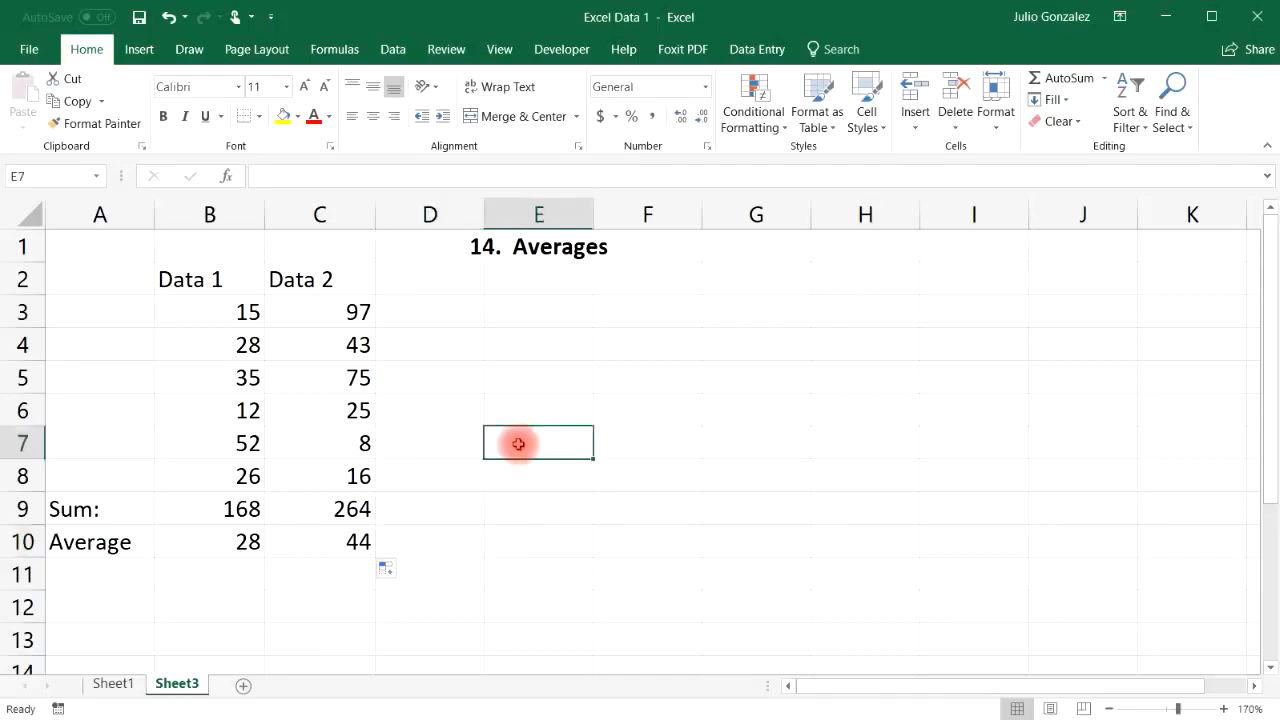
{"action": "type", "text": "=average"}
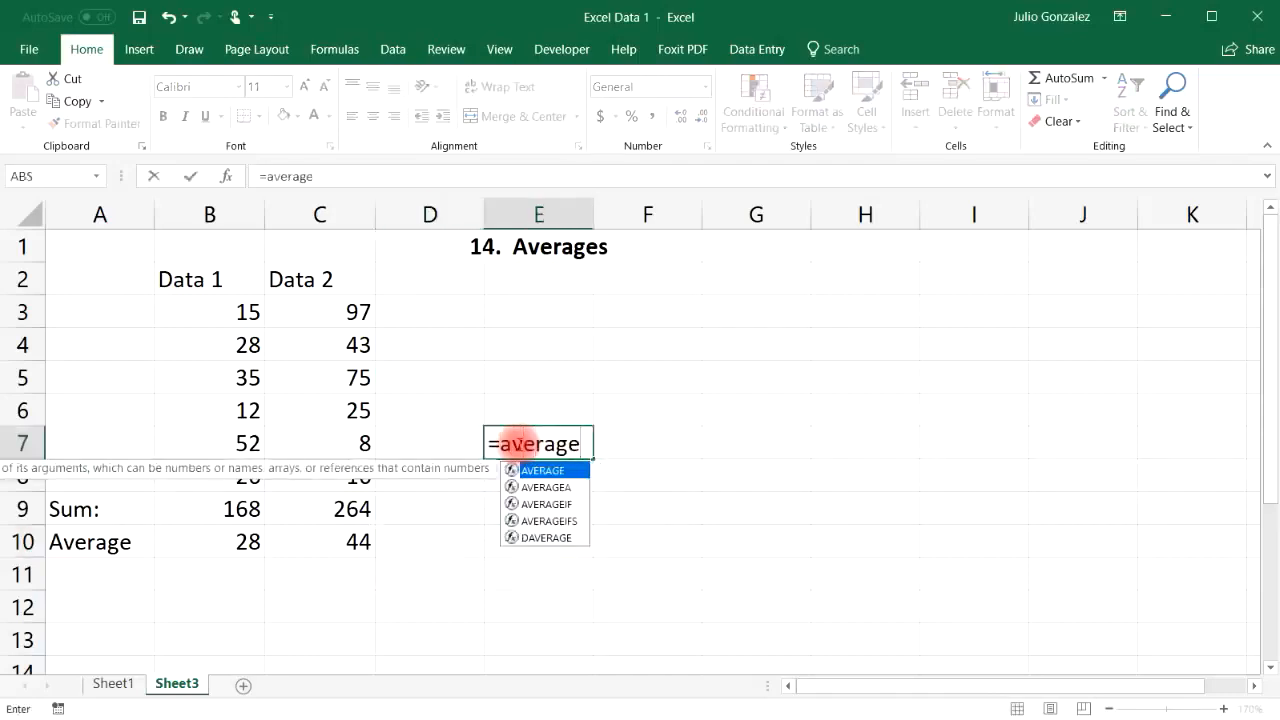
{"action": "type", "text": "(20,"}
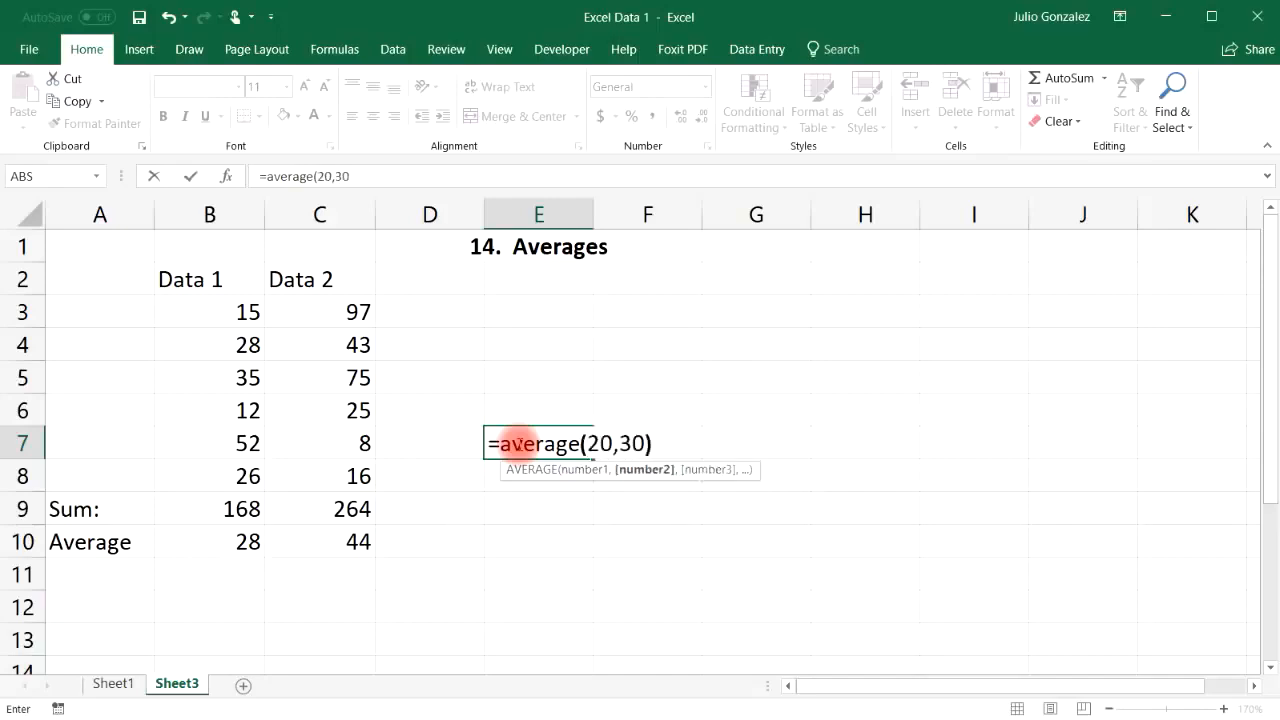
{"action": "type", "text": "30)"}
{"action": "key", "text": "Return"}
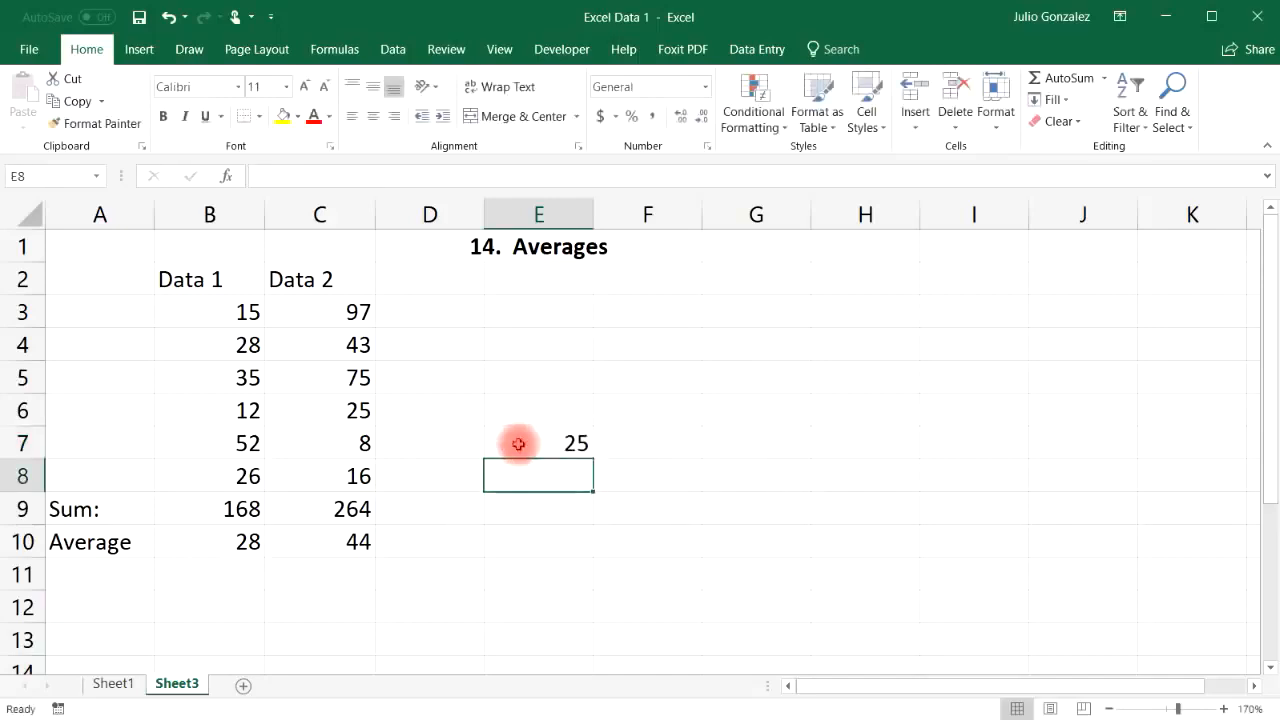
Step: Average the constants 30 through 70 in E8 with the formula =AVERAGE(30,40,50,60,70)
{"action": "type", "text": "=average("}
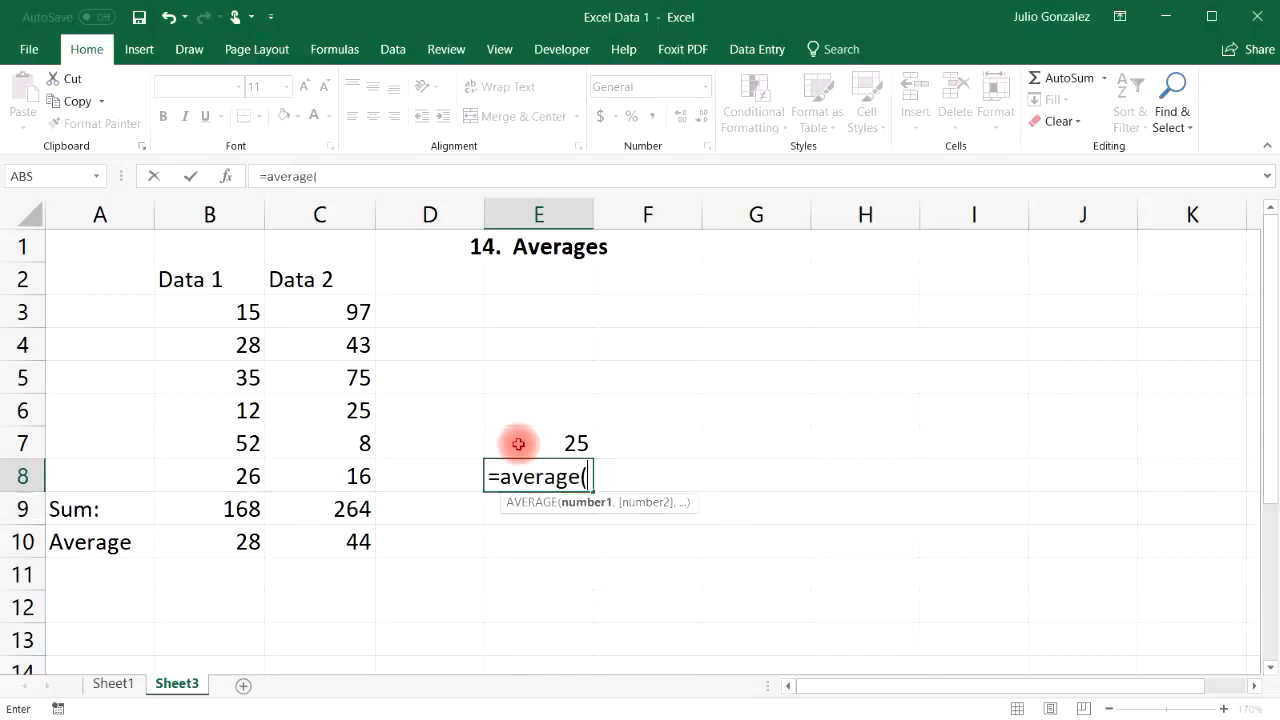
{"action": "type", "text": "30,40,5"}
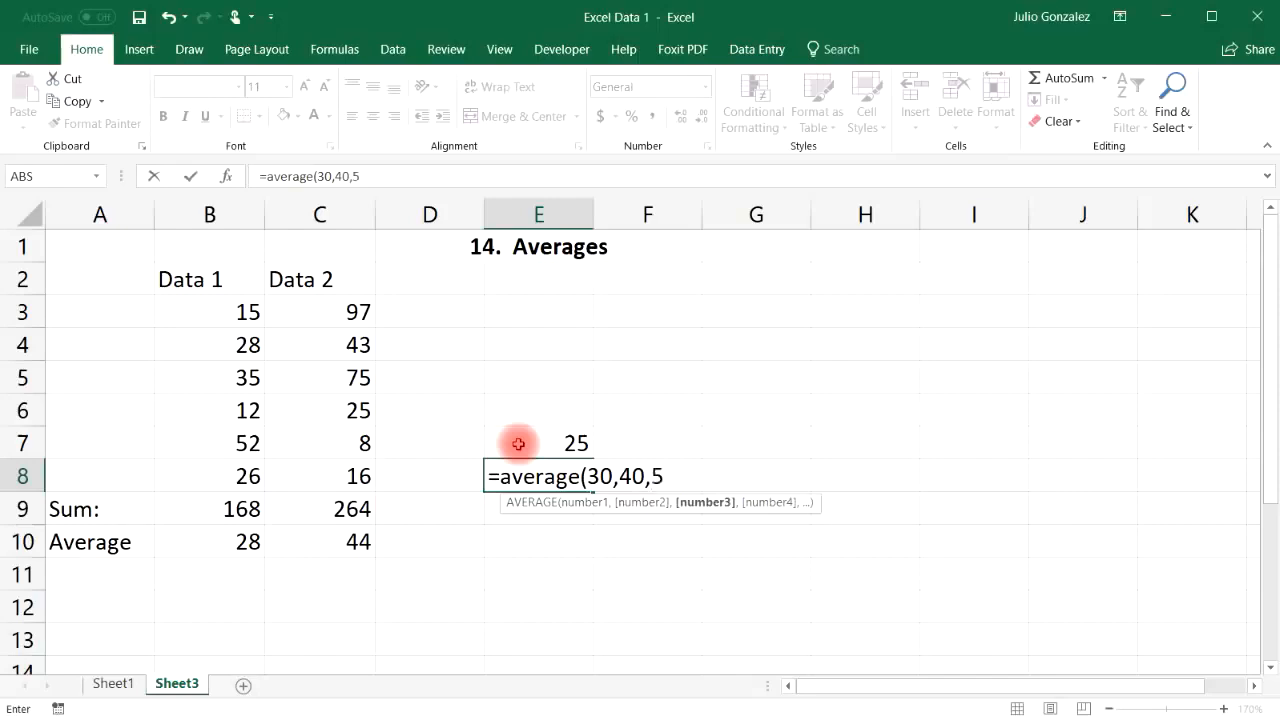
{"action": "type", "text": "0,60,70)"}
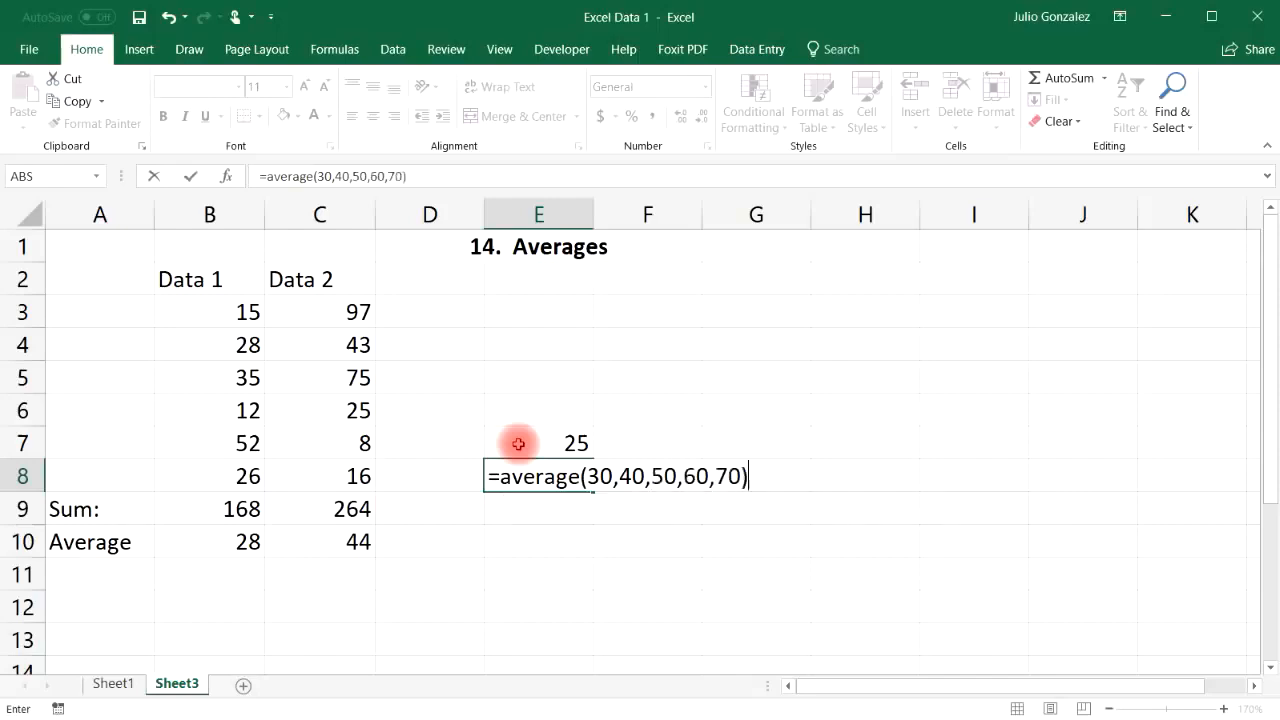
{"action": "key", "text": "Return"}
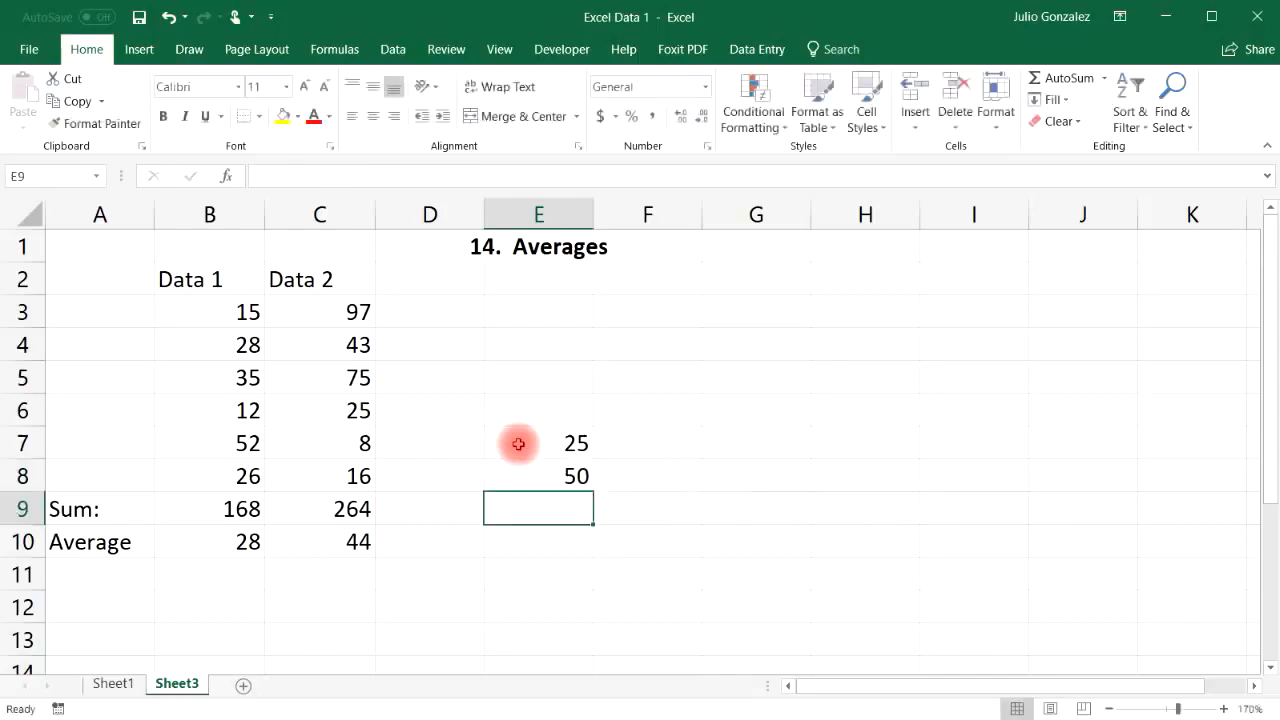
Step: Delete the two constant-average formulas in E7:E8
{"action": "left_click", "coordinate": [574, 477]}
{"action": "left_click_drag", "start_coordinate": [592, 421], "coordinate": [586, 462]}
{"action": "key", "text": "Delete"}
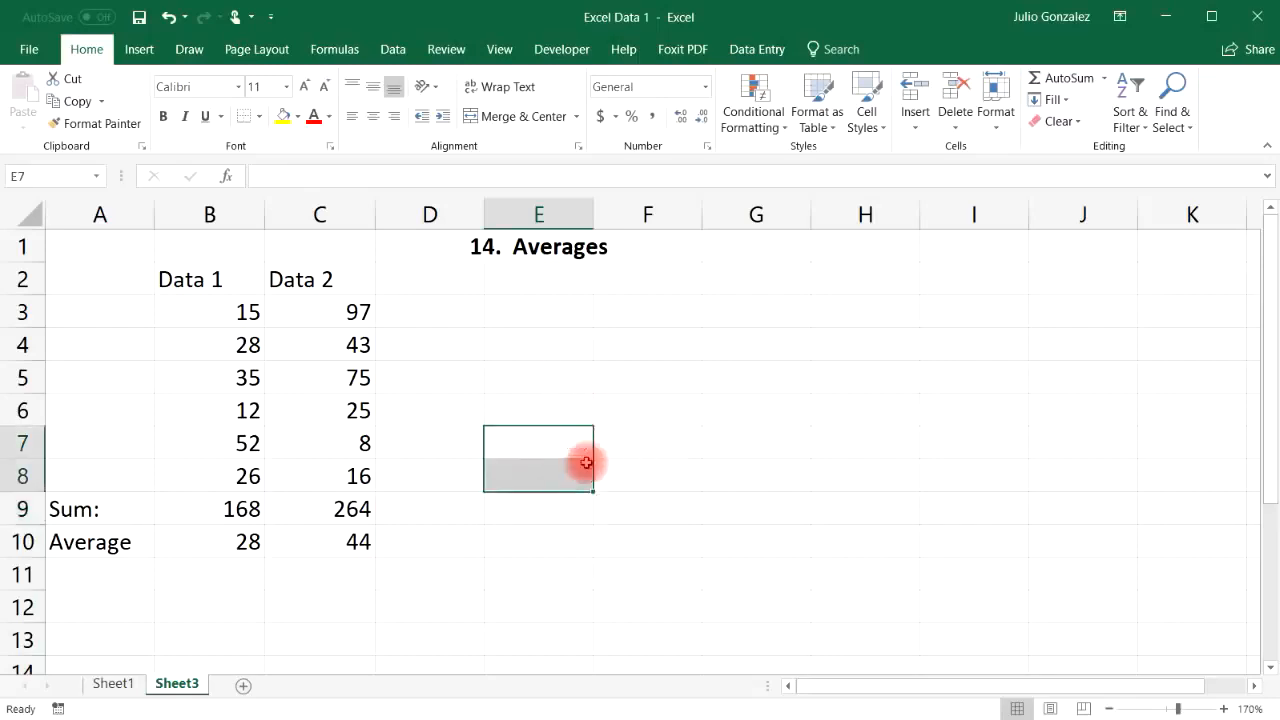
{"action": "left_click", "coordinate": [499, 520]}
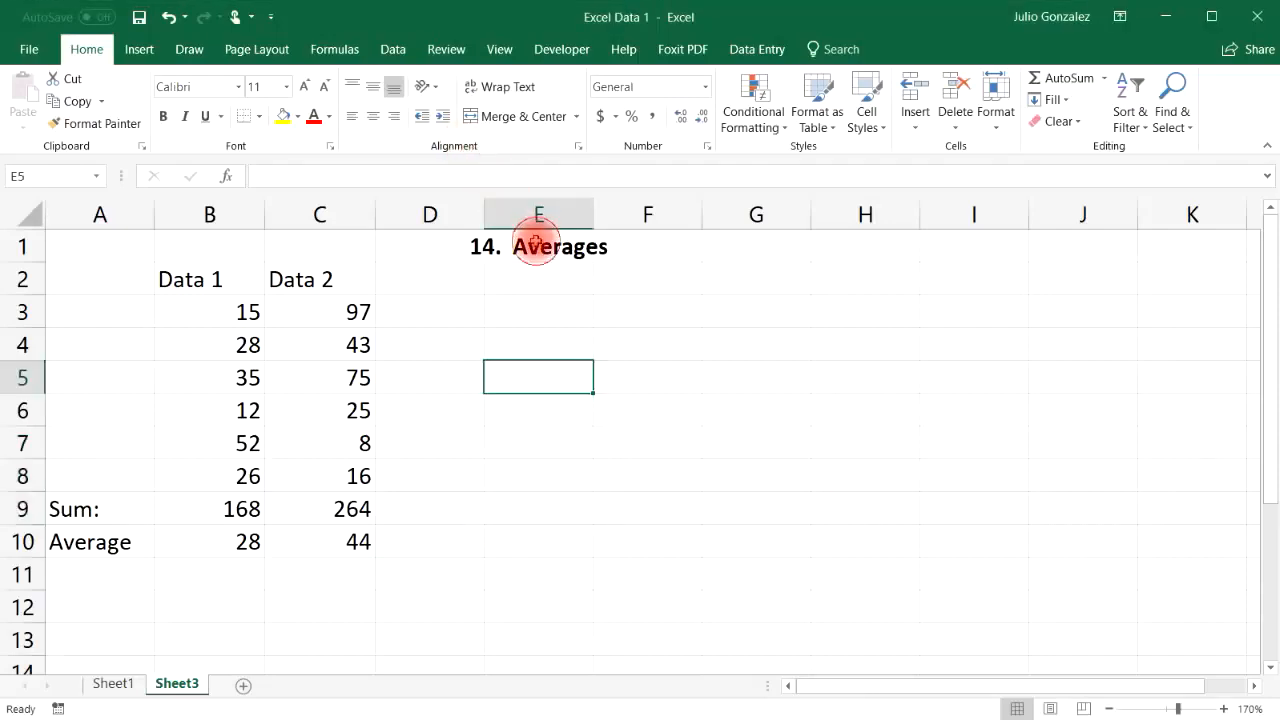
Step: Replace the lesson title in the merged D1 cell with "15. The Count Function"
{"action": "left_click", "coordinate": [535, 243]}
{"action": "type", "text": "15"}
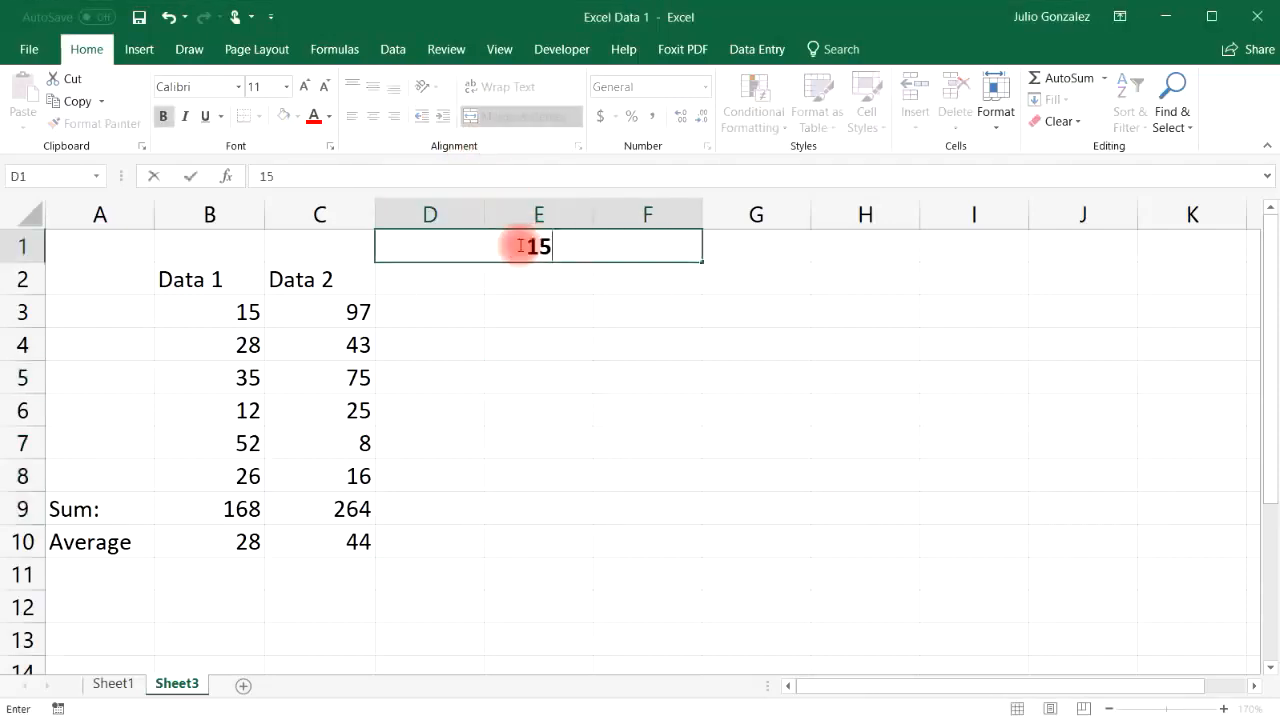
{"action": "type", "text": ".  The C"}
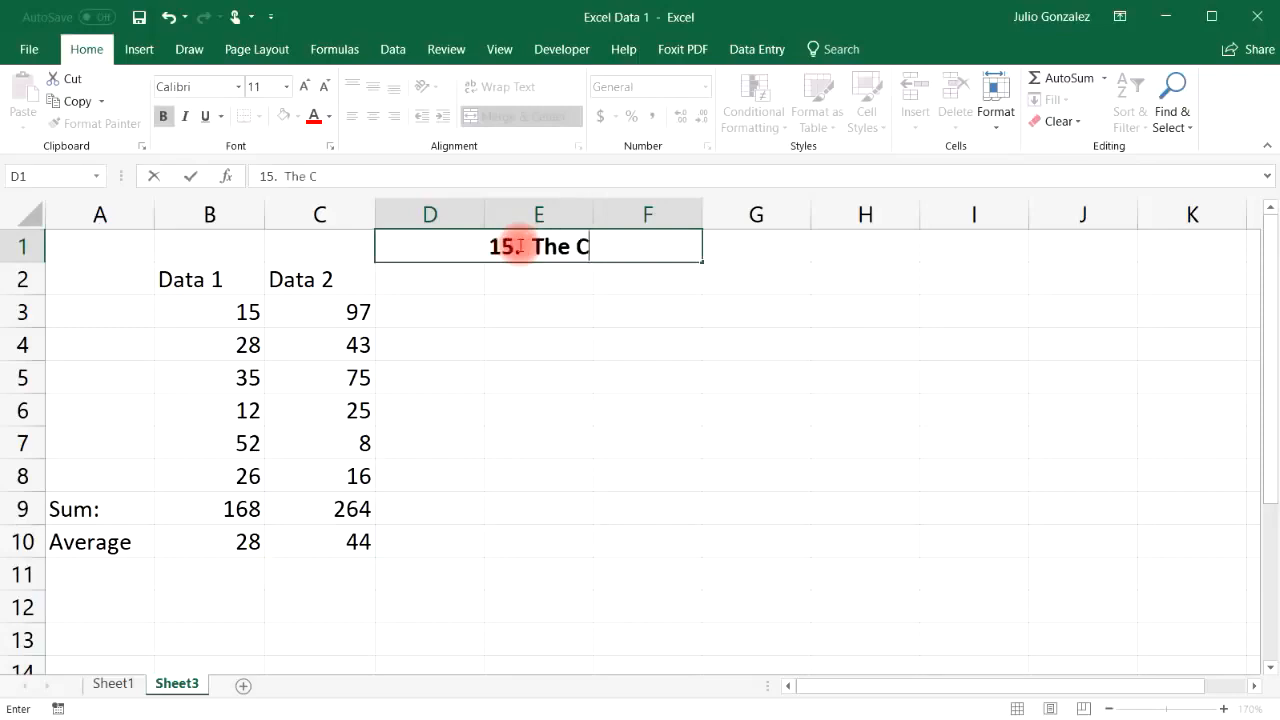
{"action": "type", "text": "ount Function"}
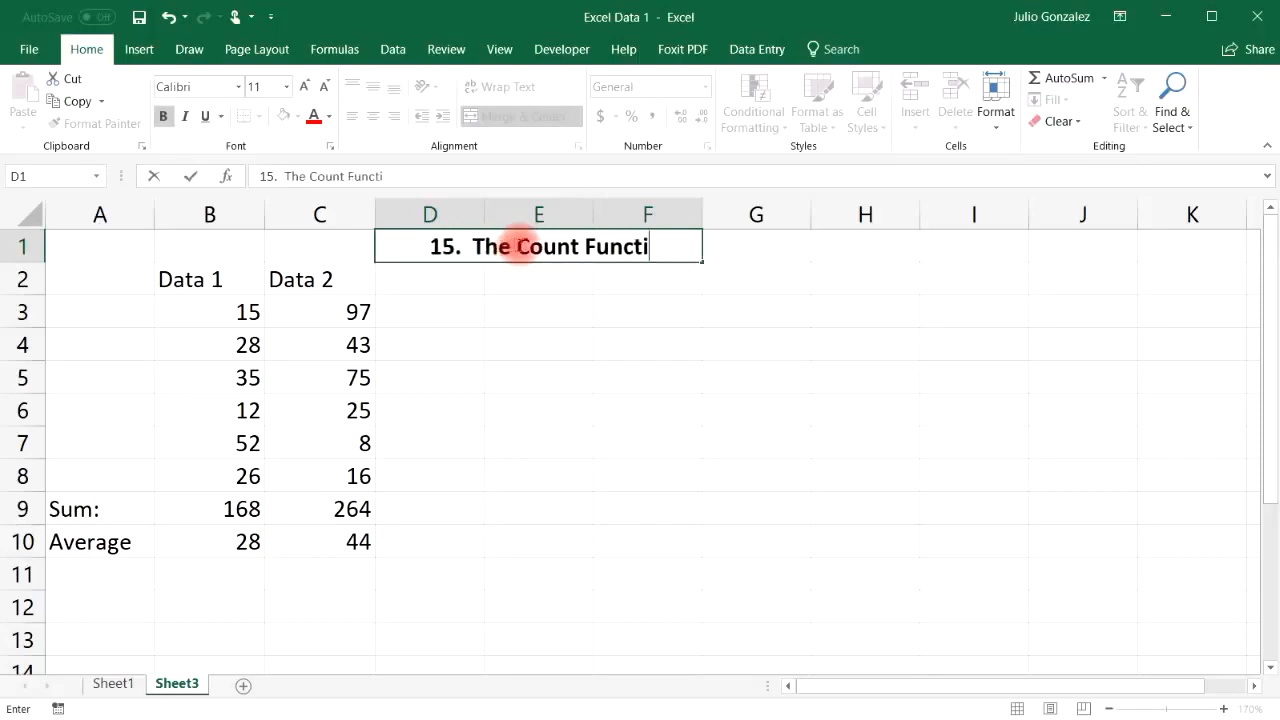
{"action": "key", "text": "Return"}
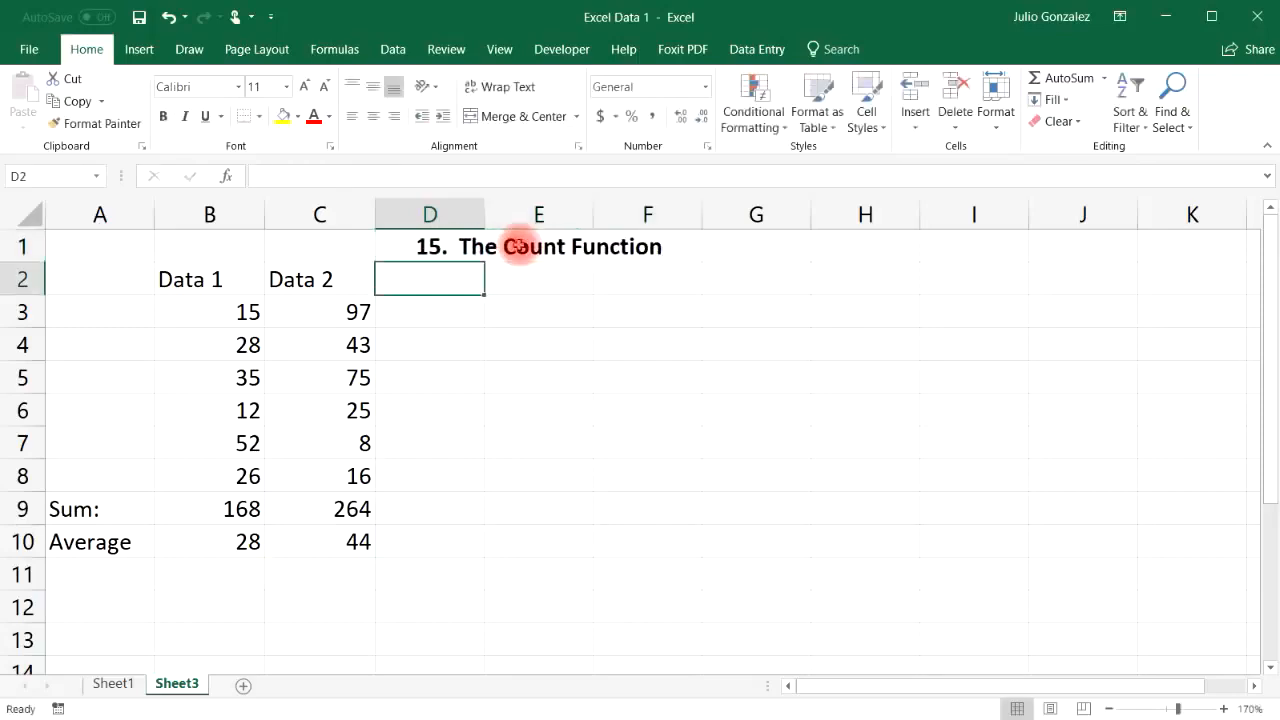
Step: Enter the label "Count:" in A11, below the "Average" label
{"action": "left_click", "coordinate": [100, 566]}
{"action": "type", "text": "Count:"}
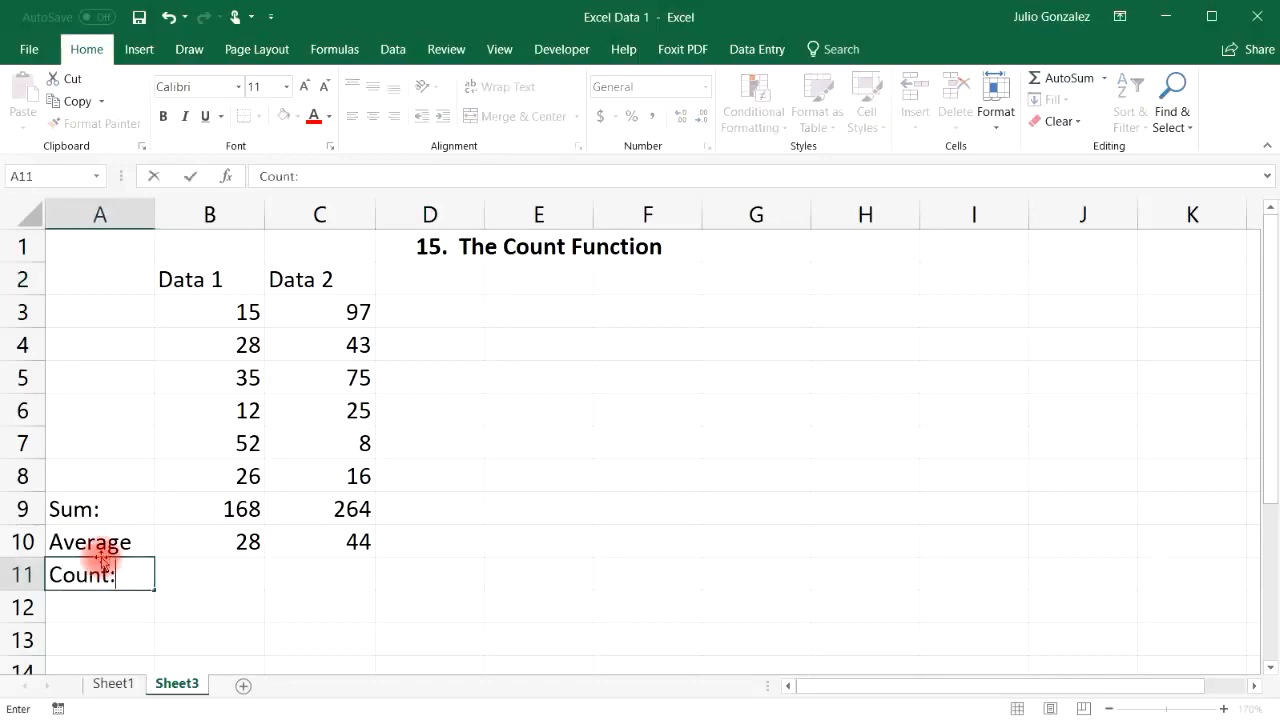
{"action": "key", "text": "Tab"}
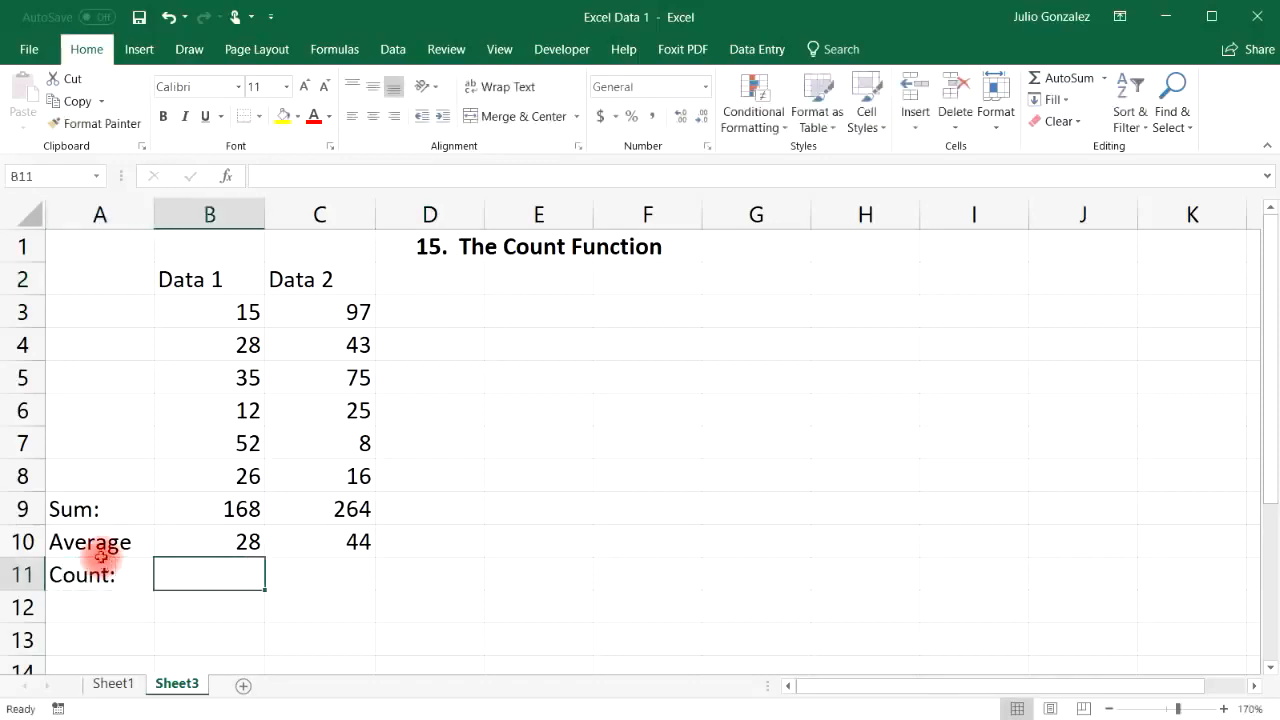
Step: Count the numeric cells of the Data 1 column in B11 with =COUNT(B3:B10)
{"action": "type", "text": "=count"}
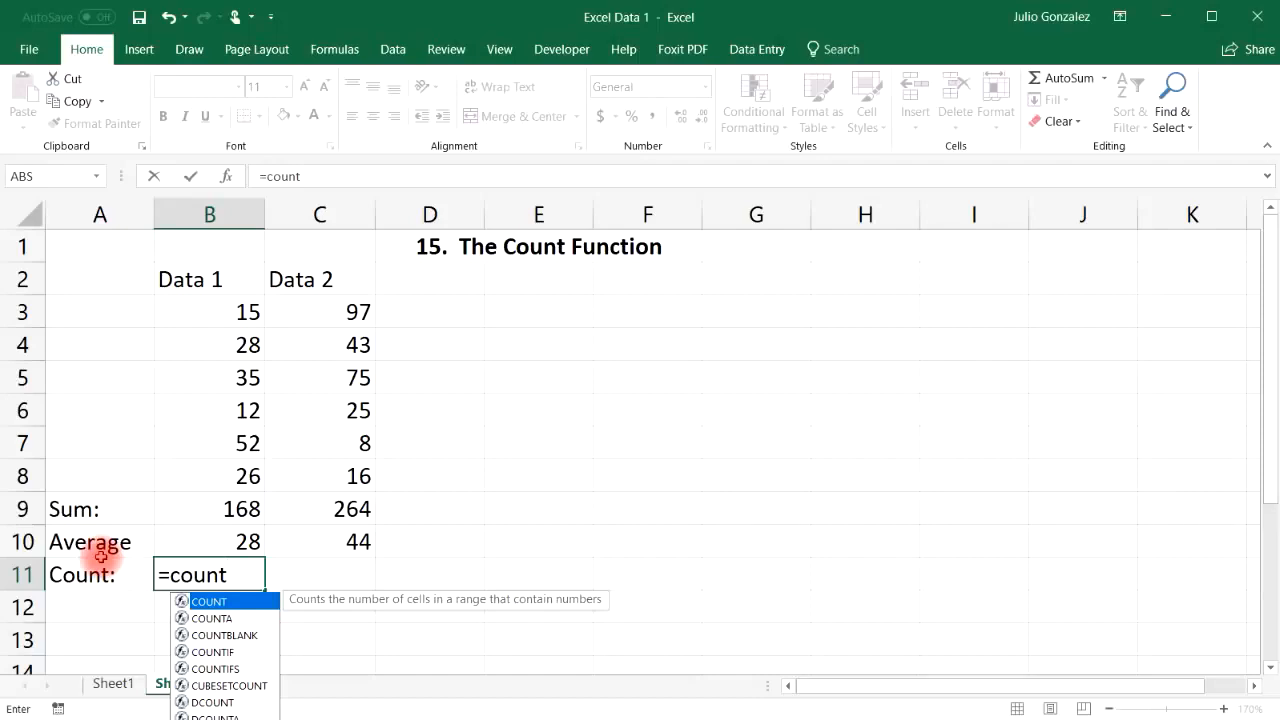
{"action": "type", "text": "("}
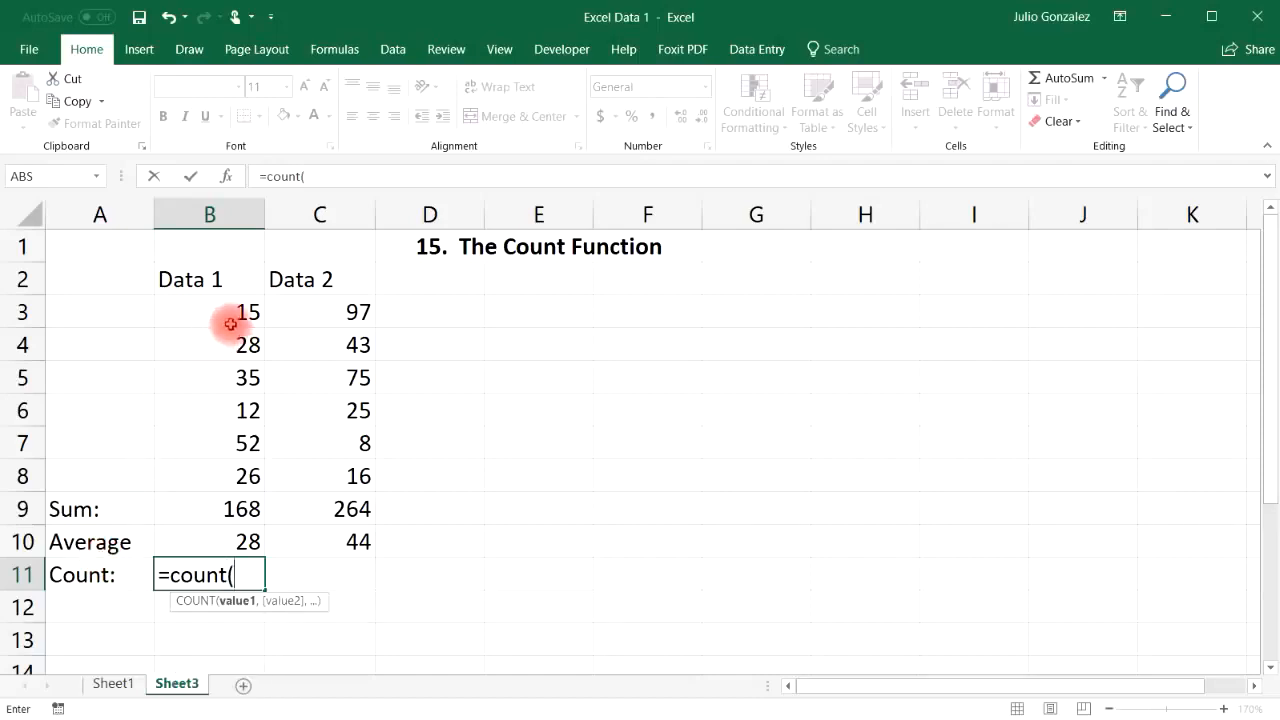
{"action": "left_click_drag", "start_coordinate": [234, 312], "coordinate": [230, 541]}
{"action": "type", "text": ")"}
{"action": "key", "text": "Return"}
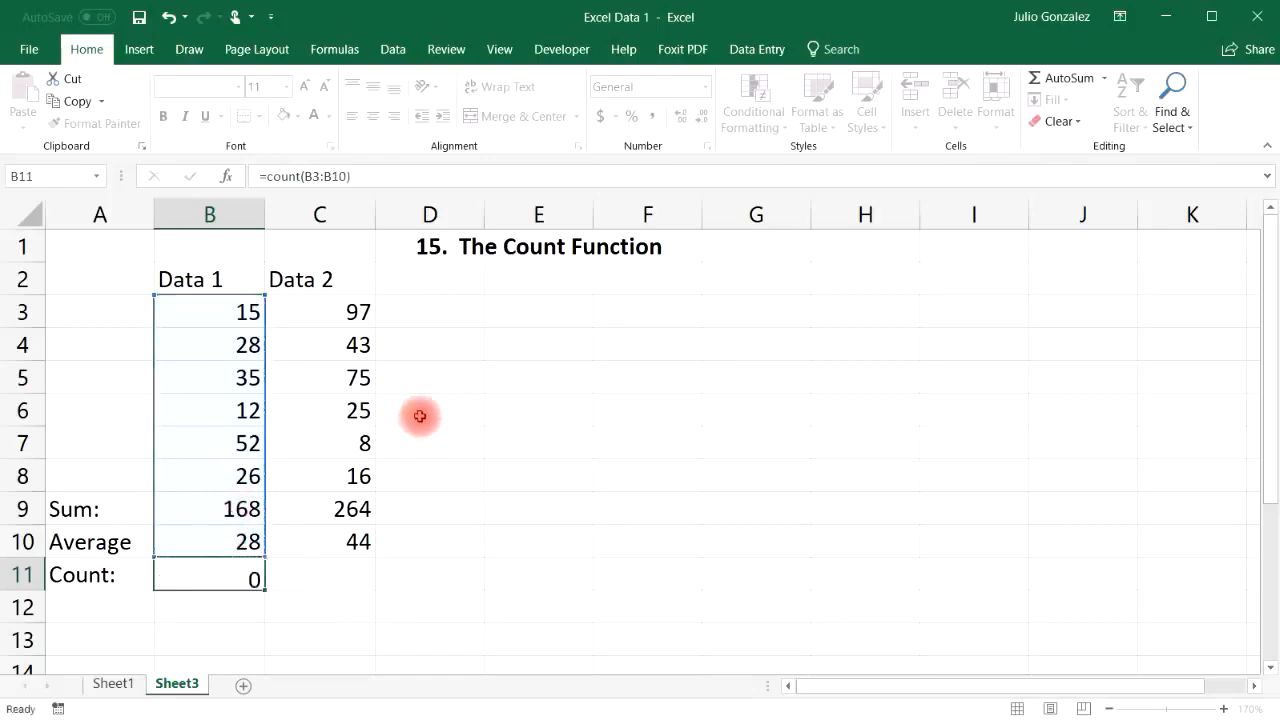
Step: Go through the counted cells B3 to B10 one by one to check the count
{"action": "left_click", "coordinate": [243, 310]}
{"action": "left_click", "coordinate": [237, 343]}
{"action": "left_click", "coordinate": [240, 378]}
{"action": "left_click", "coordinate": [238, 408]}
{"action": "left_click", "coordinate": [236, 443]}
{"action": "left_click", "coordinate": [232, 476]}
{"action": "left_click", "coordinate": [225, 510]}
{"action": "left_click", "coordinate": [222, 532]}
Step: Delete the count formula in B11 and the "Count:" label in A11
{"action": "left_click", "coordinate": [252, 578]}
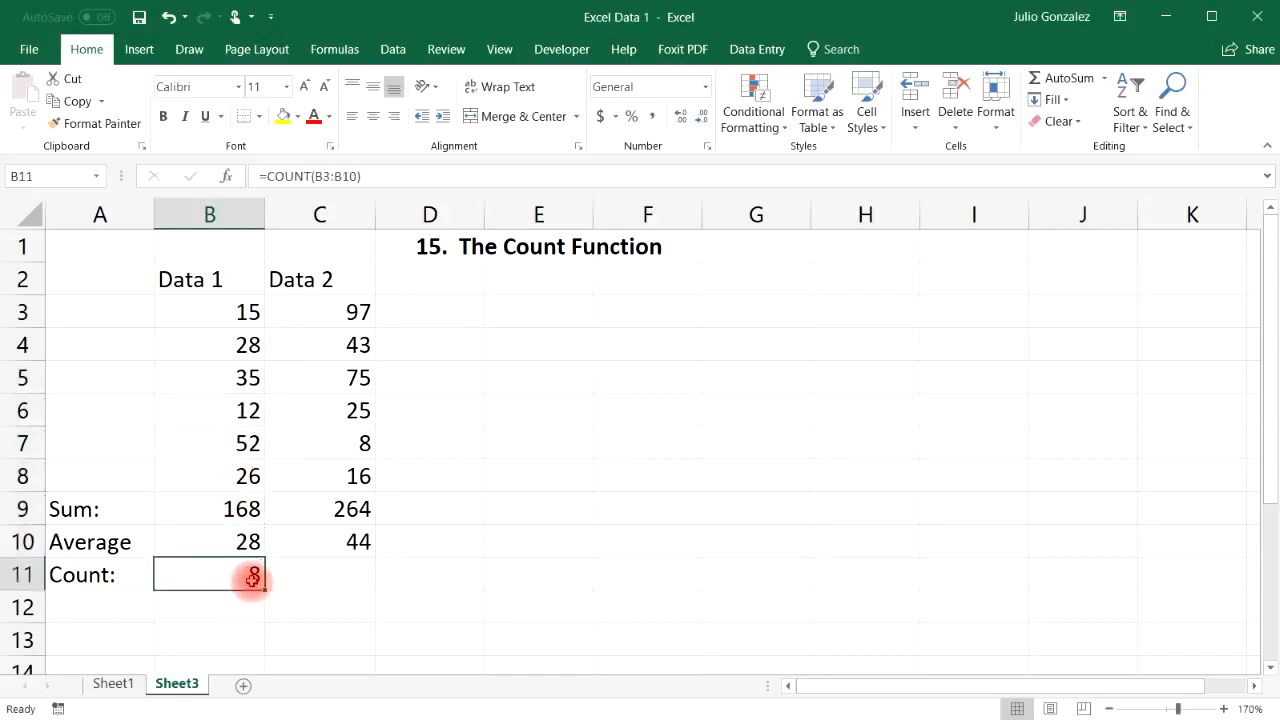
{"action": "key", "text": "Delete"}
{"action": "left_click", "coordinate": [90, 574]}
{"action": "key", "text": "Delete"}
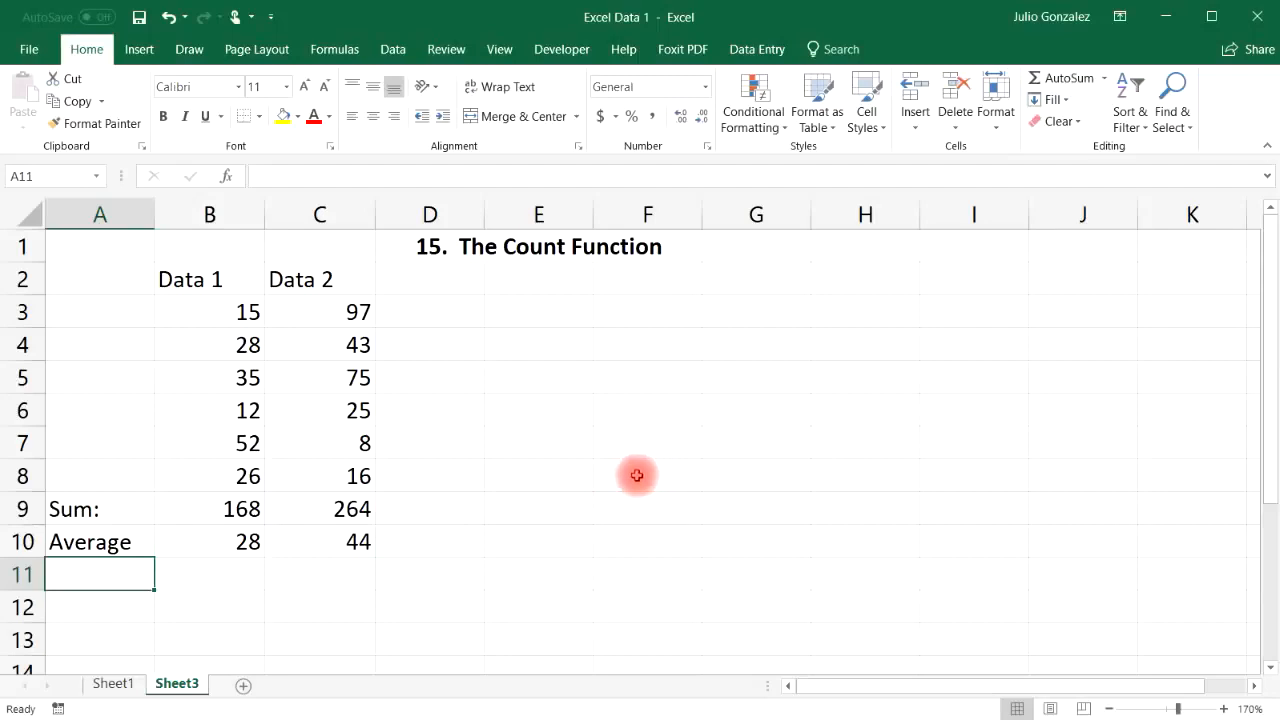
Step: Enter the numbers 15 and 26 in E3:E4 and a first name in each of E5 and E6, leaving E7 blank
{"action": "left_click", "coordinate": [547, 320]}
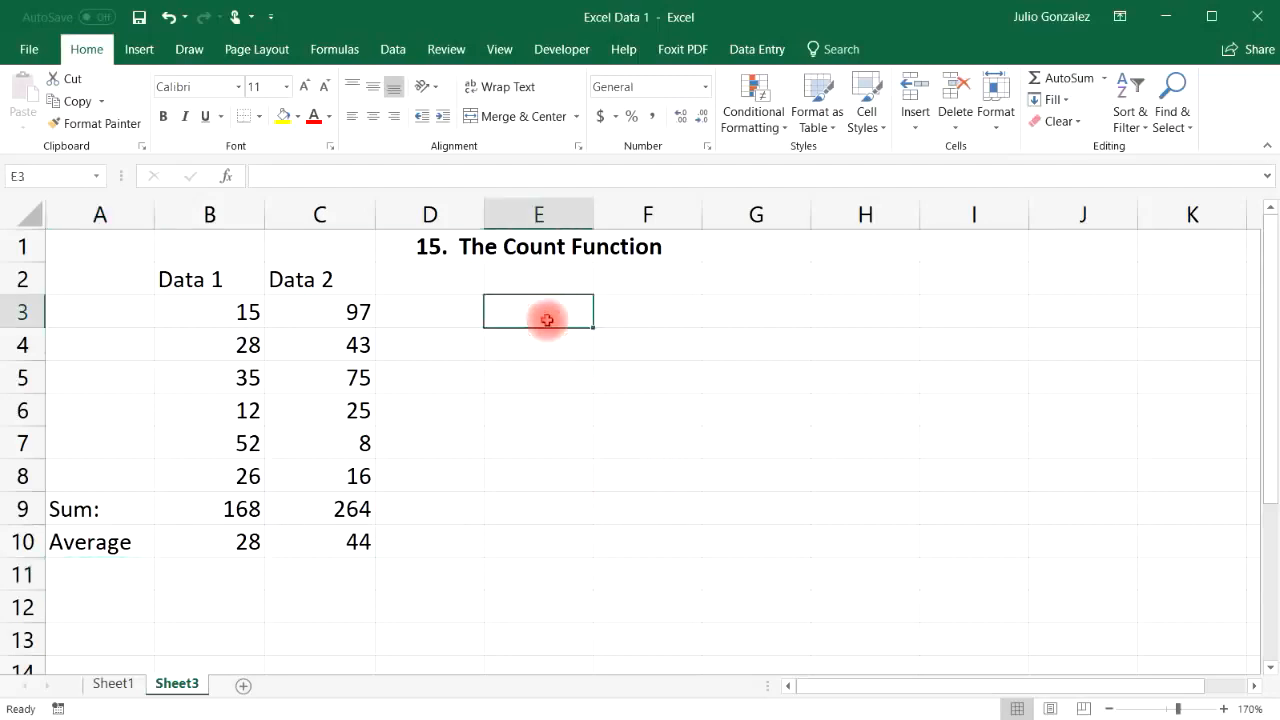
{"action": "type", "text": "15"}
{"action": "key", "text": "Return"}
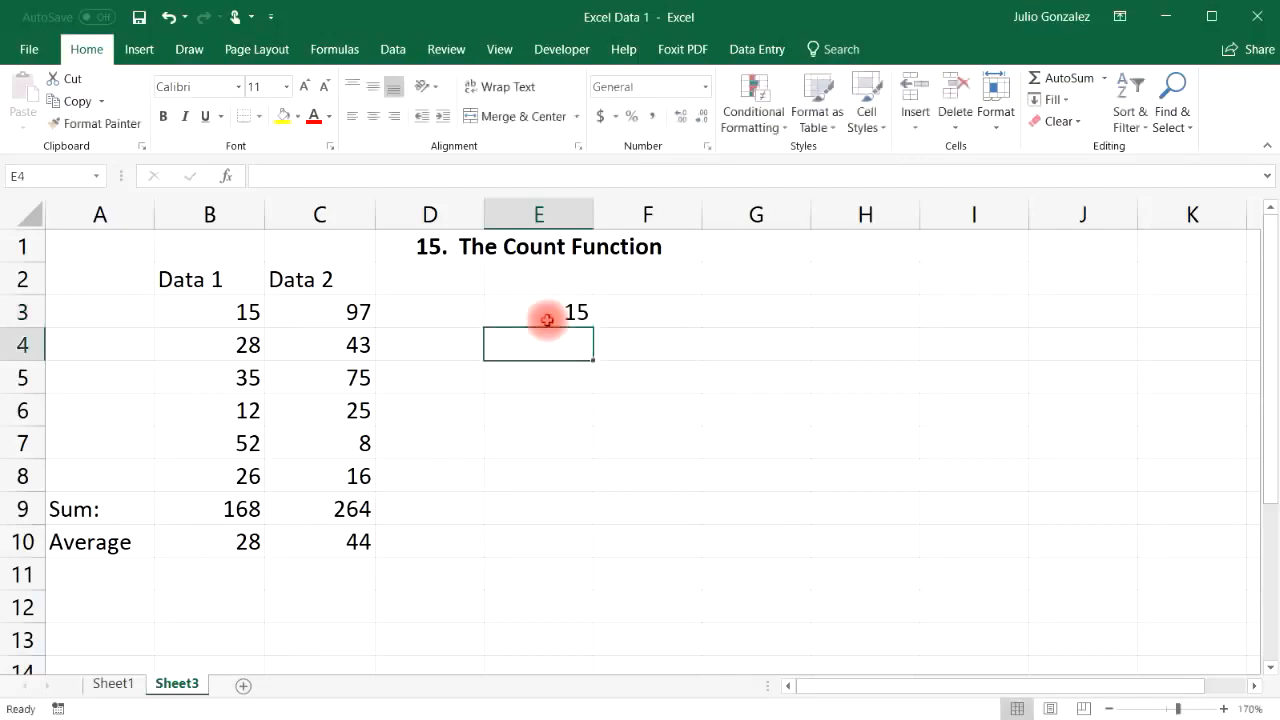
{"action": "type", "text": "26"}
{"action": "key", "text": "Return"}
{"action": "type", "text": "John"}
{"action": "key", "text": "Return"}
{"action": "type", "text": "Sa"}
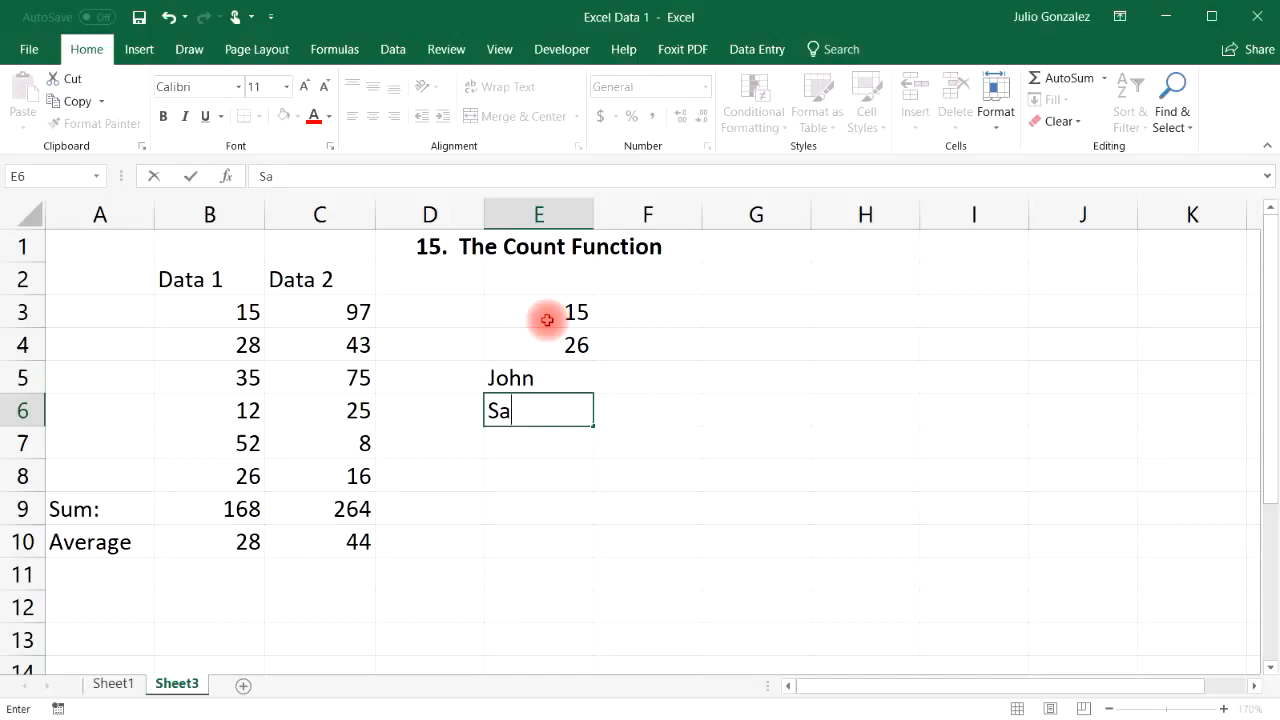
{"action": "key", "text": "Return"}
{"action": "key", "text": "Return"}
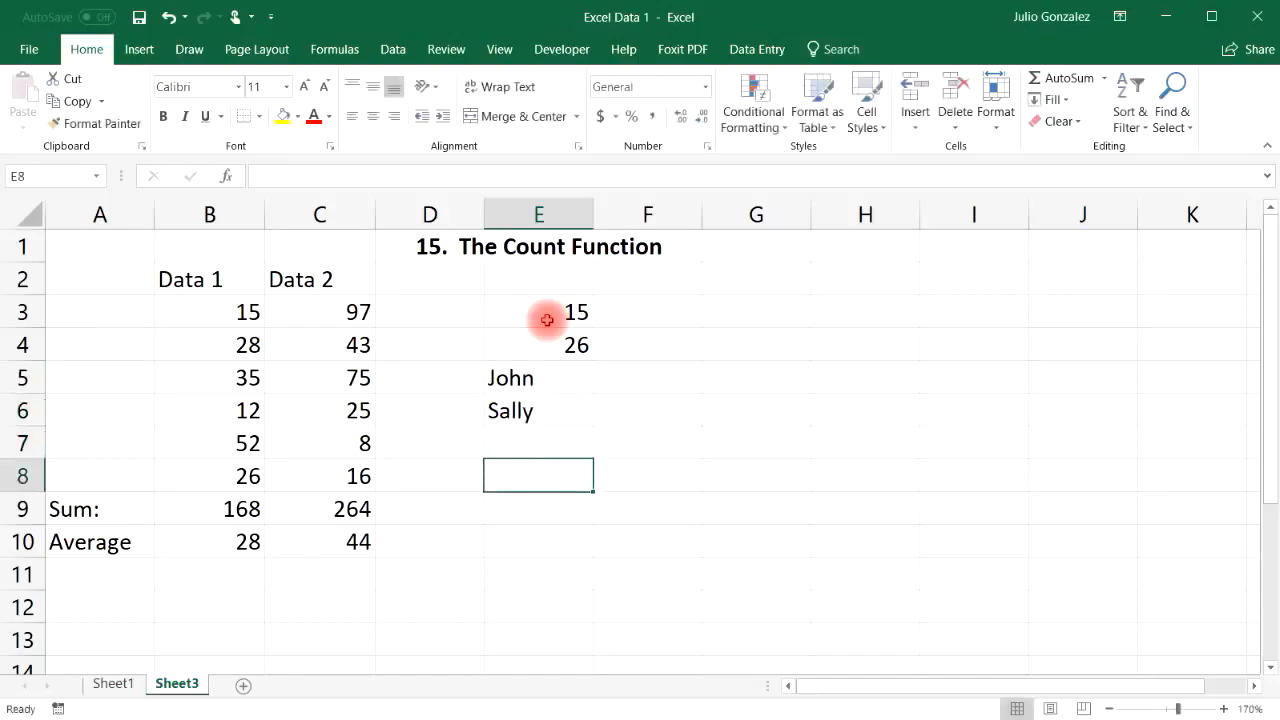
Step: Enter mixed text entries, a first name with "- 75" in E8 and another with "23" in E9, leaving E10 blank
{"action": "type", "text": "Megan - 75"}
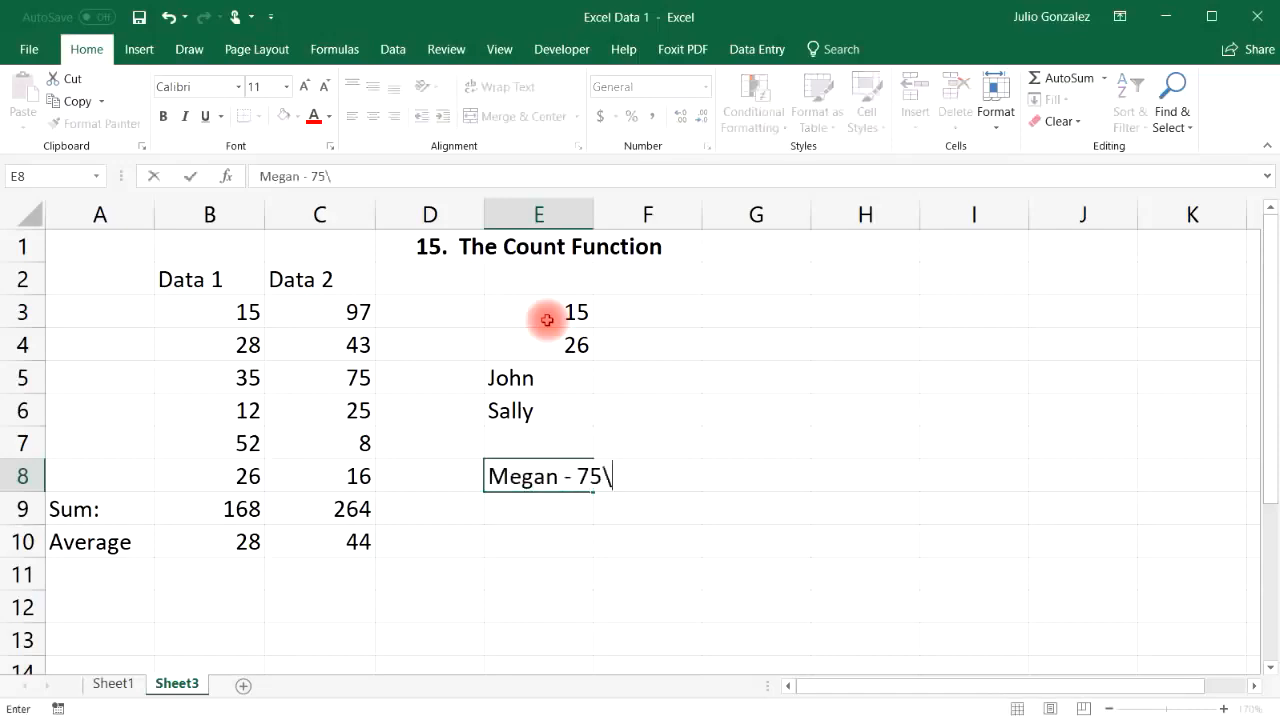
{"action": "key", "text": "Return"}
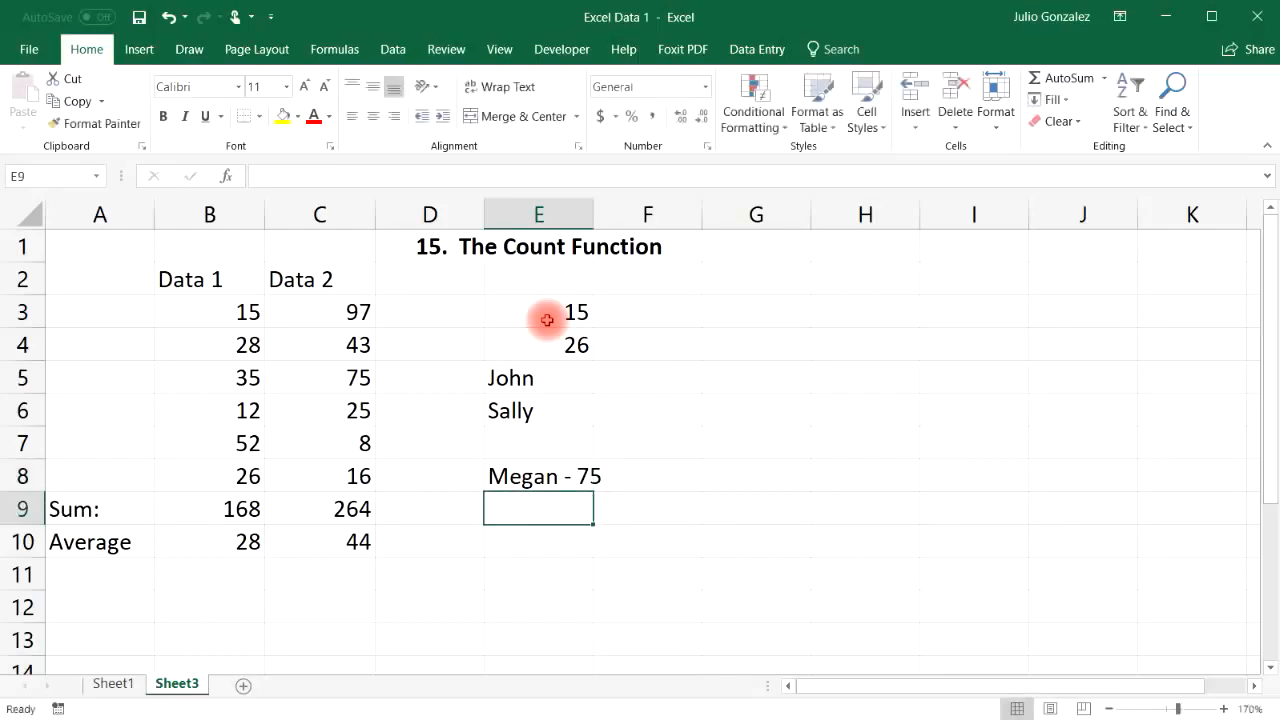
{"action": "type", "text": "Jame"}
{"action": "key", "text": "Return"}
{"action": "key", "text": "Return"}
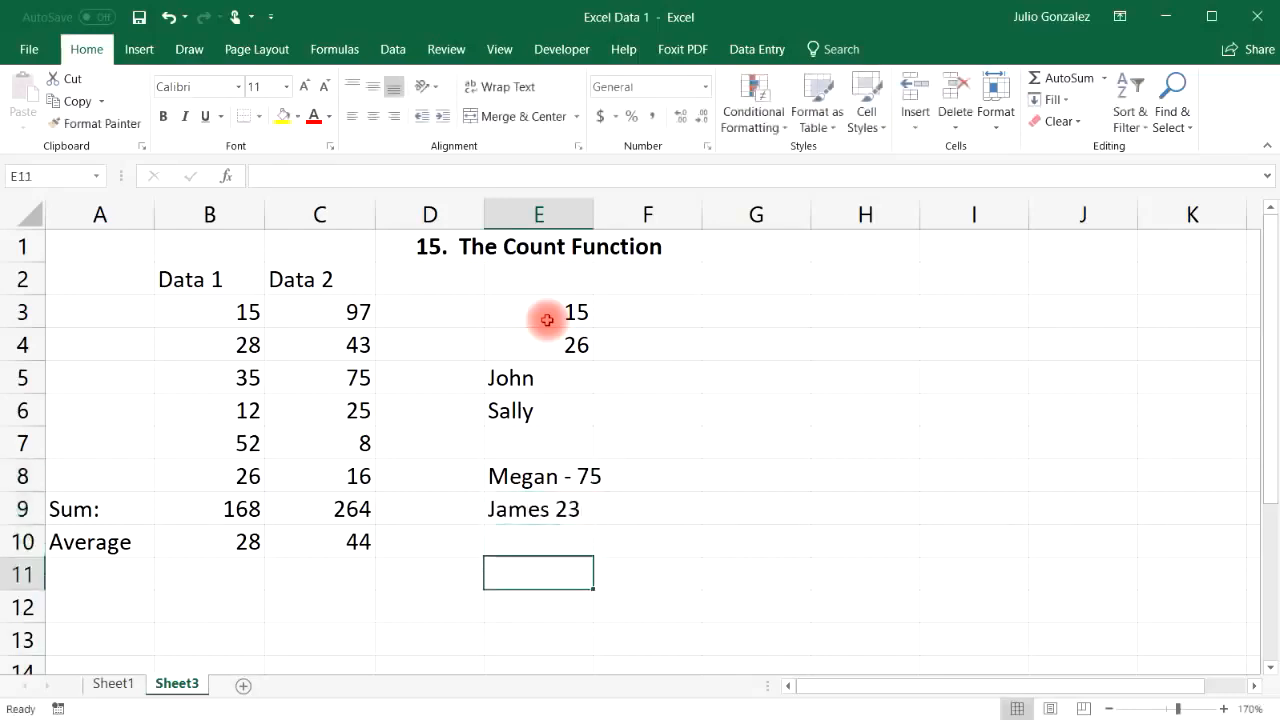
Step: Enter the number 65 in E11 and a first name in E12
{"action": "type", "text": "65"}
{"action": "key", "text": "Return"}
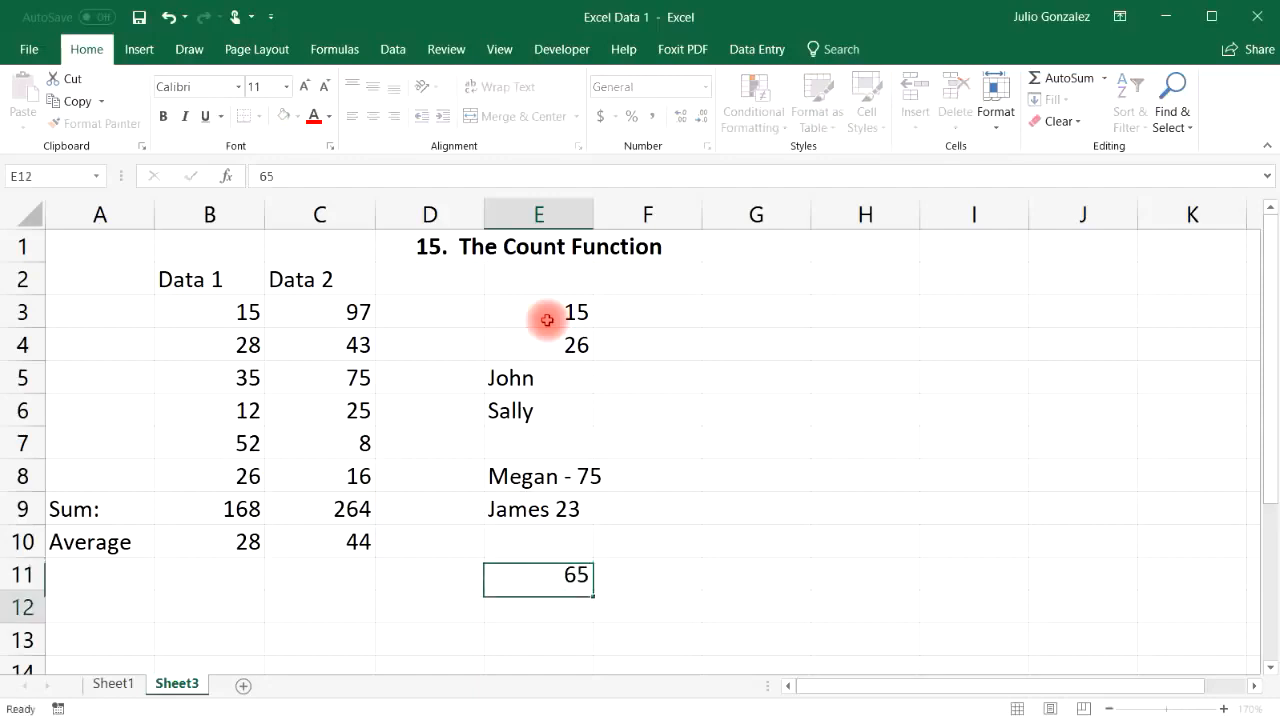
{"action": "type", "text": "Kelly"}
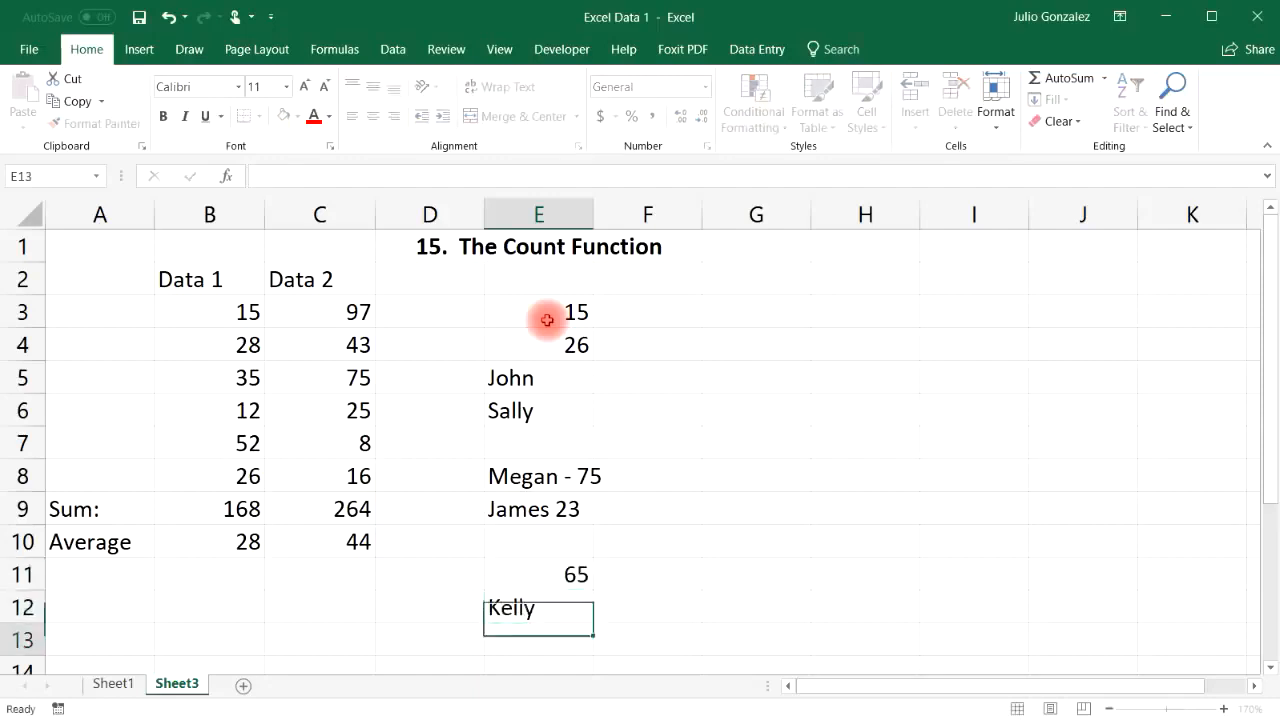
{"action": "key", "text": "Return"}
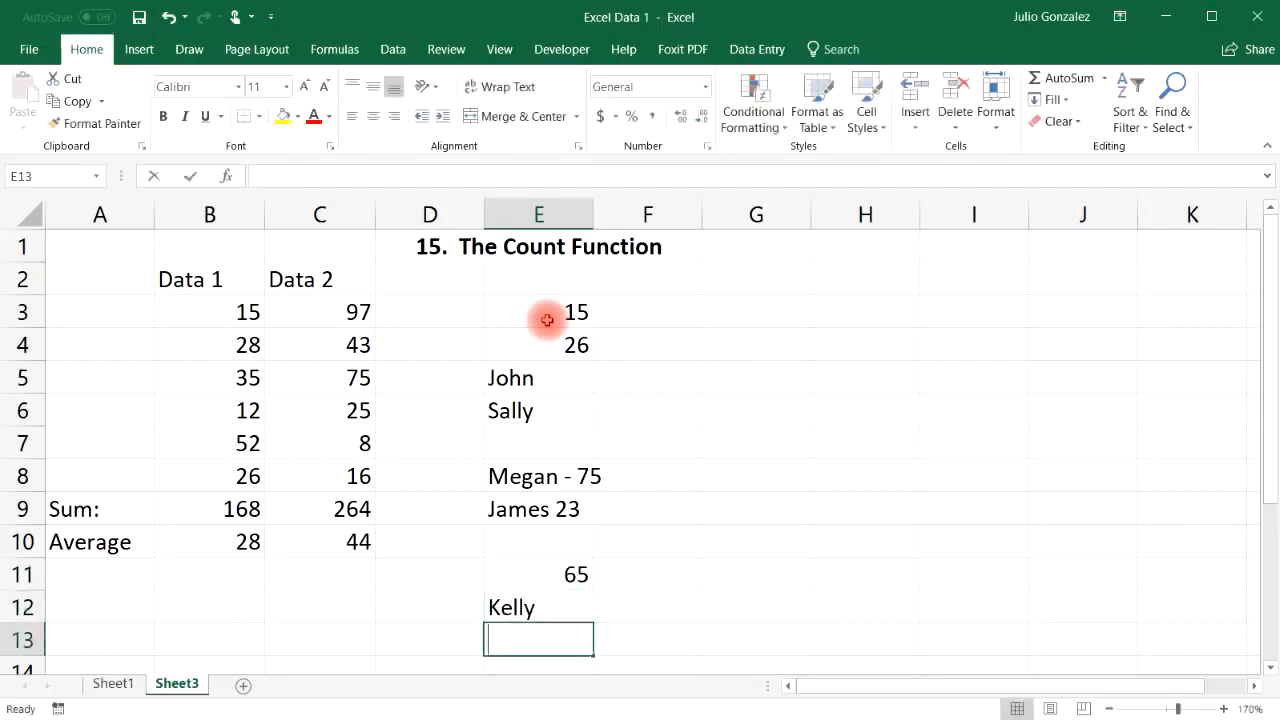
Step: Count the numeric cells in the mixed list in E13 with =COUNT(E3:E12)
{"action": "type", "text": "=count("}
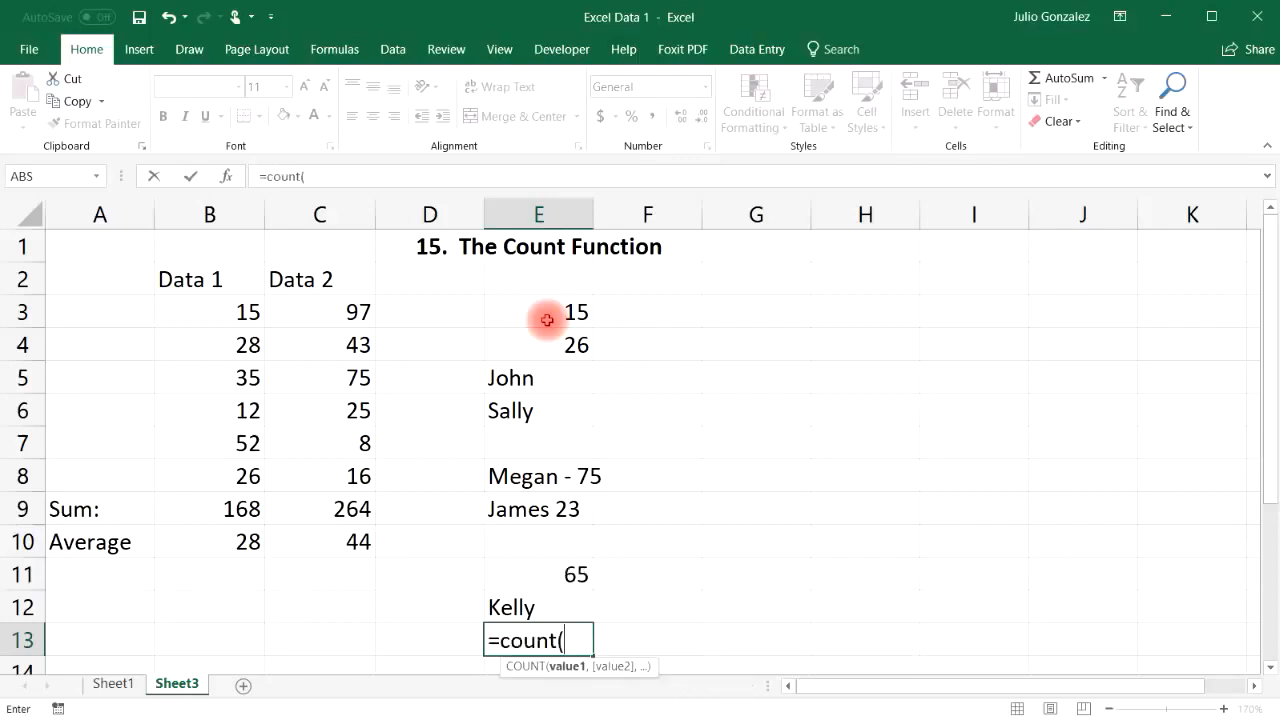
{"action": "left_click_drag", "start_coordinate": [547, 320], "coordinate": [560, 605]}
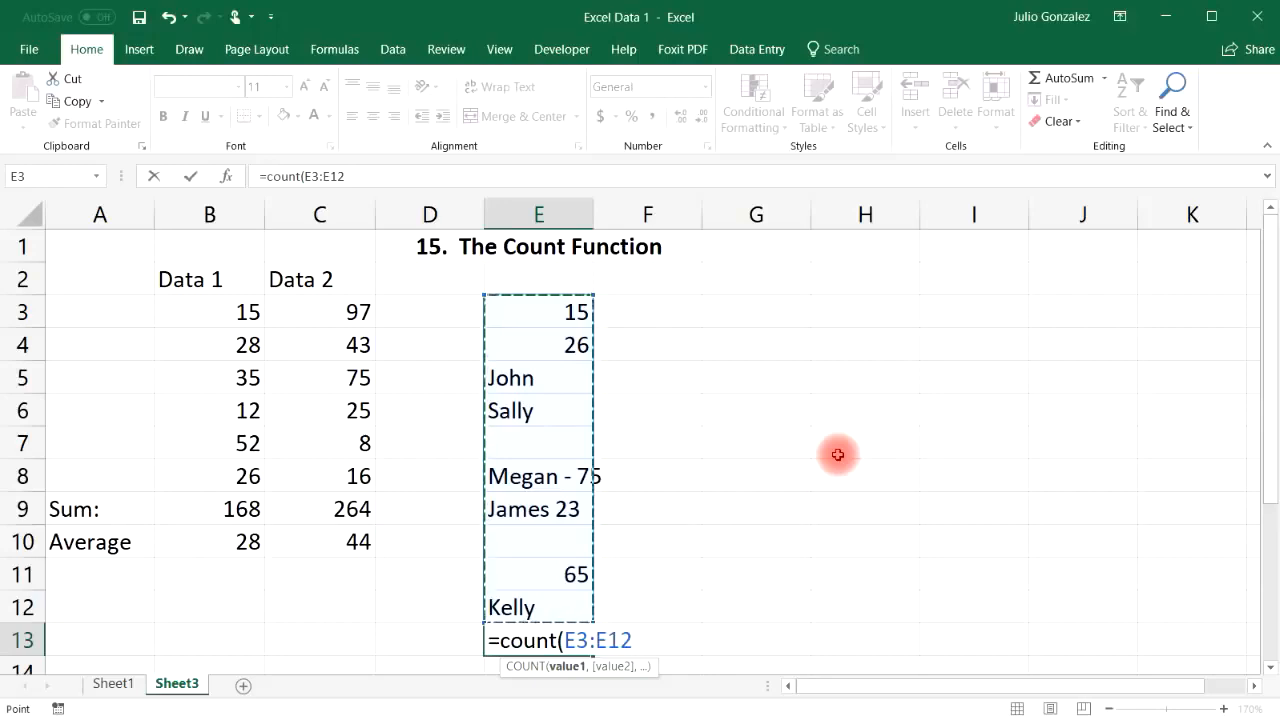
{"action": "type", "text": ")"}
{"action": "key", "text": "Return"}
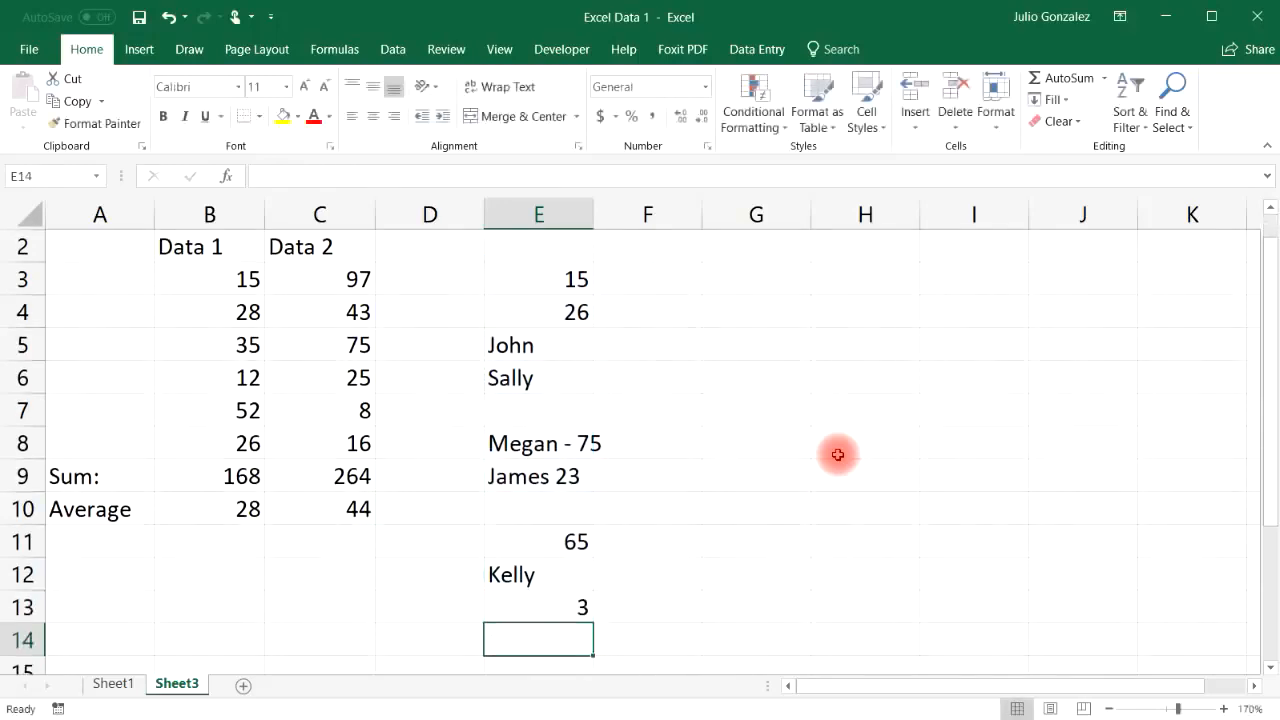
Step: Check the numeric and mixed entries in column E, and widen the column to fit the entry in E8
{"action": "left_click", "coordinate": [562, 280]}
{"action": "left_click", "coordinate": [566, 318]}
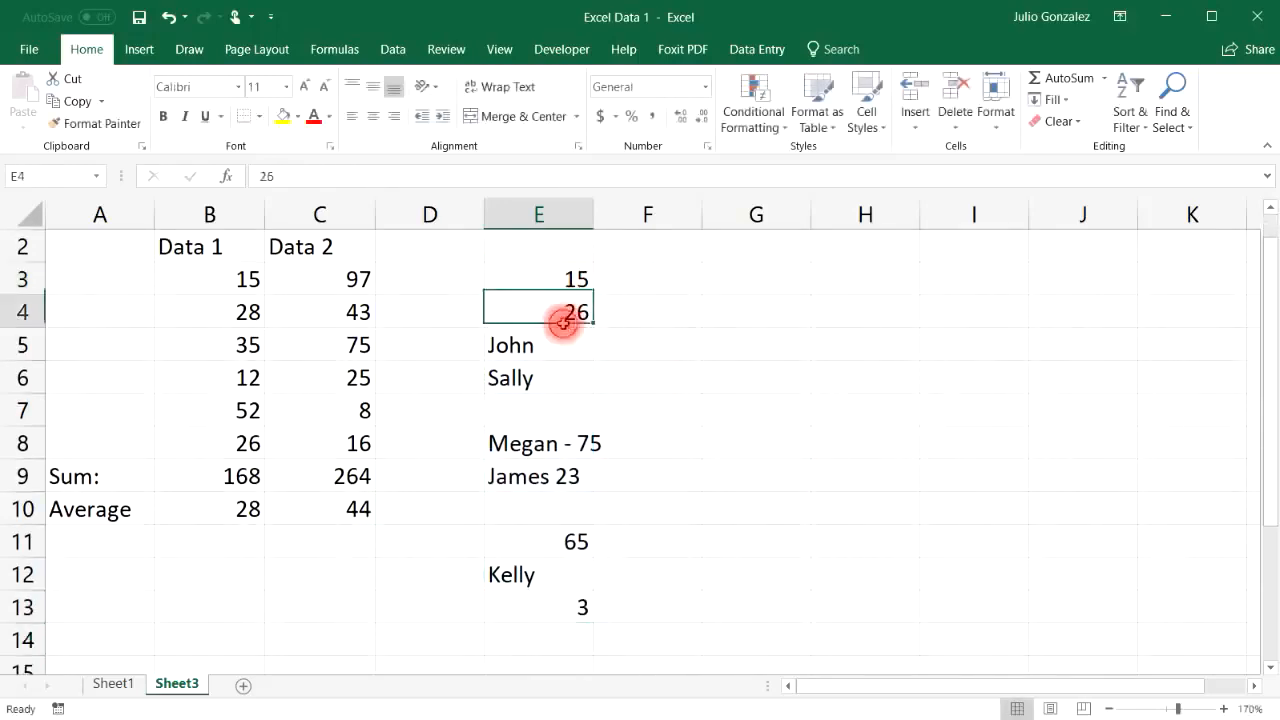
{"action": "left_click", "coordinate": [575, 541]}
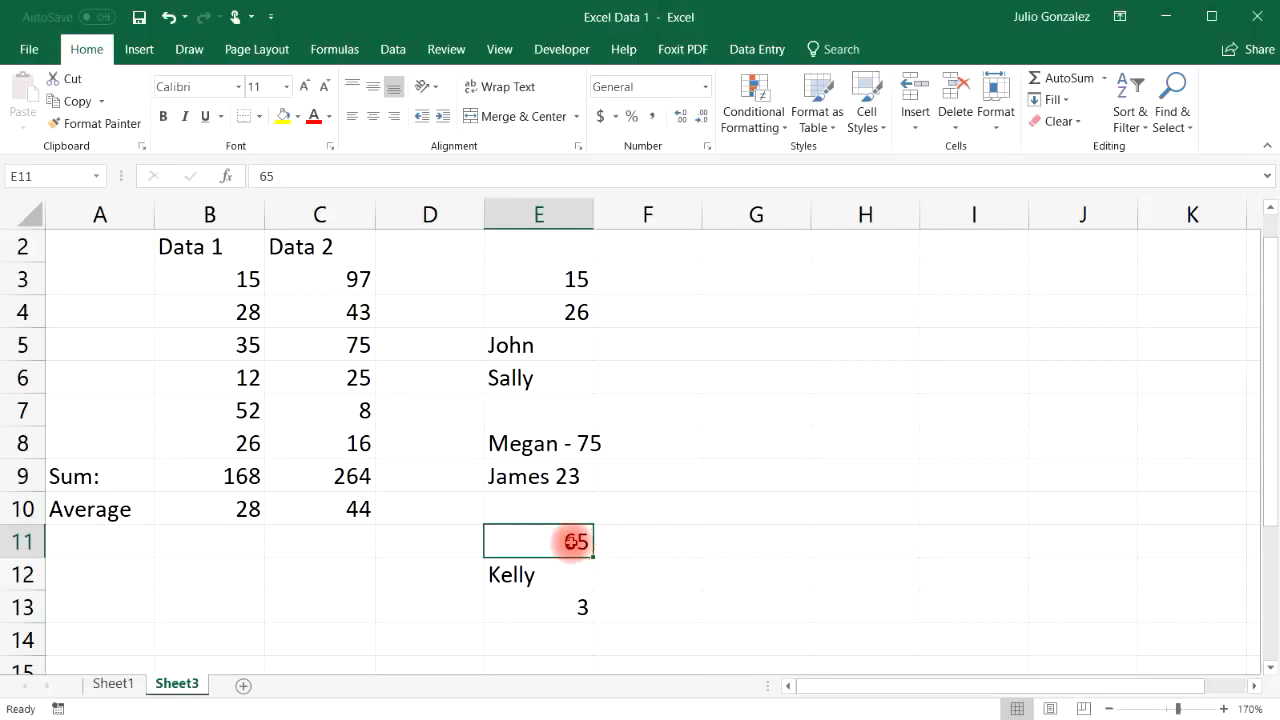
{"action": "left_click", "coordinate": [568, 444]}
{"action": "left_click", "coordinate": [566, 479]}
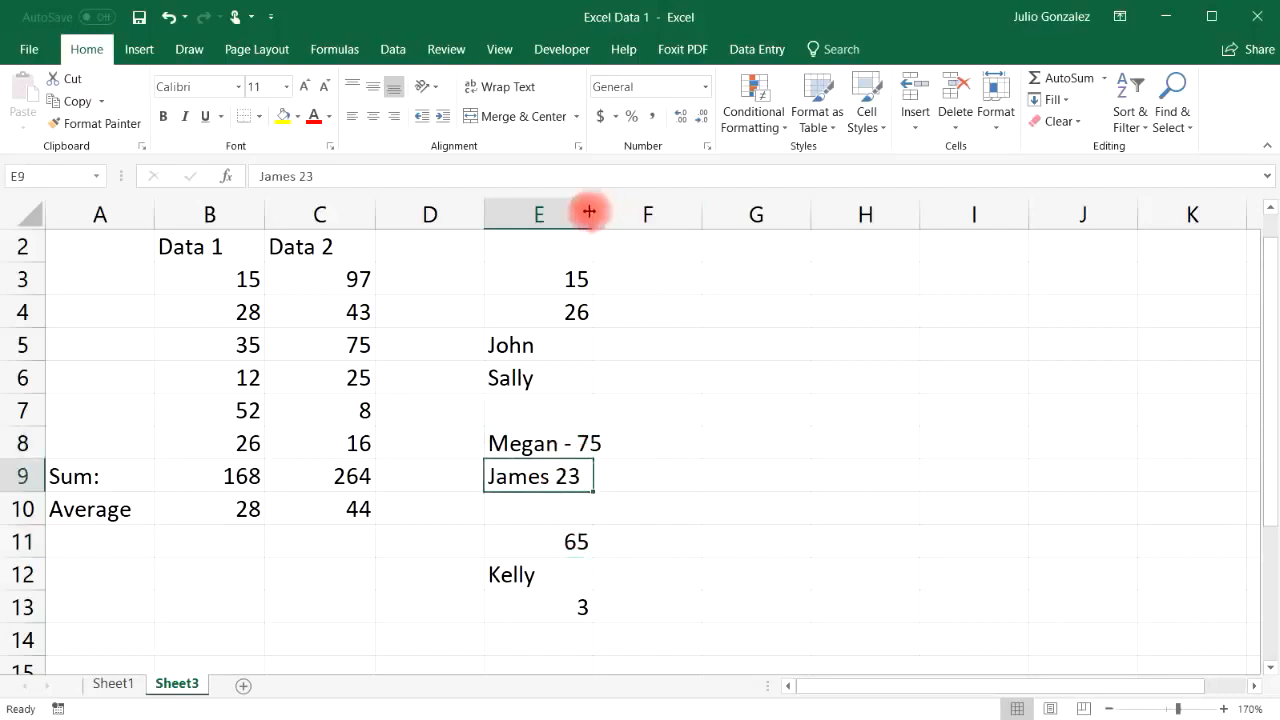
{"action": "left_click_drag", "start_coordinate": [589, 211], "coordinate": [611, 212]}
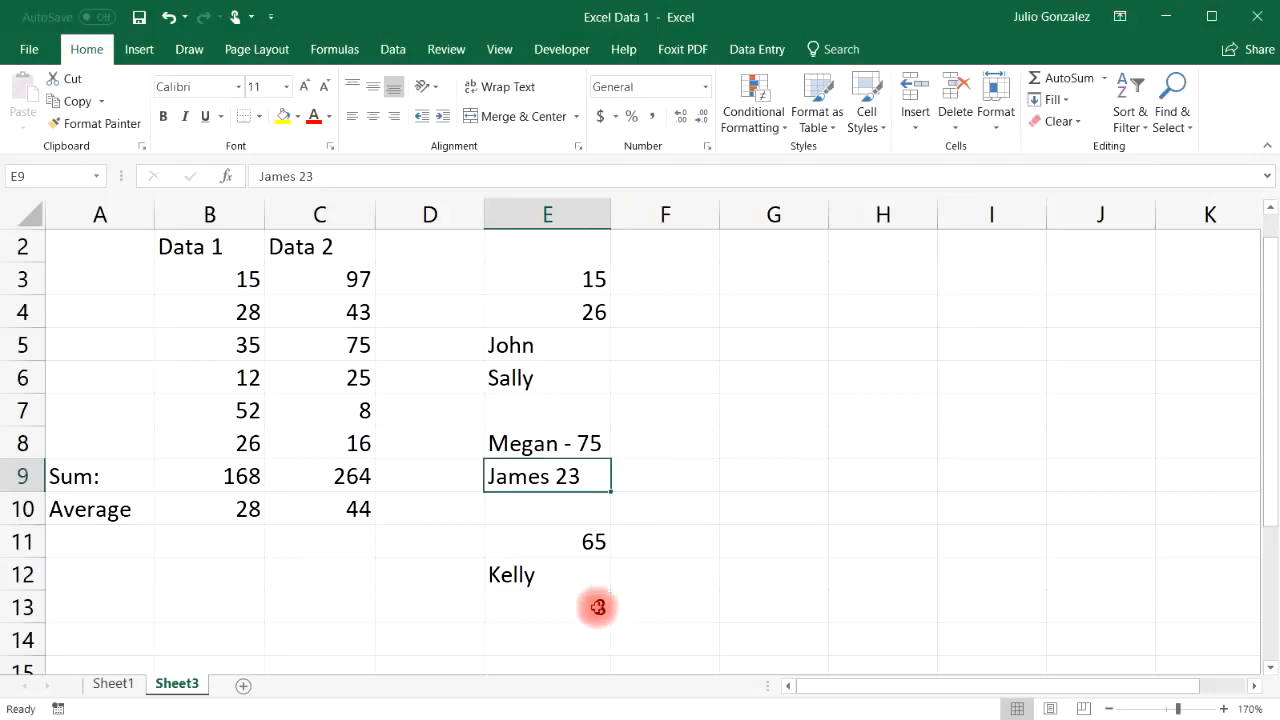
Step: Count the non-empty cells of the mixed list in E13 with =COUNTA(E3:E12)
{"action": "left_click", "coordinate": [594, 605]}
{"action": "type", "text": "=count"}
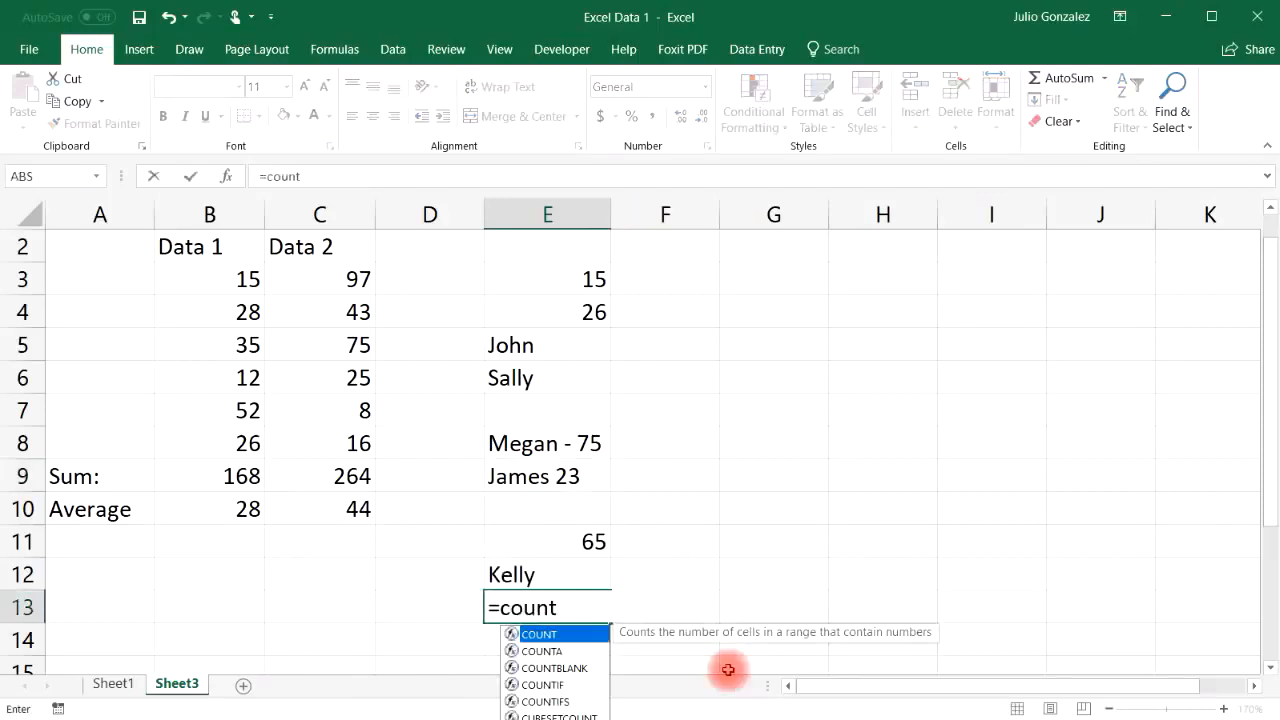
{"action": "type", "text": "A"}
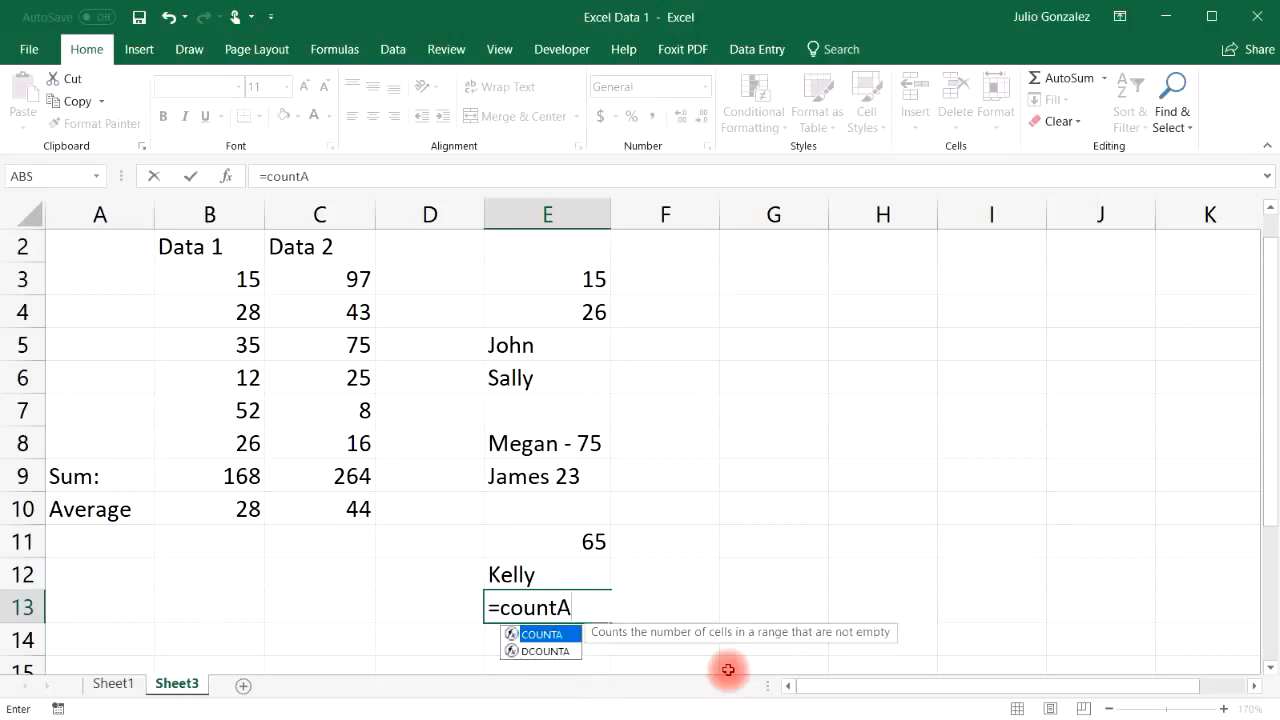
{"action": "type", "text": "("}
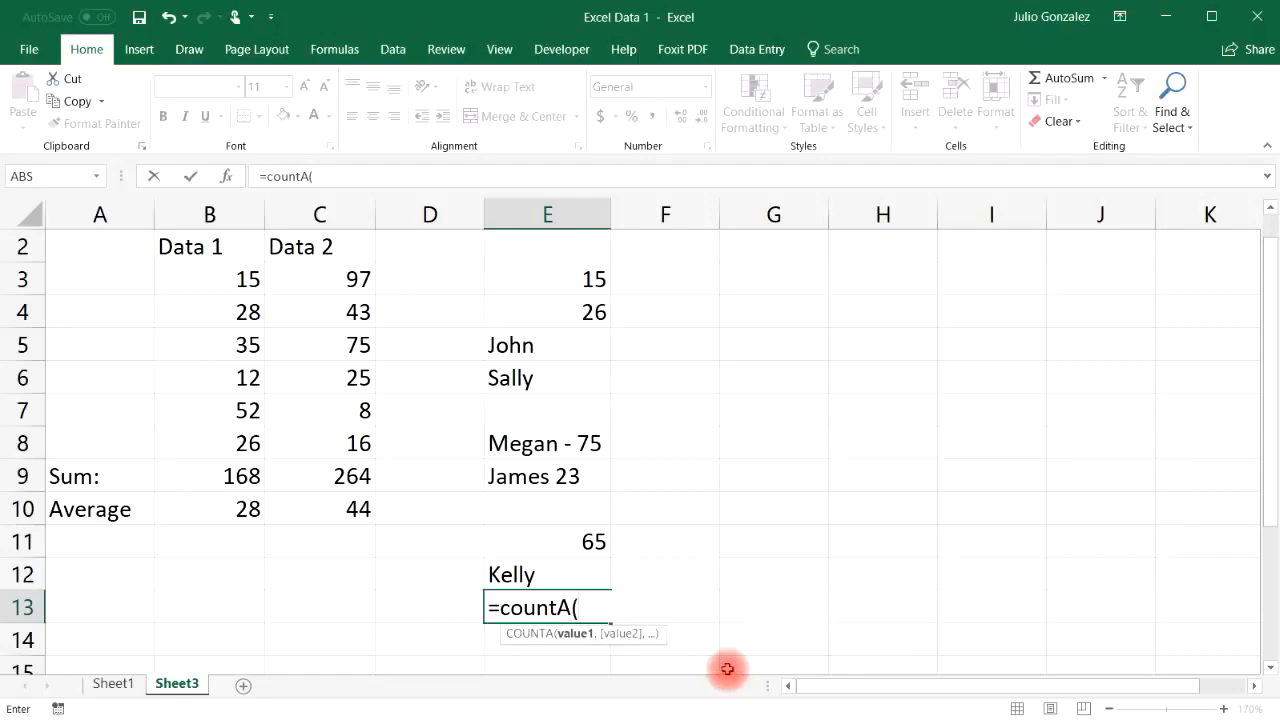
{"action": "scroll", "coordinate": [586, 386], "scroll_direction": "up", "scroll_amount": 1}
{"action": "left_click_drag", "start_coordinate": [558, 314], "coordinate": [560, 606]}
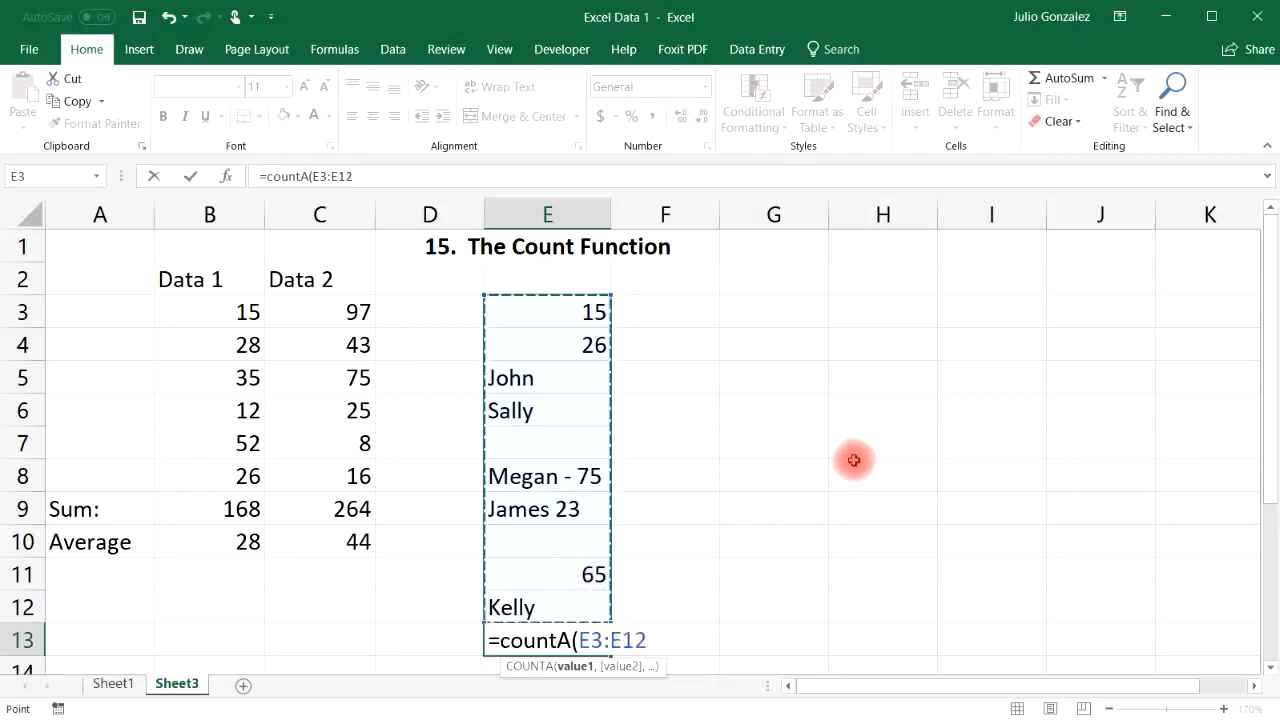
{"action": "type", "text": ")"}
{"action": "key", "text": "Return"}
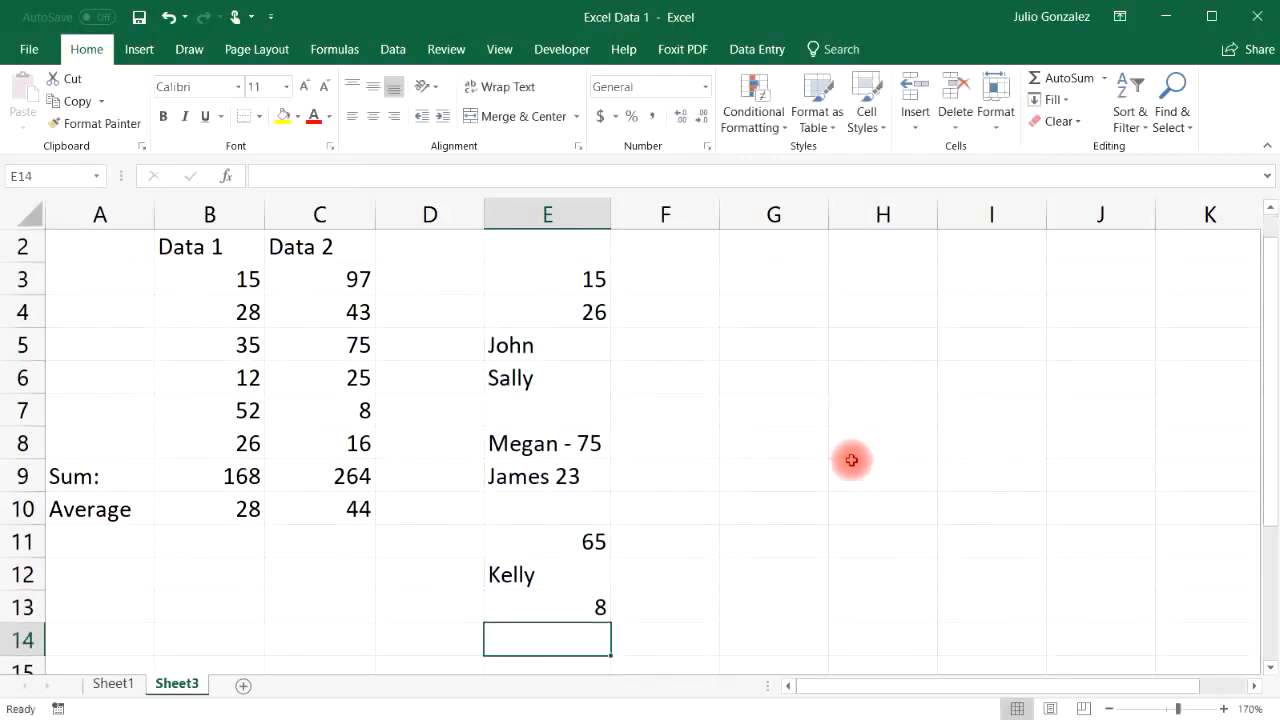
Step: Examine the filled cells and the blank cells E7 and E10 in the list in column E against the count
{"action": "scroll", "coordinate": [817, 451], "scroll_direction": "up", "scroll_amount": 1}
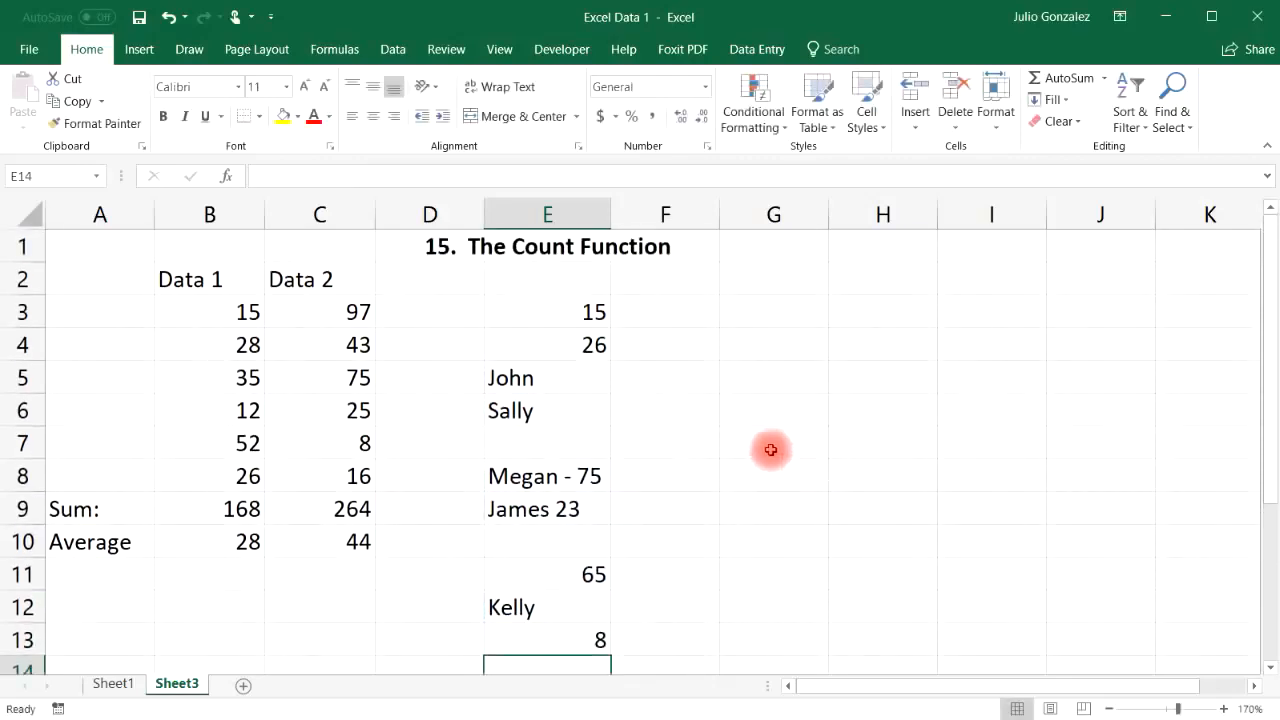
{"action": "left_click", "coordinate": [578, 316]}
{"action": "left_click", "coordinate": [566, 346]}
{"action": "left_click", "coordinate": [551, 376]}
{"action": "left_click", "coordinate": [538, 420]}
{"action": "left_click", "coordinate": [563, 480]}
{"action": "left_click", "coordinate": [563, 510]}
{"action": "left_click", "coordinate": [566, 578]}
{"action": "left_click", "coordinate": [585, 607]}
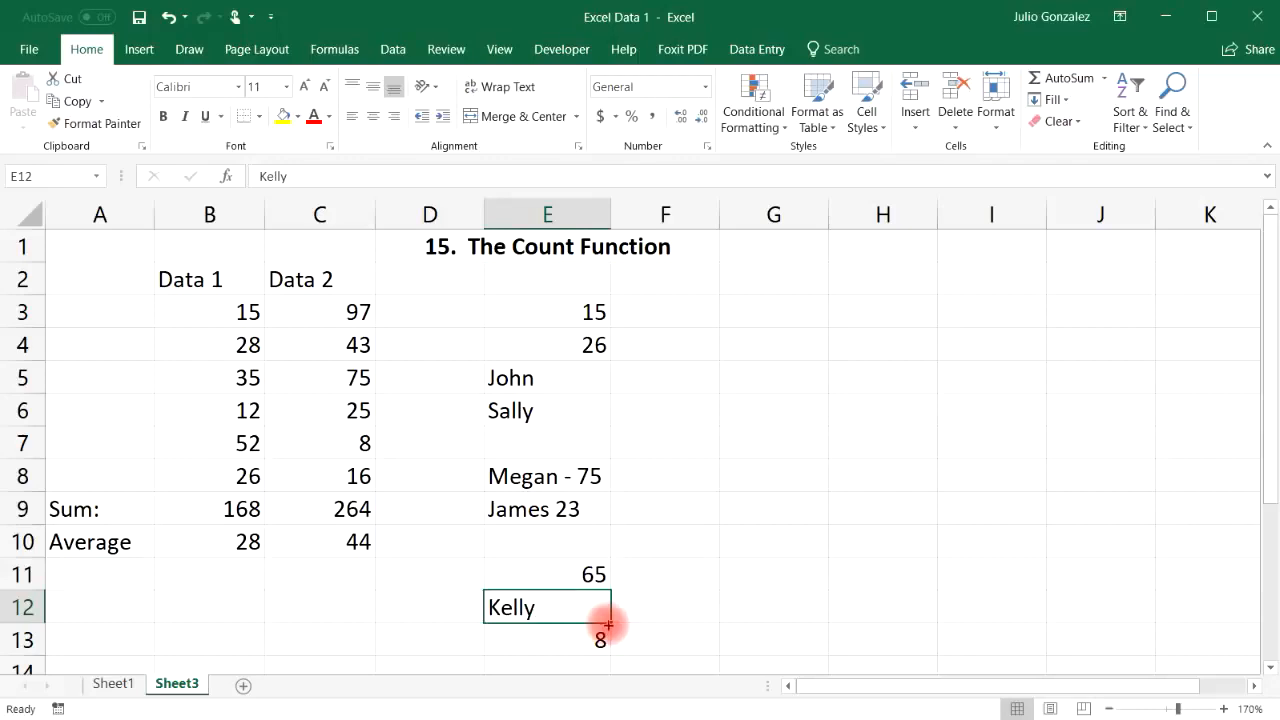
{"action": "left_click", "coordinate": [566, 442]}
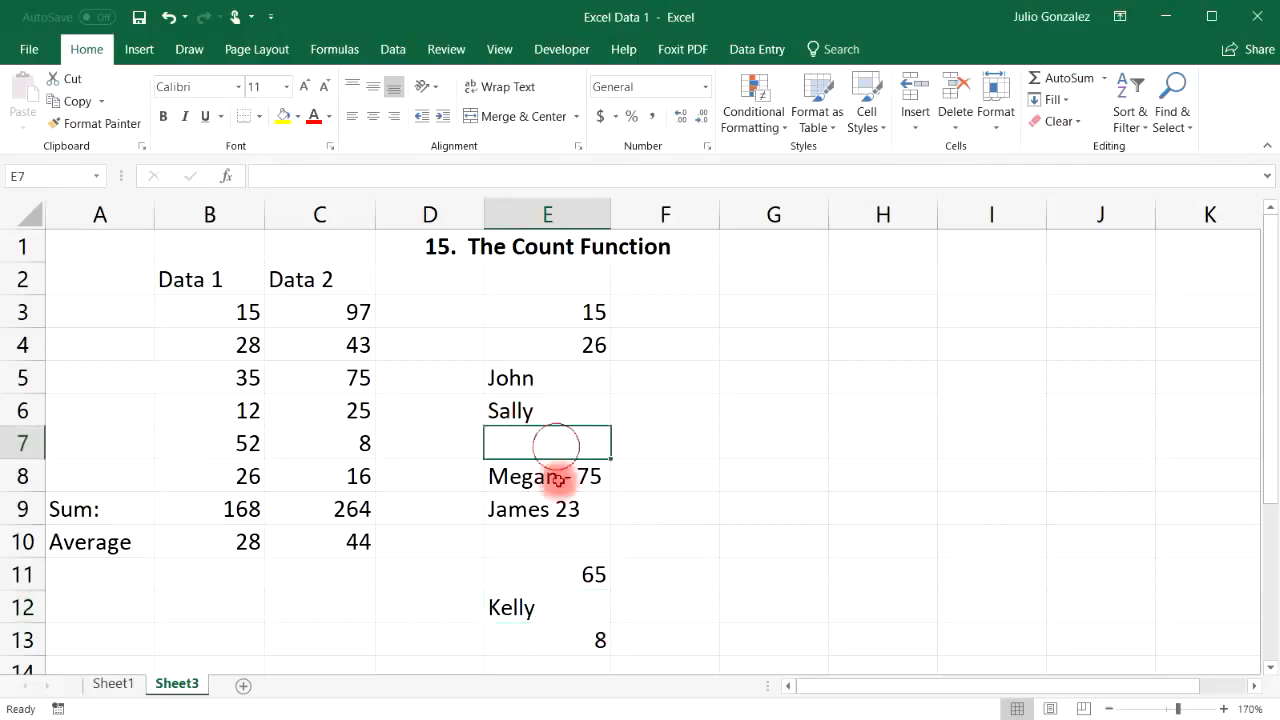
{"action": "left_click", "coordinate": [550, 548]}
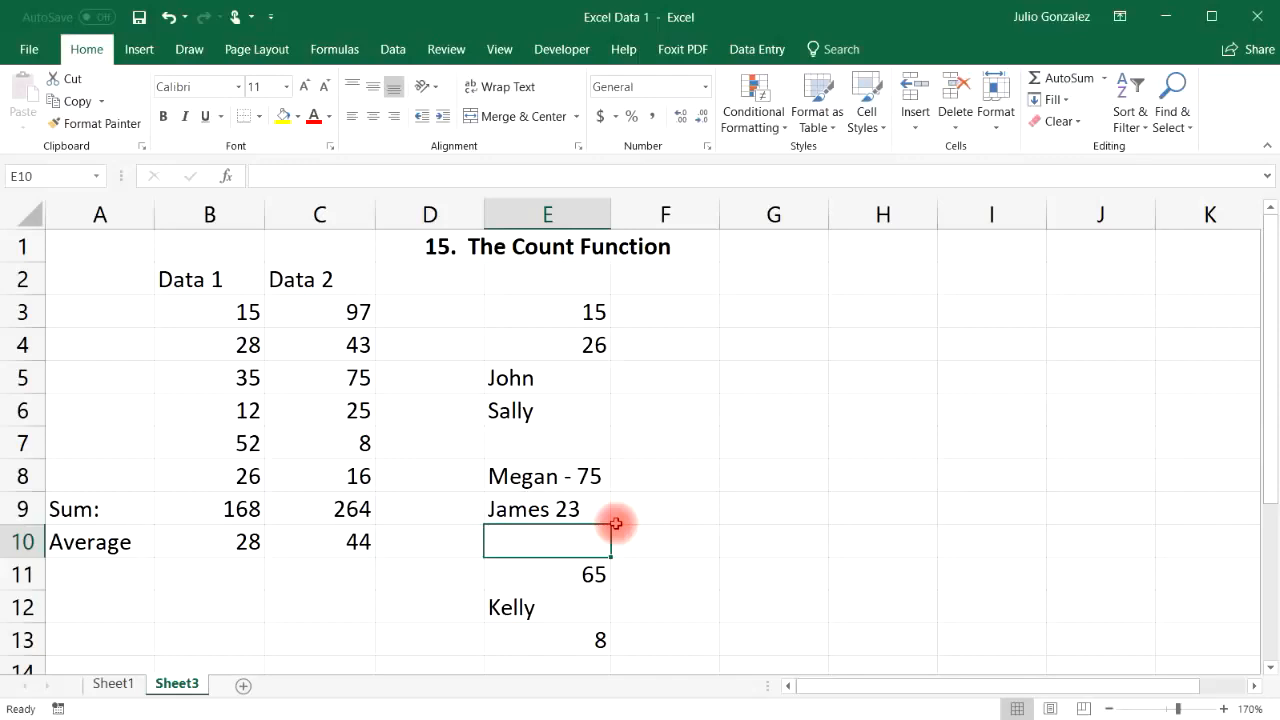
Step: Count the blank cells in E13 with =COUNTBLANK(E2:E12), and check the empty cells E2, E7 and E10
{"action": "left_click", "coordinate": [564, 630]}
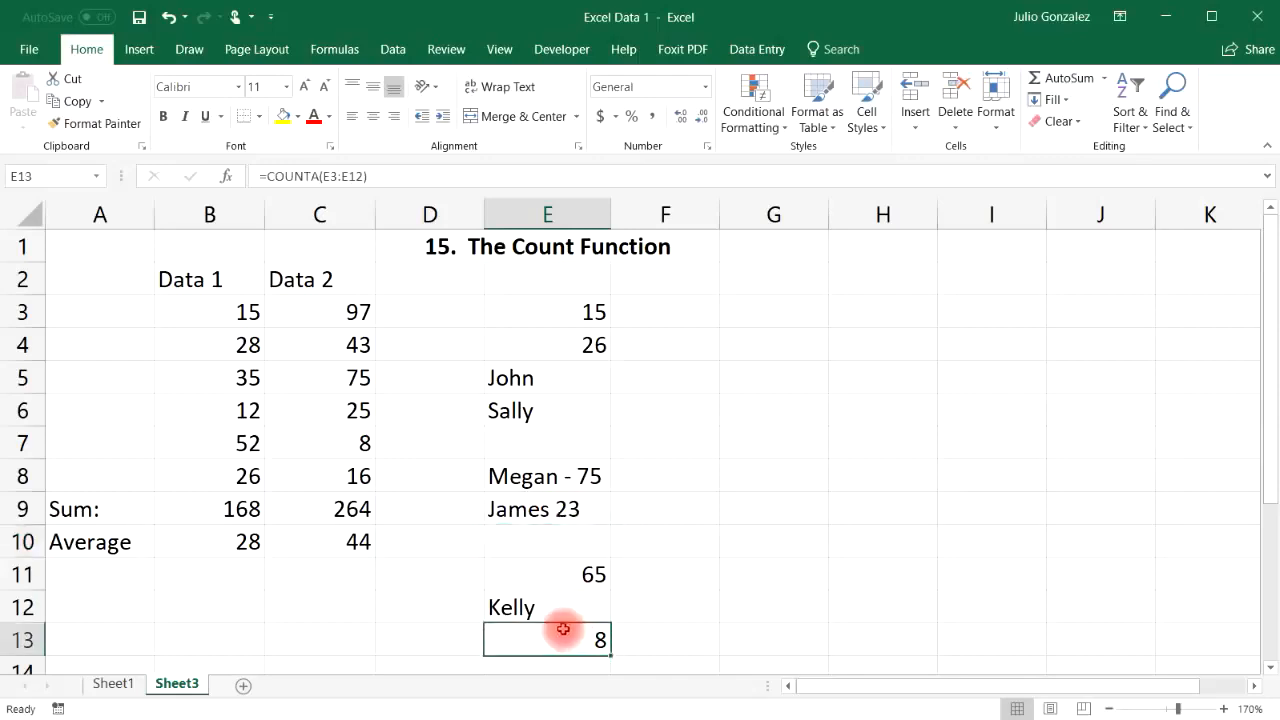
{"action": "type", "text": "=count"}
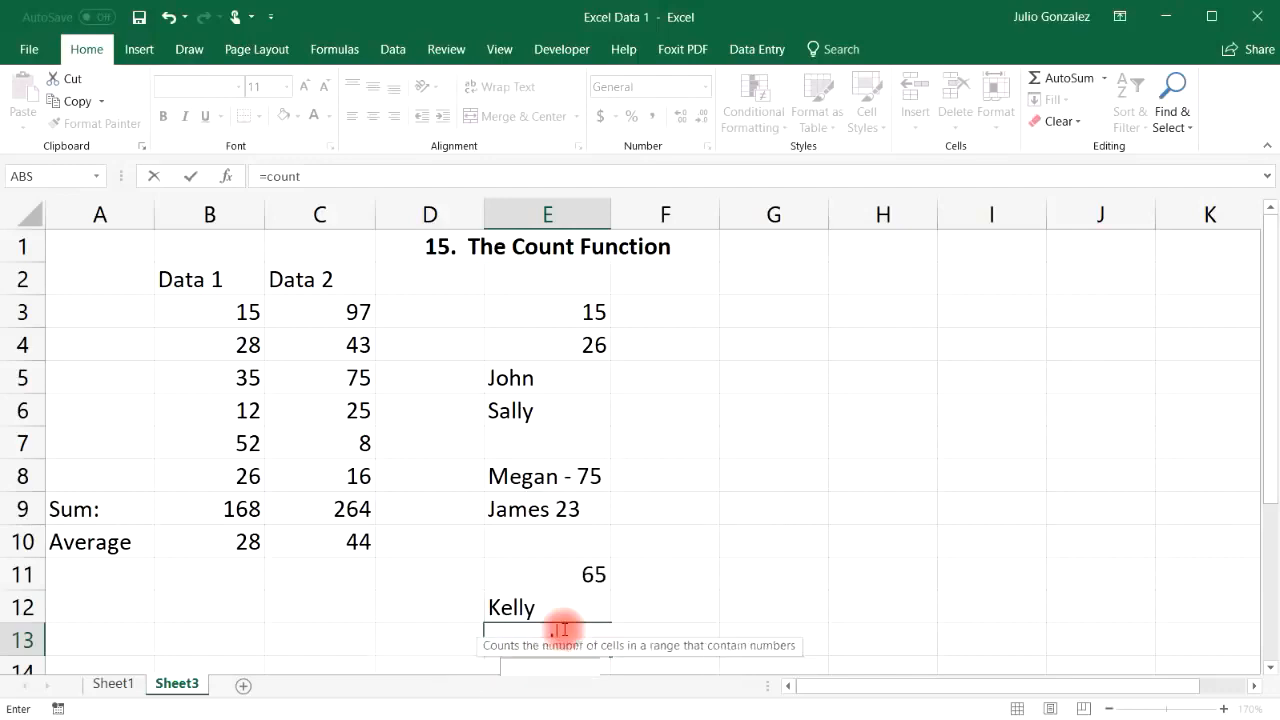
{"action": "type", "text": "blank"}
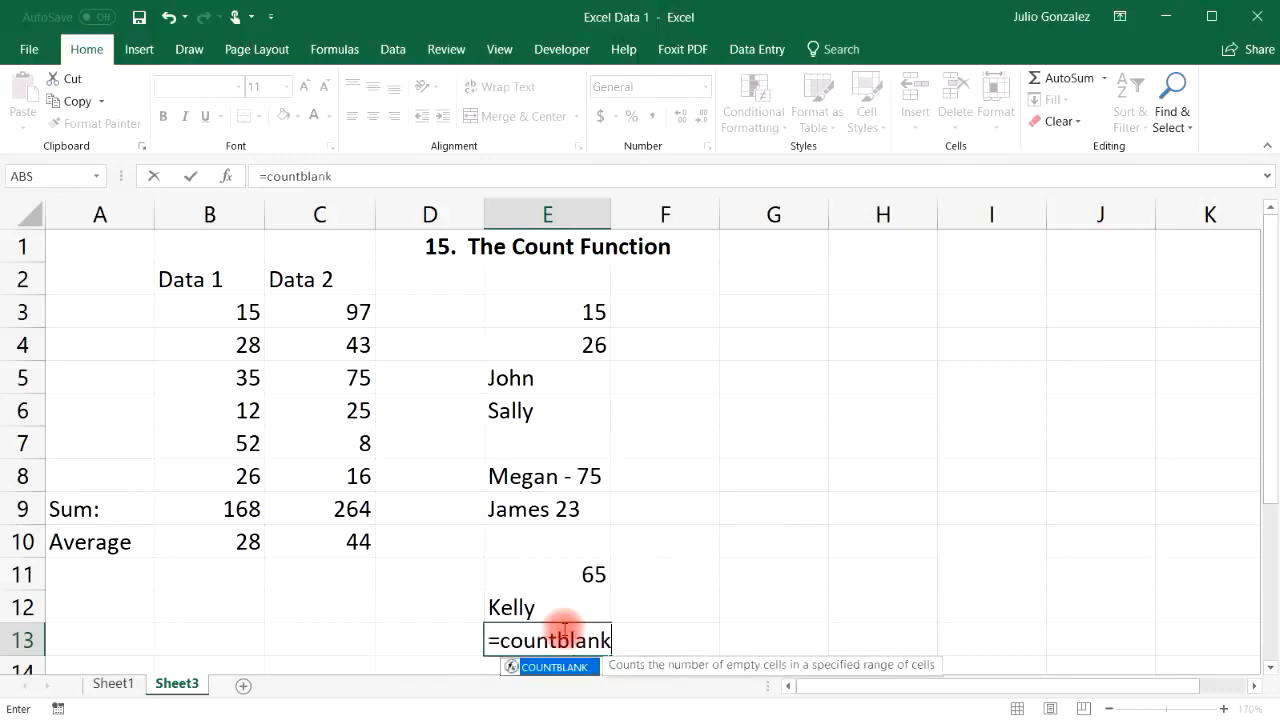
{"action": "type", "text": "("}
{"action": "key", "text": "BackSpace"}
{"action": "type", "text": "("}
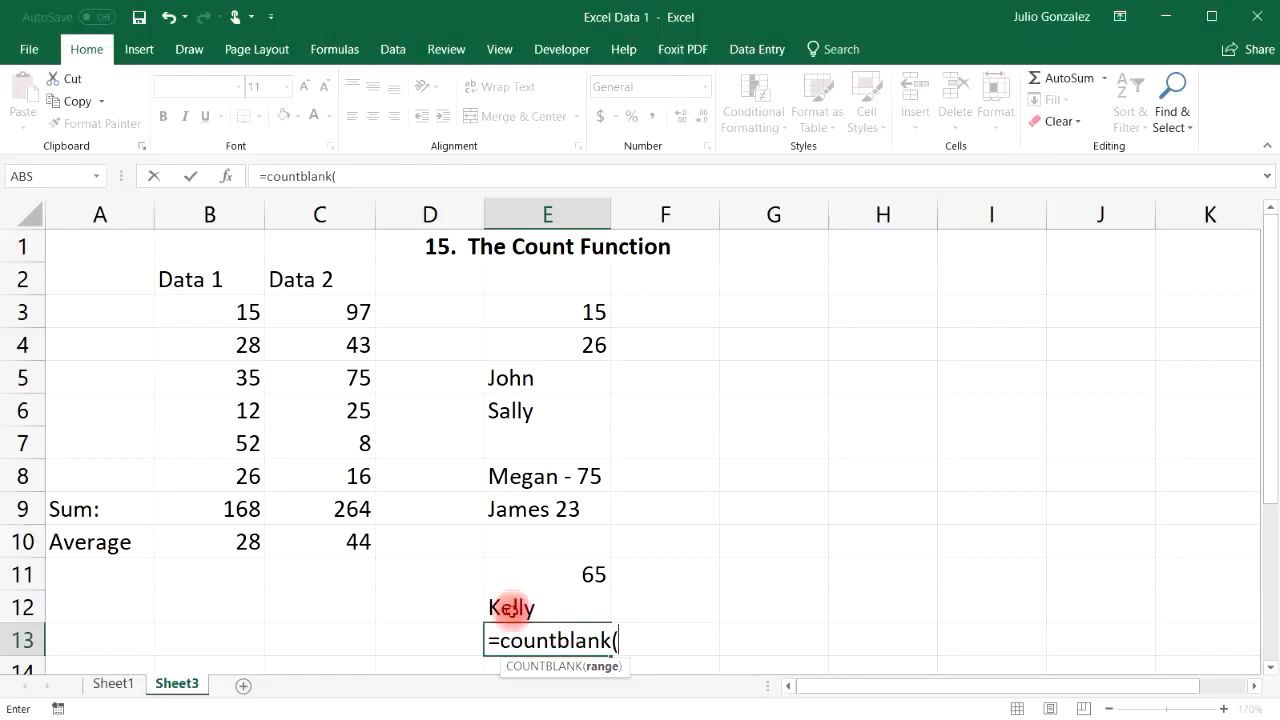
{"action": "left_click_drag", "start_coordinate": [552, 279], "coordinate": [557, 609]}
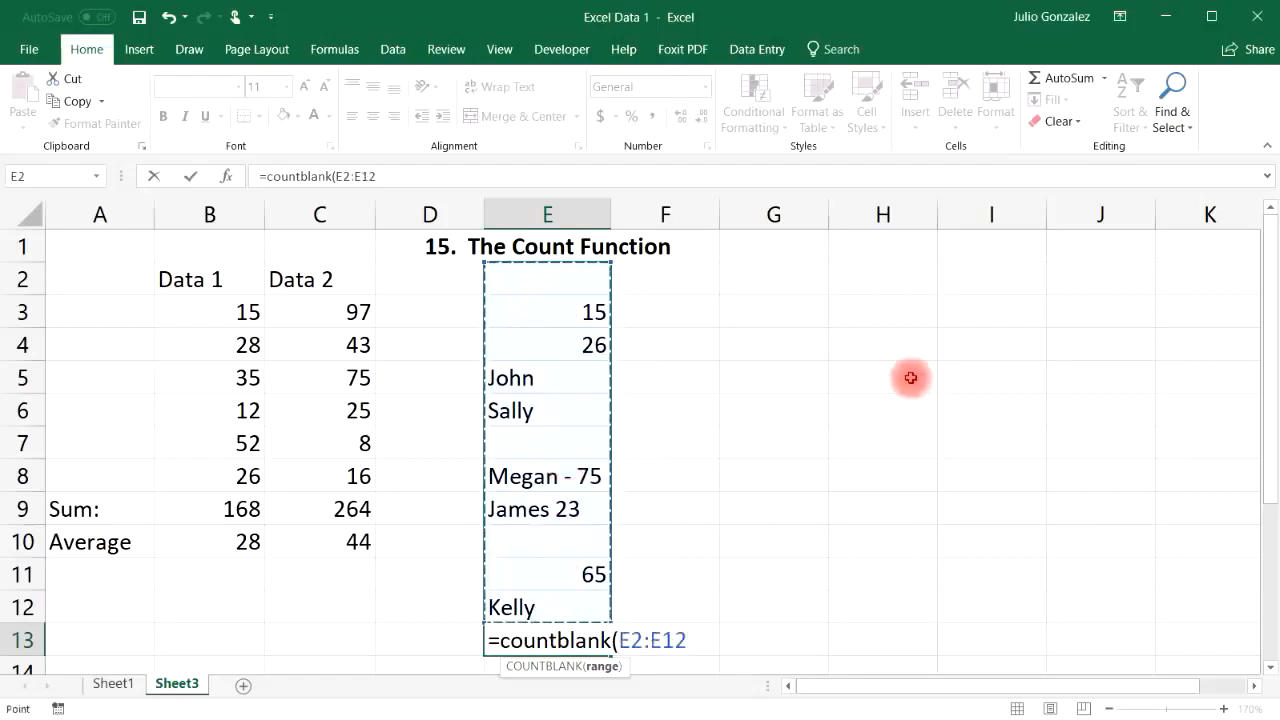
{"action": "key", "text": "ctrl+Return"}
{"action": "key", "text": "Return"}
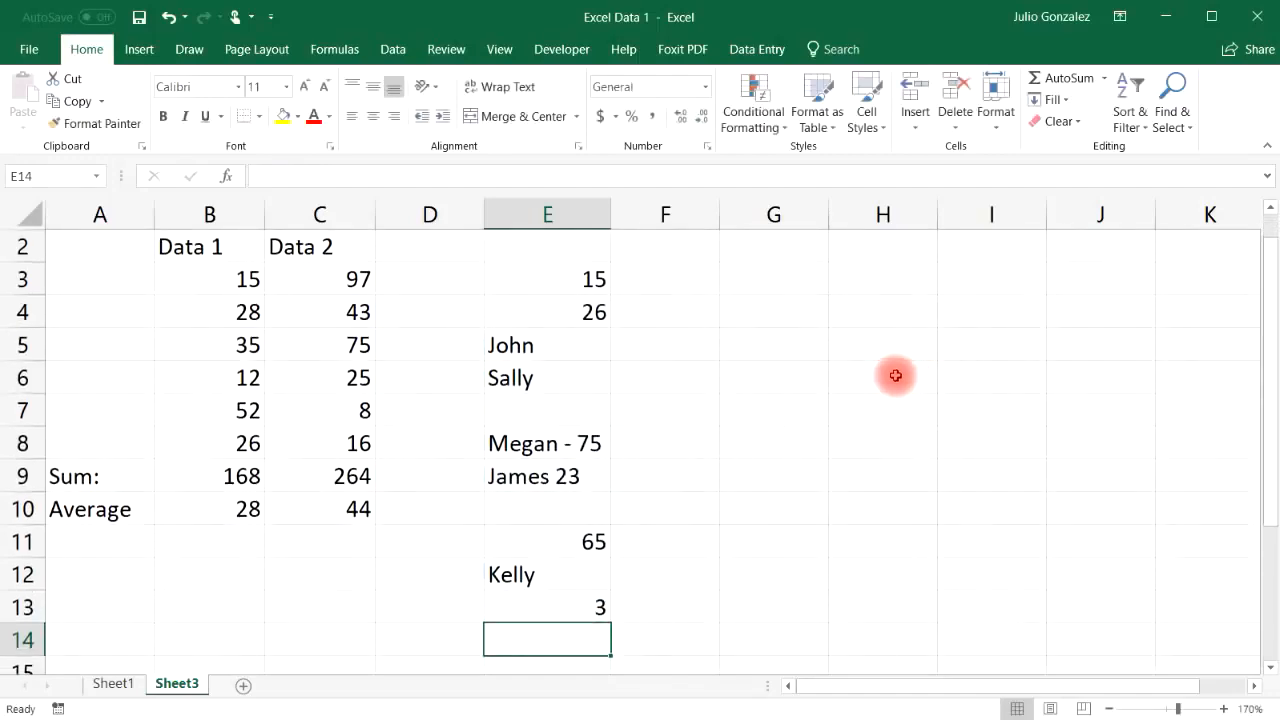
{"action": "scroll", "coordinate": [894, 371], "scroll_direction": "up", "scroll_amount": 1}
{"action": "left_click", "coordinate": [564, 279]}
{"action": "left_click", "coordinate": [577, 443]}
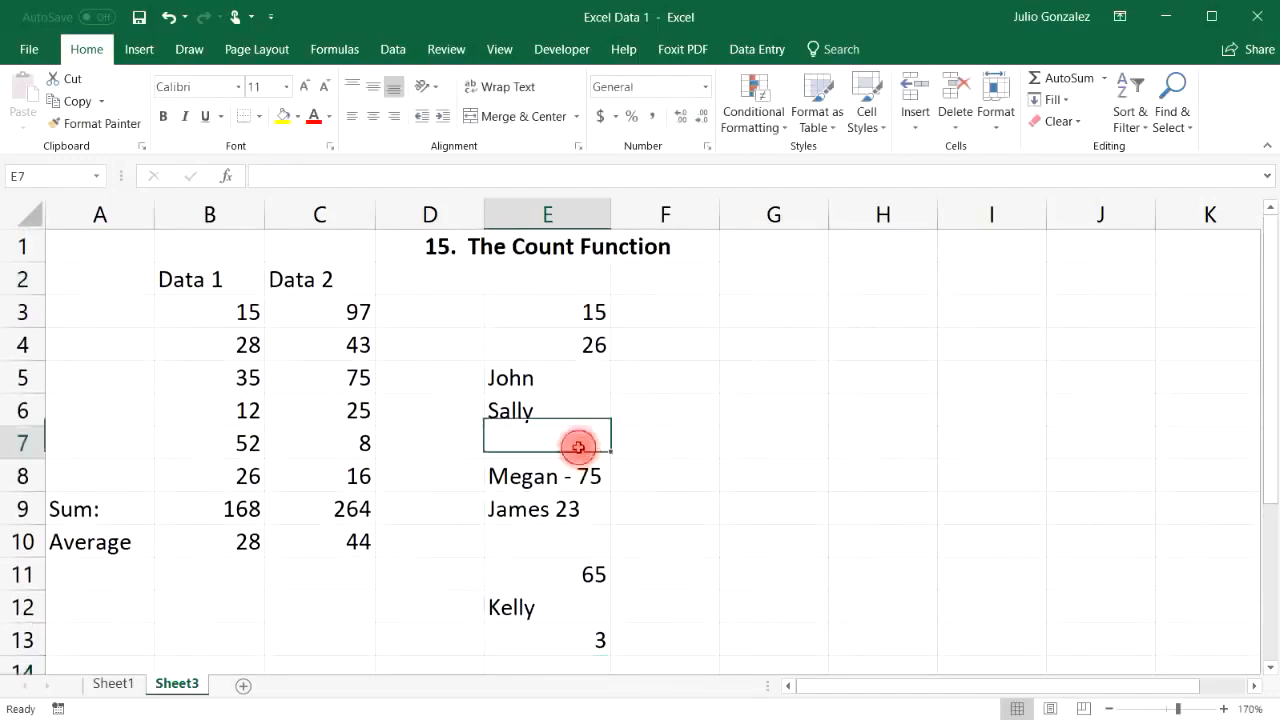
{"action": "left_click", "coordinate": [578, 532]}
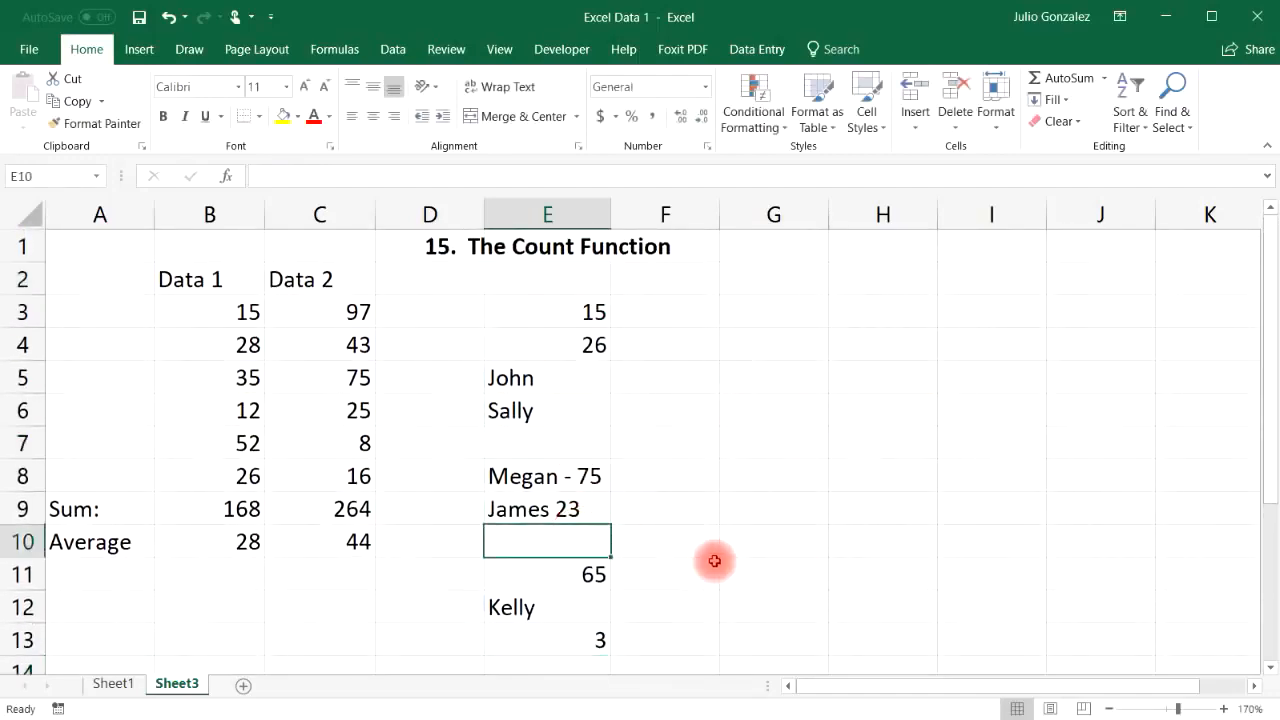
Step: Clear the mixed list and its count from E3:E13
{"action": "left_click_drag", "start_coordinate": [537, 314], "coordinate": [586, 663]}
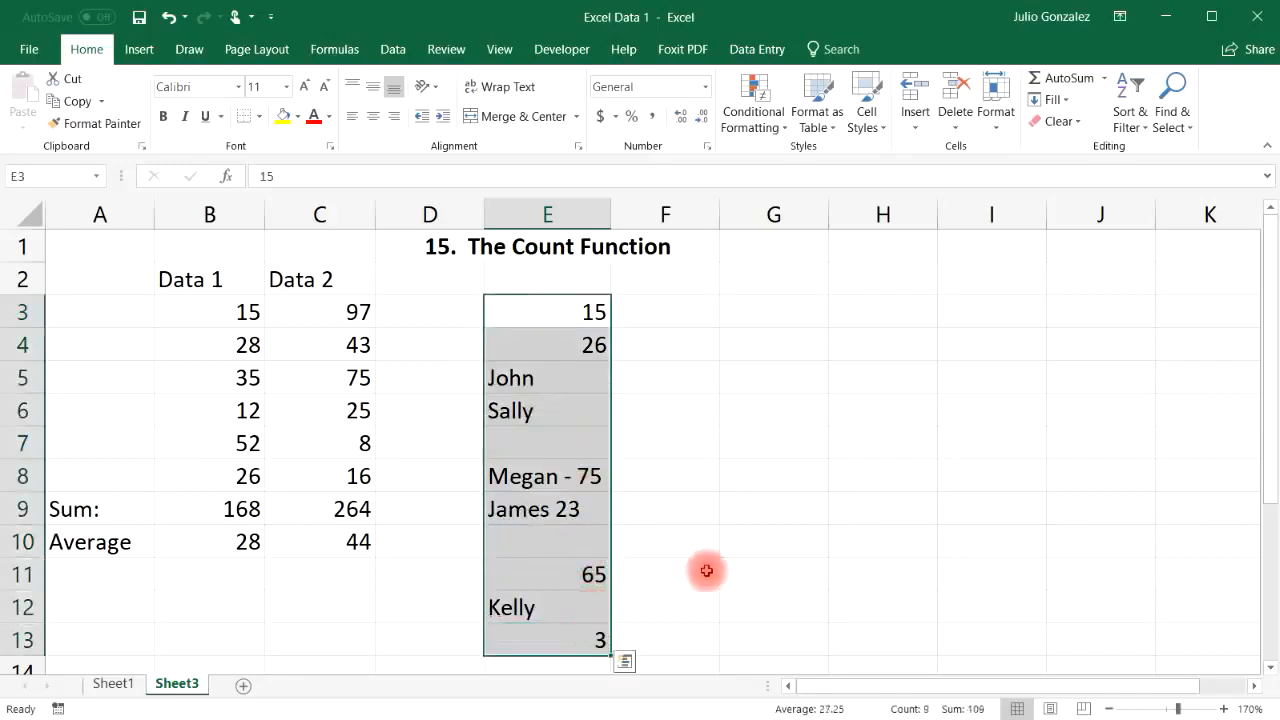
{"action": "key", "text": "Delete"}
{"action": "left_click", "coordinate": [684, 387]}
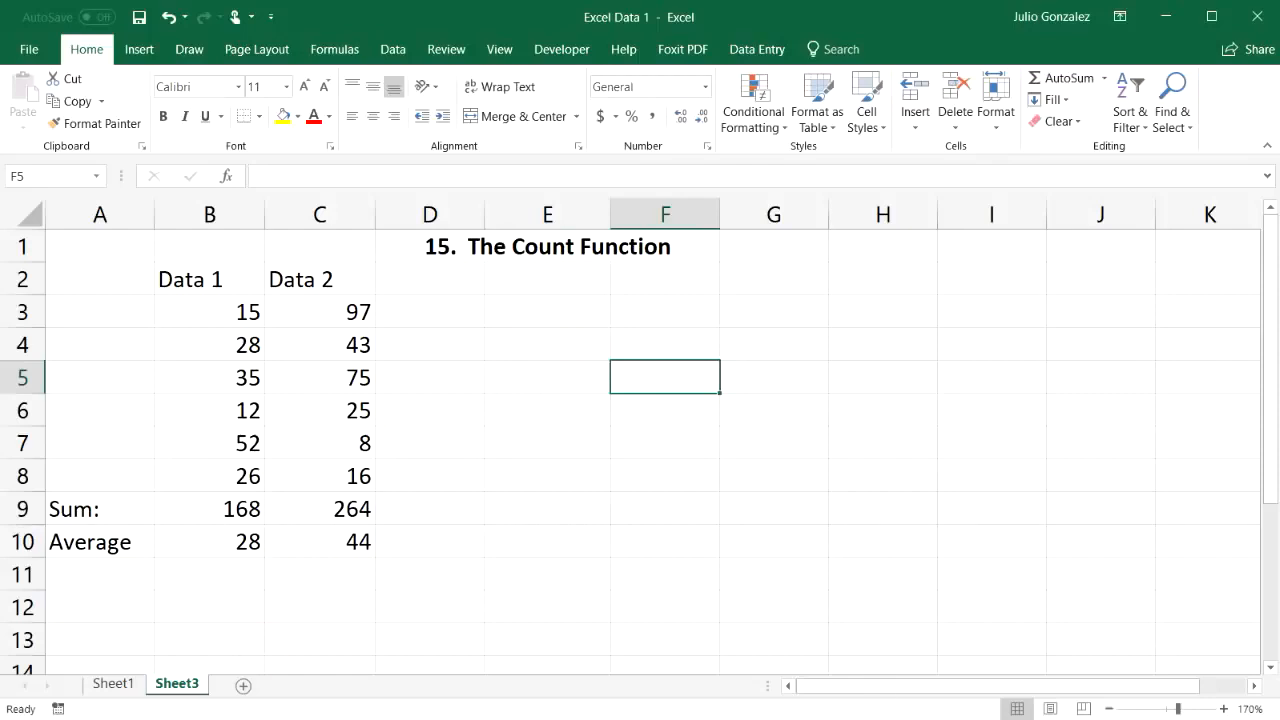
Step: Change the lesson title in row 1 to "16. Basic Operations"
{"action": "left_click", "coordinate": [484, 246]}
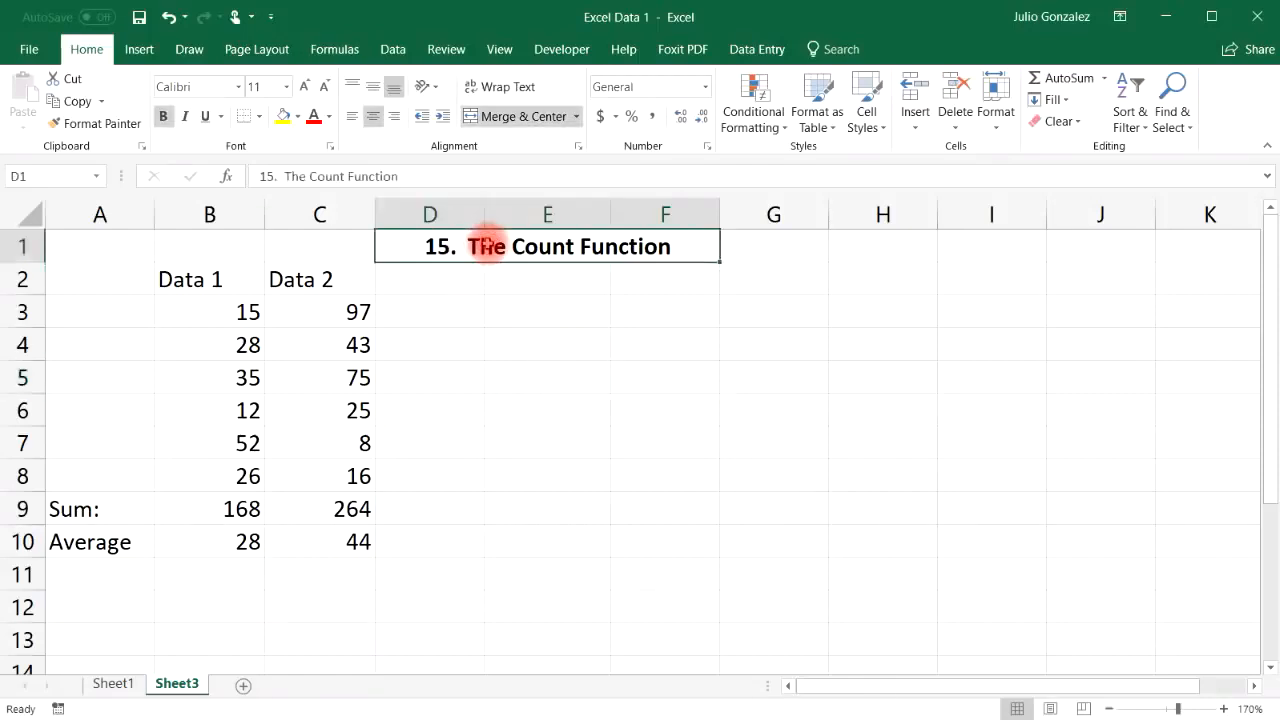
{"action": "type", "text": "16.  Basic Opw"}
{"action": "key", "text": "BackSpace"}
{"action": "type", "text": "erations"}
{"action": "key", "text": "Return"}
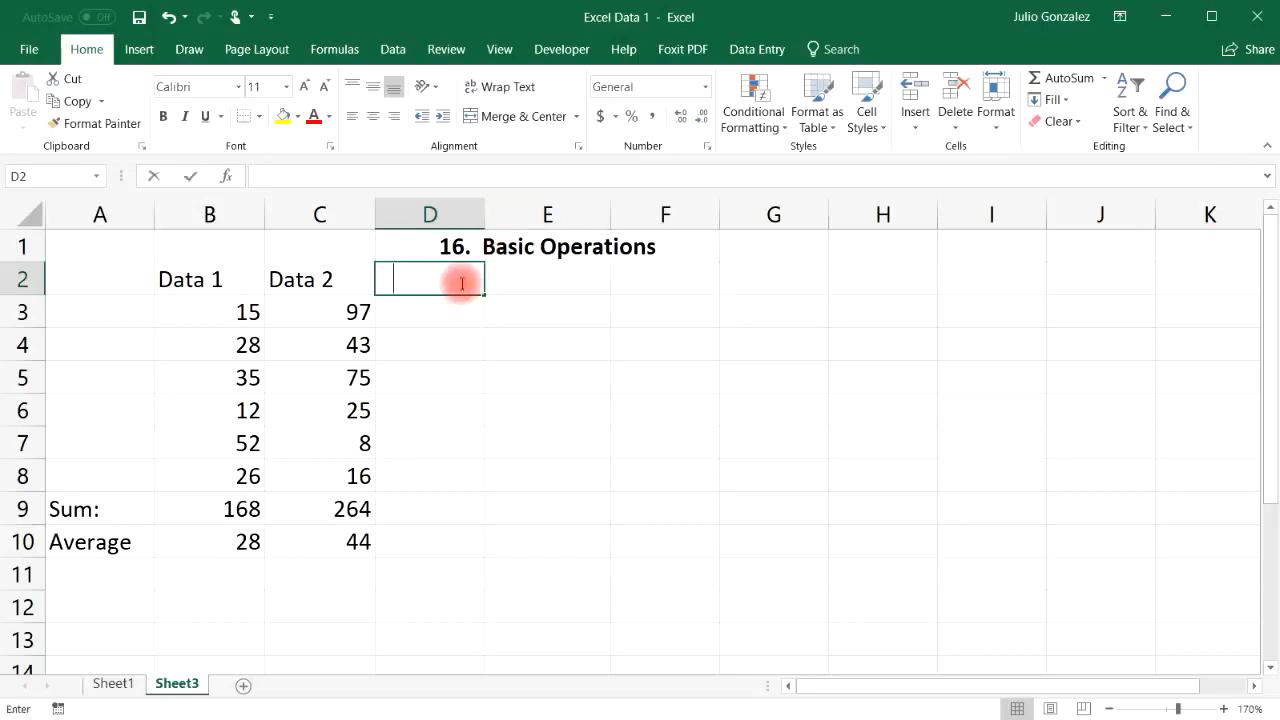
Step: Enter the headings Addition in D2 and Subtraction in E2
{"action": "type", "text": "Addition"}
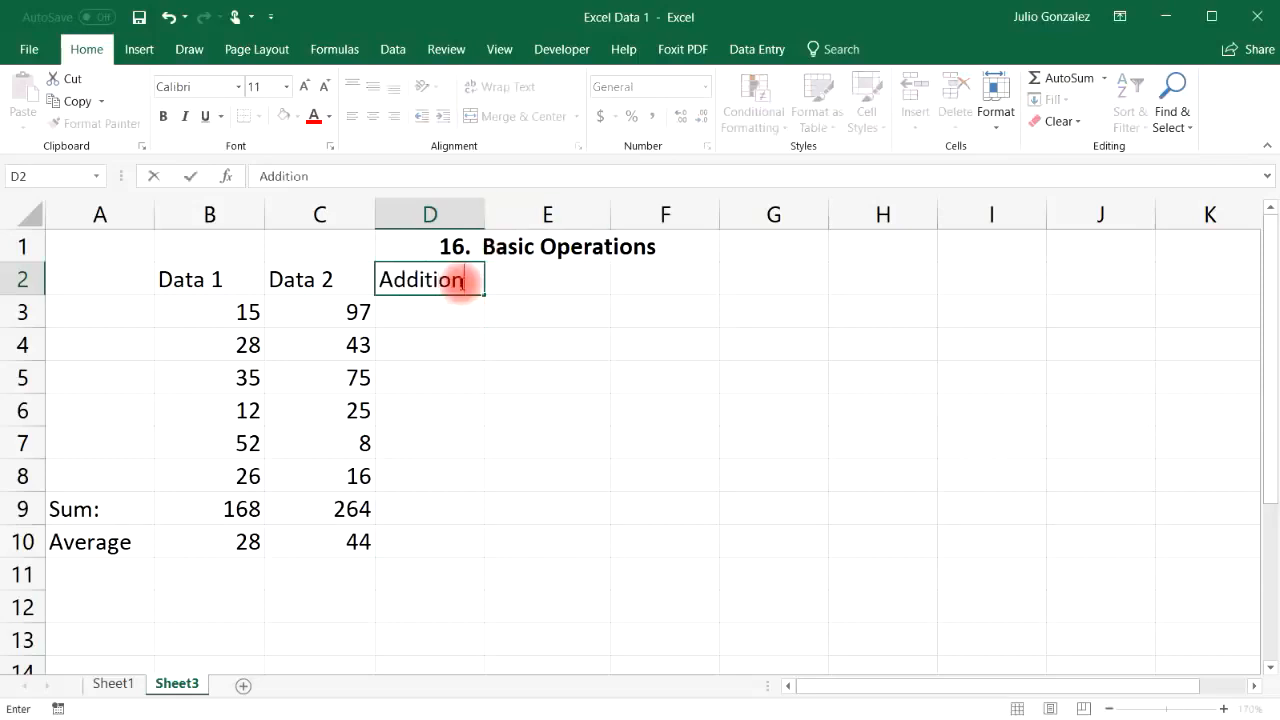
{"action": "key", "text": "Tab"}
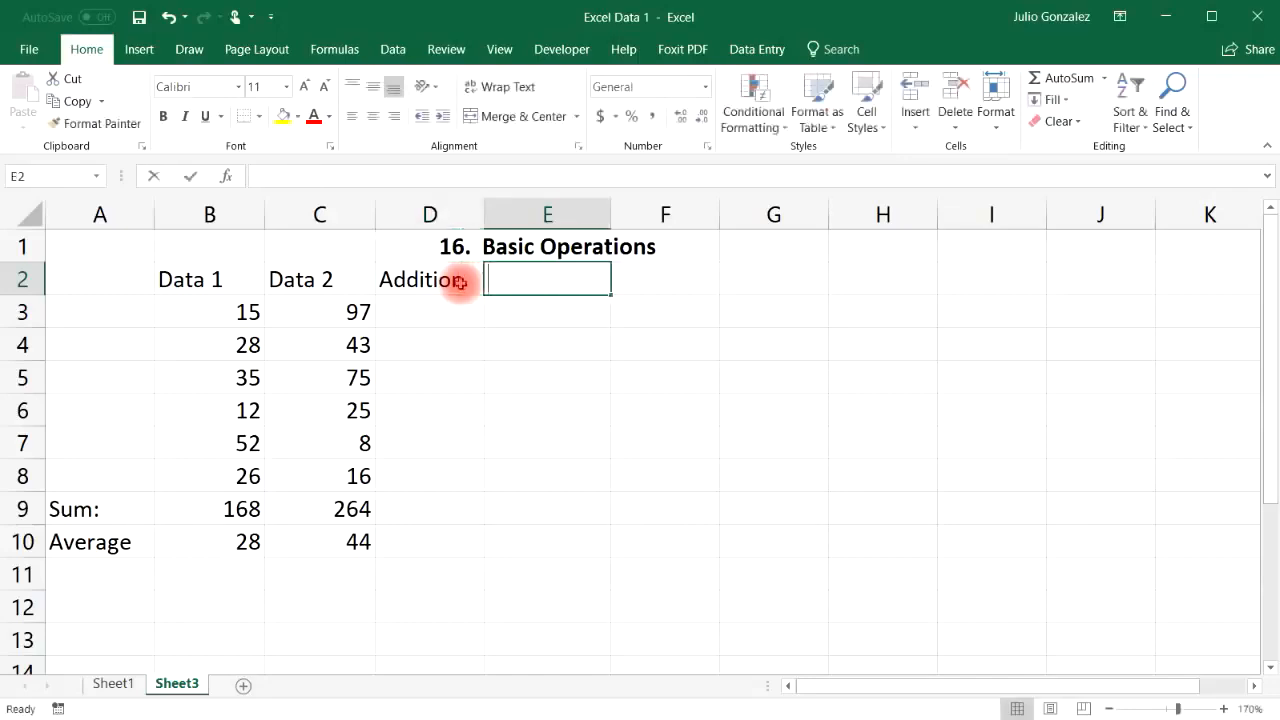
{"action": "type", "text": "S"}
{"action": "type", "text": "tion"}
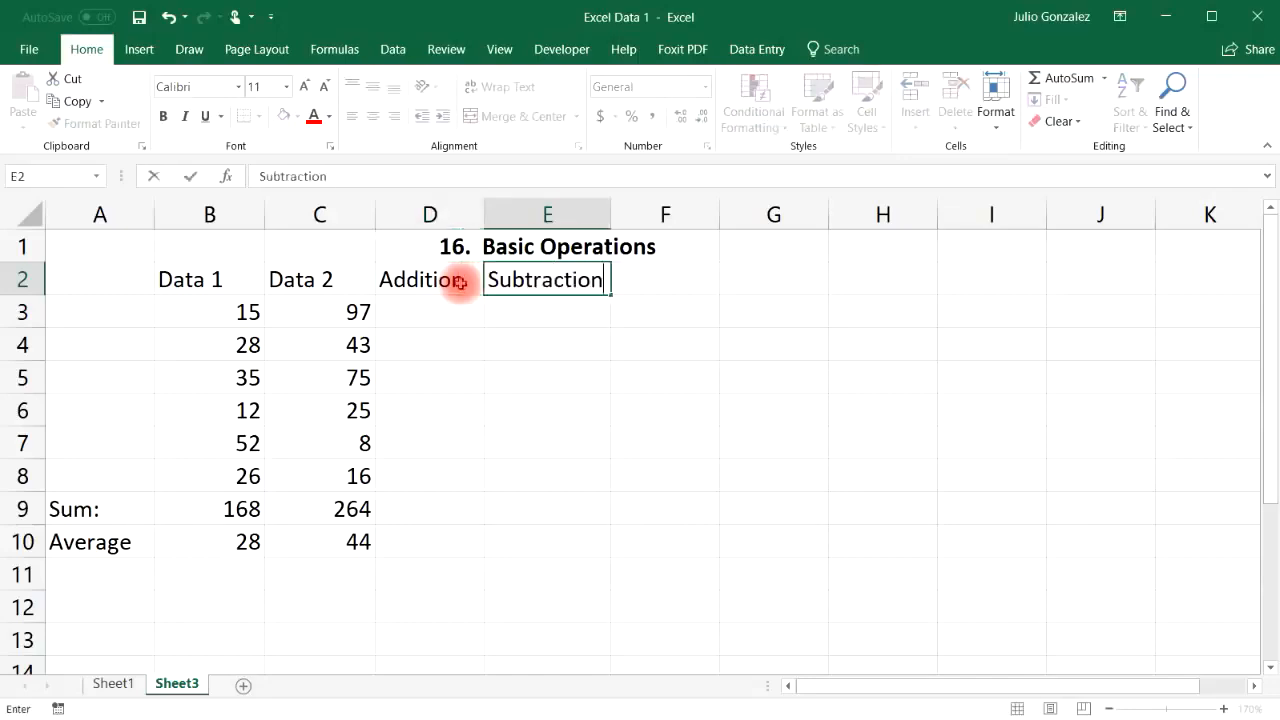
{"action": "key", "text": "Tab"}
Step: Enter the headings Multiplication in F2 and Division in G2, and widen column F to fit its heading
{"action": "type", "text": "Multiplication"}
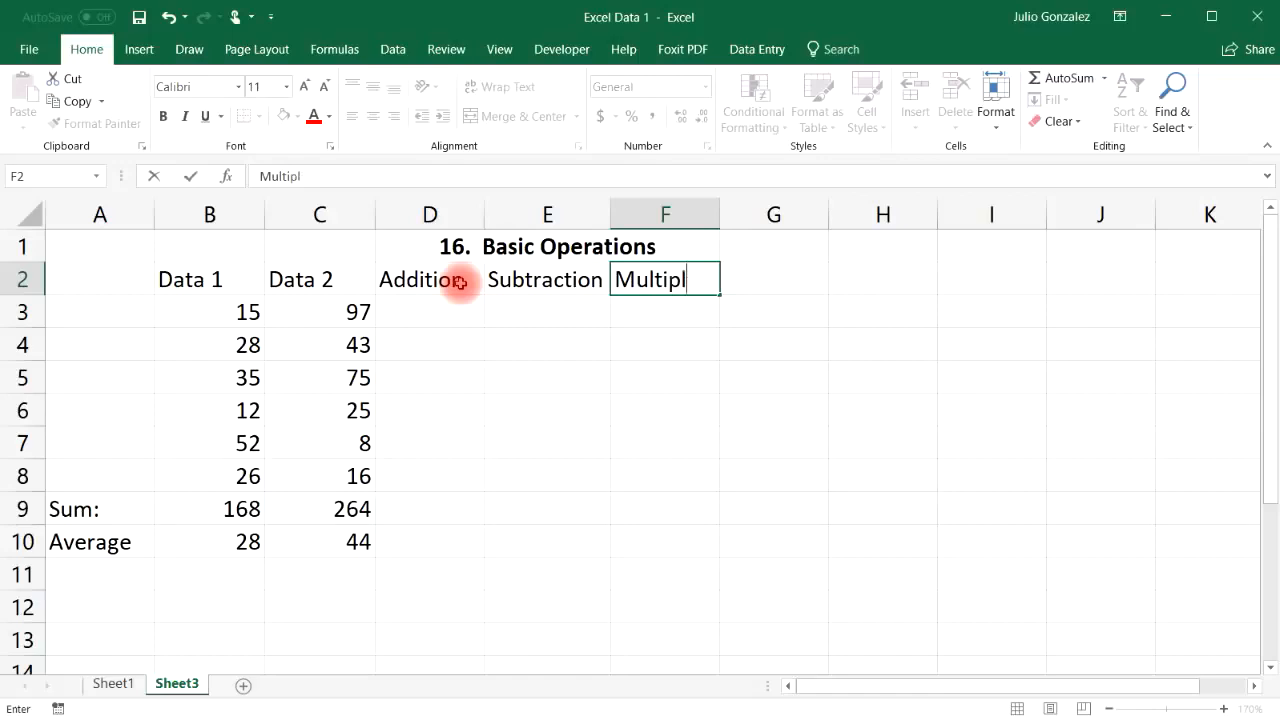
{"action": "key", "text": "Tab"}
{"action": "type", "text": "Dividd"}
{"action": "key", "text": "BackSpace"}
{"action": "key", "text": "BackSpace"}
{"action": "type", "text": "sion"}
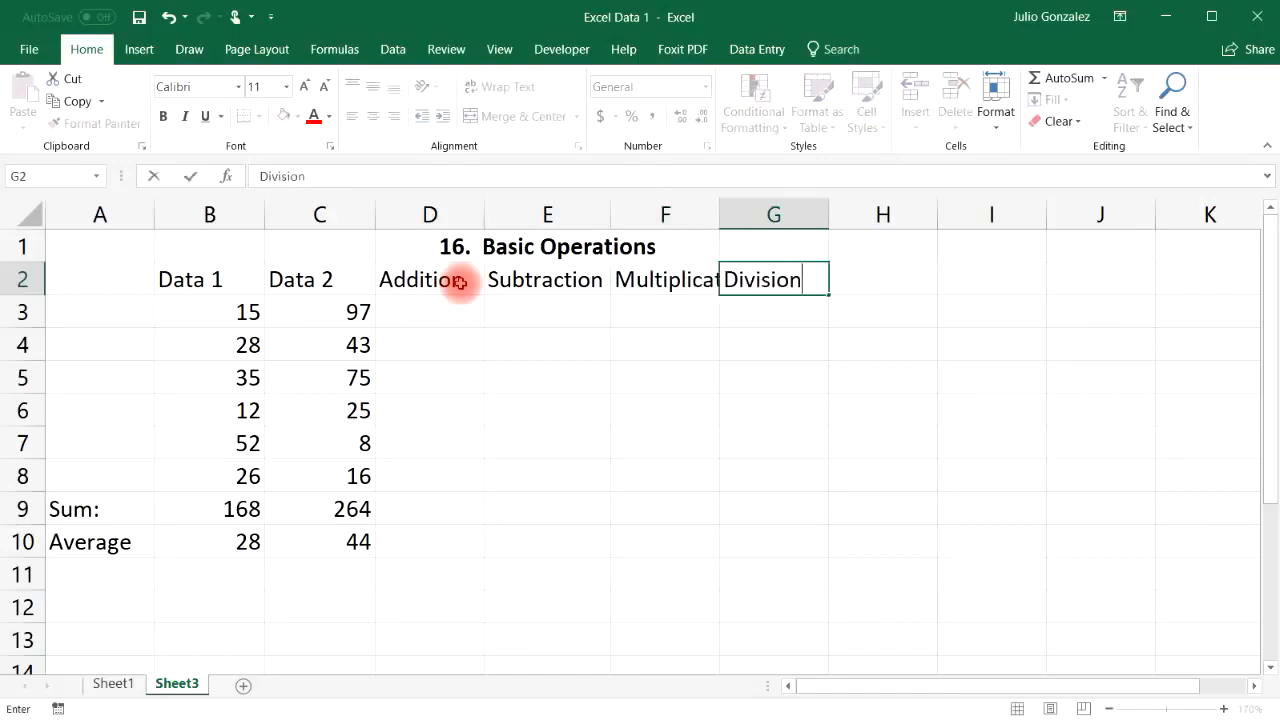
{"action": "key", "text": "Return"}
{"action": "left_click_drag", "start_coordinate": [720, 214], "coordinate": [768, 214]}
Step: Add the first Data 1 and Data 2 values in D3 with =B3+C3
{"action": "left_click", "coordinate": [442, 315]}
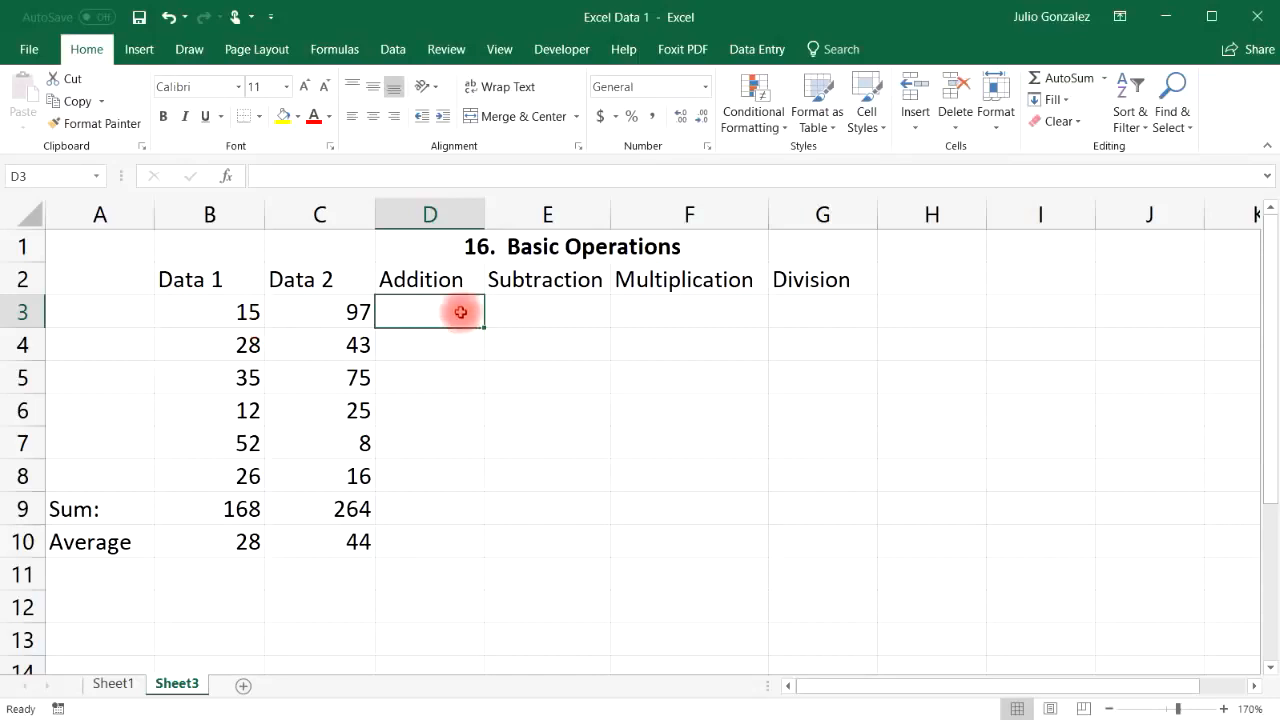
{"action": "type", "text": "=B3"}
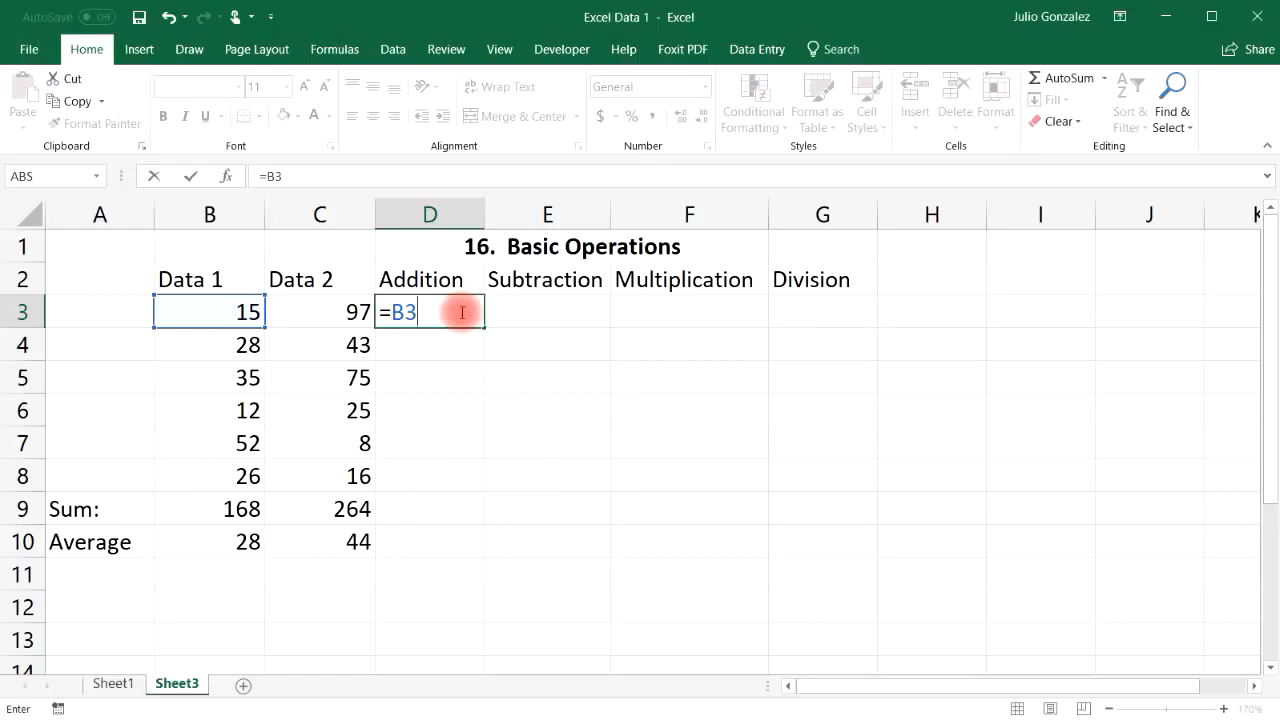
{"action": "type", "text": "+C3"}
{"action": "key", "text": "Return"}
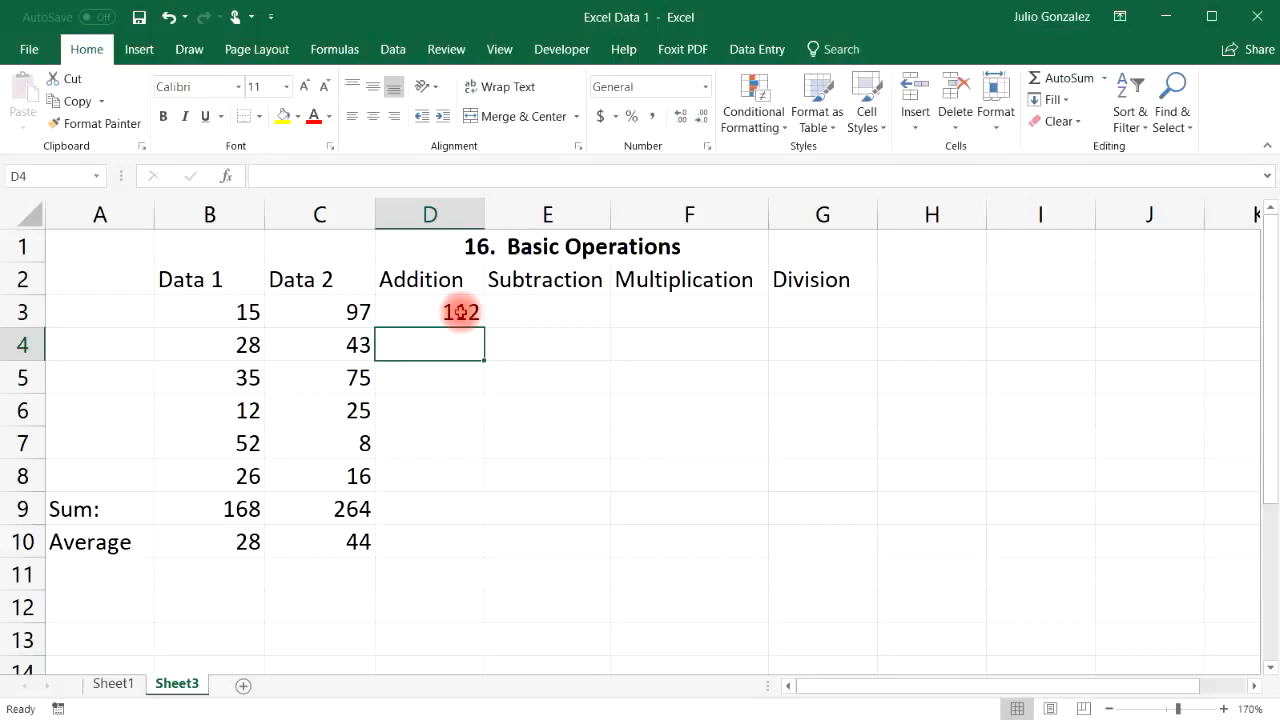
Step: Fill the addition formula from D3 down to D8, and check the results in rows 5 and 7
{"action": "left_click", "coordinate": [460, 310]}
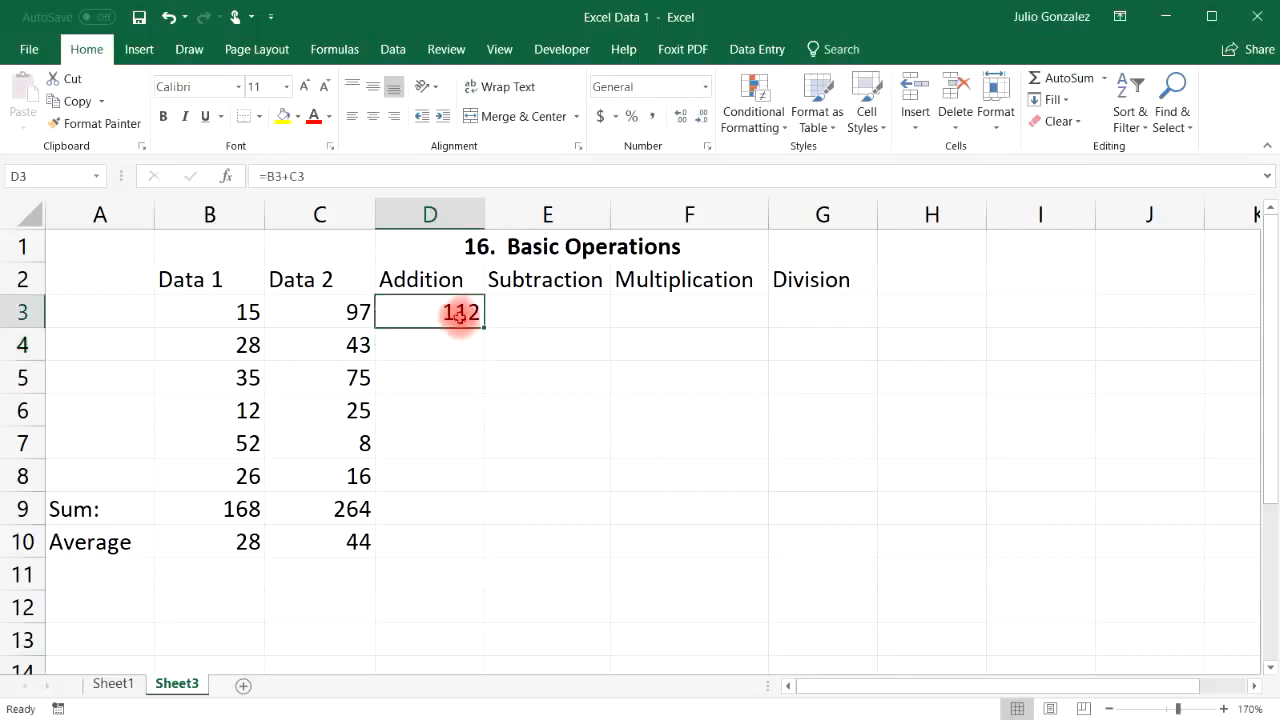
{"action": "left_click_drag", "start_coordinate": [483, 331], "coordinate": [482, 485]}
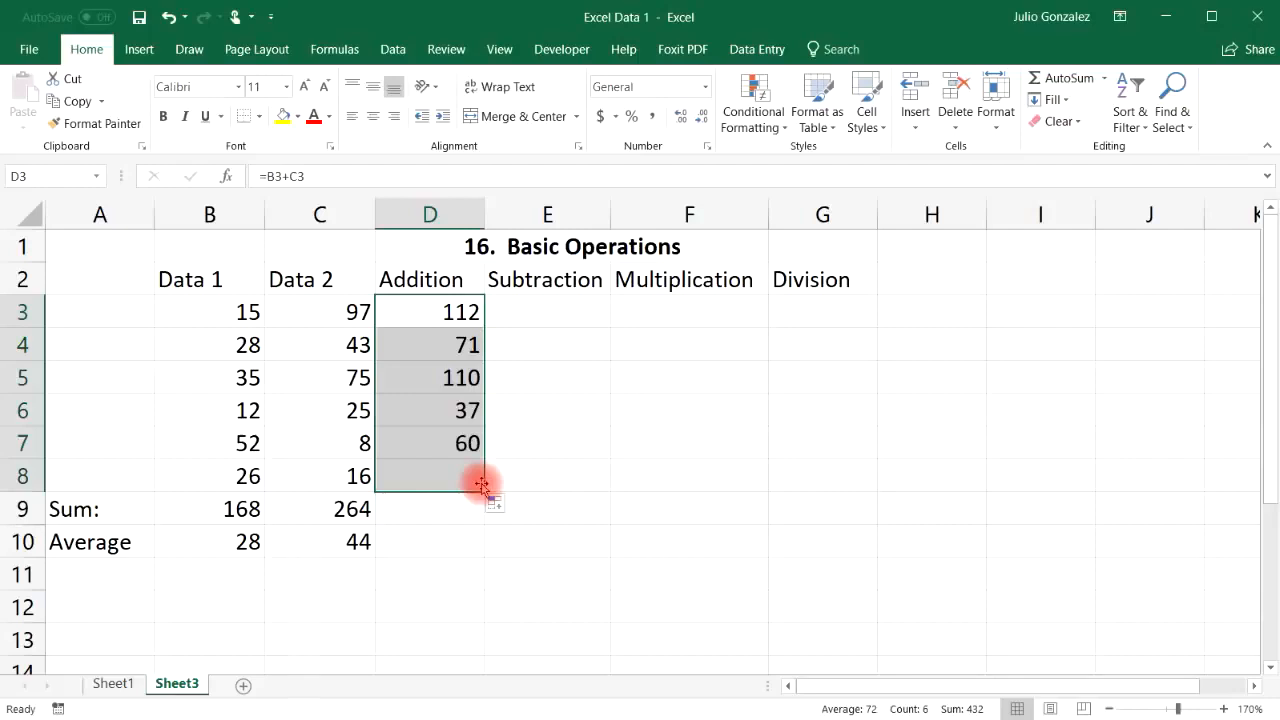
{"action": "left_click", "coordinate": [245, 383]}
{"action": "left_click", "coordinate": [355, 380]}
{"action": "left_click", "coordinate": [455, 380]}
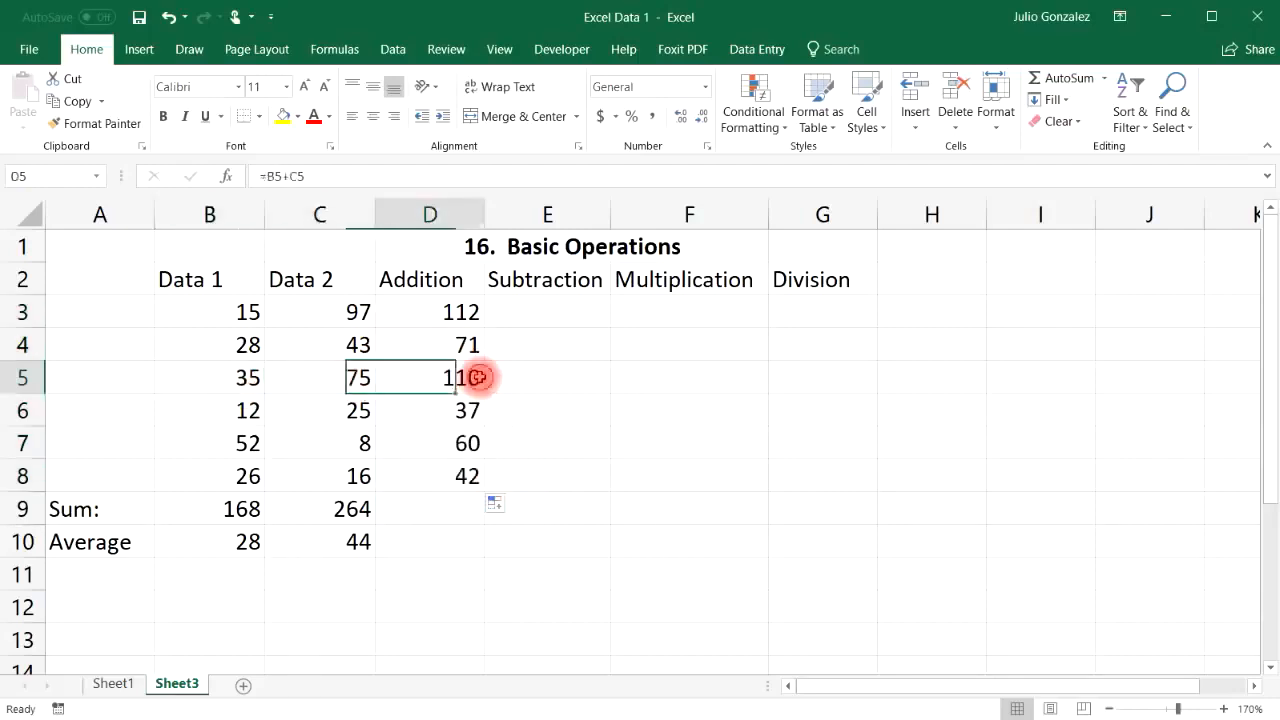
{"action": "left_click", "coordinate": [245, 450]}
{"action": "left_click", "coordinate": [336, 444]}
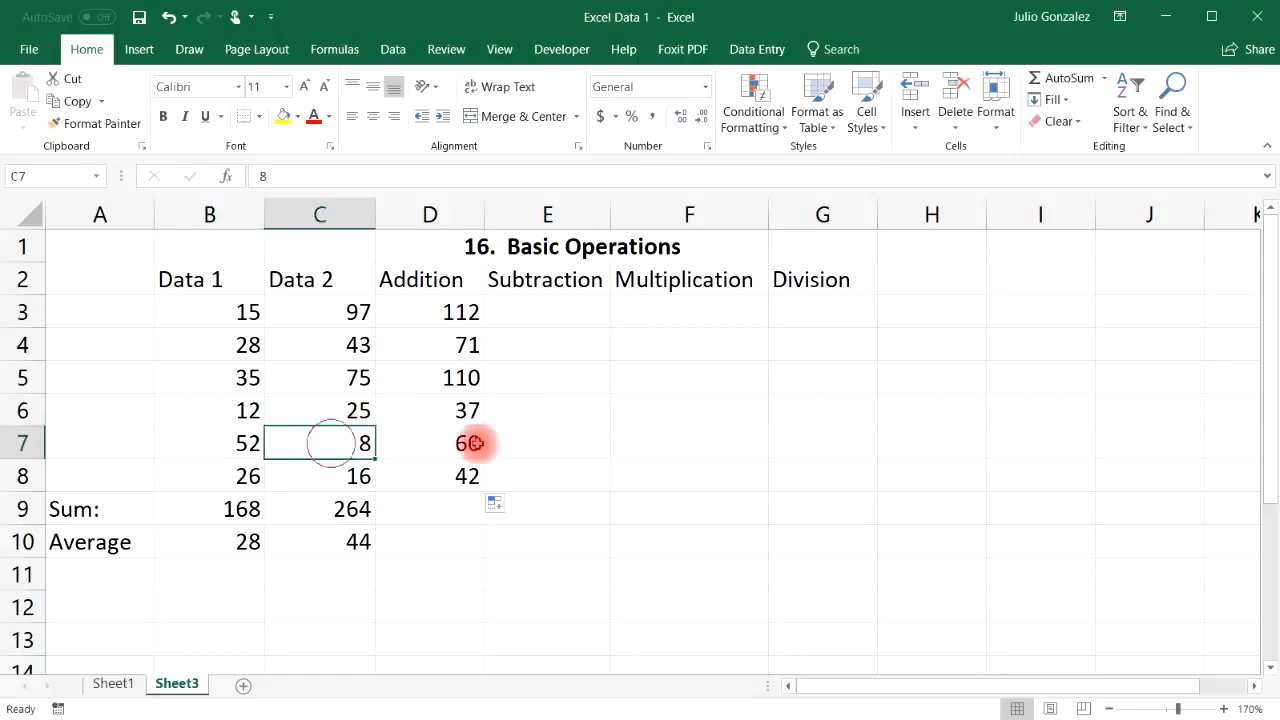
{"action": "left_click", "coordinate": [468, 442]}
Step: Subtract the first Data 2 value from the first Data 1 value in E3 with =B3-C3
{"action": "left_click", "coordinate": [556, 302]}
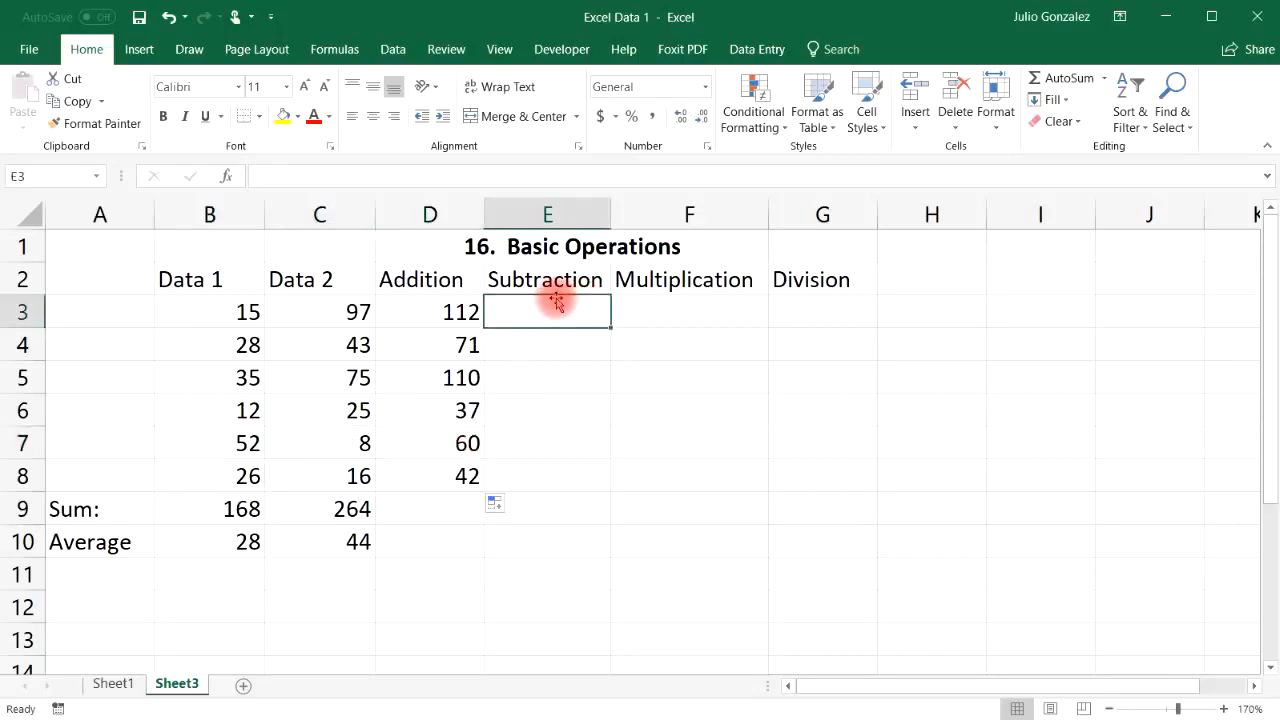
{"action": "type", "text": "="}
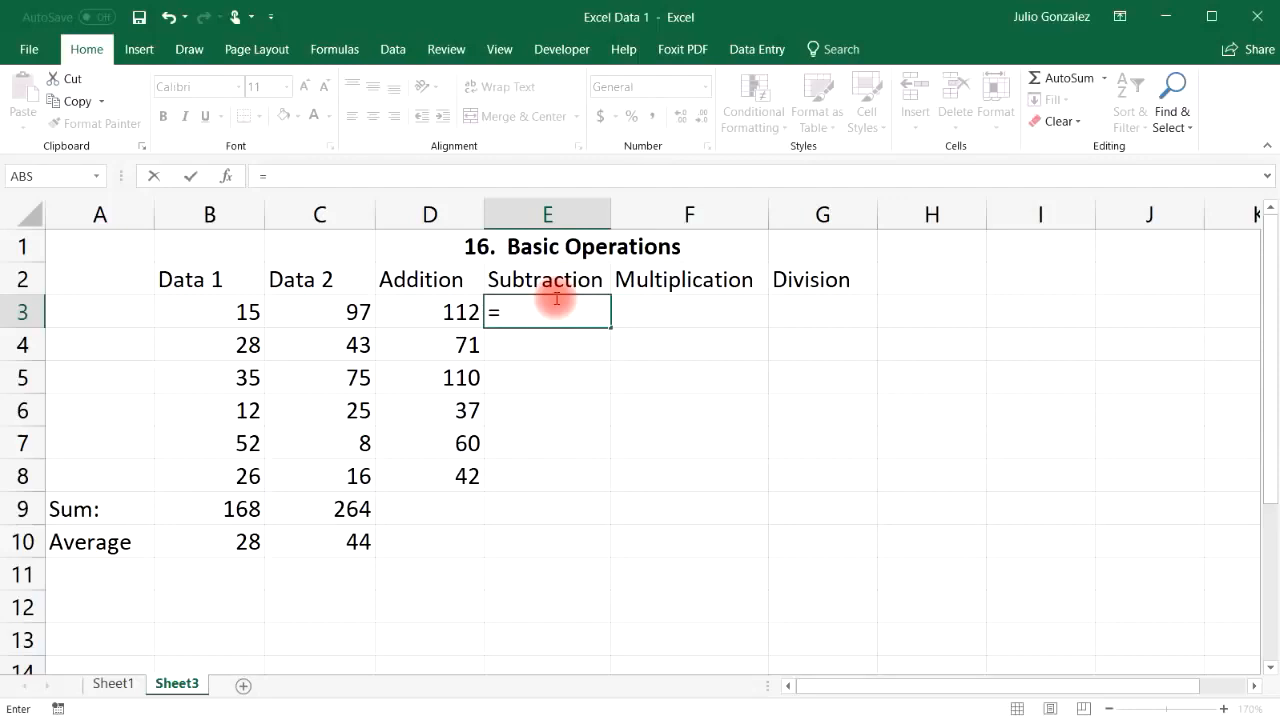
{"action": "type", "text": "B"}
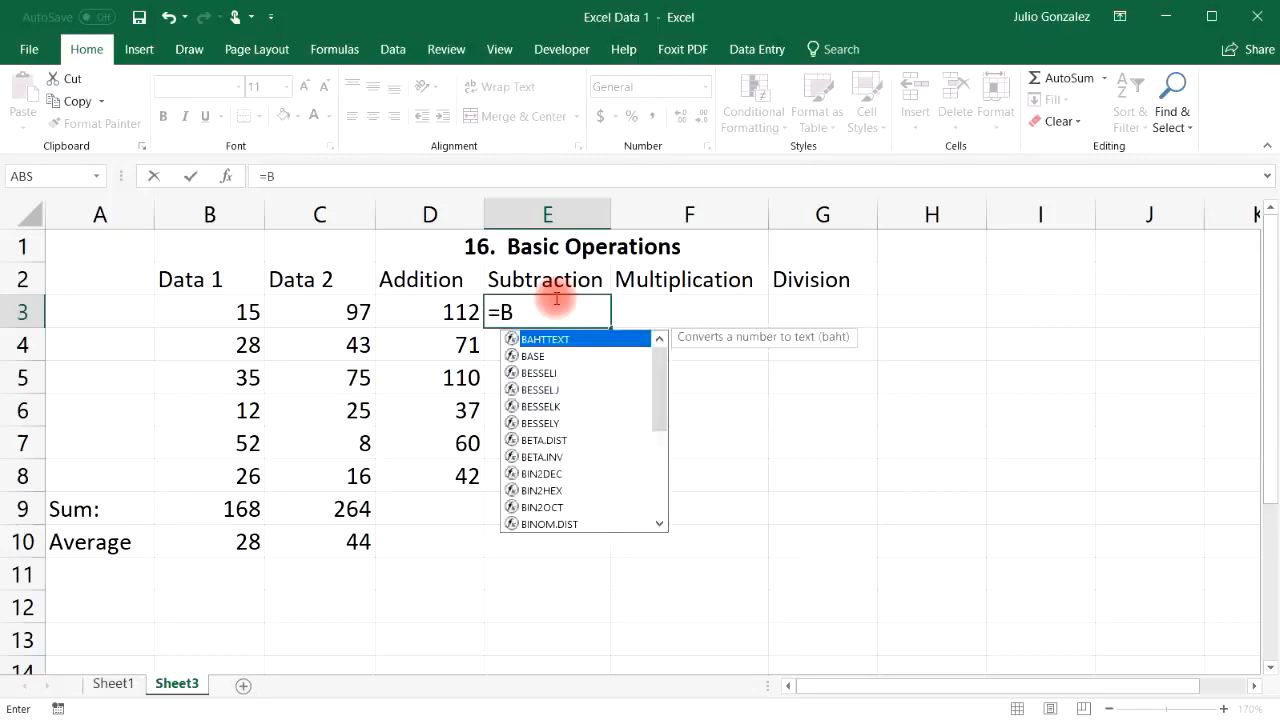
{"action": "type", "text": "3-C3"}
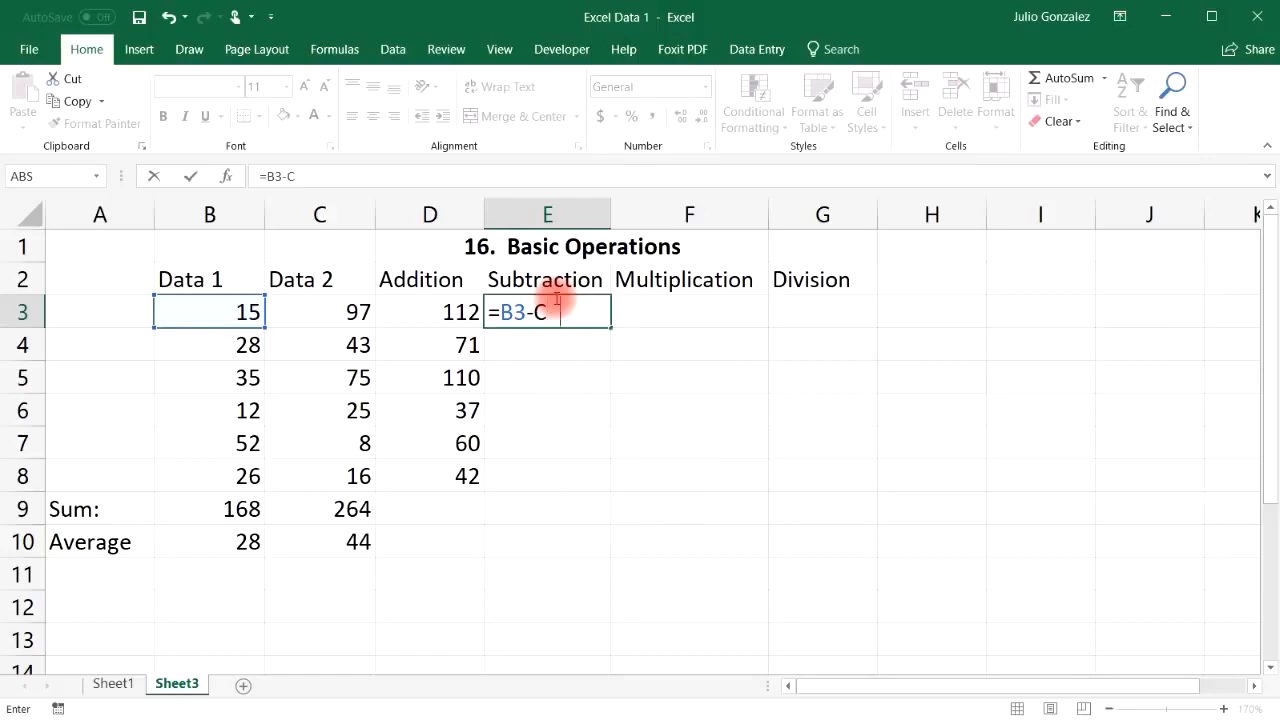
{"action": "key", "text": "Return"}
Step: Check the two operands in row 3 and fill the subtraction formula from E3 down to E8
{"action": "left_click", "coordinate": [180, 310]}
{"action": "left_click", "coordinate": [294, 310]}
{"action": "left_click", "coordinate": [592, 310]}
{"action": "left_click_drag", "start_coordinate": [611, 328], "coordinate": [614, 484]}
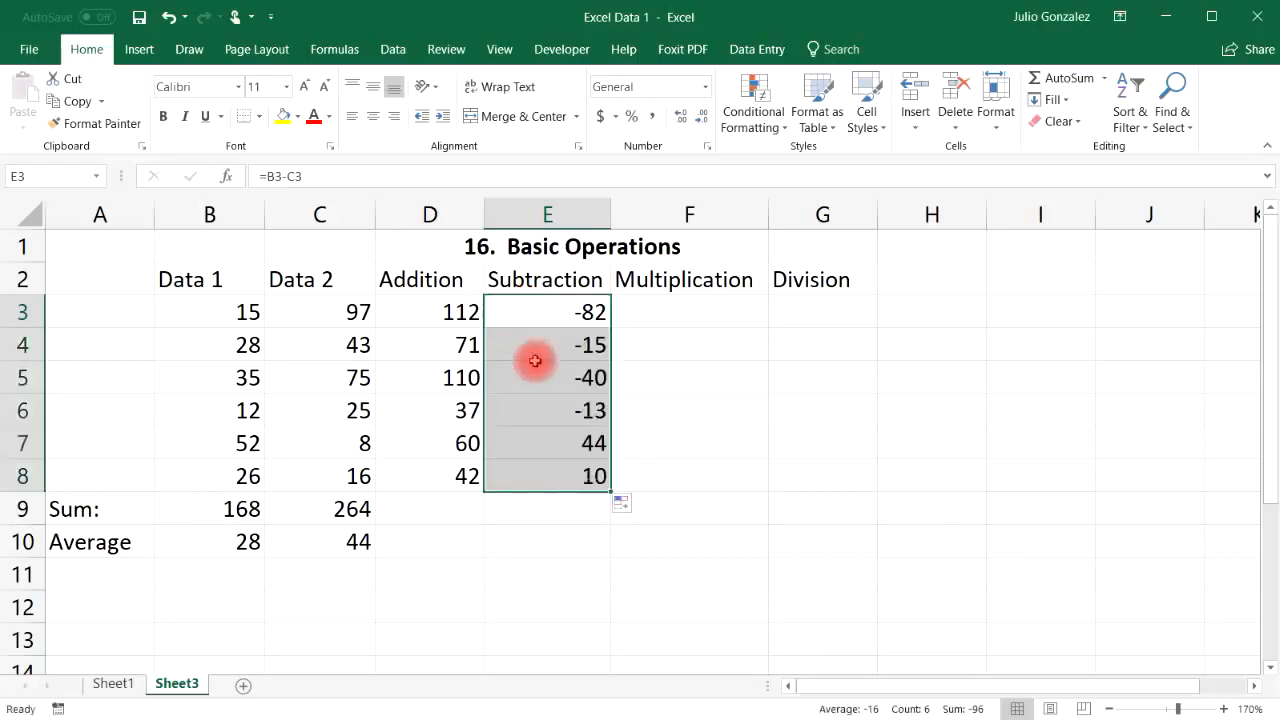
Step: Multiply the first Data 1 and Data 2 values in F3 with =B3*C3
{"action": "left_click", "coordinate": [662, 310]}
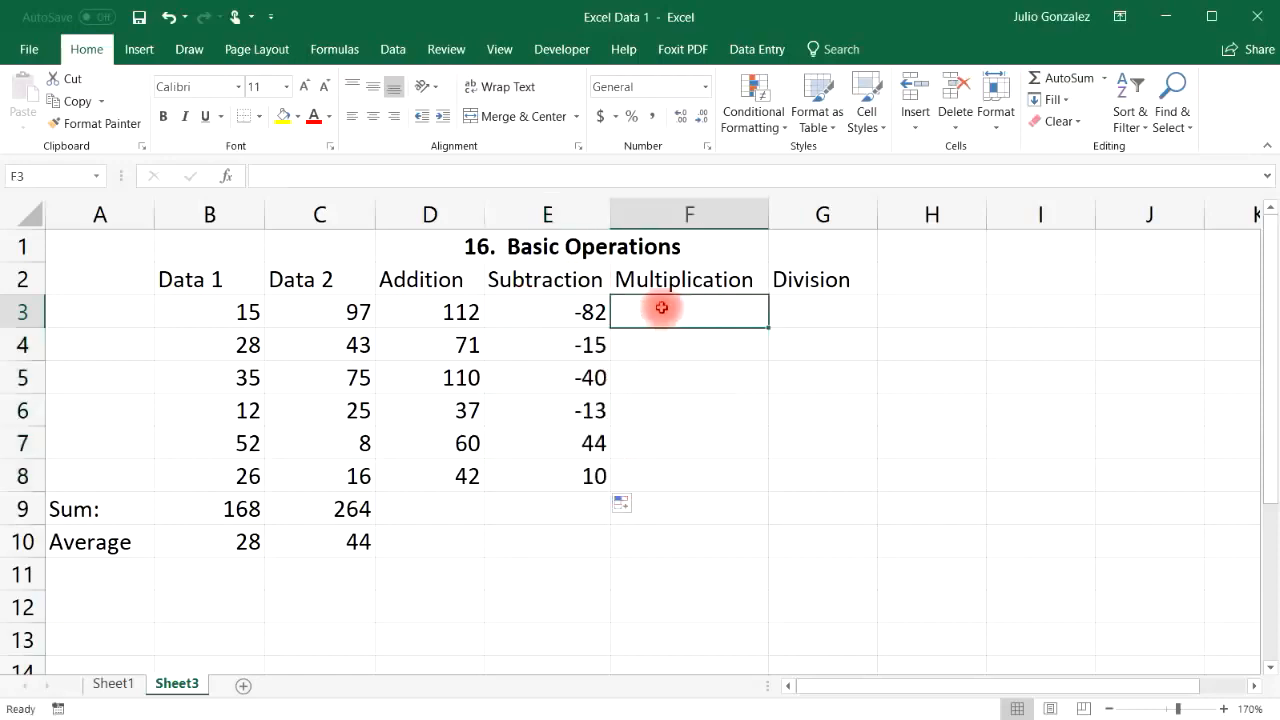
{"action": "type", "text": "="}
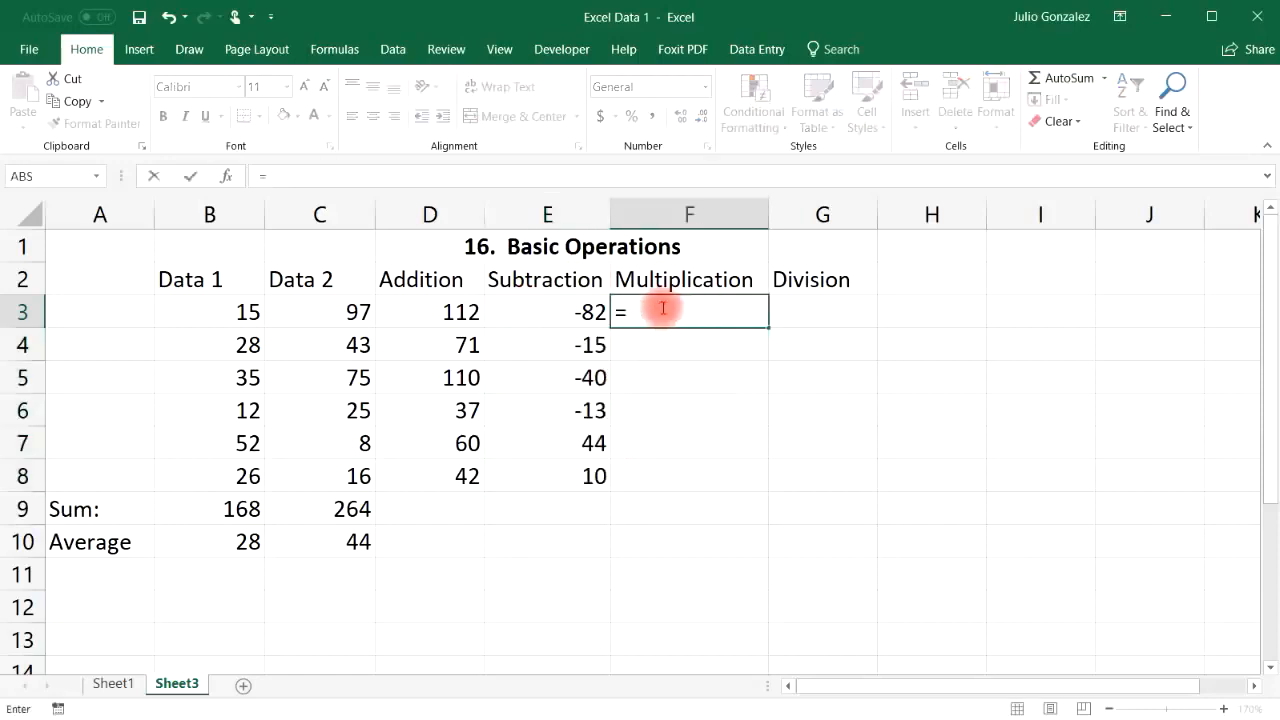
{"action": "type", "text": "B3"}
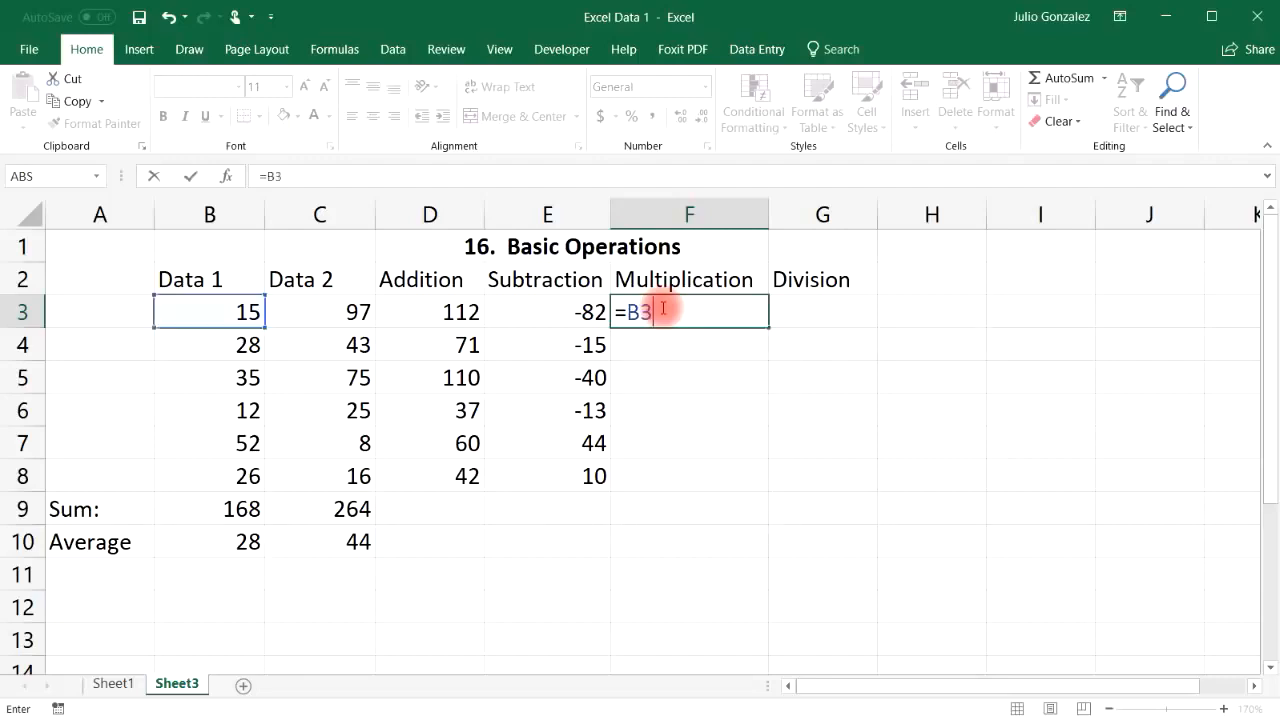
{"action": "type", "text": "*C"}
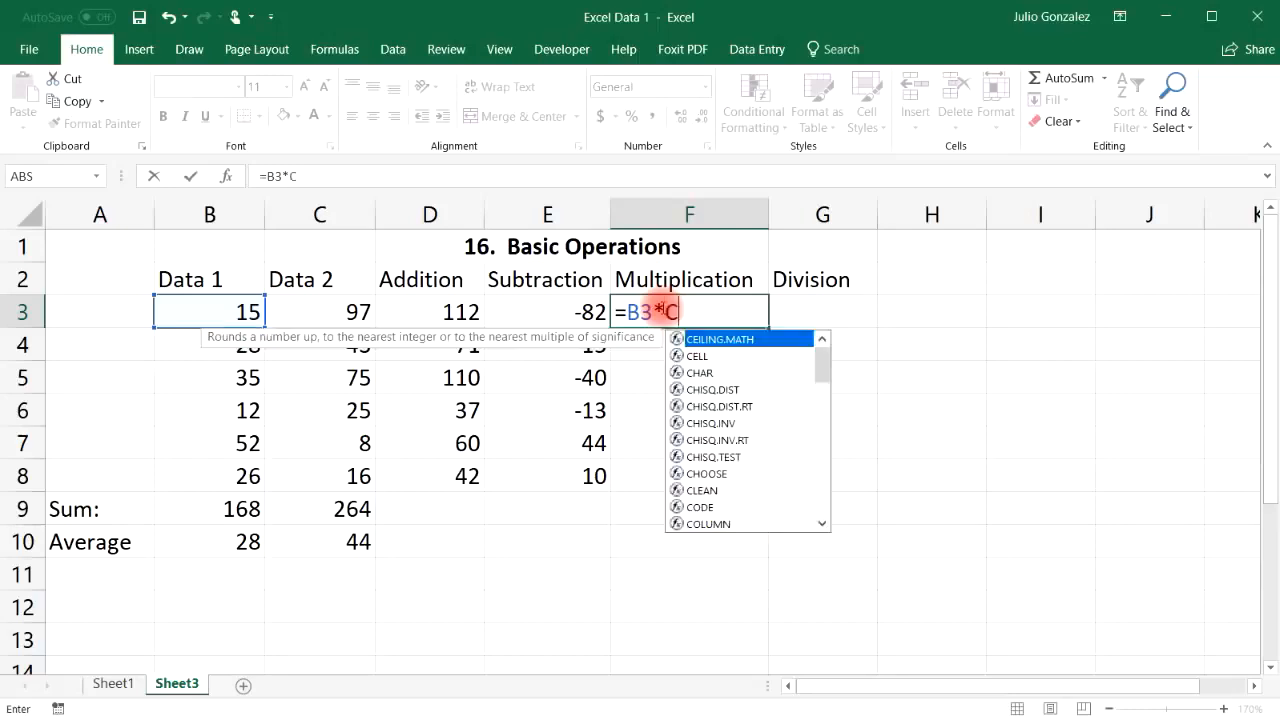
{"action": "type", "text": "3"}
{"action": "key", "text": "Return"}
Step: Check the factors in row 3 and fill the multiplication formula from F3 down to F8
{"action": "left_click", "coordinate": [258, 305]}
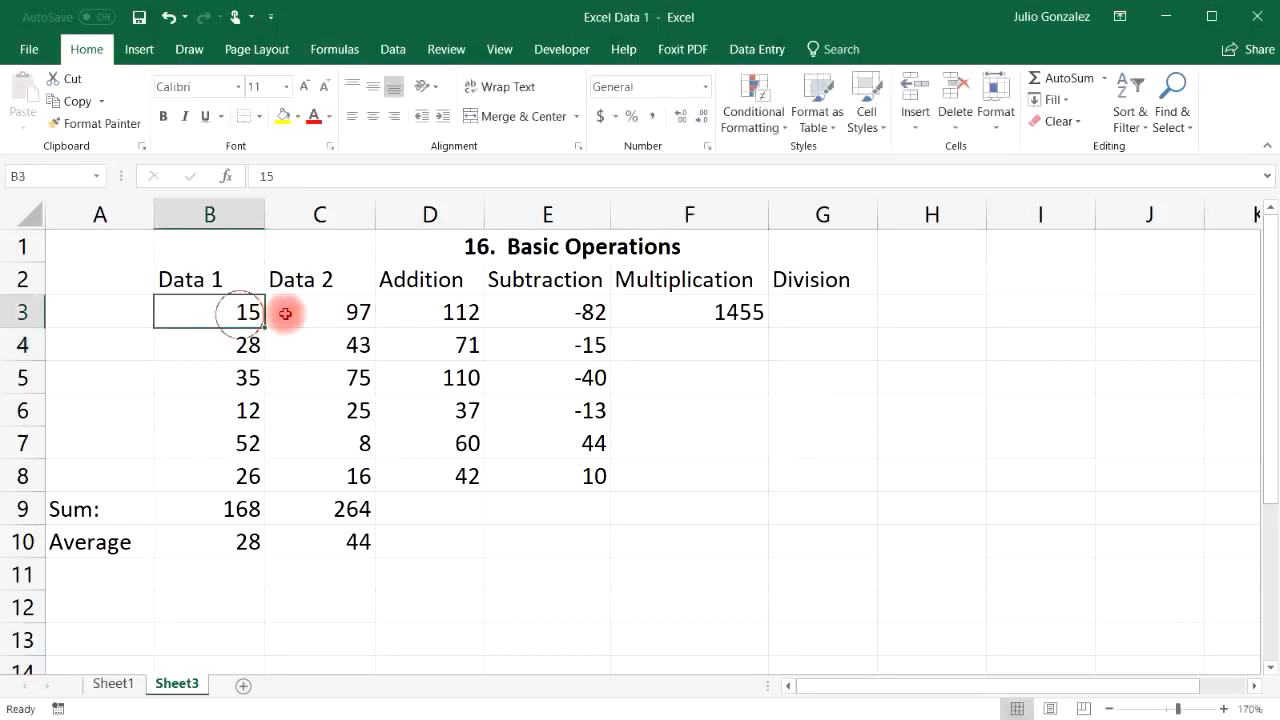
{"action": "left_click", "coordinate": [340, 312]}
{"action": "left_click", "coordinate": [743, 312]}
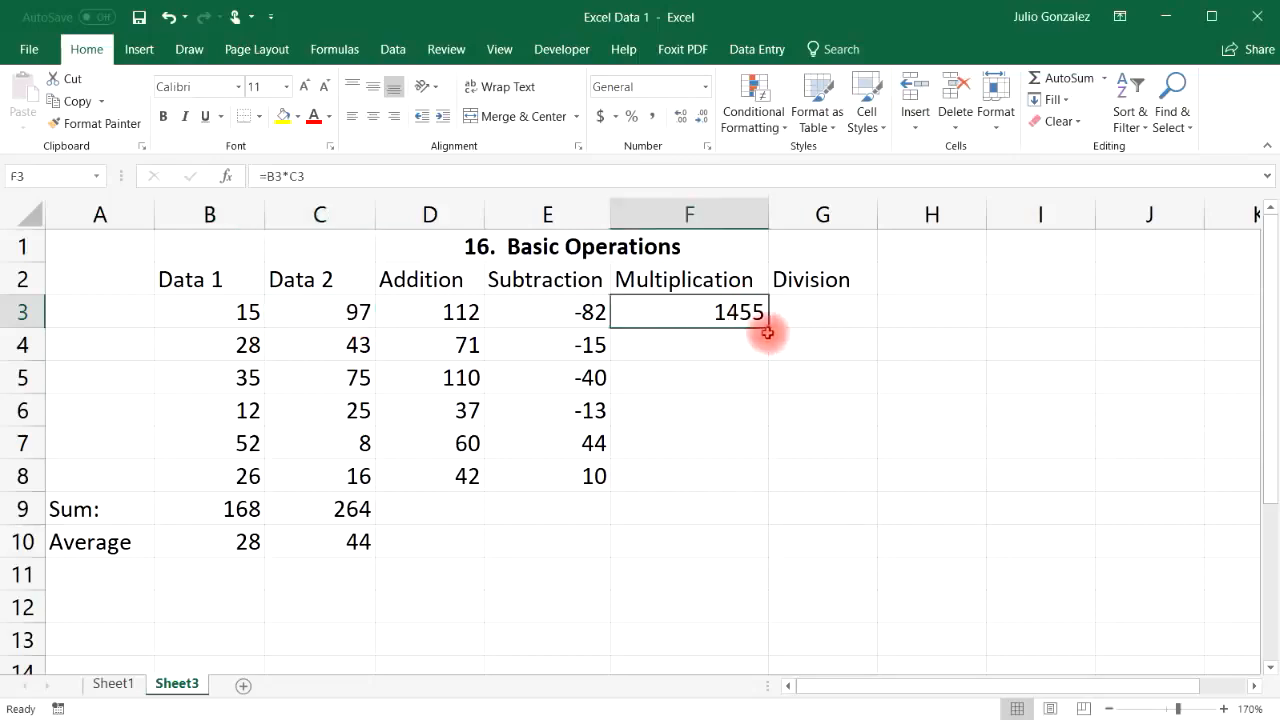
{"action": "left_click_drag", "start_coordinate": [766, 329], "coordinate": [759, 481]}
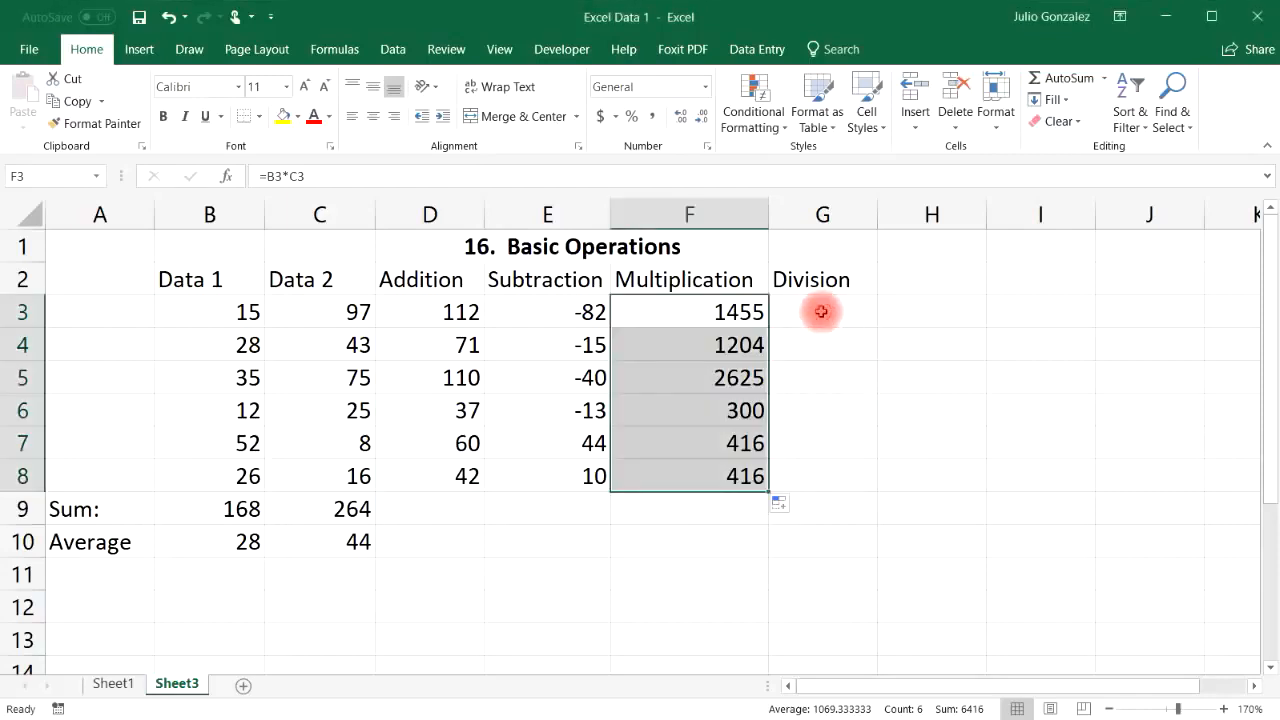
Step: Enter the division formula =B3/D3 in G3 and fill it down to G8
{"action": "left_click", "coordinate": [821, 311]}
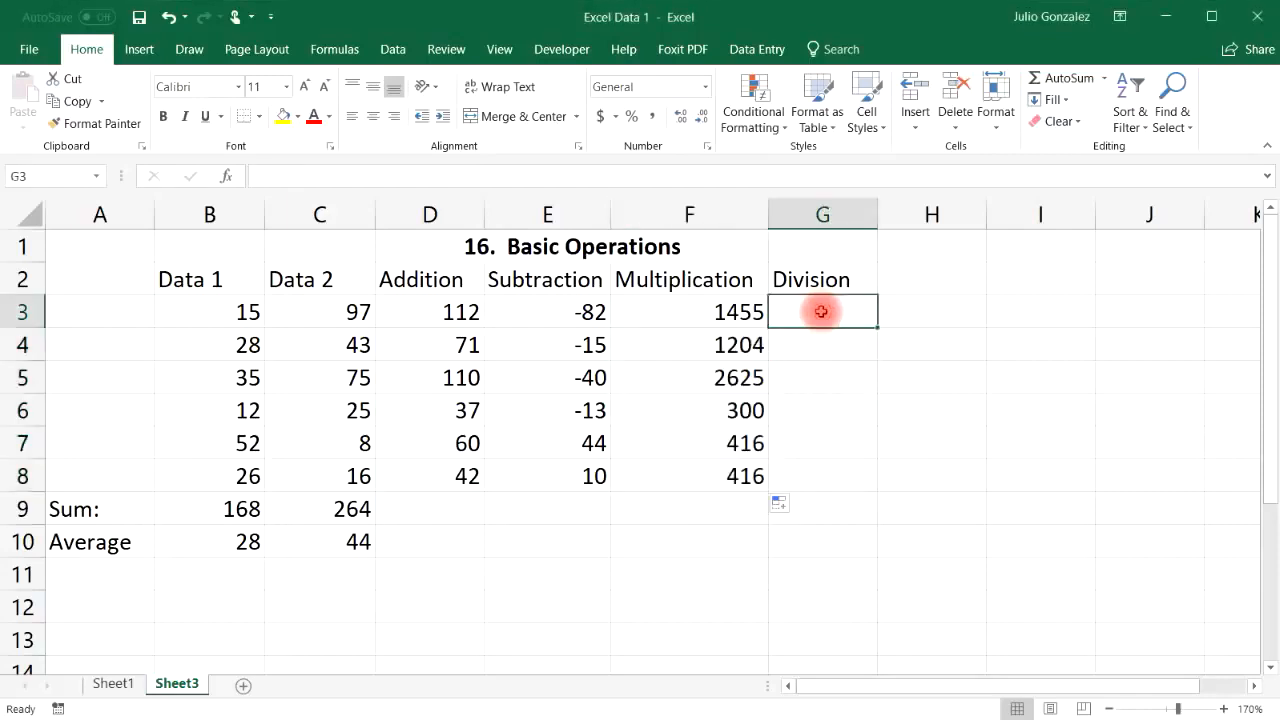
{"action": "type", "text": "=B3"}
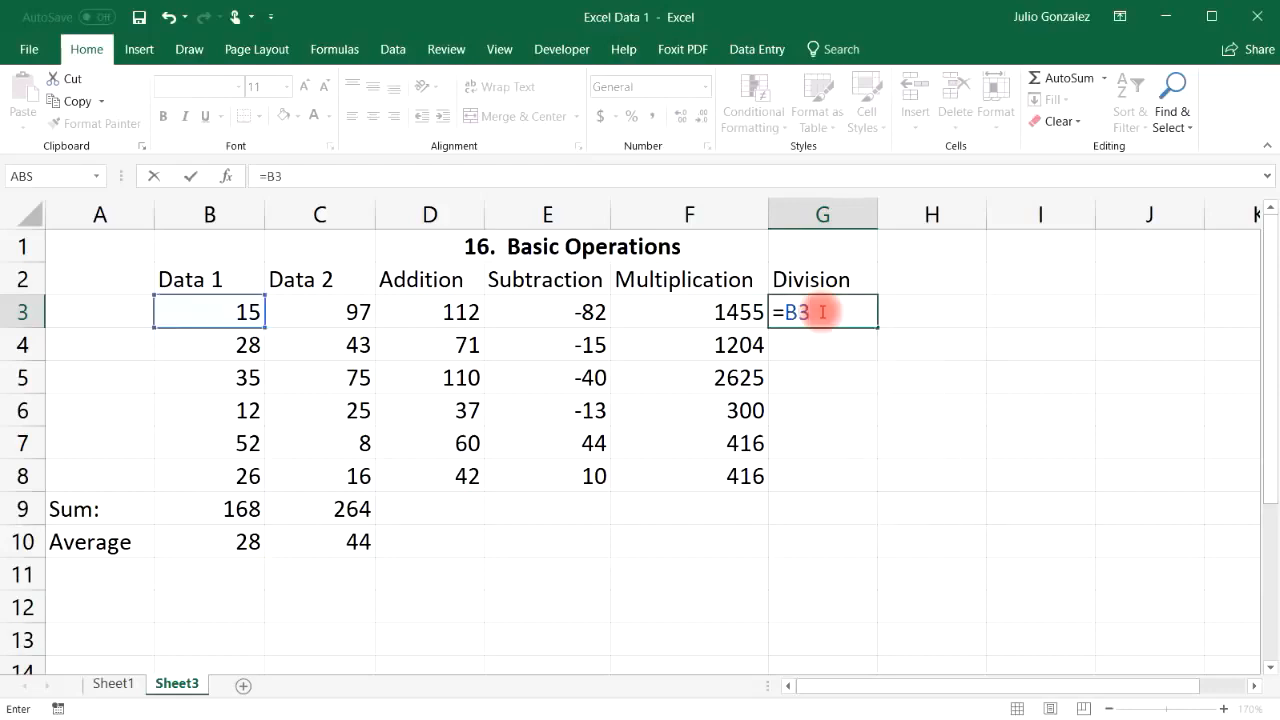
{"action": "type", "text": "/D"}
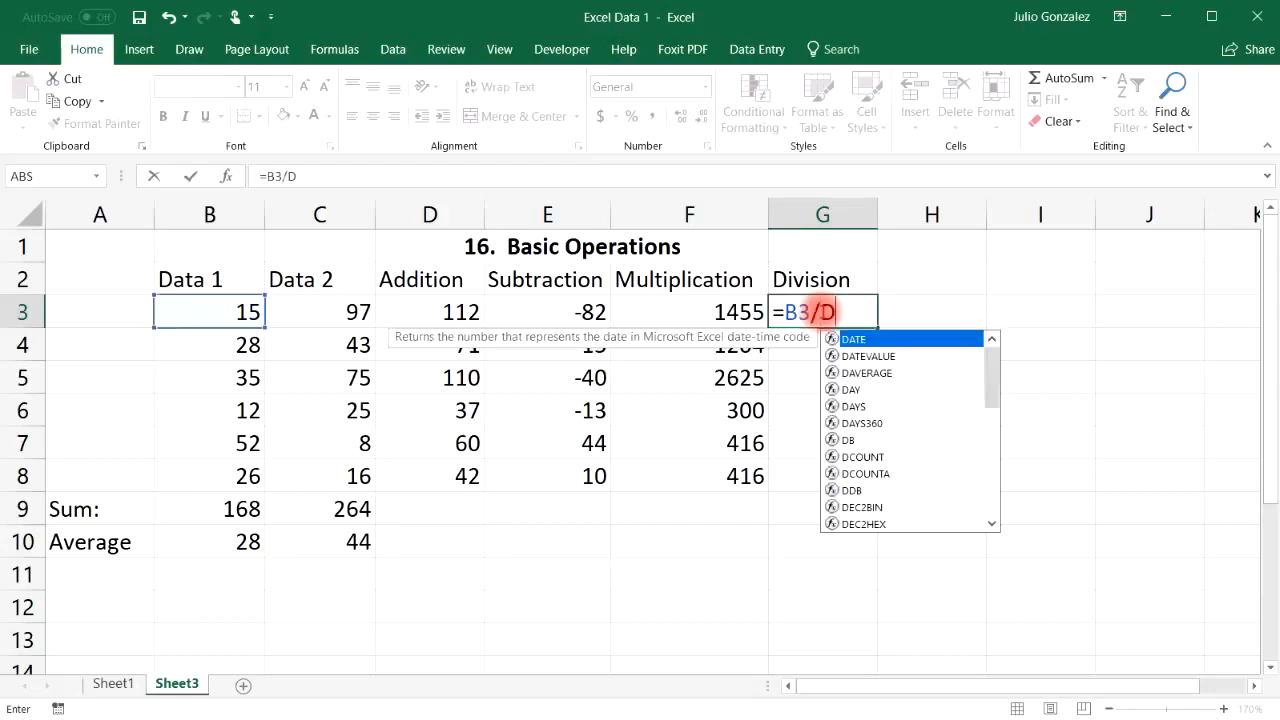
{"action": "type", "text": "3"}
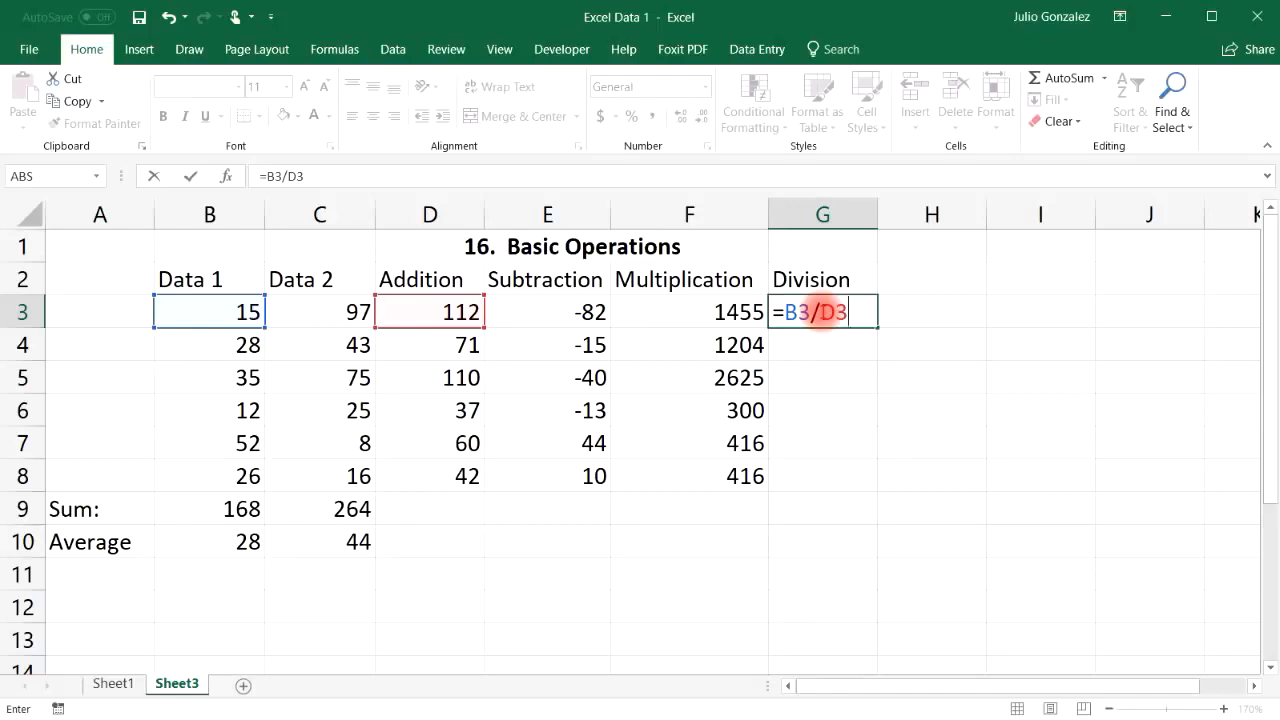
{"action": "key", "text": "Return"}
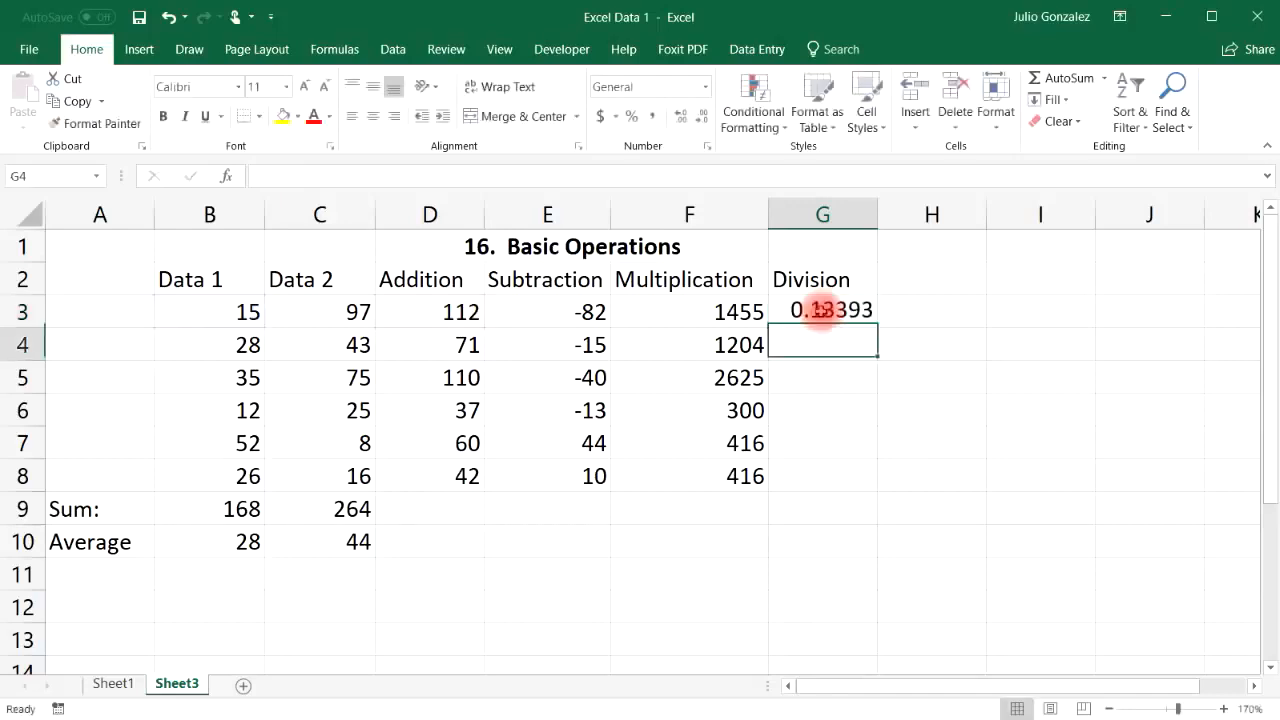
{"action": "left_click", "coordinate": [813, 310]}
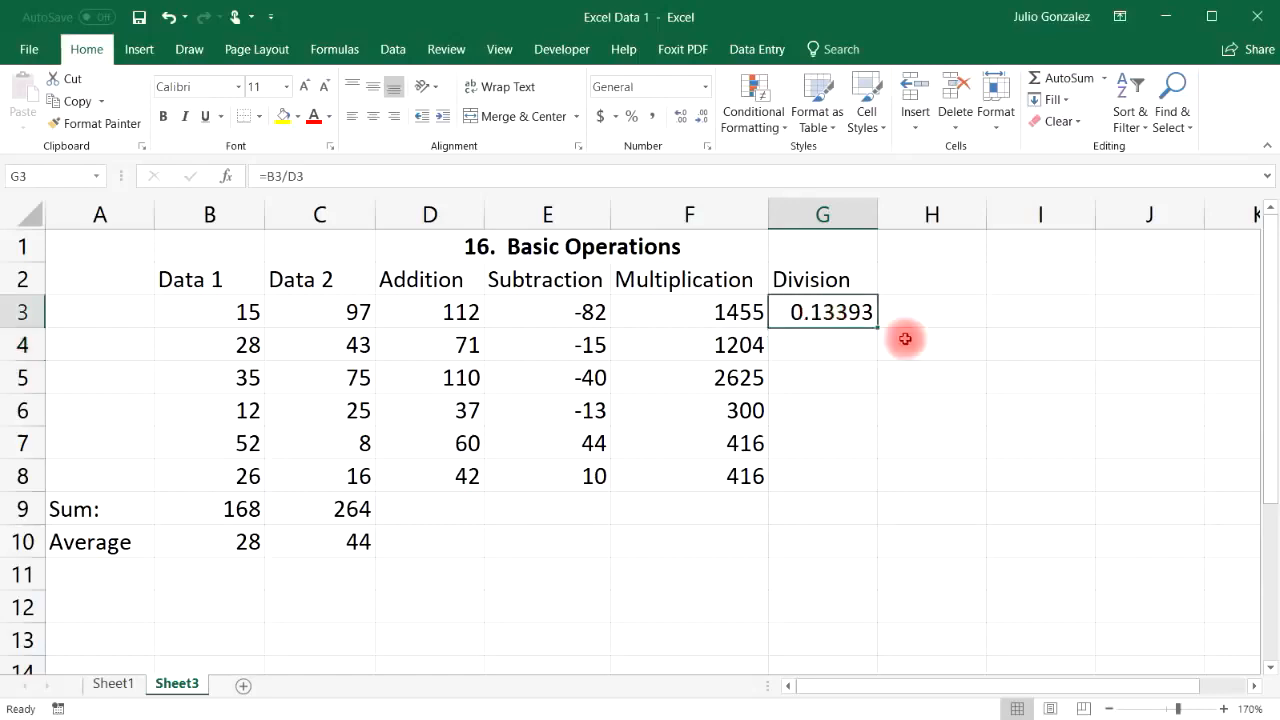
{"action": "left_click_drag", "start_coordinate": [875, 330], "coordinate": [860, 480]}
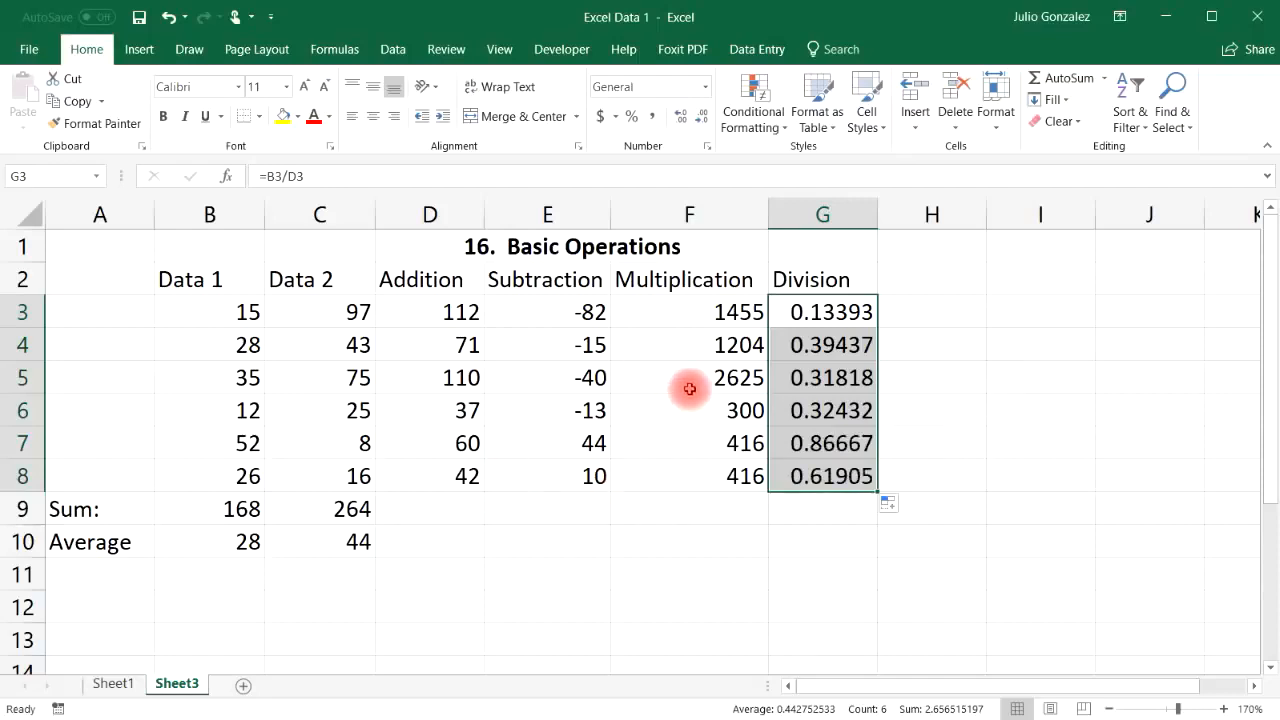
Step: Fill the Sum formula from B9 across to G9 and check the Addition column's total against D3:D8
{"action": "left_click", "coordinate": [340, 509]}
{"action": "left_click", "coordinate": [212, 509]}
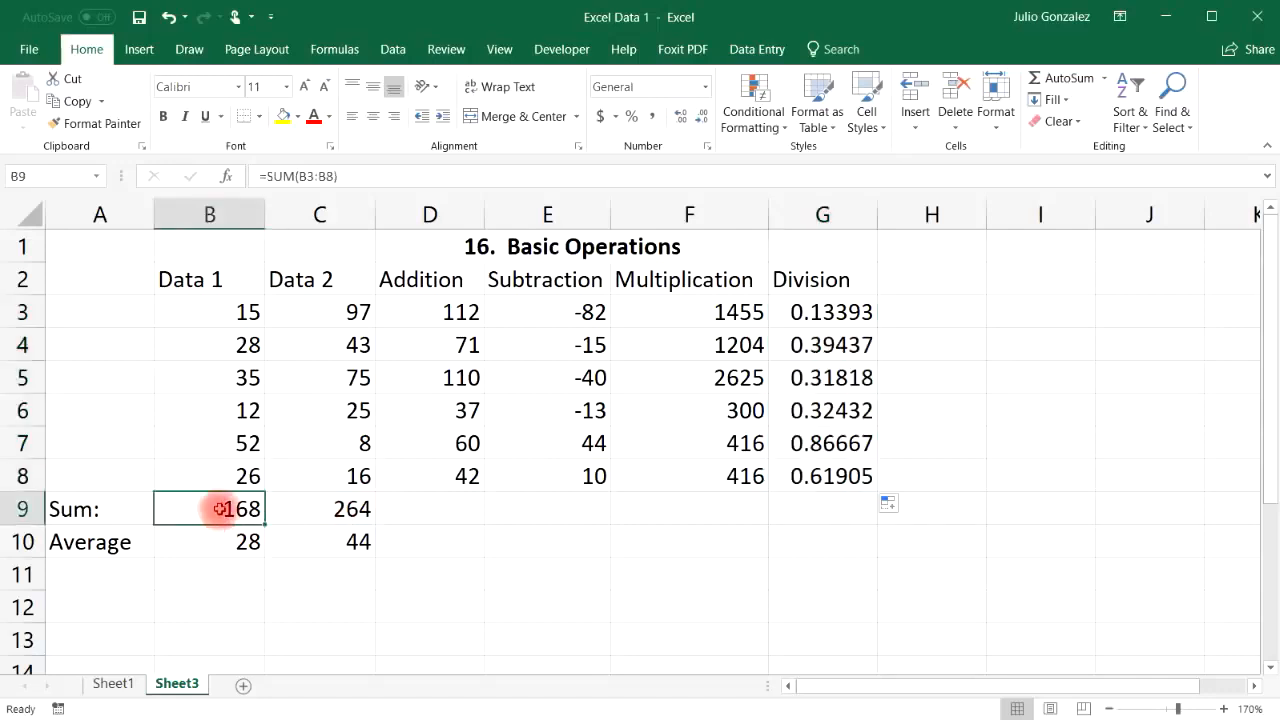
{"action": "left_click_drag", "start_coordinate": [262, 526], "coordinate": [835, 517]}
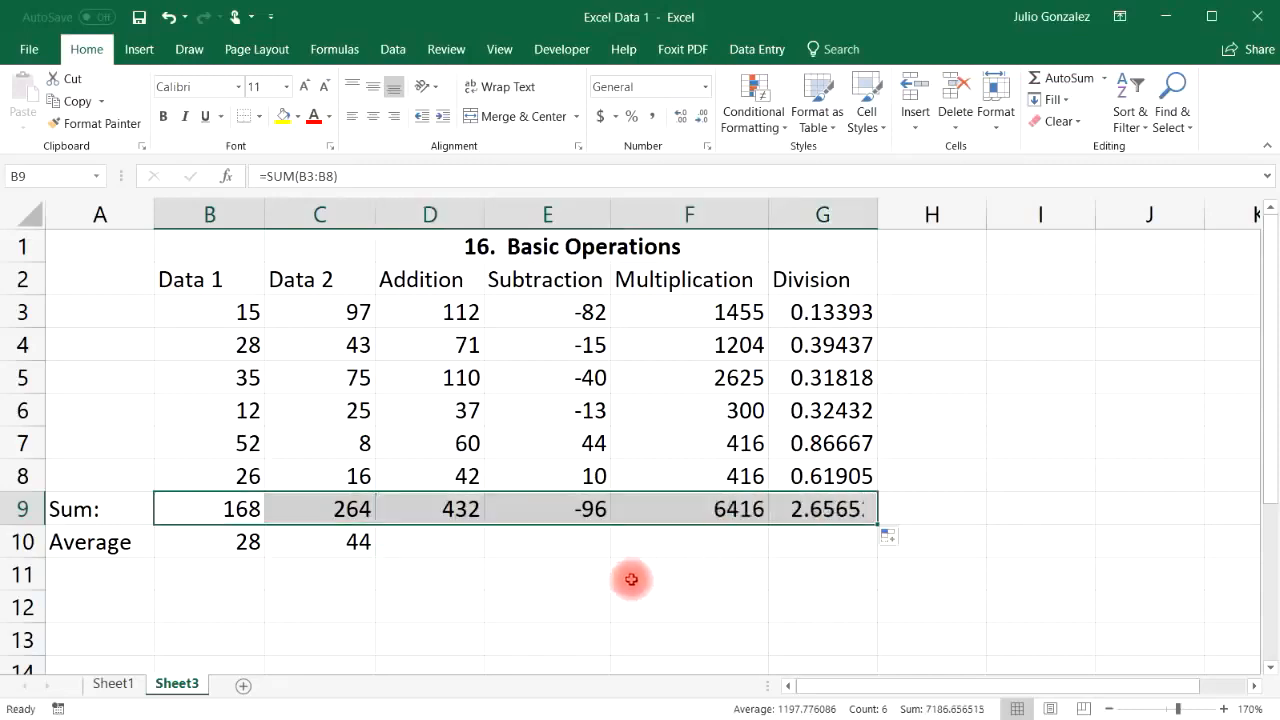
{"action": "left_click", "coordinate": [492, 503]}
{"action": "left_click_drag", "start_coordinate": [477, 314], "coordinate": [462, 468]}
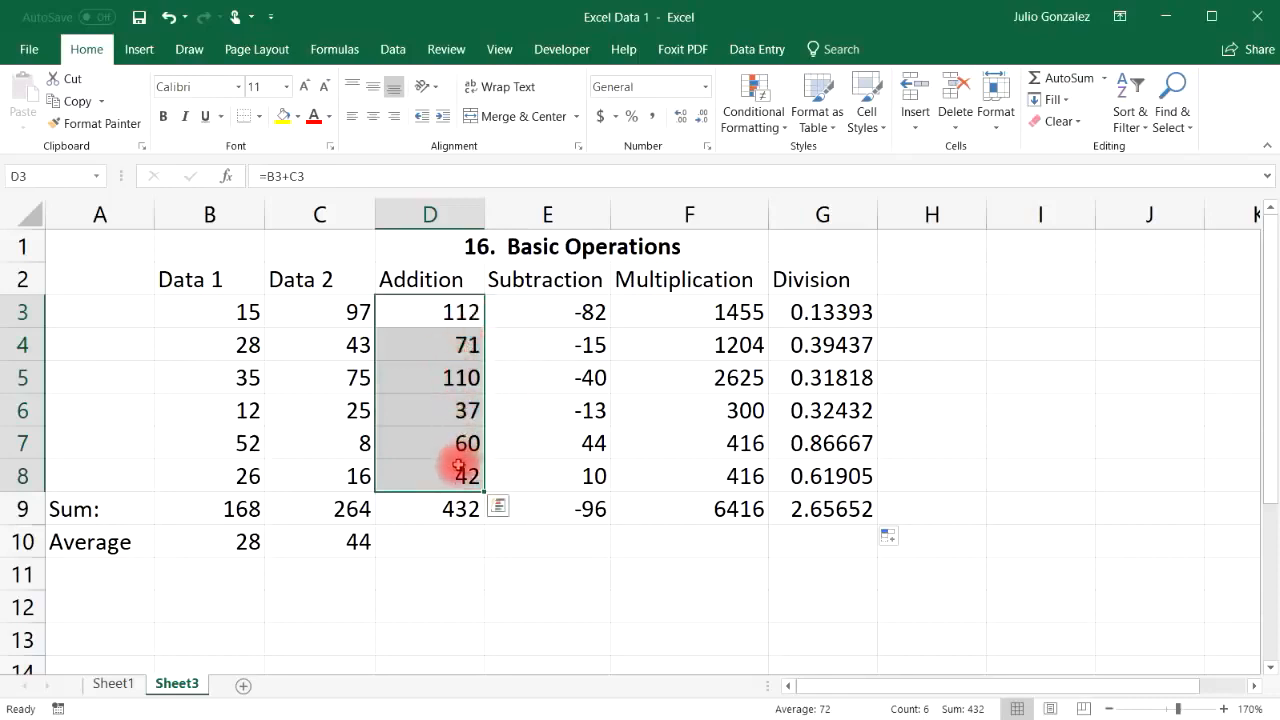
{"action": "left_click", "coordinate": [453, 511]}
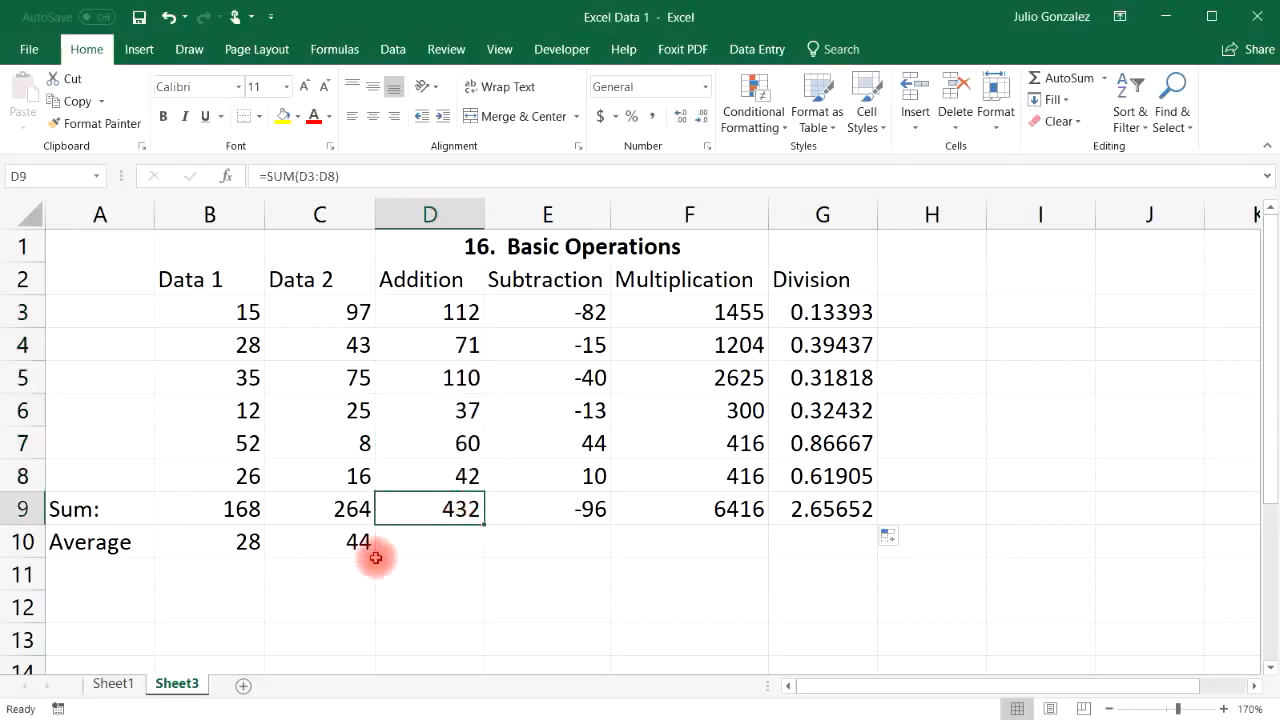
Step: Fill the Average formula from B10 across to G10 and check the averages of the Addition and Subtraction columns
{"action": "left_click", "coordinate": [247, 541]}
{"action": "left_click_drag", "start_coordinate": [247, 541], "coordinate": [800, 583]}
{"action": "left_click", "coordinate": [602, 620]}
{"action": "left_click_drag", "start_coordinate": [457, 310], "coordinate": [463, 480]}
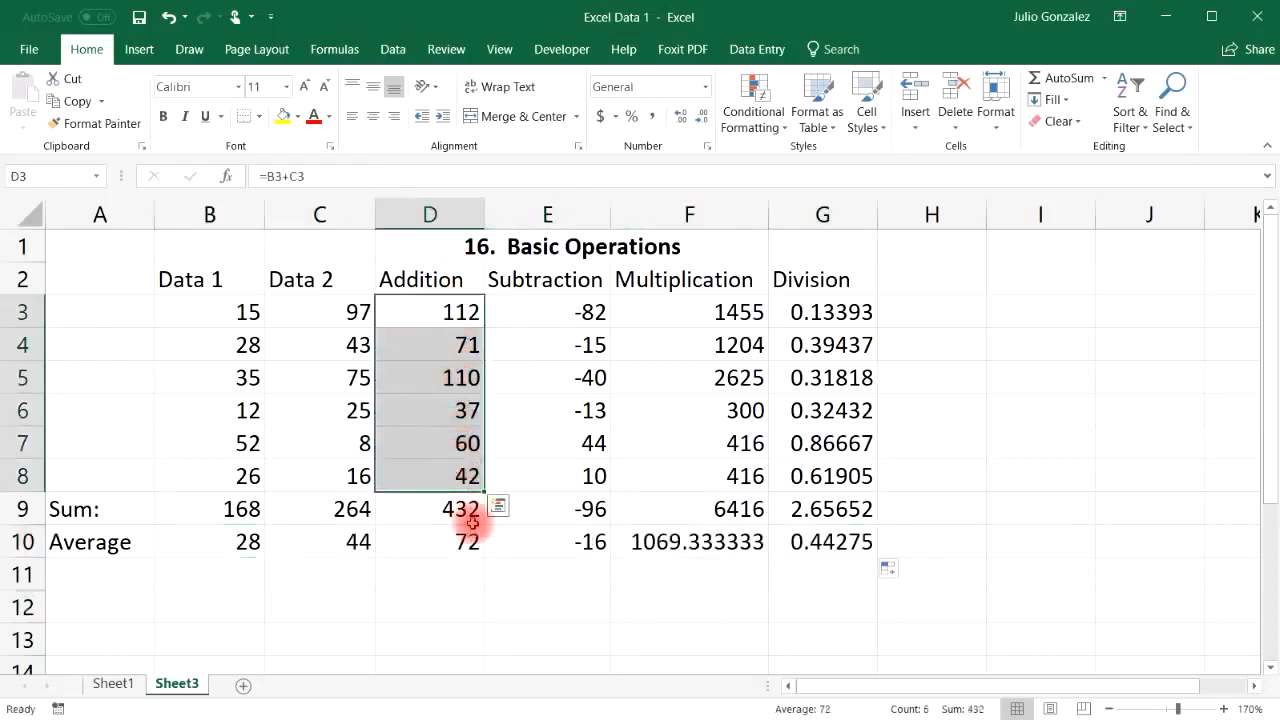
{"action": "left_click", "coordinate": [466, 545]}
{"action": "left_click_drag", "start_coordinate": [591, 312], "coordinate": [591, 480]}
{"action": "left_click", "coordinate": [591, 541]}
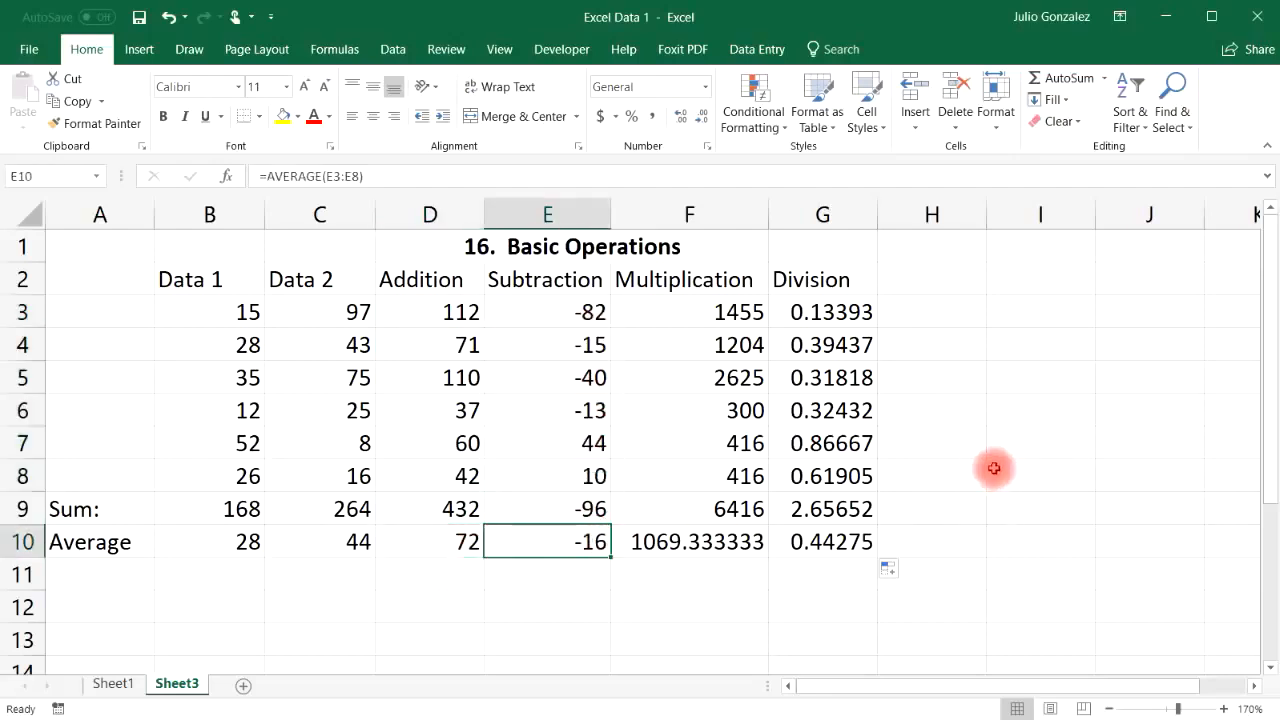
Step: Calculate powers with the caret operator, entering =5^2 in I7 and =7^3 in I8
{"action": "key", "text": "F10"}
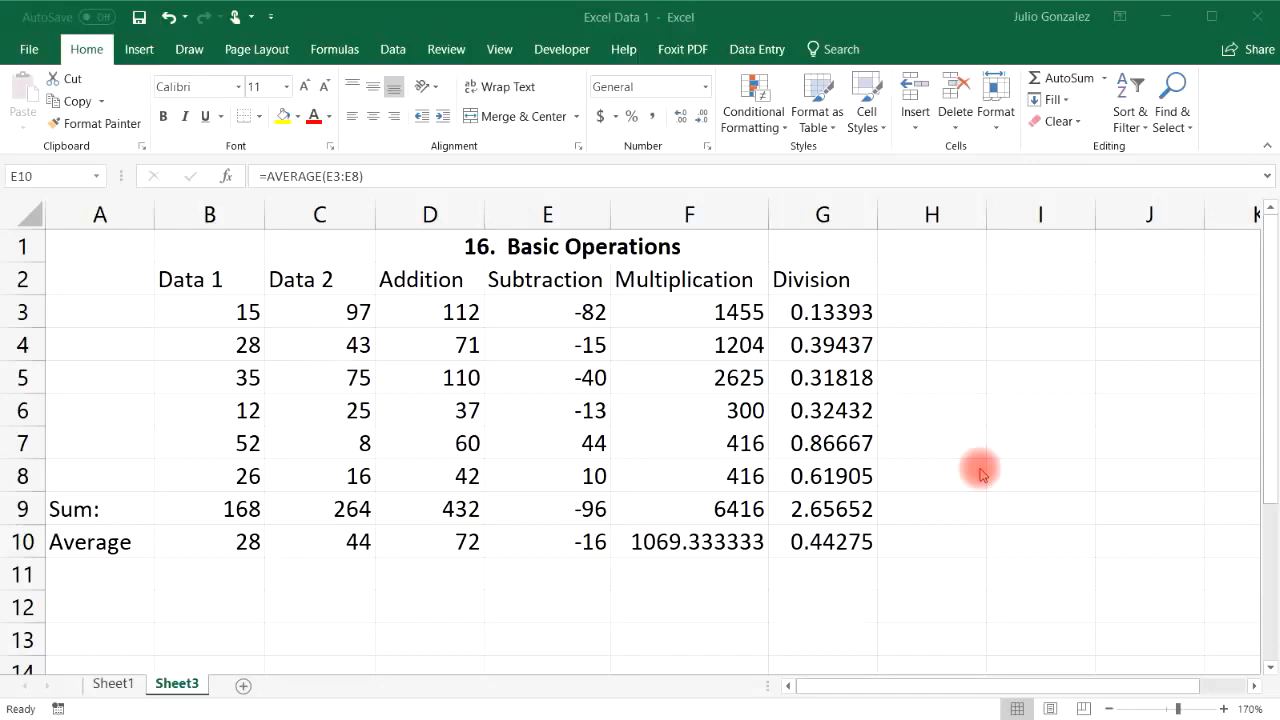
{"action": "left_click", "coordinate": [1025, 438]}
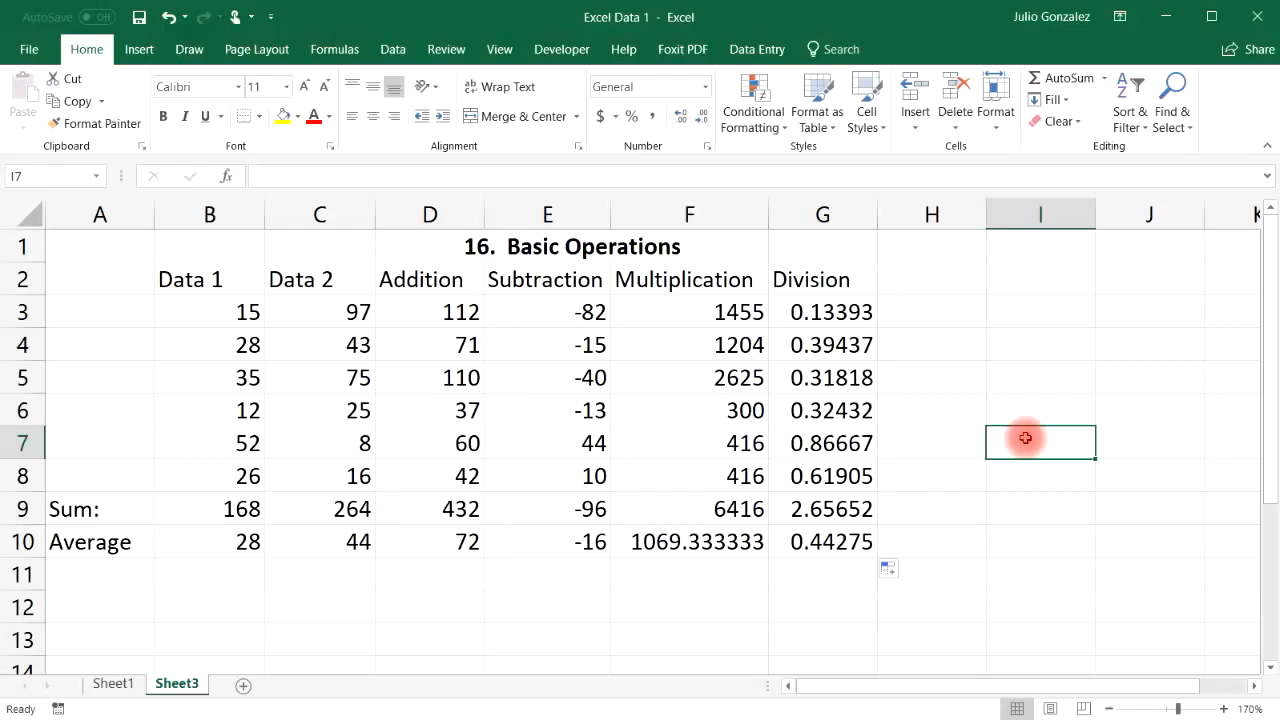
{"action": "type", "text": "=5^"}
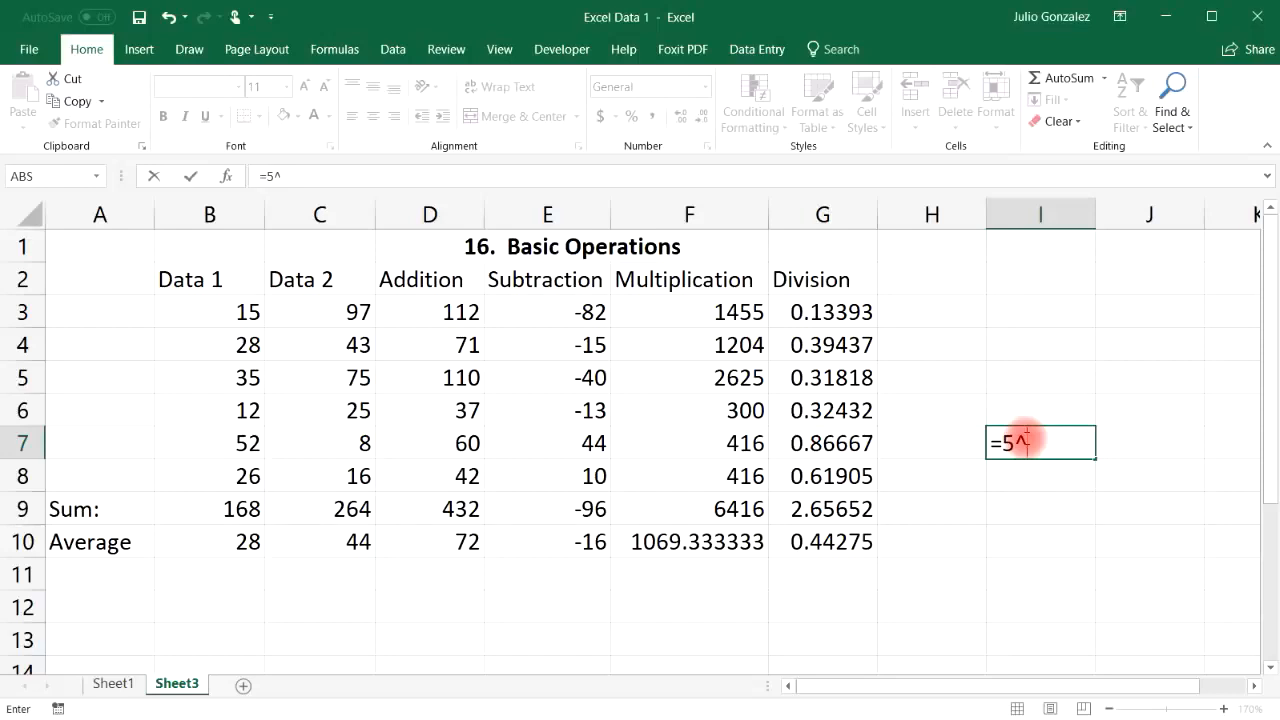
{"action": "type", "text": "2"}
{"action": "key", "text": "Return"}
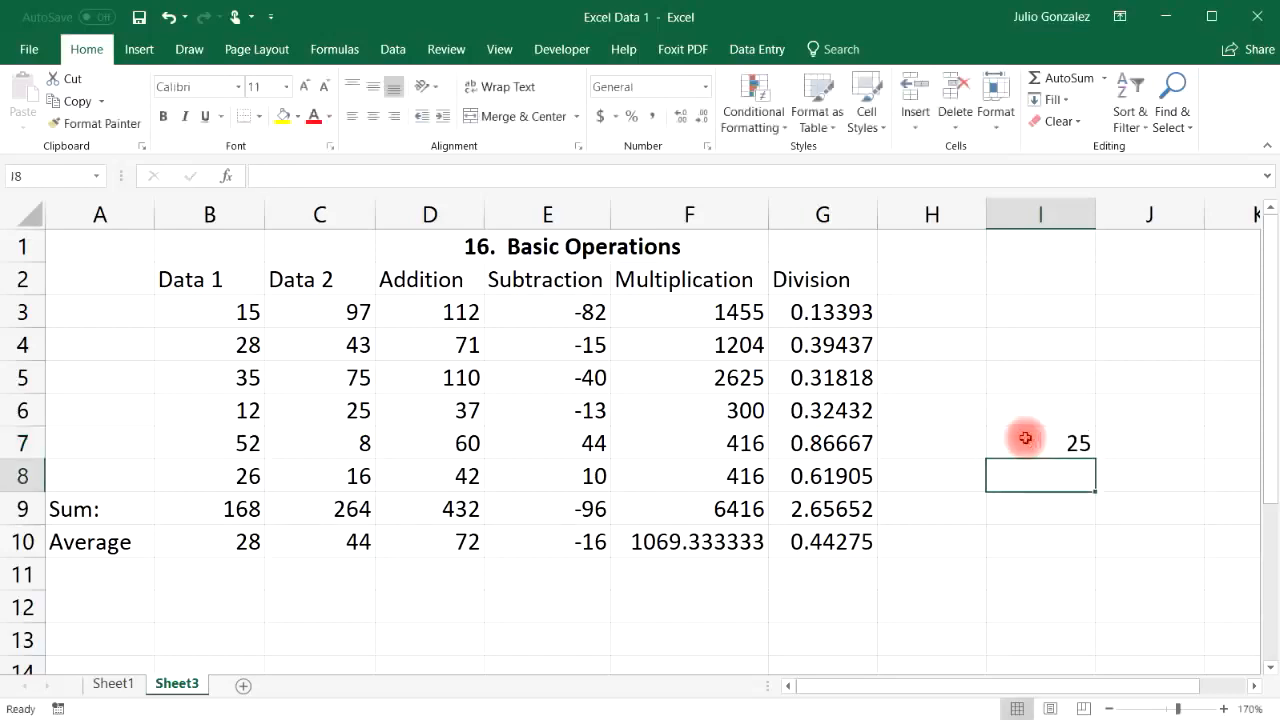
{"action": "type", "text": "="}
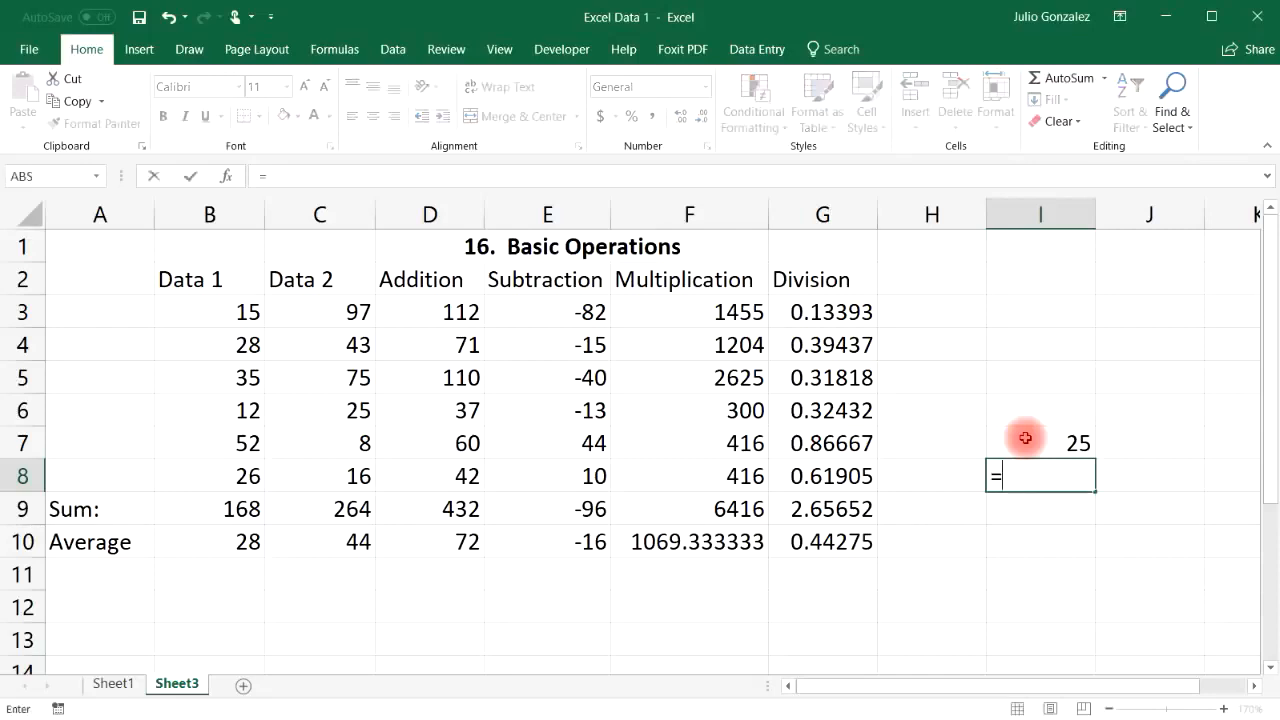
{"action": "type", "text": "7^3"}
{"action": "key", "text": "Return"}
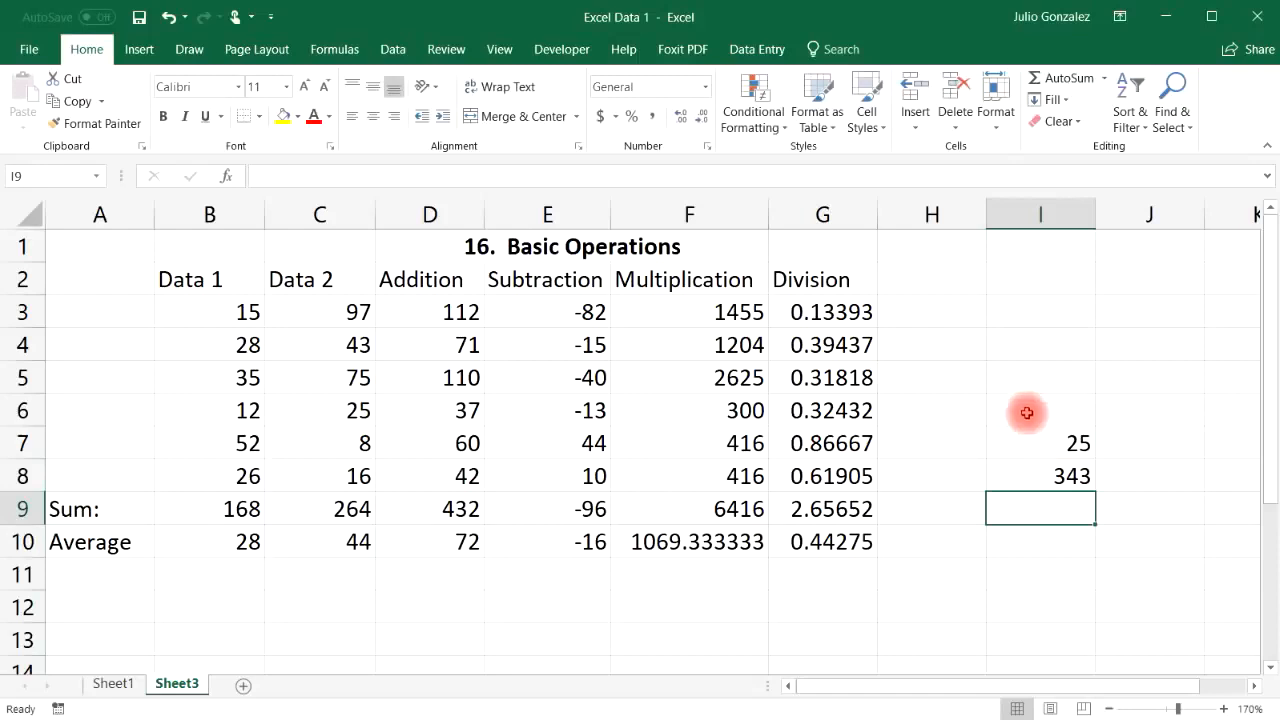
Step: Add two more power formulas above the existing ones, =8^2 in I6 and =2^4 in I5
{"action": "left_click", "coordinate": [1023, 410]}
{"action": "type", "text": "=8^2"}
{"action": "key", "text": "Return"}
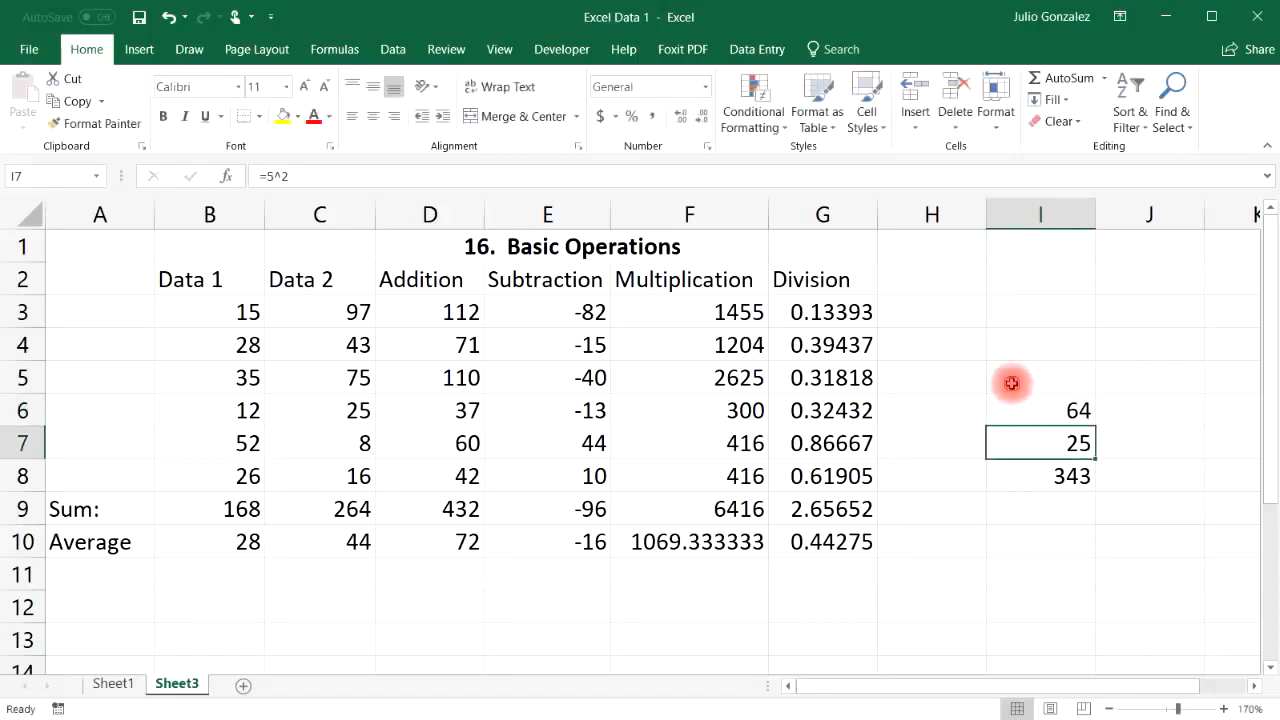
{"action": "left_click", "coordinate": [1010, 380]}
{"action": "type", "text": "=2^4"}
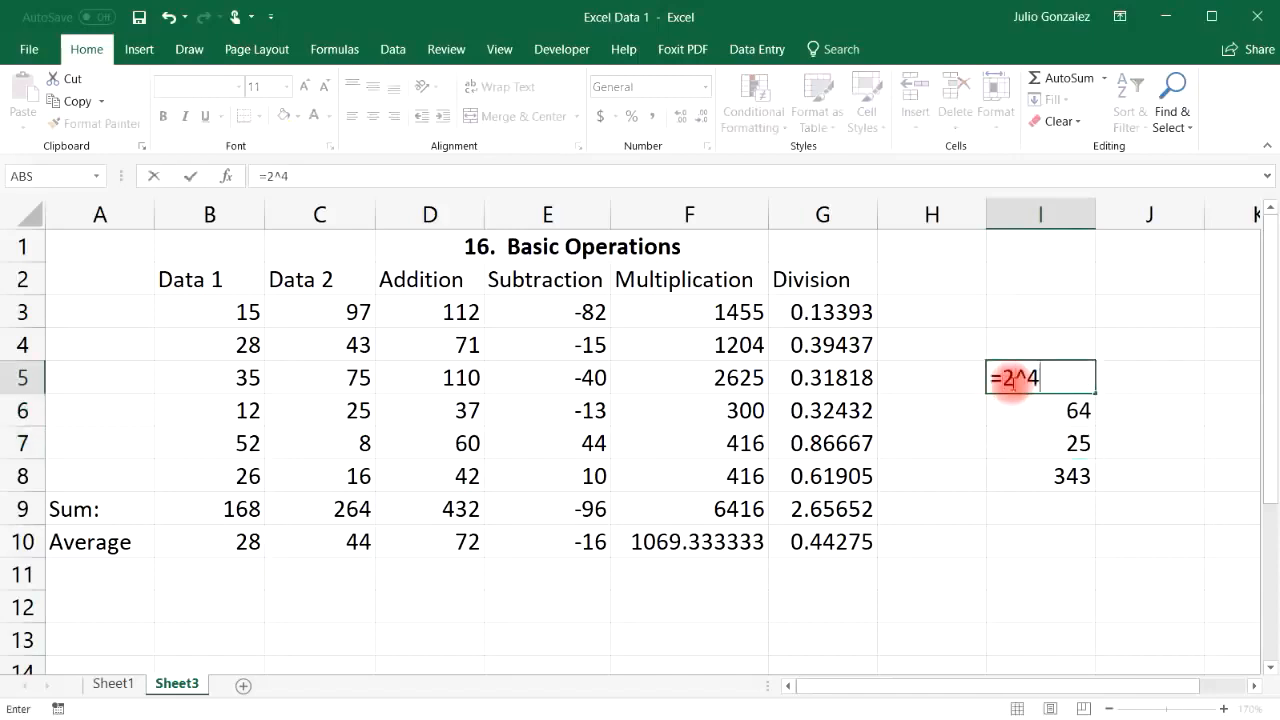
{"action": "key", "text": "Return"}
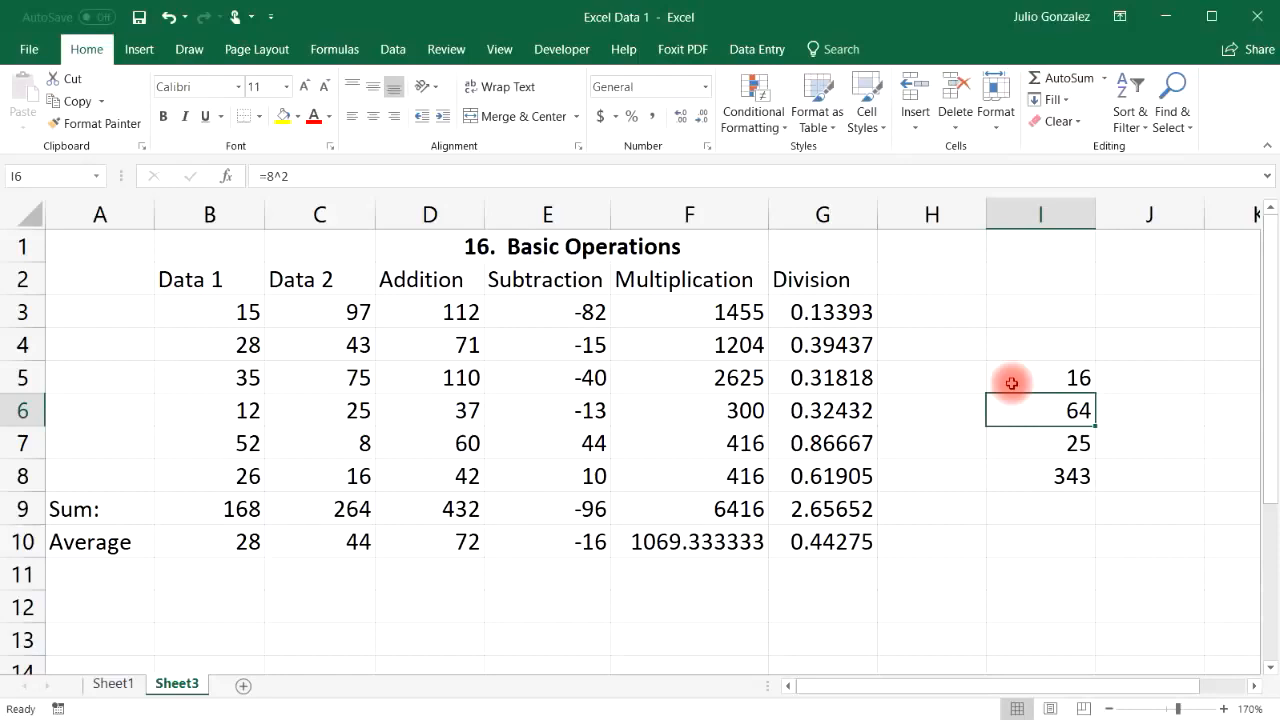
{"action": "left_click", "coordinate": [1077, 506]}
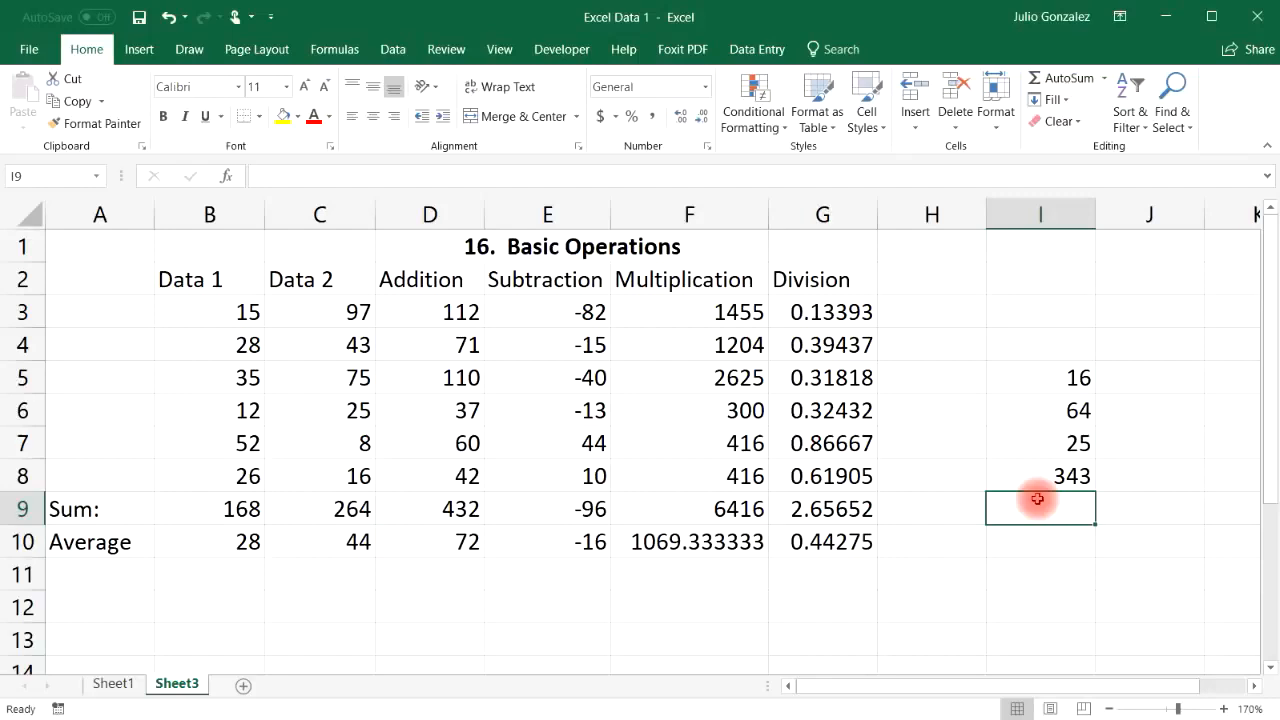
Step: Calculate square roots with the SQRT function, entering =sqrt(25) in I9, =sqrt(64) in I10 and =sqrt(144) in I11
{"action": "type", "text": "=sq"}
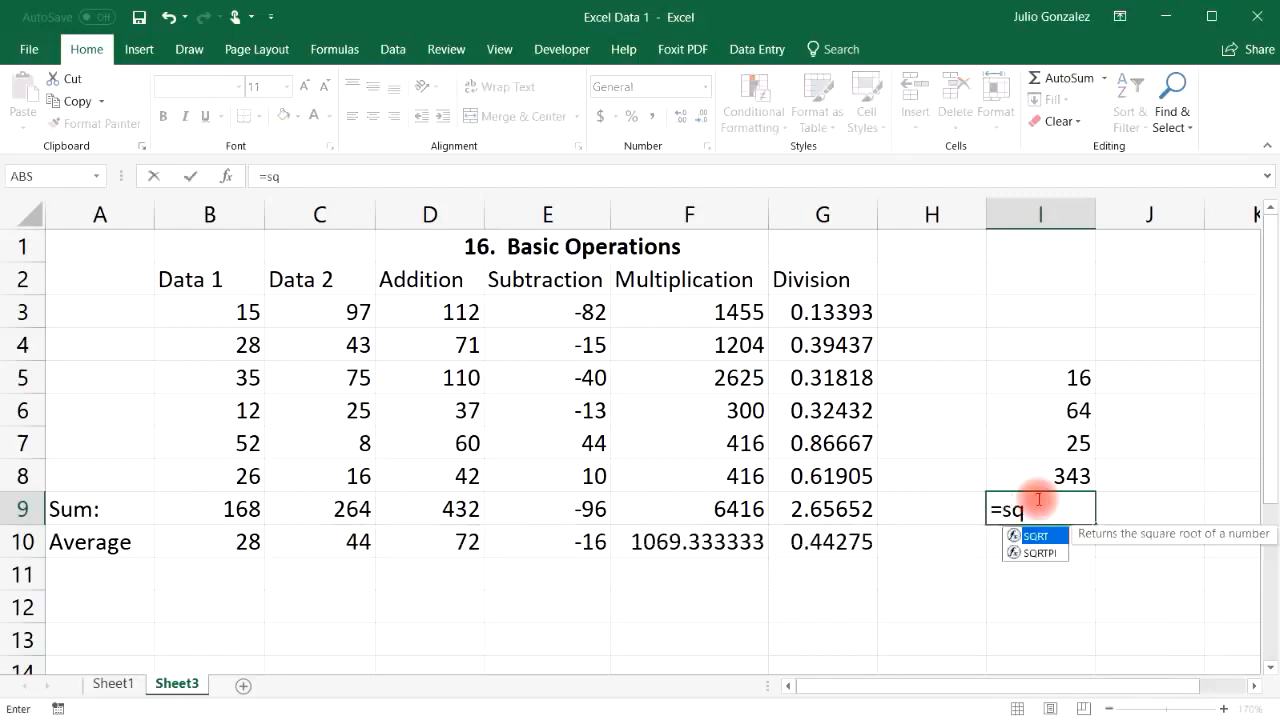
{"action": "type", "text": "rt("}
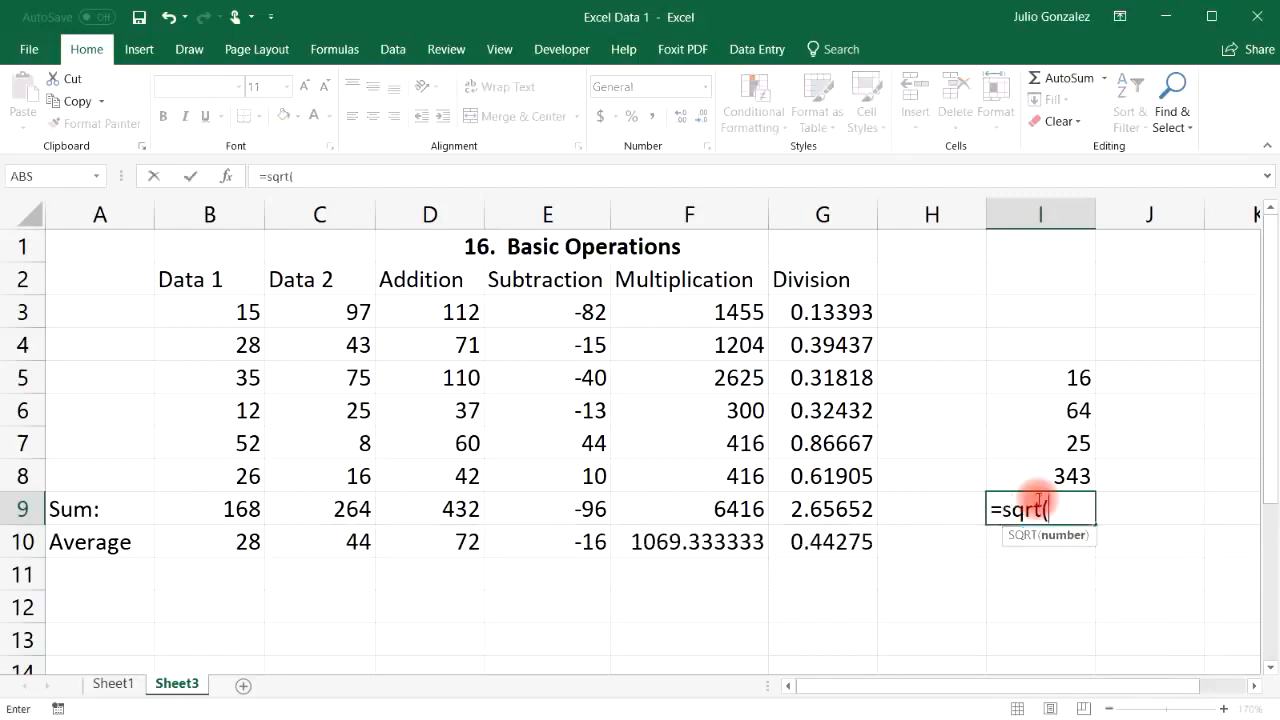
{"action": "type", "text": "25)"}
{"action": "key", "text": "Return"}
{"action": "type", "text": "=sqrt("}
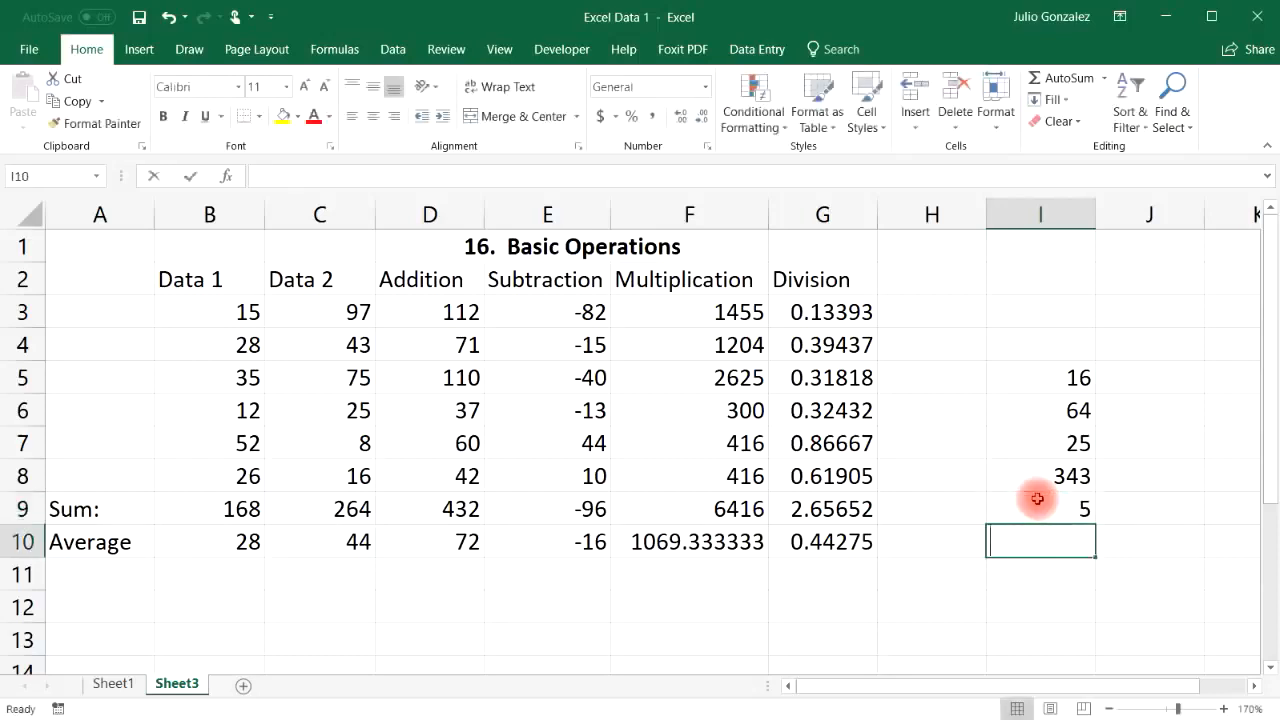
{"action": "type", "text": "64)"}
{"action": "key", "text": "Return"}
{"action": "type", "text": "=sqrt(144)"}
{"action": "key", "text": "Return"}
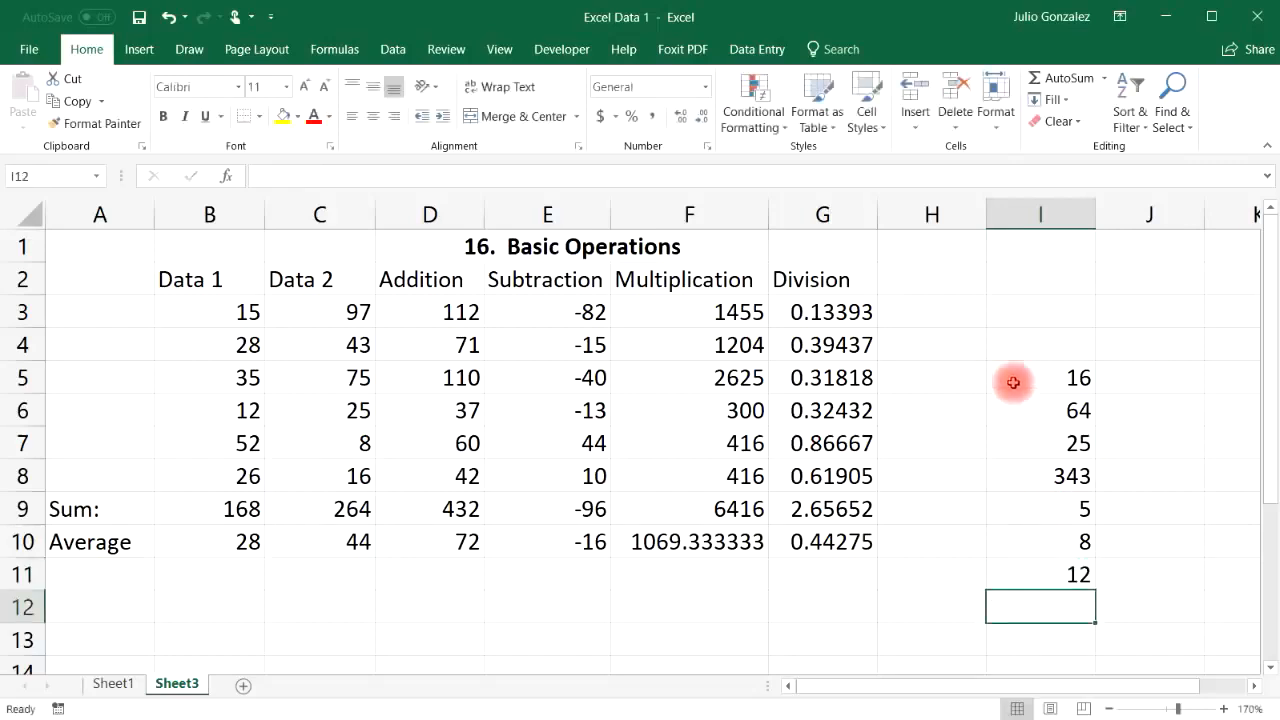
Step: Clear the power and square root formulas from I5:I11
{"action": "left_click_drag", "start_coordinate": [1065, 377], "coordinate": [1072, 582]}
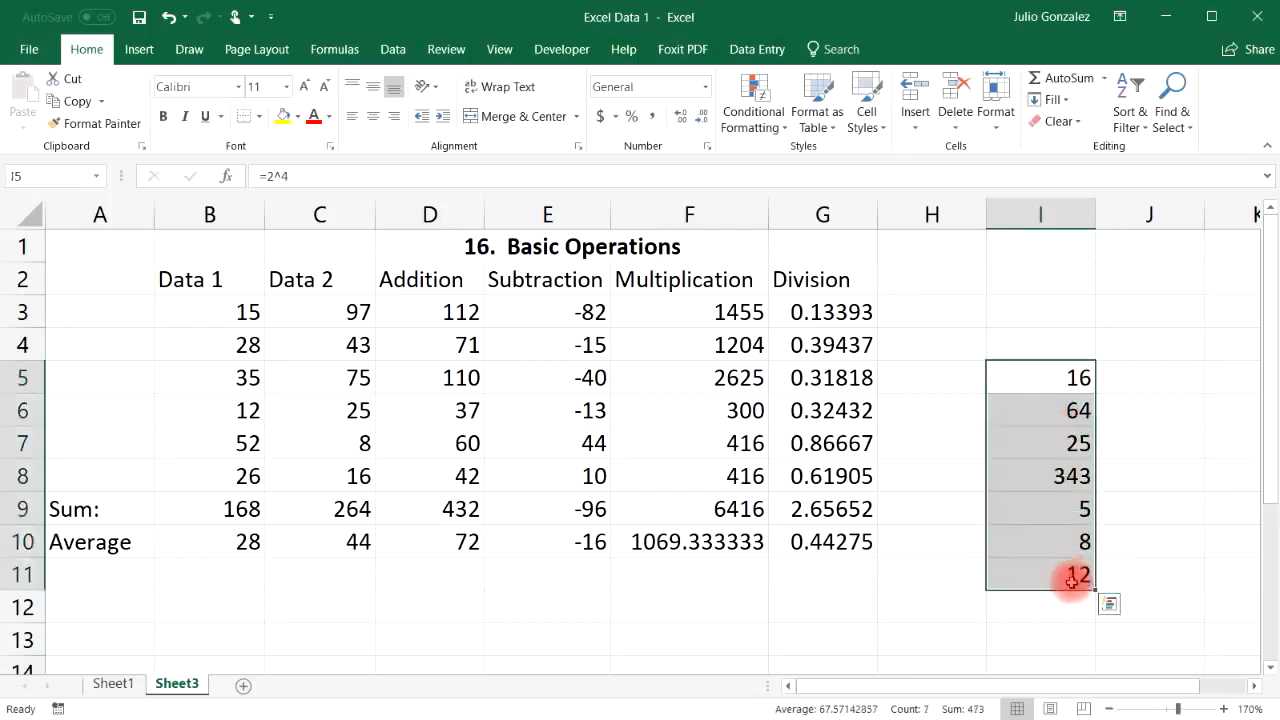
{"action": "key", "text": "Delete"}
{"action": "key", "text": "Down"}
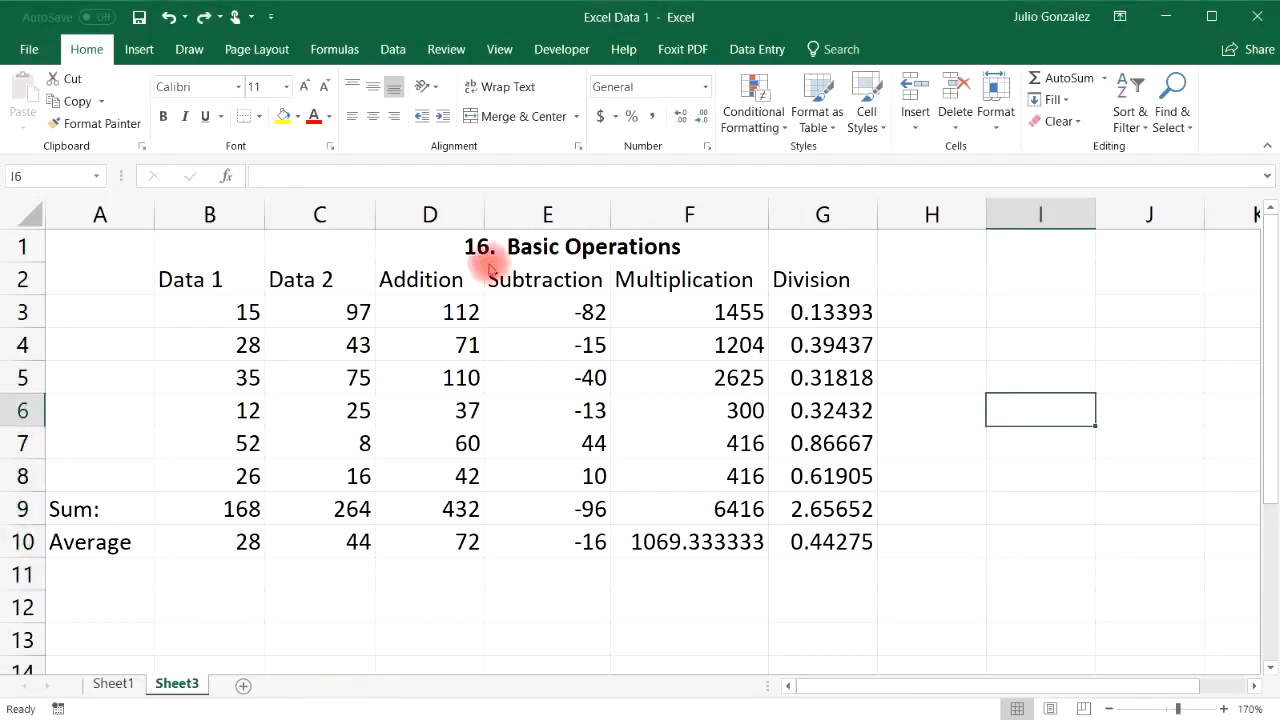
Step: Replace the lesson title in the merged heading cell D1 with "17. Max & Min Functions"
{"action": "left_click", "coordinate": [572, 246]}
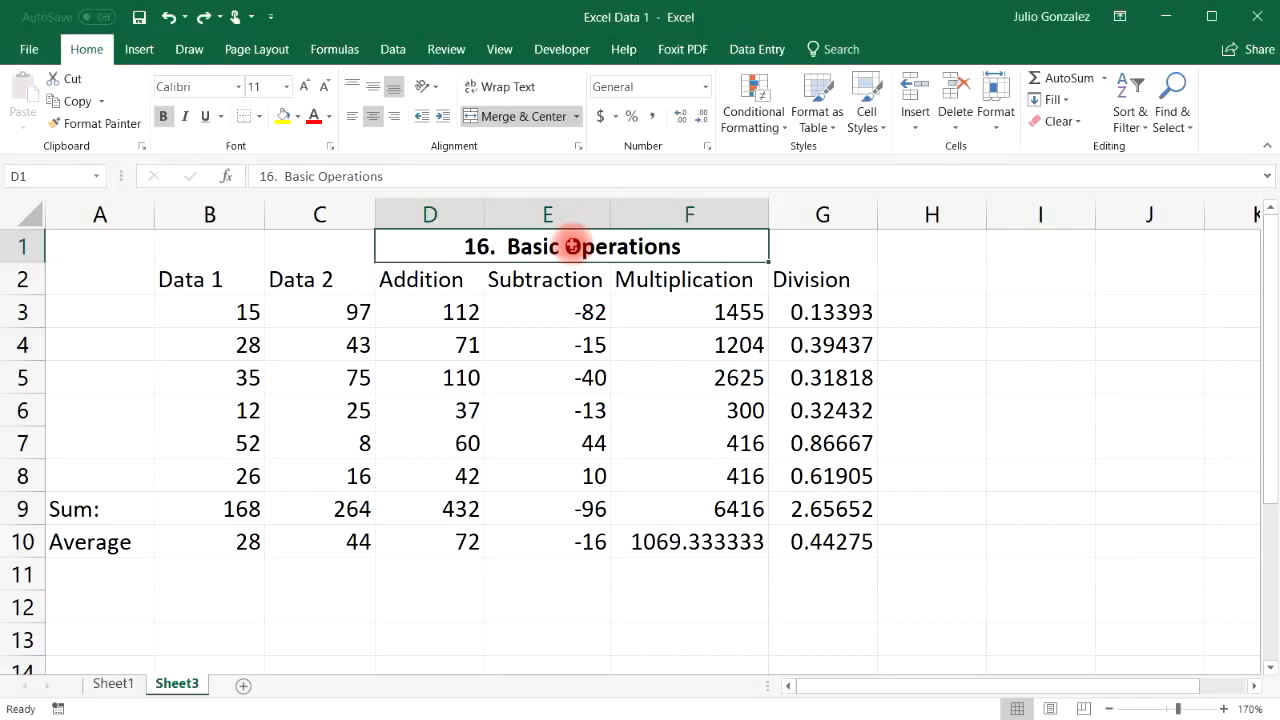
{"action": "type", "text": "17.  Max & Min F"}
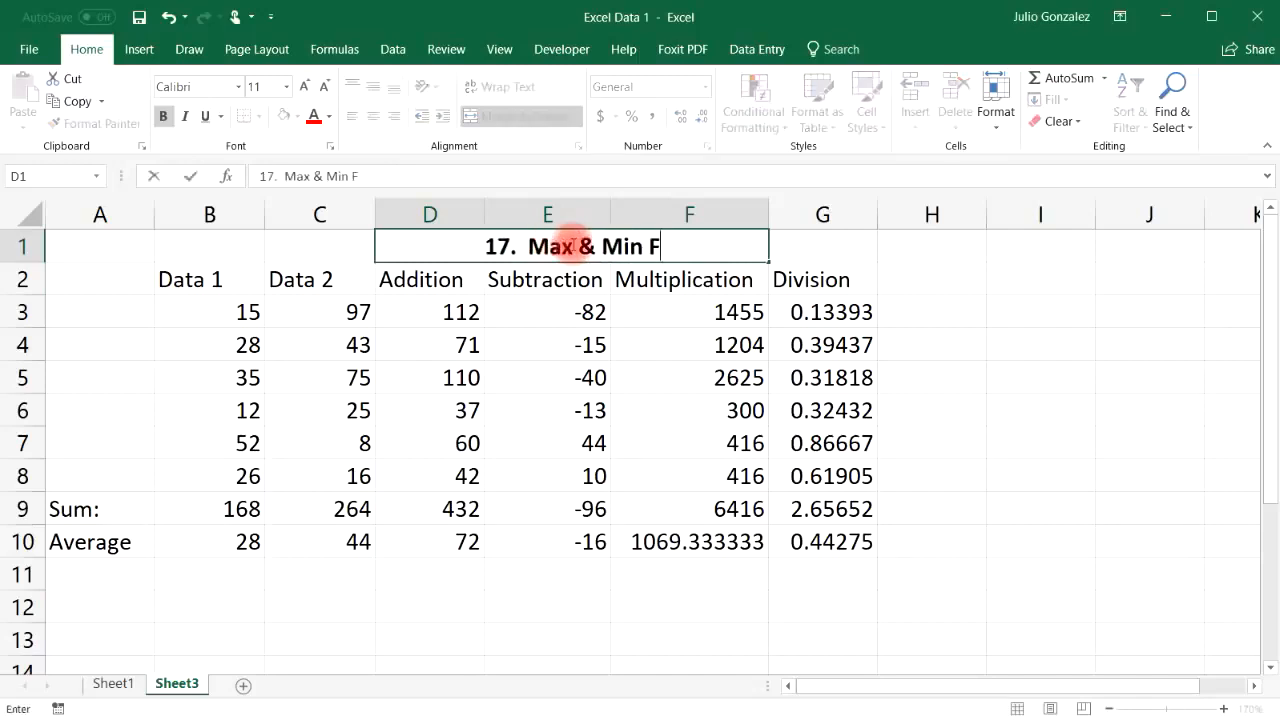
{"action": "type", "text": "unctions"}
{"action": "key", "text": "Return"}
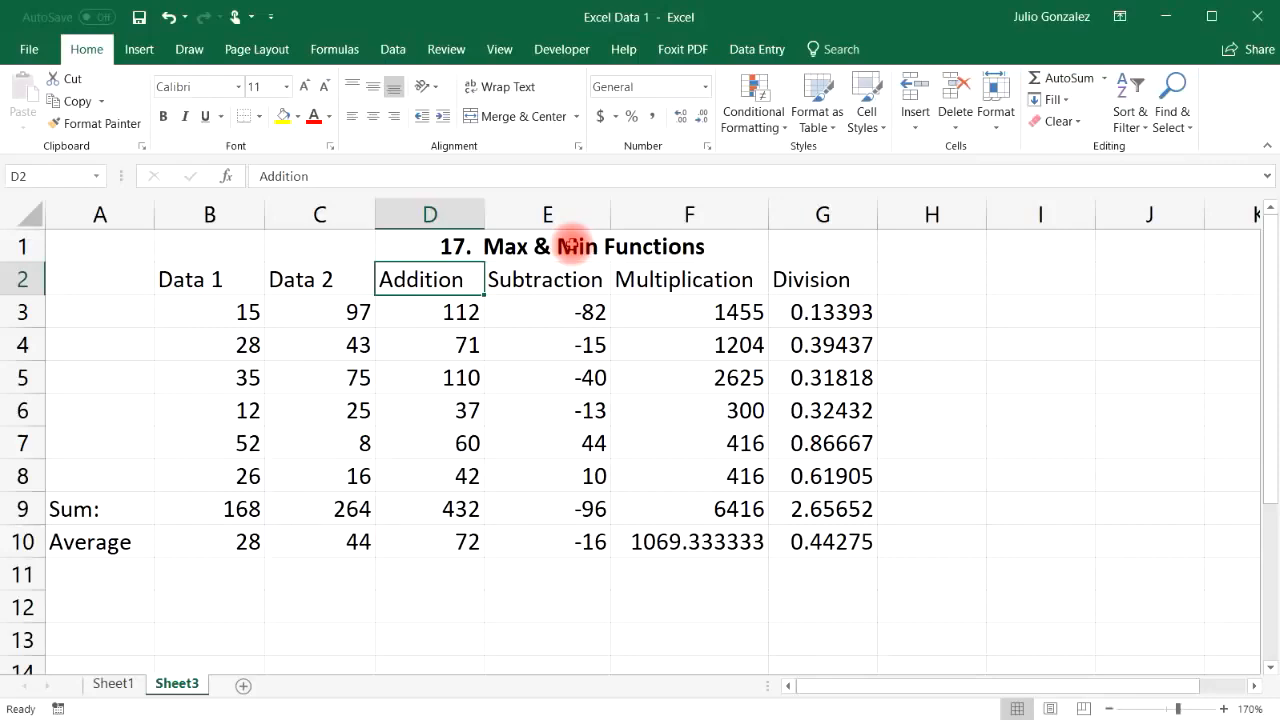
Step: Label A11 "Max:", enter a MAX formula for B3:B8 in B11, and check it against the Data 1 values
{"action": "left_click", "coordinate": [108, 572]}
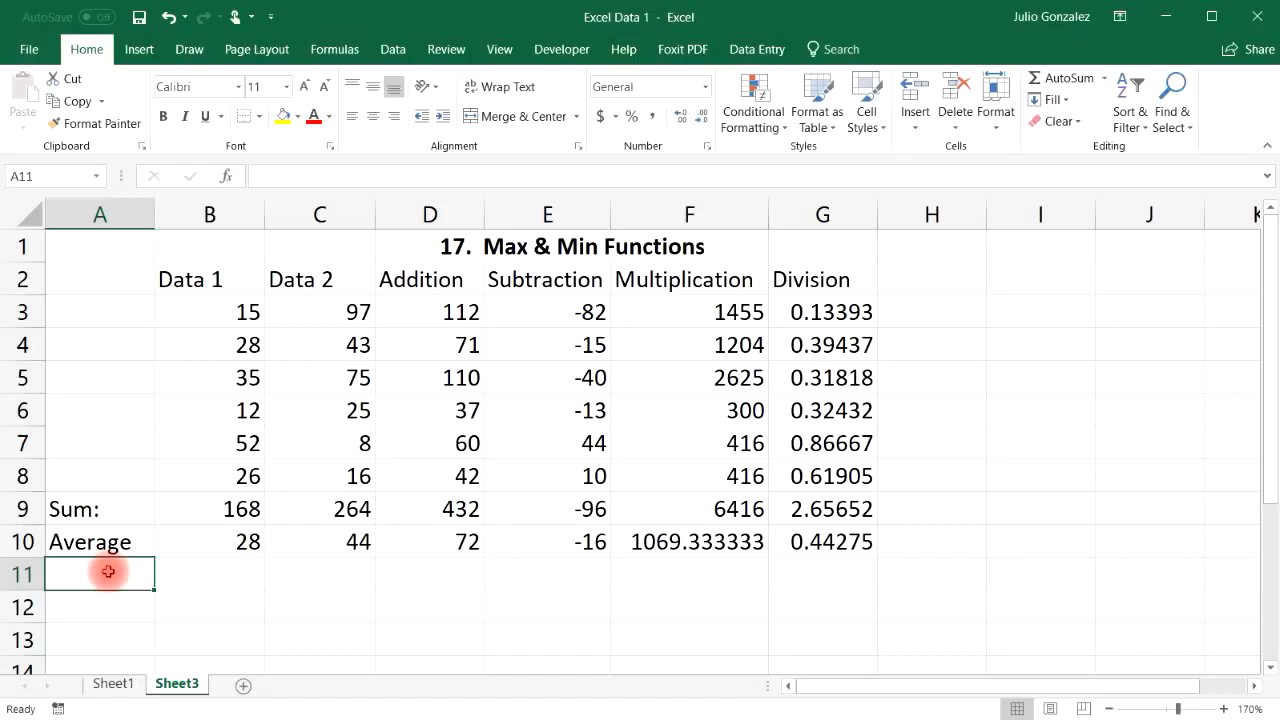
{"action": "type", "text": "Max:"}
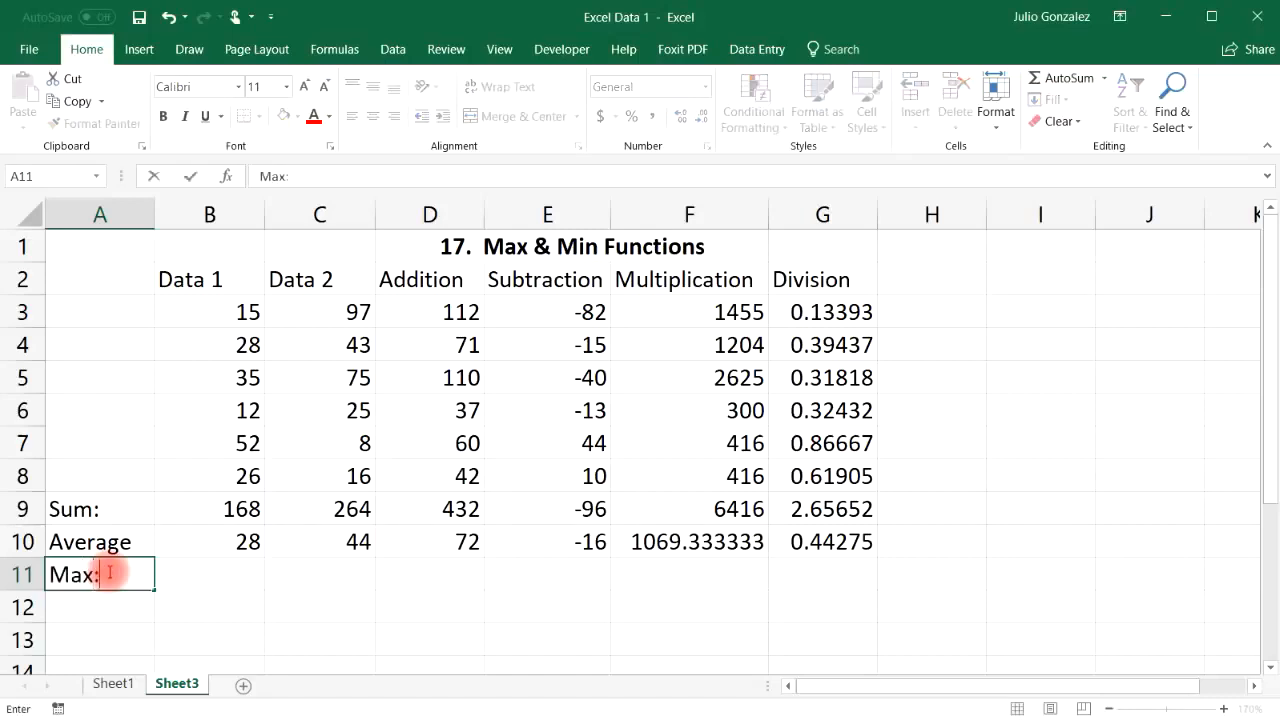
{"action": "key", "text": "Tab"}
{"action": "type", "text": "=max("}
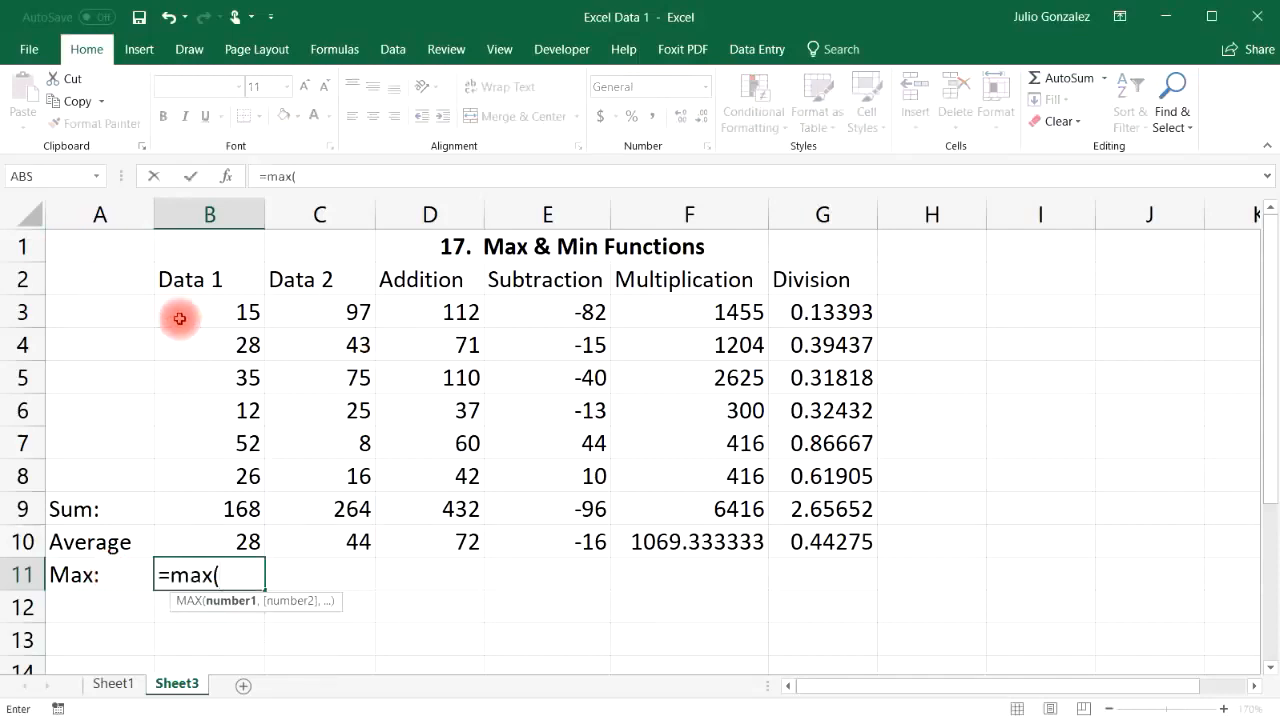
{"action": "left_click_drag", "start_coordinate": [220, 312], "coordinate": [252, 476]}
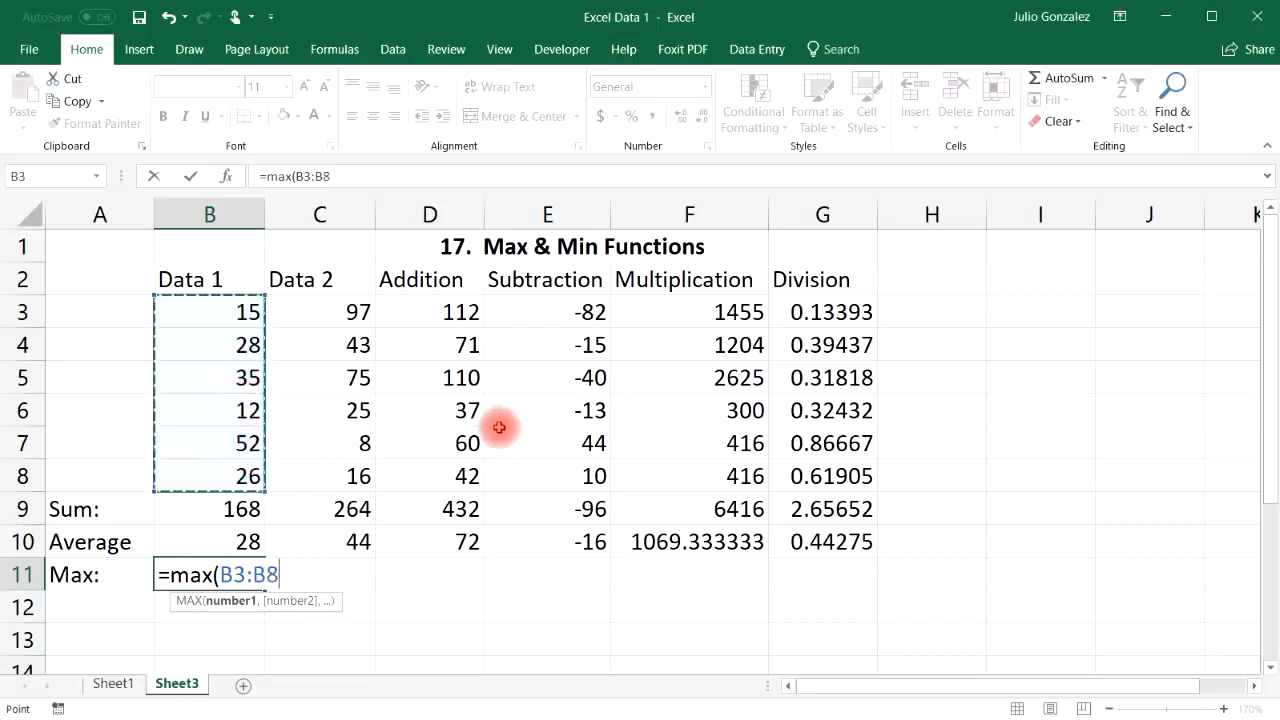
{"action": "key", "text": "Return"}
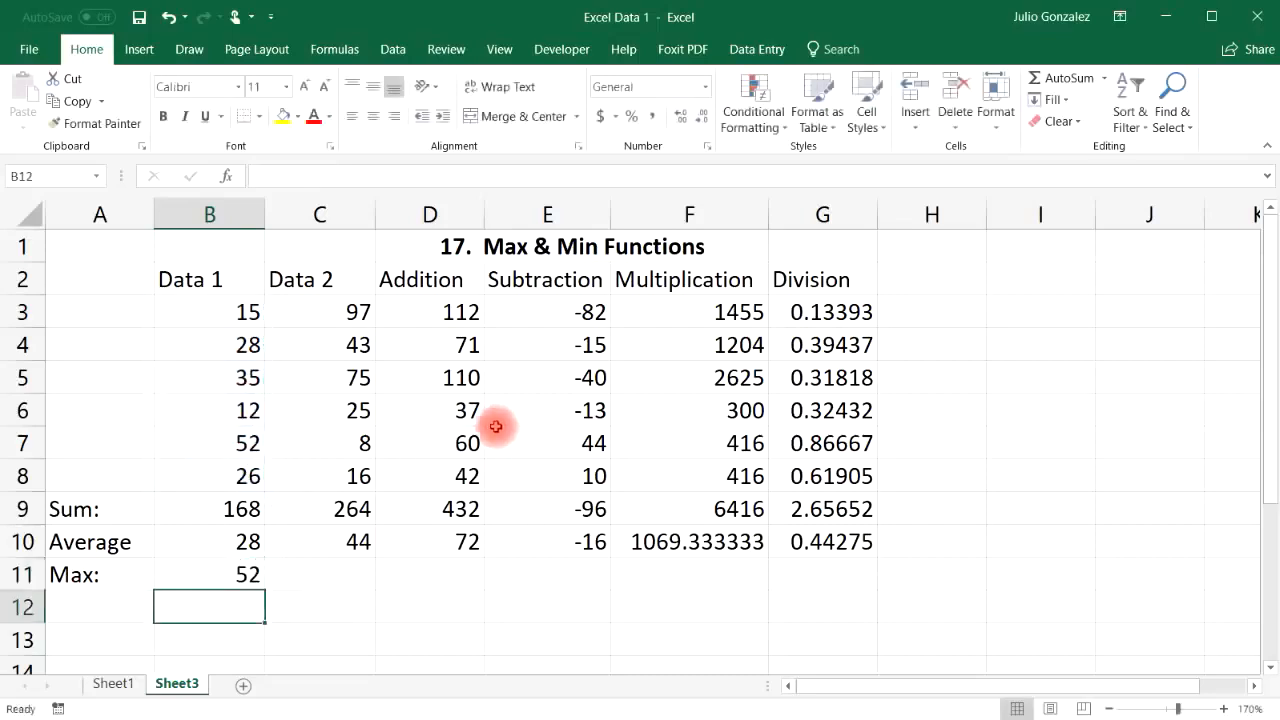
{"action": "left_click_drag", "start_coordinate": [232, 314], "coordinate": [210, 477]}
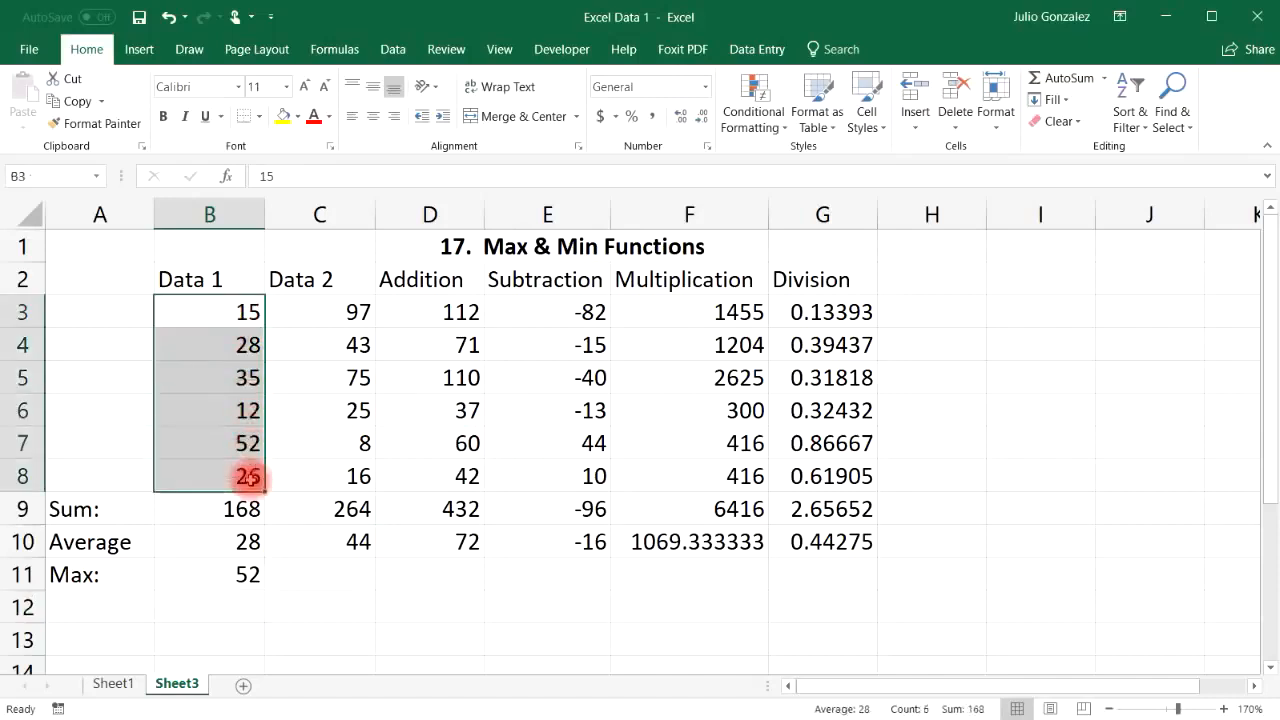
Step: Fill the Max formula from B11 across to G11 and check it against the Data 2 and Addition columns
{"action": "left_click", "coordinate": [315, 571]}
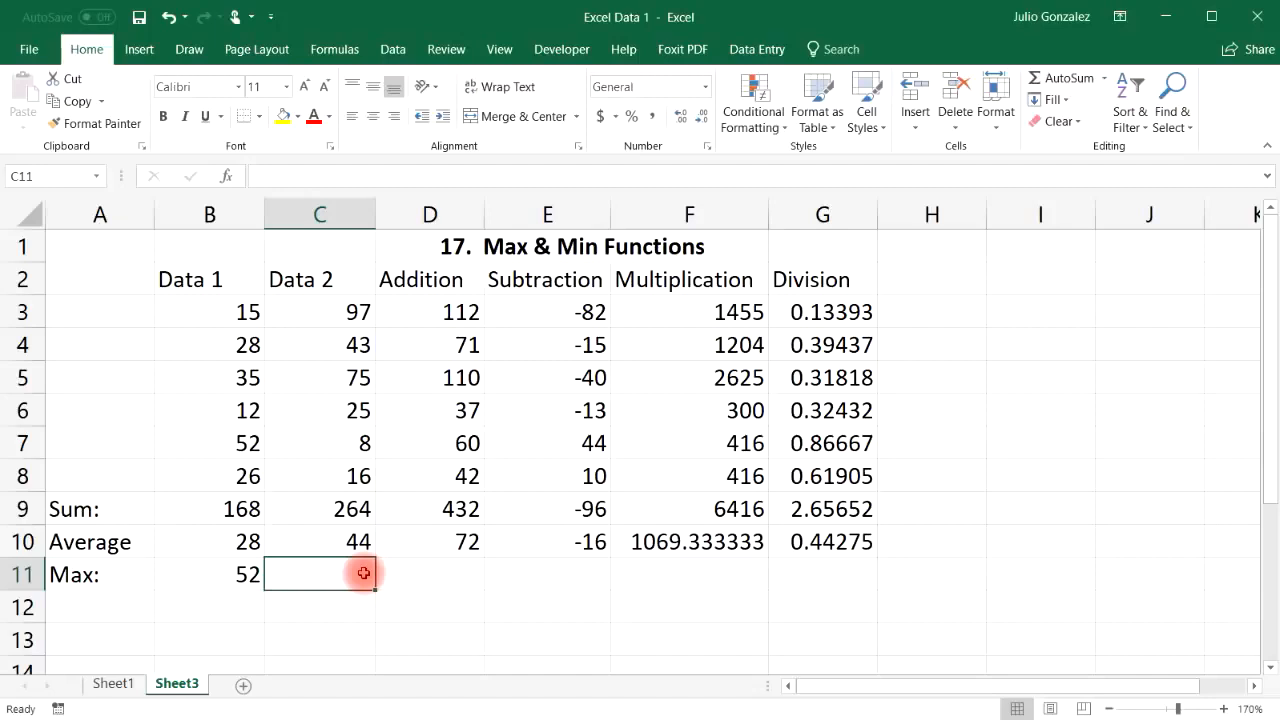
{"action": "left_click", "coordinate": [223, 583]}
{"action": "left_click_drag", "start_coordinate": [265, 590], "coordinate": [850, 590]}
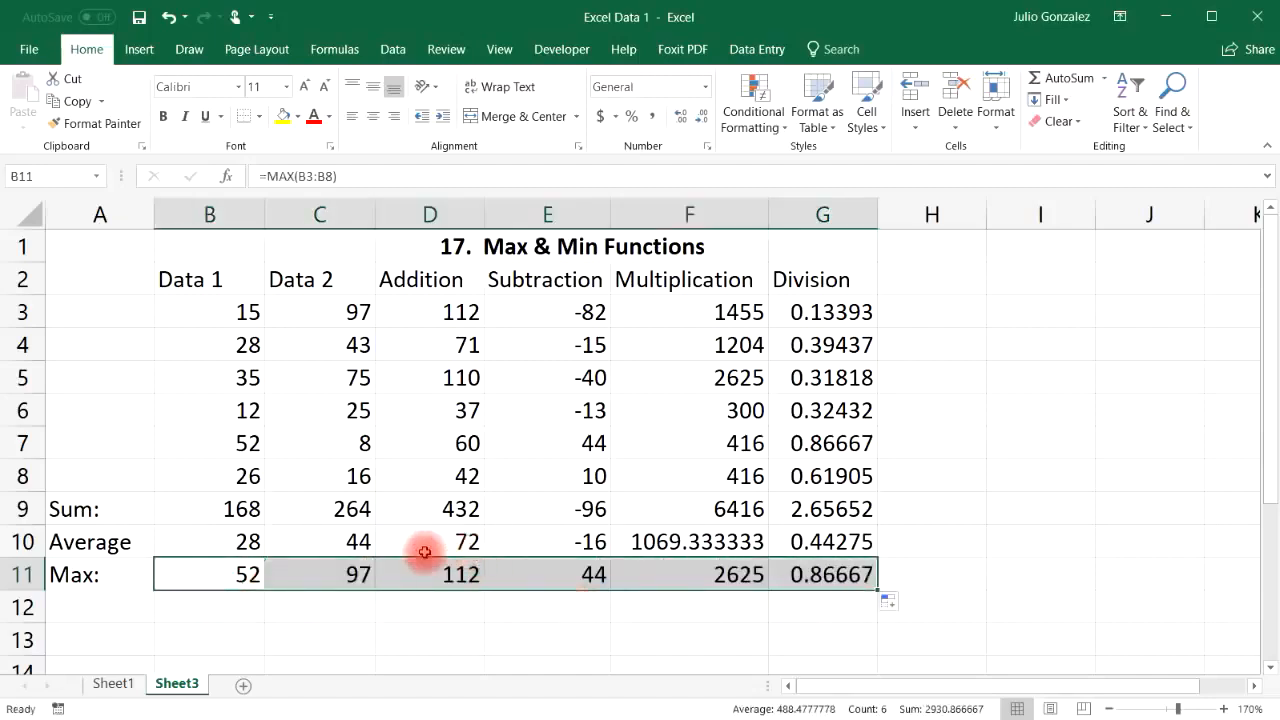
{"action": "left_click_drag", "start_coordinate": [358, 311], "coordinate": [368, 477]}
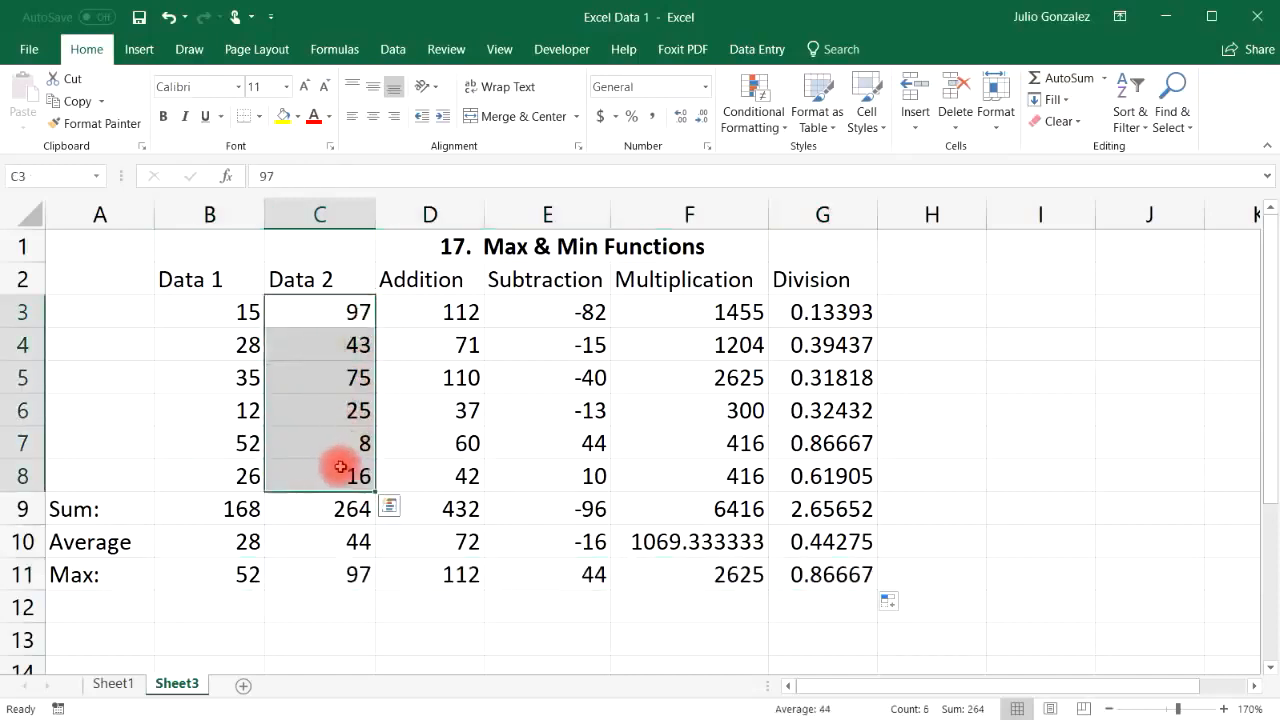
{"action": "left_click_drag", "start_coordinate": [463, 310], "coordinate": [470, 478]}
Step: Label A12 "Min:" and enter a MIN formula for B3:B8 in B12
{"action": "left_click", "coordinate": [97, 607]}
{"action": "type", "text": "Max:"}
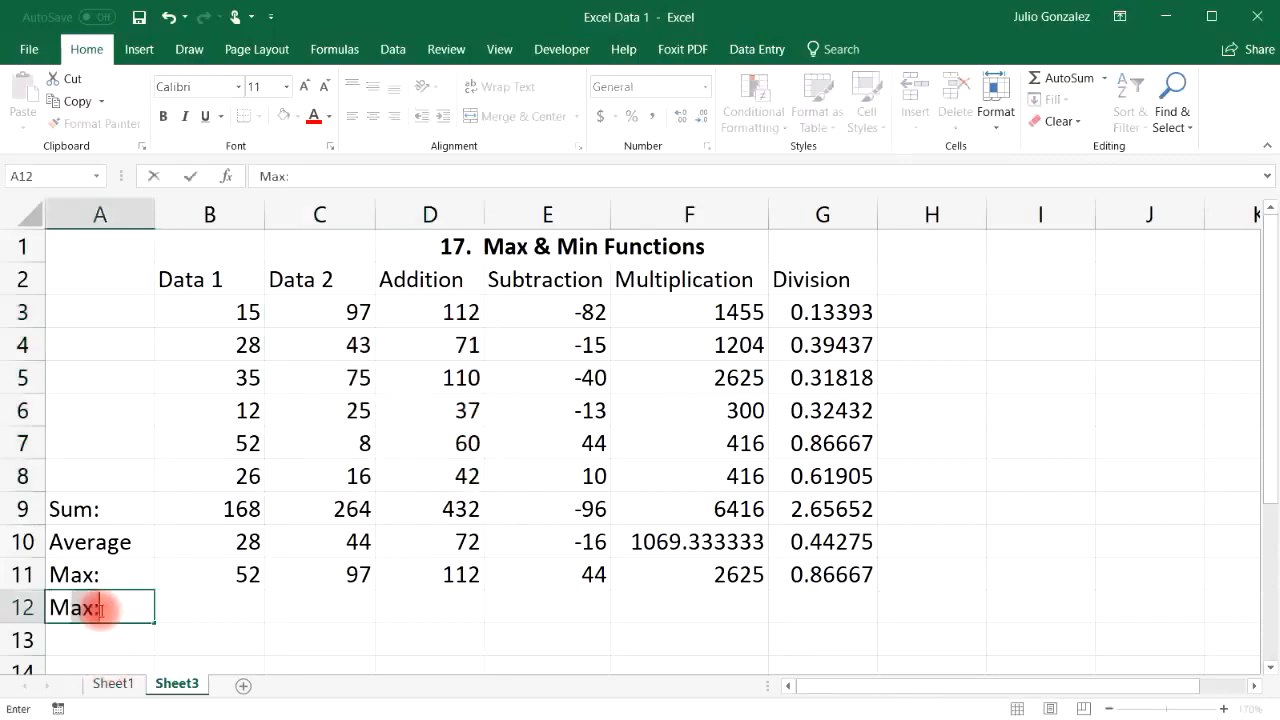
{"action": "key", "text": "Tab"}
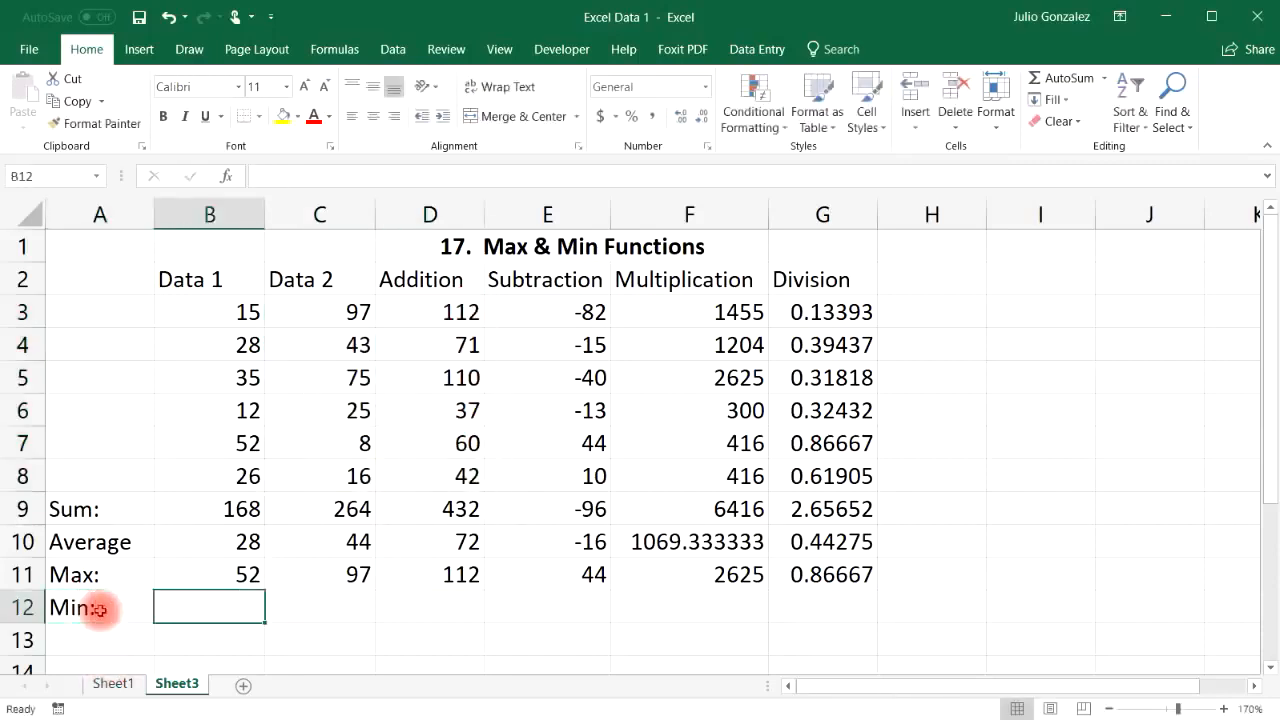
{"action": "type", "text": "=min("}
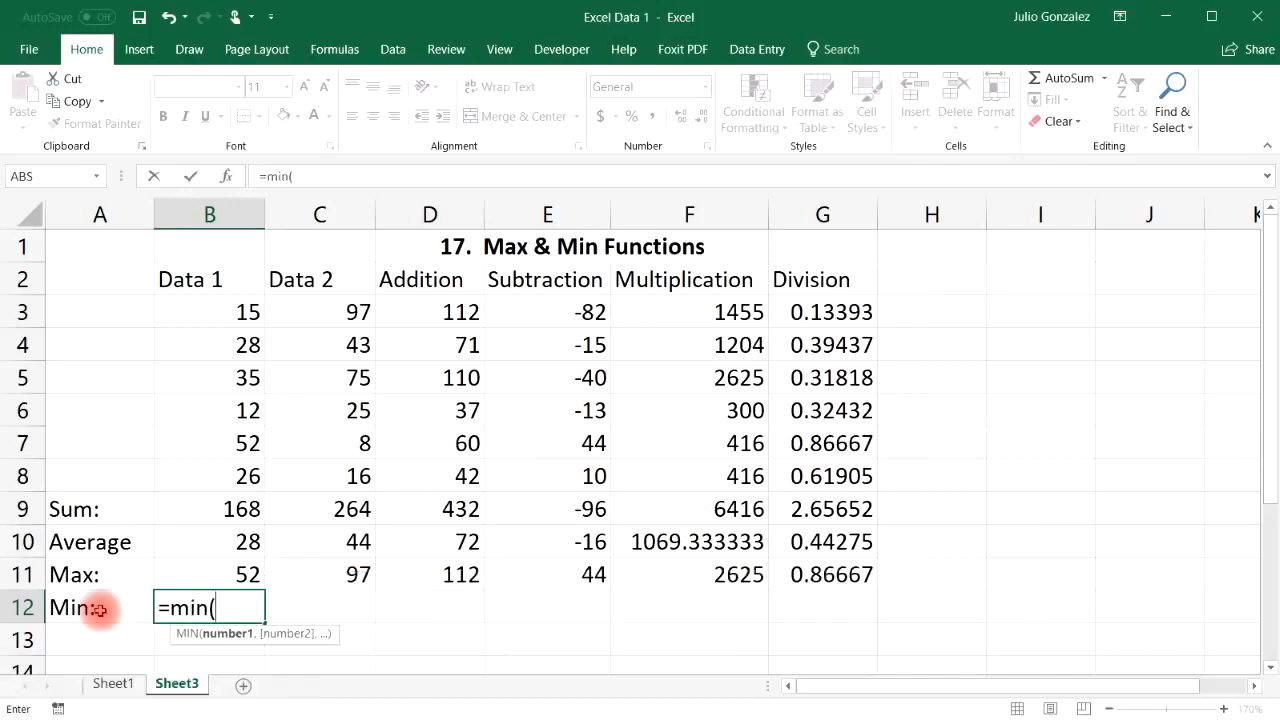
{"action": "left_click_drag", "start_coordinate": [234, 314], "coordinate": [236, 476]}
{"action": "type", "text": ")"}
{"action": "key", "text": "Return"}
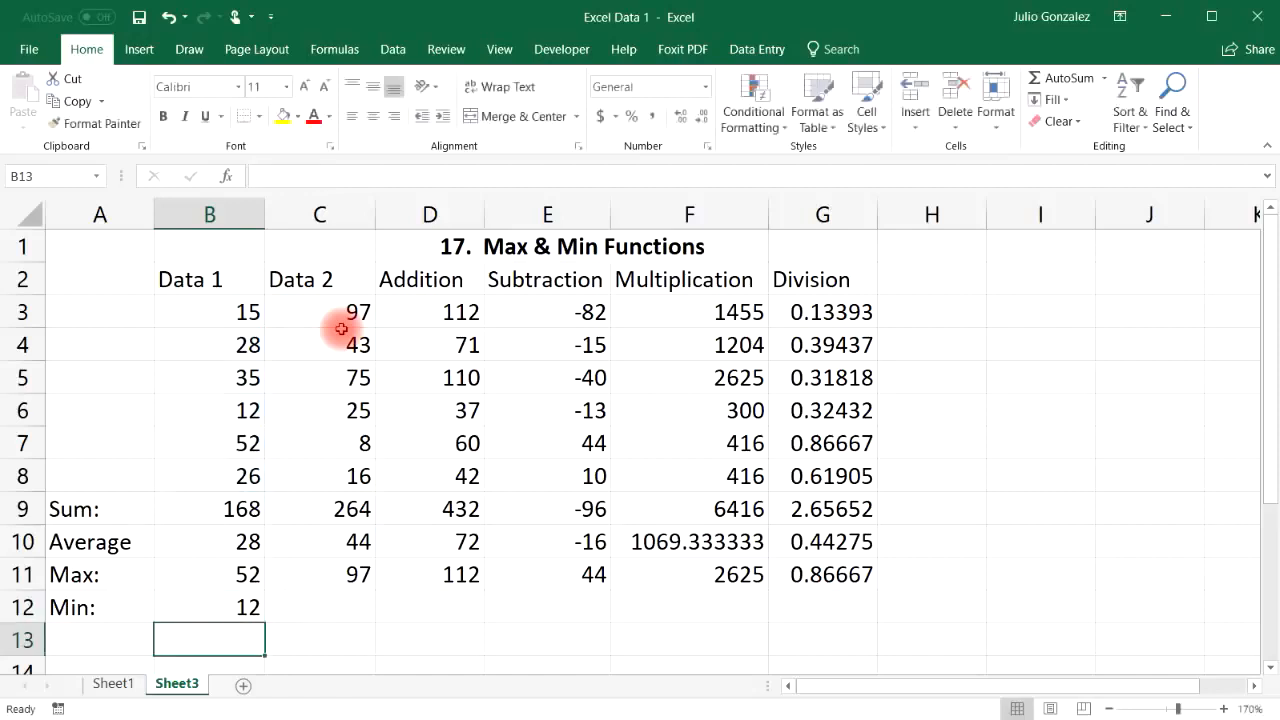
Step: Fill the Min formula from B12 across to G12
{"action": "left_click", "coordinate": [113, 634]}
{"action": "left_click", "coordinate": [250, 612]}
{"action": "left_click_drag", "start_coordinate": [258, 619], "coordinate": [850, 625]}
Step: Label A13 "Range:" and enter =B11-B12 in B13 to subtract the minimum from the maximum
{"action": "left_click", "coordinate": [86, 632]}
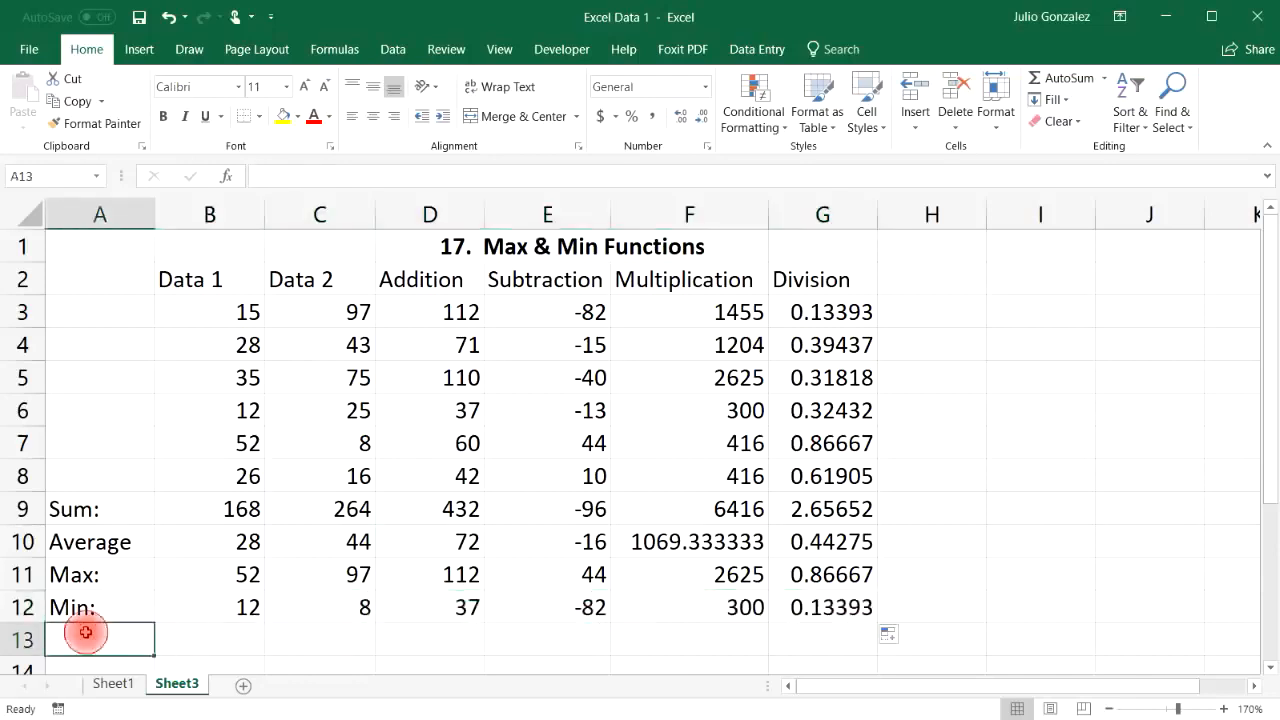
{"action": "type", "text": "Range:"}
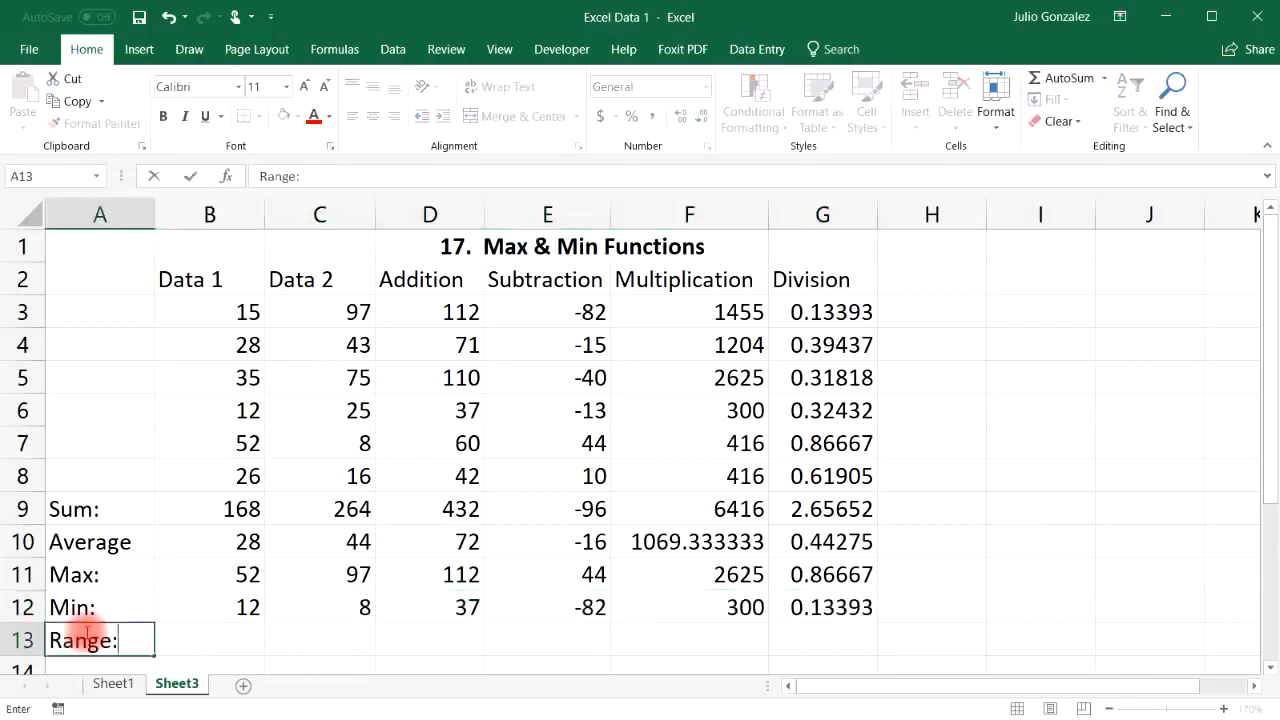
{"action": "key", "text": "Tab"}
{"action": "type", "text": "="}
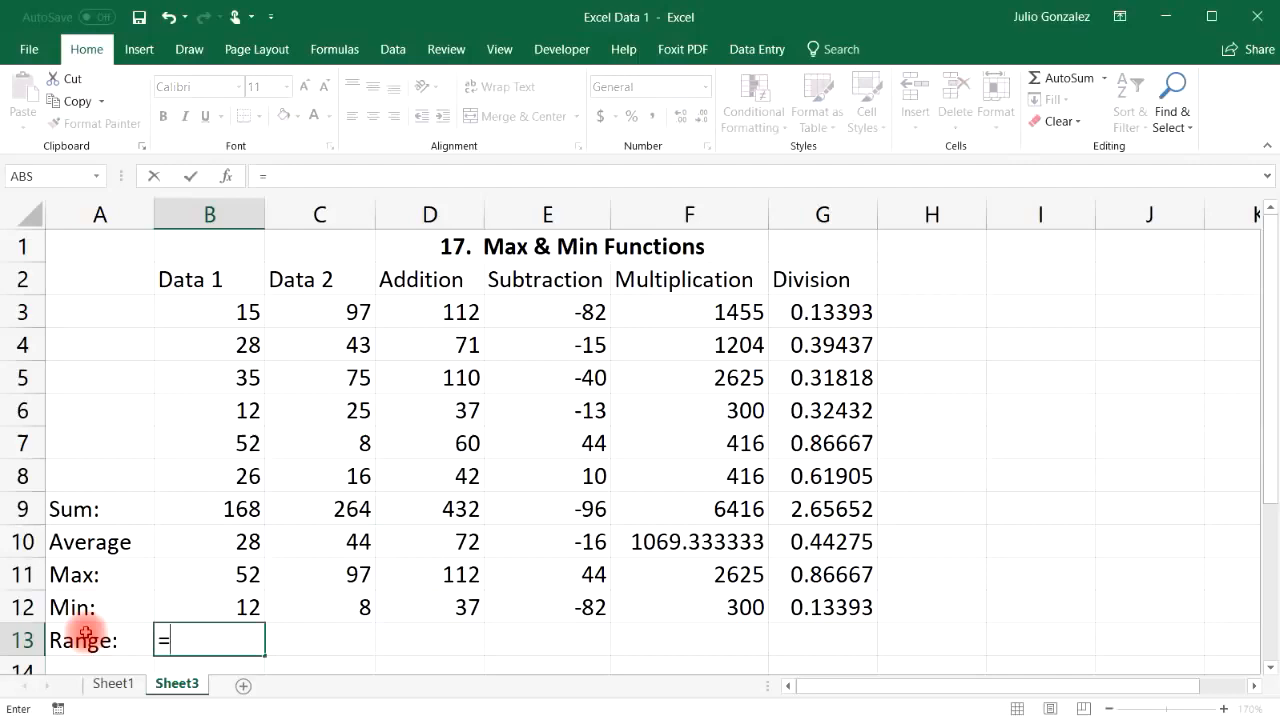
{"action": "type", "text": "B11"}
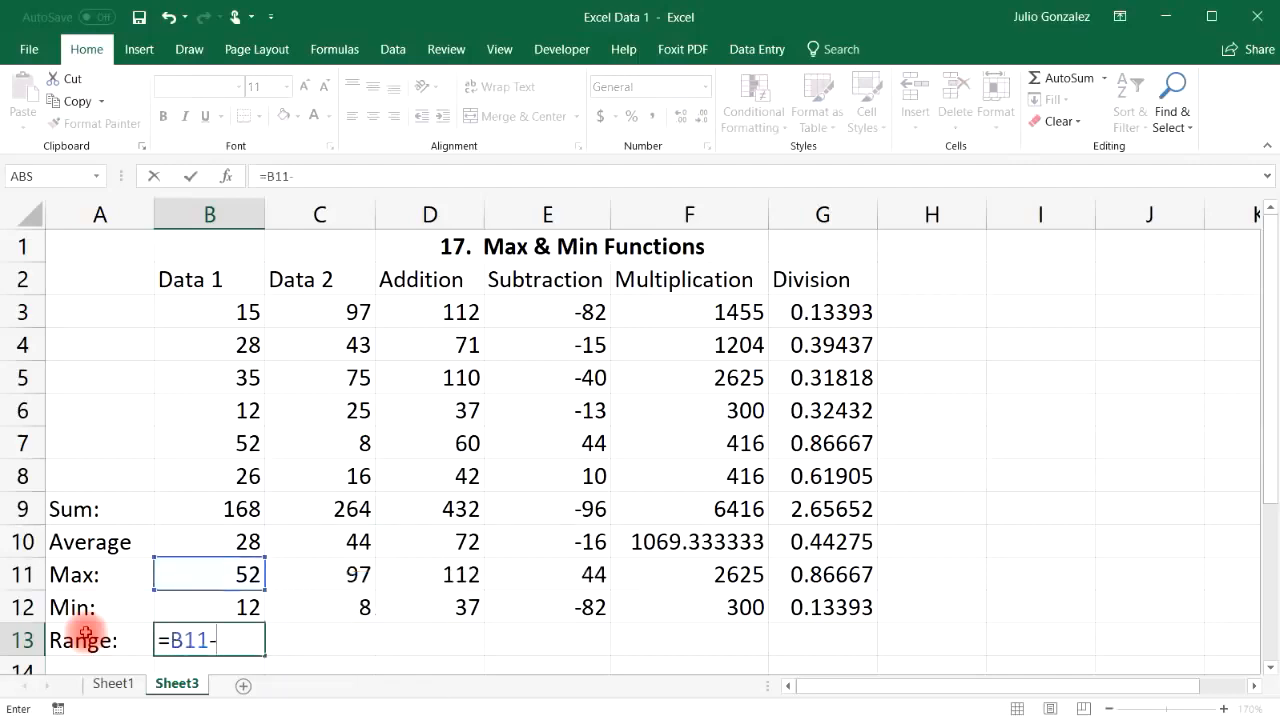
{"action": "type", "text": "-B12"}
{"action": "key", "text": "Return"}
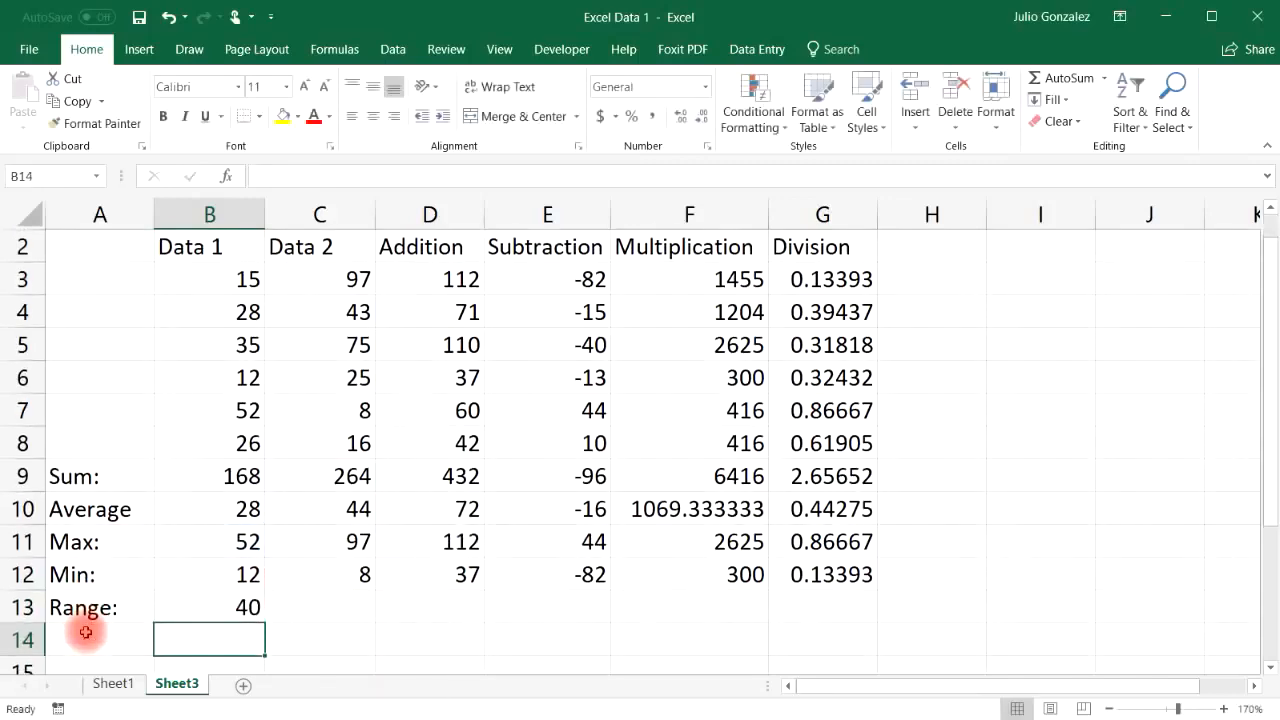
Step: Fill the Range formula from B13 across to G13 and check it against the Max and Min of Data 2 and Addition
{"action": "left_click", "coordinate": [255, 609]}
{"action": "left_click_drag", "start_coordinate": [264, 622], "coordinate": [832, 612]}
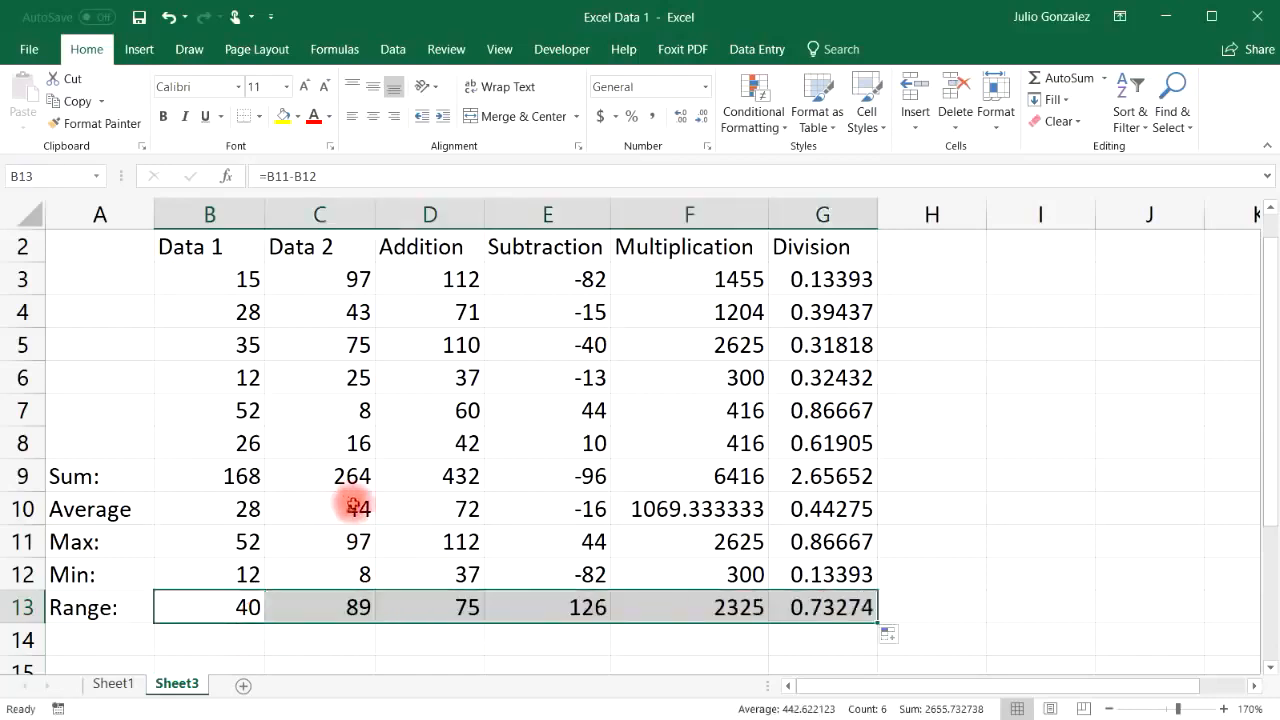
{"action": "left_click_drag", "start_coordinate": [362, 540], "coordinate": [366, 573]}
{"action": "left_click_drag", "start_coordinate": [463, 540], "coordinate": [470, 574]}
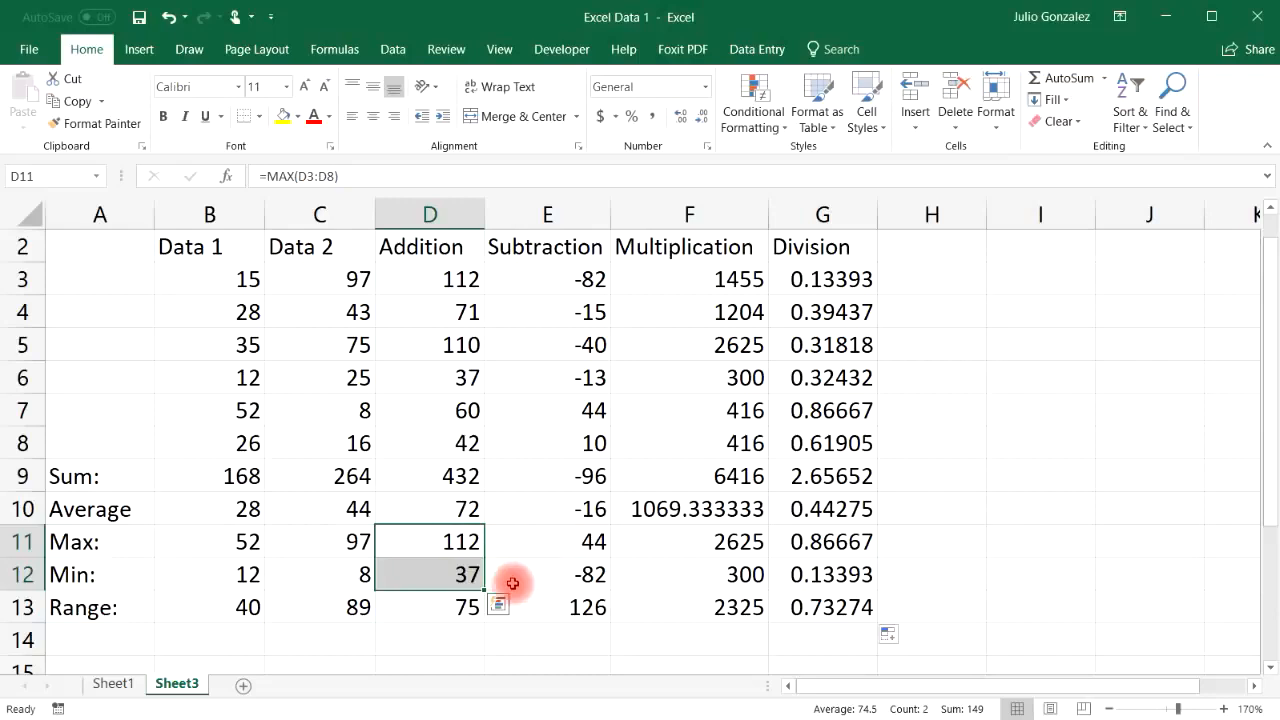
{"action": "left_click", "coordinate": [445, 615]}
Step: Clear the Max, Min and Range rows in A11:G13
{"action": "left_click_drag", "start_coordinate": [111, 543], "coordinate": [778, 614]}
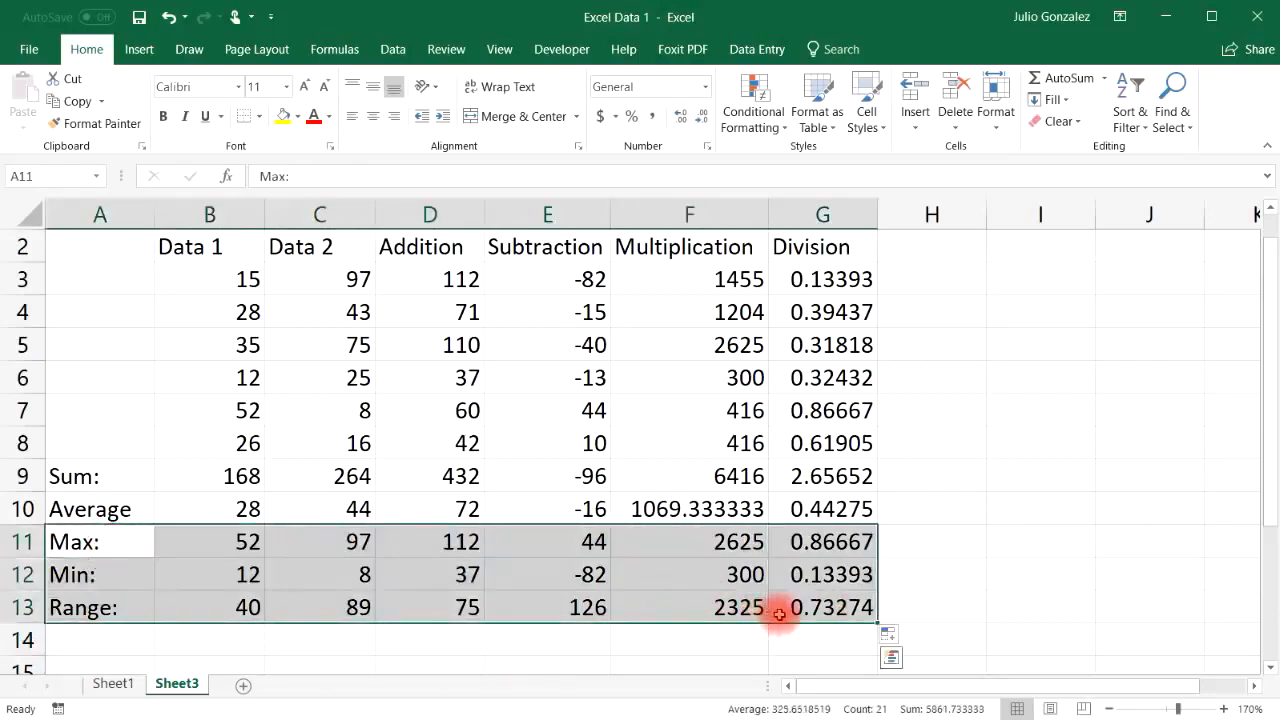
{"action": "key", "text": "Delete"}
{"action": "left_click", "coordinate": [140, 543]}
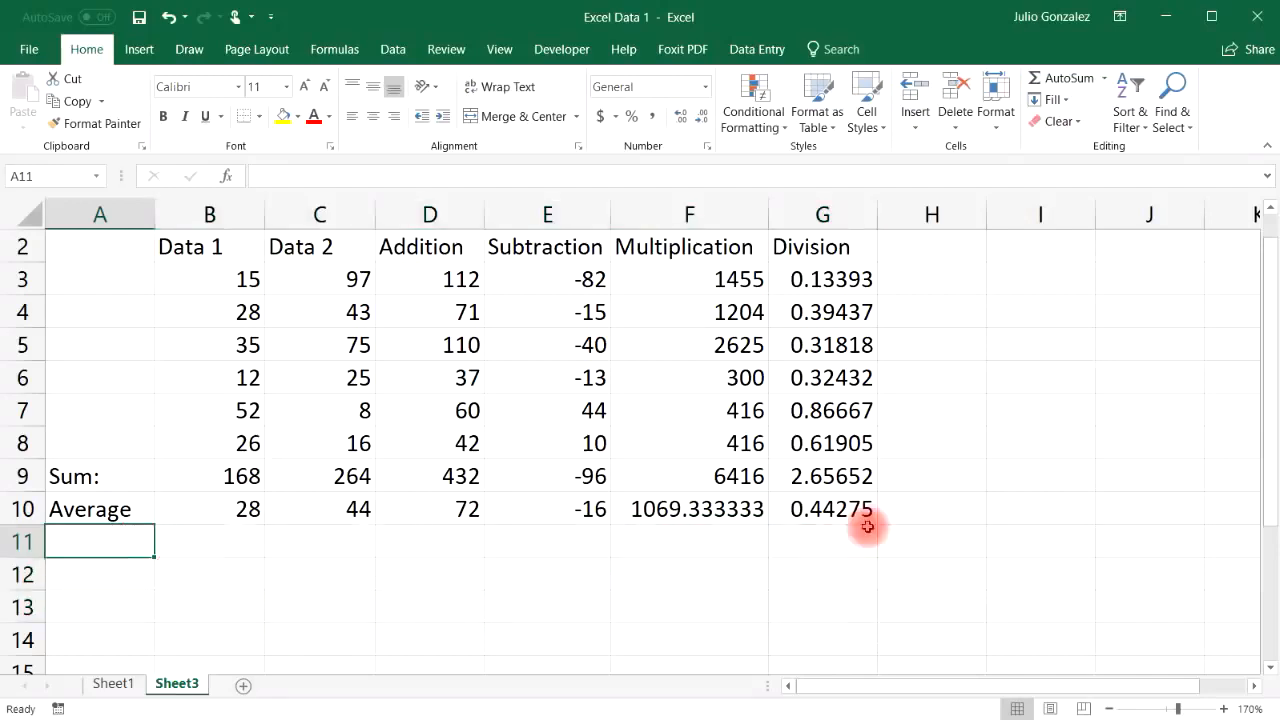
Step: Label A11 "Median:", A12 "Mode:" and A13 "St Dev." below the Average row
{"action": "left_click", "coordinate": [1270, 314]}
{"action": "left_click_drag", "start_coordinate": [1270, 286], "coordinate": [1270, 263]}
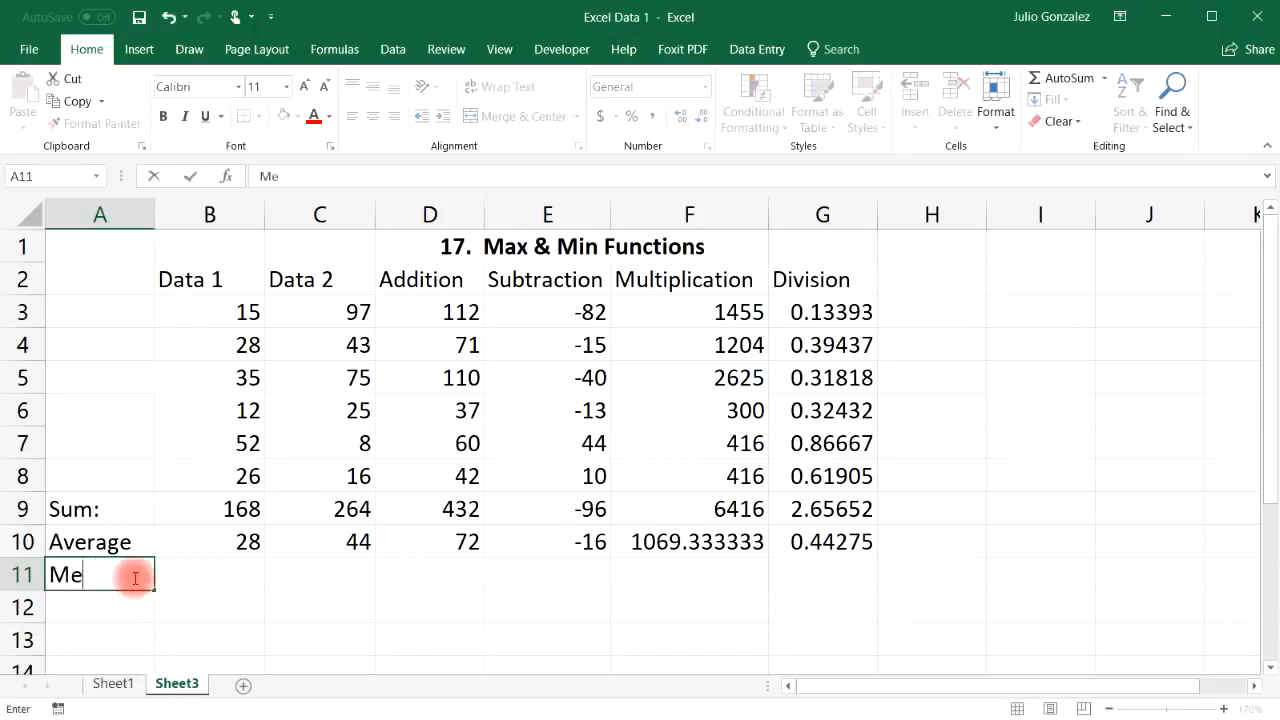
{"action": "key", "text": "Return"}
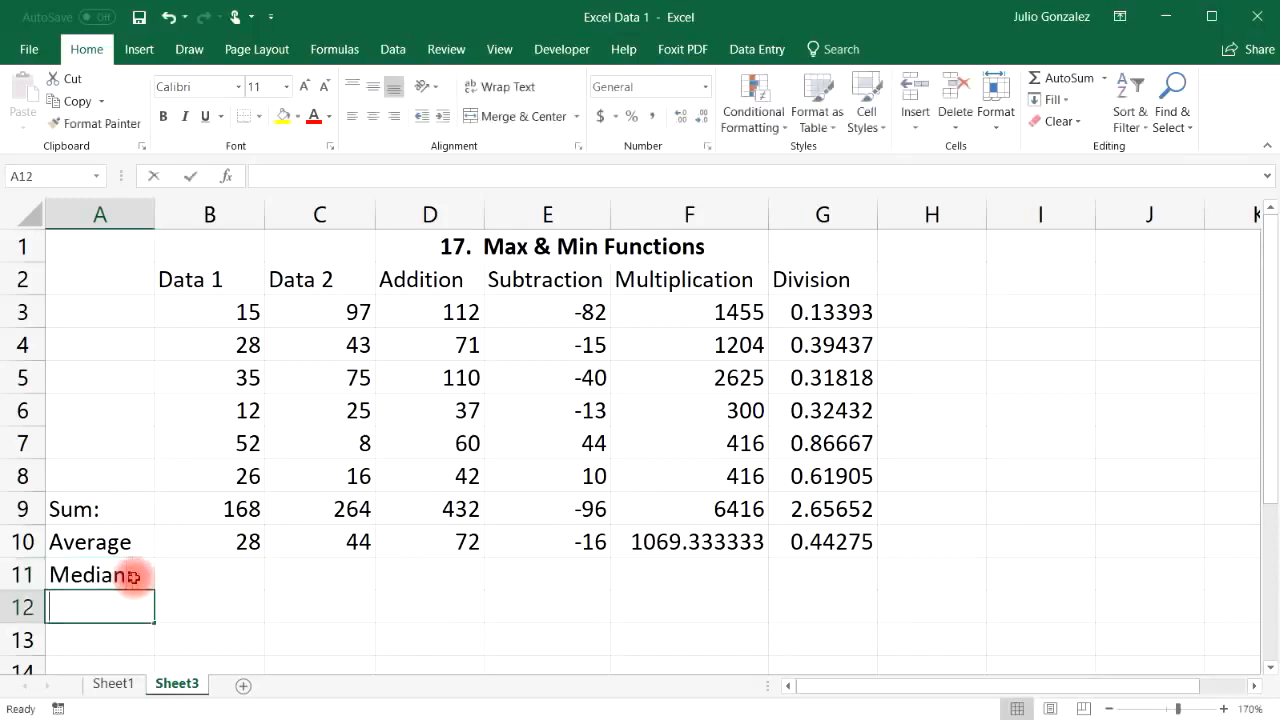
{"action": "type", "text": "Mode:"}
{"action": "key", "text": "Return"}
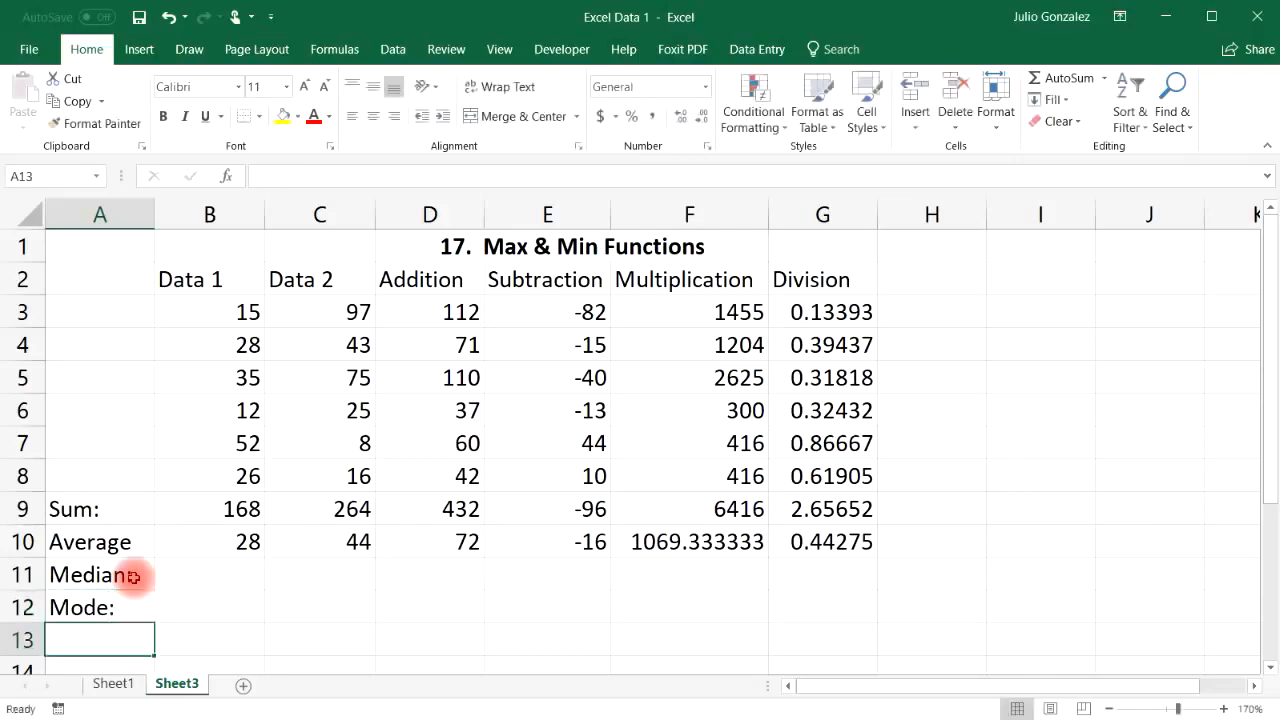
{"action": "type", "text": "St"}
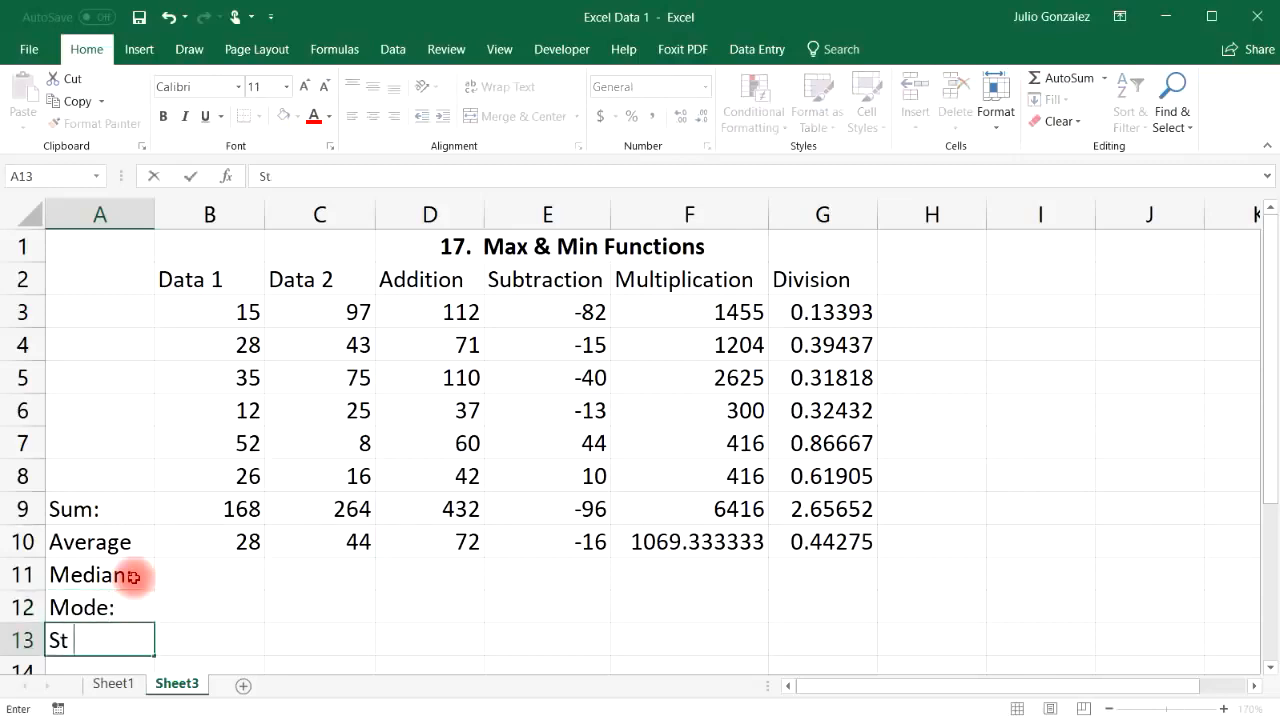
{"action": "key", "text": "Right"}
Step: Enter the formula =median(B3:B8) in B11 to calculate the median of Data 1
{"action": "key", "text": "Up"}
{"action": "key", "text": "Up"}
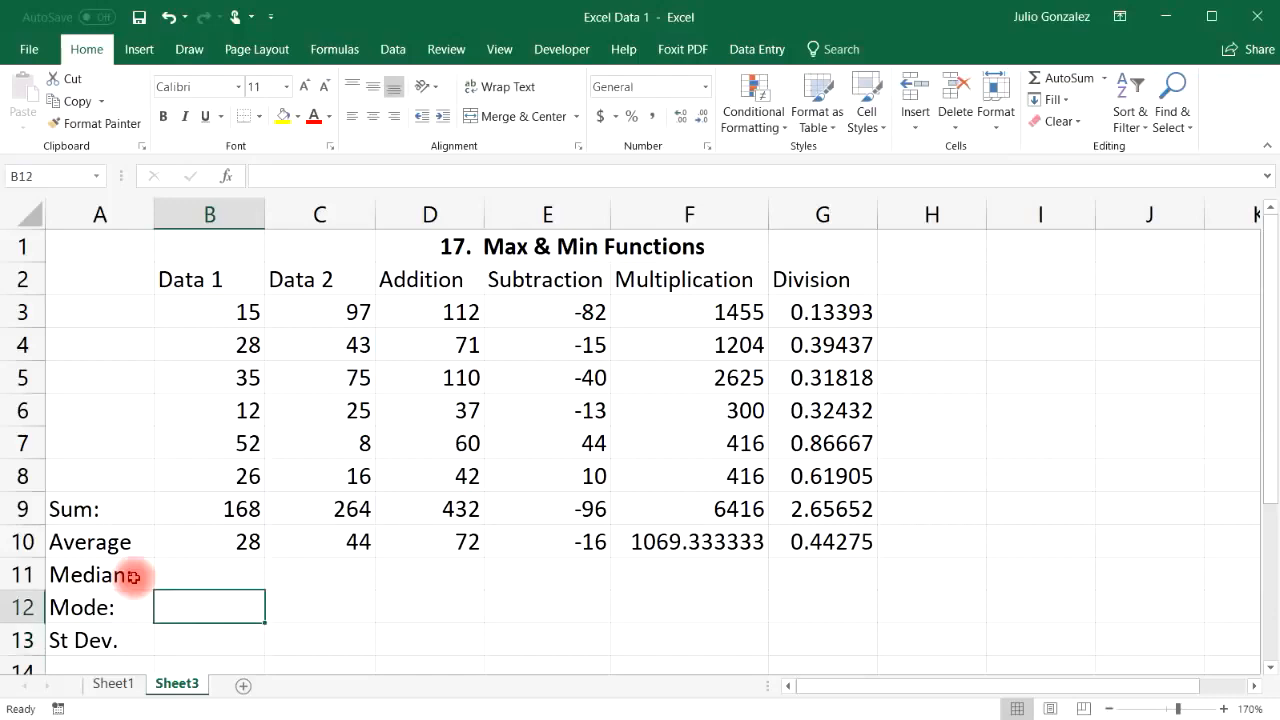
{"action": "type", "text": "=med"}
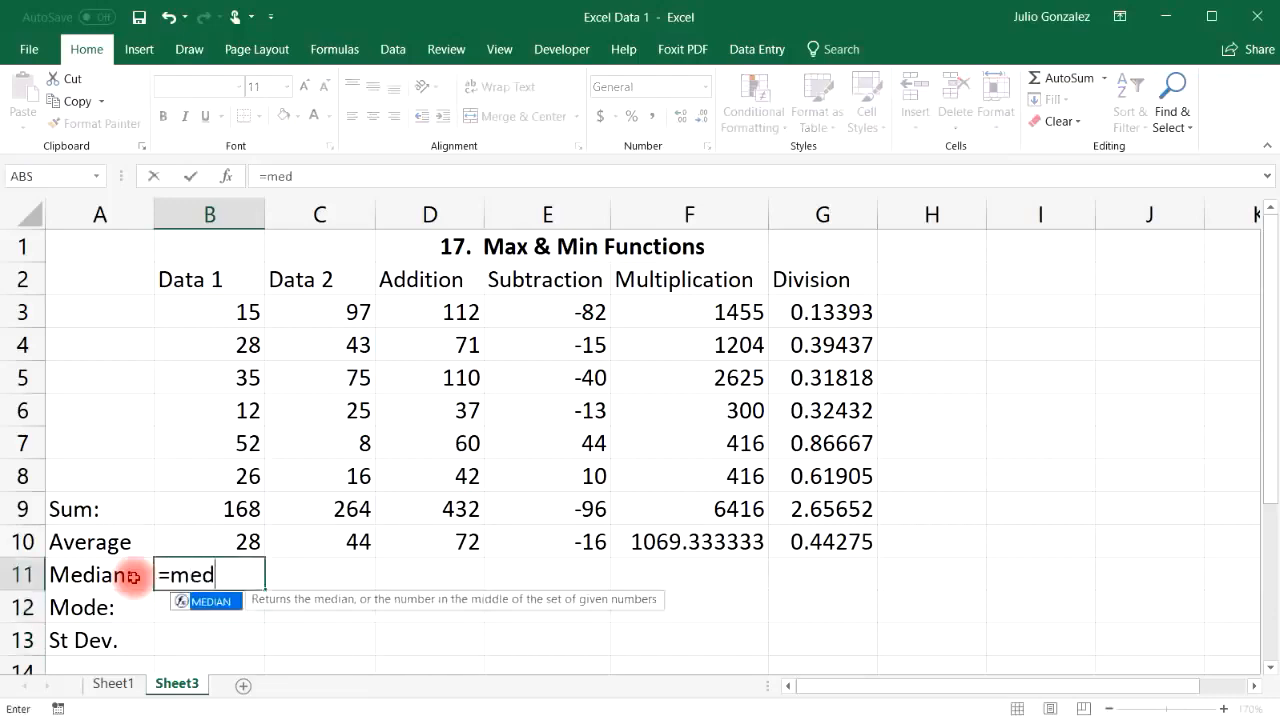
{"action": "type", "text": "ian("}
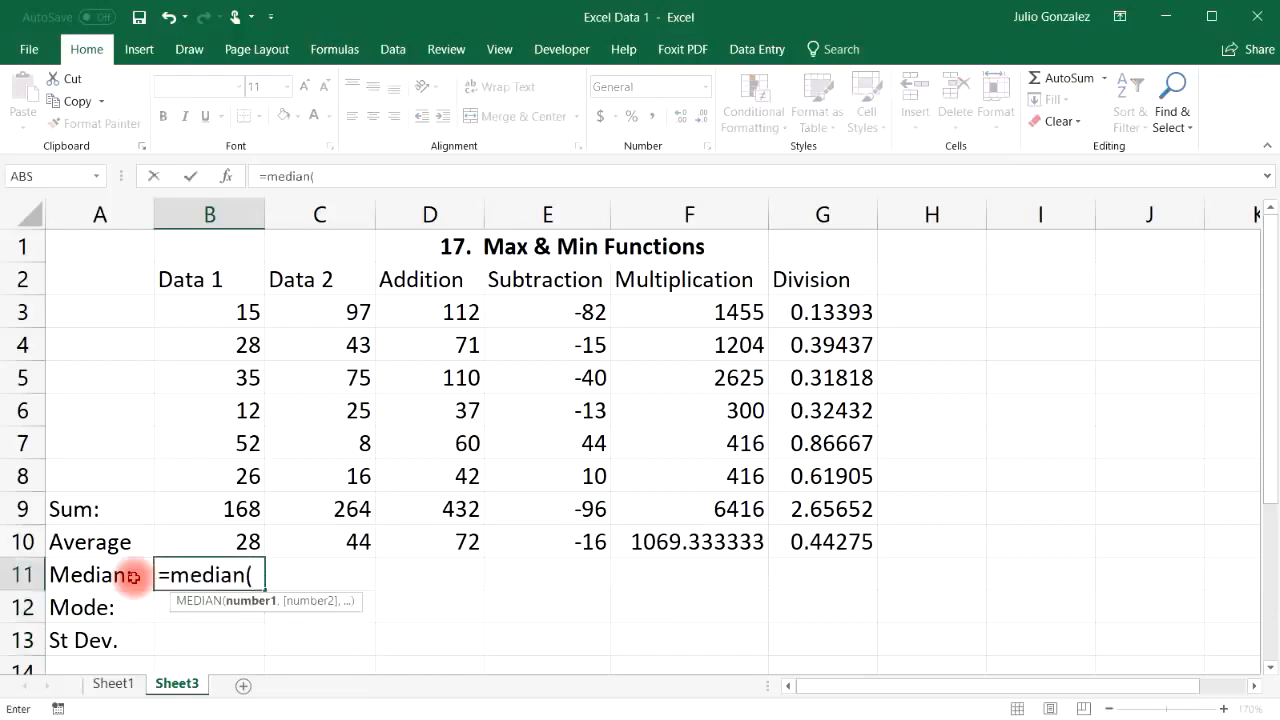
{"action": "left_click_drag", "start_coordinate": [214, 322], "coordinate": [270, 465]}
{"action": "key", "text": "Return"}
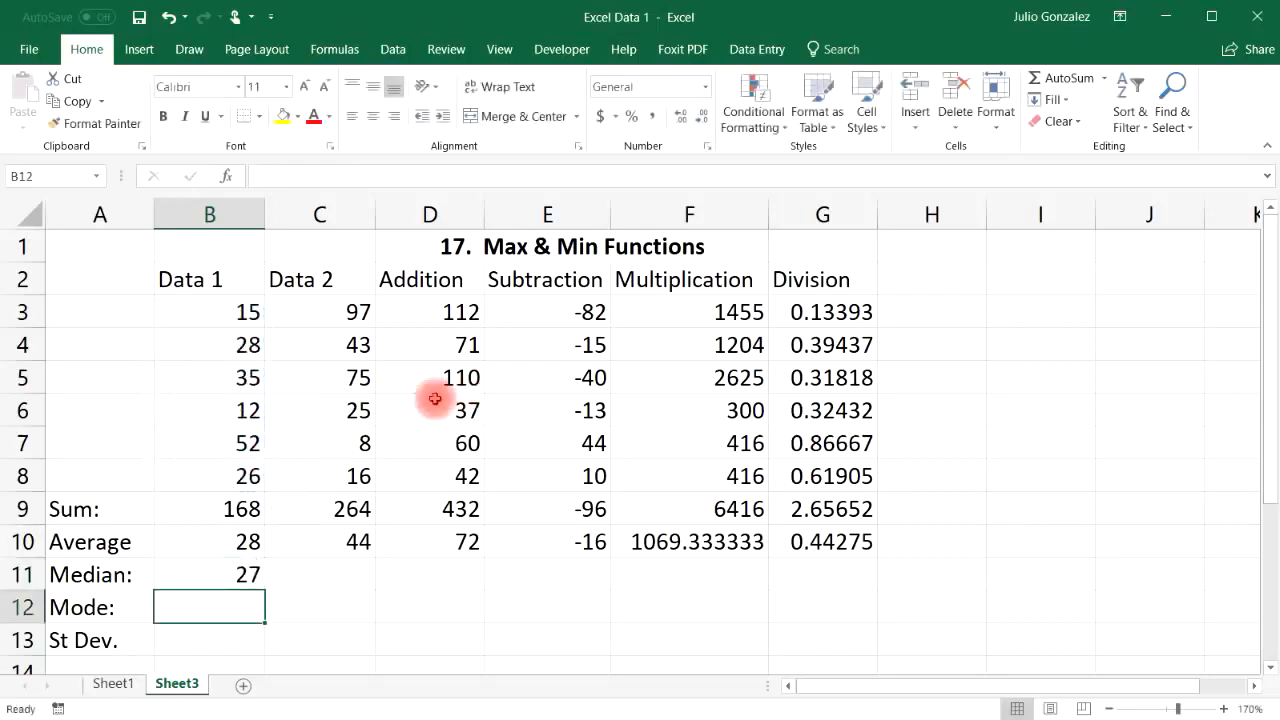
Step: Sort the Data 1 values in B3:B8 from smallest to largest, continuing with the current selection only
{"action": "left_click_drag", "start_coordinate": [240, 310], "coordinate": [246, 474]}
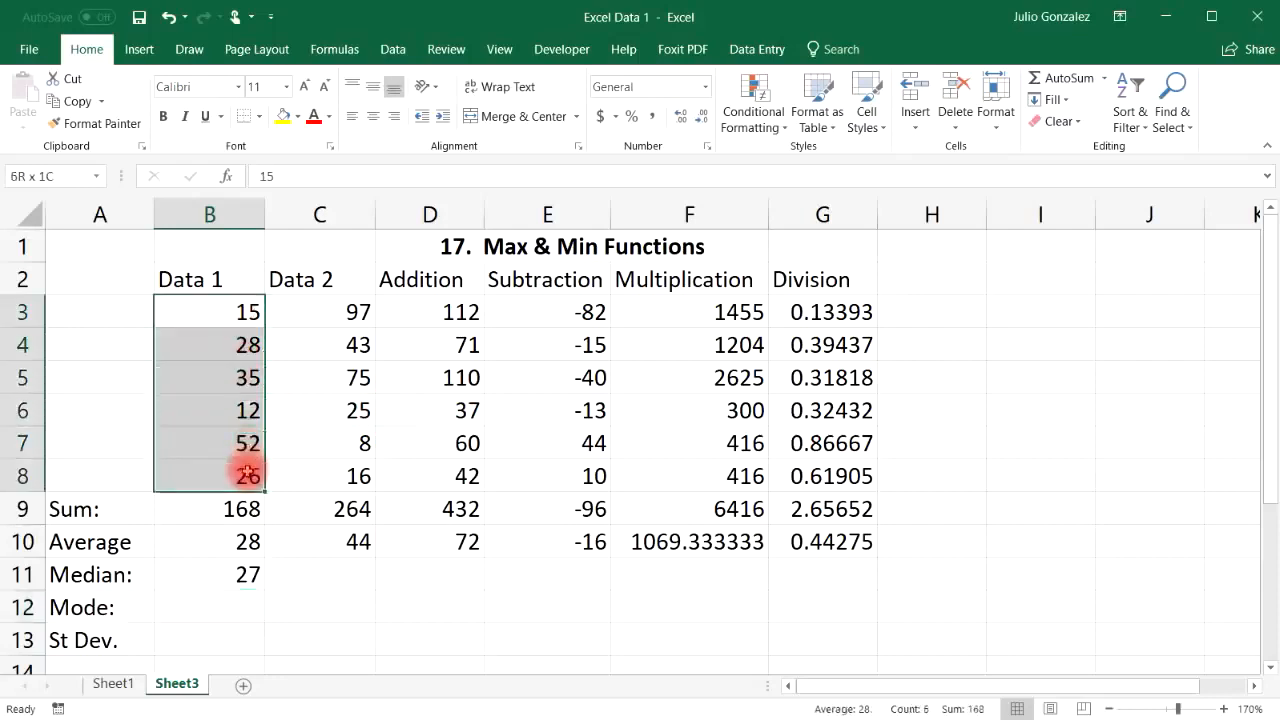
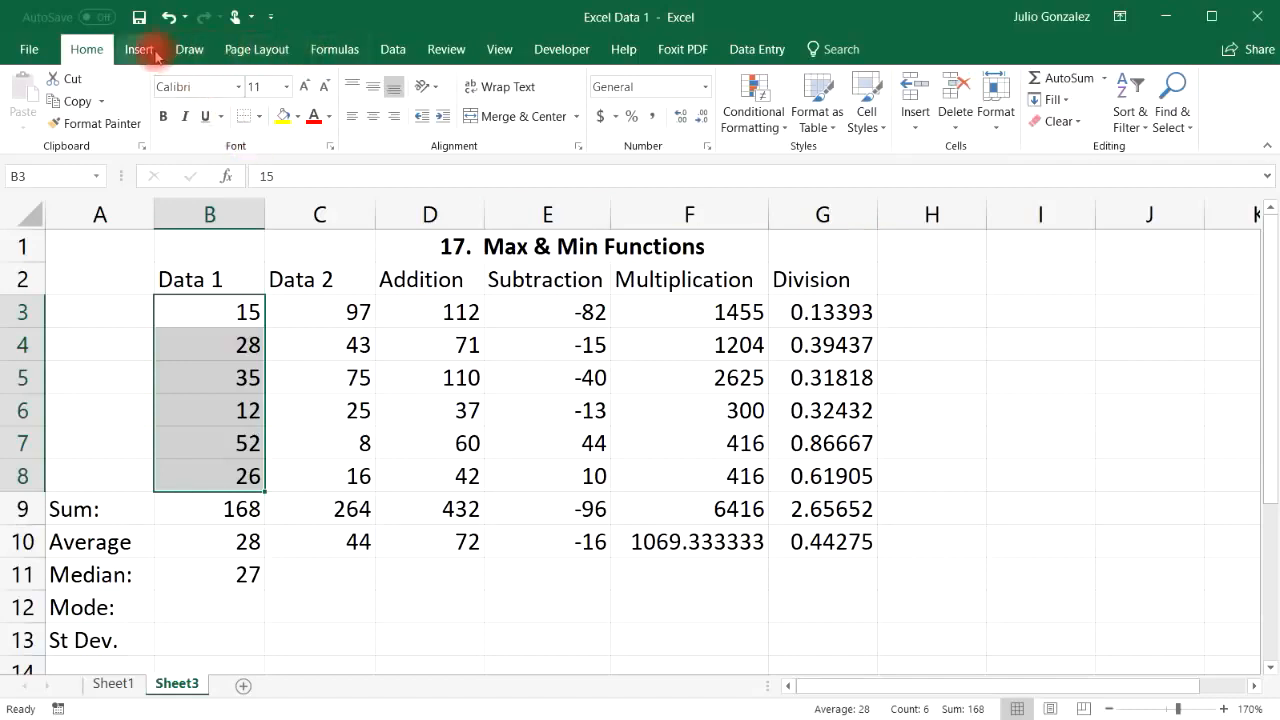
{"action": "left_click", "coordinate": [1136, 126]}
{"action": "left_click", "coordinate": [1140, 149]}
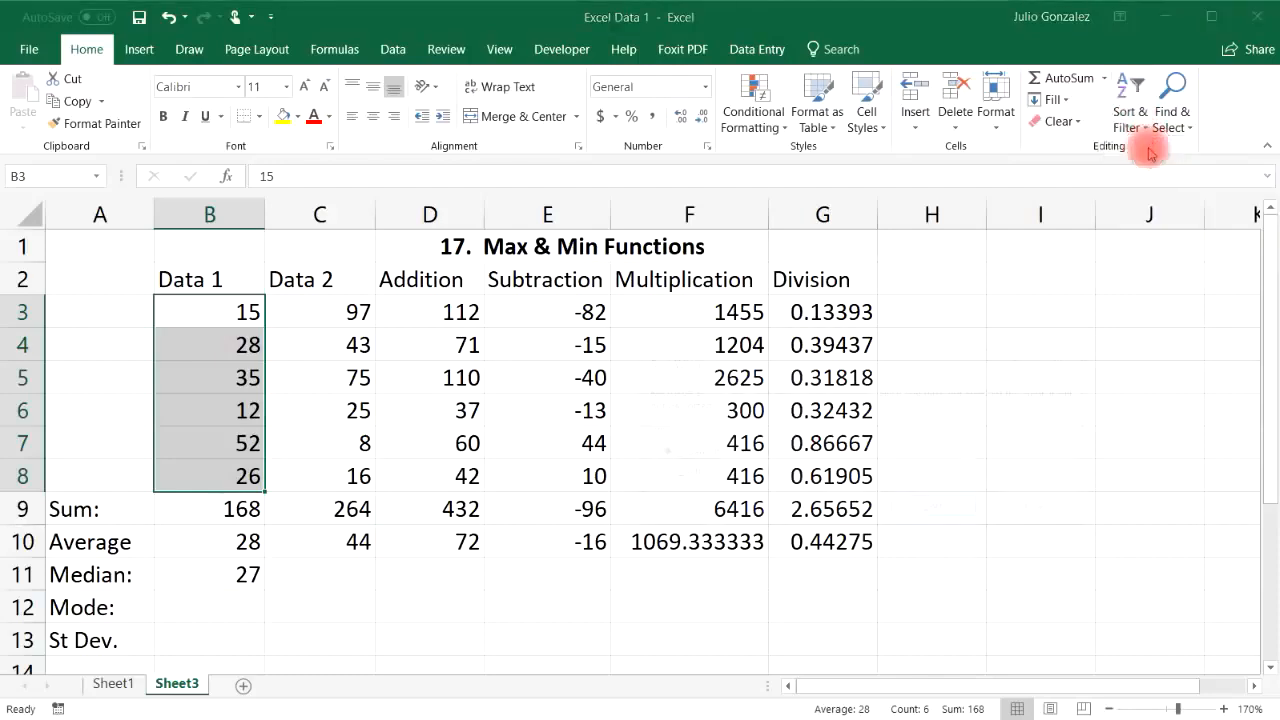
{"action": "left_click", "coordinate": [660, 472]}
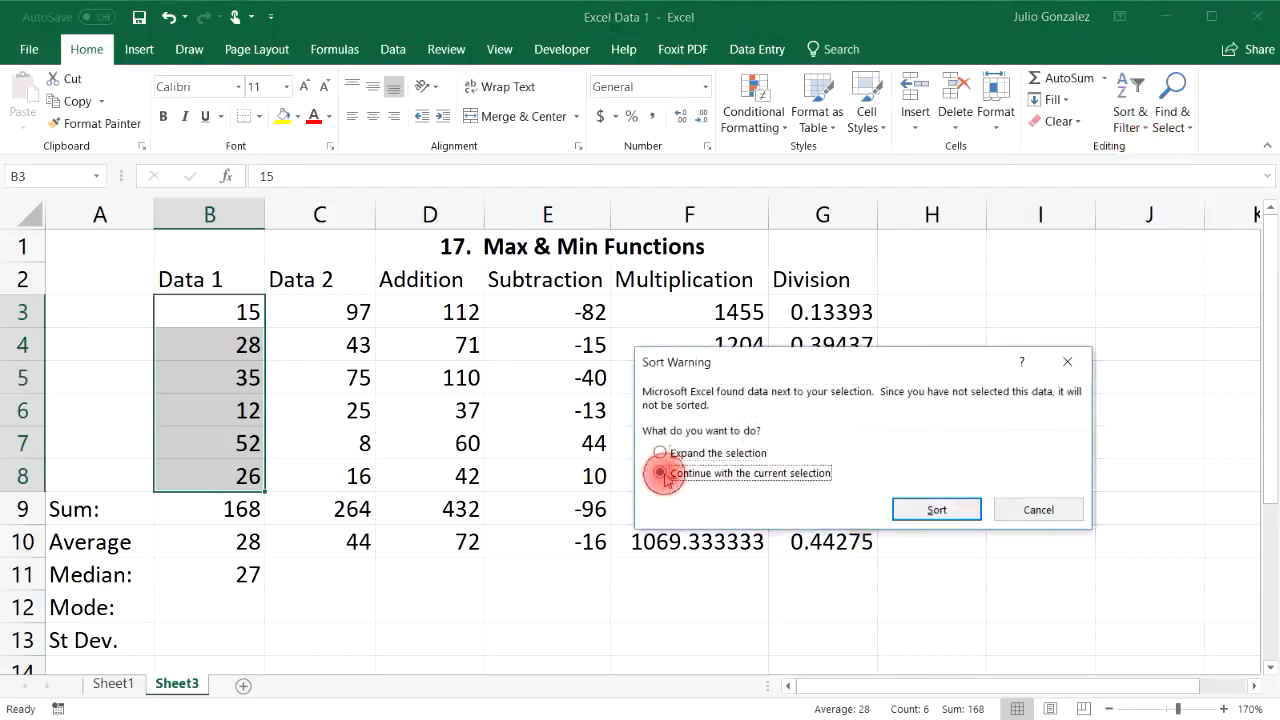
{"action": "left_click", "coordinate": [921, 509]}
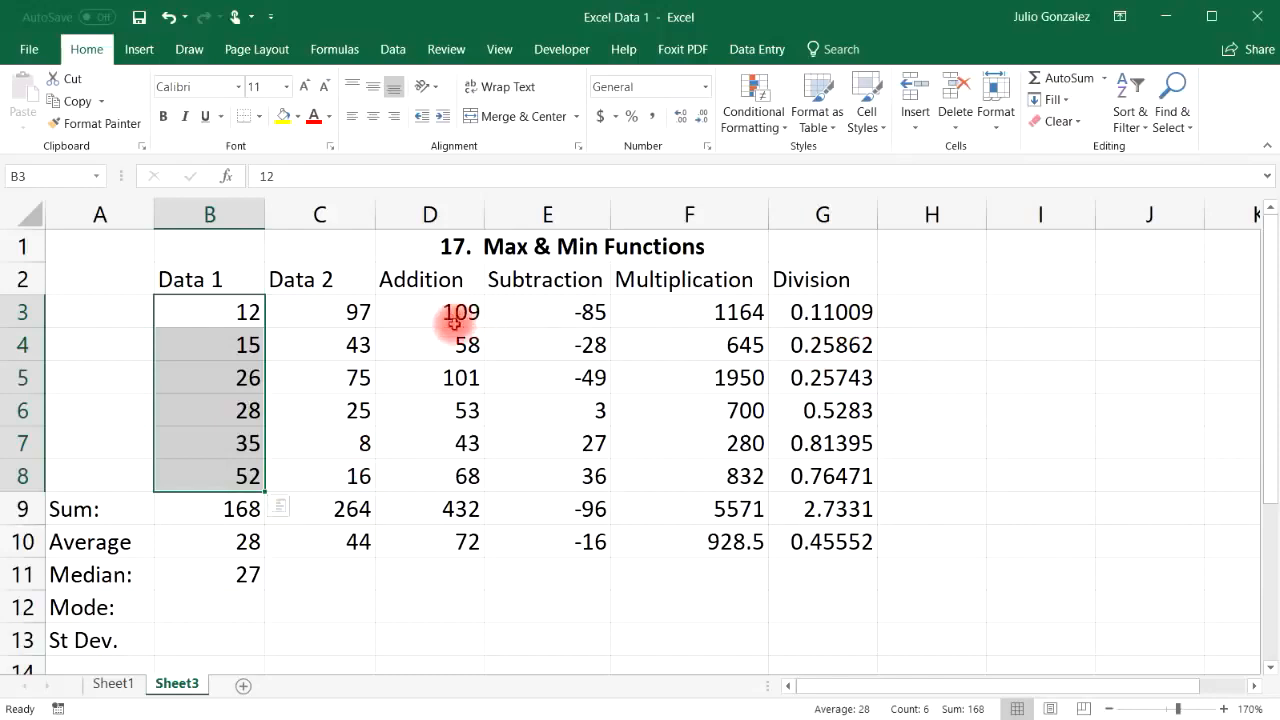
Step: Compare the two middle values of the sorted Data 1 column with the median in B11, and undo the sort
{"action": "left_click_drag", "start_coordinate": [452, 312], "coordinate": [717, 486]}
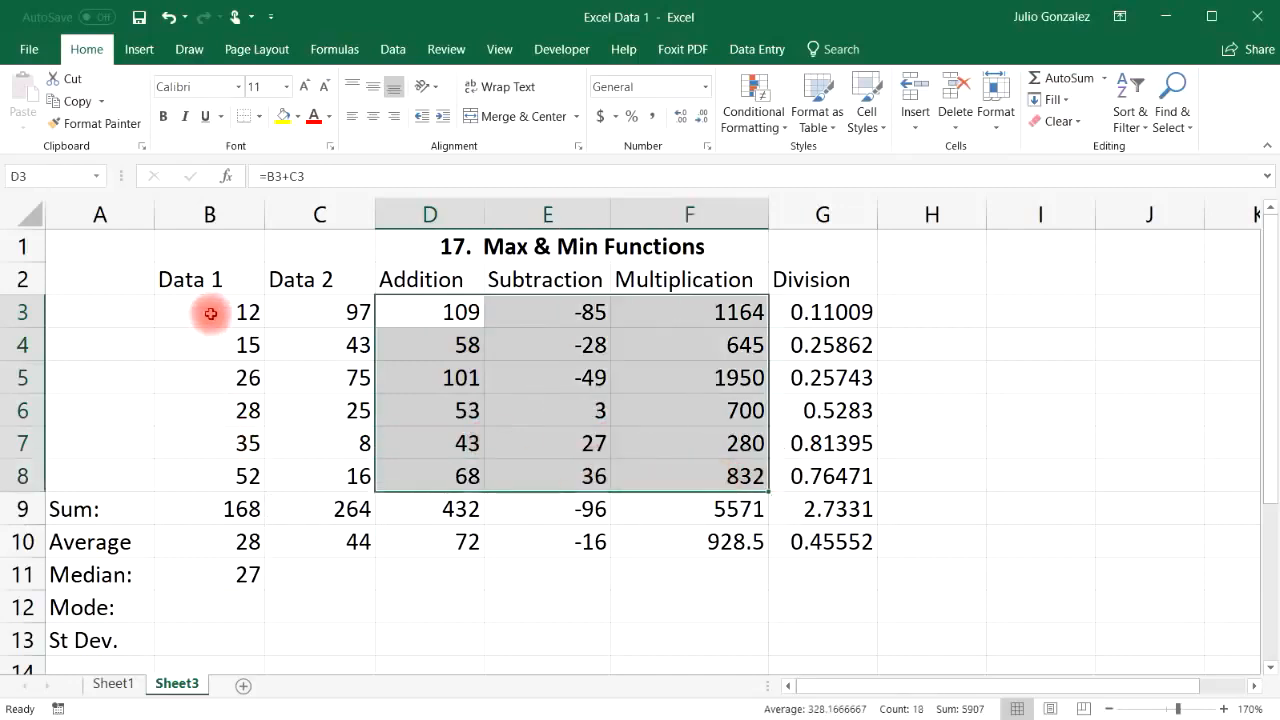
{"action": "left_click", "coordinate": [211, 313]}
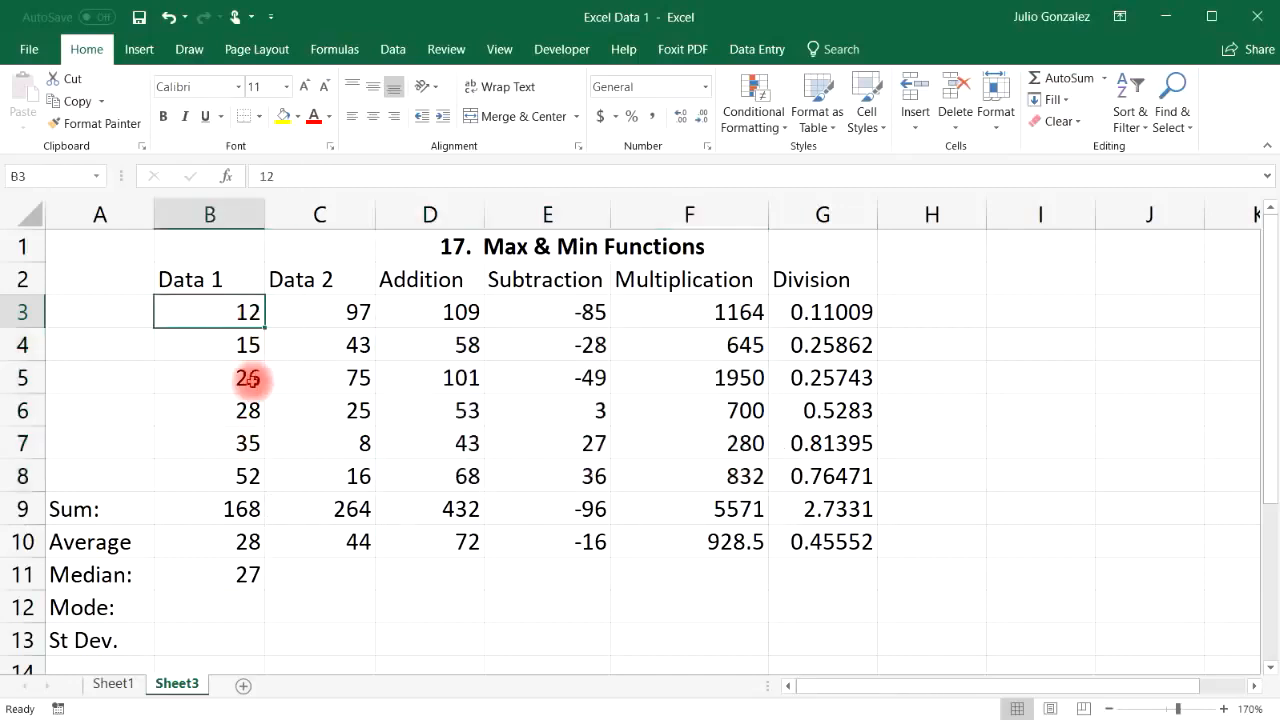
{"action": "left_click", "coordinate": [249, 377]}
{"action": "left_click_drag", "start_coordinate": [240, 312], "coordinate": [240, 474]}
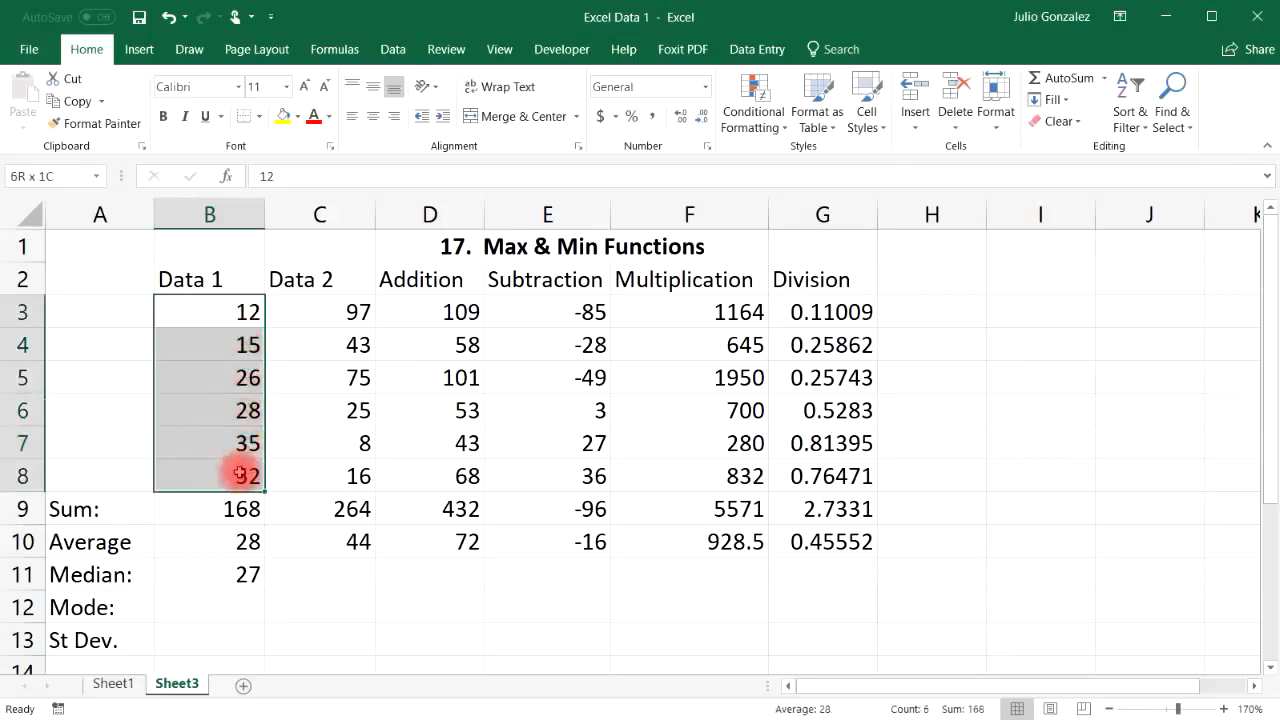
{"action": "left_click", "coordinate": [292, 388]}
{"action": "left_click_drag", "start_coordinate": [246, 377], "coordinate": [249, 410]}
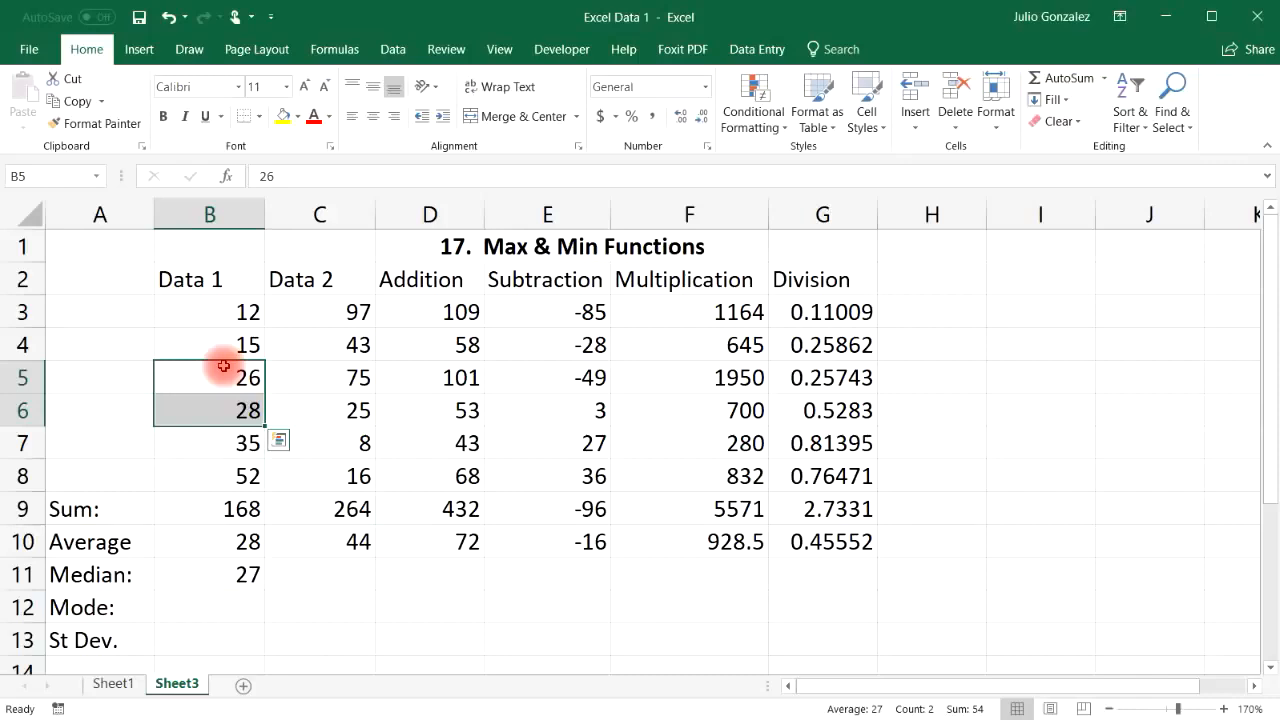
{"action": "left_click", "coordinate": [245, 572]}
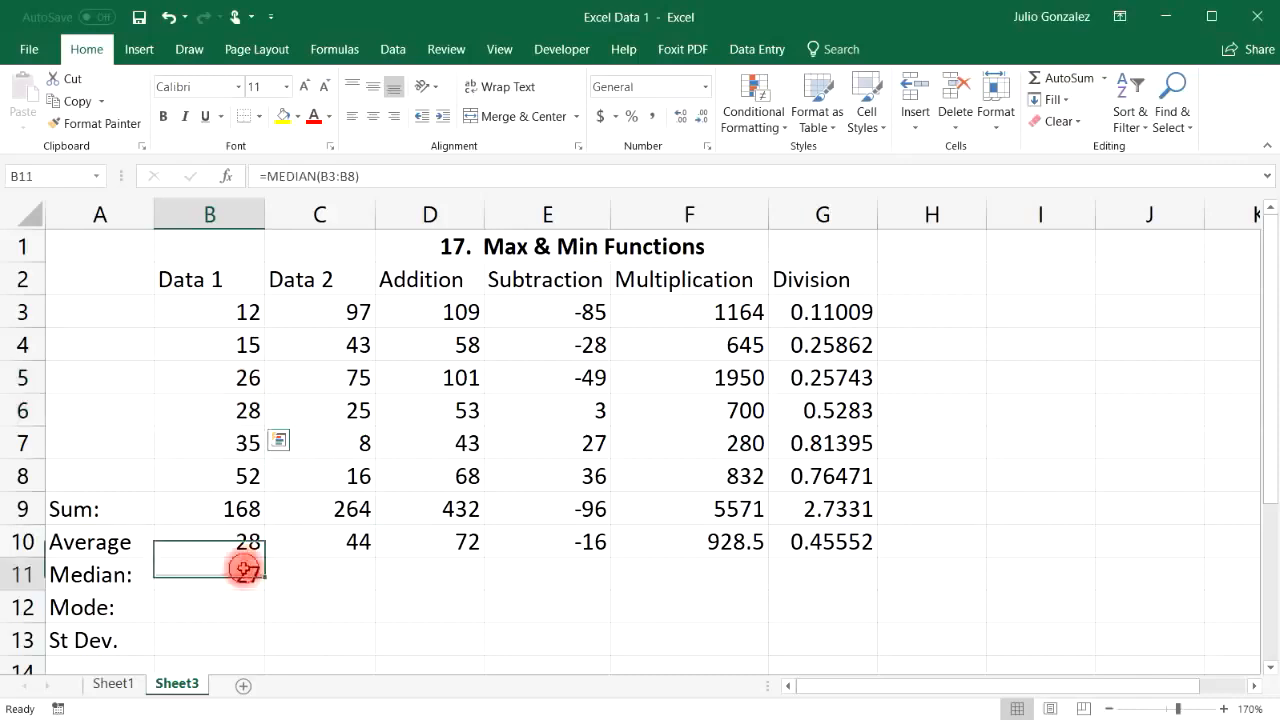
{"action": "left_click", "coordinate": [167, 17]}
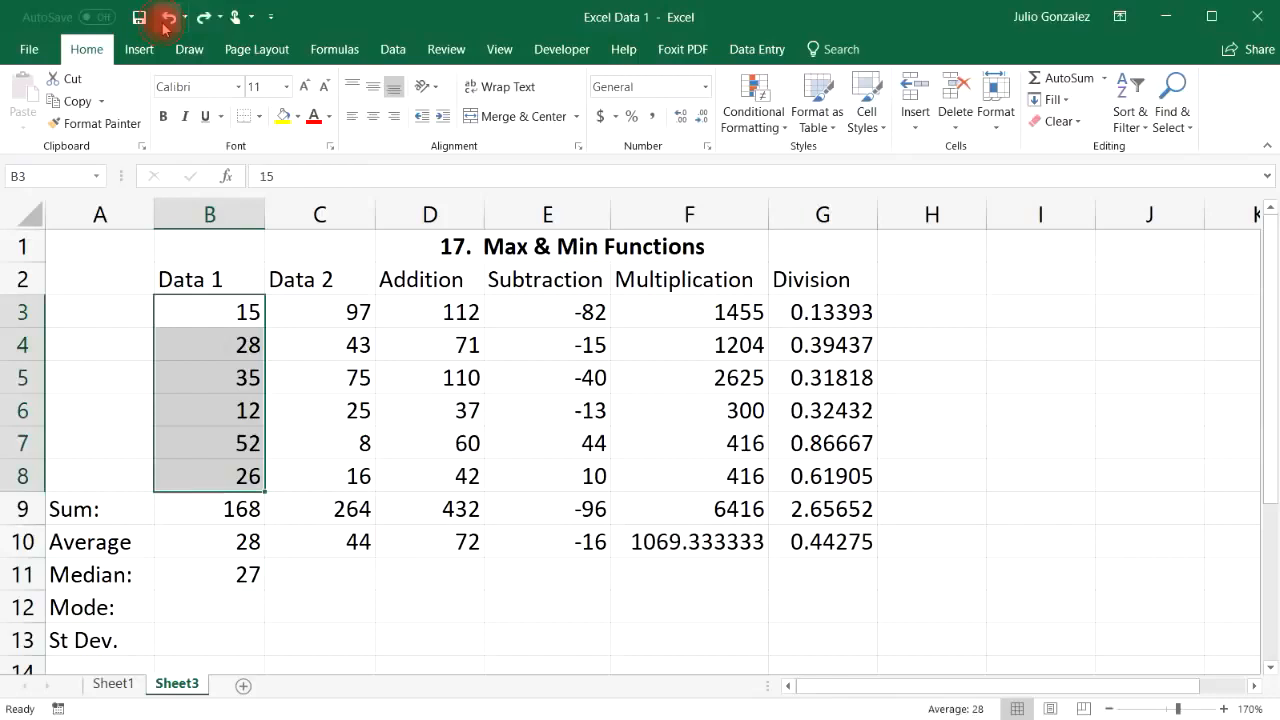
Step: Enter the sample values 15, 18, 12, 24, 15, 36, 42 and 15 down I3:I10
{"action": "left_click", "coordinate": [247, 600]}
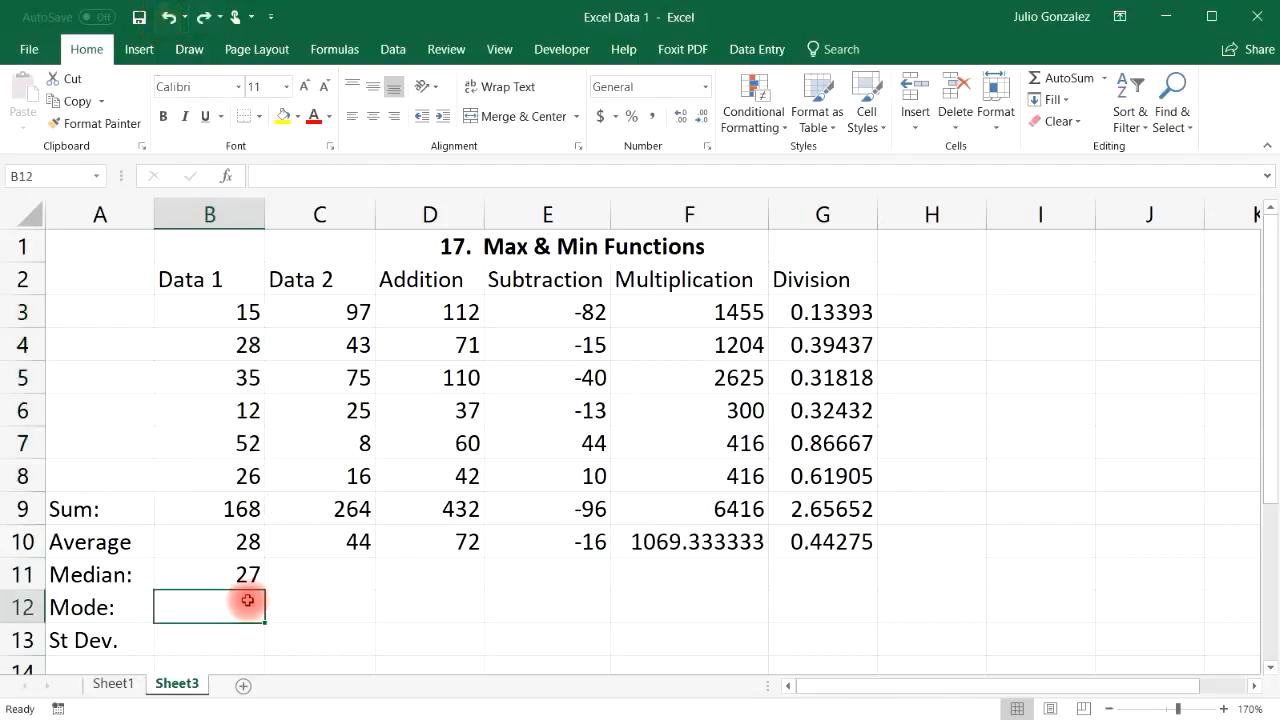
{"action": "left_click", "coordinate": [1019, 321]}
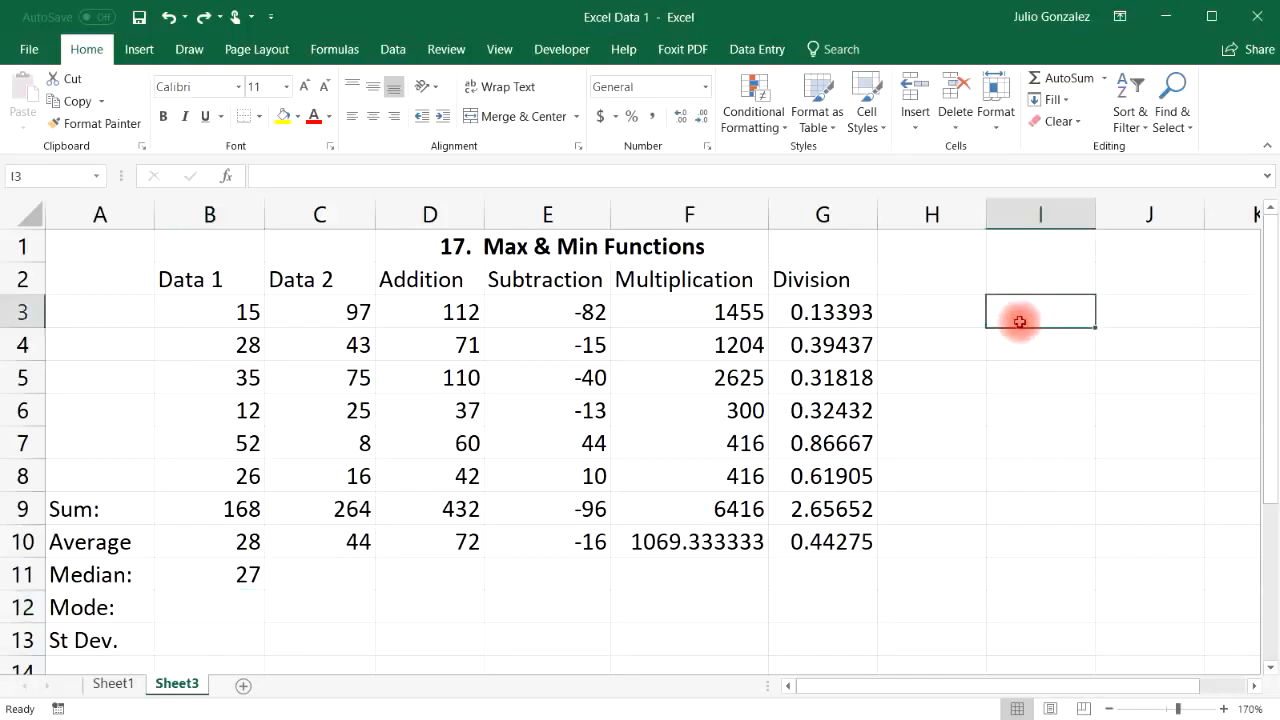
{"action": "type", "text": "15"}
{"action": "key", "text": "Return"}
{"action": "type", "text": "18"}
{"action": "left_click", "coordinate": [1046, 378]}
{"action": "type", "text": "12"}
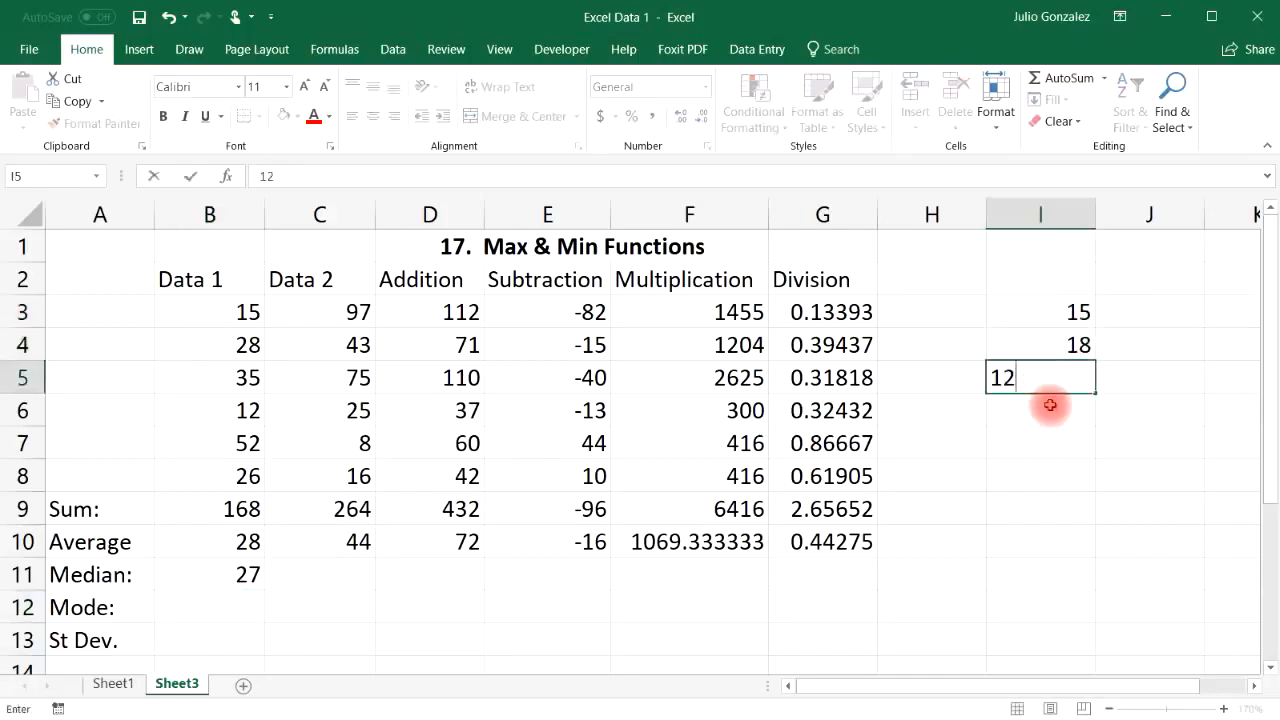
{"action": "left_click", "coordinate": [1051, 407]}
{"action": "type", "text": "24"}
{"action": "left_click", "coordinate": [1052, 435]}
{"action": "type", "text": "15"}
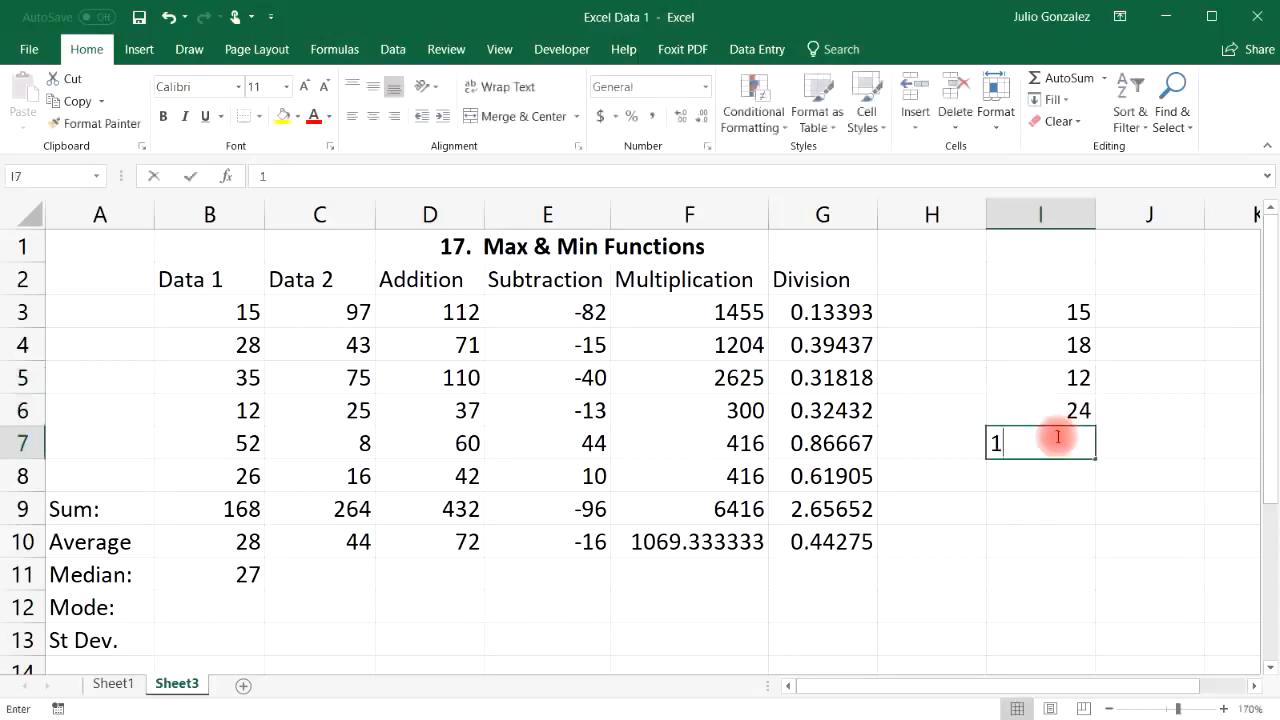
{"action": "left_click", "coordinate": [1052, 469]}
{"action": "type", "text": "36"}
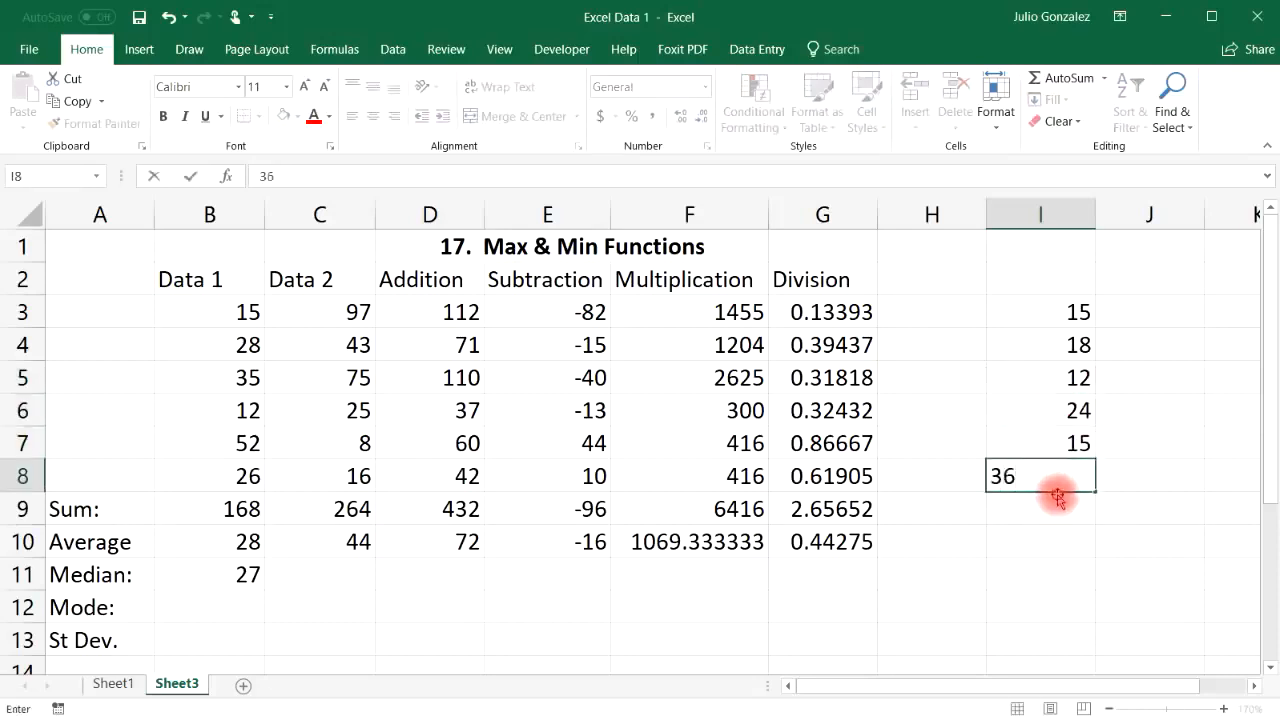
{"action": "left_click", "coordinate": [1057, 500]}
{"action": "type", "text": "42"}
{"action": "left_click", "coordinate": [1062, 541]}
{"action": "type", "text": "15"}
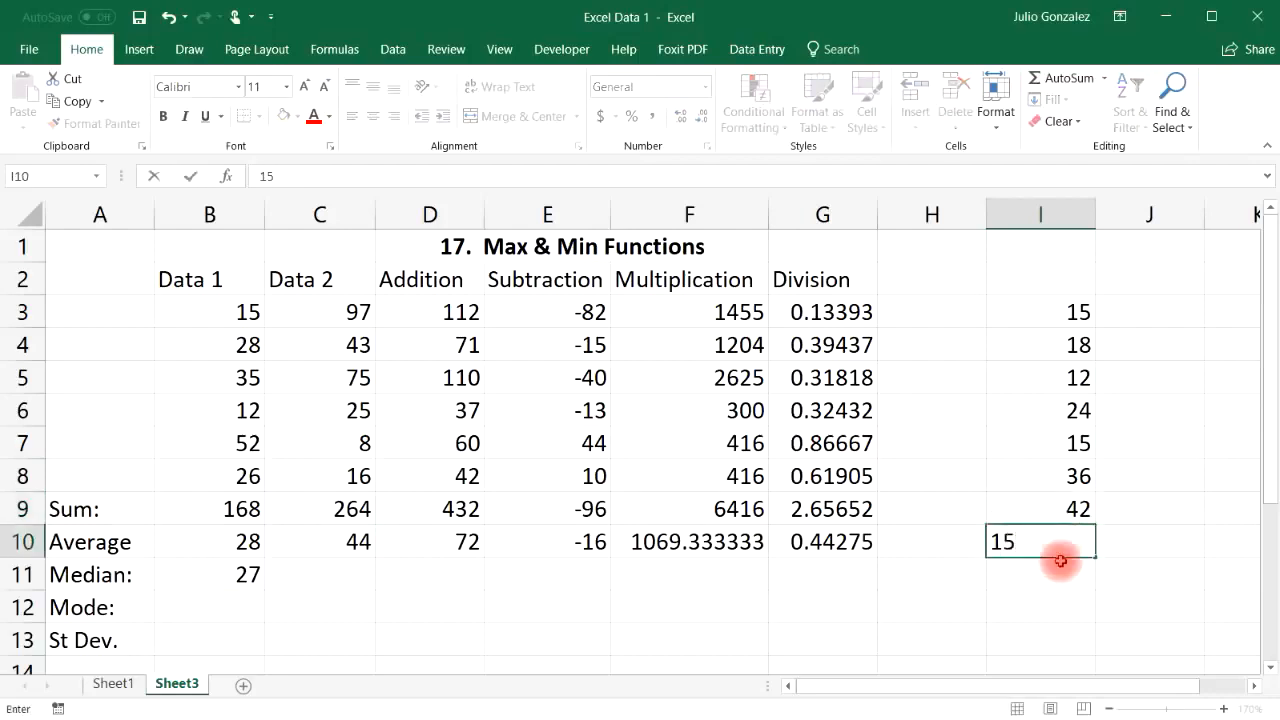
Step: Enter =mode(I3:I10) in I11 to find the mode of the sample values, and clear I3:I11
{"action": "left_click", "coordinate": [1060, 569]}
{"action": "type", "text": "=mode("}
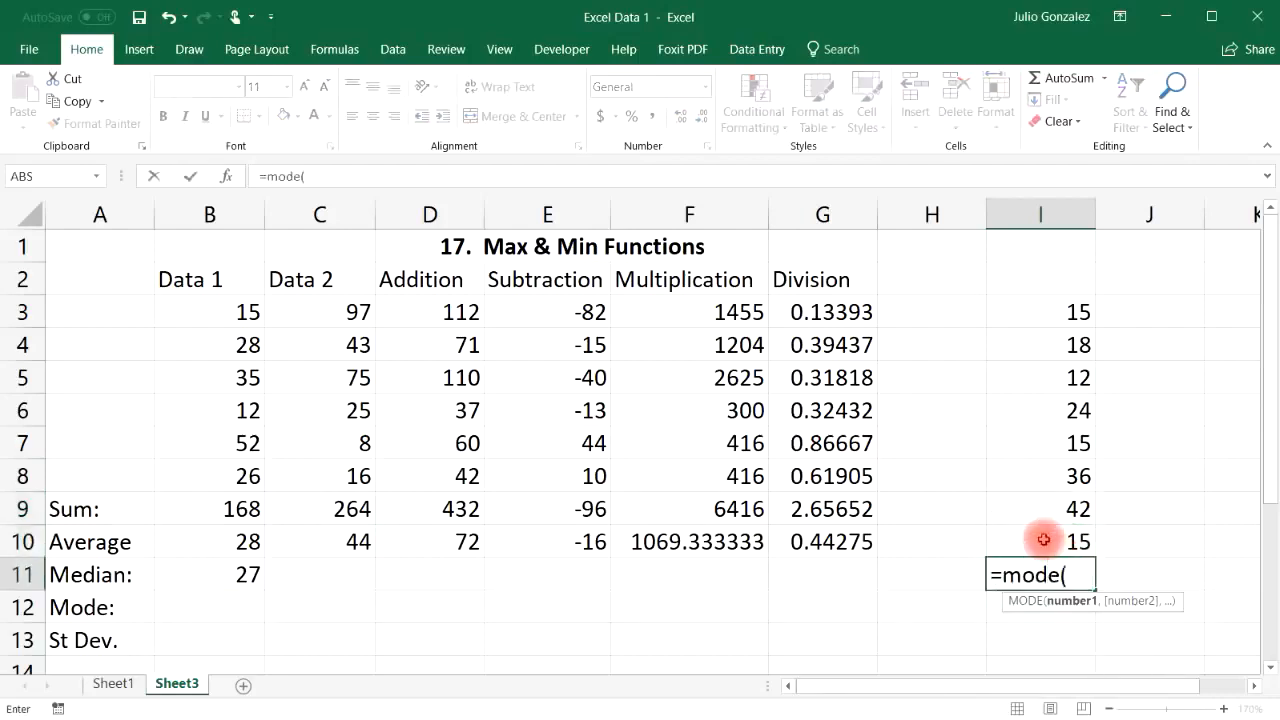
{"action": "left_click_drag", "start_coordinate": [1086, 309], "coordinate": [1080, 541]}
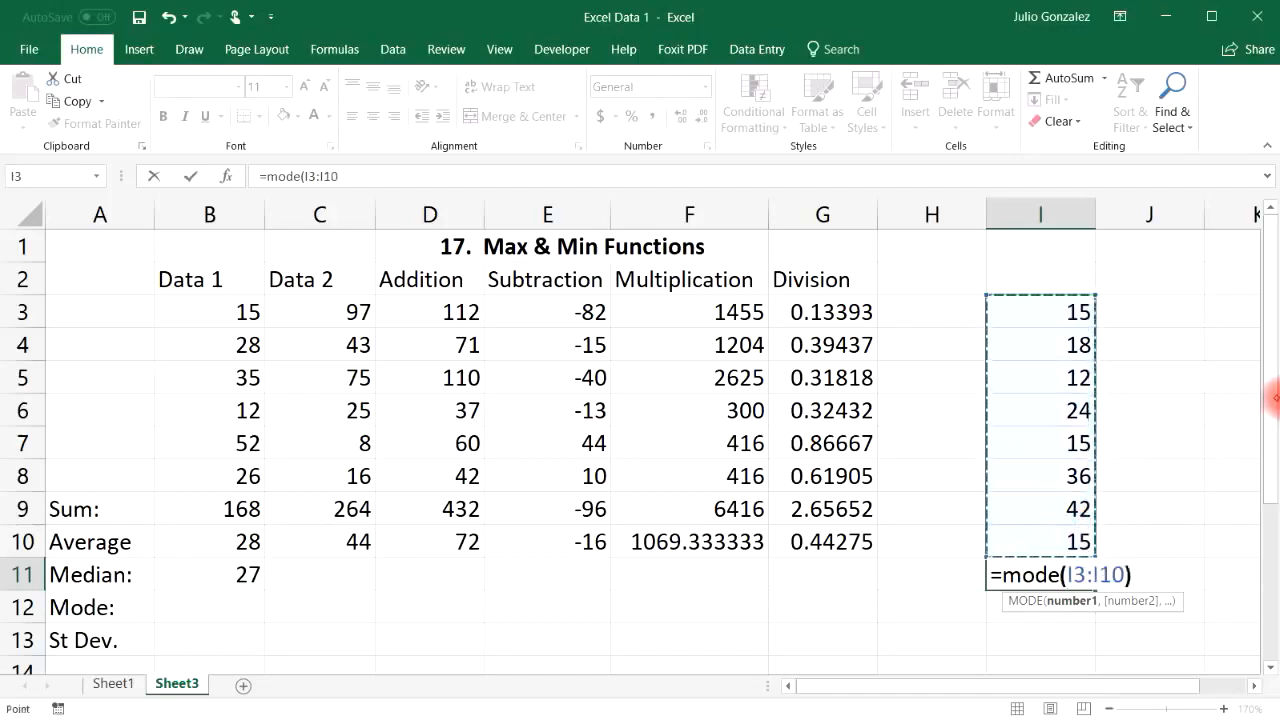
{"action": "key", "text": "Return"}
{"action": "left_click_drag", "start_coordinate": [1043, 320], "coordinate": [1073, 575]}
{"action": "key", "text": "Delete"}
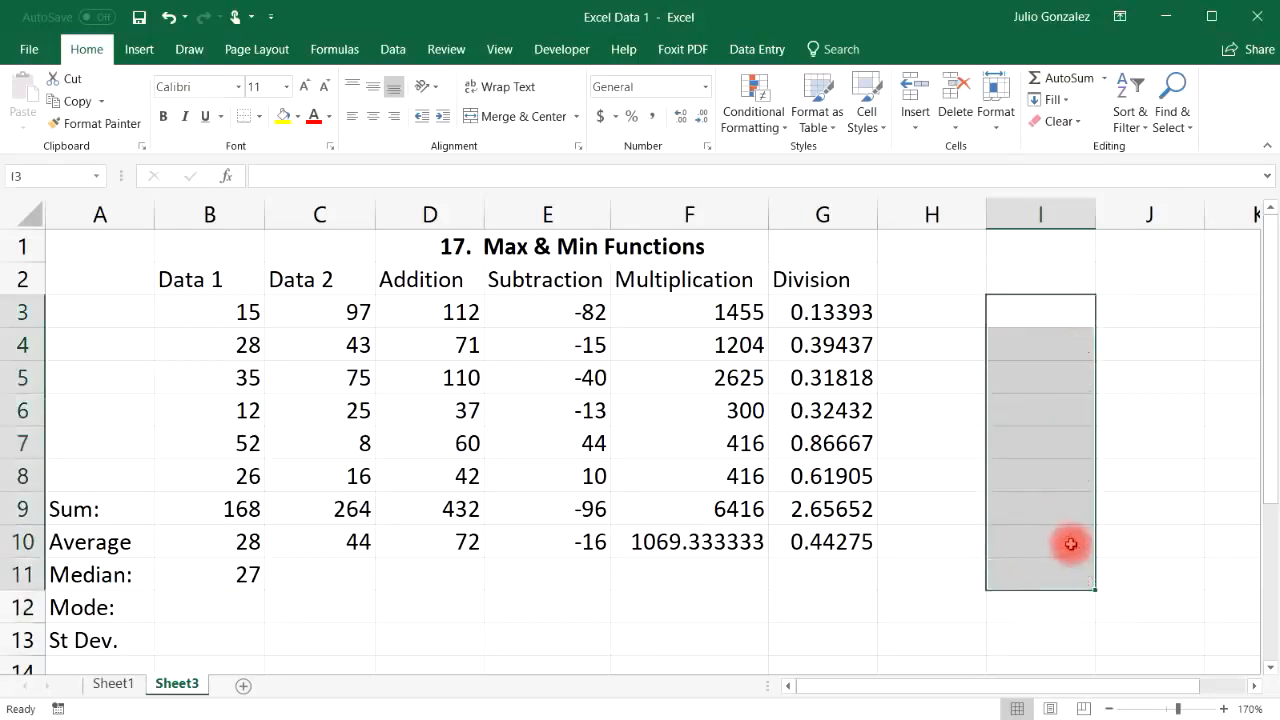
Step: Enter =stdev.s(B3:B8) in B13 for the sample standard deviation of Data 1, and review the values in B3:B8
{"action": "left_click", "coordinate": [229, 636]}
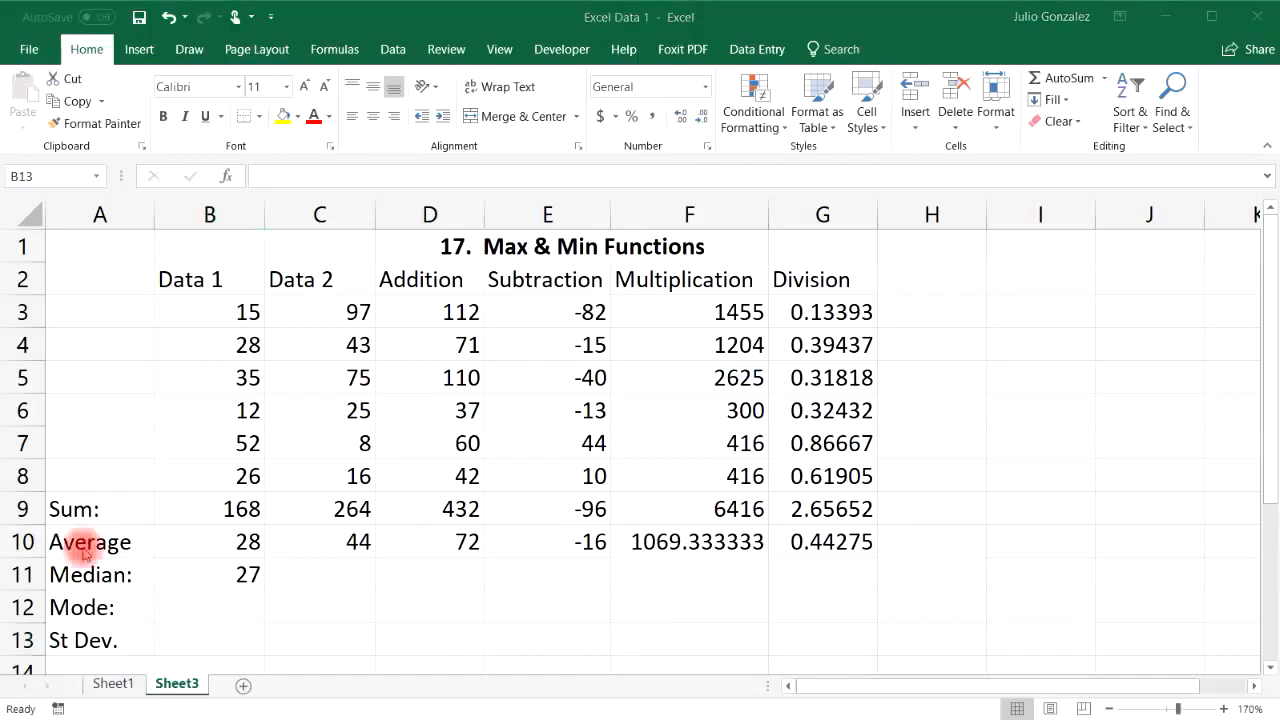
{"action": "double_click", "coordinate": [253, 634]}
{"action": "type", "text": "=stdev"}
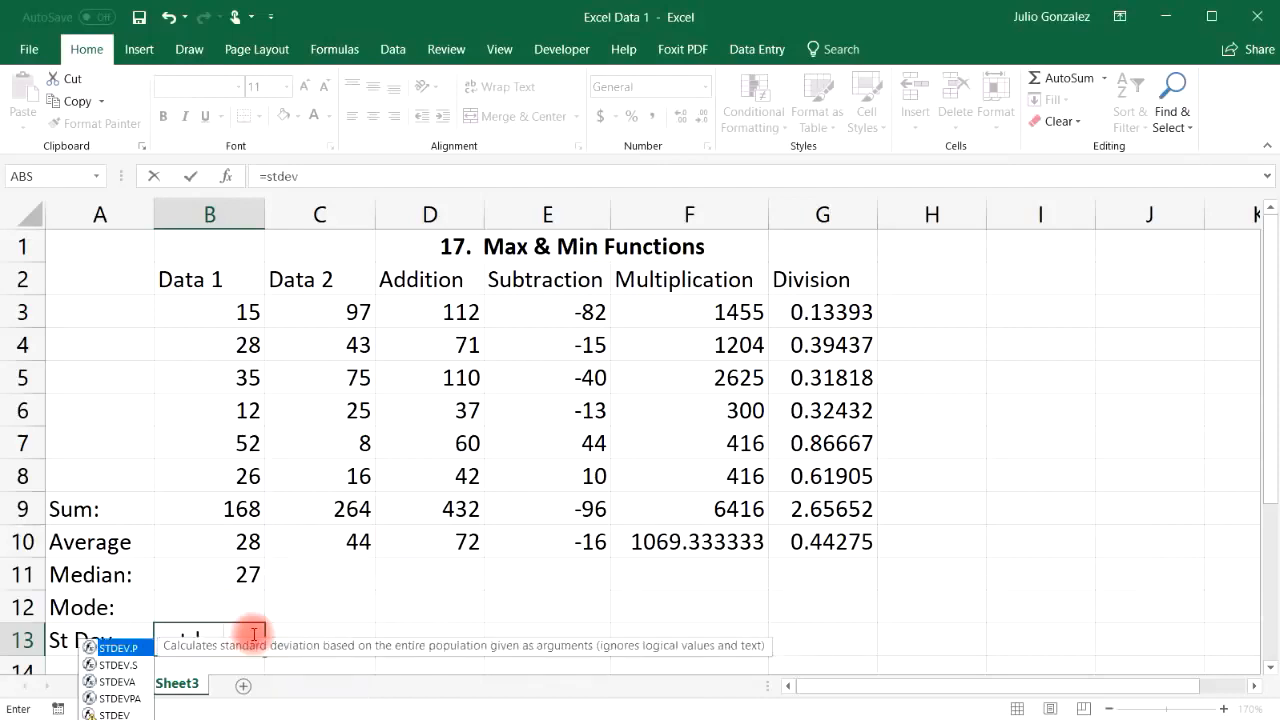
{"action": "type", "text": ".s"}
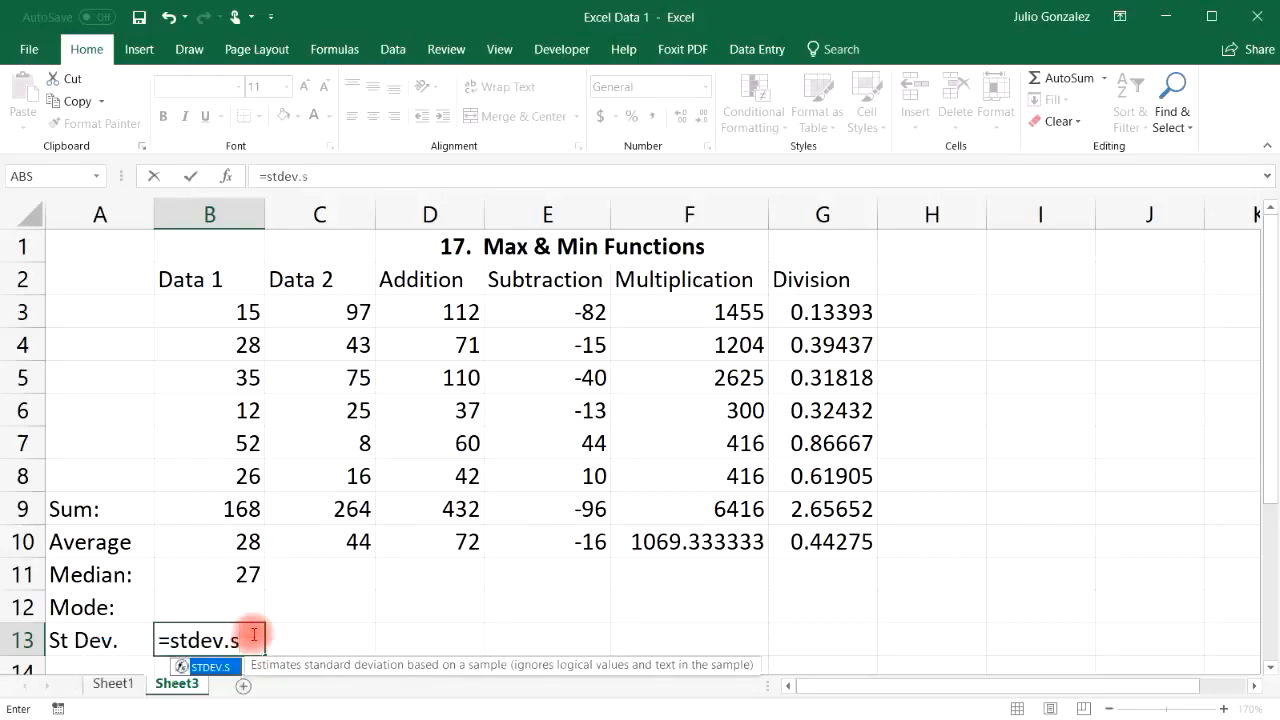
{"action": "type", "text": "("}
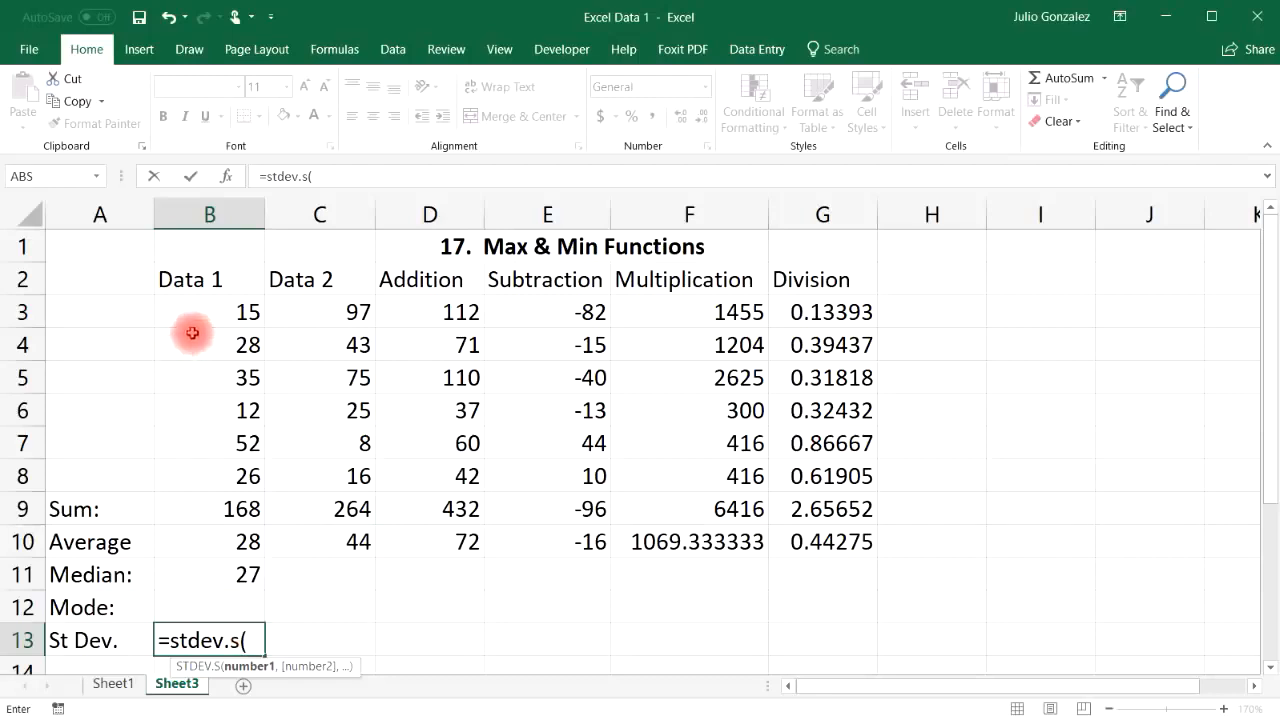
{"action": "left_click_drag", "start_coordinate": [209, 309], "coordinate": [218, 365]}
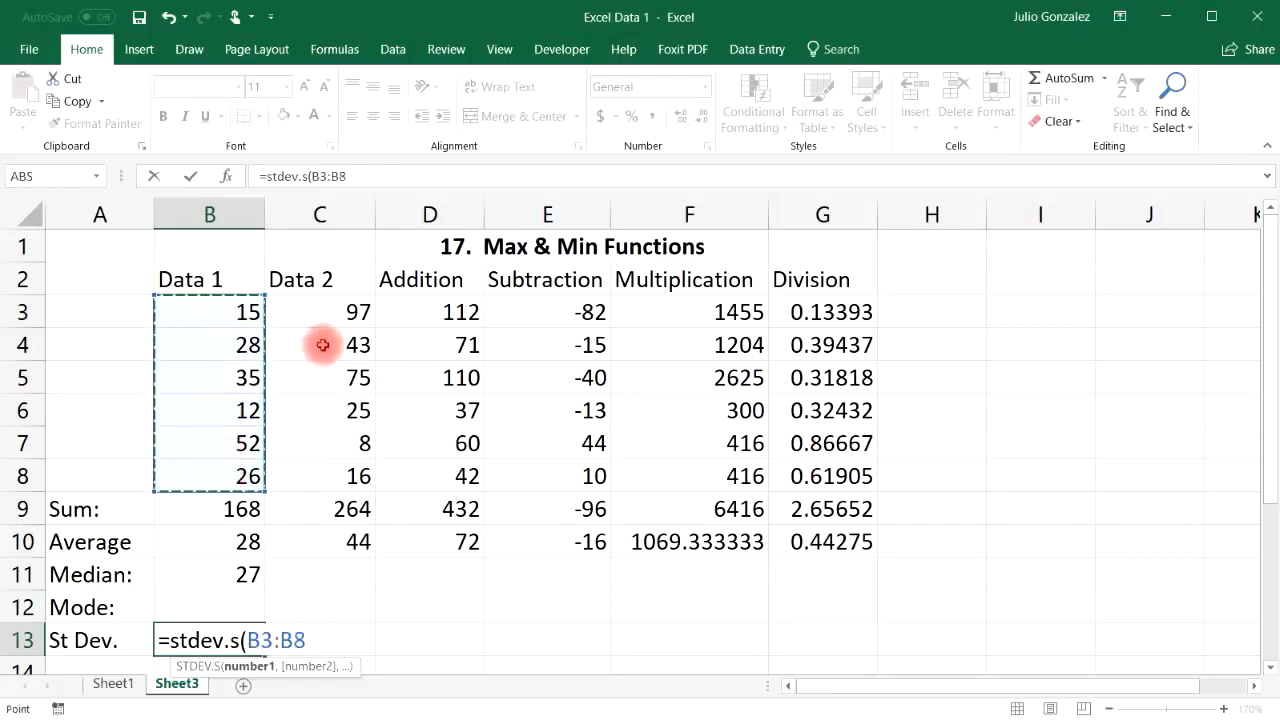
{"action": "type", "text": ")"}
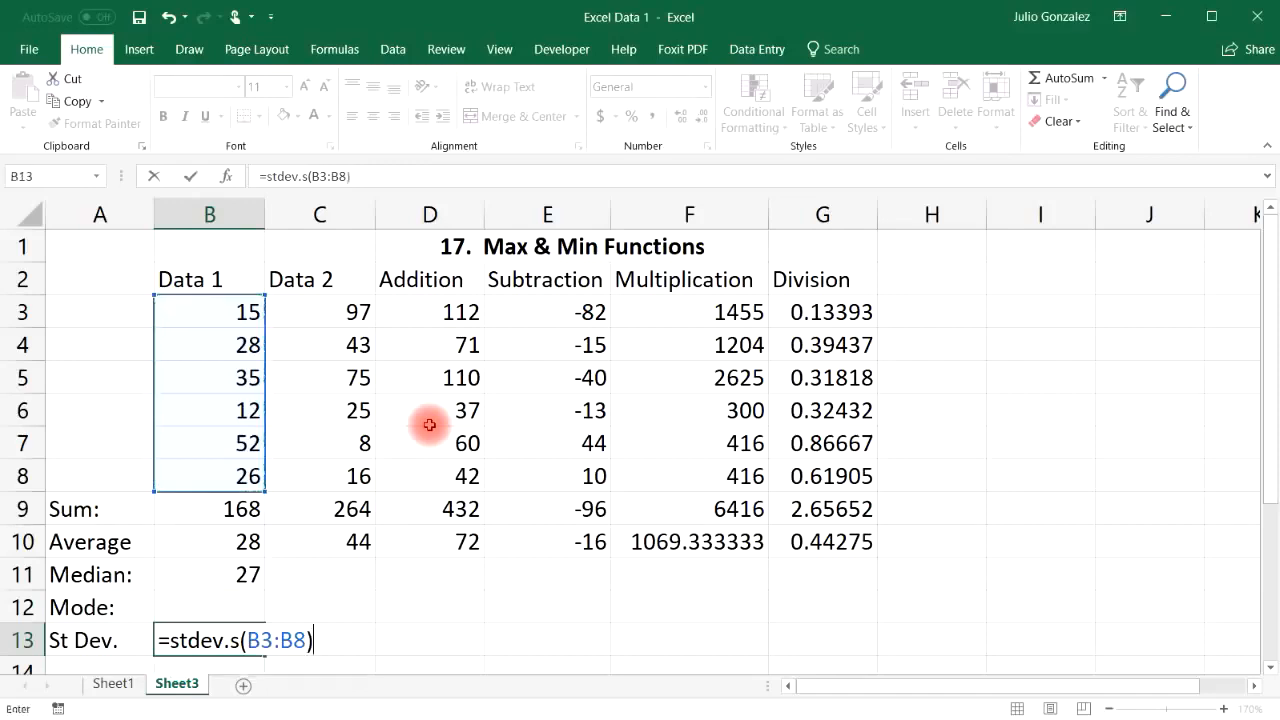
{"action": "key", "text": "Return"}
{"action": "left_click_drag", "start_coordinate": [248, 279], "coordinate": [248, 443]}
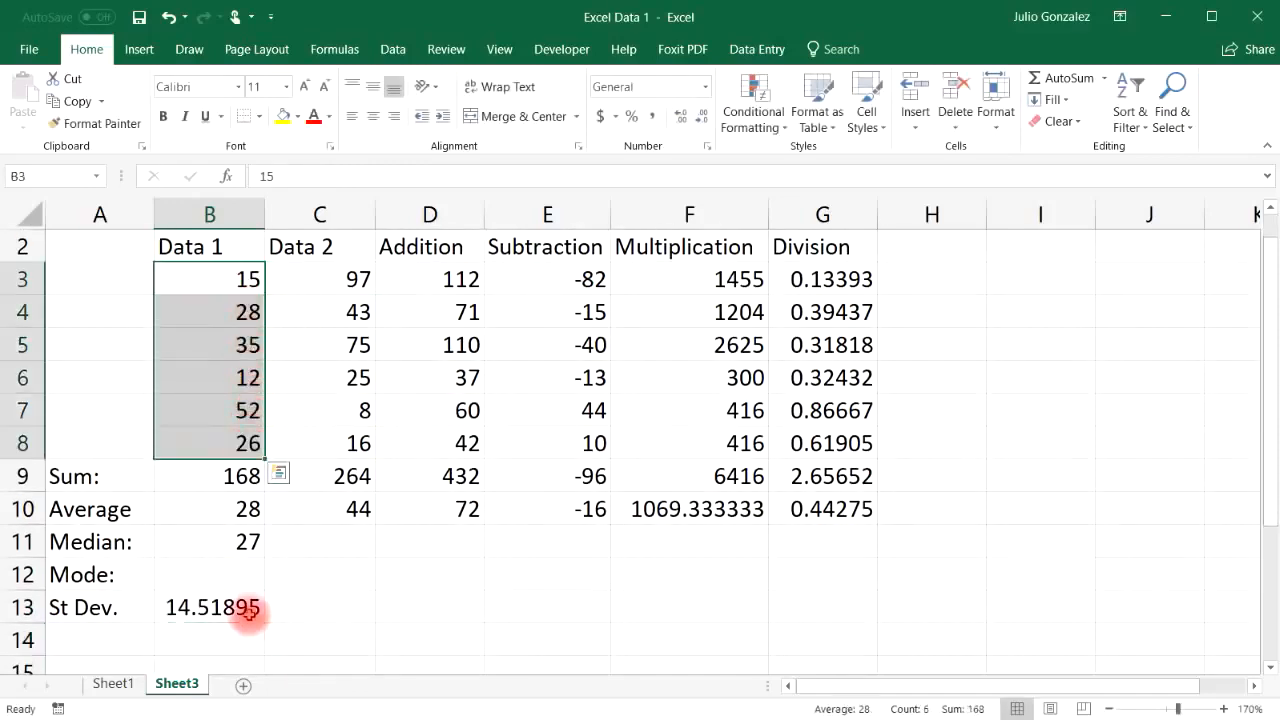
Step: Clear the standard deviation, mode and median labels and their results from A11:B13
{"action": "left_click", "coordinate": [247, 610]}
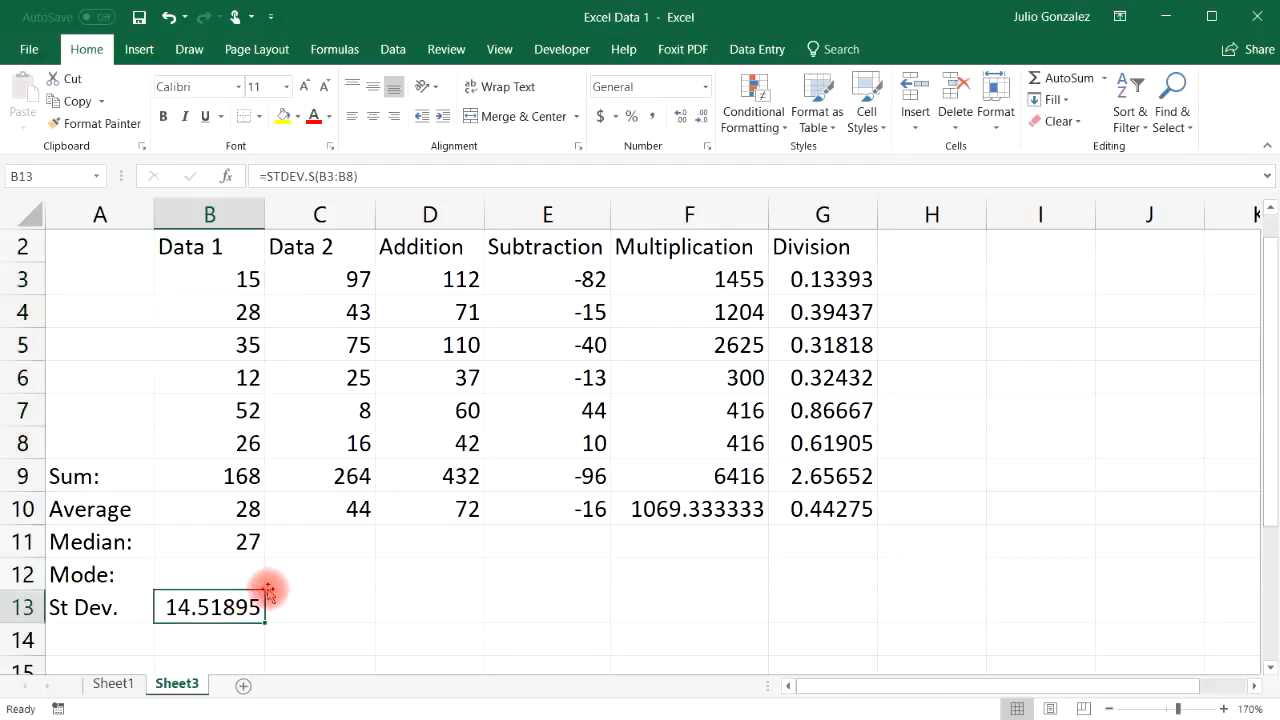
{"action": "key", "text": "Delete"}
{"action": "left_click", "coordinate": [100, 603]}
{"action": "key", "text": "Delete"}
{"action": "left_click", "coordinate": [105, 575]}
{"action": "key", "text": "Delete"}
{"action": "left_click", "coordinate": [97, 540]}
{"action": "key", "text": "Delete"}
{"action": "left_click", "coordinate": [209, 541]}
{"action": "key", "text": "Delete"}
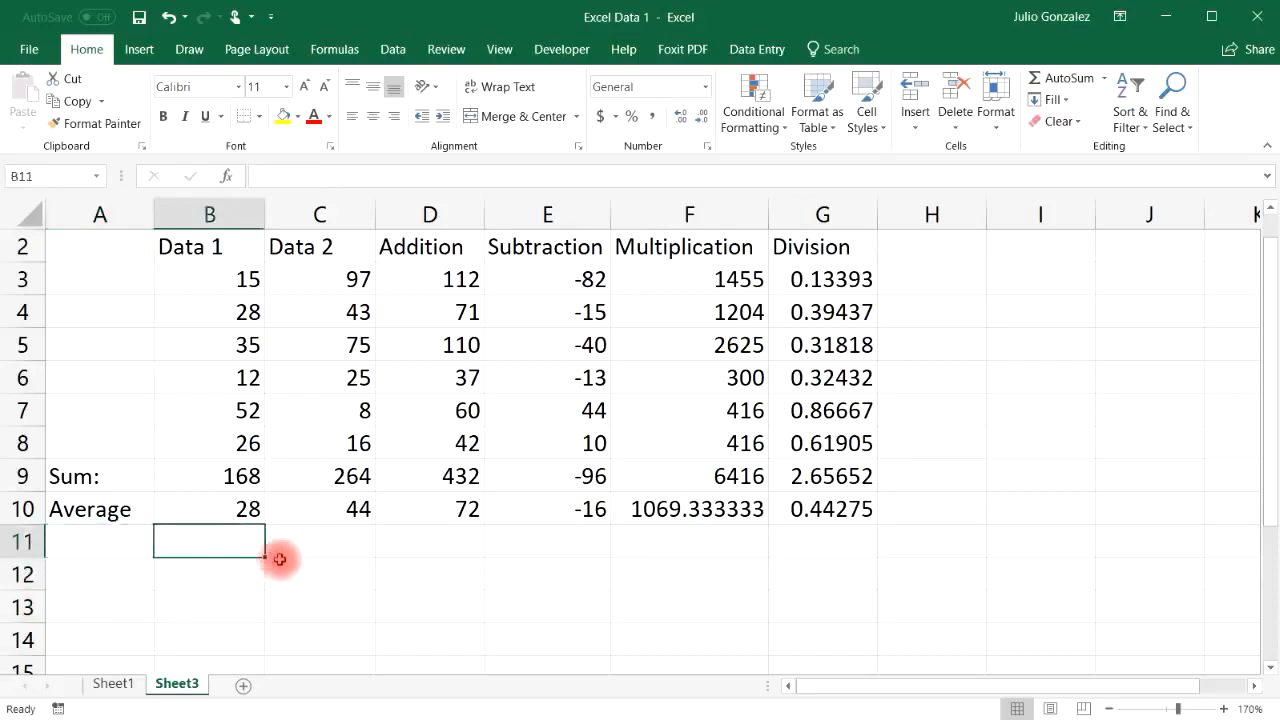
Step: Change the merged heading in row 1 to 18. Show Formulas
{"action": "left_click", "coordinate": [227, 588]}
{"action": "left_click_drag", "start_coordinate": [1271, 372], "coordinate": [1270, 356]}
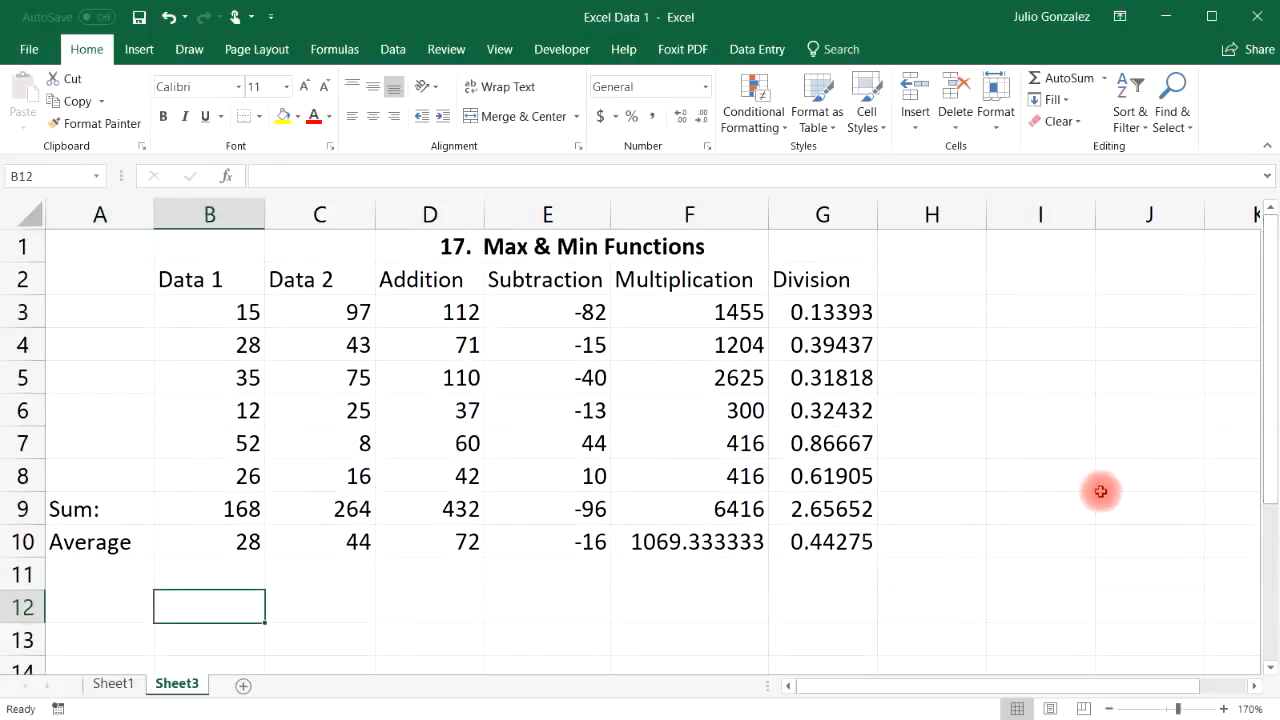
{"action": "left_click", "coordinate": [650, 246]}
{"action": "type", "text": "18.  Sho"}
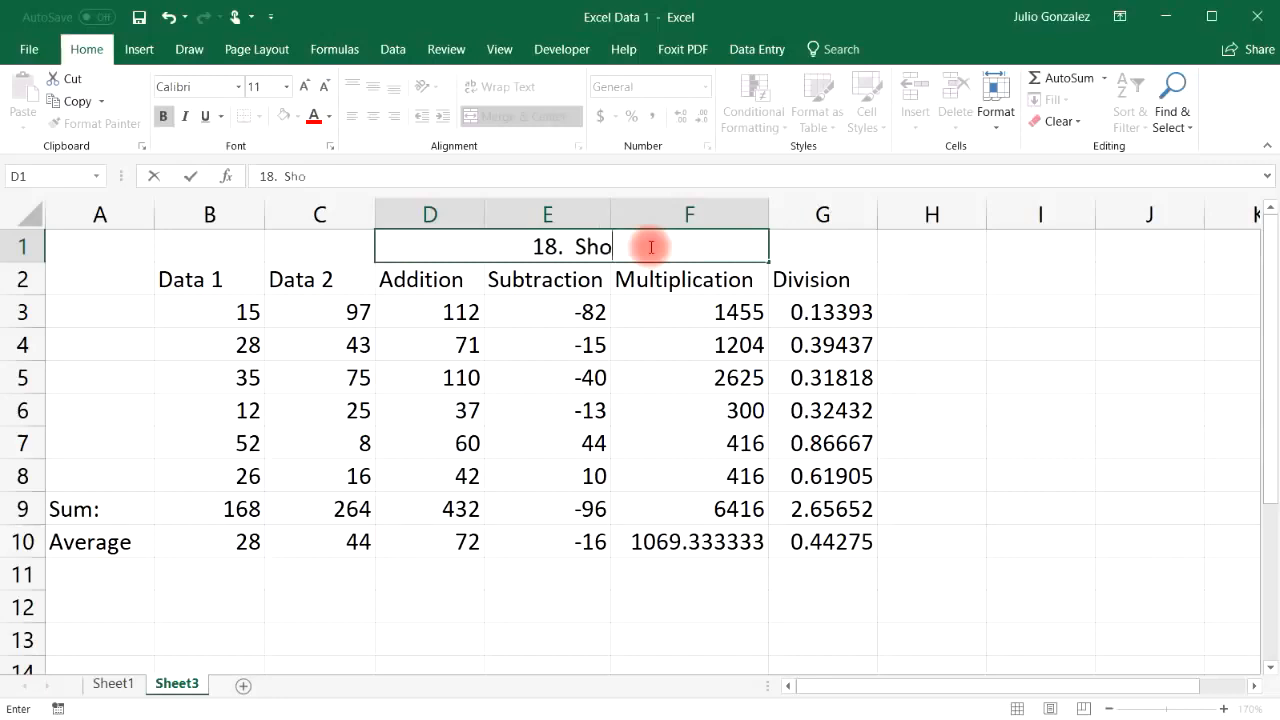
{"action": "type", "text": "w Formulas"}
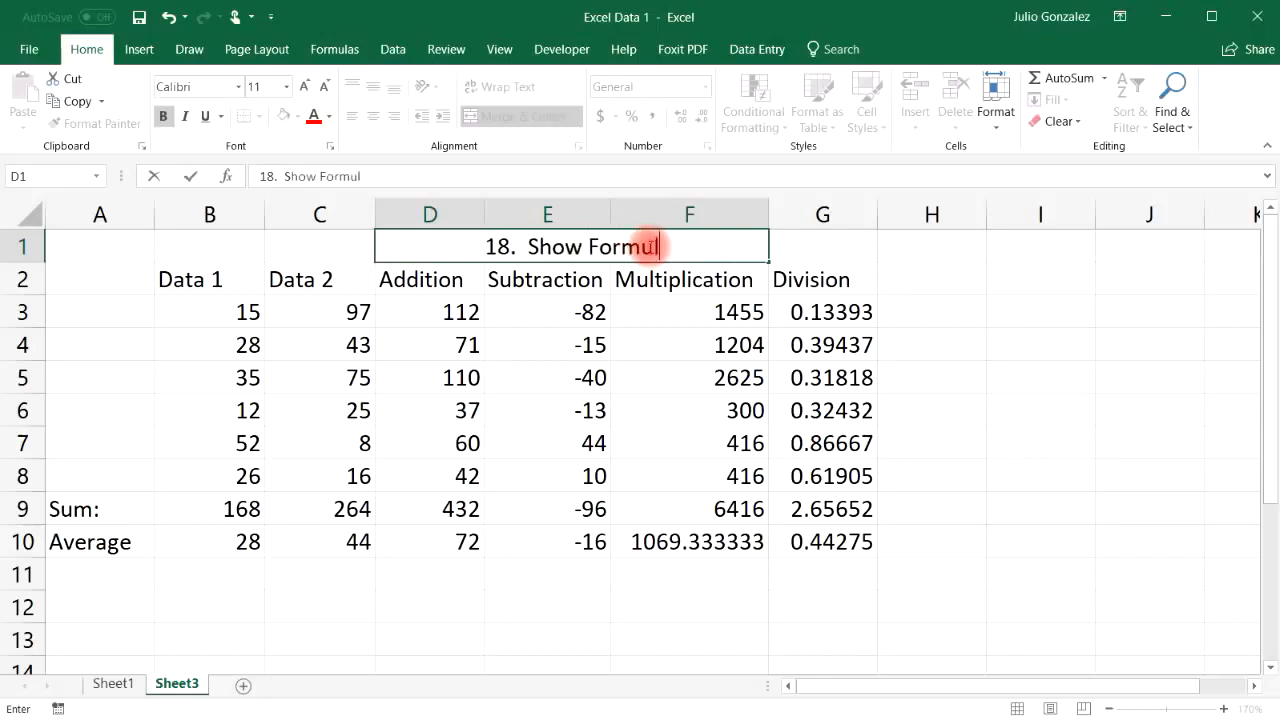
{"action": "key", "text": "Return"}
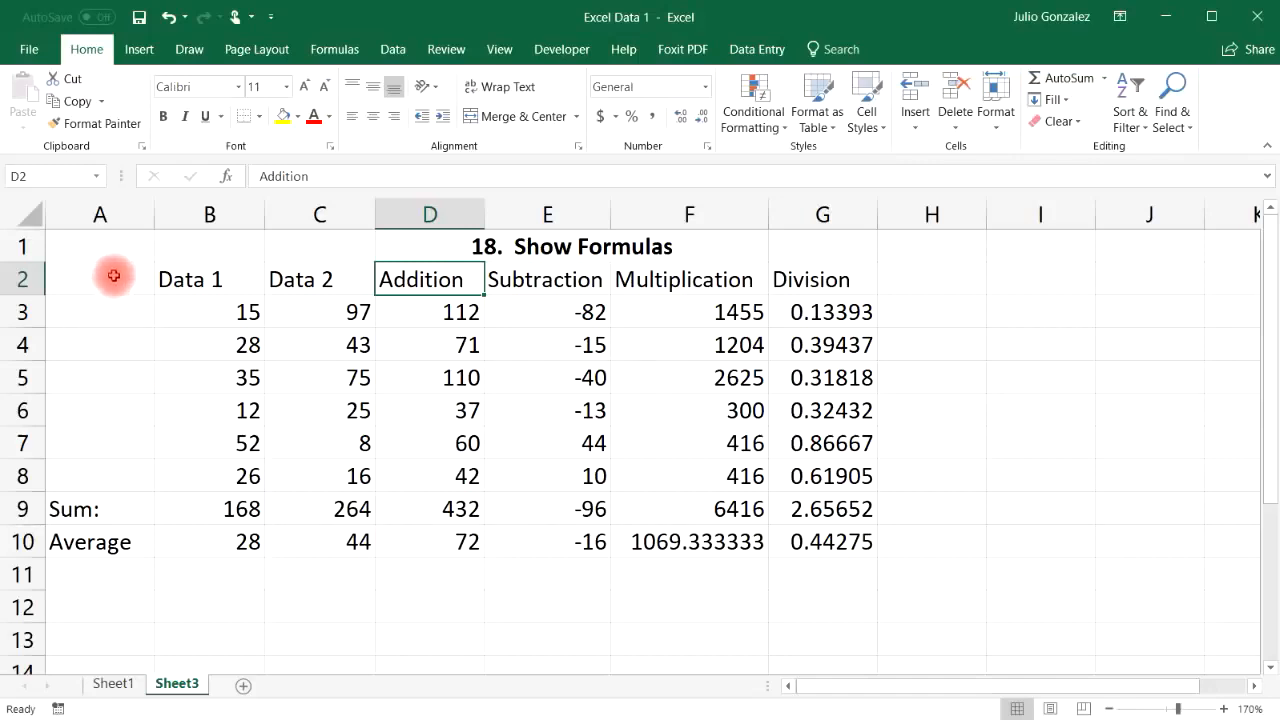
Step: Show the formulas in the table A2:G10, examine them across the columns, and switch back to values
{"action": "left_click_drag", "start_coordinate": [112, 270], "coordinate": [785, 544]}
{"action": "left_click", "coordinate": [334, 49]}
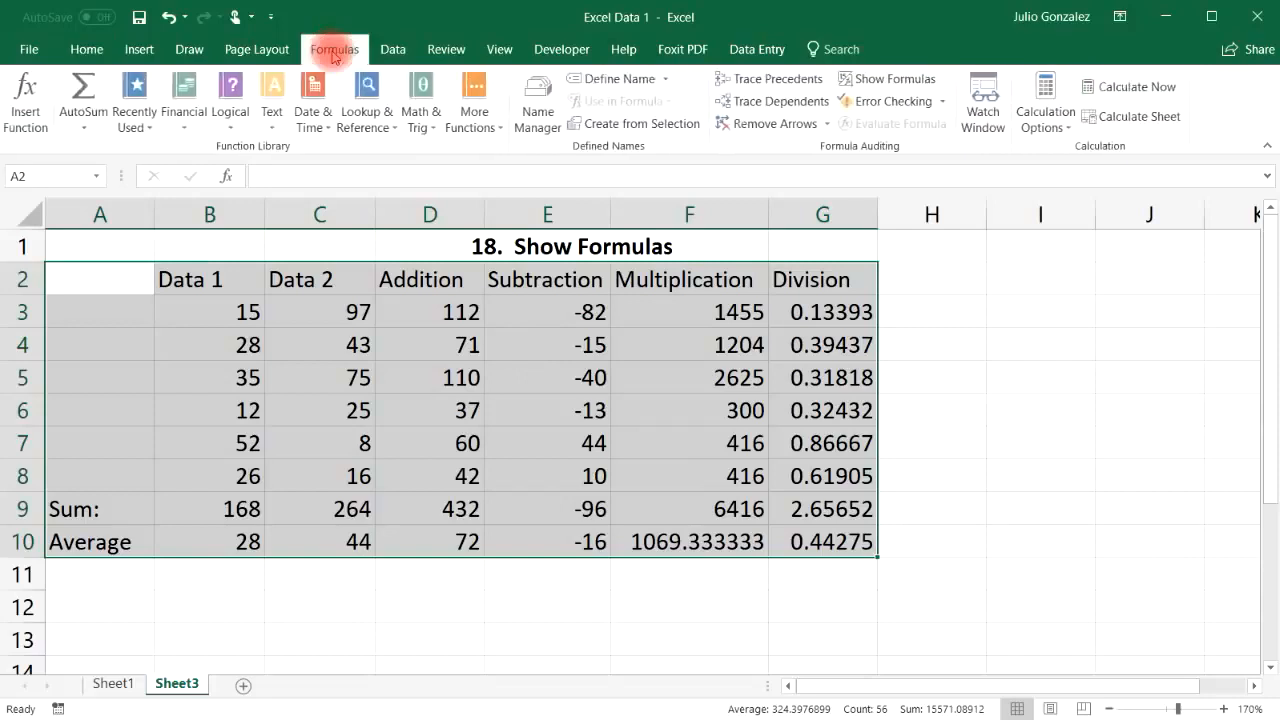
{"action": "left_click", "coordinate": [897, 78]}
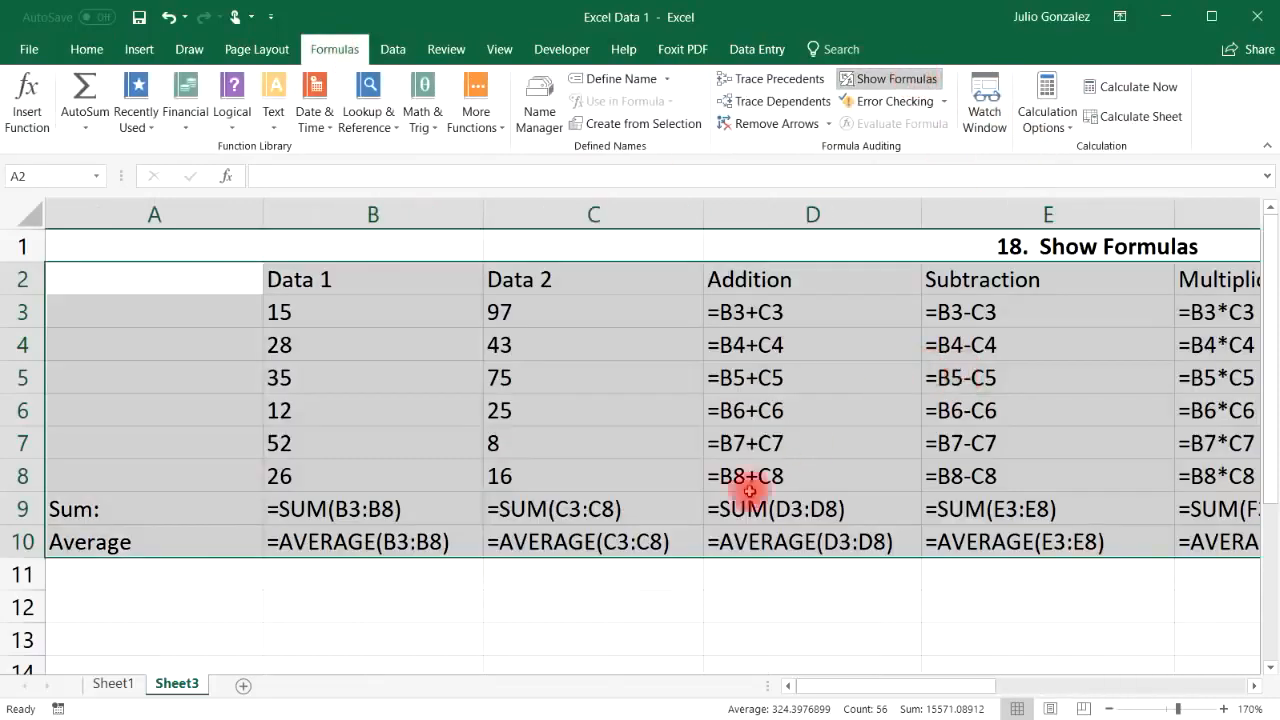
{"action": "left_click_drag", "start_coordinate": [929, 684], "coordinate": [978, 685]}
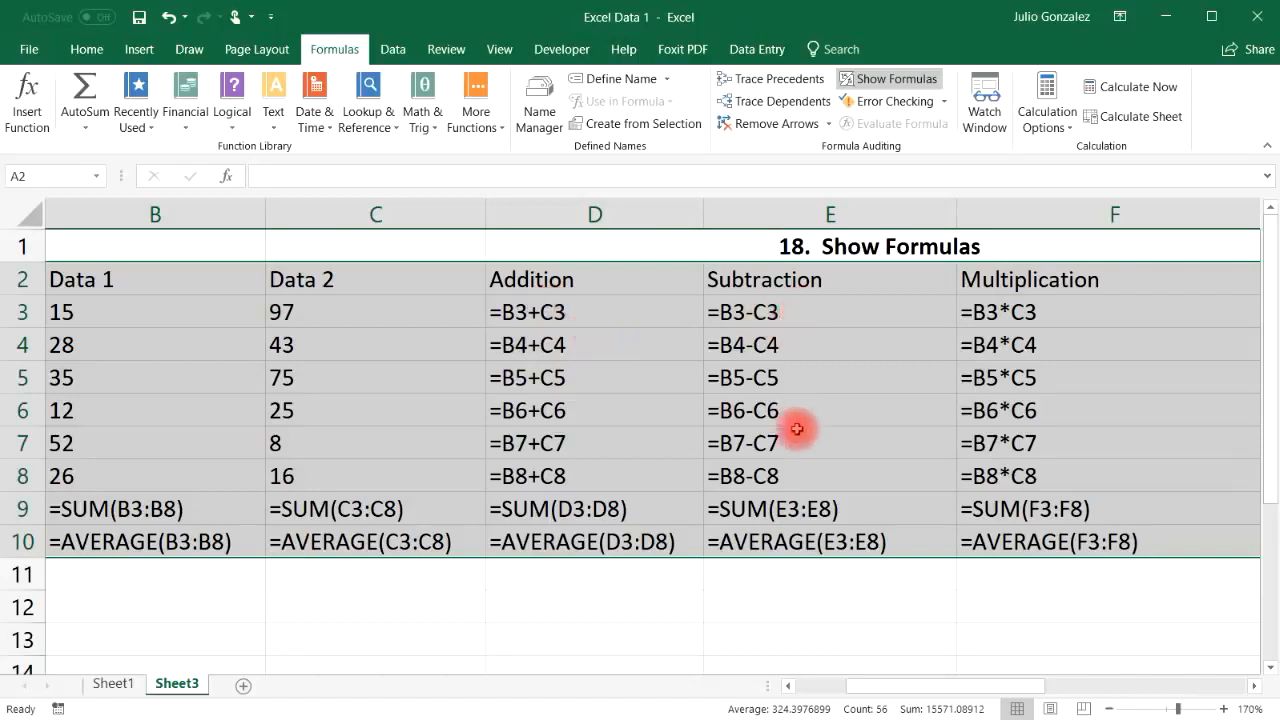
{"action": "left_click_drag", "start_coordinate": [966, 686], "coordinate": [861, 690]}
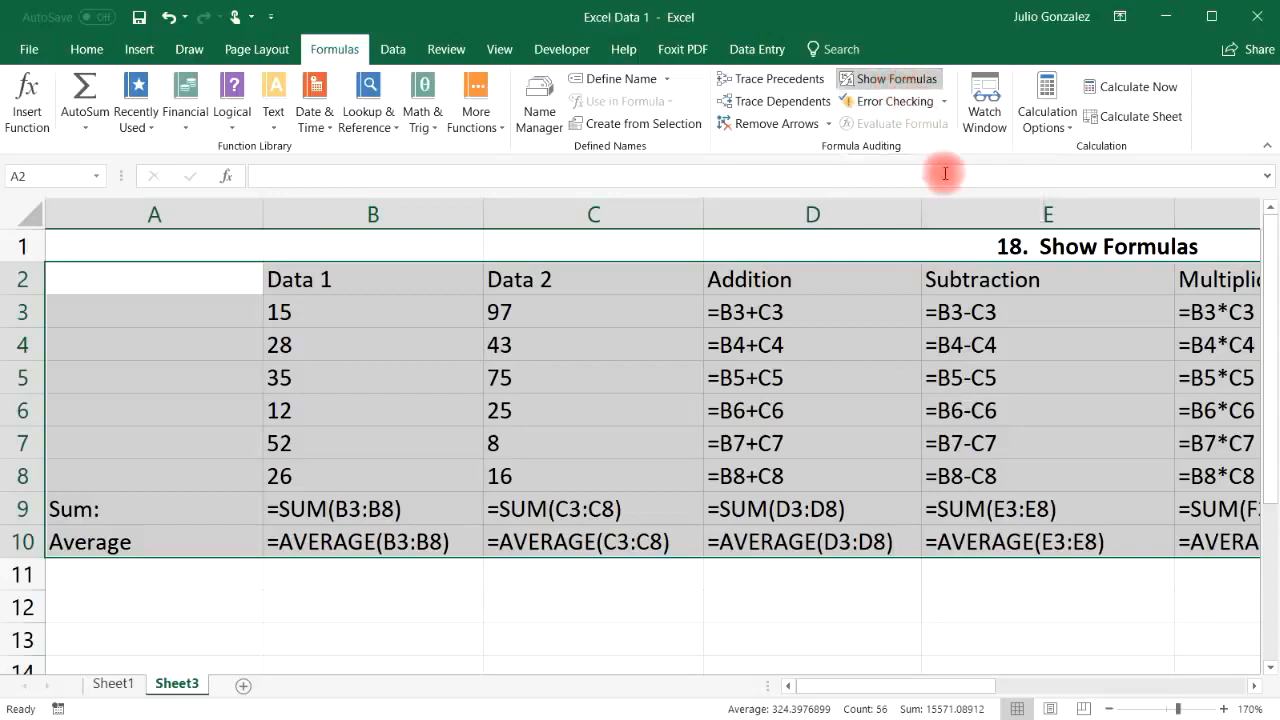
{"action": "left_click", "coordinate": [930, 79]}
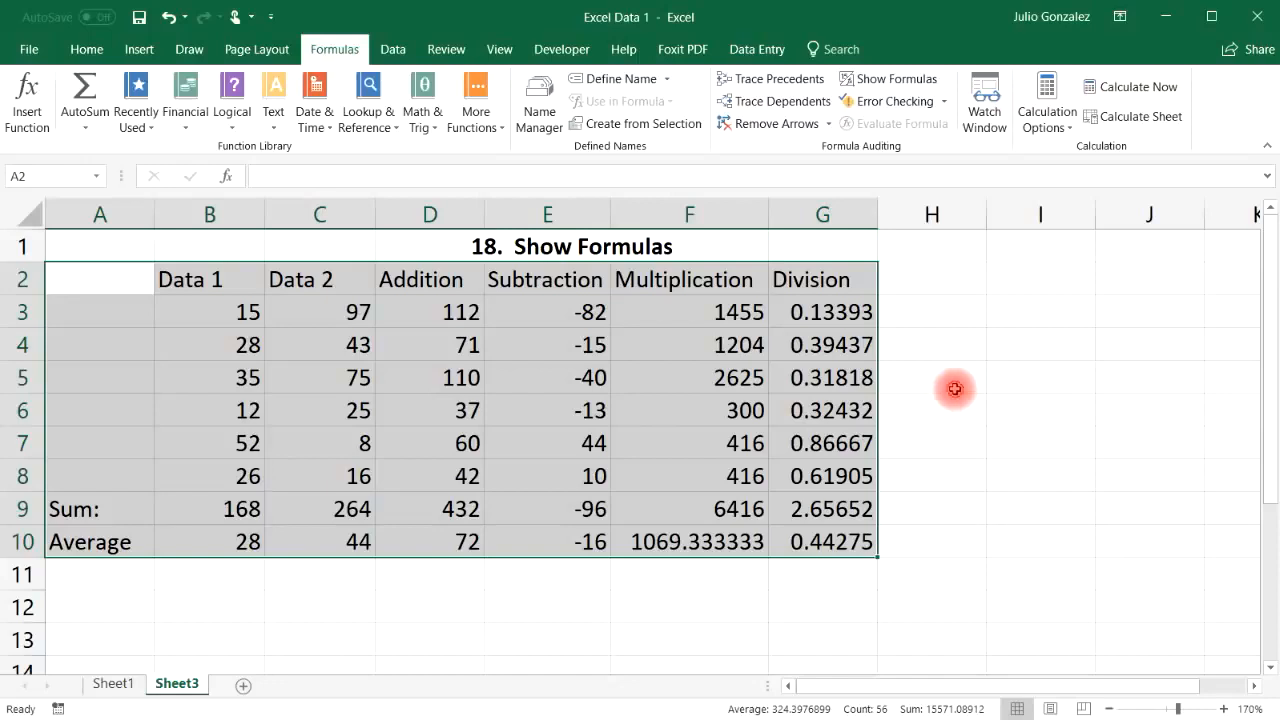
Step: Handwrite Ctrl + ~ in red ink below the table, across rows 12 and 13
{"action": "left_click", "coordinate": [950, 393]}
{"action": "left_click", "coordinate": [185, 52]}
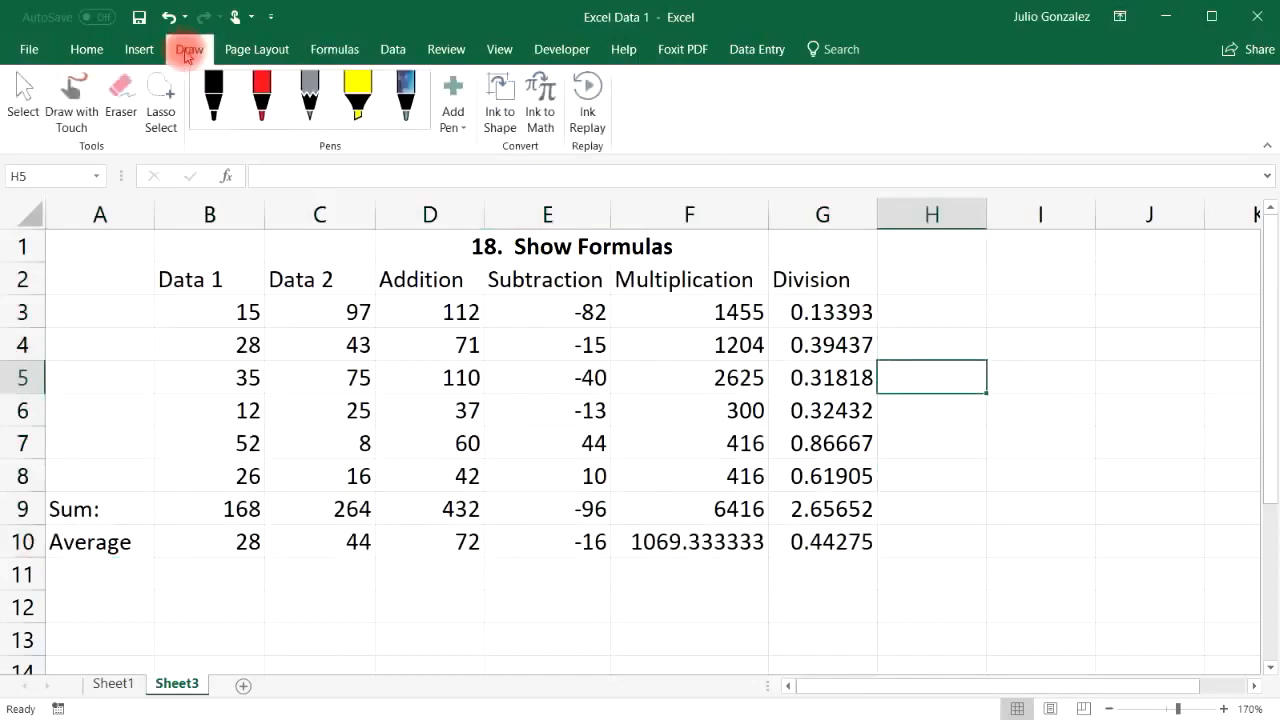
{"action": "left_click", "coordinate": [261, 100]}
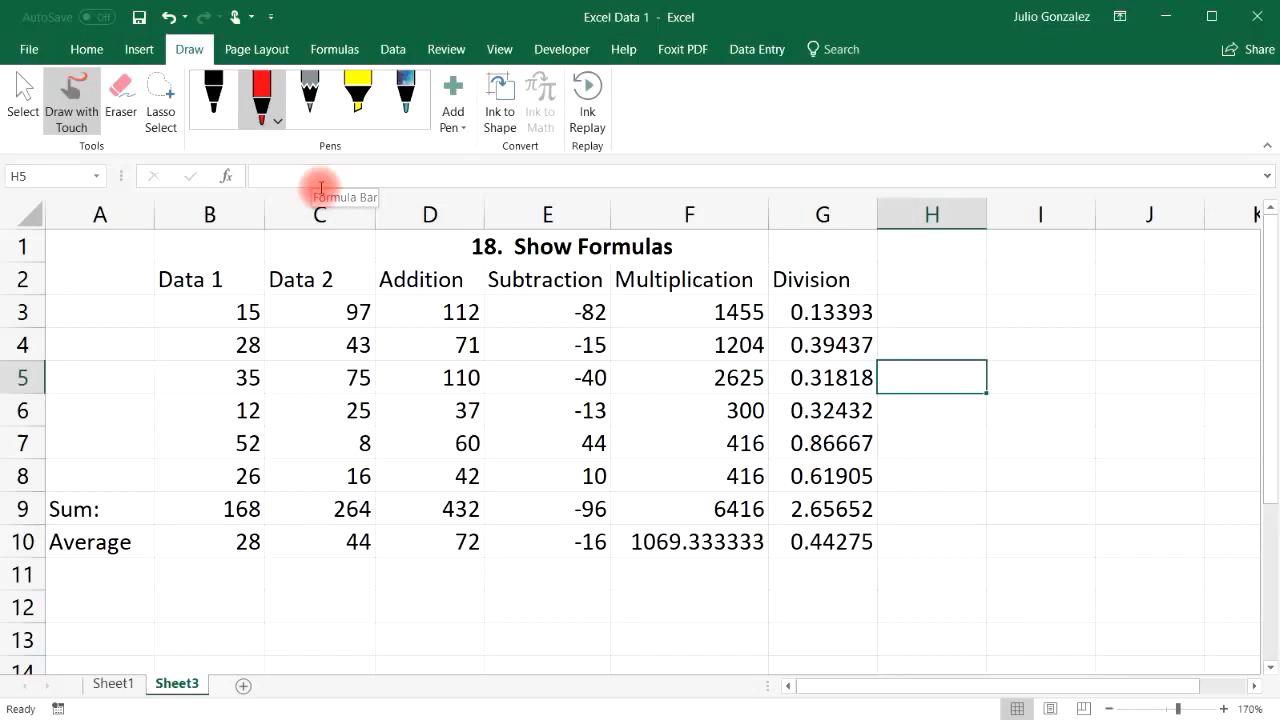
{"action": "mouse_move", "coordinate": [319, 606]}
{"action": "left_mouse_down"}
{"action": "mouse_move", "coordinate": [290, 613]}
{"action": "mouse_move", "coordinate": [330, 642]}
{"action": "left_mouse_up"}
{"action": "left_click_drag", "start_coordinate": [358, 597], "coordinate": [355, 653]}
{"action": "mouse_move", "coordinate": [334, 622]}
{"action": "left_mouse_down"}
{"action": "mouse_move", "coordinate": [422, 614]}
{"action": "mouse_move", "coordinate": [464, 652]}
{"action": "left_mouse_up"}
{"action": "left_click_drag", "start_coordinate": [572, 596], "coordinate": [570, 650]}
{"action": "left_click_drag", "start_coordinate": [542, 621], "coordinate": [578, 616]}
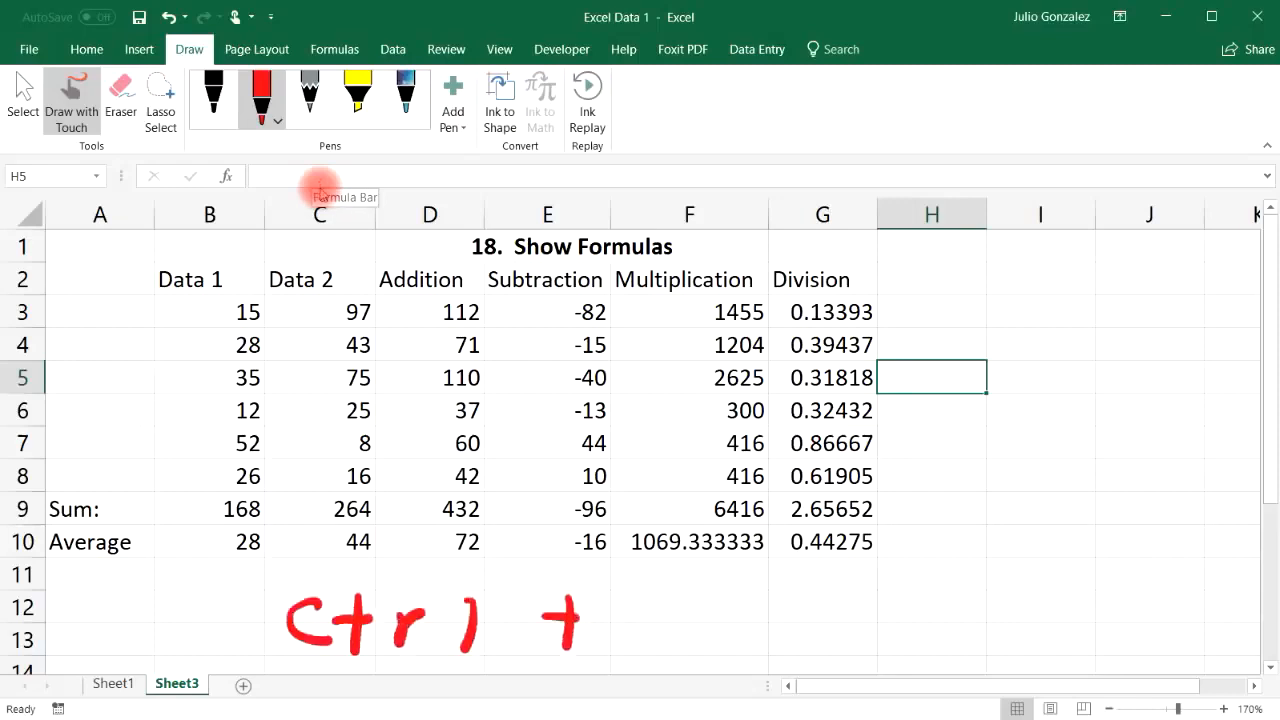
{"action": "left_click_drag", "start_coordinate": [660, 623], "coordinate": [742, 604]}
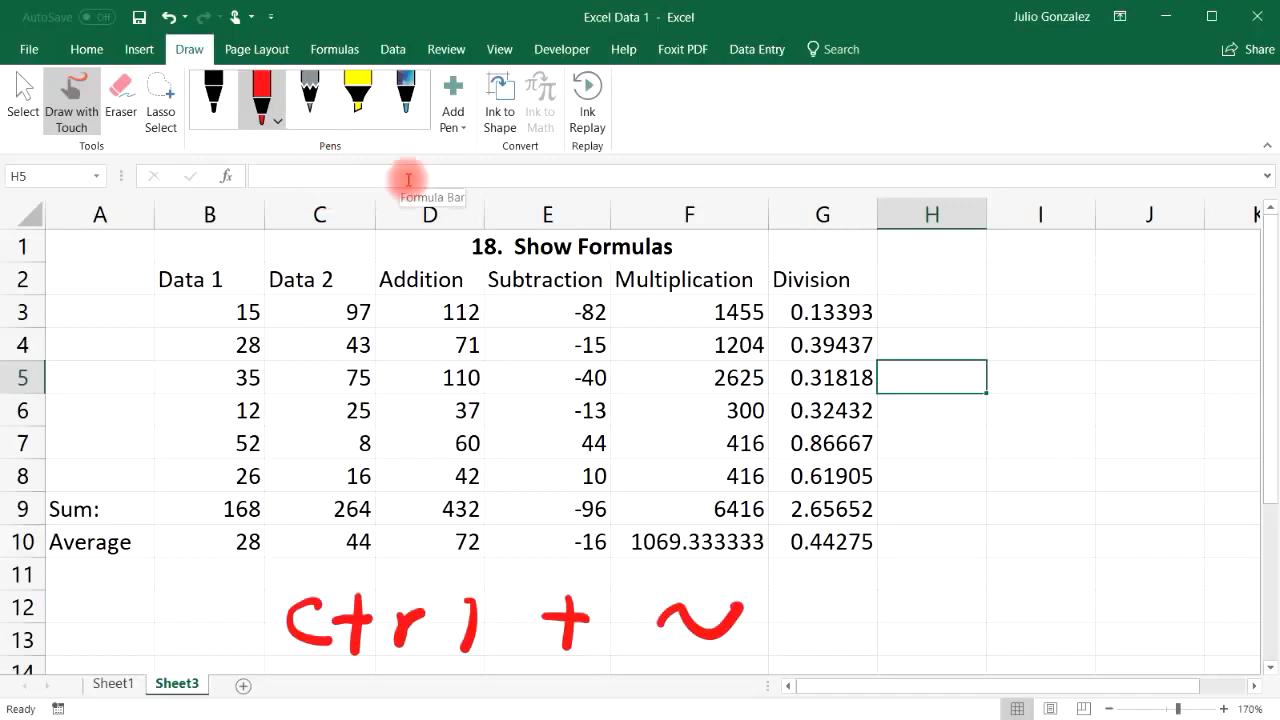
Step: Toggle the sheet's formula display on and off, and undo the handwritten red note
{"action": "key", "text": "ctrl+grave"}
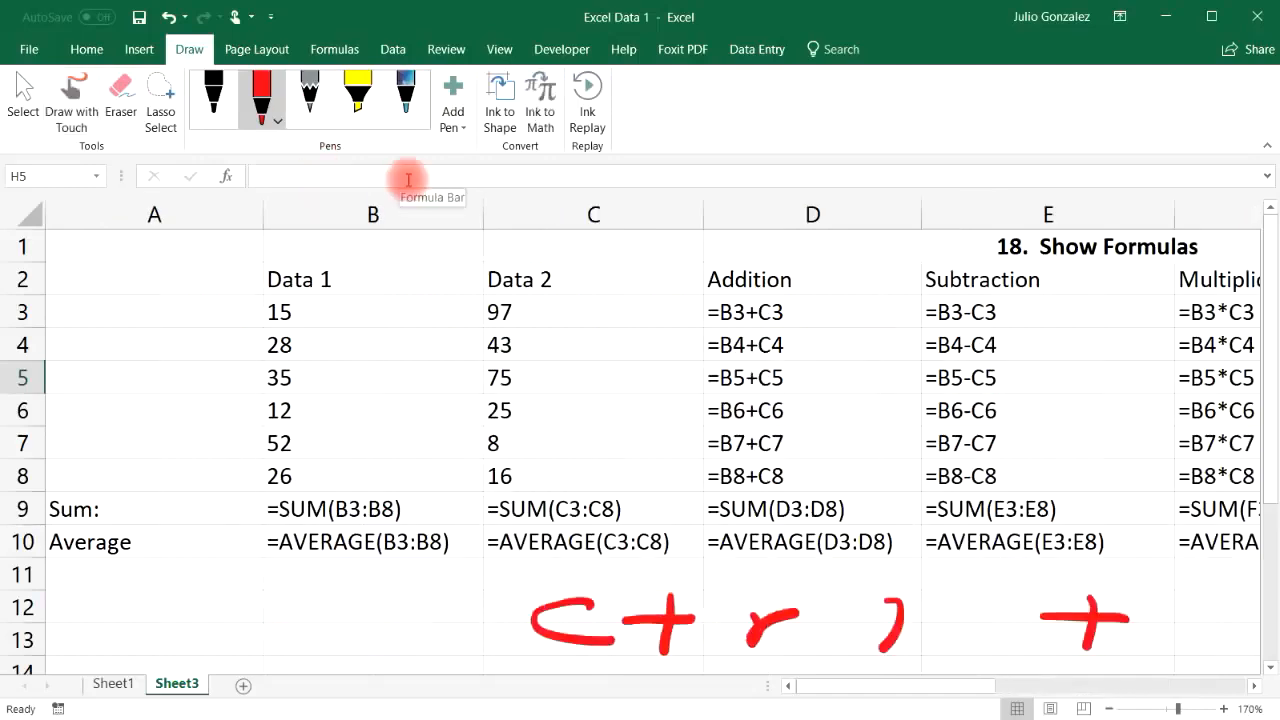
{"action": "key", "text": "ctrl+grave"}
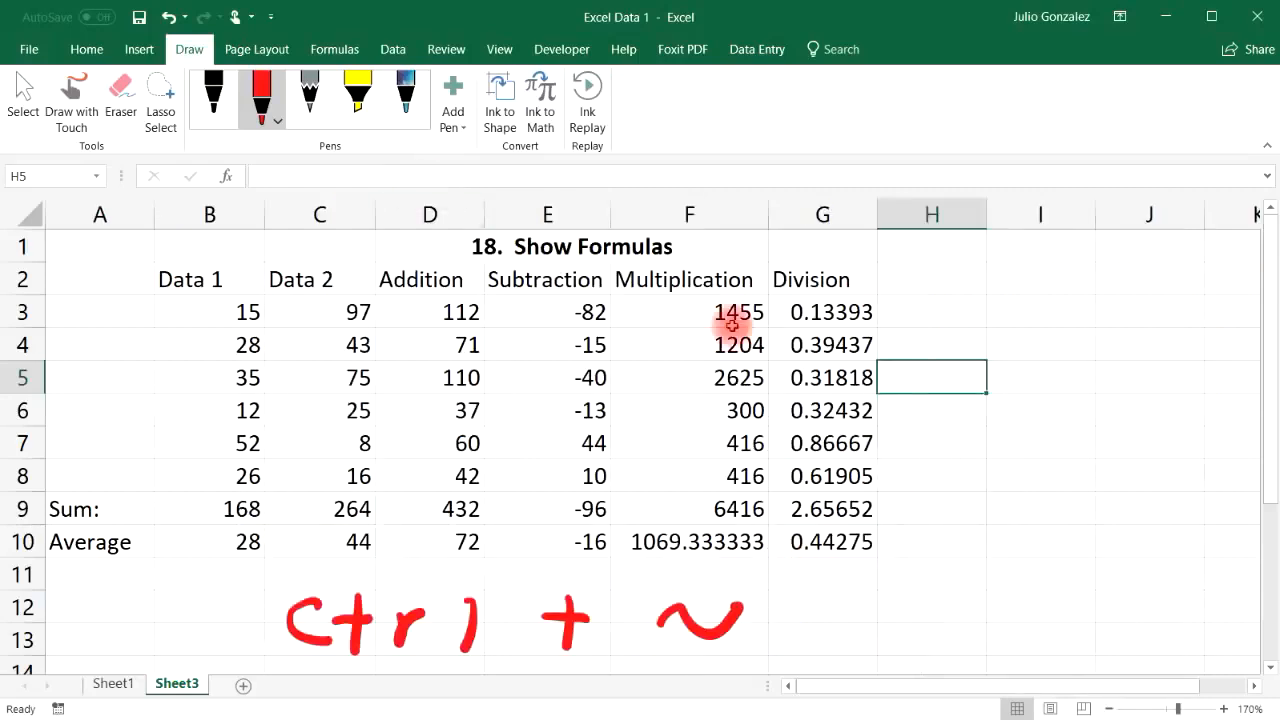
{"action": "left_click", "coordinate": [168, 18]}
{"action": "left_click", "coordinate": [168, 18]}
{"action": "left_click", "coordinate": [168, 18]}
{"action": "left_click", "coordinate": [168, 18]}
{"action": "left_click", "coordinate": [168, 18]}
{"action": "left_click", "coordinate": [168, 18]}
{"action": "left_click", "coordinate": [168, 18]}
{"action": "left_click", "coordinate": [168, 18]}
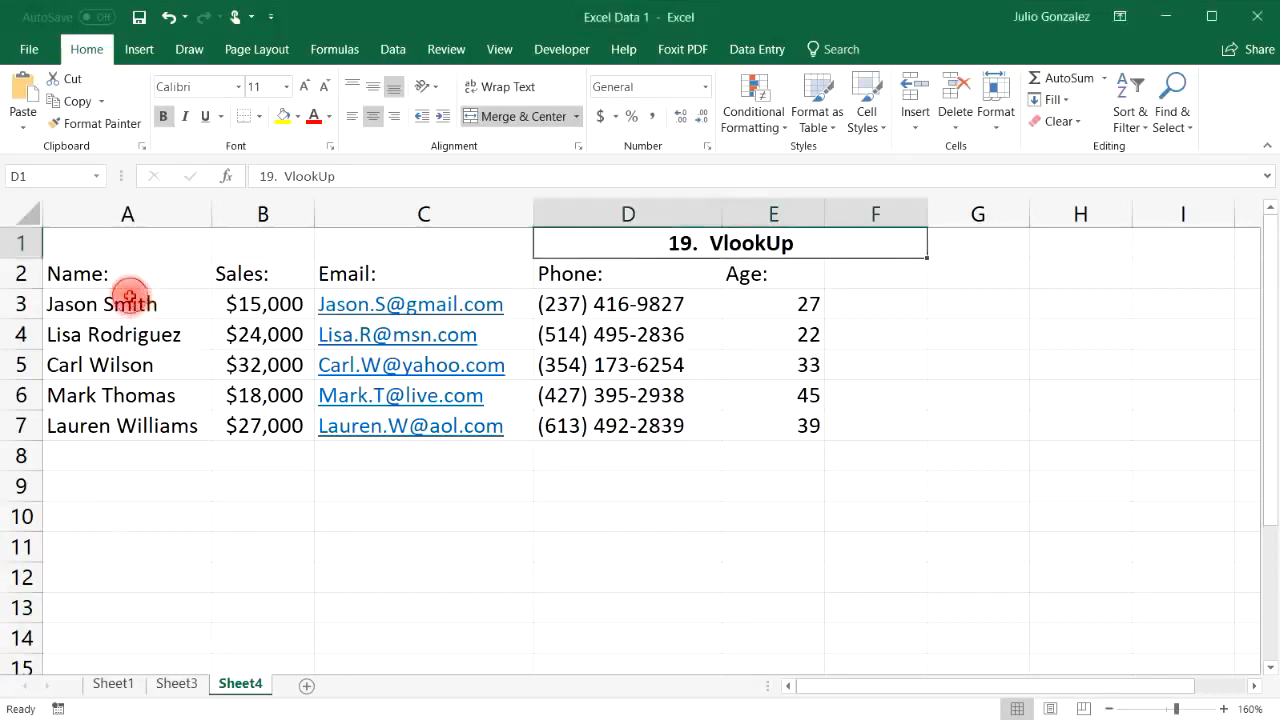
Step: Review the Name, Sales, Email, Phone and Age columns of the table on Sheet4
{"action": "left_click_drag", "start_coordinate": [133, 303], "coordinate": [129, 423]}
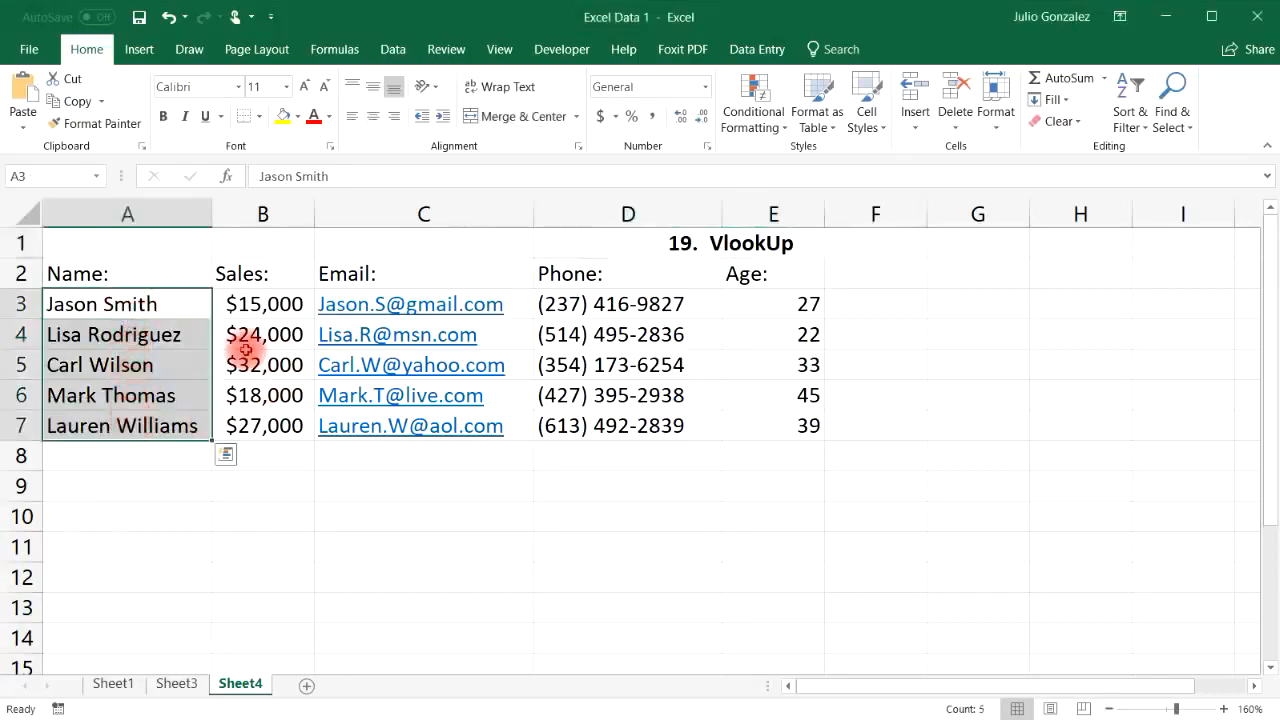
{"action": "left_click_drag", "start_coordinate": [263, 302], "coordinate": [270, 426]}
{"action": "left_click", "coordinate": [371, 271]}
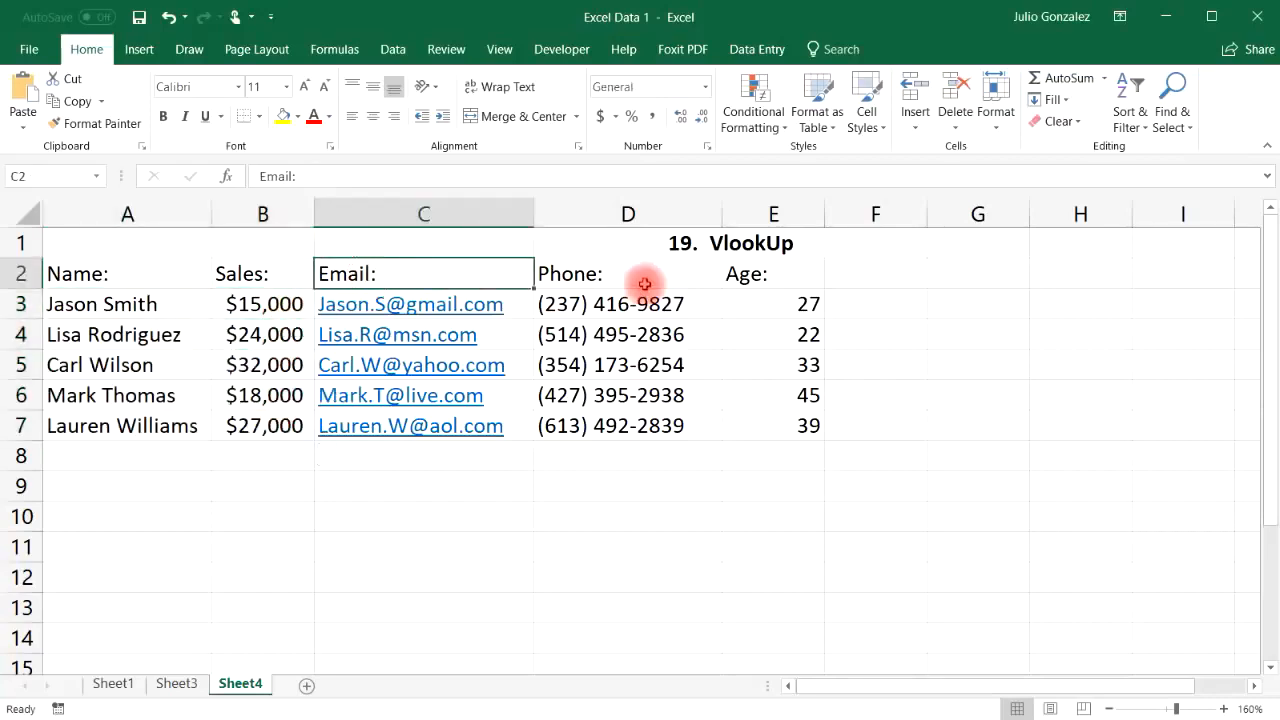
{"action": "left_click", "coordinate": [638, 274]}
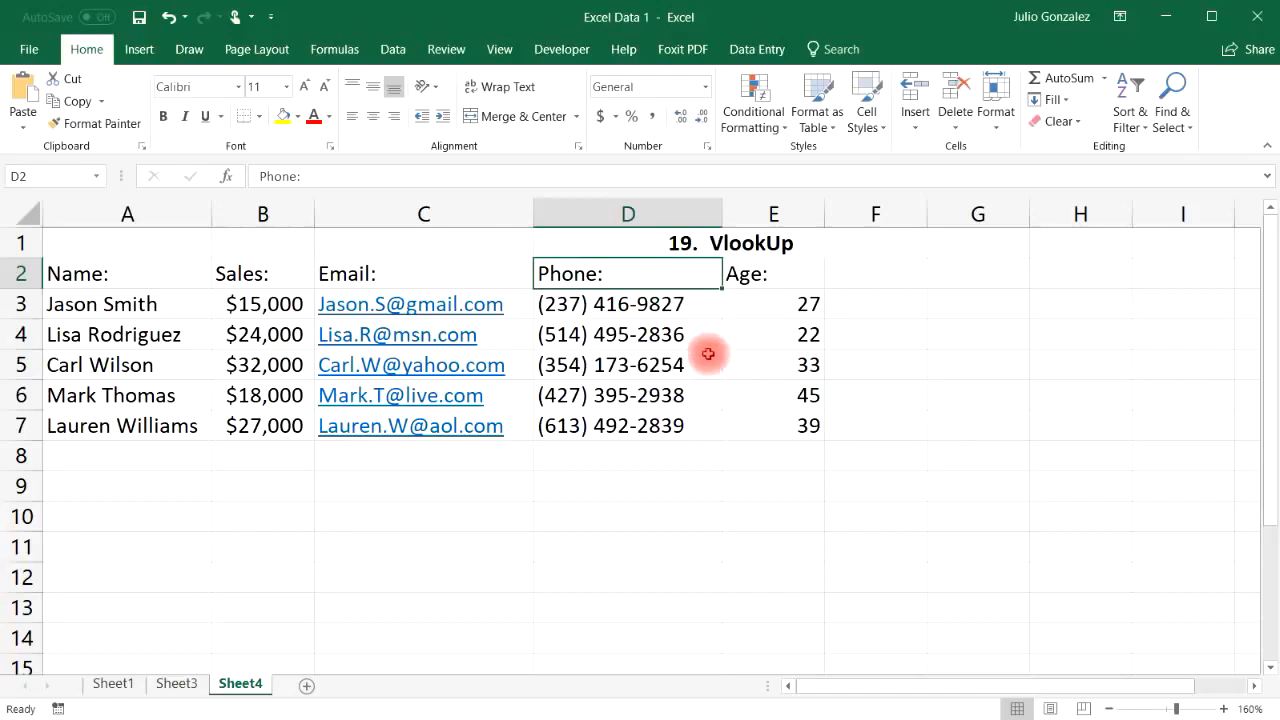
{"action": "left_click_drag", "start_coordinate": [806, 296], "coordinate": [791, 450]}
Step: Enter the labels Name:, Sales:, Email:, Phone: and Age: down C9:C13
{"action": "left_click", "coordinate": [523, 484]}
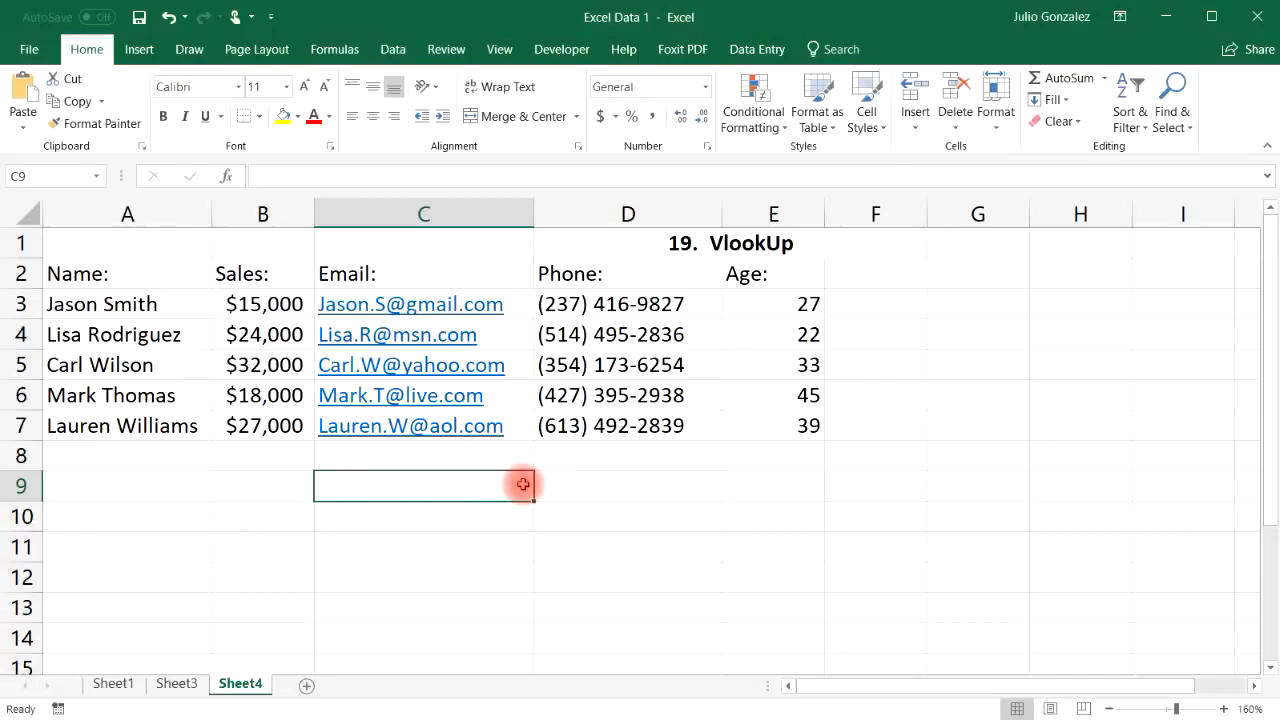
{"action": "type", "text": "Name:"}
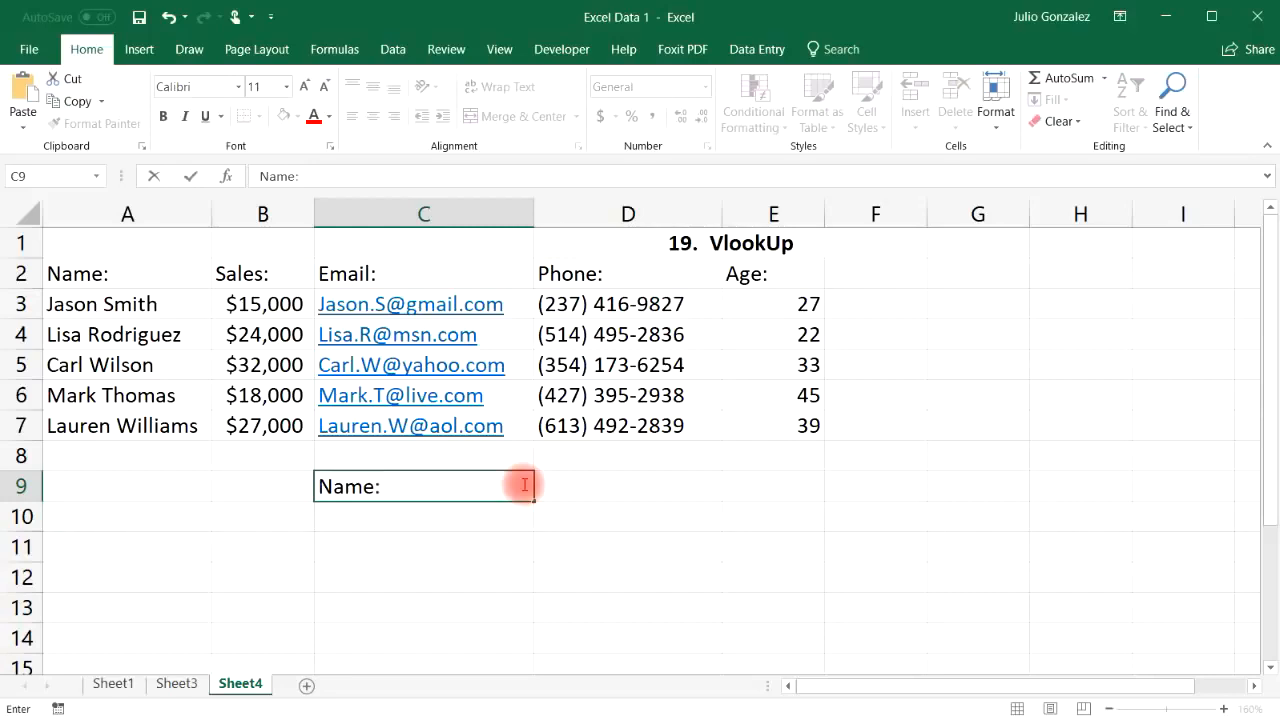
{"action": "key", "text": "Tab"}
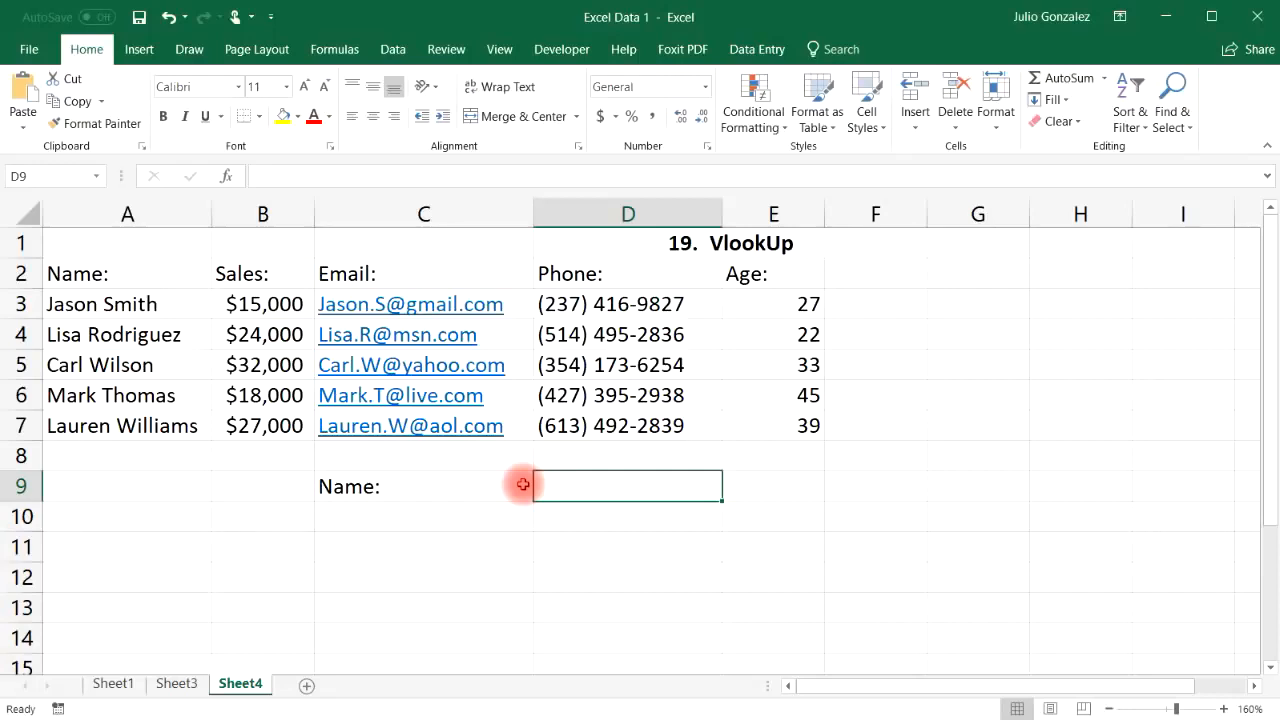
{"action": "left_click", "coordinate": [451, 510]}
{"action": "type", "text": "Sa"}
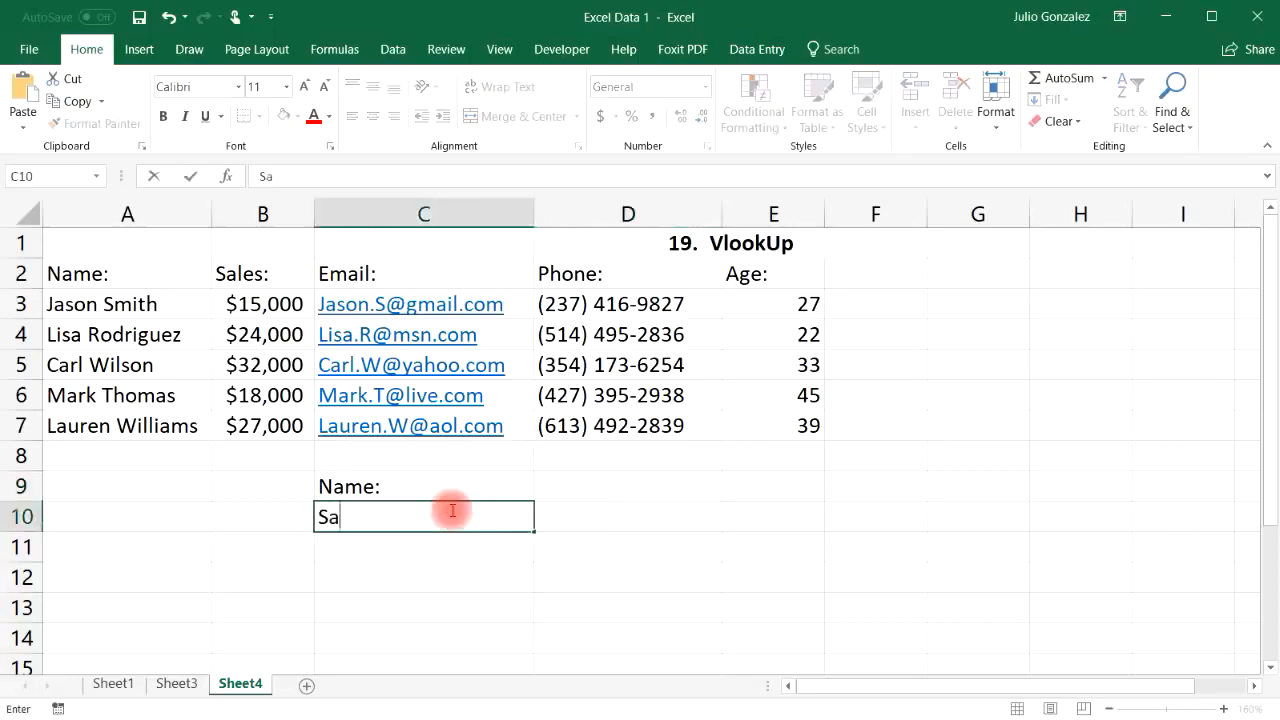
{"action": "type", "text": "les:"}
{"action": "key", "text": "Return"}
{"action": "type", "text": "Emai"}
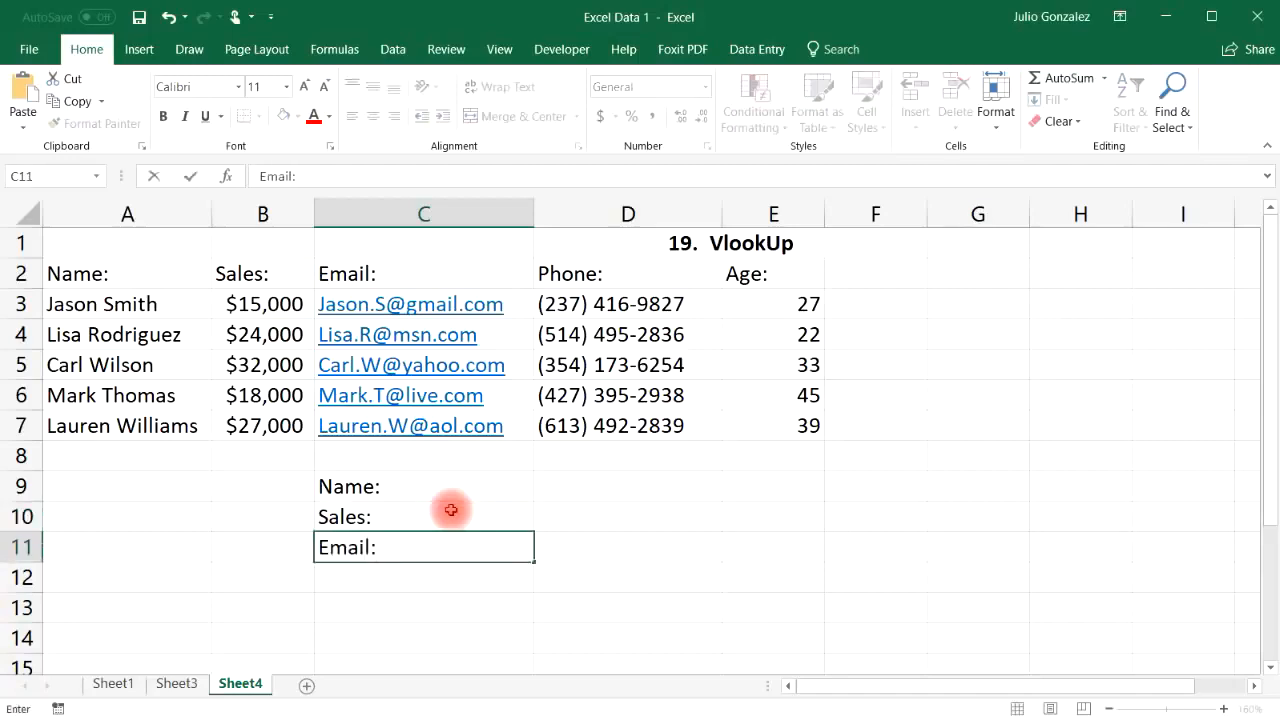
{"action": "key", "text": "Return"}
{"action": "type", "text": "Phone:"}
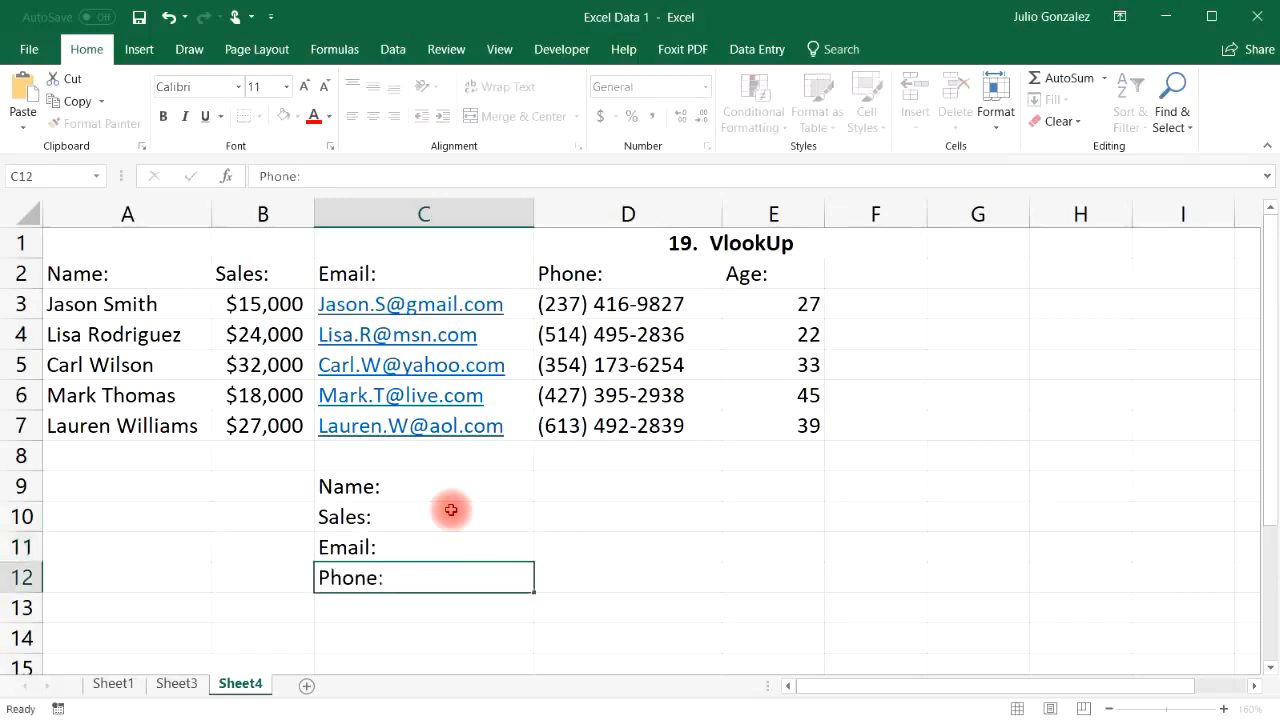
{"action": "key", "text": "Return"}
{"action": "type", "text": "Age"}
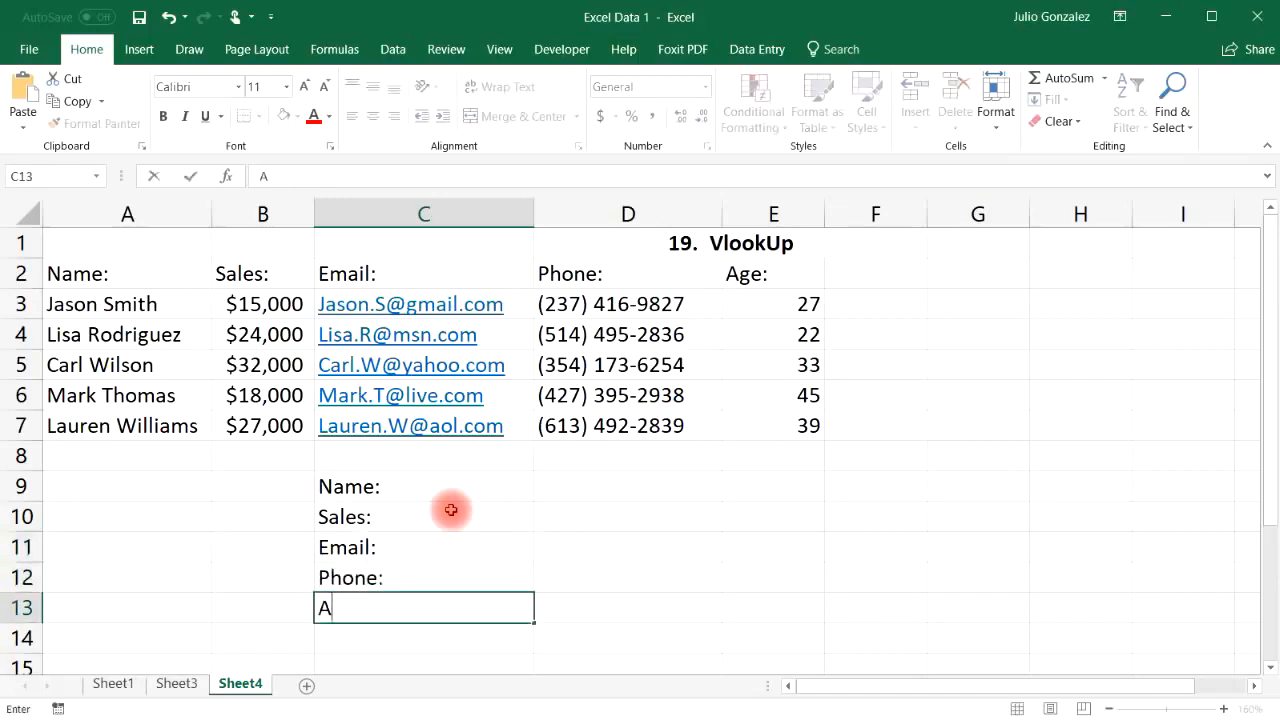
{"action": "key", "text": "Tab"}
Step: Enter the full name of the first person in the table in D9, beside the Name: label
{"action": "key", "text": "Up"}
{"action": "key", "text": "Up"}
{"action": "key", "text": "Up"}
{"action": "key", "text": "Up"}
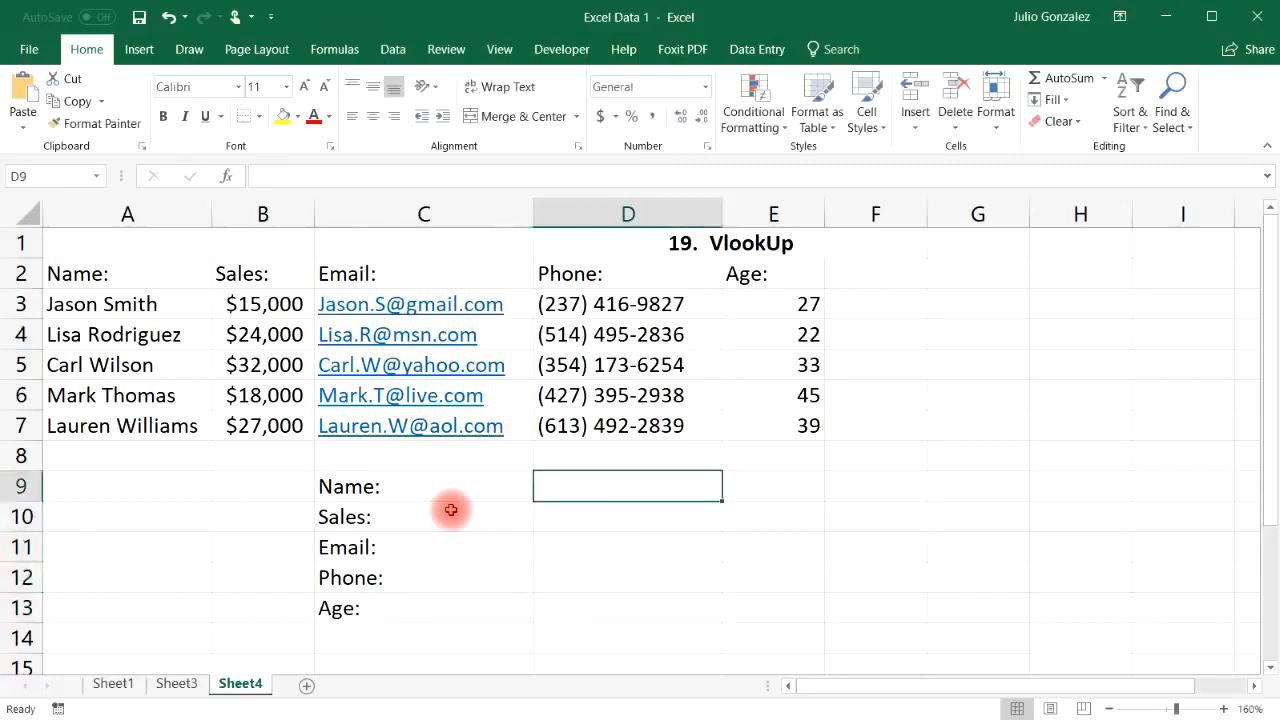
{"action": "type", "text": "Jason Smith"}
{"action": "key", "text": "Return"}
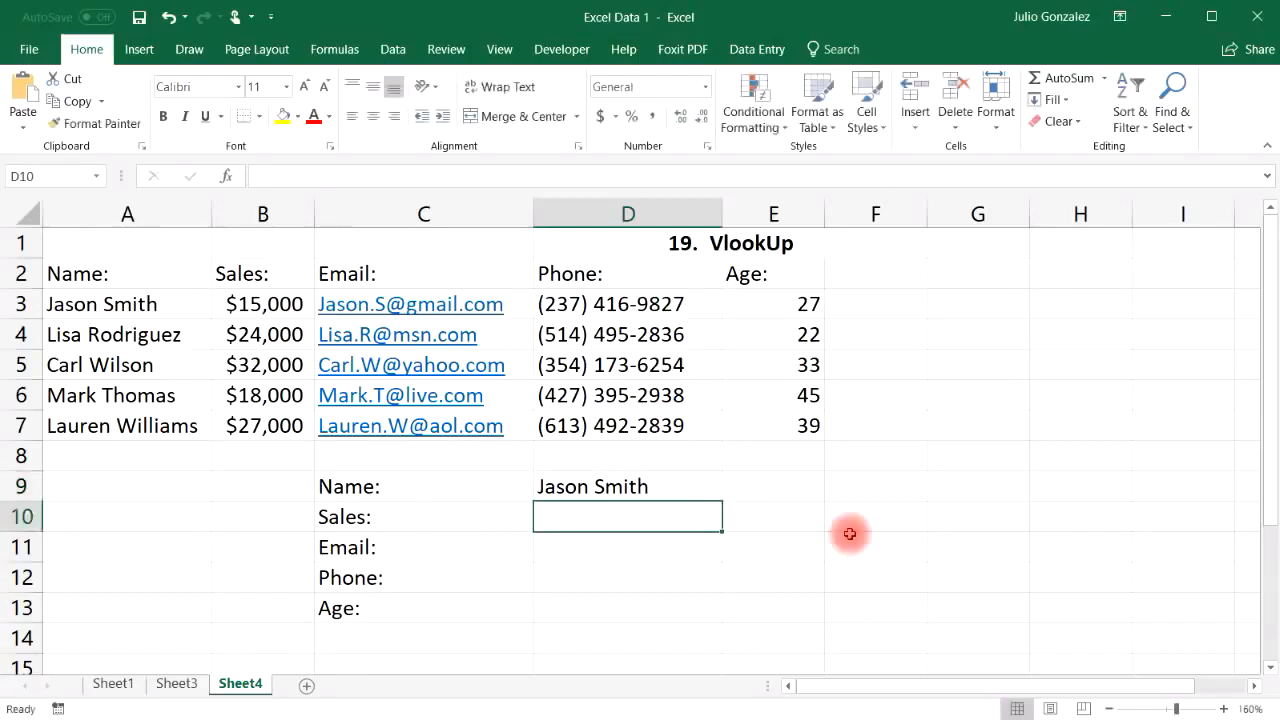
Step: Enter =VLOOKUP(D9,A3:E7,2,FALSE) in D10 to look up the sales amount for the name in D9
{"action": "double_click", "coordinate": [661, 515]}
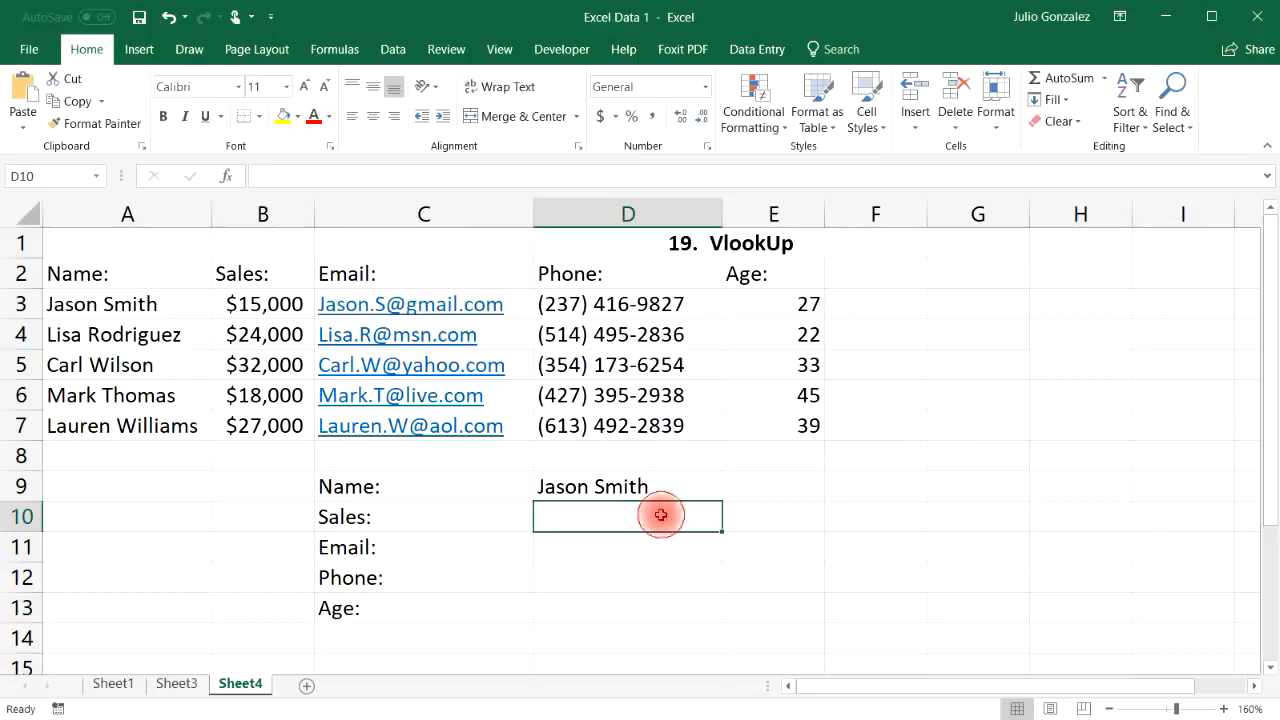
{"action": "type", "text": "="}
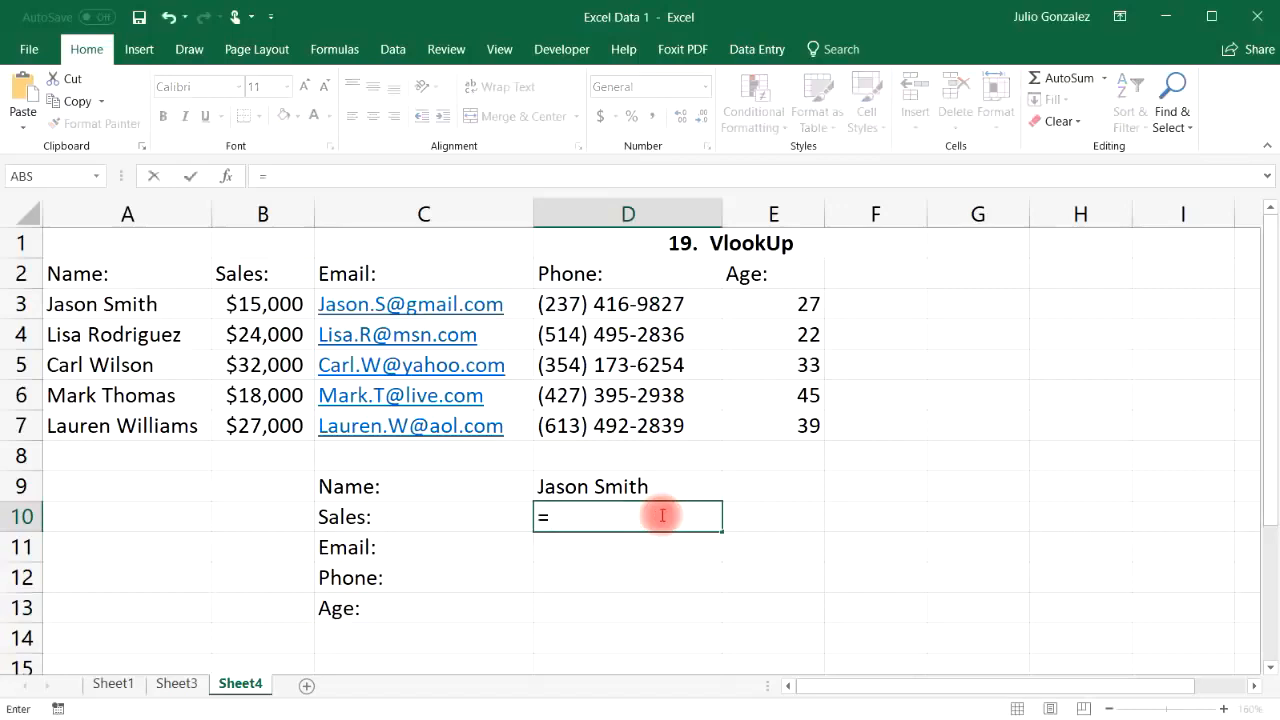
{"action": "type", "text": "vlookup"}
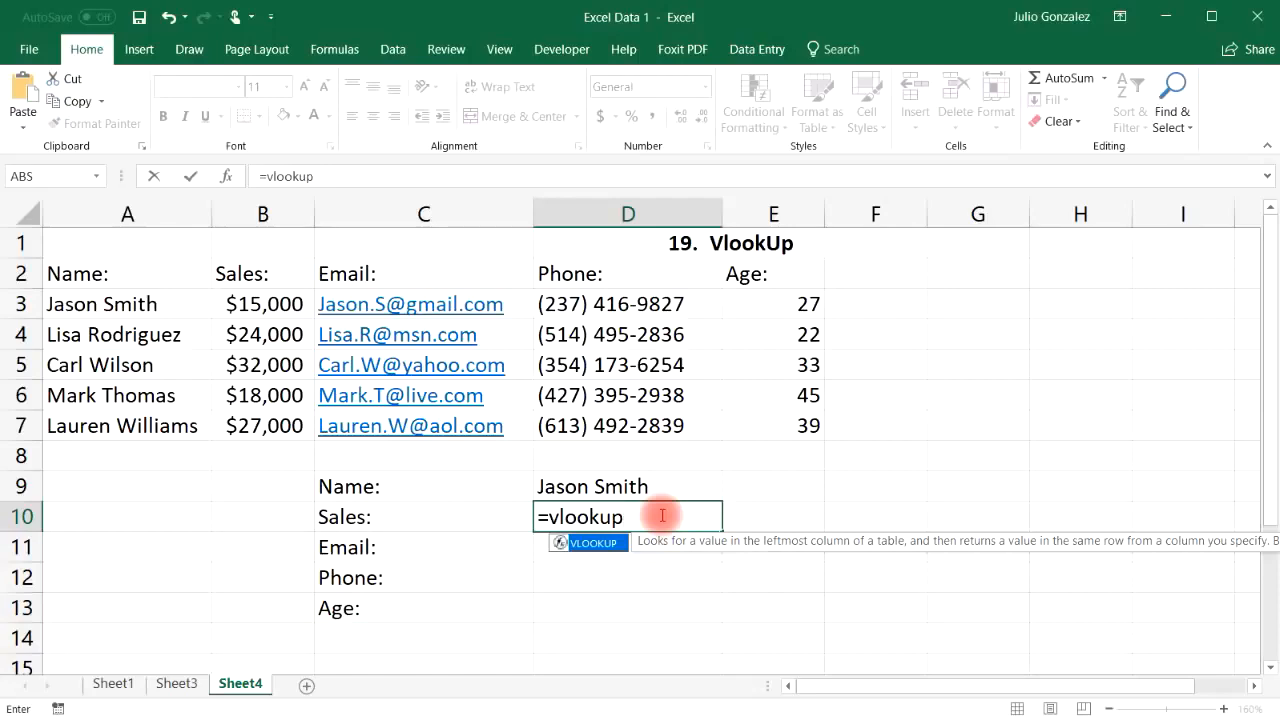
{"action": "type", "text": "("}
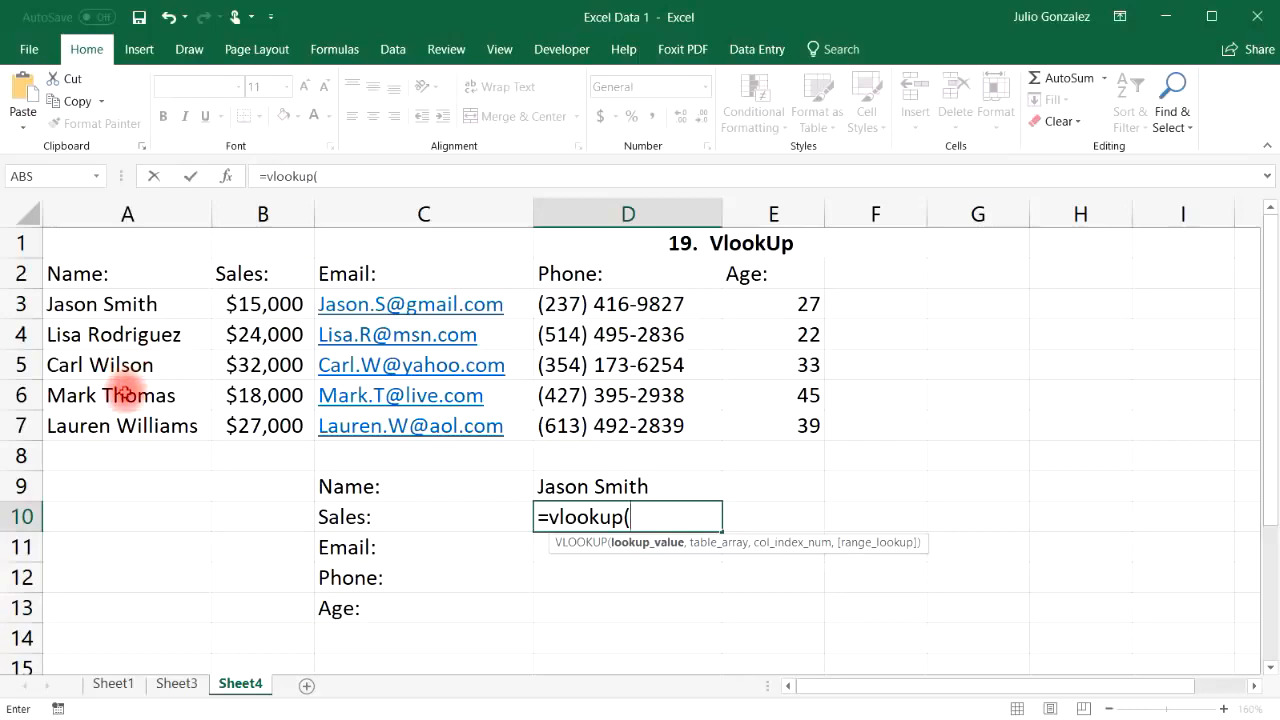
{"action": "left_click", "coordinate": [562, 486]}
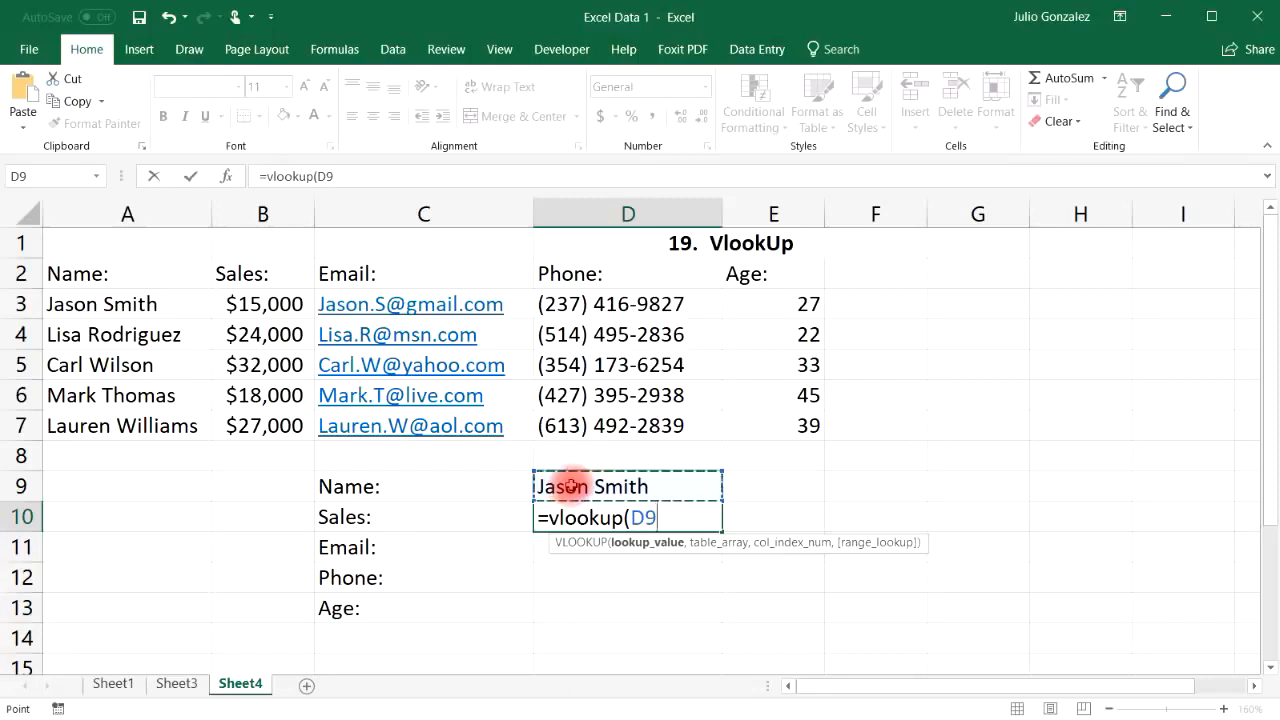
{"action": "type", "text": ","}
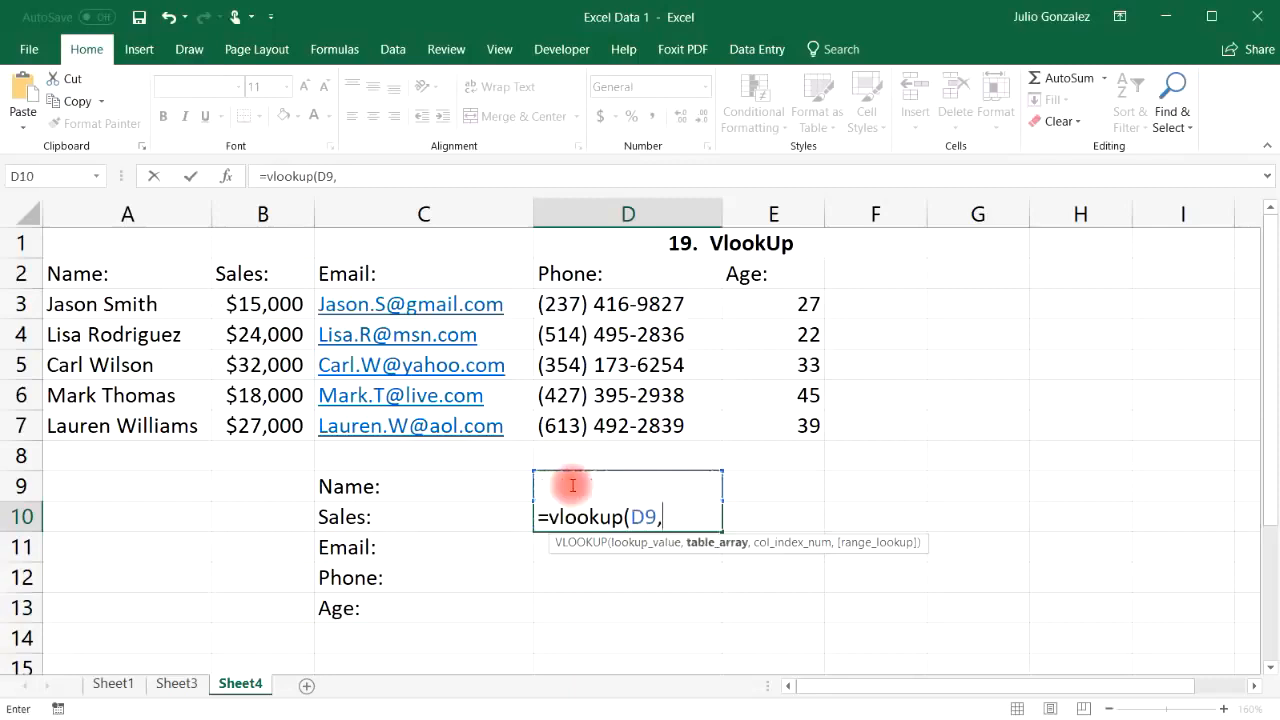
{"action": "left_click", "coordinate": [110, 301]}
{"action": "left_click_drag", "start_coordinate": [110, 301], "coordinate": [722, 428]}
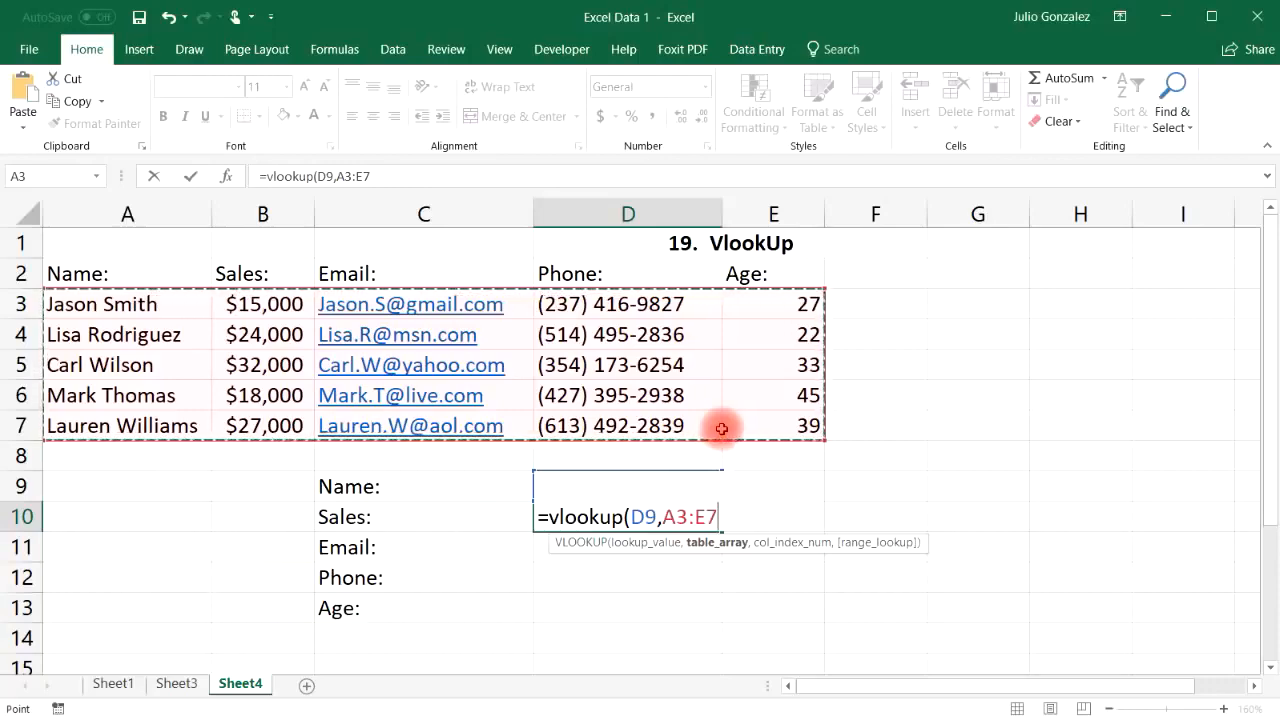
{"action": "type", "text": ","}
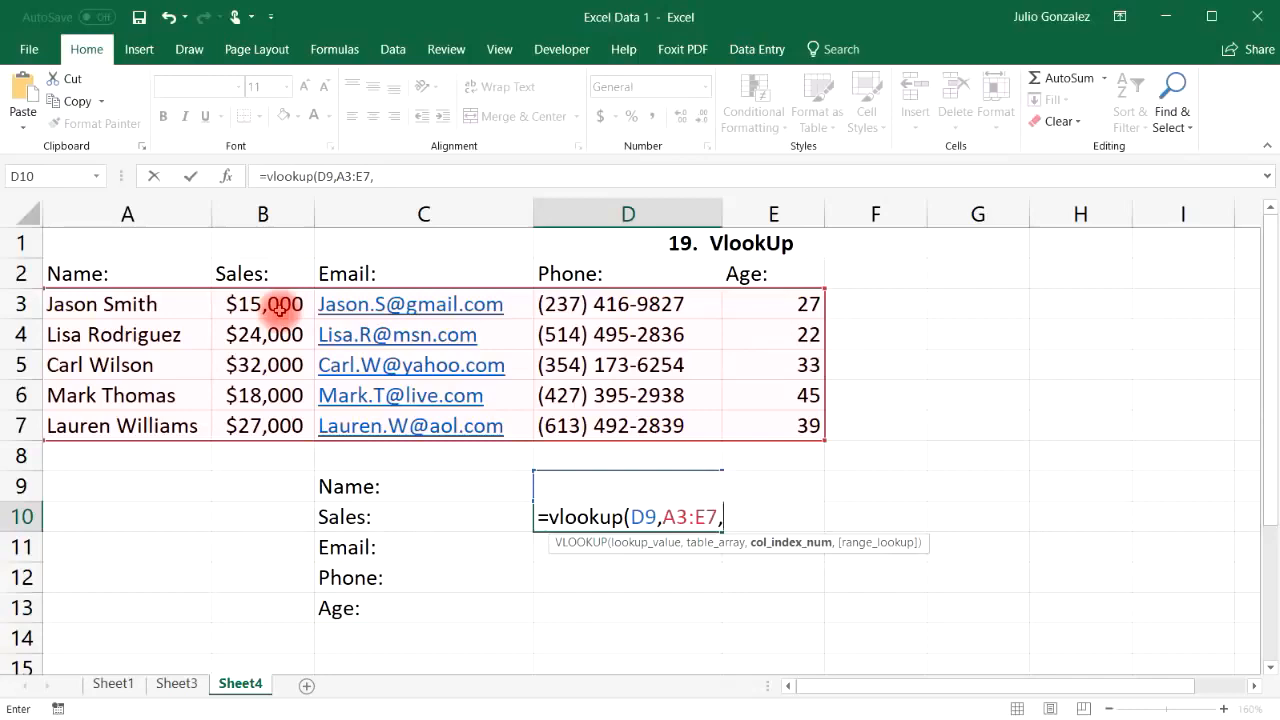
{"action": "type", "text": "2,f"}
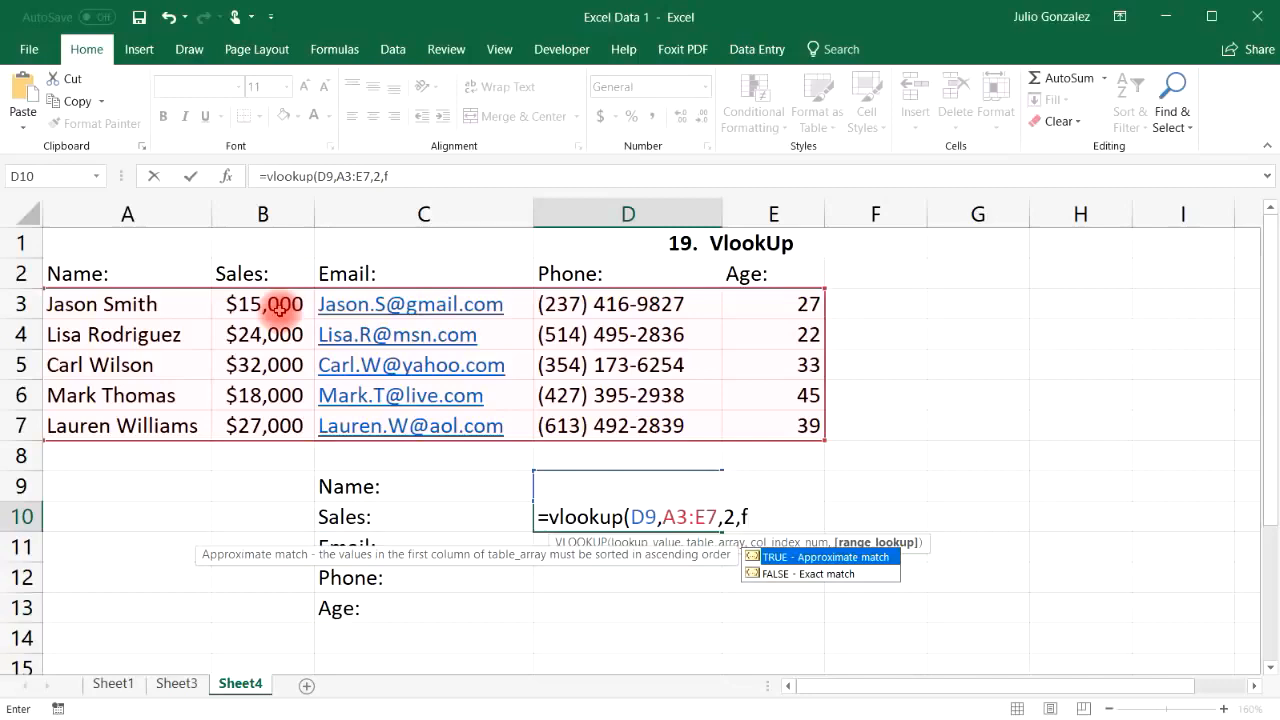
{"action": "type", "text": ")"}
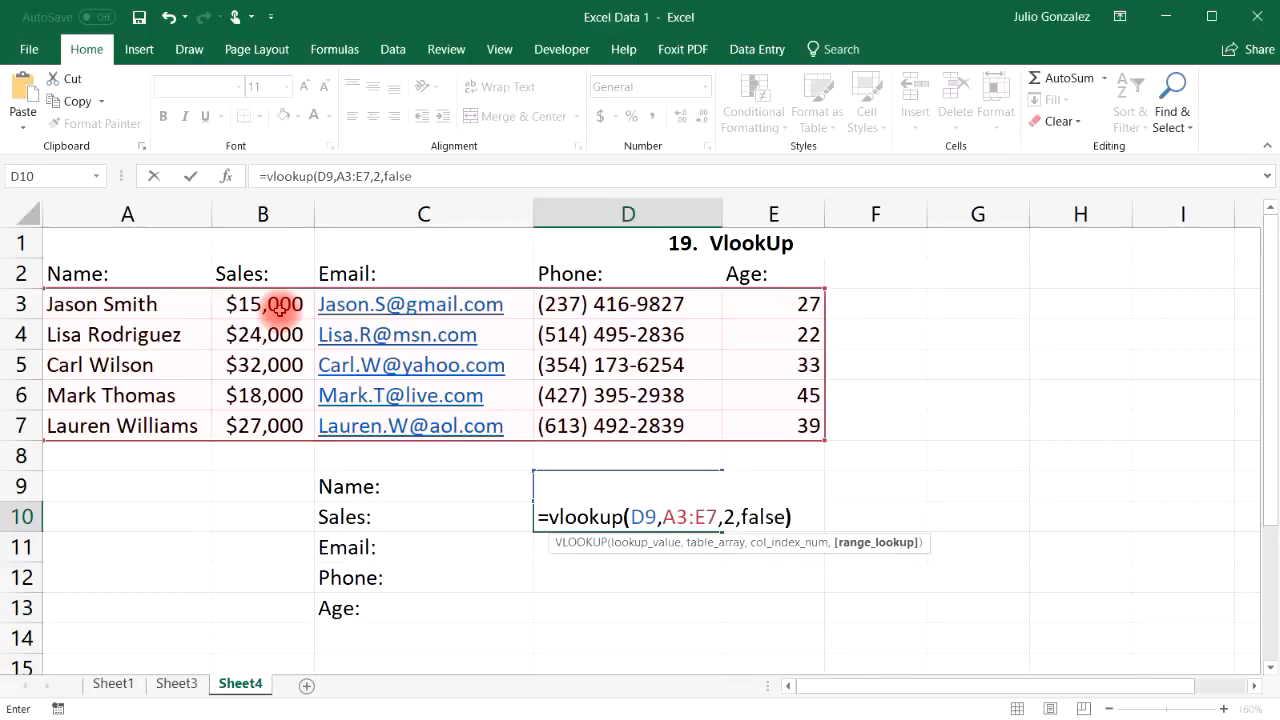
{"action": "key", "text": "Return"}
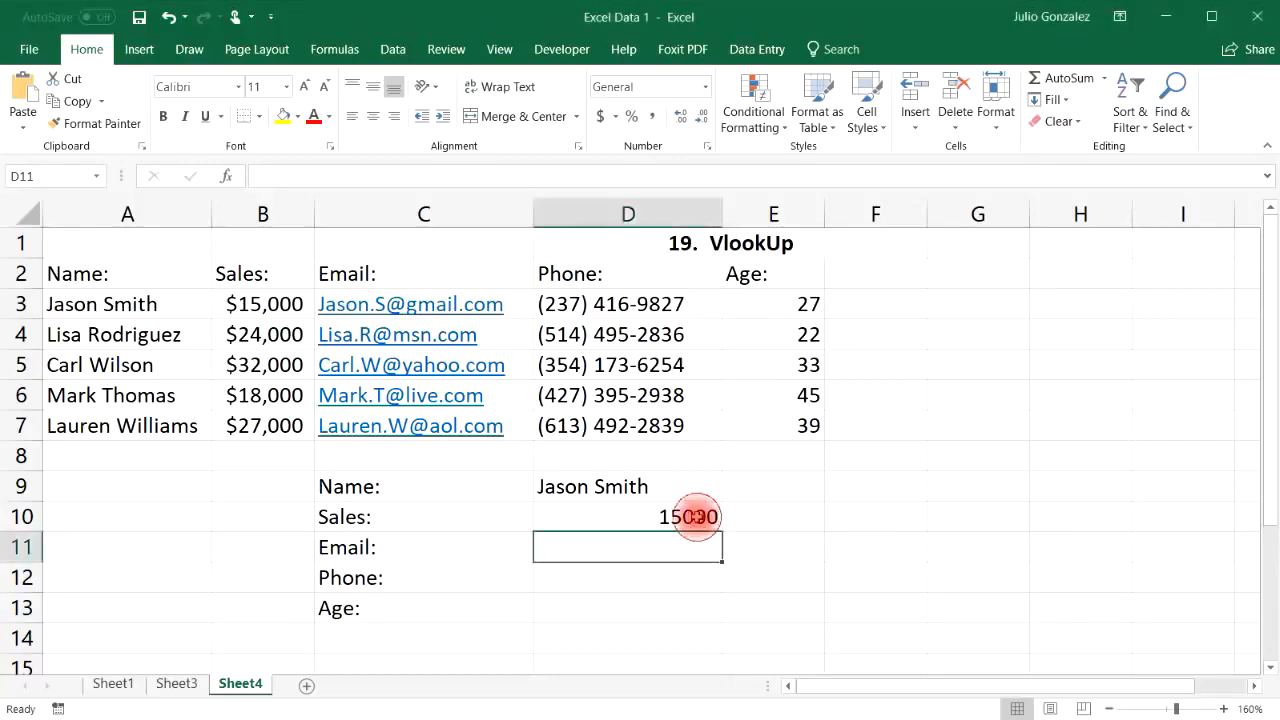
Step: Format the looked-up sales amount in D10 as Currency with the $ symbol and 0 decimal places
{"action": "left_click", "coordinate": [692, 517]}
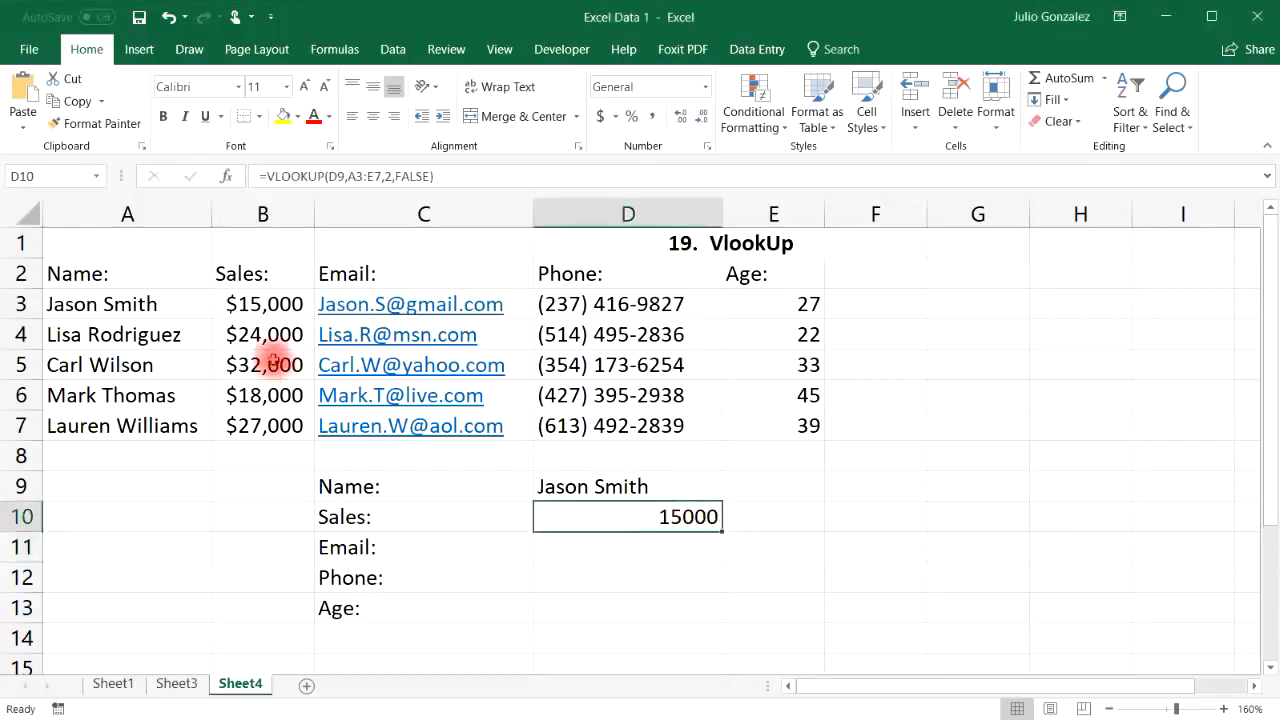
{"action": "left_click", "coordinate": [265, 302]}
{"action": "left_click", "coordinate": [683, 519]}
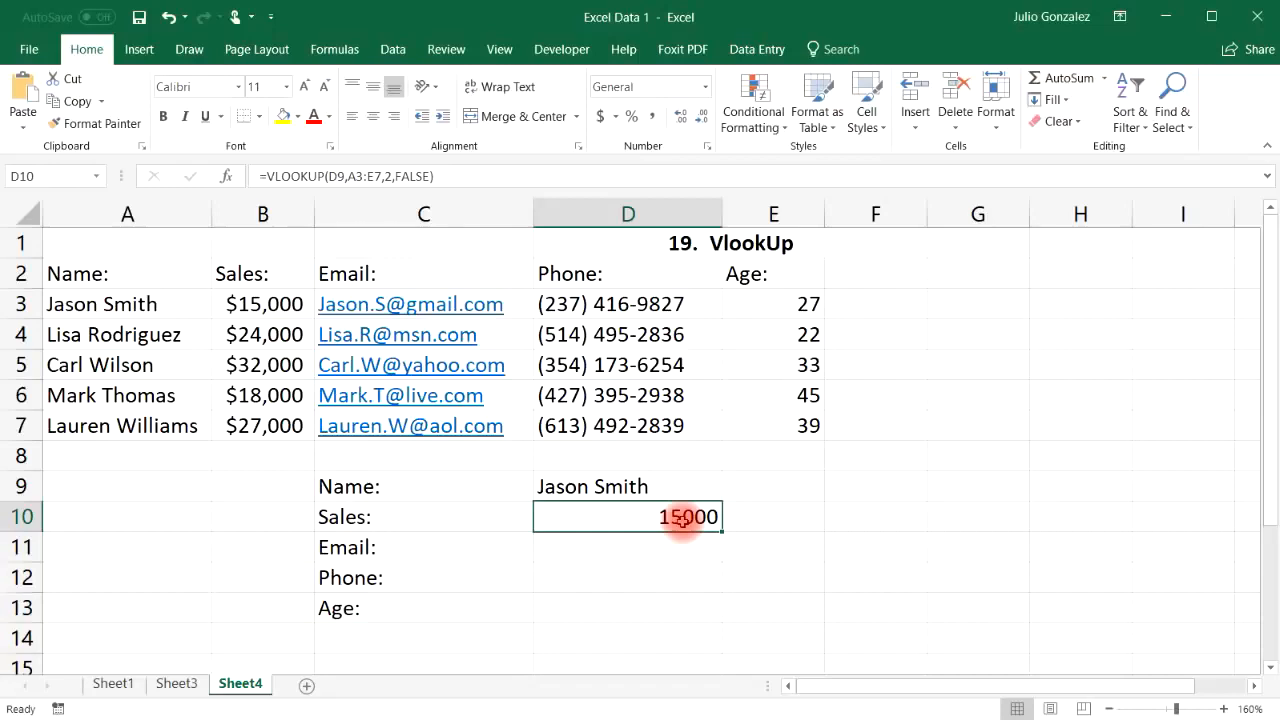
{"action": "right_click", "coordinate": [684, 522]}
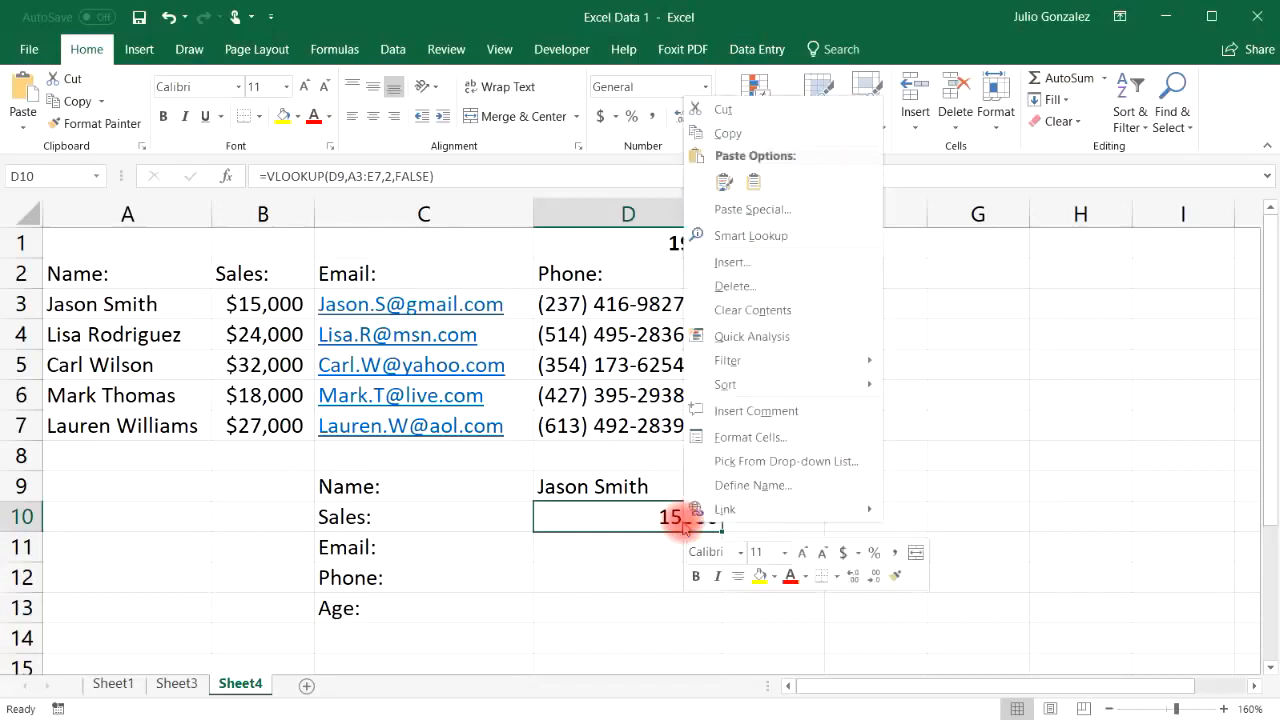
{"action": "left_click", "coordinate": [845, 556]}
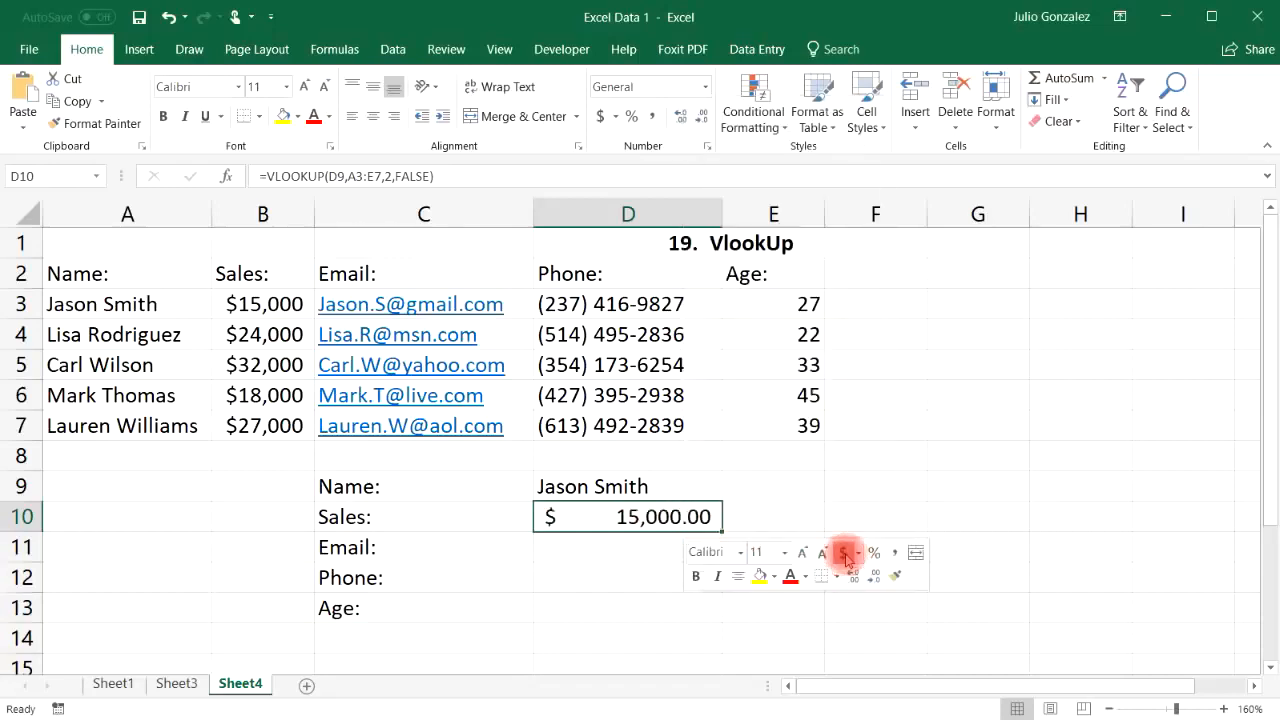
{"action": "left_click", "coordinate": [859, 553]}
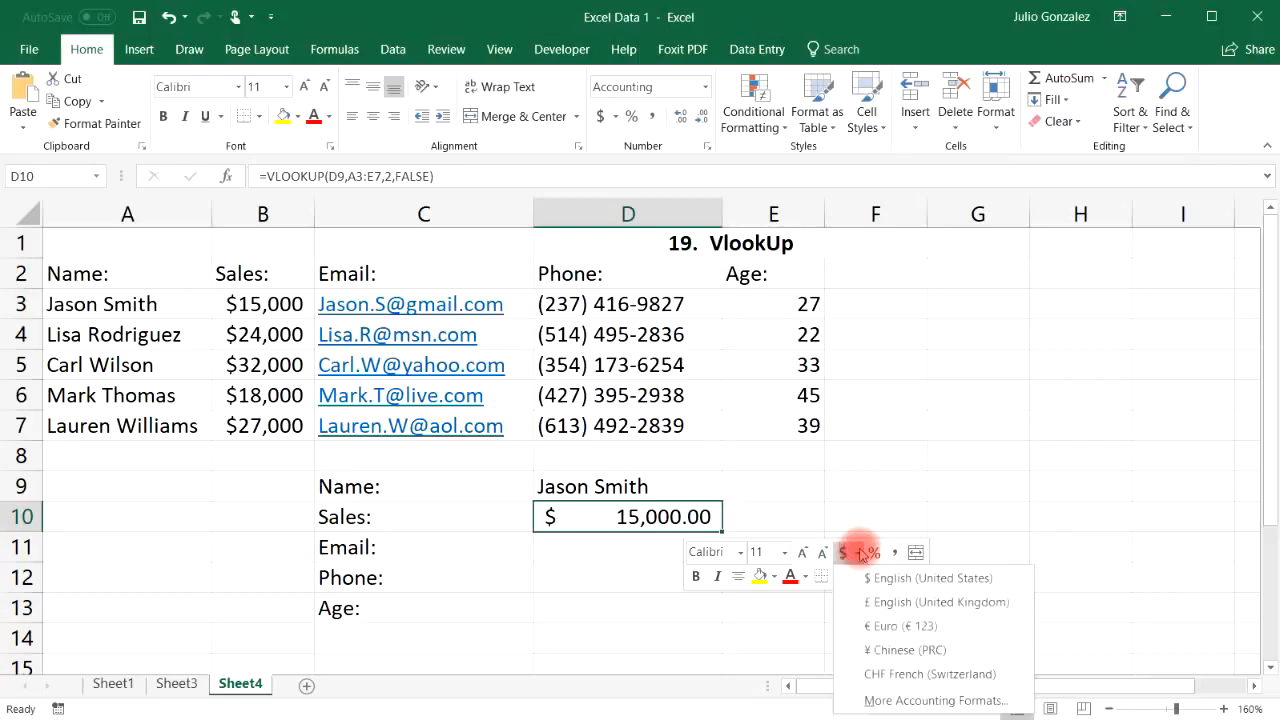
{"action": "left_click", "coordinate": [905, 699]}
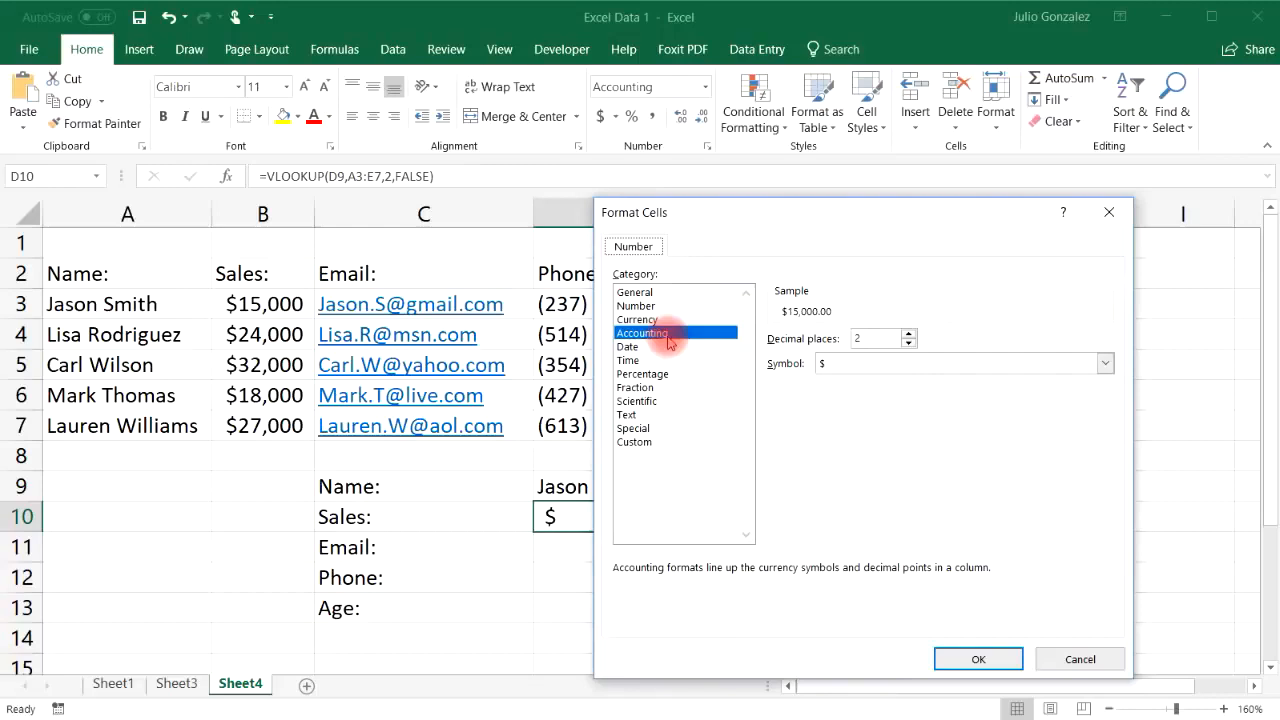
{"action": "left_click", "coordinate": [648, 319]}
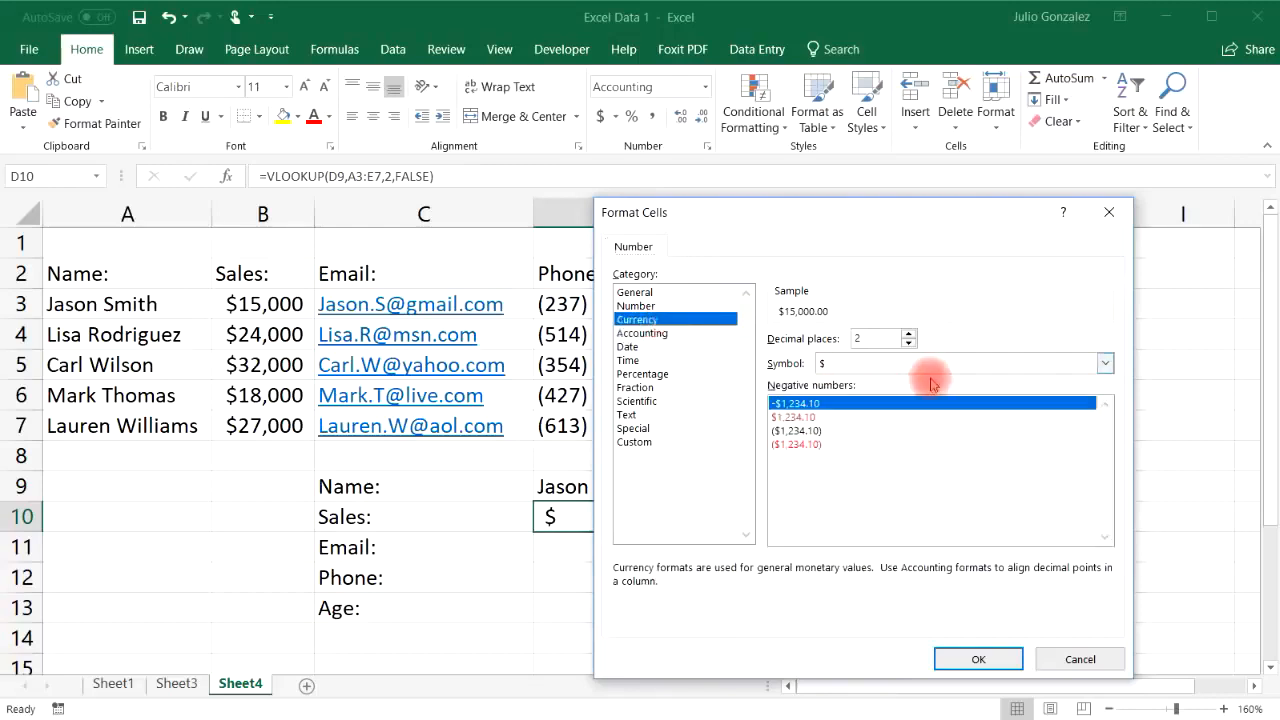
{"action": "left_click", "coordinate": [908, 343]}
{"action": "left_click", "coordinate": [908, 343]}
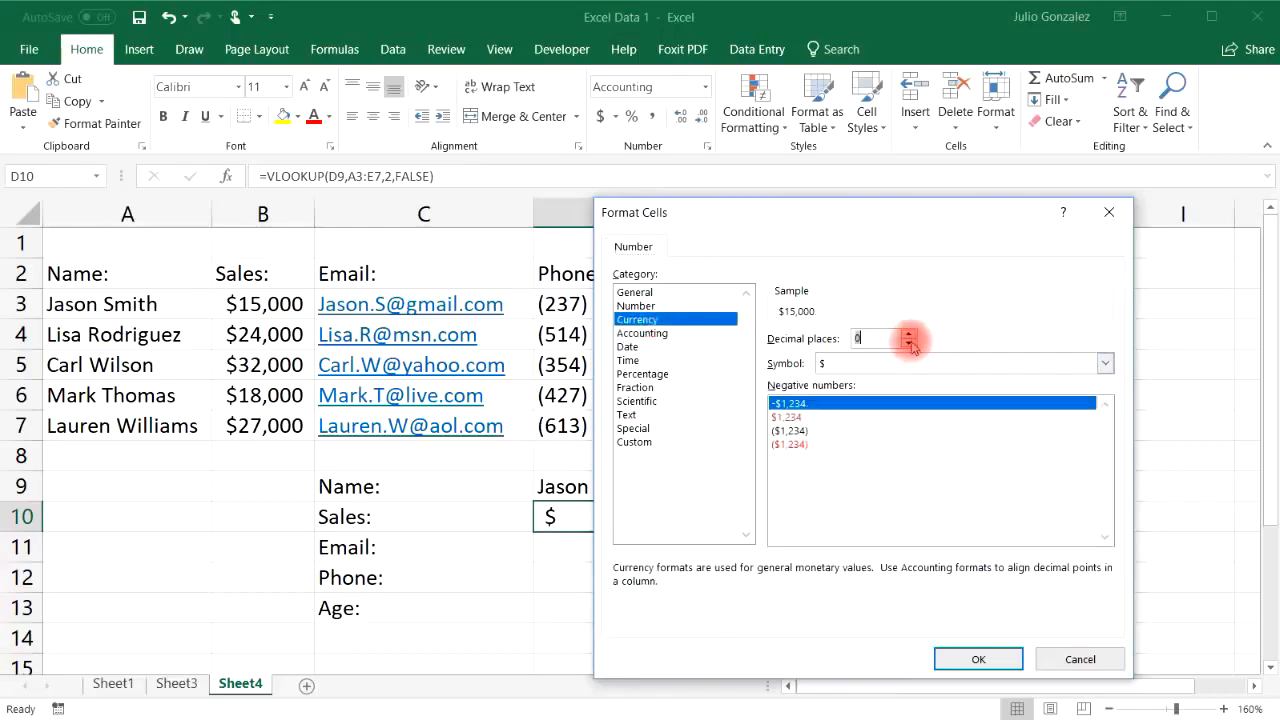
{"action": "left_click", "coordinate": [978, 660]}
Step: Enter =VLOOKUP(D9,A3:E7,3,FALSE) in D11 to look up the email, and widen column D so the address fits
{"action": "left_click", "coordinate": [676, 547]}
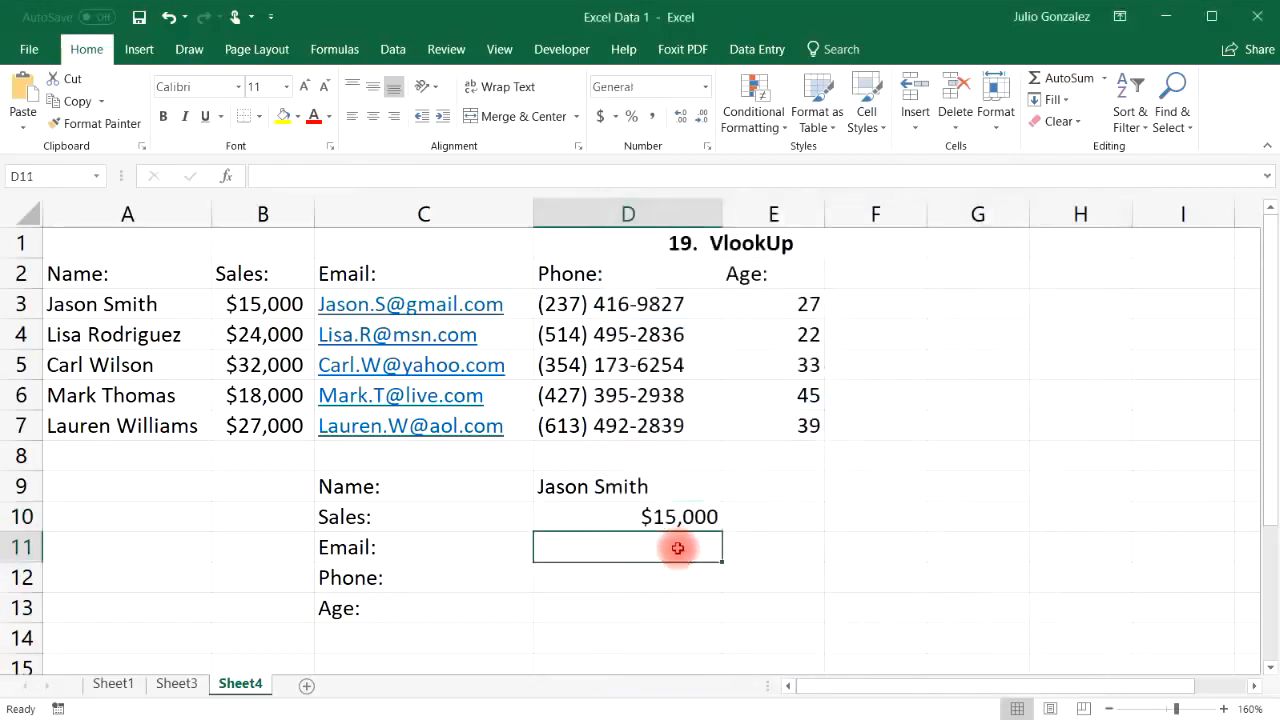
{"action": "type", "text": "=vlookup("}
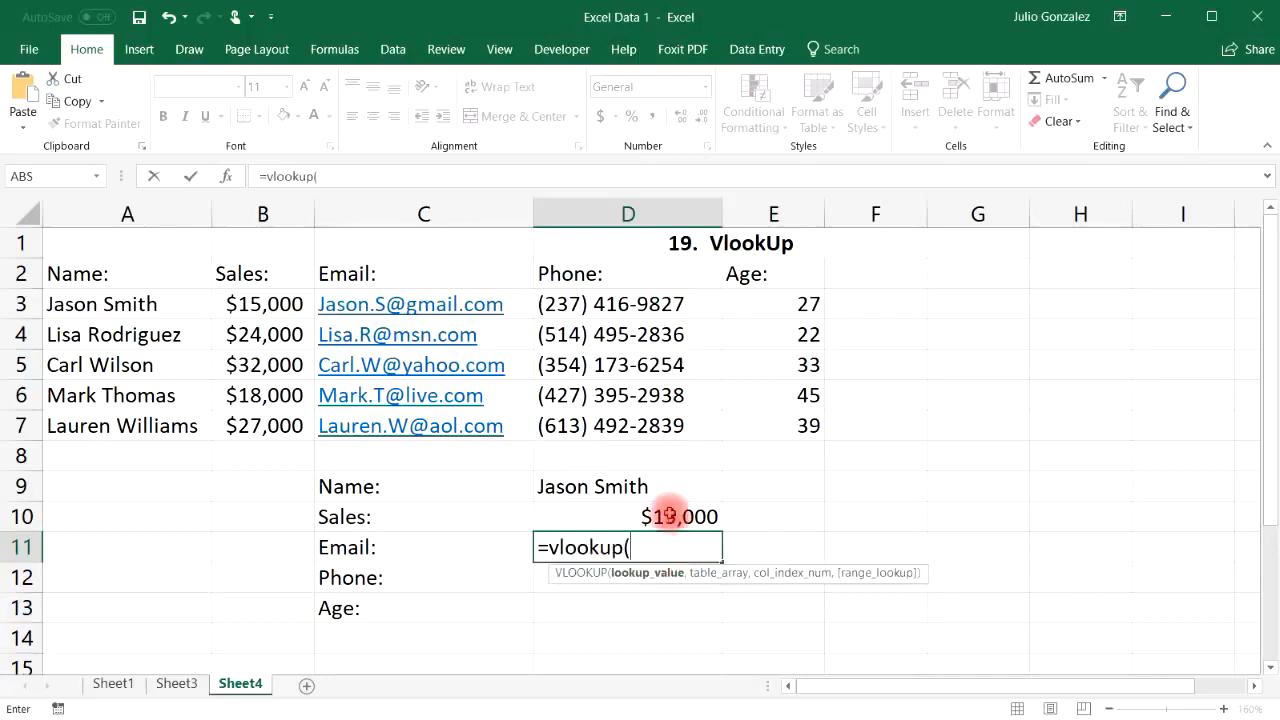
{"action": "left_click", "coordinate": [662, 492]}
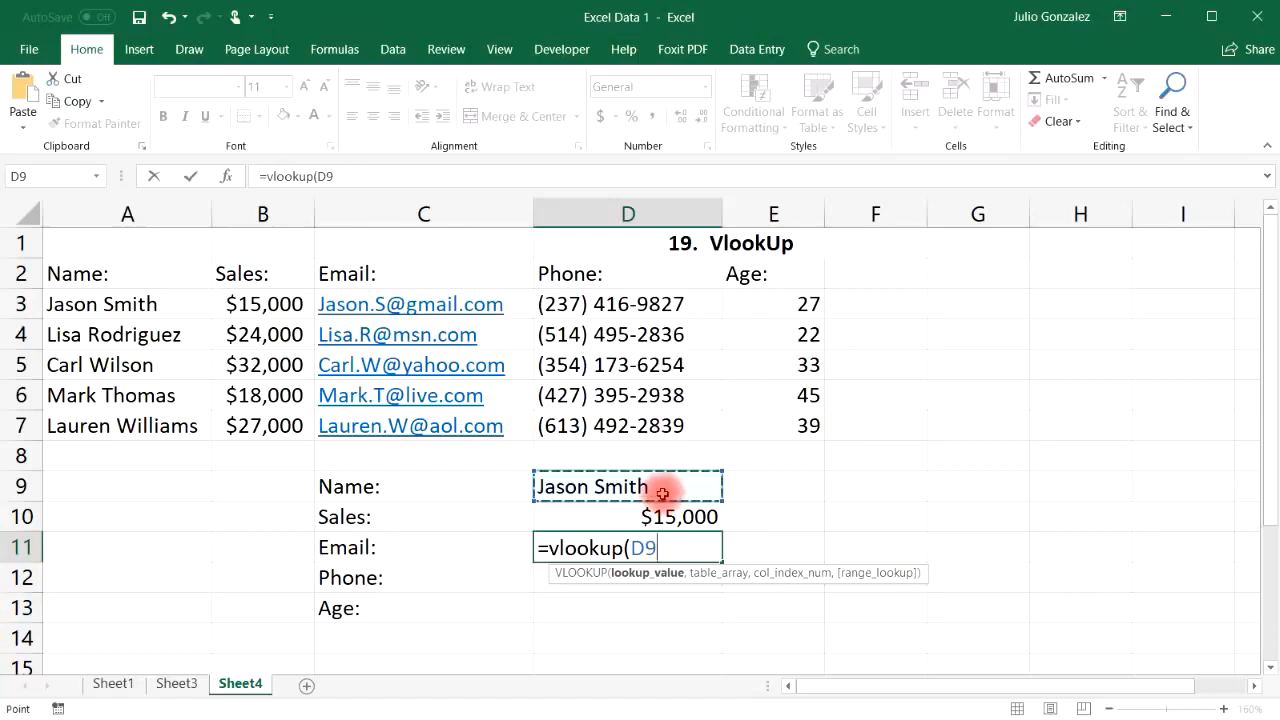
{"action": "type", "text": ","}
{"action": "left_click_drag", "start_coordinate": [145, 302], "coordinate": [757, 431]}
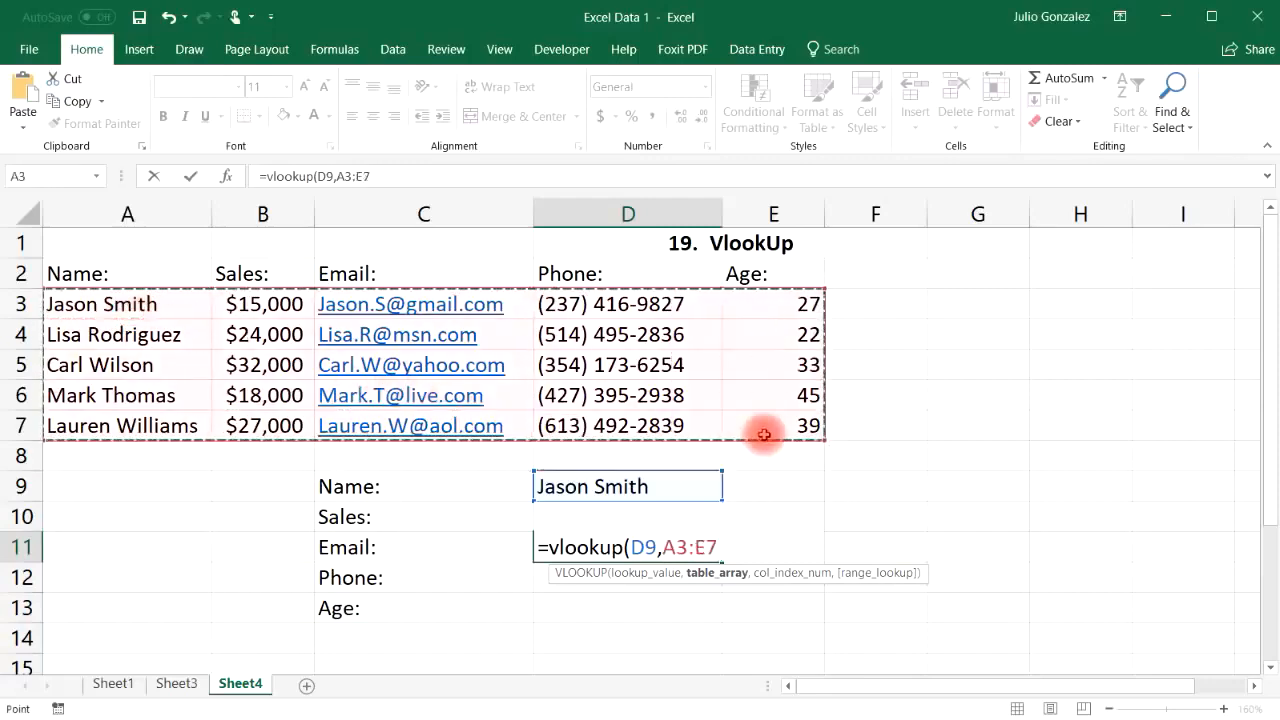
{"action": "type", "text": ","}
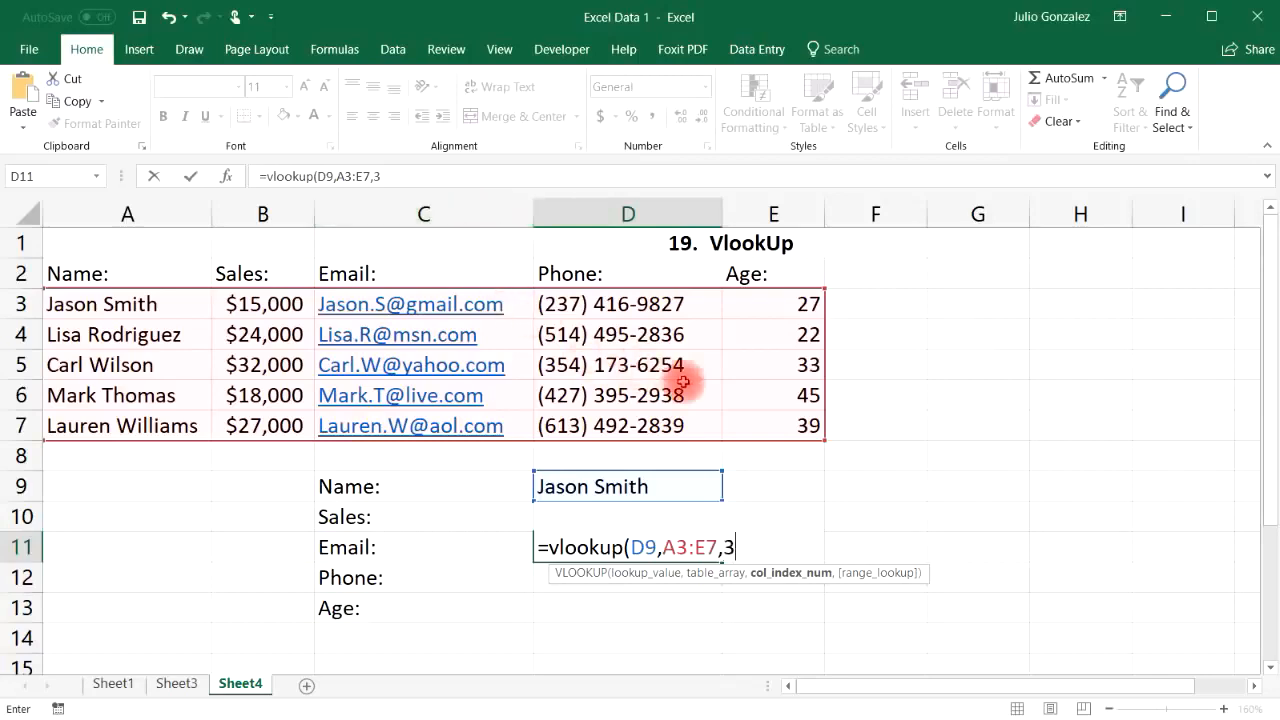
{"action": "type", "text": "3,"}
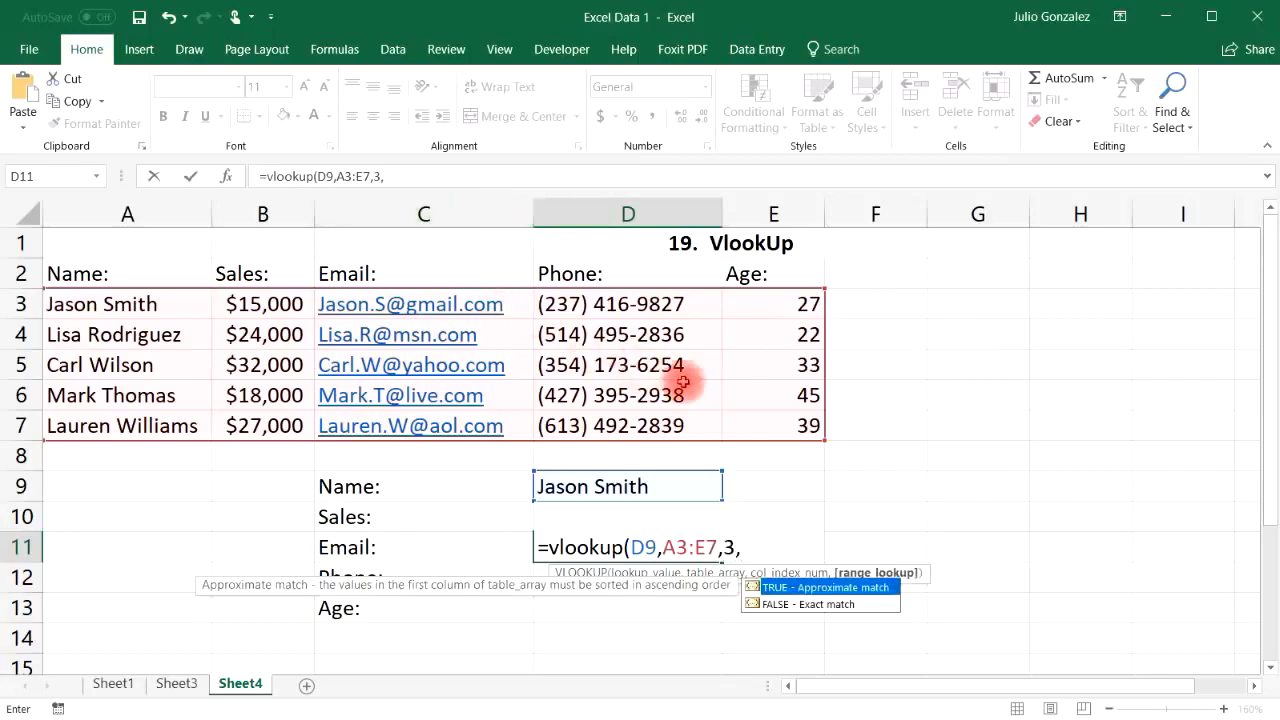
{"action": "type", "text": "false)"}
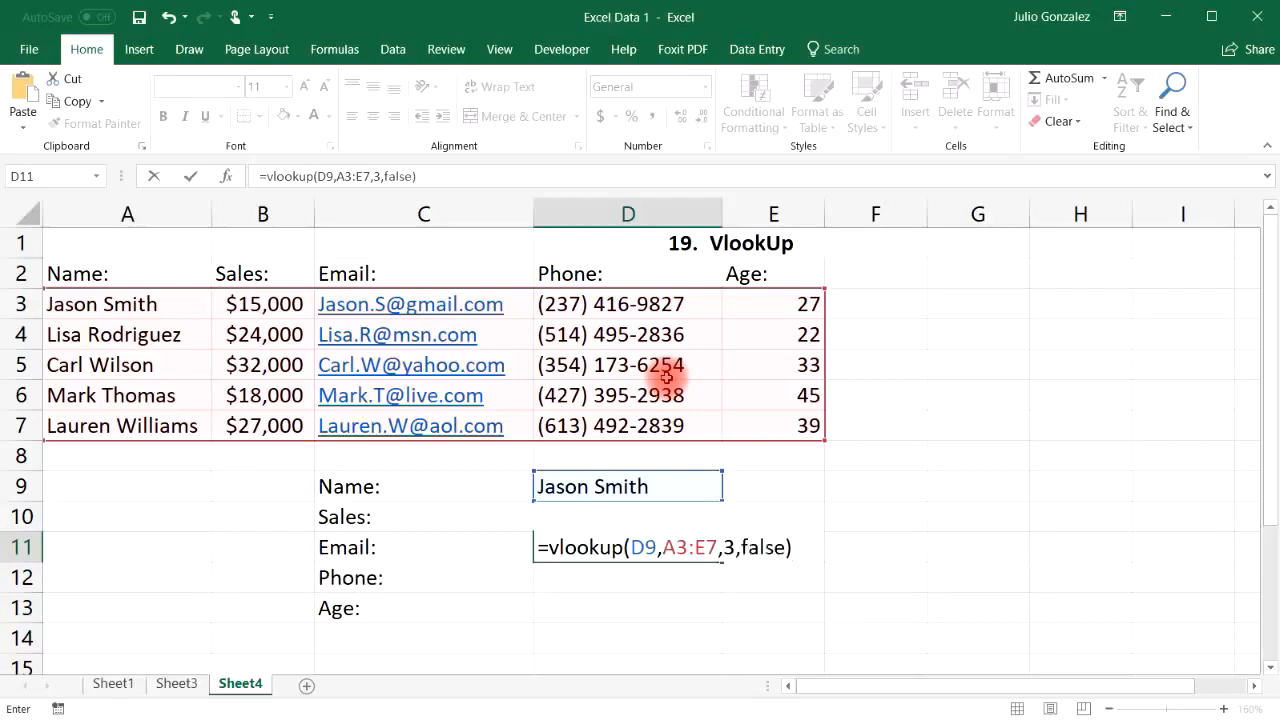
{"action": "key", "text": "Return"}
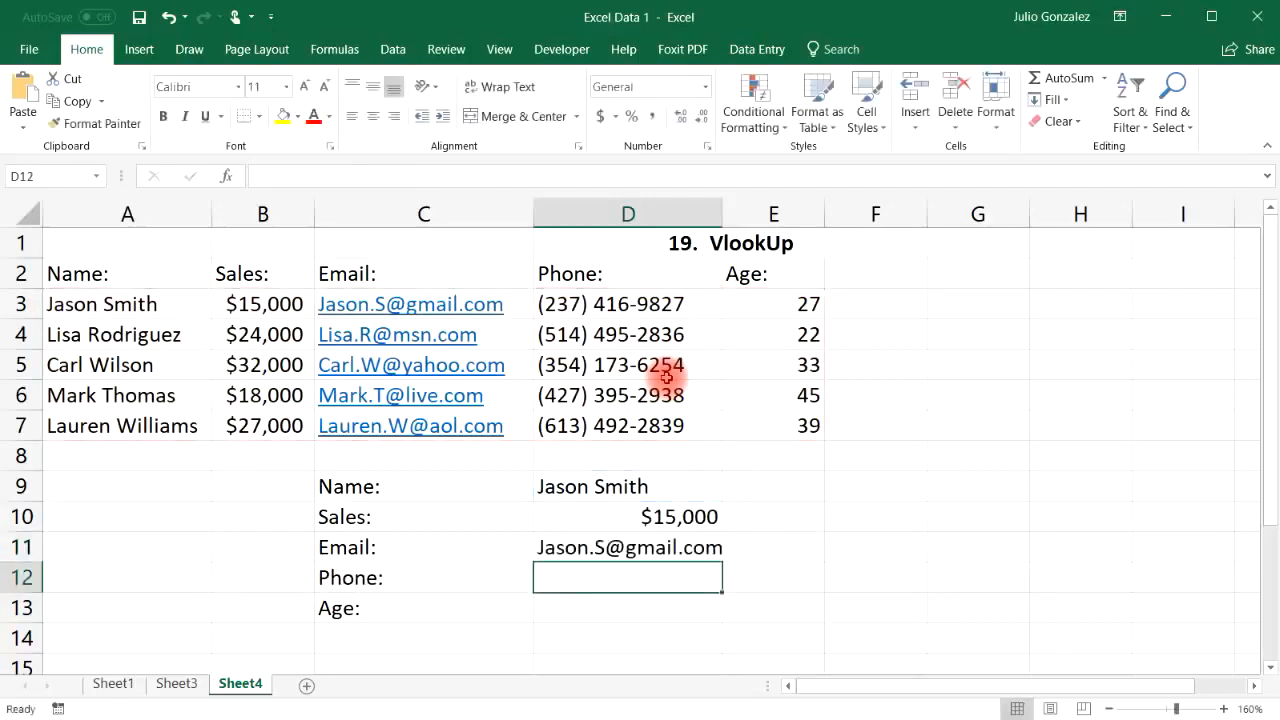
{"action": "left_click_drag", "start_coordinate": [722, 214], "coordinate": [787, 215]}
Step: Enter =VLOOKUP(D9,A3:E7,4,FALSE) in D12 to look up the phone number, and compare it with the table's Phone column
{"action": "double_click", "coordinate": [681, 580]}
{"action": "type", "text": "=vl"}
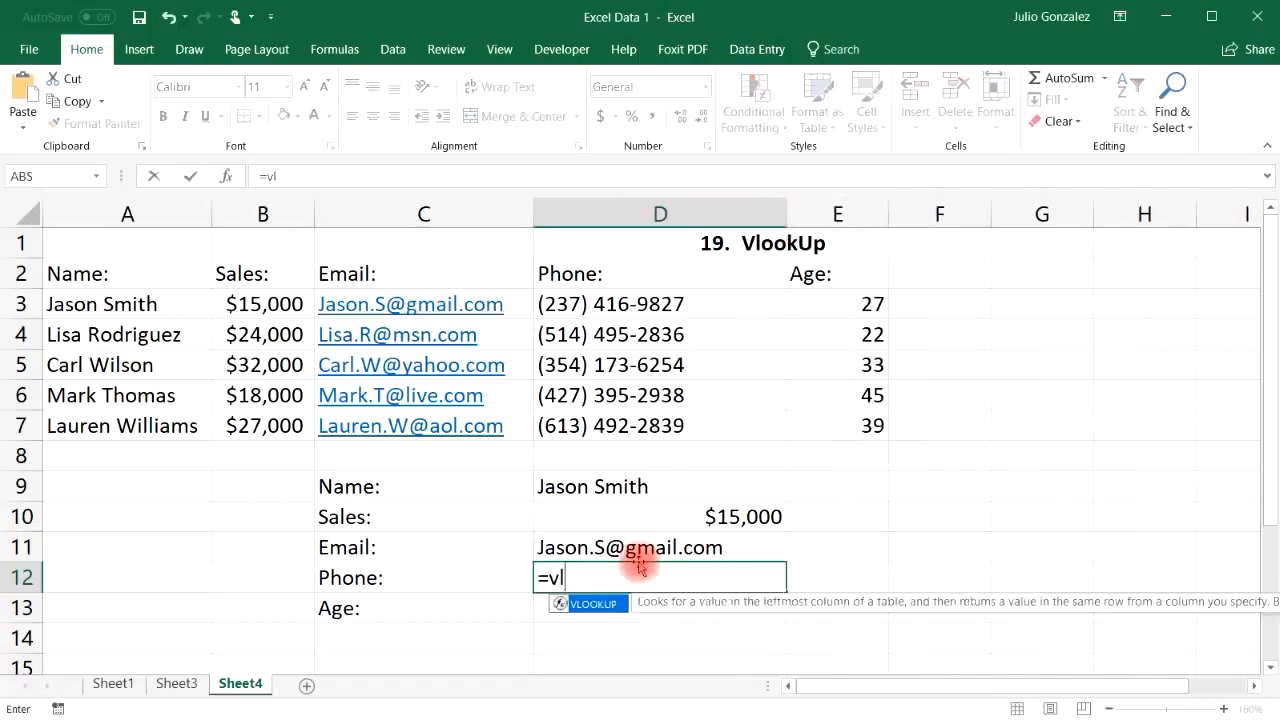
{"action": "type", "text": "ookup("}
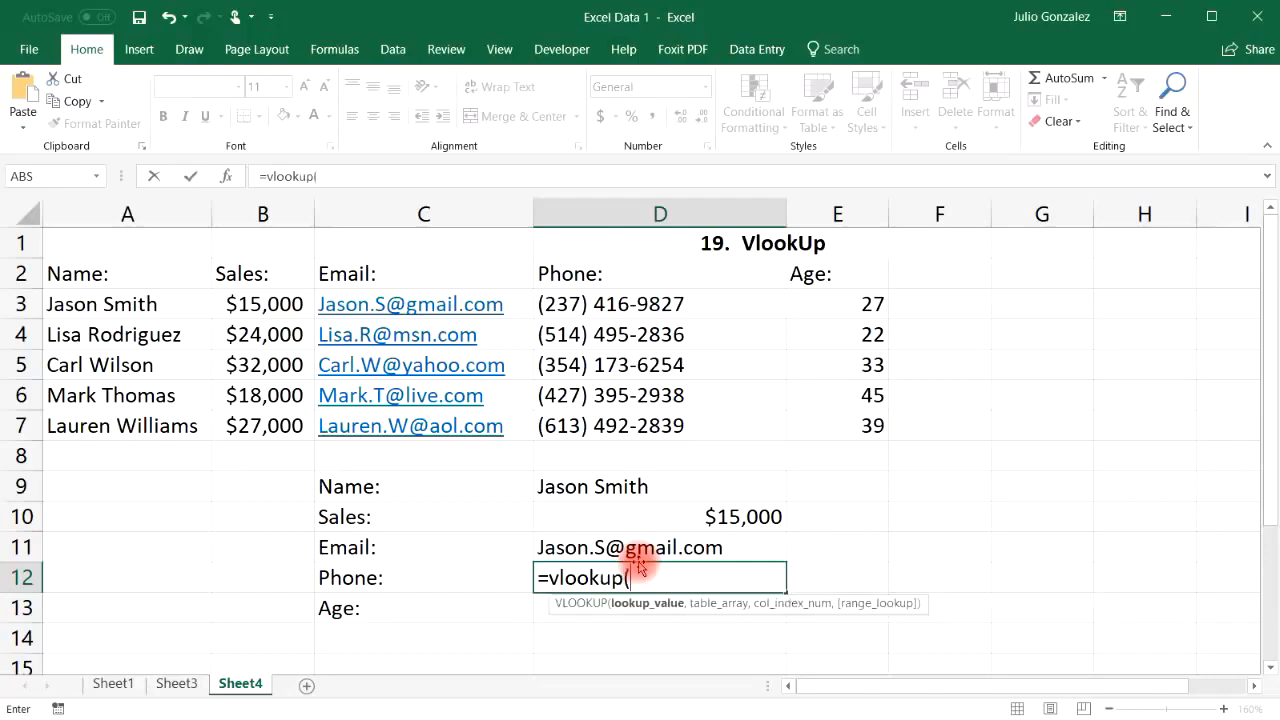
{"action": "left_click", "coordinate": [651, 489]}
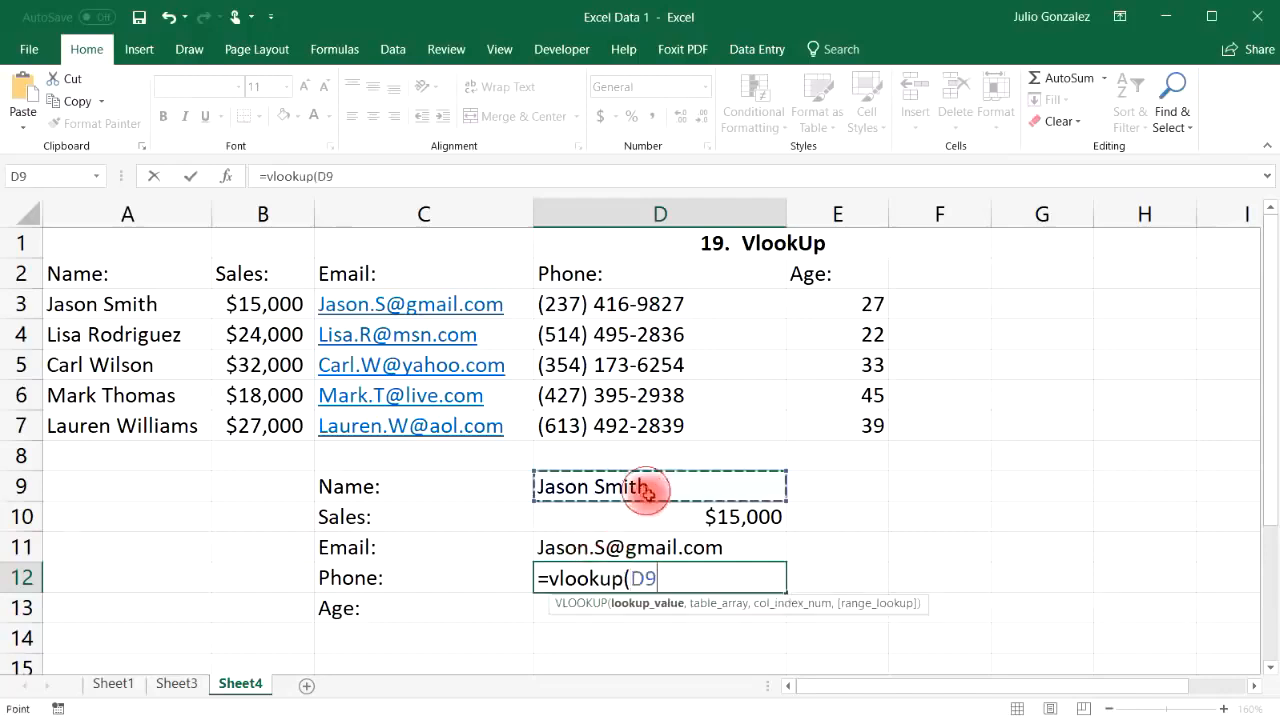
{"action": "type", "text": ","}
{"action": "left_click_drag", "start_coordinate": [75, 303], "coordinate": [828, 423]}
{"action": "type", "text": ",4,false)"}
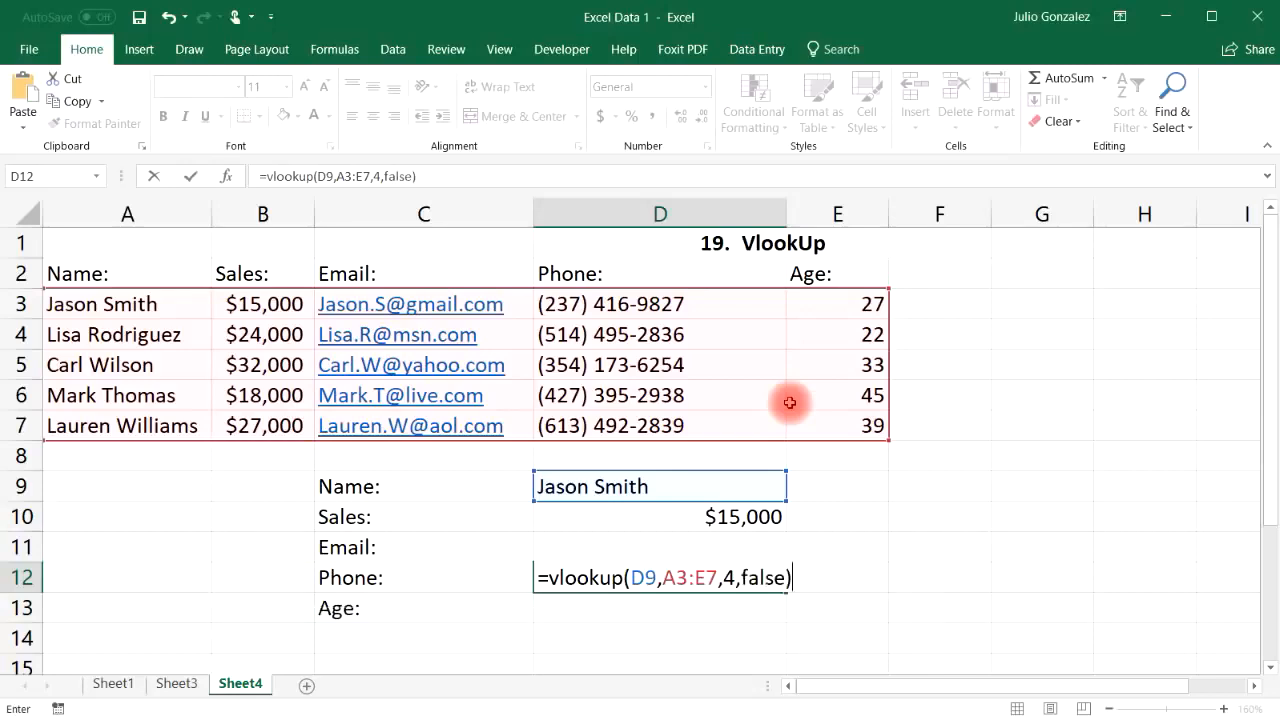
{"action": "key", "text": "Return"}
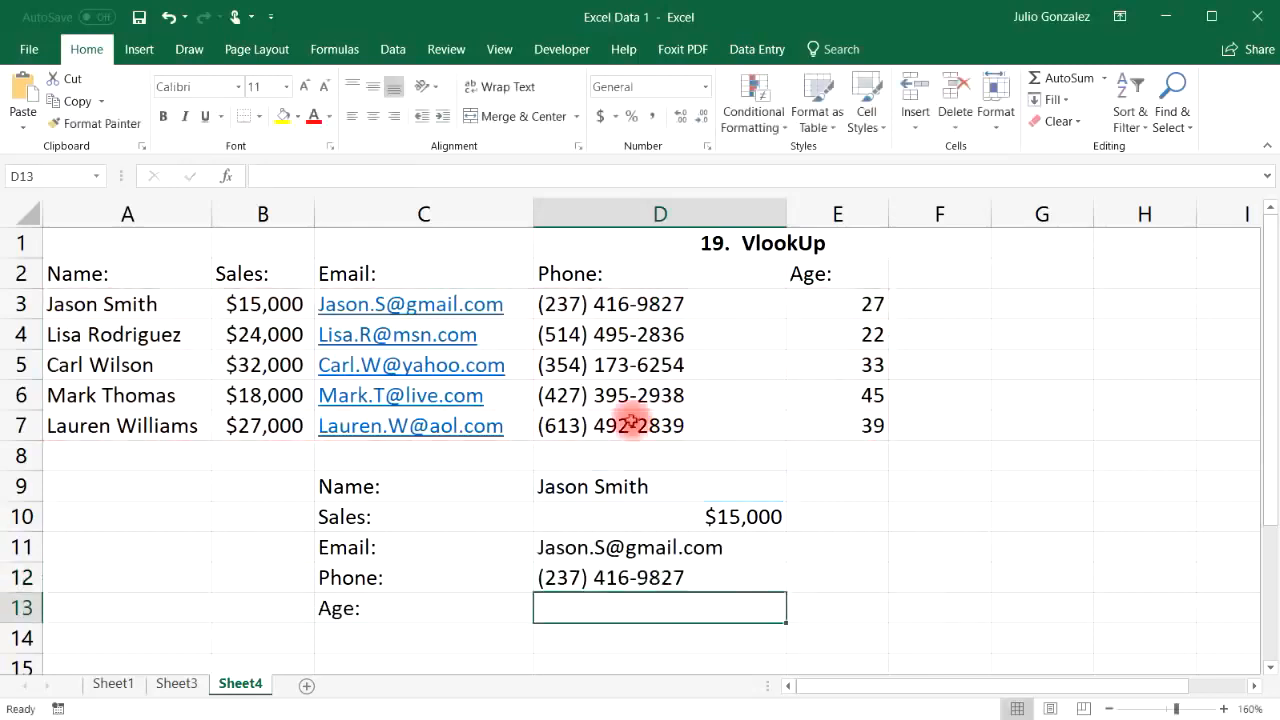
{"action": "left_click", "coordinate": [648, 304]}
Step: Begin a VLOOKUP formula in D13 to look up the person's age
{"action": "left_click", "coordinate": [630, 609]}
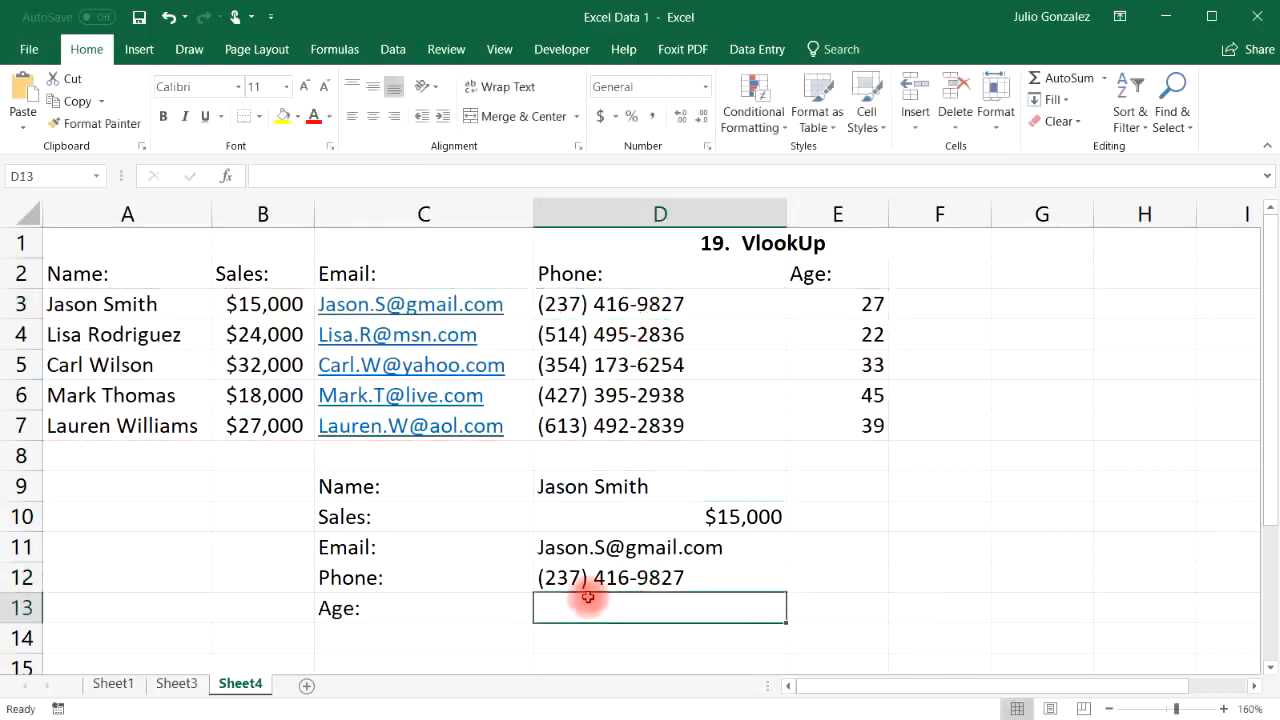
{"action": "type", "text": "=vlookup("}
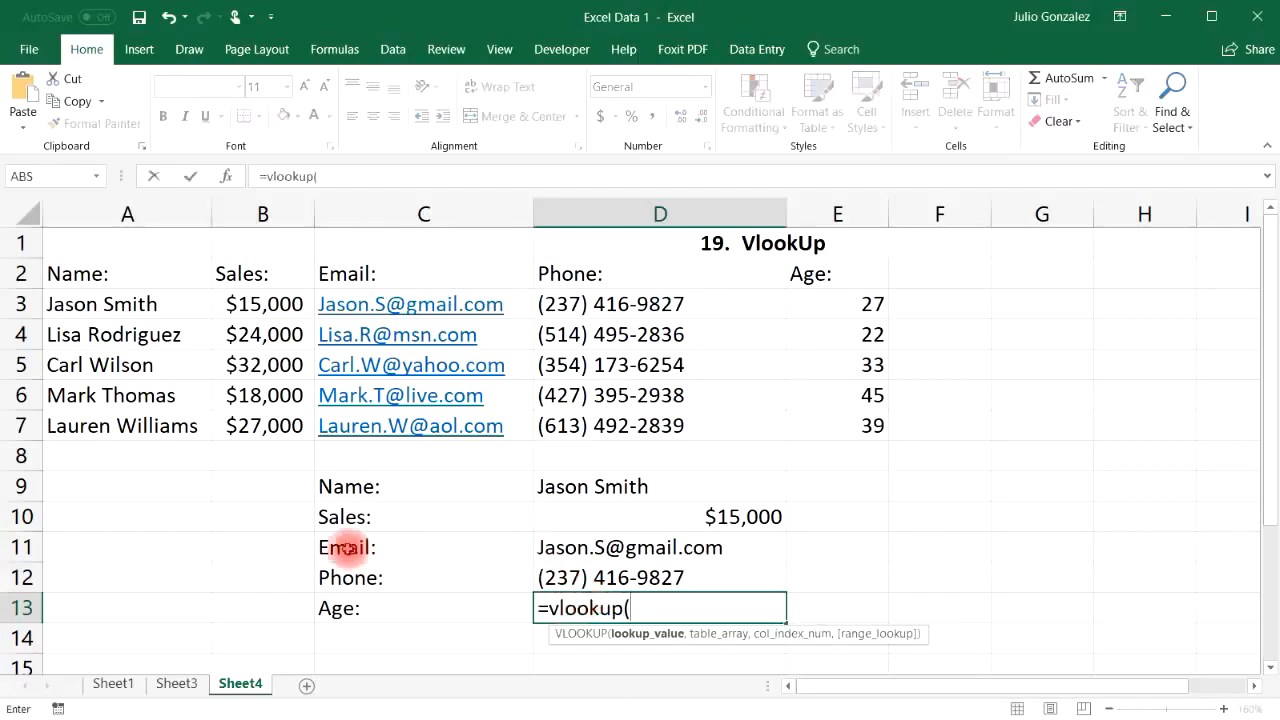
Step: Complete the VLOOKUP formula for Age in D13 with lookup value D9, table A3:E7, column 5 and an exact match (false)
{"action": "left_click", "coordinate": [578, 489]}
{"action": "type", "text": ","}
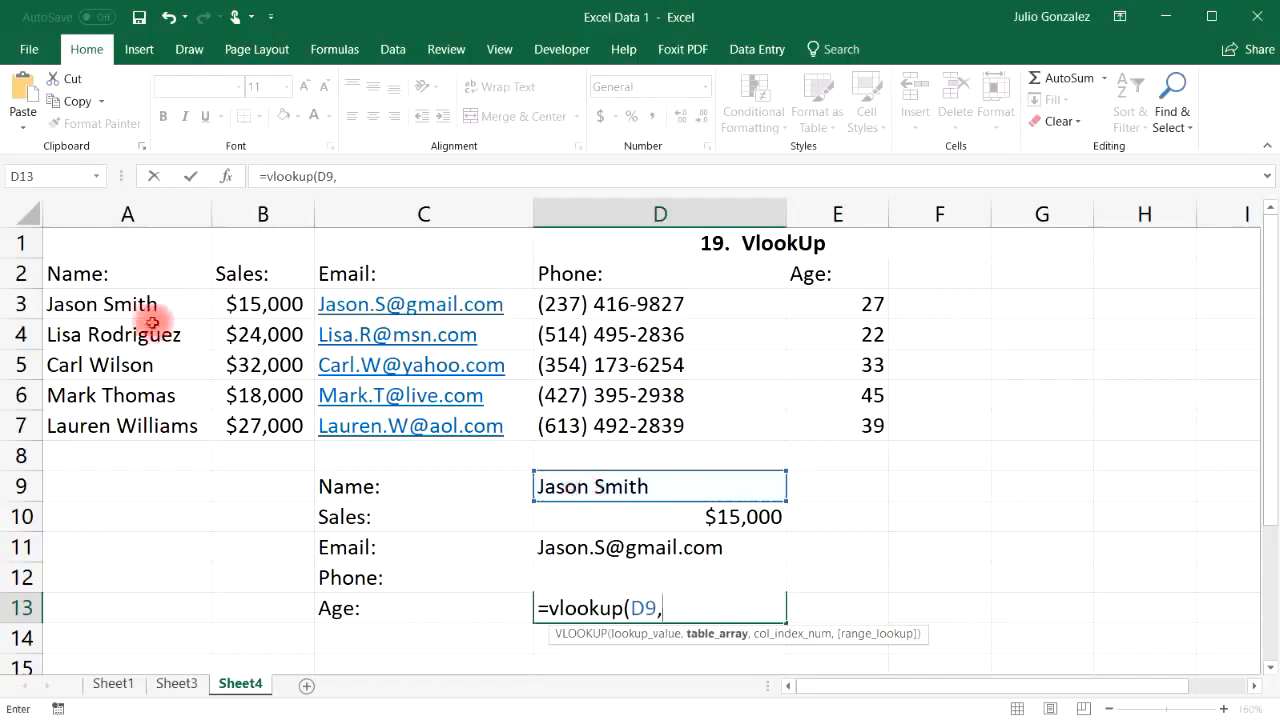
{"action": "left_click_drag", "start_coordinate": [120, 304], "coordinate": [813, 435]}
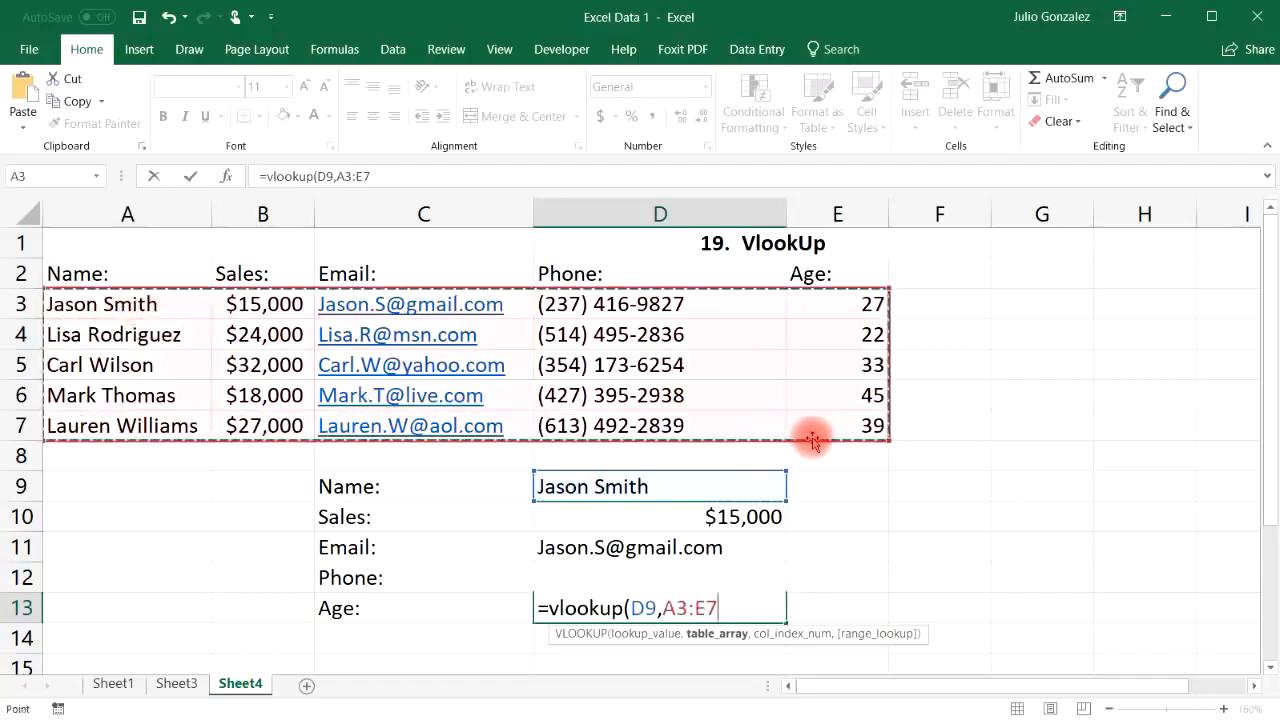
{"action": "type", "text": ","}
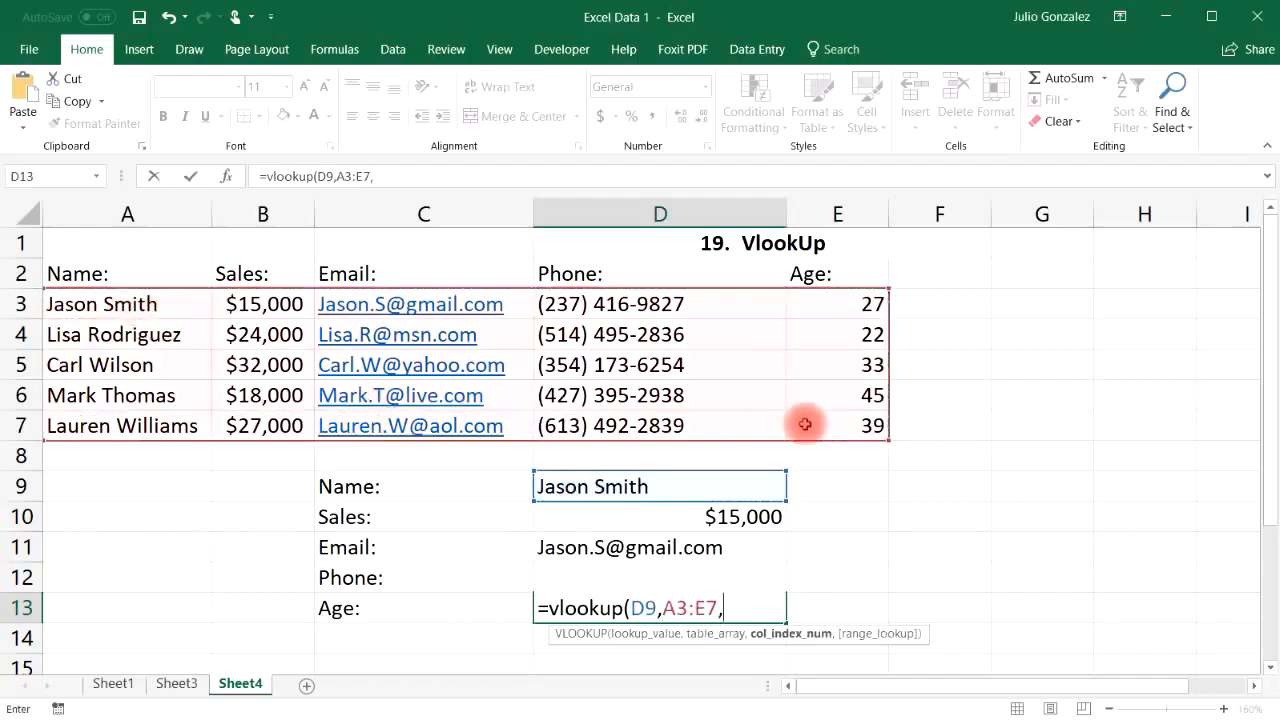
{"action": "type", "text": "5,false"}
{"action": "key", "text": "Return"}
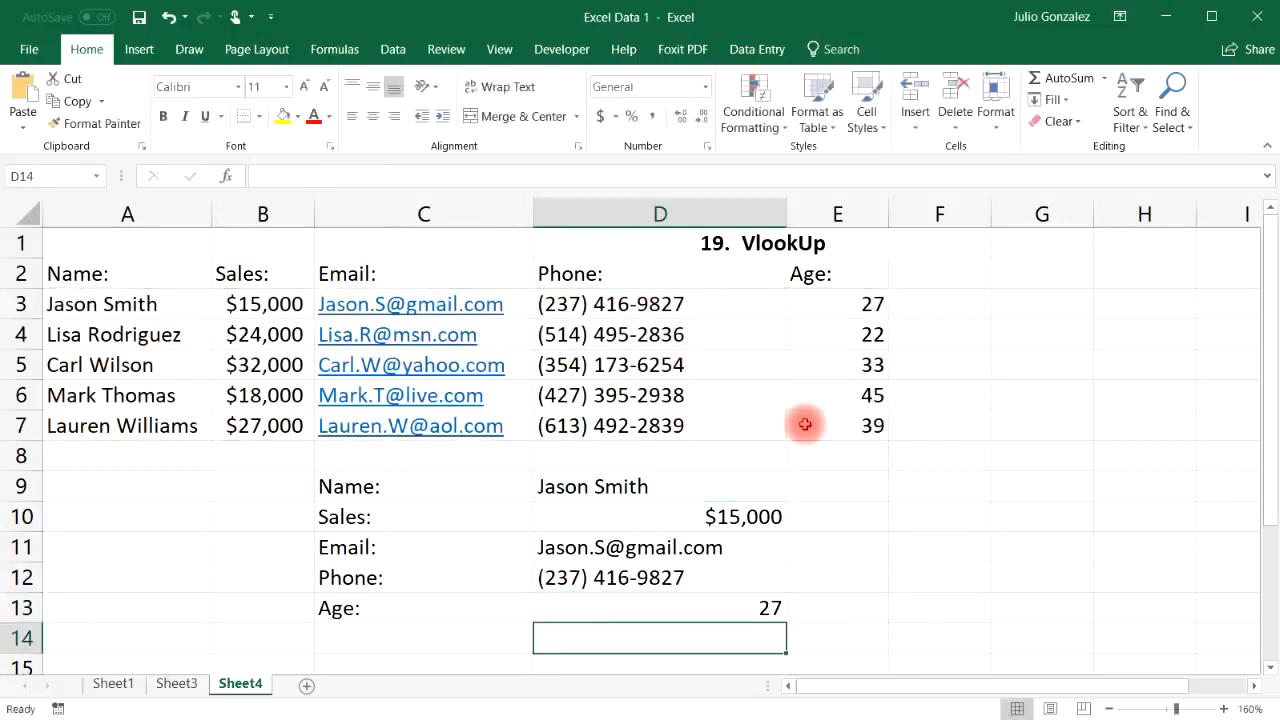
{"action": "left_click", "coordinate": [870, 302]}
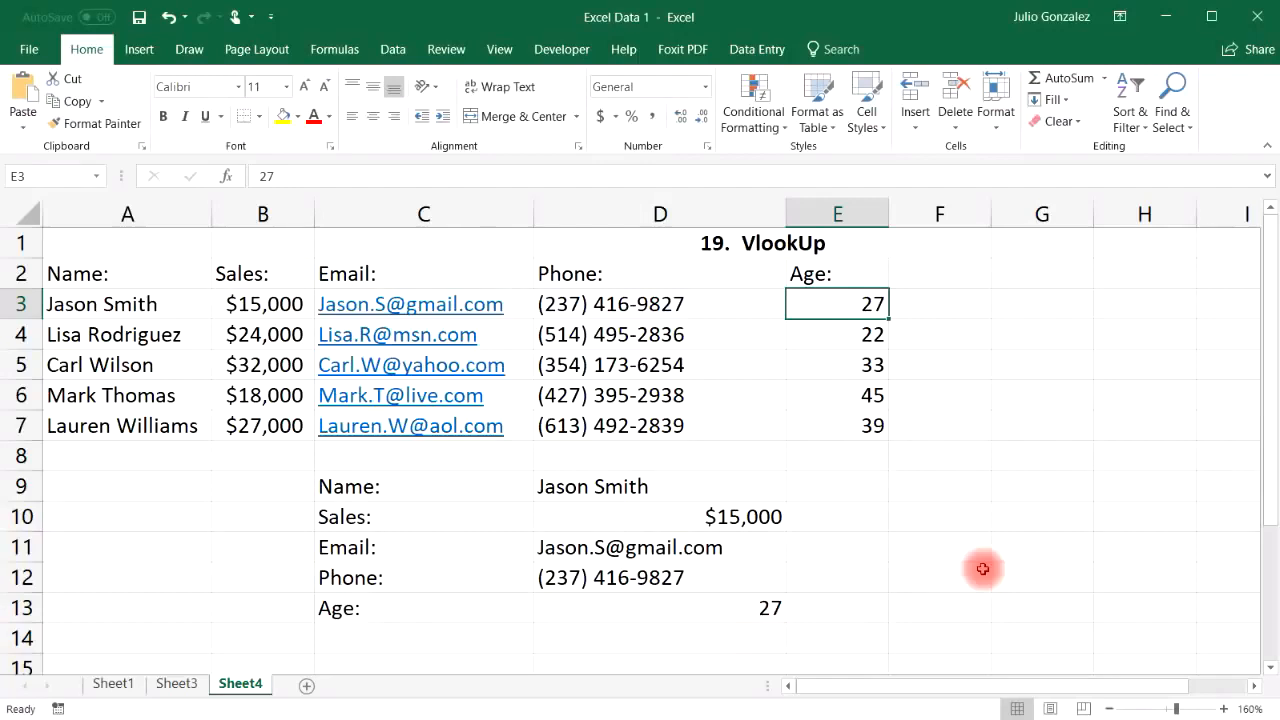
Step: Replace the lookup name in D9 with the full name listed in row 4 of the table
{"action": "left_click", "coordinate": [622, 484]}
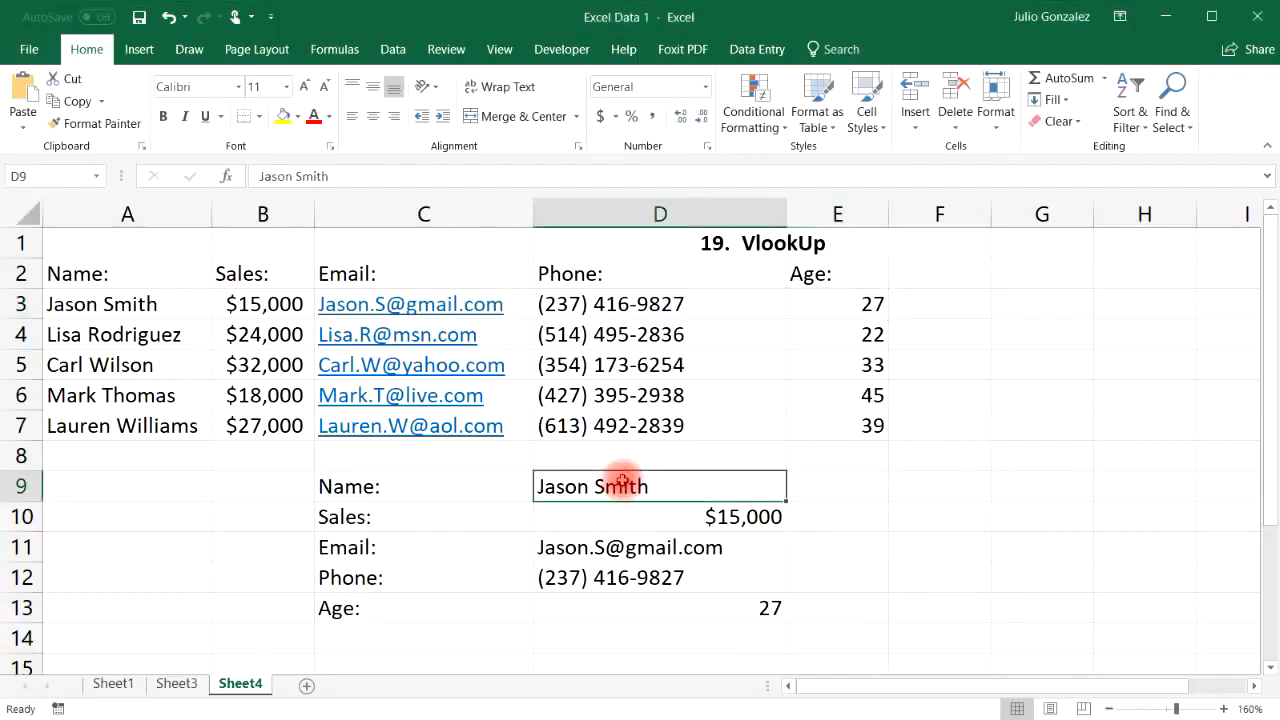
{"action": "type", "text": "Lisa R"}
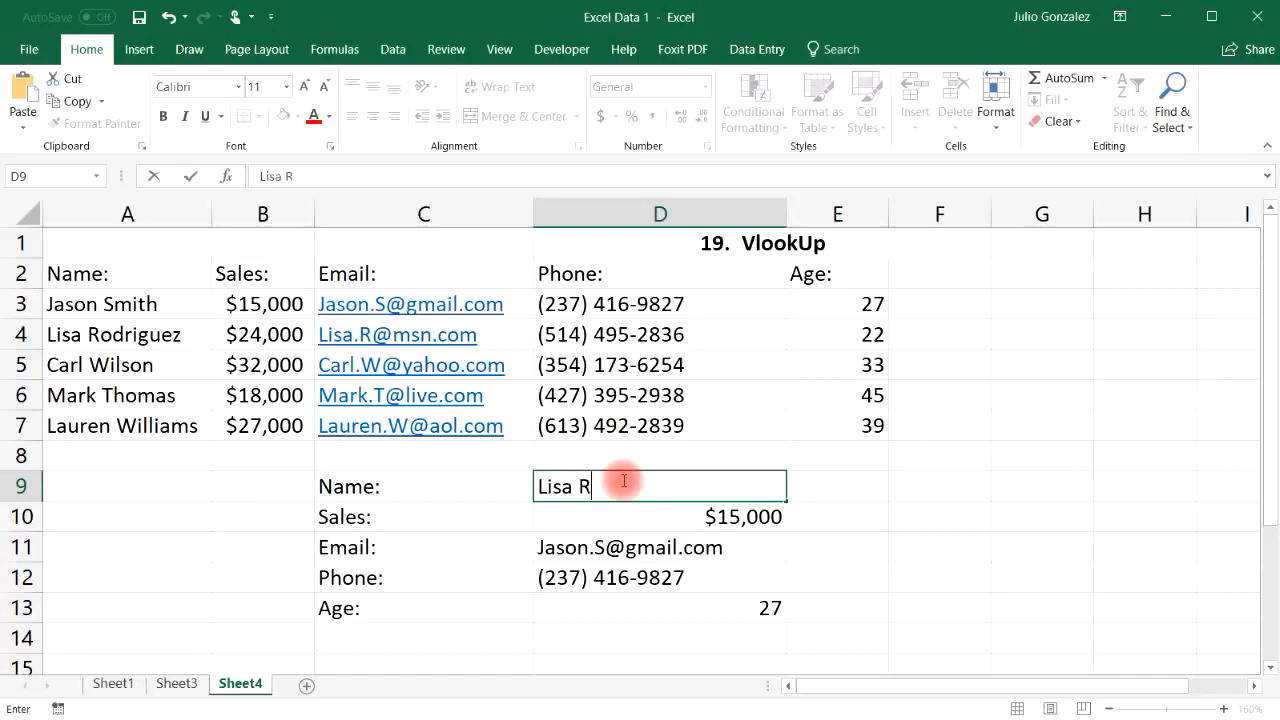
{"action": "type", "text": "odriguez"}
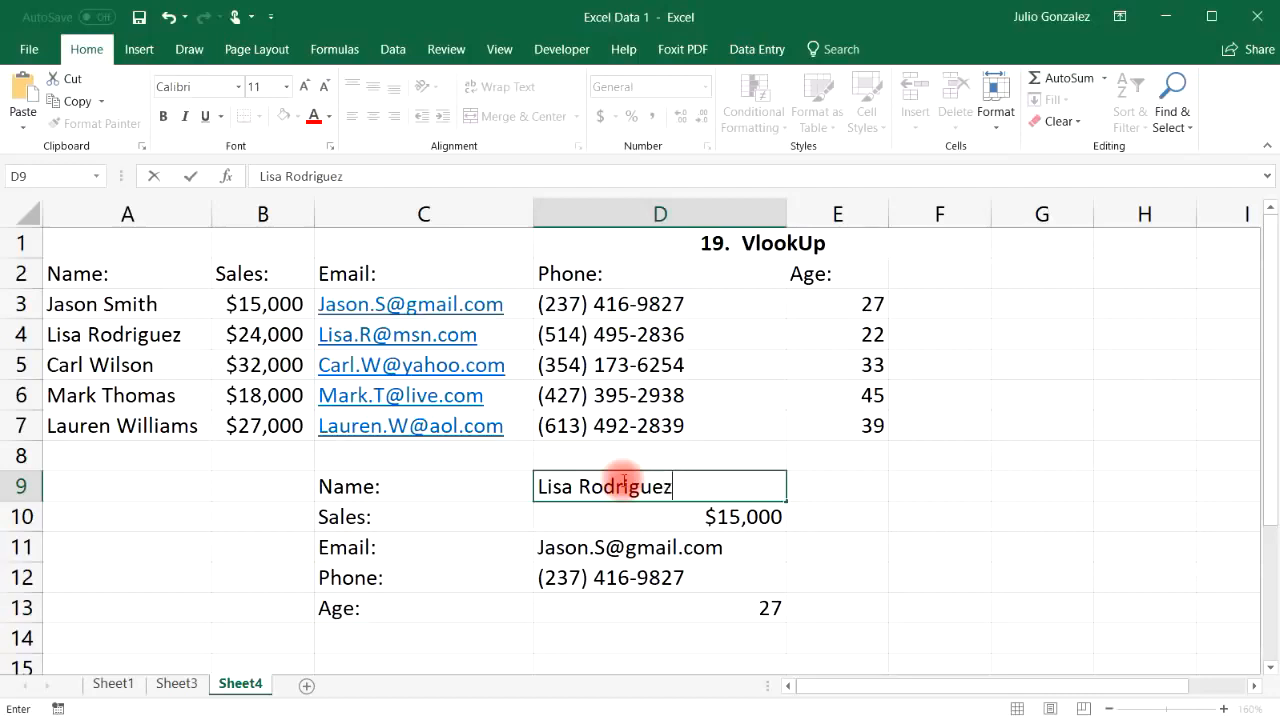
{"action": "key", "text": "Return"}
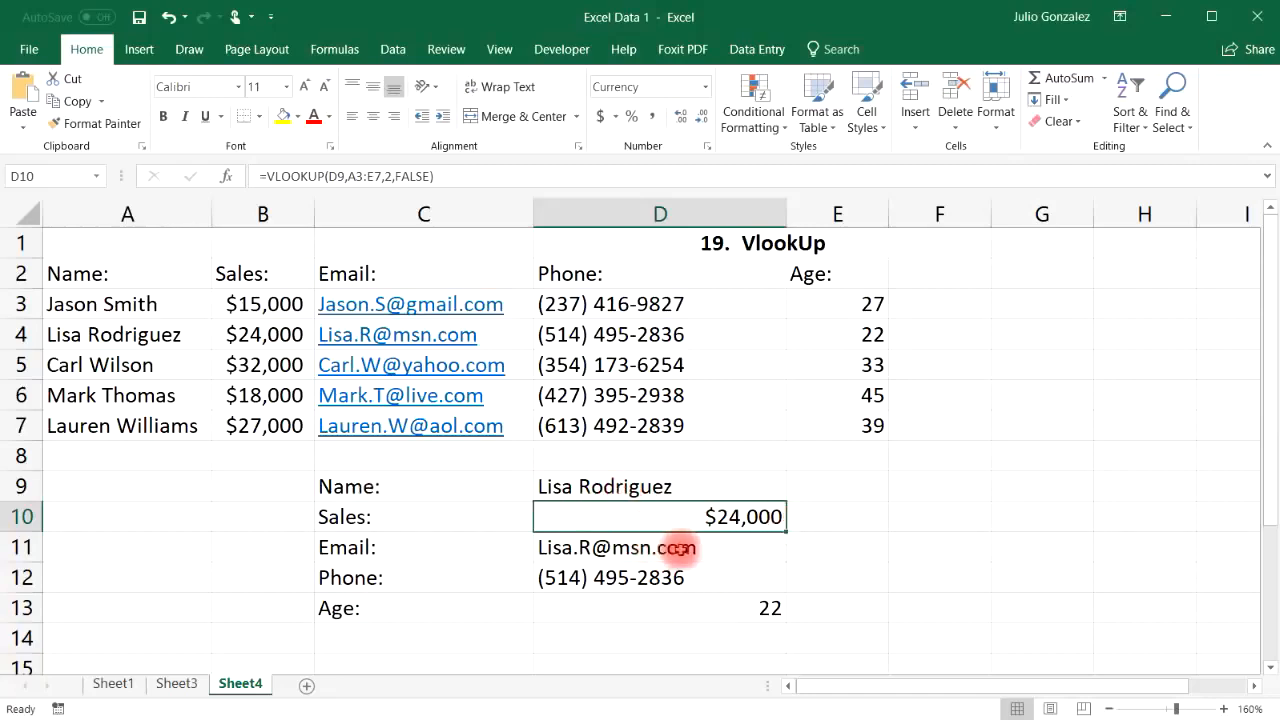
Step: Compare the looked-up sales, email, phone and age in D10:D13 with the matching entries in row 4 of the table
{"action": "left_click", "coordinate": [272, 338]}
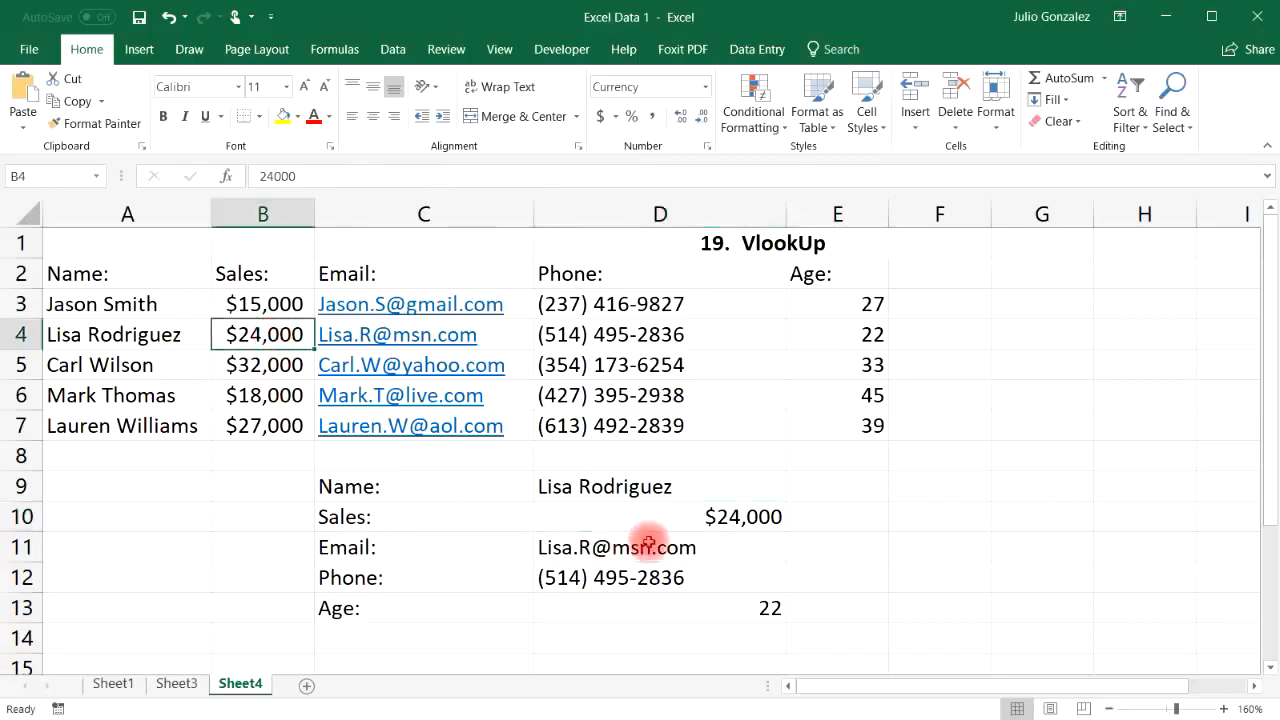
{"action": "left_click", "coordinate": [707, 527]}
{"action": "left_click", "coordinate": [622, 557]}
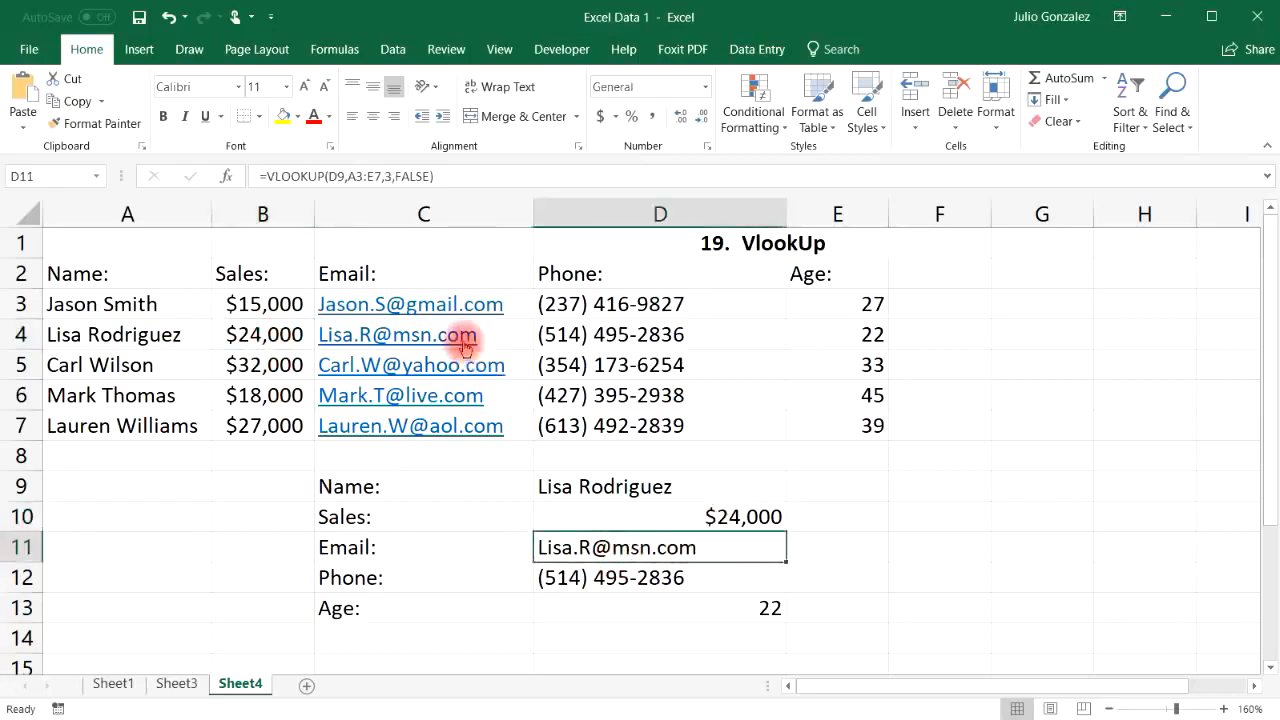
{"action": "left_click", "coordinate": [643, 338]}
{"action": "left_click", "coordinate": [700, 578]}
{"action": "left_click", "coordinate": [768, 608]}
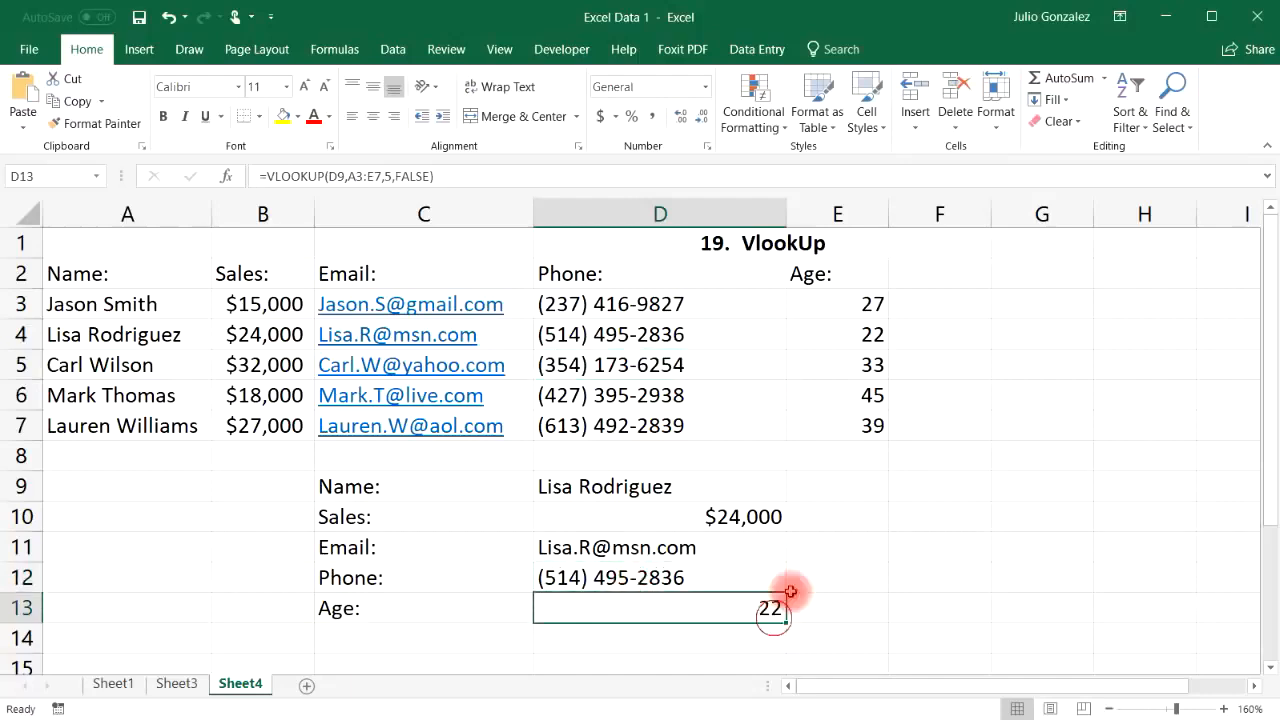
{"action": "left_click", "coordinate": [865, 340]}
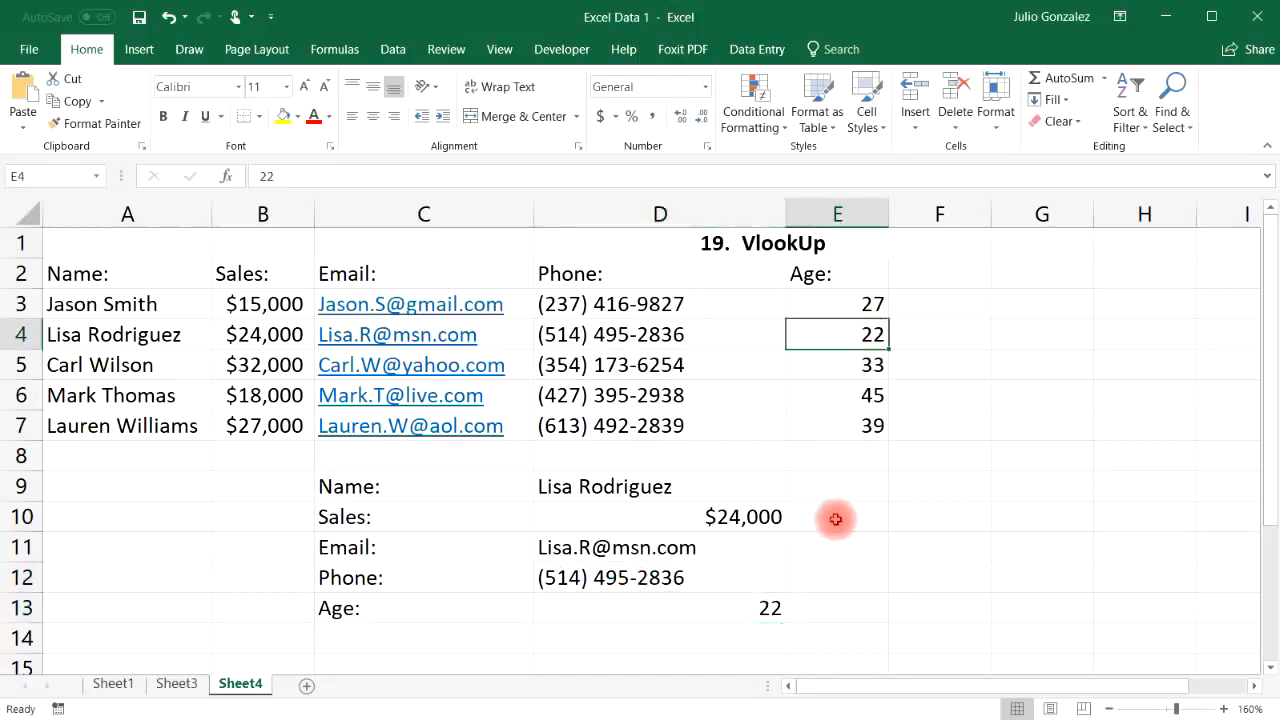
Step: Change the merged sheet title in D1 to "20. Drop Down List"
{"action": "left_click", "coordinate": [707, 245]}
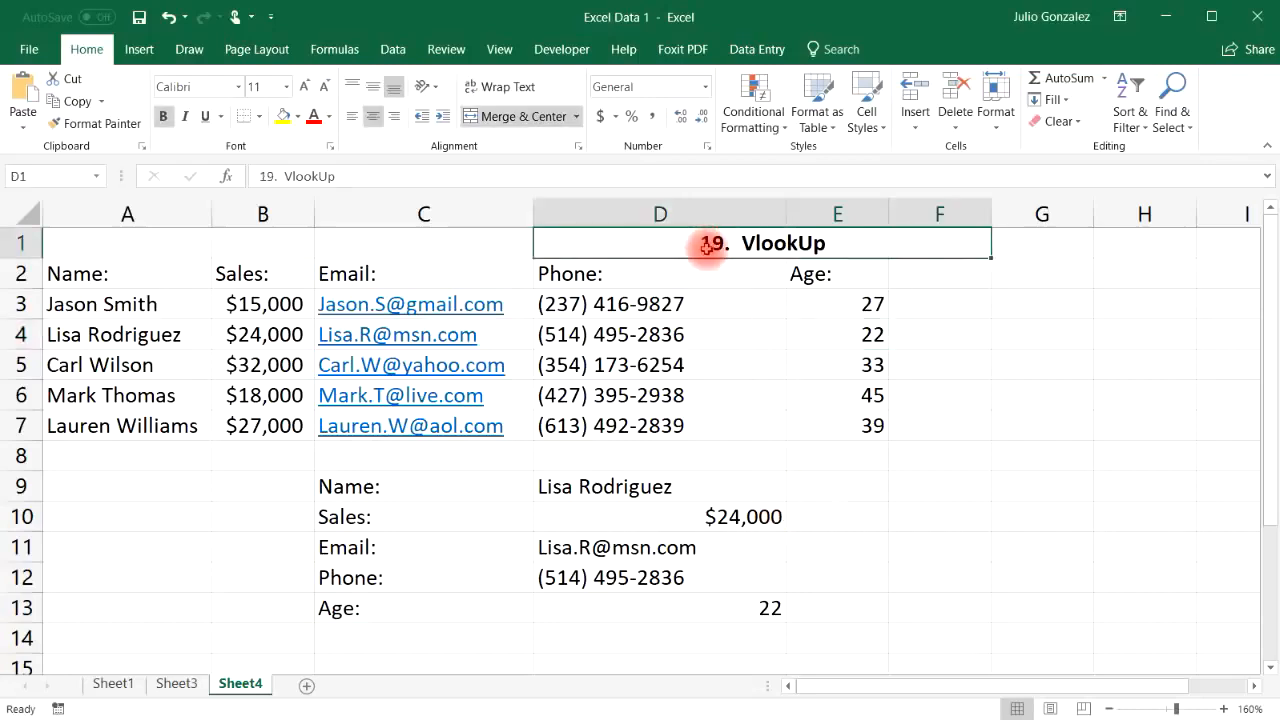
{"action": "type", "text": "20."}
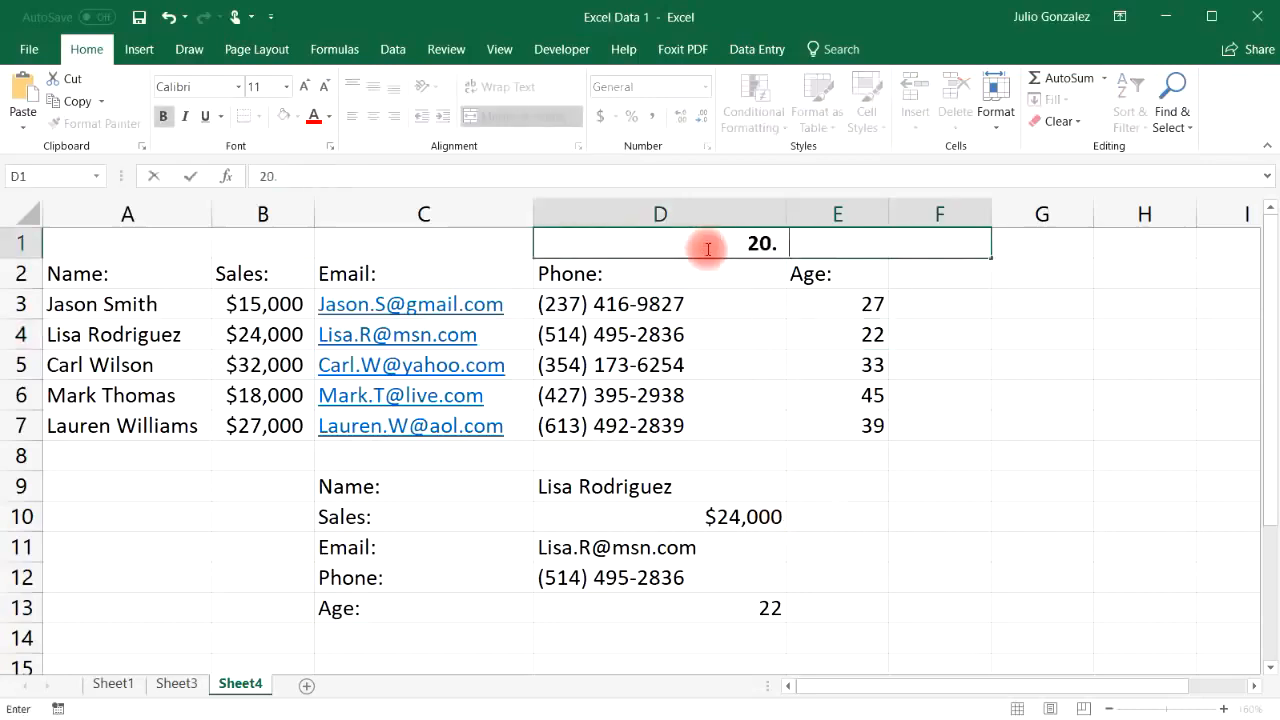
{"action": "type", "text": "  Drop Down List"}
{"action": "key", "text": "Return"}
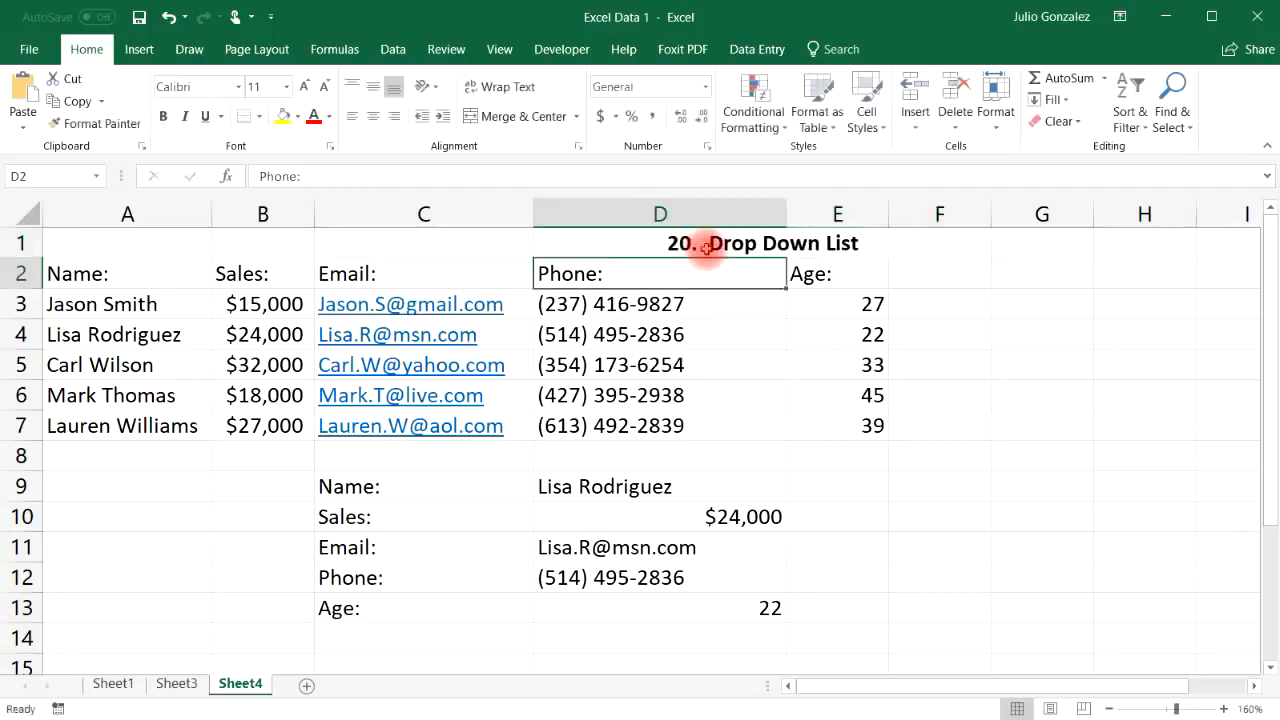
Step: Open the Data Validation settings for the name cell D9 and set the allowed entry type to List
{"action": "left_click", "coordinate": [710, 482]}
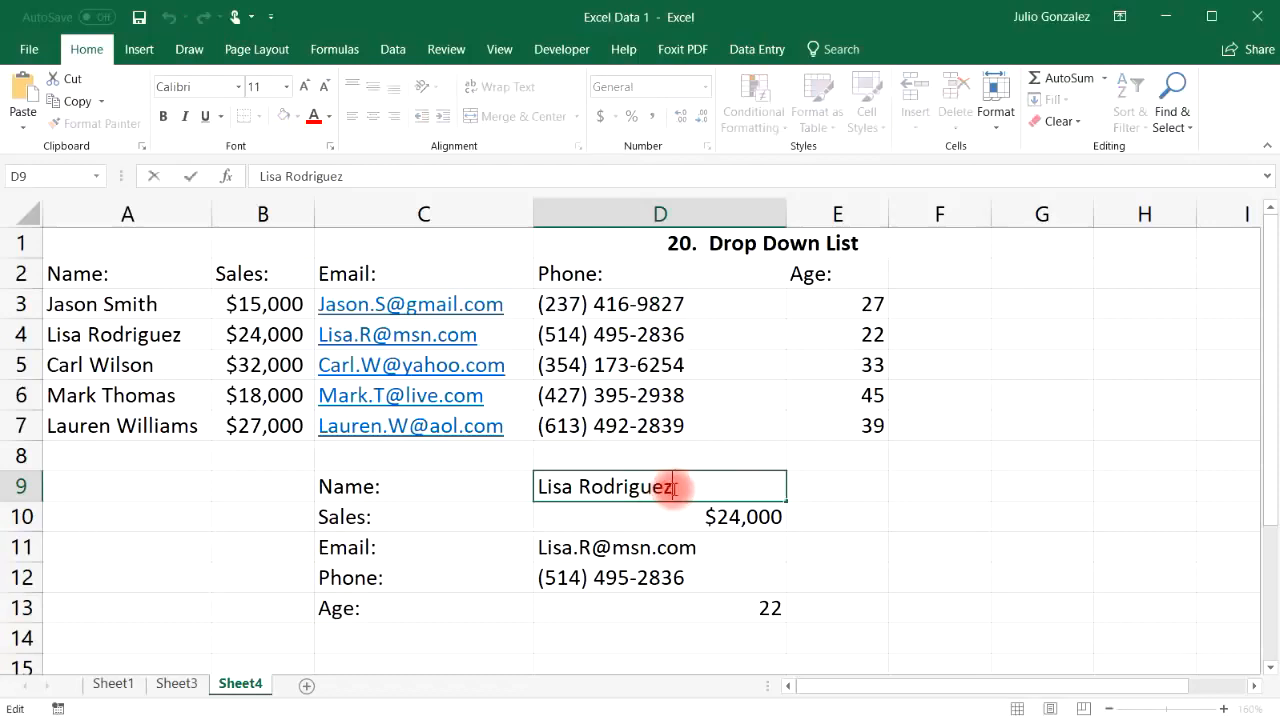
{"action": "key", "text": "Escape"}
{"action": "double_click", "coordinate": [680, 496]}
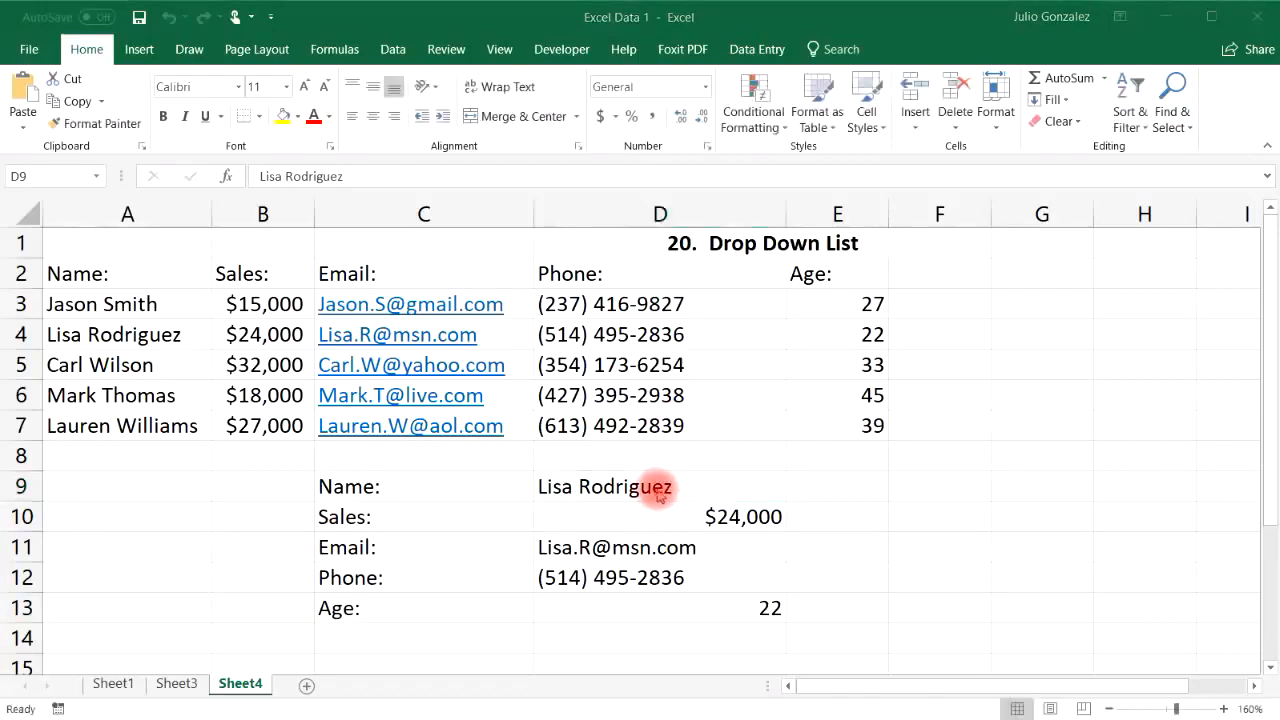
{"action": "key", "text": "Escape"}
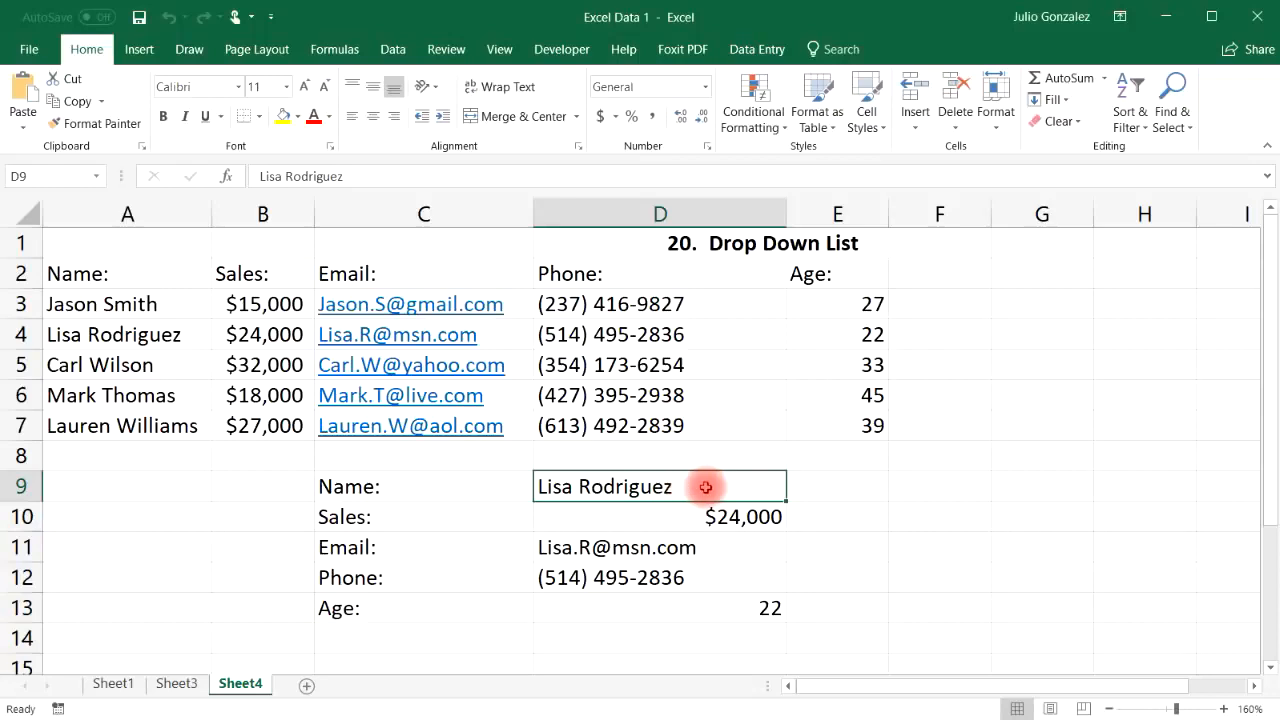
{"action": "left_click", "coordinate": [390, 55]}
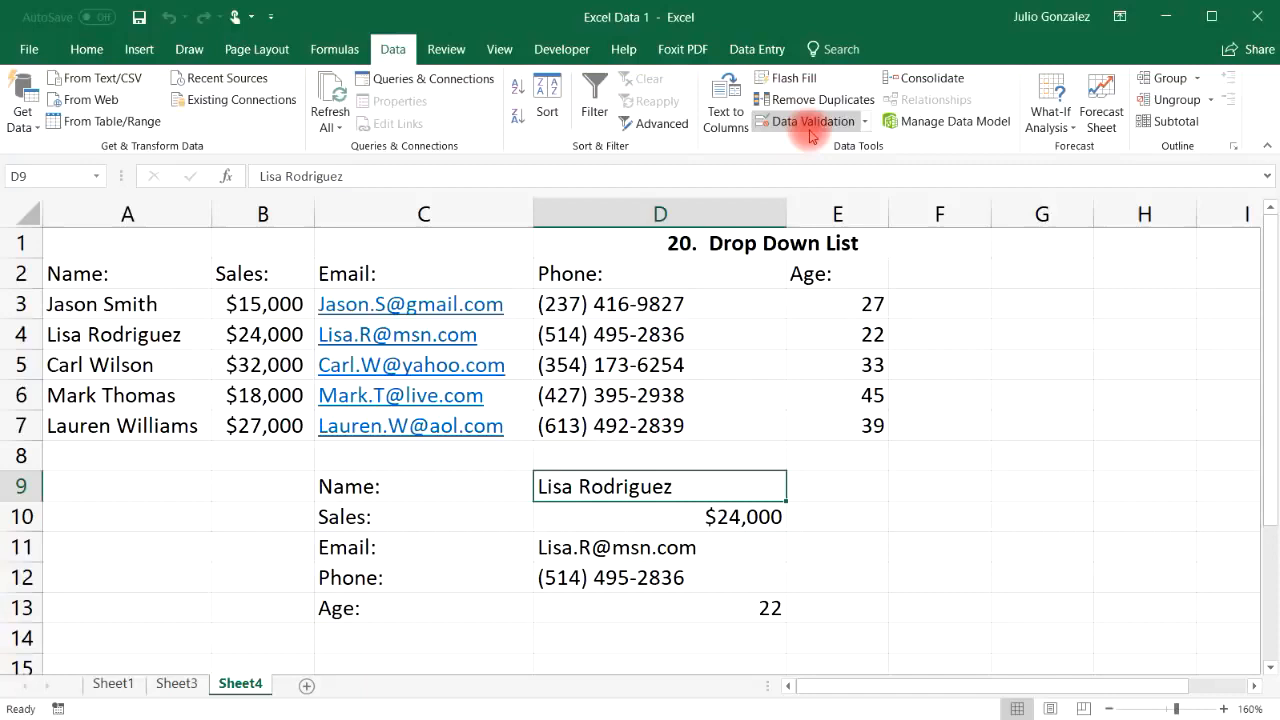
{"action": "left_click", "coordinate": [810, 128]}
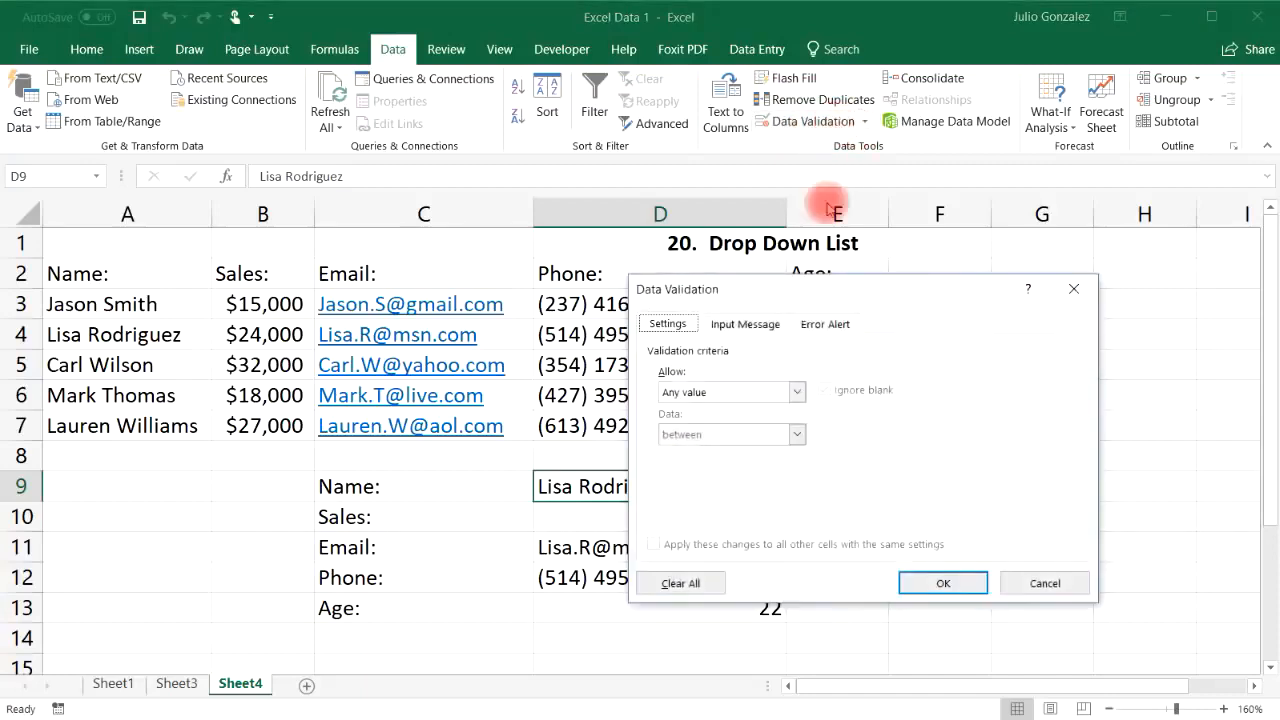
{"action": "left_click", "coordinate": [797, 392]}
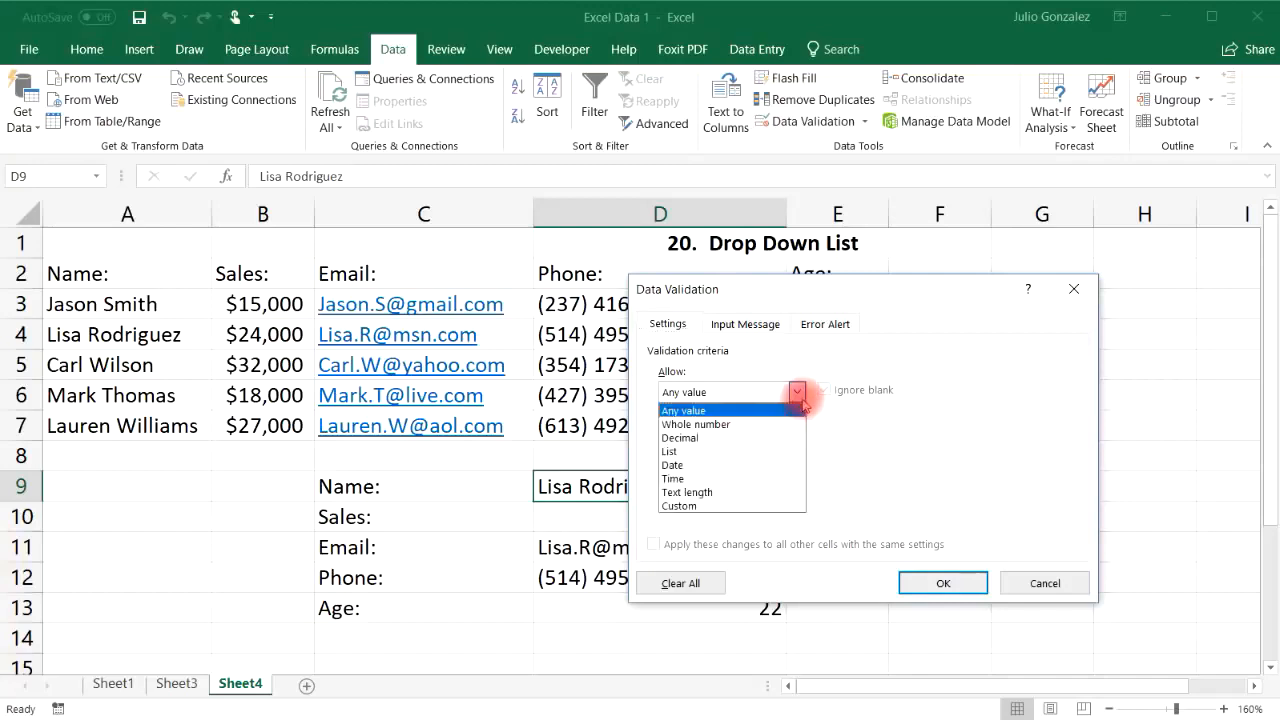
{"action": "left_click", "coordinate": [744, 455]}
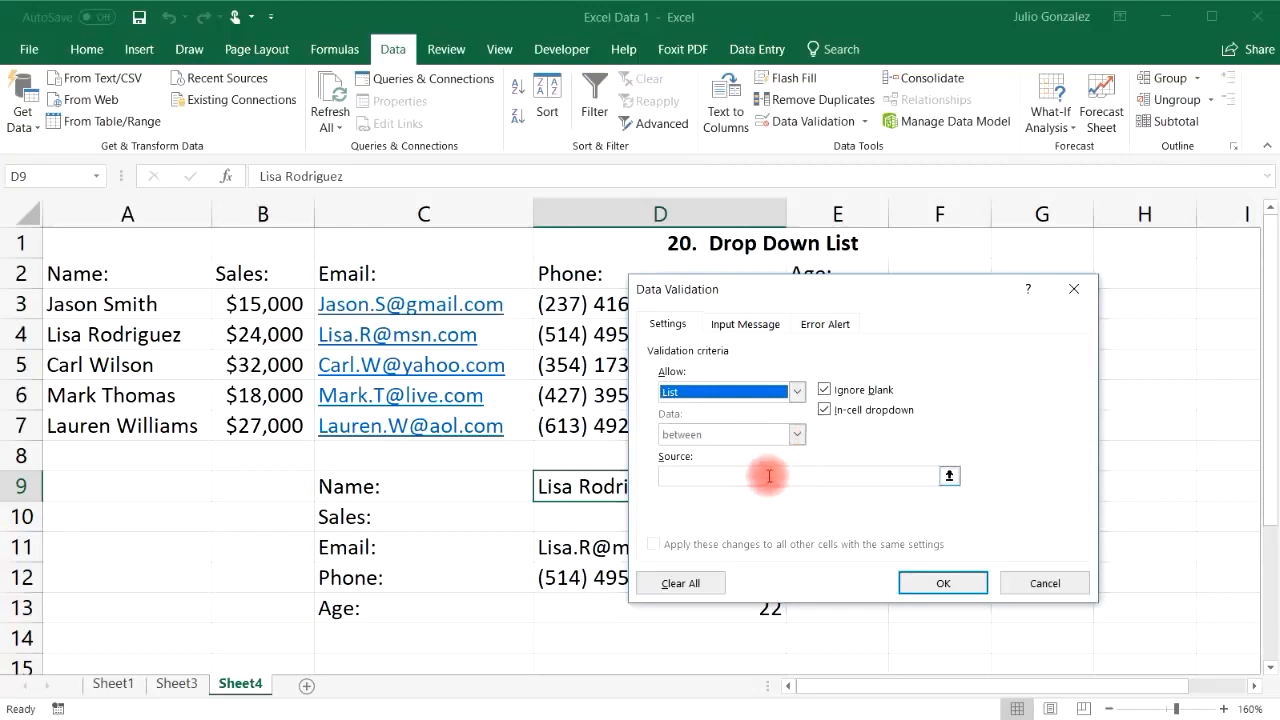
Step: Set the validation list source to the names in A3:A7 and apply the validation to D9
{"action": "left_click", "coordinate": [771, 475]}
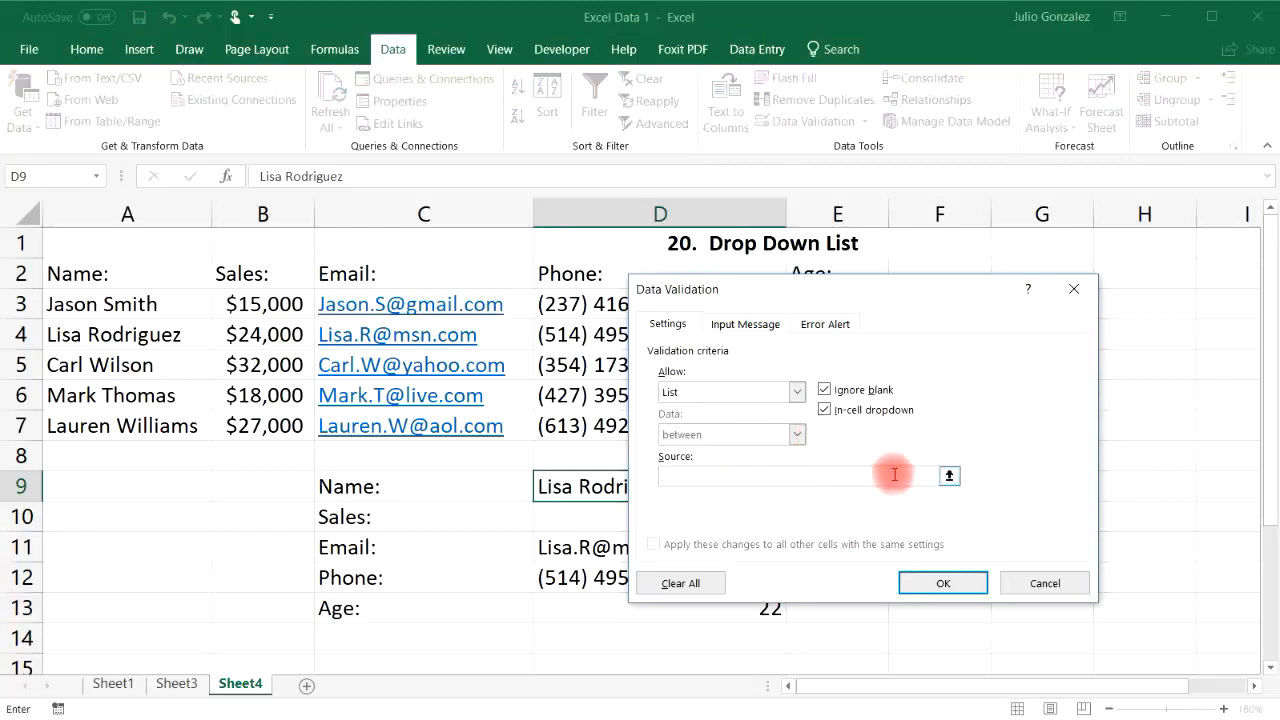
{"action": "left_click", "coordinate": [950, 477]}
{"action": "left_click_drag", "start_coordinate": [110, 306], "coordinate": [97, 398]}
{"action": "left_click_drag", "start_coordinate": [97, 416], "coordinate": [97, 418]}
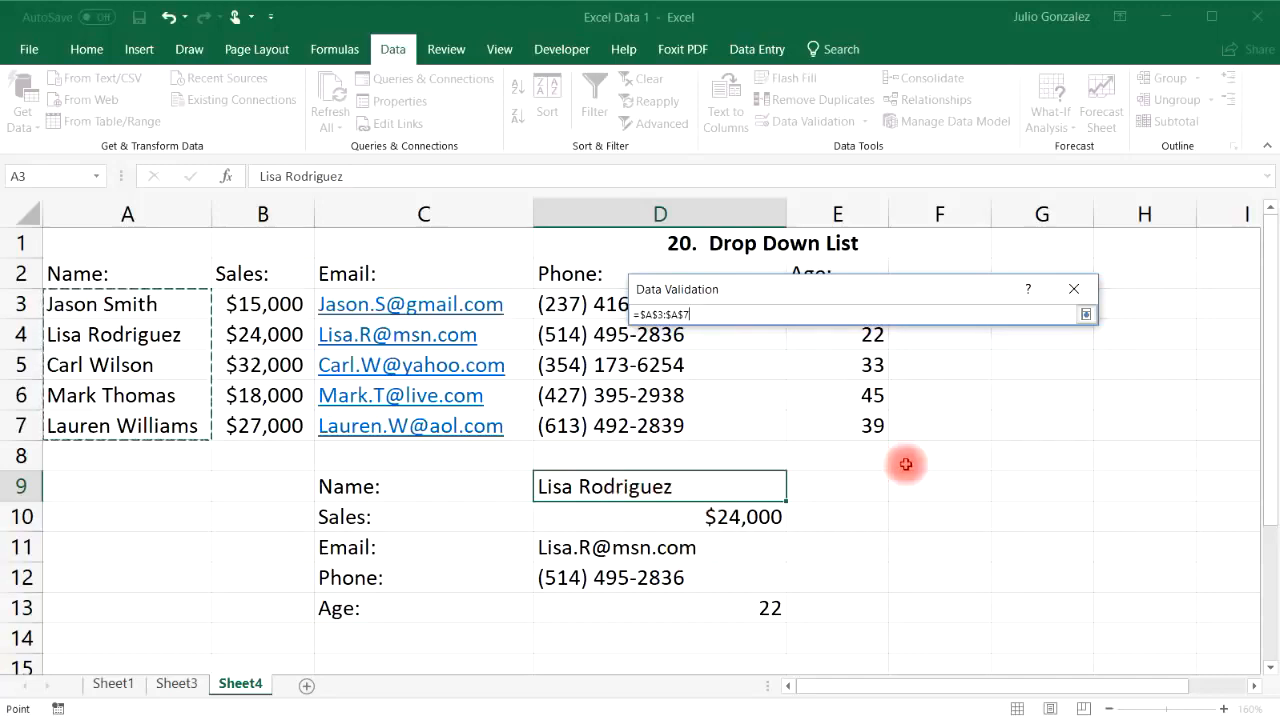
{"action": "key", "text": "Return"}
{"action": "left_click", "coordinate": [932, 582]}
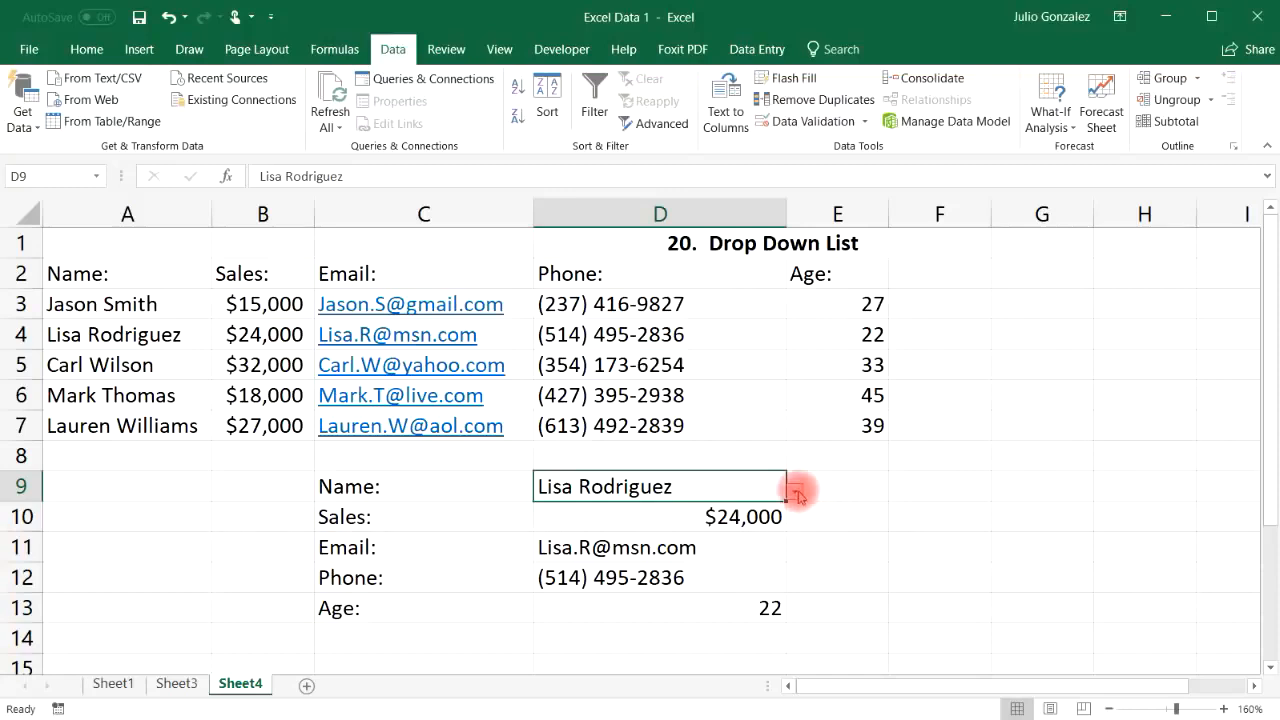
Step: Try the drop-down list in D9 by choosing the name from row 3 and after it the name from row 5
{"action": "left_click", "coordinate": [796, 491]}
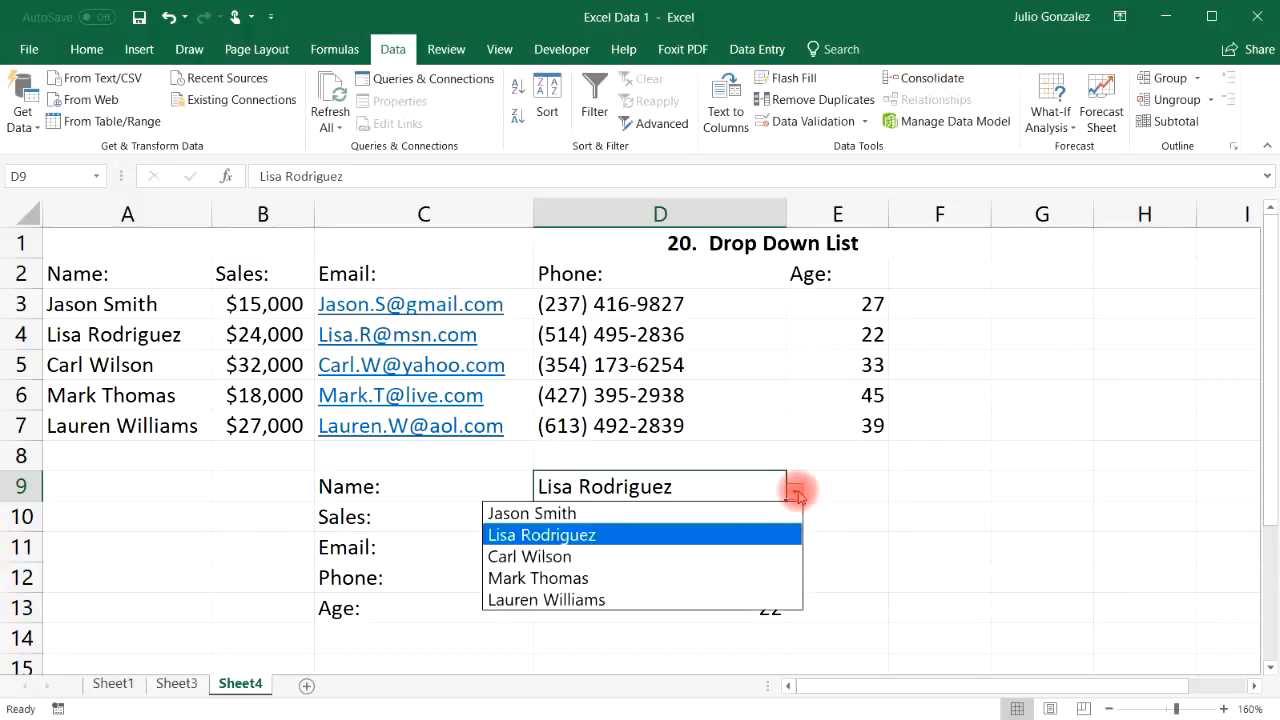
{"action": "left_click", "coordinate": [730, 514]}
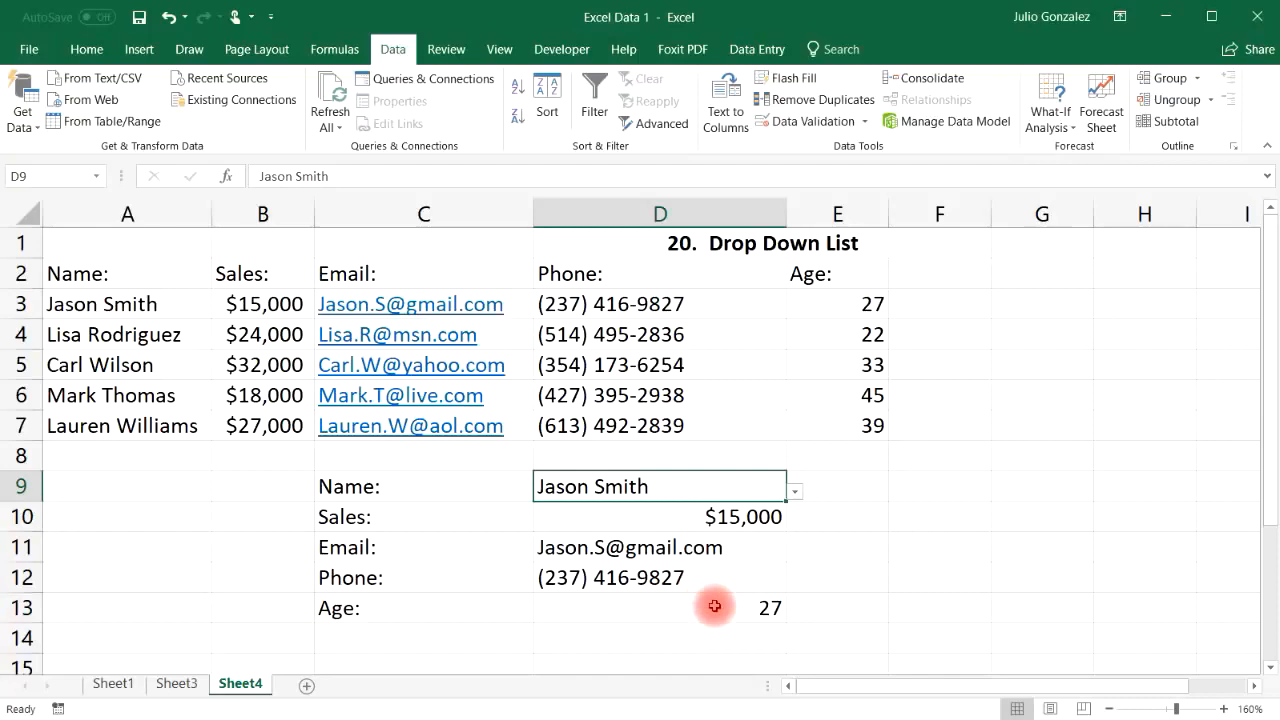
{"action": "left_click", "coordinate": [795, 491]}
{"action": "left_click", "coordinate": [711, 560]}
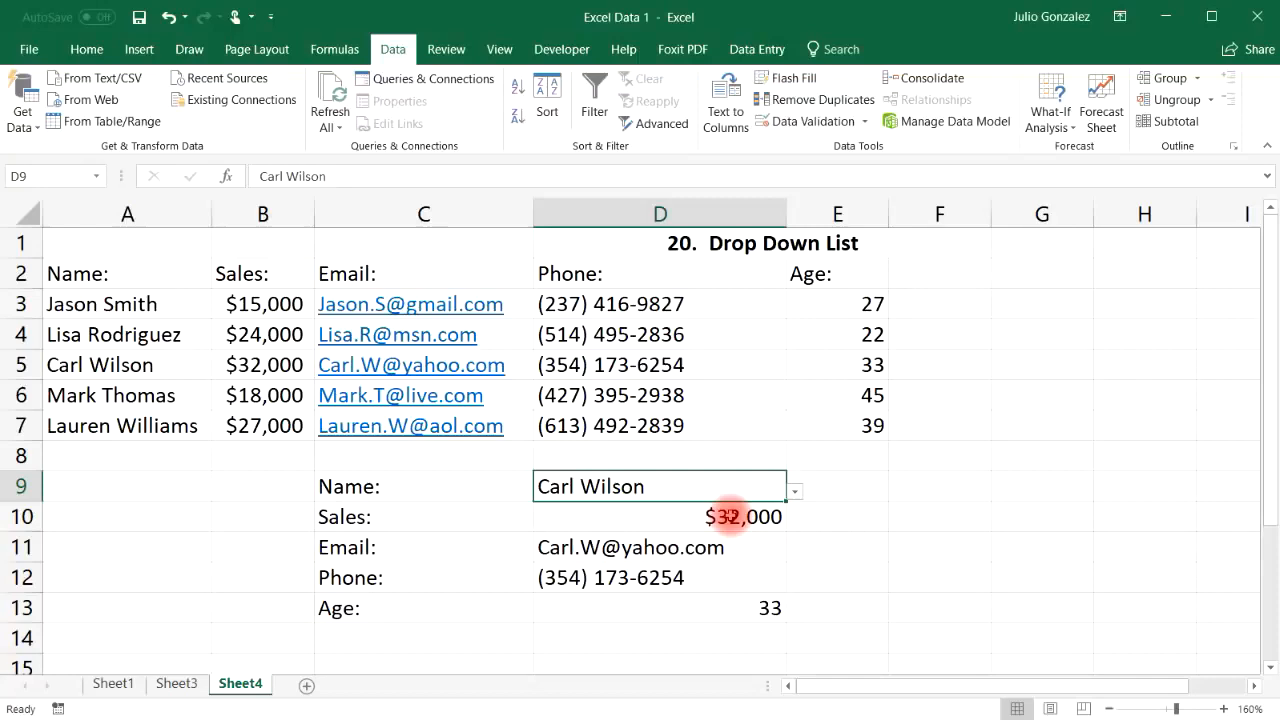
Step: Compare the looked-up sales and phone in D10 and D12 with the entries in row 5 of the table
{"action": "left_click", "coordinate": [257, 368]}
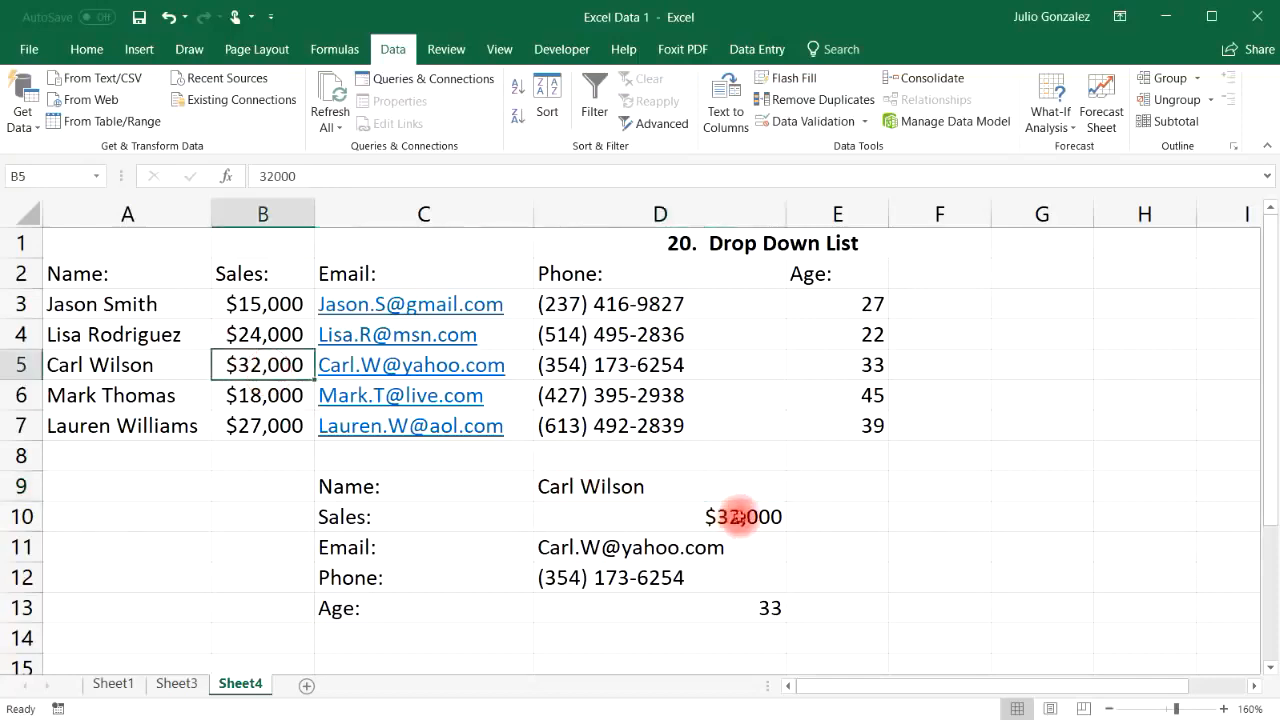
{"action": "left_click", "coordinate": [745, 516]}
{"action": "left_click", "coordinate": [675, 578]}
{"action": "left_click", "coordinate": [657, 370]}
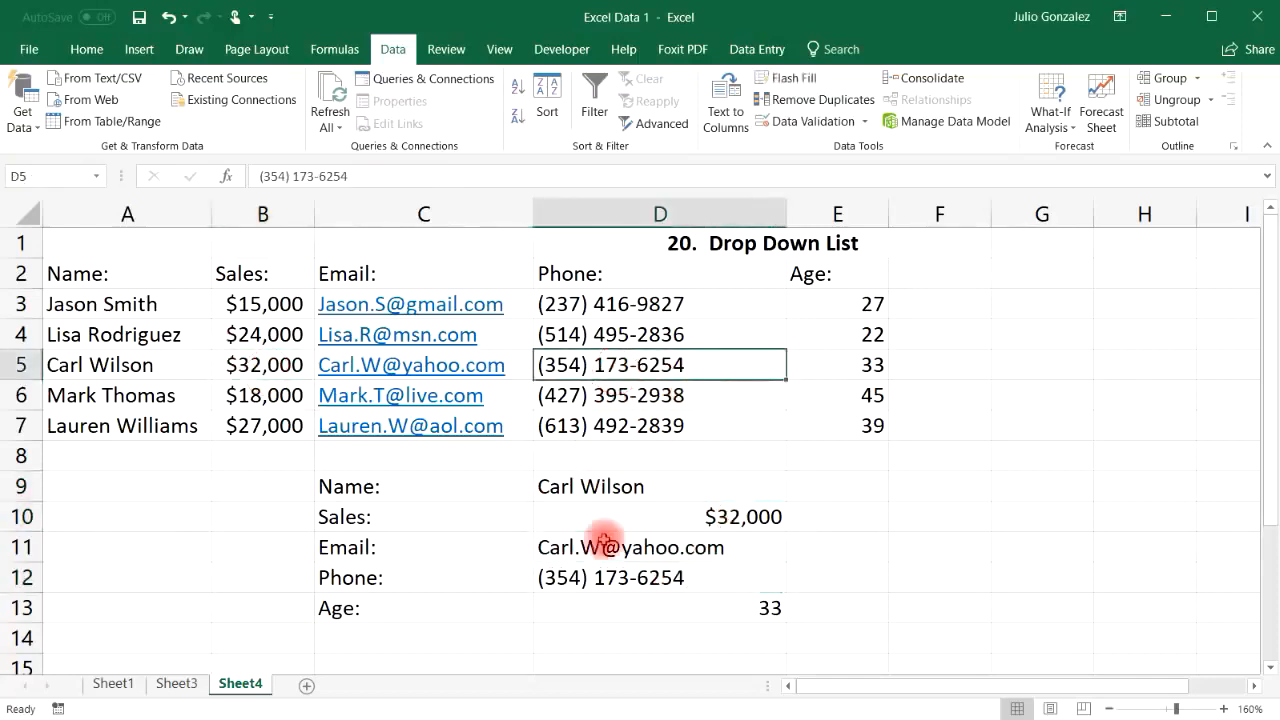
Step: Choose the last name in the drop-down list of D9, the one from row 7
{"action": "left_click", "coordinate": [730, 487]}
{"action": "left_click", "coordinate": [795, 492]}
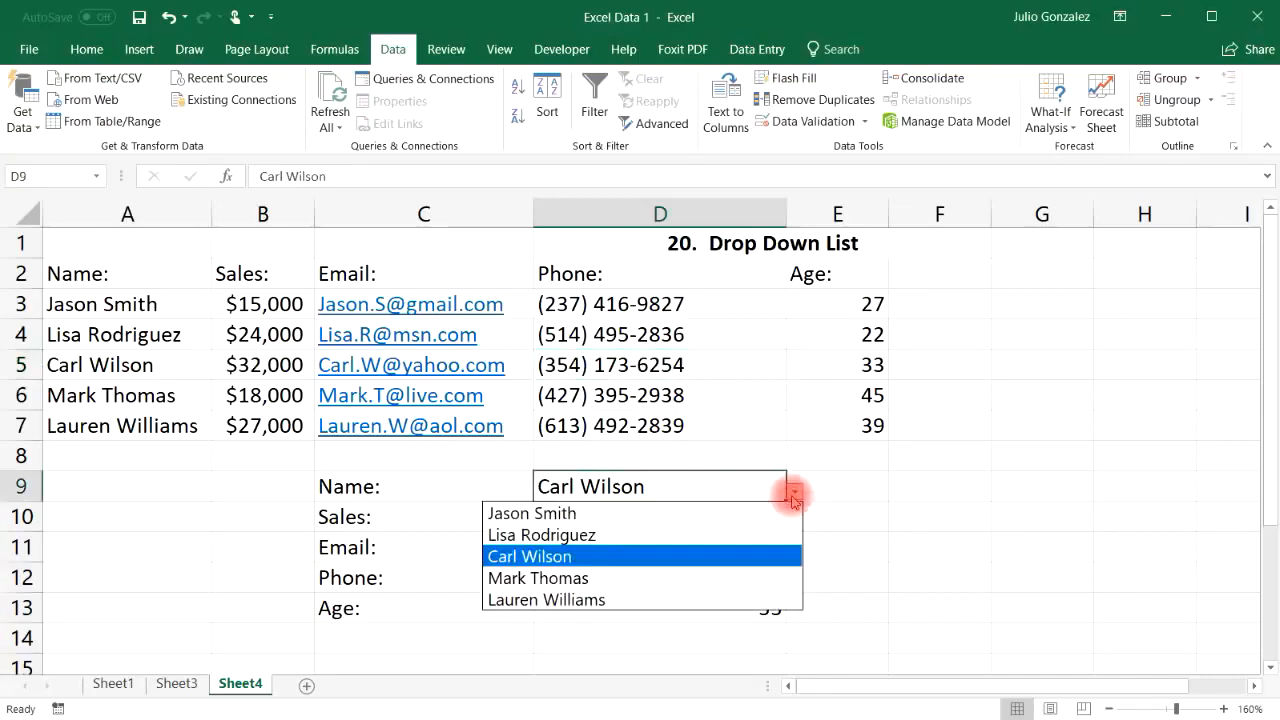
{"action": "left_click", "coordinate": [710, 597]}
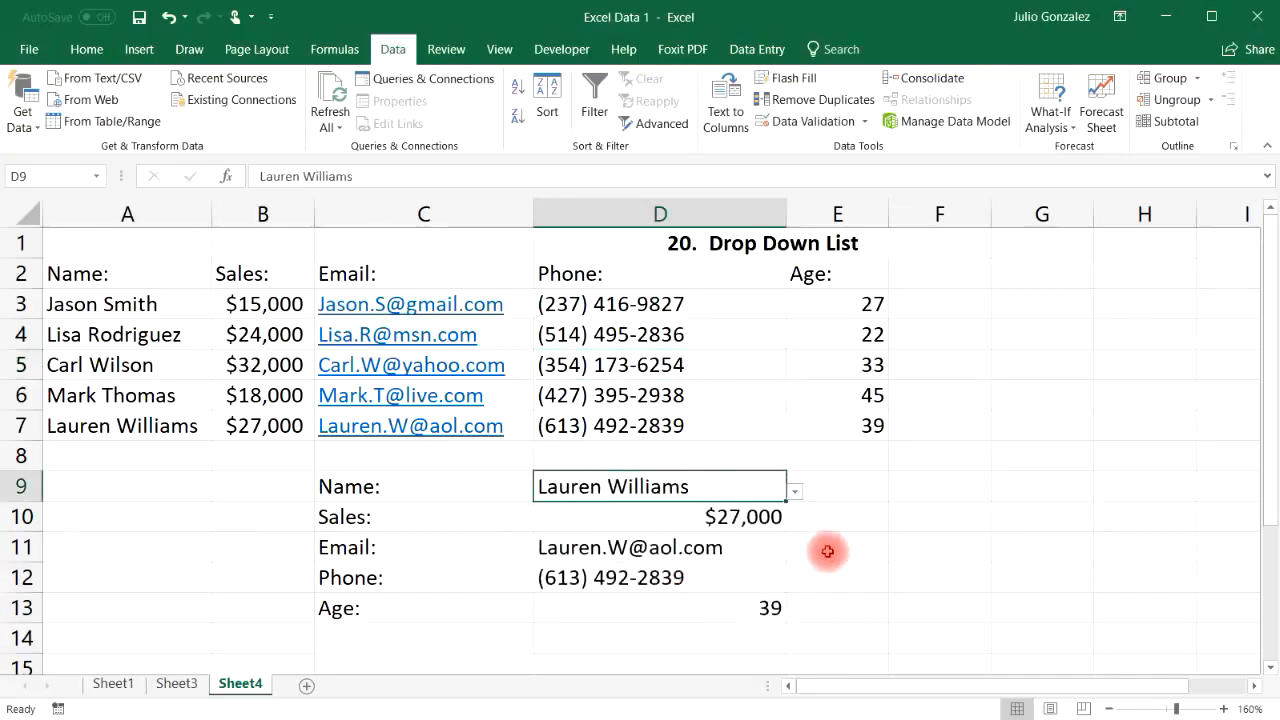
Step: Review the looked-up sales, email, phone and age in D10:D13 and select the source table data A3:E7
{"action": "left_click", "coordinate": [750, 517]}
{"action": "left_click", "coordinate": [703, 549]}
{"action": "left_click", "coordinate": [703, 576]}
{"action": "left_click", "coordinate": [762, 614]}
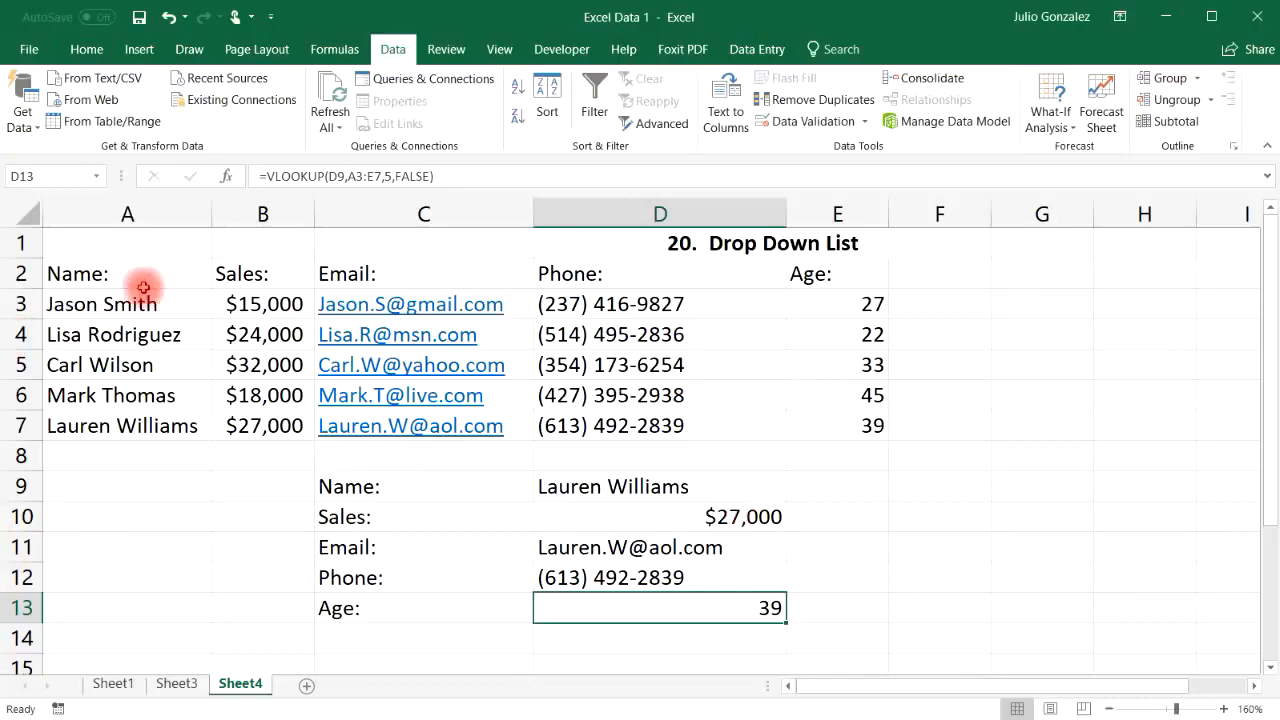
{"action": "left_click_drag", "start_coordinate": [95, 298], "coordinate": [806, 418]}
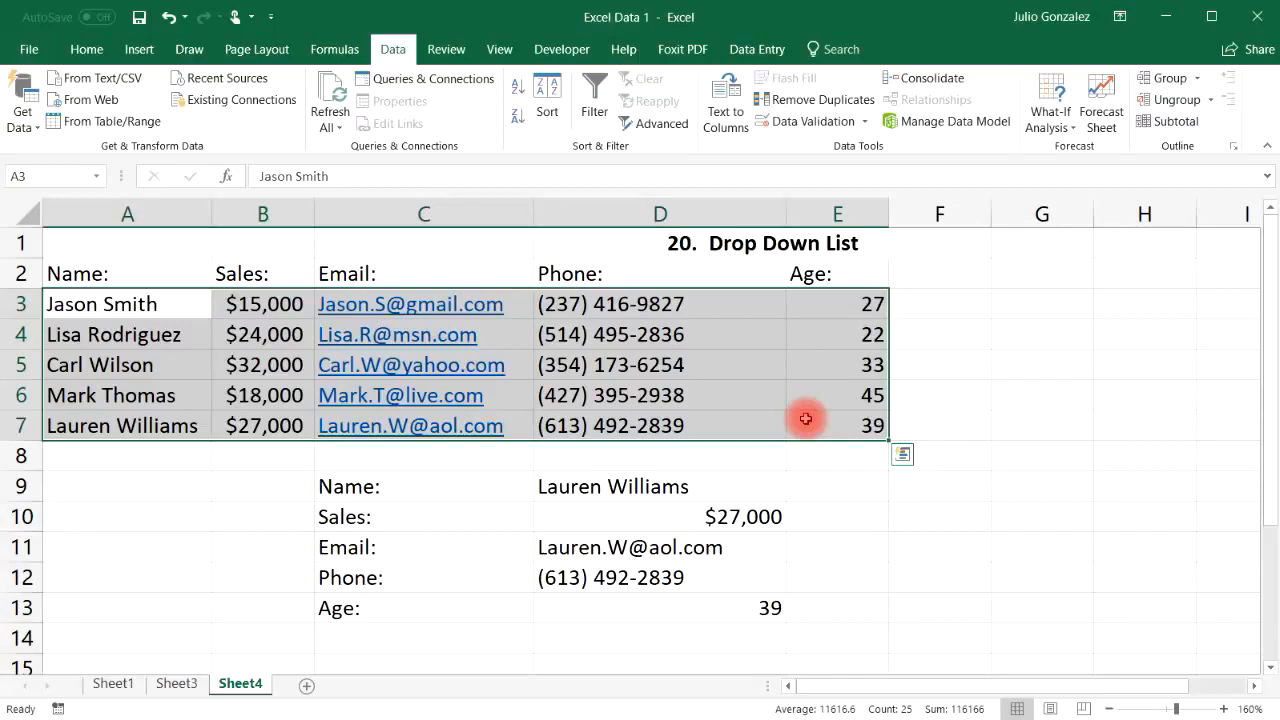
Step: Replace the merged title in row 1 with "21. ShortCut Keys"
{"action": "left_click_drag", "start_coordinate": [397, 486], "coordinate": [646, 610]}
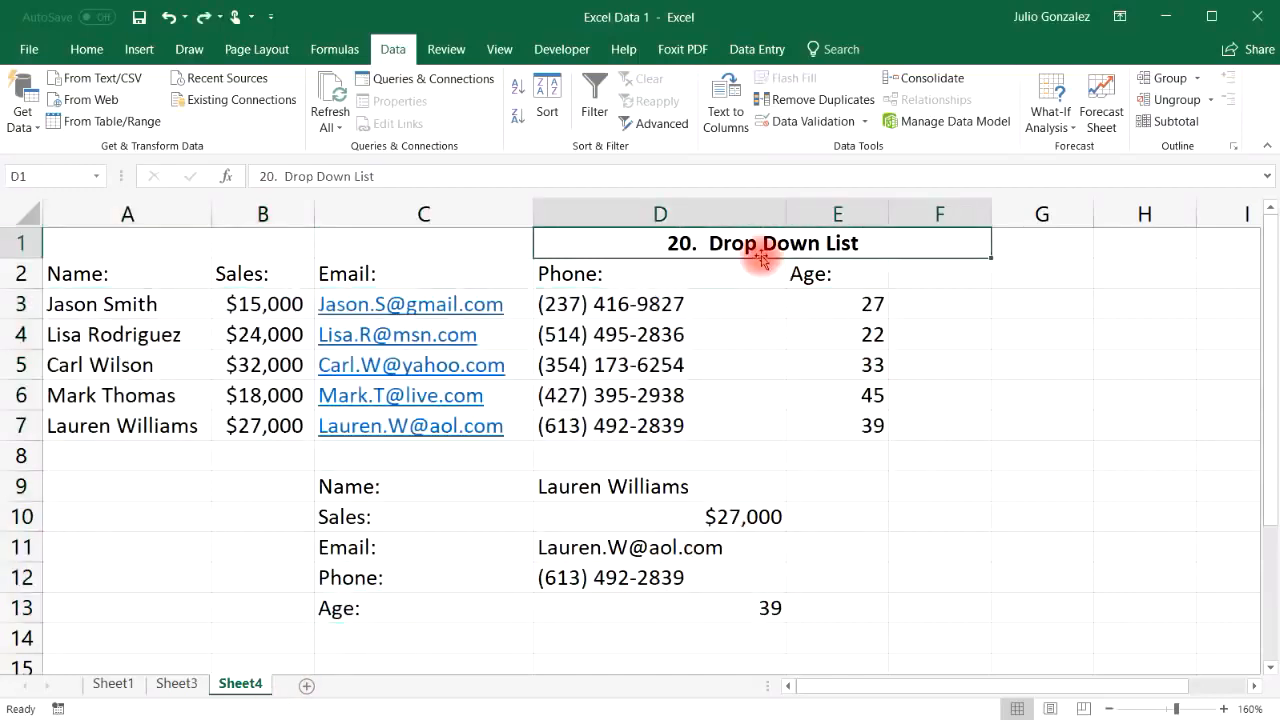
{"action": "left_click", "coordinate": [801, 250]}
{"action": "type", "text": "21"}
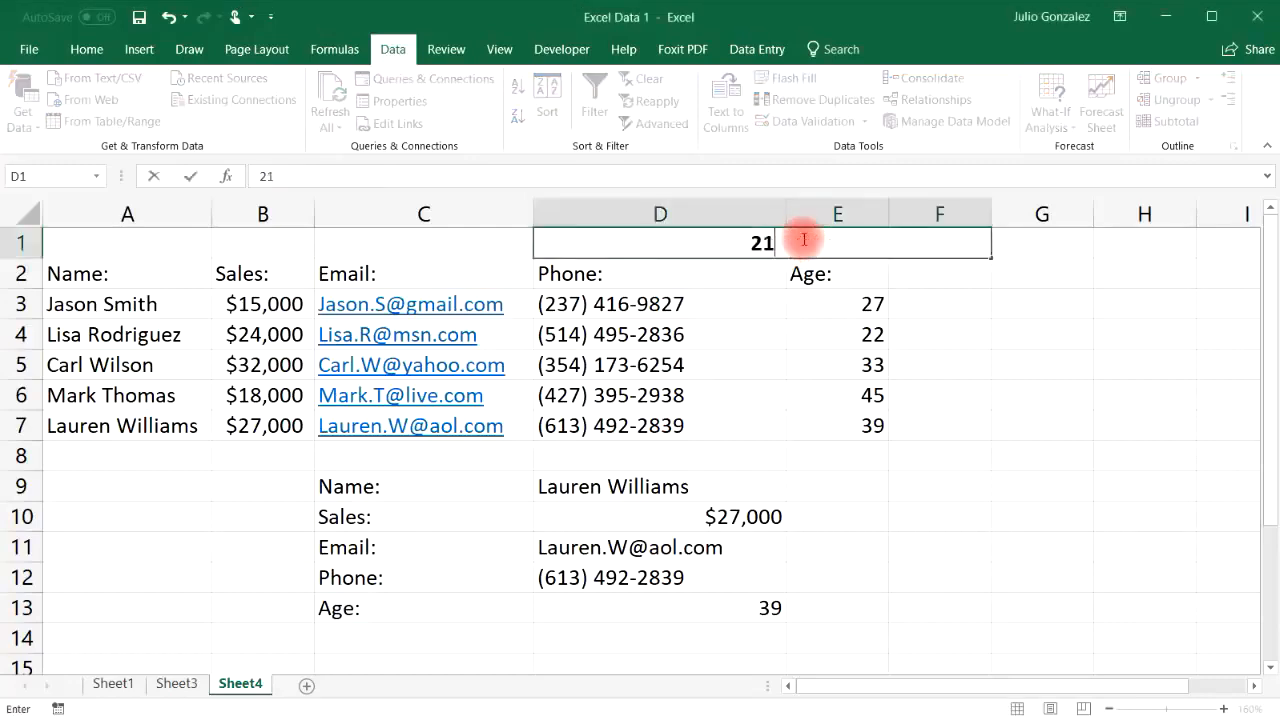
{"action": "type", "text": ".  Shor"}
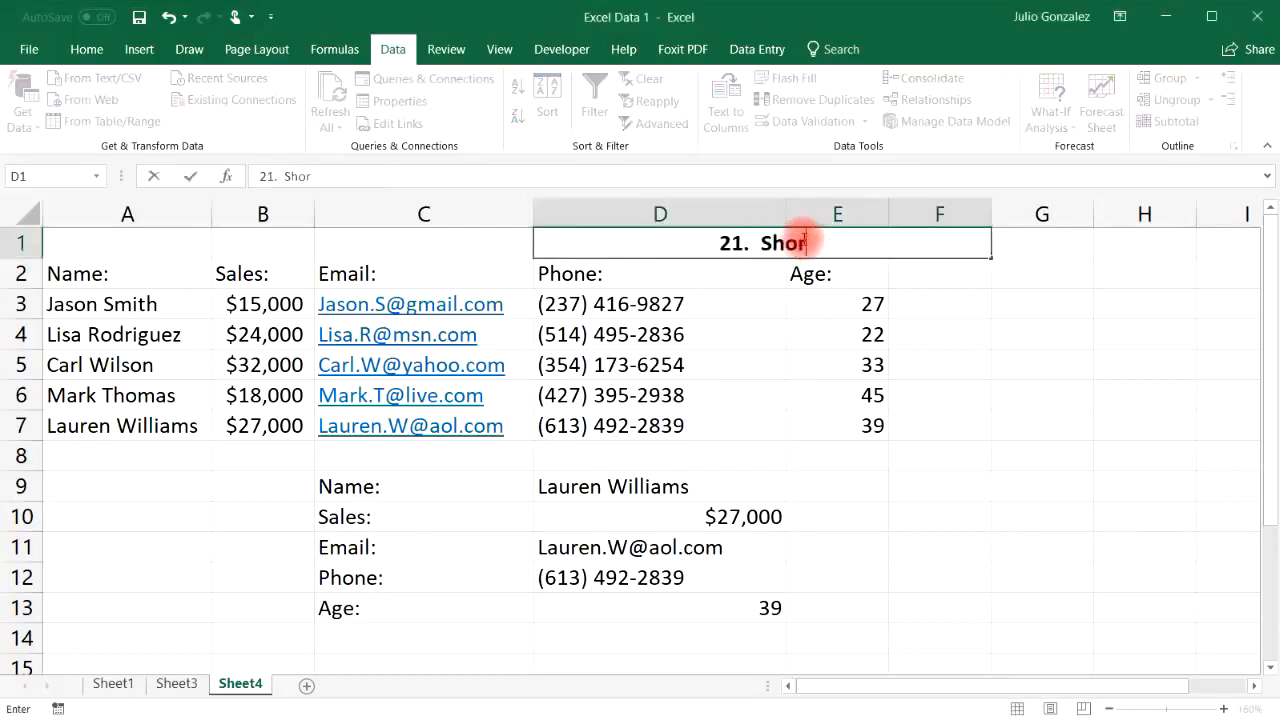
{"action": "type", "text": "tCut K"}
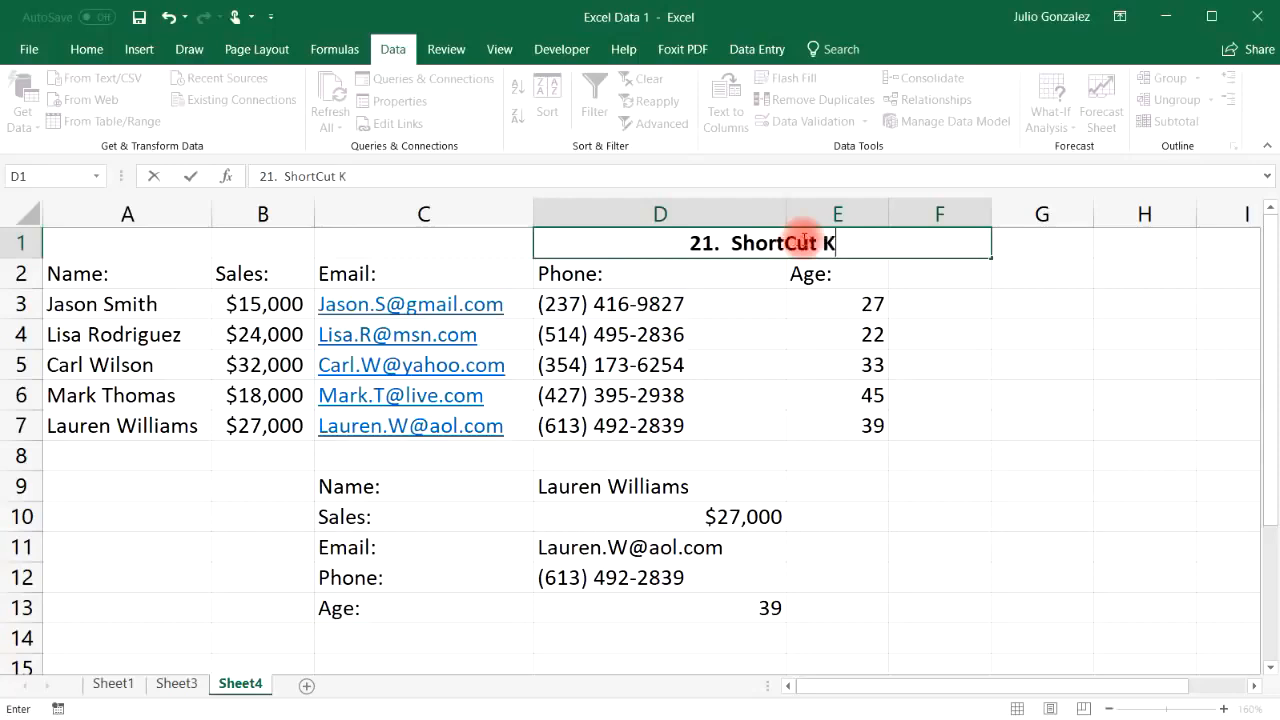
{"action": "type", "text": "eys"}
{"action": "key", "text": "Return"}
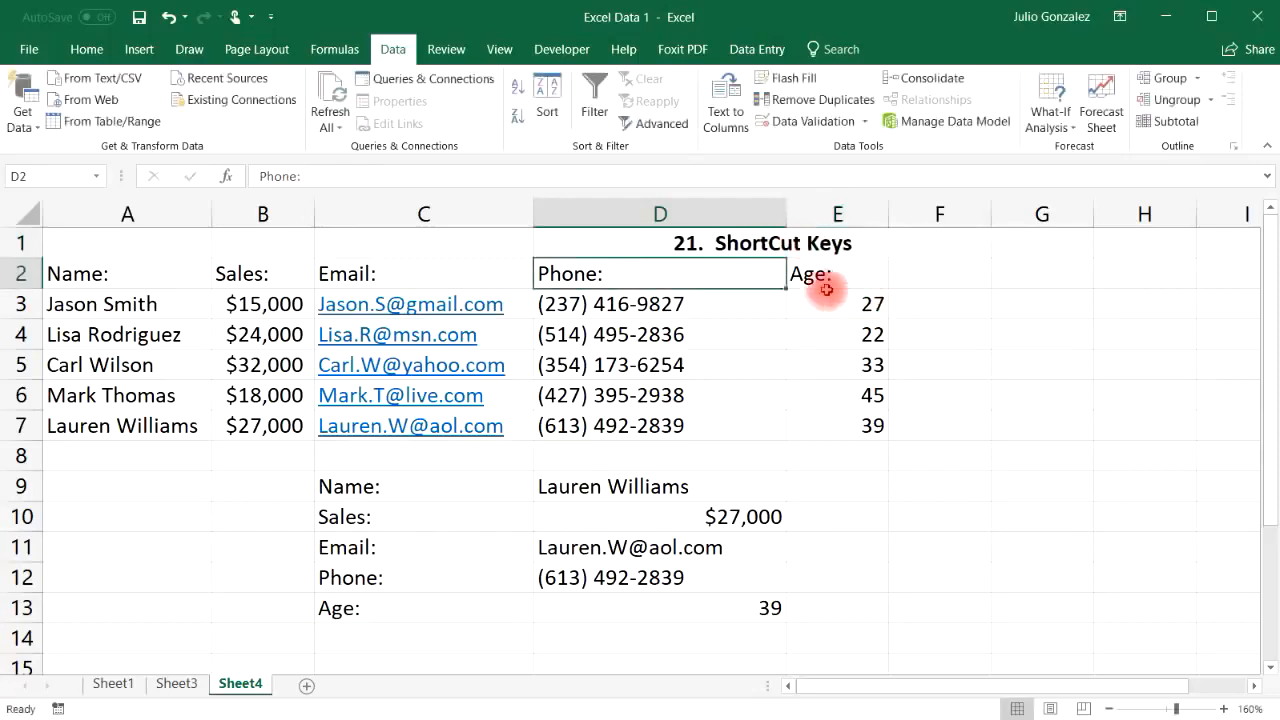
Step: Make the Sales: header in B2 bold, toggling the bold formatting off and on again
{"action": "left_click", "coordinate": [270, 273]}
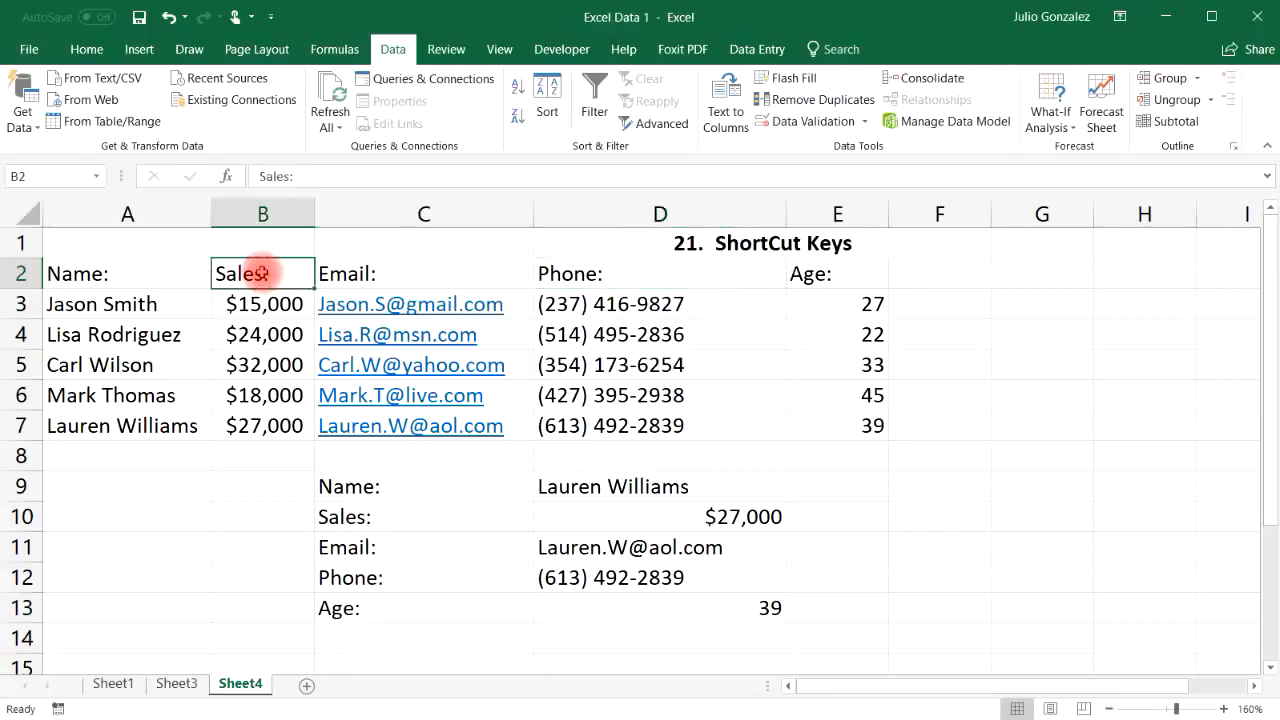
{"action": "left_click", "coordinate": [87, 48]}
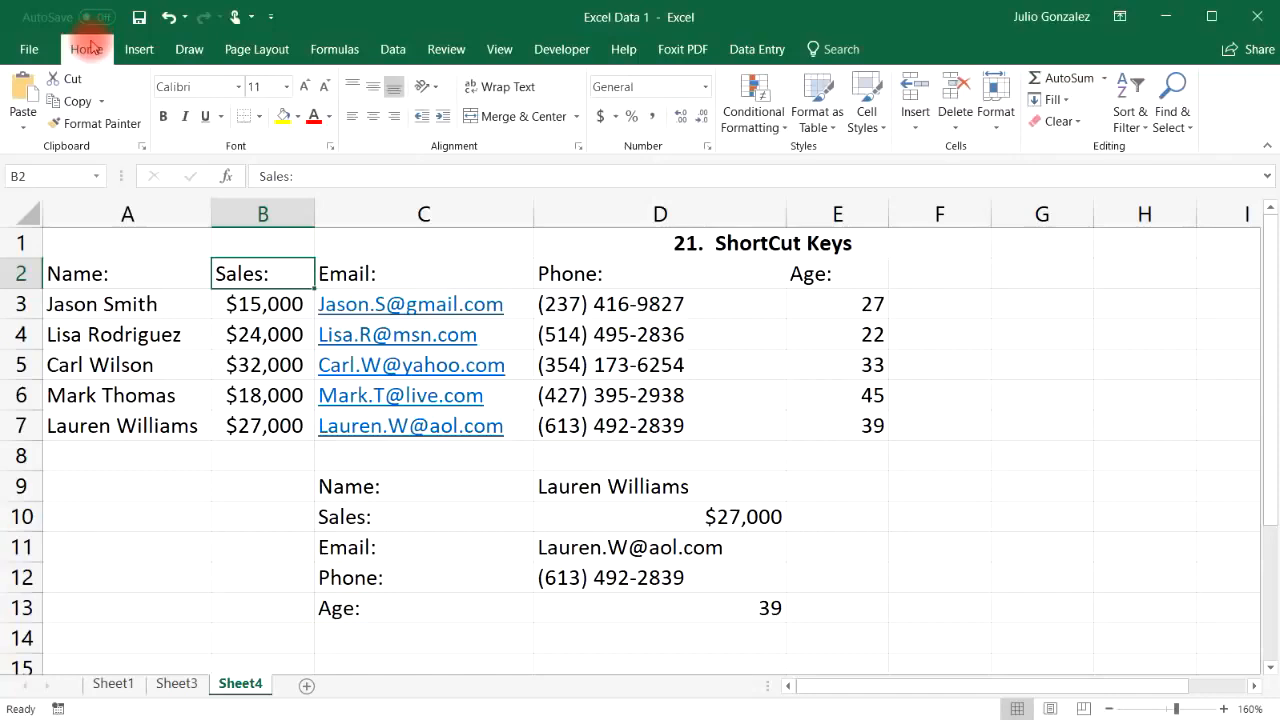
{"action": "left_click", "coordinate": [163, 116]}
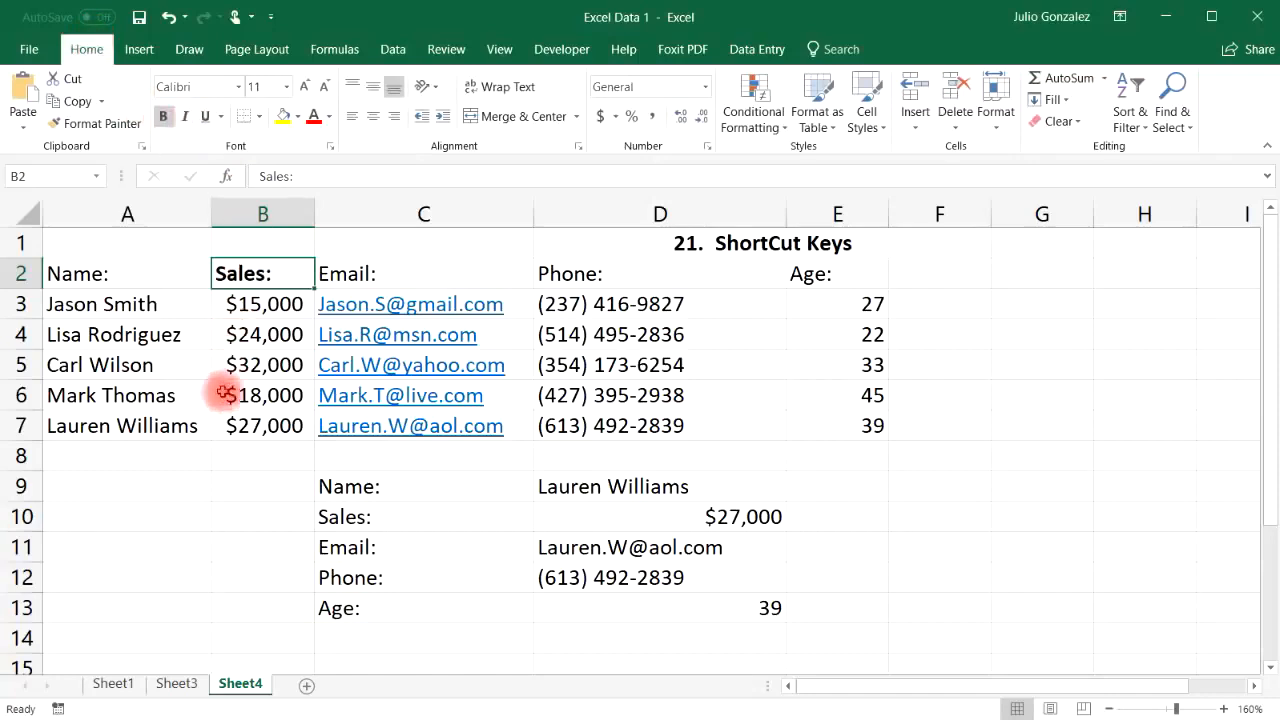
{"action": "left_click", "coordinate": [163, 116]}
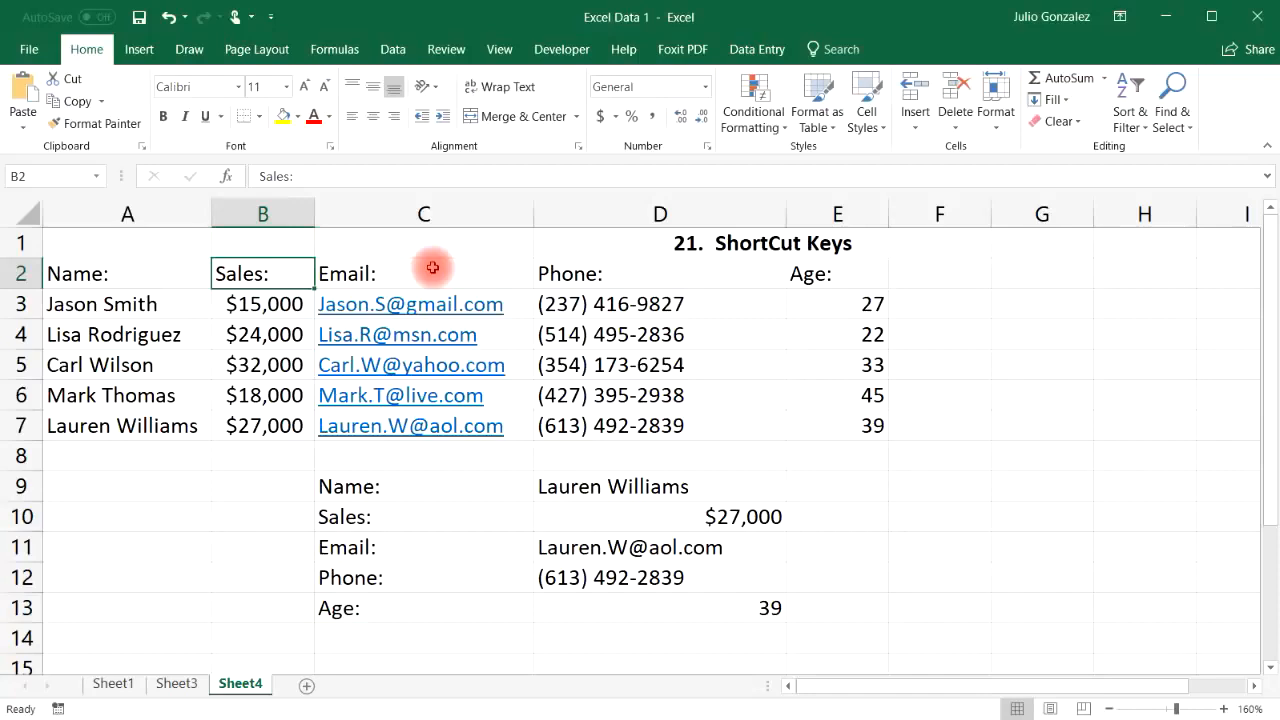
{"action": "key", "text": "ctrl+b"}
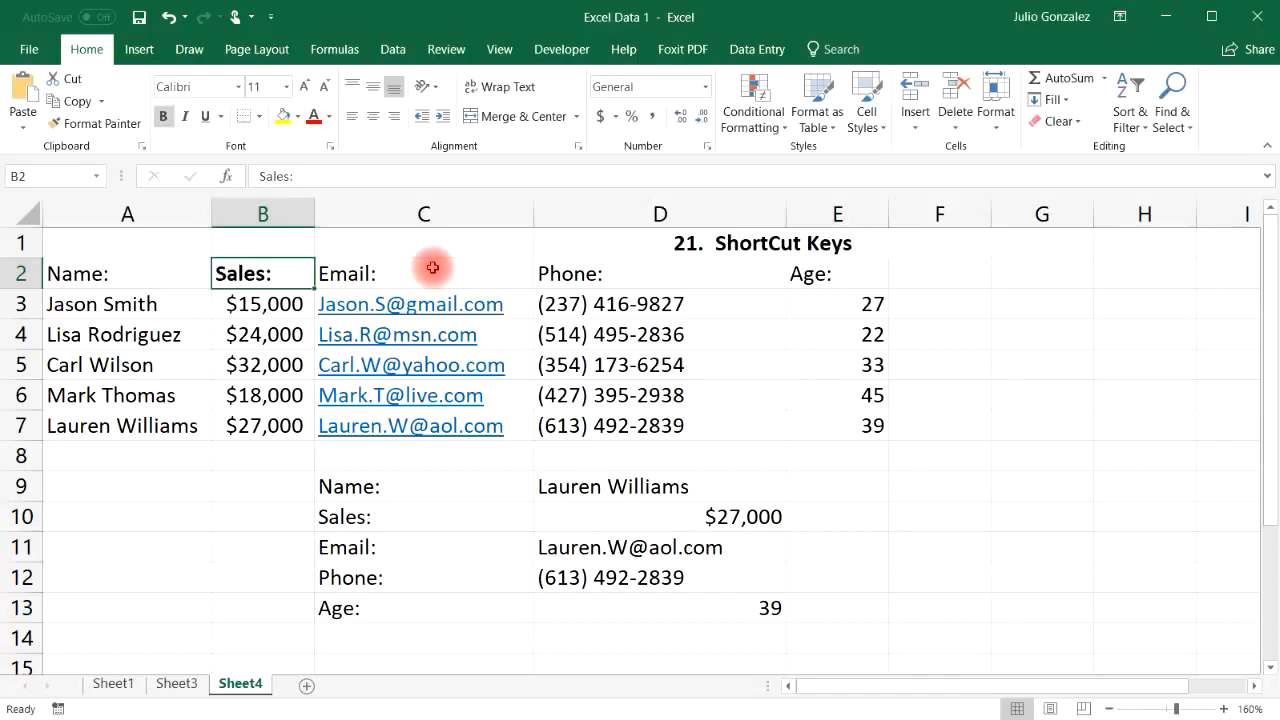
Step: Try bold on the Email: header in C2 and format the header as italic instead
{"action": "left_click", "coordinate": [432, 267]}
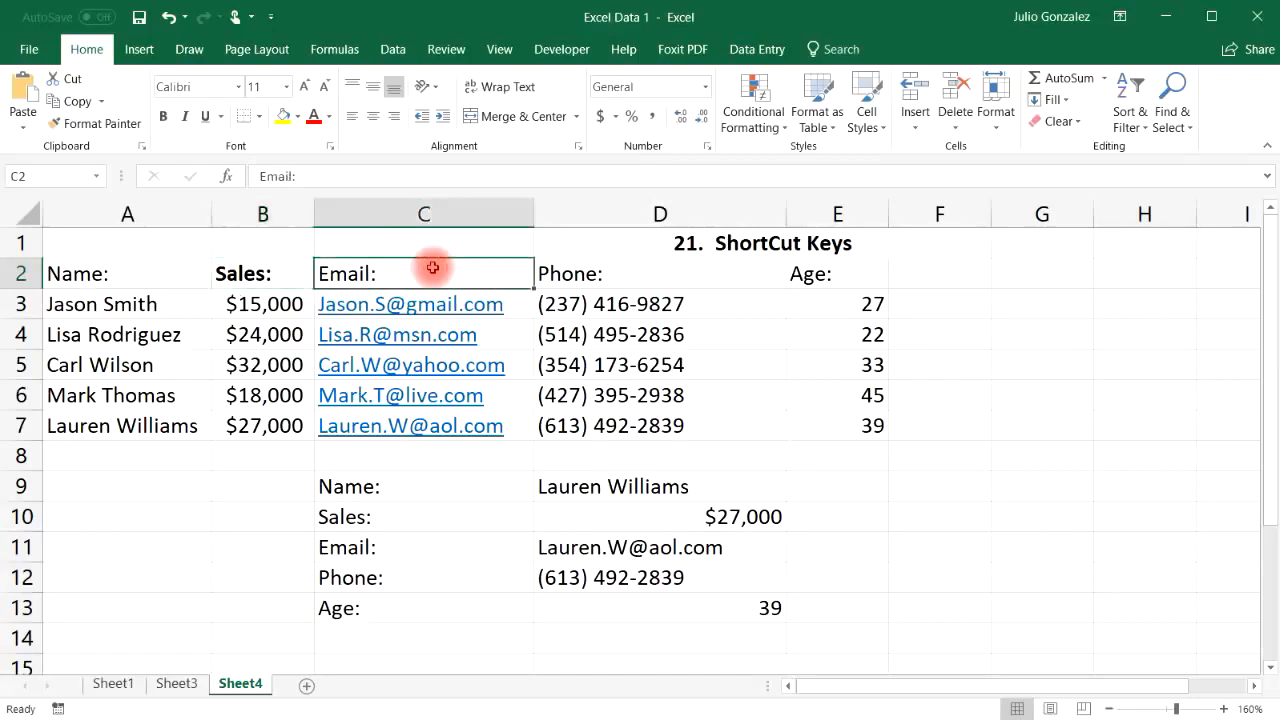
{"action": "key", "text": "ctrl+b"}
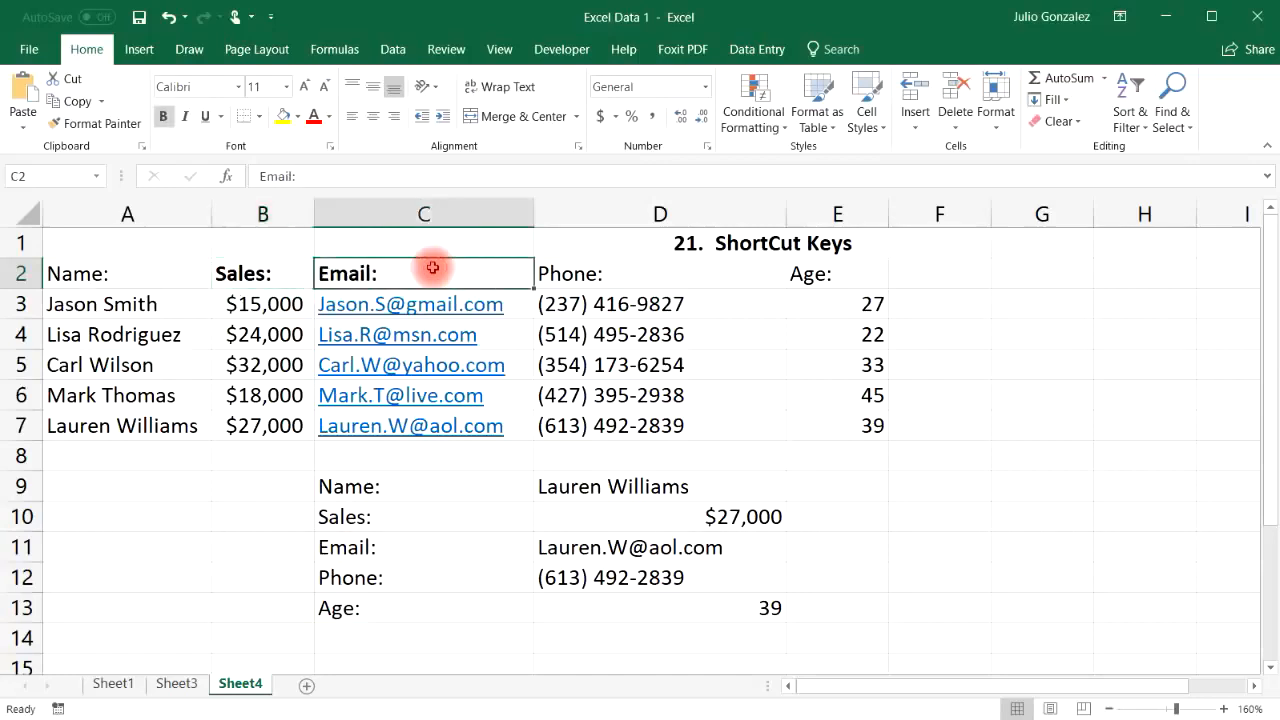
{"action": "key", "text": "ctrl+b"}
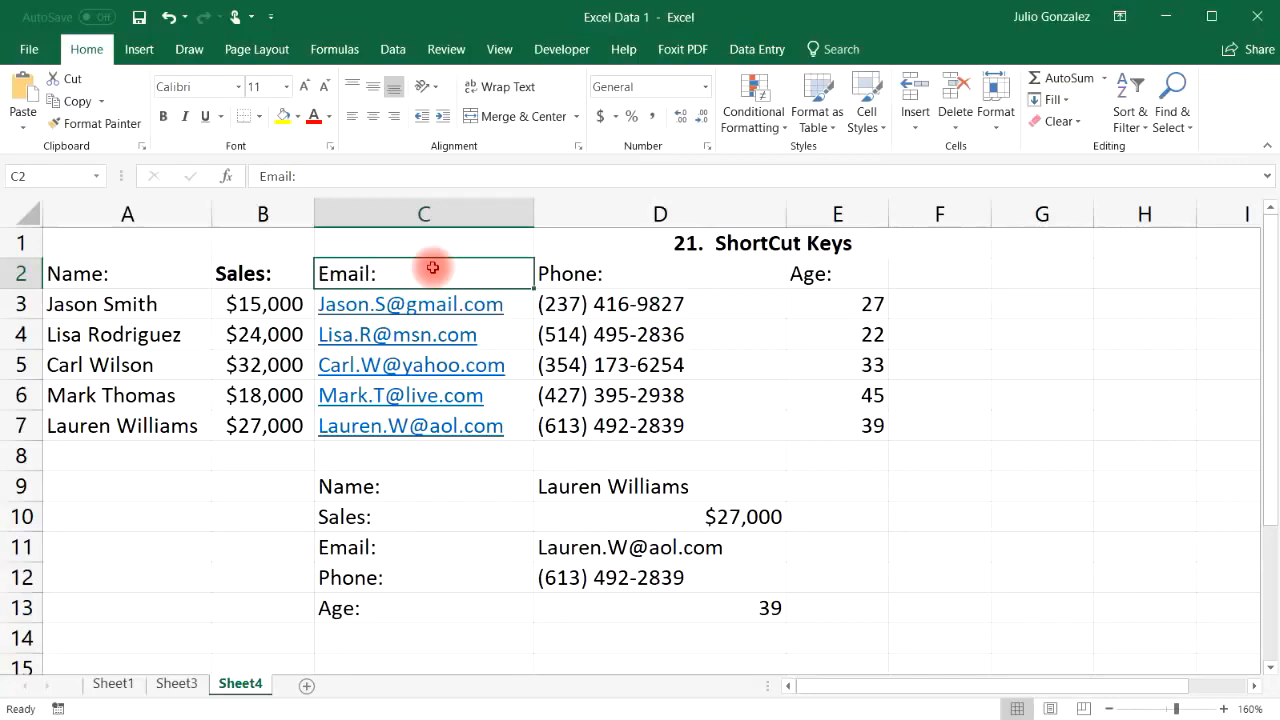
{"action": "left_click", "coordinate": [184, 116]}
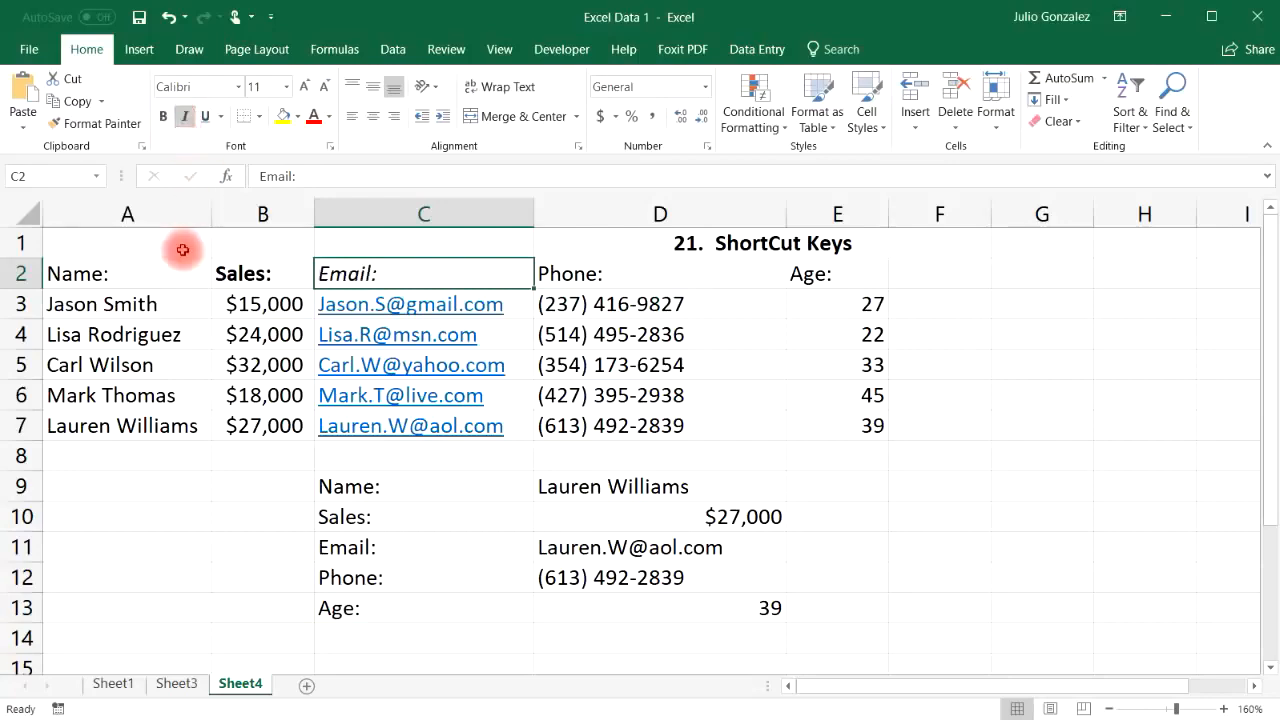
{"action": "left_click", "coordinate": [184, 116]}
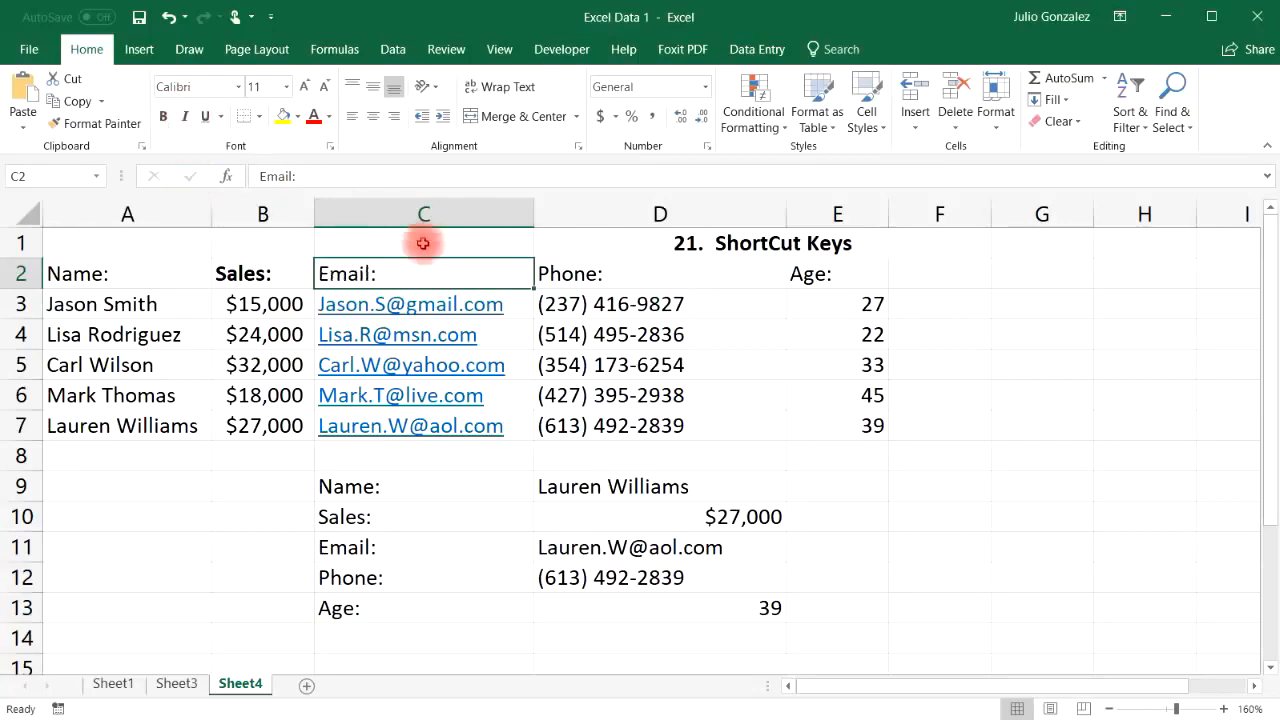
{"action": "key", "text": "ctrl+i"}
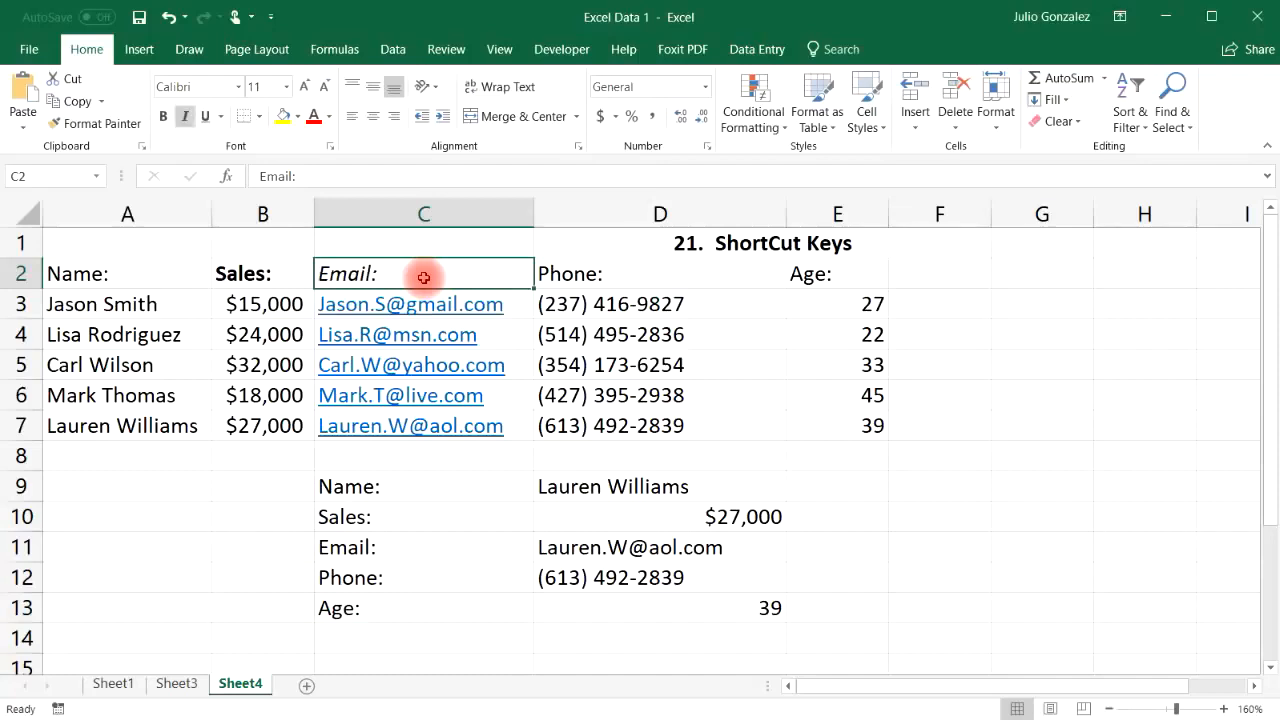
Step: Underline the Phone: header in D2 and strike through the Age: header in E2
{"action": "left_click", "coordinate": [566, 273]}
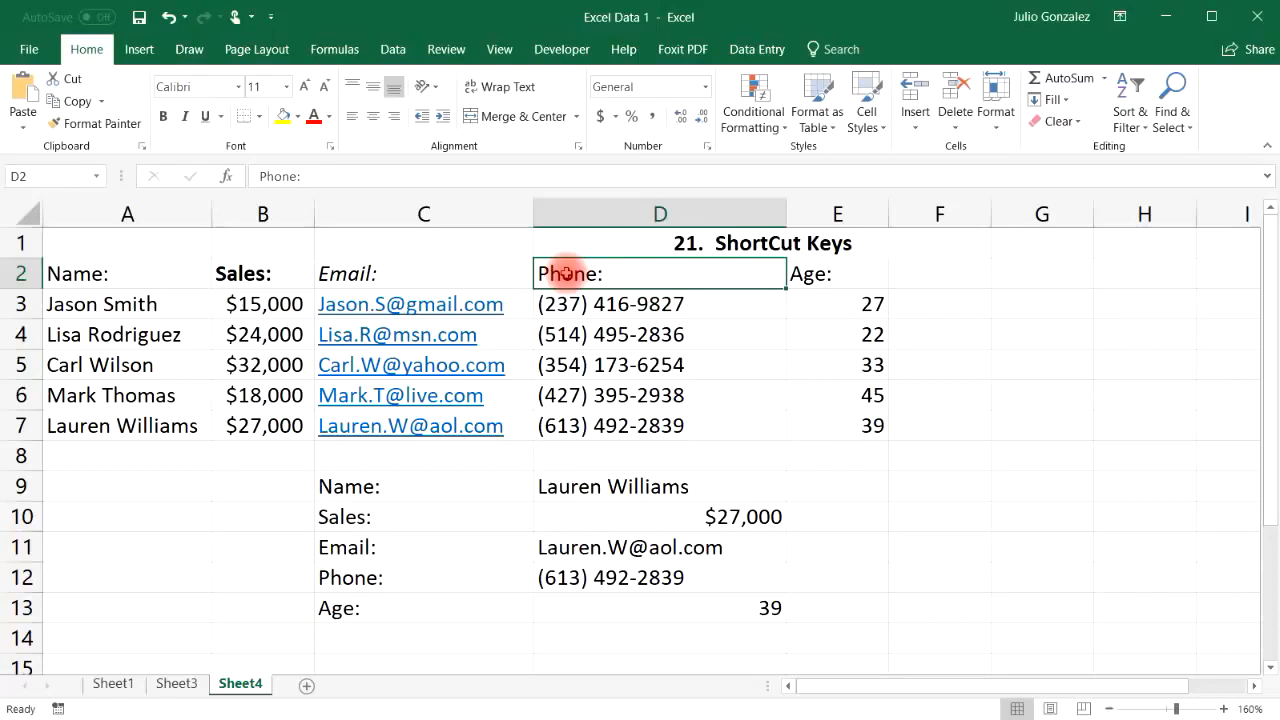
{"action": "key", "text": "ctrl+u"}
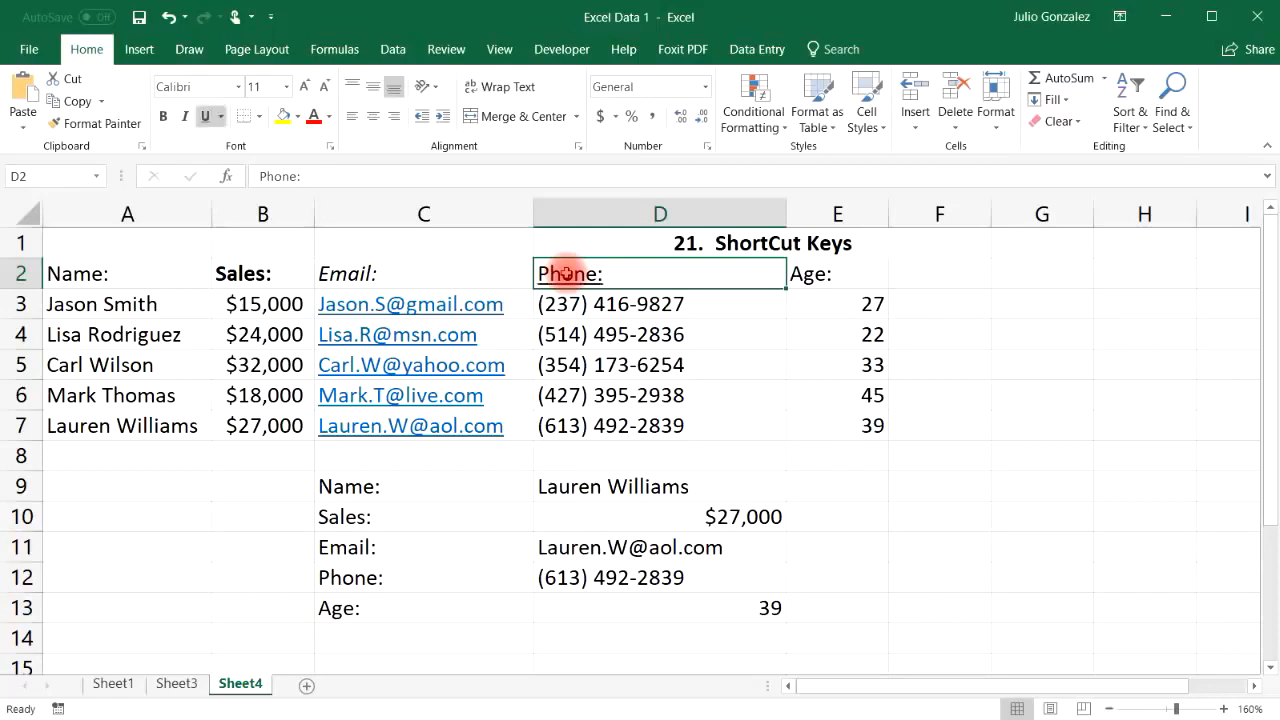
{"action": "left_click", "coordinate": [857, 277]}
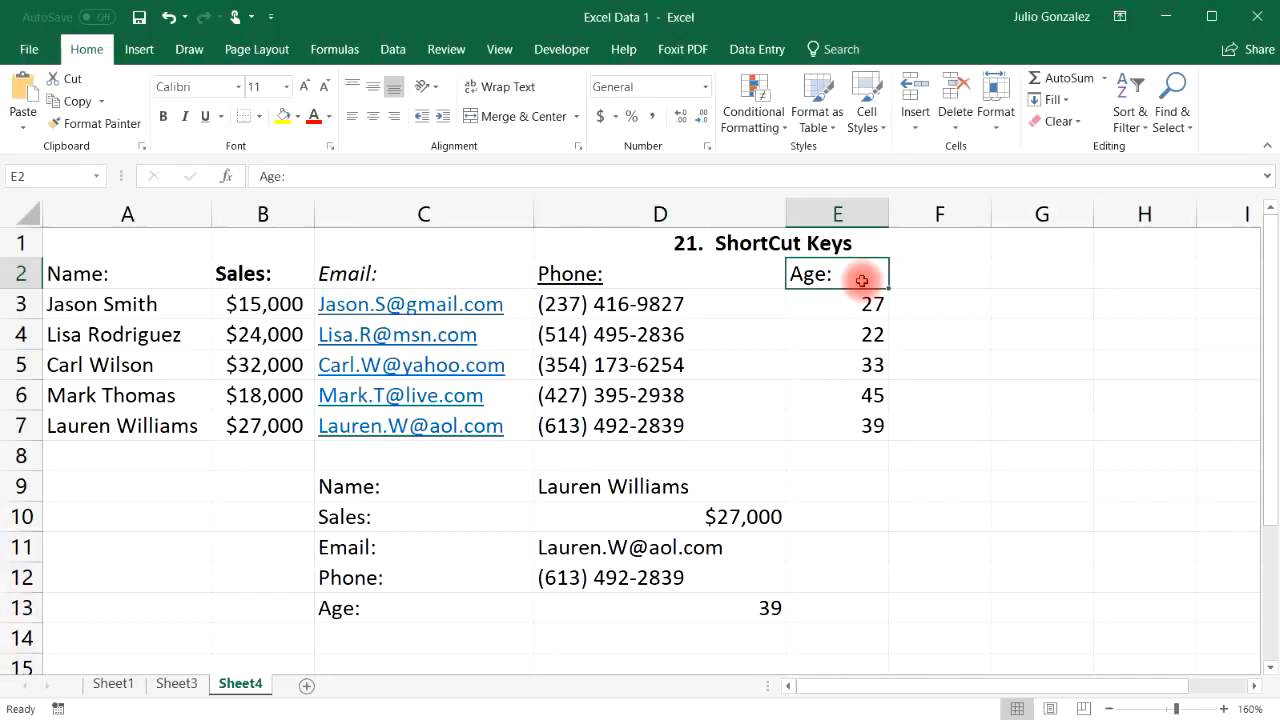
{"action": "key", "text": "ctrl+5"}
Step: Strike through the name in A6
{"action": "left_click", "coordinate": [120, 270]}
{"action": "left_click", "coordinate": [121, 398]}
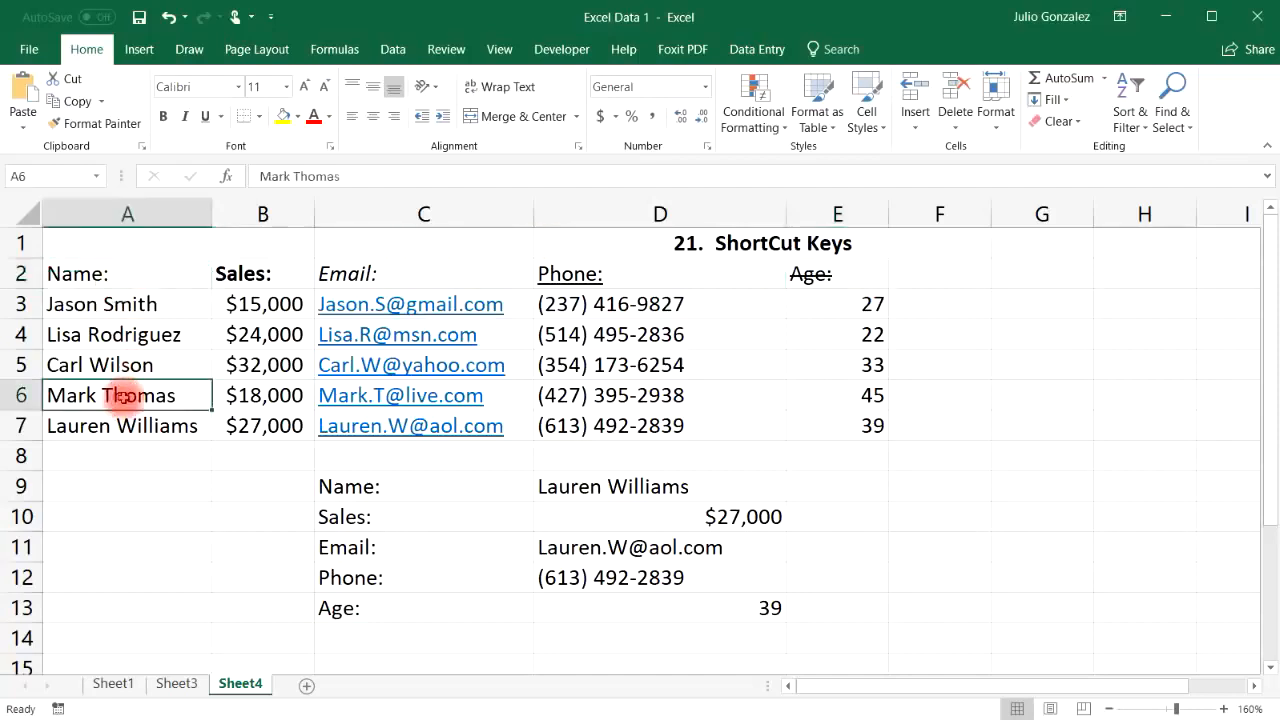
{"action": "key", "text": "ctrl+5"}
{"action": "left_click", "coordinate": [132, 458]}
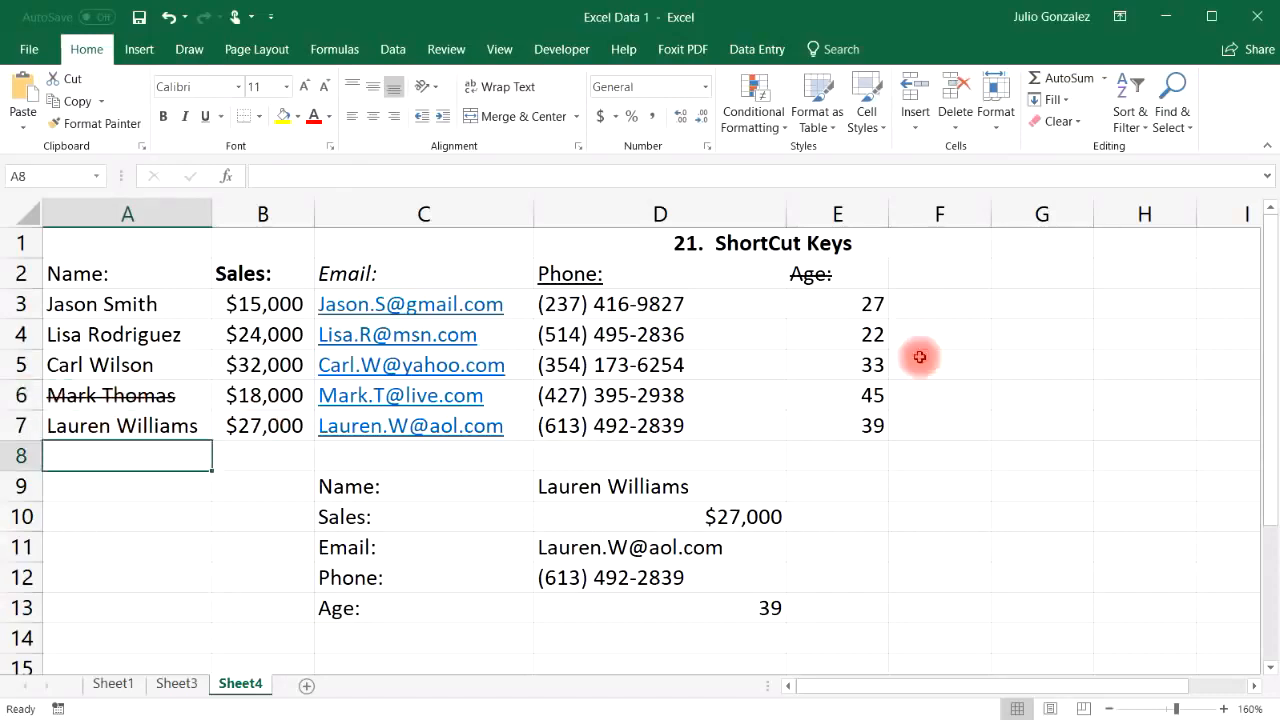
Step: Replace the merged title in row 1 with "22. Insert Line Break"
{"action": "left_click", "coordinate": [798, 244]}
{"action": "type", "text": "22.  Insert Line Brea"}
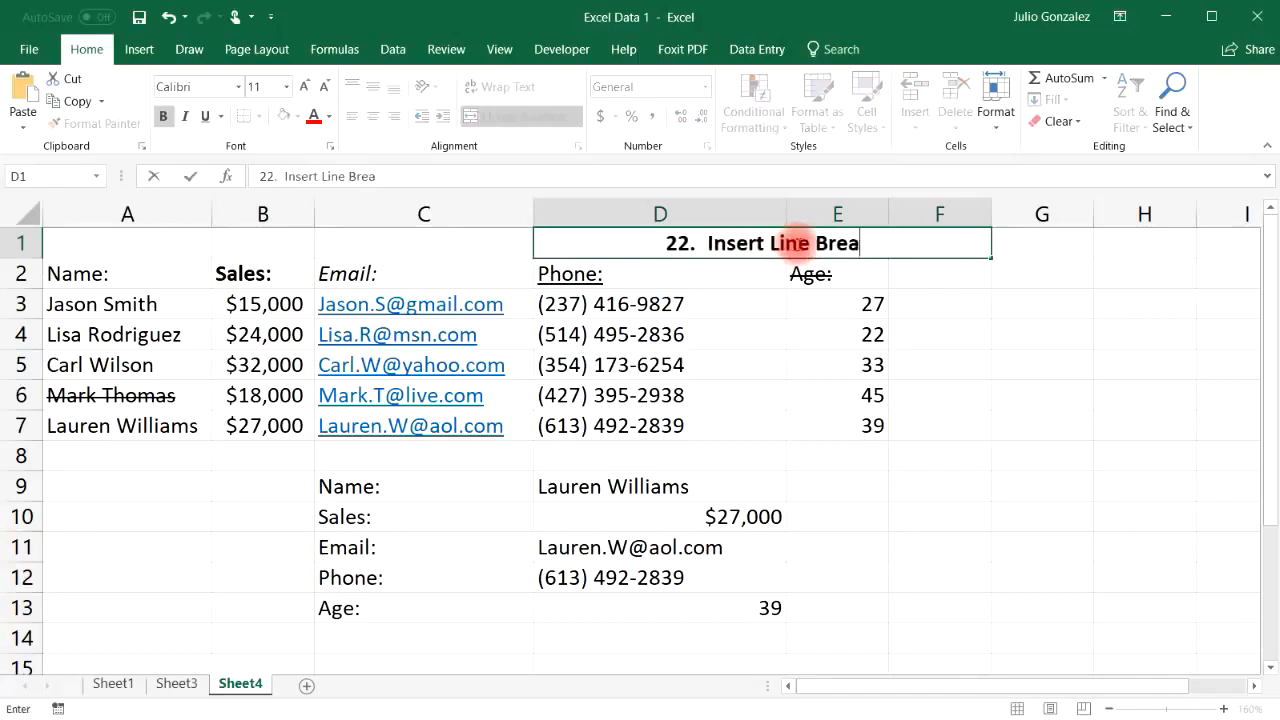
{"action": "type", "text": "k"}
{"action": "key", "text": "Return"}
Step: Try splitting the name from A3 over two cells, first name in A9 and last name in A10, and clear A10
{"action": "left_click", "coordinate": [47, 483]}
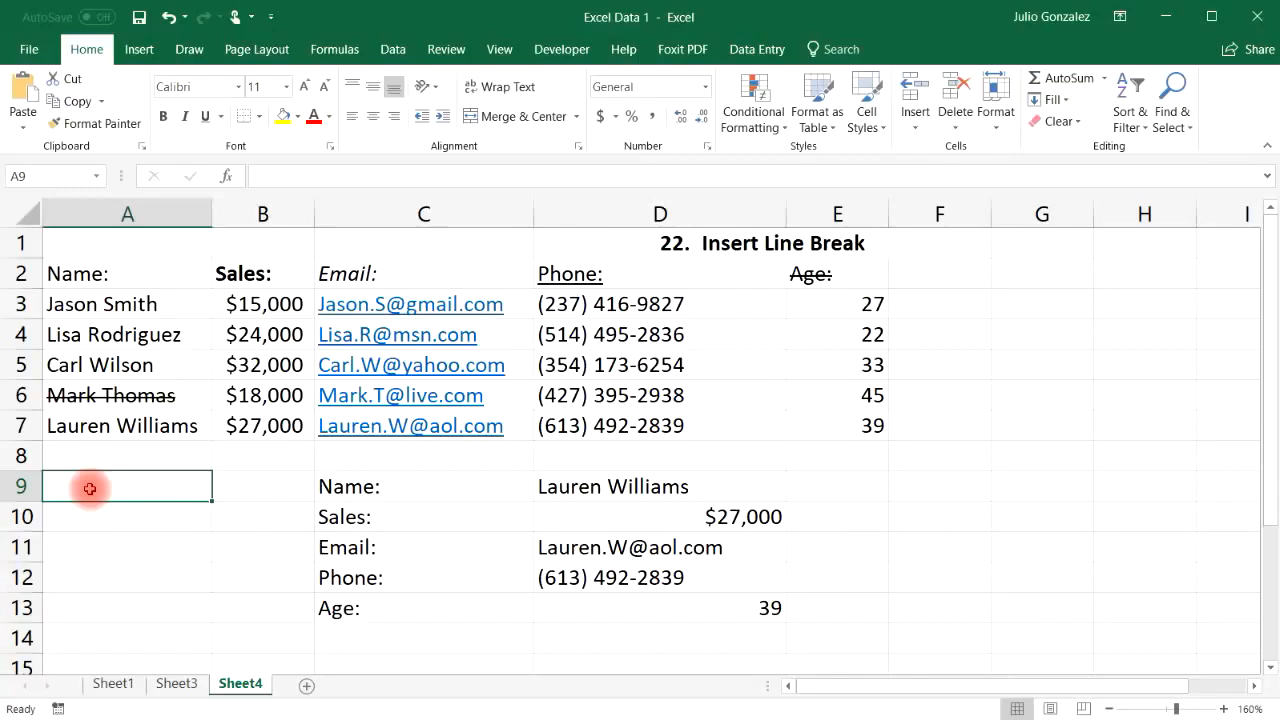
{"action": "type", "text": "Jason"}
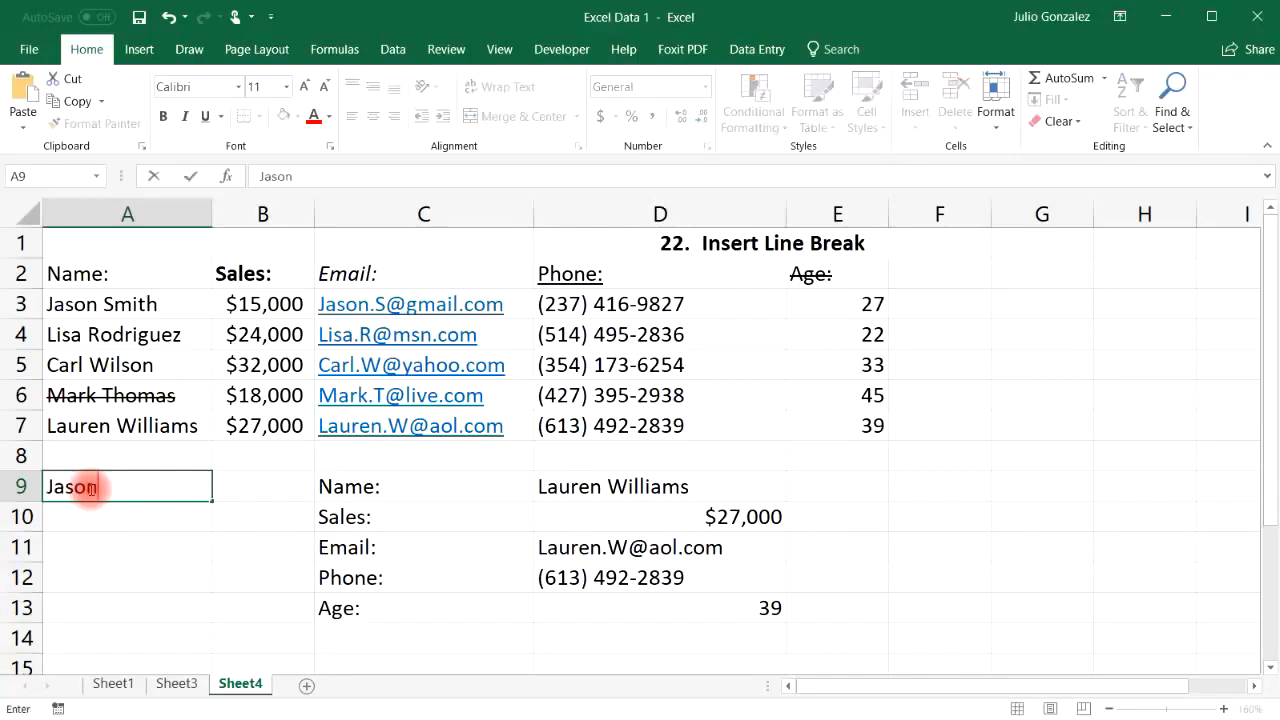
{"action": "key", "text": "Return"}
{"action": "type", "text": "Smith"}
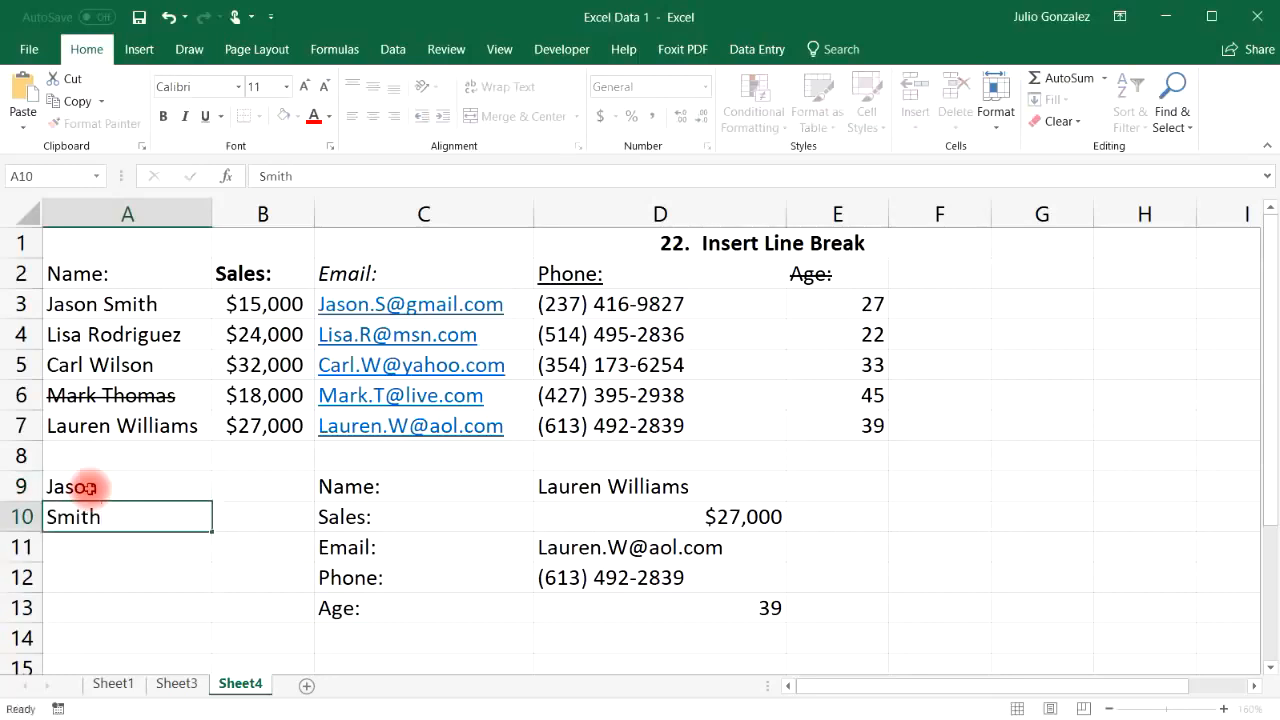
{"action": "key", "text": "Return"}
{"action": "key", "text": "Up"}
{"action": "key", "text": "Delete"}
Step: Enter the first and last name from A3 in A9, separated by a line break within the cell
{"action": "left_click", "coordinate": [90, 488]}
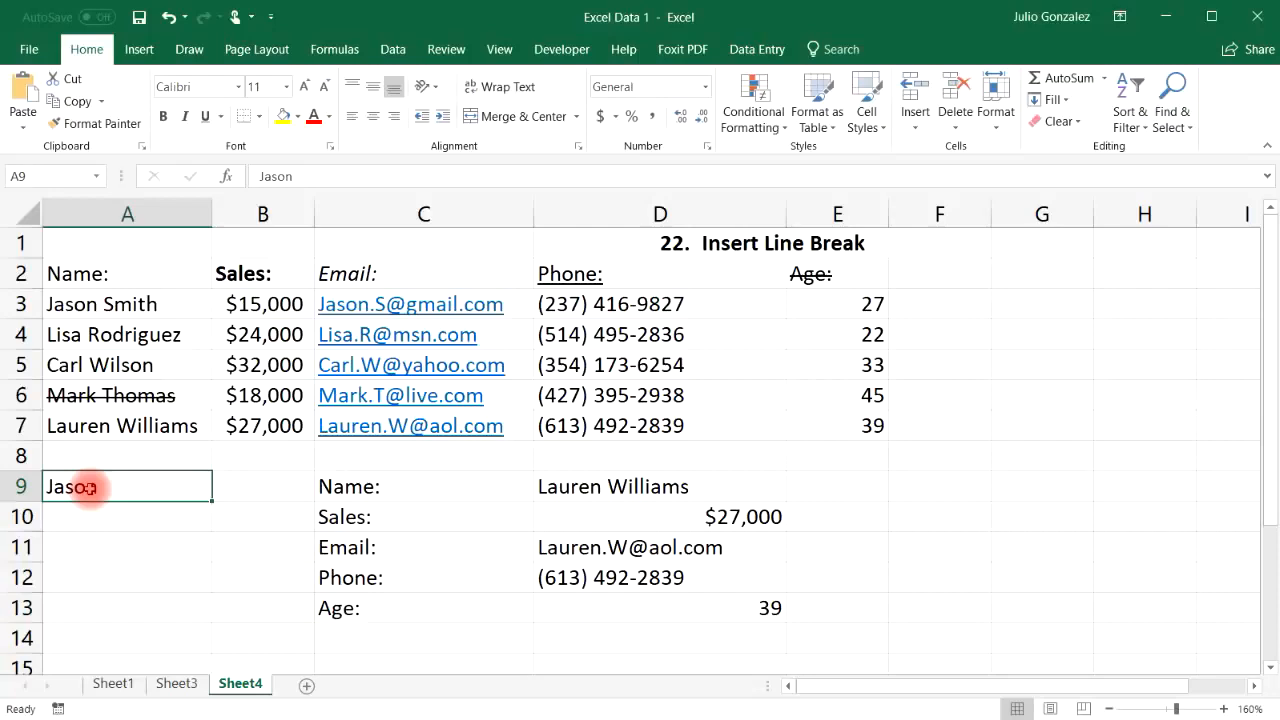
{"action": "type", "text": "Jason"}
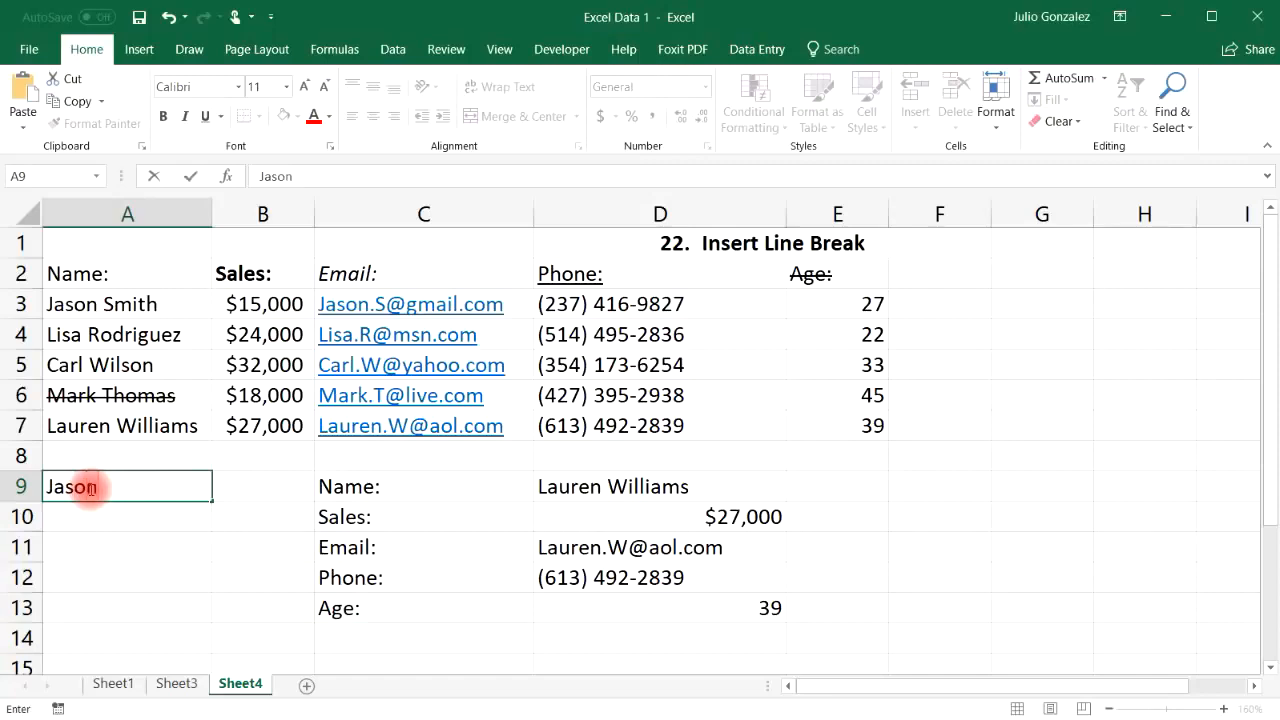
{"action": "key", "text": "alt"}
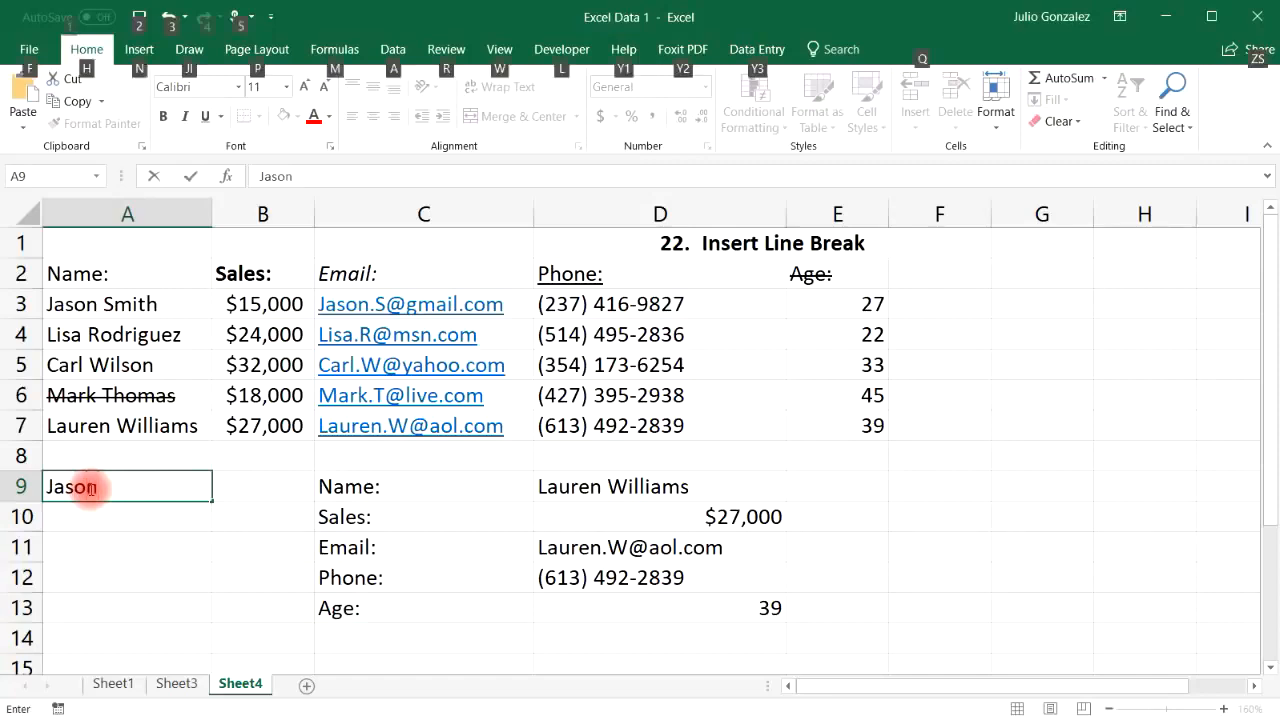
{"action": "key", "text": "alt+Return"}
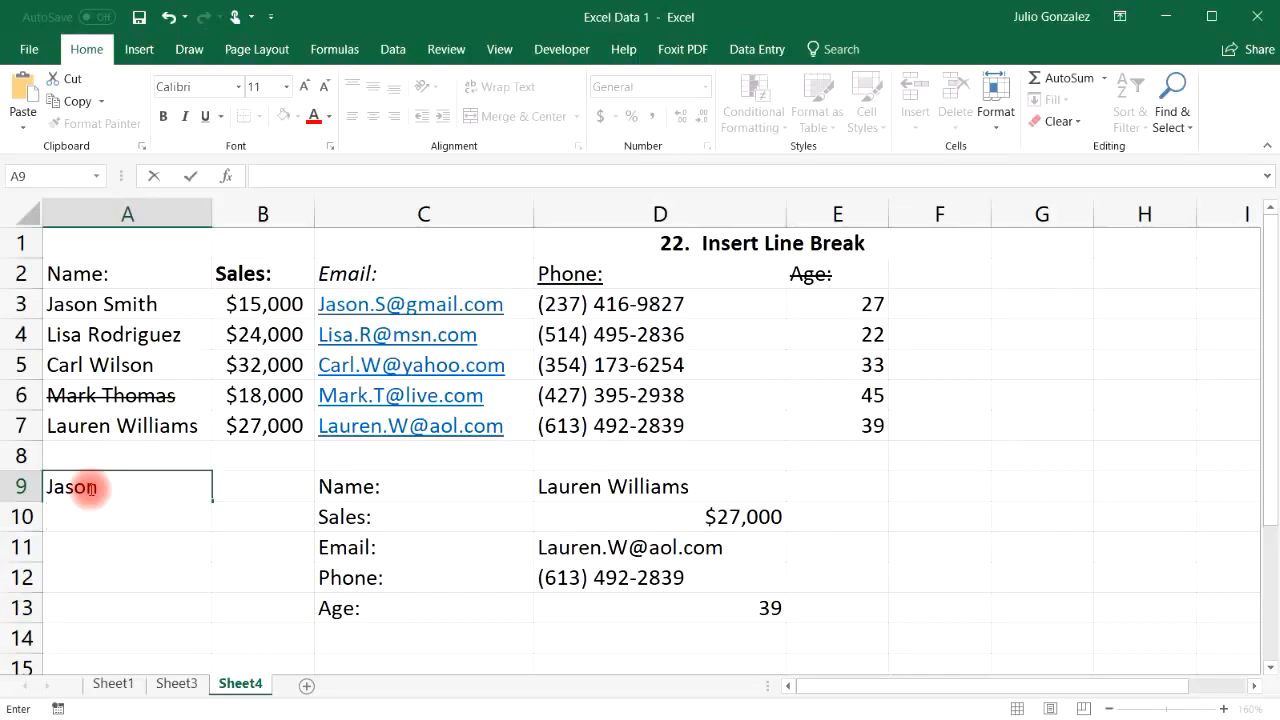
{"action": "type", "text": "Smith"}
{"action": "key", "text": "Return"}
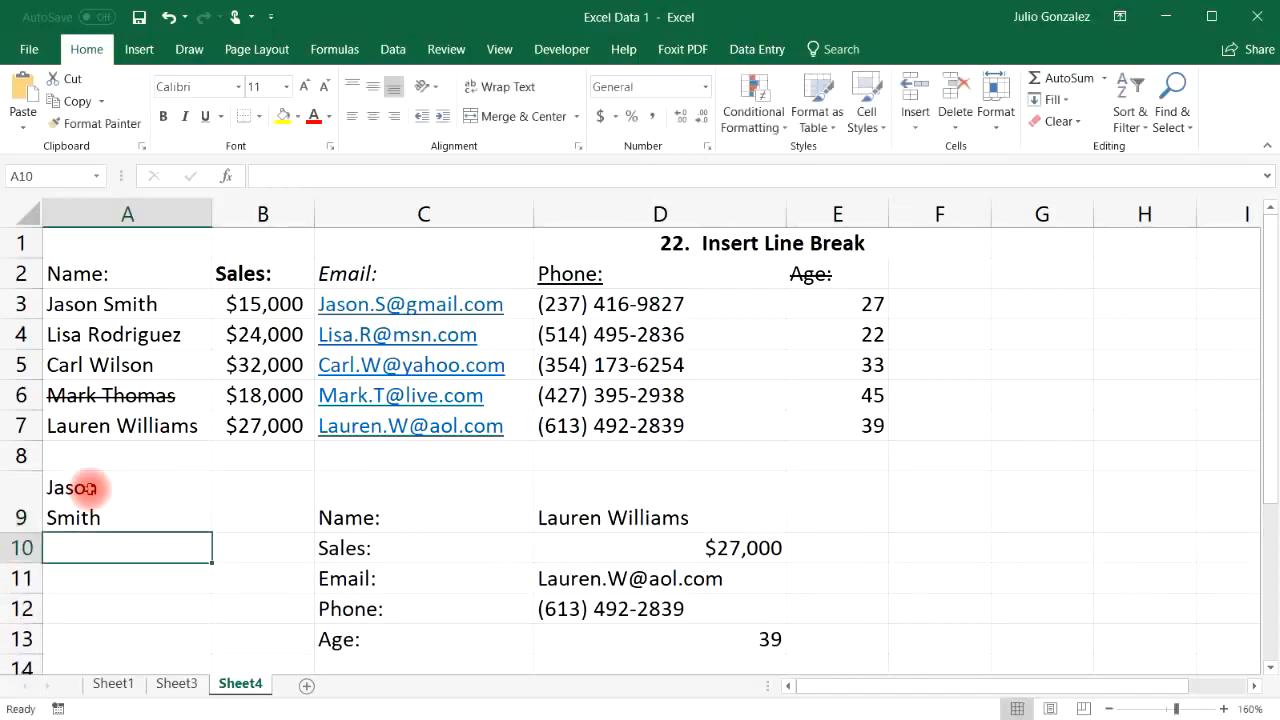
{"action": "left_click", "coordinate": [97, 489]}
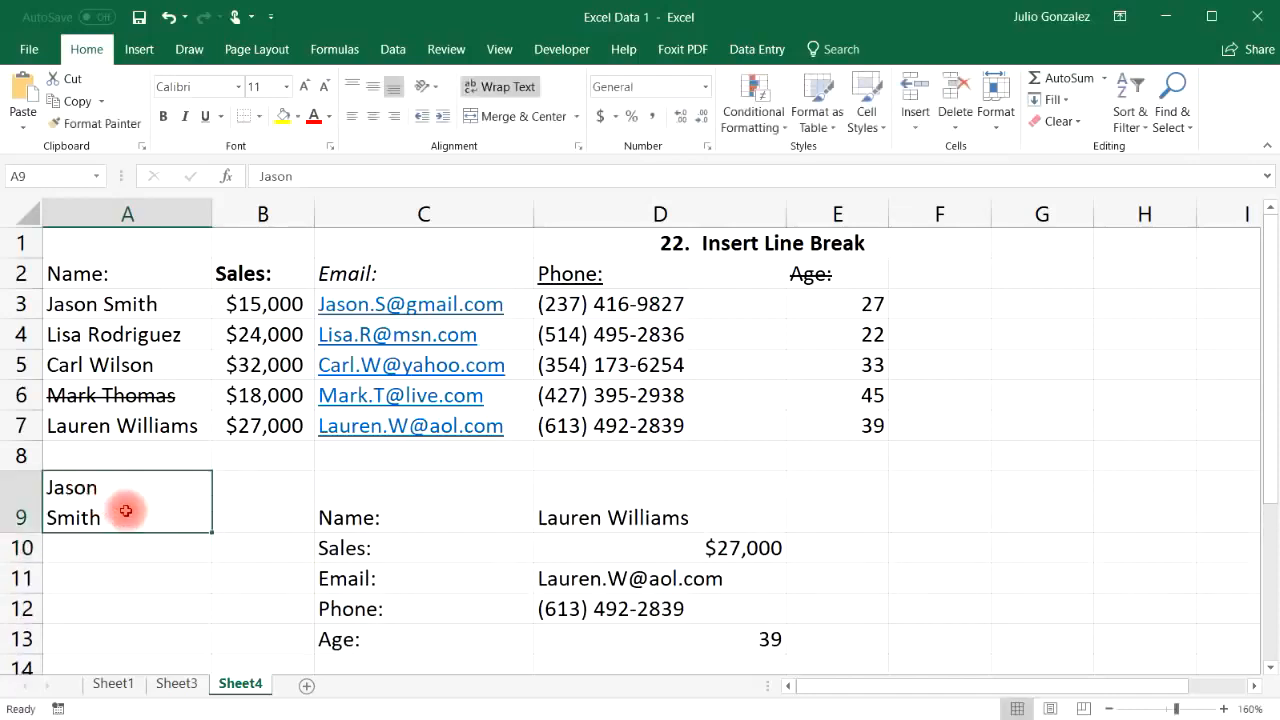
Step: Enter the first and last name from A4 in F9 on two lines within the same cell
{"action": "left_click", "coordinate": [932, 502]}
{"action": "type", "text": "Lisa"}
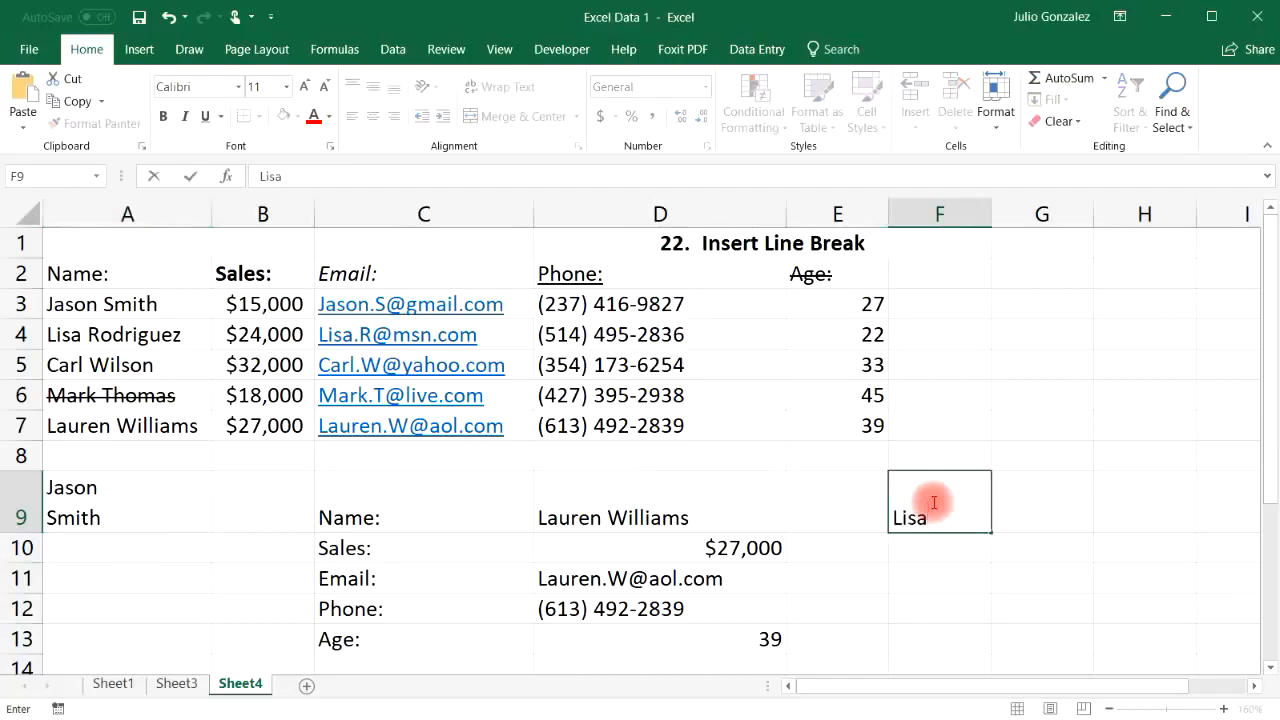
{"action": "key", "text": "alt"}
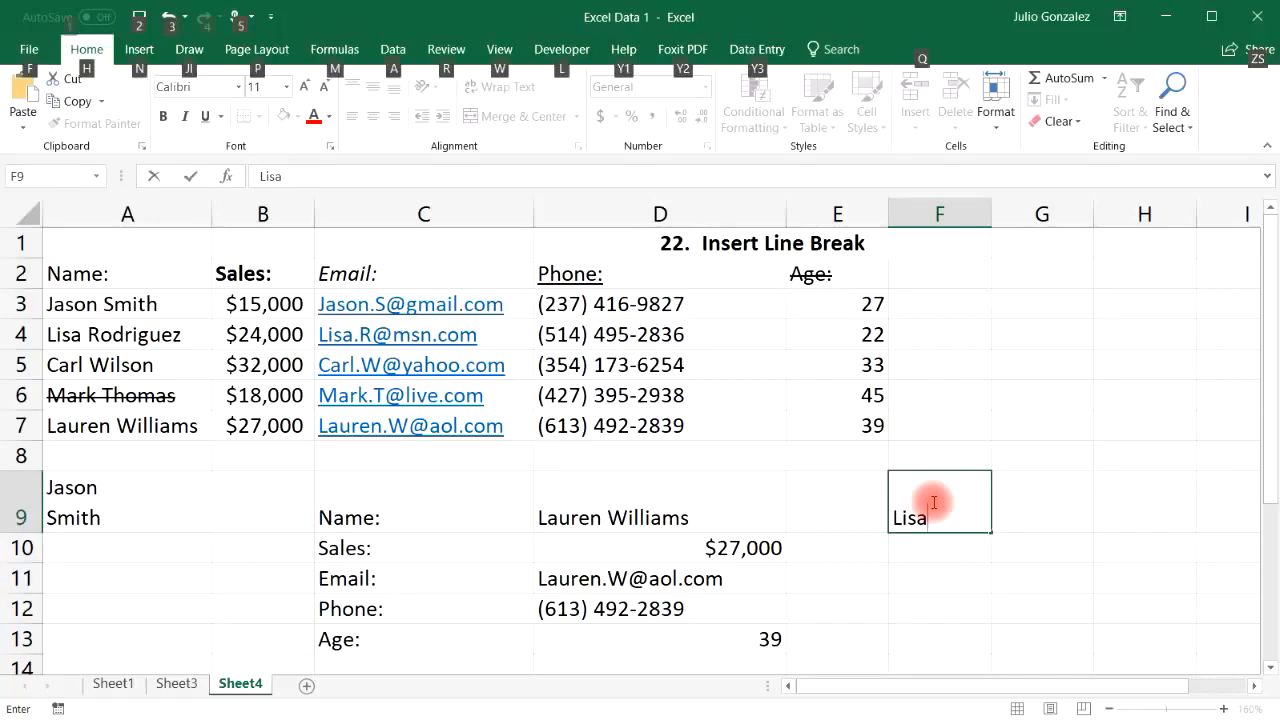
{"action": "key", "text": "alt+Return"}
{"action": "type", "text": "Rod"}
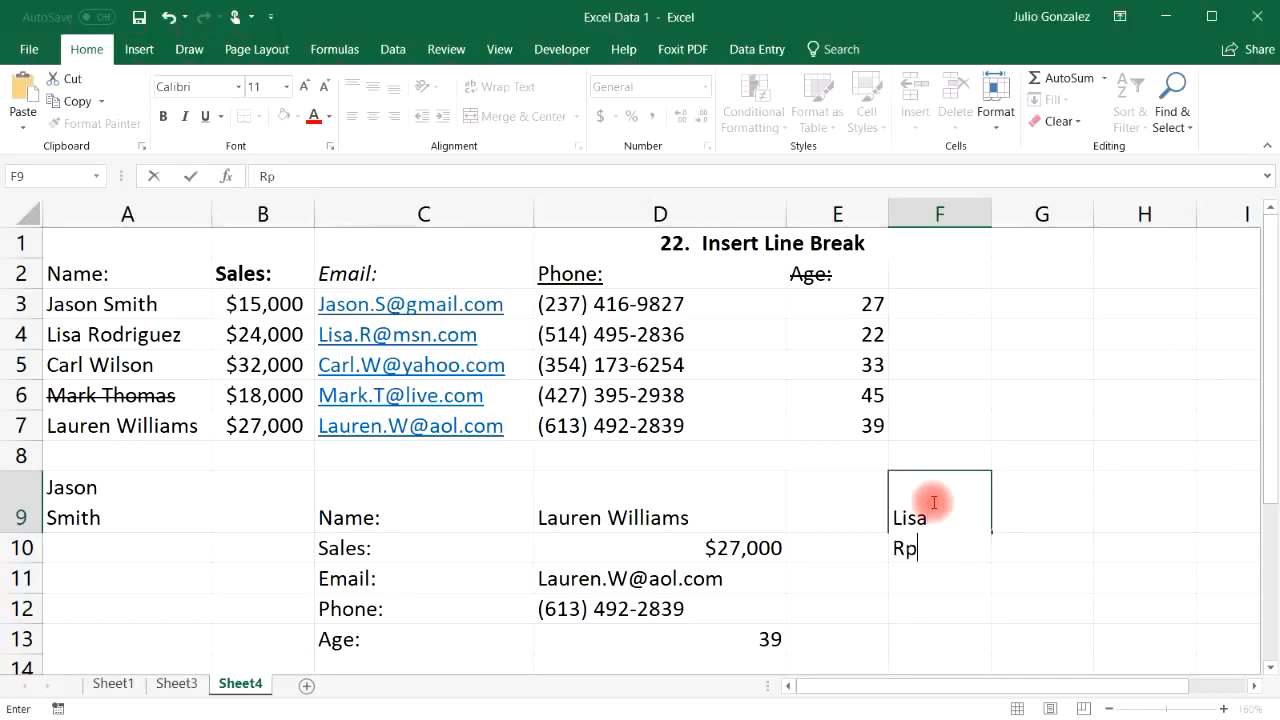
{"action": "key", "text": "BackSpace"}
{"action": "key", "text": "BackSpace"}
{"action": "type", "text": "odriguez"}
{"action": "key", "text": "Return"}
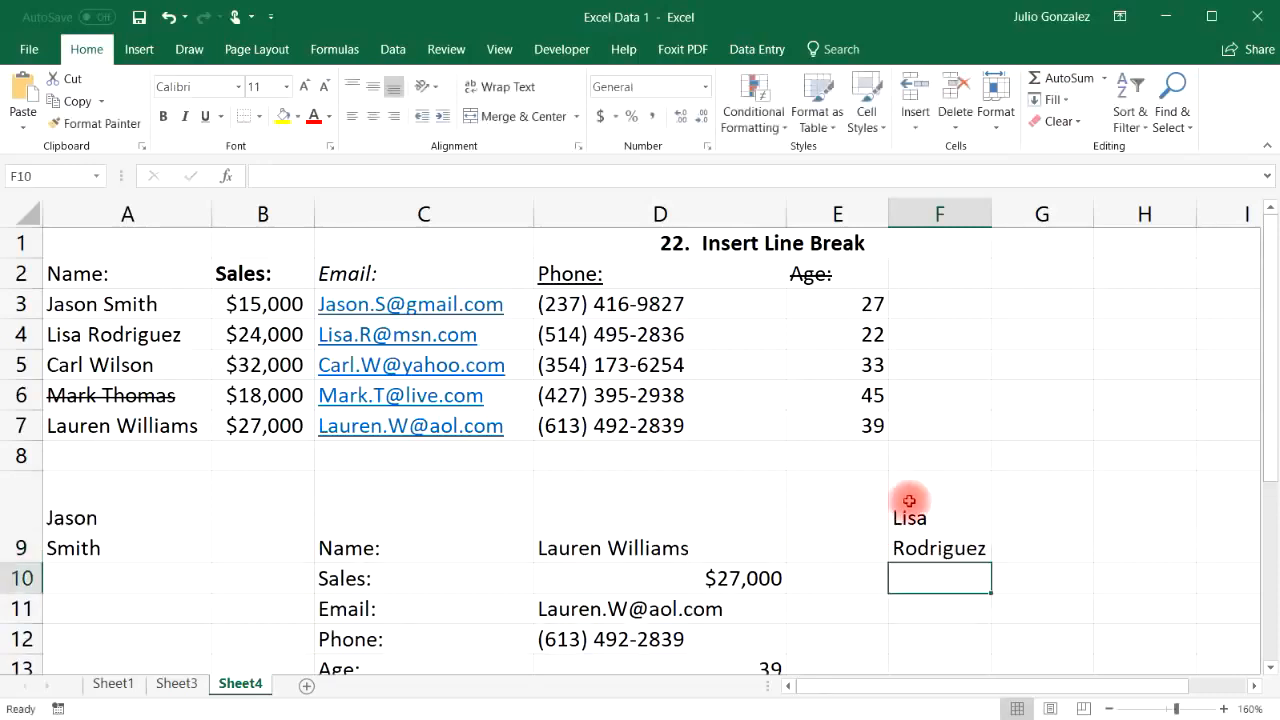
Step: Enter the note "Alt + Enter" in F8, directly above the two-line name
{"action": "left_click", "coordinate": [930, 515]}
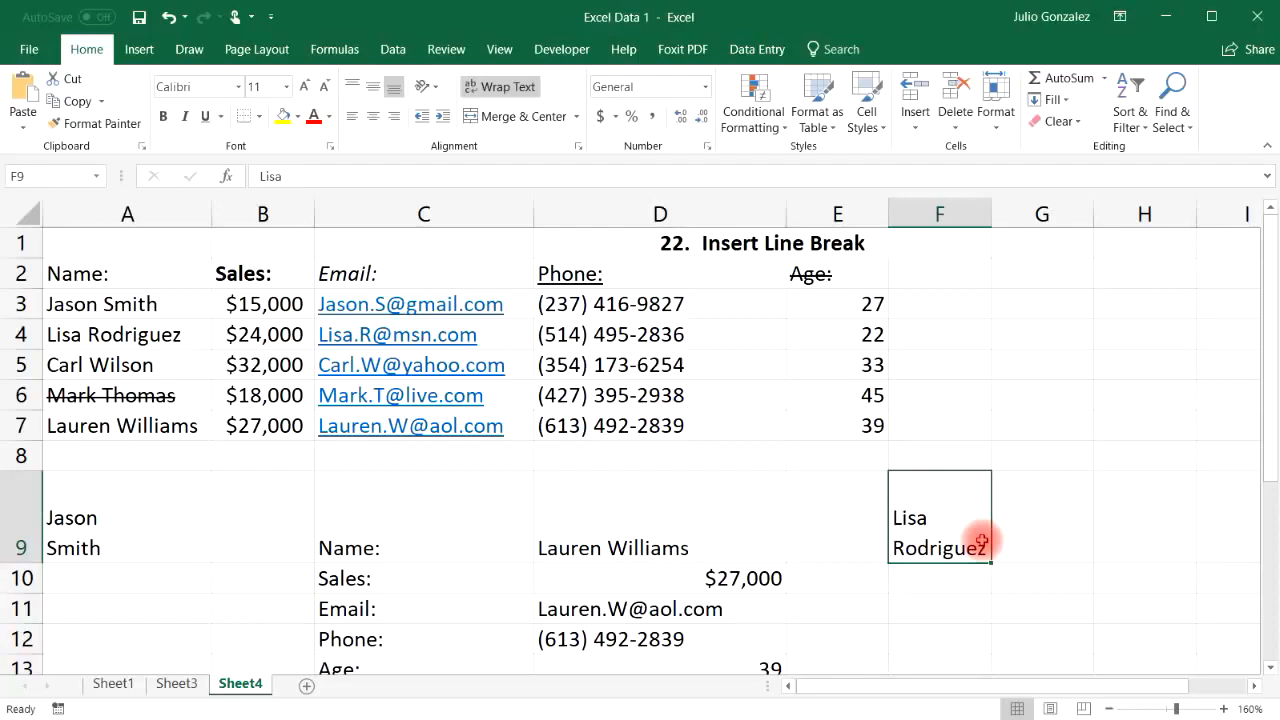
{"action": "left_click", "coordinate": [942, 456]}
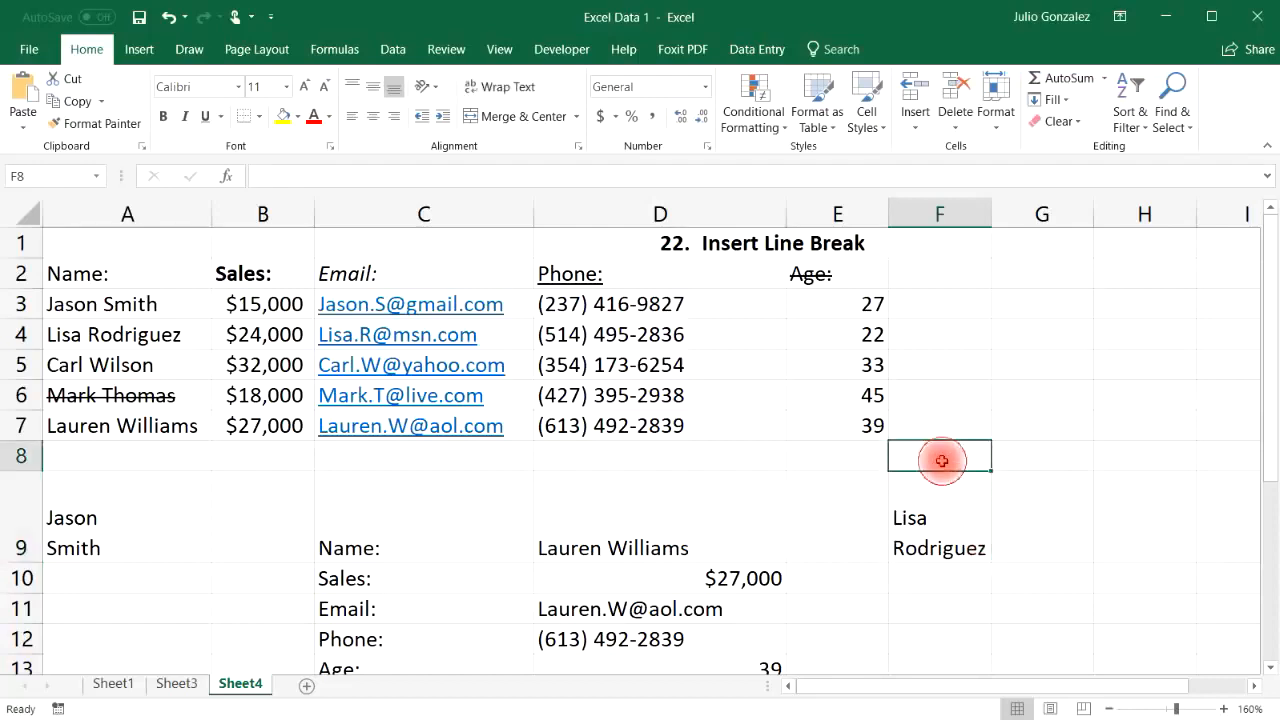
{"action": "type", "text": "Alt +"}
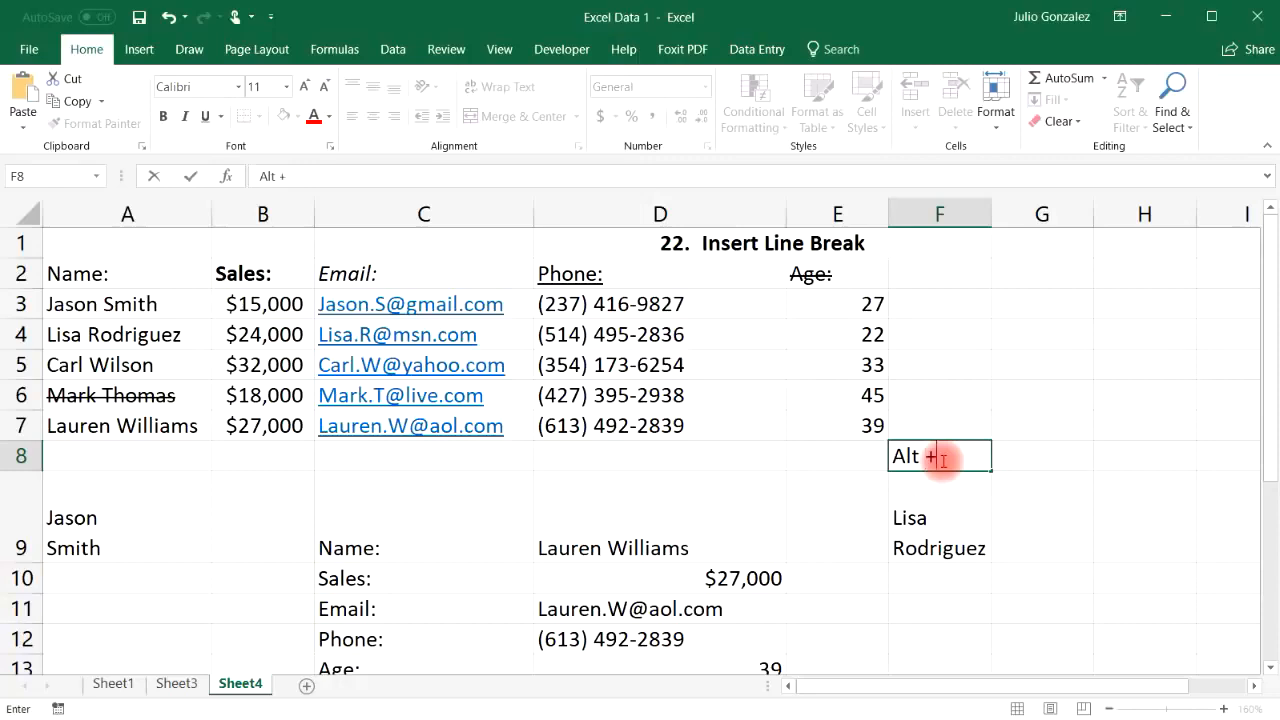
{"action": "type", "text": " Enter"}
{"action": "key", "text": "Return"}
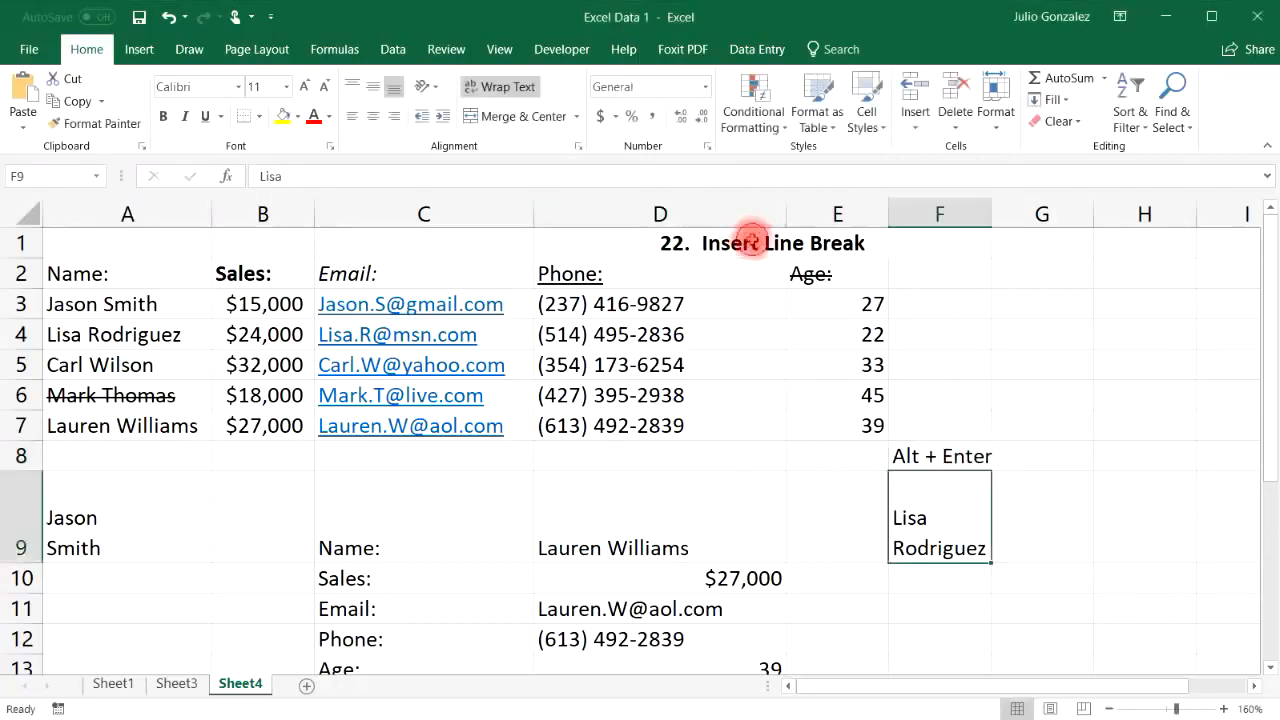
Step: Replace the merged title in row 1 with "23. Autofit Column Width"
{"action": "left_click", "coordinate": [751, 240]}
{"action": "type", "text": "23. "}
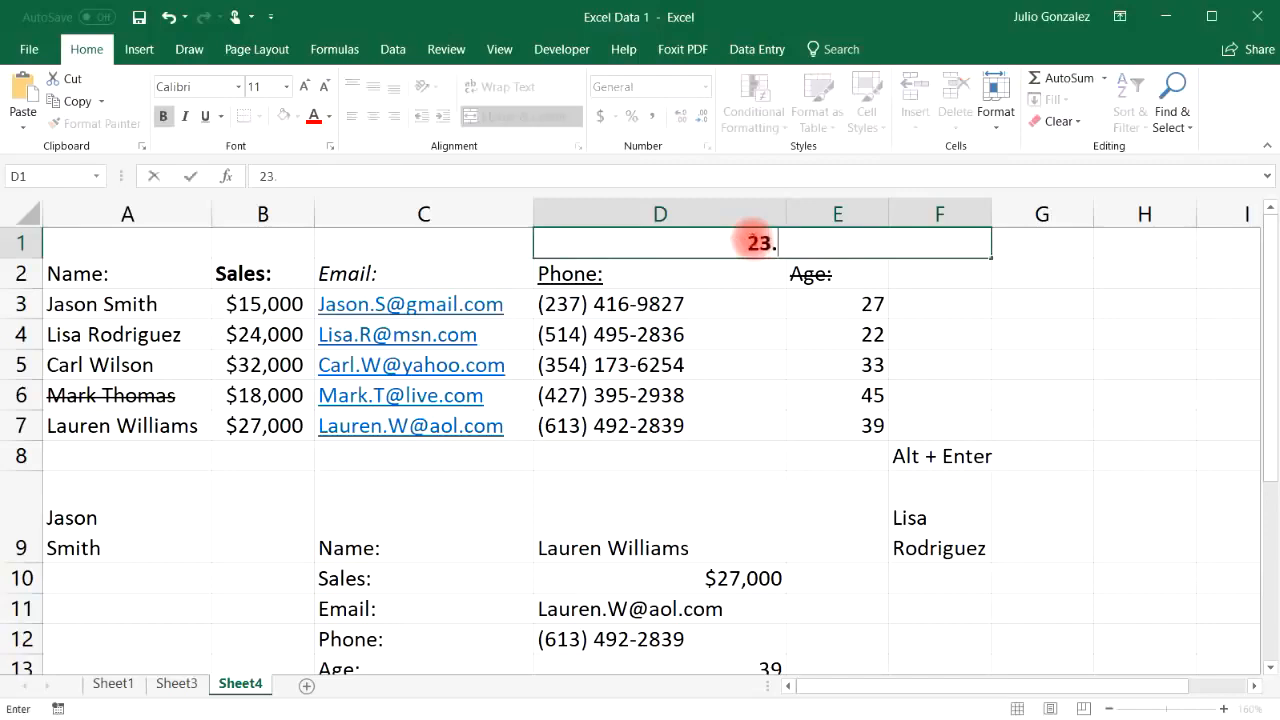
{"action": "type", "text": "Autofit Co"}
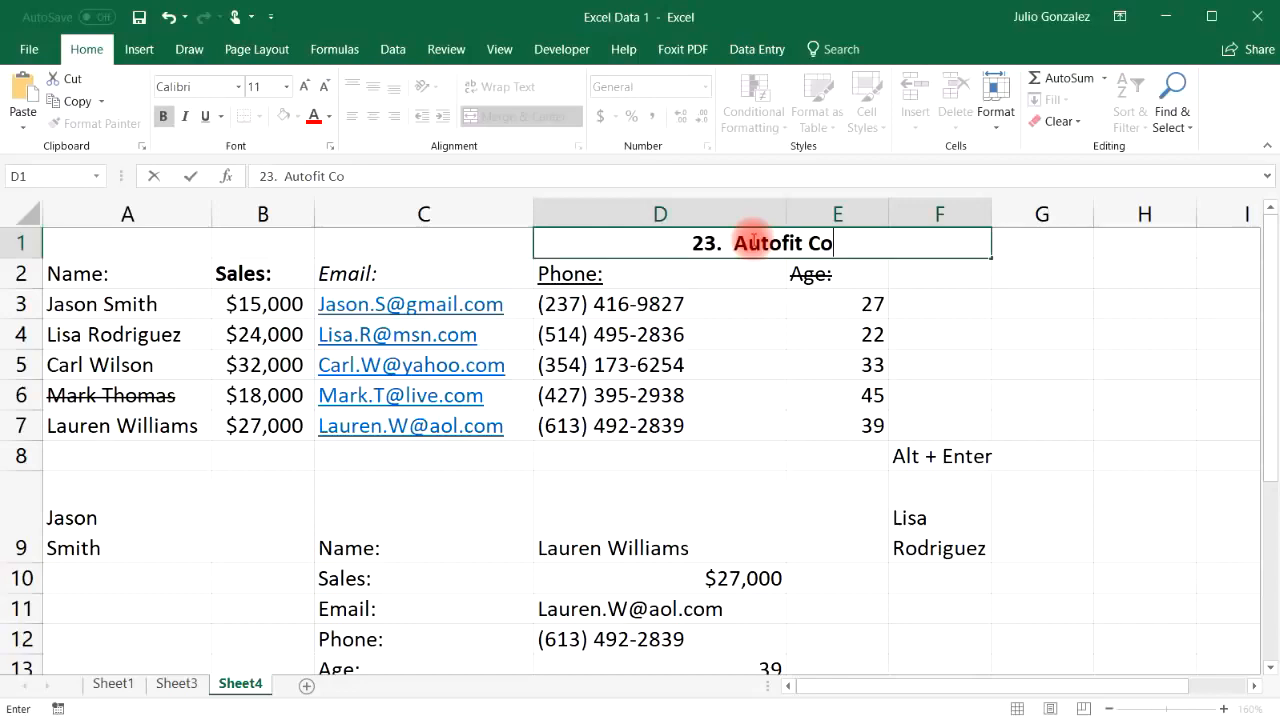
{"action": "type", "text": "lumn Width"}
{"action": "key", "text": "Return"}
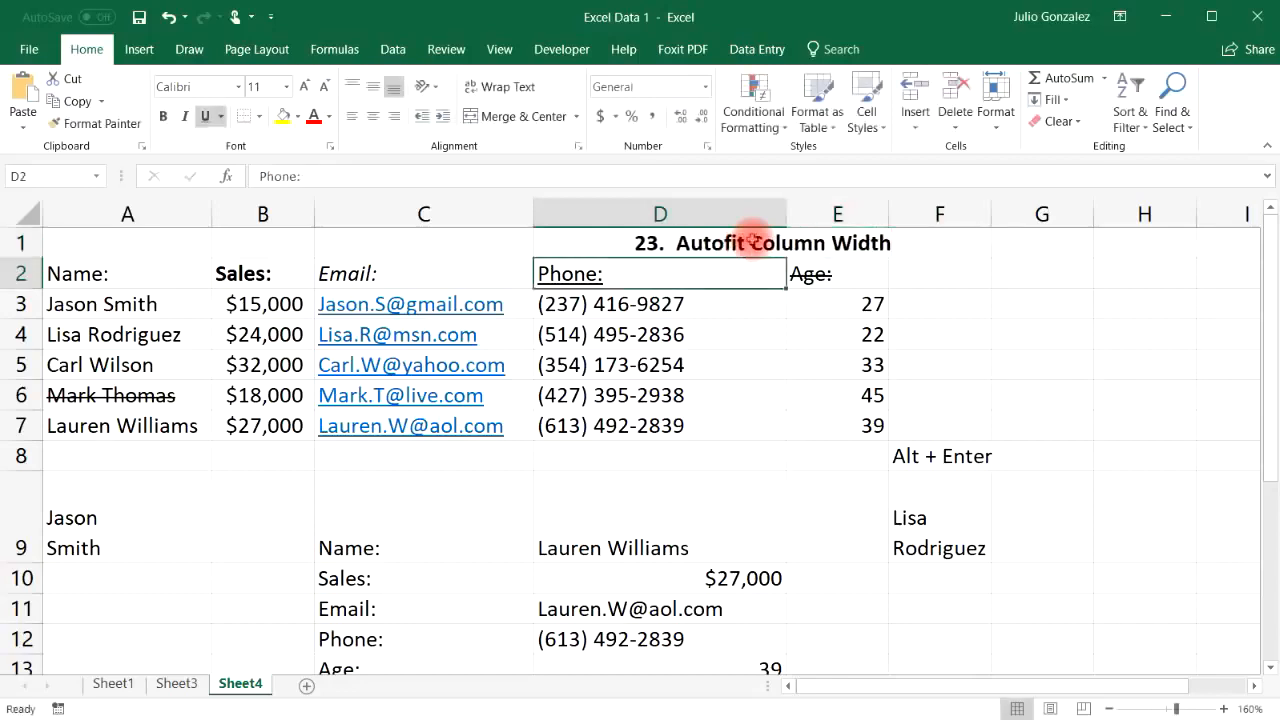
Step: Autofit the widths of all columns on the sheet at once
{"action": "left_click", "coordinate": [33, 213]}
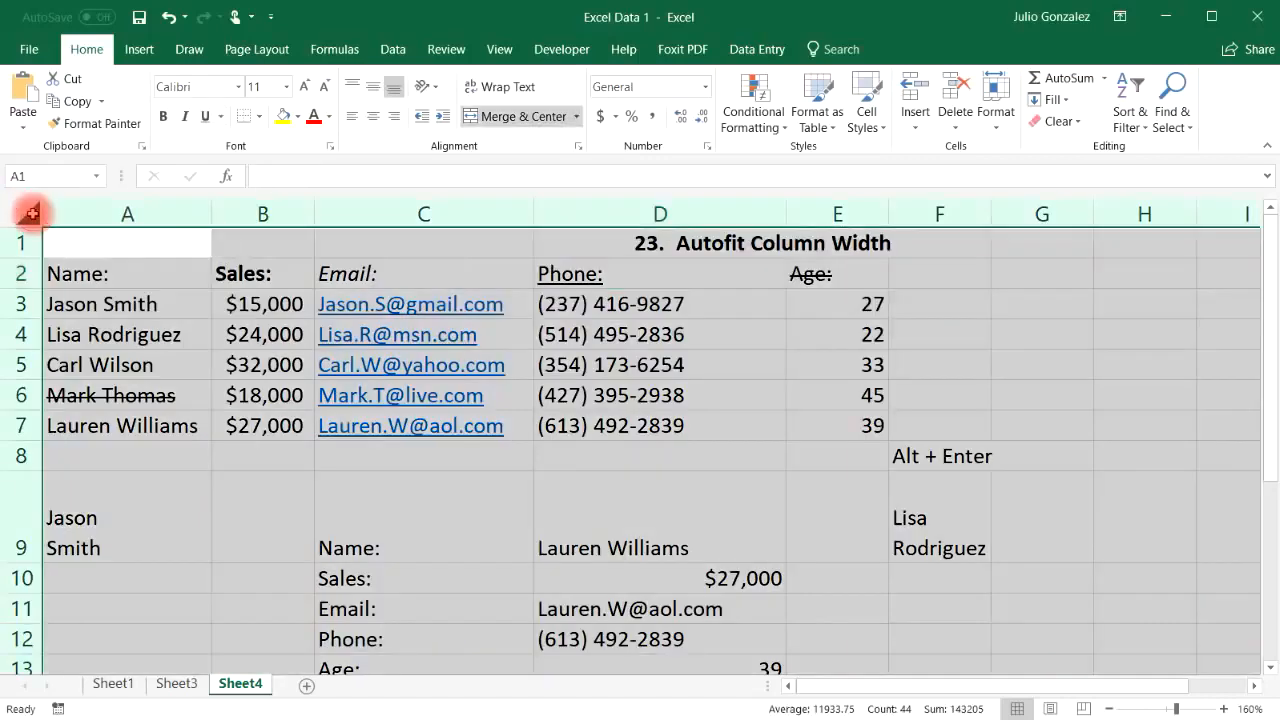
{"action": "double_click", "coordinate": [213, 214]}
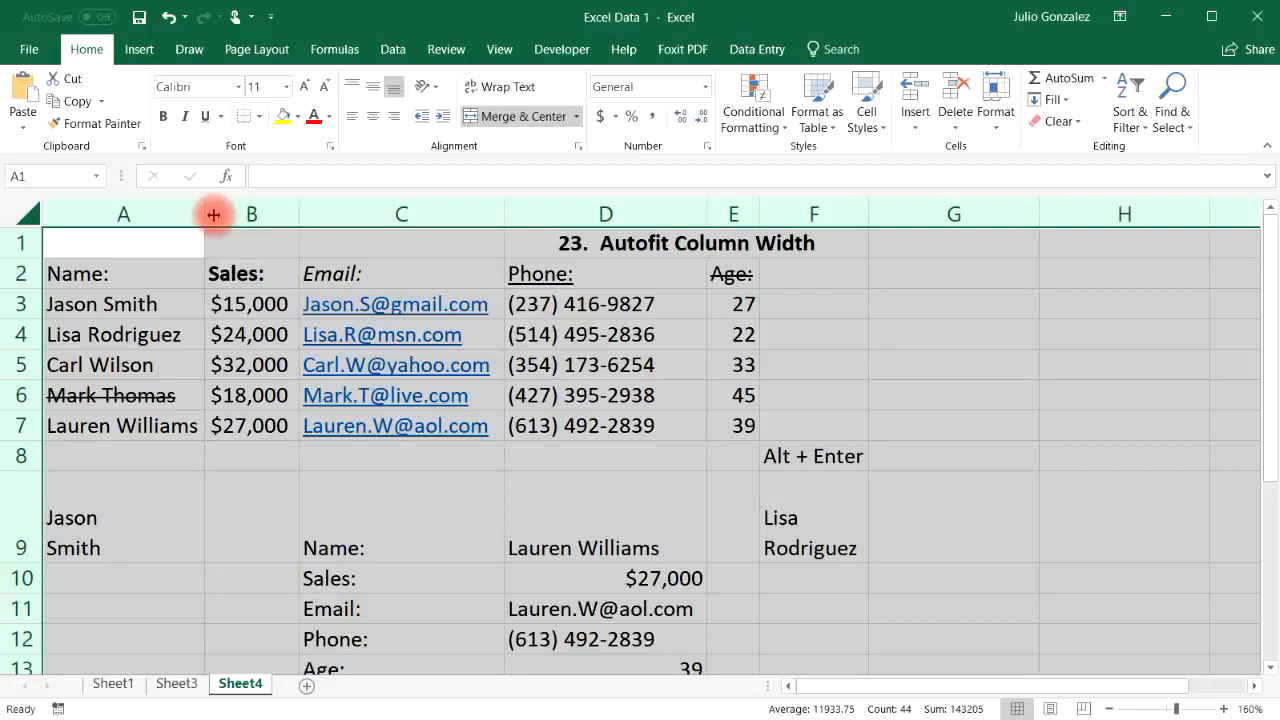
Step: Try widening all columns to a uniform width twice, autofitting them again each time
{"action": "left_click_drag", "start_coordinate": [295, 212], "coordinate": [368, 213]}
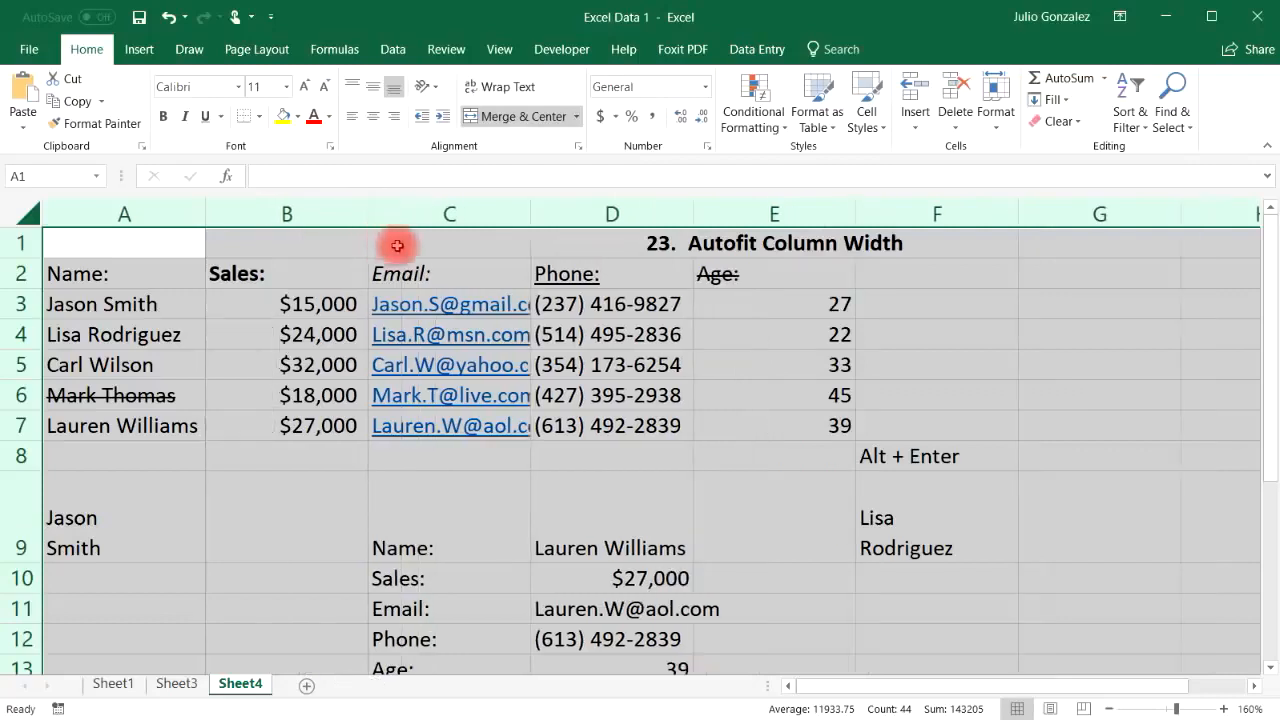
{"action": "double_click", "coordinate": [205, 207]}
{"action": "left_click_drag", "start_coordinate": [502, 210], "coordinate": [559, 212]}
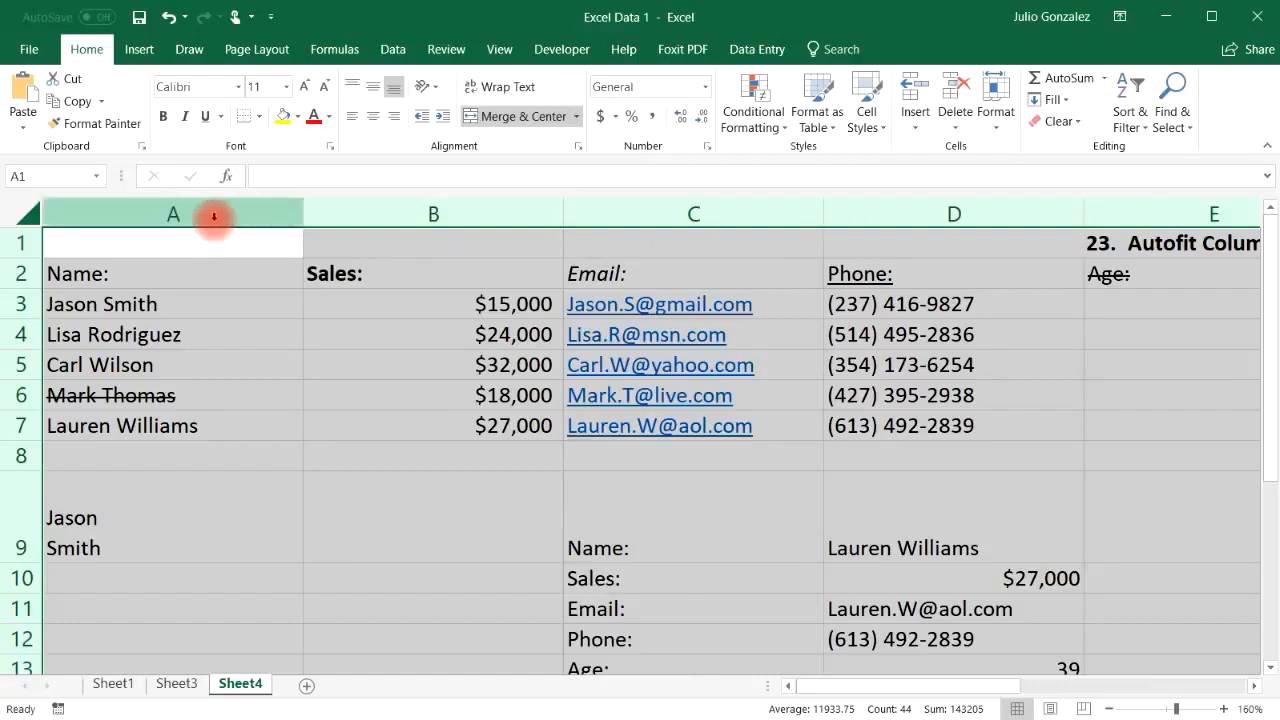
{"action": "double_click", "coordinate": [301, 211]}
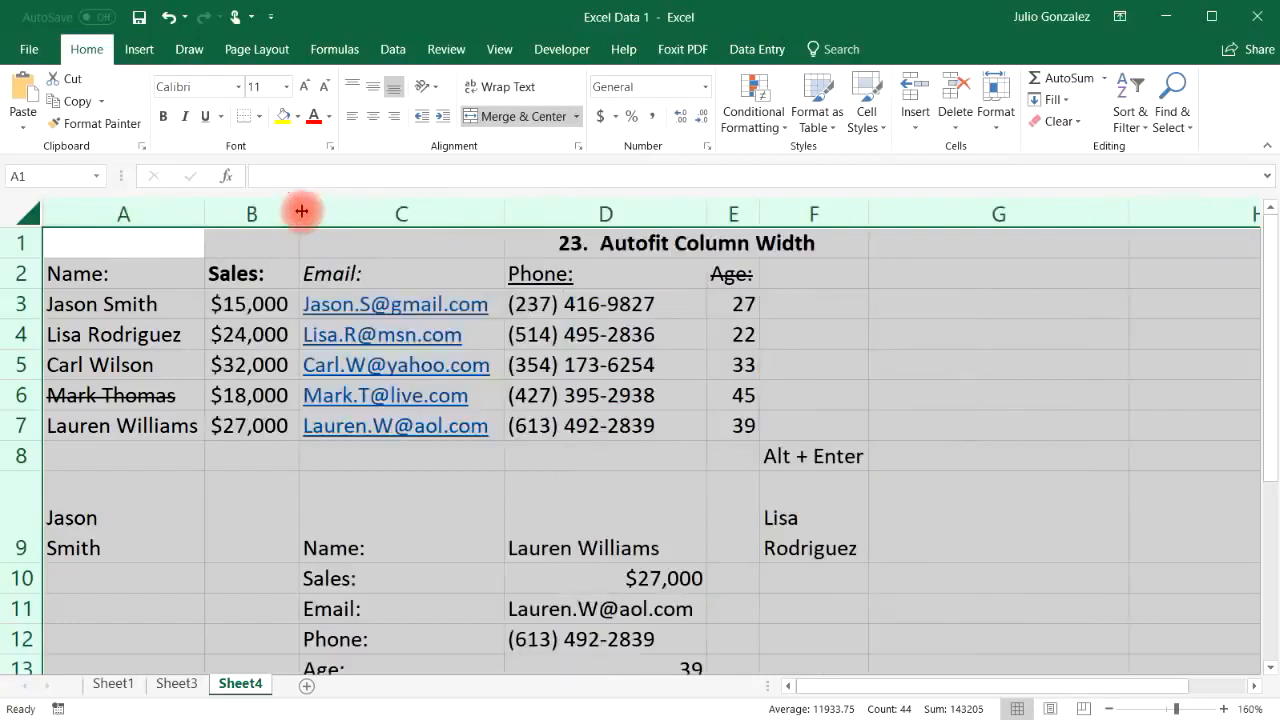
{"action": "left_click", "coordinate": [862, 321]}
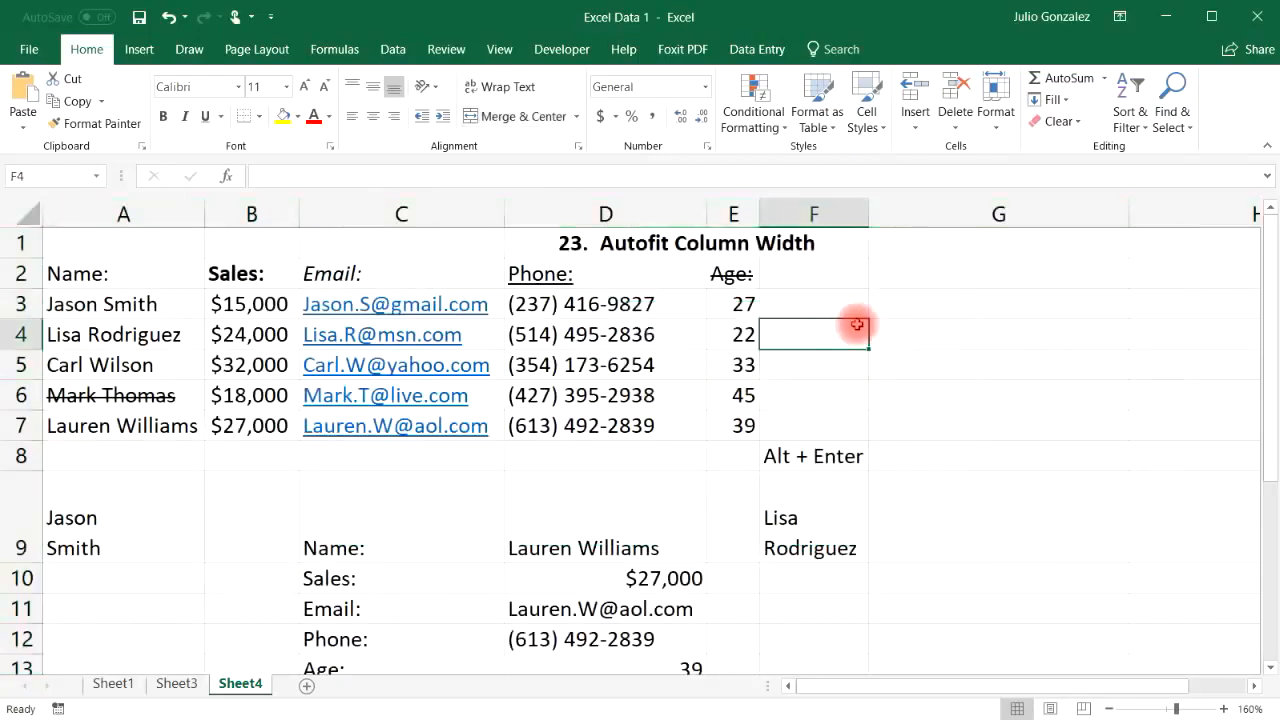
Step: Replace the merged title in row 1 with "24. Insert Rows and Columns"
{"action": "left_click", "coordinate": [695, 245]}
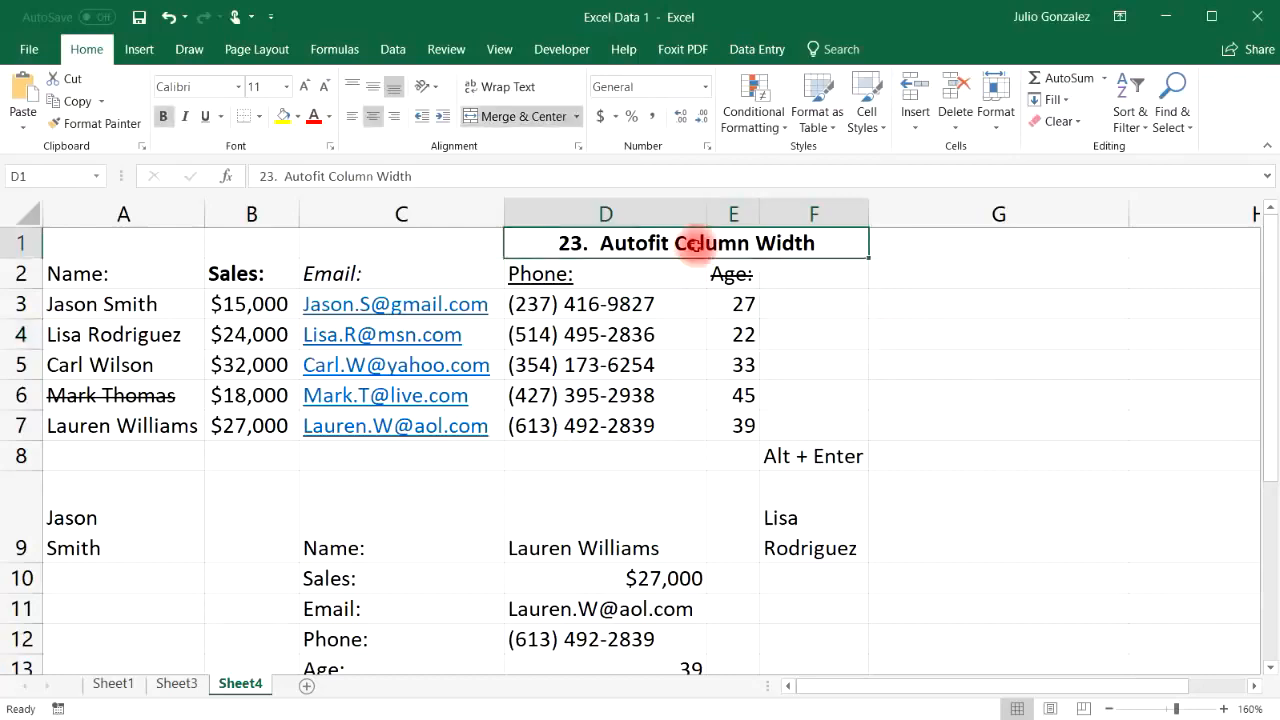
{"action": "type", "text": "24.  In"}
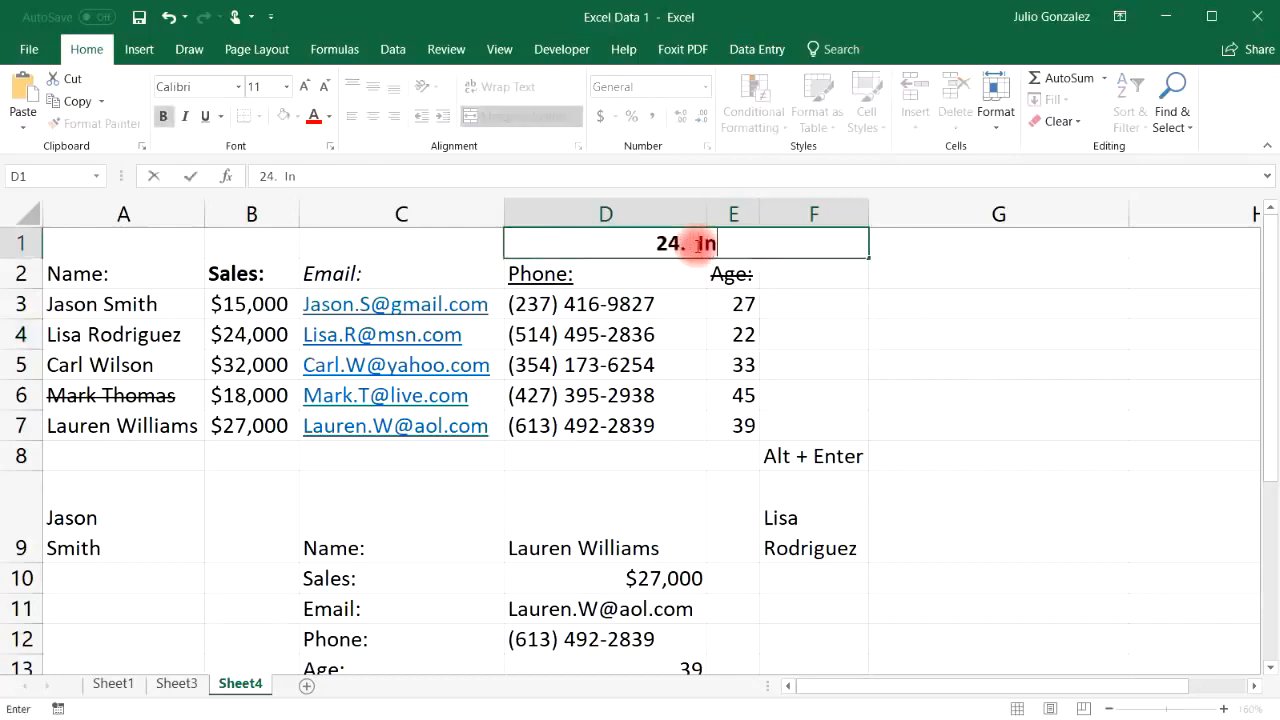
{"action": "type", "text": "sert Rows "}
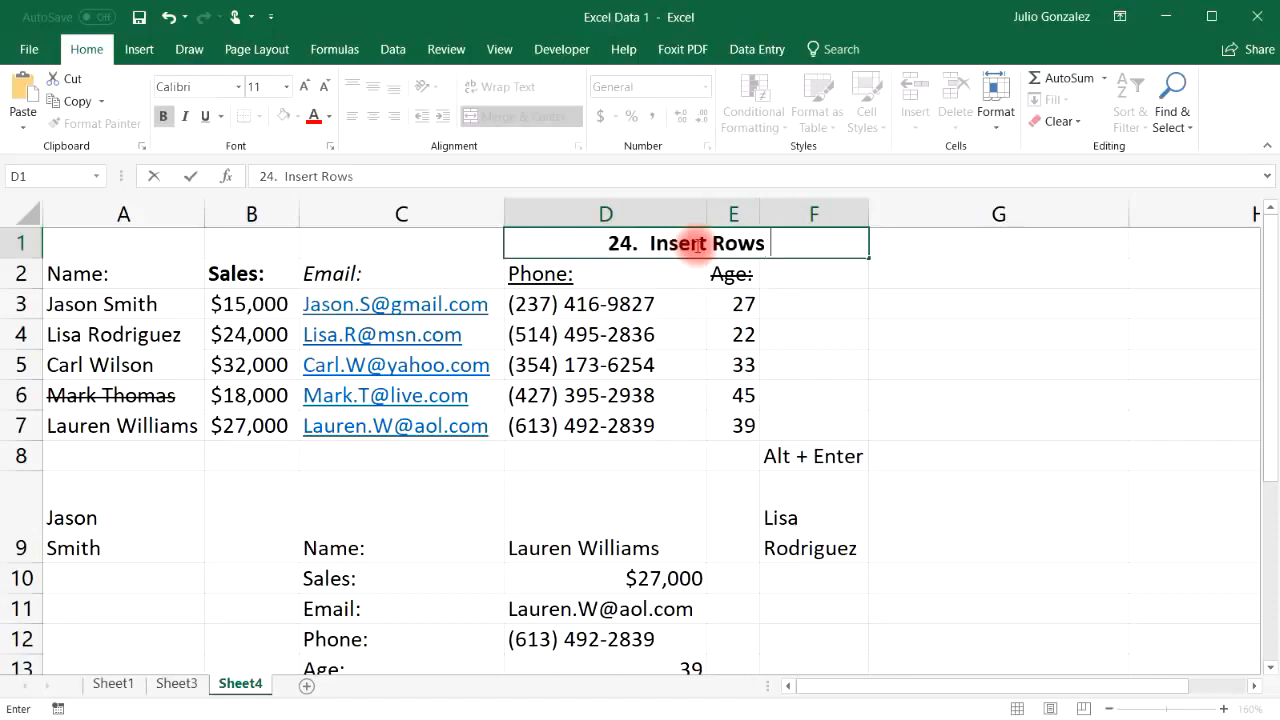
{"action": "type", "text": "and Columns"}
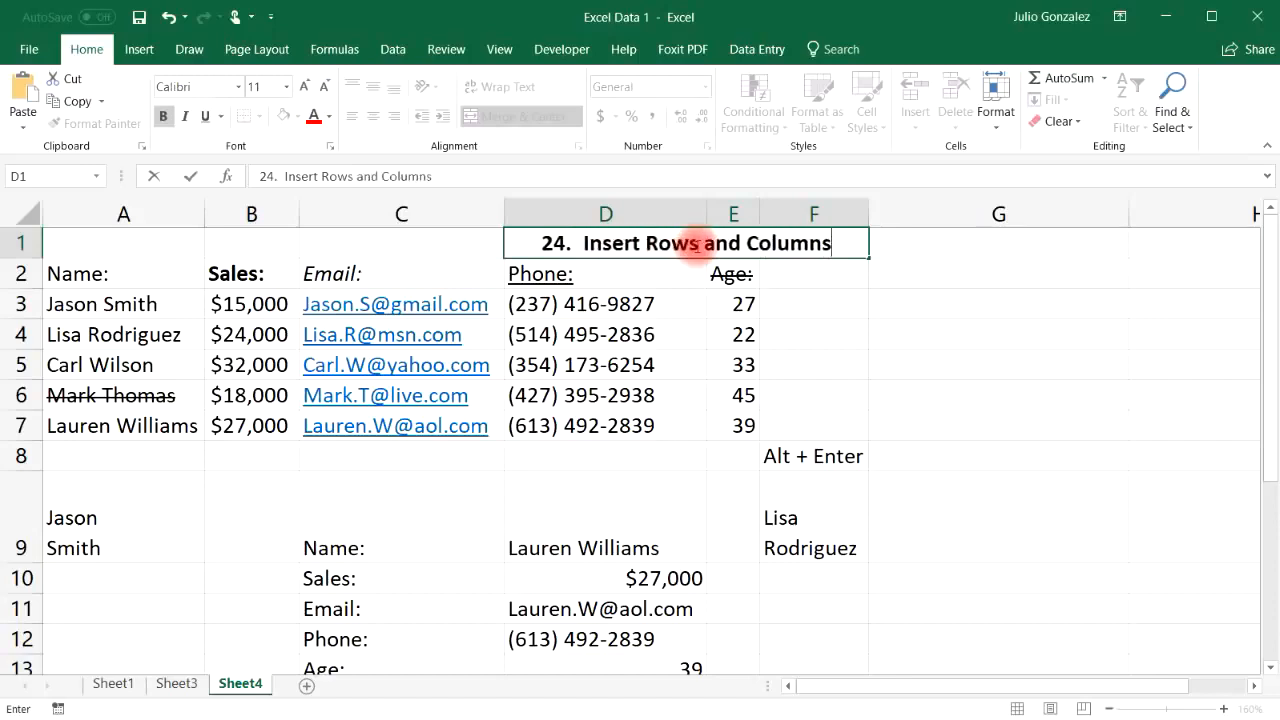
{"action": "key", "text": "Return"}
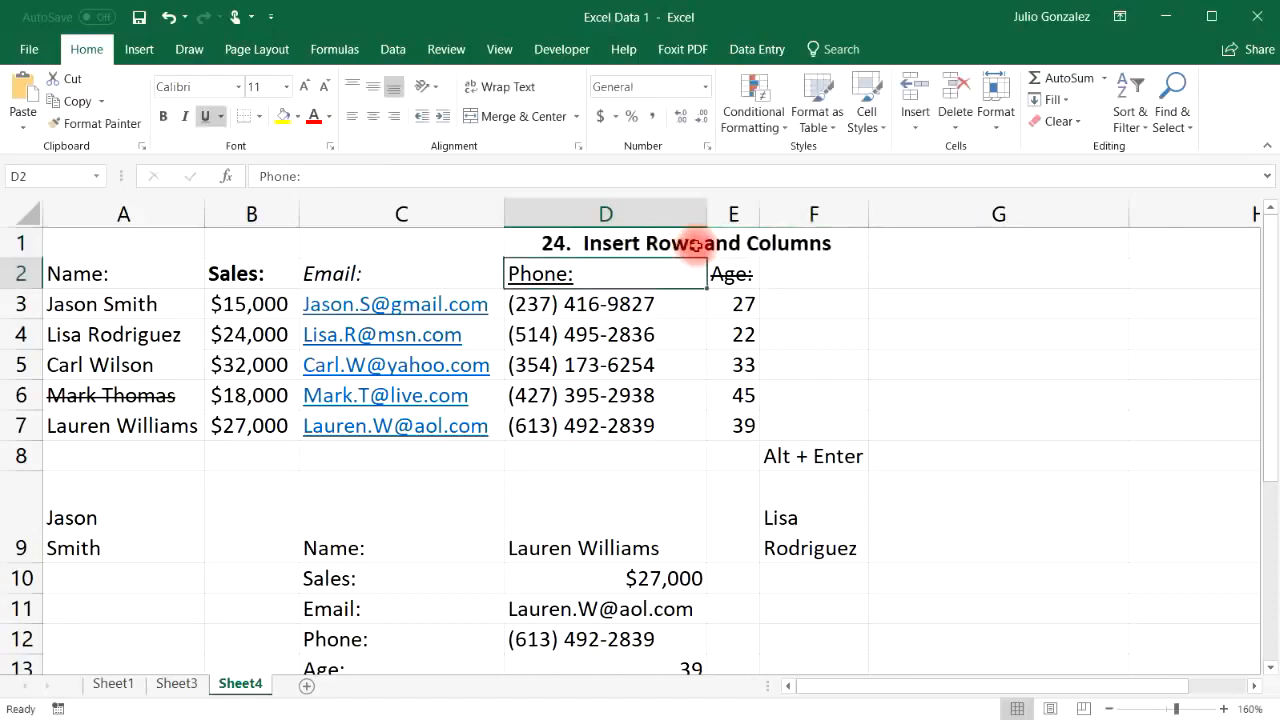
Step: Try inserting empty columns before the Email and Phone columns, and undo the insertions
{"action": "right_click", "coordinate": [338, 206]}
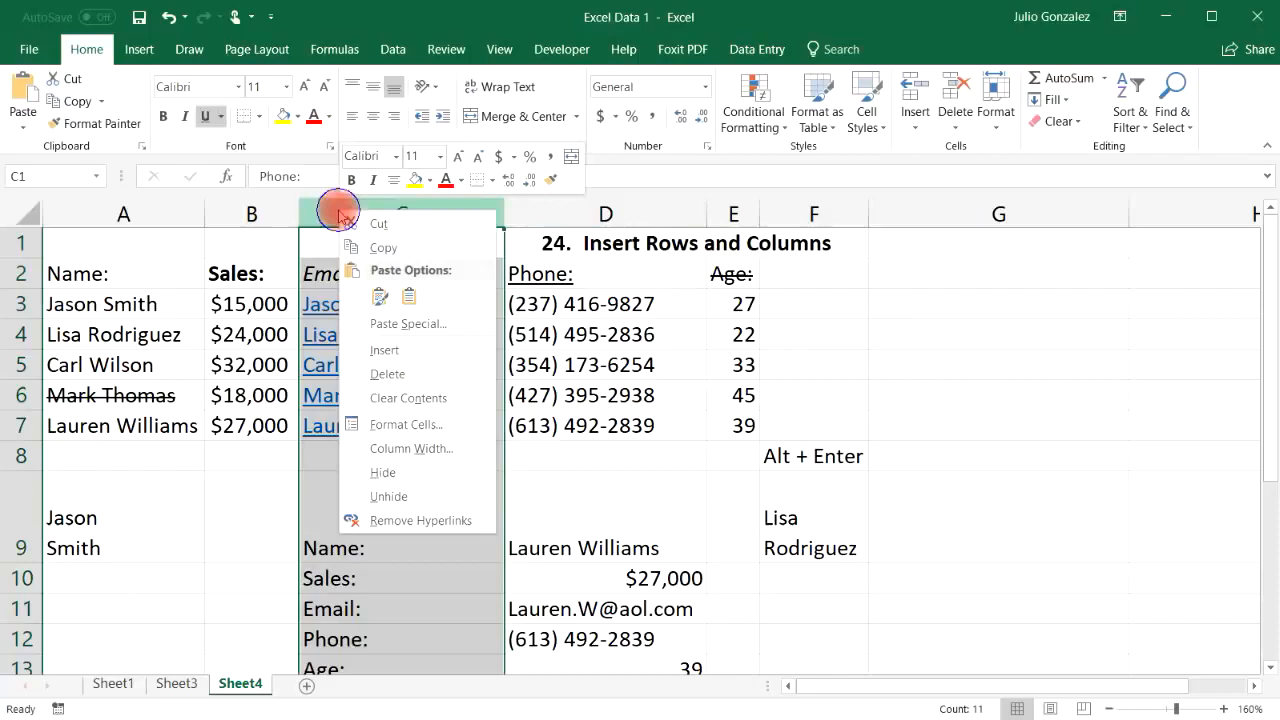
{"action": "left_click", "coordinate": [378, 350]}
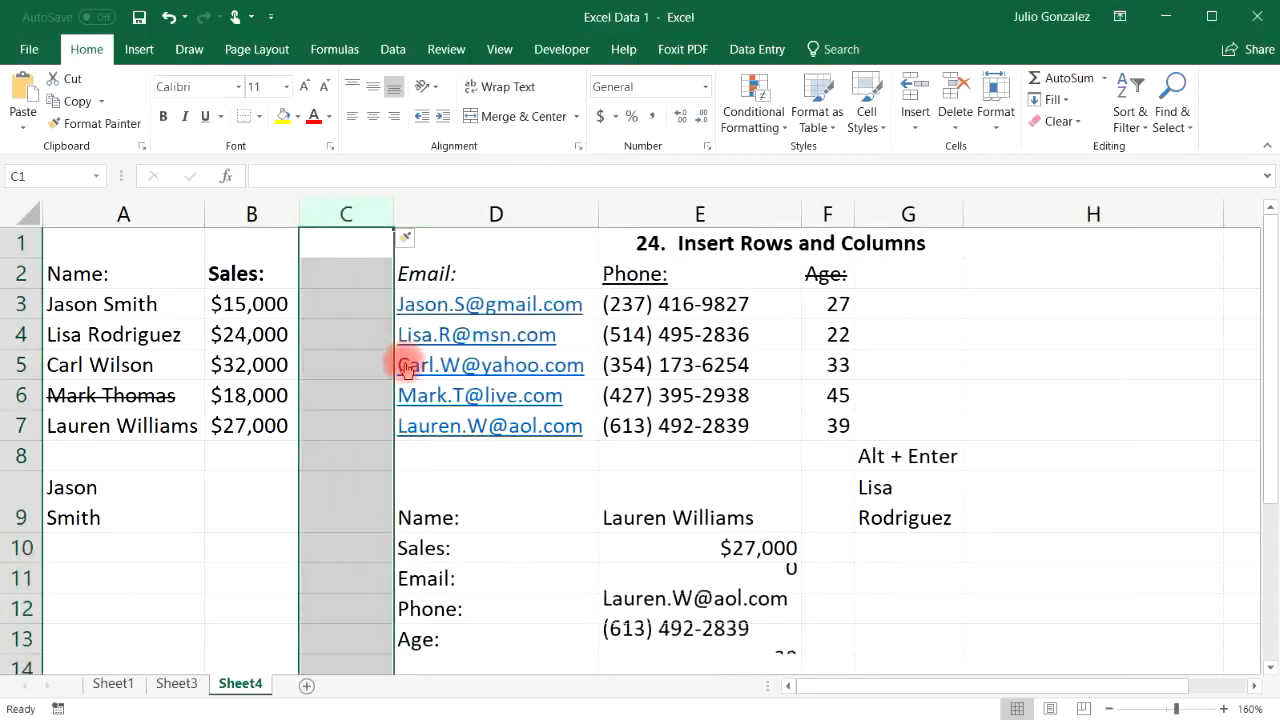
{"action": "left_click", "coordinate": [634, 214]}
{"action": "right_click", "coordinate": [634, 214]}
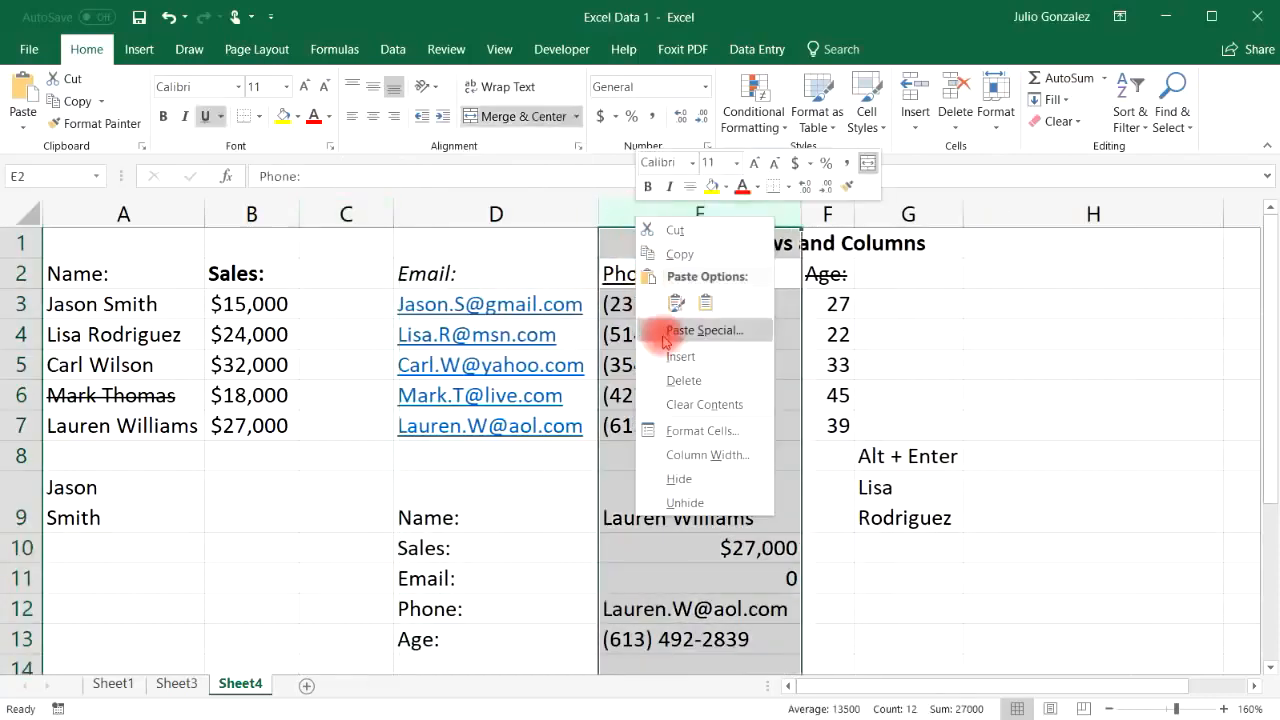
{"action": "left_click", "coordinate": [720, 333]}
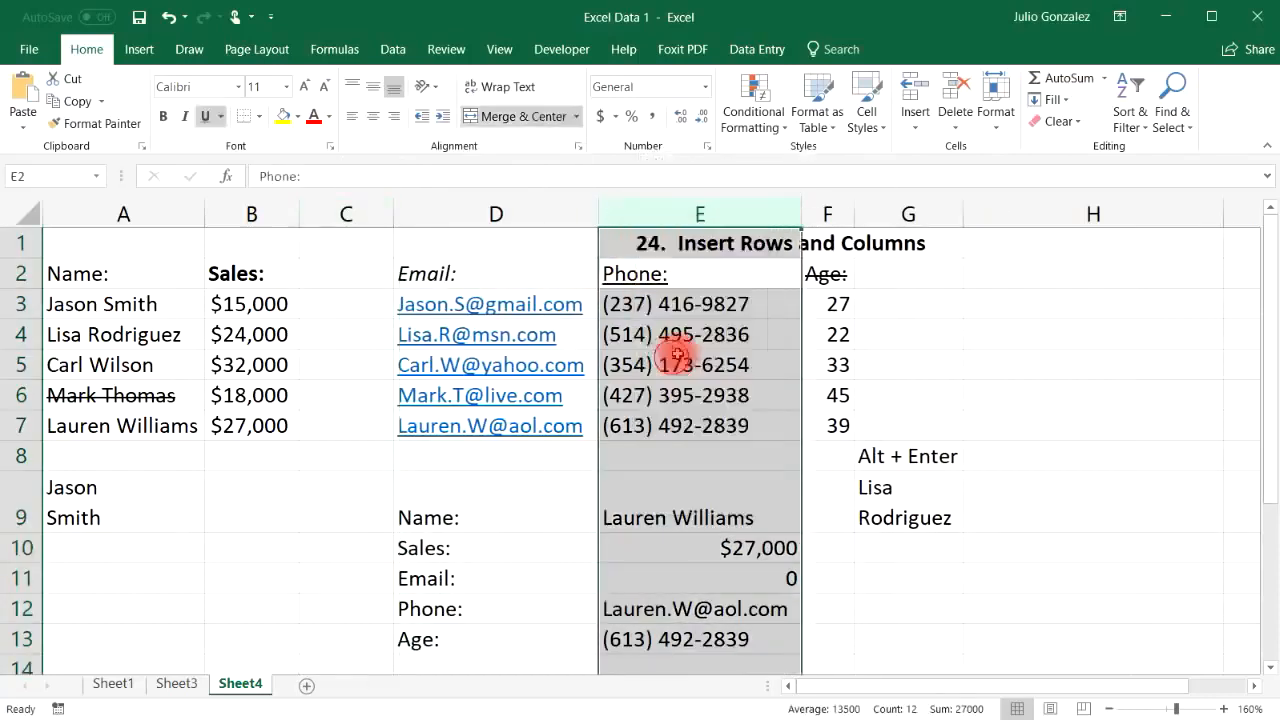
{"action": "left_click", "coordinate": [167, 17]}
{"action": "left_click", "coordinate": [167, 17]}
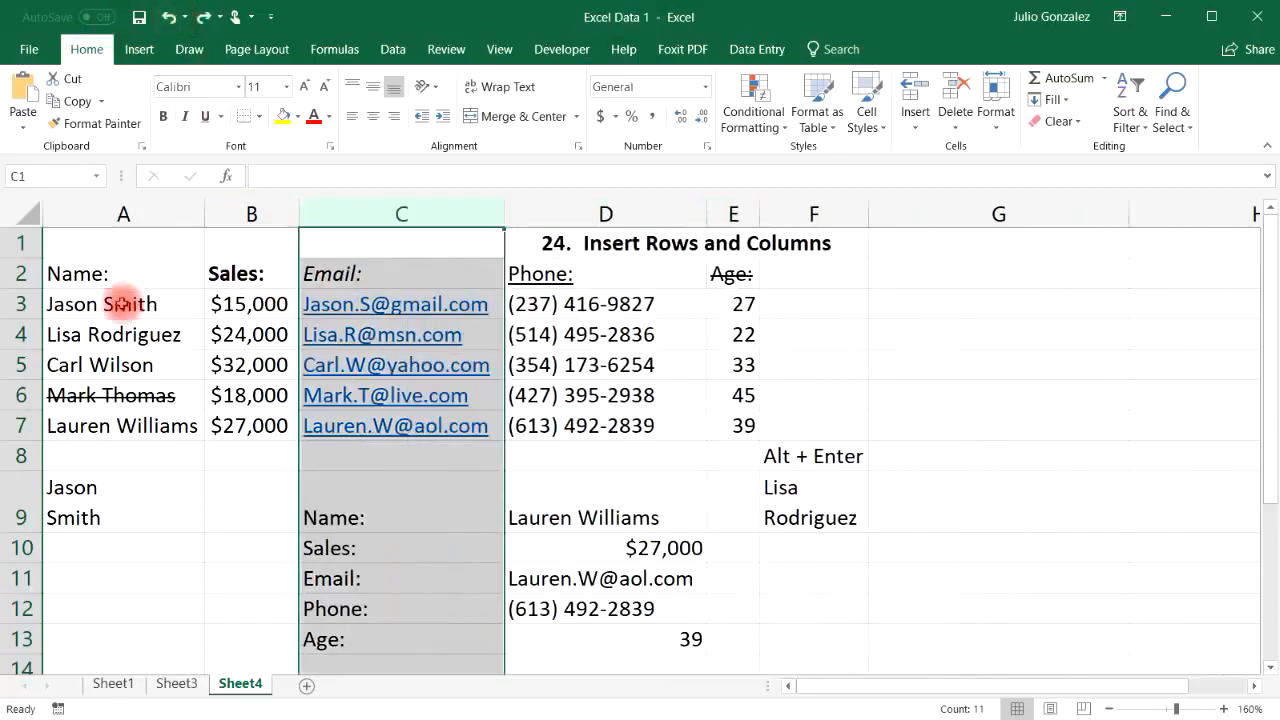
Step: Try inserting empty rows above row 4 and above row 7, and undo the insertions
{"action": "right_click", "coordinate": [21, 334]}
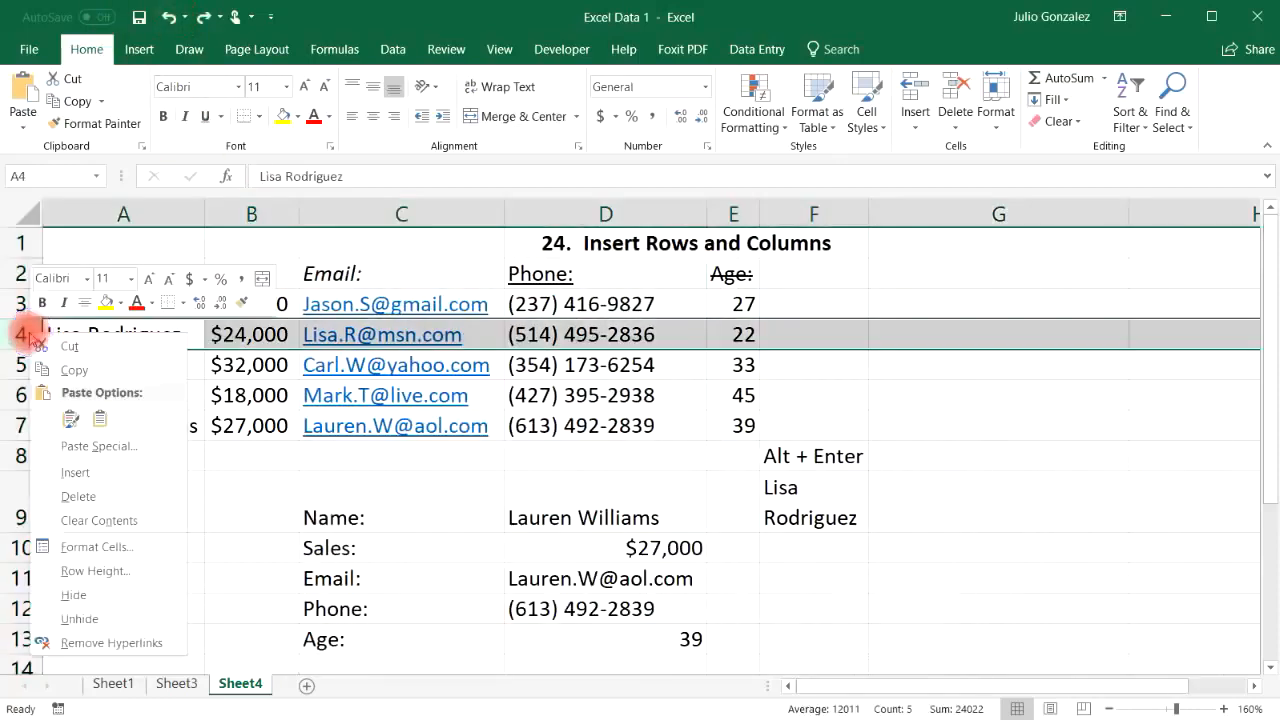
{"action": "left_click", "coordinate": [74, 470]}
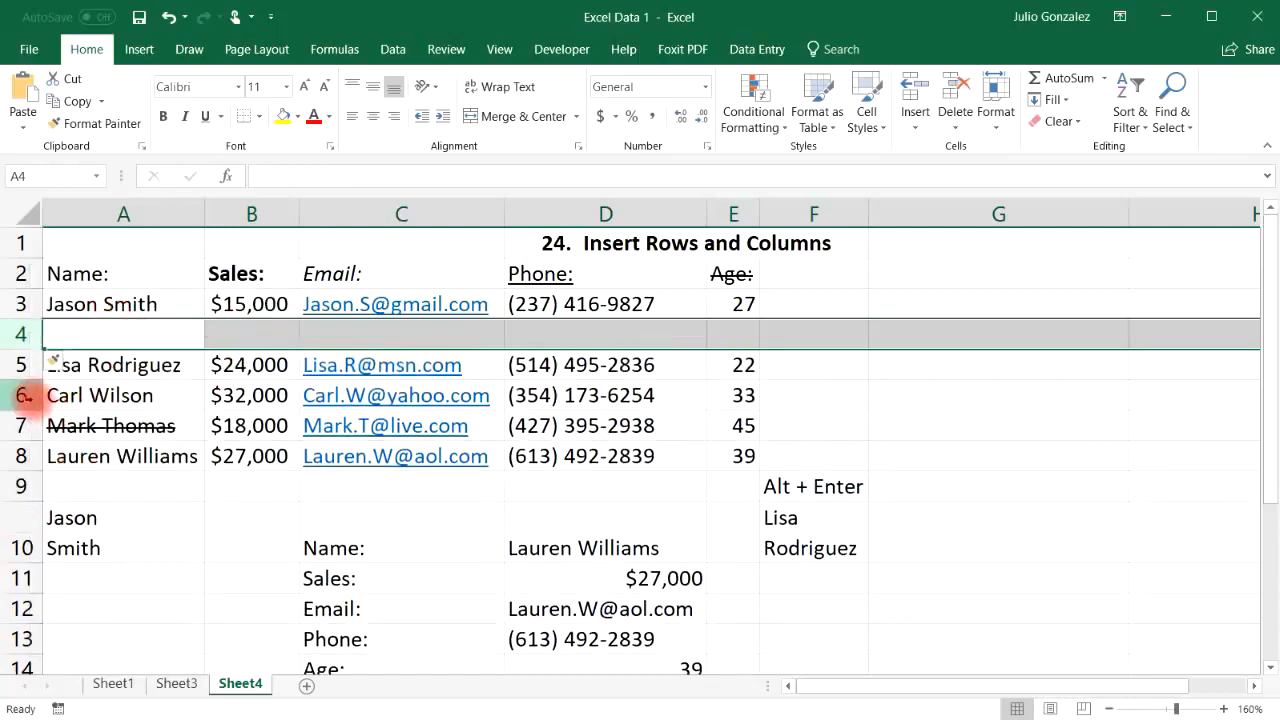
{"action": "right_click", "coordinate": [21, 425]}
{"action": "left_click", "coordinate": [78, 566]}
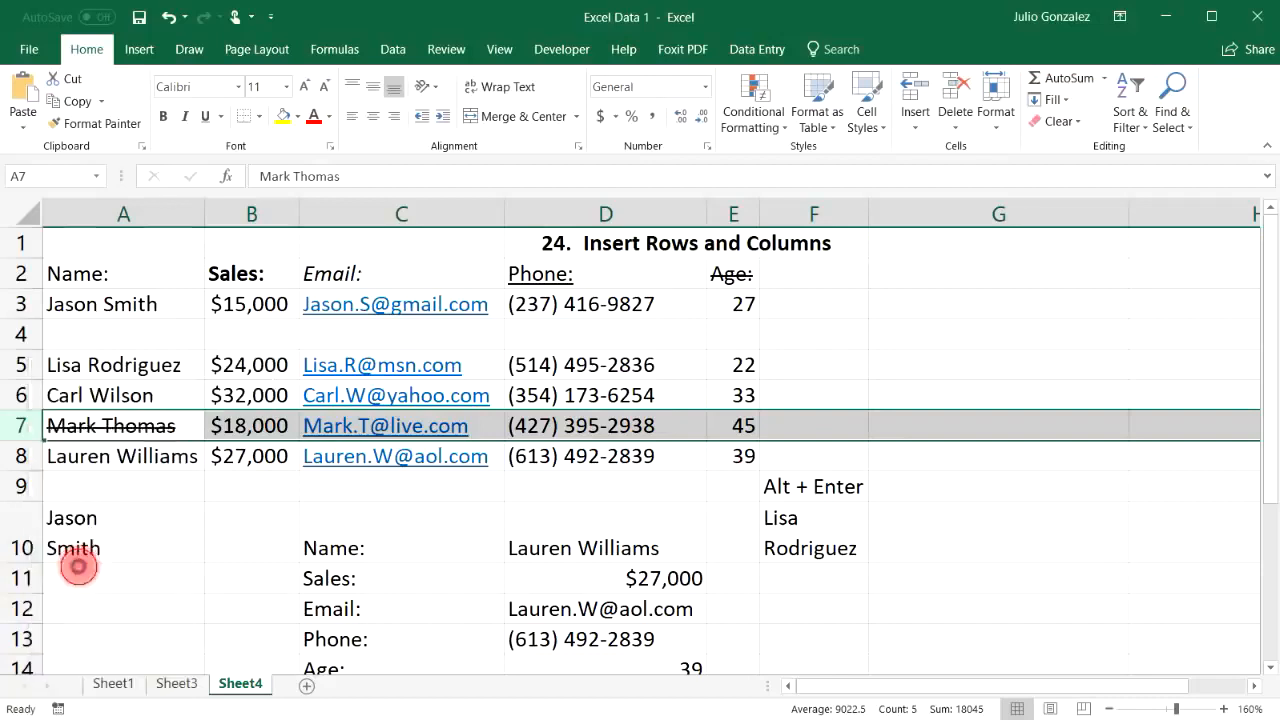
{"action": "left_click", "coordinate": [170, 17]}
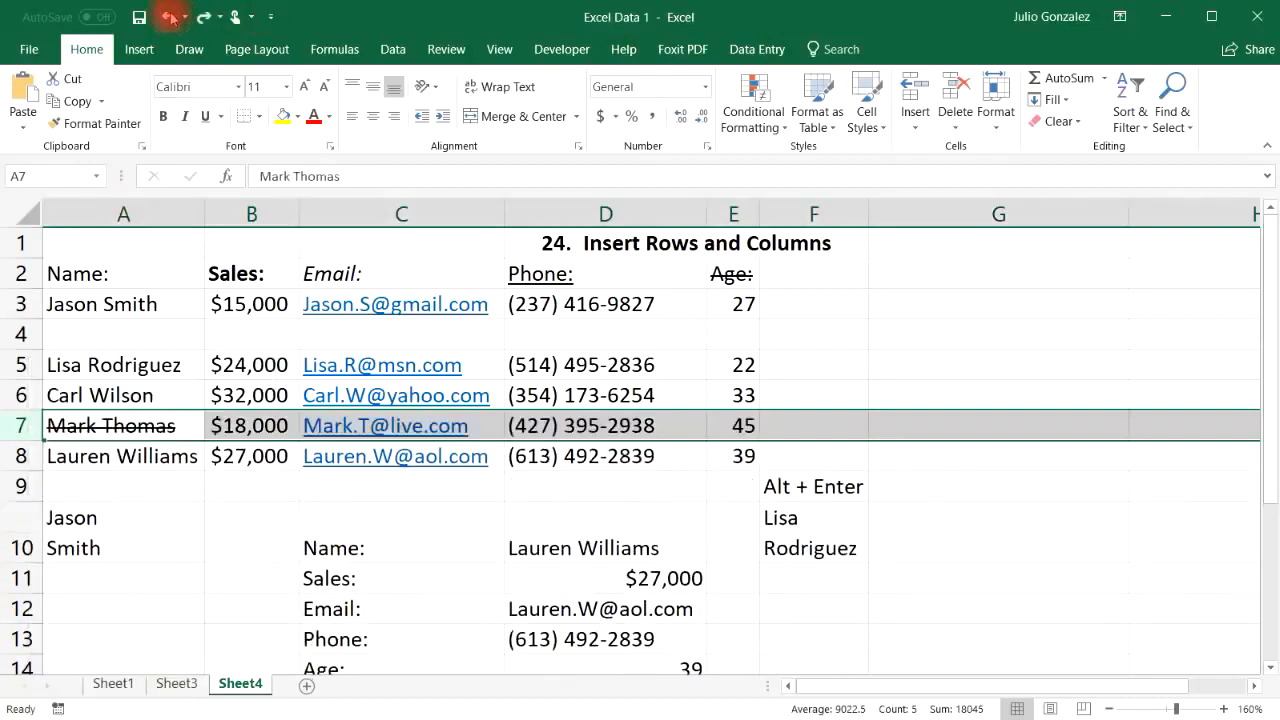
{"action": "left_click", "coordinate": [170, 17]}
{"action": "left_click", "coordinate": [170, 17]}
{"action": "left_click", "coordinate": [252, 493]}
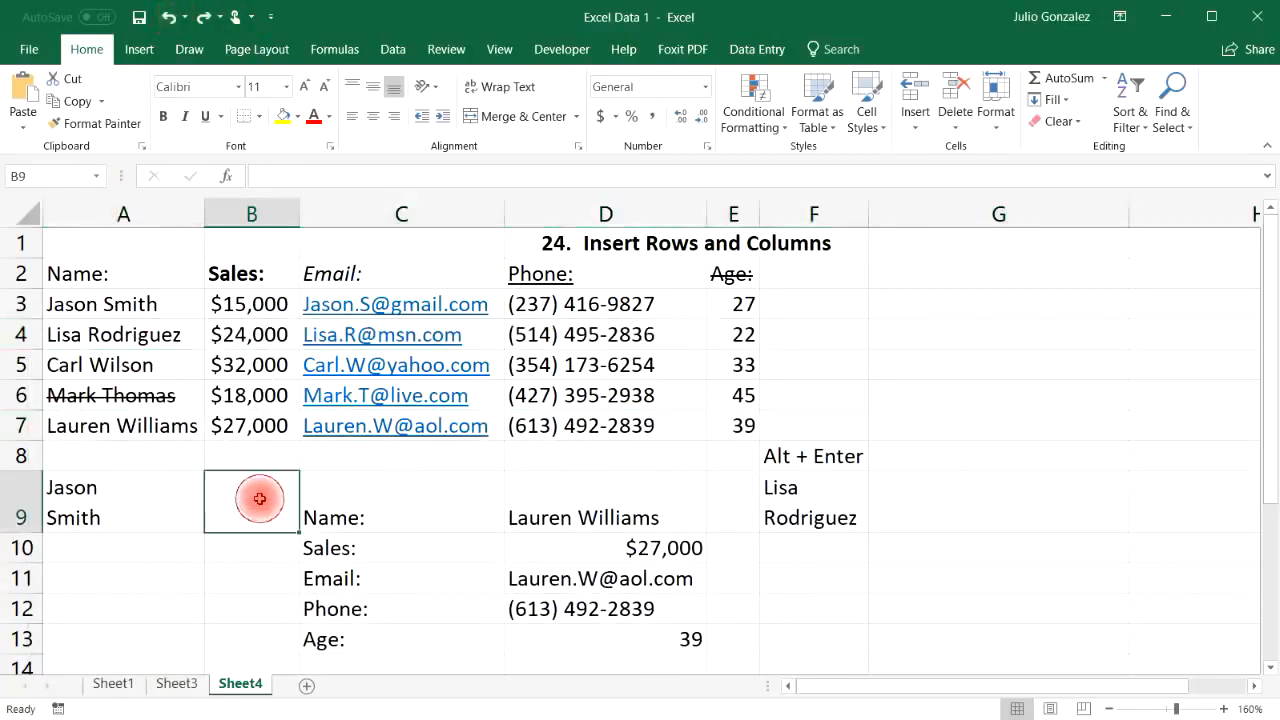
Step: Replace the merged title in row 1 with "25. Moving Rows and Columns"
{"action": "left_click", "coordinate": [808, 242]}
{"action": "type", "text": "2"}
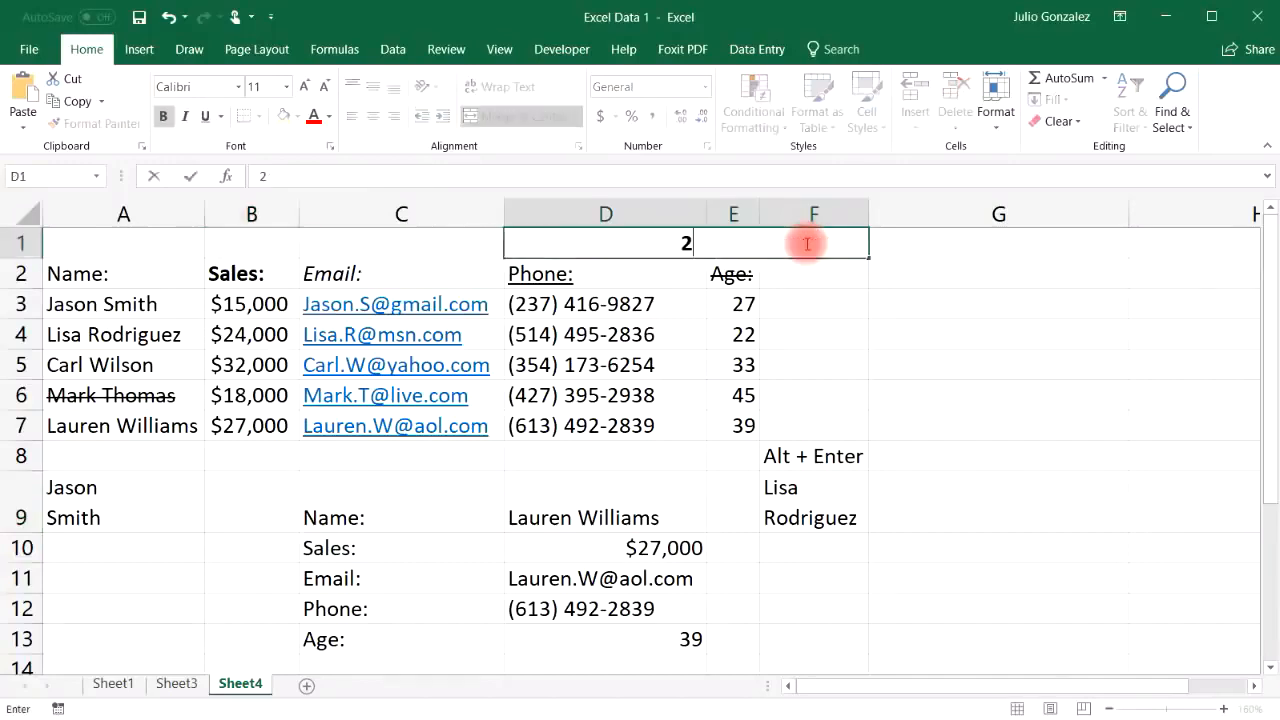
{"action": "type", "text": "5.  Moving Rw"}
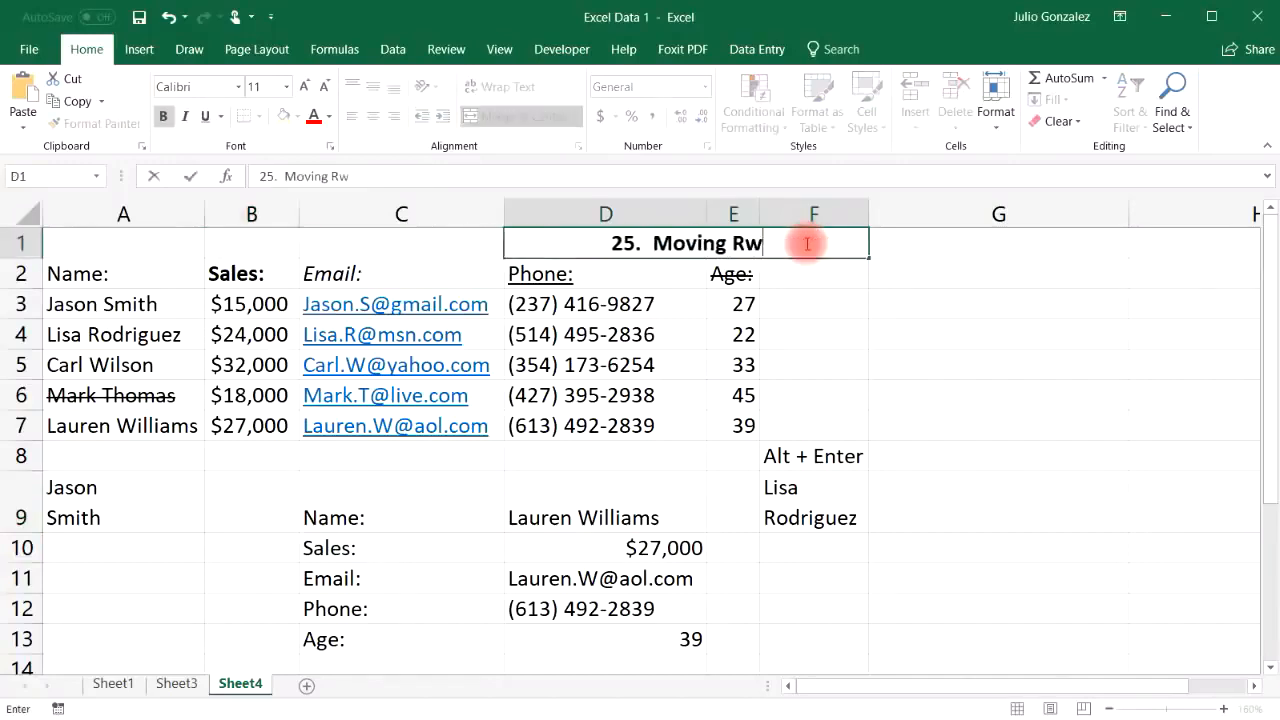
{"action": "key", "text": "BackSpace"}
{"action": "type", "text": "ows and C"}
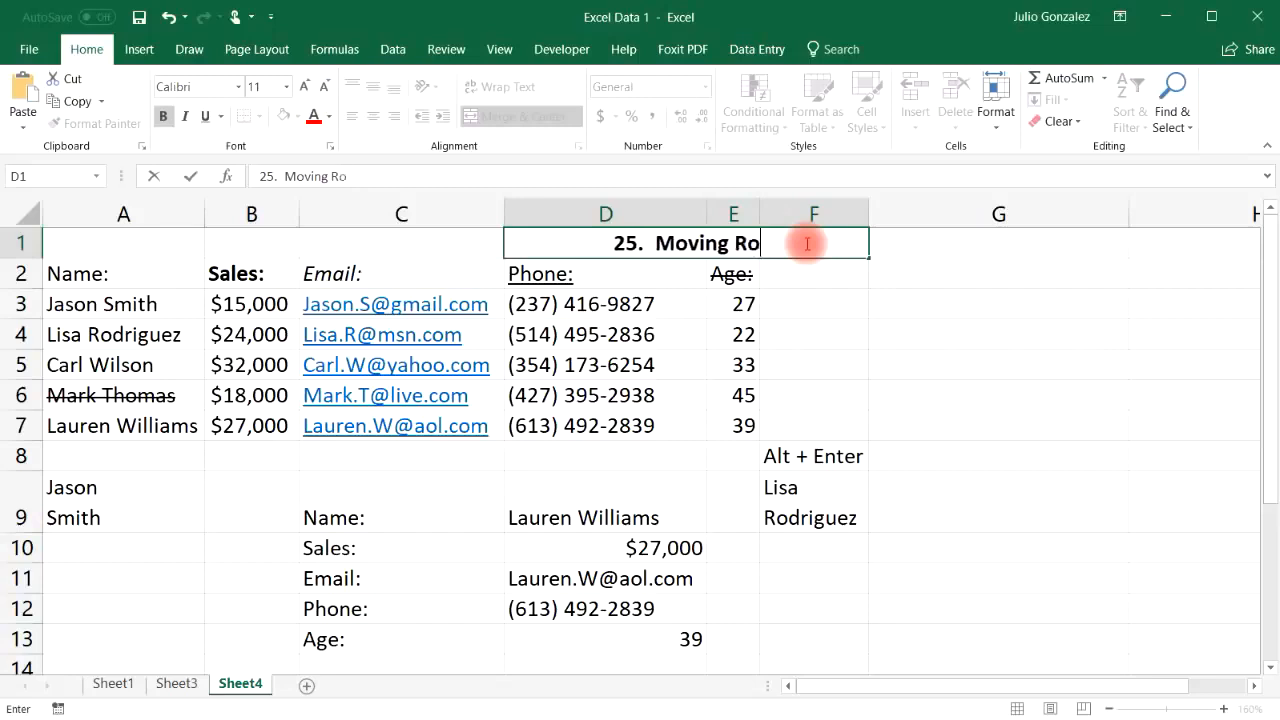
{"action": "type", "text": "olu"}
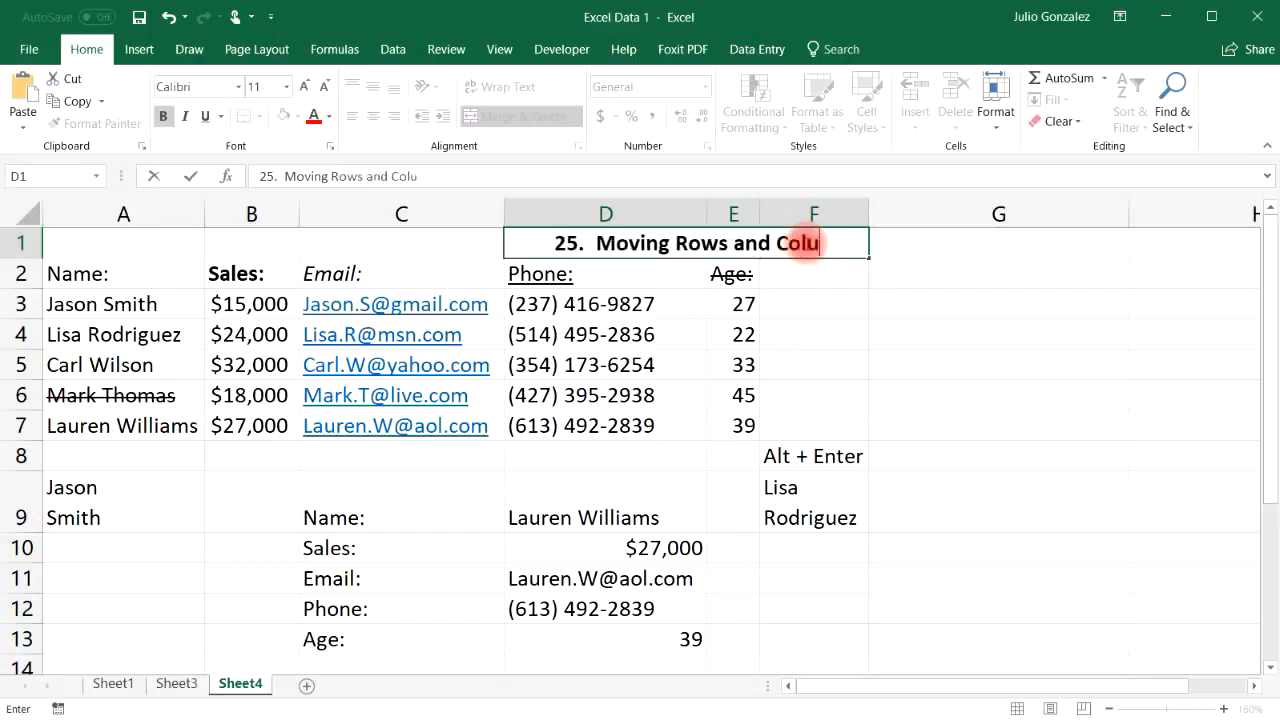
{"action": "type", "text": "mns"}
{"action": "key", "text": "Return"}
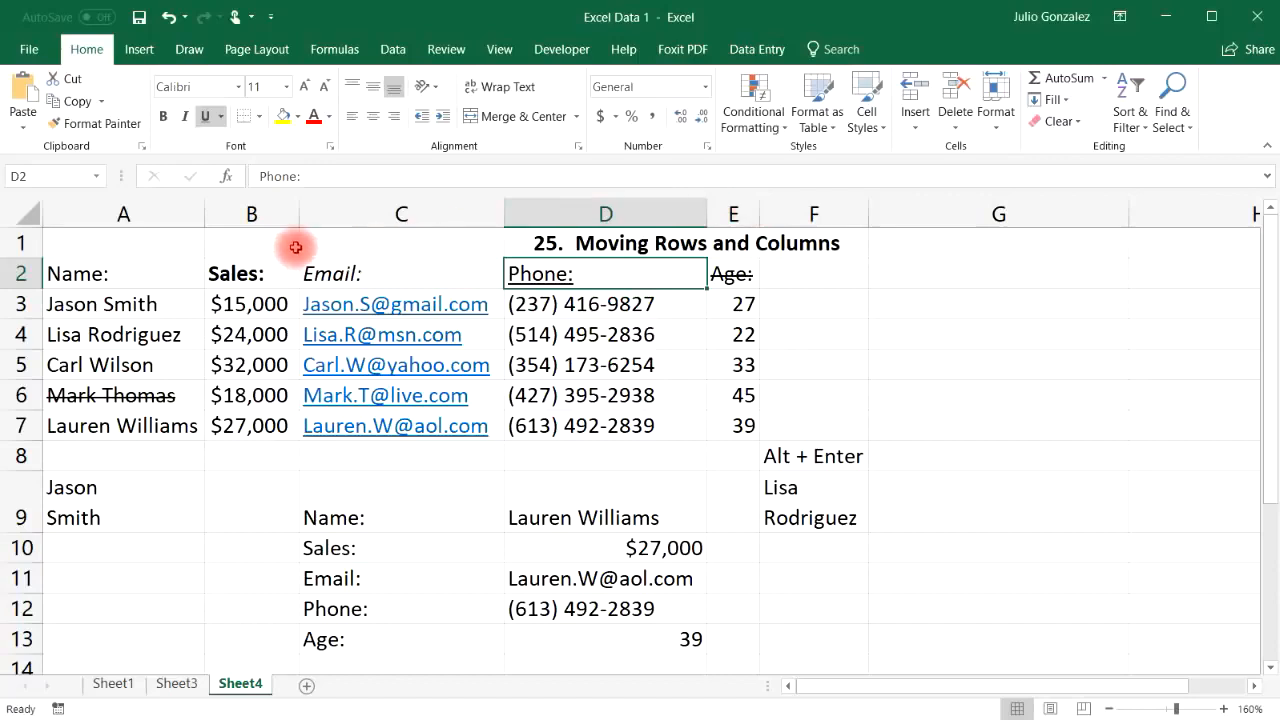
Step: Move the whole Sales column between the Email and Phone columns, shifting Email to column B
{"action": "left_click", "coordinate": [268, 215]}
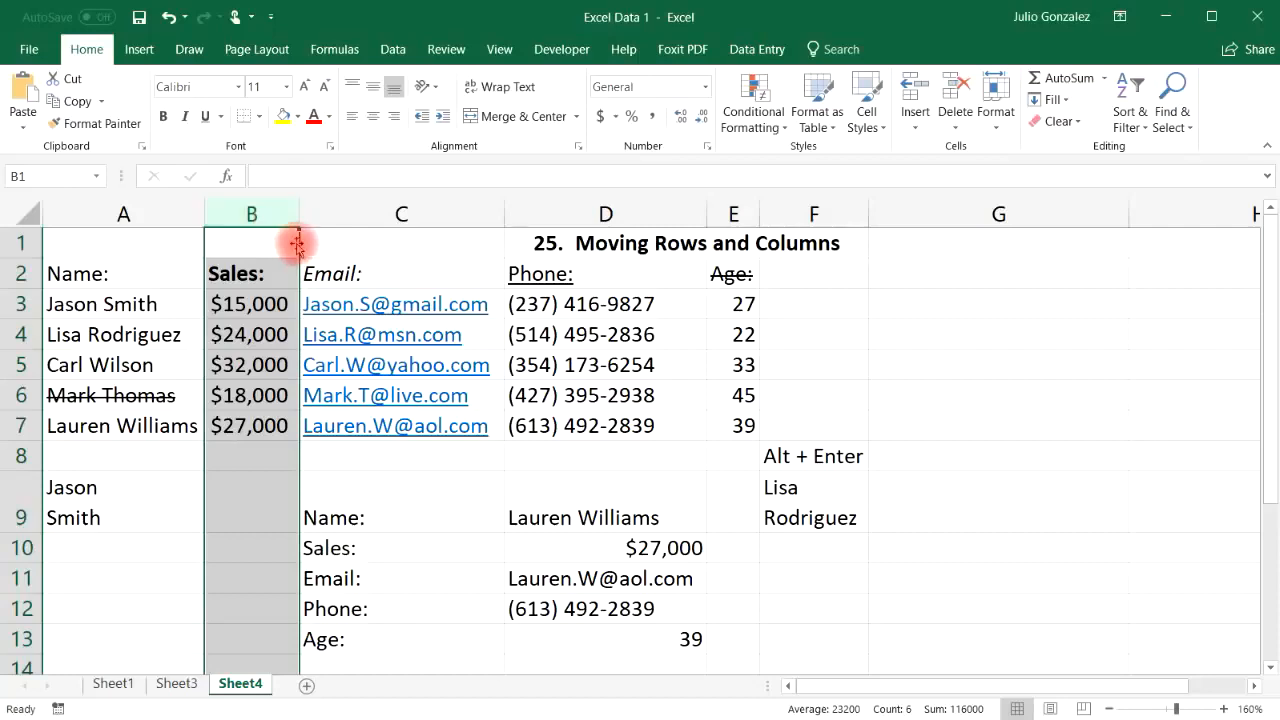
{"action": "left_click_drag", "start_coordinate": [297, 243], "coordinate": [565, 250]}
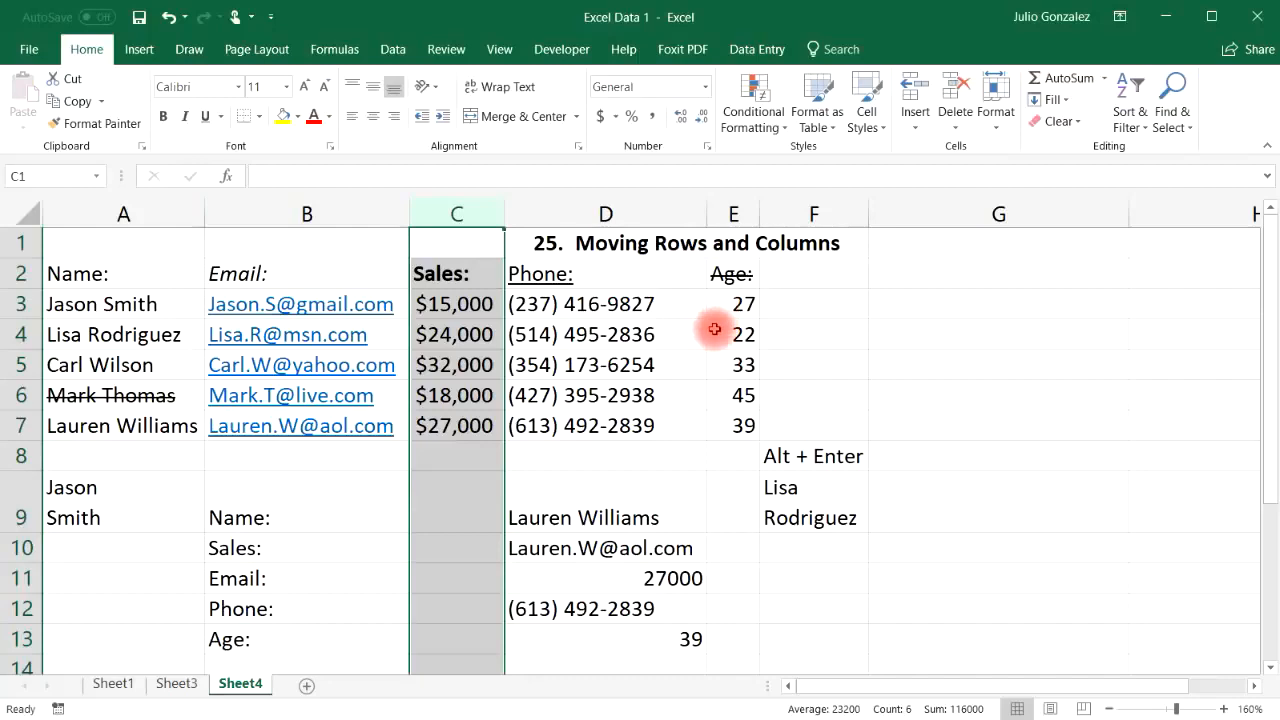
Step: Undo the move of the Sales column
{"action": "left_click", "coordinate": [168, 17]}
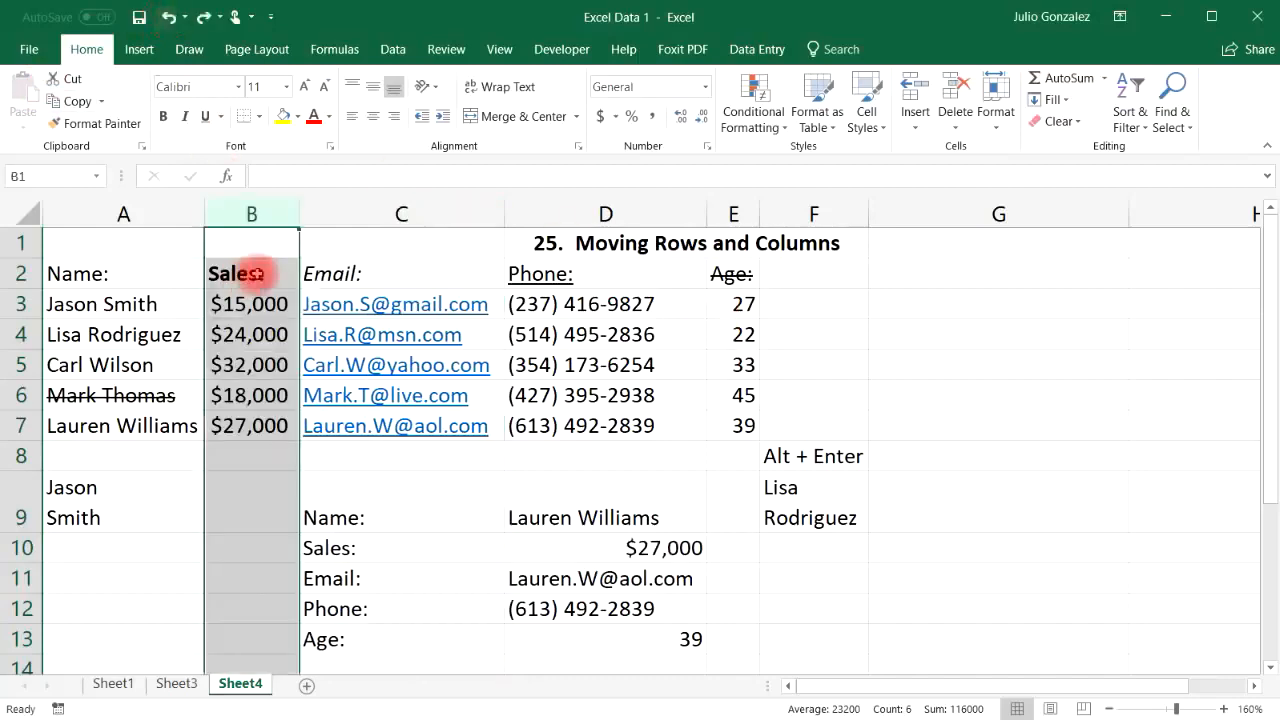
Step: Try moving the Sales and Email columns together to just after column F, and undo the move
{"action": "left_click_drag", "start_coordinate": [278, 214], "coordinate": [343, 209]}
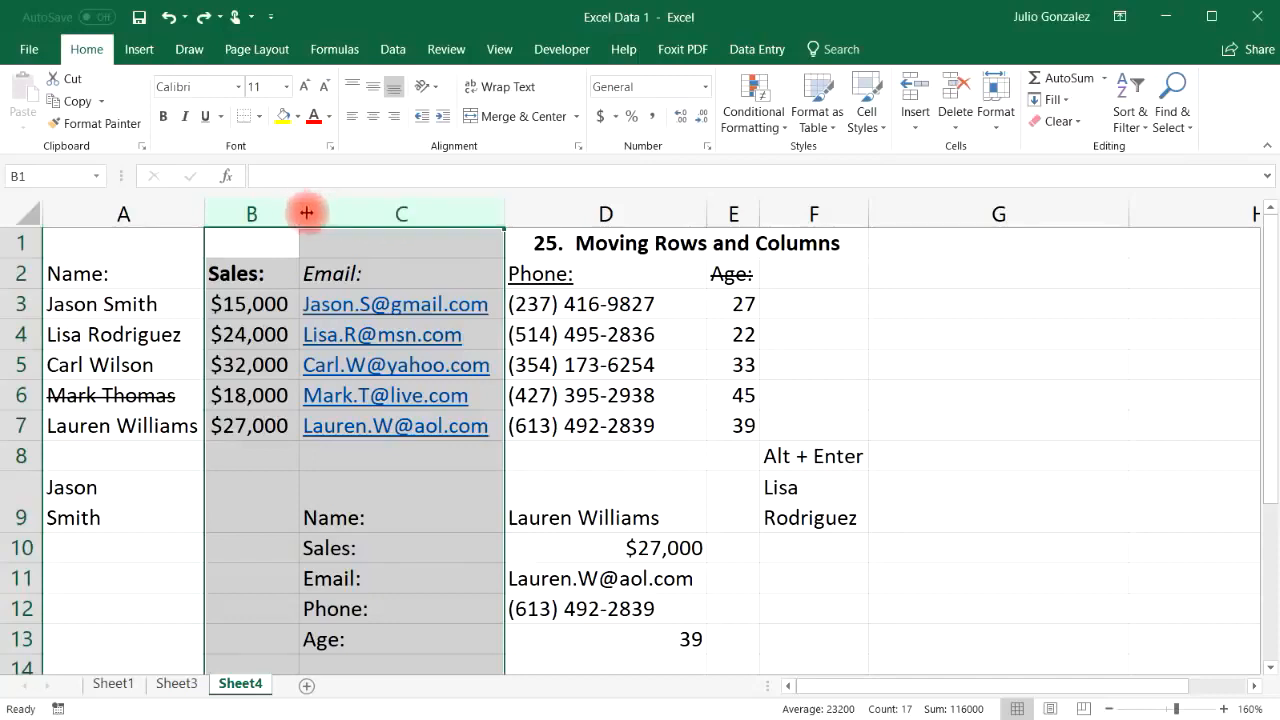
{"action": "left_click_drag", "start_coordinate": [504, 245], "coordinate": [868, 260]}
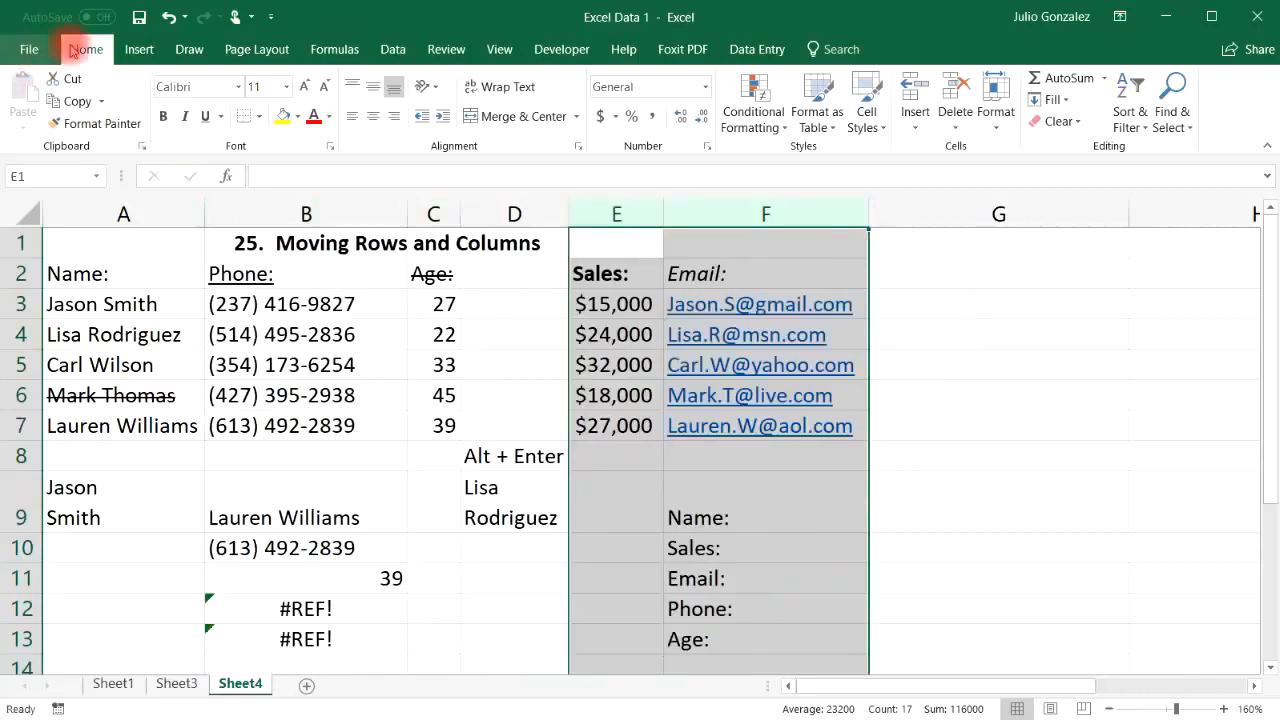
{"action": "left_click", "coordinate": [166, 16]}
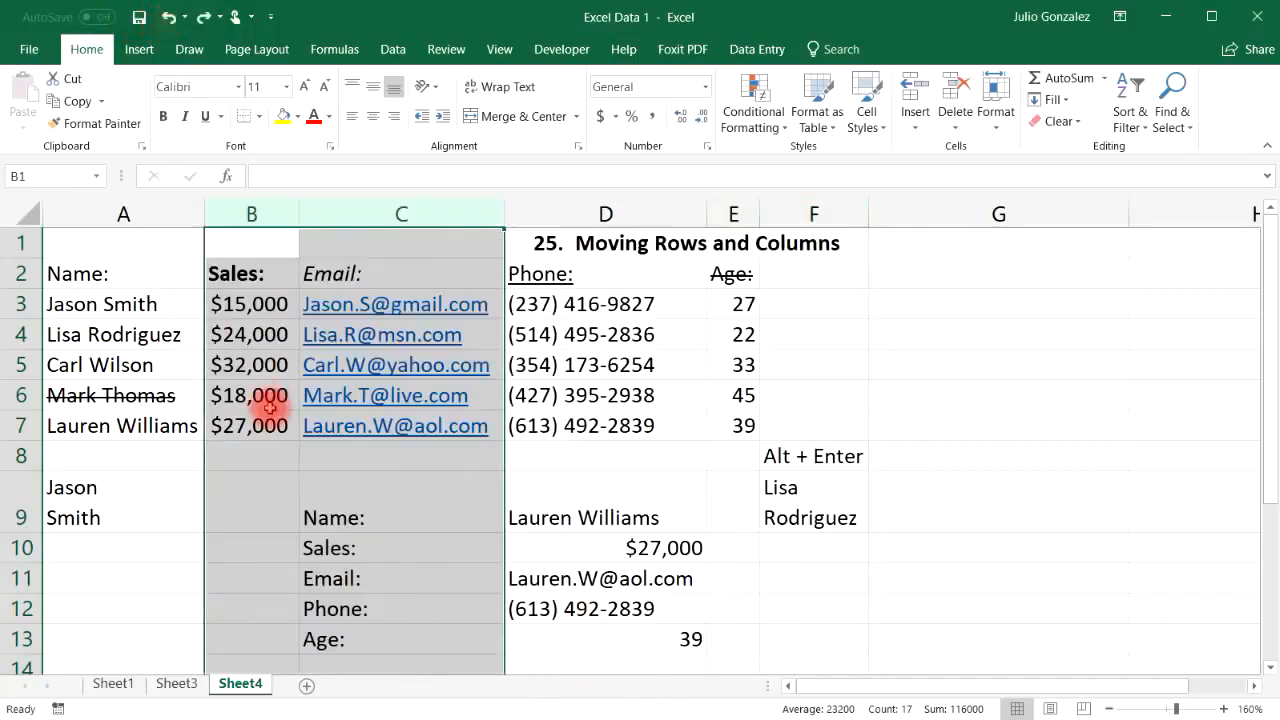
Step: Try moving the whole of row 5 above row 4, and undo the move
{"action": "left_click", "coordinate": [172, 392]}
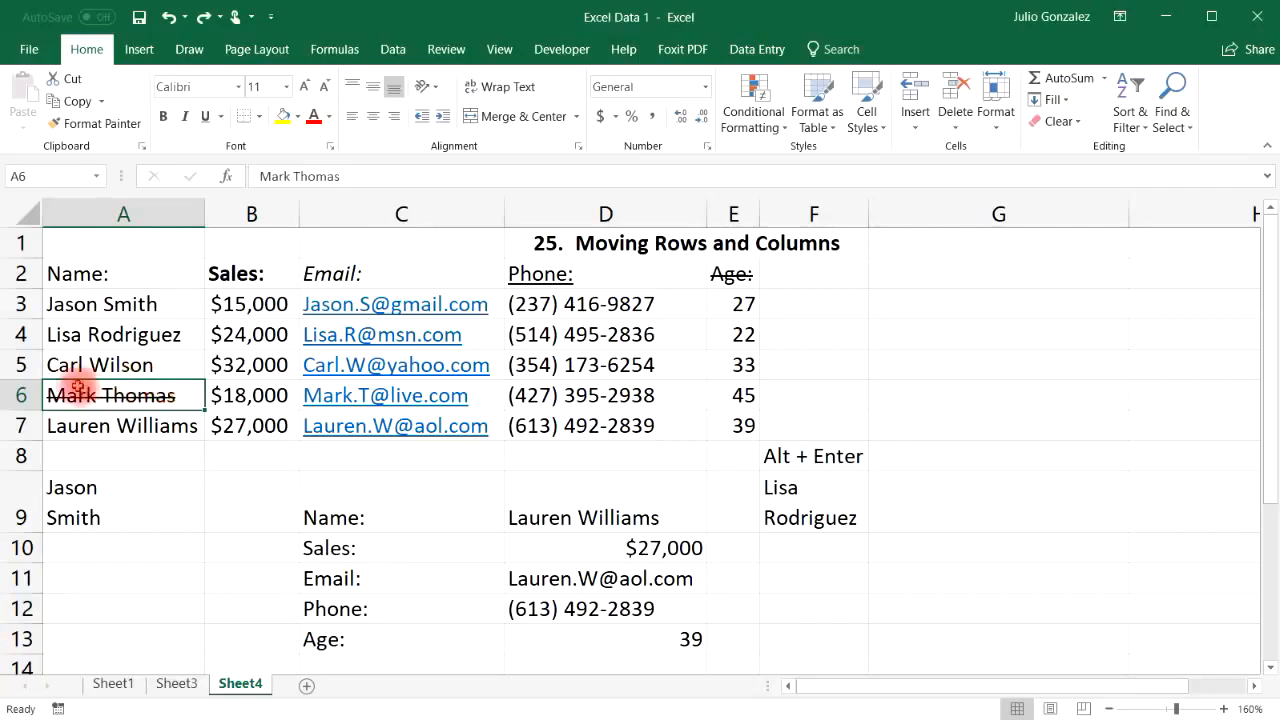
{"action": "left_click", "coordinate": [25, 367]}
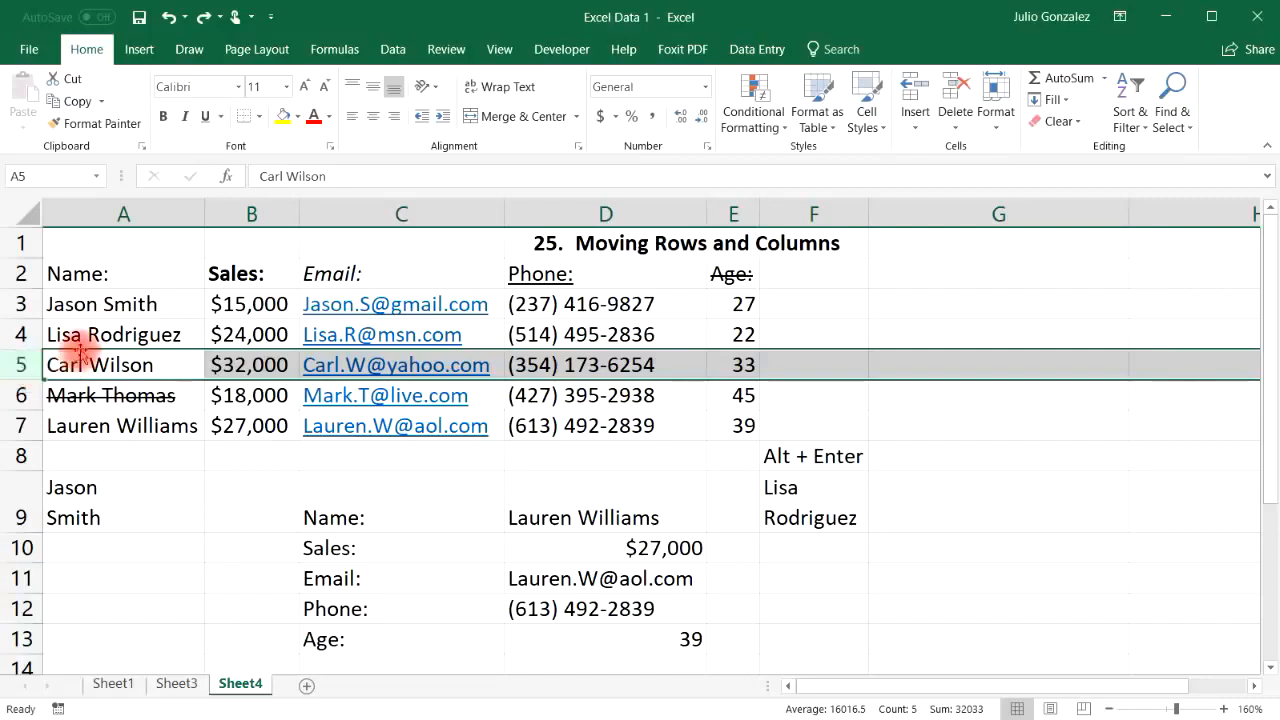
{"action": "left_click_drag", "start_coordinate": [80, 350], "coordinate": [91, 304], "text": "shift"}
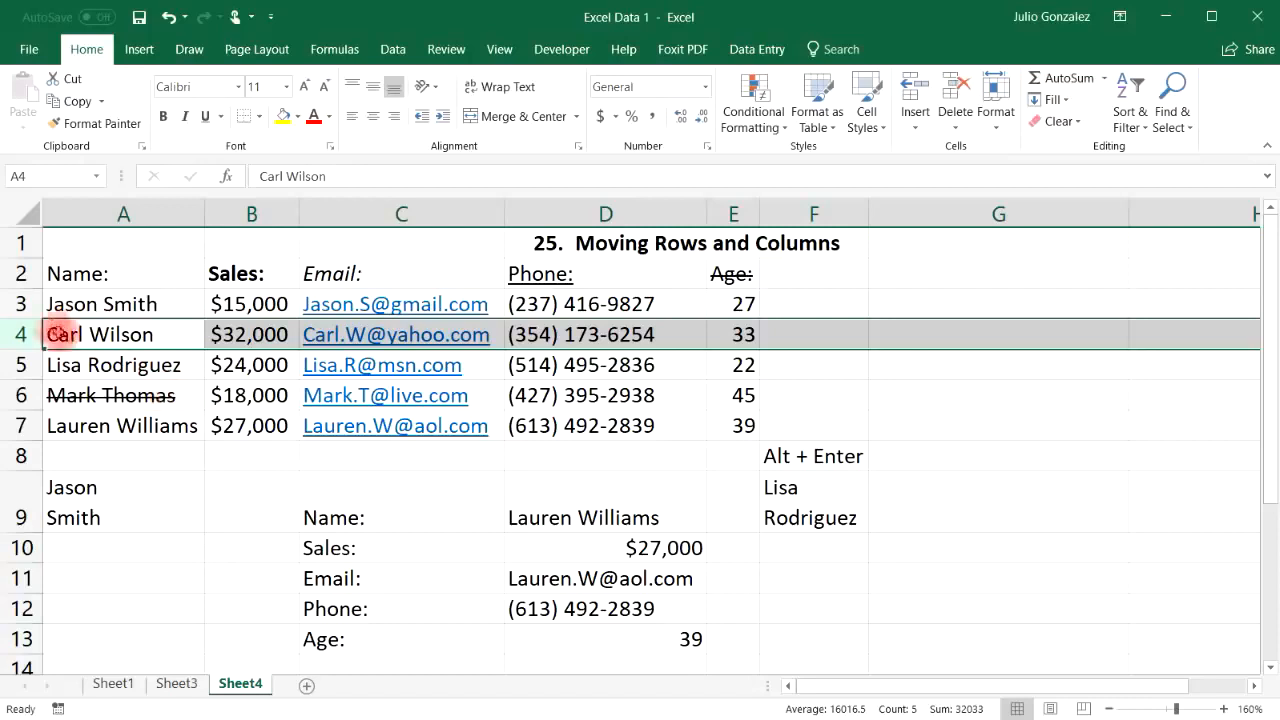
{"action": "left_click", "coordinate": [166, 16]}
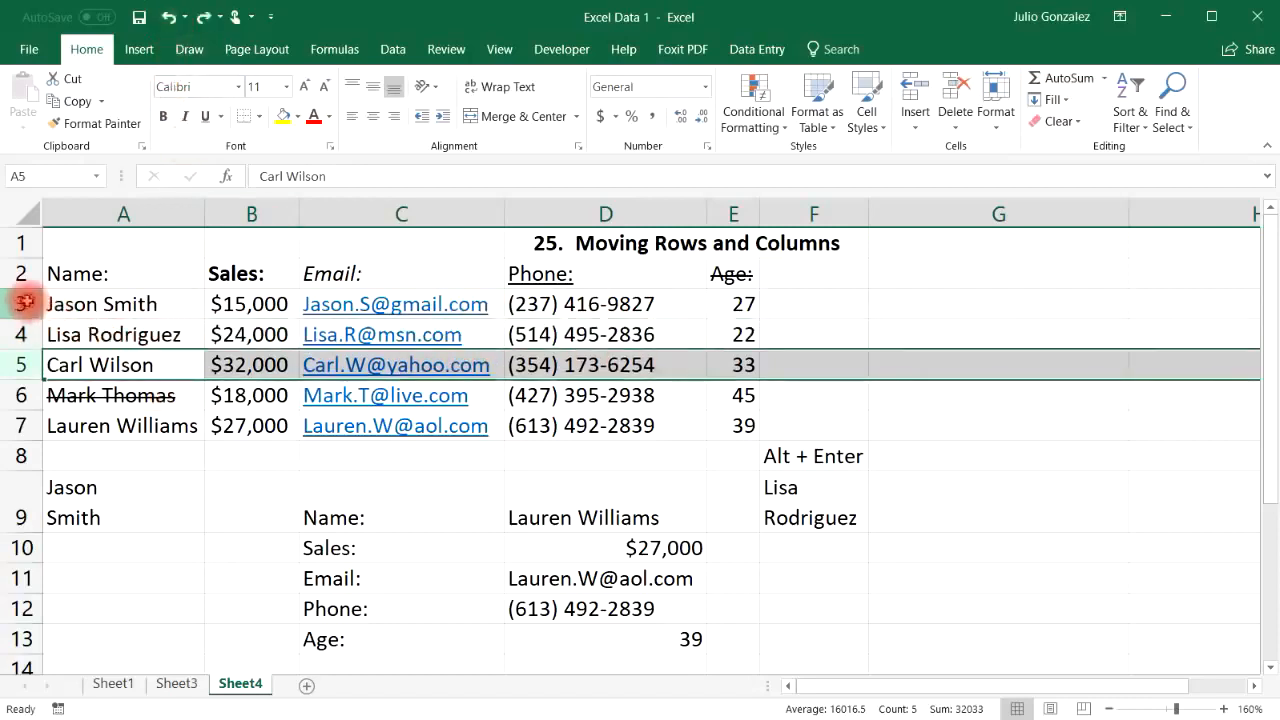
Step: Try moving rows 3 and 4 together below row 7, and undo the move
{"action": "left_click_drag", "start_coordinate": [22, 304], "coordinate": [57, 329]}
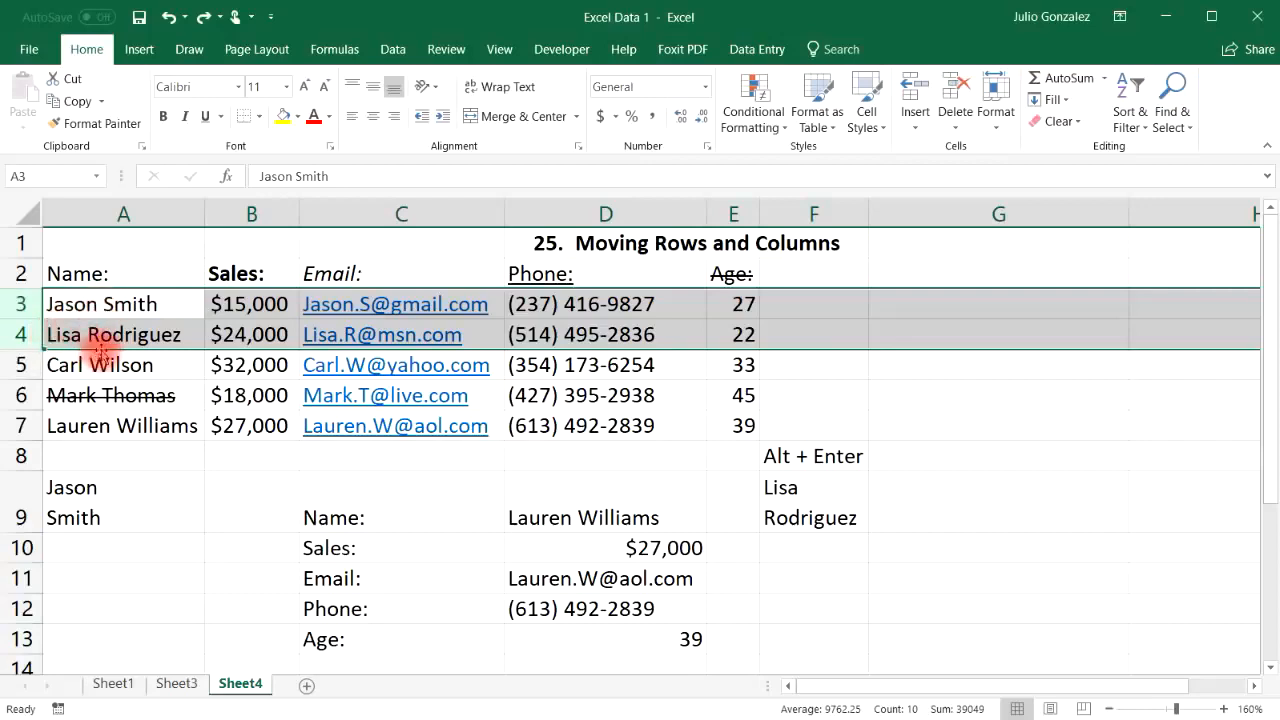
{"action": "left_click_drag", "start_coordinate": [101, 348], "coordinate": [102, 432]}
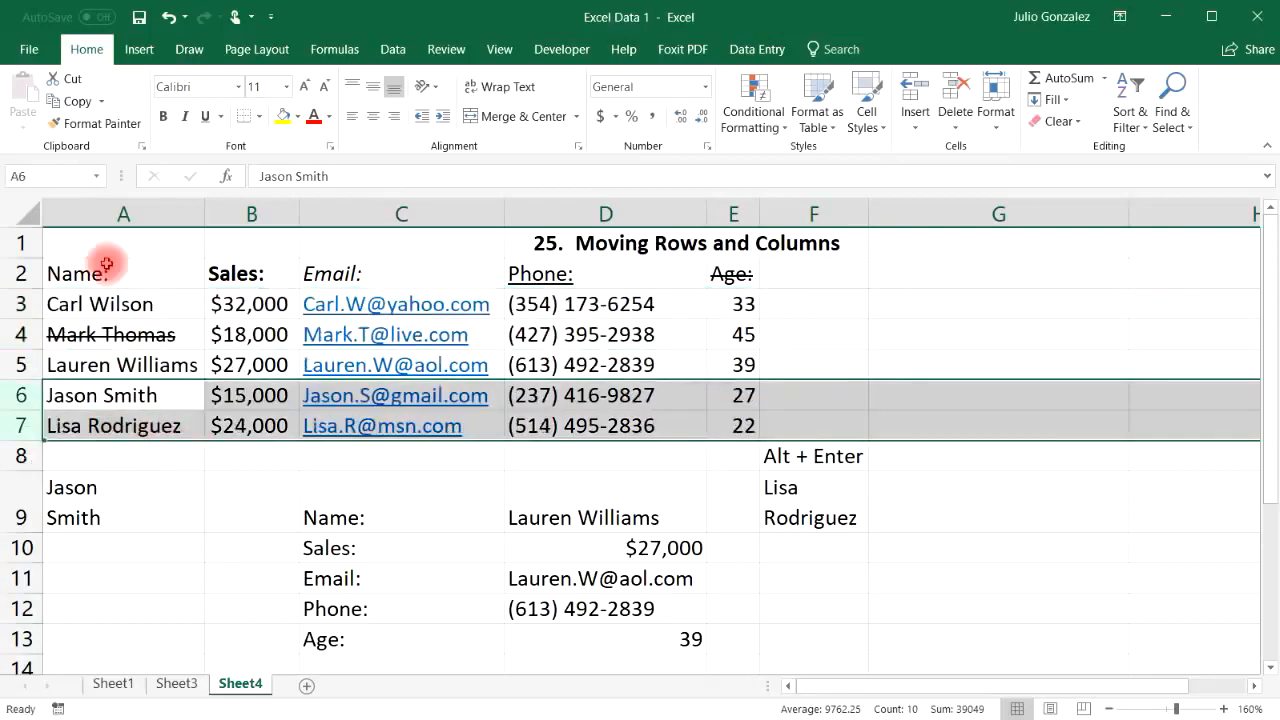
{"action": "left_click", "coordinate": [168, 17]}
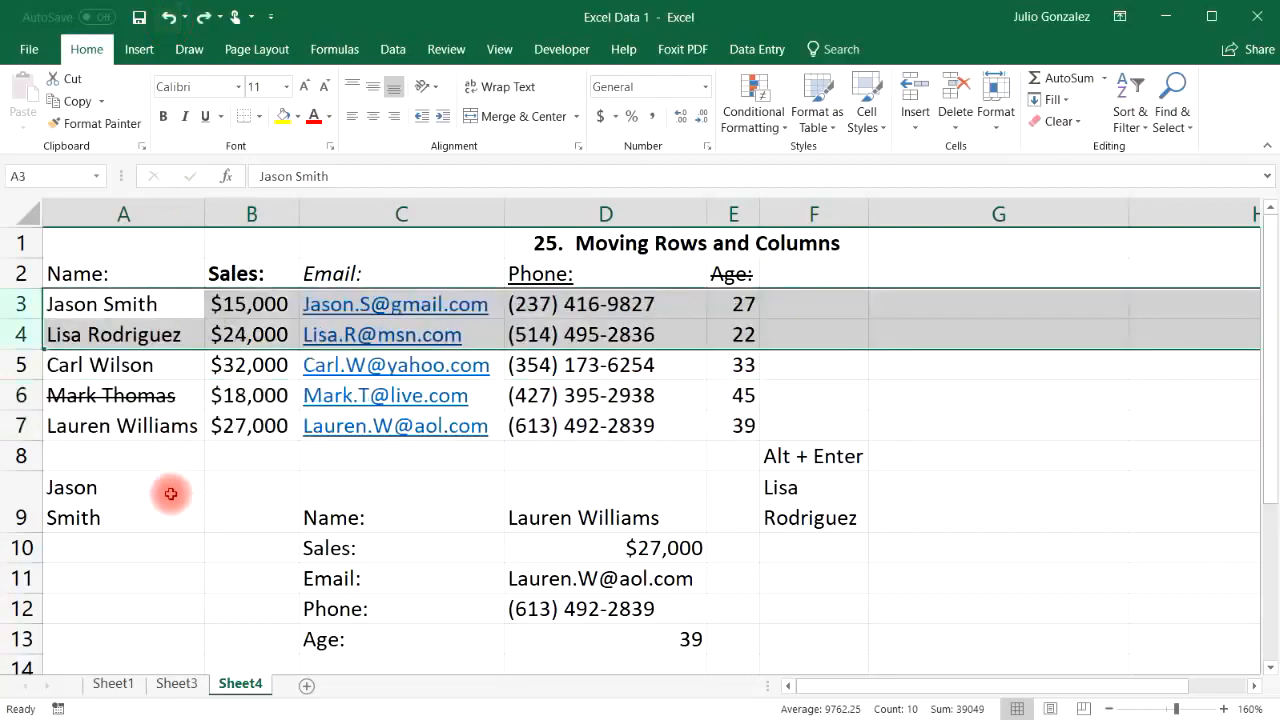
Step: Replace the merged title in row 1 with "26. Find and Replace"
{"action": "left_click", "coordinate": [163, 305]}
{"action": "left_click", "coordinate": [688, 243]}
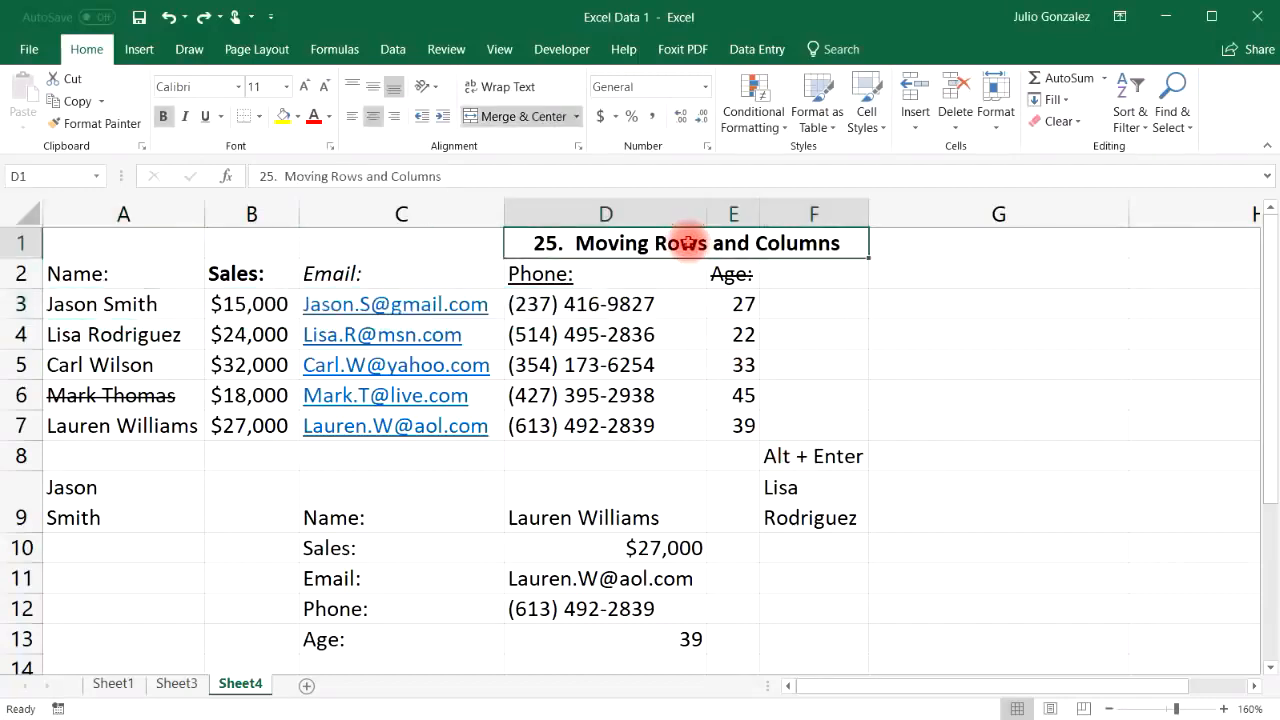
{"action": "type", "text": "26.  Find and Replace"}
{"action": "key", "text": "Return"}
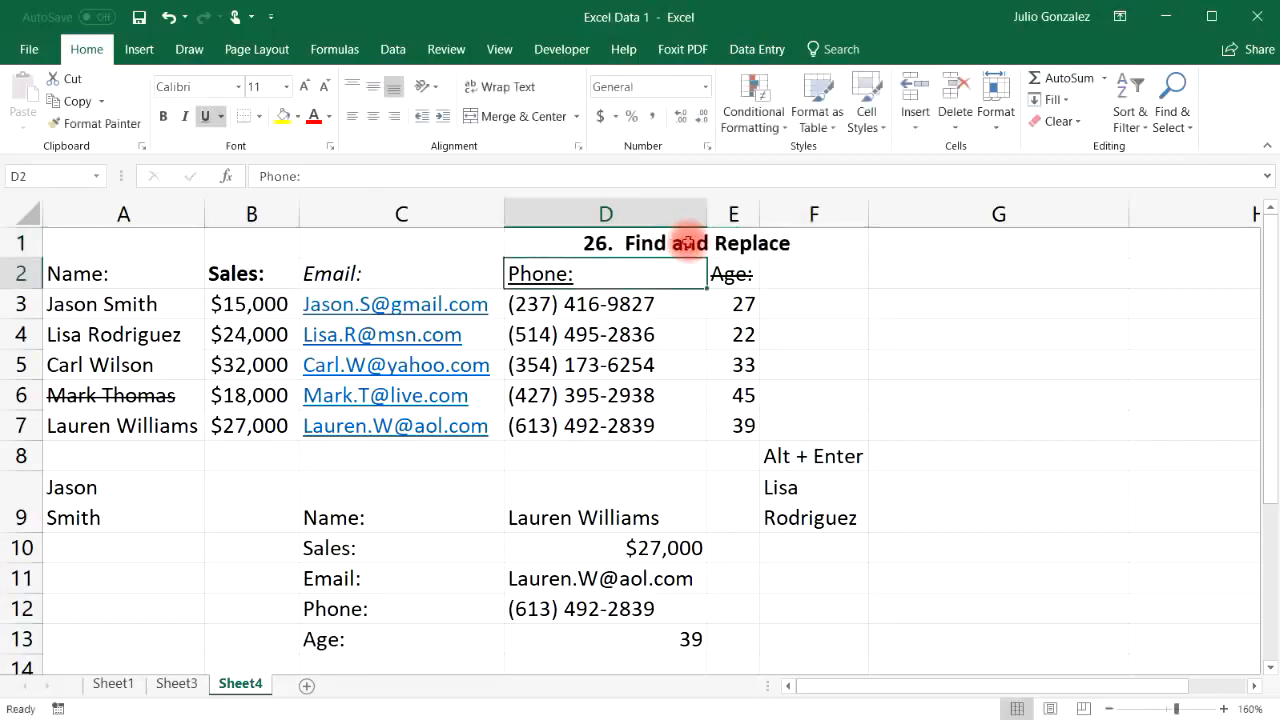
{"action": "left_click", "coordinate": [943, 278]}
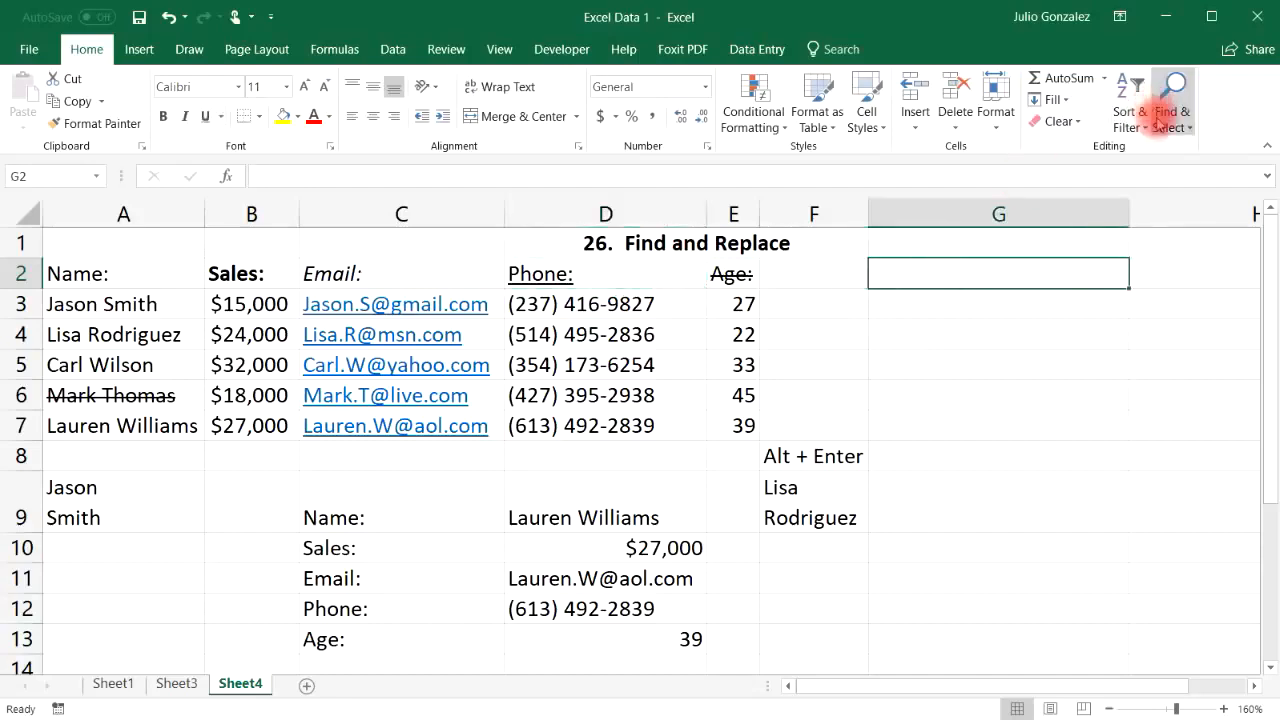
{"action": "left_click", "coordinate": [1180, 115]}
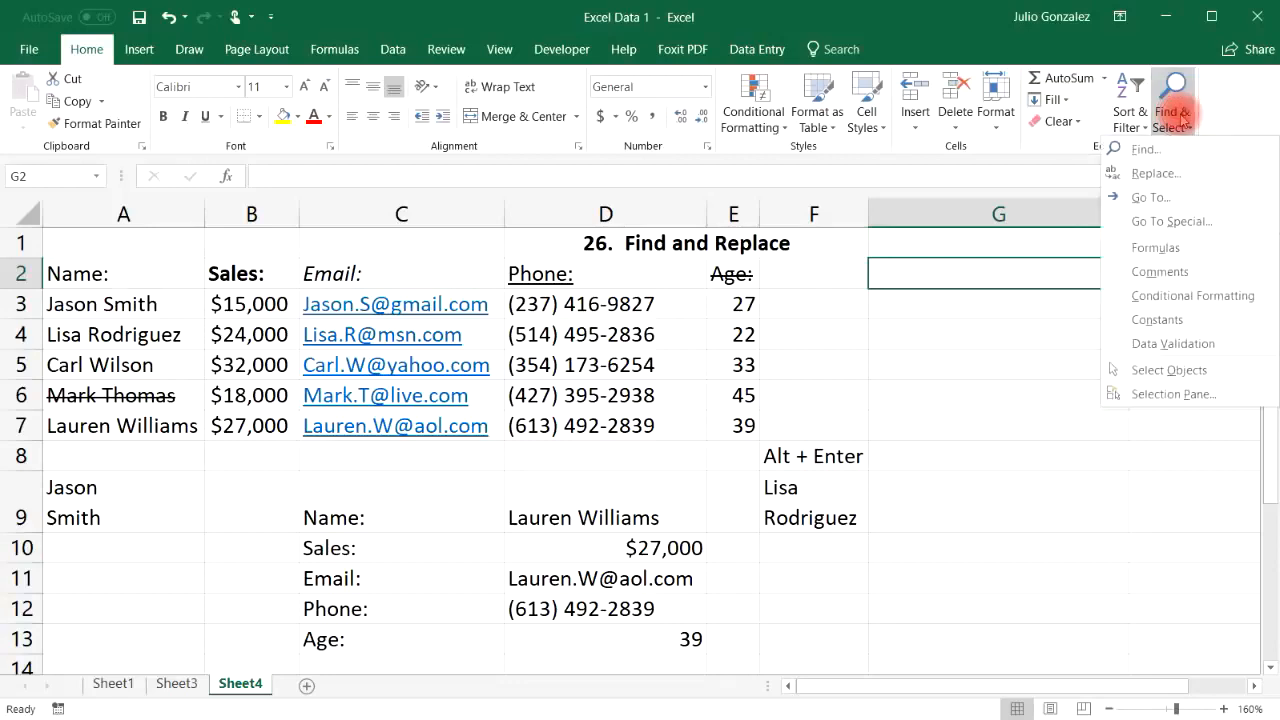
{"action": "left_click", "coordinate": [1168, 148]}
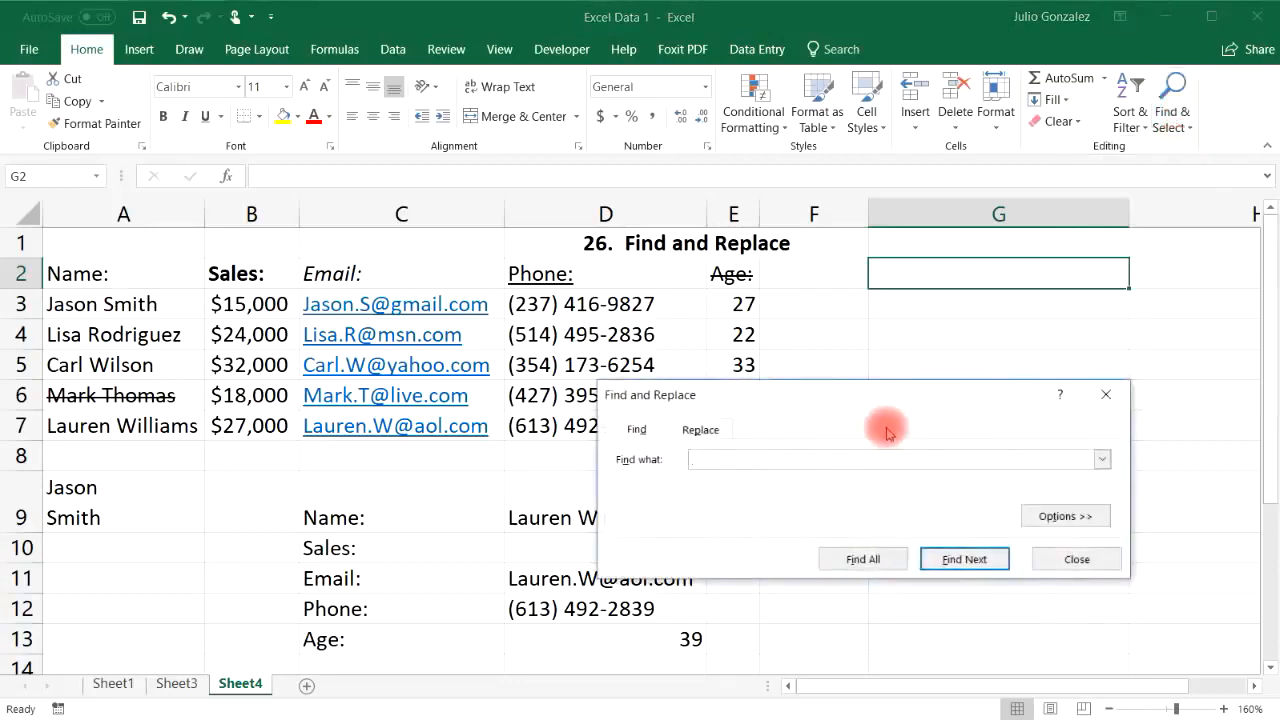
{"action": "left_click", "coordinate": [1043, 552]}
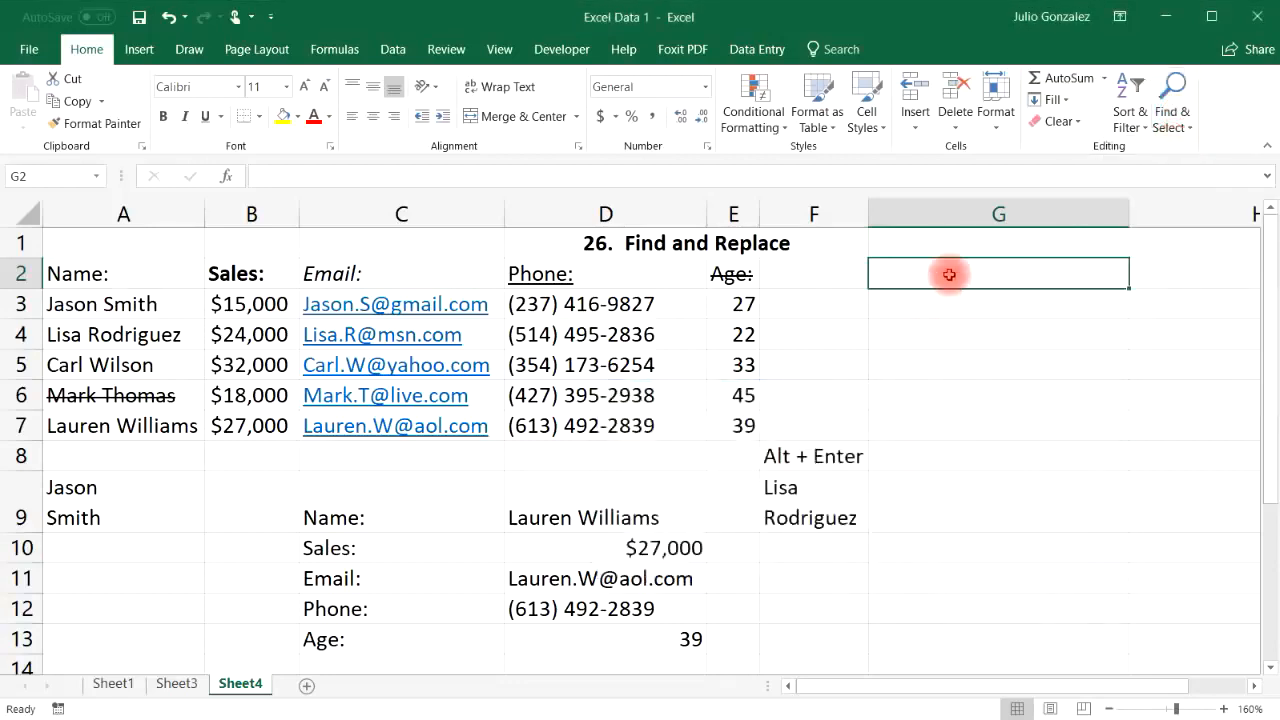
Step: Find all cells containing the first name from cell A4, and go to the matches in C4 and F9
{"action": "key", "text": "ctrl+f"}
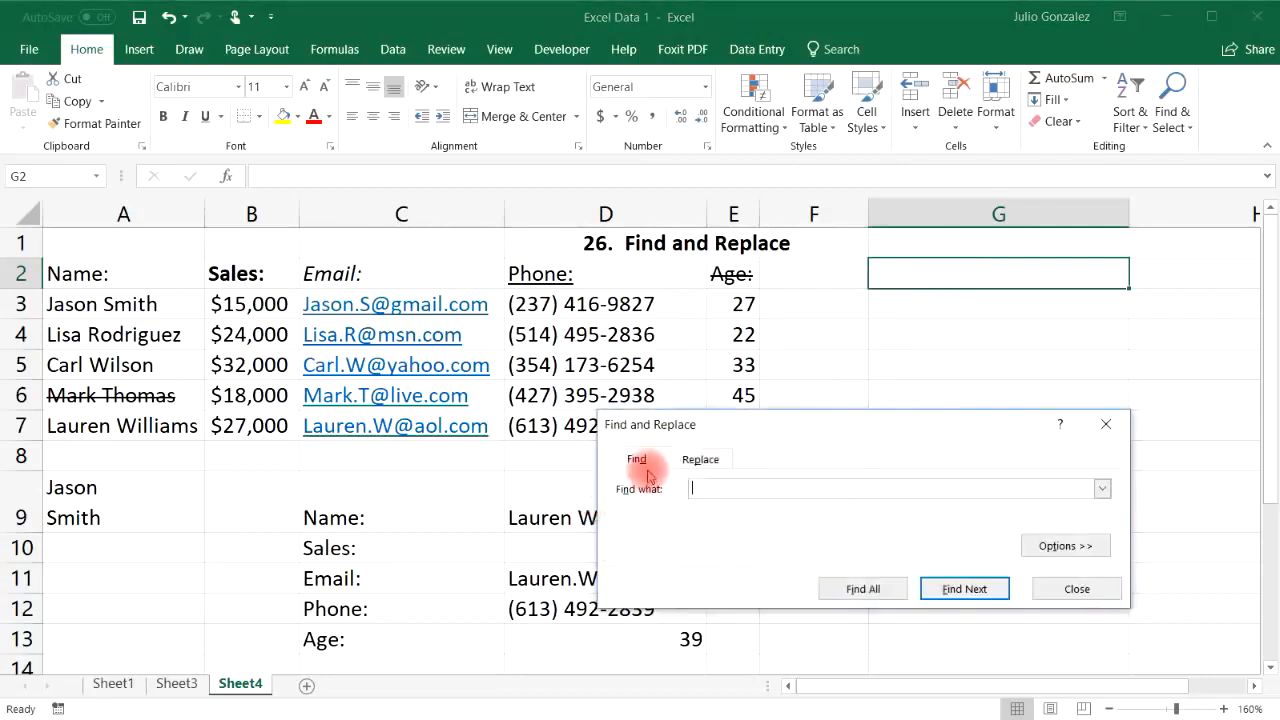
{"action": "left_click", "coordinate": [718, 459]}
{"action": "left_click", "coordinate": [637, 459]}
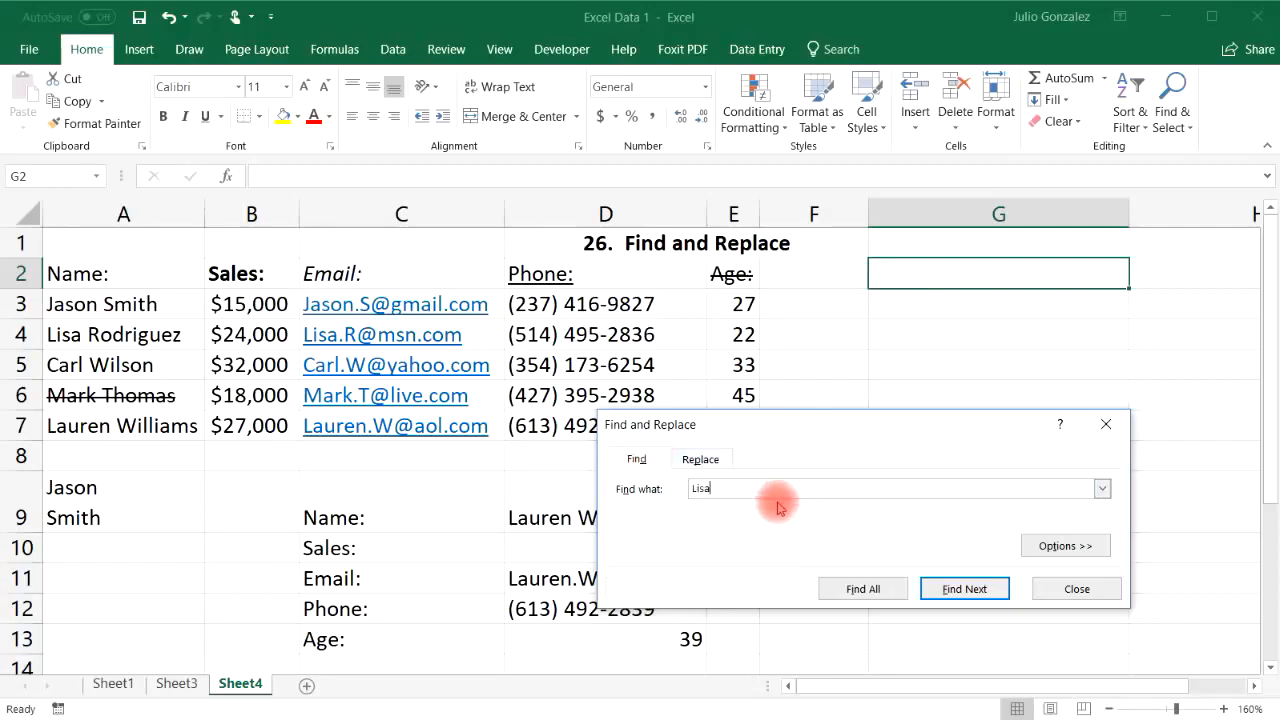
{"action": "left_click", "coordinate": [866, 590]}
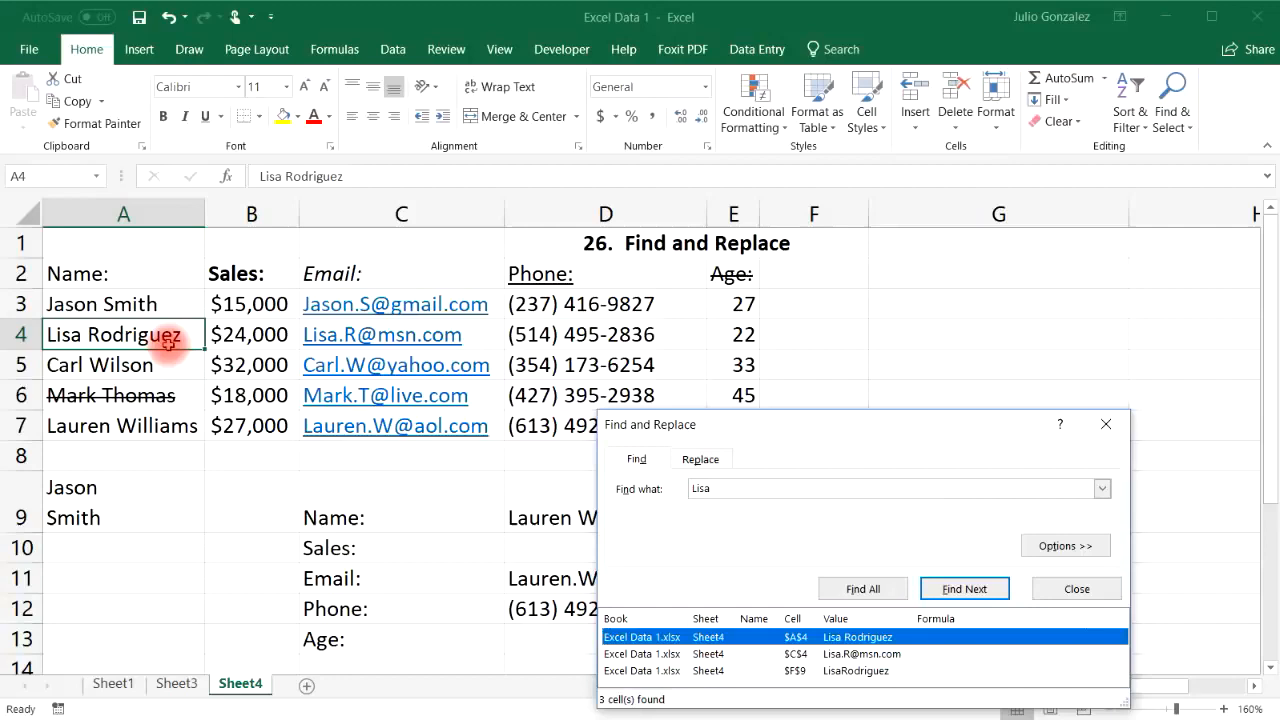
{"action": "left_click", "coordinate": [793, 655]}
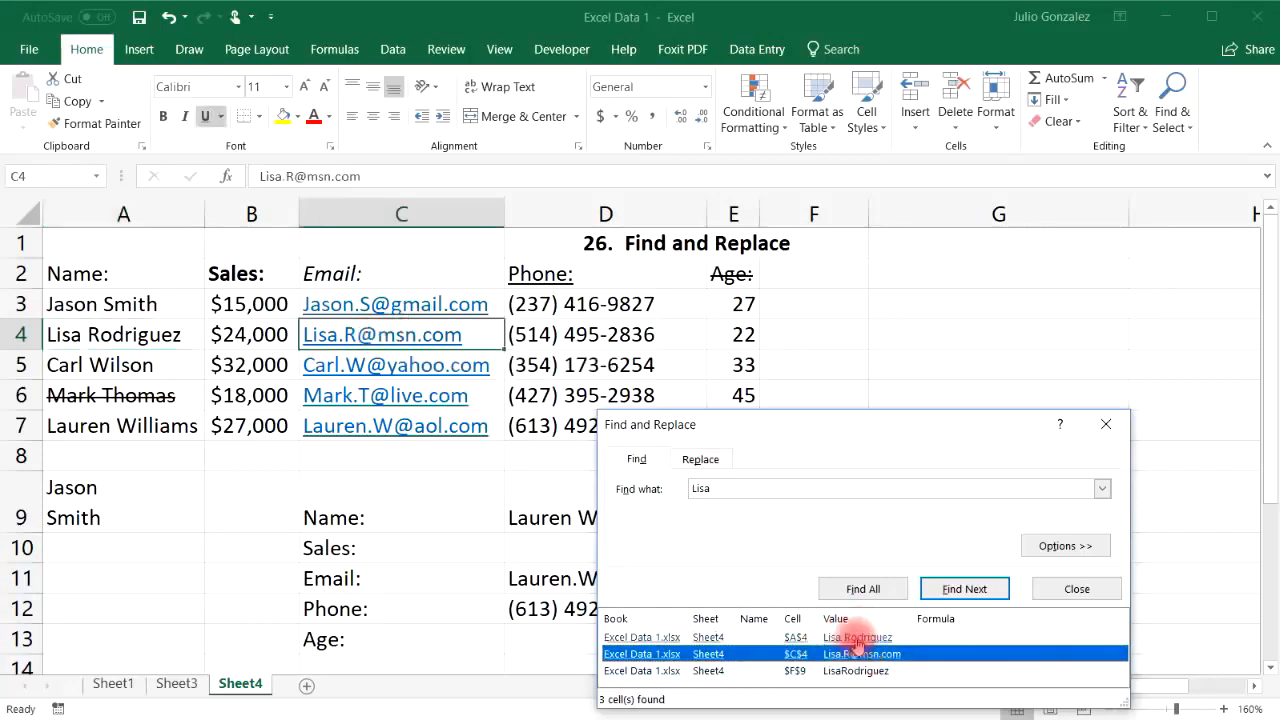
{"action": "left_click", "coordinate": [800, 672]}
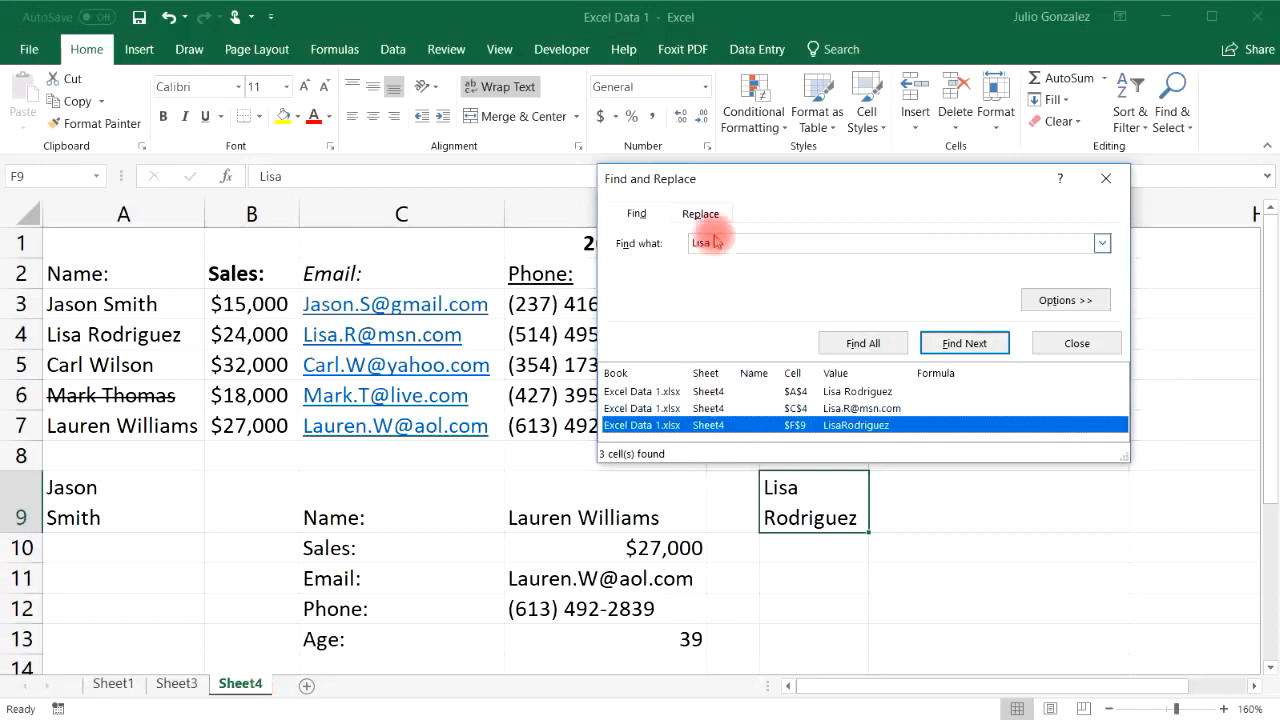
Step: Replace all occurrences of the searched first name with a different first name, and close Find and Replace
{"action": "left_click", "coordinate": [701, 213]}
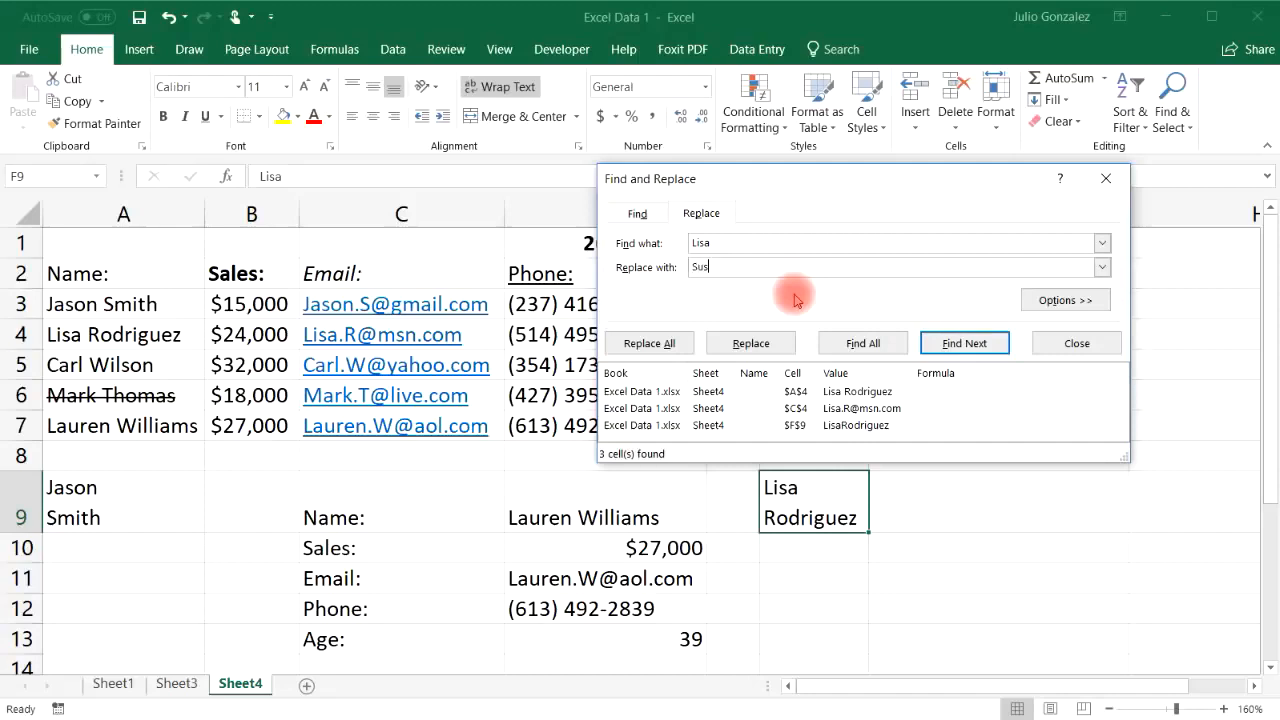
{"action": "left_click", "coordinate": [649, 343]}
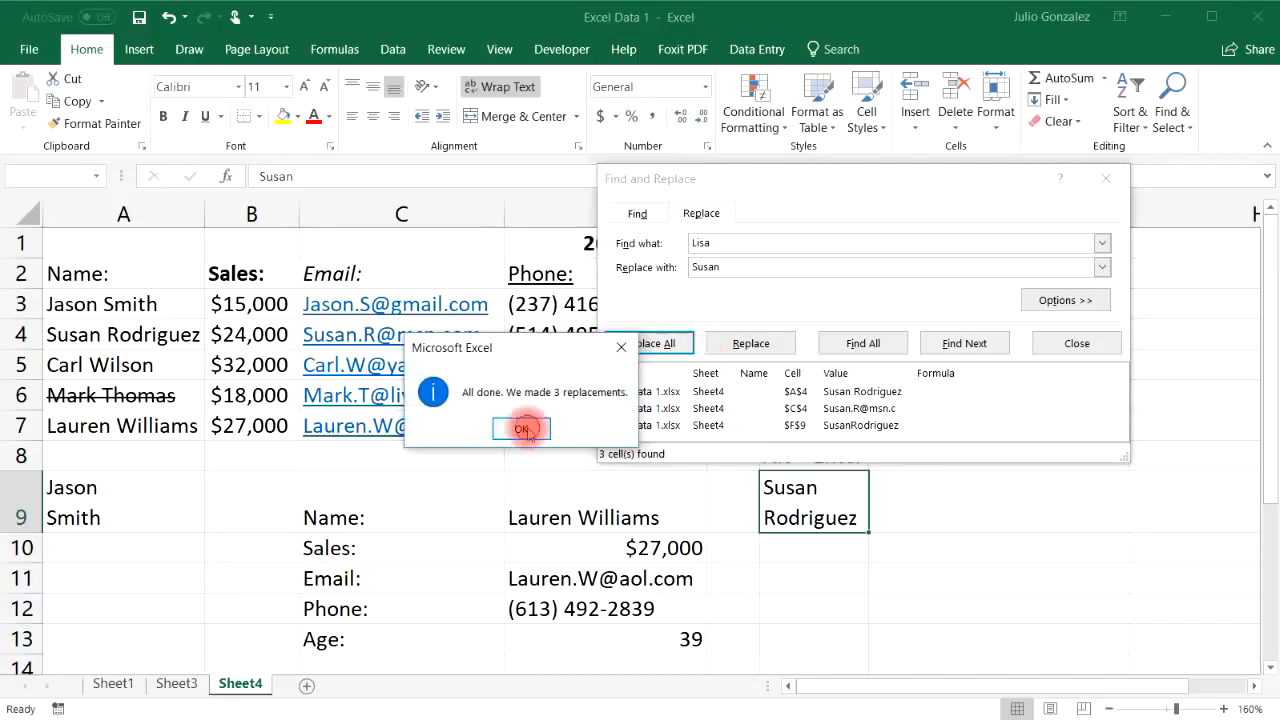
{"action": "left_click", "coordinate": [522, 430]}
{"action": "left_click", "coordinate": [1117, 187]}
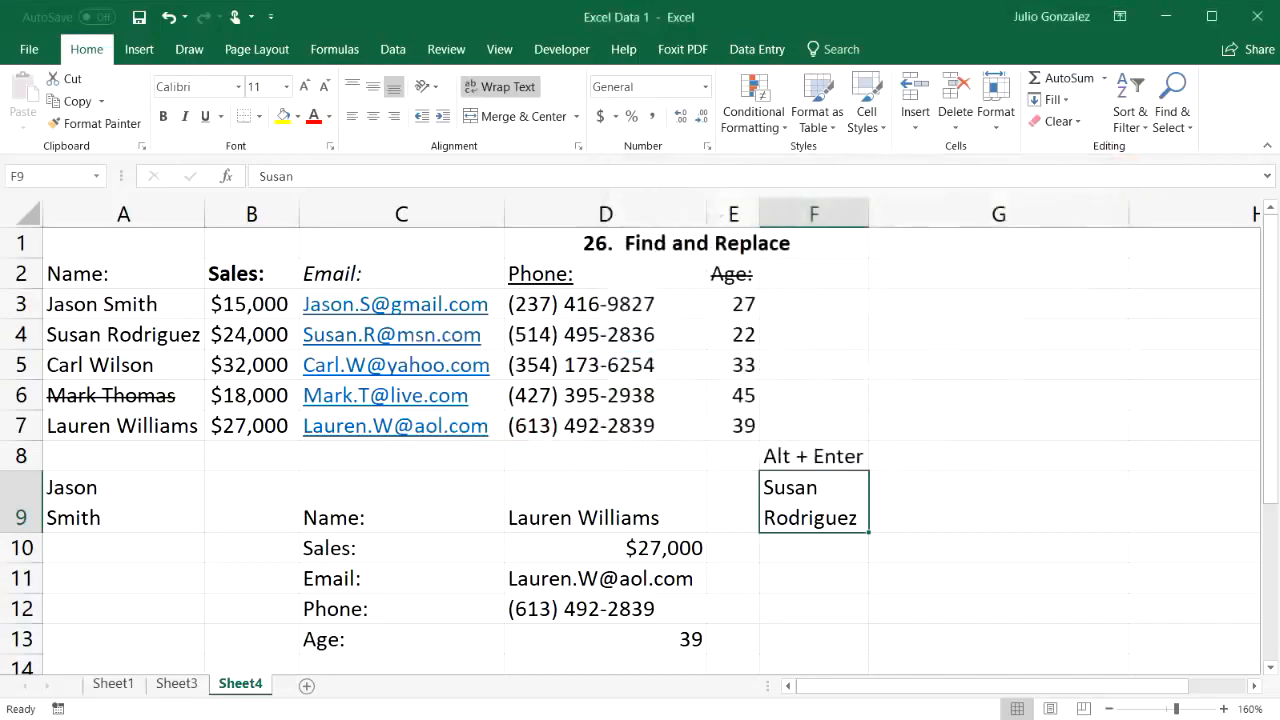
Step: Check the replaced name in cells A4, C4 and F9, dismissing the mail app chooser
{"action": "left_click", "coordinate": [97, 333]}
{"action": "left_click", "coordinate": [335, 334]}
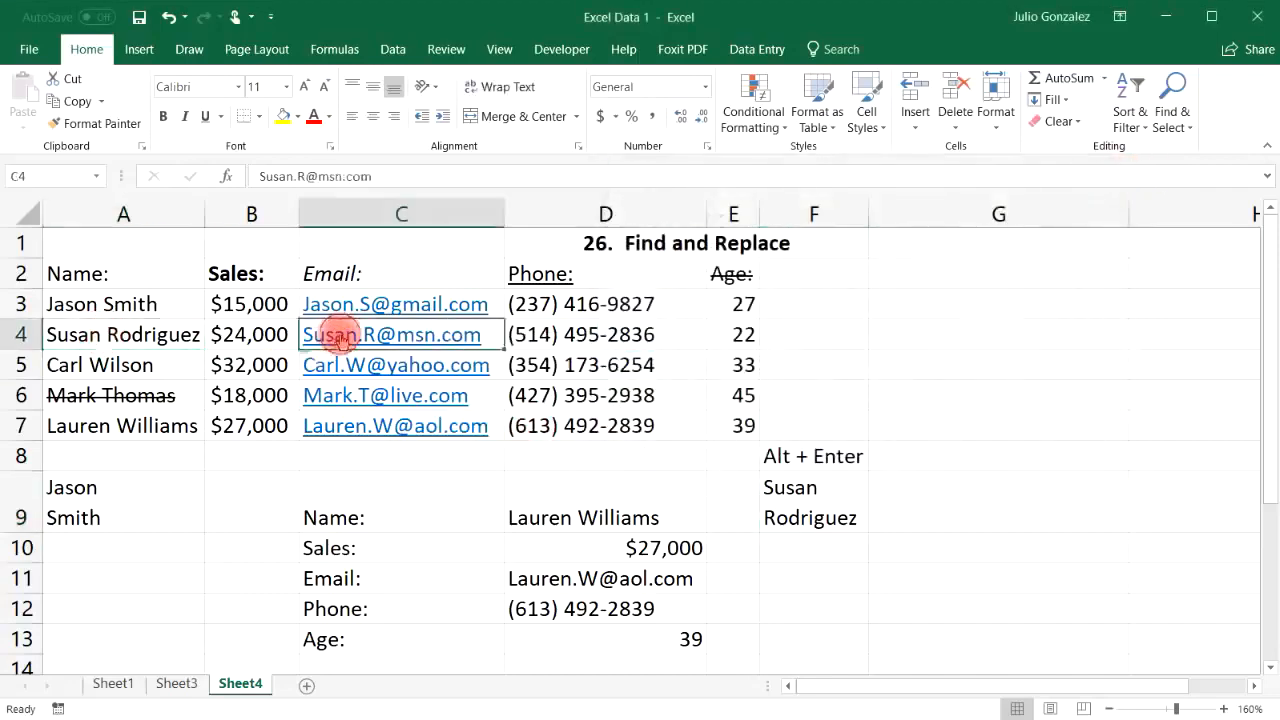
{"action": "left_click", "coordinate": [820, 489]}
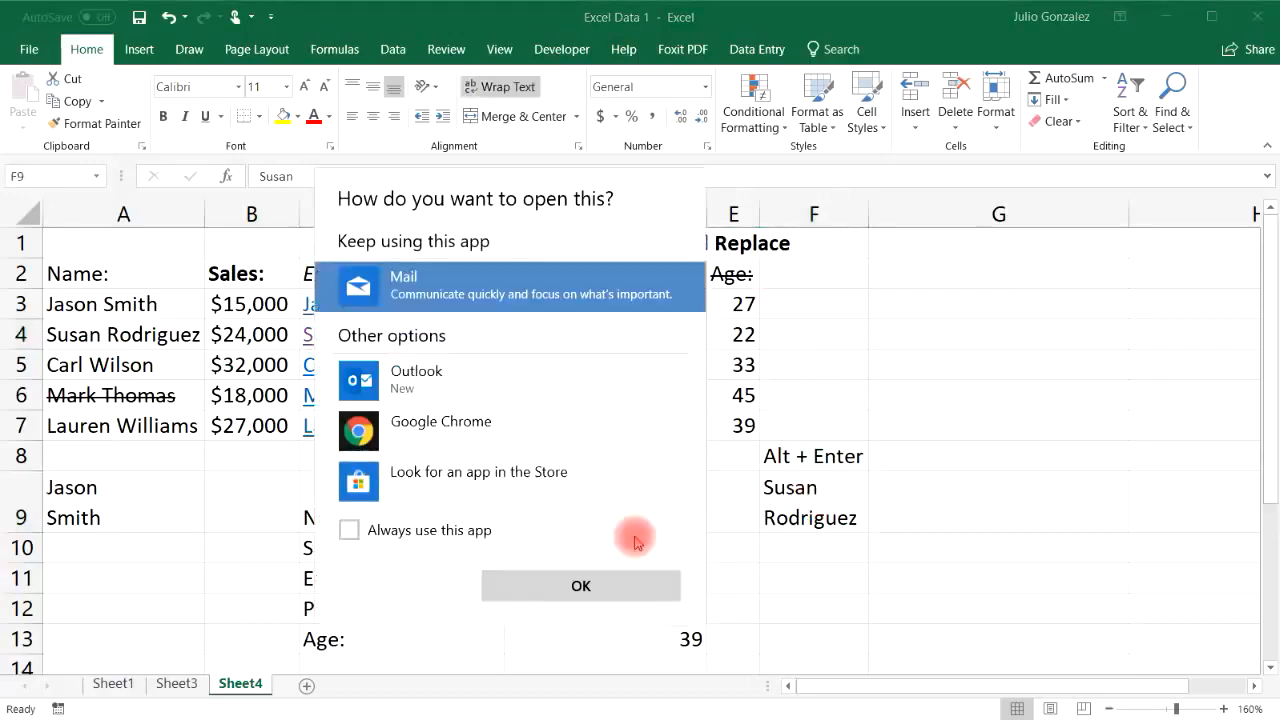
{"action": "left_click", "coordinate": [808, 409]}
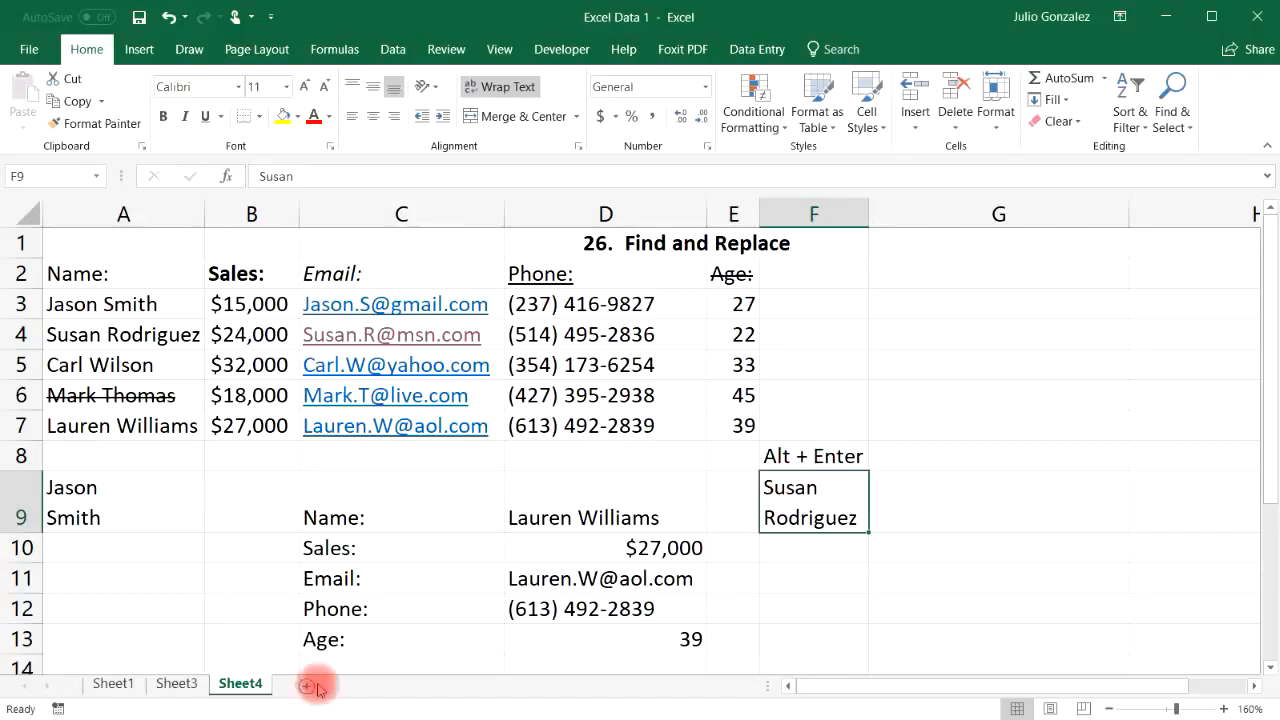
Step: Replace the merged title in row 1 with "27. Lowercase & Uppercase"
{"action": "left_click", "coordinate": [690, 246]}
{"action": "type", "text": "27.  Lowercase & Uppercaa"}
{"action": "key", "text": "BackSpace"}
{"action": "type", "text": "se"}
{"action": "key", "text": "Return"}
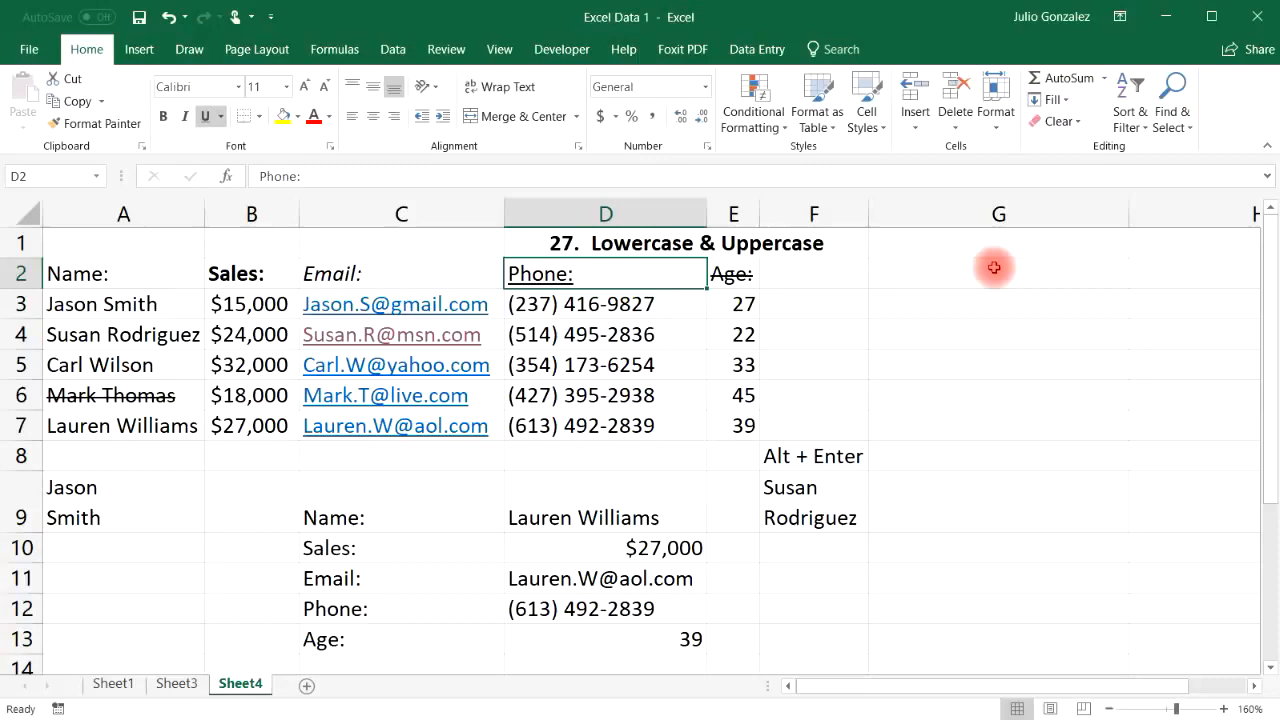
Step: Enter a surname with randomly mixed upper- and lowercase letters in cell F3
{"action": "left_click", "coordinate": [819, 304]}
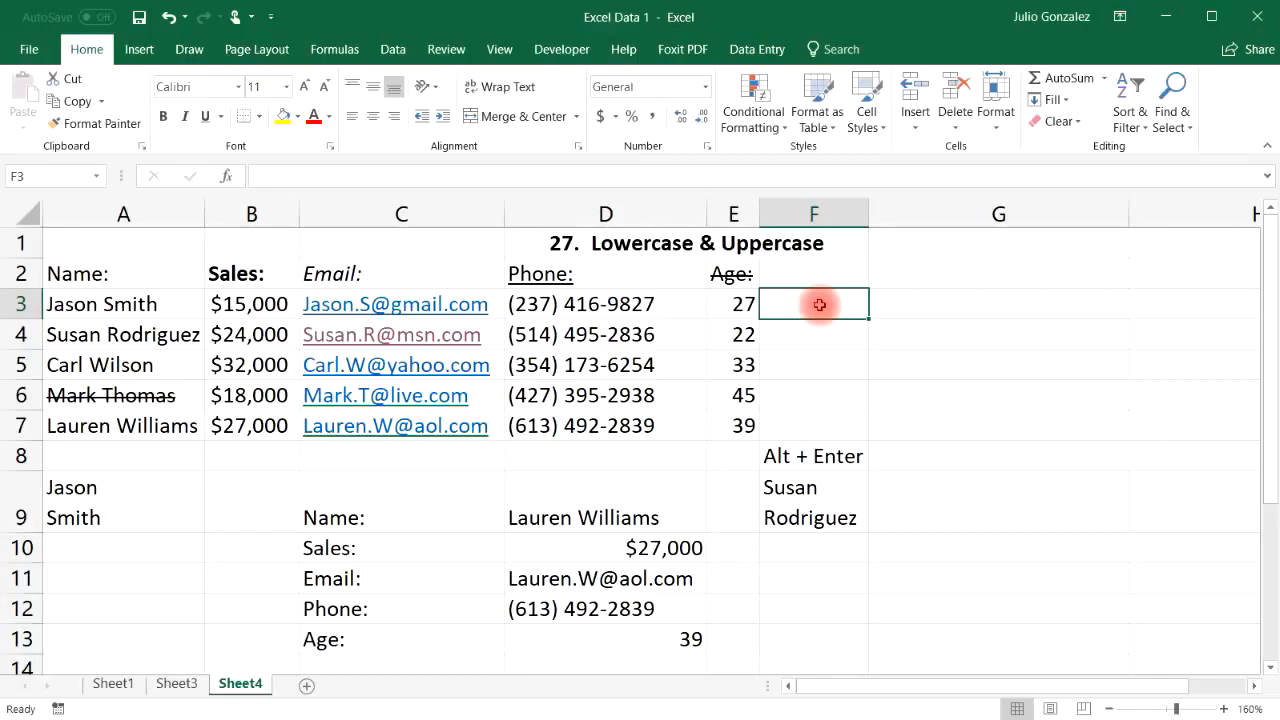
{"action": "type", "text": "R"}
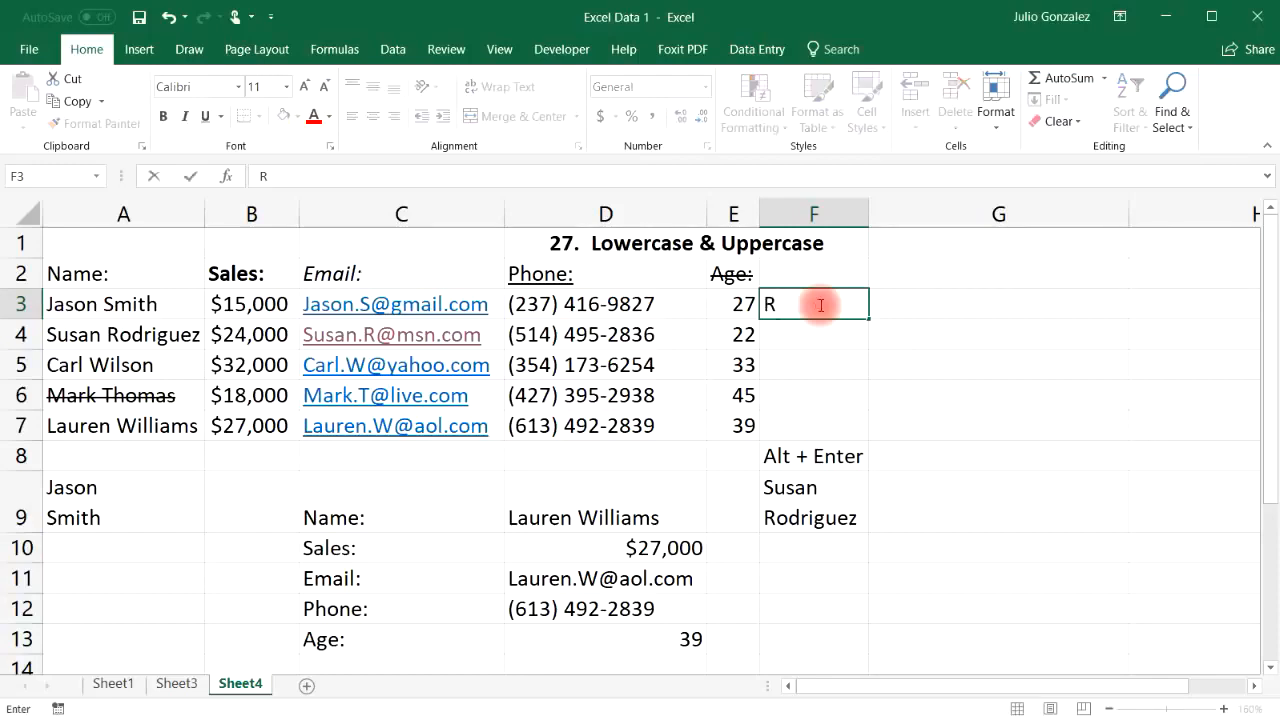
{"action": "type", "text": "odRiGuez"}
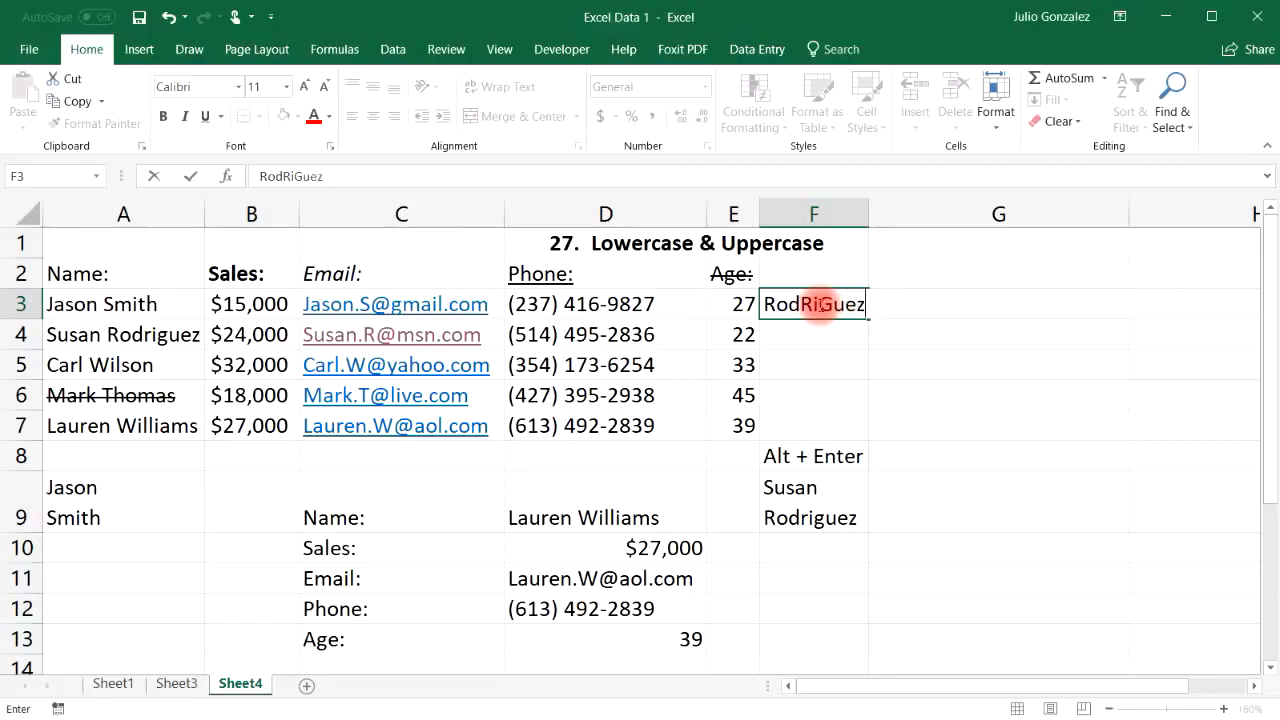
{"action": "key", "text": "Return"}
Step: Convert the mixed-case surname in F3 to lowercase in cell G3 with the formula =LOWER(F3)
{"action": "key", "text": "Right"}
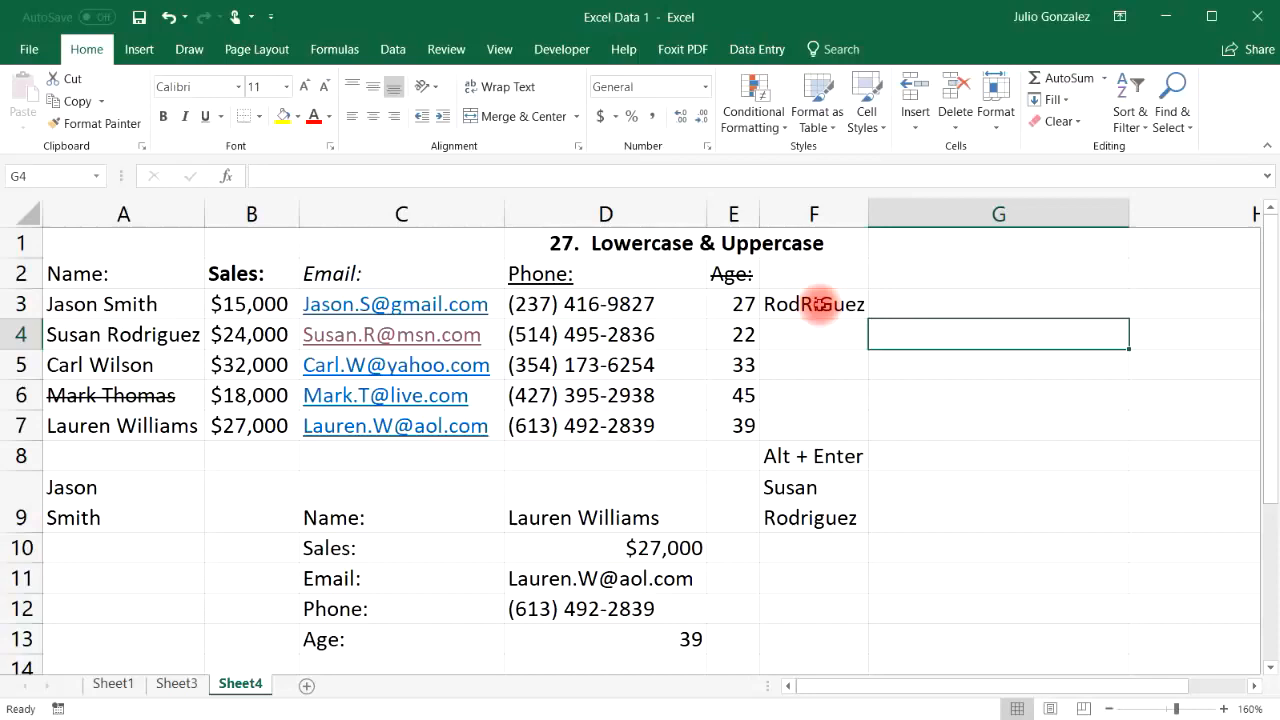
{"action": "key", "text": "Up"}
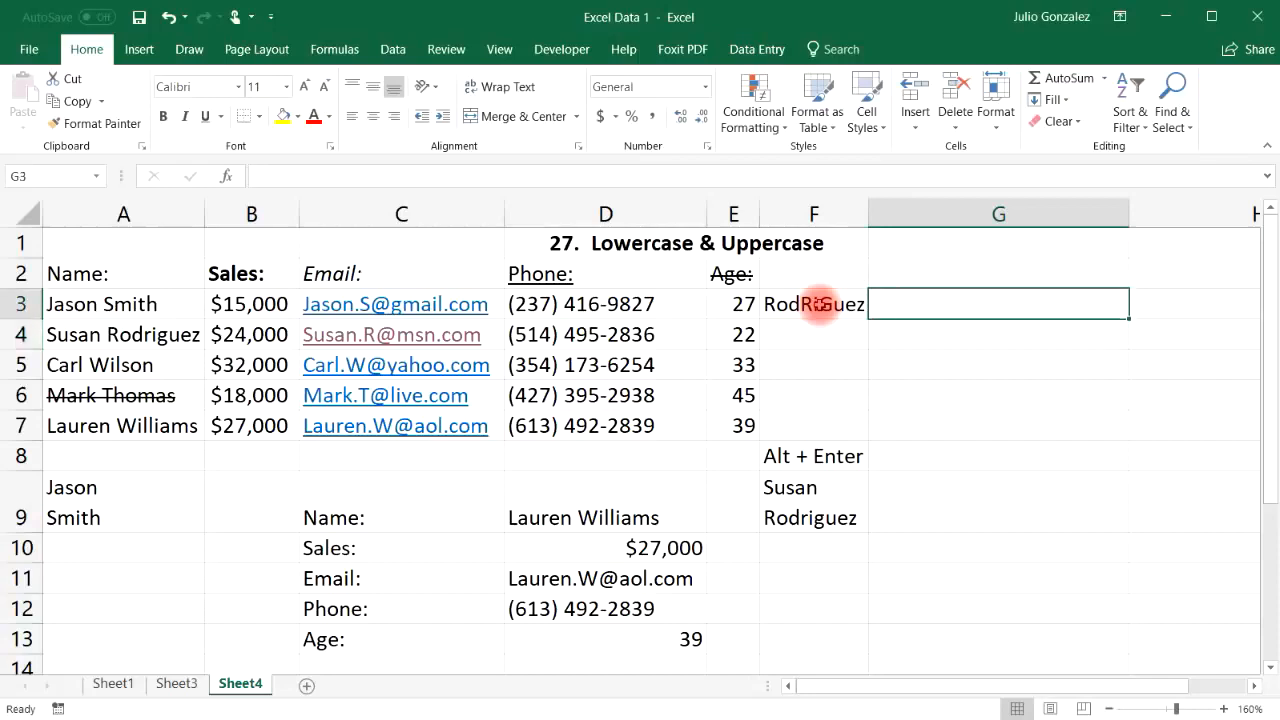
{"action": "type", "text": "=lower"}
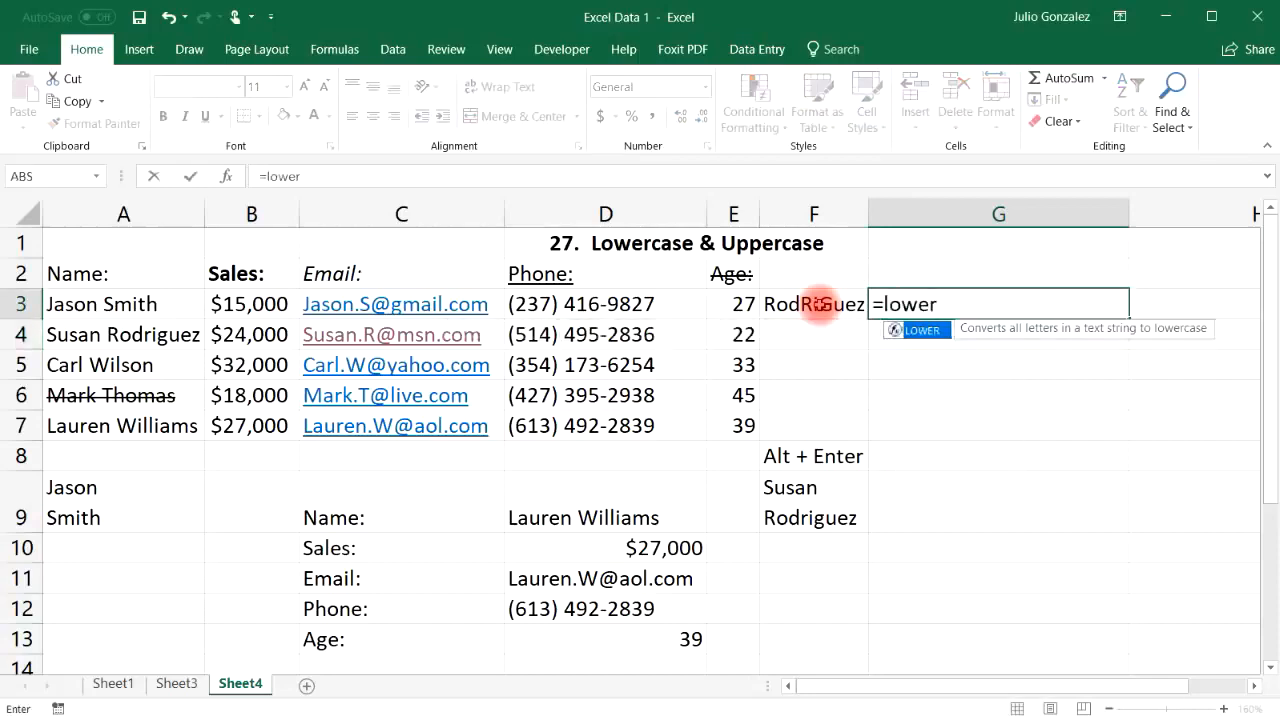
{"action": "type", "text": "("}
{"action": "key", "text": "BackSpace"}
{"action": "type", "text": "("}
{"action": "left_click", "coordinate": [817, 304]}
{"action": "type", "text": ")"}
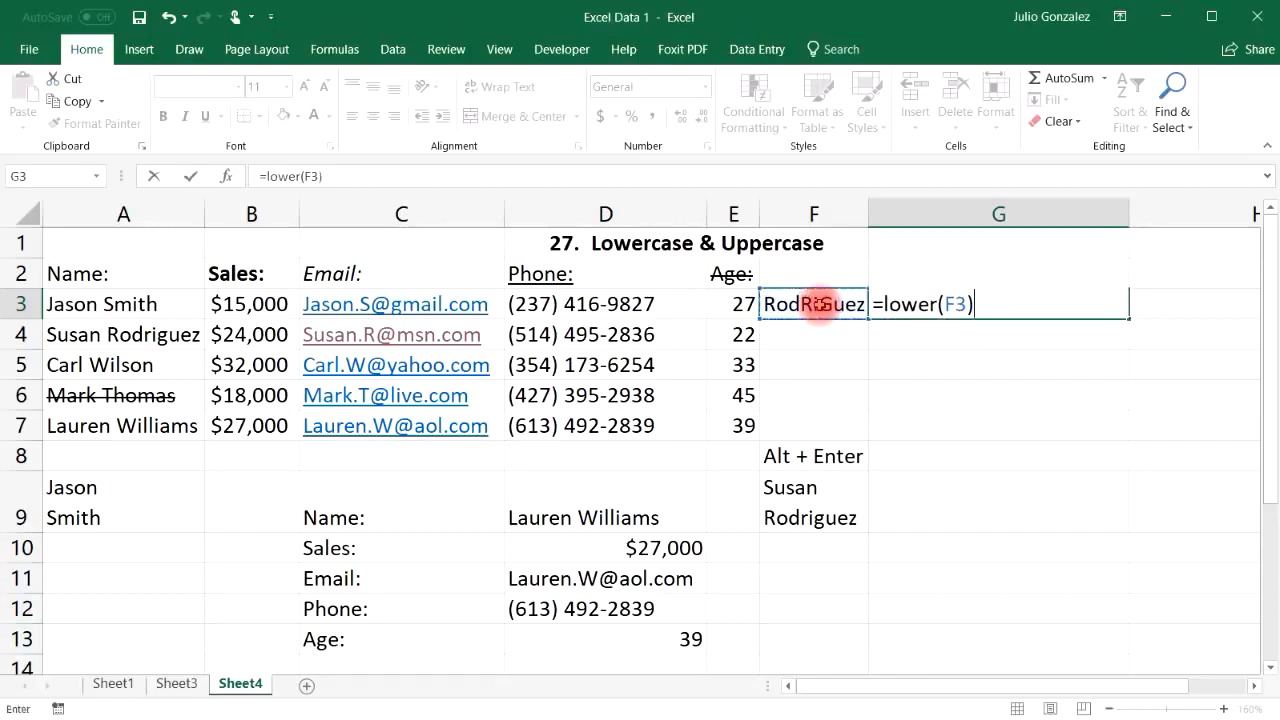
{"action": "key", "text": "Return"}
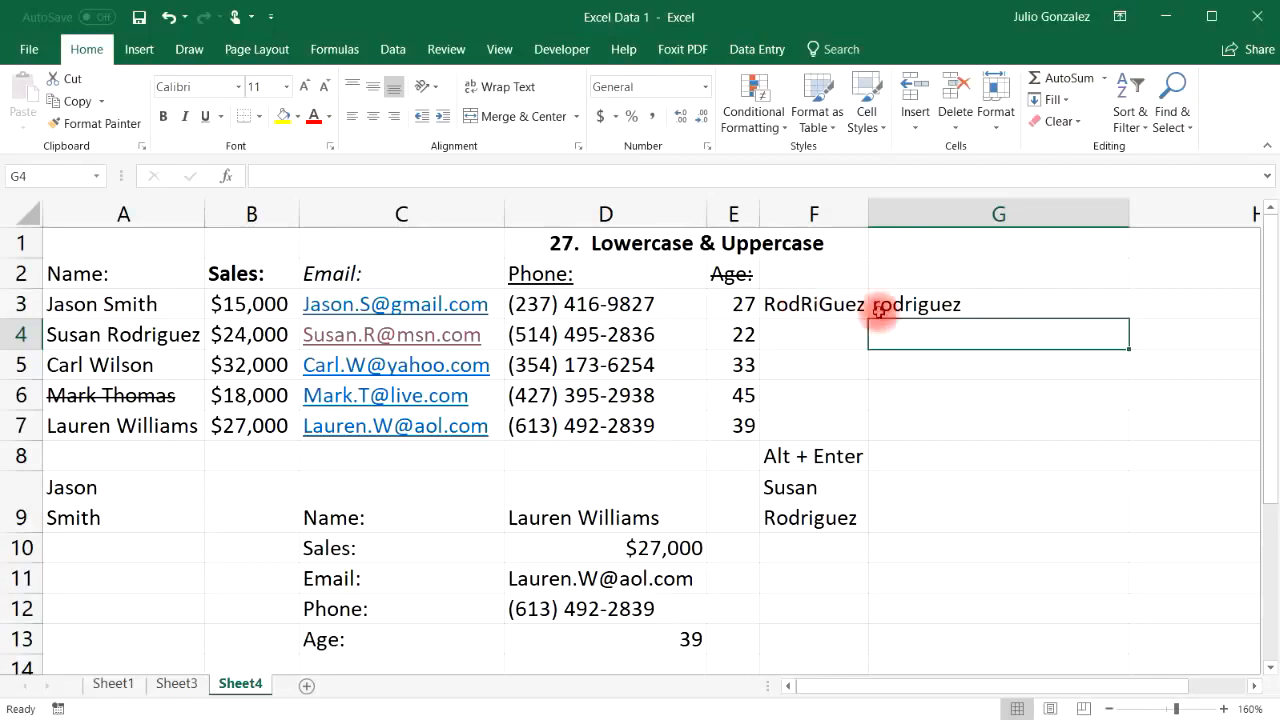
Step: Replace the formula in cell G3 with =UPPER(F3) to convert the surname to uppercase
{"action": "left_click", "coordinate": [959, 307]}
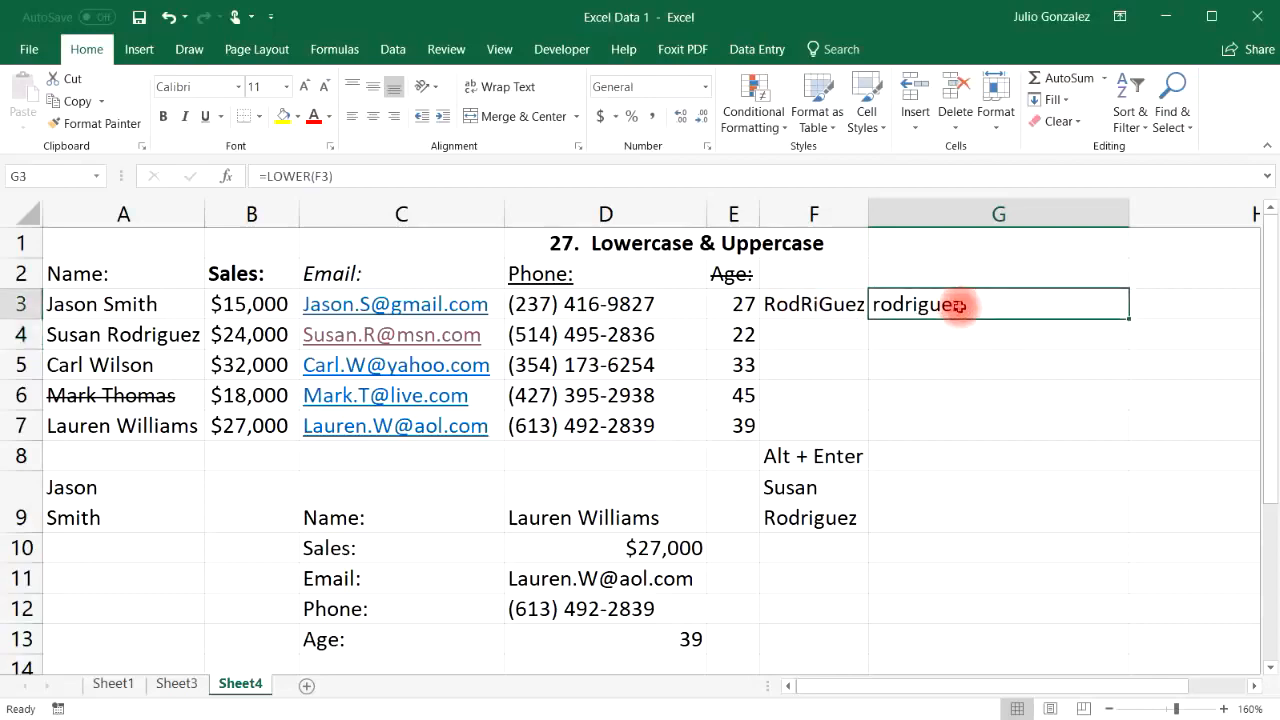
{"action": "type", "text": "=up"}
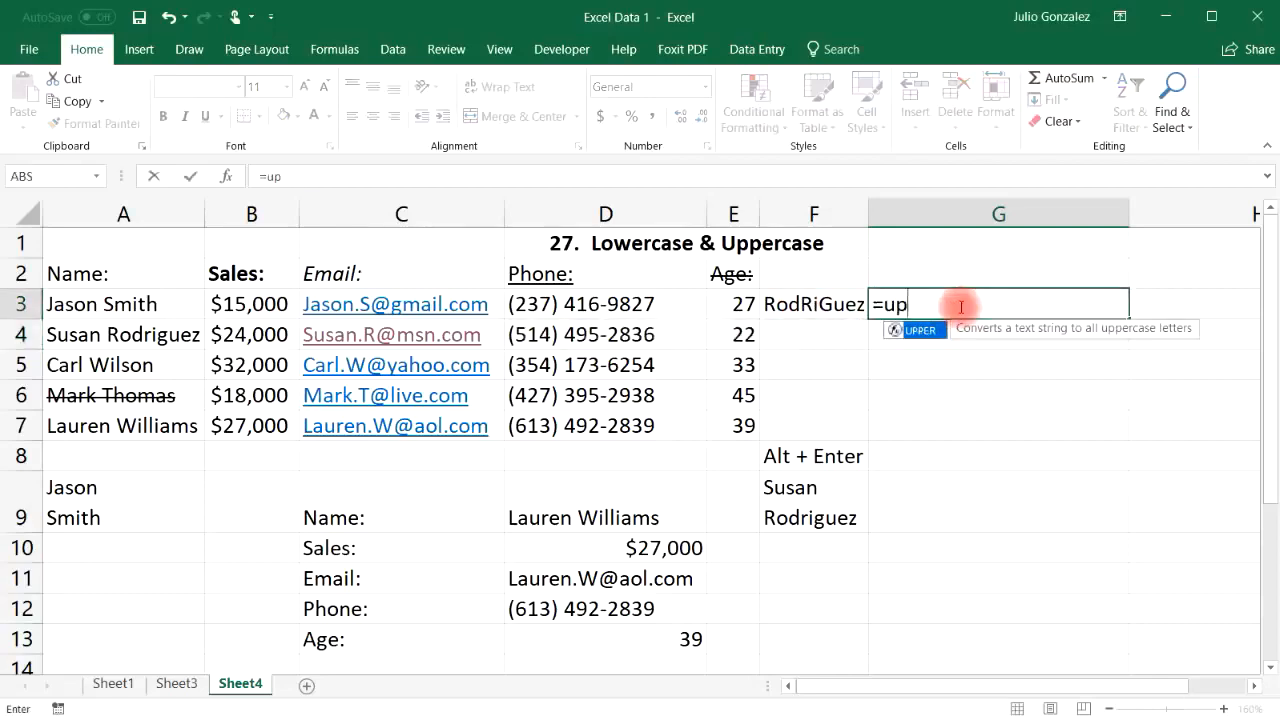
{"action": "type", "text": "per("}
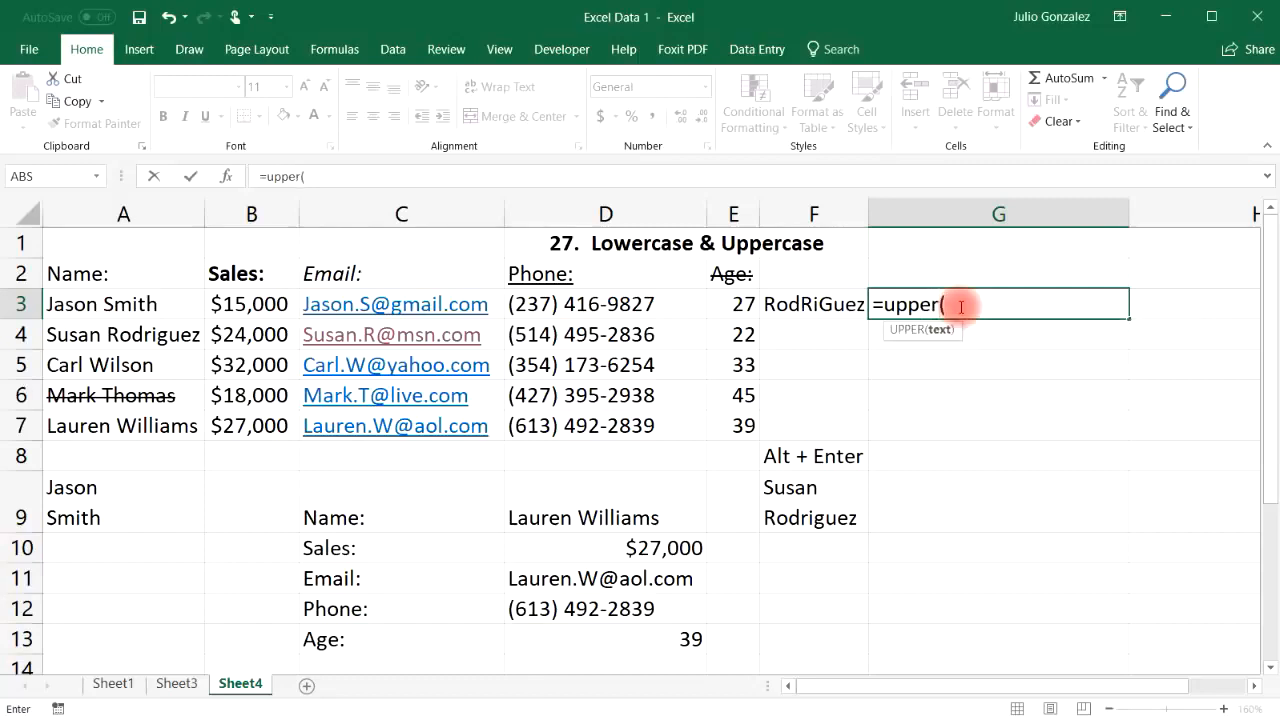
{"action": "left_click", "coordinate": [845, 305]}
{"action": "type", "text": ")"}
{"action": "key", "text": "Return"}
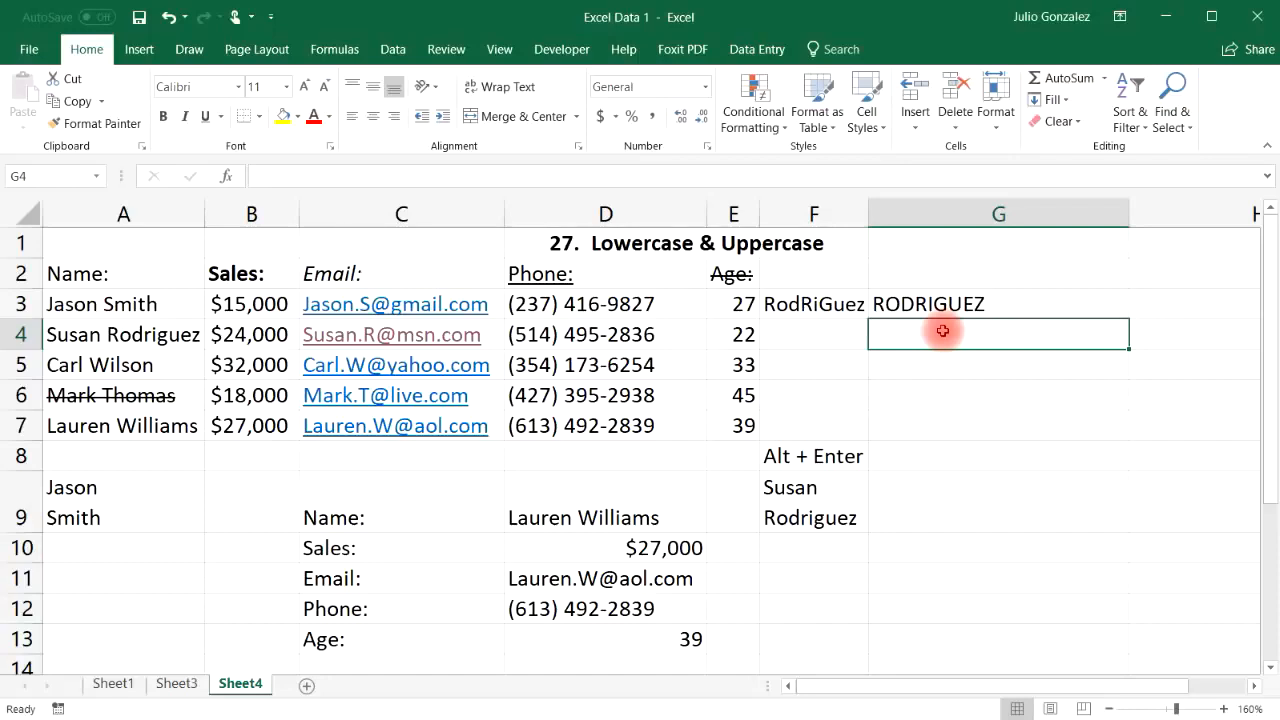
Step: Enter a full name in randomly mixed case in G4 and convert it to proper case in G5 with =PROPER(G4)
{"action": "type", "text": "LauREn wilLiams"}
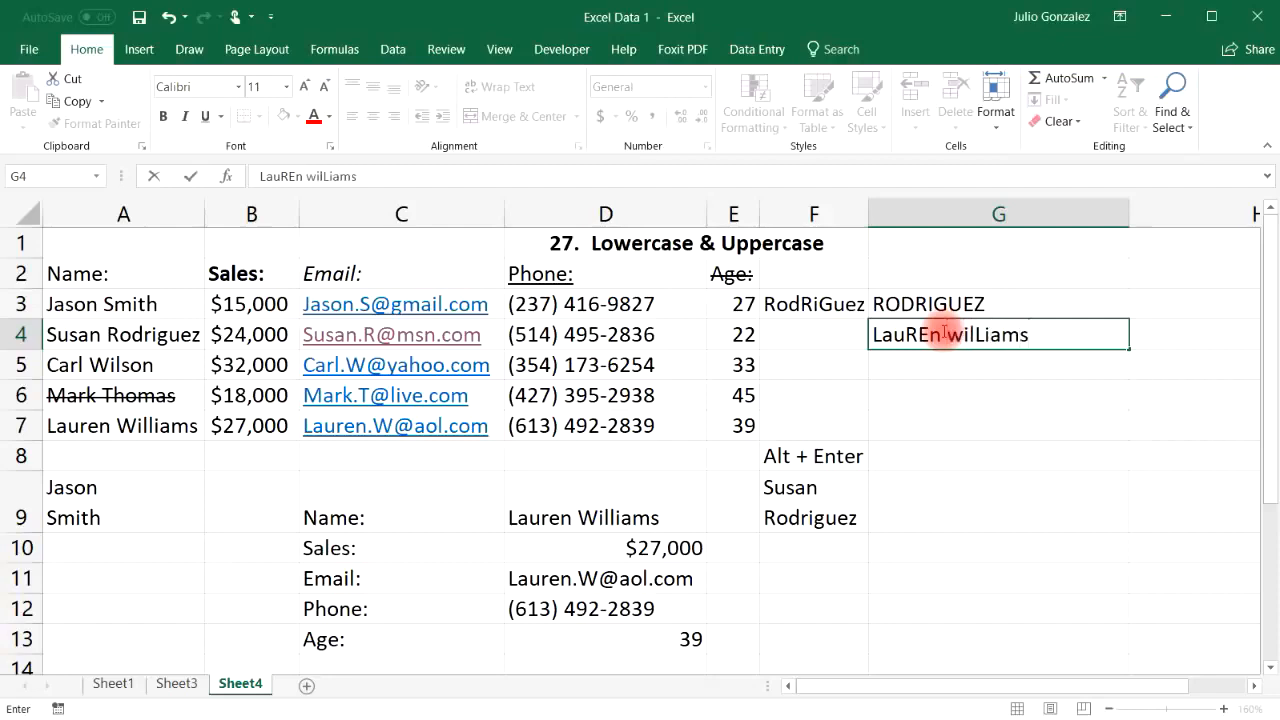
{"action": "key", "text": "Return"}
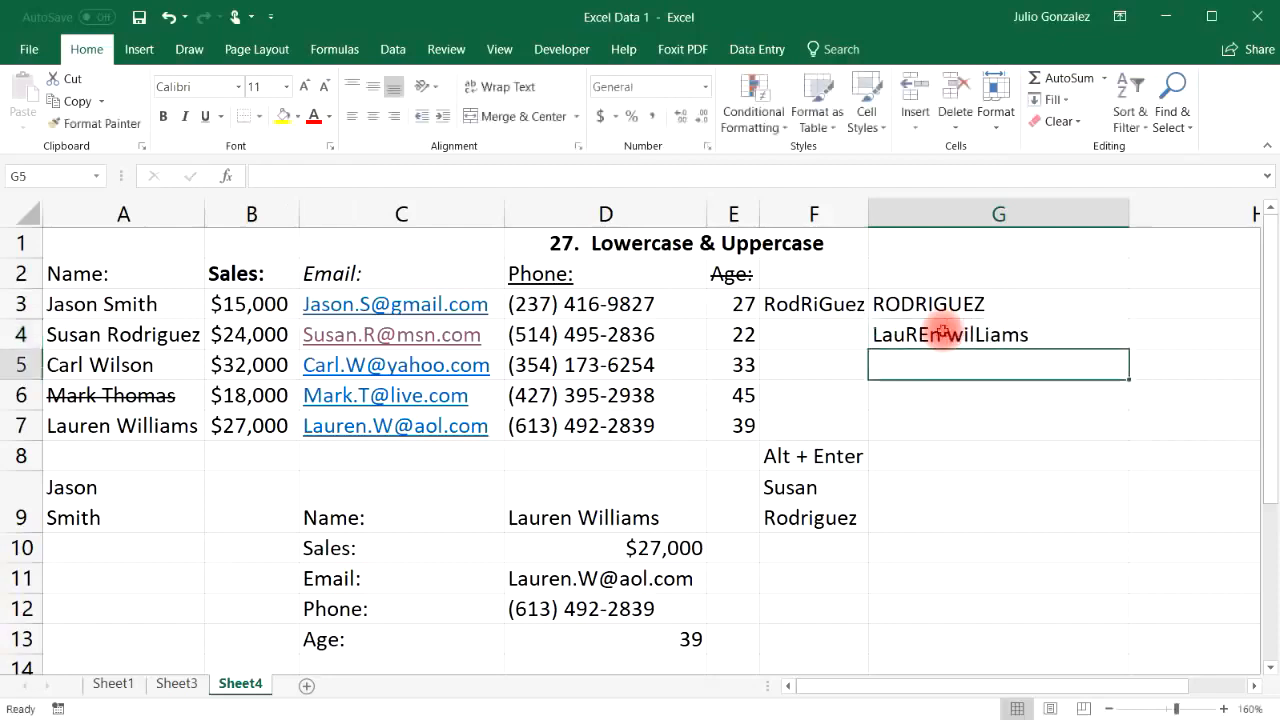
{"action": "type", "text": "="}
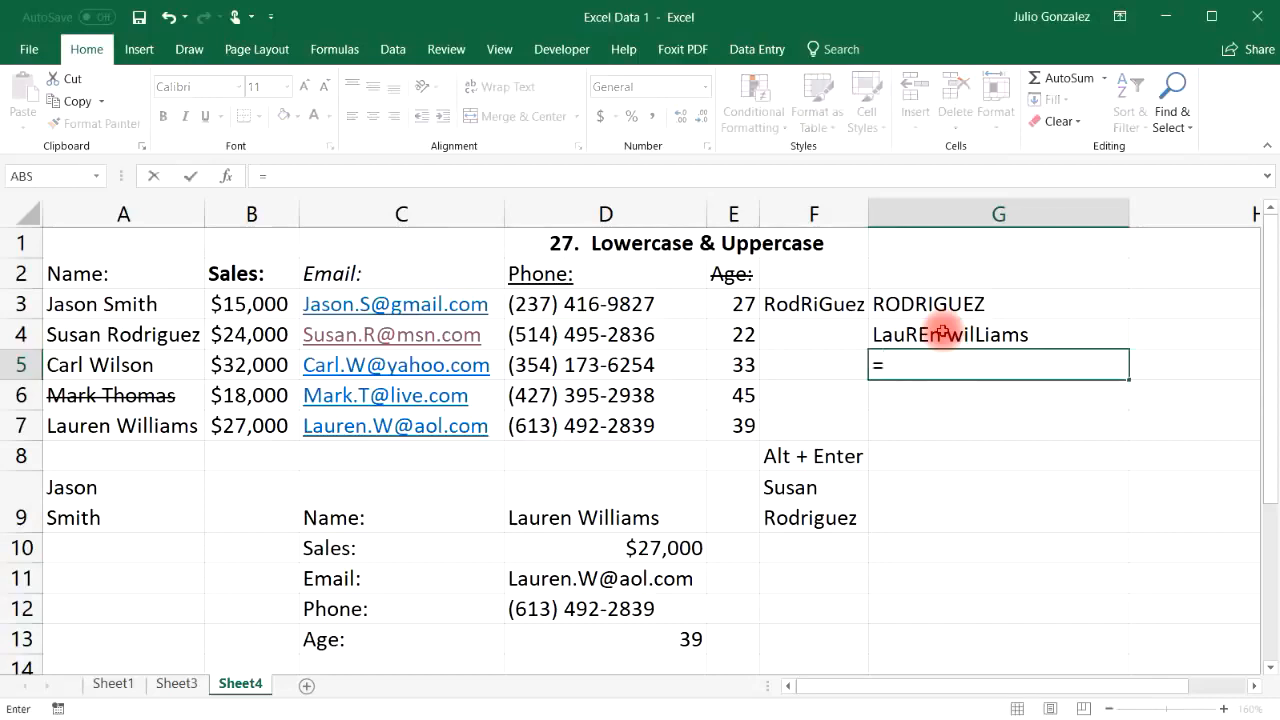
{"action": "type", "text": "proper("}
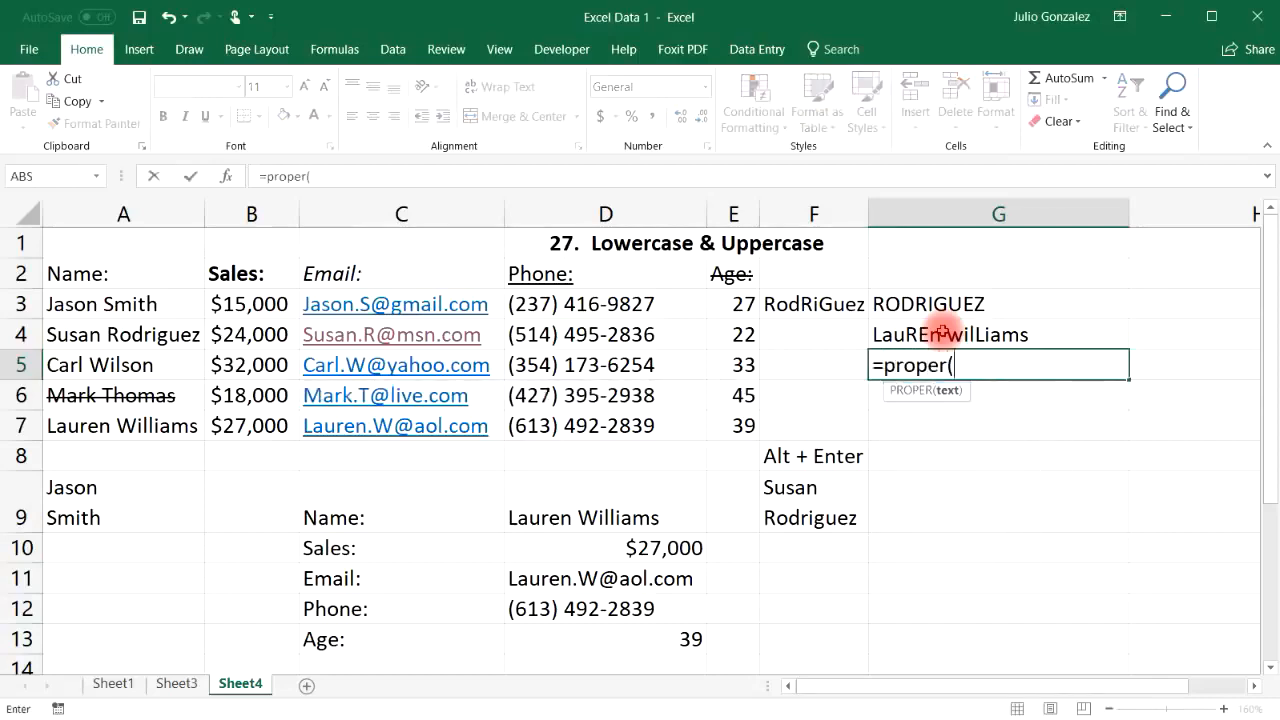
{"action": "key", "text": "BackSpace"}
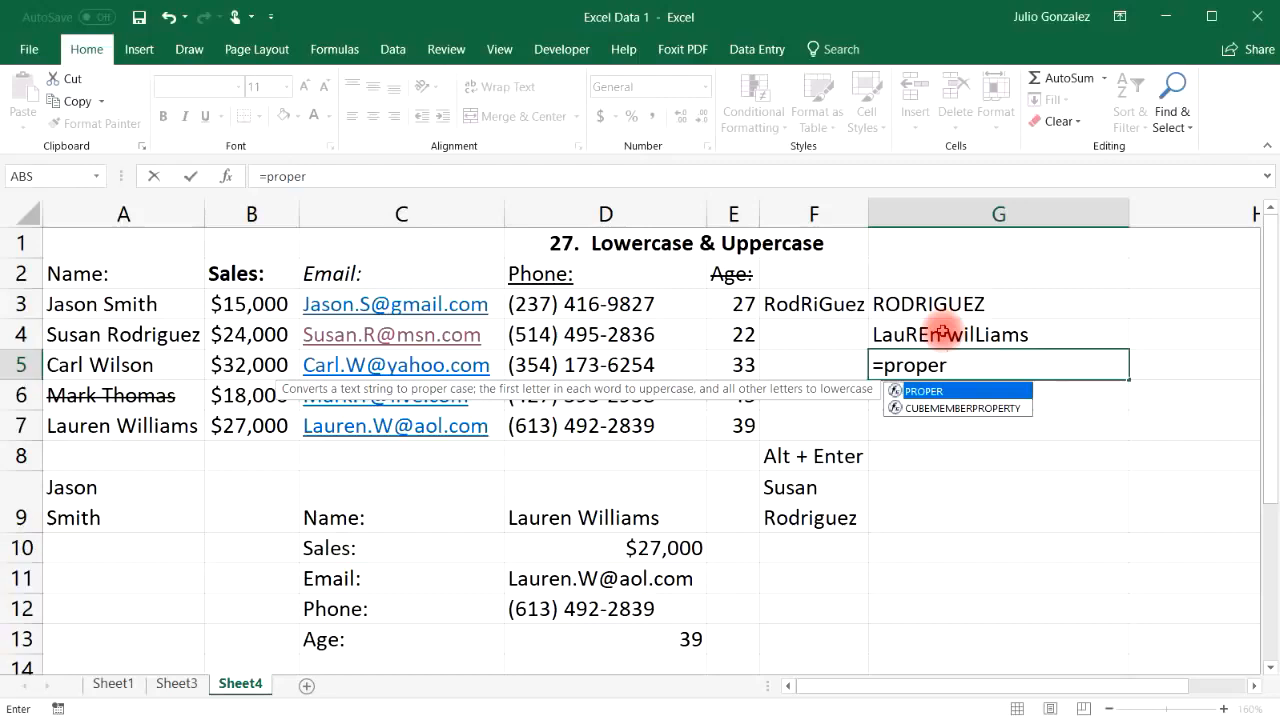
{"action": "type", "text": "("}
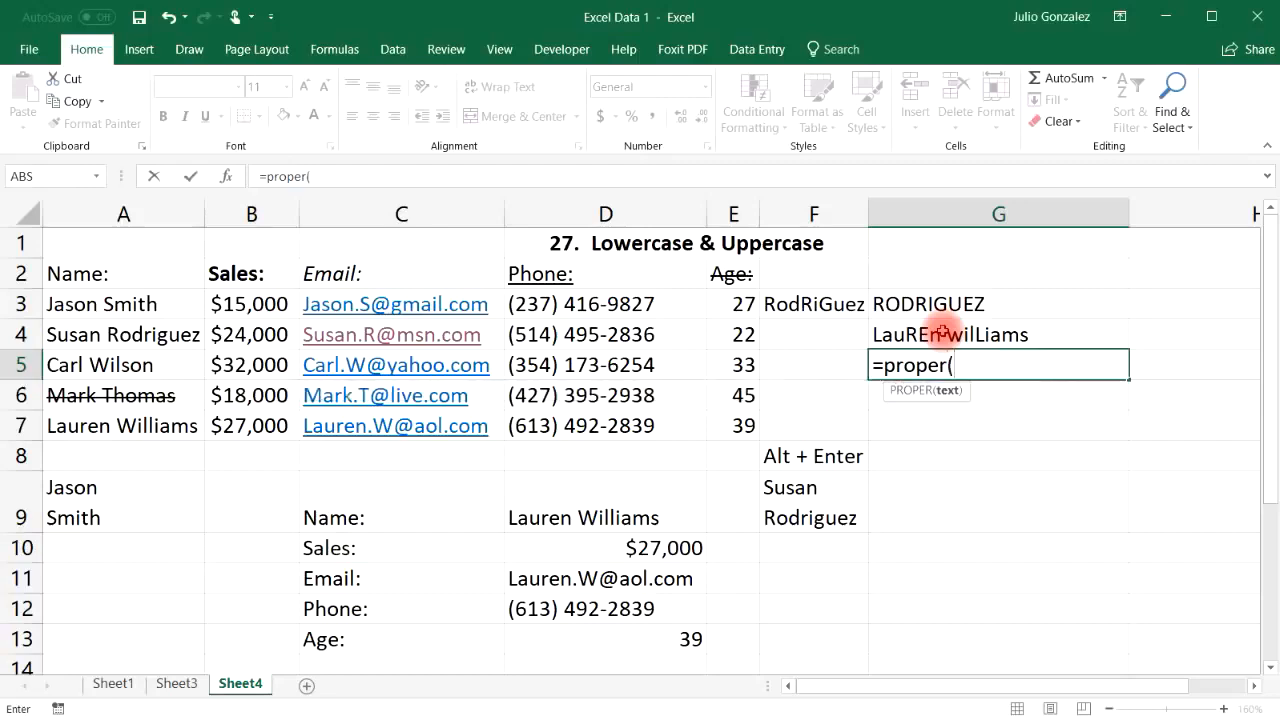
{"action": "left_click", "coordinate": [943, 334]}
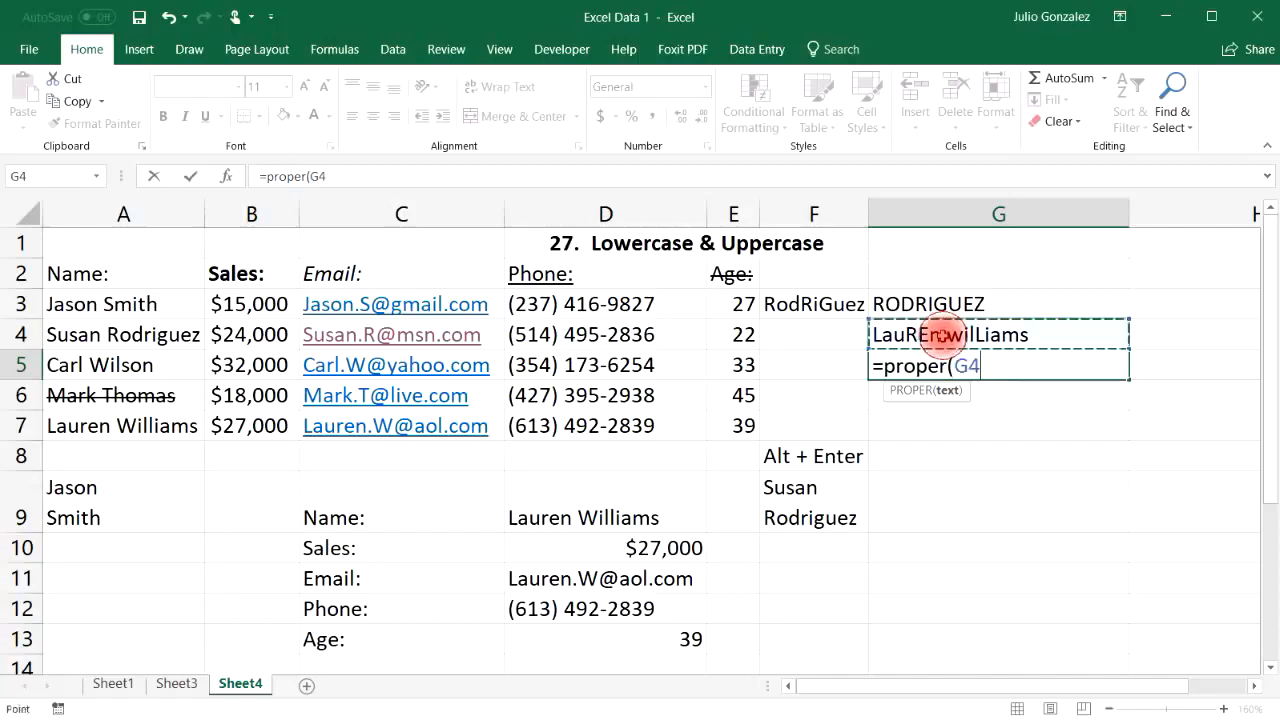
{"action": "type", "text": ")"}
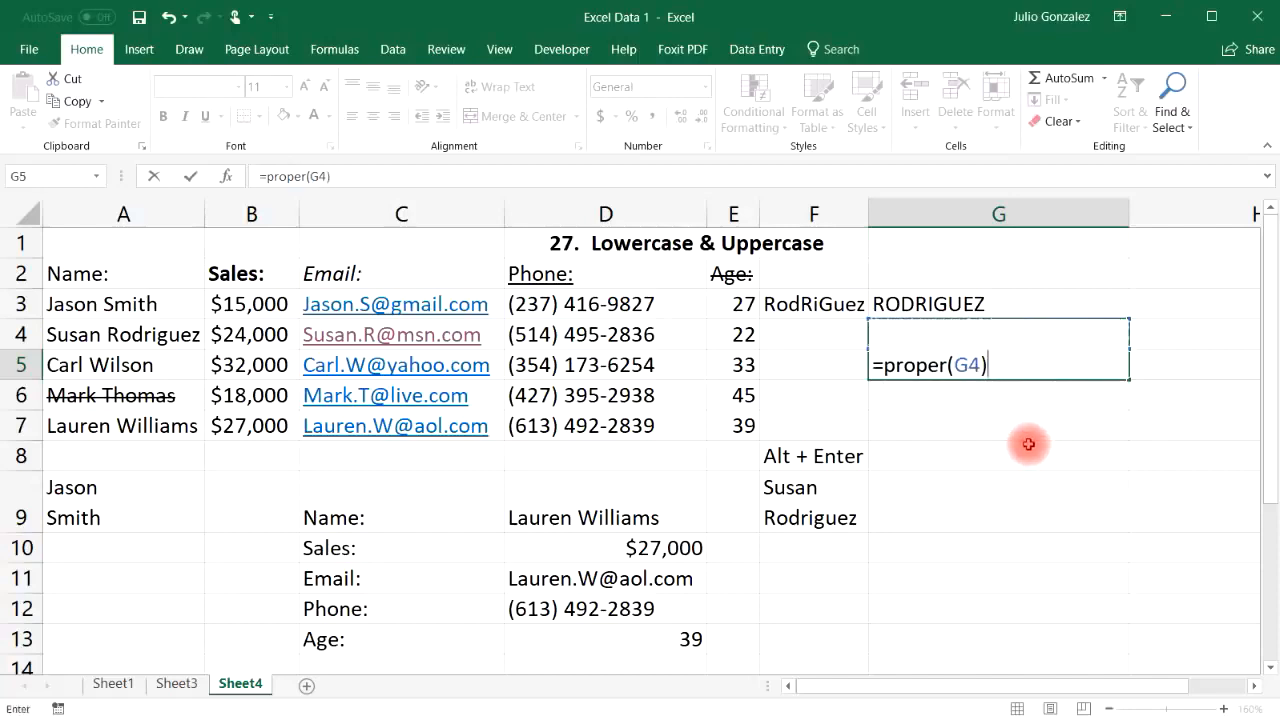
{"action": "key", "text": "Return"}
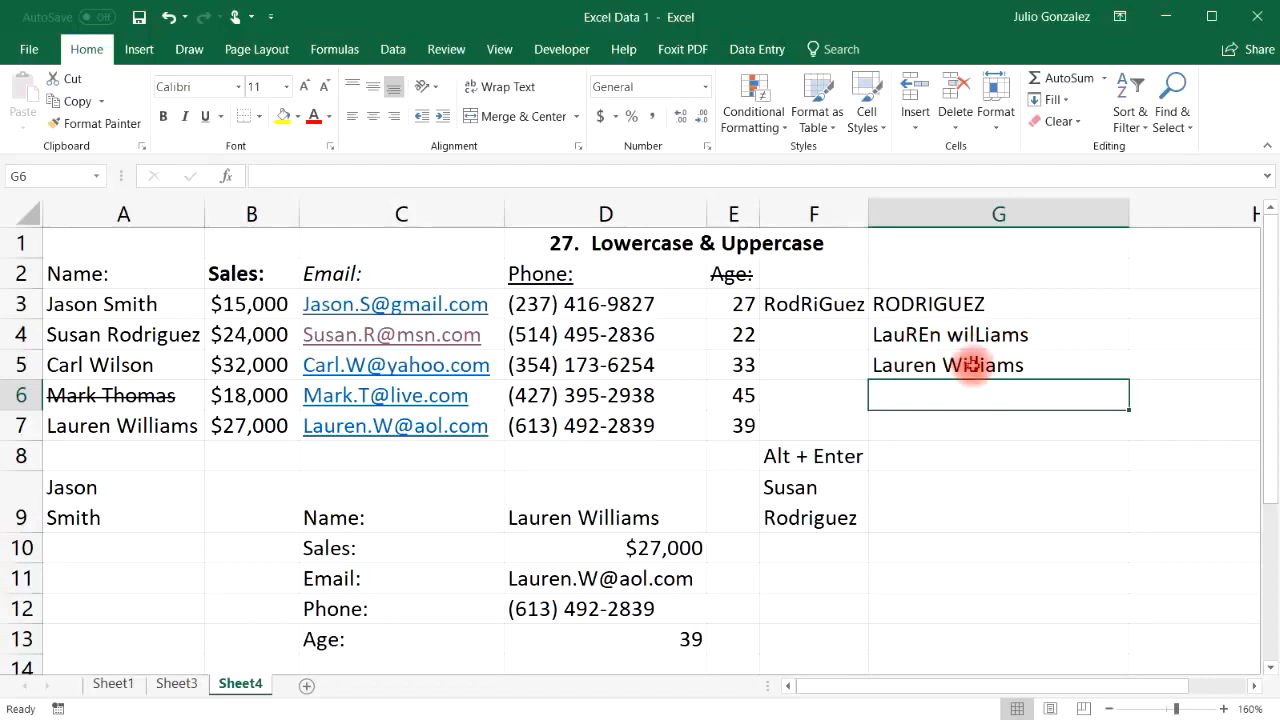
Step: Clear cells F3:G5 and replace the merged title in row 1 with "28. Excel Calendars"
{"action": "left_click_drag", "start_coordinate": [824, 307], "coordinate": [968, 364]}
{"action": "key", "text": "Delete"}
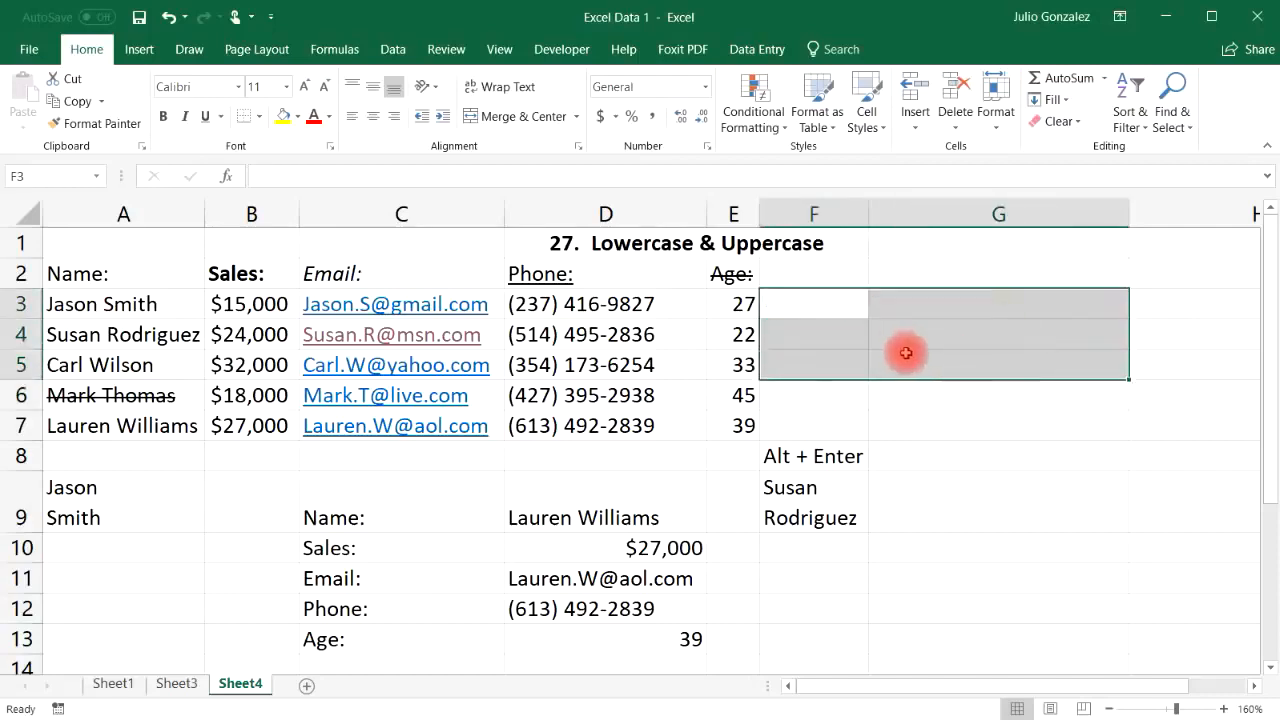
{"action": "left_click", "coordinate": [705, 244]}
{"action": "type", "text": "2"}
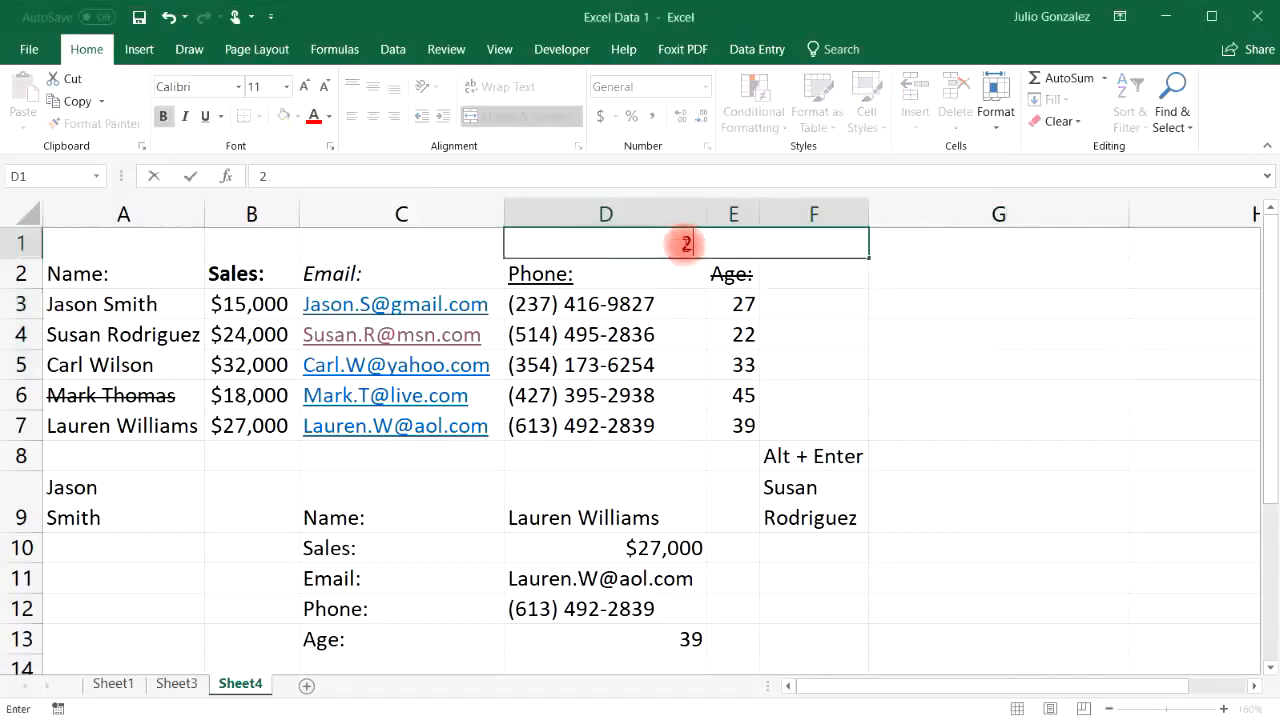
{"action": "type", "text": "8.  Ex"}
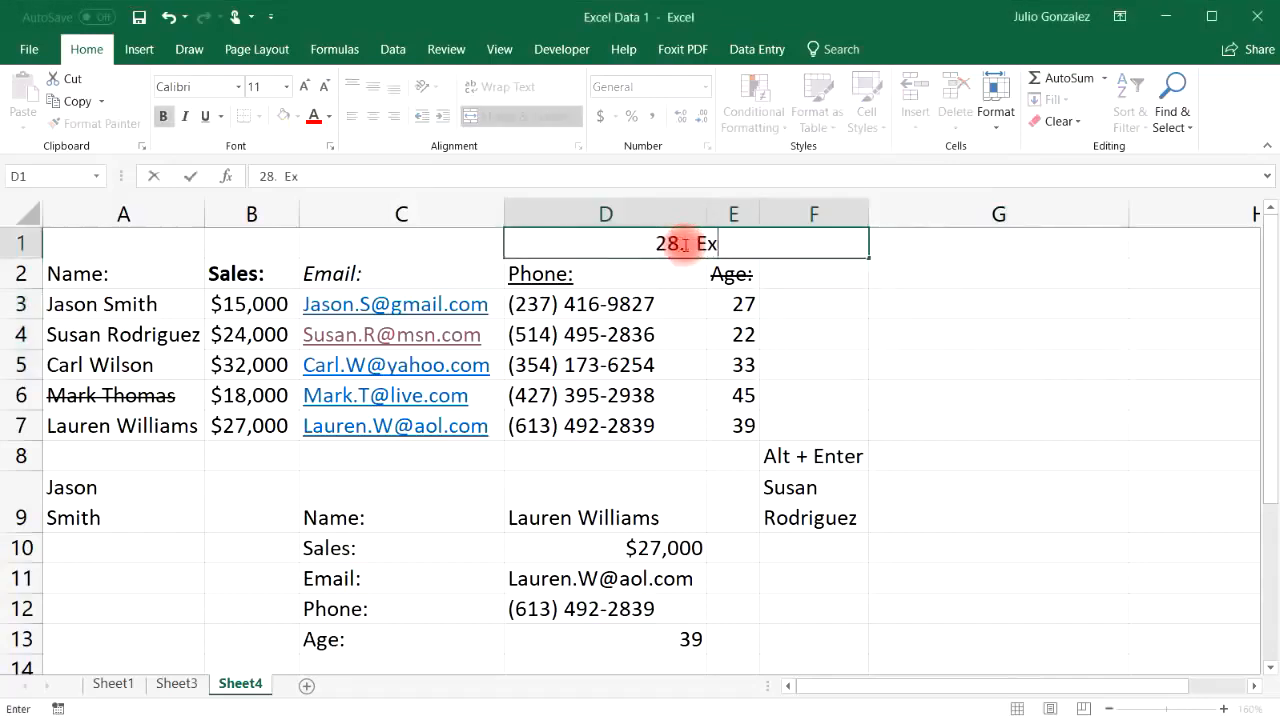
{"action": "type", "text": "cel Calendars"}
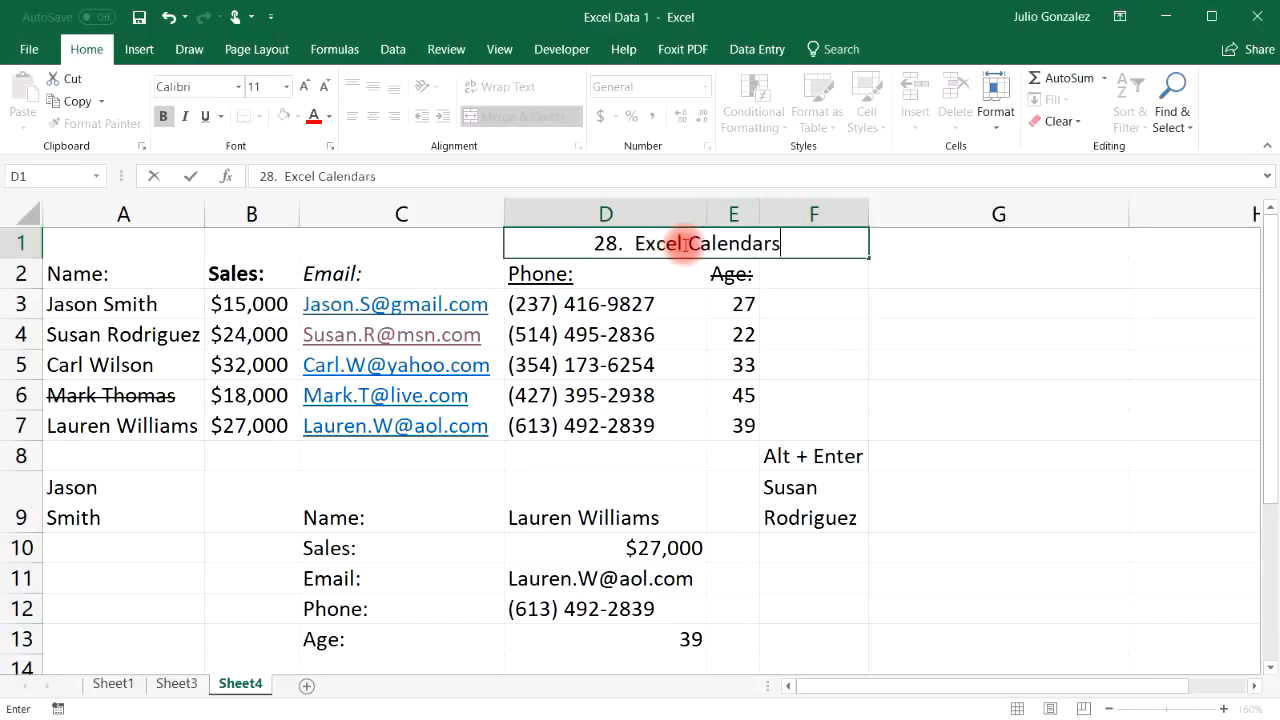
{"action": "key", "text": "Return"}
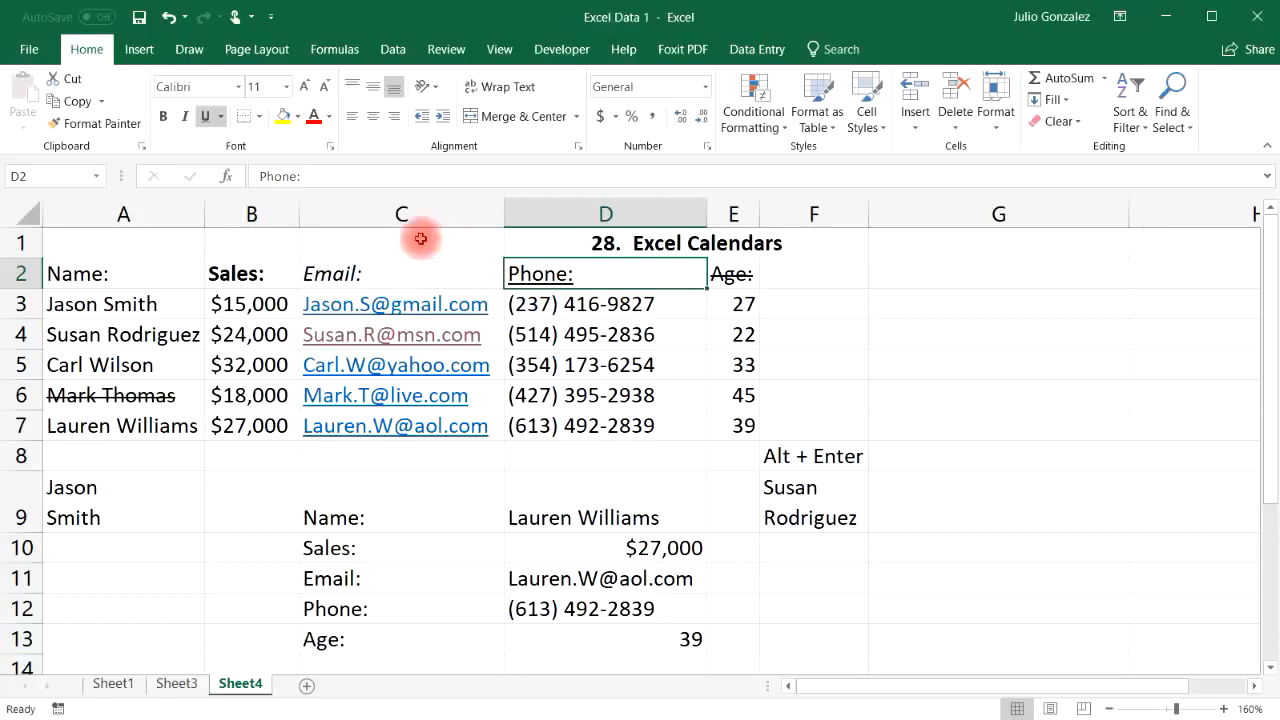
Step: Create a new workbook from the "Any year one-month calendar" template and maximize its window
{"action": "left_click", "coordinate": [30, 50]}
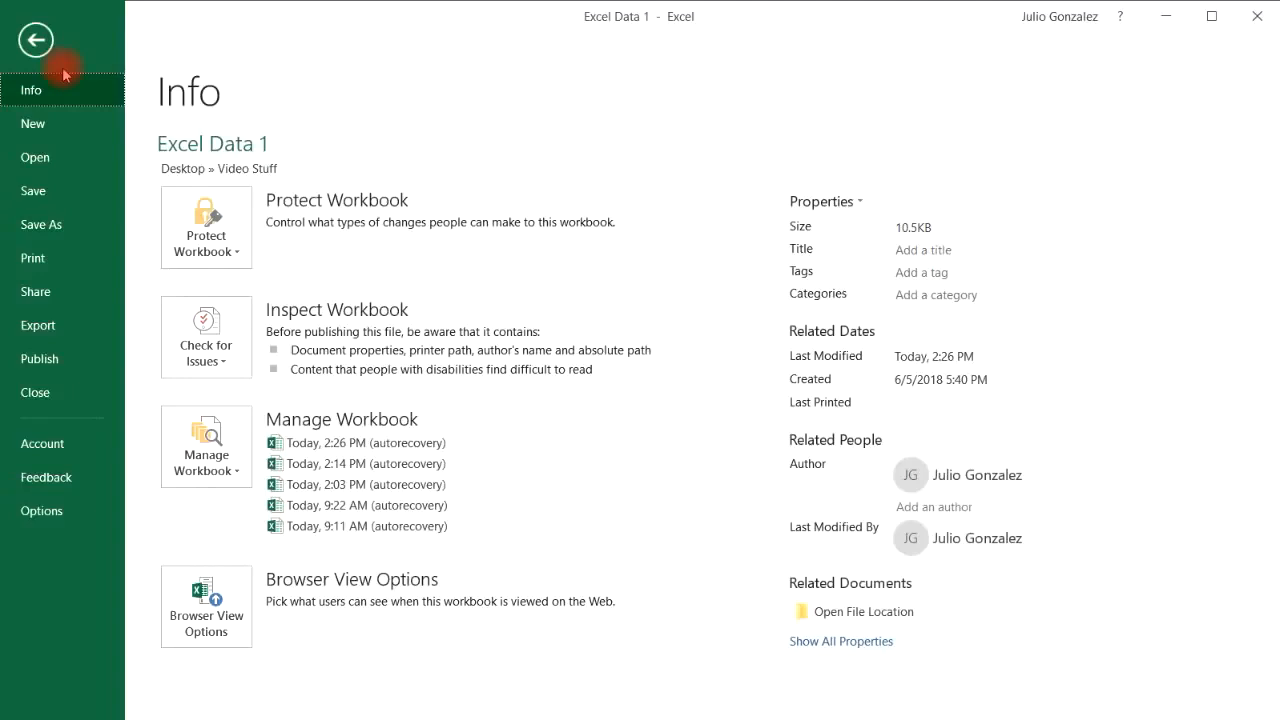
{"action": "left_click", "coordinate": [63, 128]}
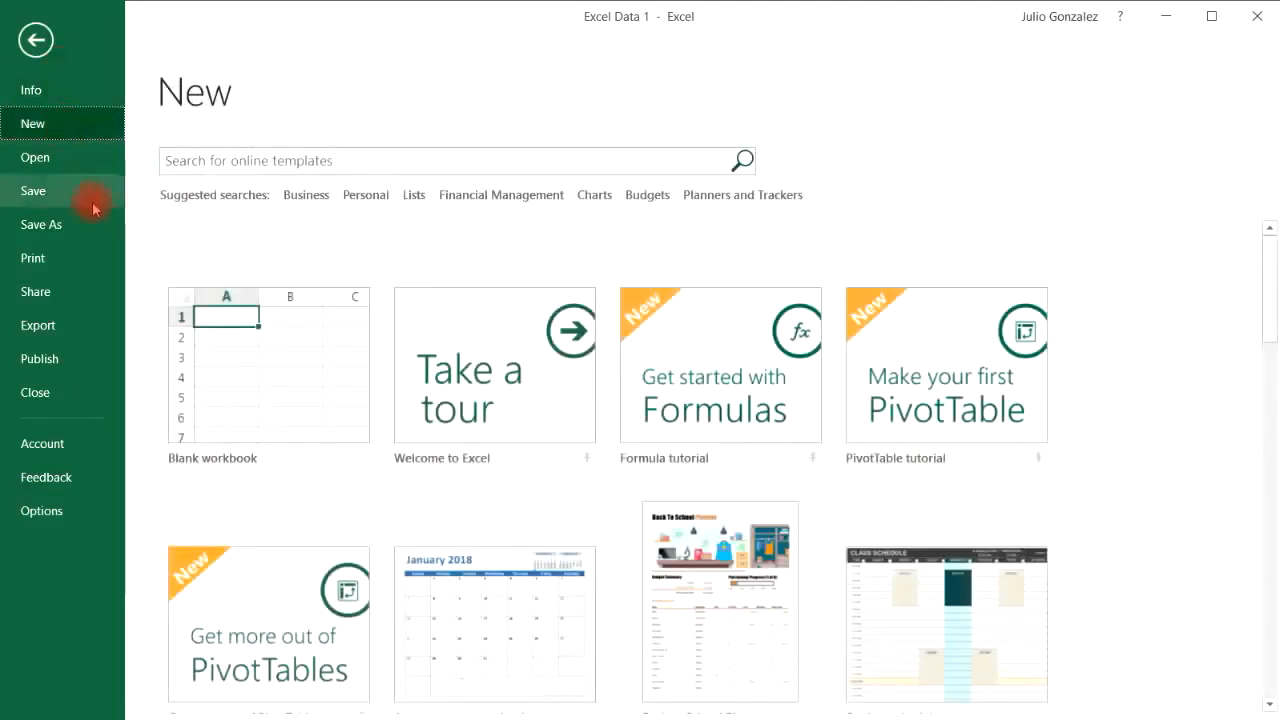
{"action": "scroll", "coordinate": [600, 430], "scroll_direction": "down", "scroll_amount": 3}
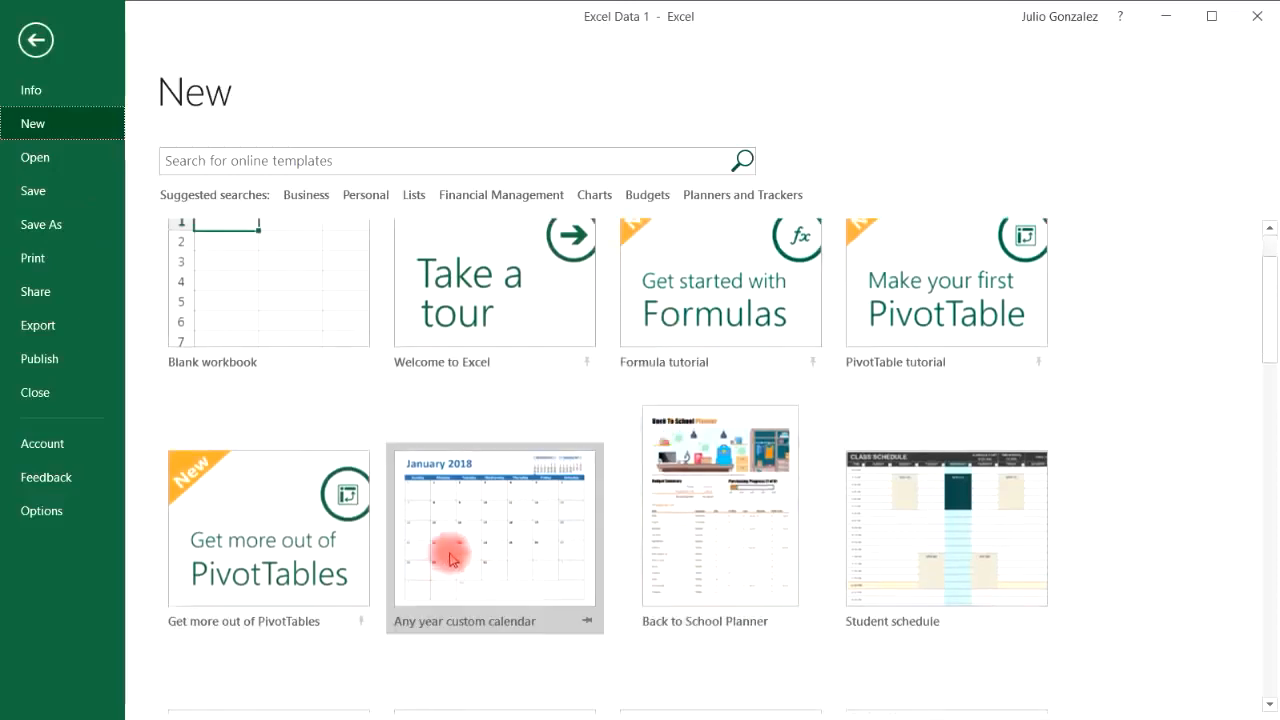
{"action": "scroll", "coordinate": [568, 535], "scroll_direction": "down", "scroll_amount": 4}
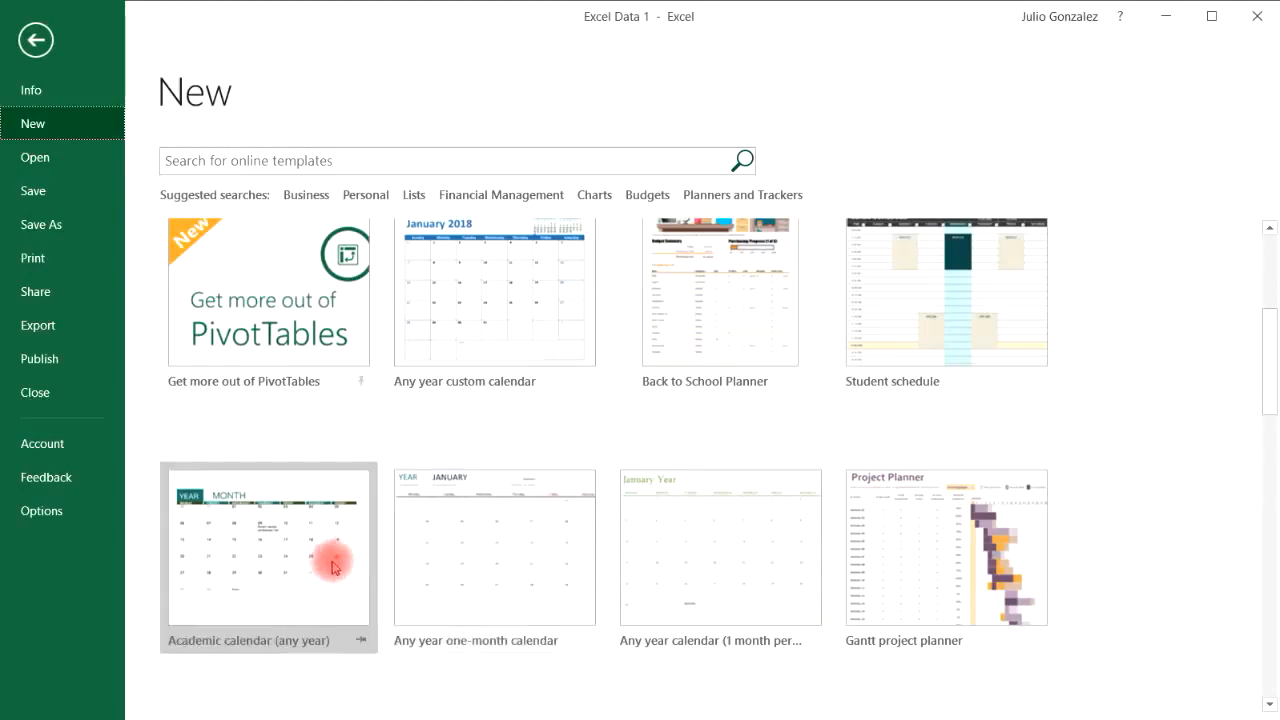
{"action": "left_click", "coordinate": [519, 553]}
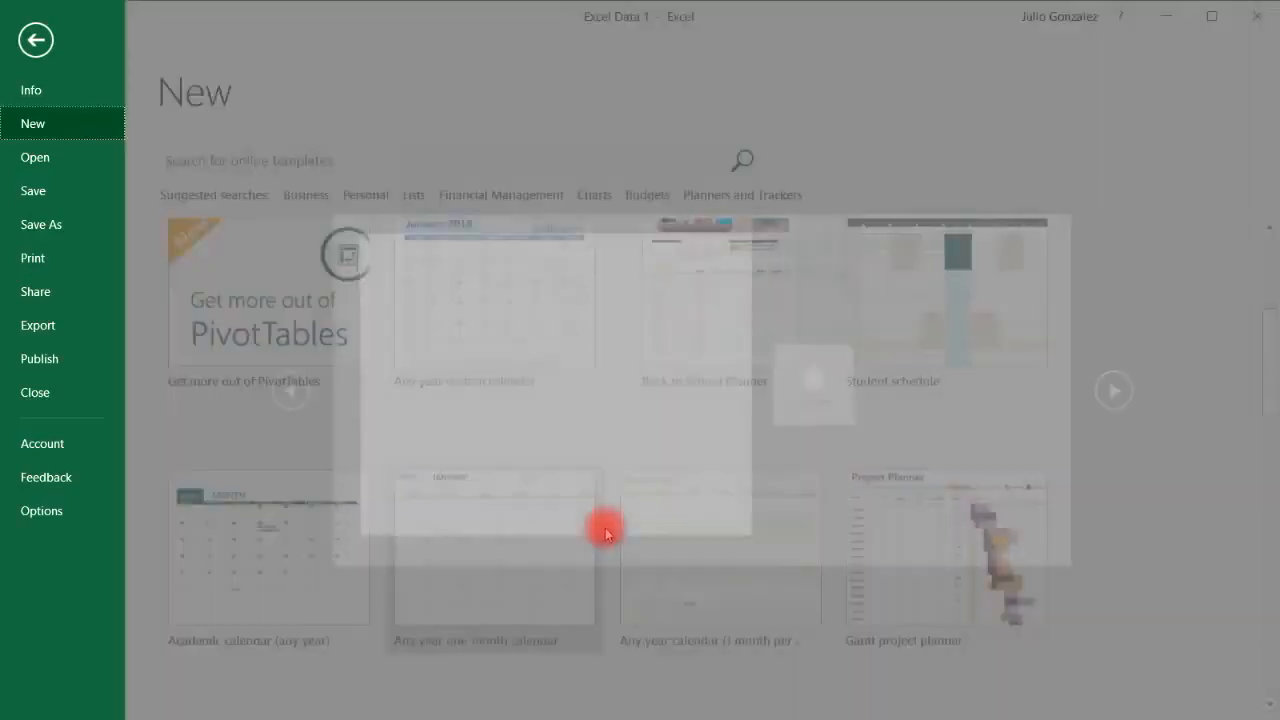
{"action": "left_click", "coordinate": [799, 466]}
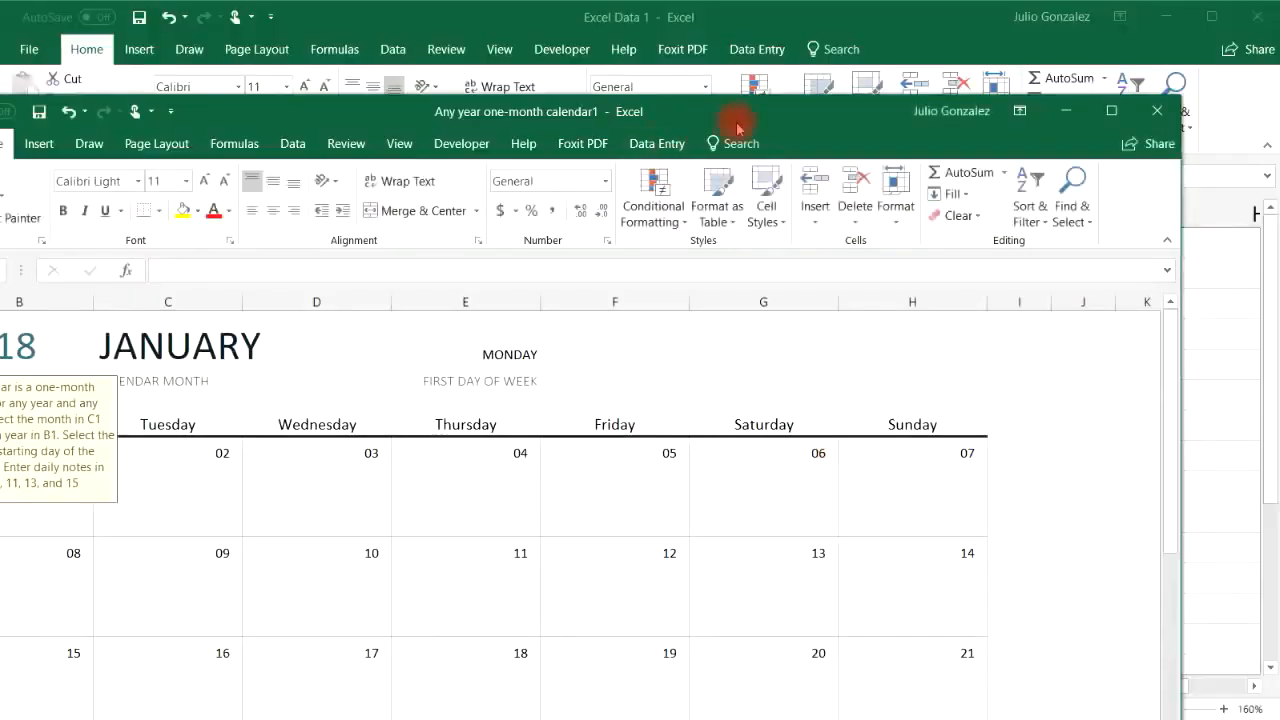
{"action": "left_click_drag", "start_coordinate": [777, 117], "coordinate": [874, 24]}
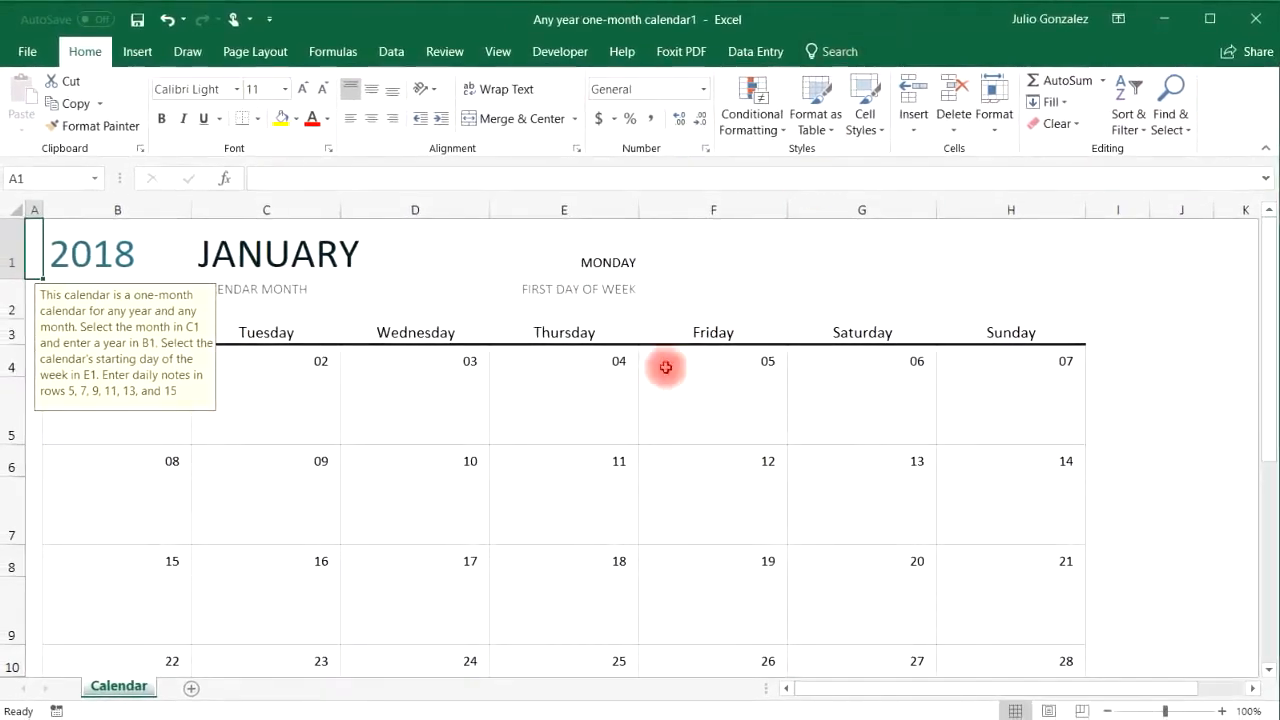
Step: Set the calendar's first day of the week in cell E1 to SUNDAY
{"action": "left_click", "coordinate": [264, 333]}
{"action": "left_click", "coordinate": [163, 331]}
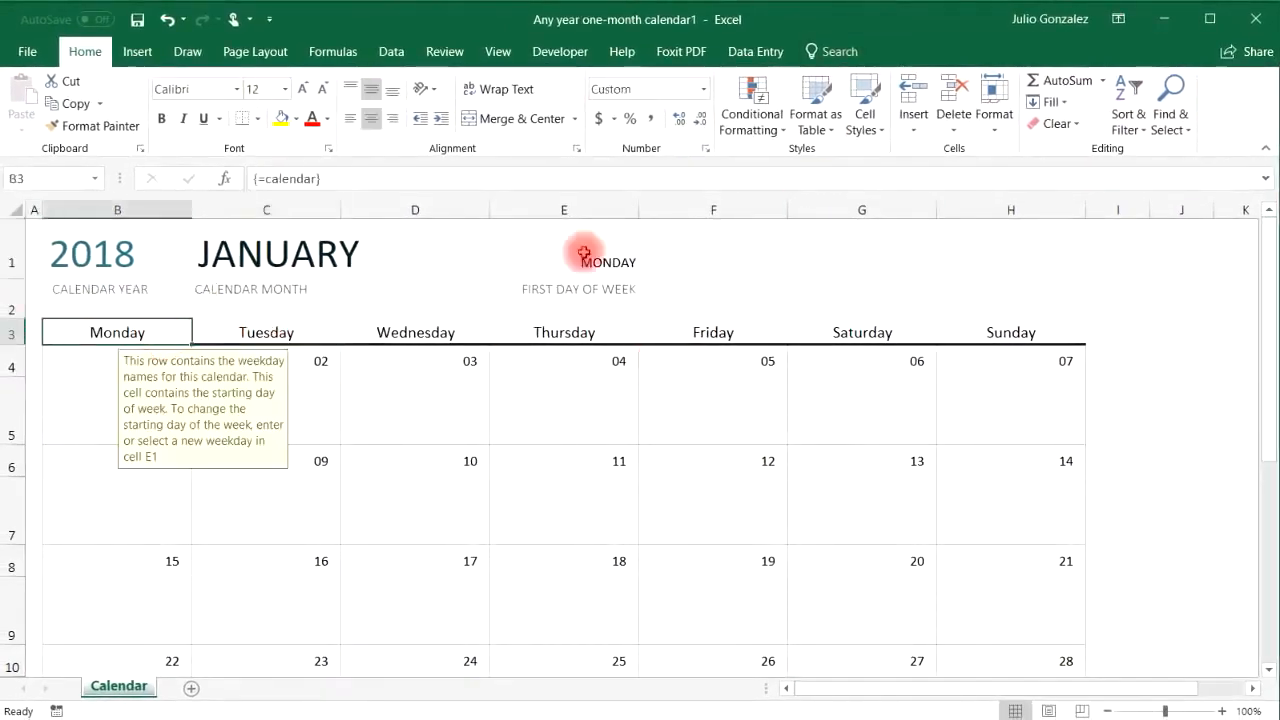
{"action": "left_click", "coordinate": [625, 260]}
{"action": "left_click", "coordinate": [647, 269]}
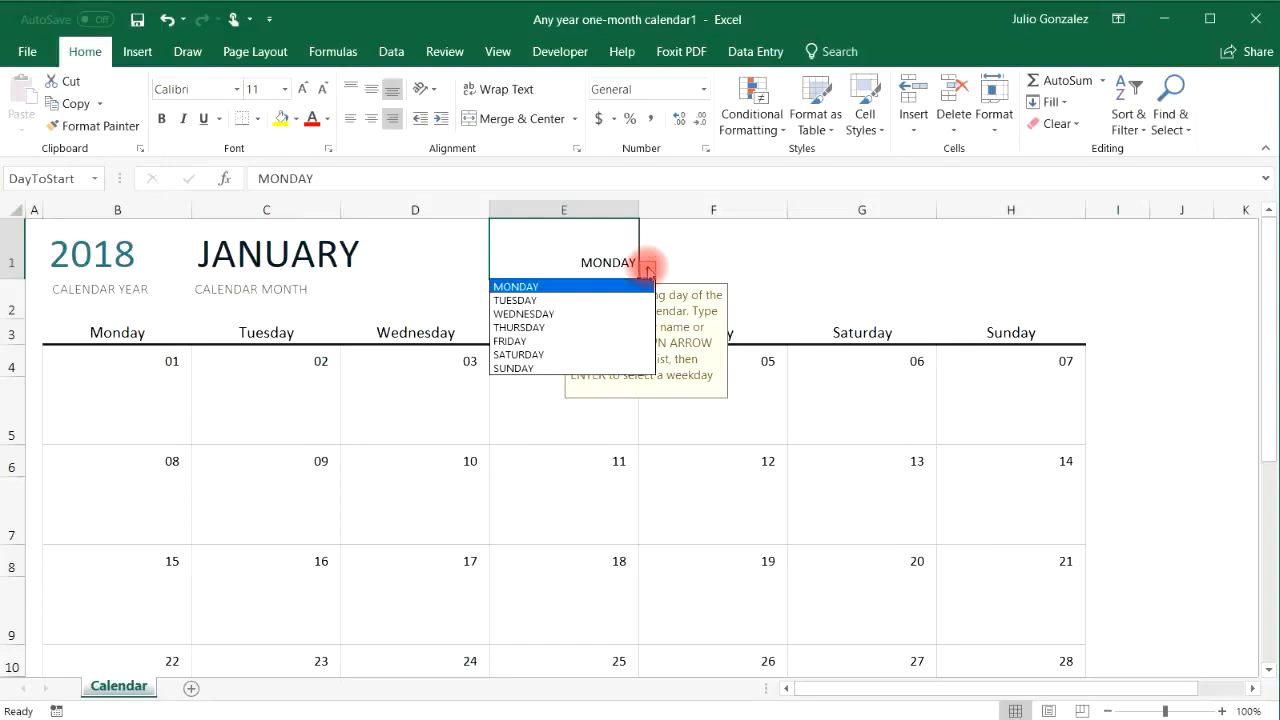
{"action": "left_click", "coordinate": [573, 368]}
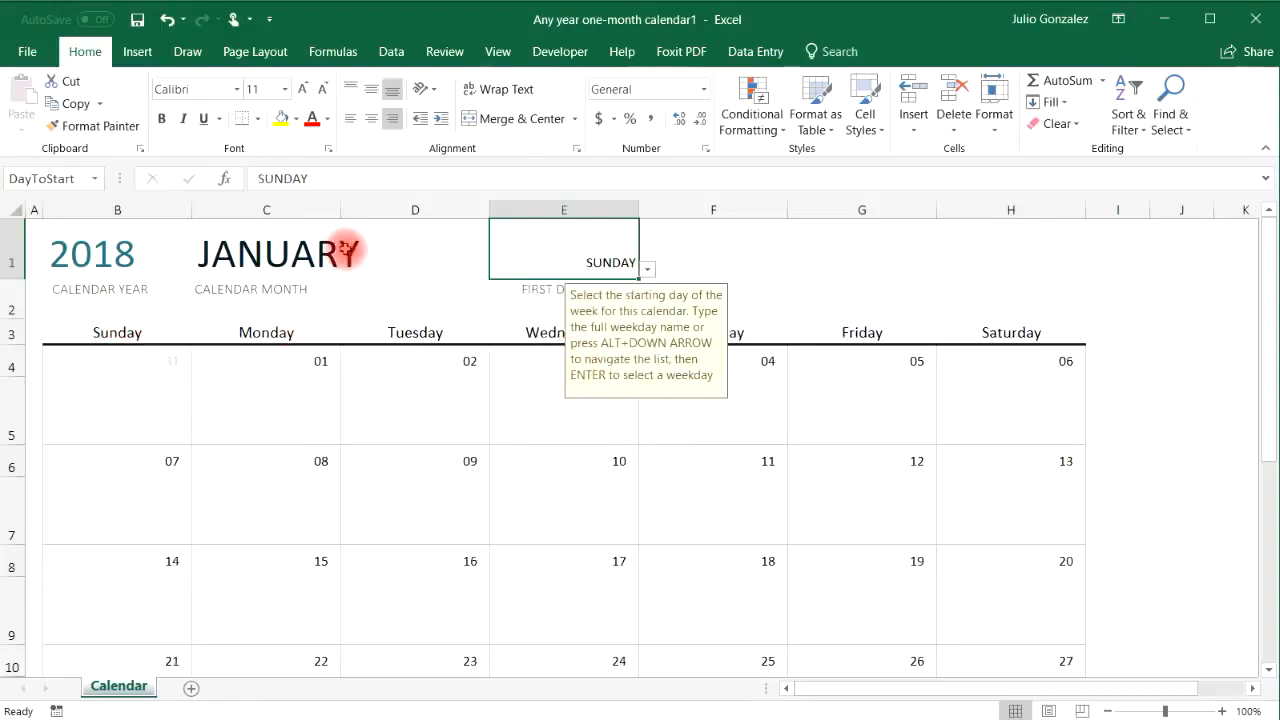
Step: Set the calendar month in cell C1 to JUNE and select the calendar year cell B1
{"action": "left_click", "coordinate": [344, 250]}
{"action": "left_click", "coordinate": [499, 271]}
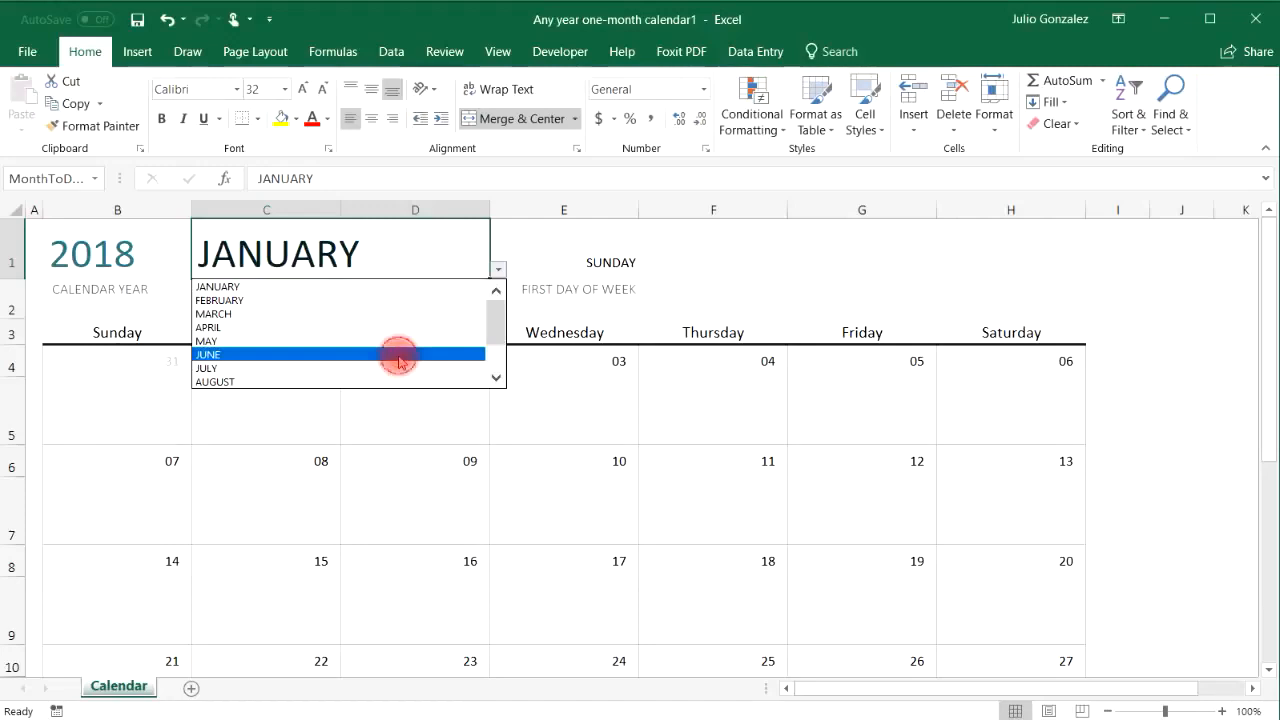
{"action": "left_click", "coordinate": [397, 355]}
{"action": "left_click", "coordinate": [155, 258]}
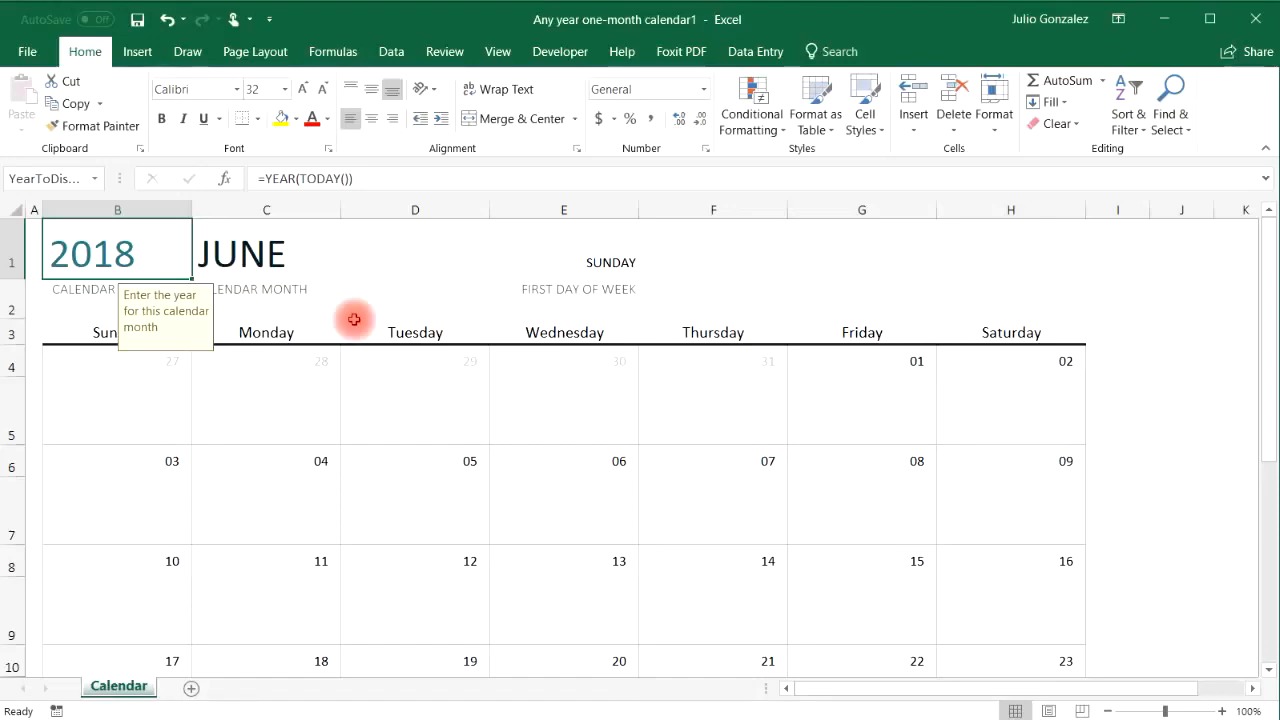
Step: Look over the June calendar sheet and open its print preview
{"action": "left_click", "coordinate": [260, 254]}
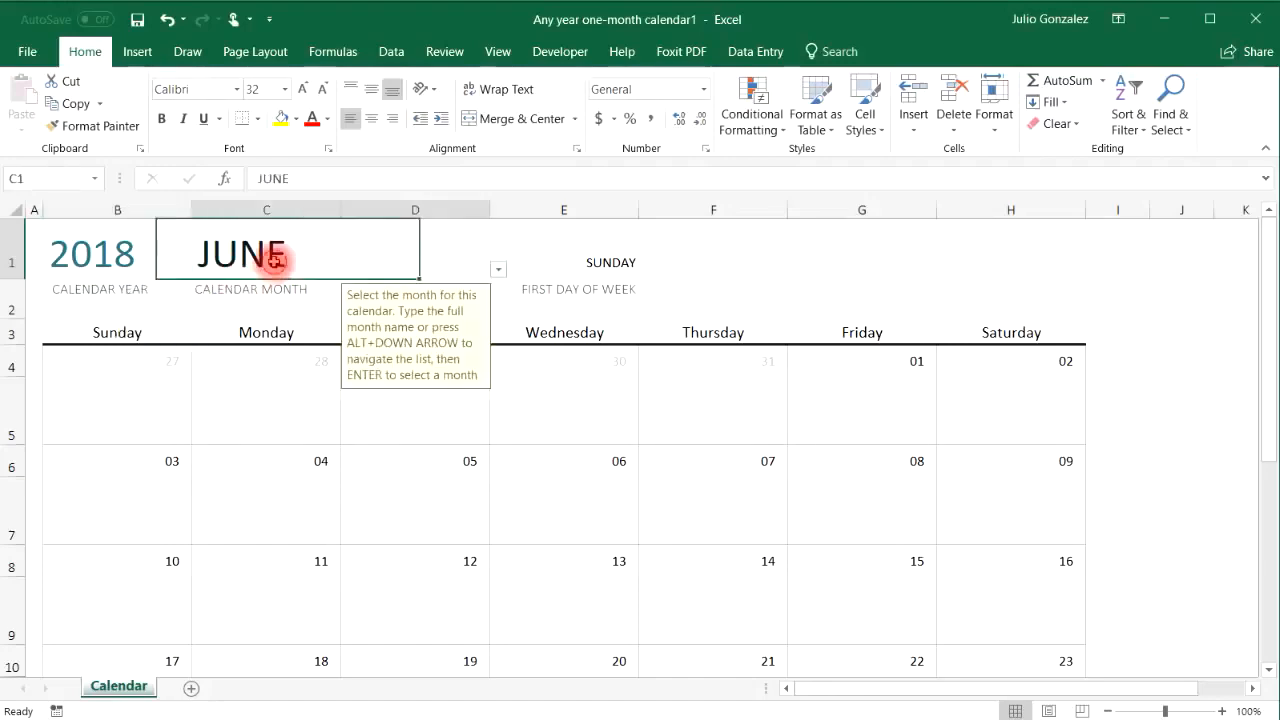
{"action": "scroll", "coordinate": [1205, 333], "scroll_direction": "down", "scroll_amount": 3}
{"action": "scroll", "coordinate": [1205, 333], "scroll_direction": "down", "scroll_amount": 3}
{"action": "scroll", "coordinate": [1205, 333], "scroll_direction": "up", "scroll_amount": 7}
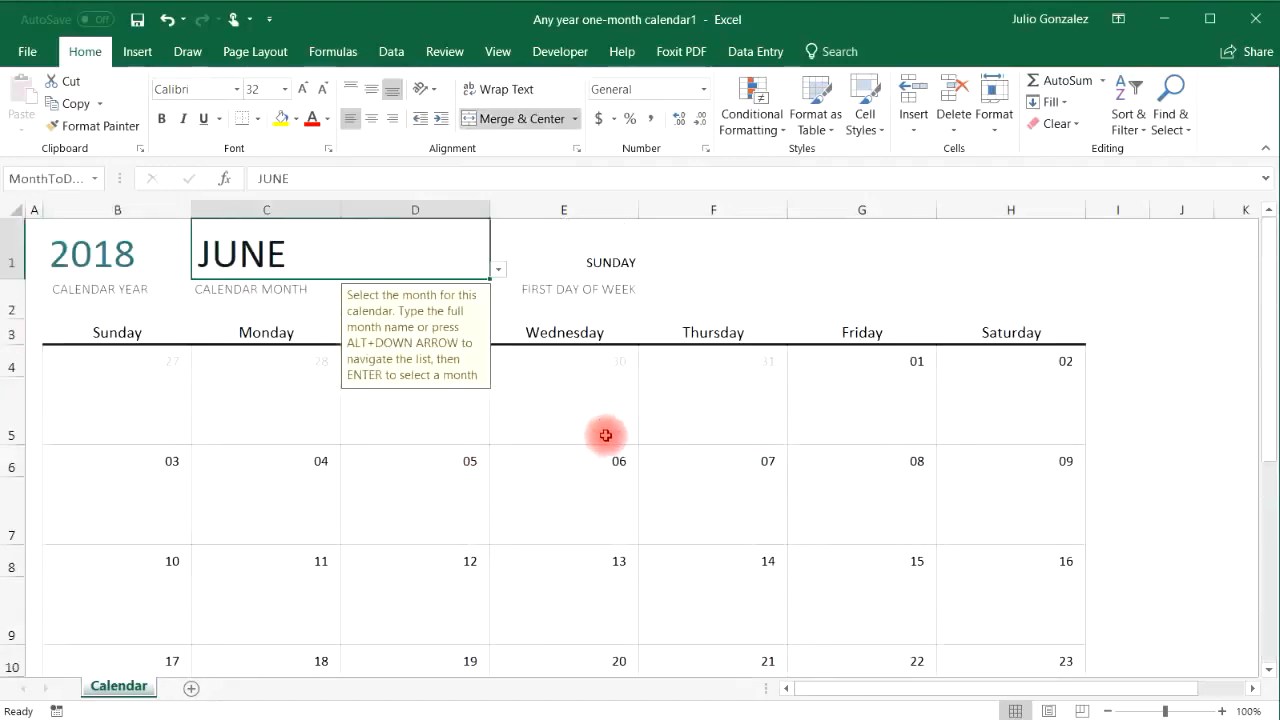
{"action": "key", "text": "ctrl+p"}
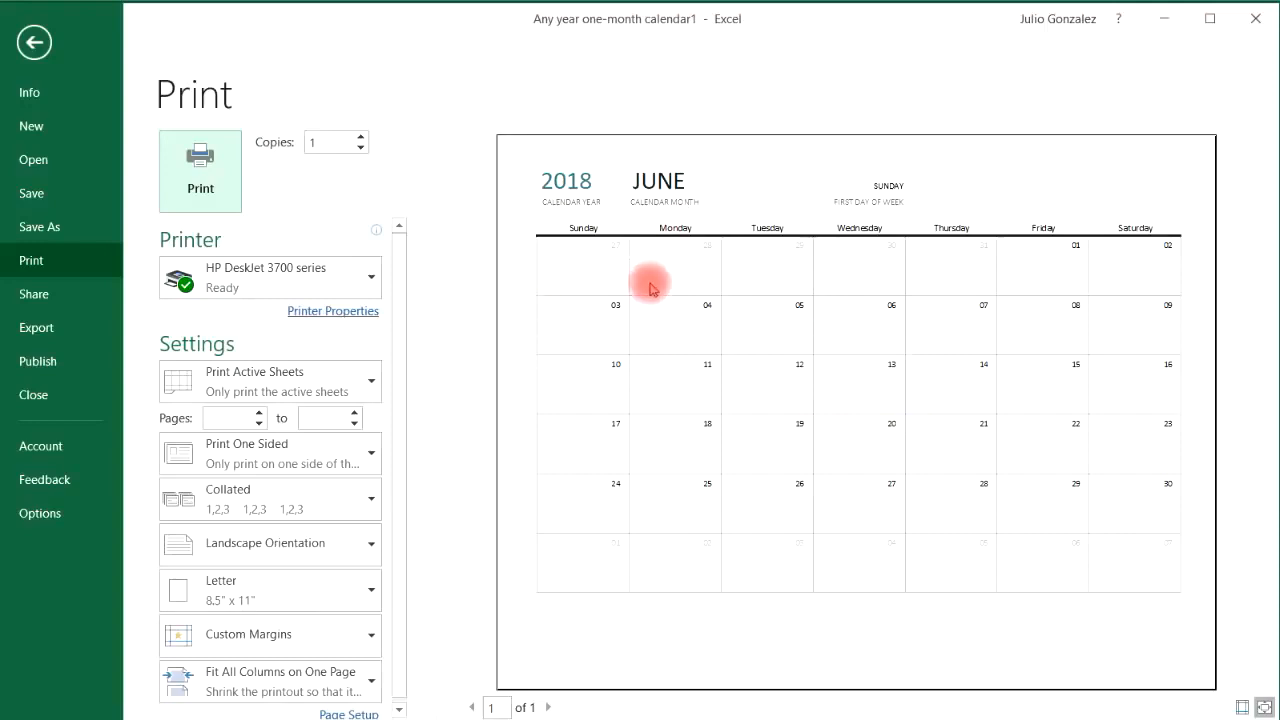
Step: Search the new-workbook templates for "calendars", browse them, and close the one-month calendar workbook without saving
{"action": "left_click", "coordinate": [34, 128]}
{"action": "left_click", "coordinate": [371, 163]}
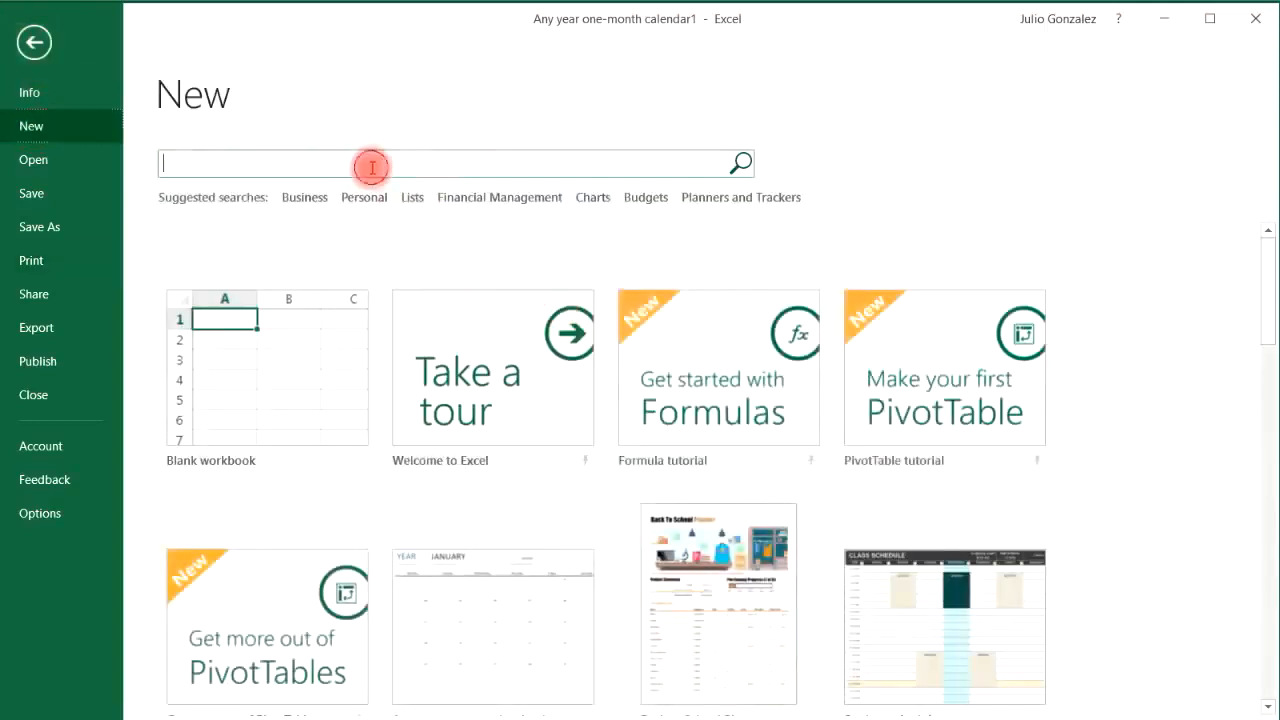
{"action": "type", "text": "calendars"}
{"action": "key", "text": "Return"}
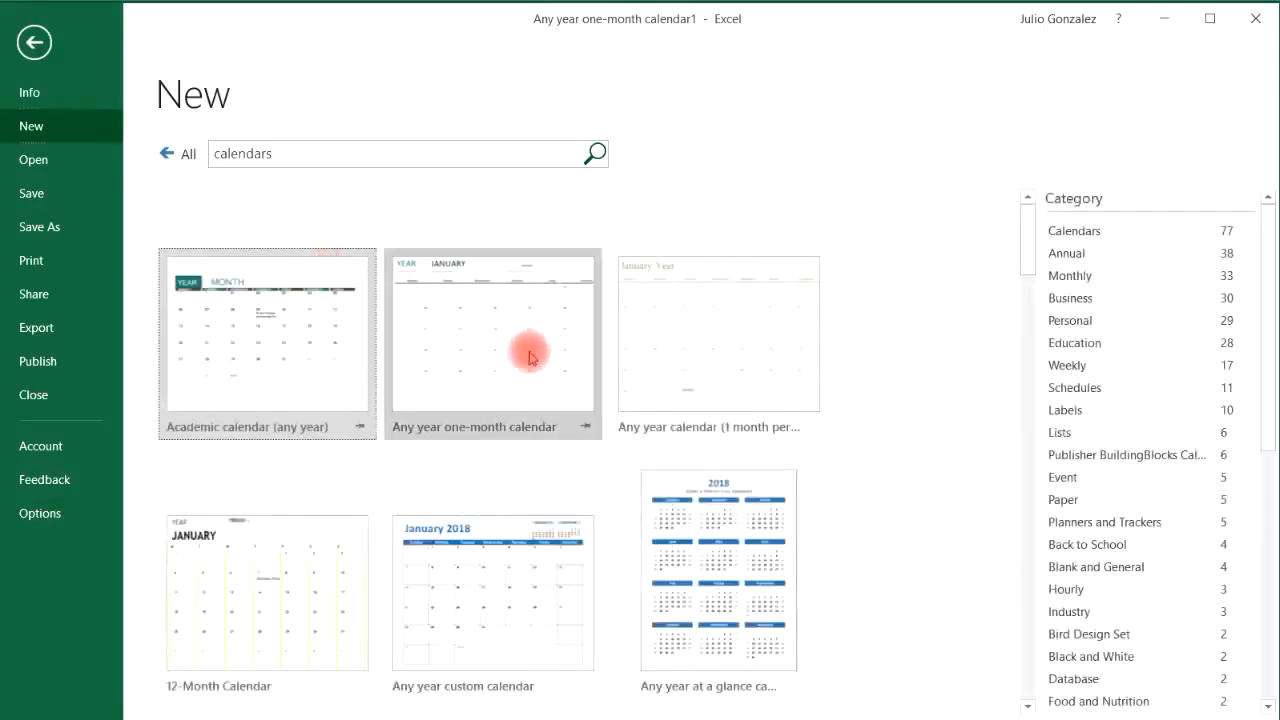
{"action": "scroll", "coordinate": [530, 357], "scroll_direction": "down", "scroll_amount": 5}
{"action": "scroll", "coordinate": [516, 414], "scroll_direction": "down", "scroll_amount": 1}
{"action": "scroll", "coordinate": [520, 450], "scroll_direction": "up", "scroll_amount": 10}
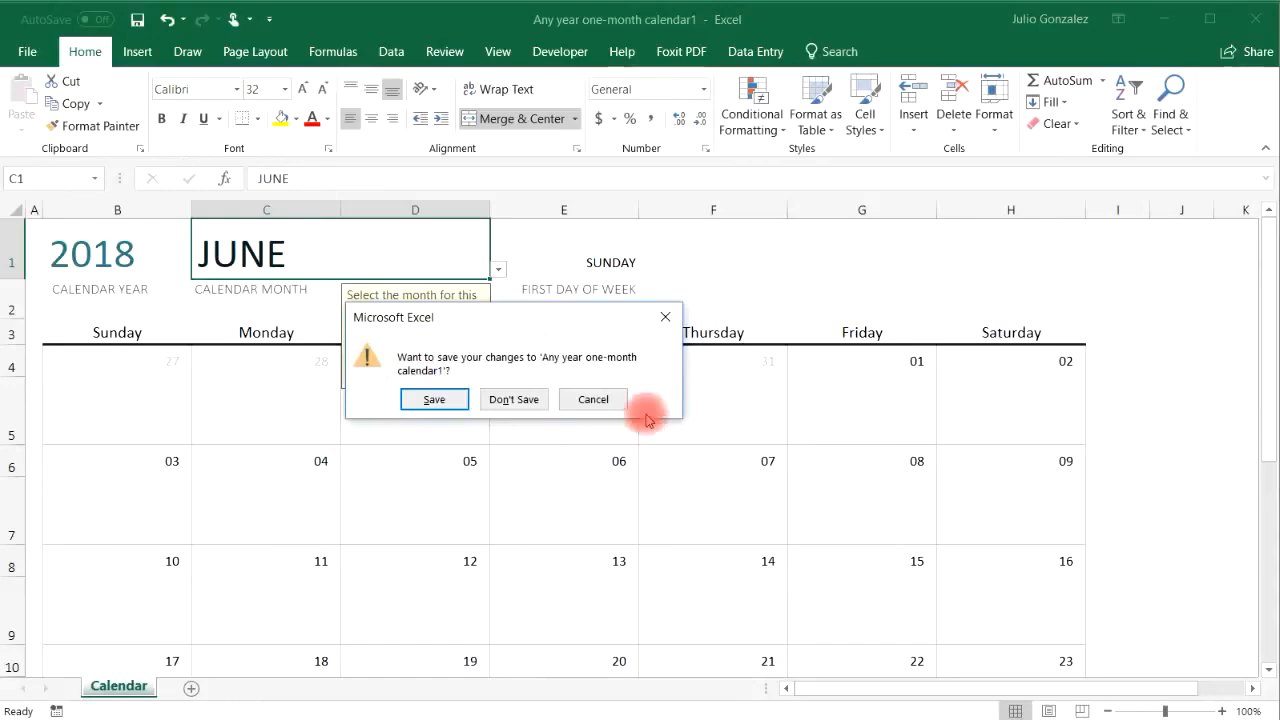
{"action": "left_click", "coordinate": [509, 398]}
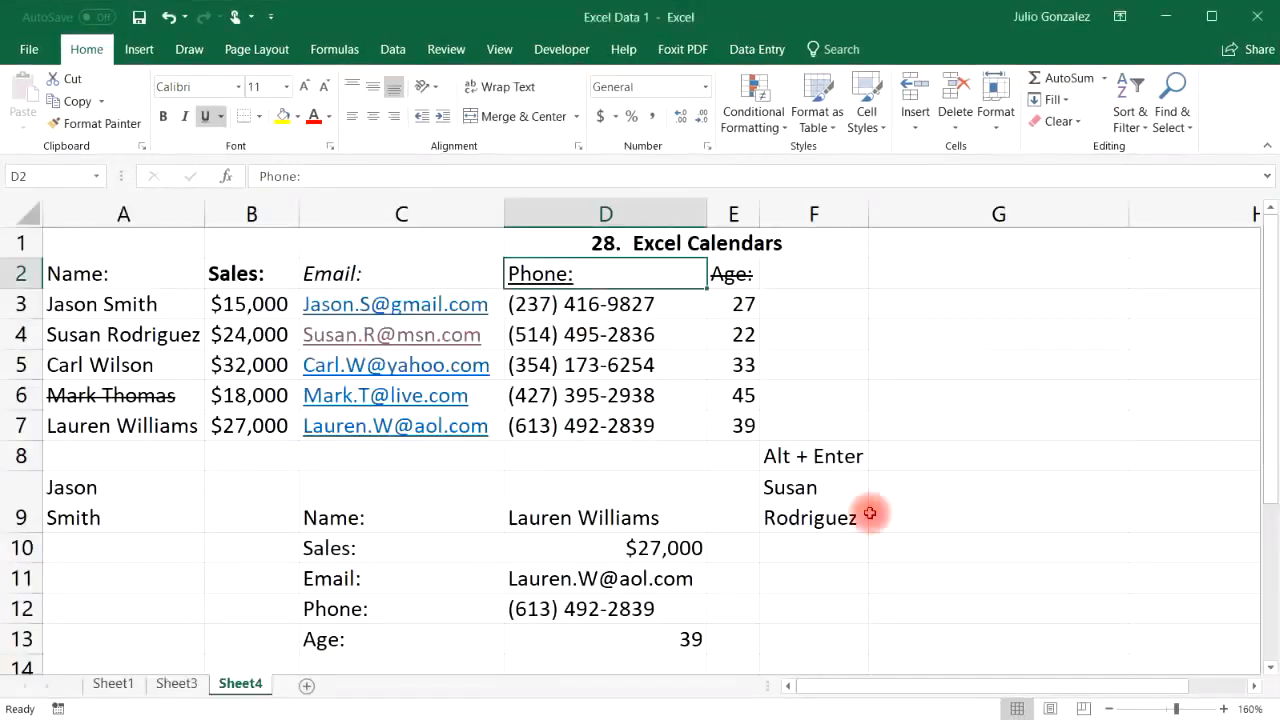
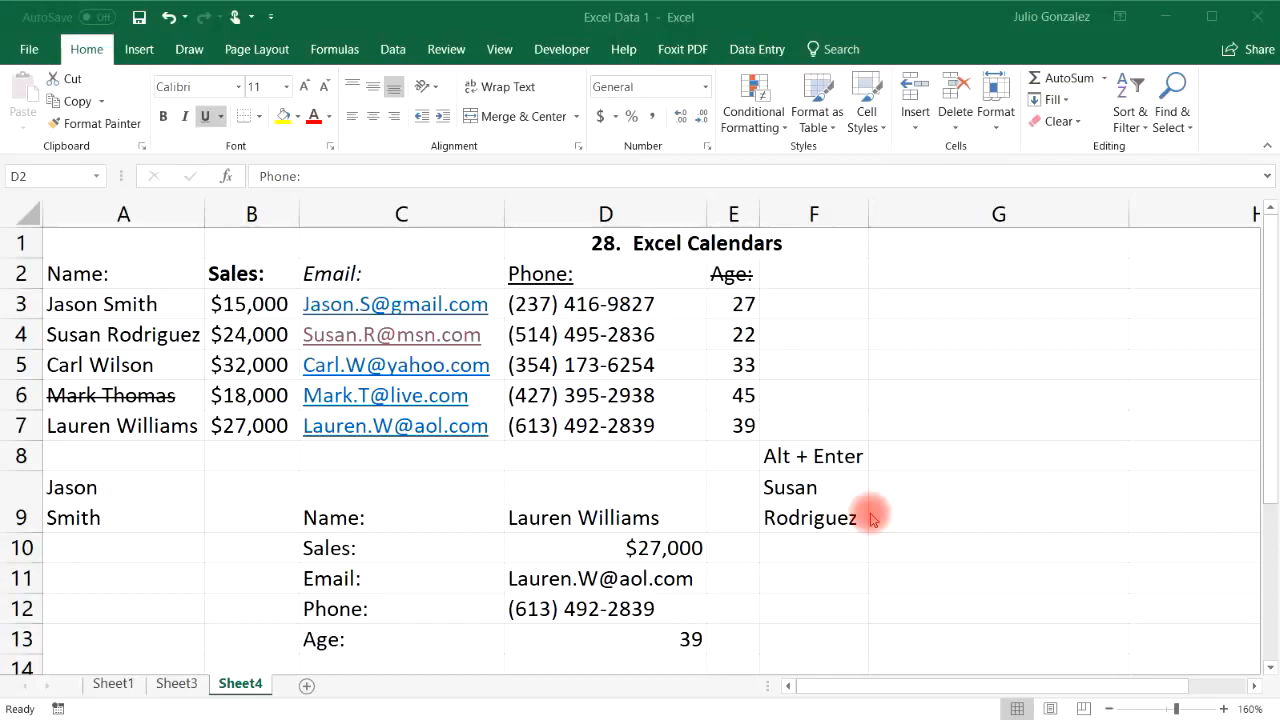
Step: Replace the merged title in row 1 with "29. Conditional Formatting"
{"action": "left_click", "coordinate": [715, 243]}
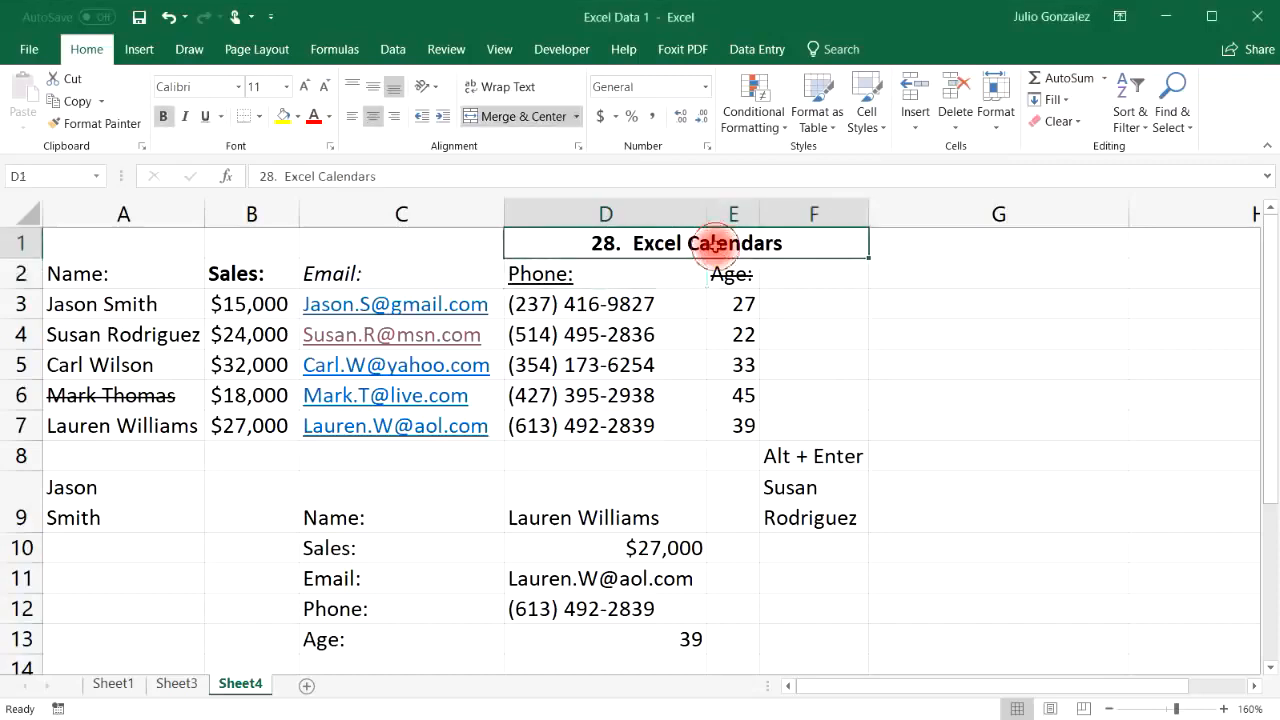
{"action": "type", "text": "29.  C"}
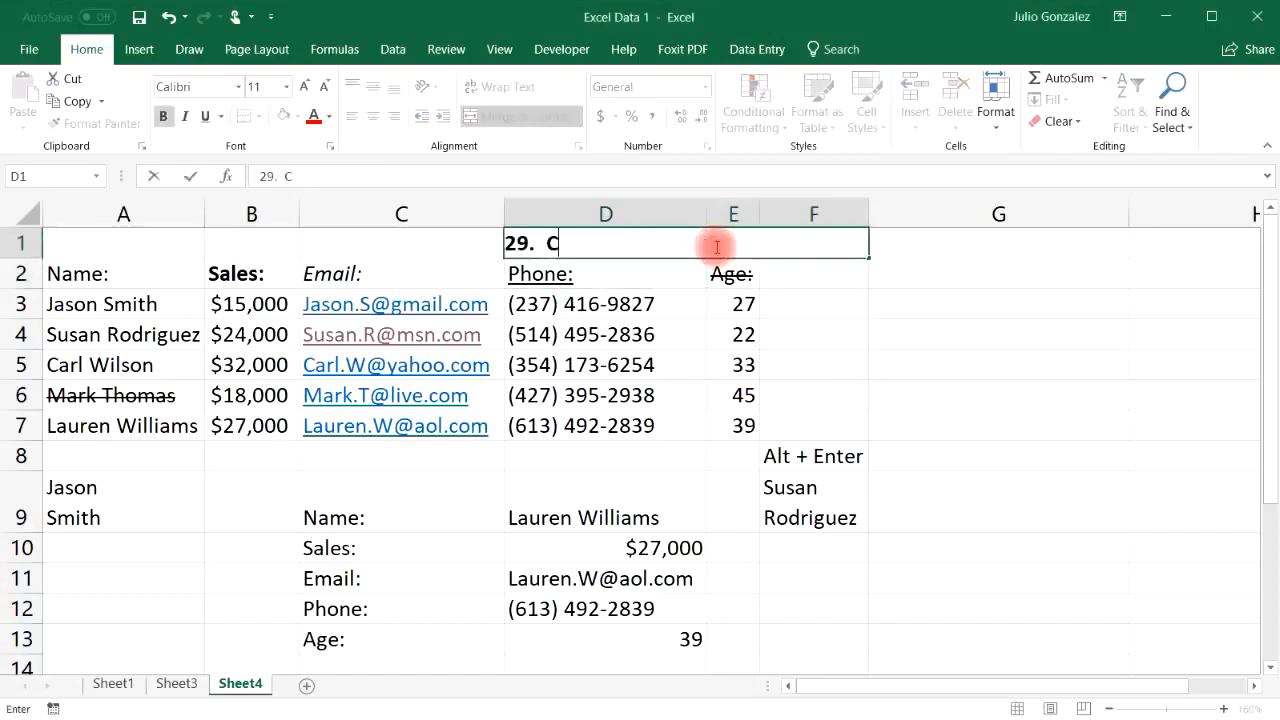
{"action": "type", "text": "onditional Formatting"}
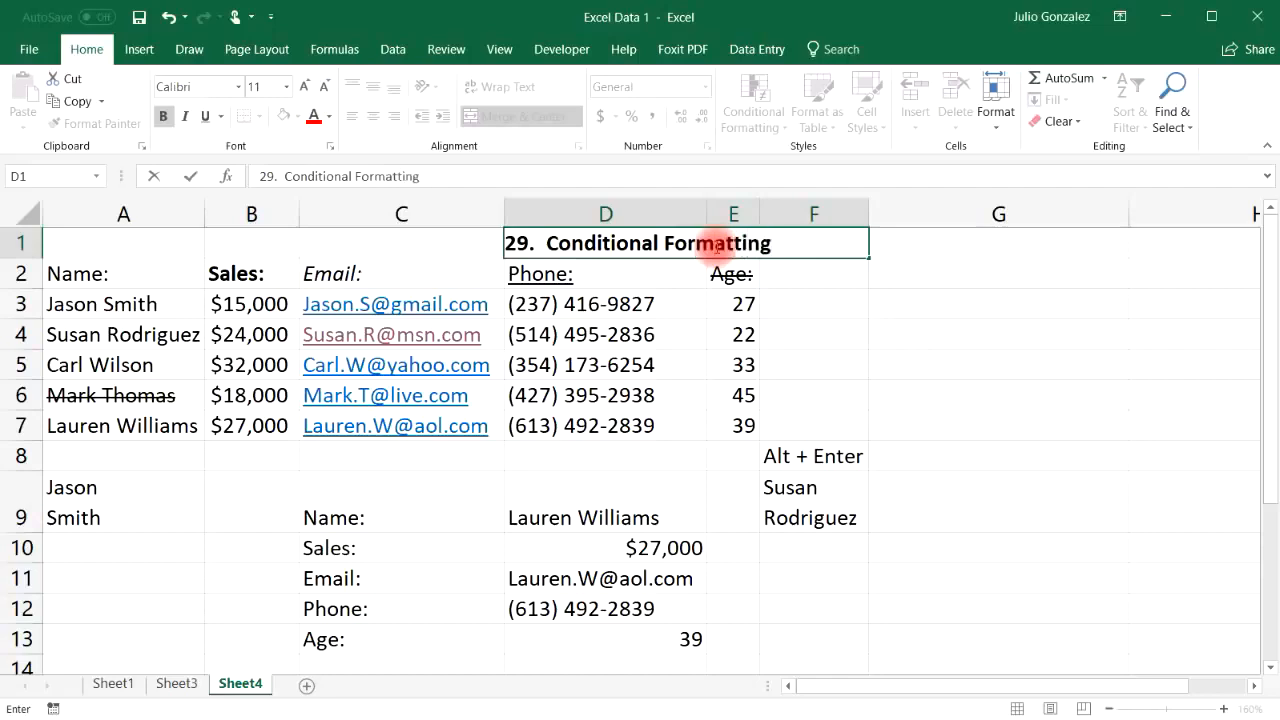
{"action": "key", "text": "Return"}
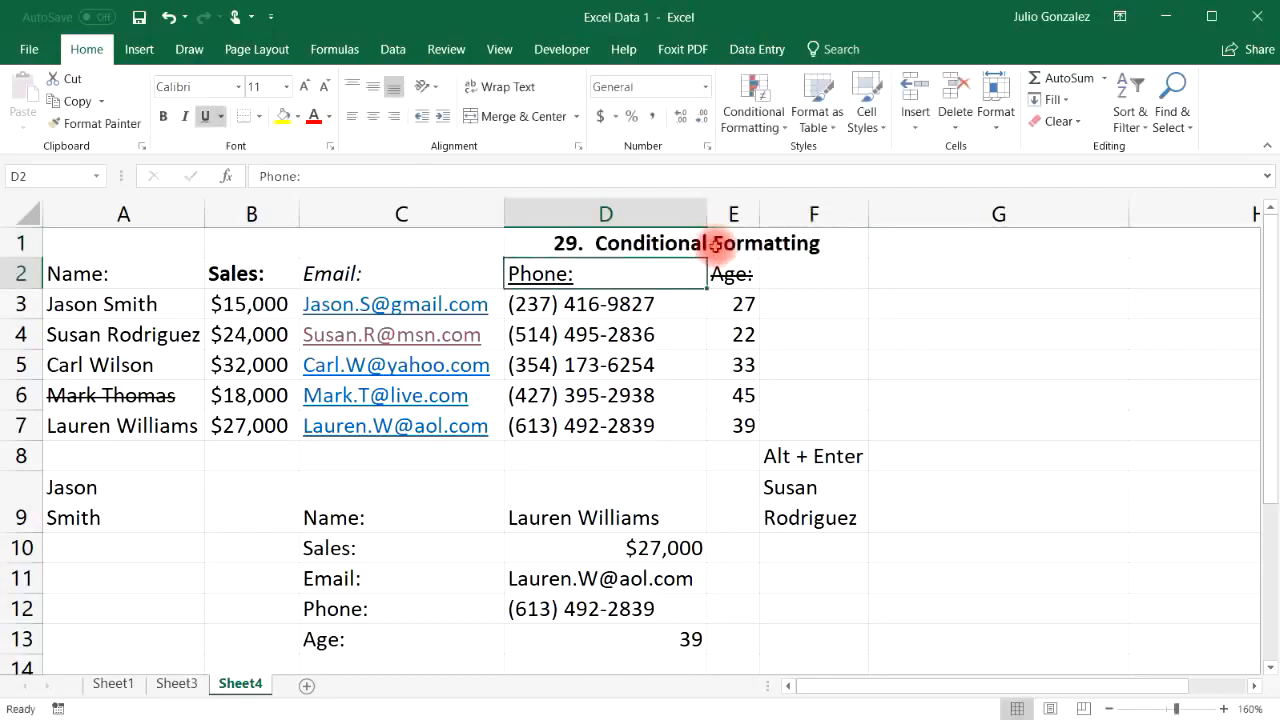
Step: Examine the Quick Analysis formatting options for the ages in E3:E7
{"action": "left_click_drag", "start_coordinate": [746, 302], "coordinate": [742, 425]}
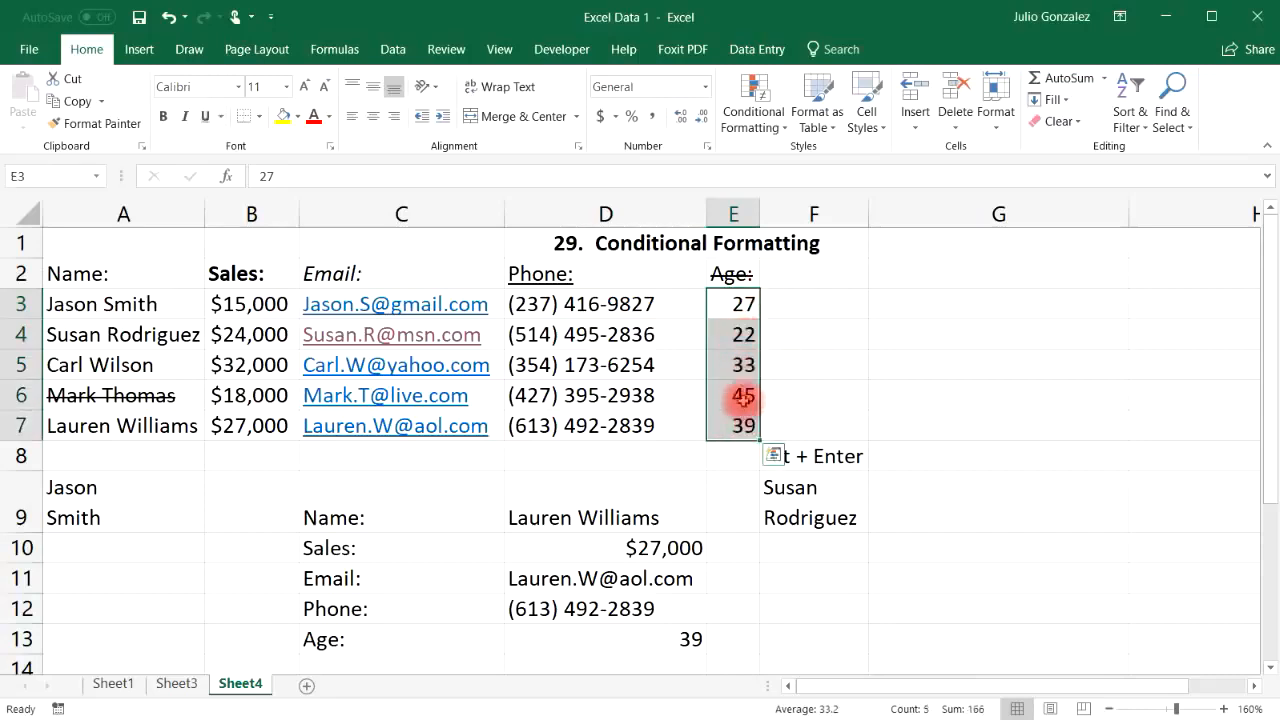
{"action": "left_click", "coordinate": [775, 457]}
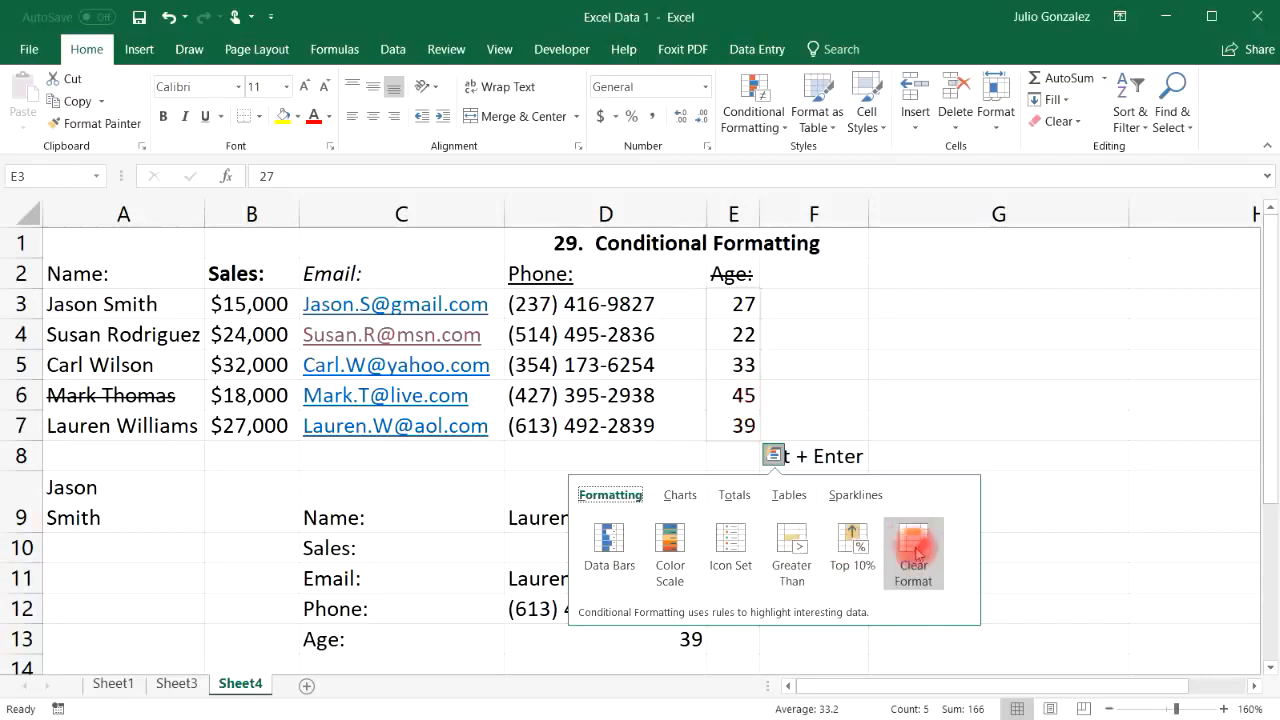
{"action": "left_click", "coordinate": [934, 437]}
Step: Set up a Between highlight rule on the ages in E3:E7 with limits 30 and 40
{"action": "left_click", "coordinate": [744, 304]}
{"action": "left_click_drag", "start_coordinate": [737, 338], "coordinate": [740, 425]}
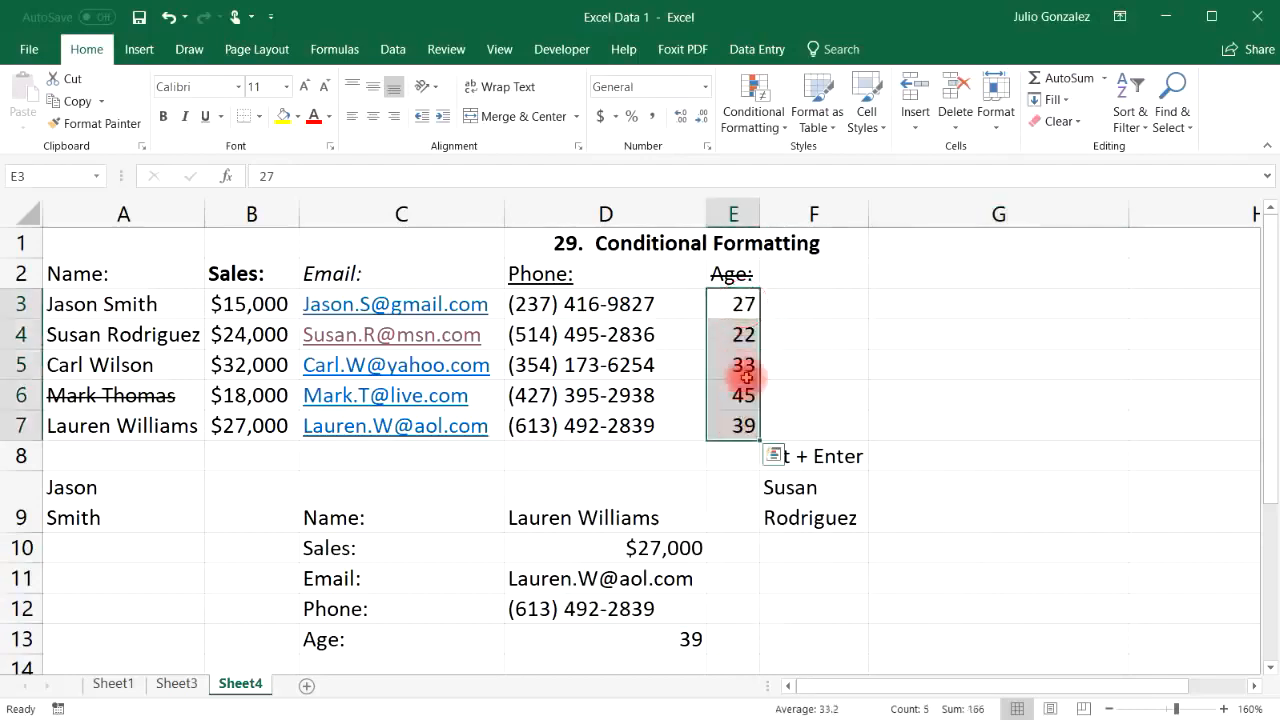
{"action": "left_click", "coordinate": [782, 132]}
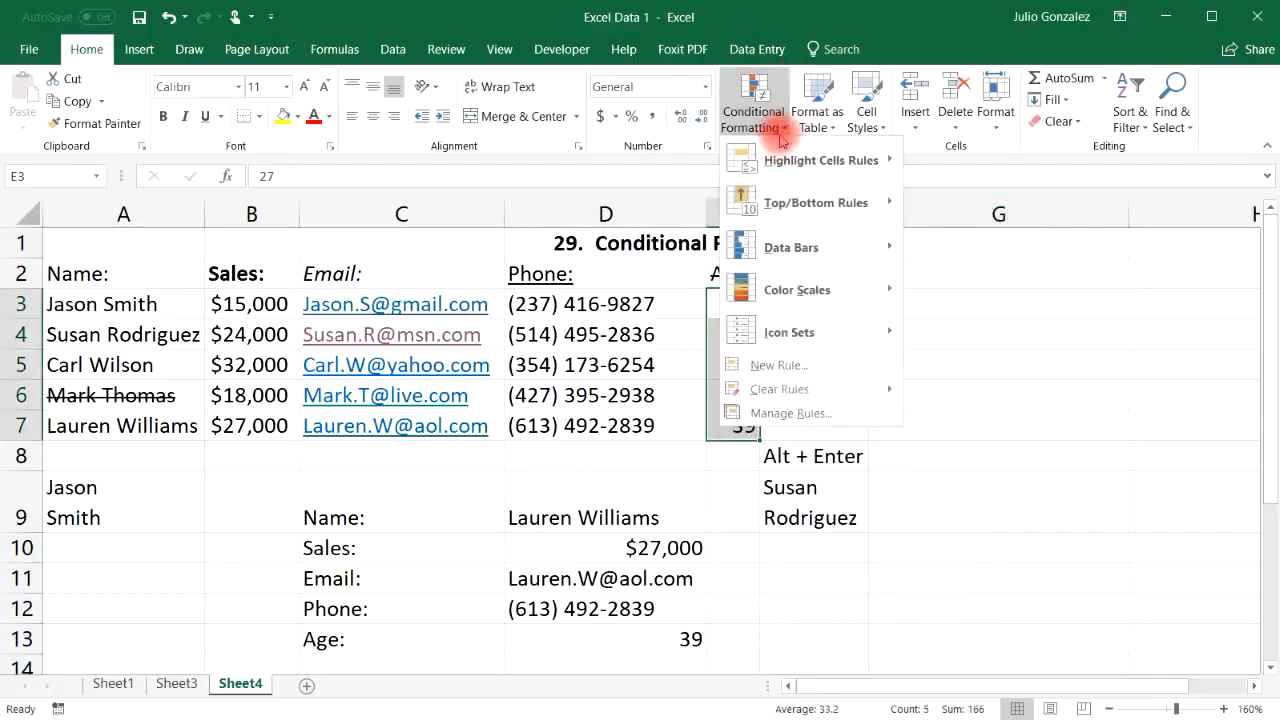
{"action": "mouse_move", "coordinate": [805, 167]}
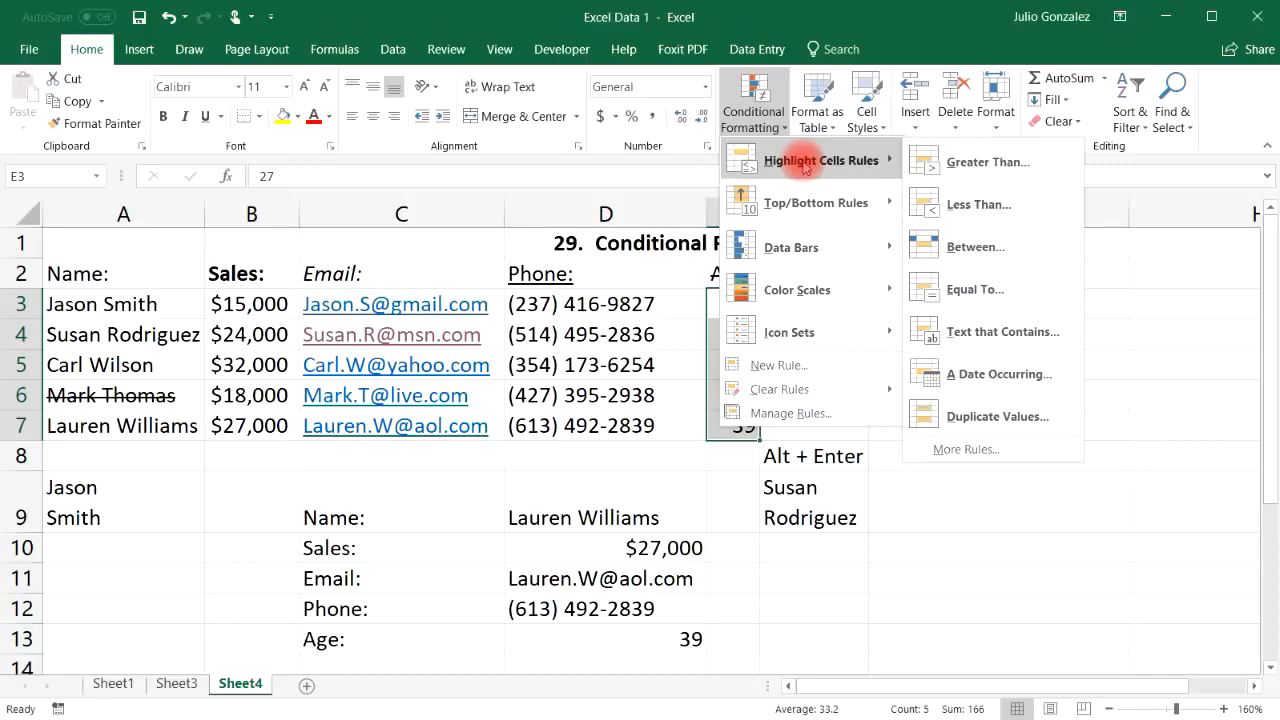
{"action": "left_click", "coordinate": [999, 246]}
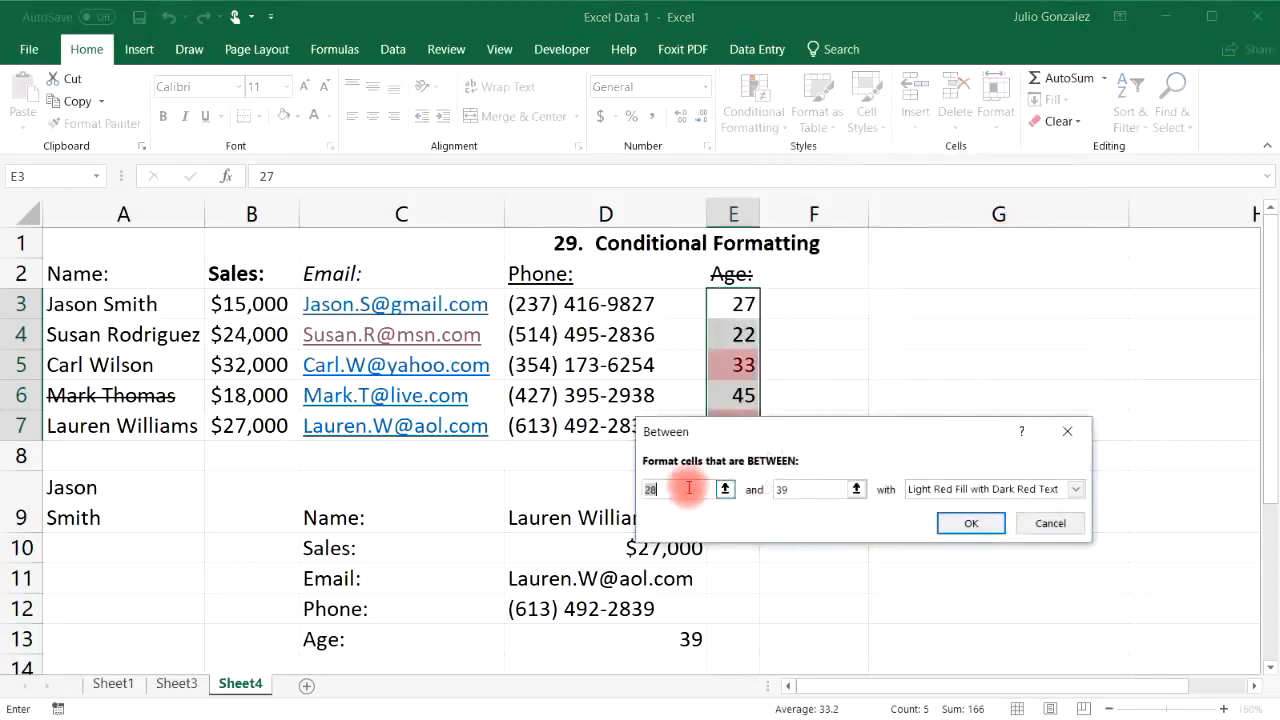
{"action": "left_click_drag", "start_coordinate": [846, 429], "coordinate": [910, 477]}
{"action": "type", "text": "30"}
{"action": "double_click", "coordinate": [848, 537]}
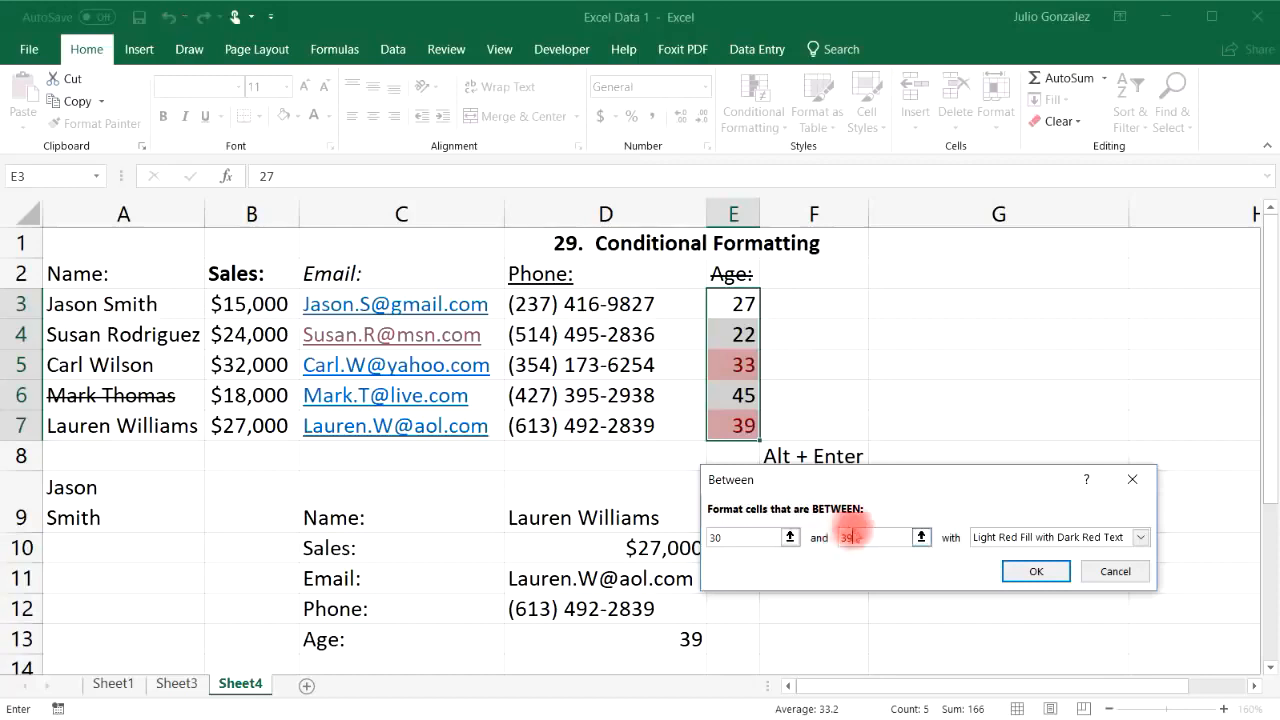
{"action": "key", "text": "BackSpace"}
{"action": "type", "text": "40"}
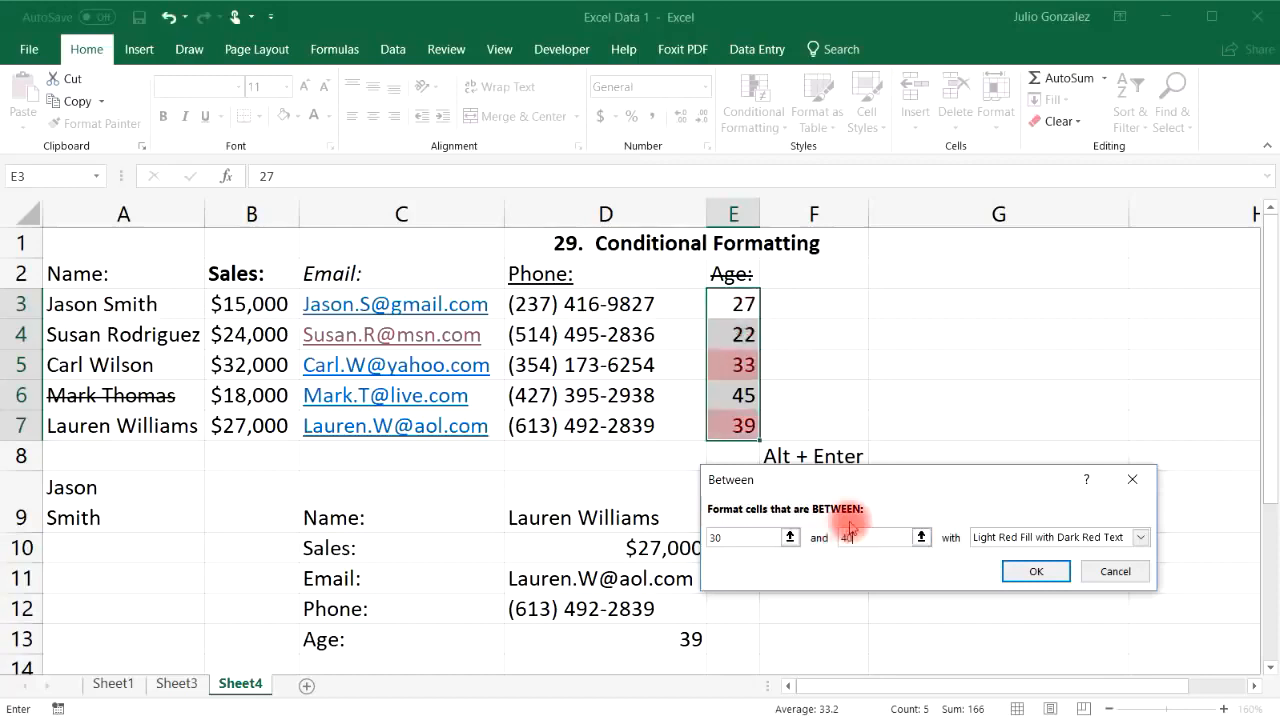
Step: Give the Between rule a custom format with black text and a green fill, and apply it to the ages
{"action": "left_click", "coordinate": [1140, 537]}
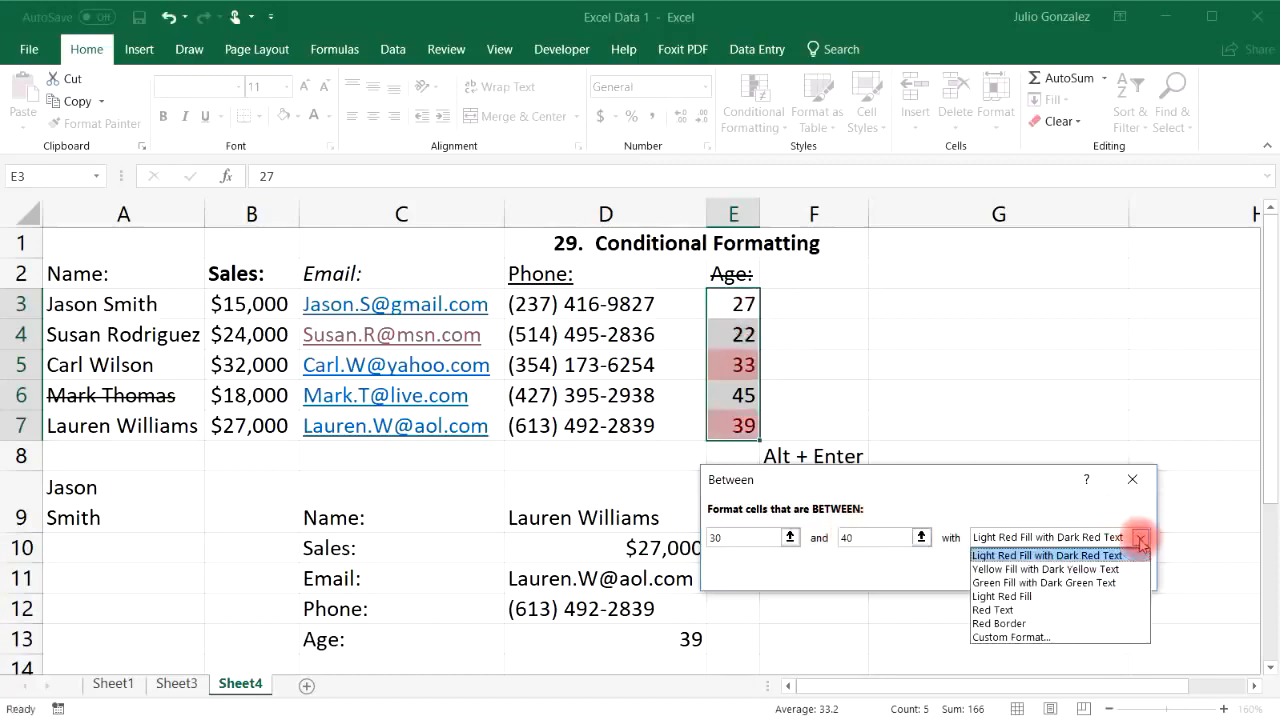
{"action": "left_click", "coordinate": [1058, 637]}
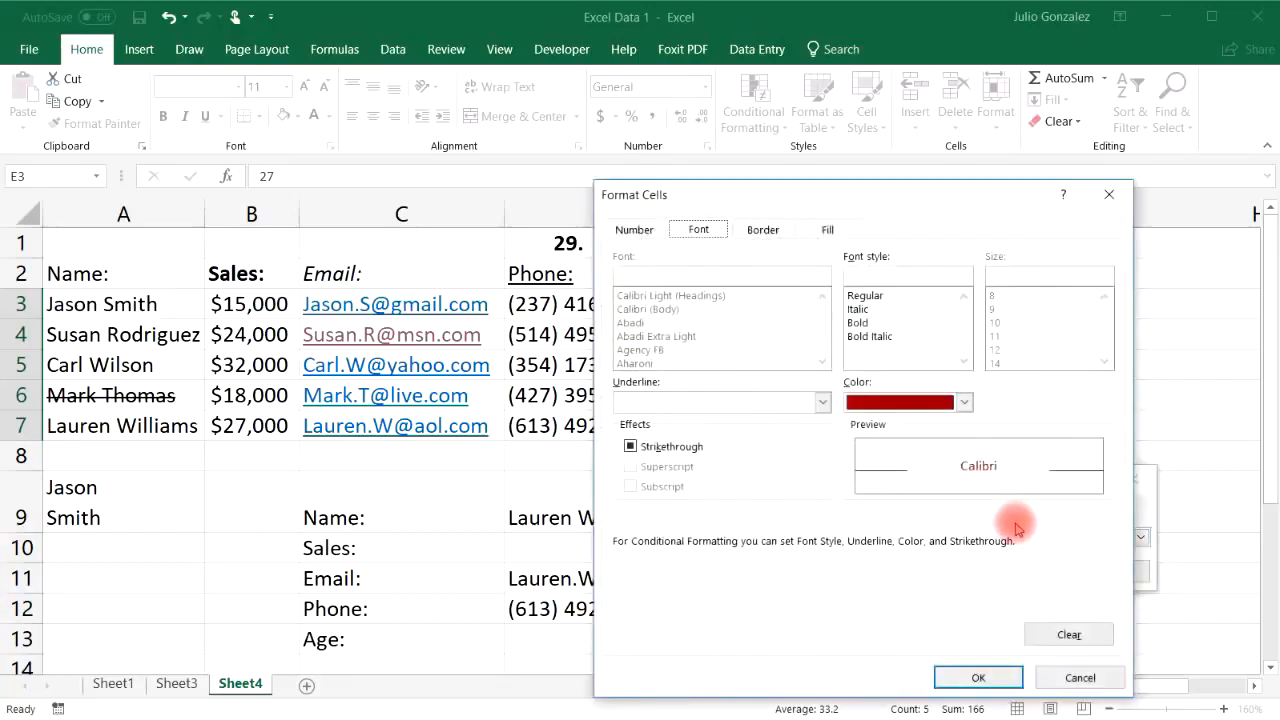
{"action": "left_click", "coordinate": [965, 404]}
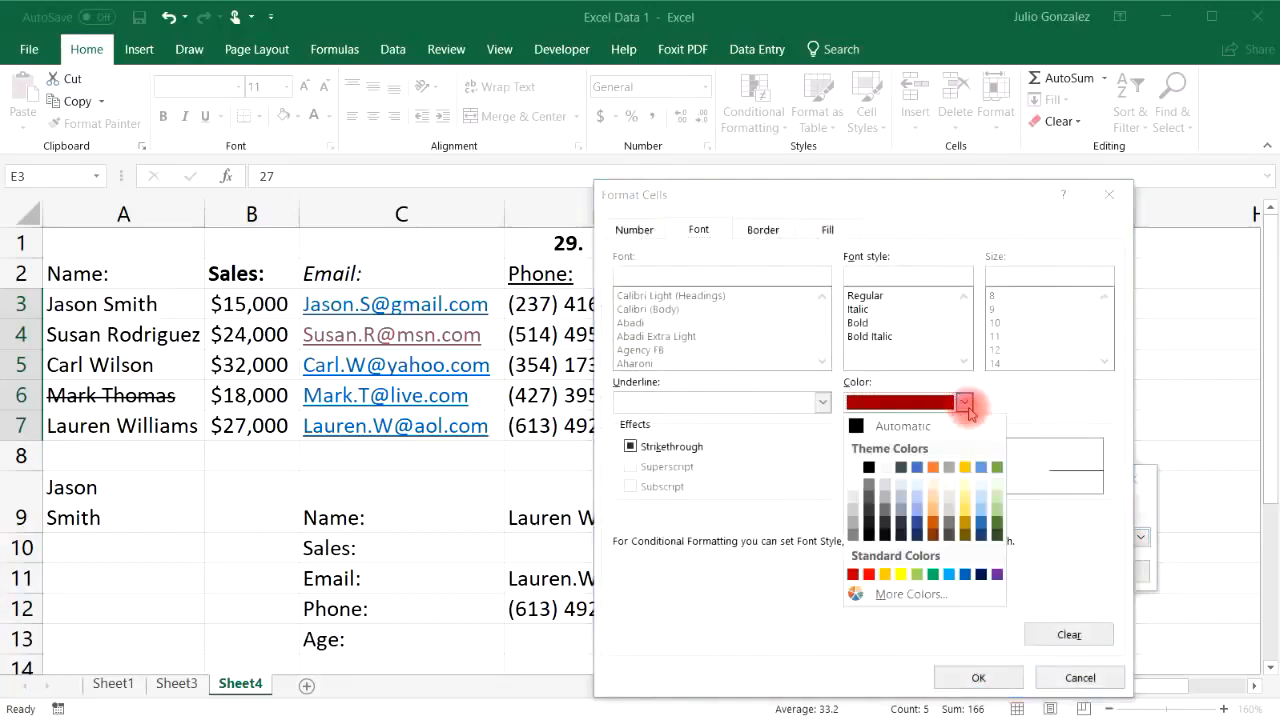
{"action": "left_click", "coordinate": [869, 467]}
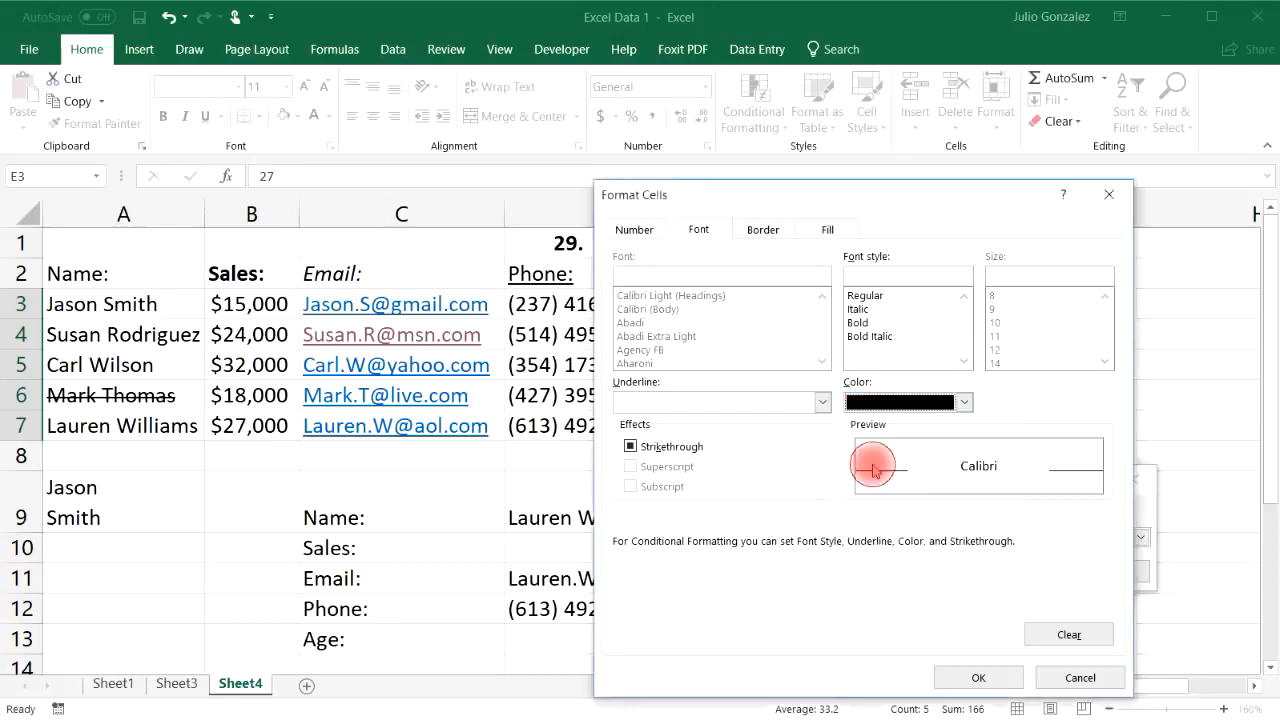
{"action": "left_click", "coordinate": [763, 229]}
{"action": "left_click", "coordinate": [825, 229]}
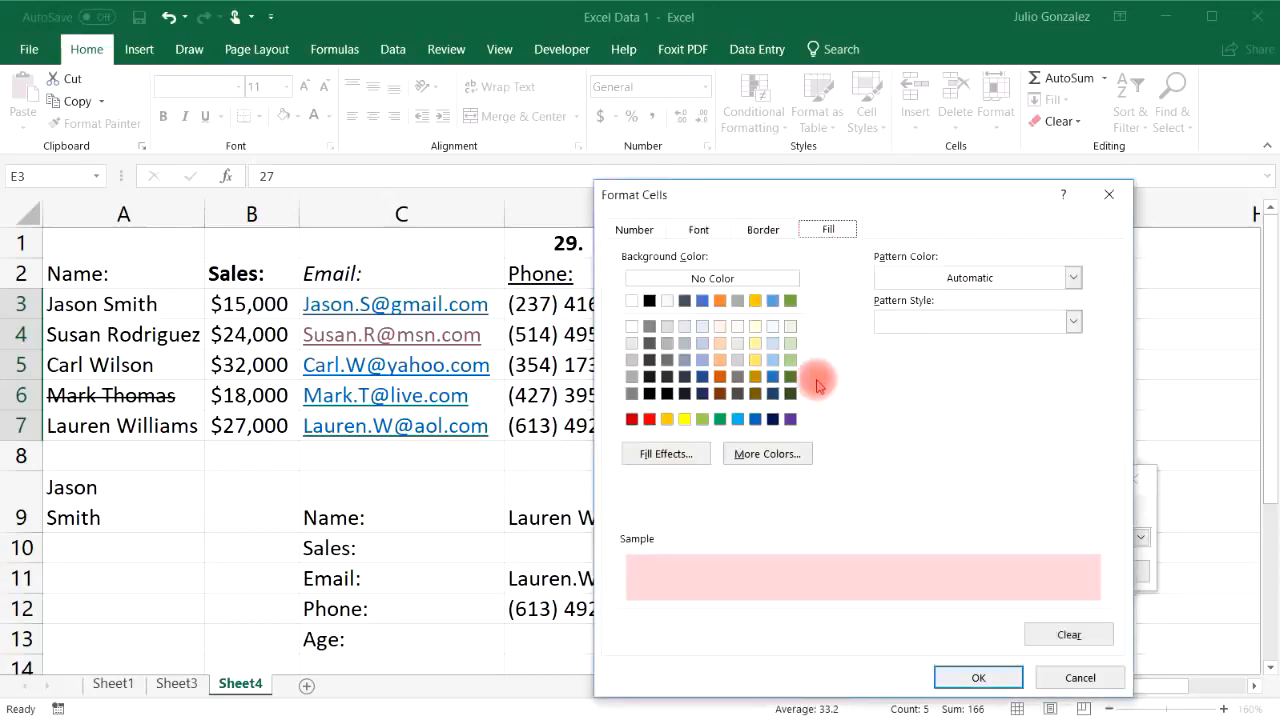
{"action": "left_click", "coordinate": [720, 418]}
{"action": "left_click", "coordinate": [960, 678]}
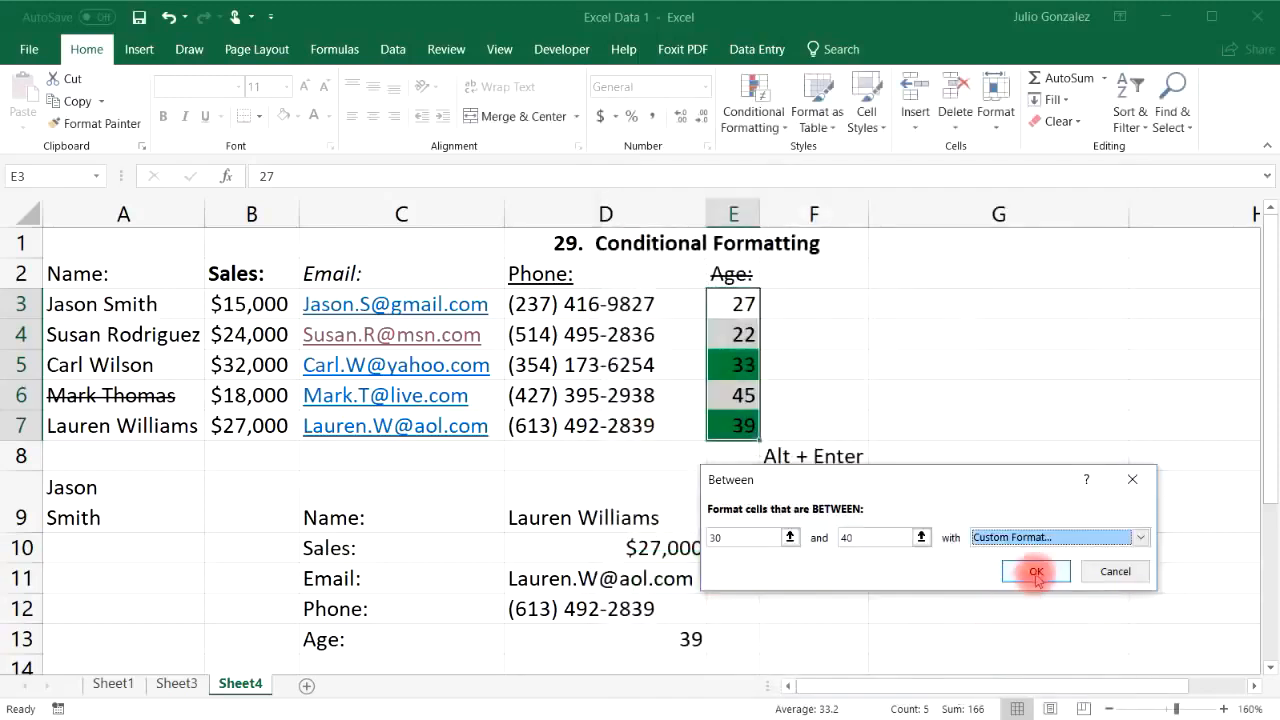
{"action": "left_click", "coordinate": [1031, 651]}
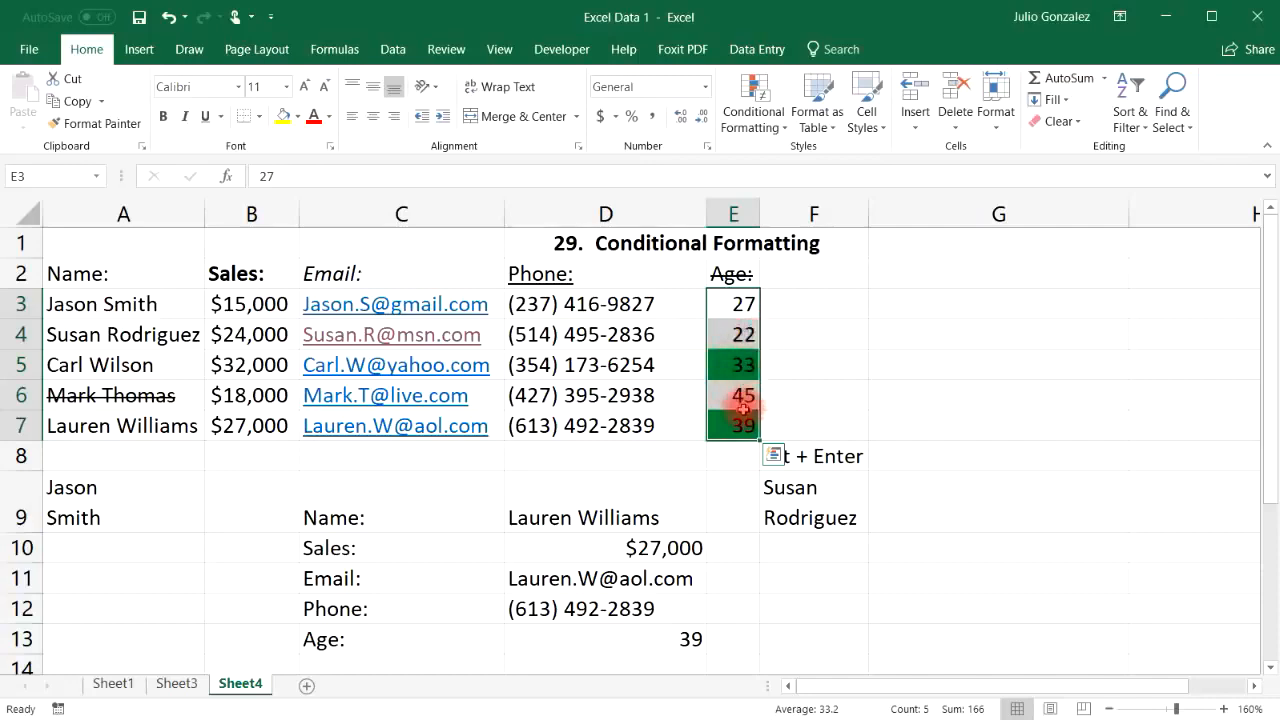
{"action": "left_click", "coordinate": [88, 306]}
{"action": "left_click", "coordinate": [123, 338]}
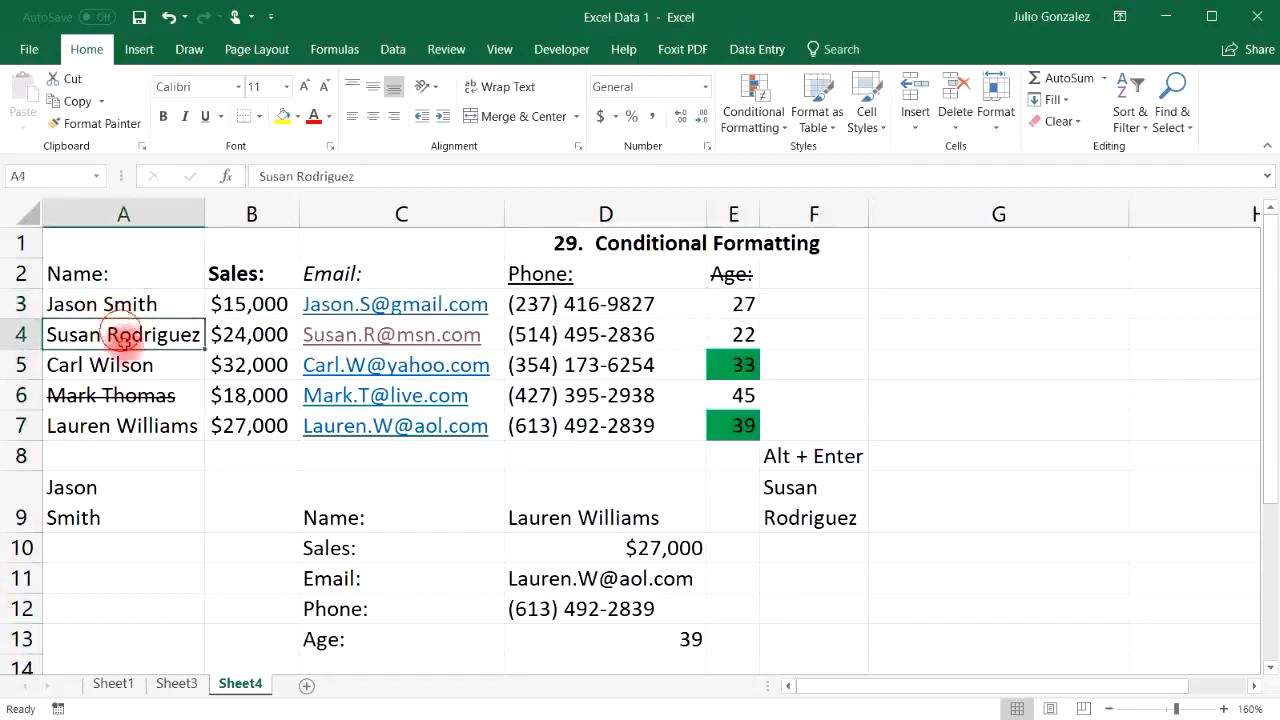
{"action": "left_click", "coordinate": [114, 366]}
{"action": "left_click", "coordinate": [118, 398]}
{"action": "left_click_drag", "start_coordinate": [291, 306], "coordinate": [271, 423]}
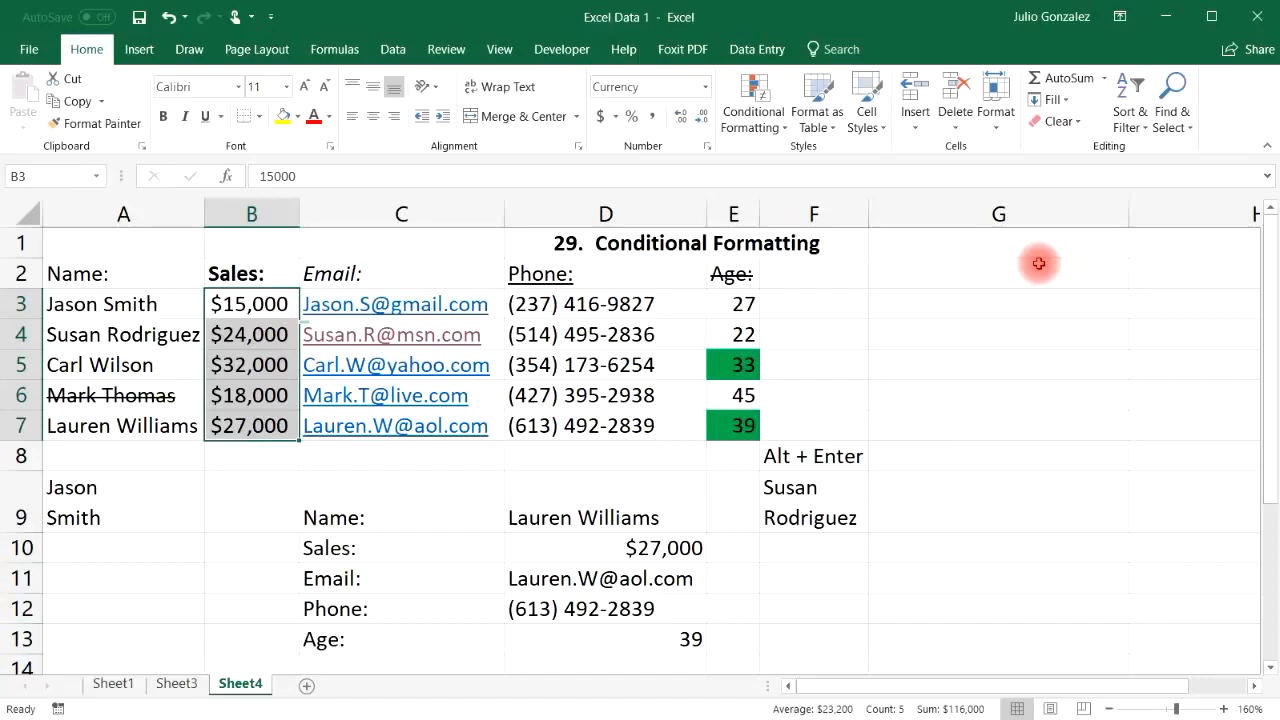
Step: Add a new blank worksheet after Sheet4
{"action": "left_click", "coordinate": [307, 686]}
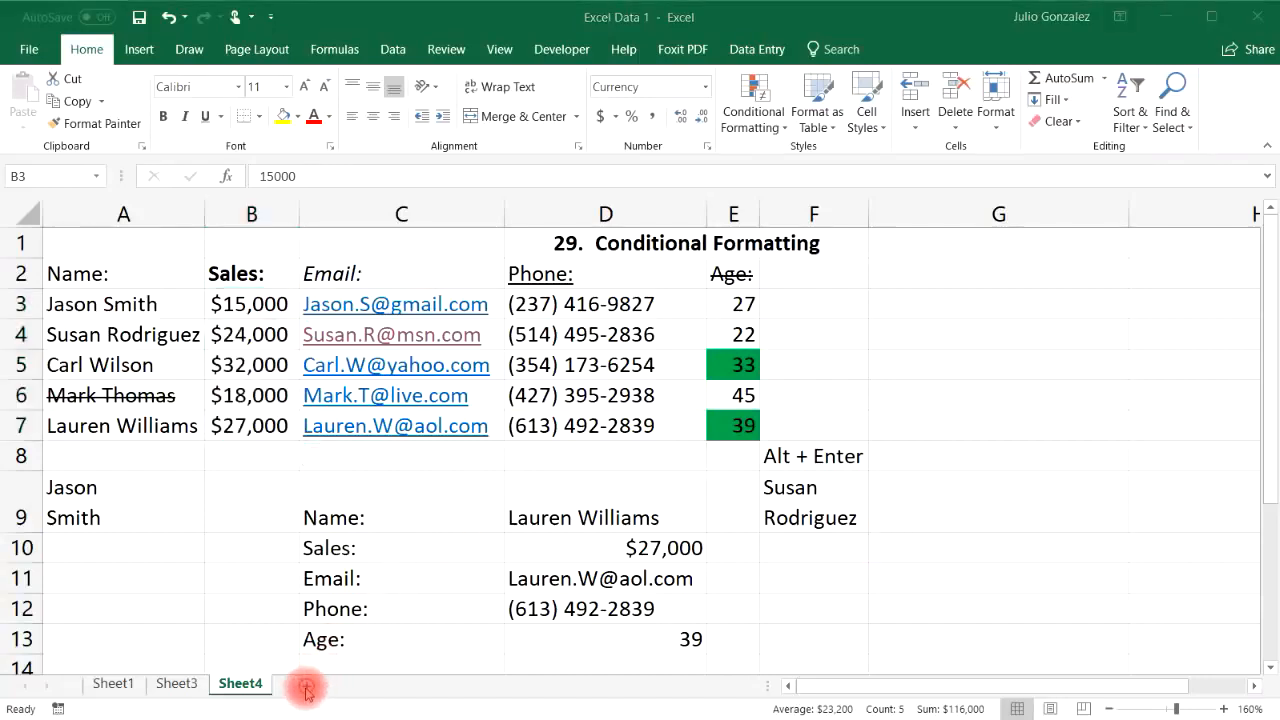
{"action": "left_click", "coordinate": [307, 686]}
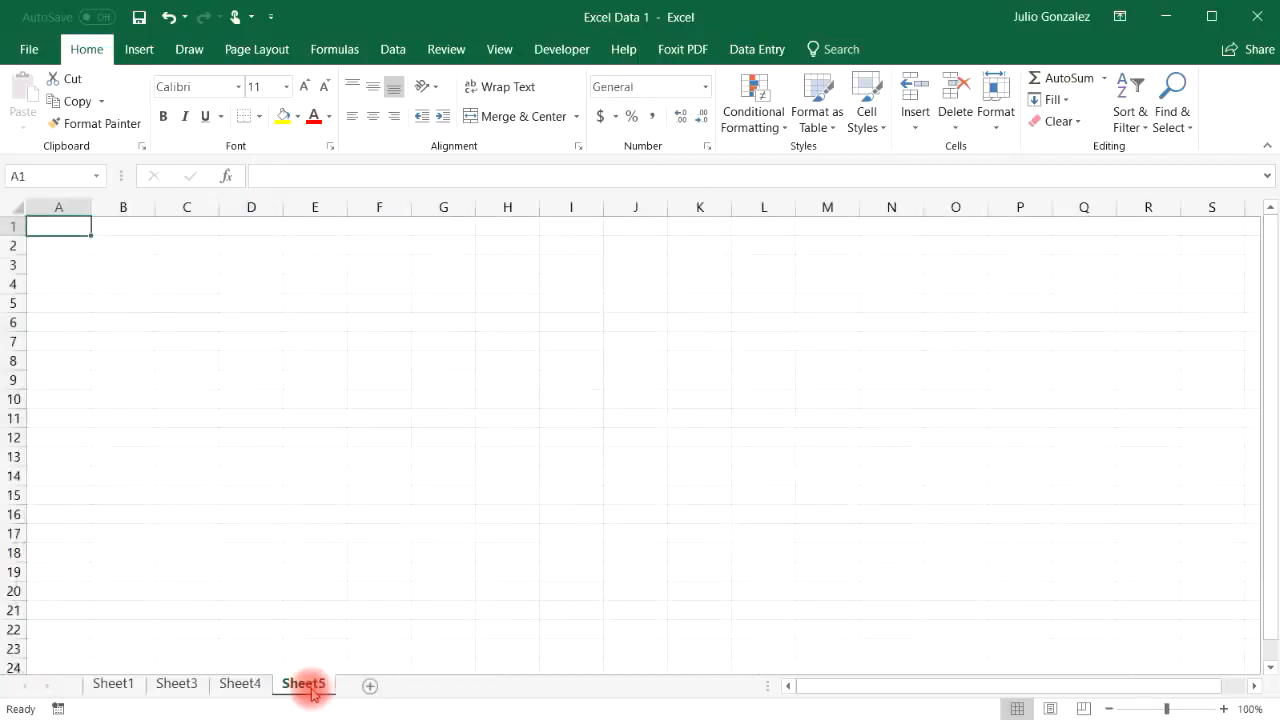
{"action": "left_click", "coordinate": [1225, 708]}
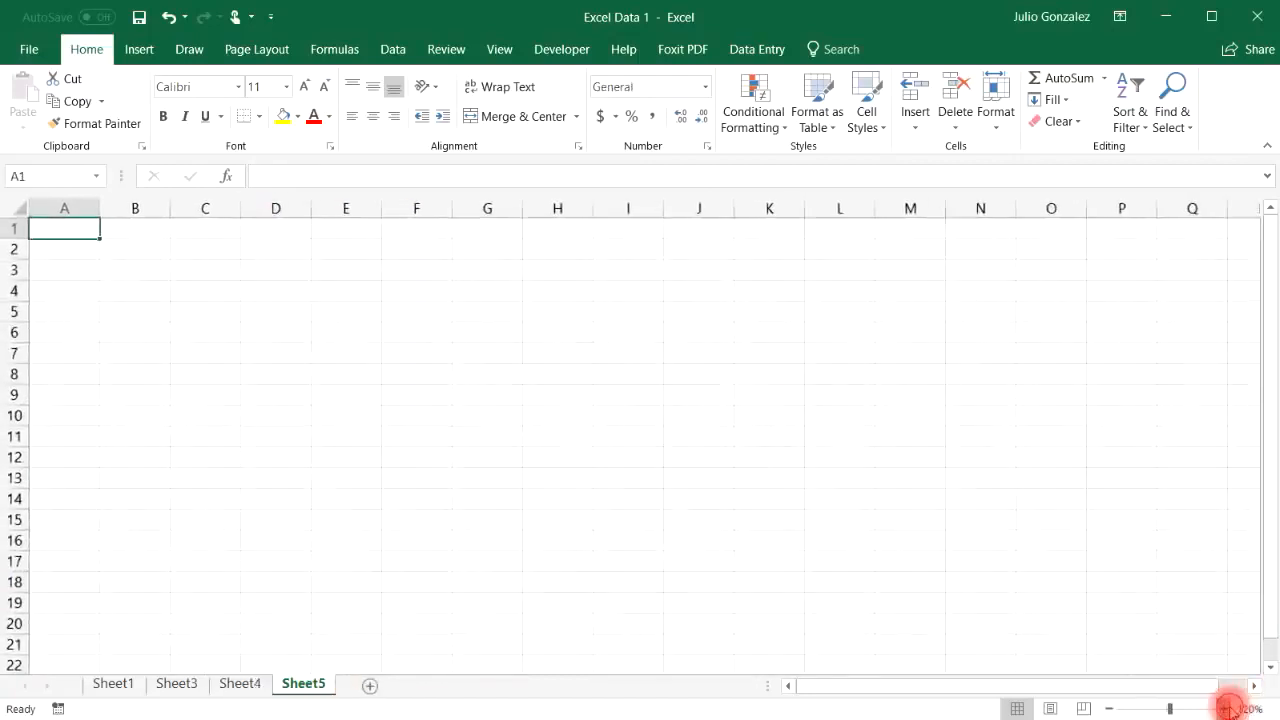
{"action": "left_click", "coordinate": [1226, 708]}
{"action": "left_click", "coordinate": [1226, 708]}
{"action": "left_click", "coordinate": [1226, 708]}
{"action": "left_click", "coordinate": [1226, 708]}
{"action": "left_click", "coordinate": [1226, 708]}
{"action": "left_click", "coordinate": [1226, 708]}
{"action": "left_click", "coordinate": [1226, 708]}
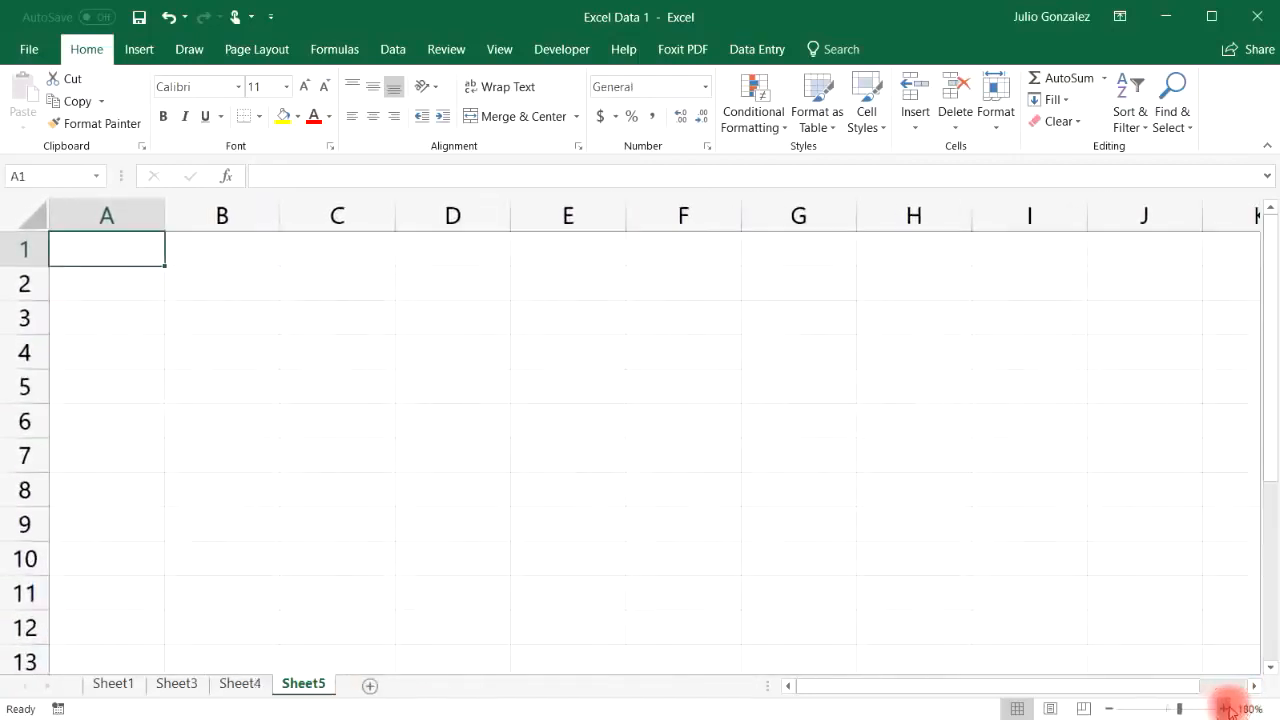
{"action": "left_click_drag", "start_coordinate": [580, 251], "coordinate": [829, 265]}
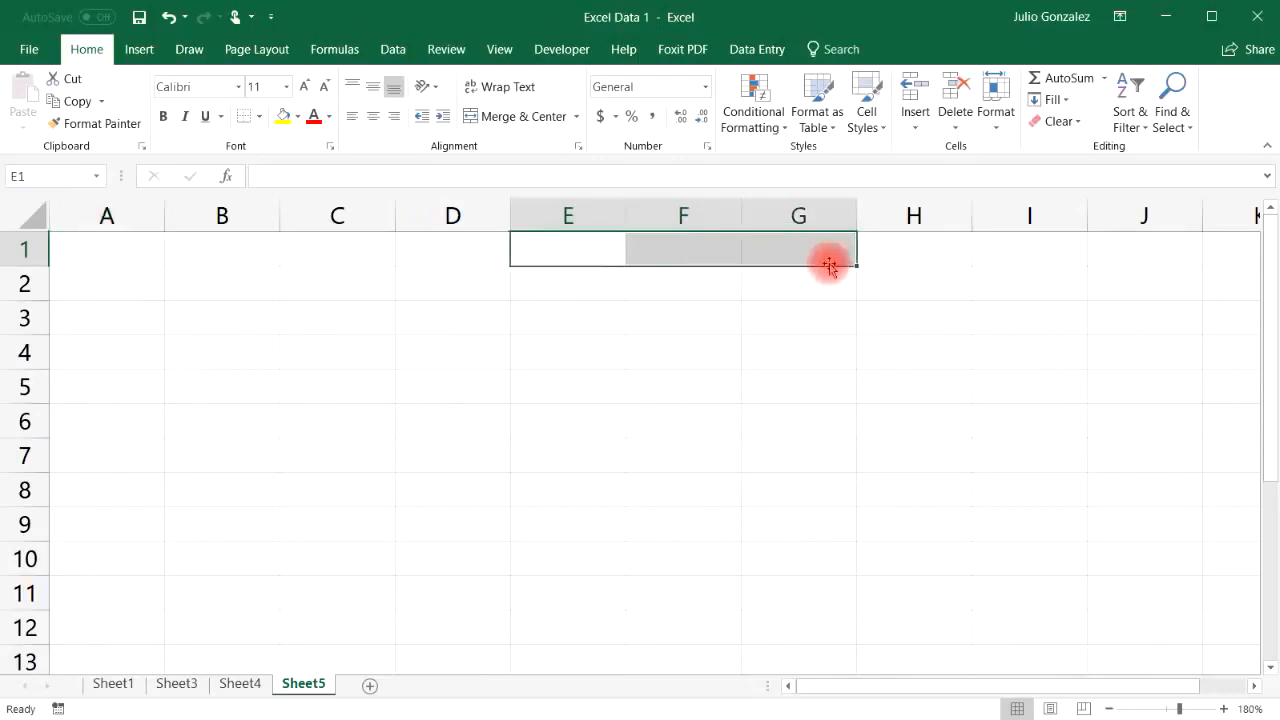
{"action": "type", "text": "30.  E"}
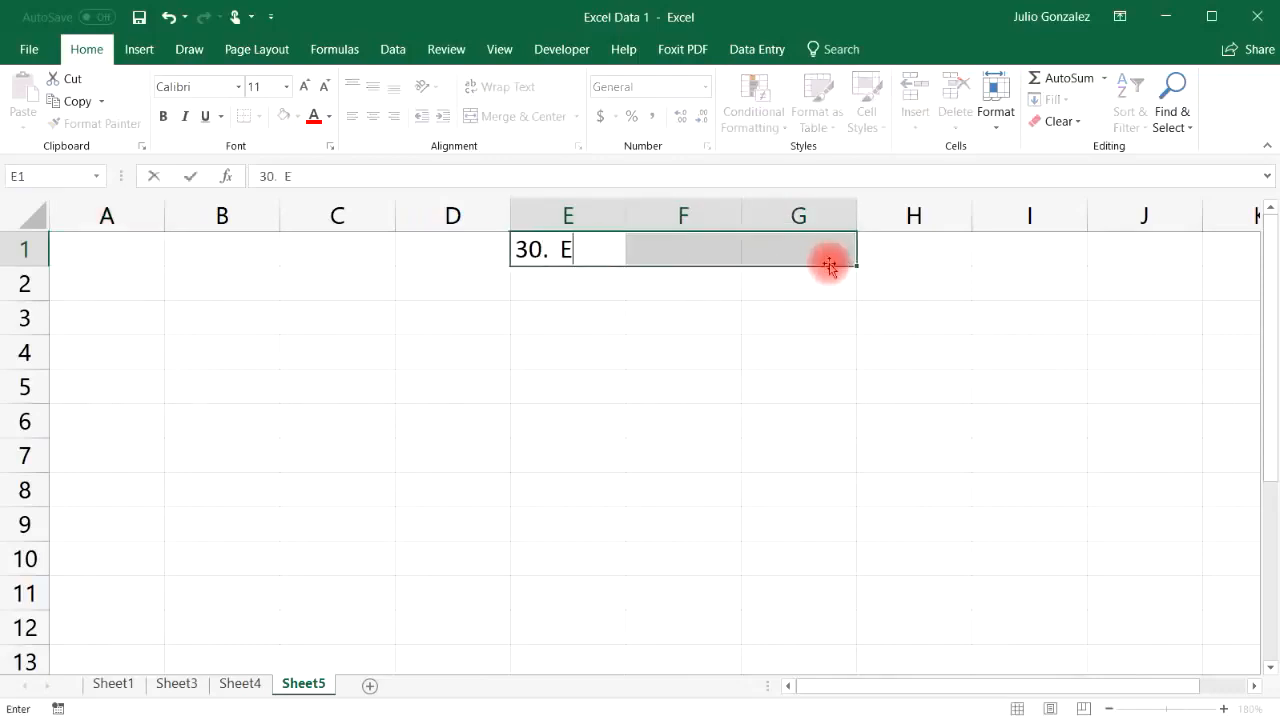
{"action": "key", "text": "BackSpace"}
{"action": "key", "text": "BackSpace"}
{"action": "key", "text": "BackSpace"}
{"action": "key", "text": "BackSpace"}
{"action": "key", "text": "BackSpace"}
{"action": "key", "text": "BackSpace"}
{"action": "left_click", "coordinate": [606, 302]}
Step: Merge and center E1:G1 and enter the title "30. Excel Graphs" in it
{"action": "left_click_drag", "start_coordinate": [577, 249], "coordinate": [790, 261]}
{"action": "left_click", "coordinate": [563, 115]}
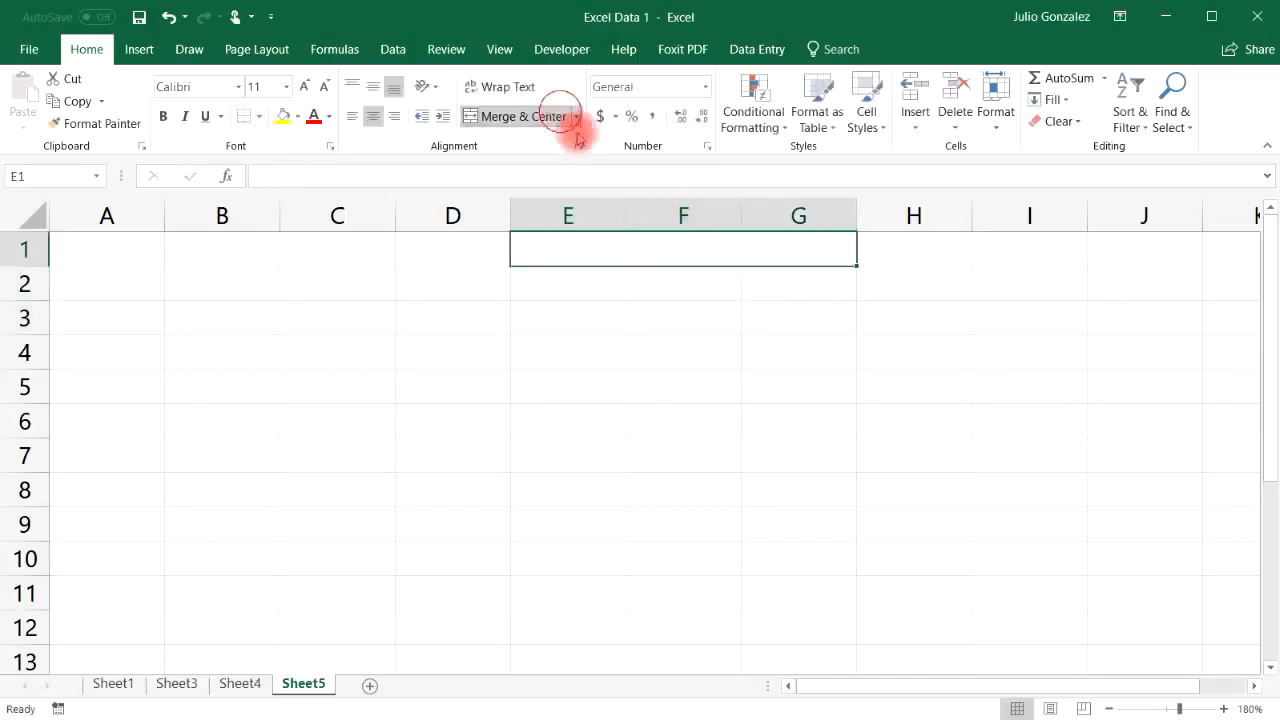
{"action": "type", "text": "30.  Excel Graphs"}
{"action": "key", "text": "Return"}
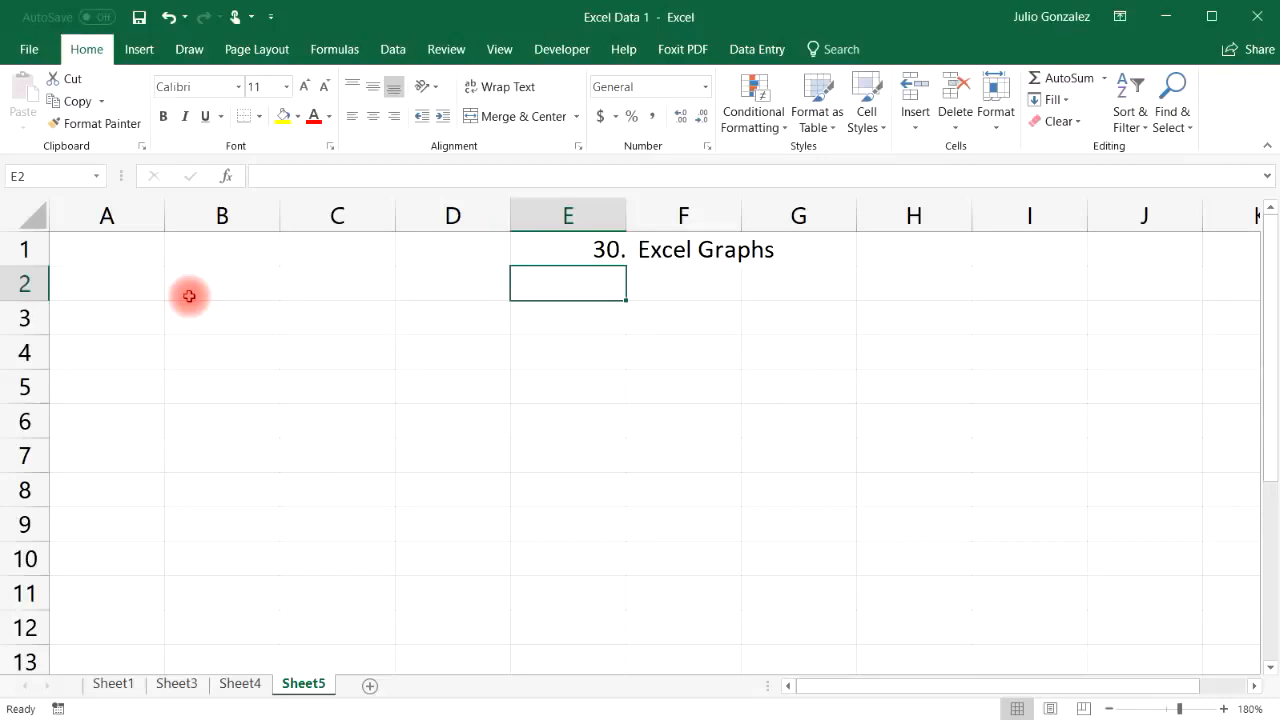
Step: Enter the column headers X in B2 and Y in C2
{"action": "left_click", "coordinate": [219, 284]}
{"action": "type", "text": "X"}
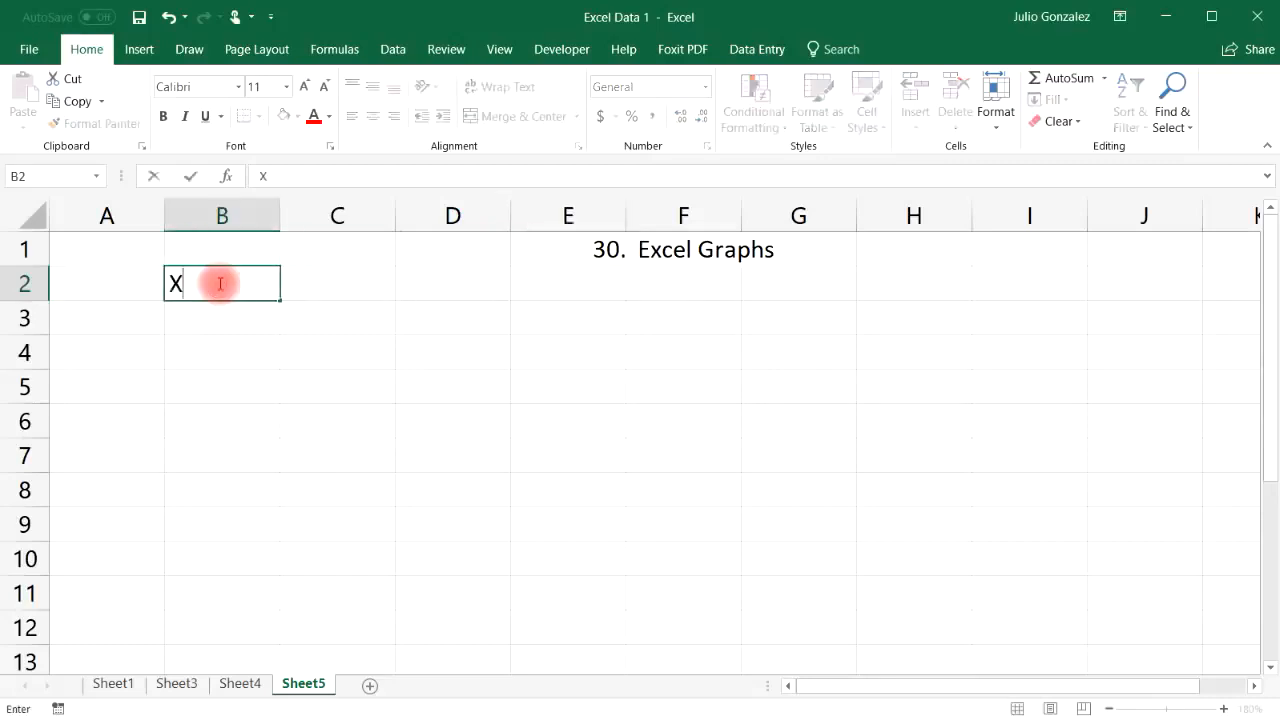
{"action": "key", "text": "Tab"}
{"action": "type", "text": "Y"}
{"action": "key", "text": "Return"}
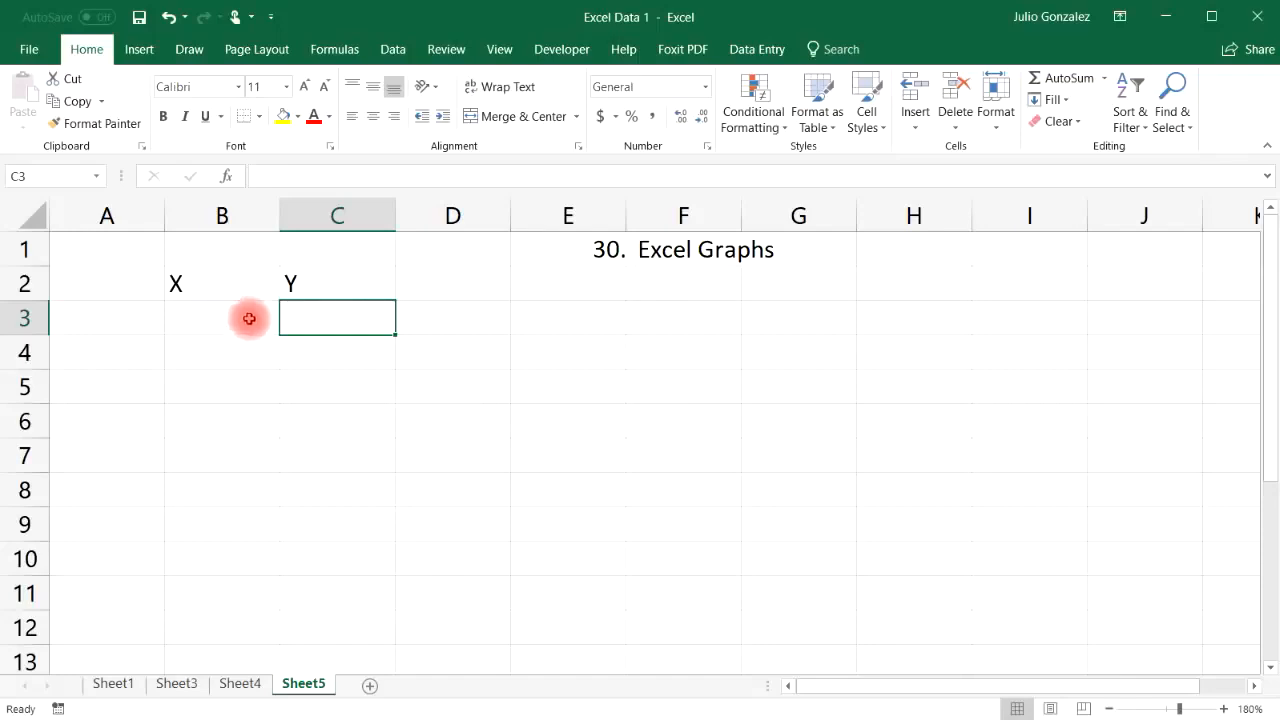
{"action": "left_click", "coordinate": [238, 325]}
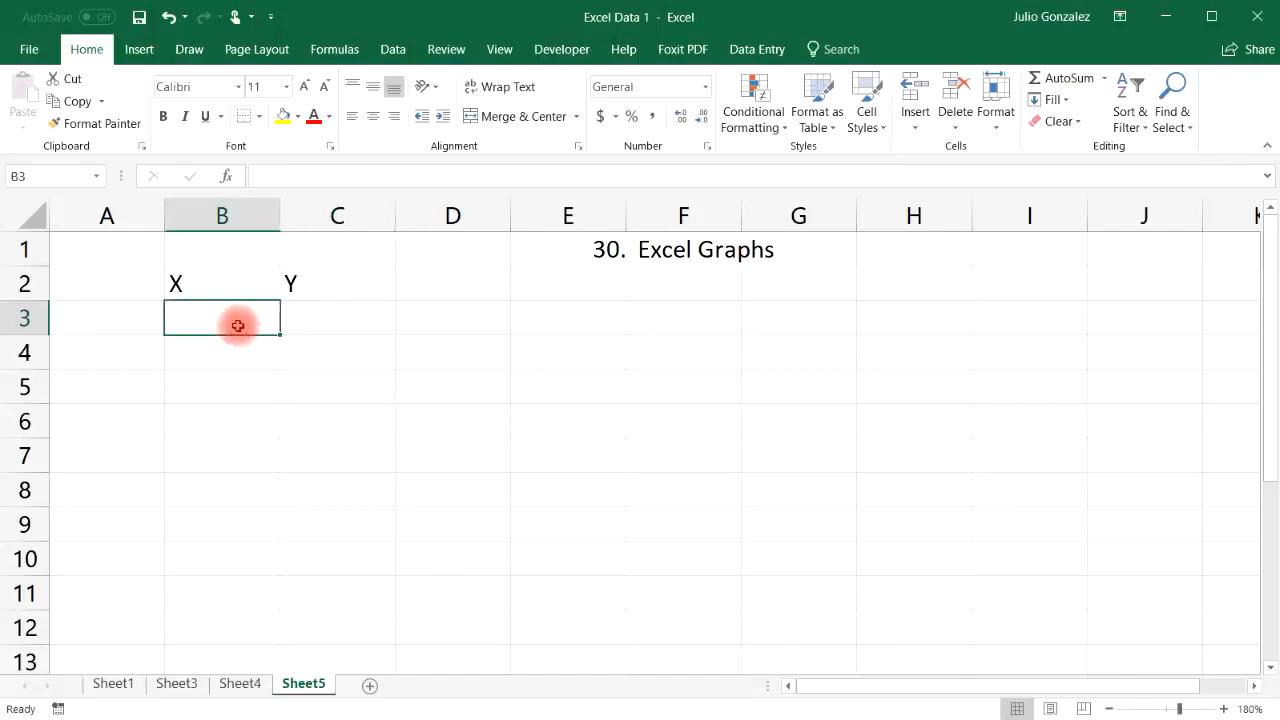
{"action": "type", "text": "4"}
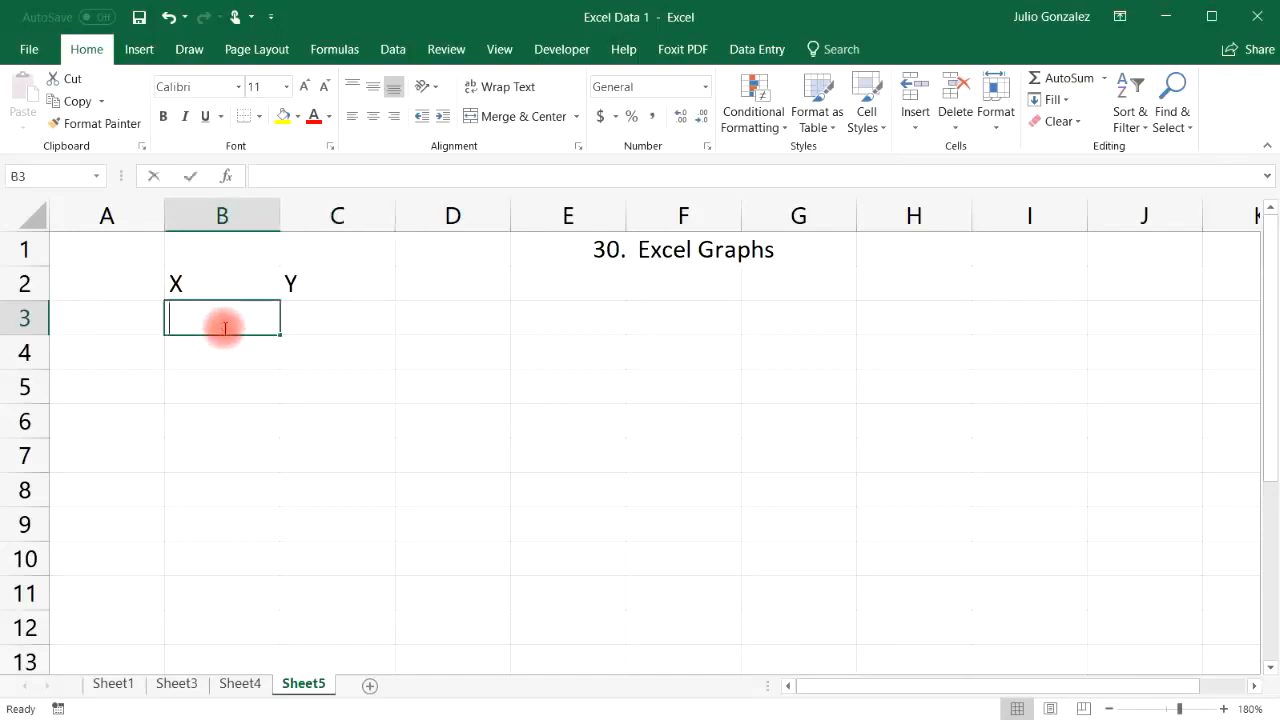
{"action": "key", "text": "BackSpace"}
{"action": "type", "text": "1"}
{"action": "key", "text": "Tab"}
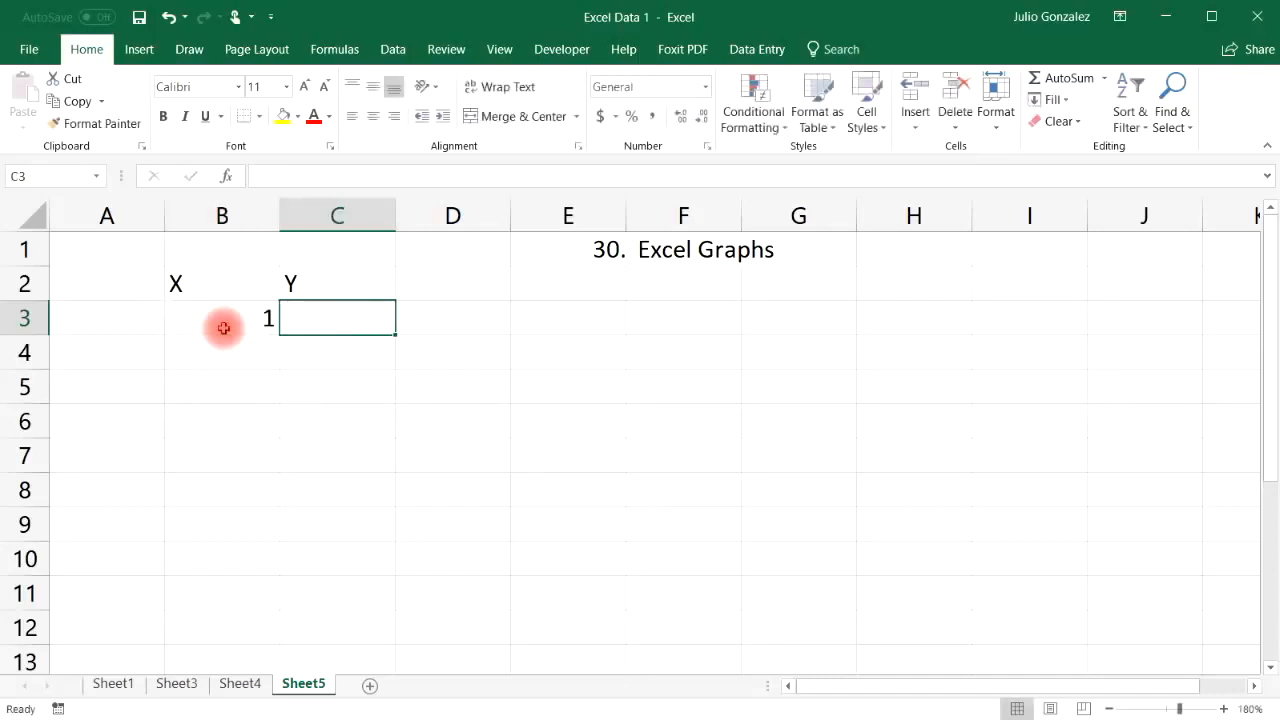
Step: Fill in the first two X/Y pairs in B3:C4: 0.20 with 4, and 0.60 with 12
{"action": "left_click", "coordinate": [223, 328]}
{"action": "type", "text": "0.20"}
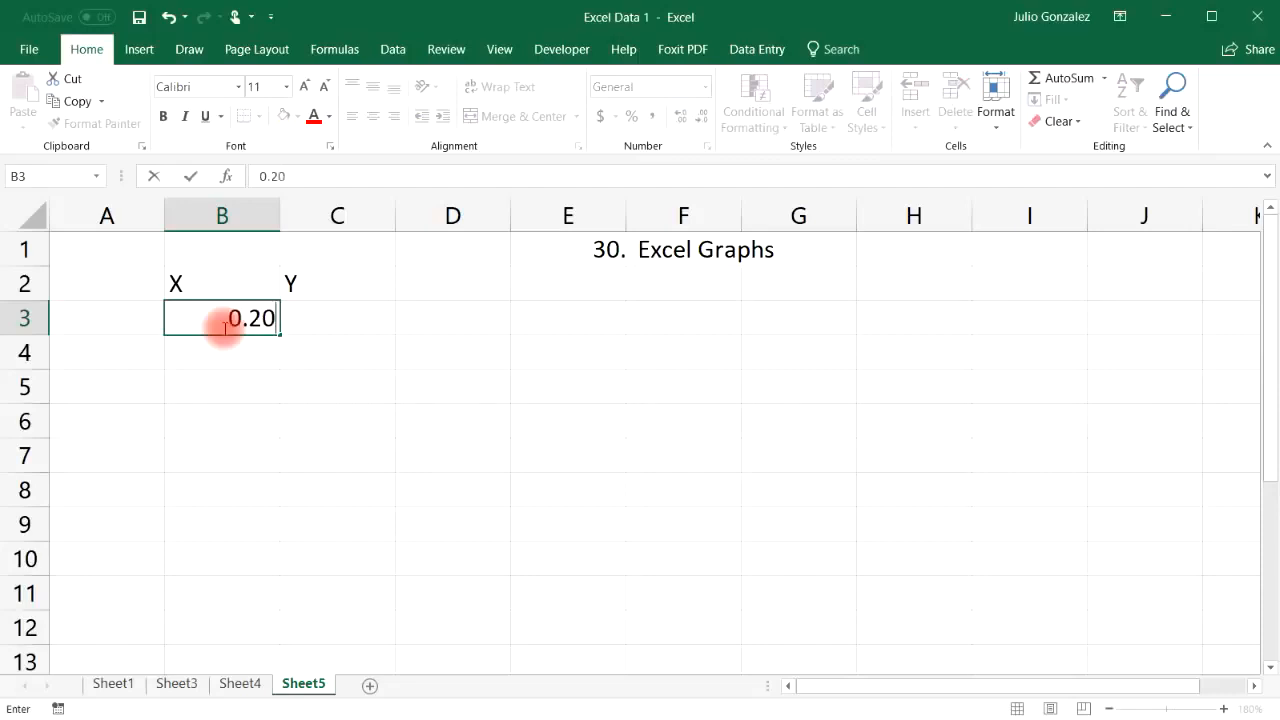
{"action": "key", "text": "Tab"}
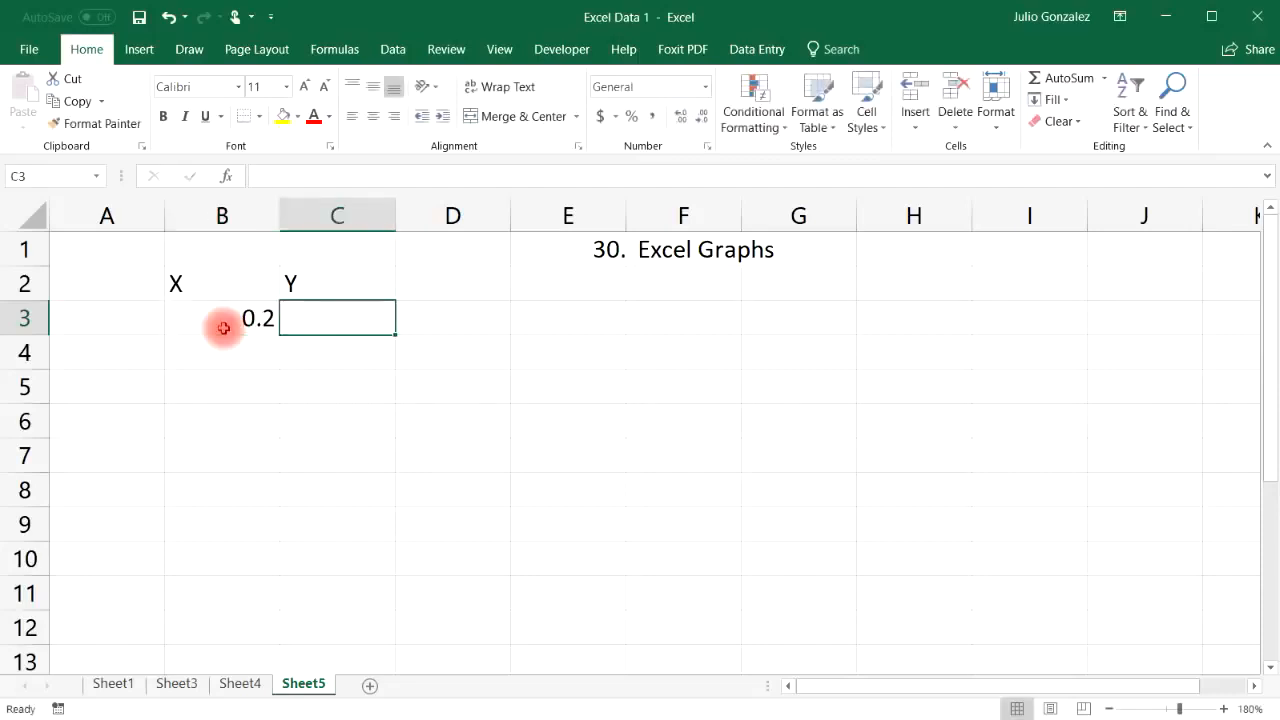
{"action": "type", "text": "4"}
{"action": "key", "text": "Return"}
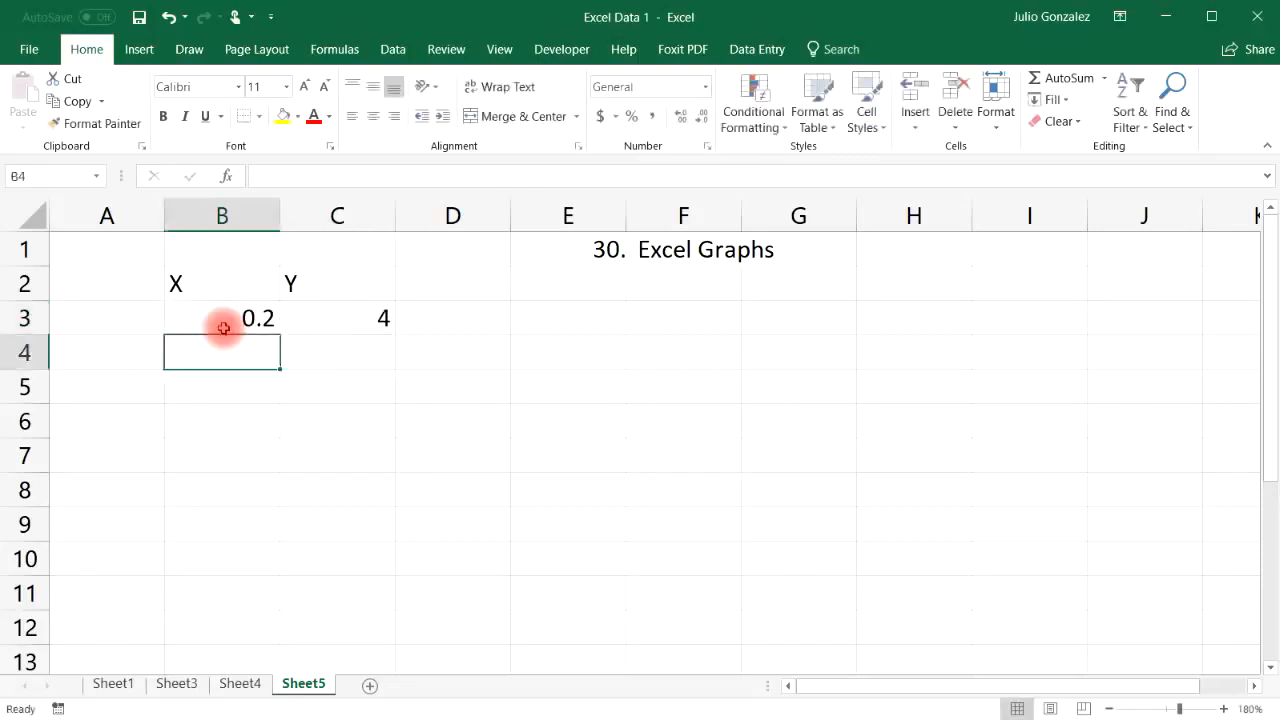
{"action": "type", "text": "0.60"}
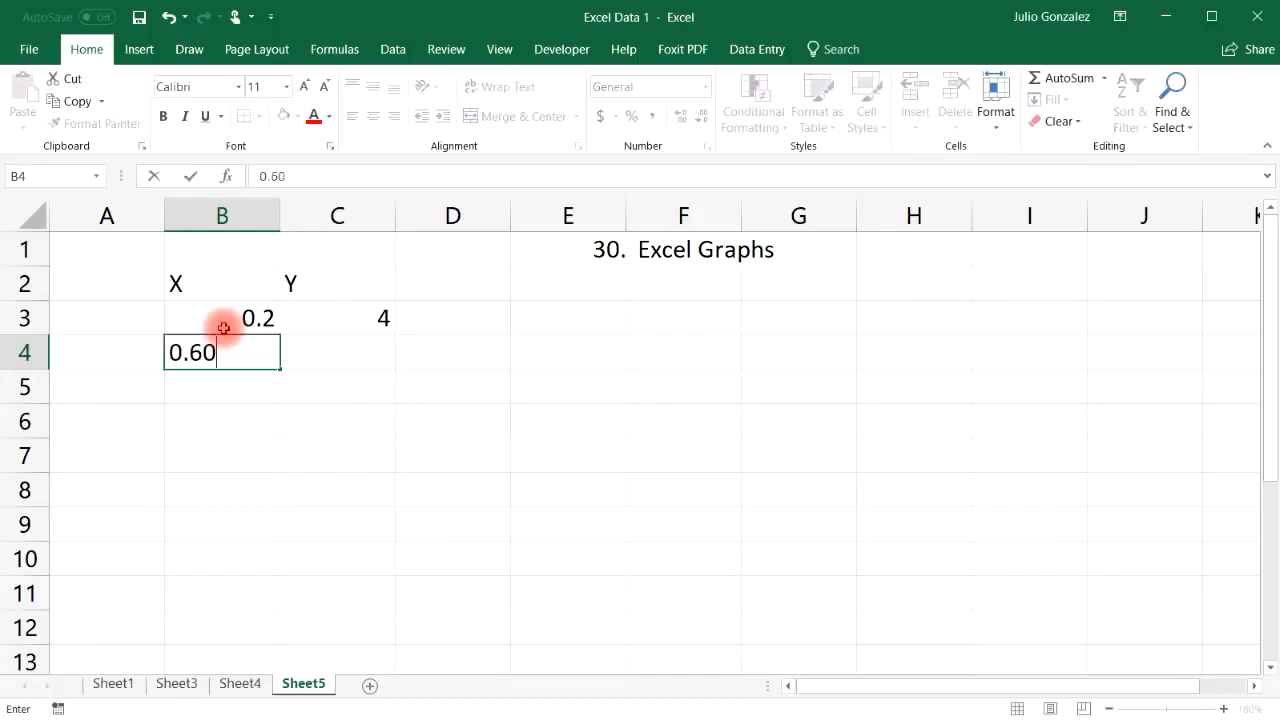
{"action": "key", "text": "Tab"}
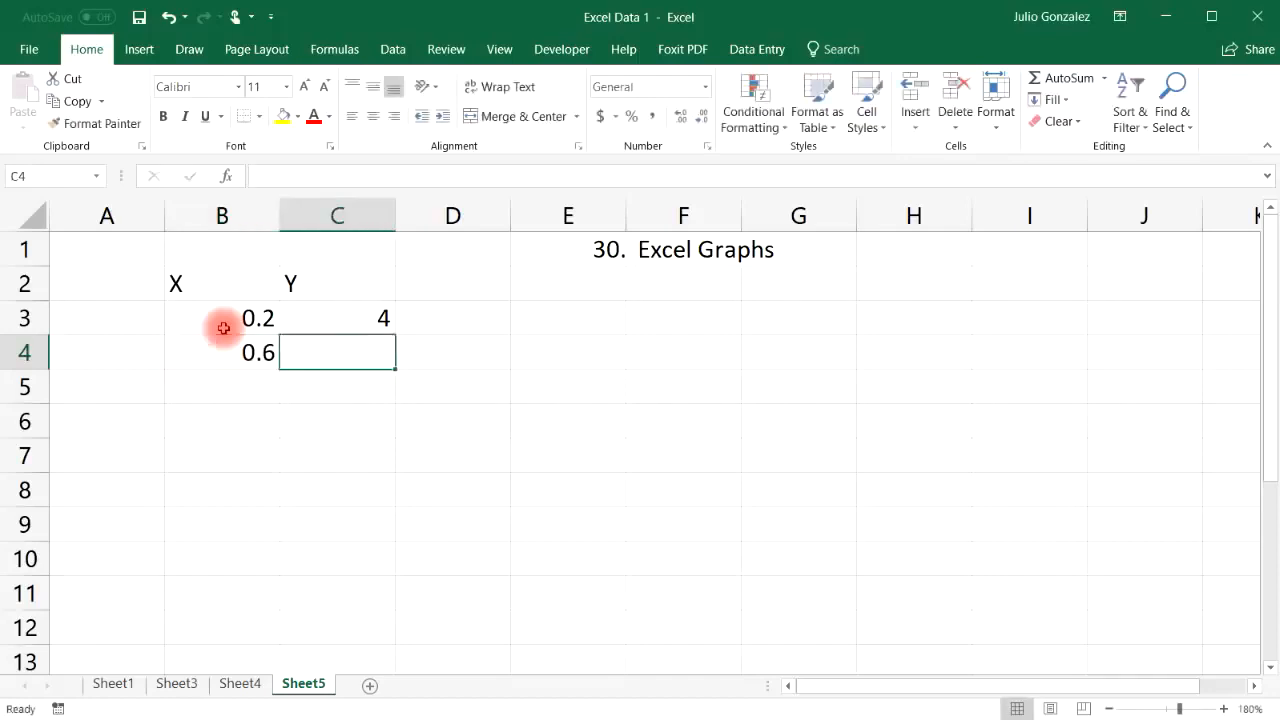
{"action": "type", "text": "12"}
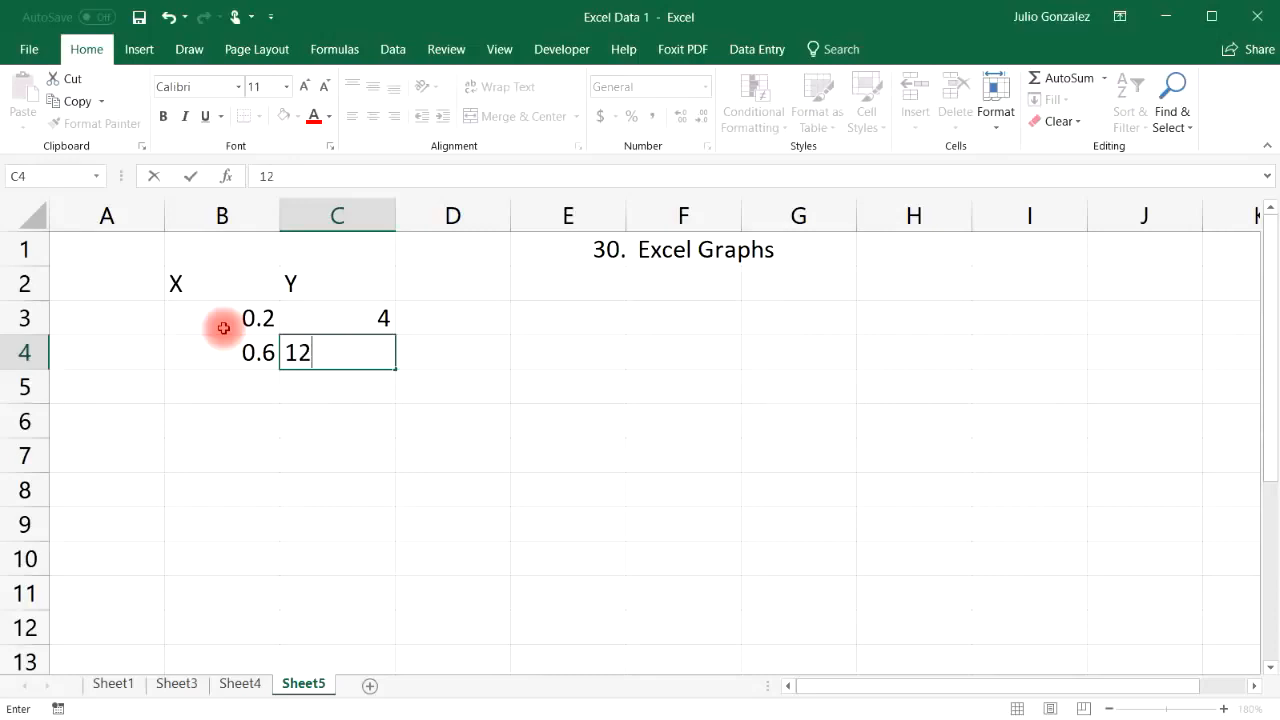
{"action": "key", "text": "Return"}
Step: Enter the next two X/Y pairs in B5:C6: 0.8 with 16, and 1.2 with 24
{"action": "key", "text": "Left"}
{"action": "type", "text": "0."}
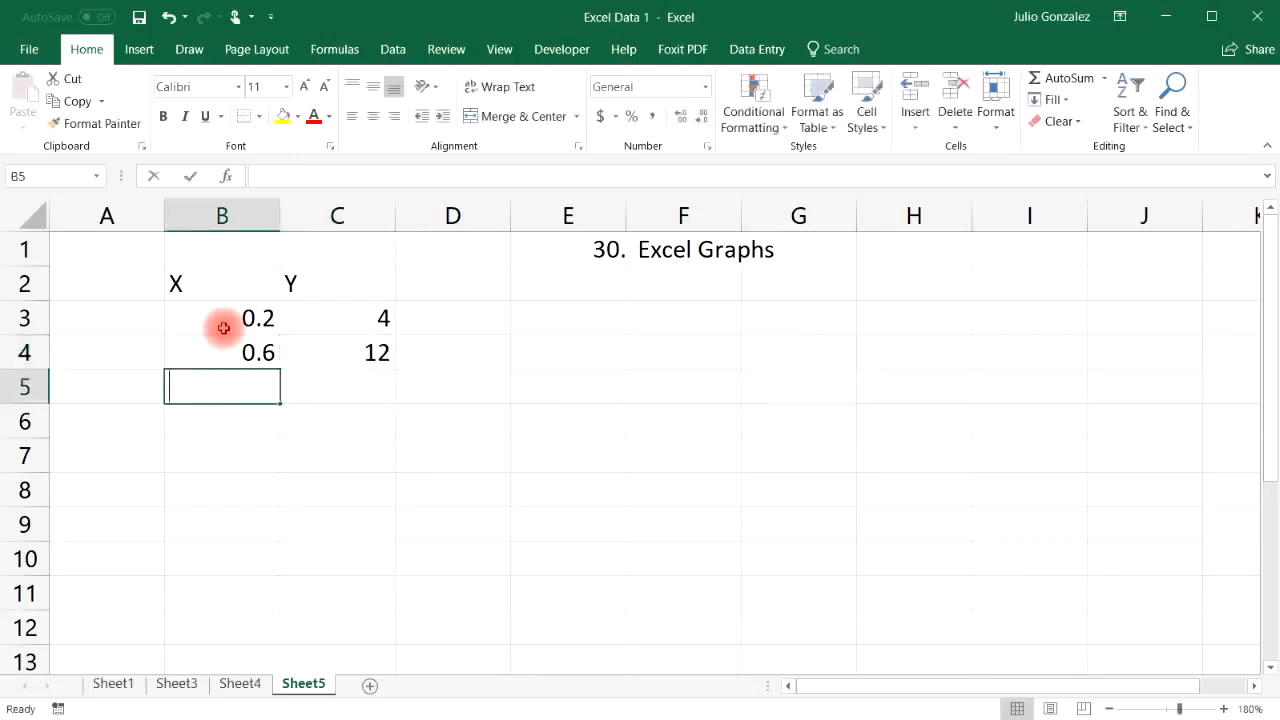
{"action": "type", "text": "8"}
{"action": "key", "text": "Tab"}
{"action": "type", "text": "16"}
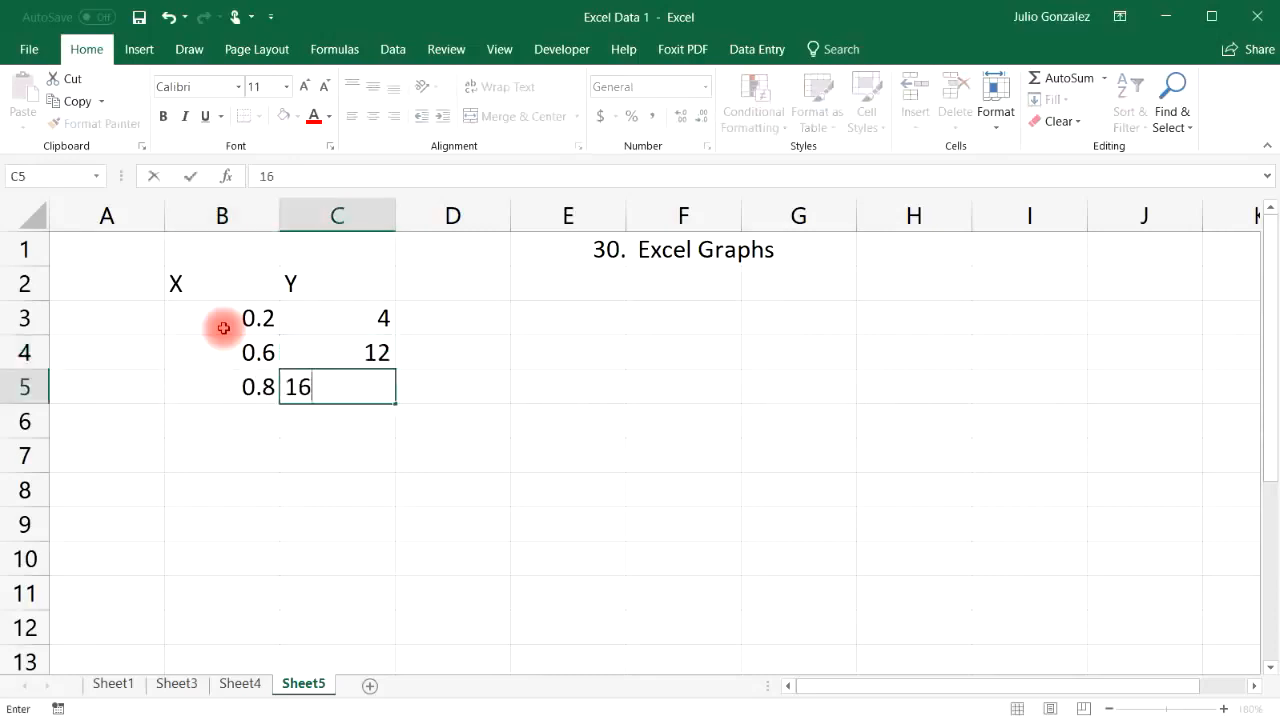
{"action": "key", "text": "Return"}
{"action": "key", "text": "Left"}
{"action": "type", "text": "1.2"}
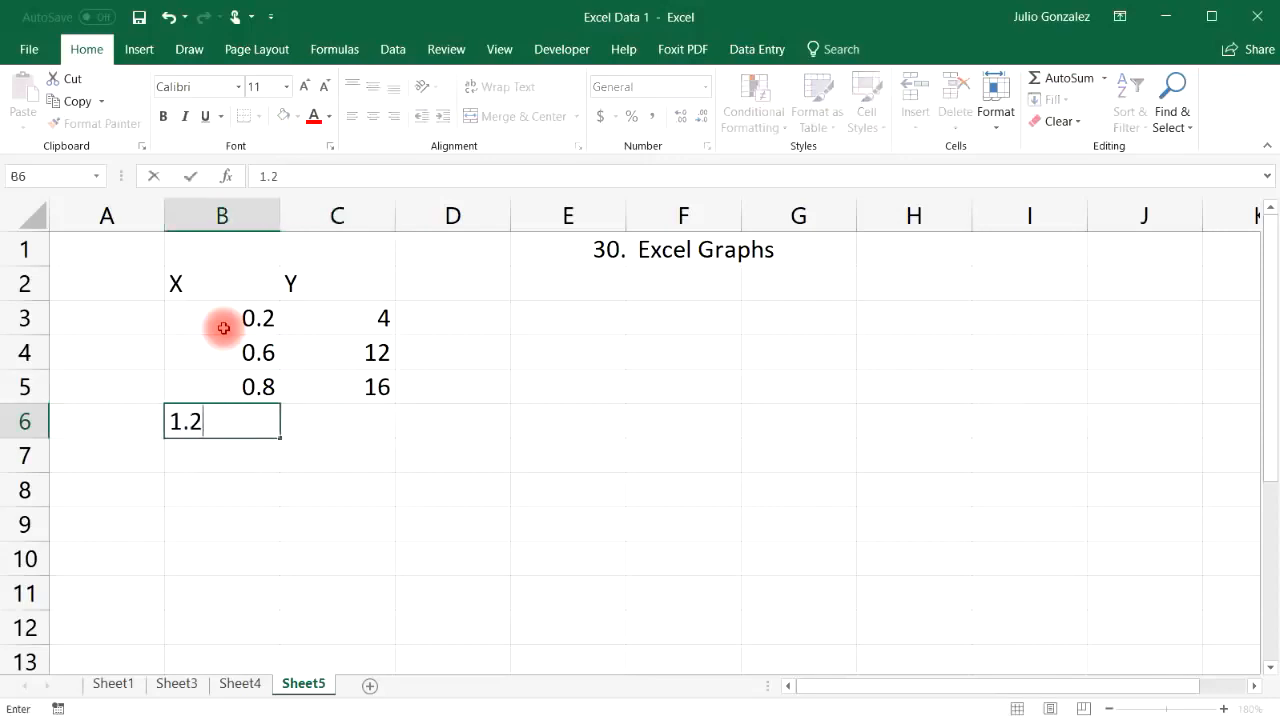
{"action": "key", "text": "Tab"}
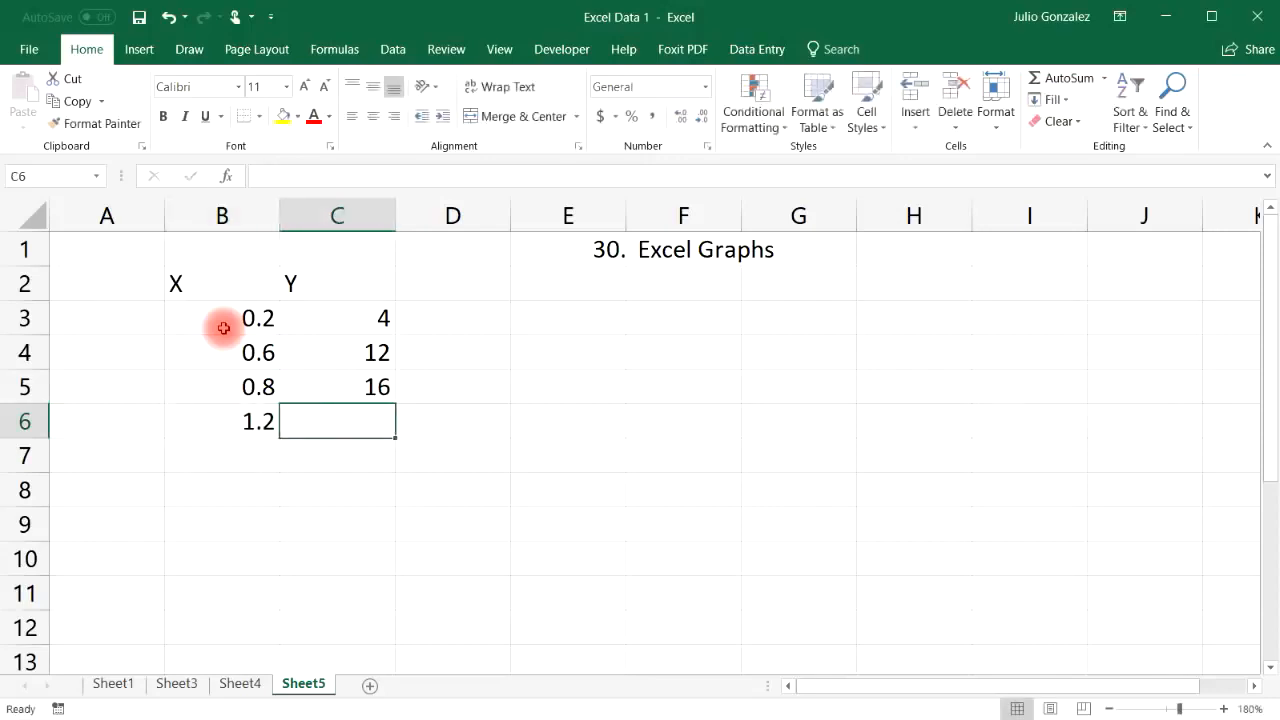
{"action": "type", "text": "24"}
{"action": "key", "text": "Return"}
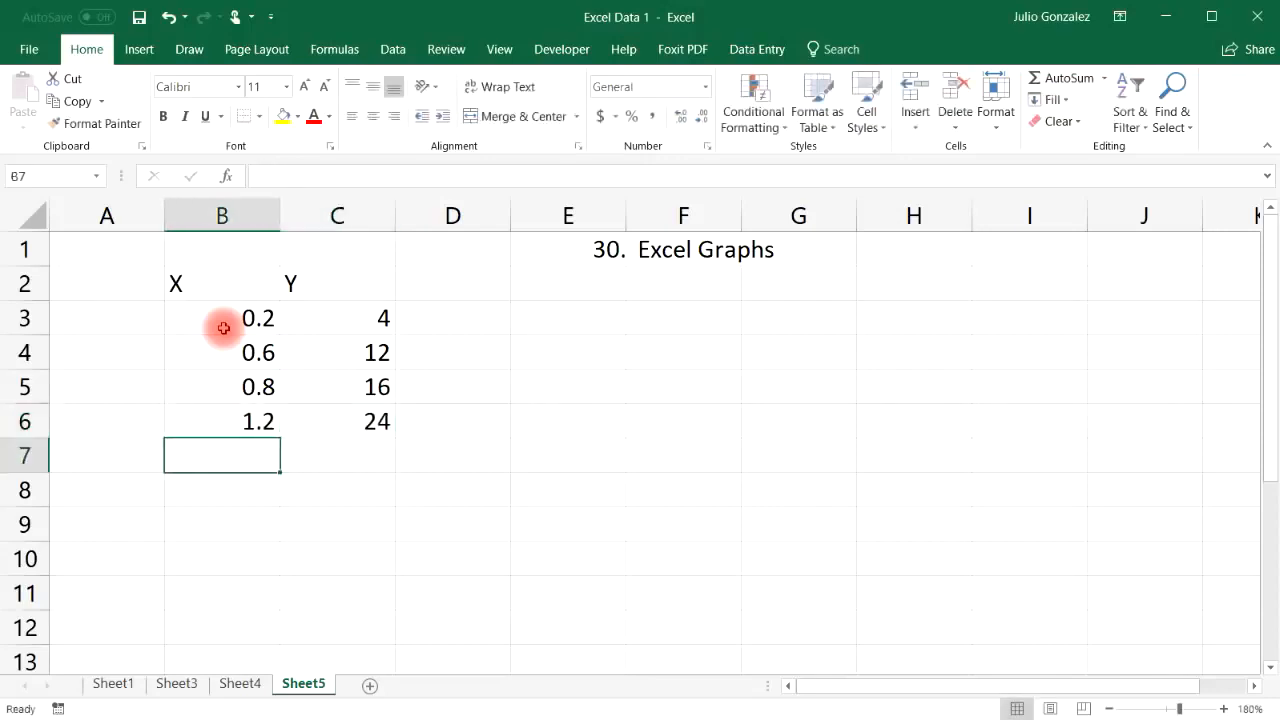
Step: Complete the data in B7:C8 with the X/Y pairs 1.8 with 36, and 2.0 with 40
{"action": "type", "text": "1.8"}
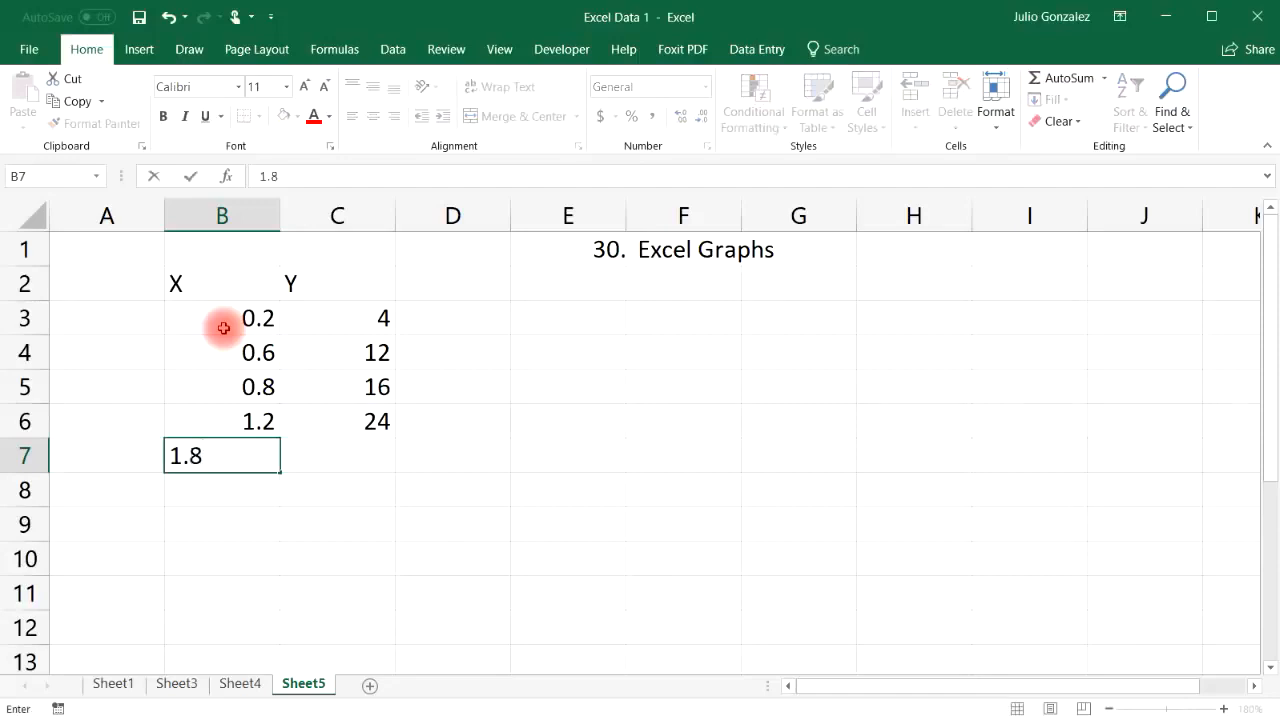
{"action": "key", "text": "Tab"}
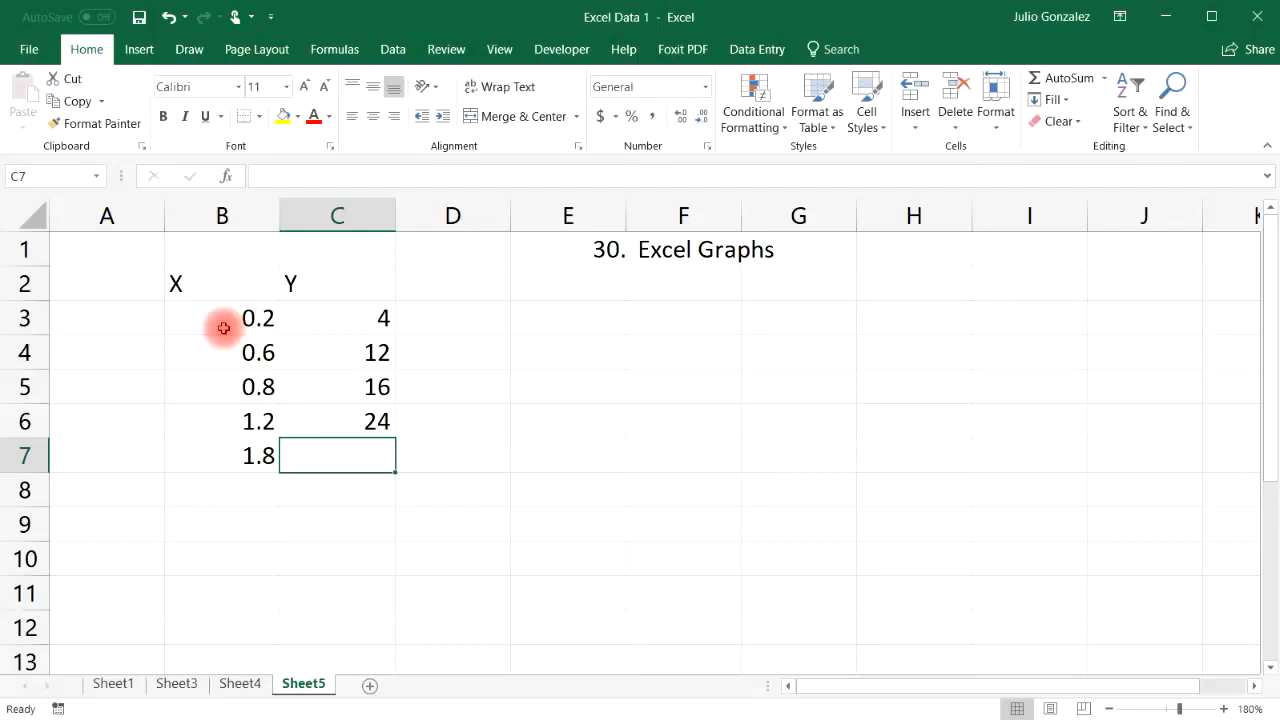
{"action": "type", "text": "3"}
{"action": "key", "text": "Return"}
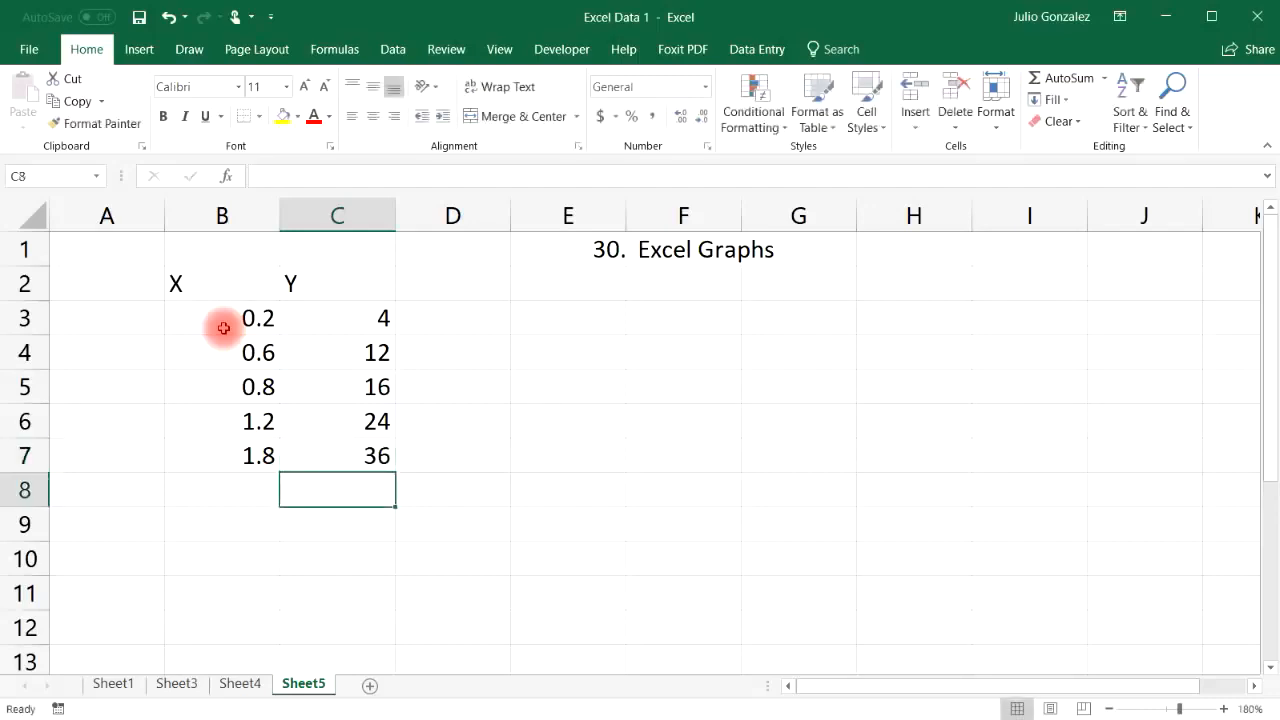
{"action": "key", "text": "Left"}
{"action": "type", "text": "2"}
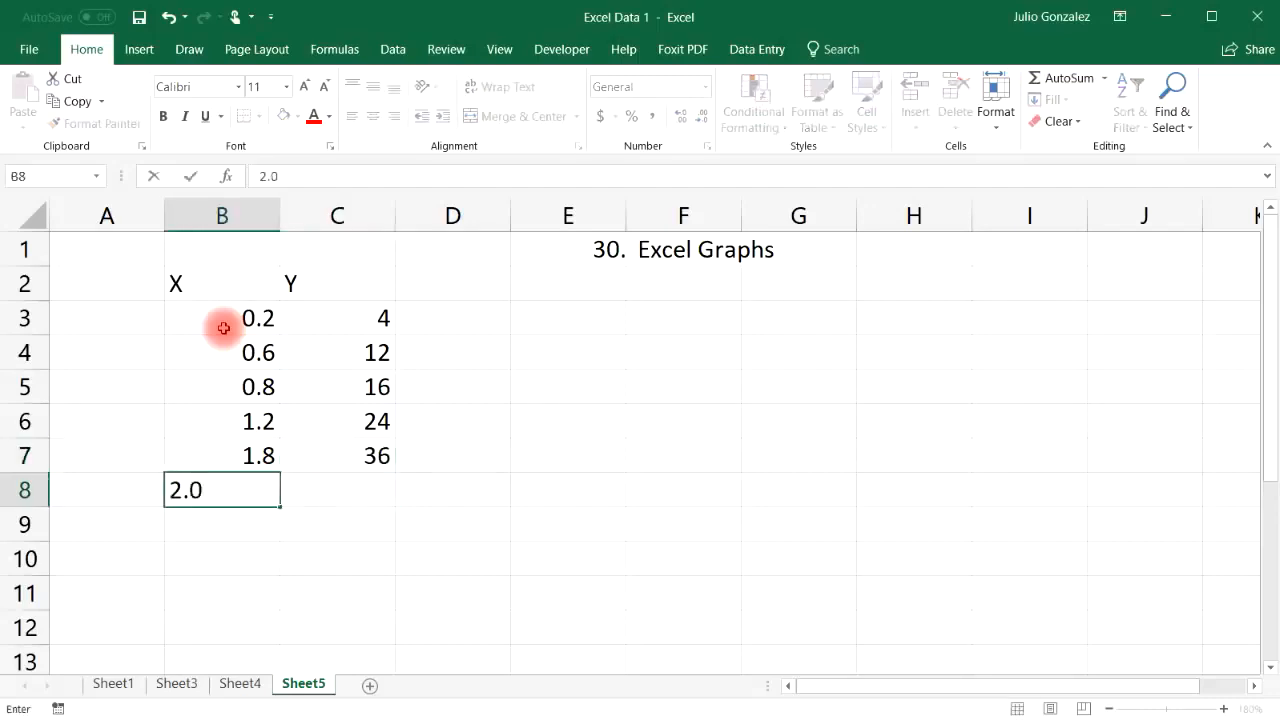
{"action": "key", "text": "Right"}
{"action": "type", "text": "40"}
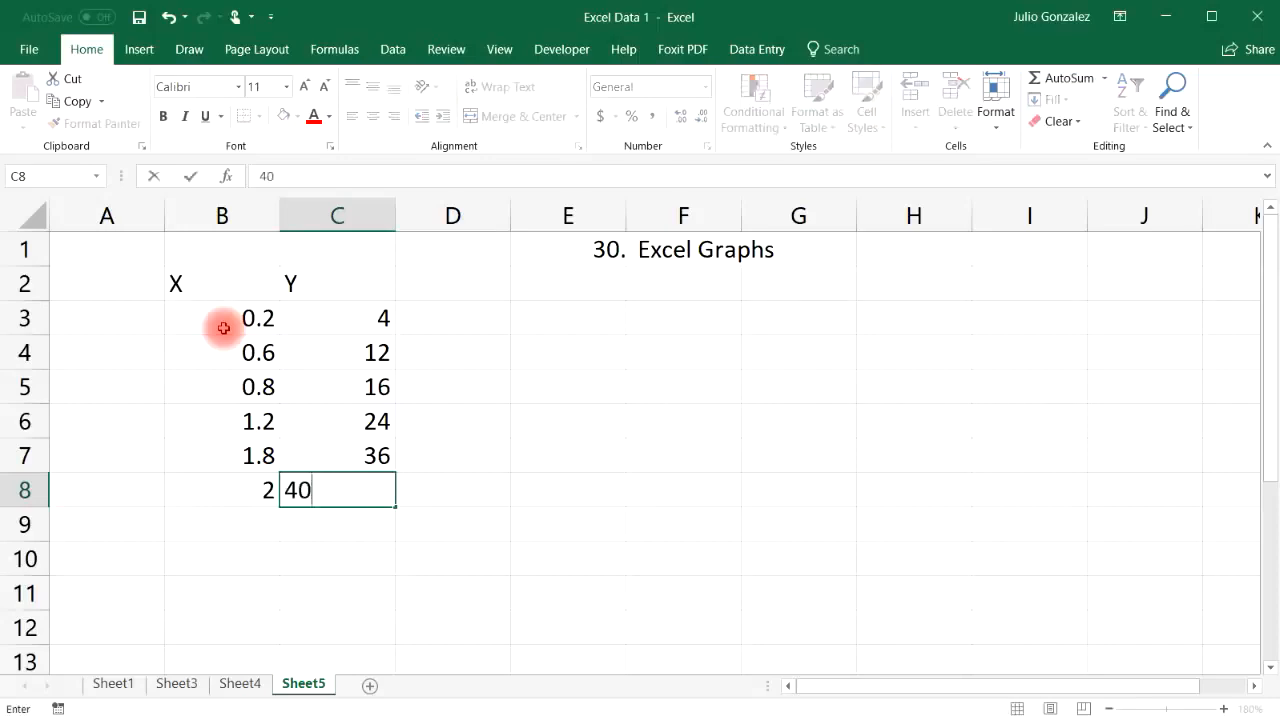
{"action": "key", "text": "Return"}
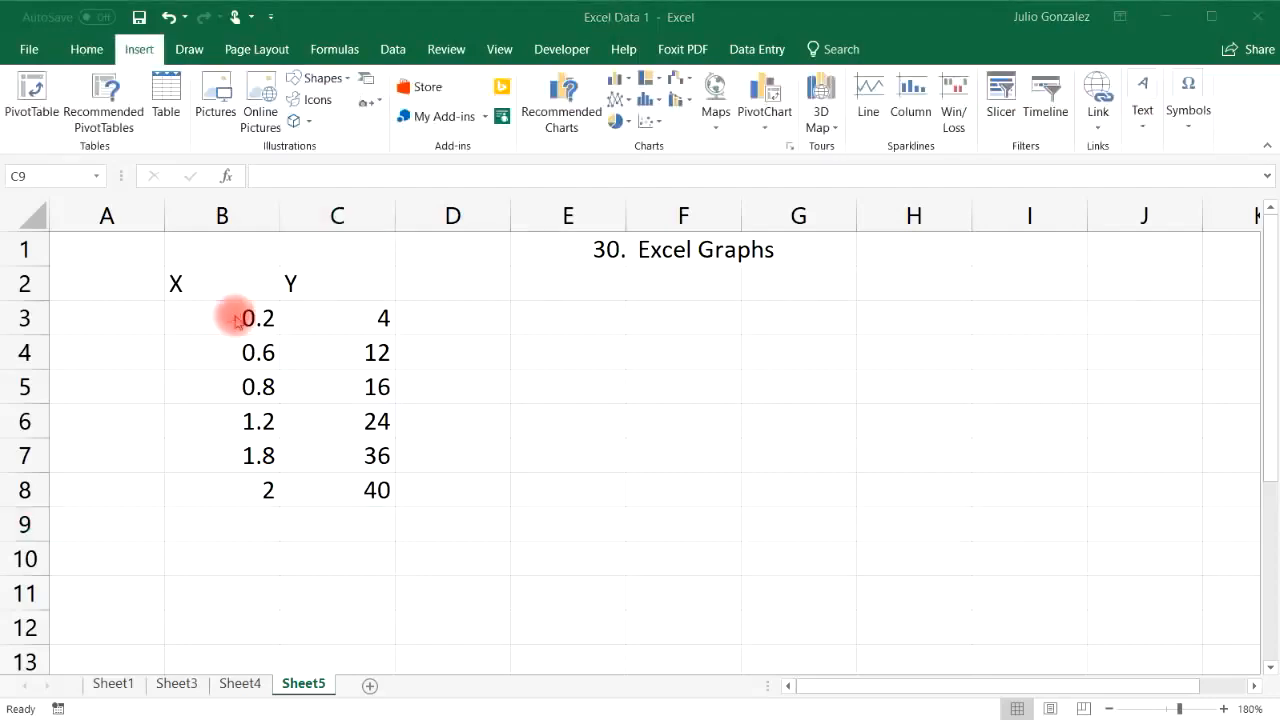
Step: Insert a scatter chart with smooth lines and markers from the X and Y values in B3:C8
{"action": "left_click", "coordinate": [237, 318]}
{"action": "left_click_drag", "start_coordinate": [200, 316], "coordinate": [357, 486]}
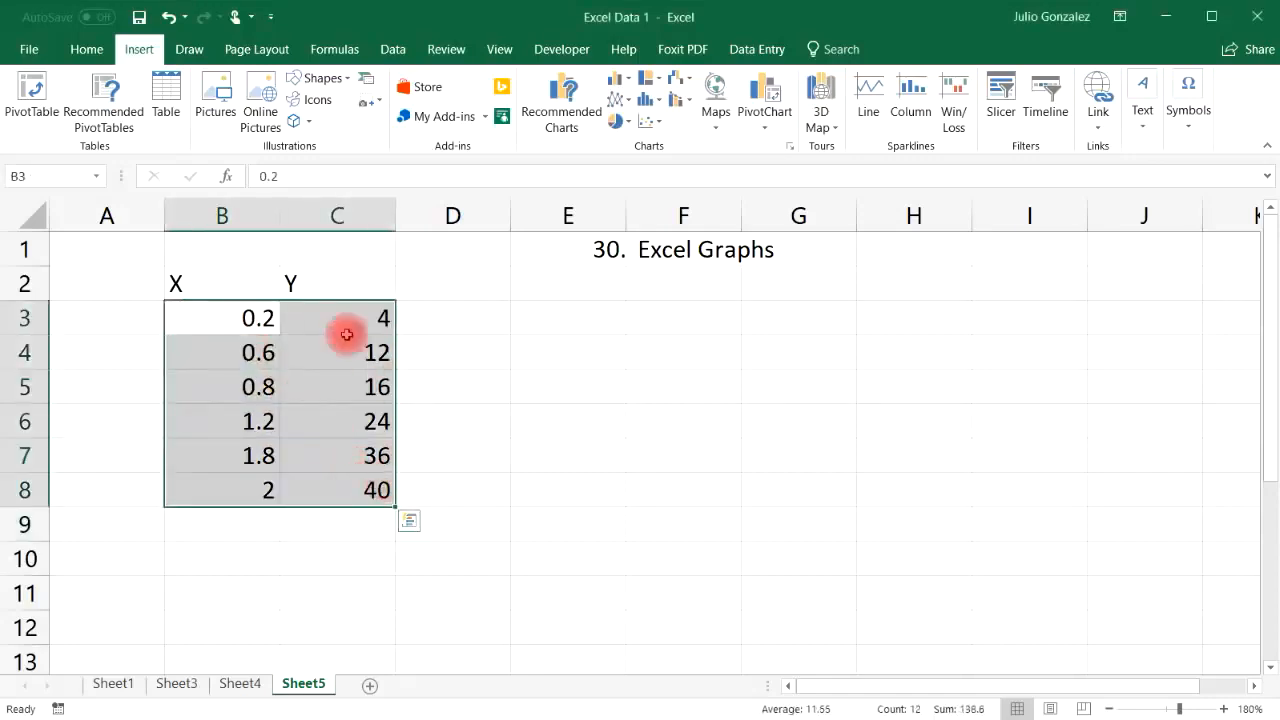
{"action": "left_click", "coordinate": [87, 49]}
{"action": "left_click", "coordinate": [130, 53]}
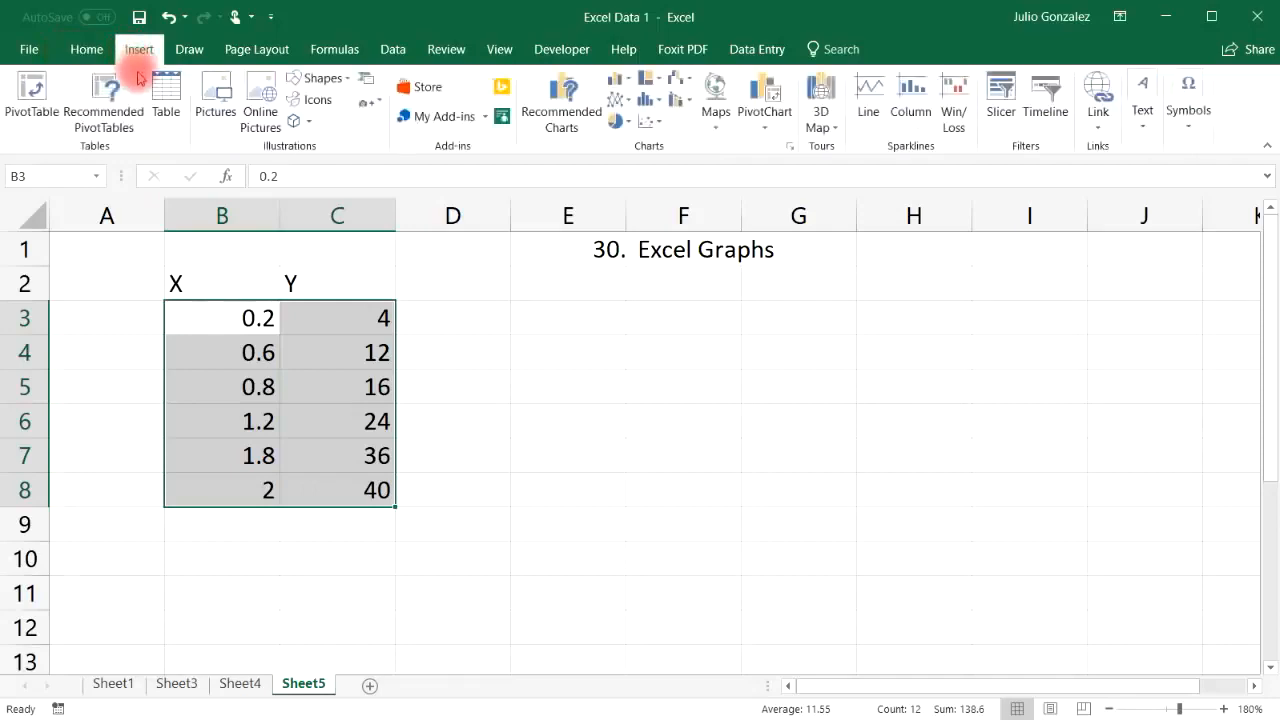
{"action": "left_click", "coordinate": [665, 128]}
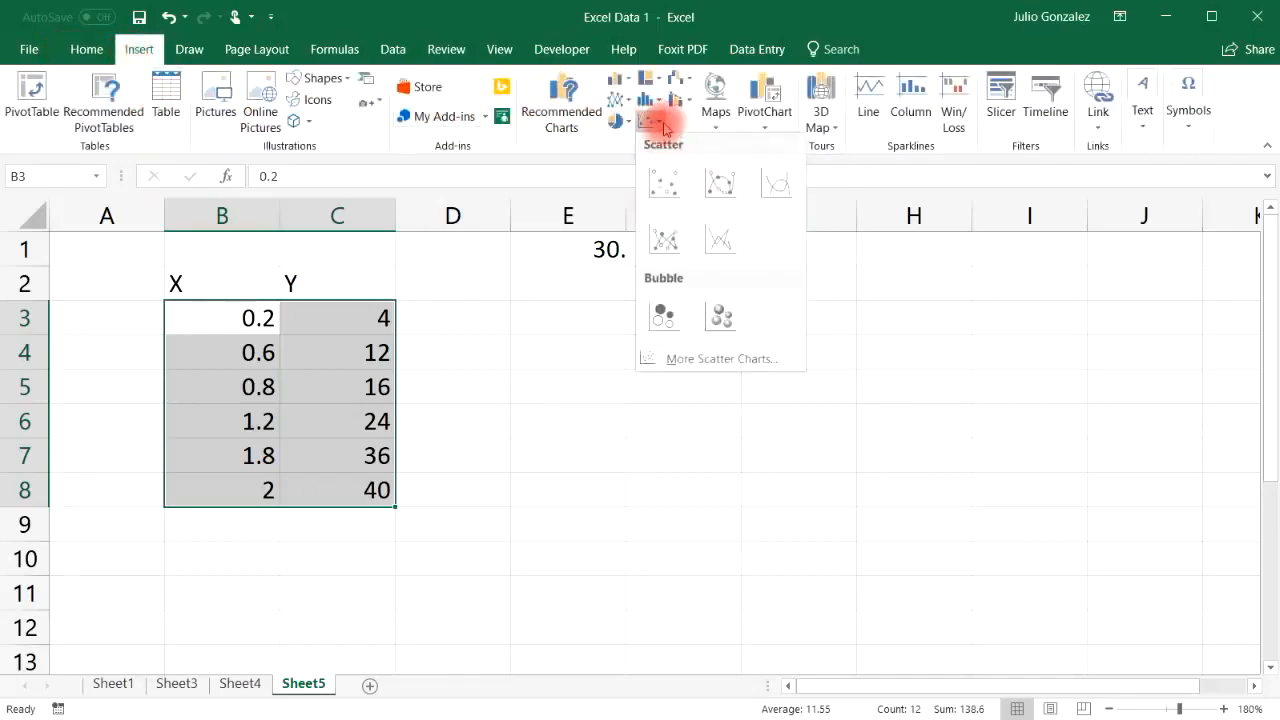
{"action": "left_click", "coordinate": [714, 185]}
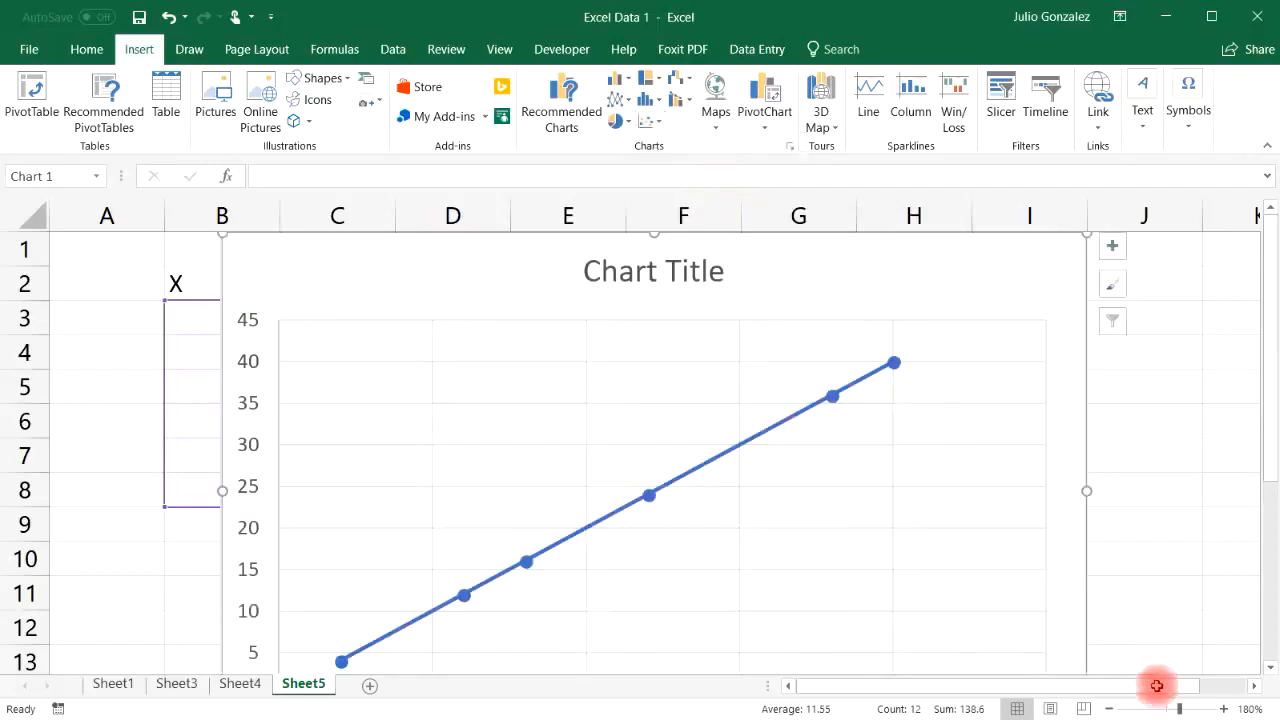
{"action": "left_click", "coordinate": [1110, 709]}
{"action": "left_click", "coordinate": [1110, 709]}
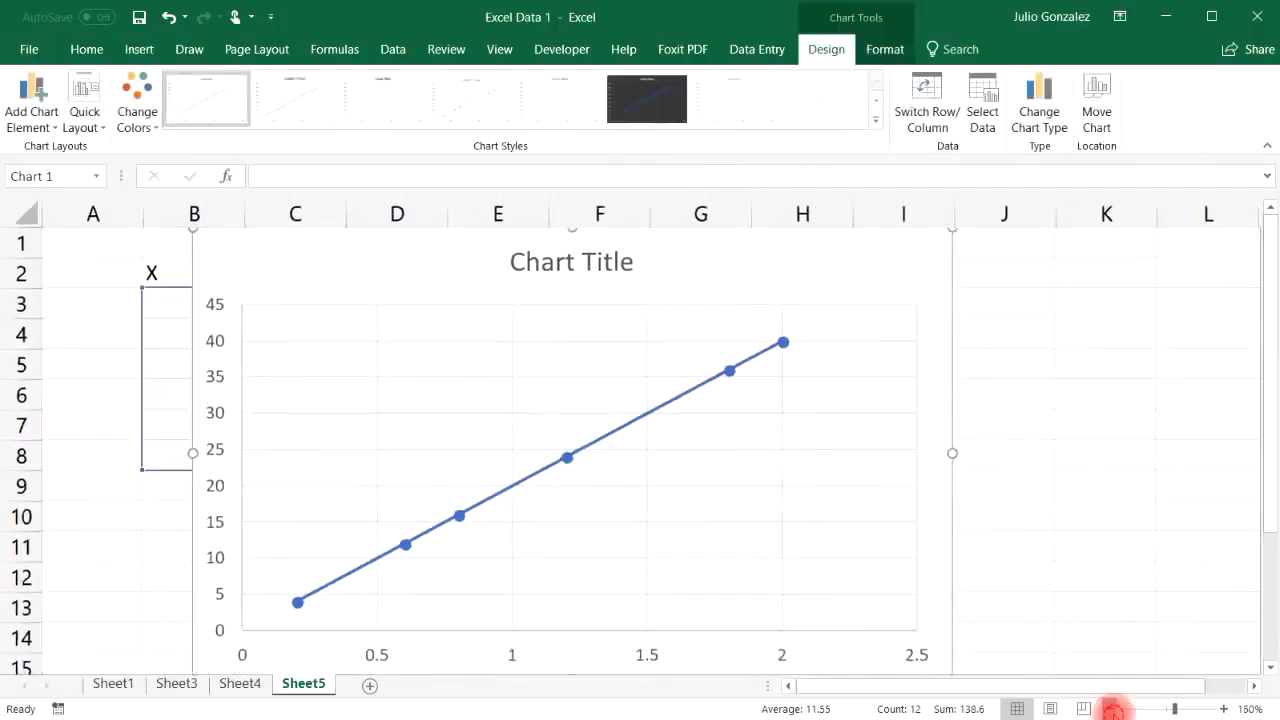
Step: Move the scatter chart clear of the X/Y data, below the Excel Graphs heading, and turn on its axis titles
{"action": "left_click", "coordinate": [1110, 709]}
{"action": "left_click", "coordinate": [1110, 709]}
{"action": "left_click", "coordinate": [1110, 709]}
{"action": "left_click_drag", "start_coordinate": [608, 251], "coordinate": [925, 303]}
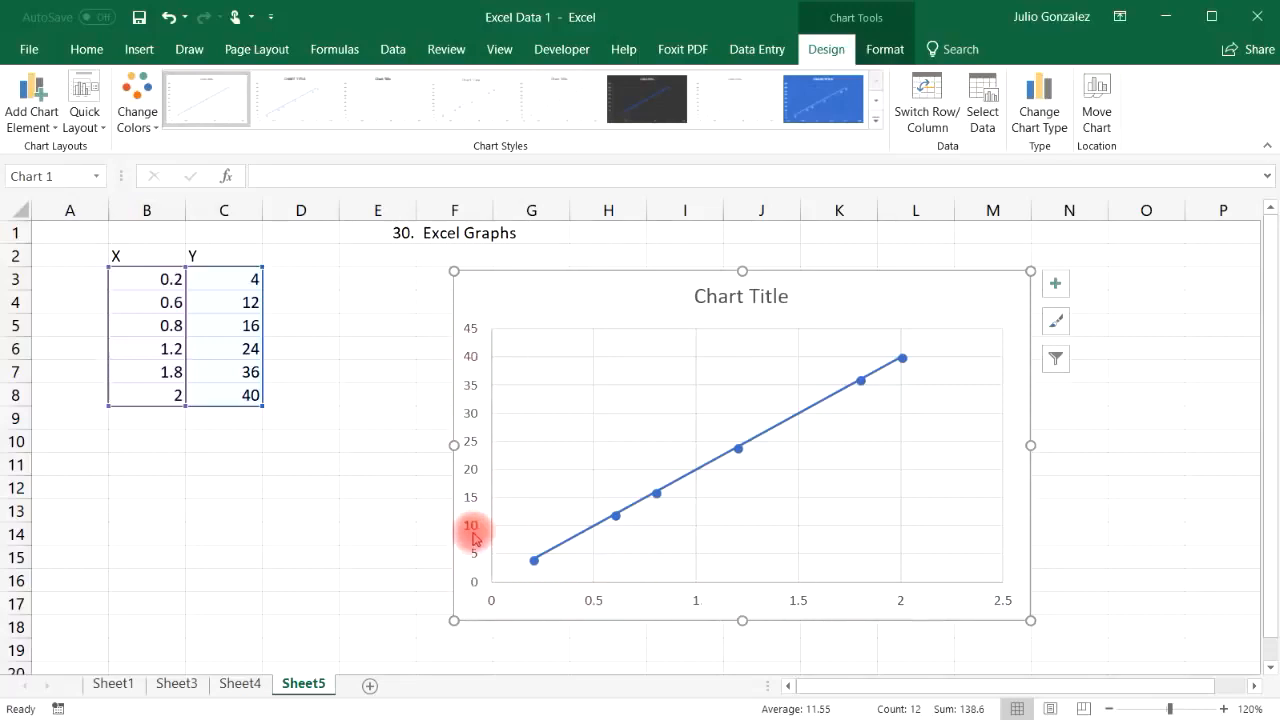
{"action": "left_click", "coordinate": [1050, 292]}
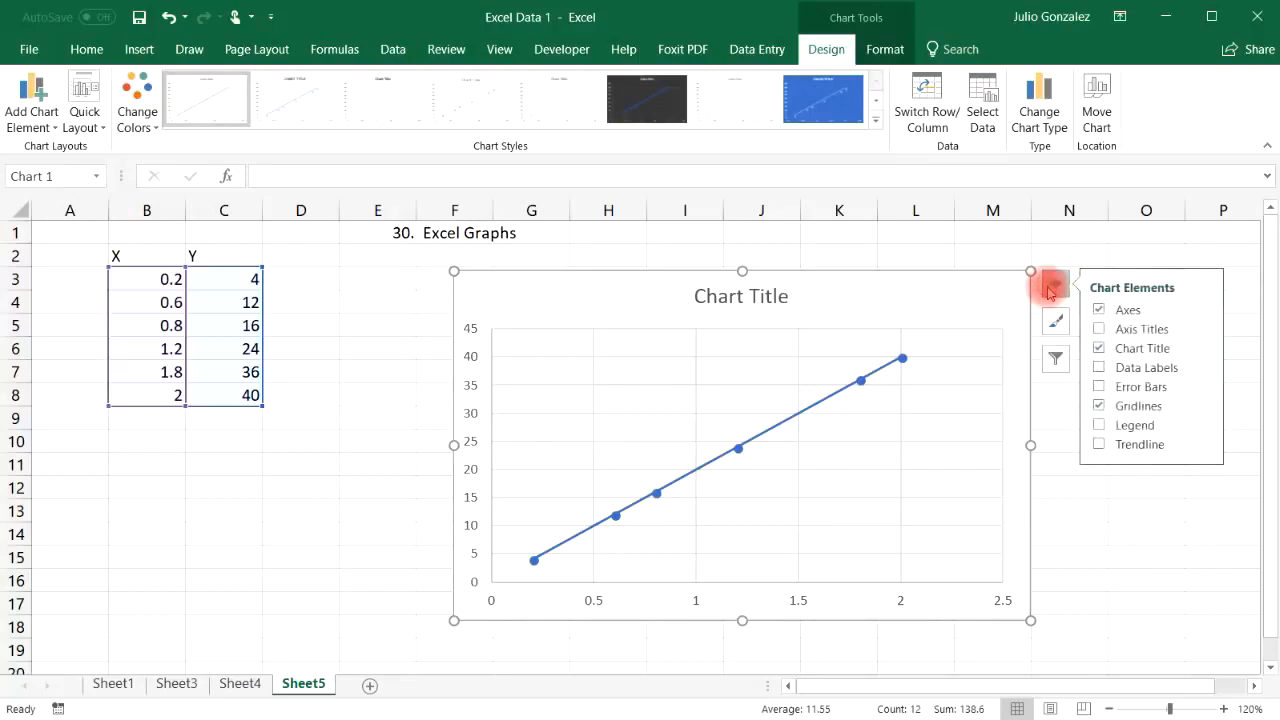
{"action": "left_click", "coordinate": [1100, 331]}
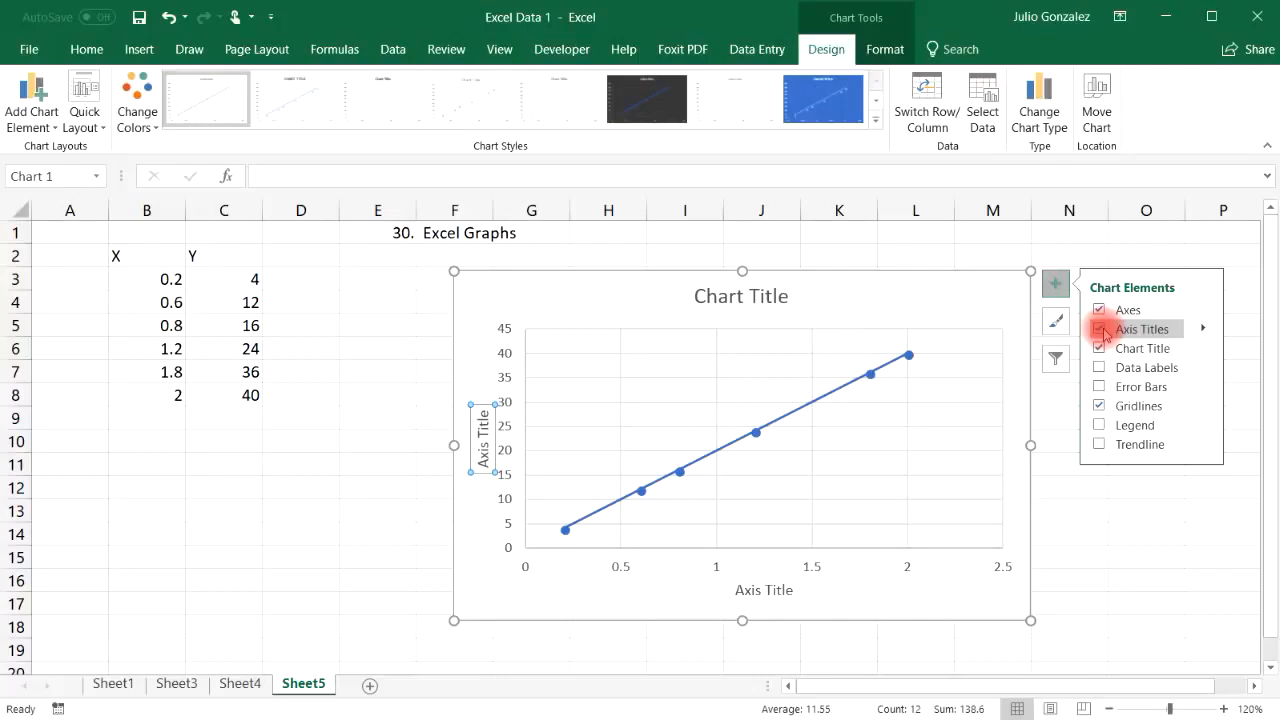
Step: Add a linear trendline with its equation displayed on the chart, and move the equation label beside the chart title
{"action": "left_click", "coordinate": [1099, 368]}
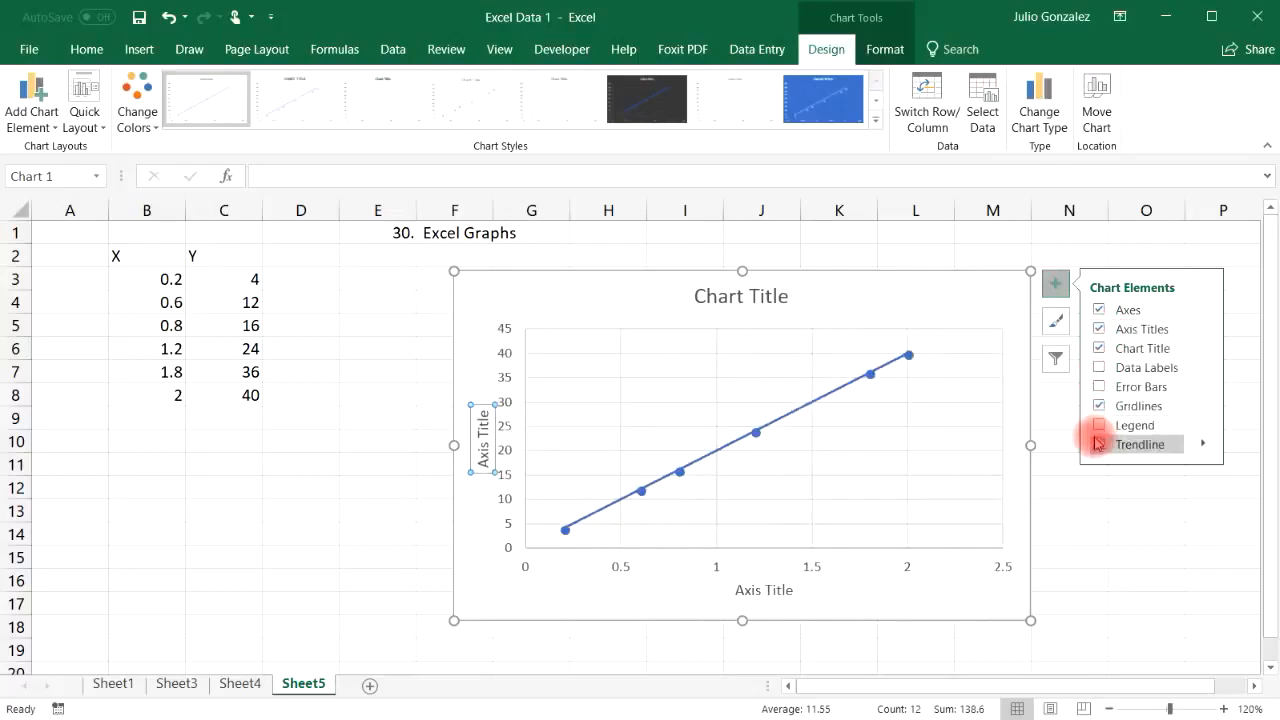
{"action": "left_click", "coordinate": [1205, 443]}
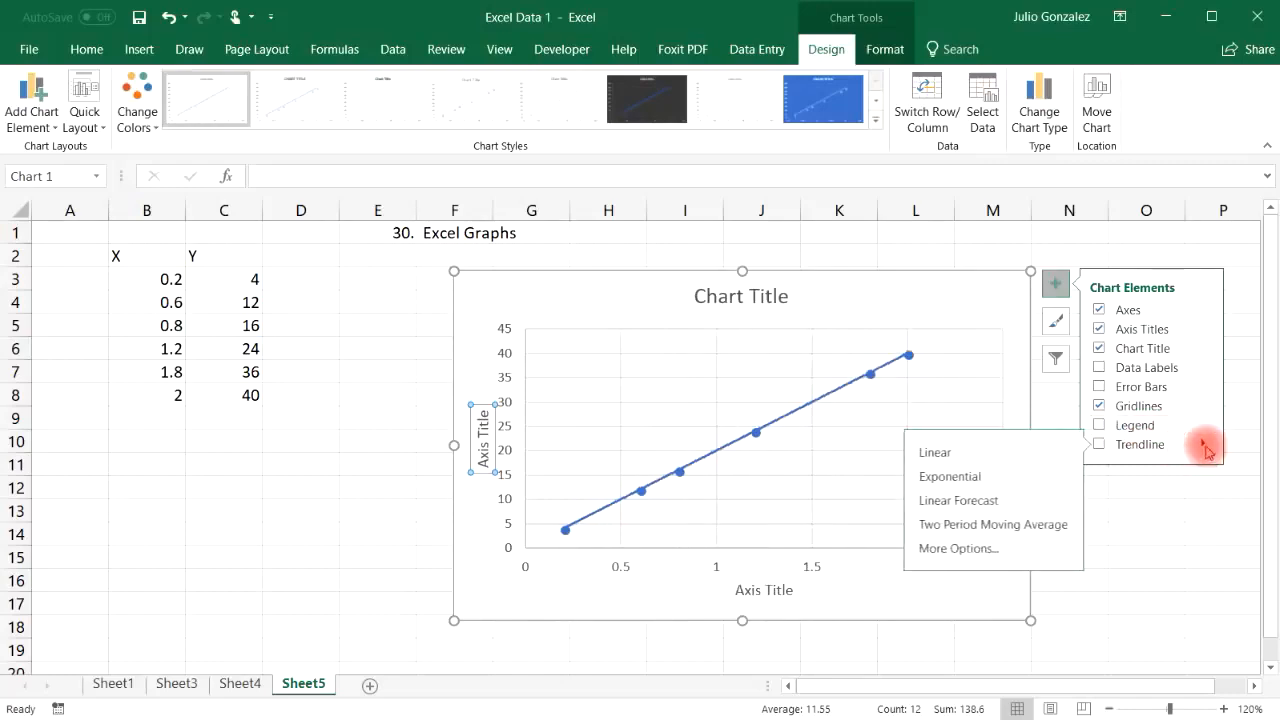
{"action": "left_click", "coordinate": [989, 553]}
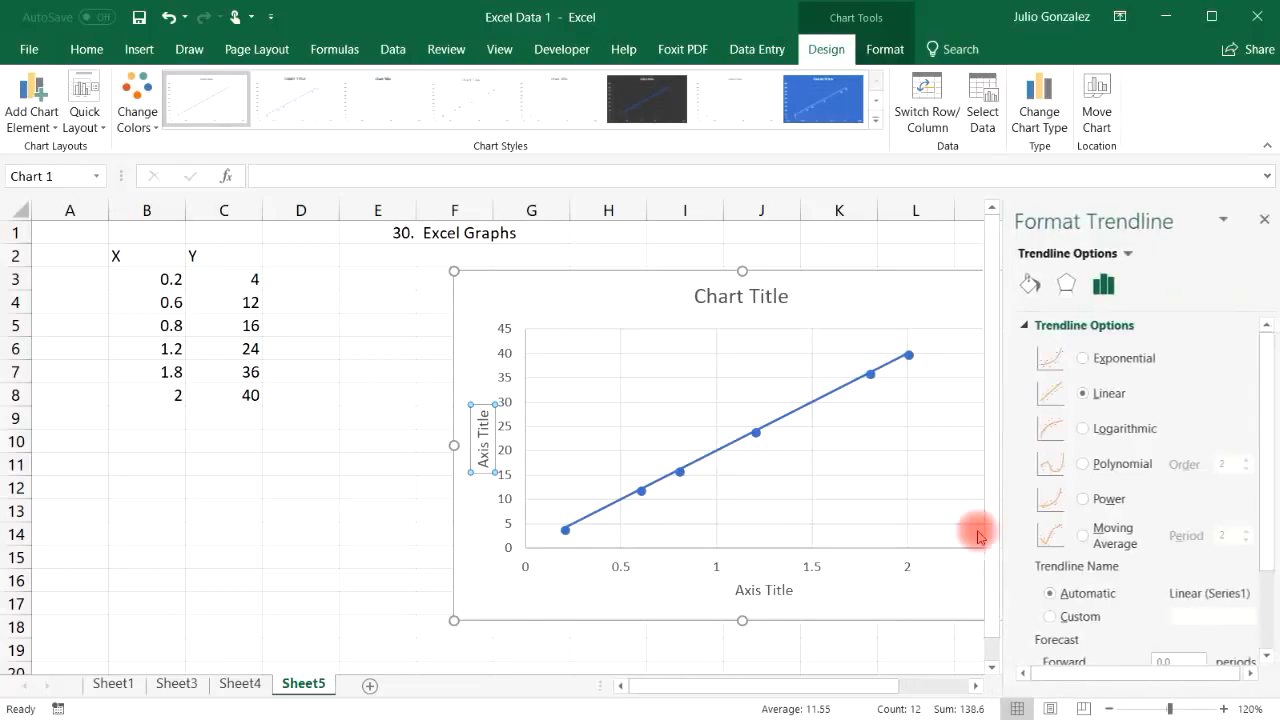
{"action": "left_click_drag", "start_coordinate": [1258, 436], "coordinate": [1244, 537]}
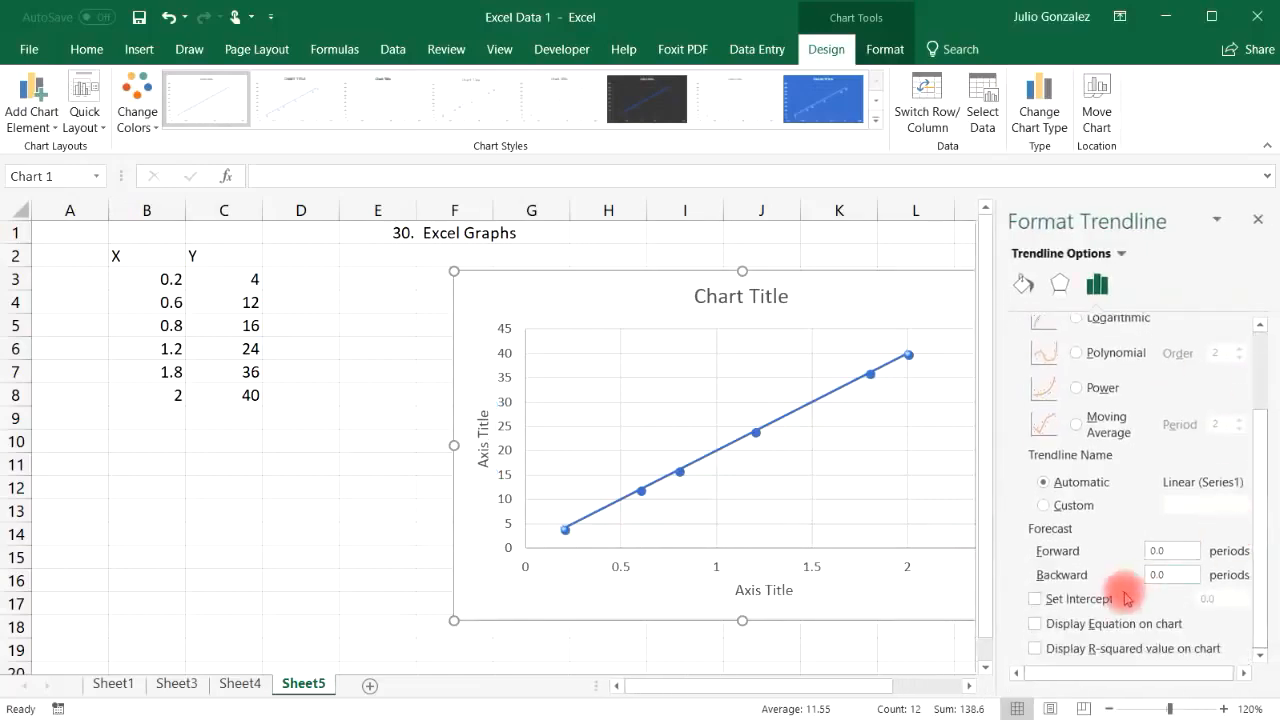
{"action": "left_click", "coordinate": [1035, 623]}
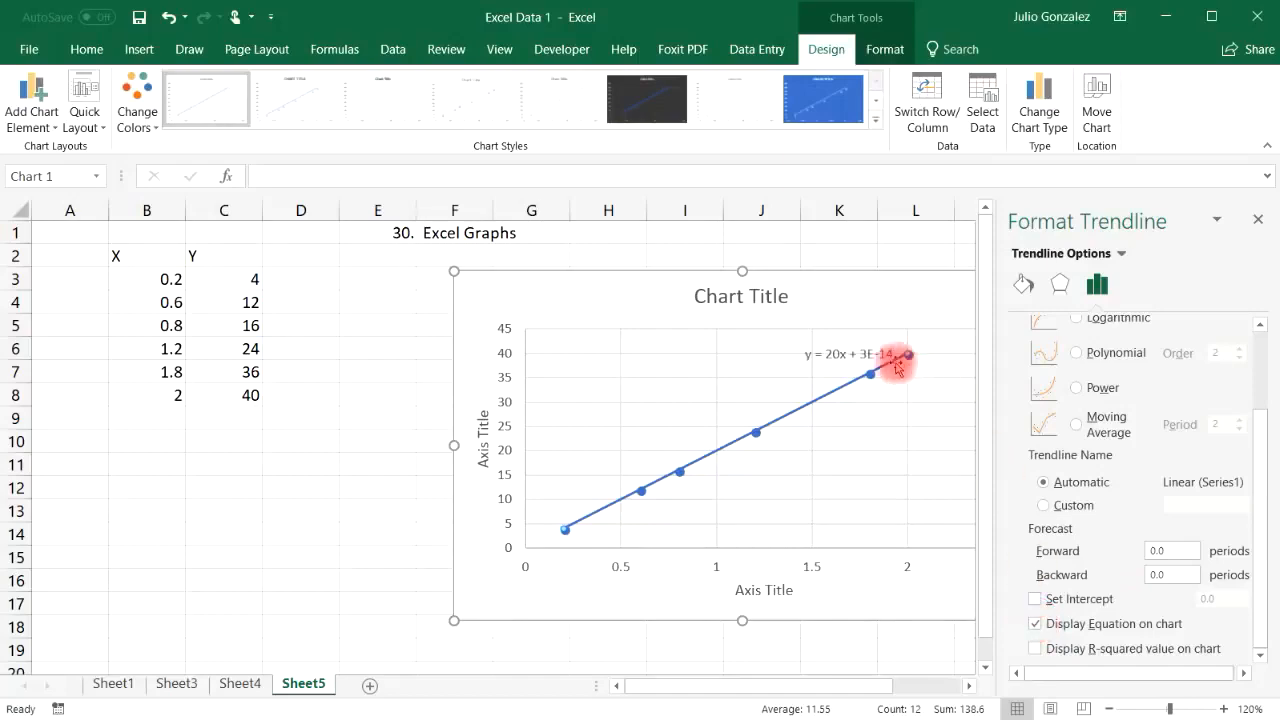
{"action": "left_click", "coordinate": [876, 358]}
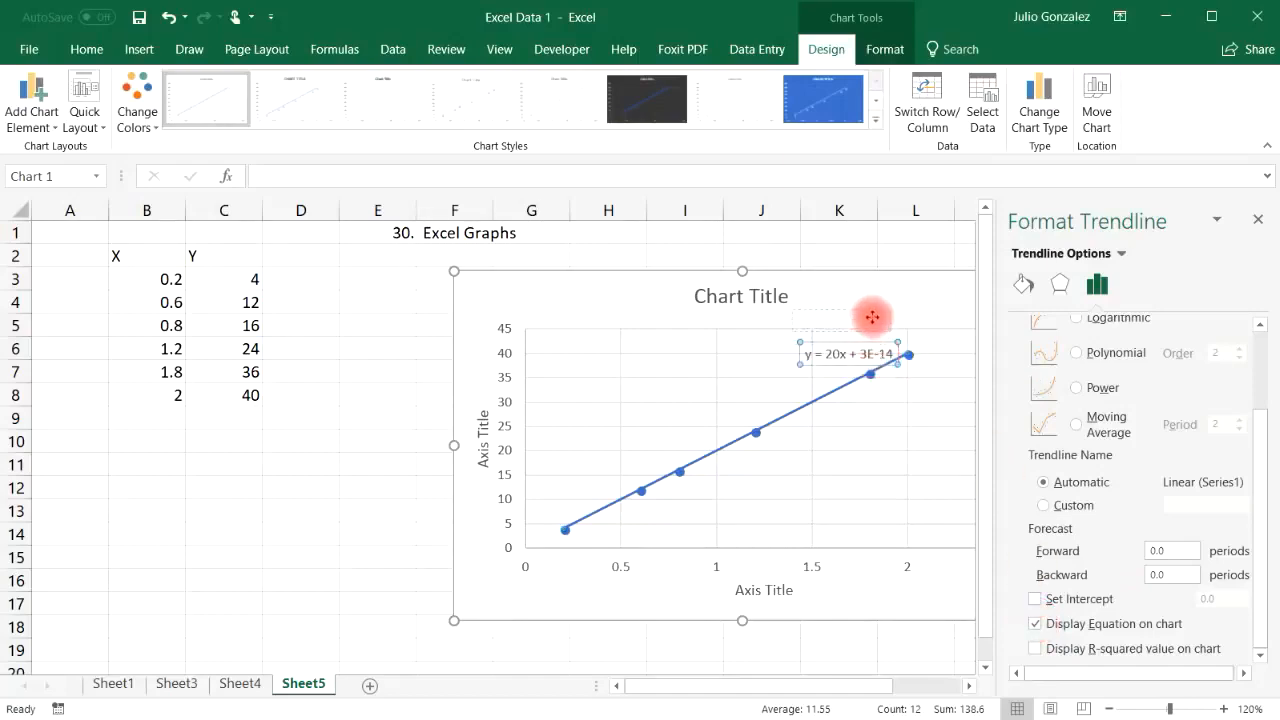
{"action": "left_click_drag", "start_coordinate": [882, 310], "coordinate": [882, 310]}
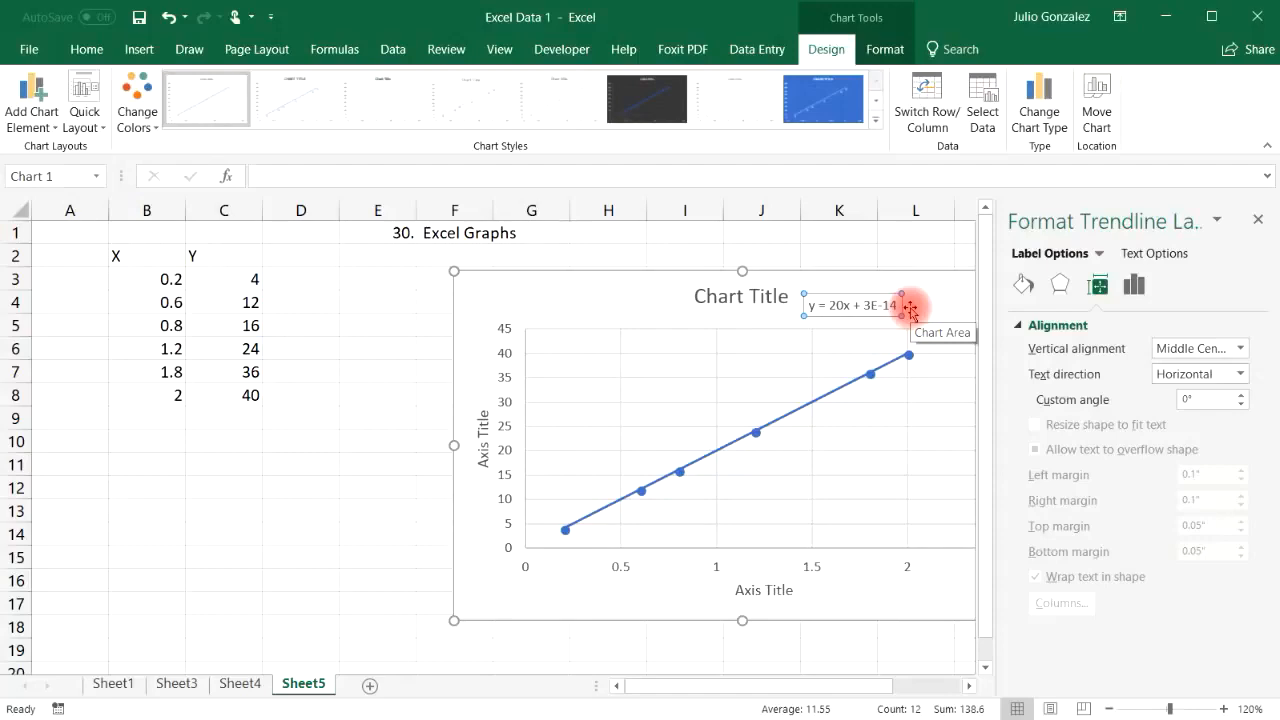
Step: Enter the simplified line equation y = 20x as text in B11 and close the formatting pane
{"action": "left_click", "coordinate": [133, 468]}
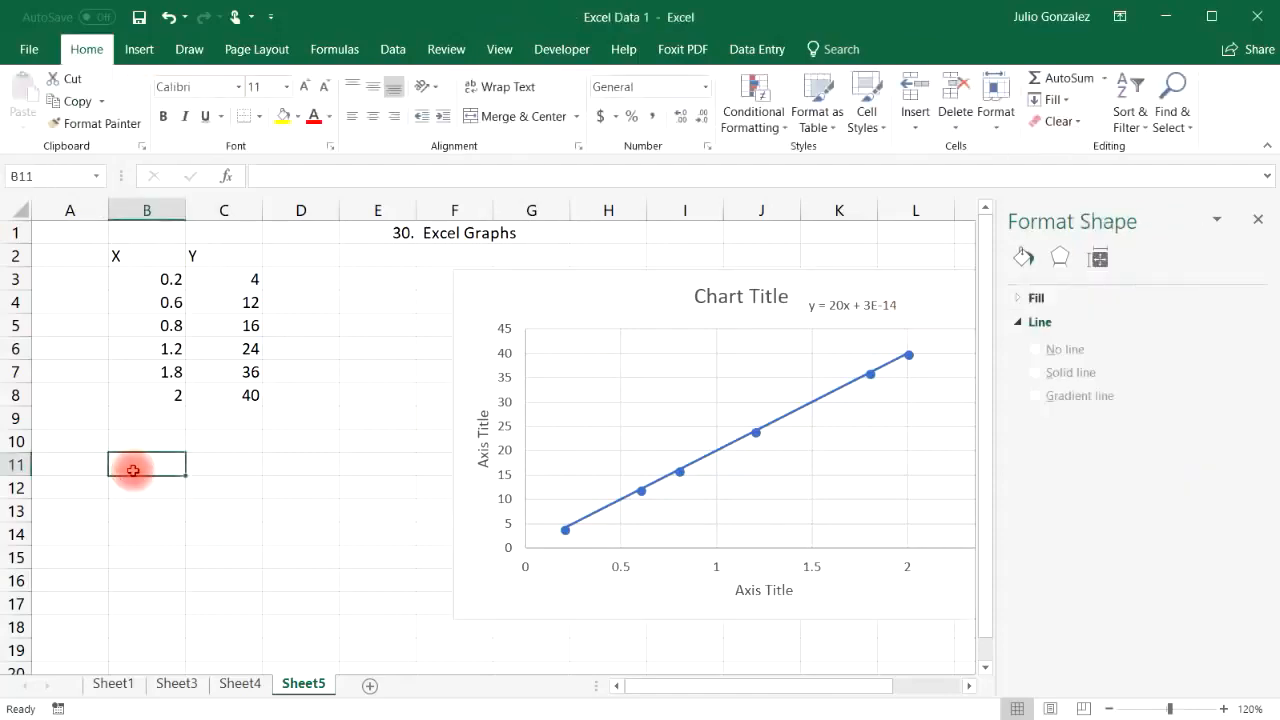
{"action": "type", "text": "y = 20x"}
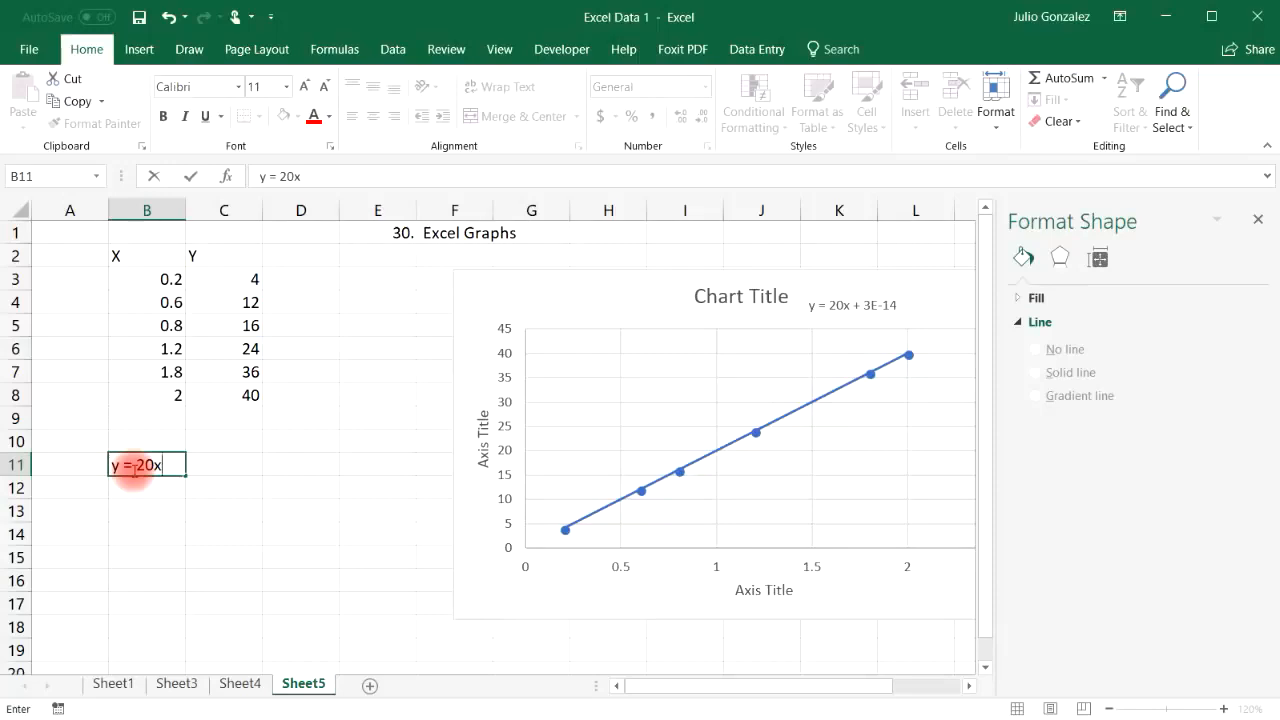
{"action": "key", "text": "Return"}
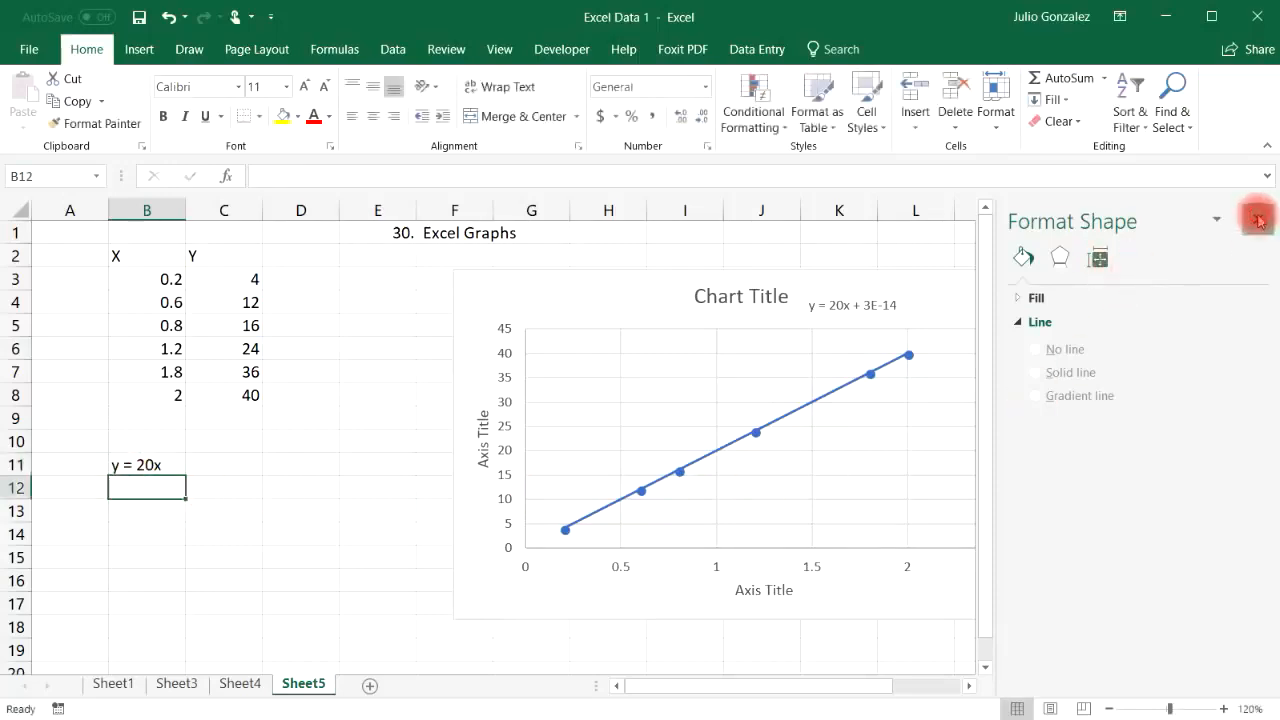
{"action": "left_click", "coordinate": [1258, 219]}
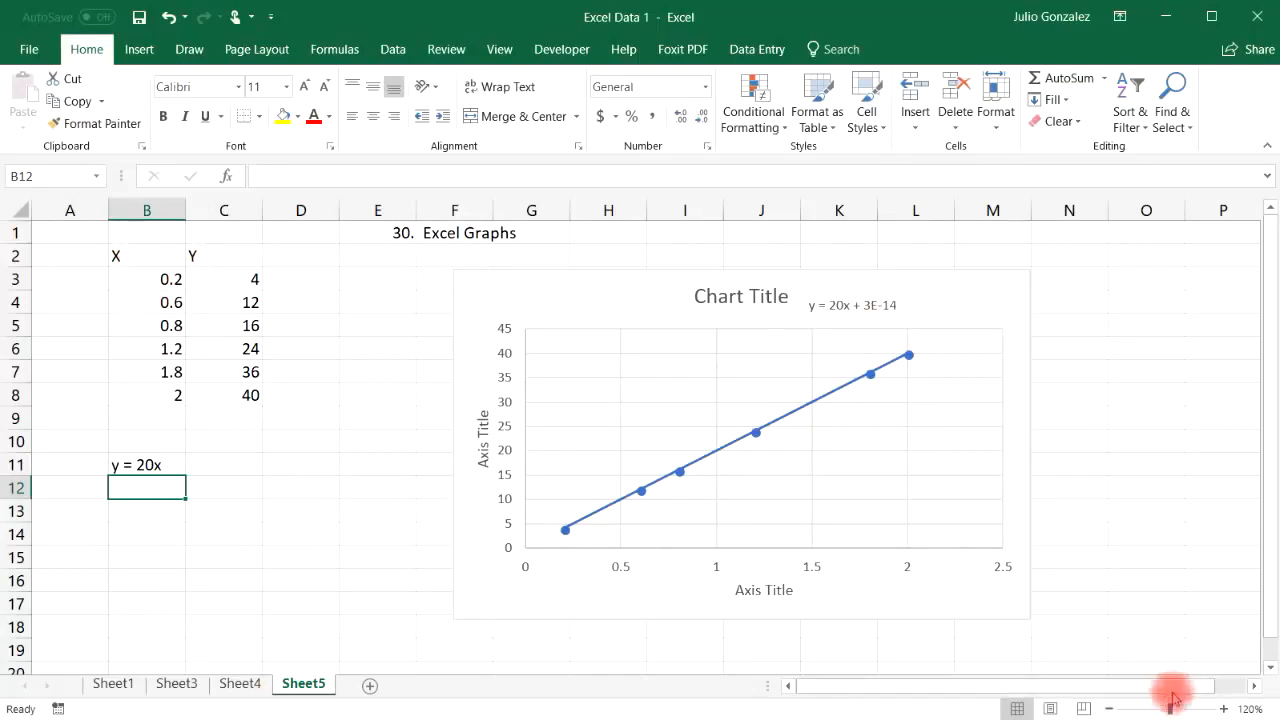
Step: Enter the general line equation Y = mX+B as text in B12
{"action": "left_click", "coordinate": [1224, 709]}
{"action": "left_click", "coordinate": [1224, 709]}
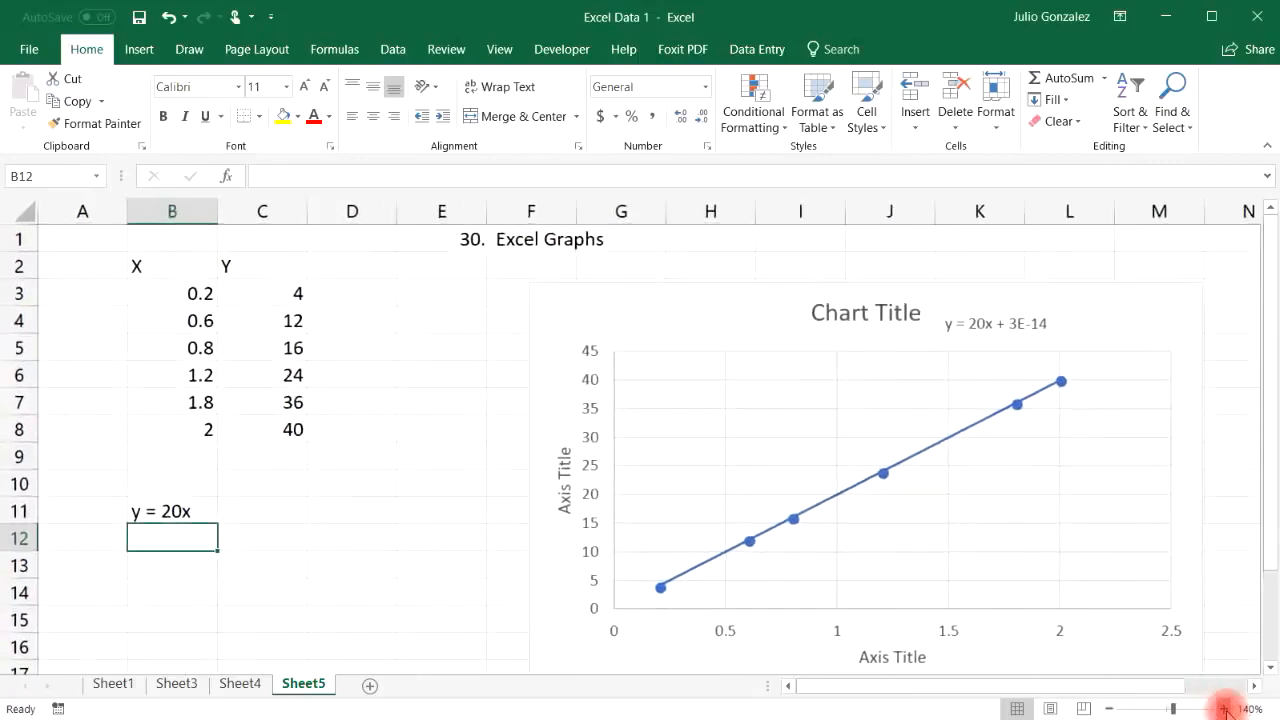
{"action": "type", "text": "Y = 20x"}
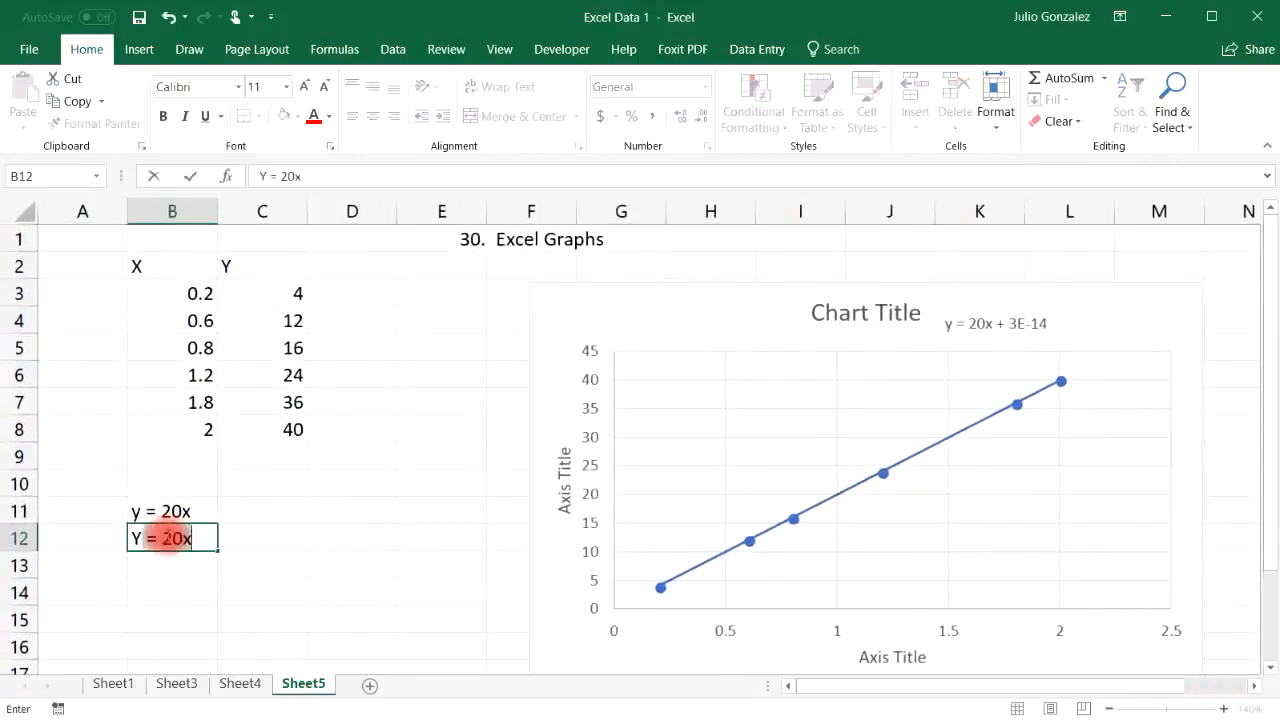
{"action": "double_click", "coordinate": [170, 538]}
{"action": "type", "text": "mX+B"}
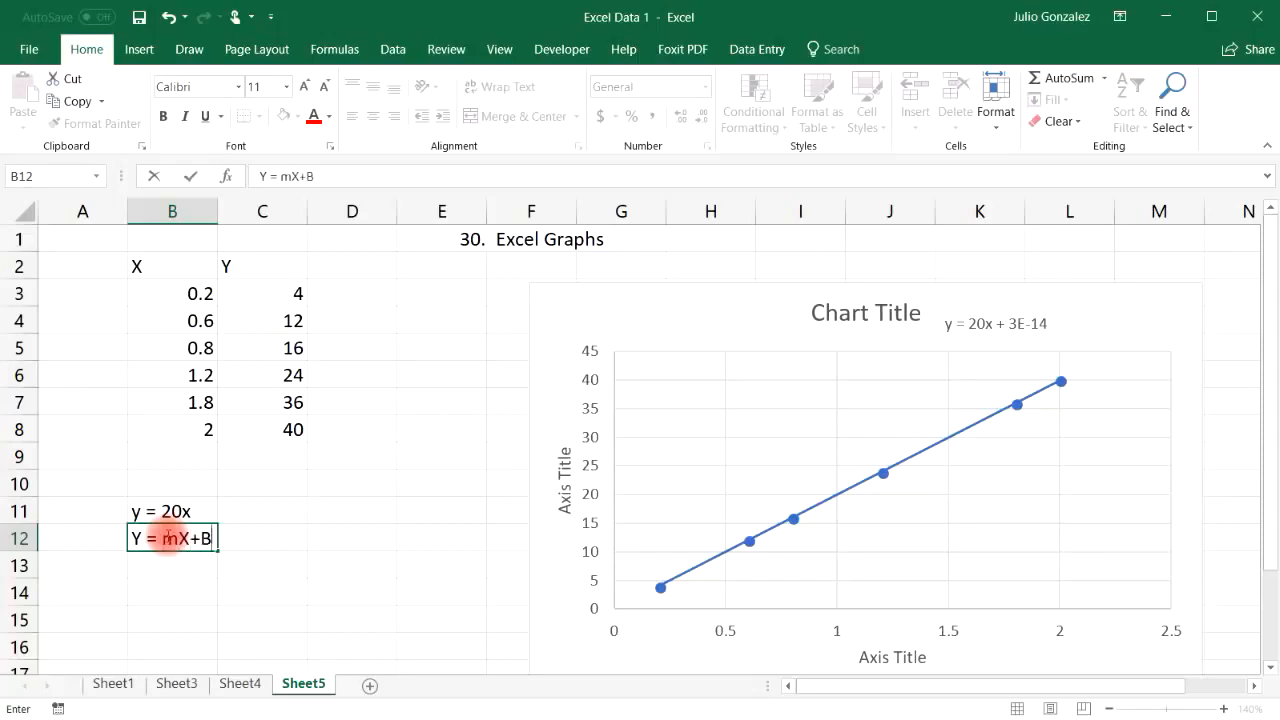
{"action": "key", "text": "Return"}
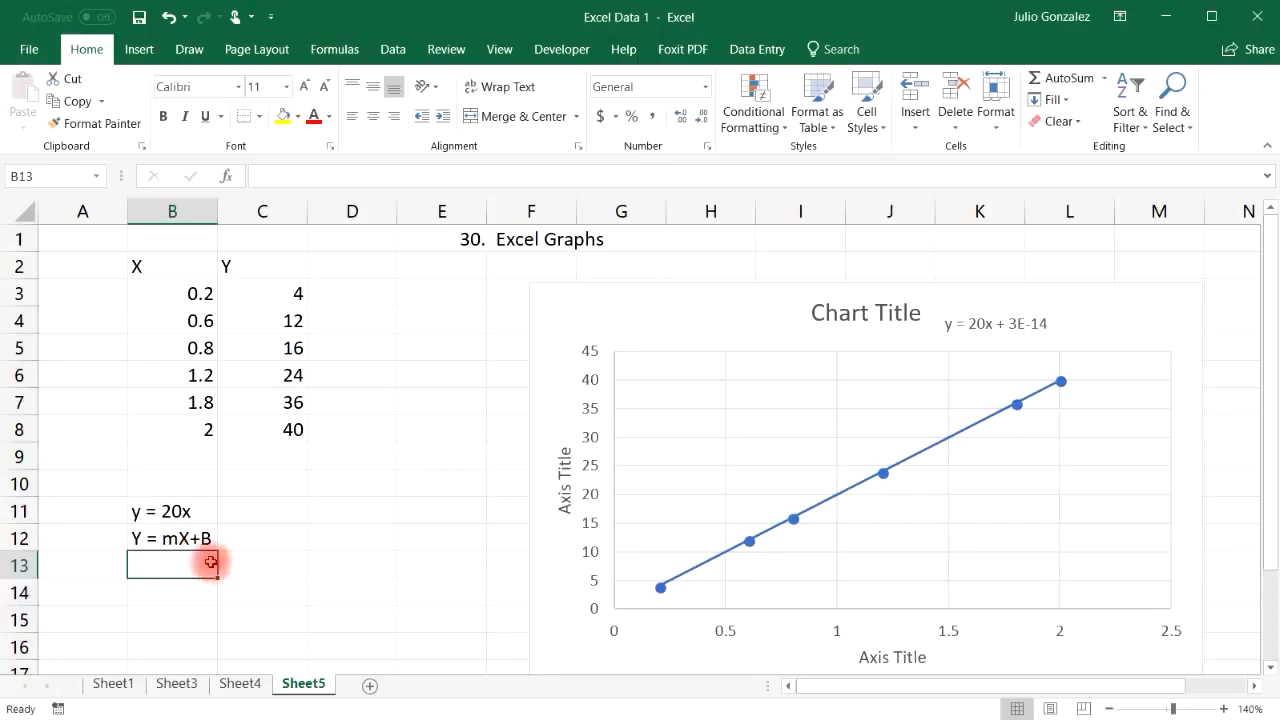
{"action": "left_click", "coordinate": [210, 538]}
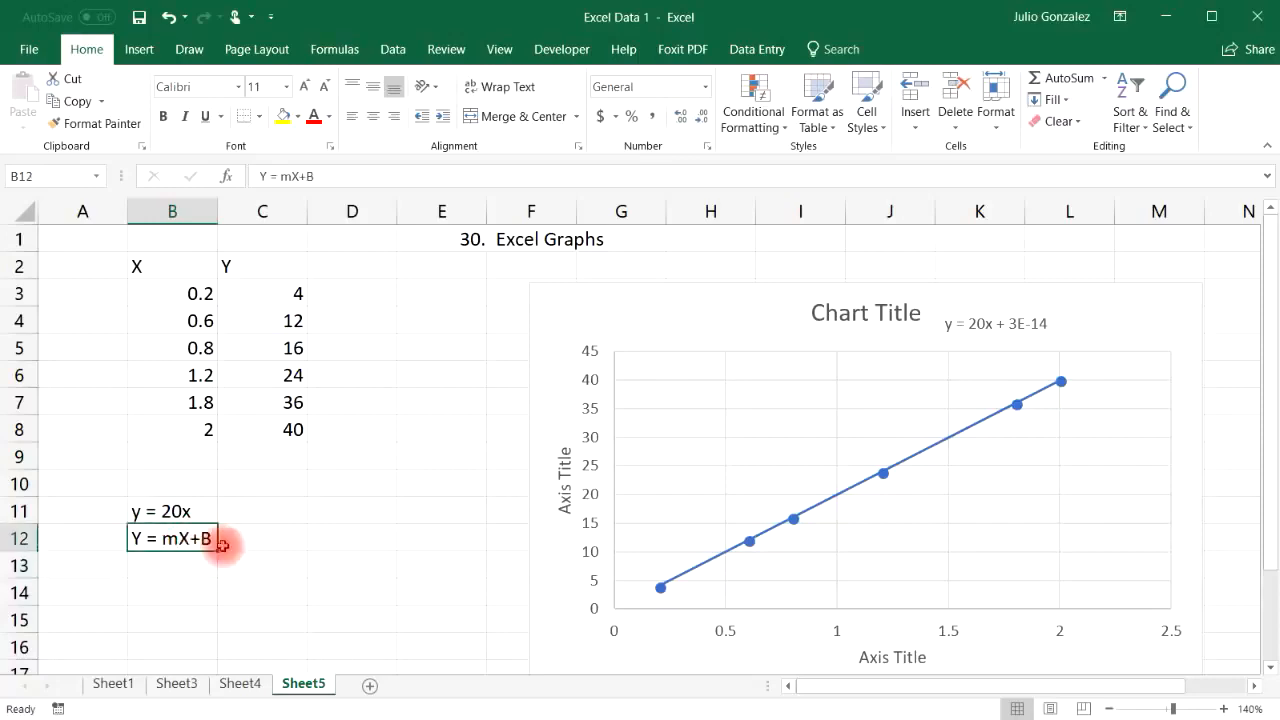
{"action": "left_click", "coordinate": [1032, 323]}
Step: Calculate the line's slope in B13 with =SLOPE(C3:C8,B3:B8)
{"action": "left_click", "coordinate": [161, 563]}
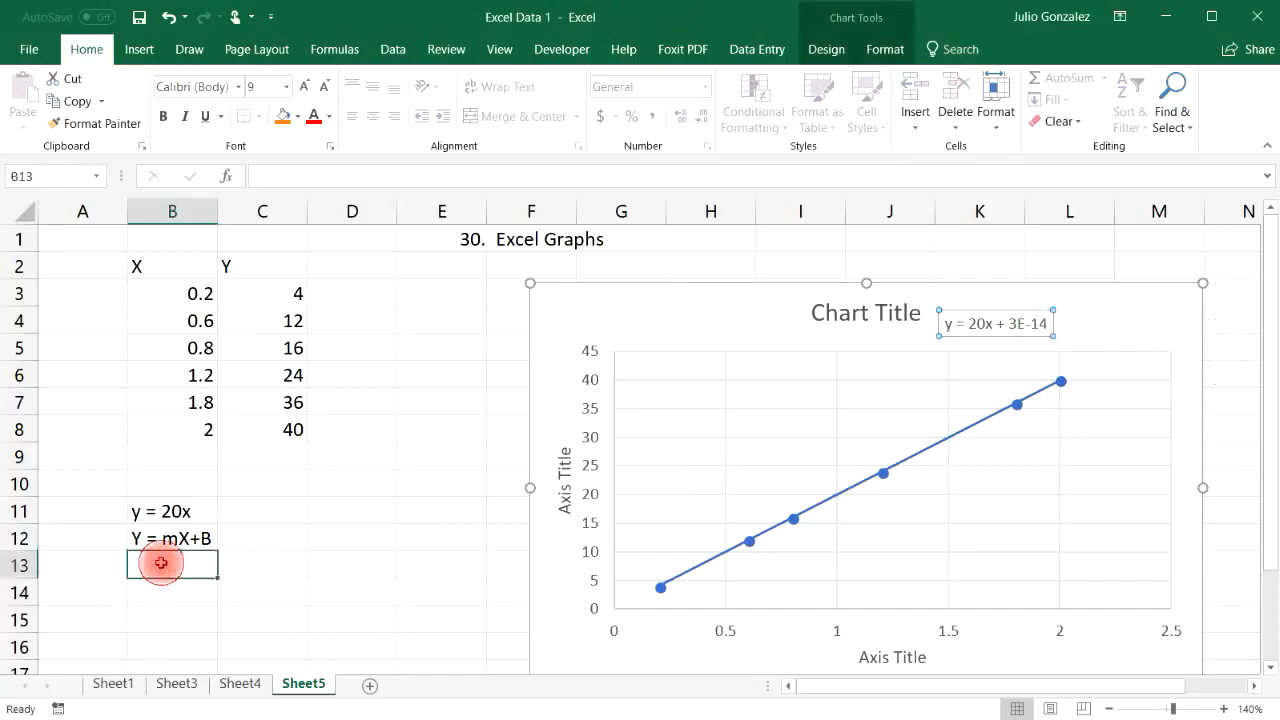
{"action": "type", "text": "="}
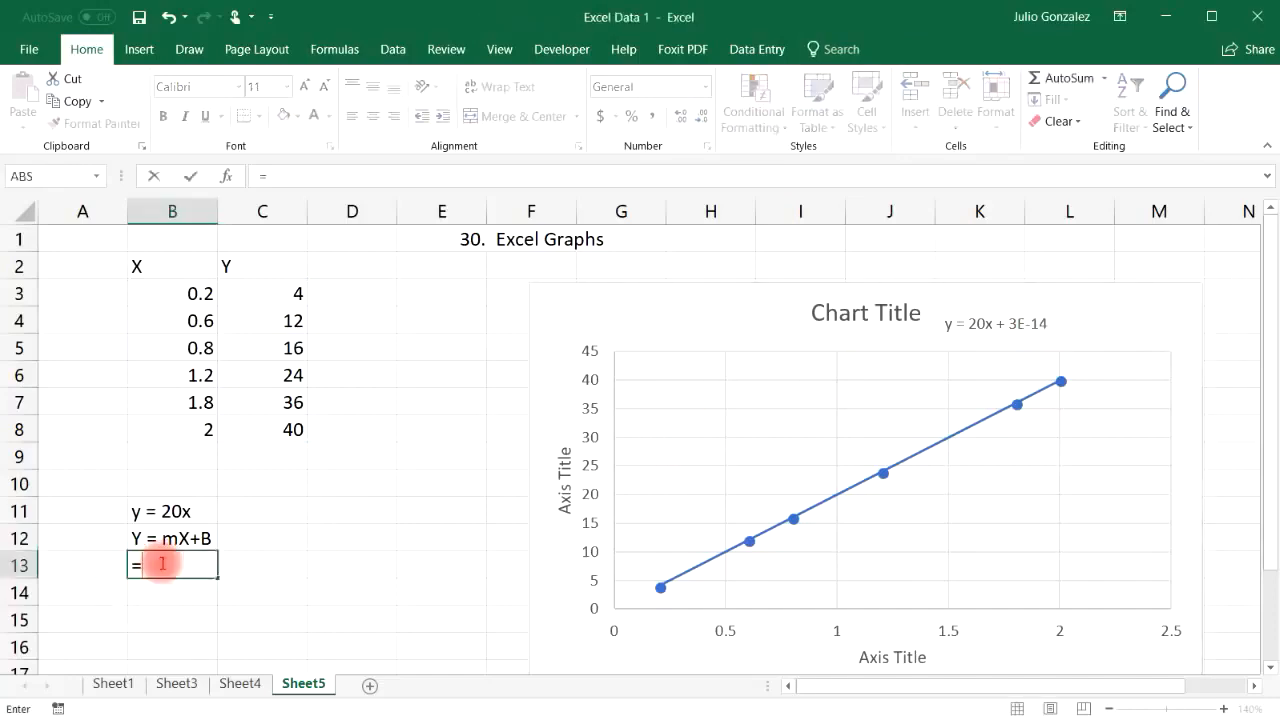
{"action": "type", "text": "slope("}
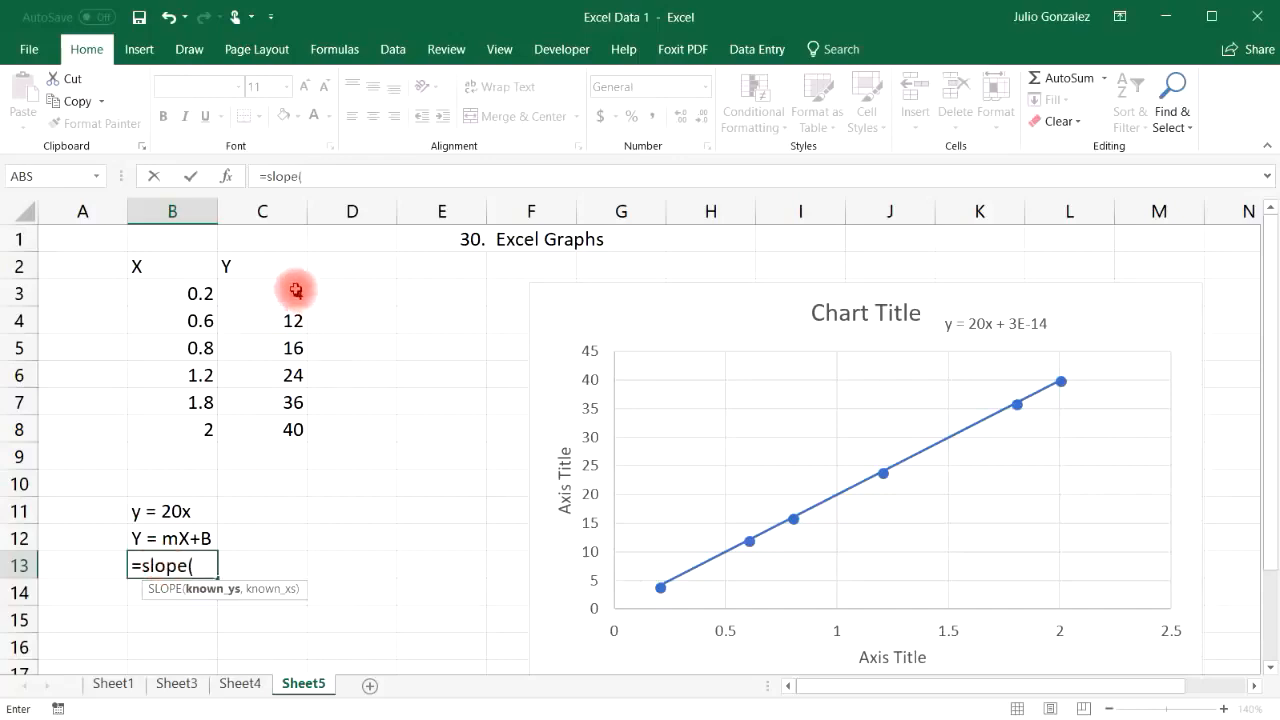
{"action": "left_click_drag", "start_coordinate": [295, 291], "coordinate": [294, 414]}
{"action": "type", "text": ","}
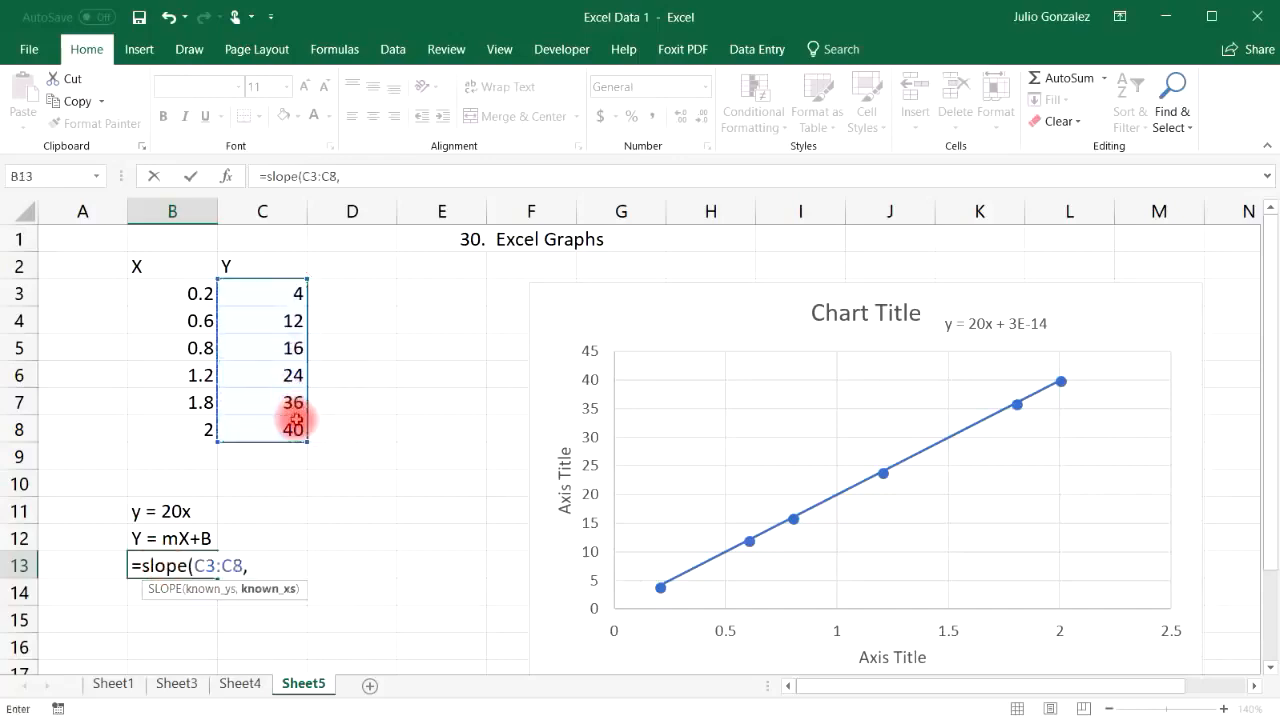
{"action": "left_click_drag", "start_coordinate": [188, 292], "coordinate": [200, 428]}
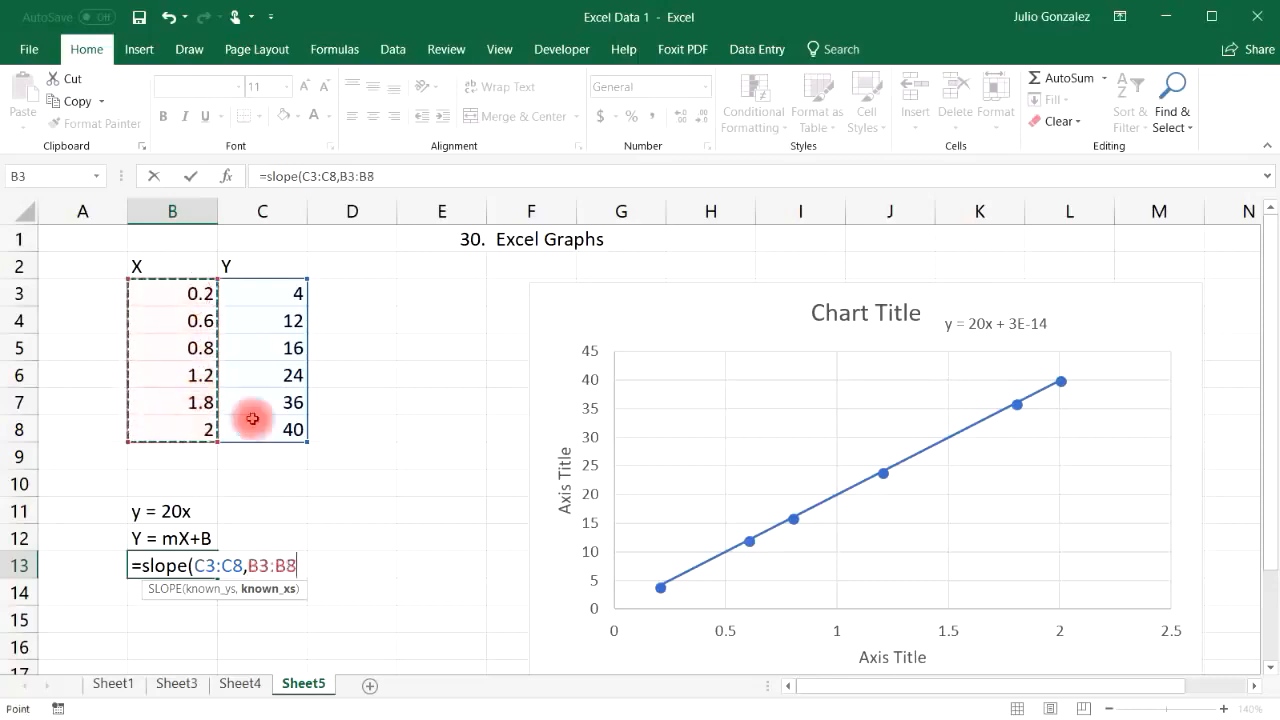
{"action": "type", "text": ")"}
{"action": "key", "text": "Return"}
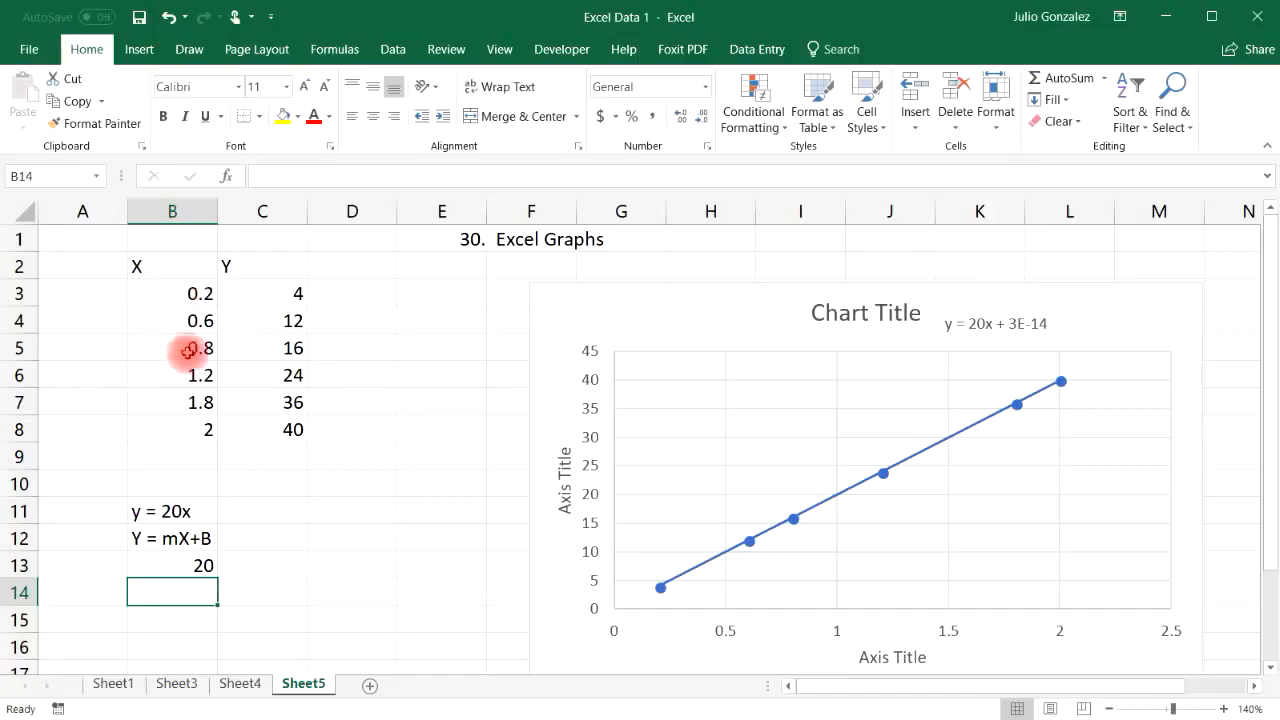
Step: Calculate the line's y-intercept in B14 with =INTERCEPT(C3:C8,B3:B8) and check the cell's formula
{"action": "type", "text": "="}
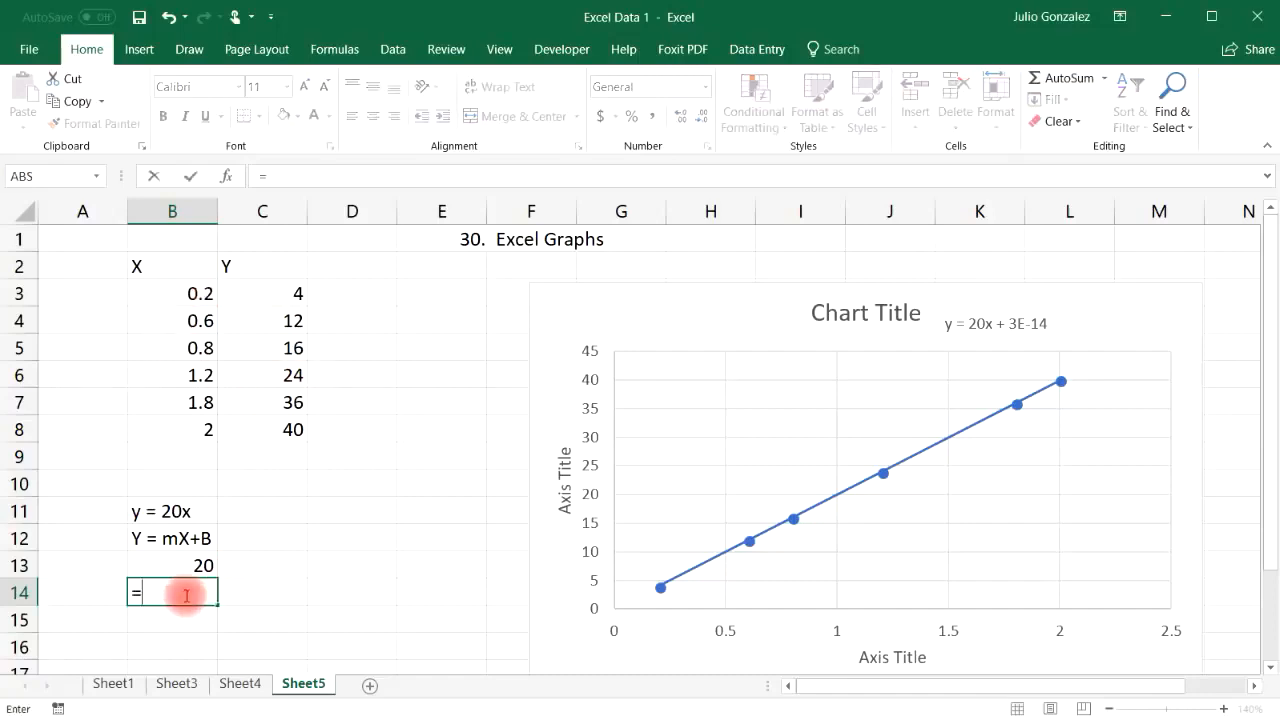
{"action": "type", "text": "interc"}
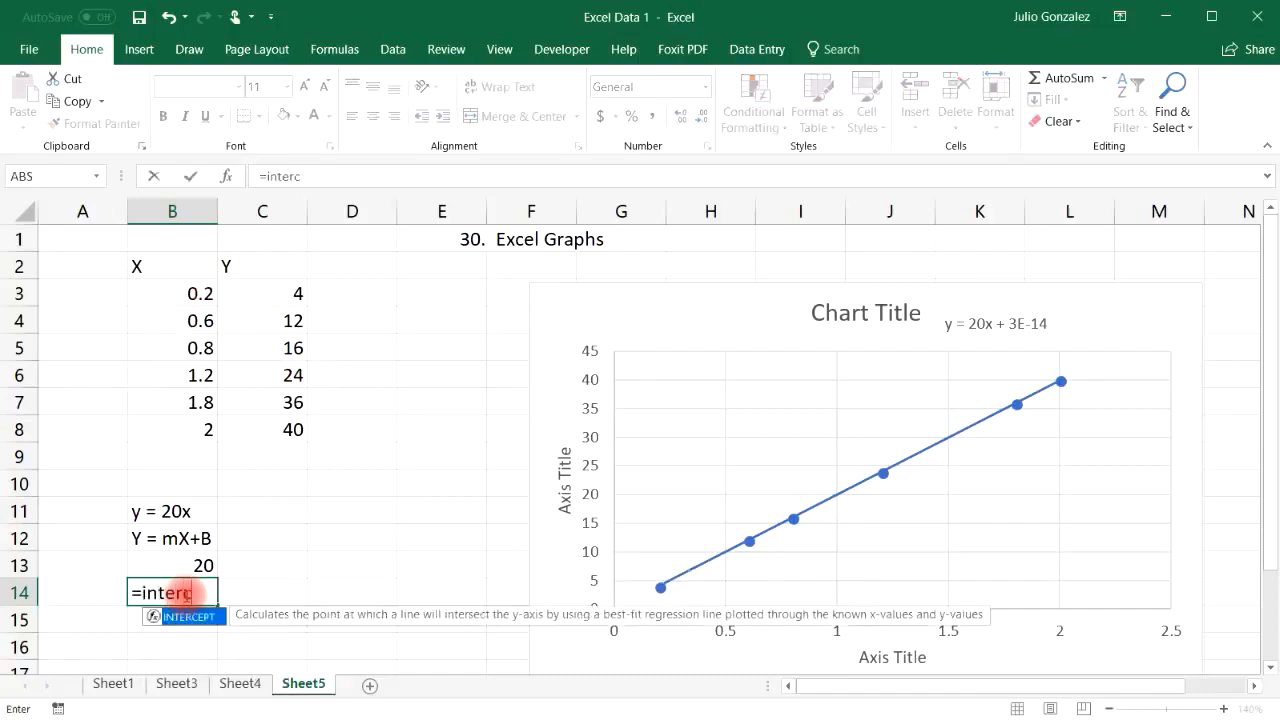
{"action": "type", "text": "ept("}
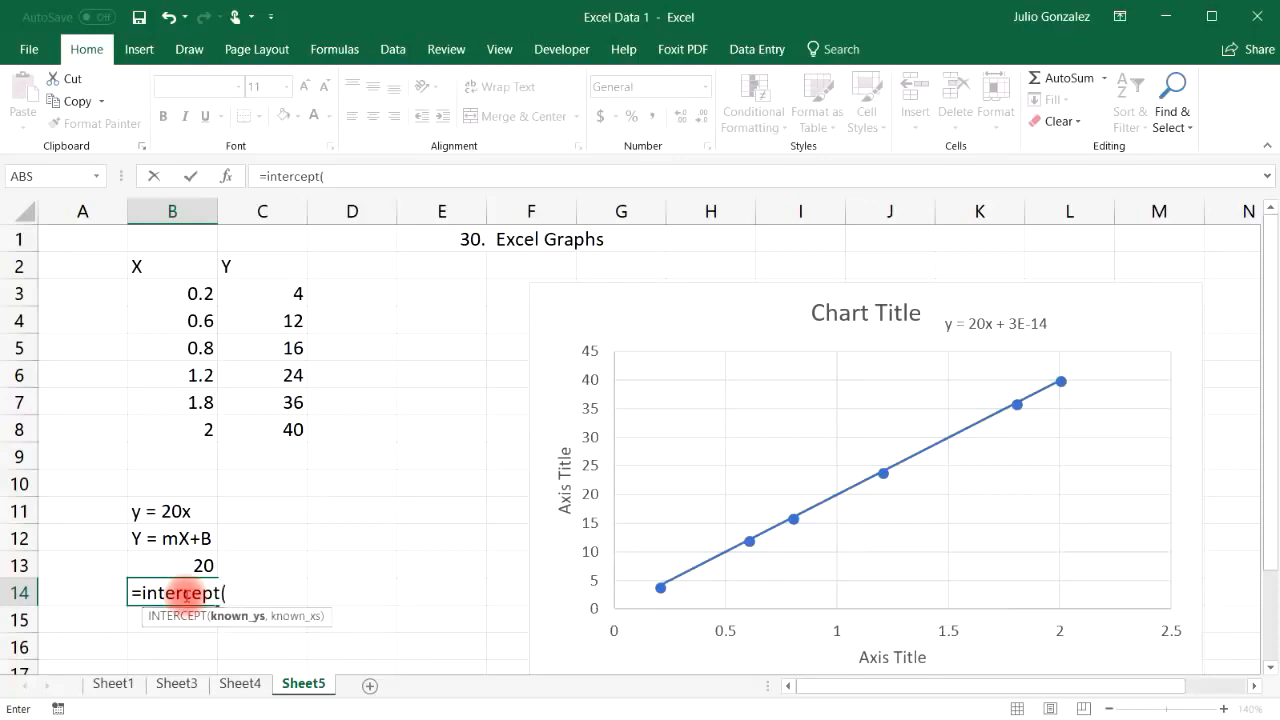
{"action": "left_click_drag", "start_coordinate": [286, 293], "coordinate": [297, 430]}
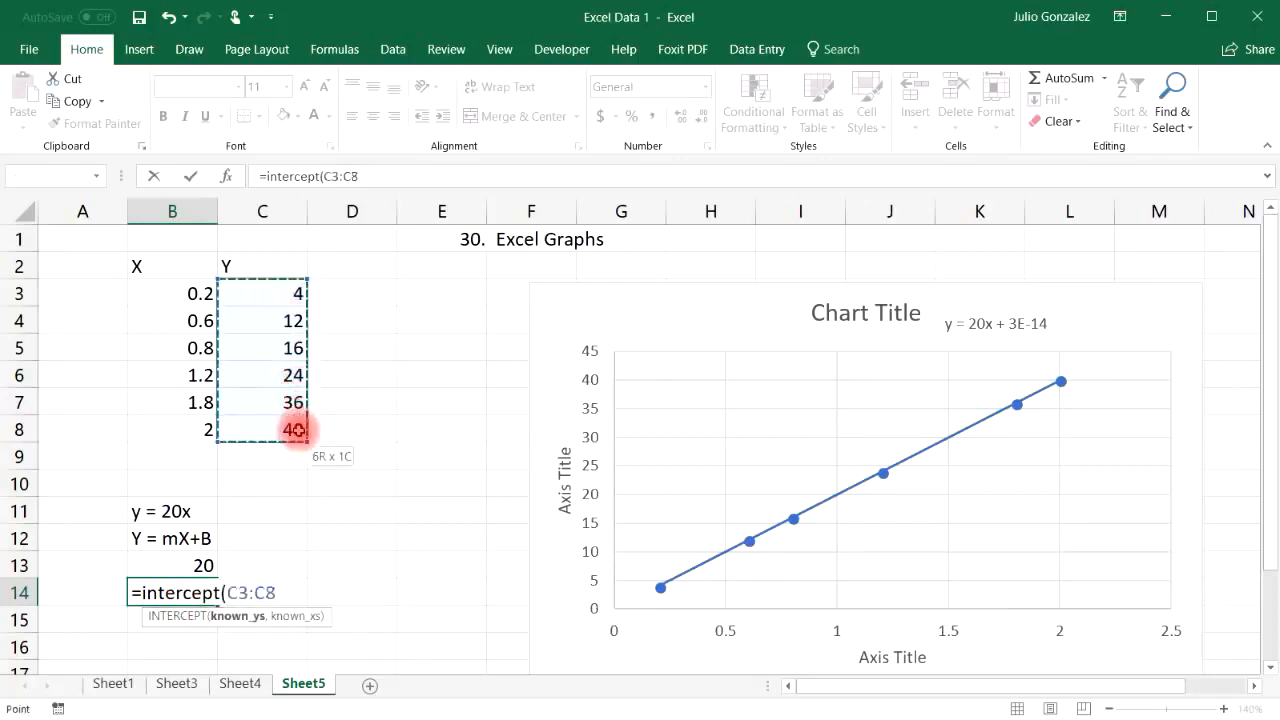
{"action": "type", "text": ","}
{"action": "left_click_drag", "start_coordinate": [174, 291], "coordinate": [186, 430]}
{"action": "type", "text": ")"}
{"action": "key", "text": "Return"}
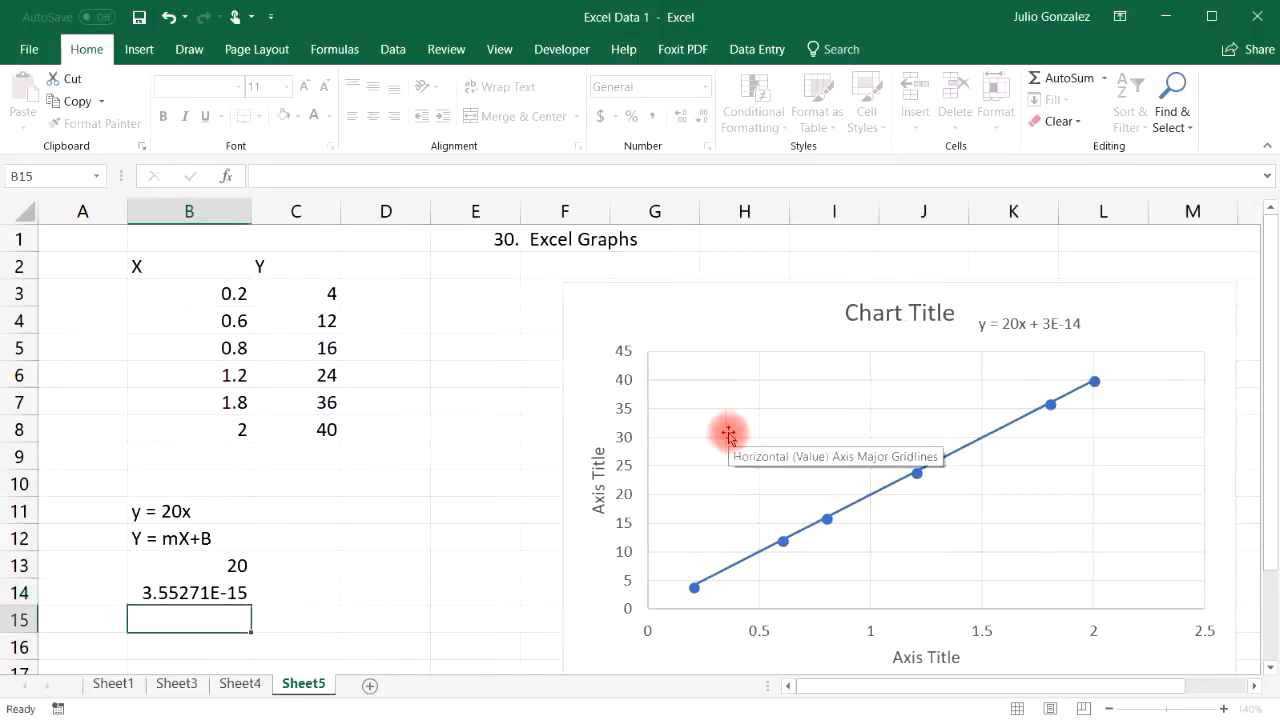
{"action": "left_click", "coordinate": [203, 594]}
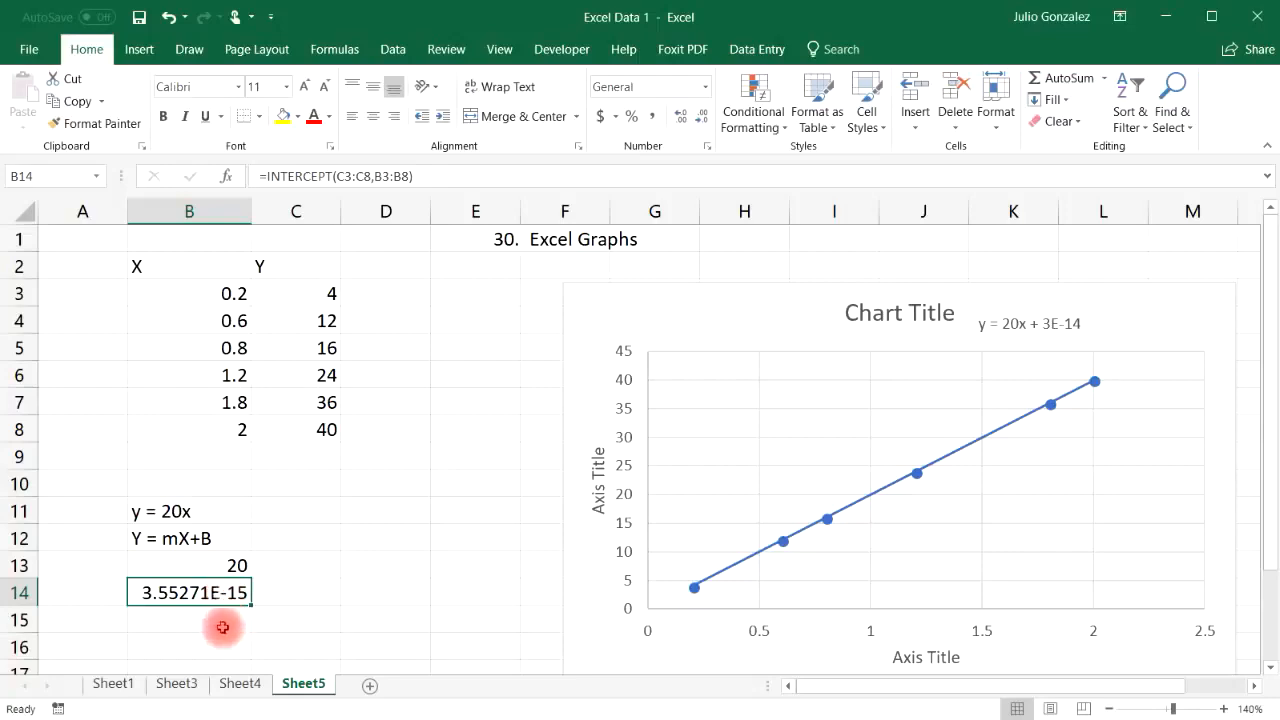
{"action": "left_click", "coordinate": [220, 622]}
Step: Check the line equation for an X value of 1.2 by entering =20*1.2 in C11
{"action": "left_click", "coordinate": [193, 511]}
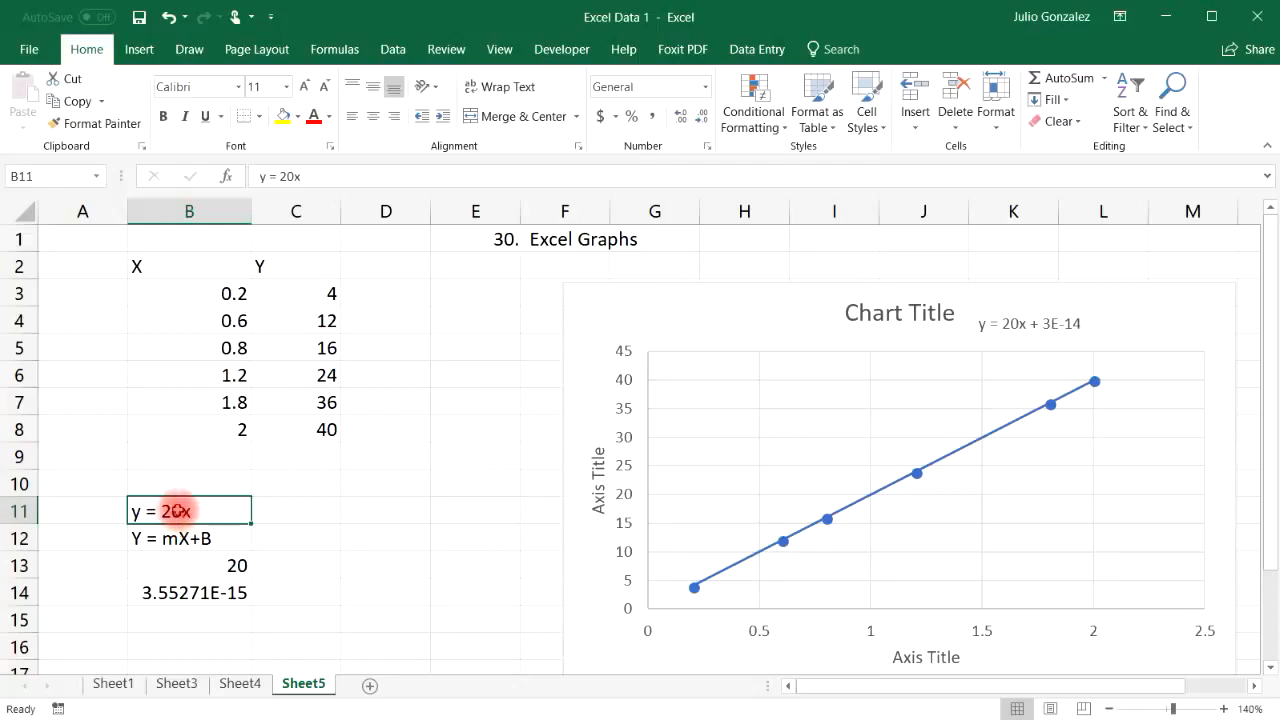
{"action": "left_click", "coordinate": [291, 508]}
{"action": "type", "text": "20"}
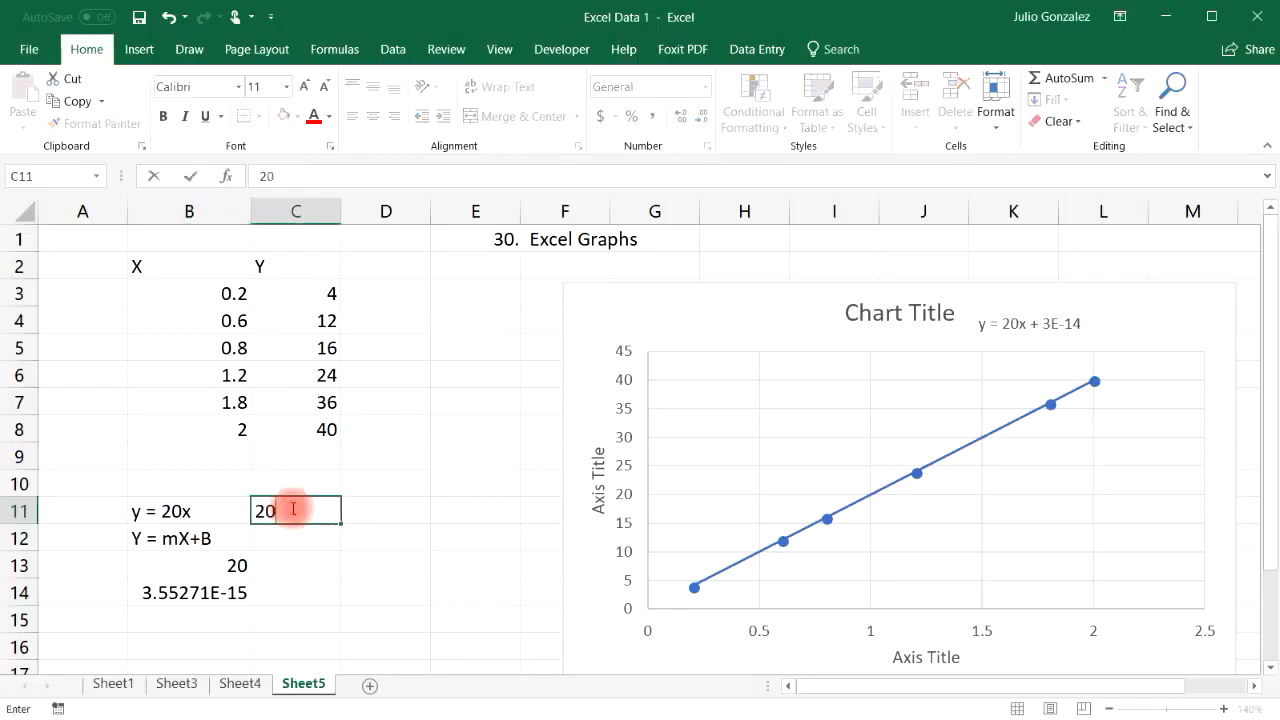
{"action": "type", "text": "=20*1.2"}
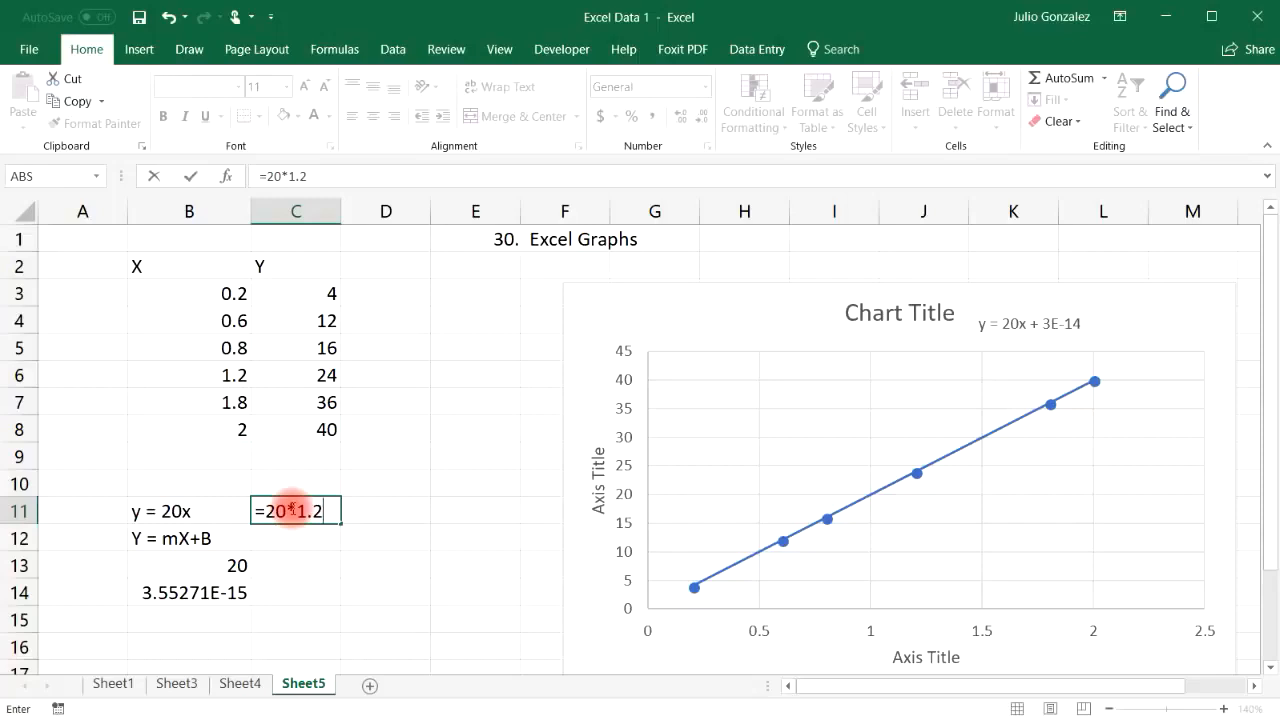
{"action": "key", "text": "Return"}
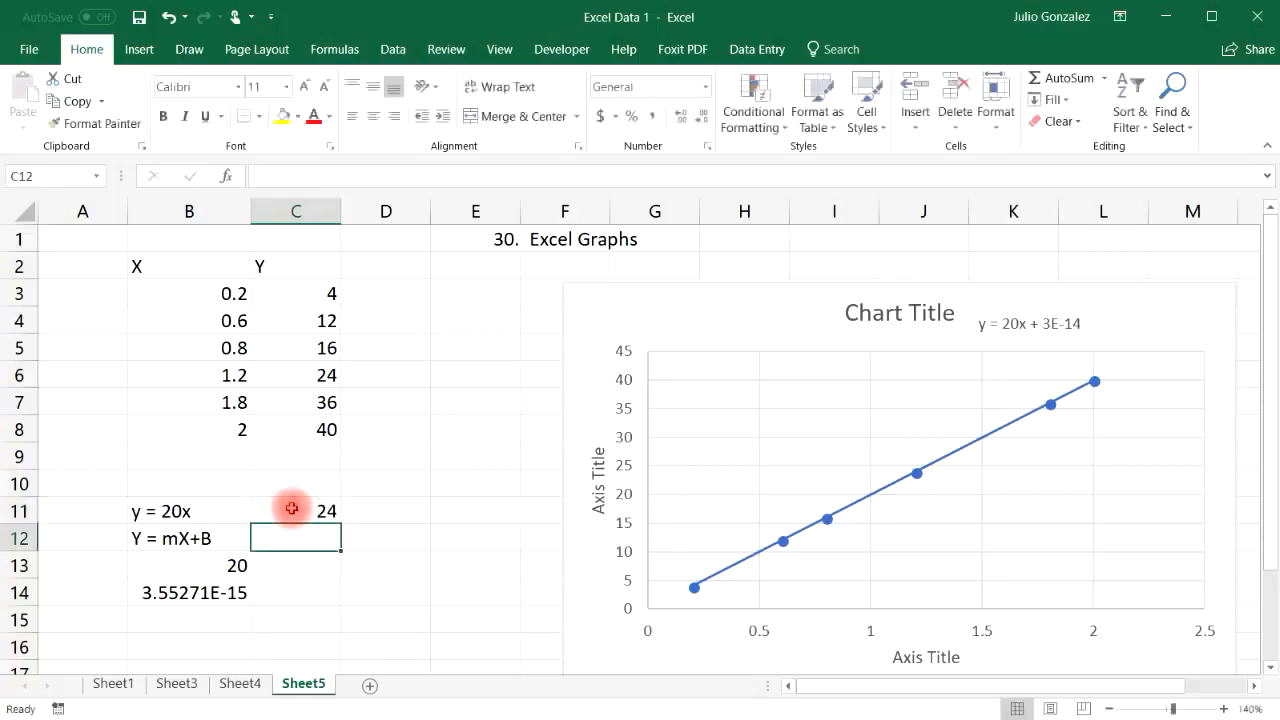
{"action": "left_click", "coordinate": [318, 377]}
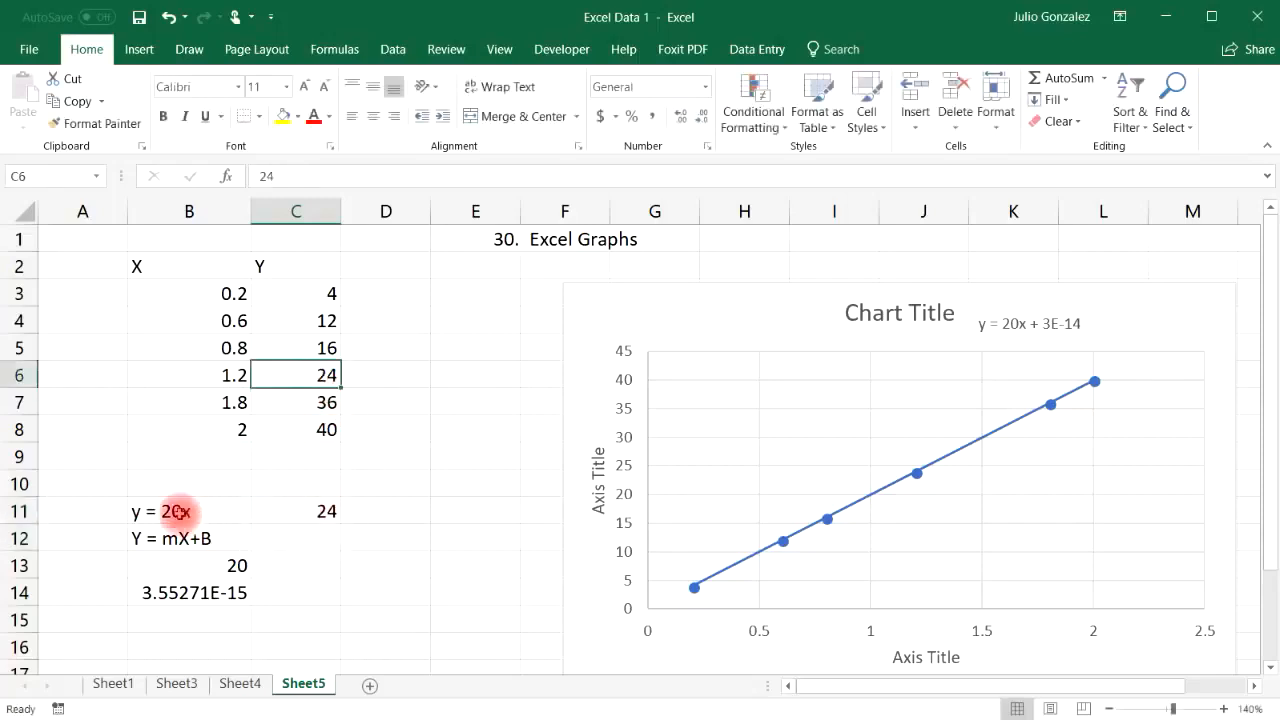
{"action": "left_click", "coordinate": [185, 511]}
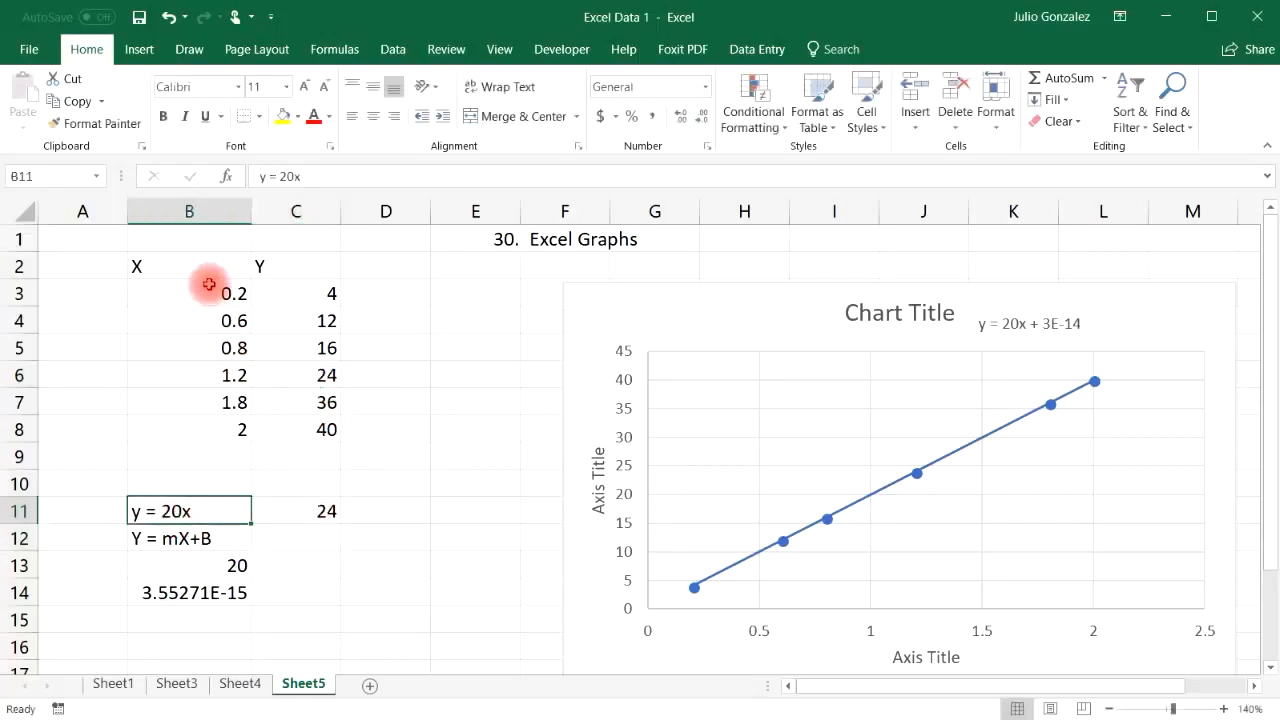
{"action": "left_click_drag", "start_coordinate": [209, 290], "coordinate": [310, 430]}
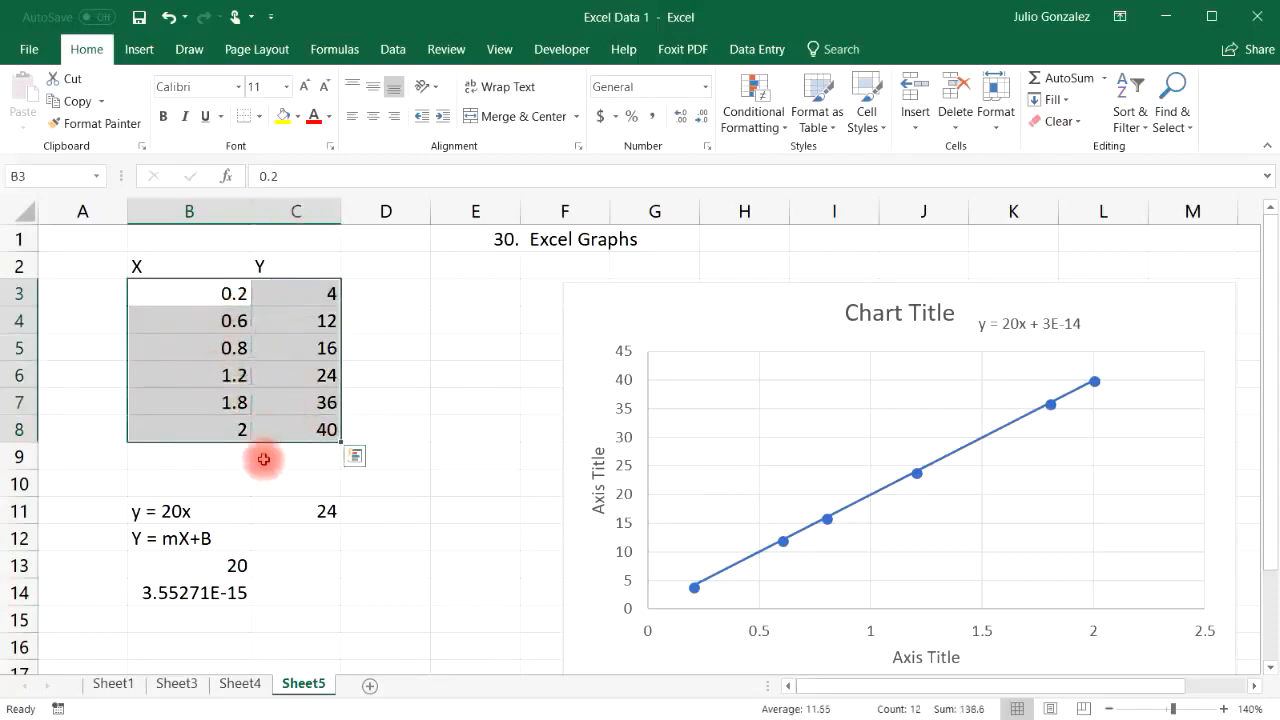
{"action": "left_click", "coordinate": [325, 544]}
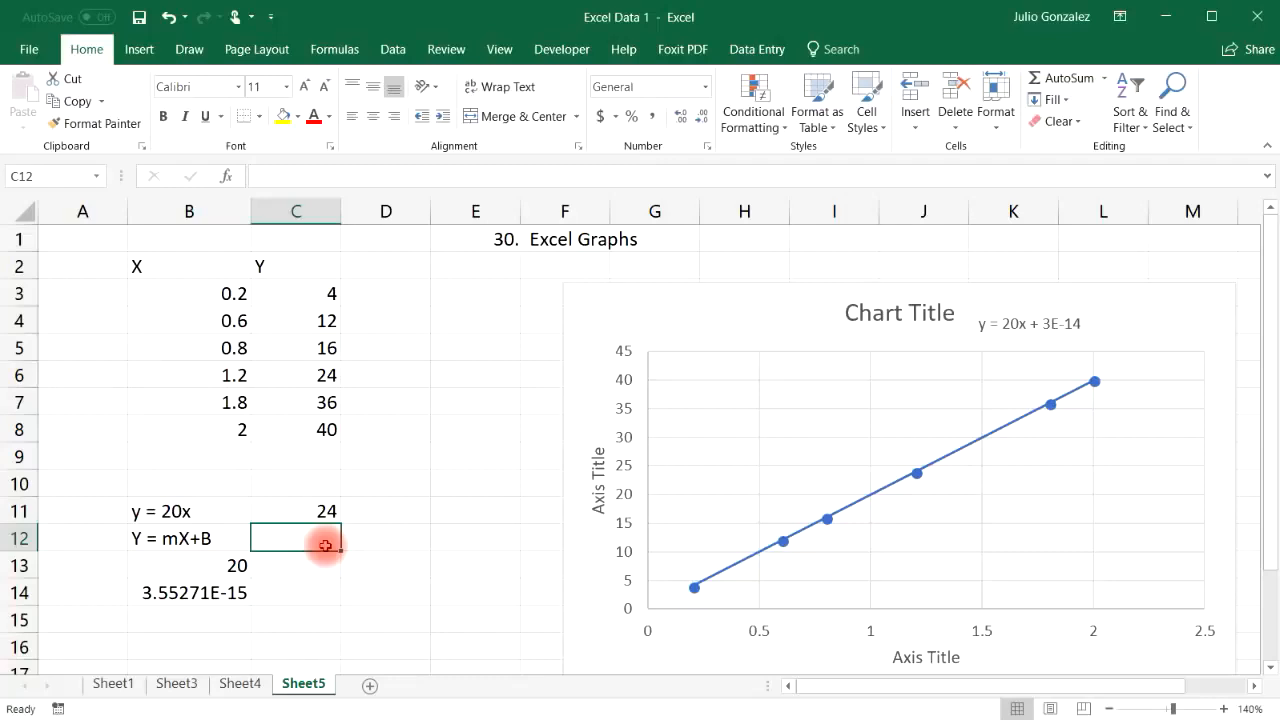
Step: Enter 5.6 as a new X value in B9 and calculate its Y from the line equation with =20*5.6 in D11
{"action": "left_click", "coordinate": [220, 455]}
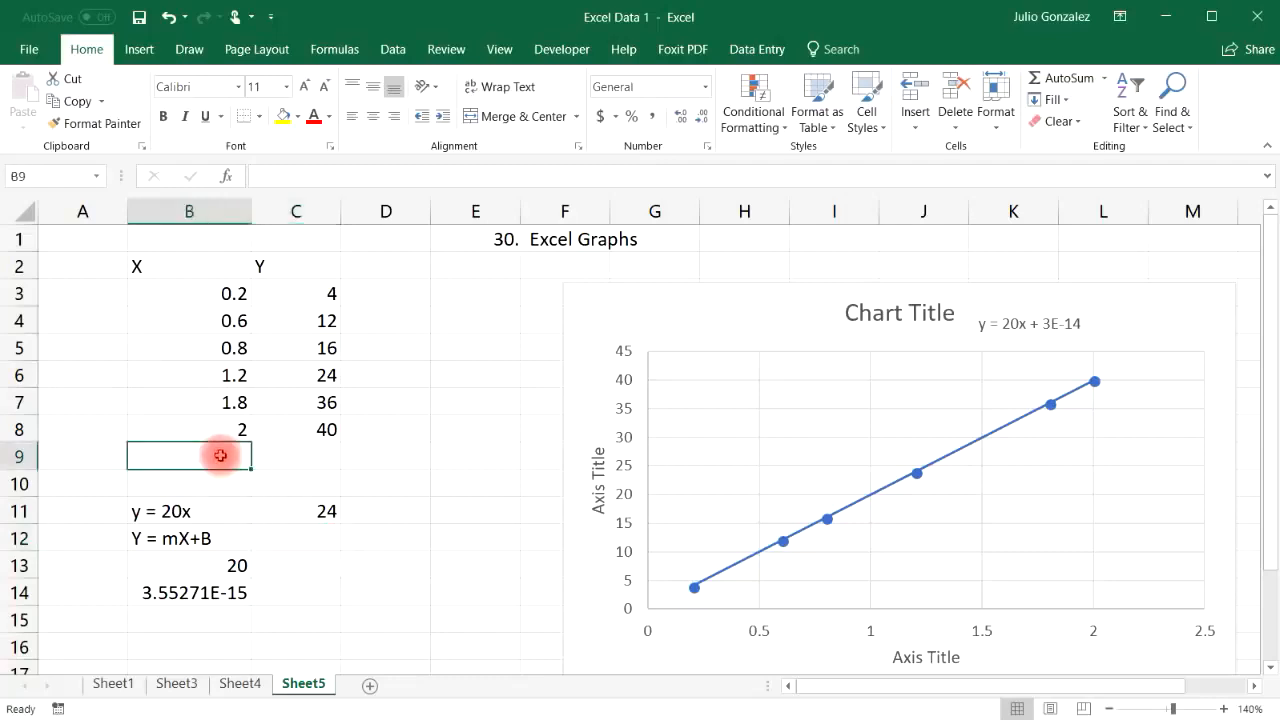
{"action": "type", "text": "5.6"}
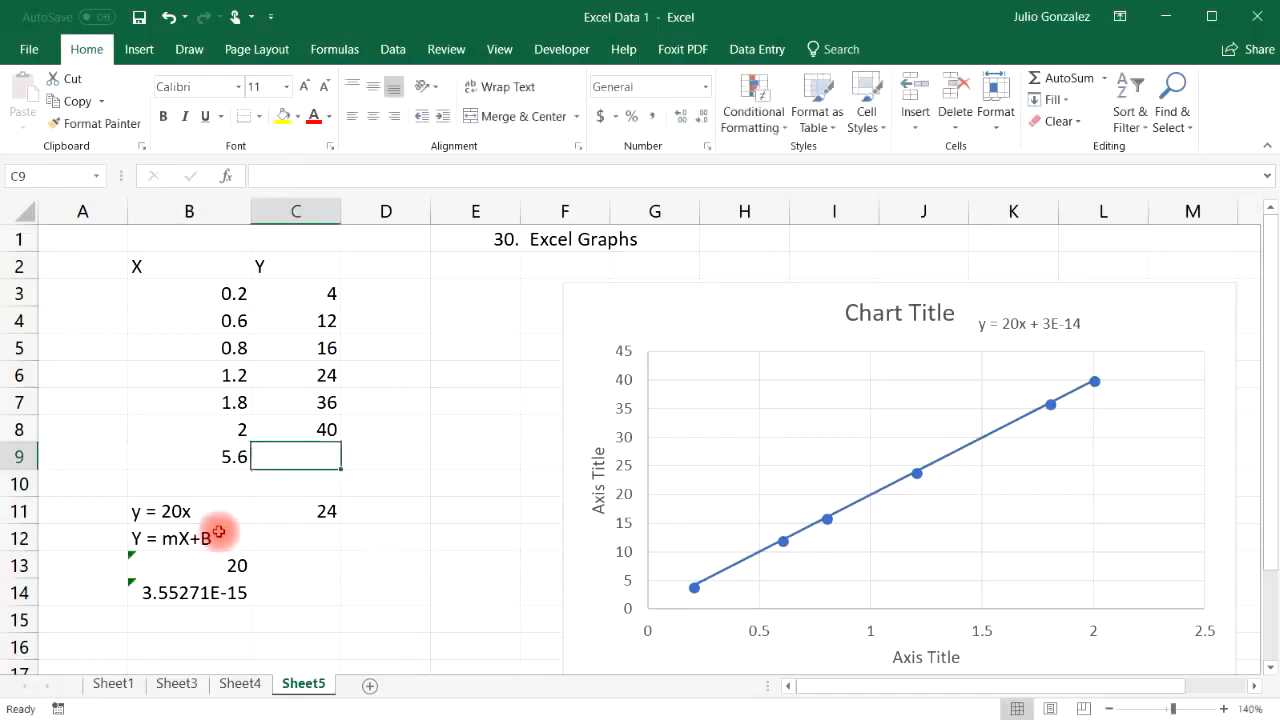
{"action": "left_click", "coordinate": [177, 509]}
{"action": "left_click", "coordinate": [400, 516]}
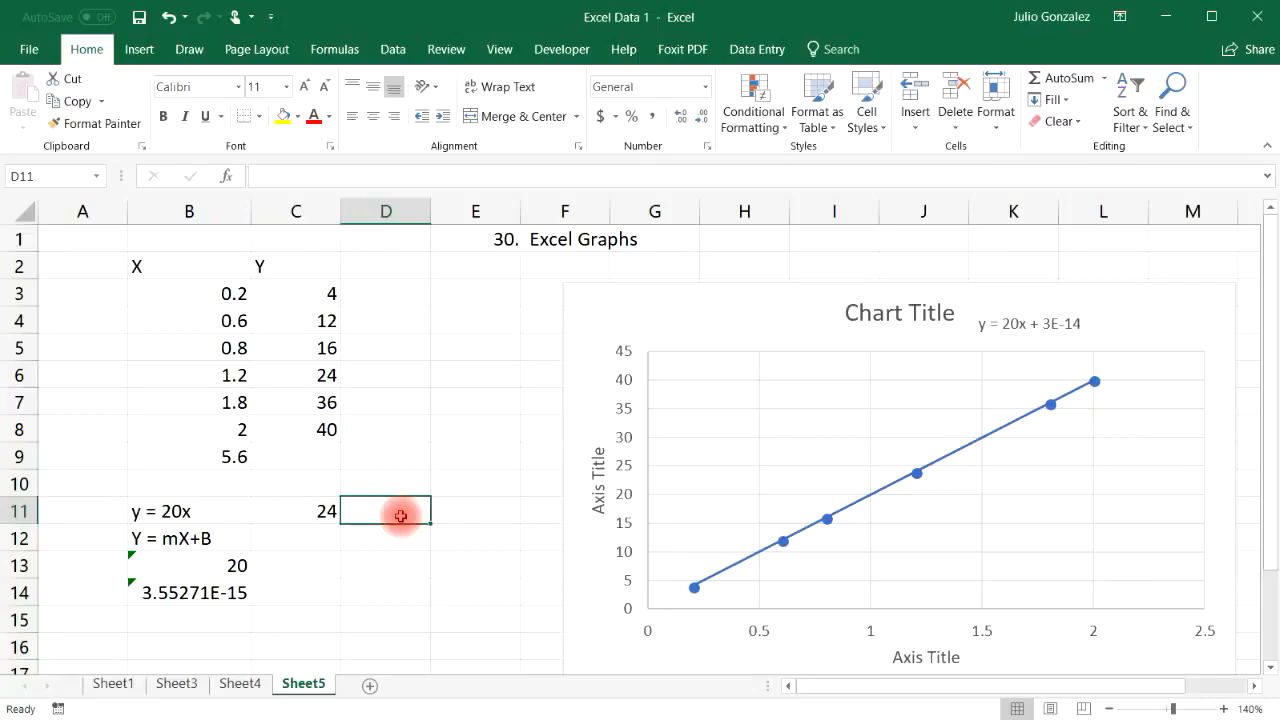
{"action": "type", "text": "="}
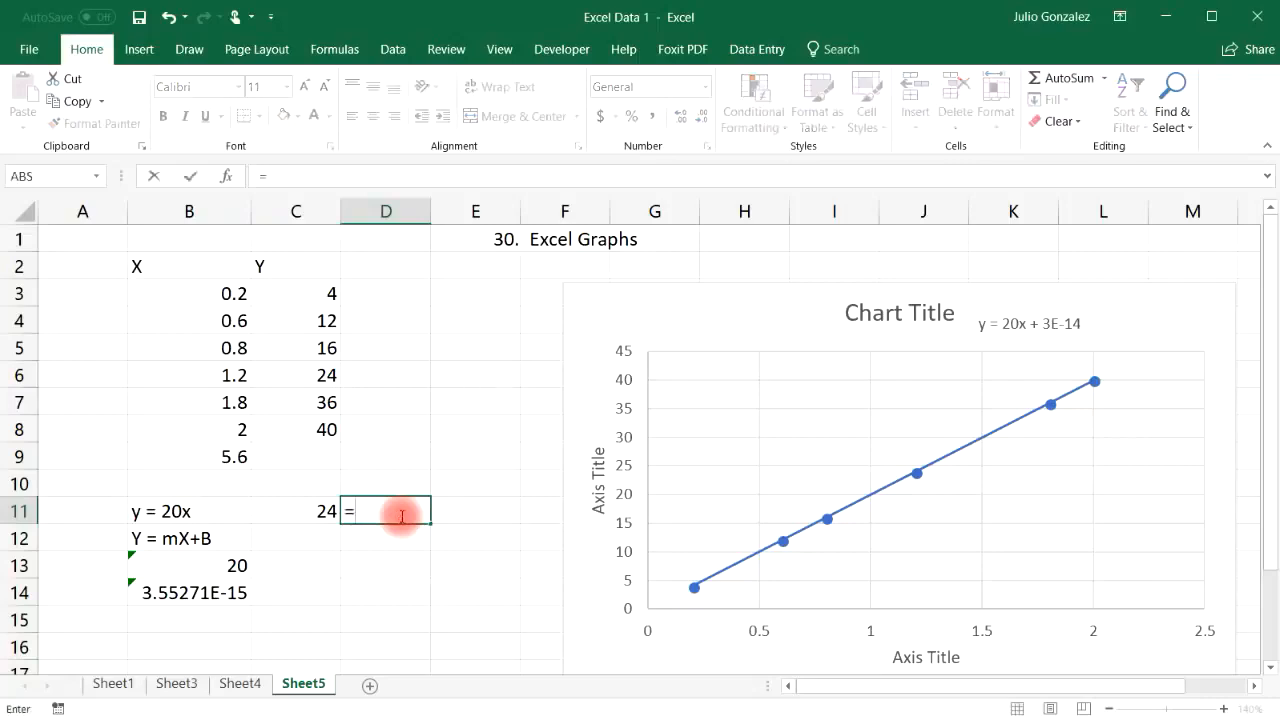
{"action": "type", "text": "20*5.6"}
{"action": "key", "text": "Return"}
{"action": "left_click", "coordinate": [400, 516]}
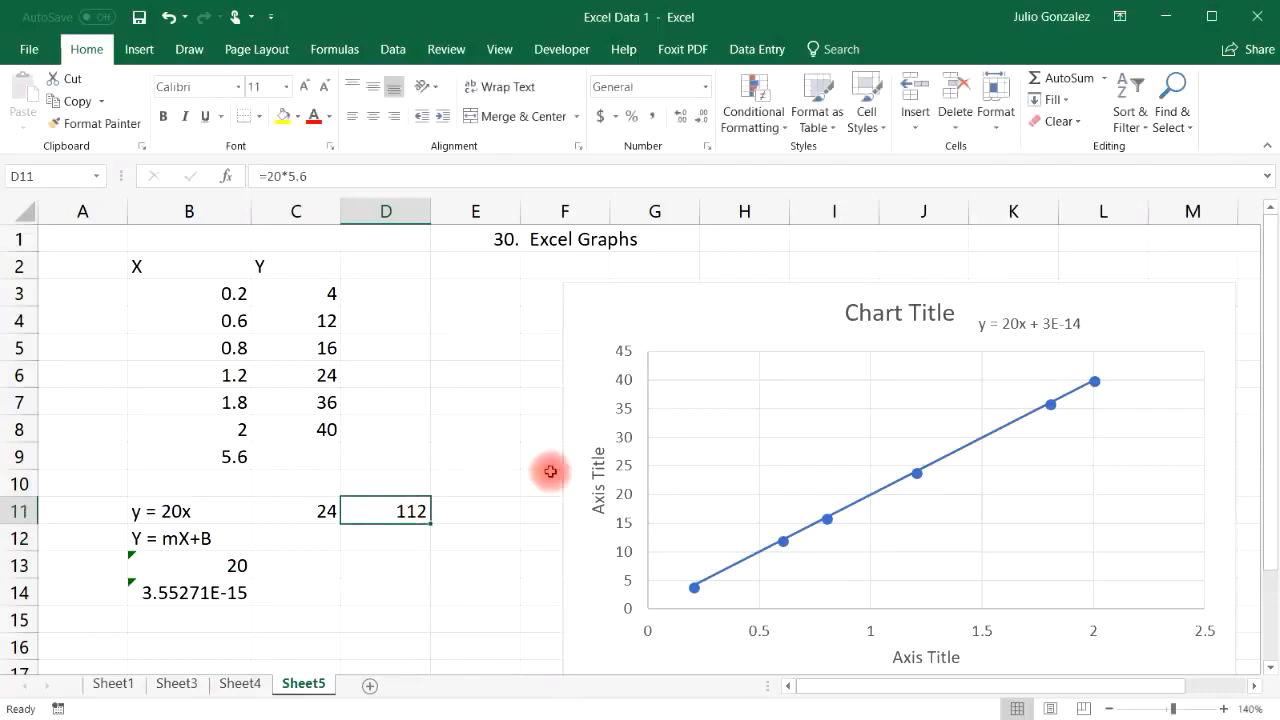
{"action": "key", "text": "F10"}
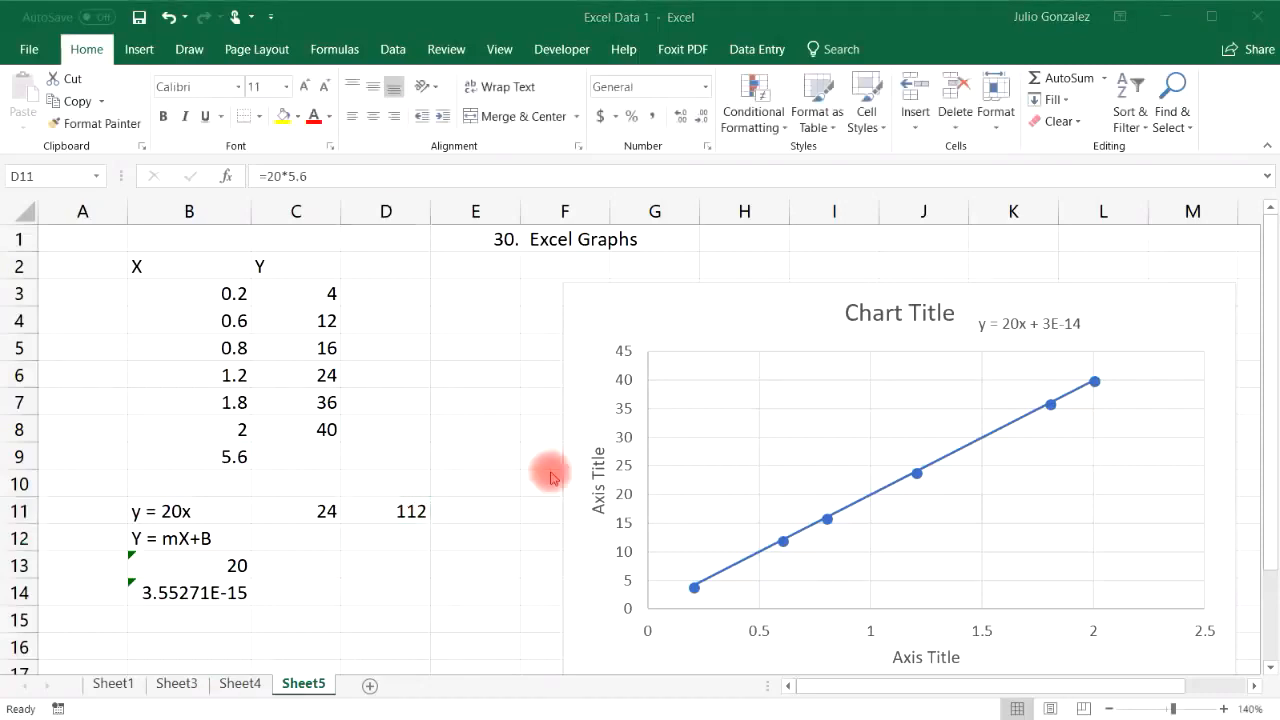
Step: Predict the Y value for the new X in C9 with =FORECAST(B9,C3:C8,B3:B8)
{"action": "left_click", "coordinate": [318, 453]}
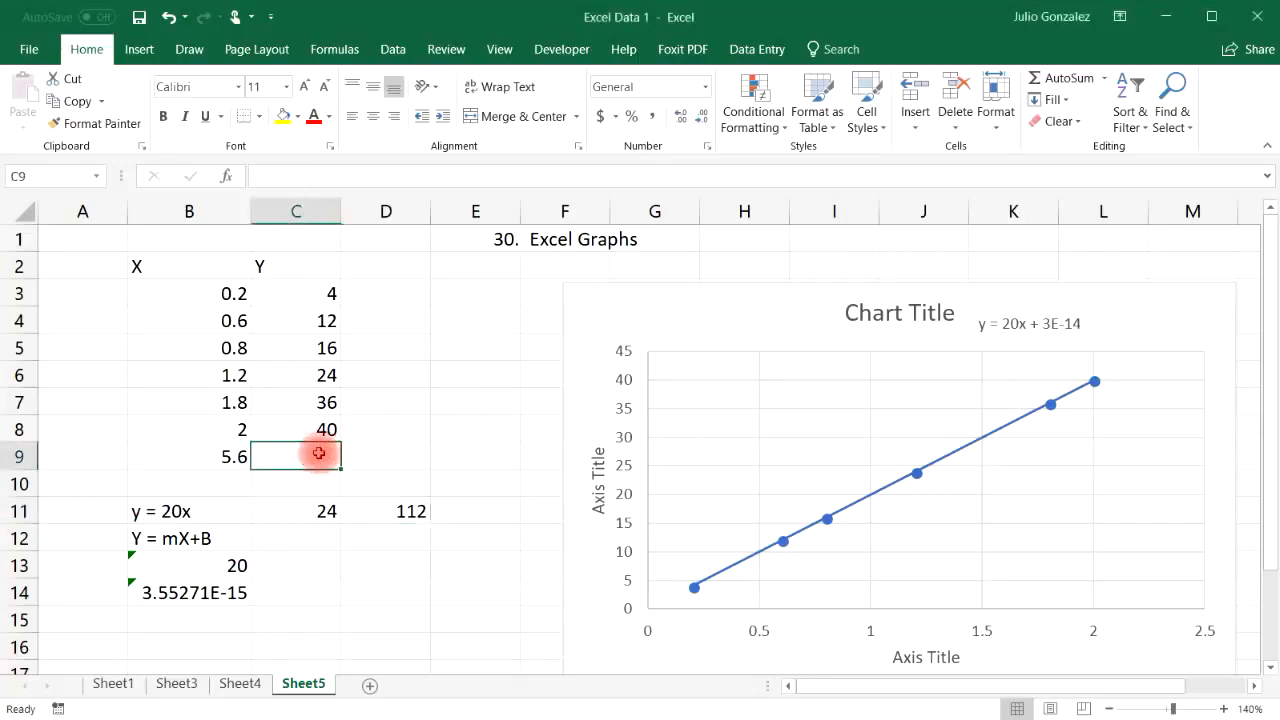
{"action": "type", "text": "="}
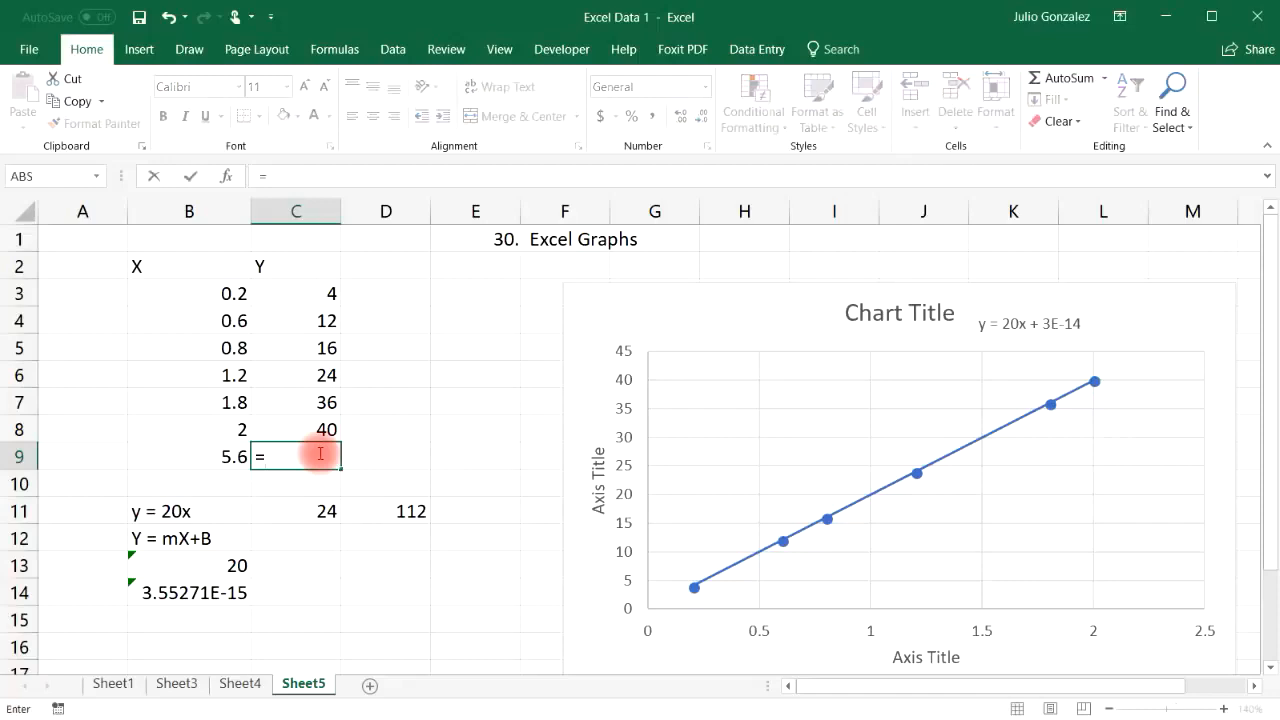
{"action": "type", "text": "fore"}
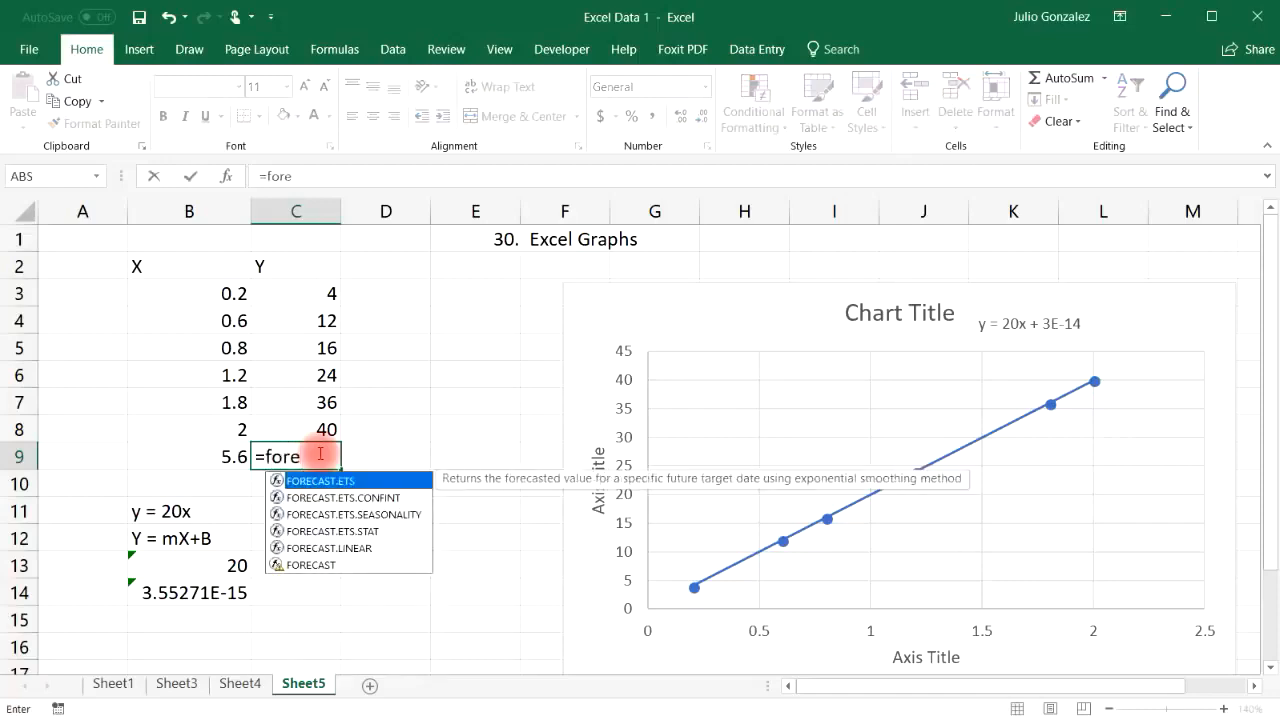
{"action": "type", "text": "cast("}
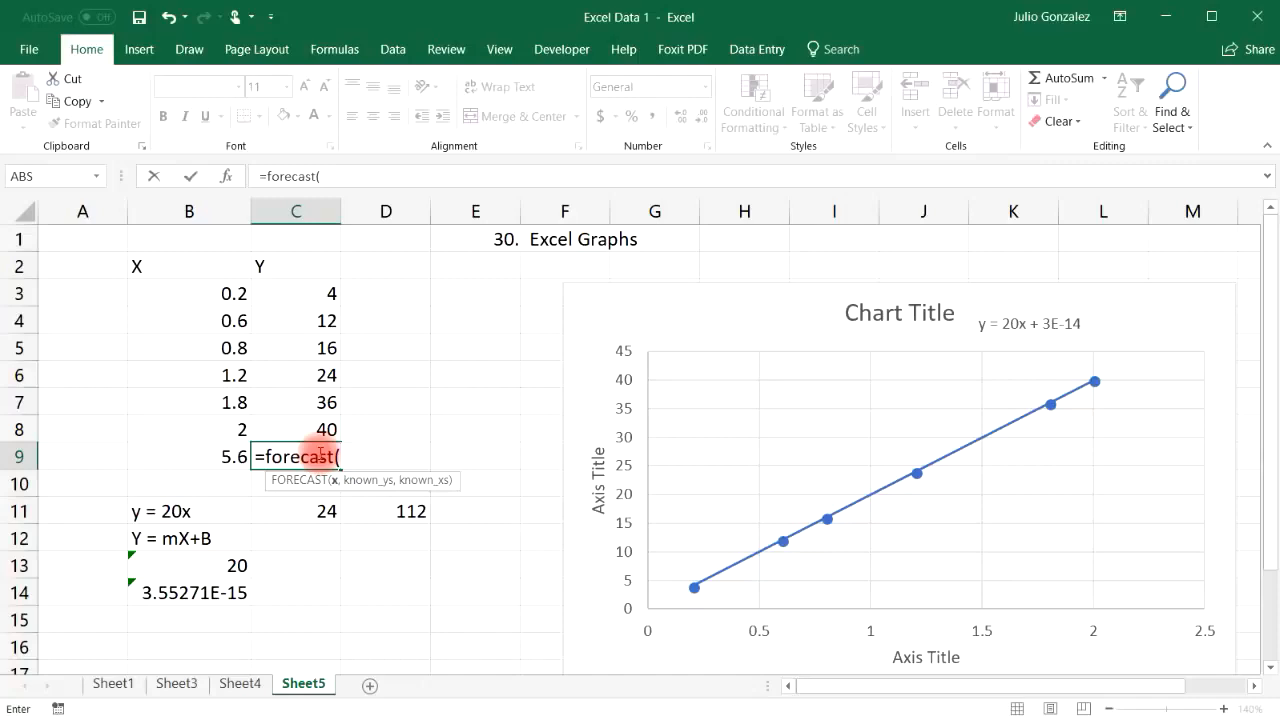
{"action": "left_click", "coordinate": [210, 457]}
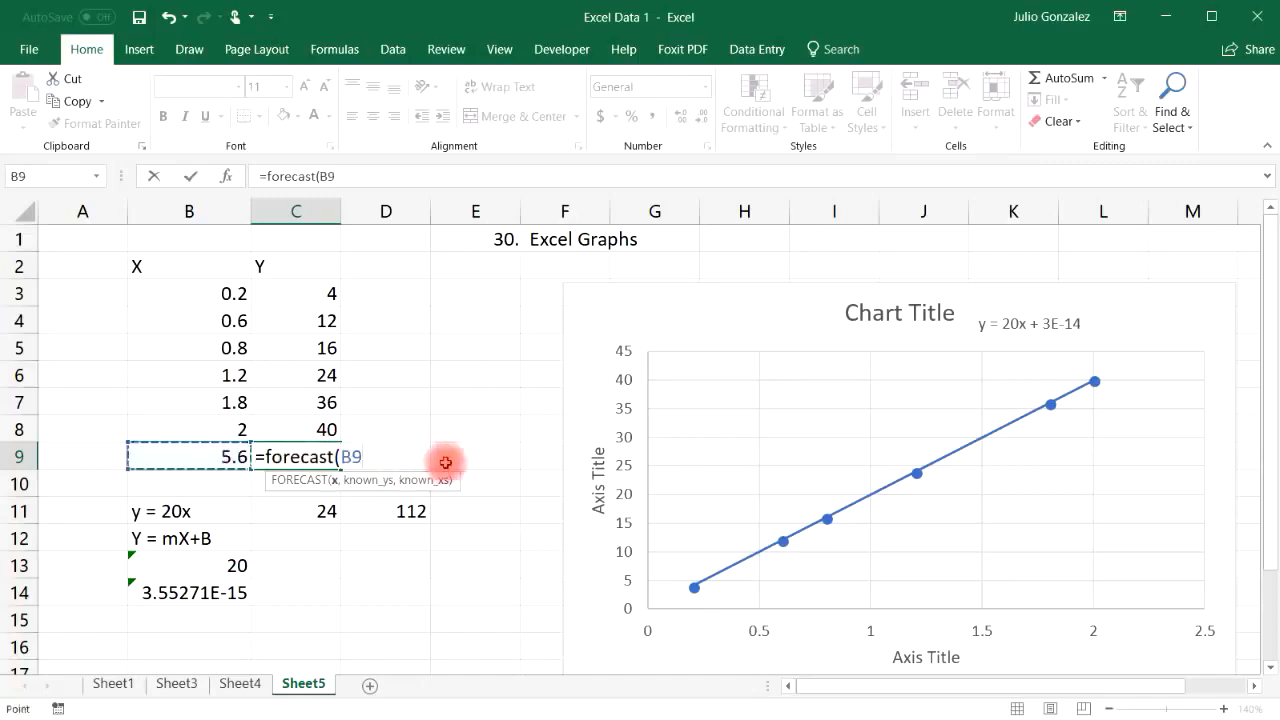
{"action": "type", "text": ","}
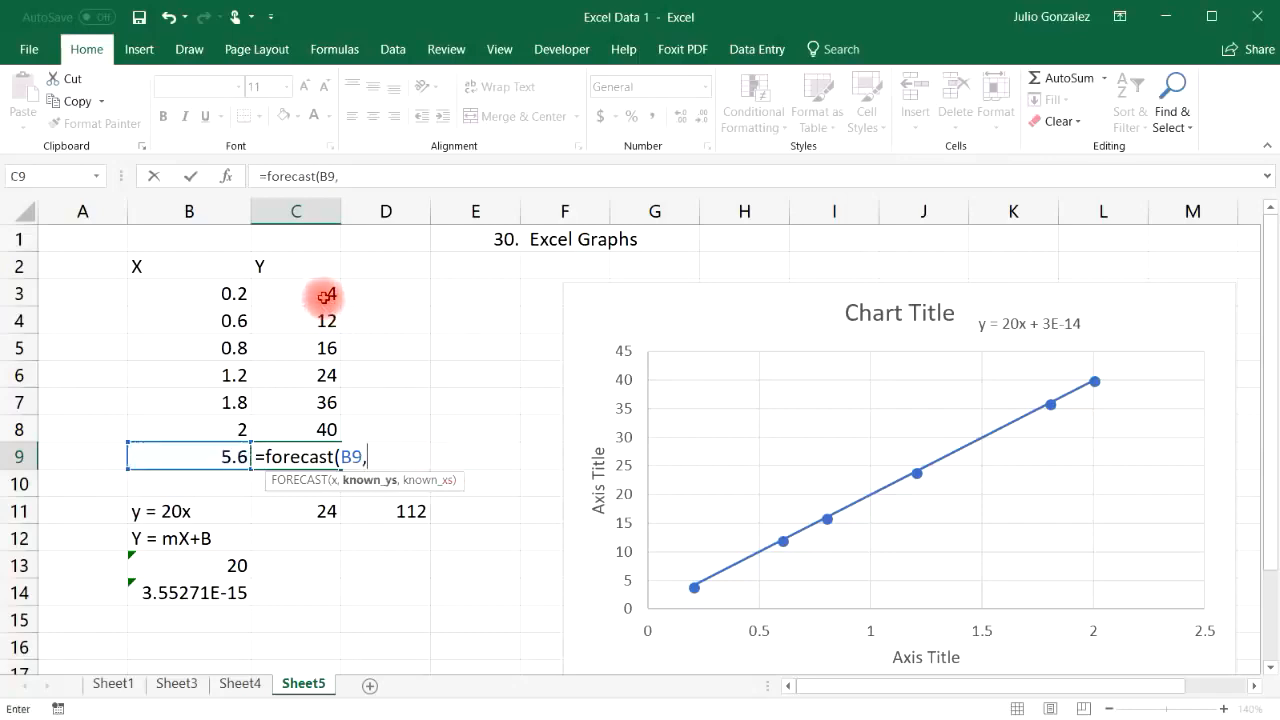
{"action": "left_click_drag", "start_coordinate": [326, 295], "coordinate": [312, 430]}
{"action": "type", "text": ","}
{"action": "left_click_drag", "start_coordinate": [226, 292], "coordinate": [230, 430]}
{"action": "type", "text": ")"}
{"action": "key", "text": "Return"}
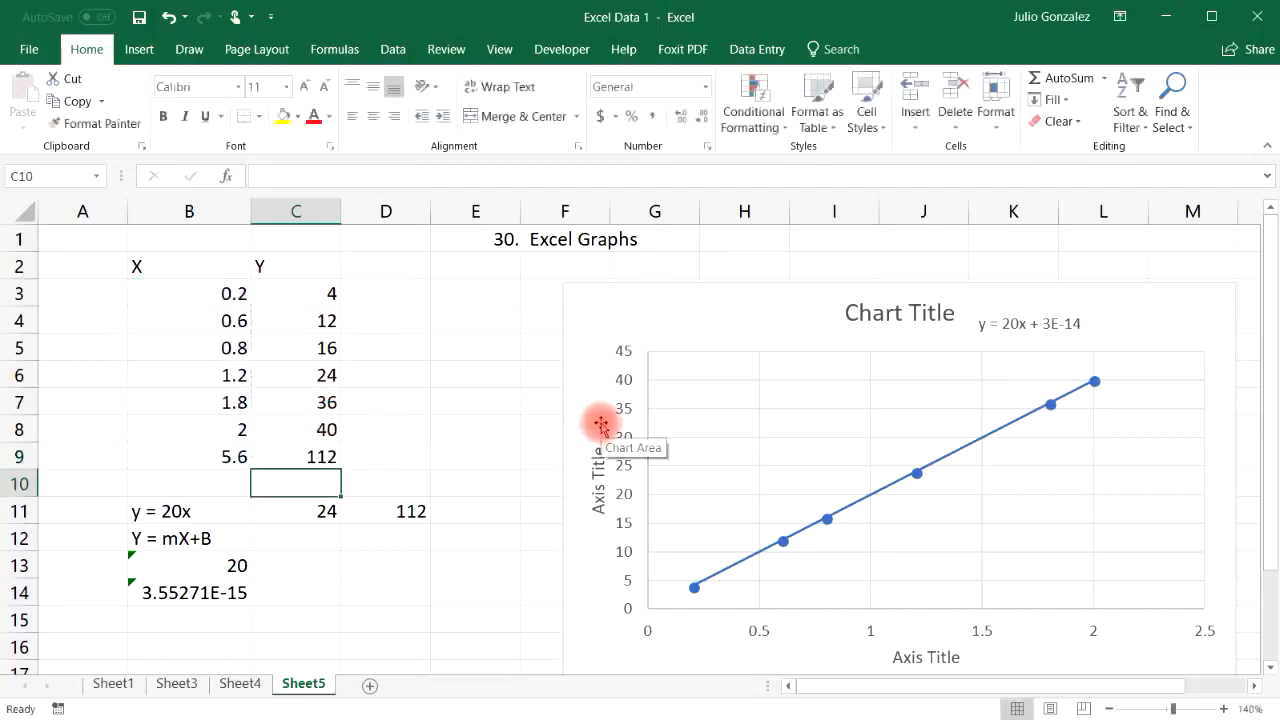
Step: Compare the forecast formula in C9 with the equation calculation in D11 and review the source data in B3:C8
{"action": "left_click", "coordinate": [320, 455]}
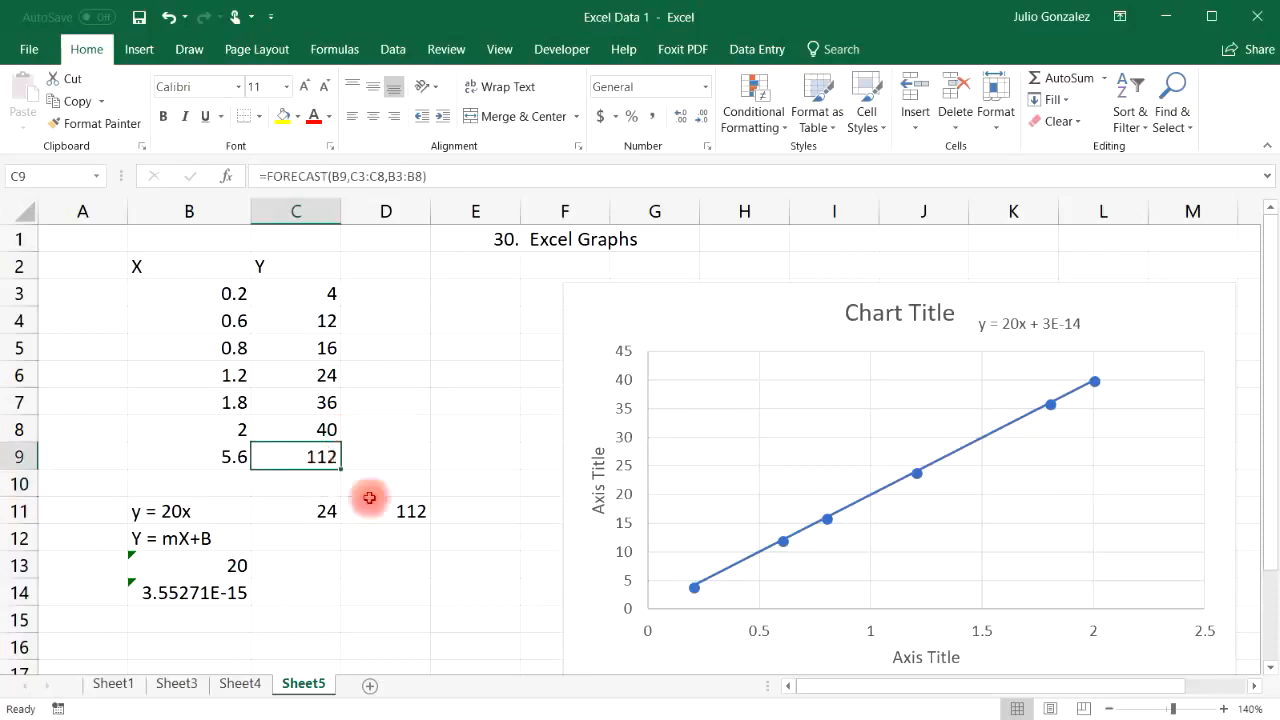
{"action": "left_click", "coordinate": [416, 511]}
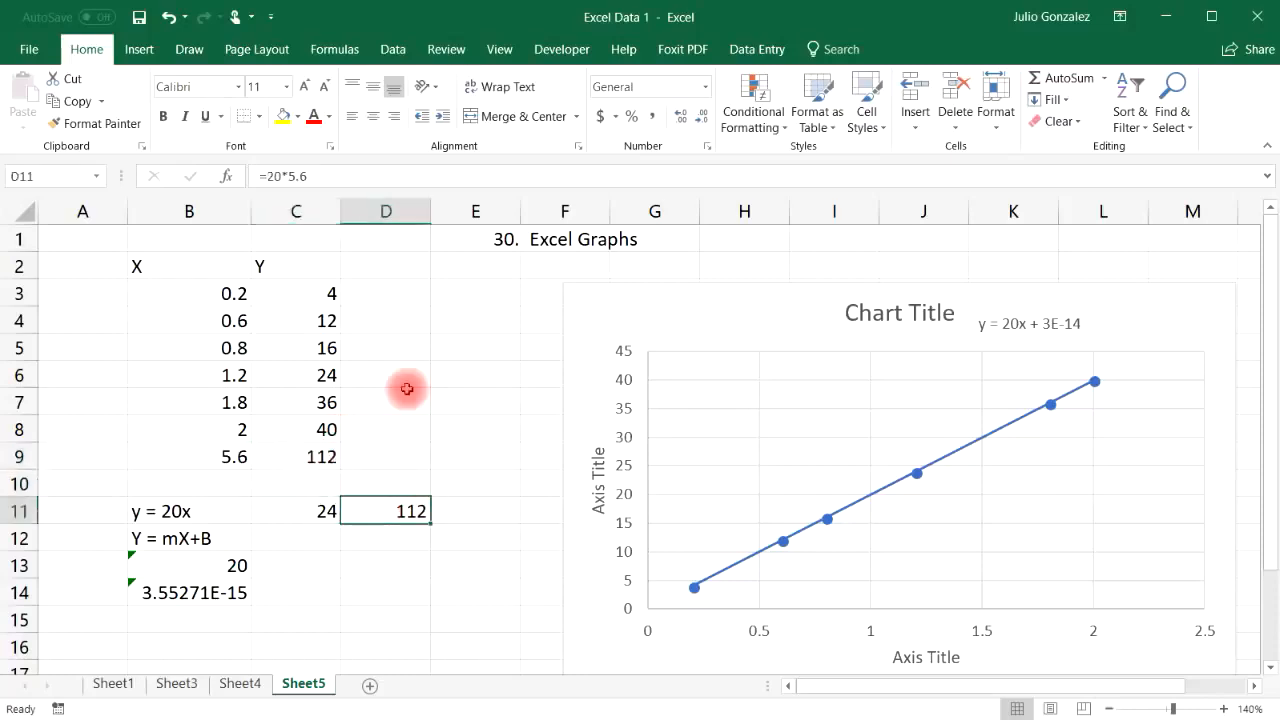
{"action": "left_click", "coordinate": [220, 291]}
{"action": "left_click_drag", "start_coordinate": [228, 345], "coordinate": [300, 429]}
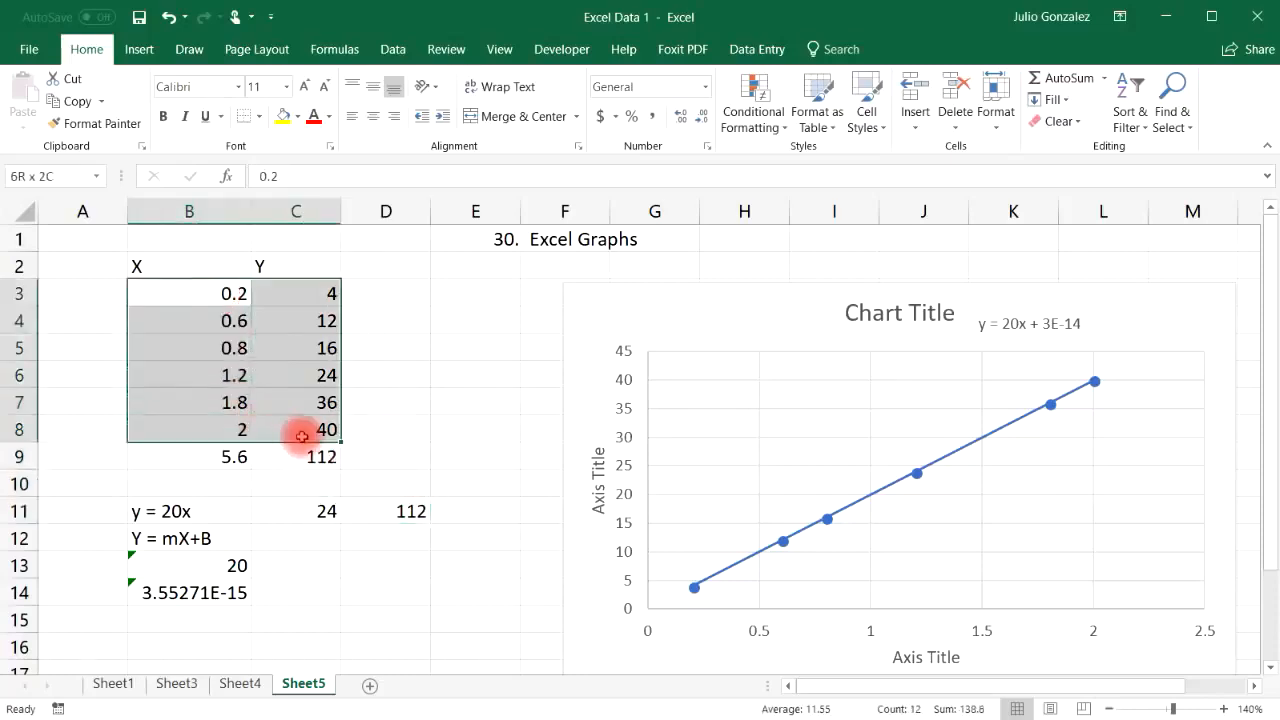
Step: Try out the FORECAST.ETS and FORECAST.LINEAR function names in D9, clearing the unfinished formula
{"action": "left_click", "coordinate": [401, 461]}
{"action": "type", "text": "=for"}
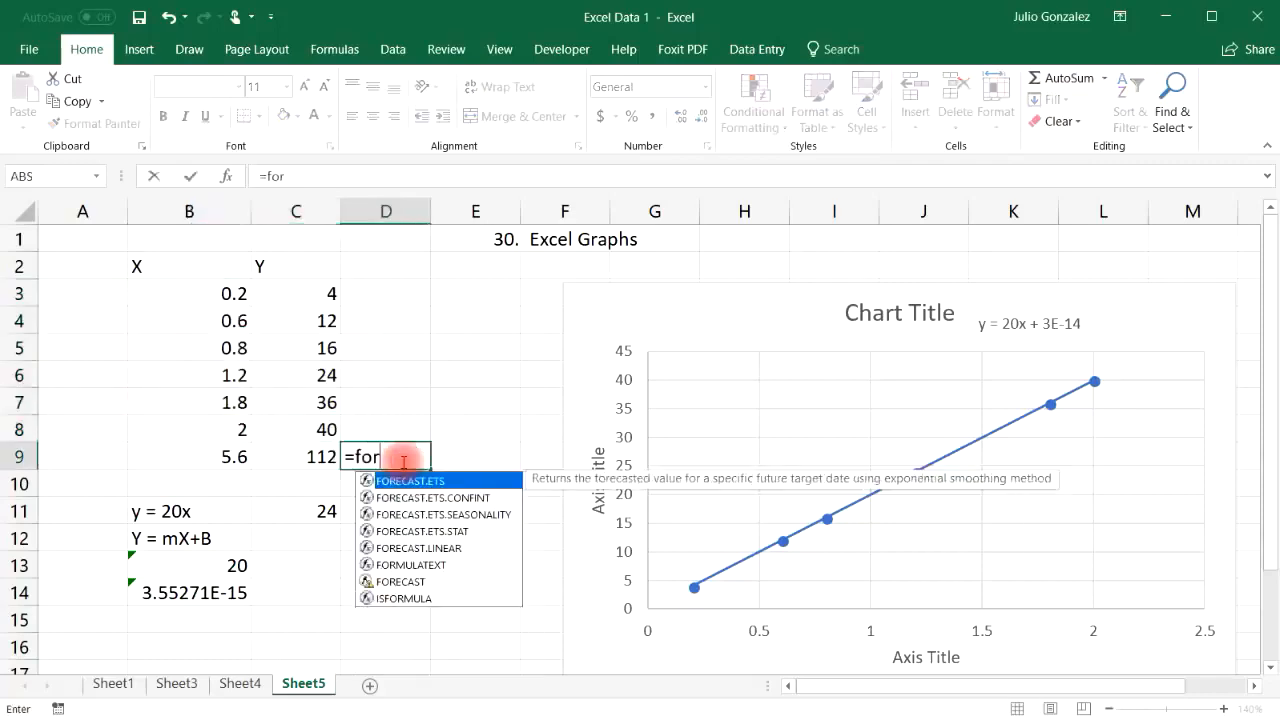
{"action": "type", "text": "eca"}
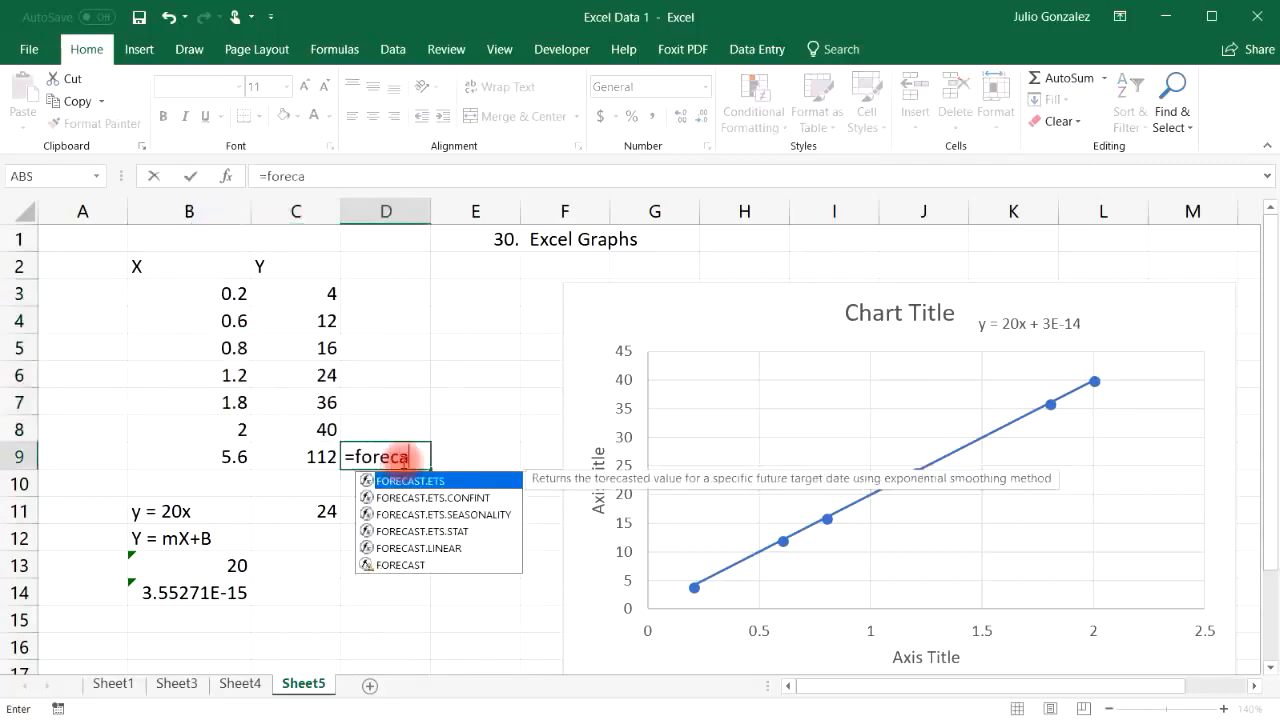
{"action": "type", "text": "st"}
{"action": "type", "text": ".ets"}
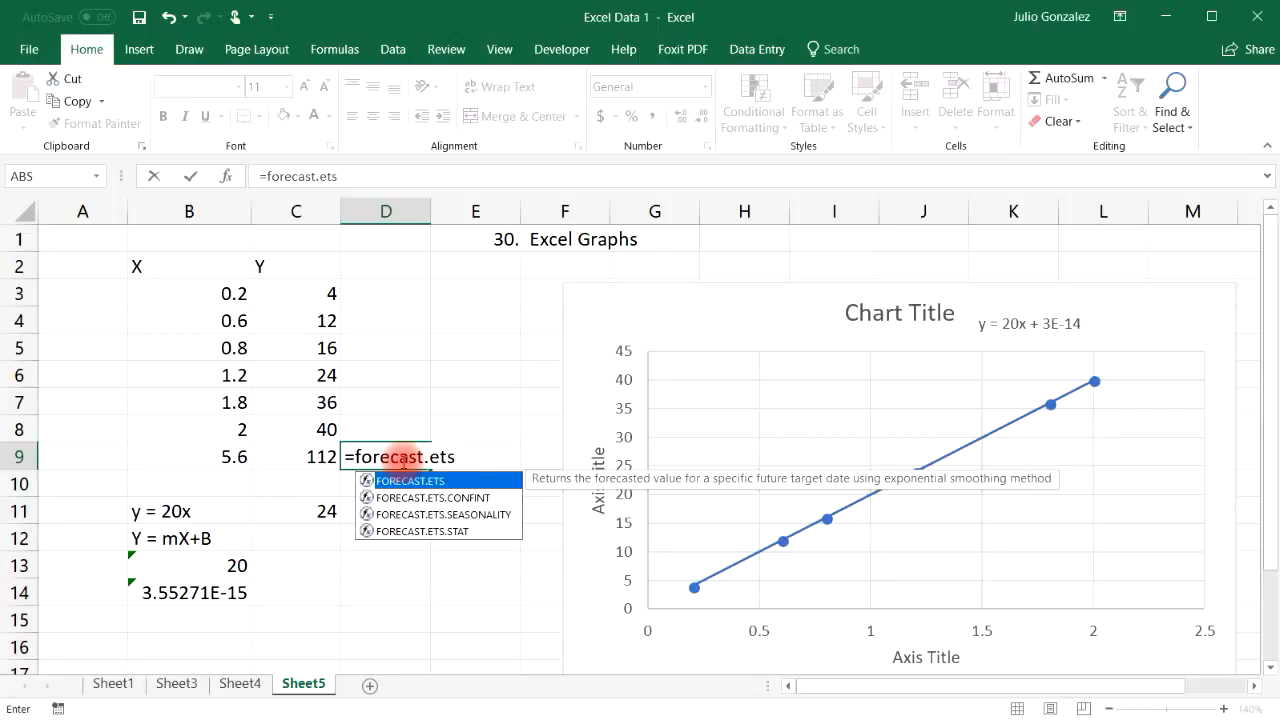
{"action": "key", "text": "BackSpace"}
{"action": "key", "text": "BackSpace"}
{"action": "key", "text": "BackSpace"}
{"action": "type", "text": "linear"}
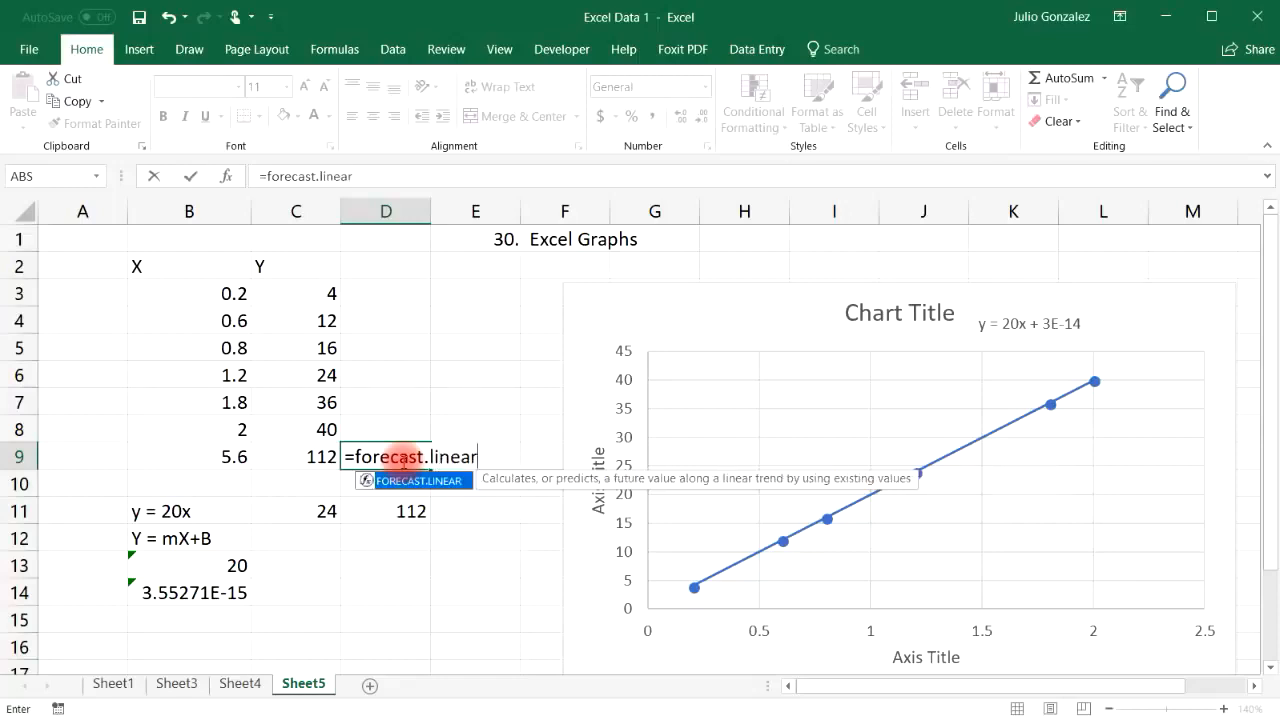
{"action": "key", "text": "BackSpace"}
{"action": "key", "text": "BackSpace"}
{"action": "key", "text": "BackSpace"}
{"action": "key", "text": "BackSpace"}
{"action": "key", "text": "BackSpace"}
{"action": "key", "text": "BackSpace"}
{"action": "key", "text": "BackSpace"}
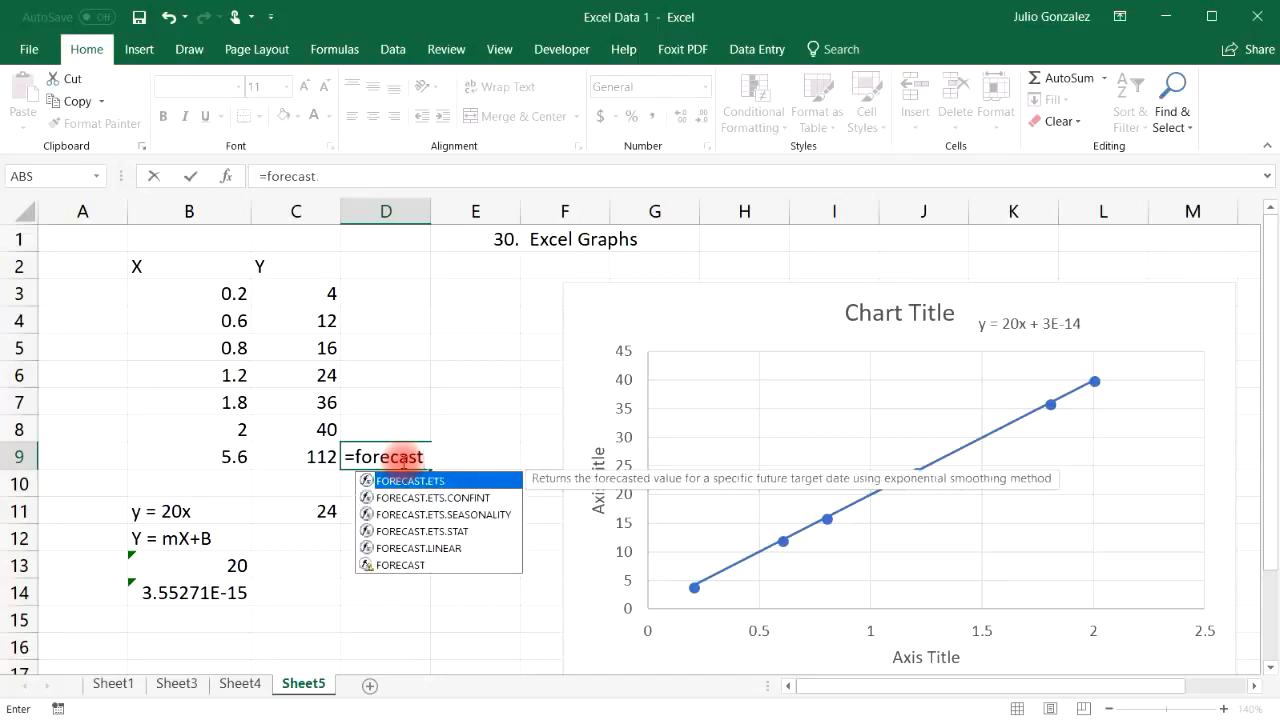
{"action": "key", "text": "BackSpace"}
{"action": "key", "text": "BackSpace"}
{"action": "key", "text": "BackSpace"}
{"action": "key", "text": "BackSpace"}
{"action": "key", "text": "BackSpace"}
{"action": "key", "text": "BackSpace"}
{"action": "key", "text": "BackSpace"}
{"action": "key", "text": "BackSpace"}
{"action": "key", "text": "BackSpace"}
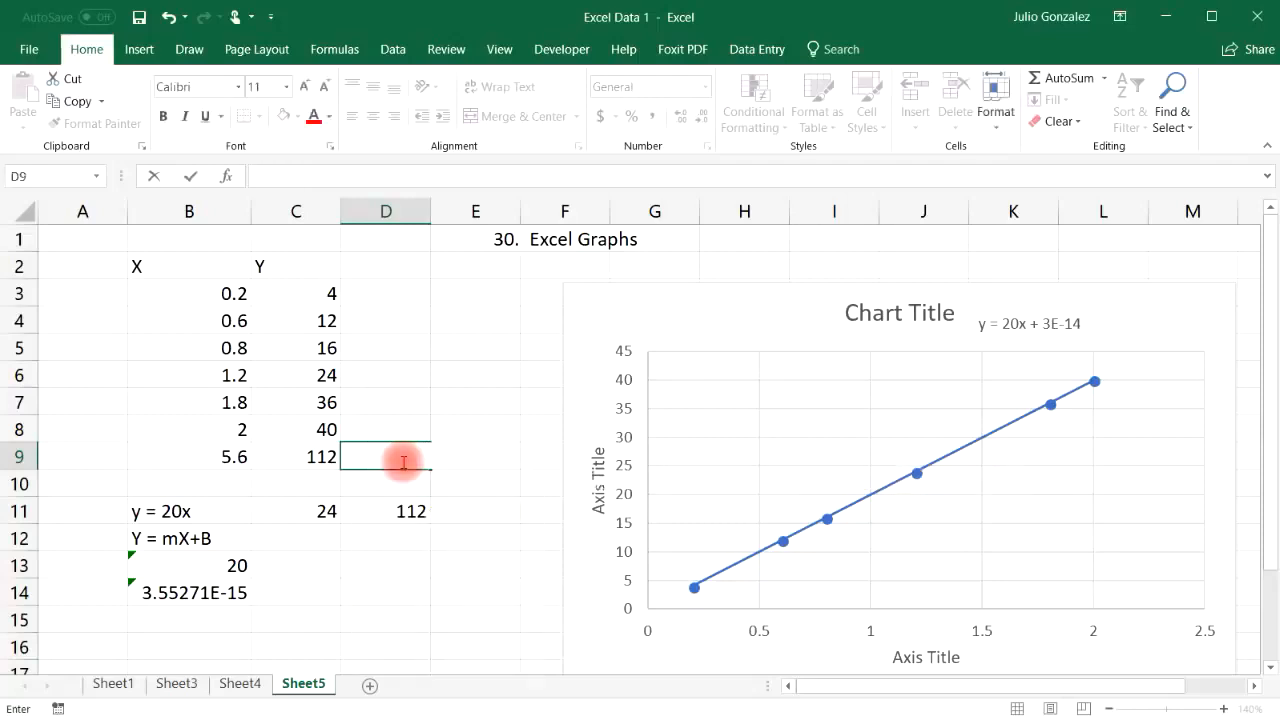
{"action": "left_click", "coordinate": [313, 482]}
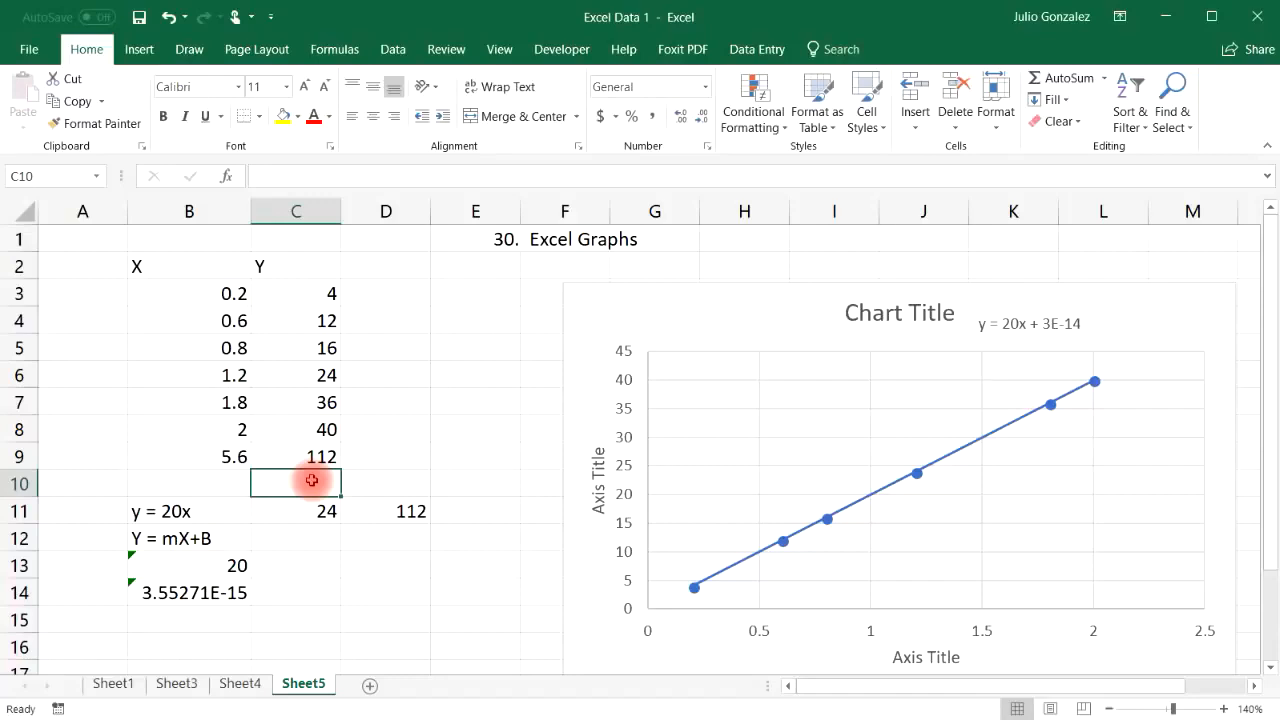
{"action": "key", "text": "F10"}
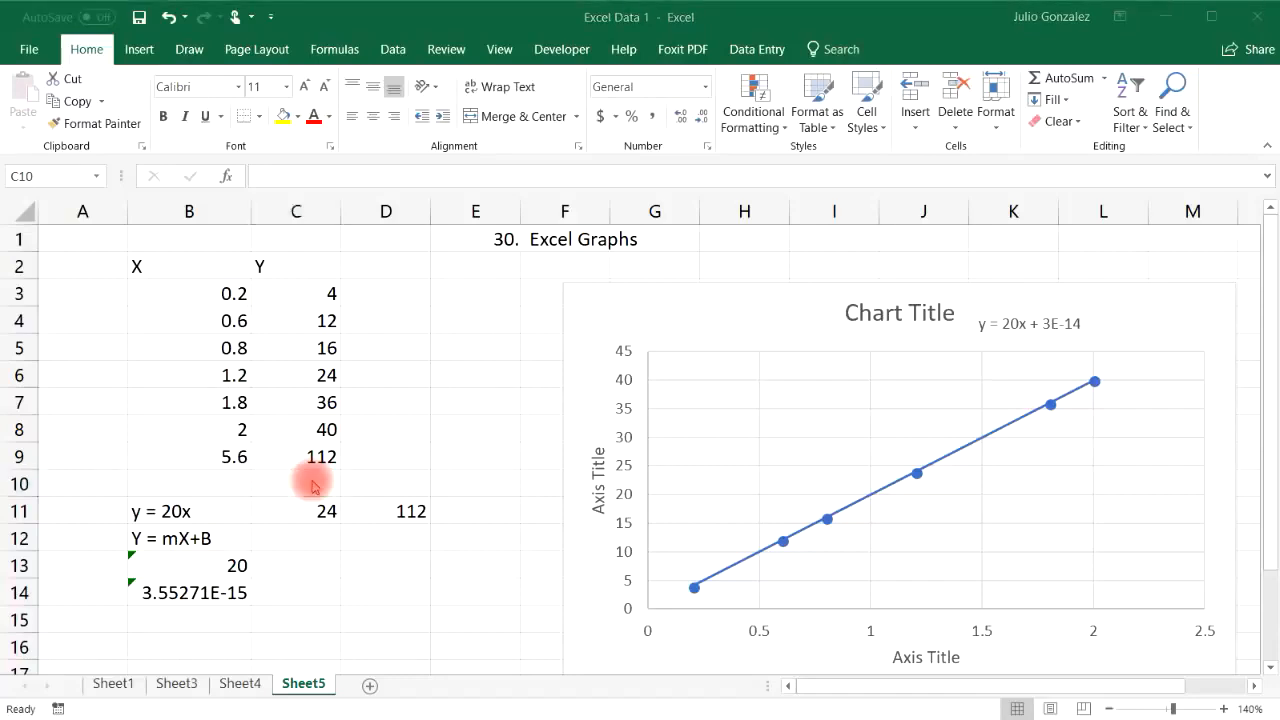
{"action": "left_click", "coordinate": [313, 486]}
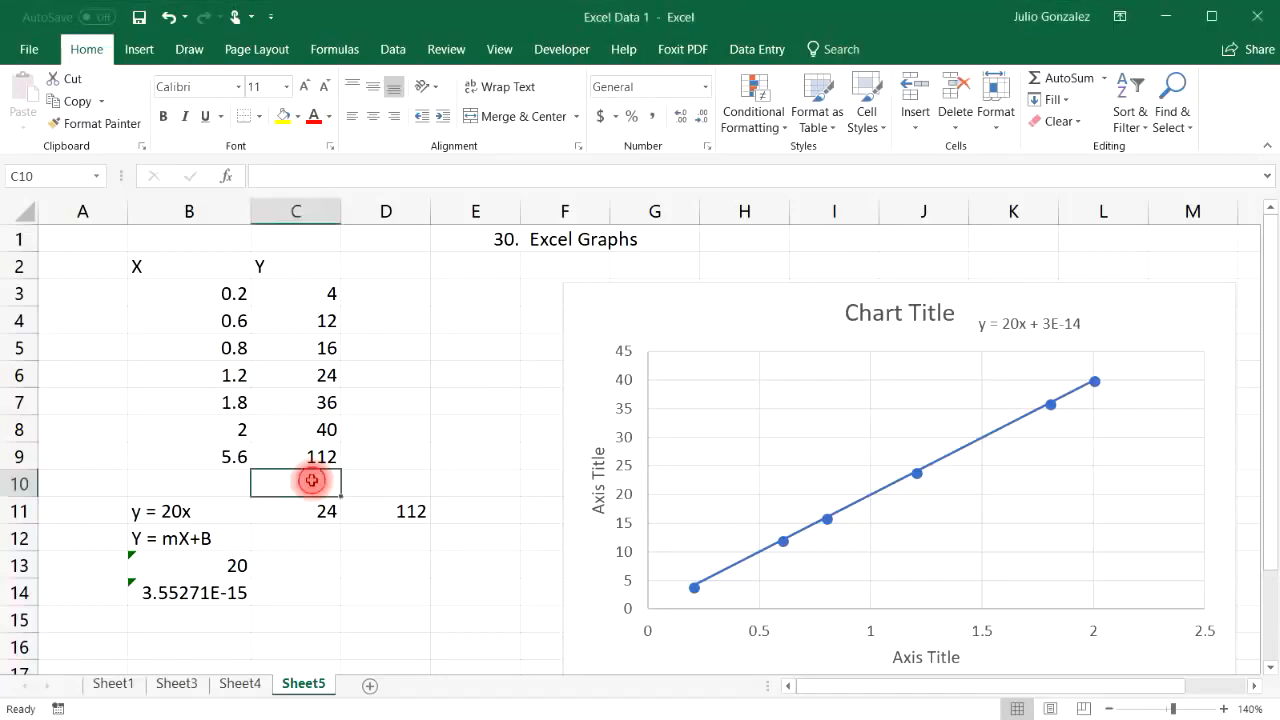